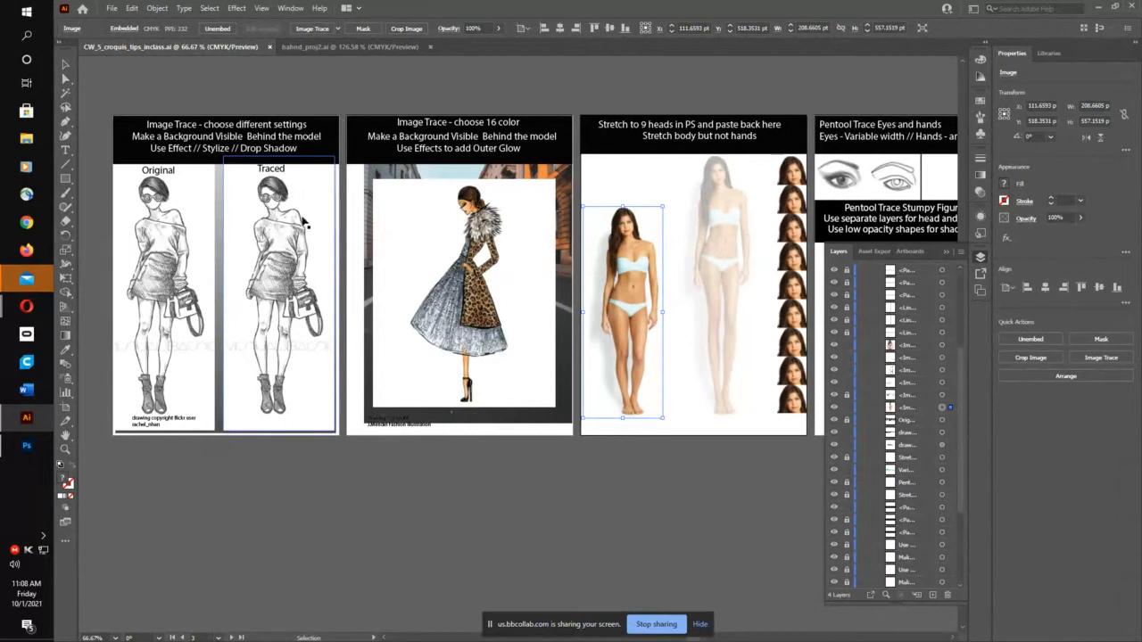
Step: Examine the croquis exercise artboards, including the 9-heads figure and the bikini model photo for the Pentool Trace Stumpy Figure
{"action": "left_click_drag", "start_coordinate": [697, 338], "coordinate": [449, 357]}
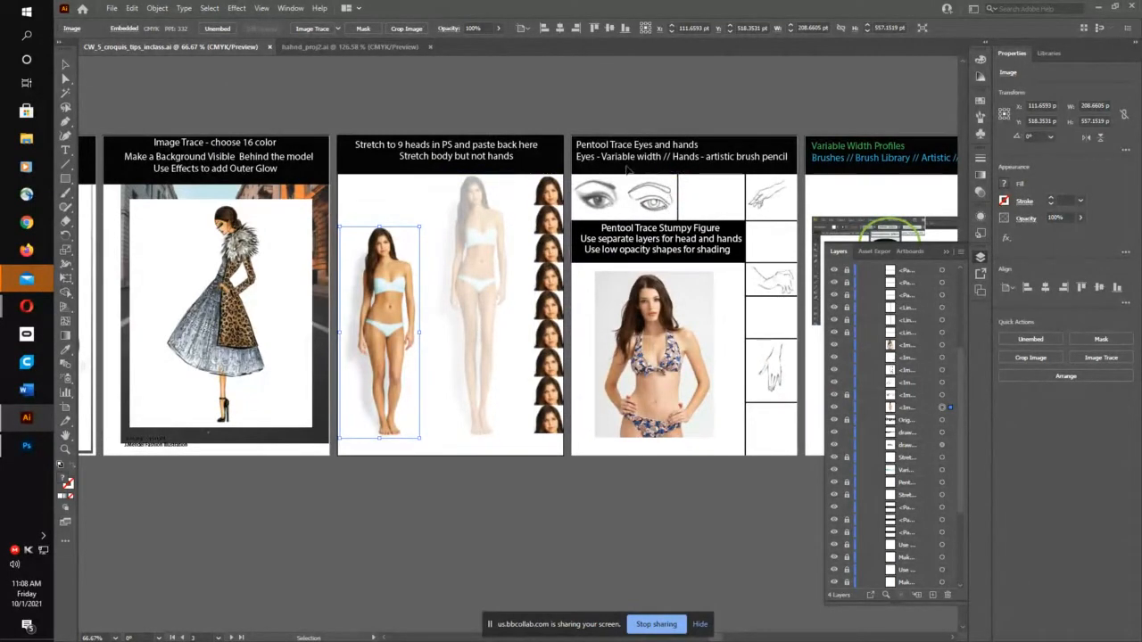
{"action": "scroll", "coordinate": [667, 207], "scroll_direction": "right", "scroll_amount": 5}
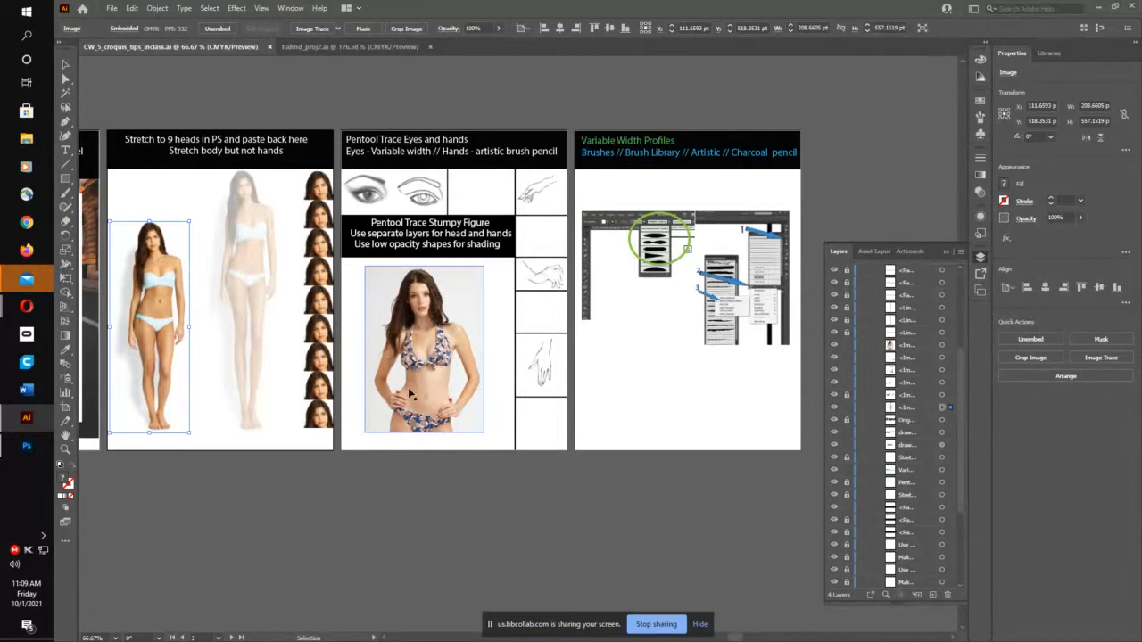
{"action": "key", "text": "z"}
{"action": "left_click_drag", "start_coordinate": [415, 401], "coordinate": [432, 339]}
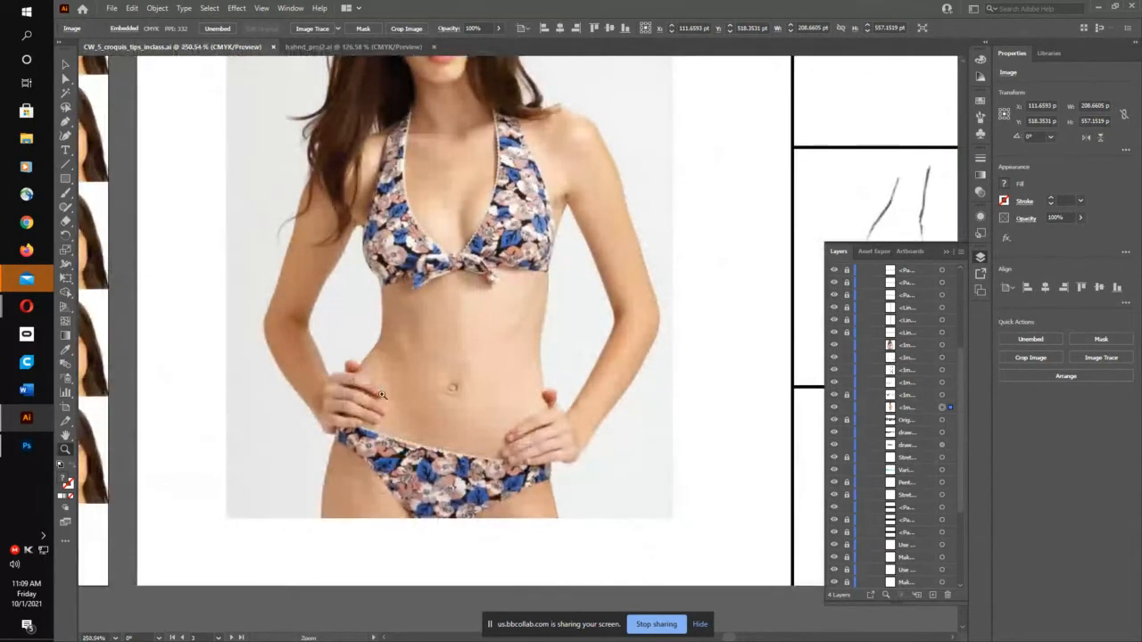
{"action": "scroll", "coordinate": [437, 341], "scroll_direction": "up", "scroll_amount": 3}
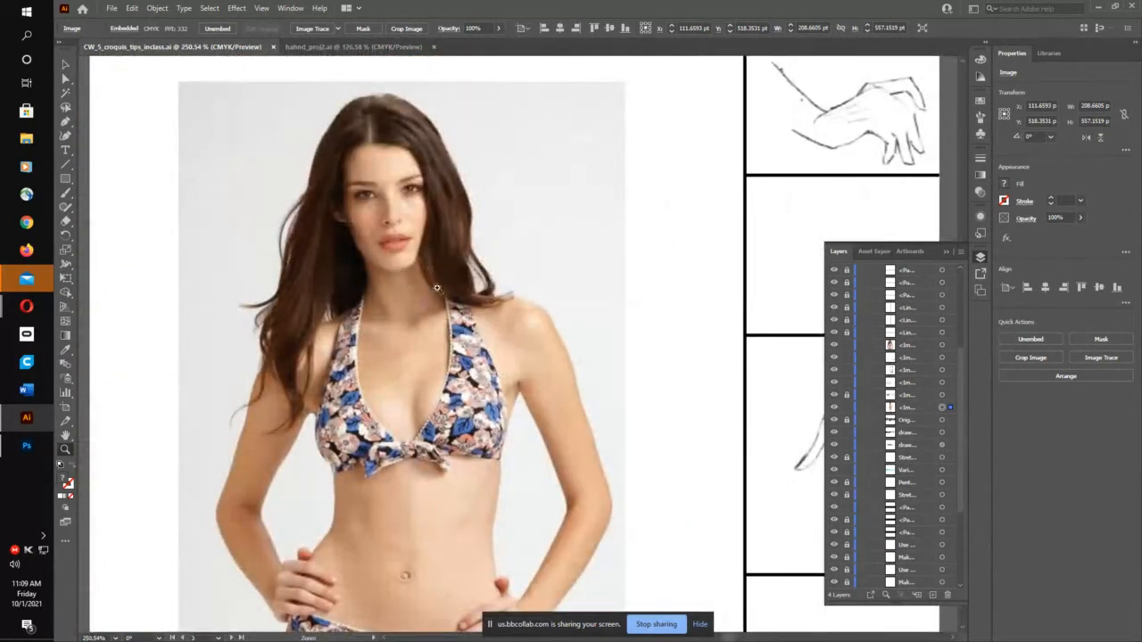
{"action": "key", "text": "ctrl+minus"}
{"action": "key", "text": "ctrl+minus"}
{"action": "key", "text": "ctrl+minus"}
{"action": "key", "text": "ctrl+minus"}
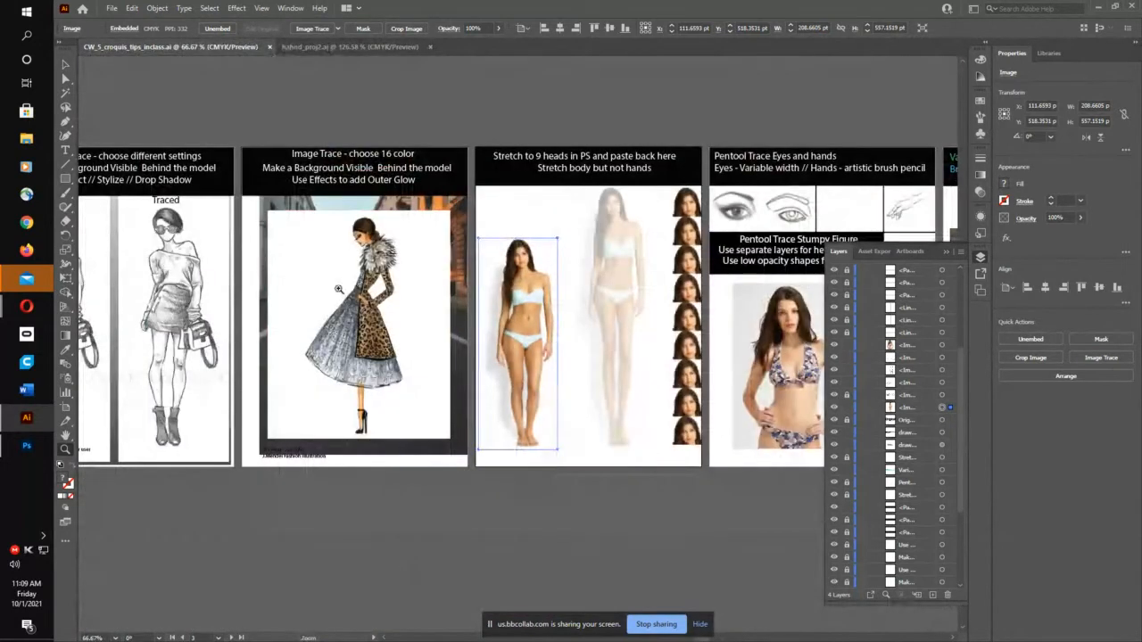
{"action": "left_click_drag", "start_coordinate": [265, 287], "coordinate": [361, 310]}
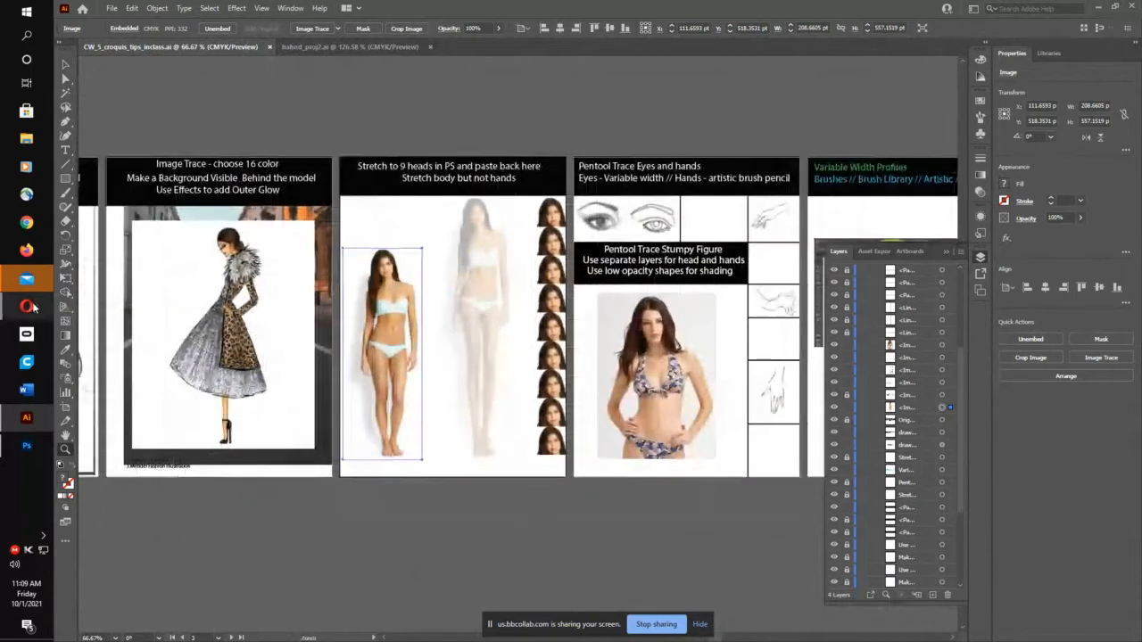
Step: Switch to the Opera browser and open the course's Lab folder to find the Classwork 5 - Illustrator croquis assignment
{"action": "left_click", "coordinate": [27, 279]}
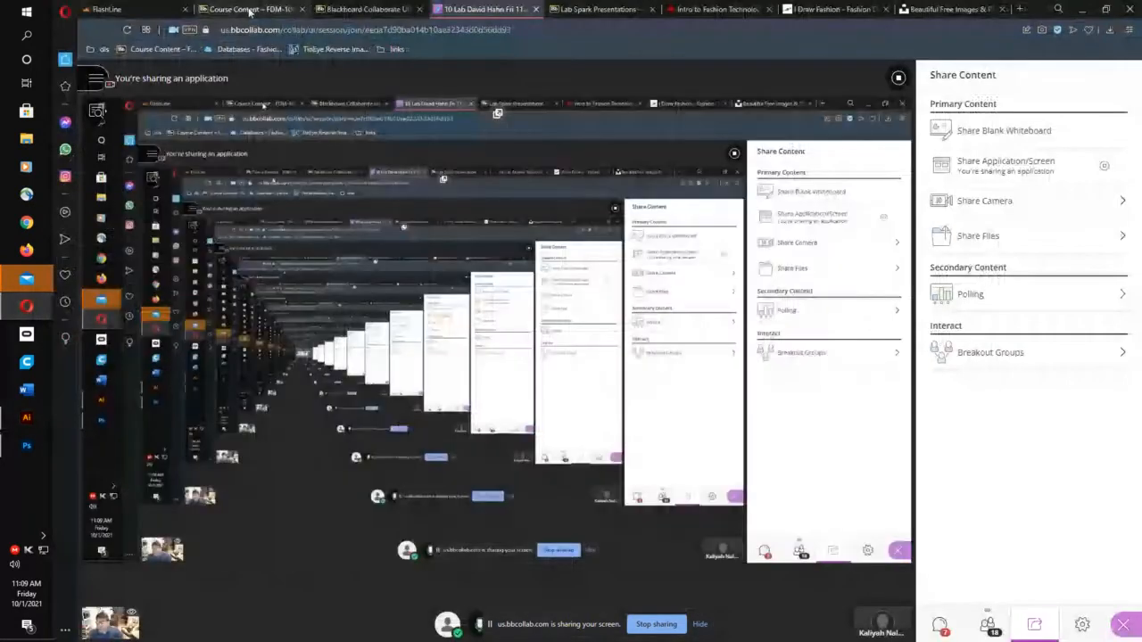
{"action": "left_click", "coordinate": [249, 10]}
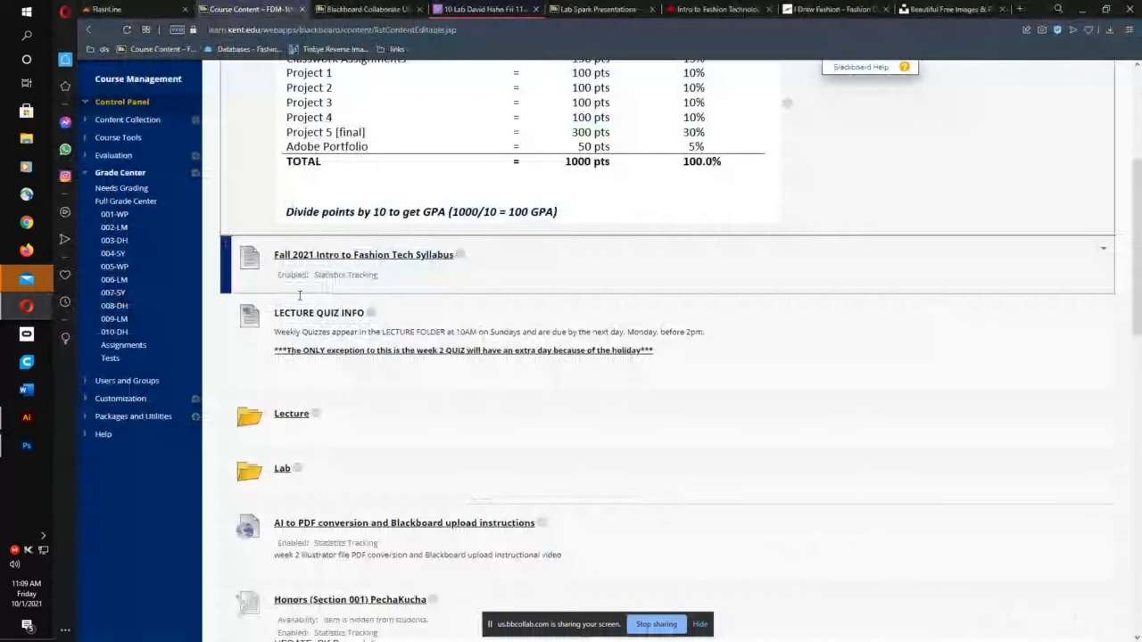
{"action": "left_click", "coordinate": [282, 468]}
{"action": "scroll", "coordinate": [392, 410], "scroll_direction": "down", "scroll_amount": 5}
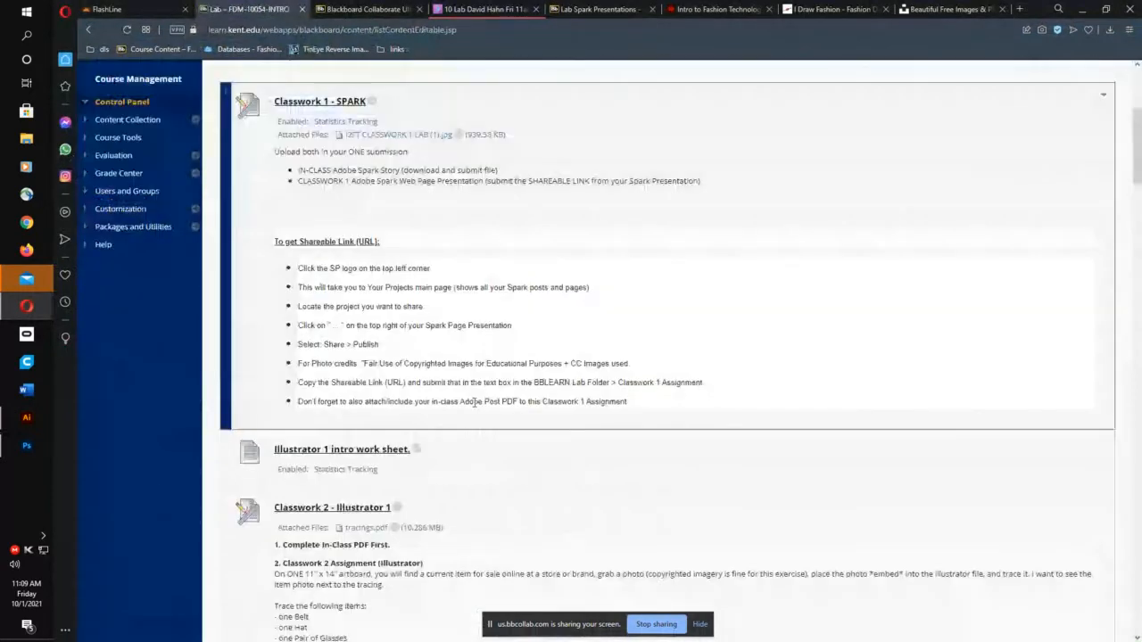
{"action": "left_click_drag", "start_coordinate": [1138, 187], "coordinate": [1126, 442]}
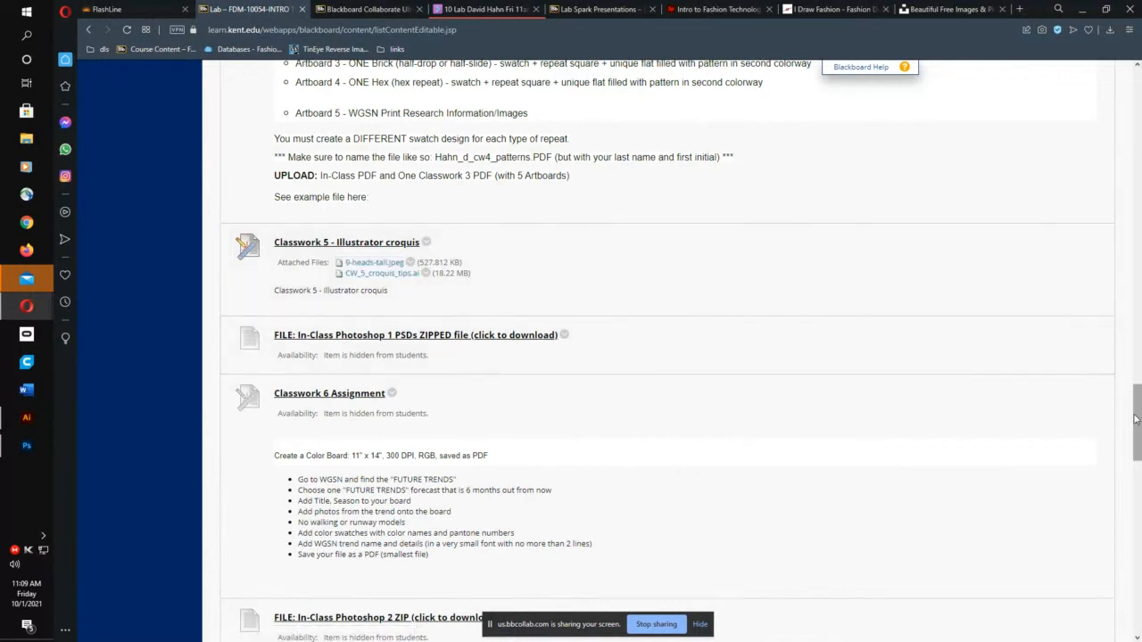
Step: Open the Lab Week 5 - Illustrator 4 presentation from the Lab Spark Presentations folder
{"action": "scroll", "coordinate": [1136, 413], "scroll_direction": "up", "scroll_amount": 1}
{"action": "left_click_drag", "start_coordinate": [1136, 413], "coordinate": [1137, 100]}
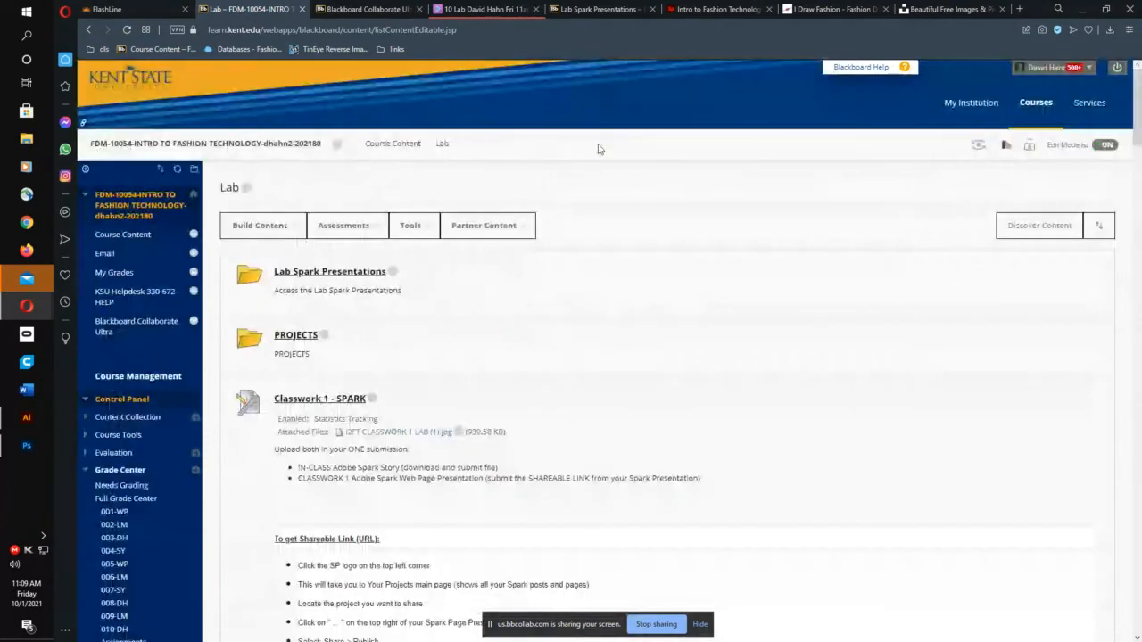
{"action": "left_click", "coordinate": [345, 276]}
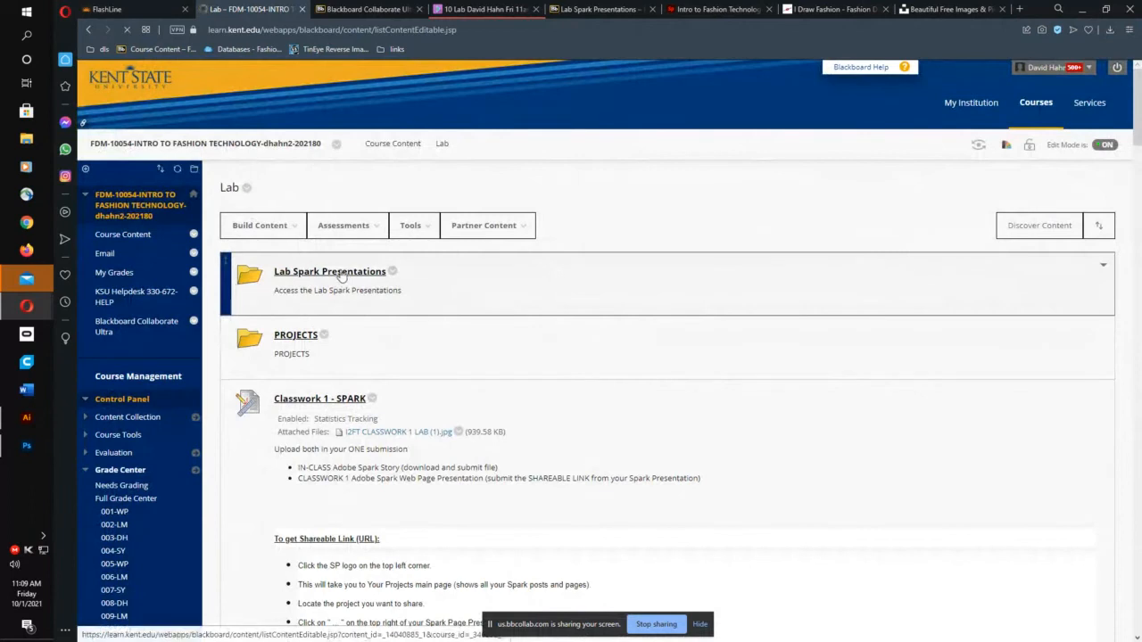
{"action": "scroll", "coordinate": [520, 388], "scroll_direction": "down", "scroll_amount": 3}
{"action": "scroll", "coordinate": [520, 388], "scroll_direction": "down", "scroll_amount": 1}
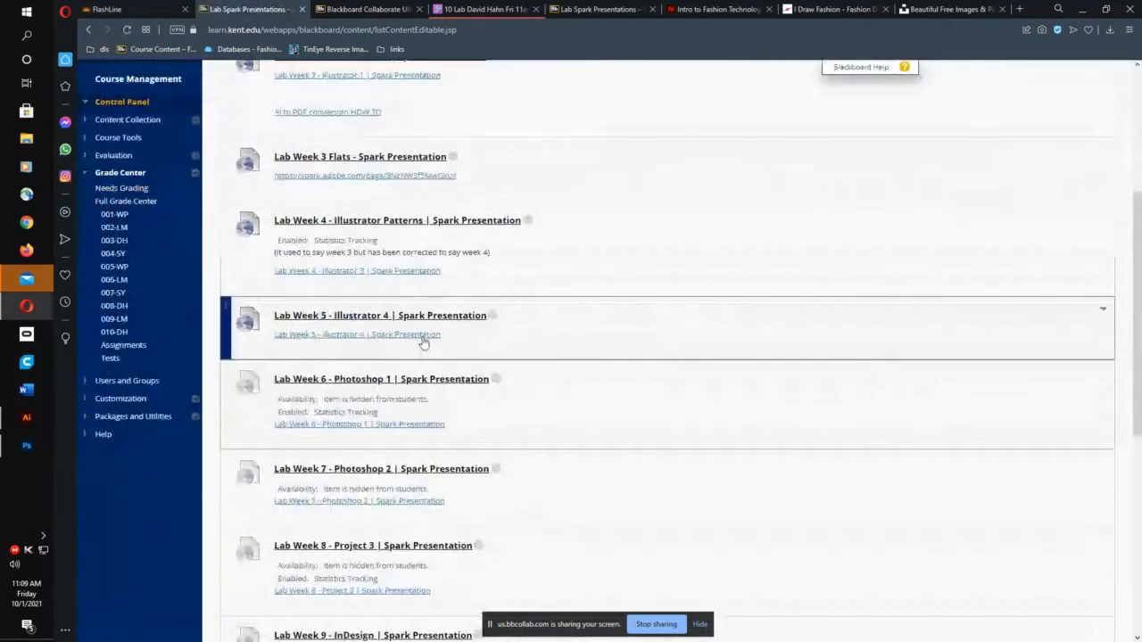
{"action": "left_click", "coordinate": [426, 318]}
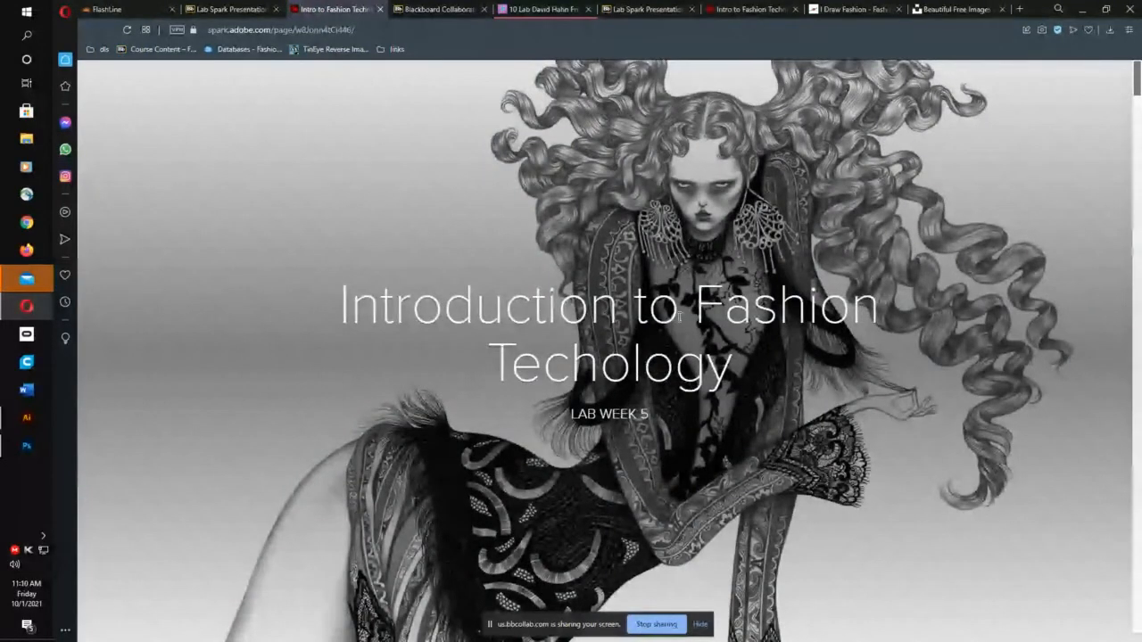
Step: Examine the Laura Line fashion illustrations in the Lab Week 5 presentation, comparing how the figures and garments are drawn
{"action": "scroll", "coordinate": [755, 314], "scroll_direction": "down", "scroll_amount": 2}
{"action": "scroll", "coordinate": [759, 316], "scroll_direction": "down", "scroll_amount": 2}
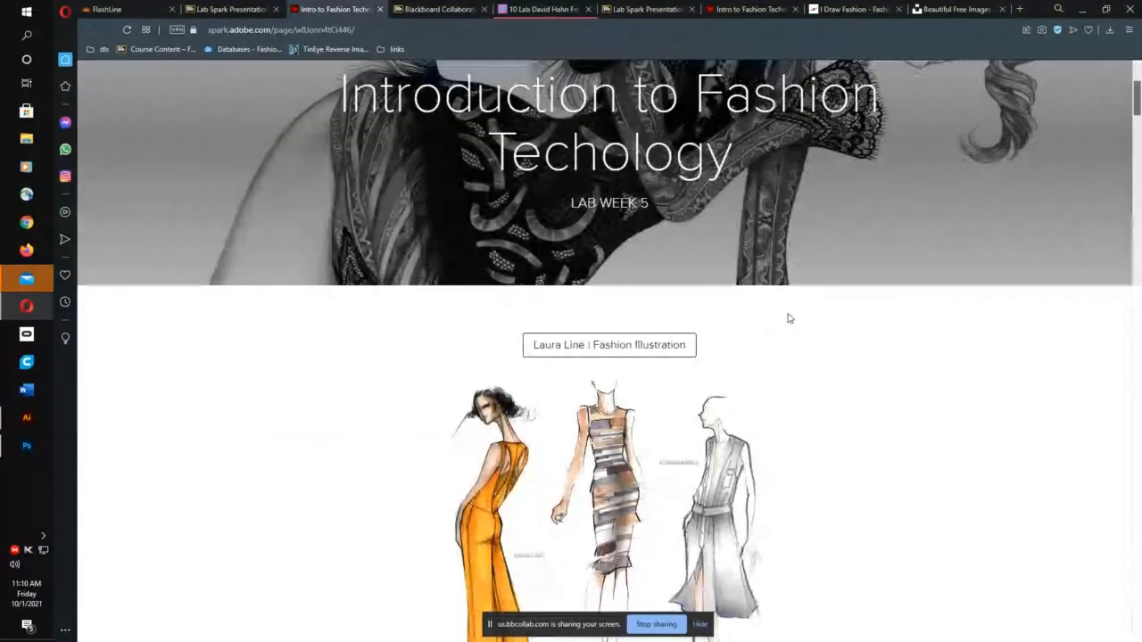
{"action": "scroll", "coordinate": [788, 317], "scroll_direction": "down", "scroll_amount": 1}
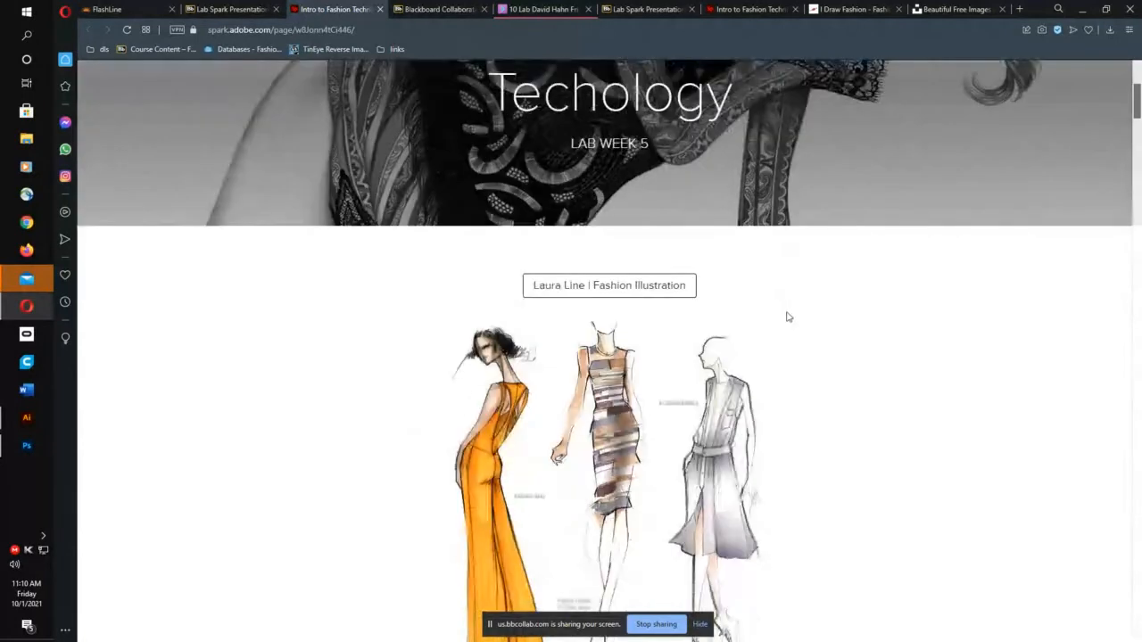
{"action": "scroll", "coordinate": [778, 322], "scroll_direction": "up", "scroll_amount": 2}
{"action": "scroll", "coordinate": [775, 323], "scroll_direction": "down", "scroll_amount": 2}
{"action": "scroll", "coordinate": [774, 323], "scroll_direction": "down", "scroll_amount": 3}
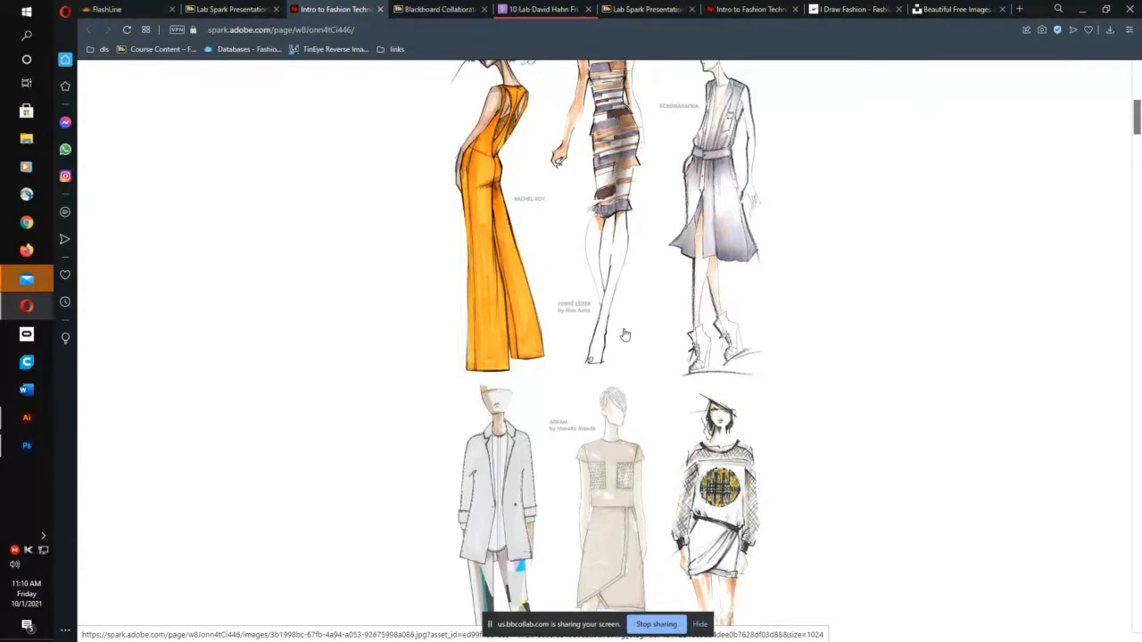
{"action": "scroll", "coordinate": [624, 327], "scroll_direction": "up", "scroll_amount": 1}
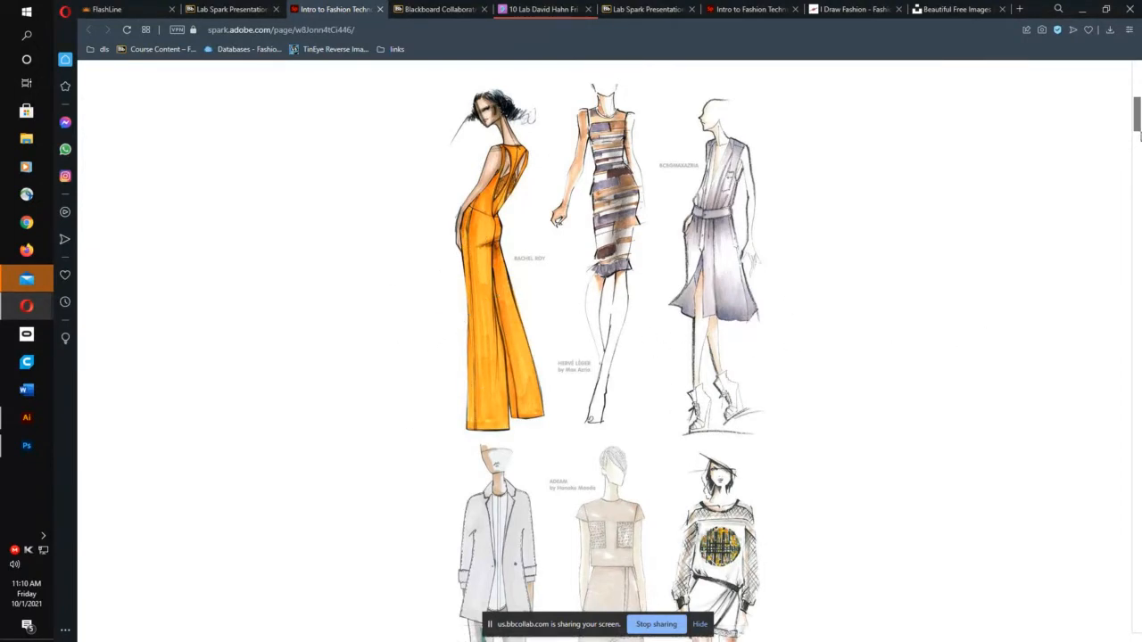
{"action": "left_click_drag", "start_coordinate": [1139, 114], "coordinate": [1138, 114]}
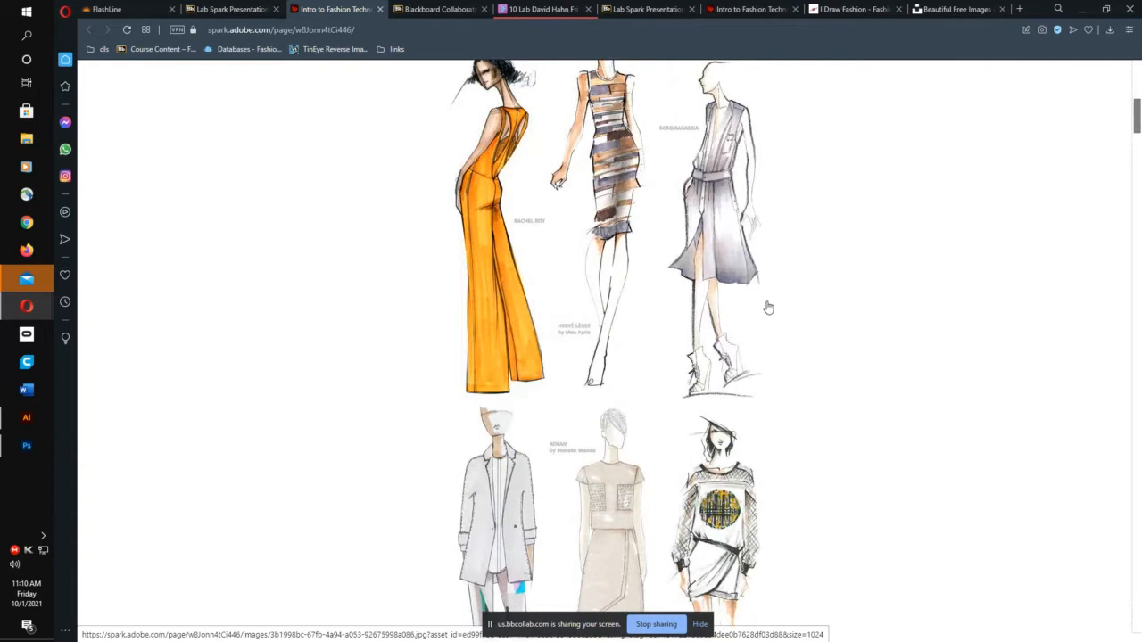
{"action": "scroll", "coordinate": [766, 306], "scroll_direction": "up", "scroll_amount": 1}
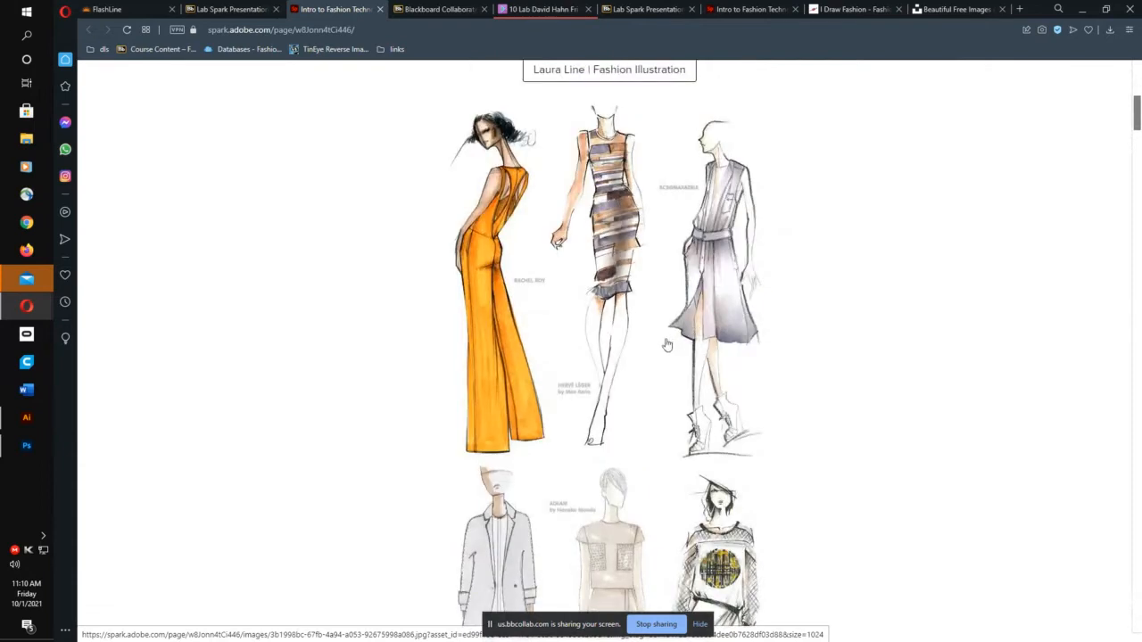
{"action": "scroll", "coordinate": [633, 357], "scroll_direction": "down", "scroll_amount": 2}
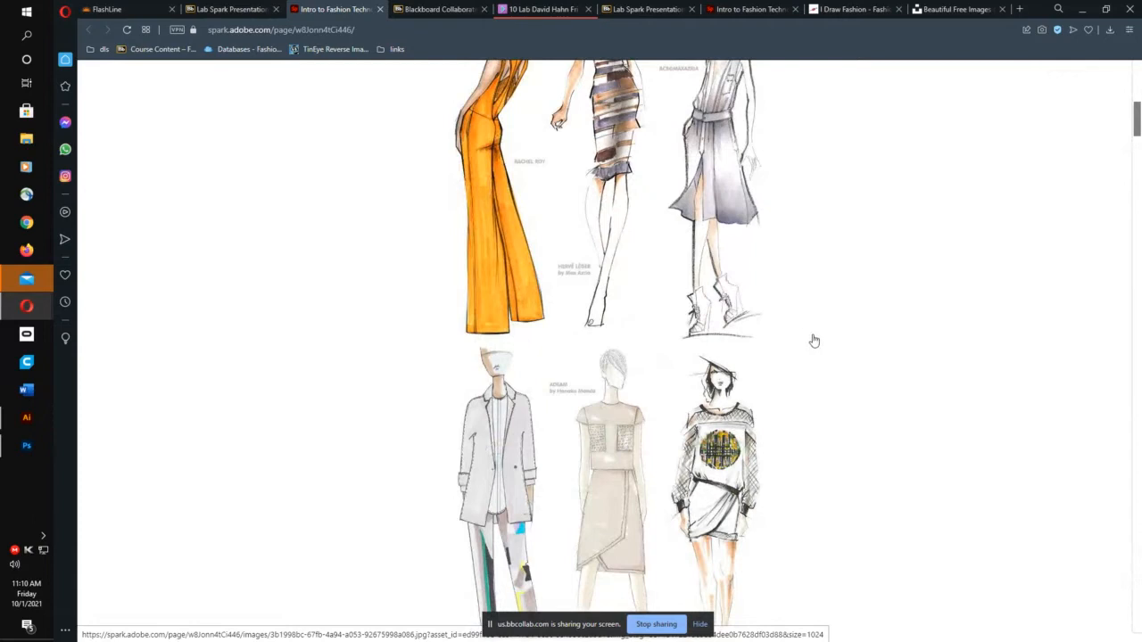
{"action": "scroll", "coordinate": [796, 371], "scroll_direction": "up", "scroll_amount": 2}
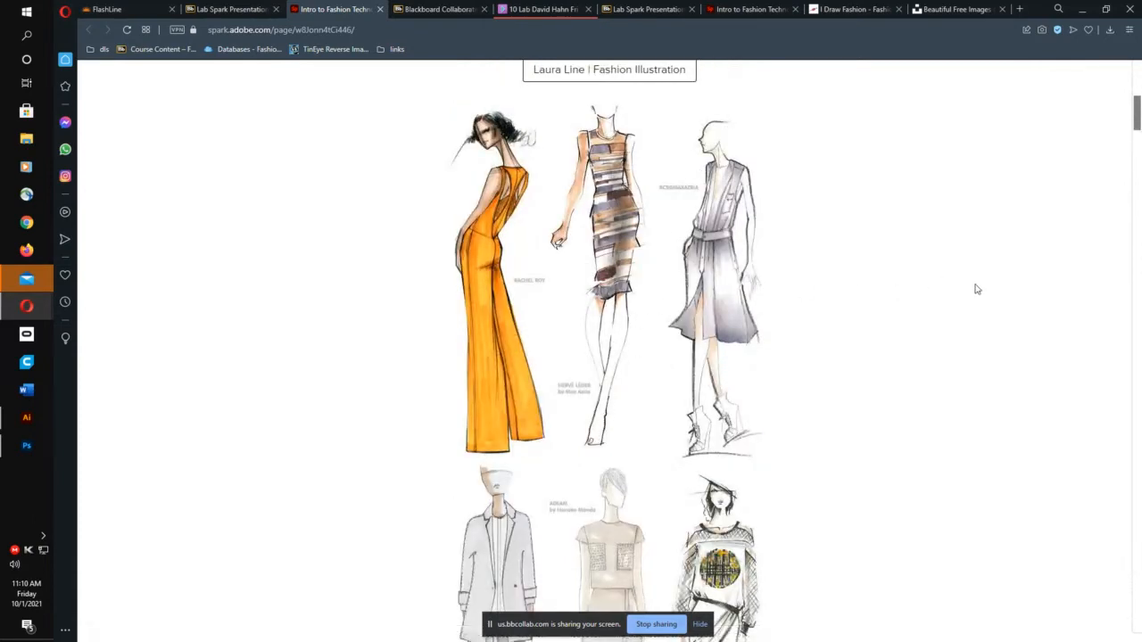
{"action": "scroll", "coordinate": [935, 319], "scroll_direction": "down", "scroll_amount": 4}
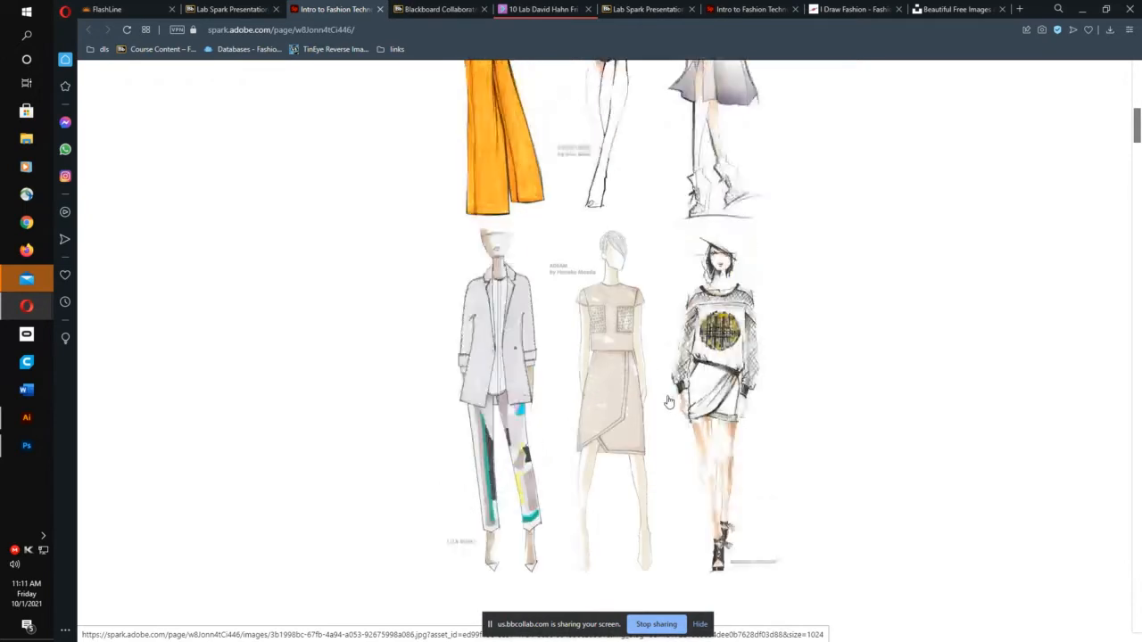
{"action": "scroll", "coordinate": [678, 401], "scroll_direction": "up", "scroll_amount": 3}
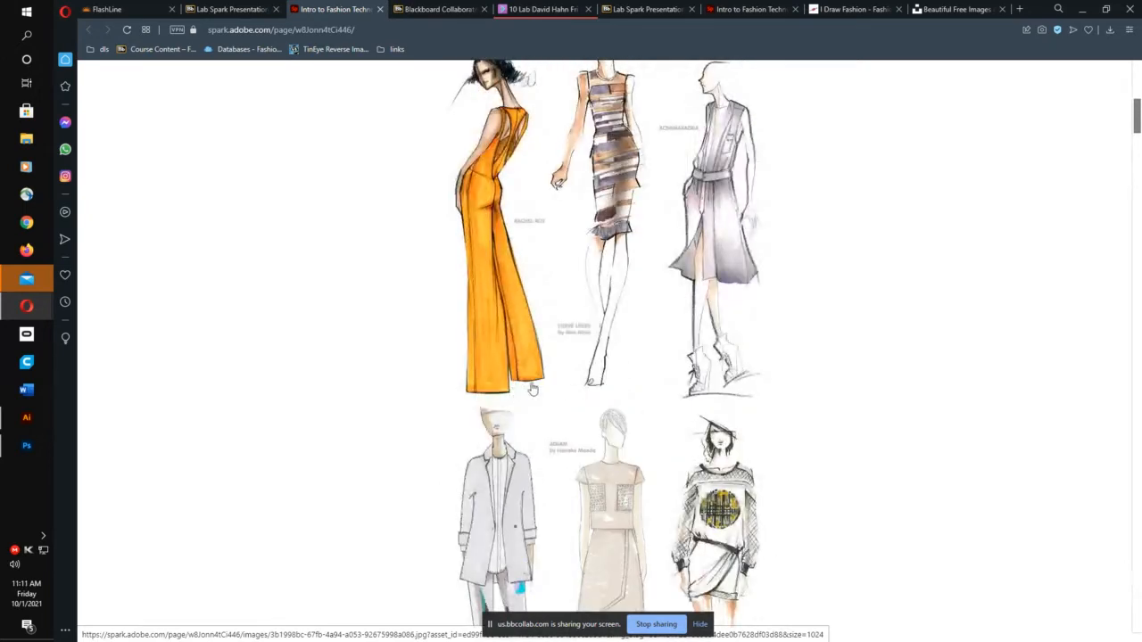
Step: Review the designer croquis examples, from the Rachel Roy and Anna Sui sketchbook spread through the Custo Barcelona, Theia and Tracy Reese illustrations
{"action": "scroll", "coordinate": [656, 372], "scroll_direction": "down", "scroll_amount": 6}
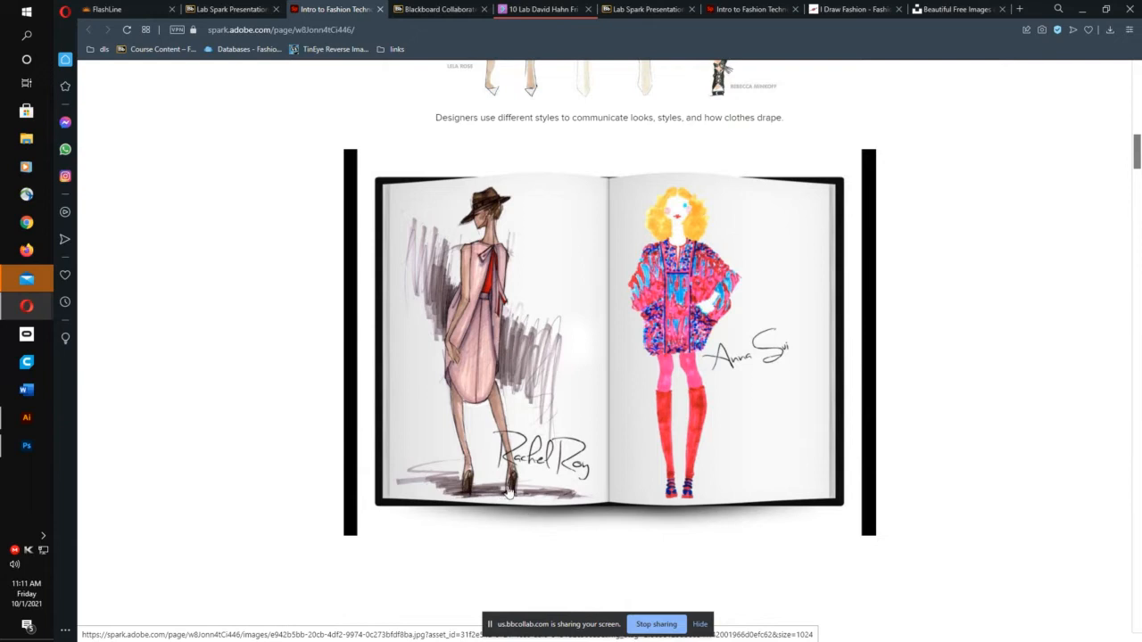
{"action": "scroll", "coordinate": [575, 393], "scroll_direction": "down", "scroll_amount": 4}
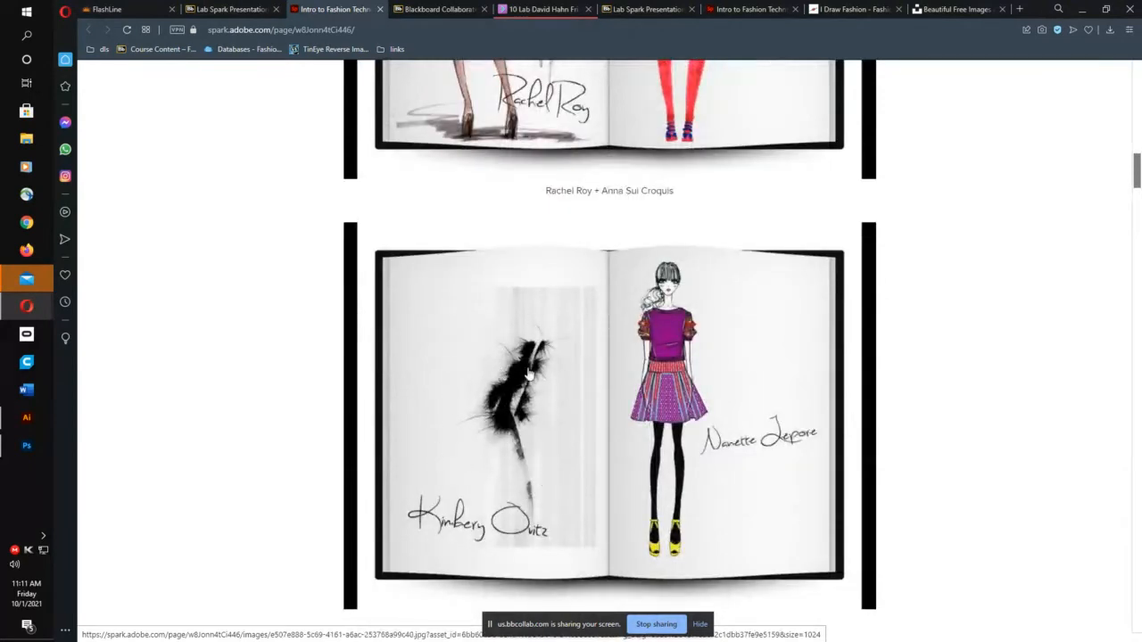
{"action": "scroll", "coordinate": [515, 384], "scroll_direction": "down", "scroll_amount": 1}
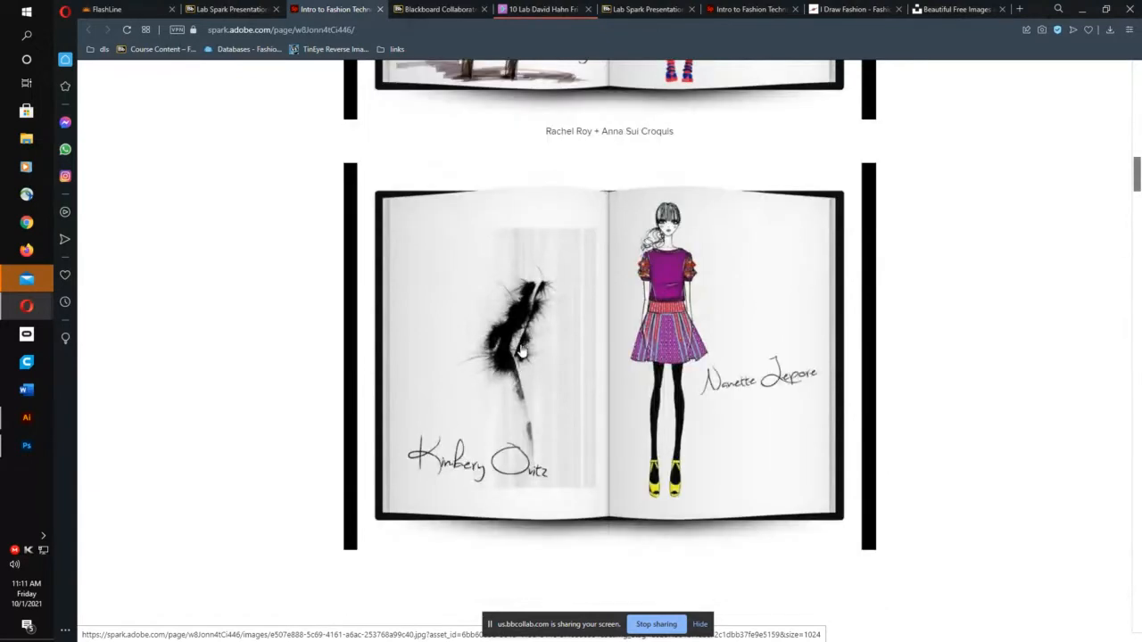
{"action": "scroll", "coordinate": [514, 358], "scroll_direction": "down", "scroll_amount": 2}
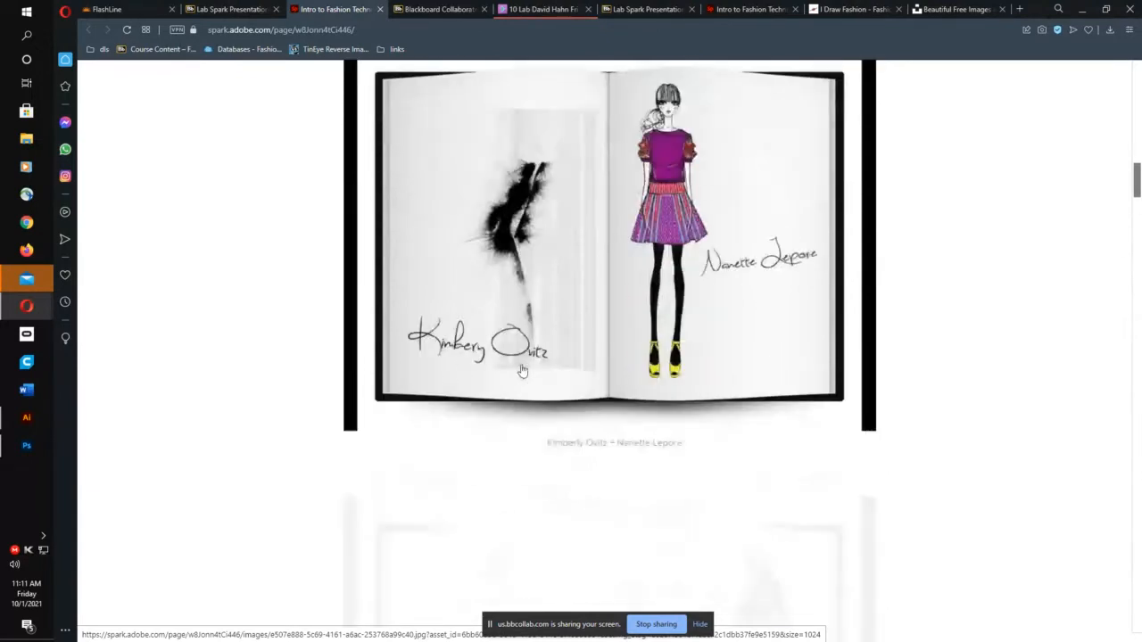
{"action": "scroll", "coordinate": [661, 357], "scroll_direction": "up", "scroll_amount": 4}
{"action": "scroll", "coordinate": [661, 357], "scroll_direction": "up", "scroll_amount": 3}
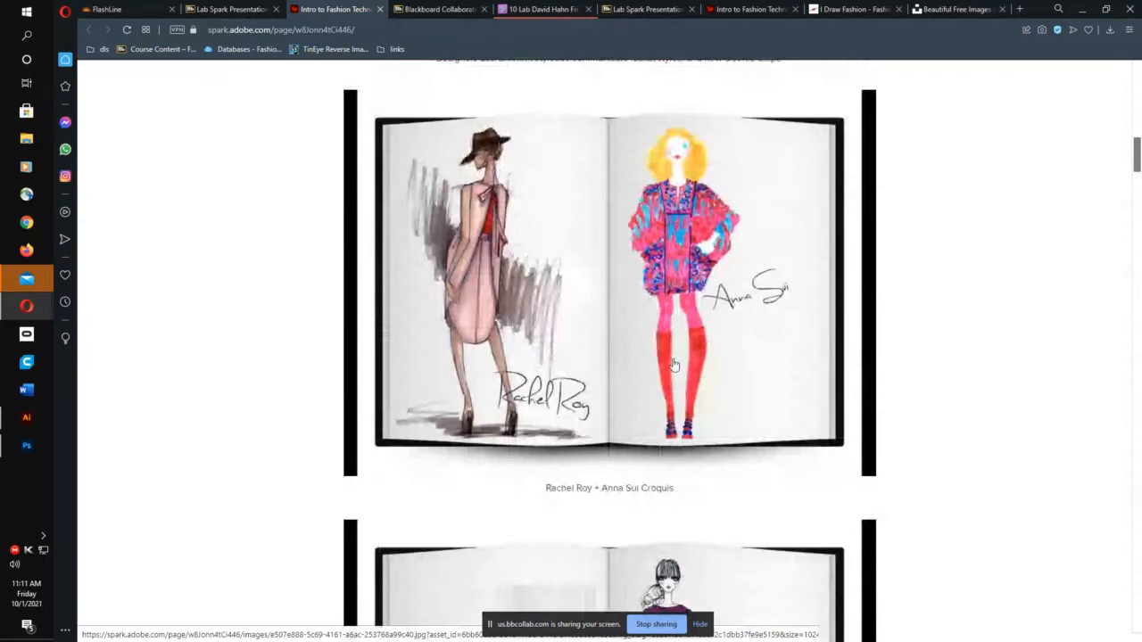
{"action": "scroll", "coordinate": [673, 347], "scroll_direction": "down", "scroll_amount": 3}
{"action": "scroll", "coordinate": [673, 348], "scroll_direction": "down", "scroll_amount": 8}
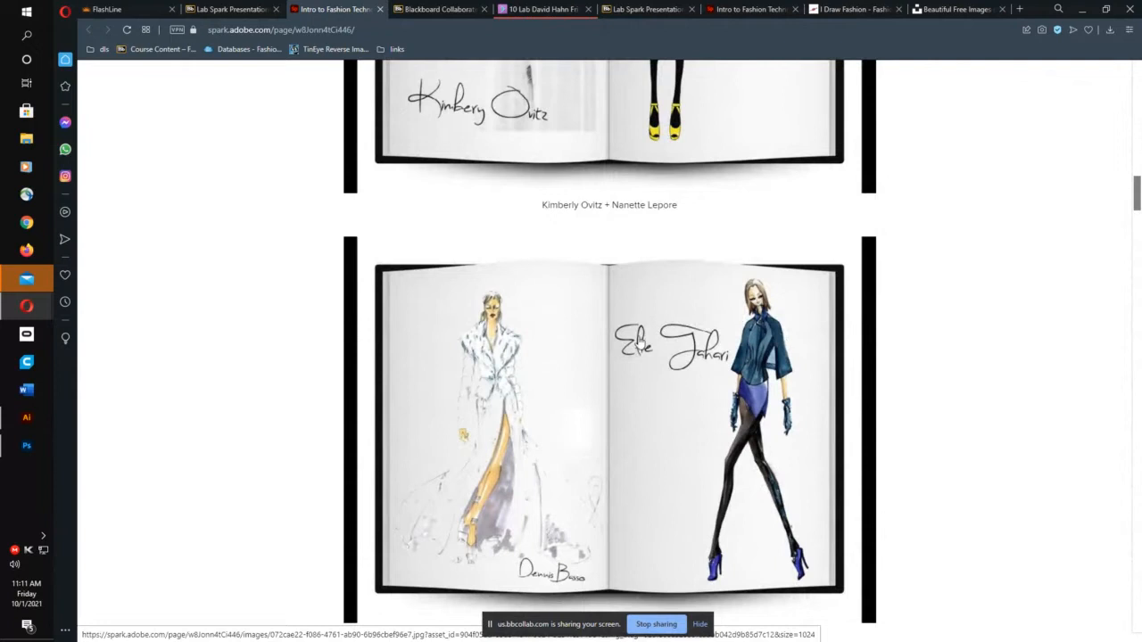
{"action": "scroll", "coordinate": [658, 331], "scroll_direction": "down", "scroll_amount": 1}
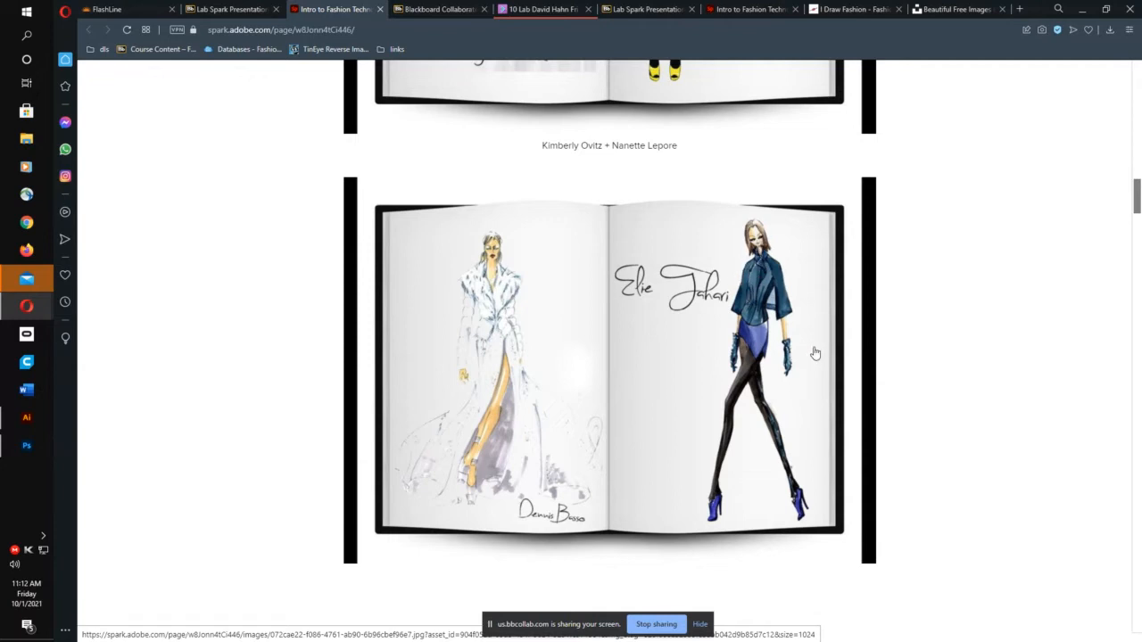
{"action": "scroll", "coordinate": [768, 400], "scroll_direction": "down", "scroll_amount": 4}
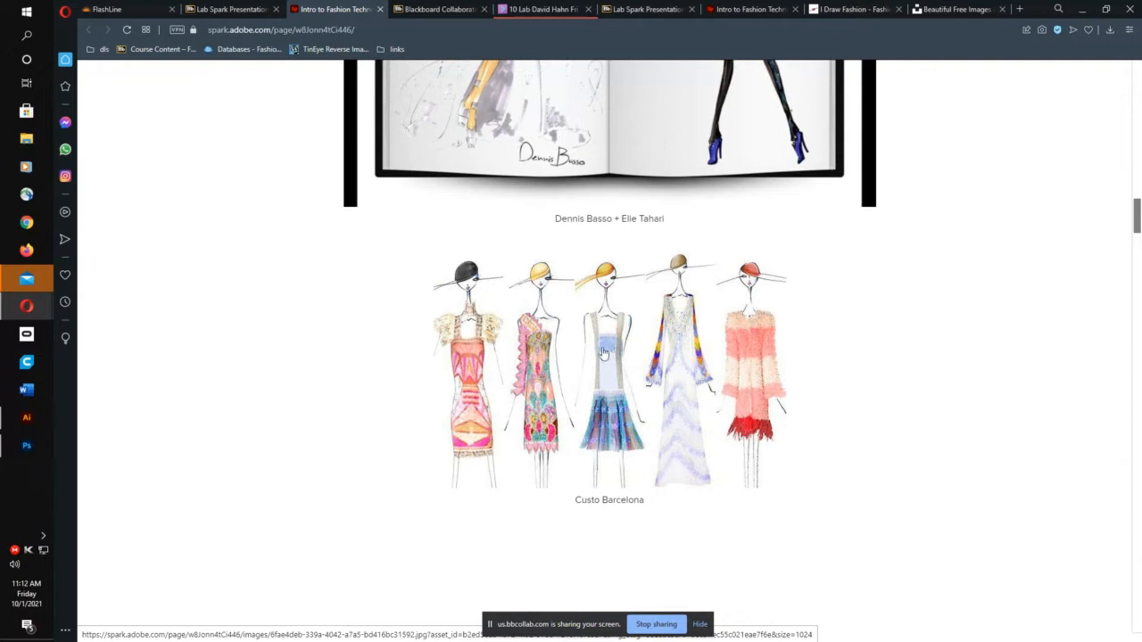
{"action": "scroll", "coordinate": [615, 419], "scroll_direction": "down", "scroll_amount": 3}
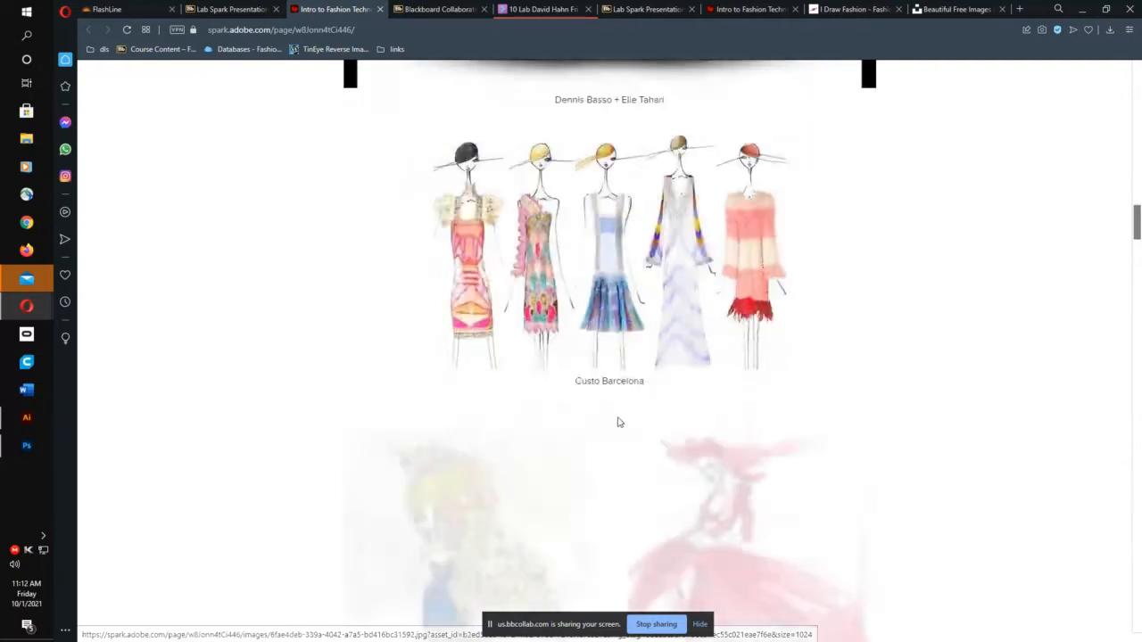
{"action": "scroll", "coordinate": [631, 416], "scroll_direction": "down", "scroll_amount": 1}
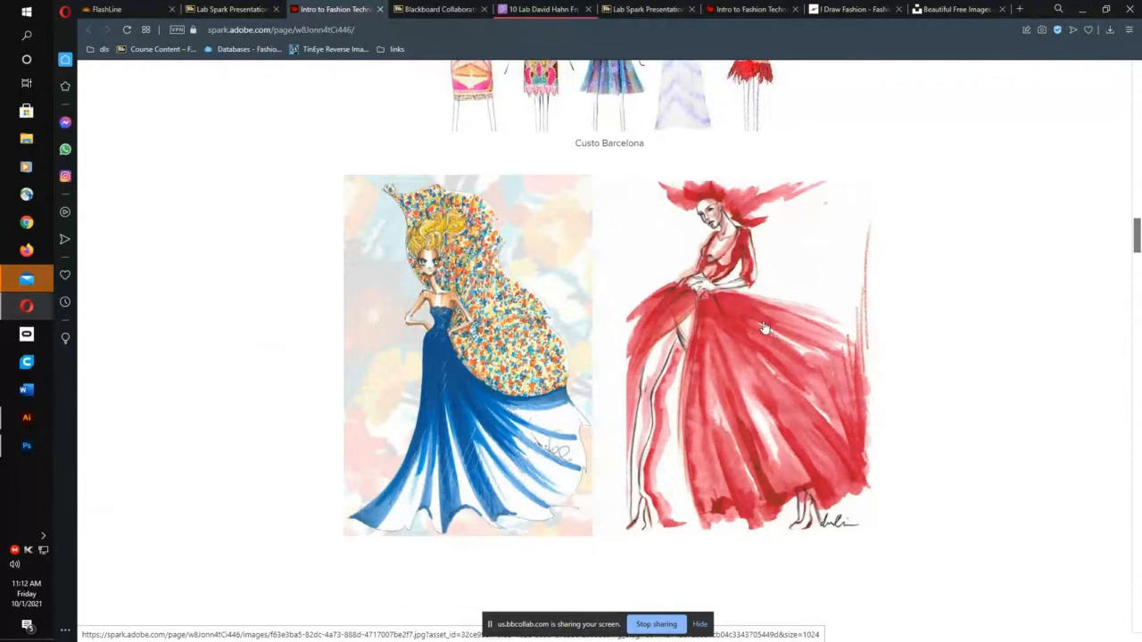
{"action": "scroll", "coordinate": [733, 388], "scroll_direction": "down", "scroll_amount": 4}
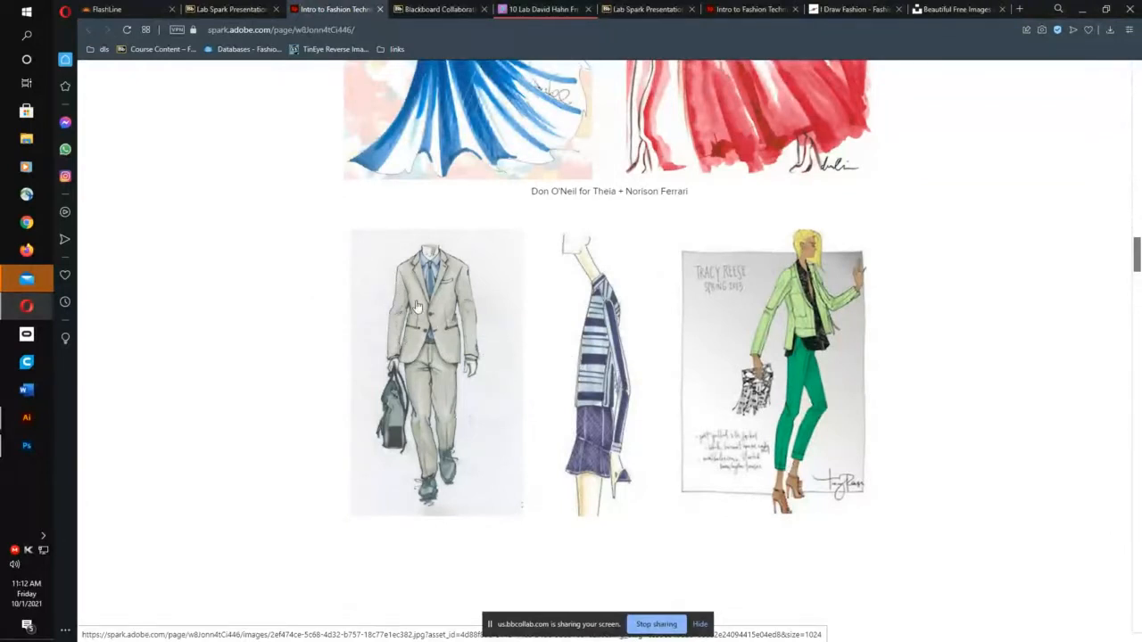
Step: Compare the Custo Barcelona, Theia, Norisol Ferrari and Tracy Reese illustrations for differences in croquis style and level of detail
{"action": "scroll", "coordinate": [561, 435], "scroll_direction": "up", "scroll_amount": 2}
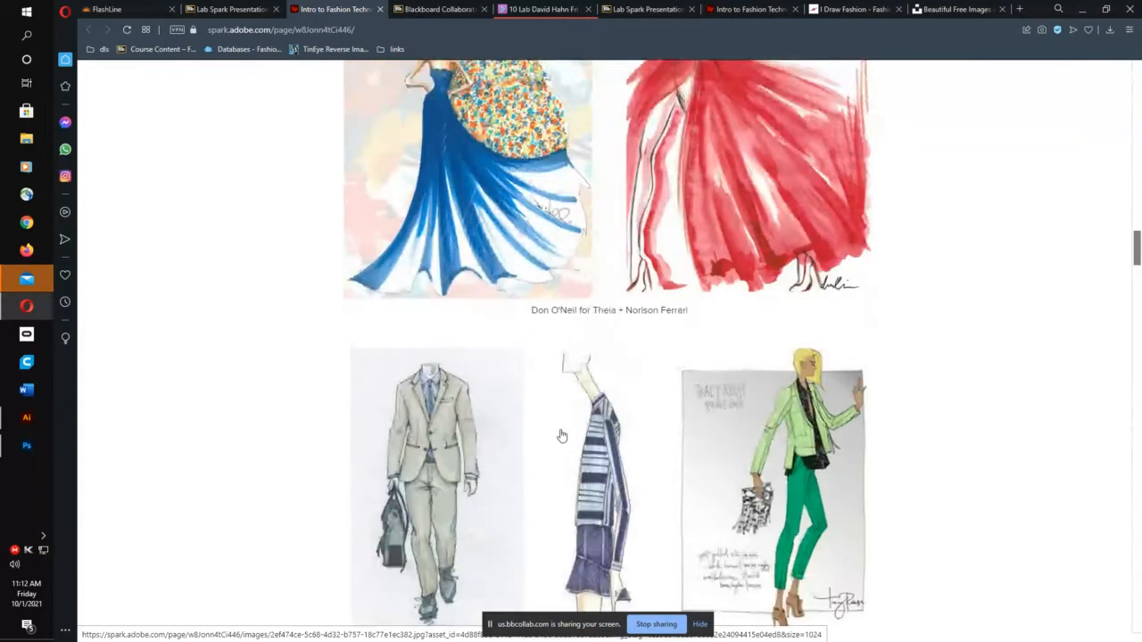
{"action": "scroll", "coordinate": [561, 436], "scroll_direction": "up", "scroll_amount": 1}
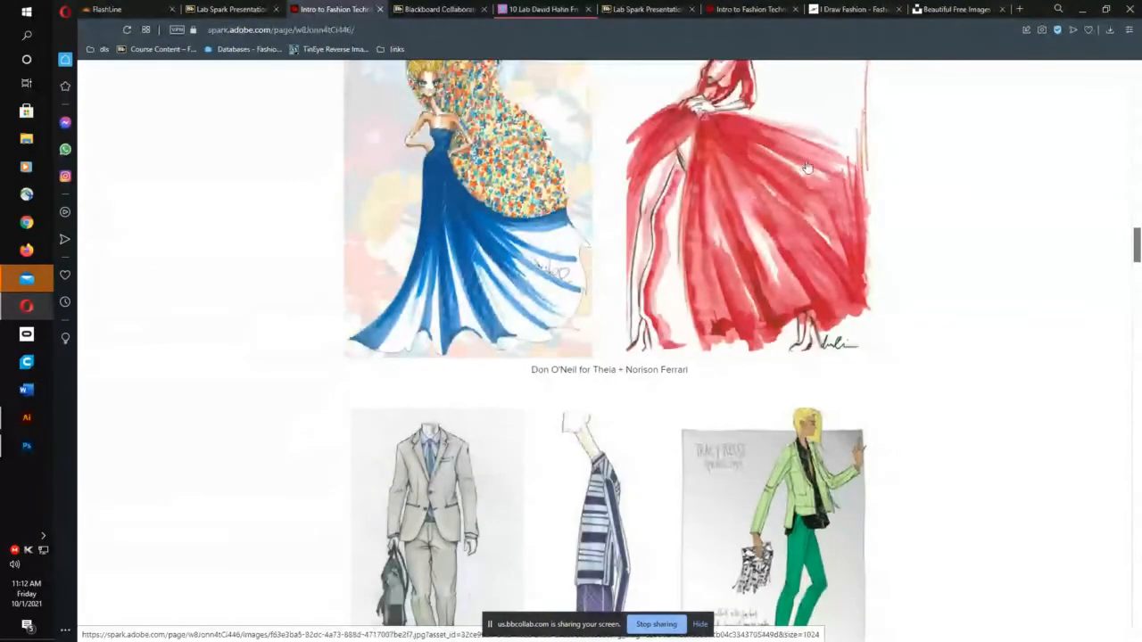
{"action": "scroll", "coordinate": [755, 232], "scroll_direction": "down", "scroll_amount": 3}
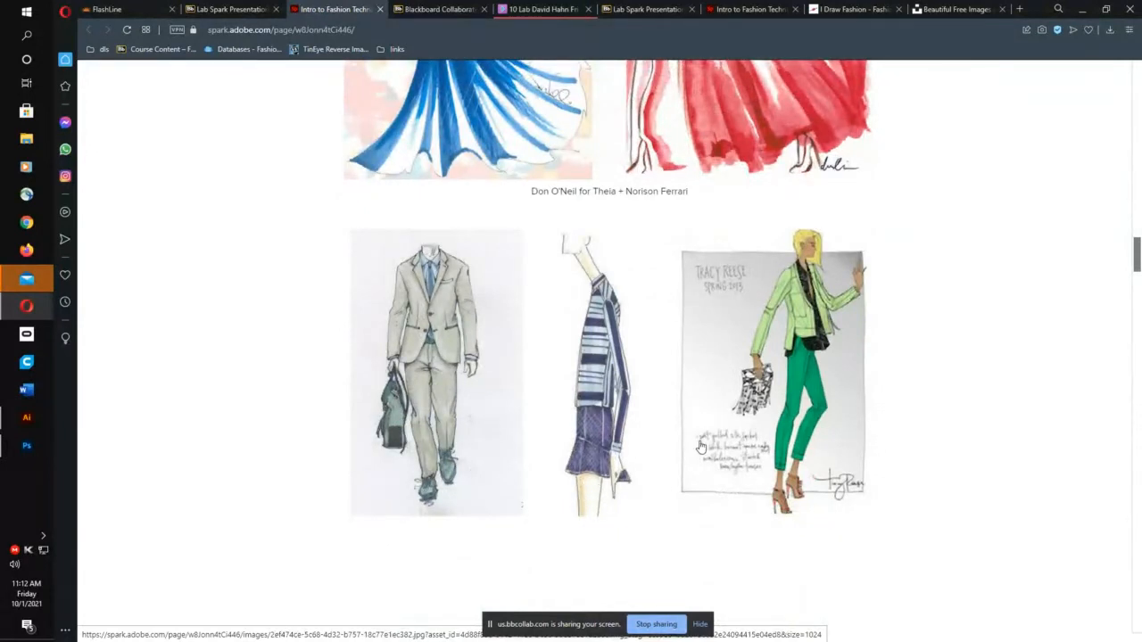
{"action": "scroll", "coordinate": [701, 446], "scroll_direction": "up", "scroll_amount": 5}
{"action": "scroll", "coordinate": [700, 446], "scroll_direction": "up", "scroll_amount": 1}
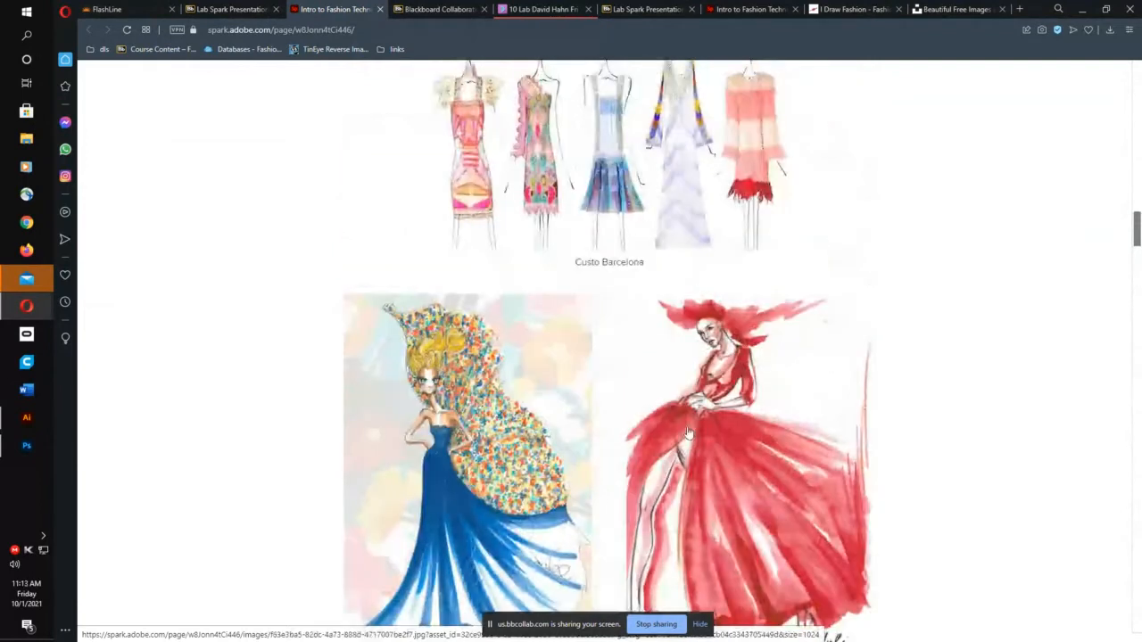
{"action": "scroll", "coordinate": [687, 437], "scroll_direction": "up", "scroll_amount": 4}
{"action": "scroll", "coordinate": [687, 433], "scroll_direction": "down", "scroll_amount": 5}
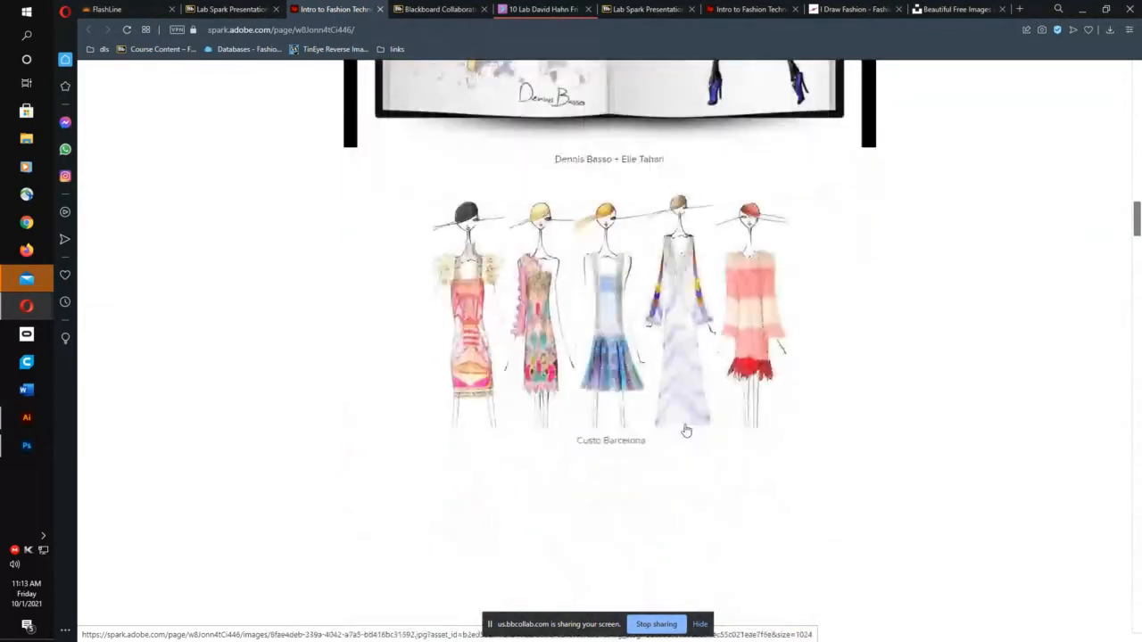
{"action": "scroll", "coordinate": [689, 428], "scroll_direction": "down", "scroll_amount": 6}
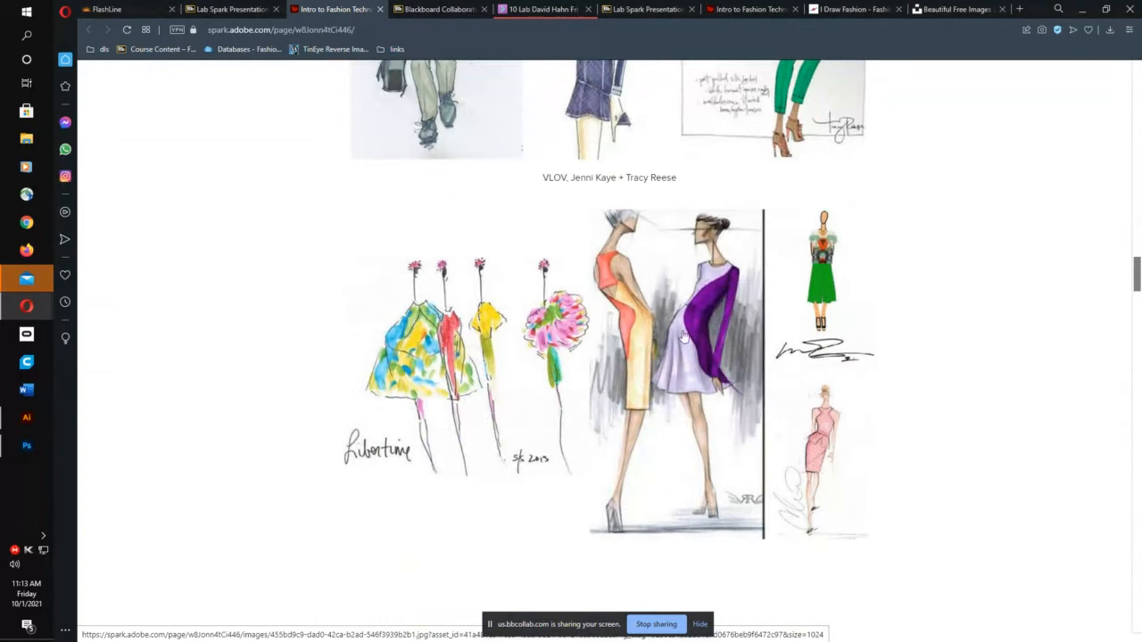
Step: Examine the Libertine, Rachel Roy, Vivienne Tam and Christian Siriano sketches and compare the runway show illustrations with their photographs
{"action": "scroll", "coordinate": [752, 390], "scroll_direction": "down", "scroll_amount": 2}
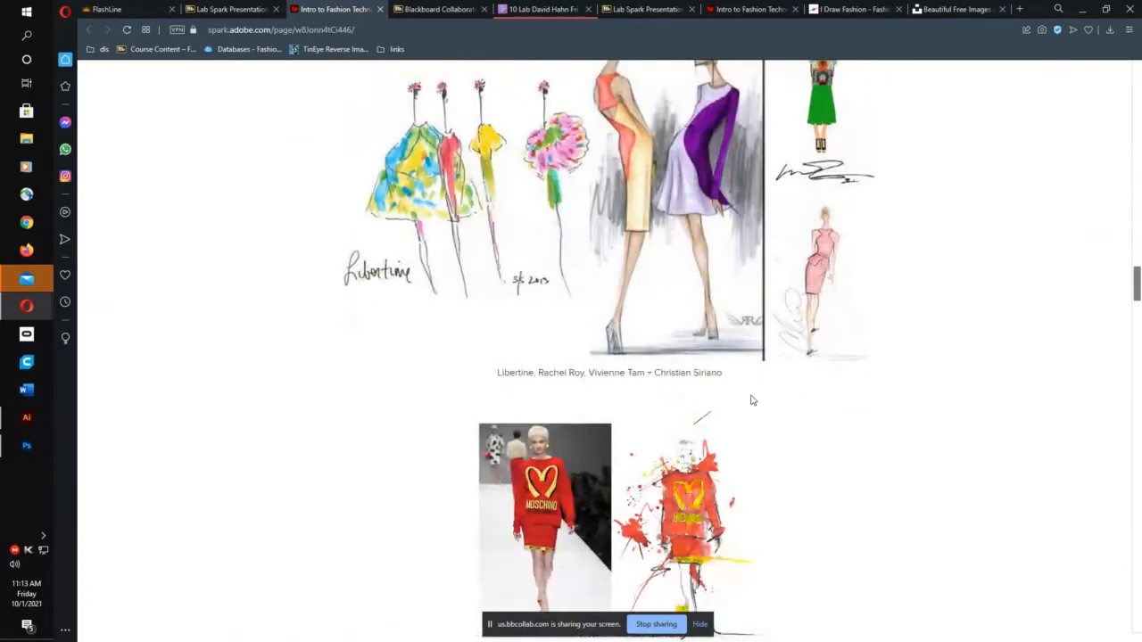
{"action": "scroll", "coordinate": [749, 398], "scroll_direction": "down", "scroll_amount": 2}
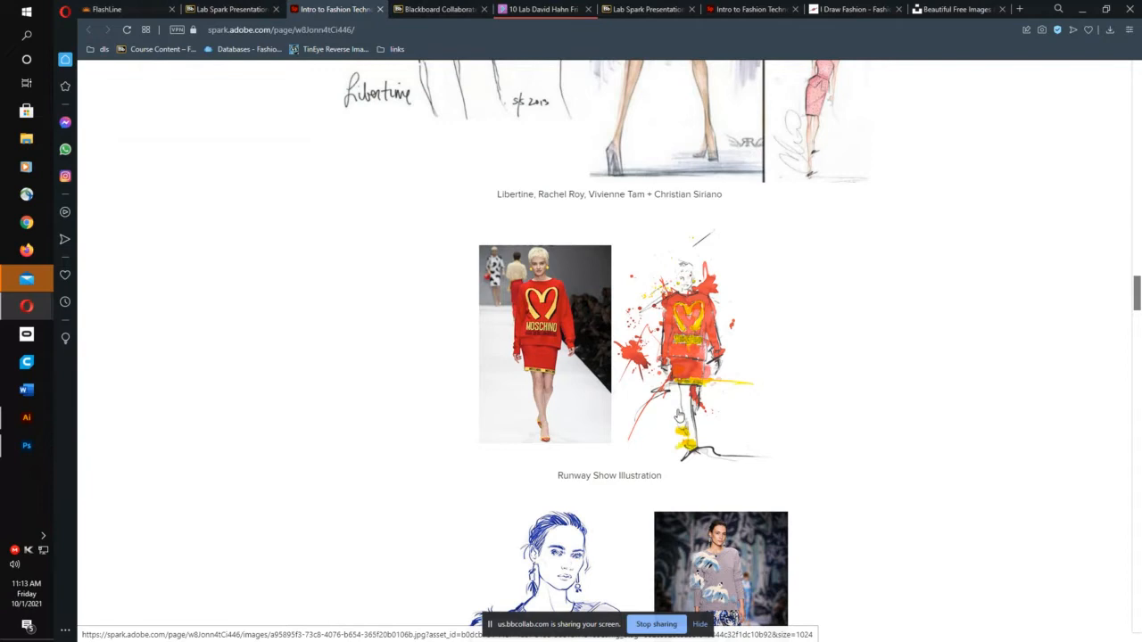
{"action": "scroll", "coordinate": [687, 418], "scroll_direction": "down", "scroll_amount": 2}
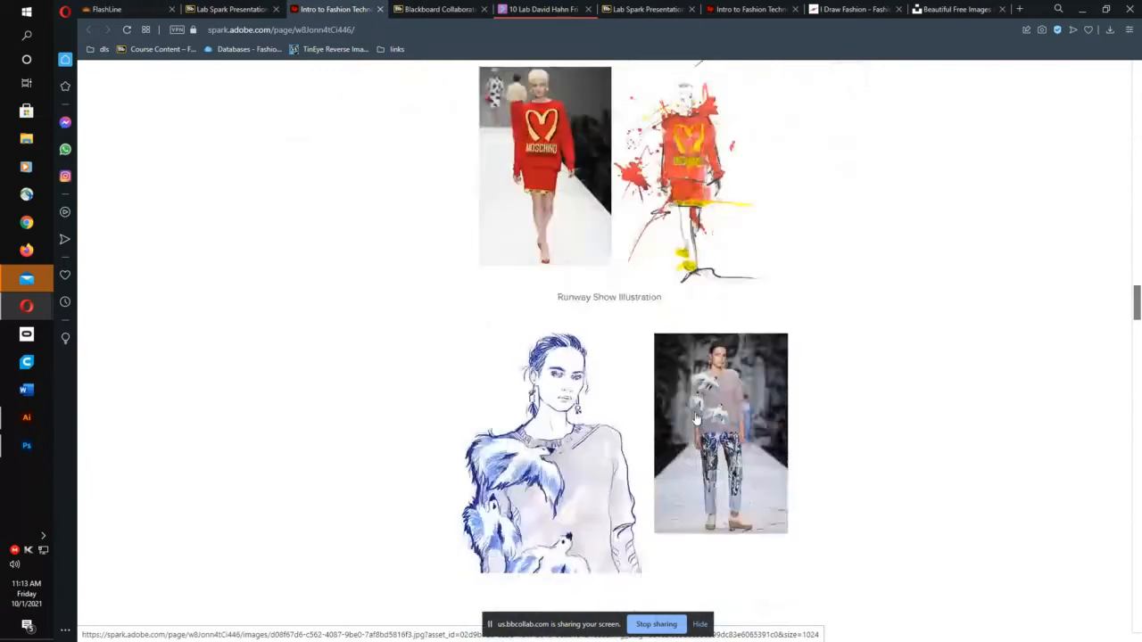
{"action": "scroll", "coordinate": [696, 418], "scroll_direction": "down", "scroll_amount": 1}
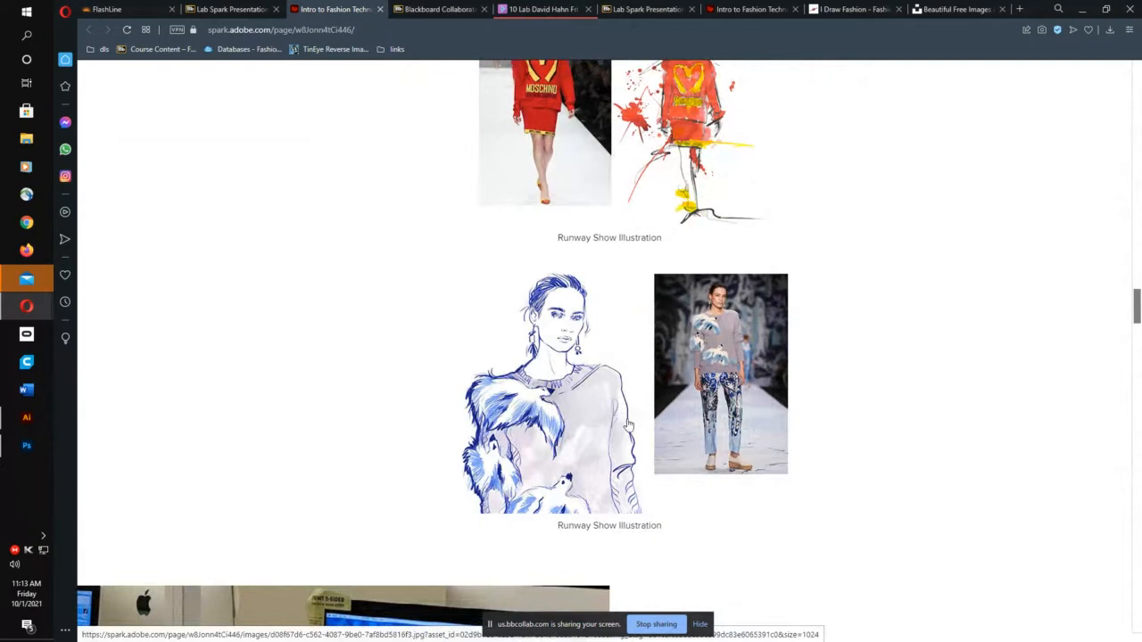
{"action": "scroll", "coordinate": [662, 415], "scroll_direction": "up", "scroll_amount": 2}
{"action": "scroll", "coordinate": [660, 409], "scroll_direction": "down", "scroll_amount": 5}
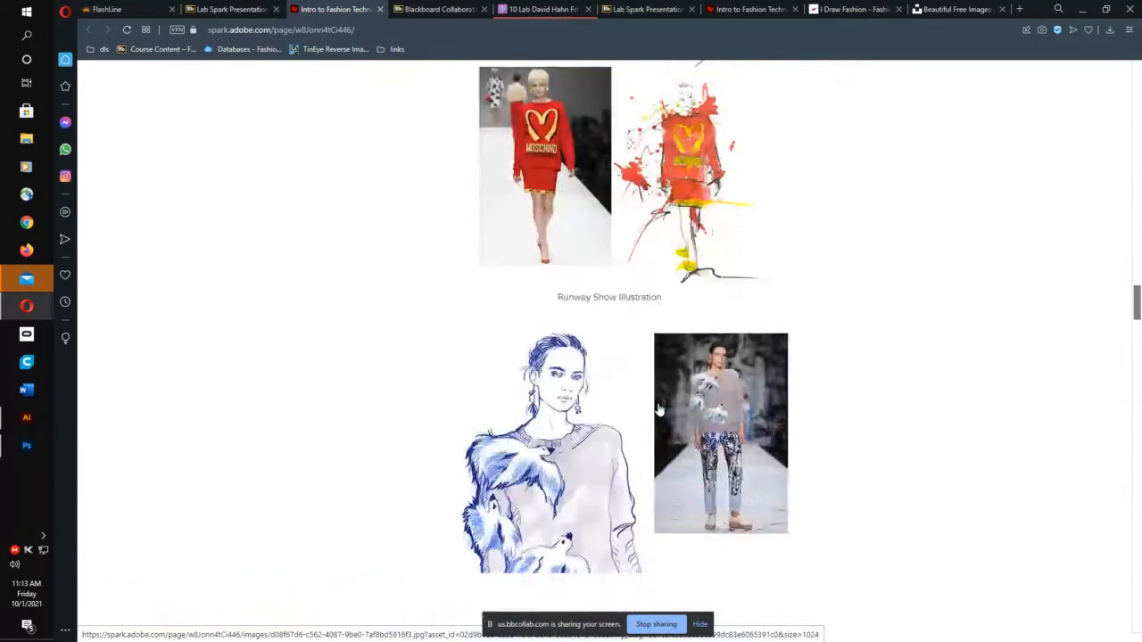
Step: Review the Lab Week 5 section, highlighting the Illustrator croquis practice caption, and continue to the in-class exercises
{"action": "scroll", "coordinate": [658, 403], "scroll_direction": "down", "scroll_amount": 5}
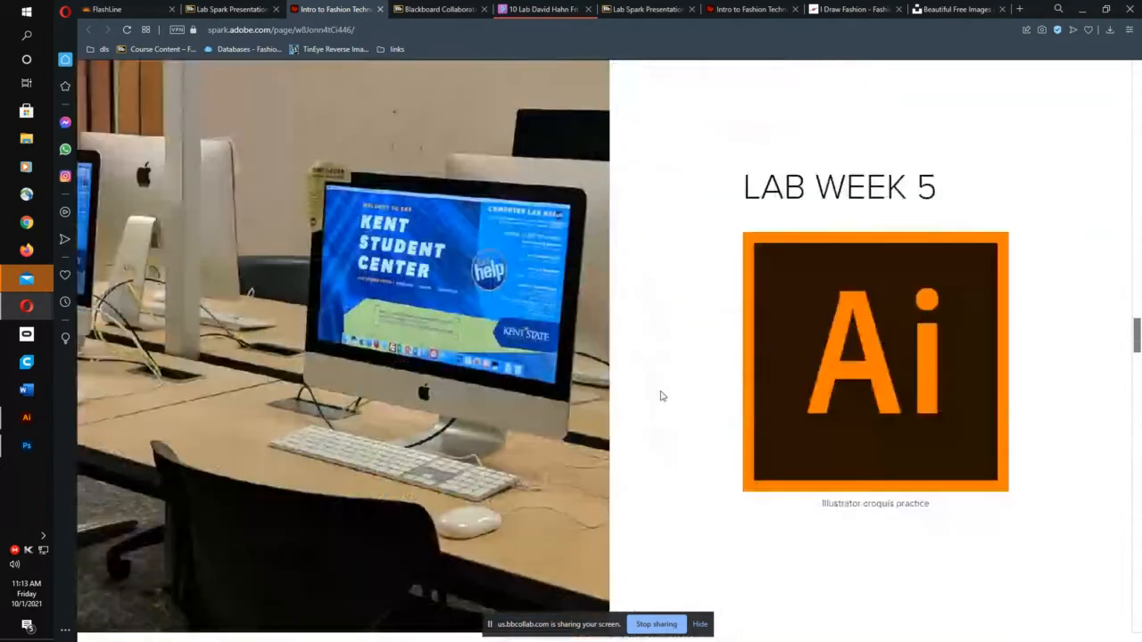
{"action": "scroll", "coordinate": [661, 395], "scroll_direction": "down", "scroll_amount": 2}
{"action": "scroll", "coordinate": [662, 395], "scroll_direction": "down", "scroll_amount": 3}
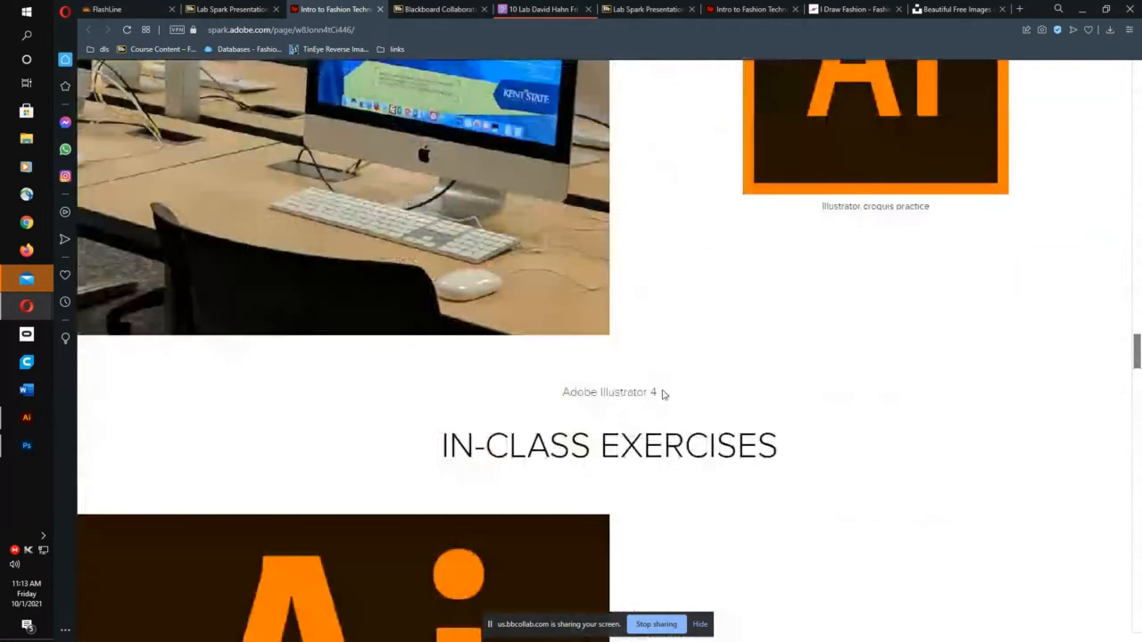
{"action": "scroll", "coordinate": [663, 396], "scroll_direction": "up", "scroll_amount": 2}
{"action": "left_click_drag", "start_coordinate": [818, 325], "coordinate": [932, 328]}
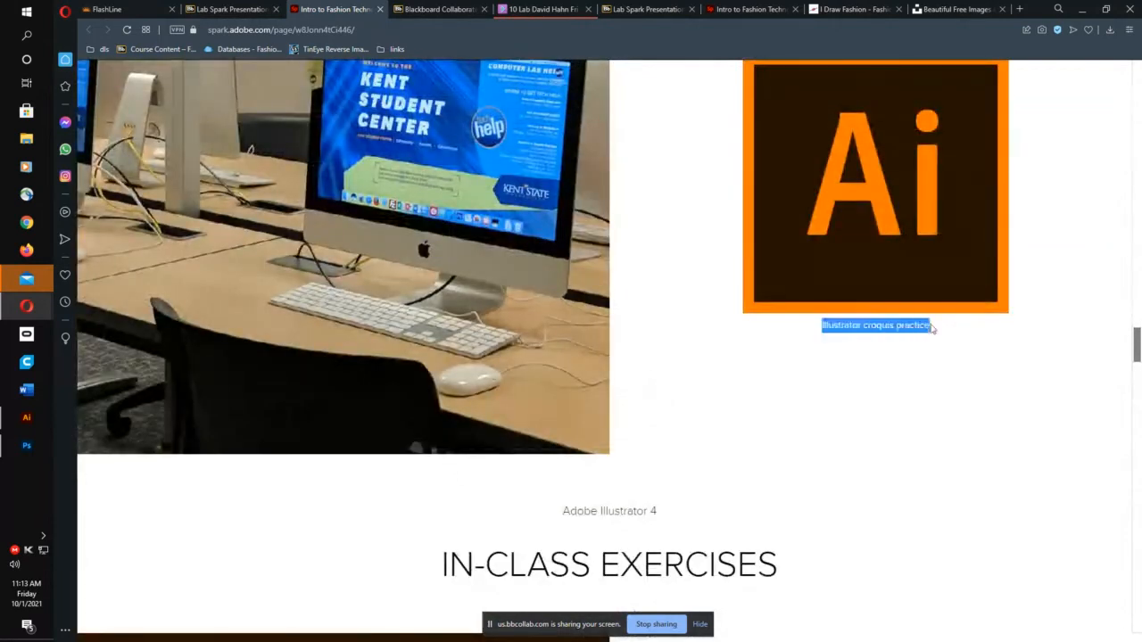
{"action": "scroll", "coordinate": [648, 413], "scroll_direction": "down", "scroll_amount": 7}
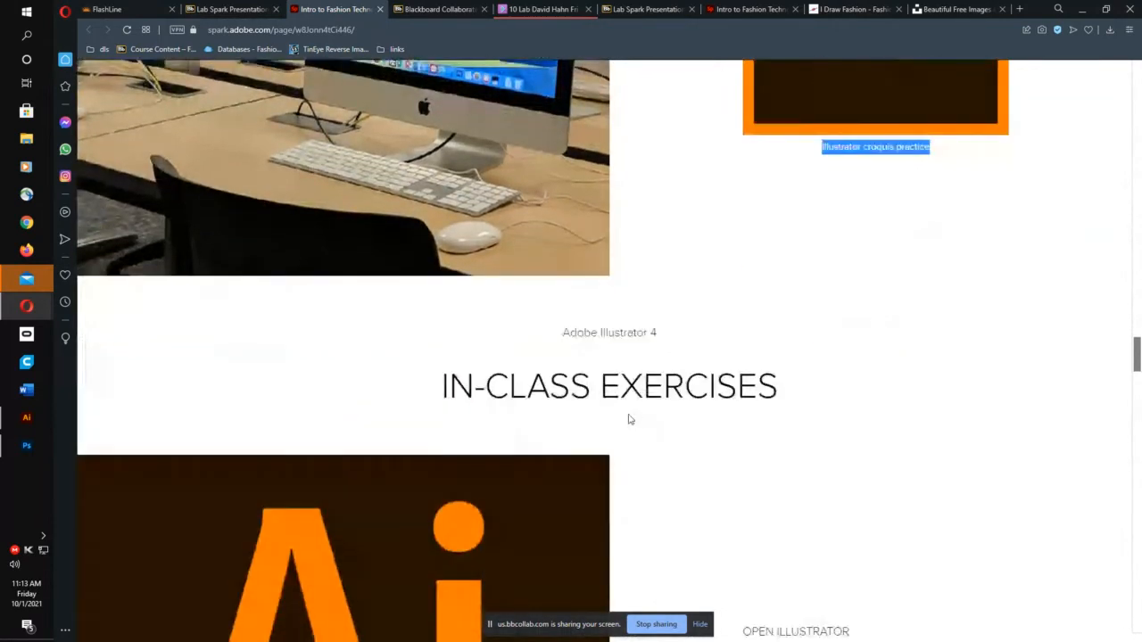
{"action": "scroll", "coordinate": [642, 419], "scroll_direction": "down", "scroll_amount": 3}
Step: Read the Flats + Croquis project brief, including the required artboards, file naming and single combined PDF upload
{"action": "scroll", "coordinate": [650, 417], "scroll_direction": "down", "scroll_amount": 20}
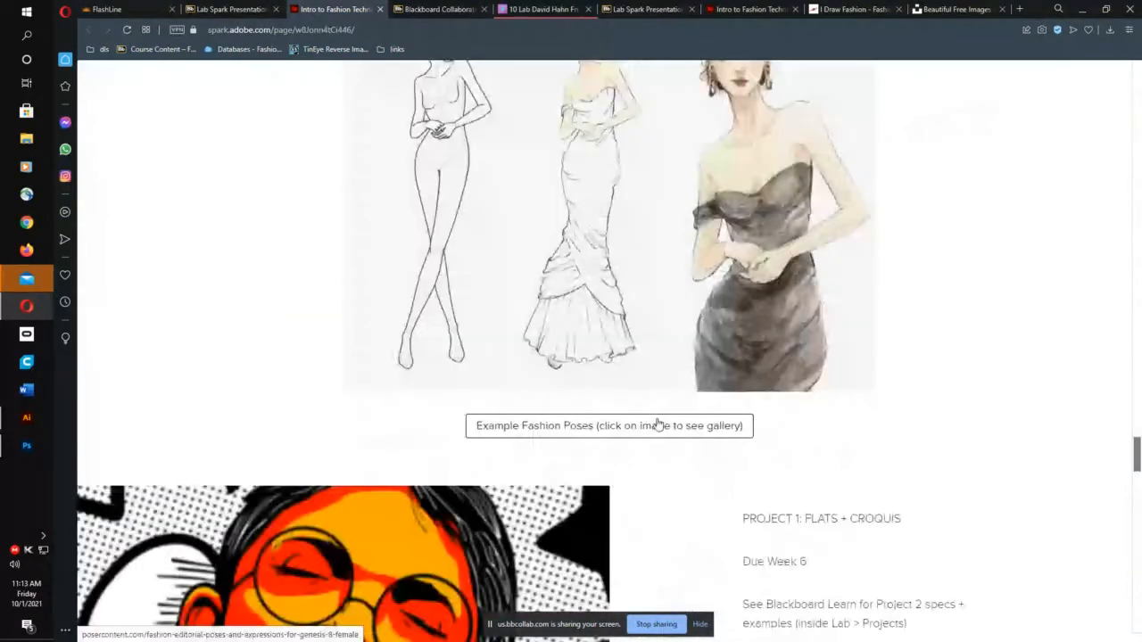
{"action": "scroll", "coordinate": [659, 422], "scroll_direction": "down", "scroll_amount": 8}
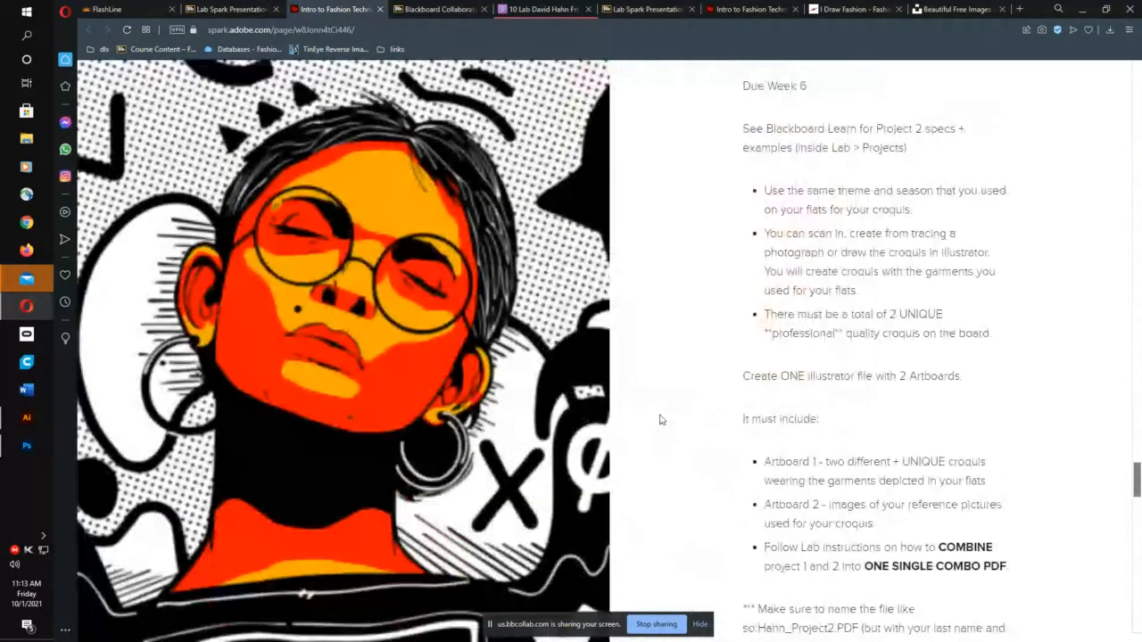
{"action": "scroll", "coordinate": [660, 419], "scroll_direction": "down", "scroll_amount": 10}
{"action": "scroll", "coordinate": [661, 422], "scroll_direction": "up", "scroll_amount": 3}
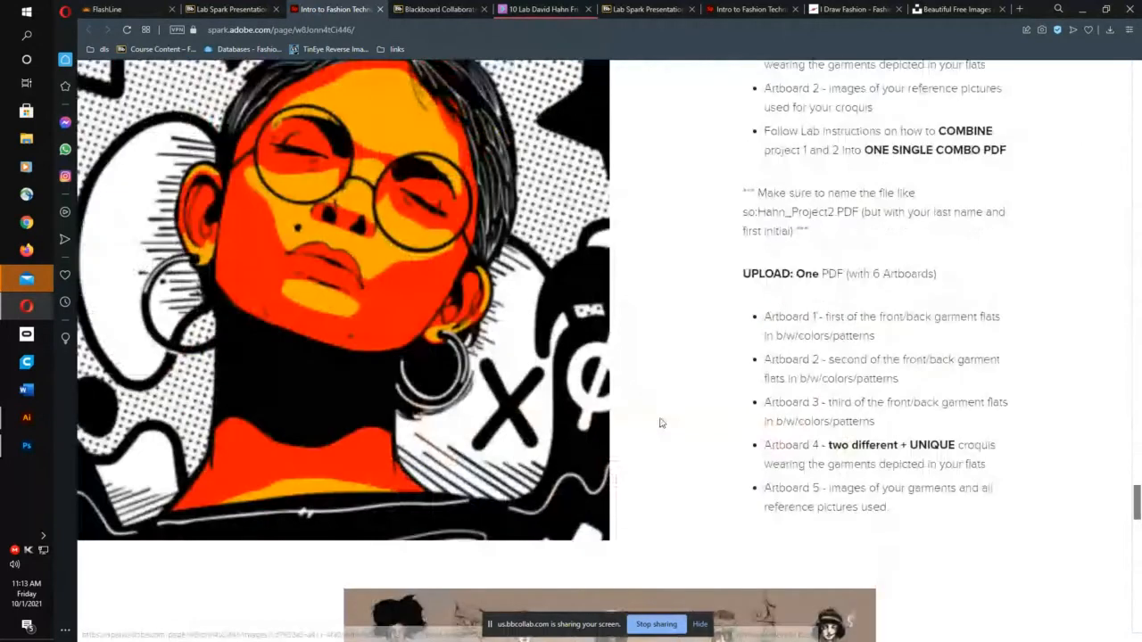
{"action": "scroll", "coordinate": [661, 423], "scroll_direction": "up", "scroll_amount": 2}
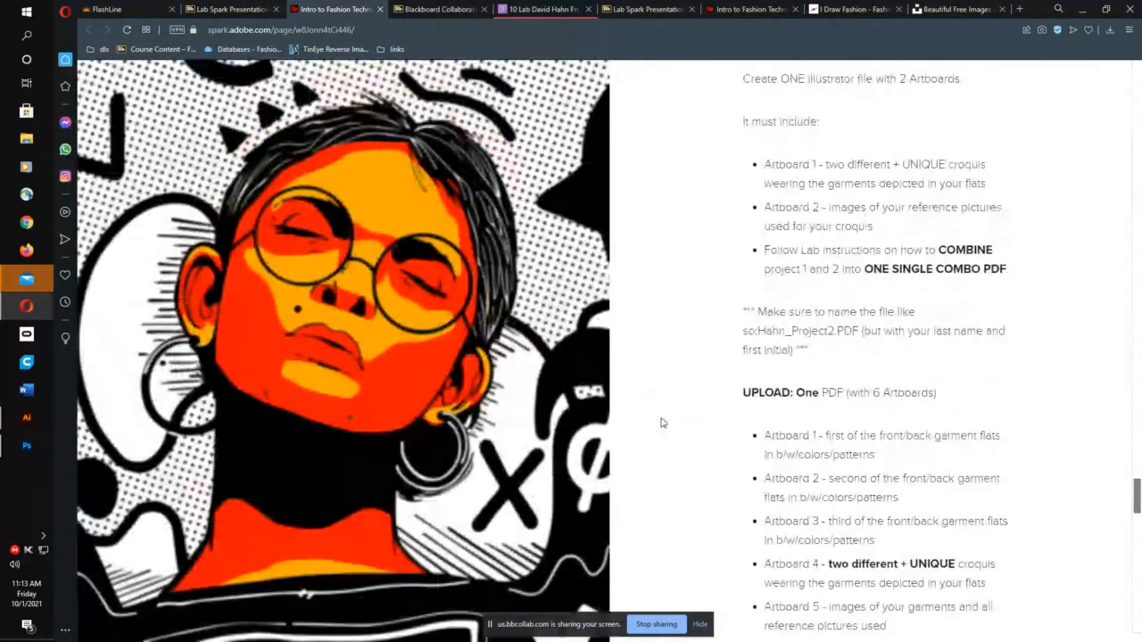
Step: Switch to the Blackboard Collaborate session and check its chat messages and attendee list
{"action": "left_click", "coordinate": [551, 10]}
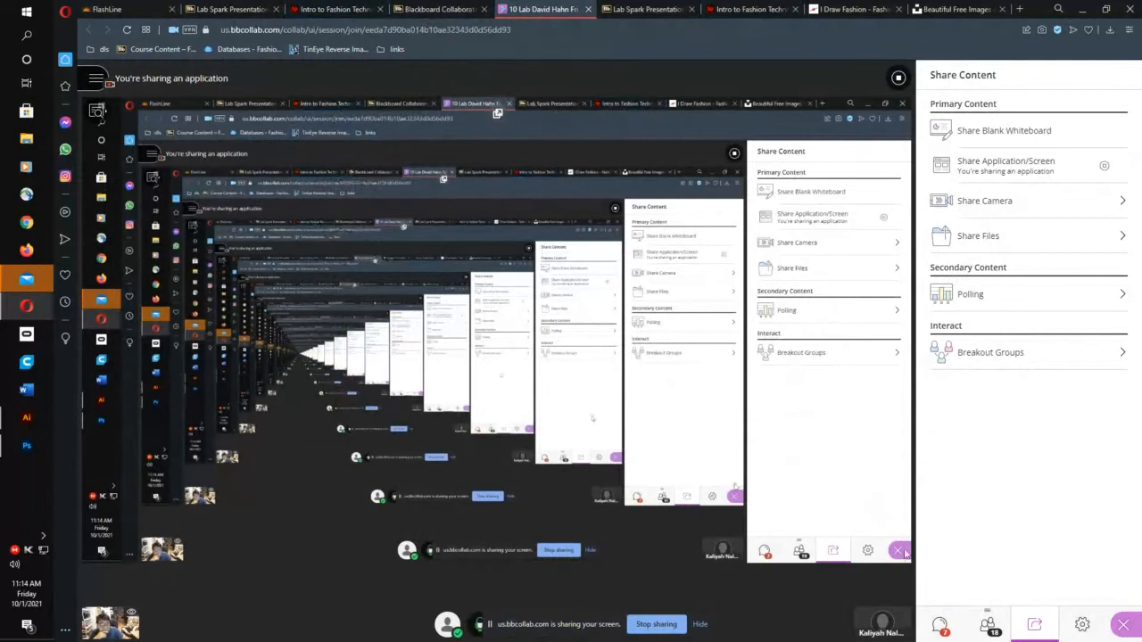
{"action": "left_click", "coordinate": [938, 623]}
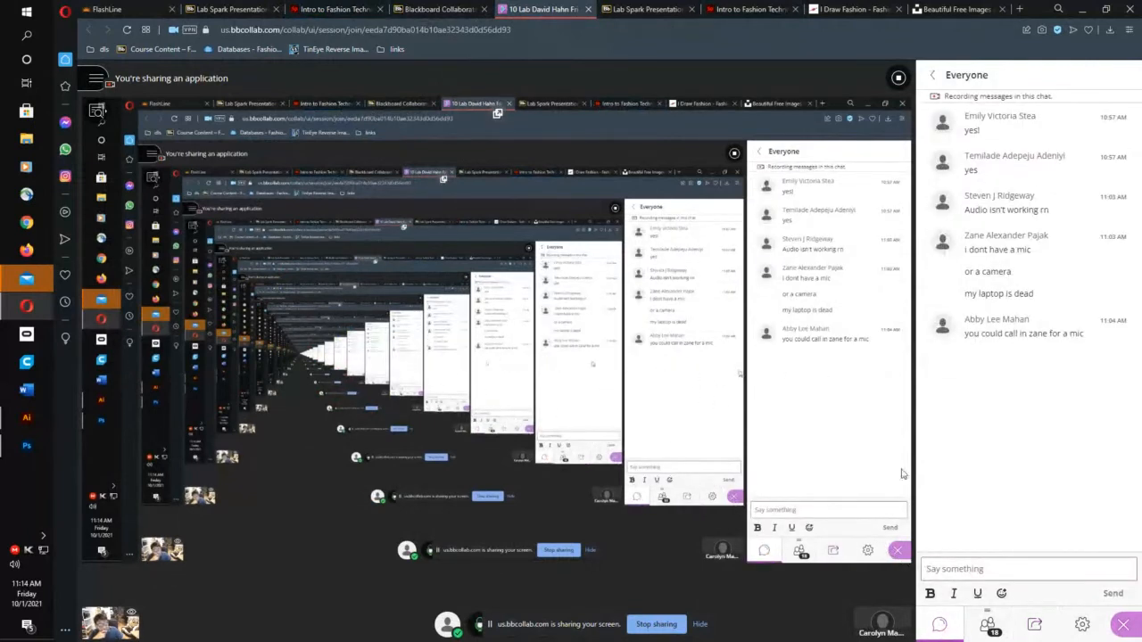
{"action": "left_click", "coordinate": [987, 625]}
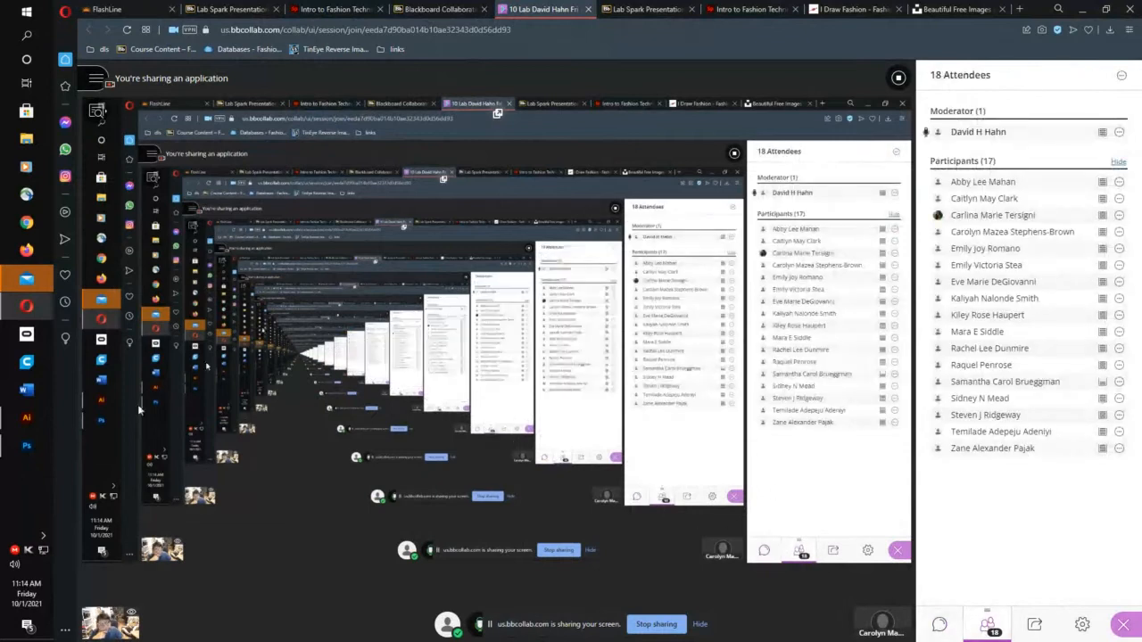
Step: Switch to Illustrator and look over the neighbouring exercise artboards around the nine-heads stretch exercise in CW_5_croquis_tips_inclass.ai
{"action": "left_click", "coordinate": [39, 418]}
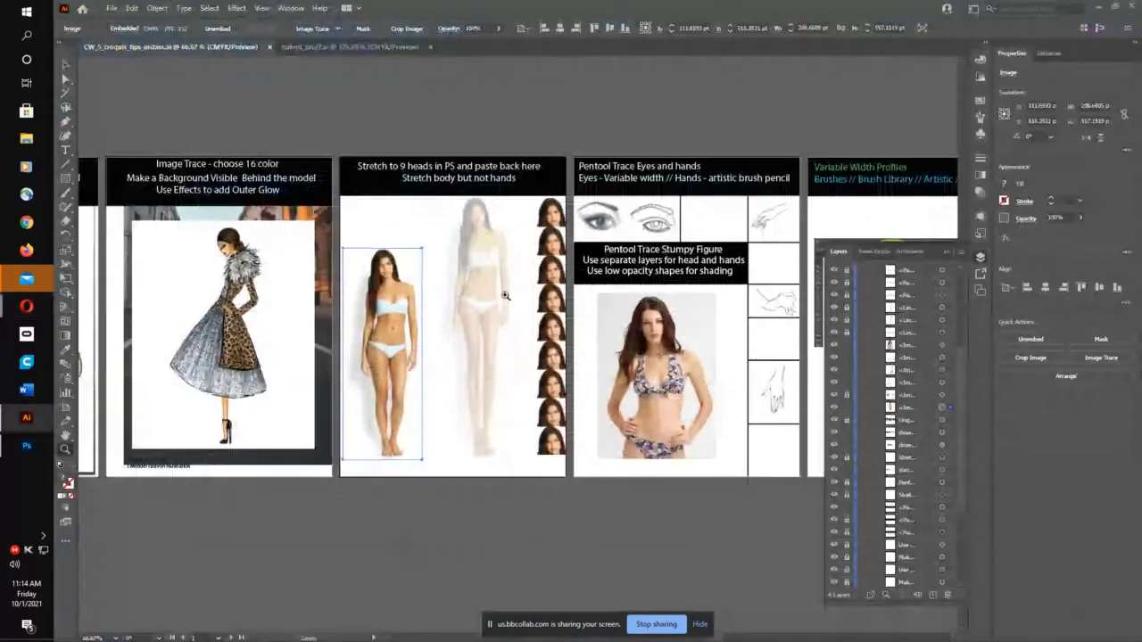
{"action": "left_click_drag", "start_coordinate": [403, 283], "coordinate": [298, 288]}
{"action": "mouse_move", "coordinate": [504, 271]}
{"action": "left_mouse_down"}
{"action": "mouse_move", "coordinate": [387, 285]}
{"action": "mouse_move", "coordinate": [587, 282]}
{"action": "left_mouse_up"}
{"action": "left_click_drag", "start_coordinate": [297, 306], "coordinate": [451, 303]}
{"action": "mouse_move", "coordinate": [357, 305]}
{"action": "left_mouse_down"}
{"action": "mouse_move", "coordinate": [464, 308]}
{"action": "mouse_move", "coordinate": [416, 300]}
{"action": "left_mouse_up"}
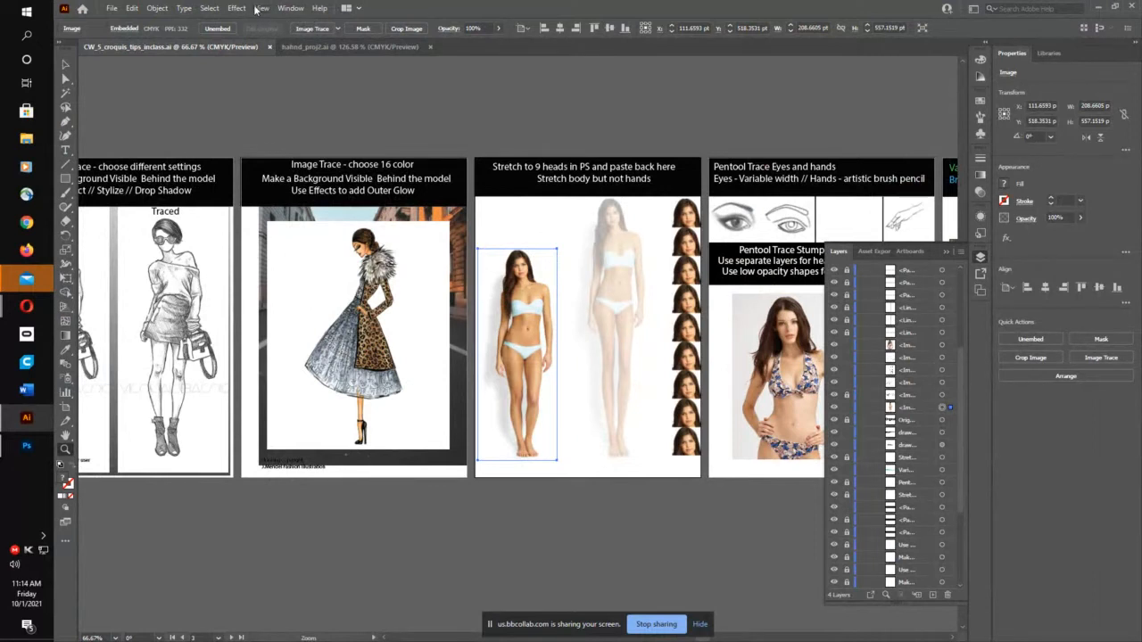
Step: Reset the Essentials Classic workspace to its default panel layout
{"action": "left_click", "coordinate": [290, 9]}
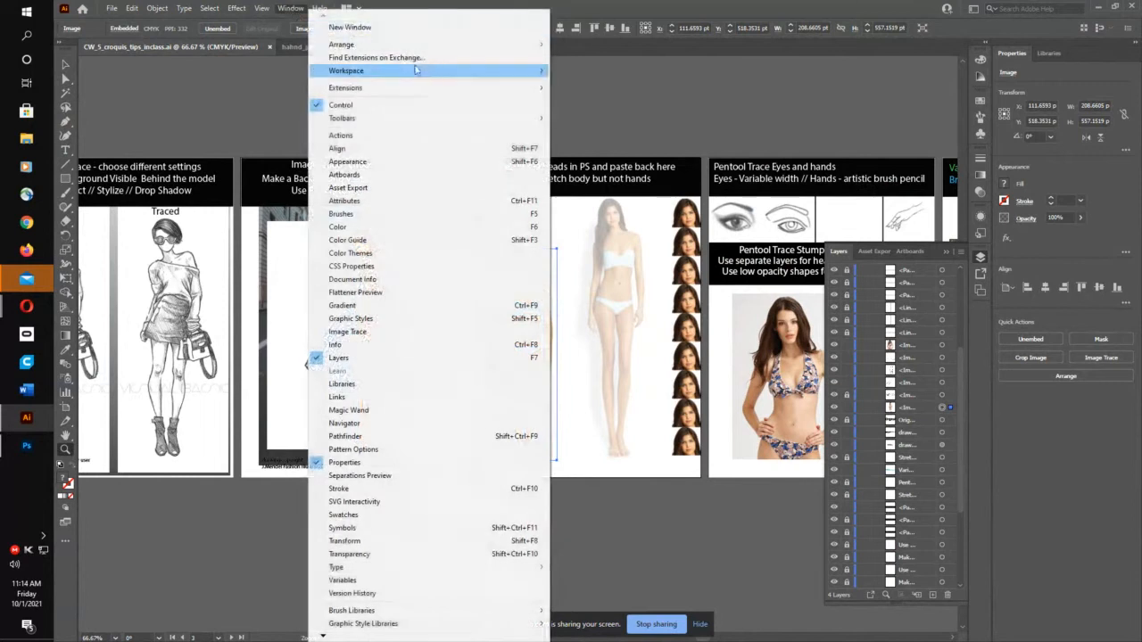
{"action": "mouse_move", "coordinate": [478, 71]}
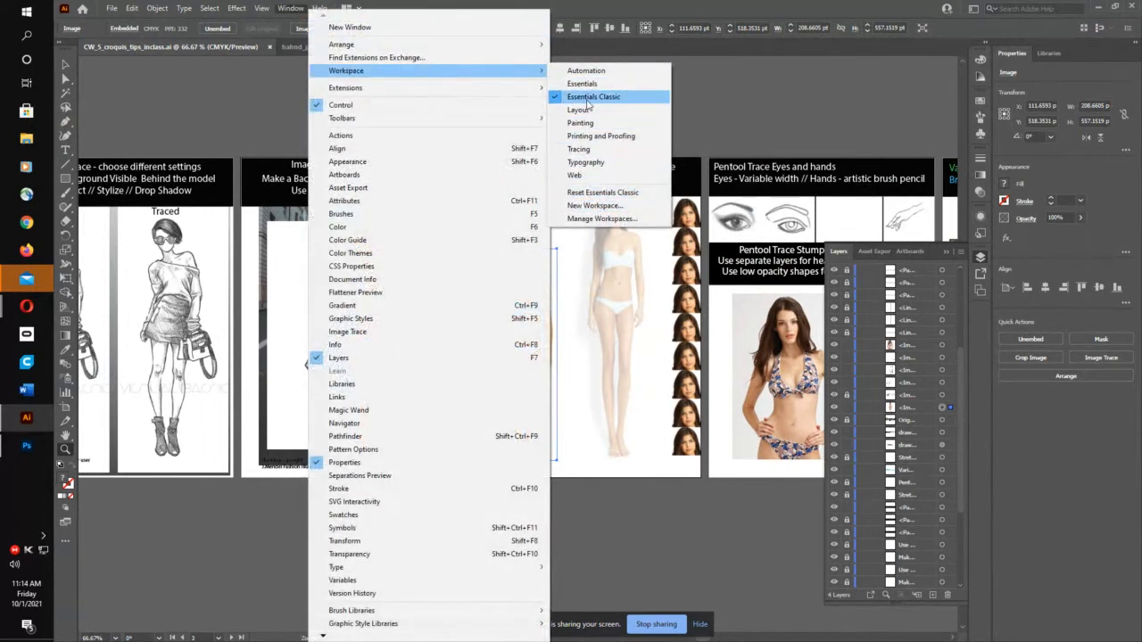
{"action": "left_click", "coordinate": [603, 192]}
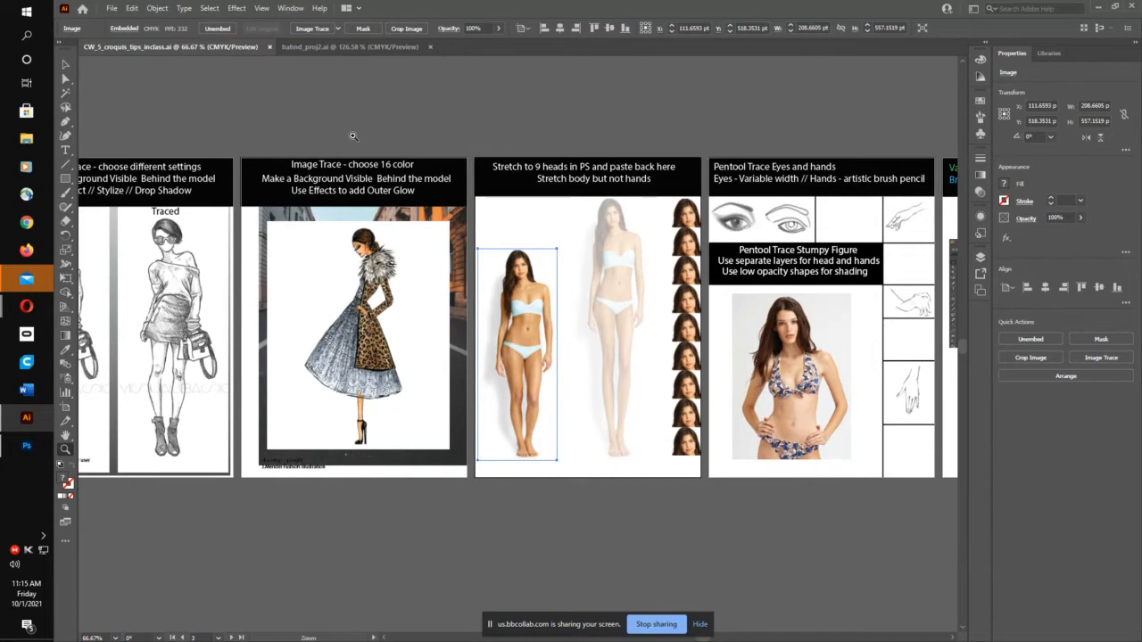
{"action": "left_click", "coordinate": [286, 13]}
{"action": "left_click", "coordinate": [286, 13]}
{"action": "left_click", "coordinate": [259, 10]}
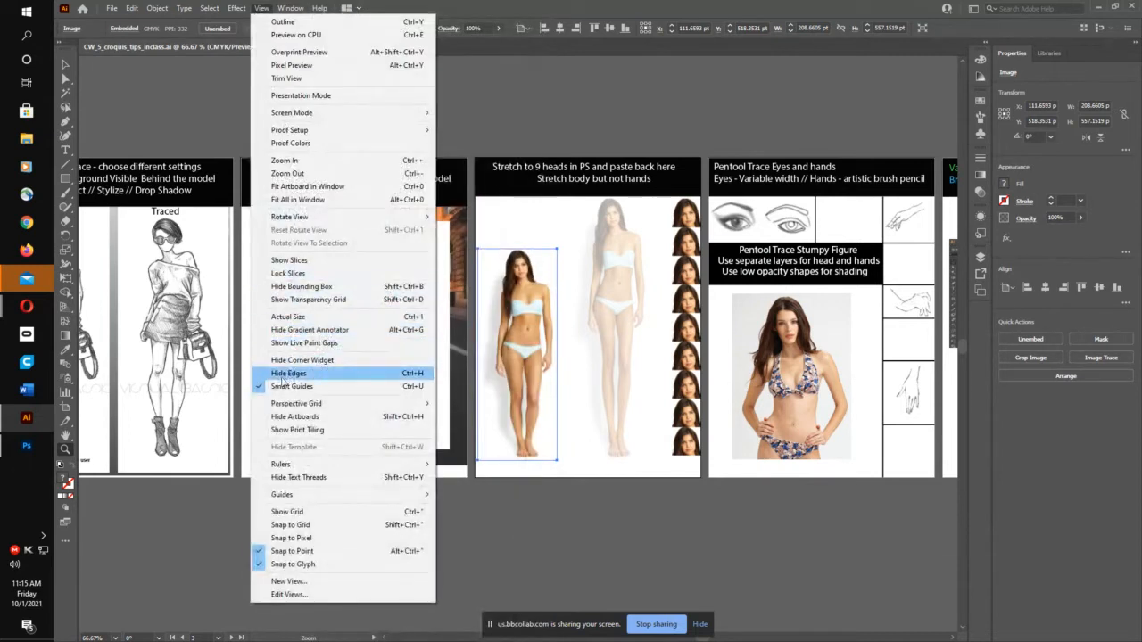
{"action": "left_click", "coordinate": [287, 359]}
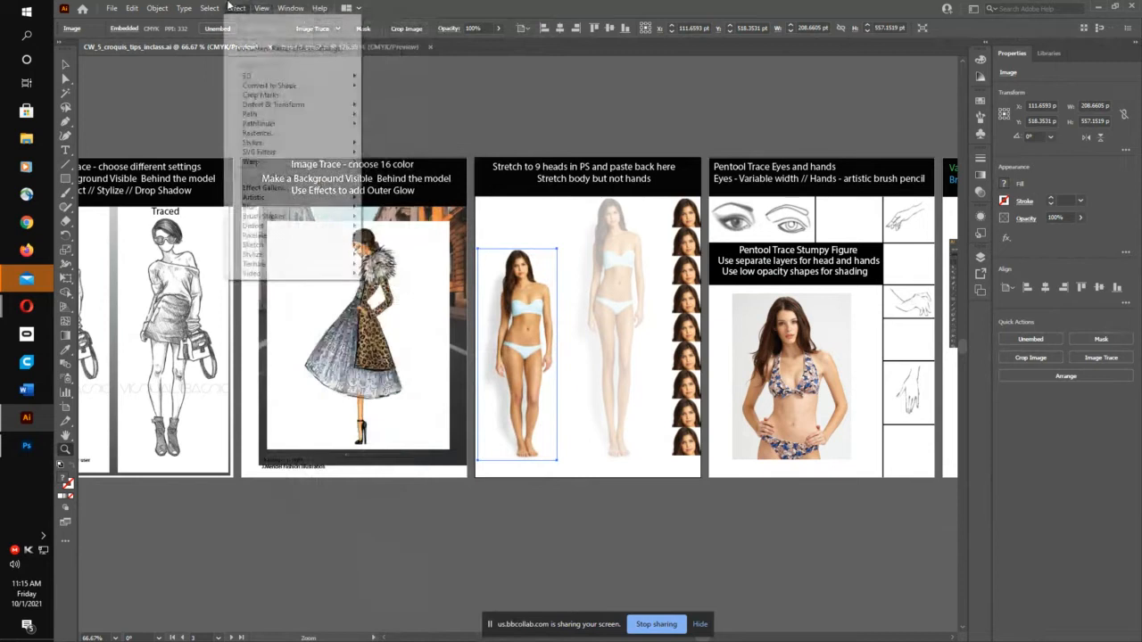
Step: Start saving the exercise file under a new name in the AI folder of Documents > 21 fall Intro to fashion tech
{"action": "left_click", "coordinate": [109, 9]}
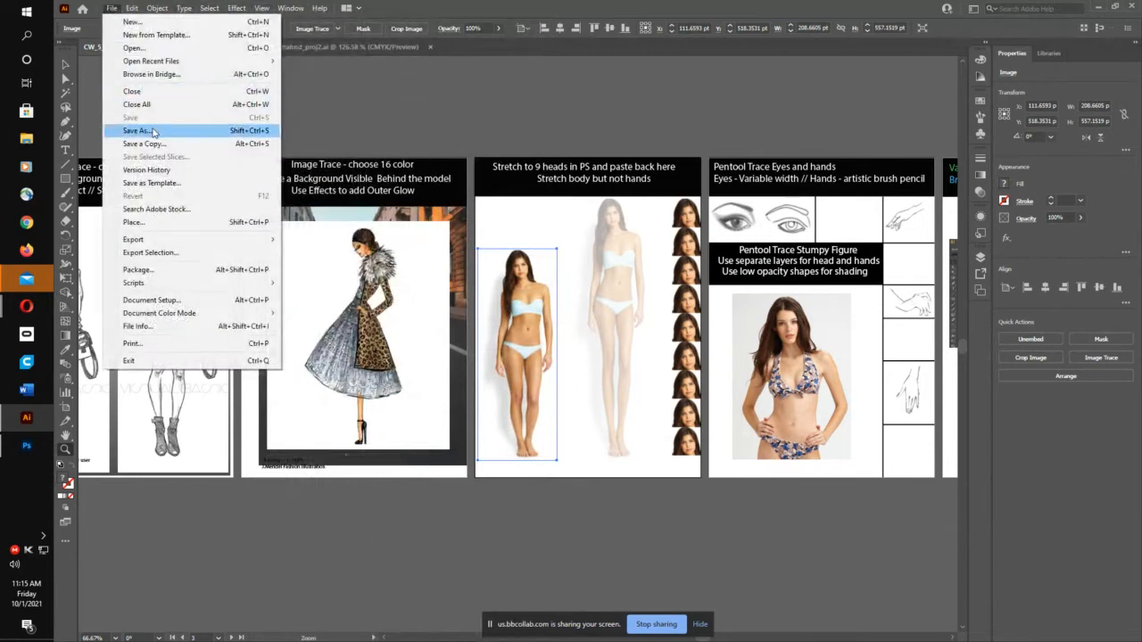
{"action": "left_click", "coordinate": [154, 132]}
{"action": "left_click", "coordinate": [651, 427]}
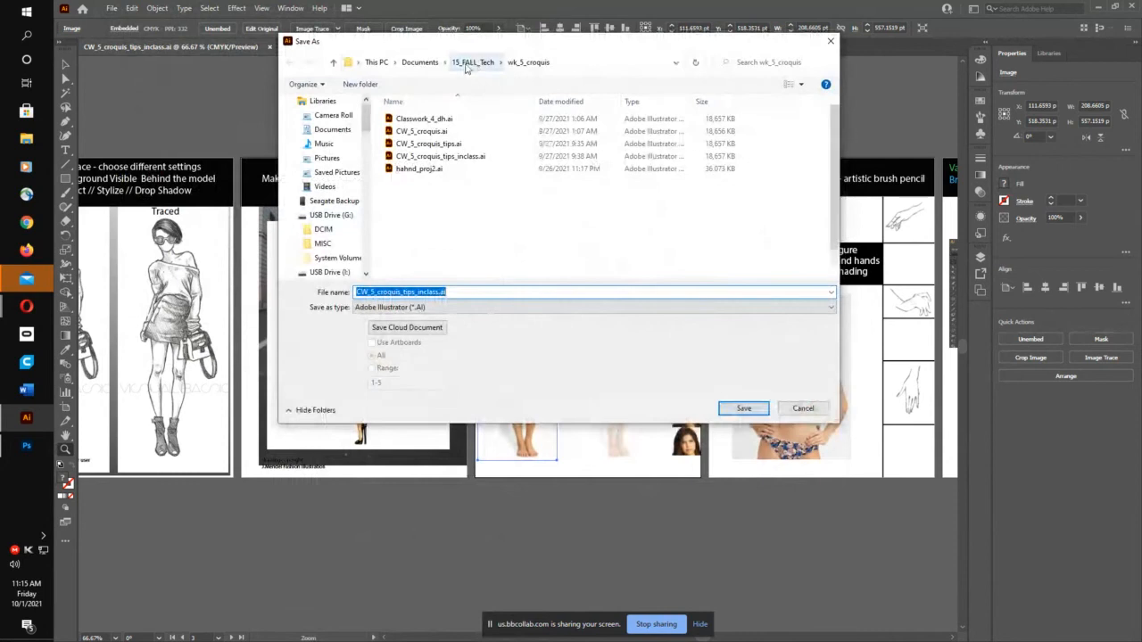
{"action": "left_click", "coordinate": [471, 63]}
{"action": "left_click", "coordinate": [421, 63]}
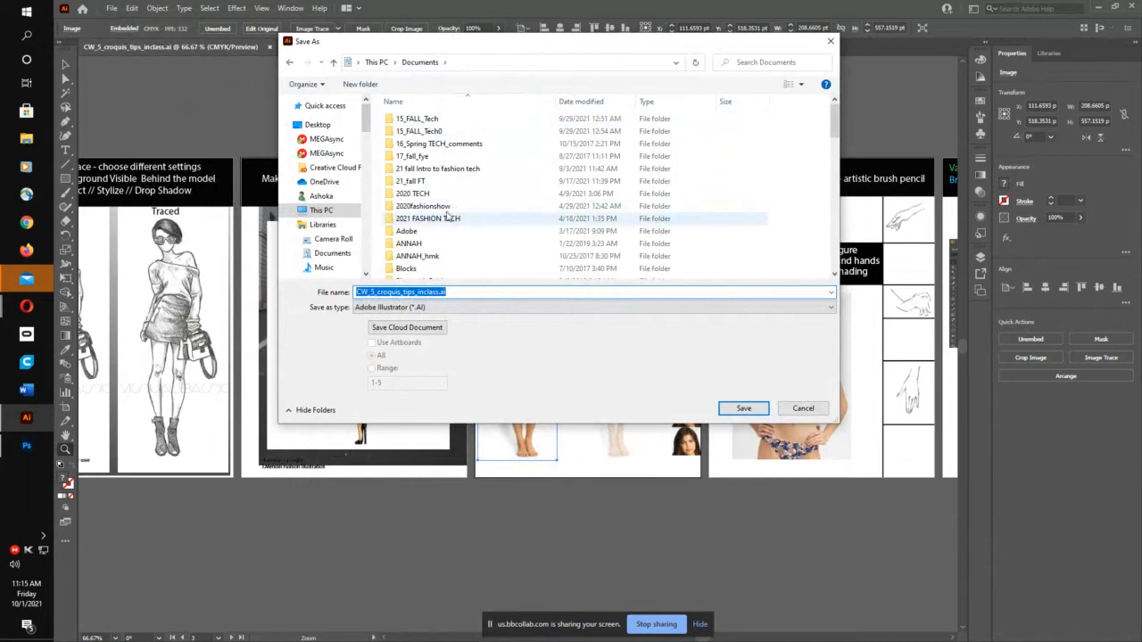
{"action": "double_click", "coordinate": [440, 169]}
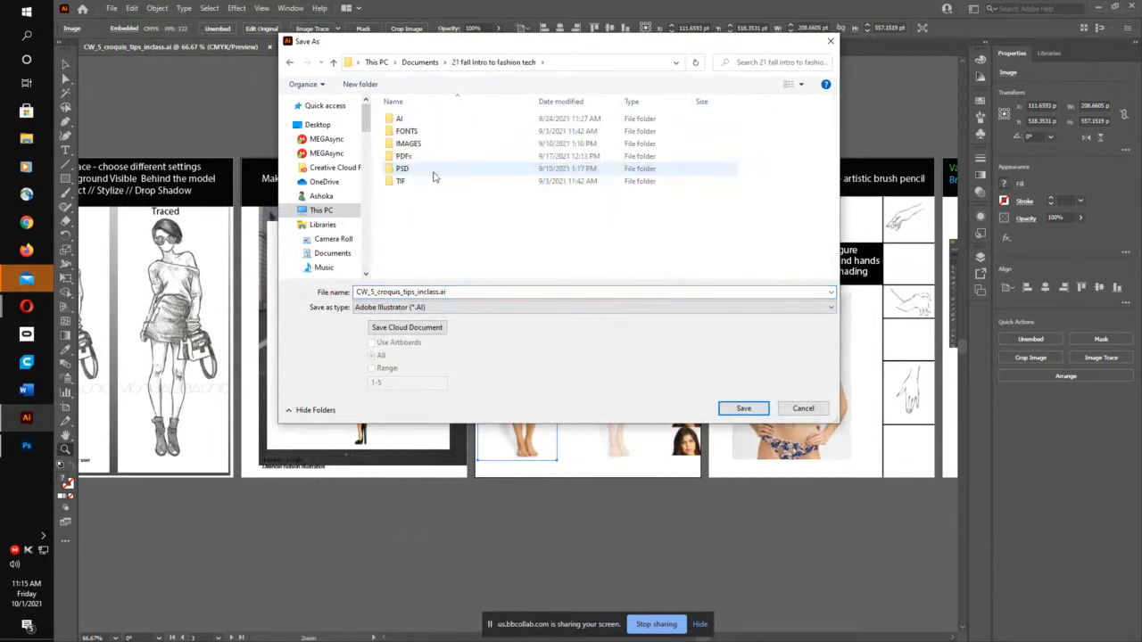
{"action": "double_click", "coordinate": [400, 119]}
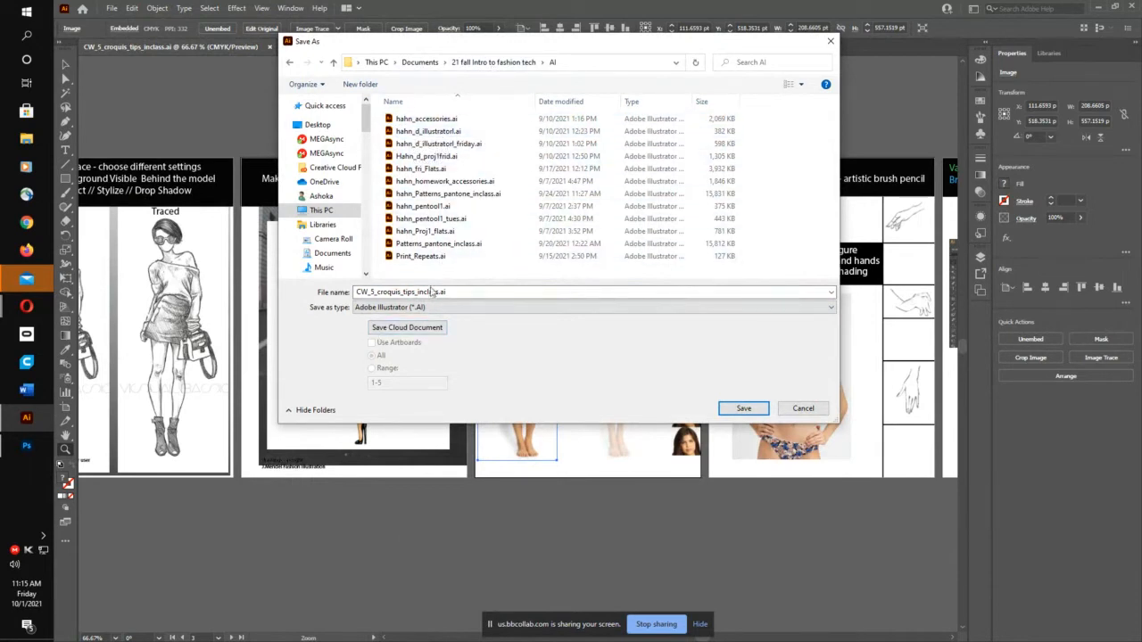
Step: Replace the CW_5_ prefix with the surname and initial, end the name in croquis_tips_inclass_fri, and save it in Illustrator 2020 format
{"action": "left_click", "coordinate": [389, 294]}
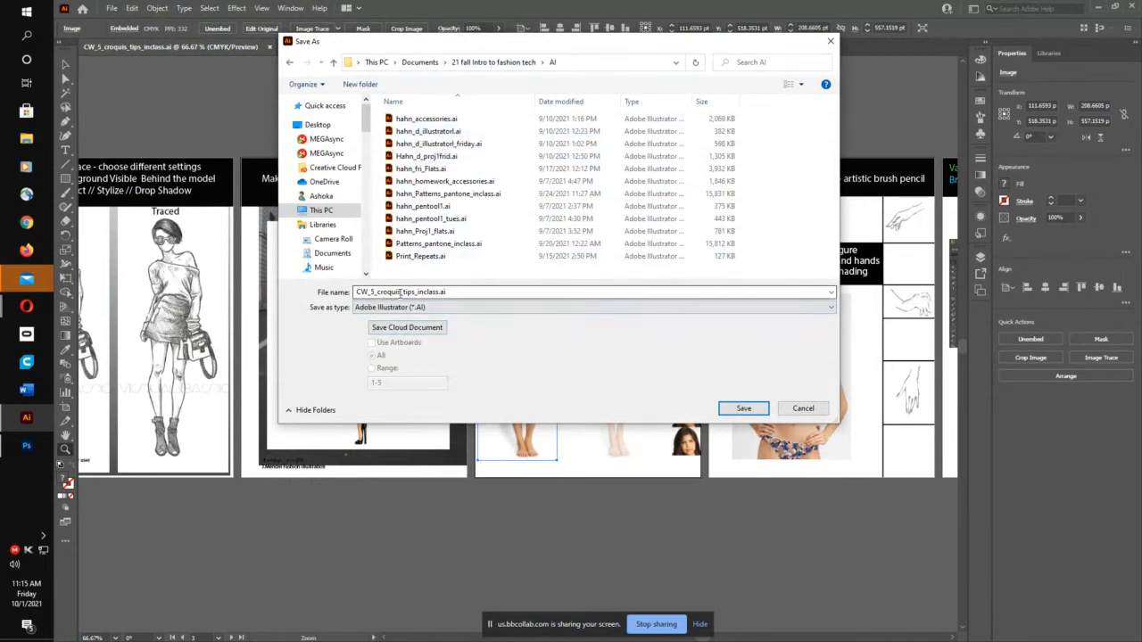
{"action": "double_click", "coordinate": [379, 292]}
{"action": "left_click", "coordinate": [376, 292]}
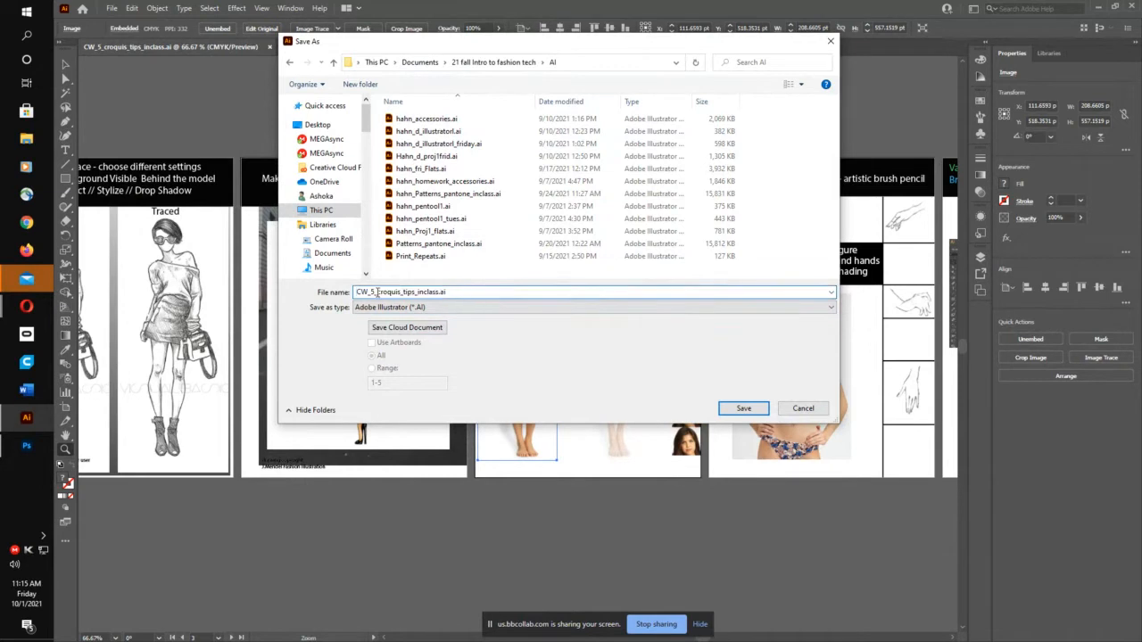
{"action": "left_click_drag", "start_coordinate": [371, 291], "coordinate": [343, 301]}
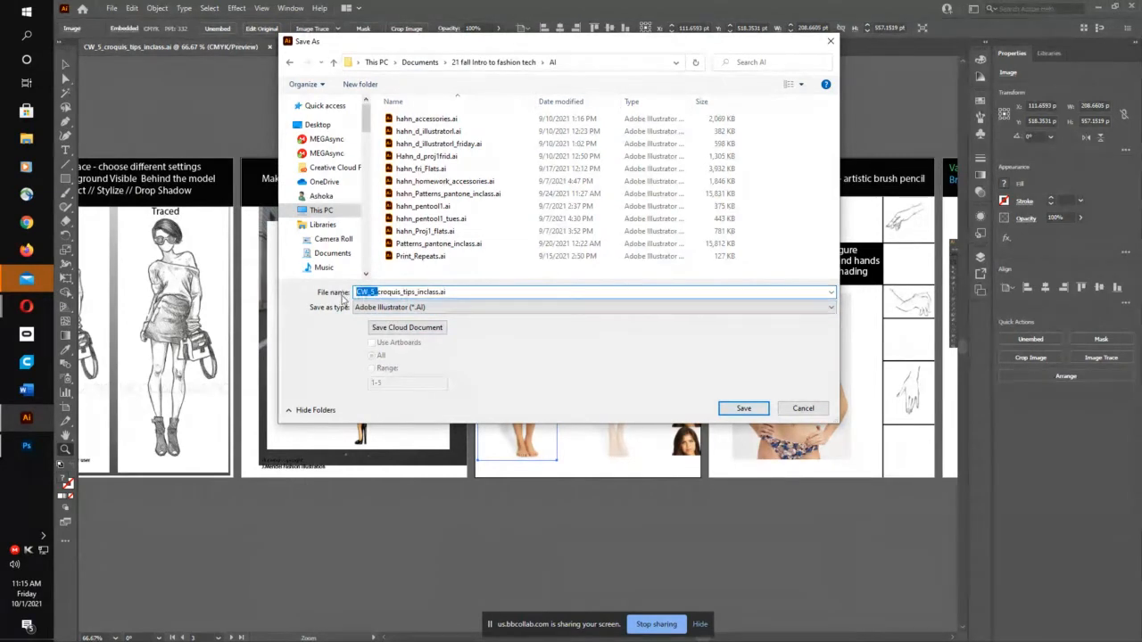
{"action": "type", "text": "hahn"}
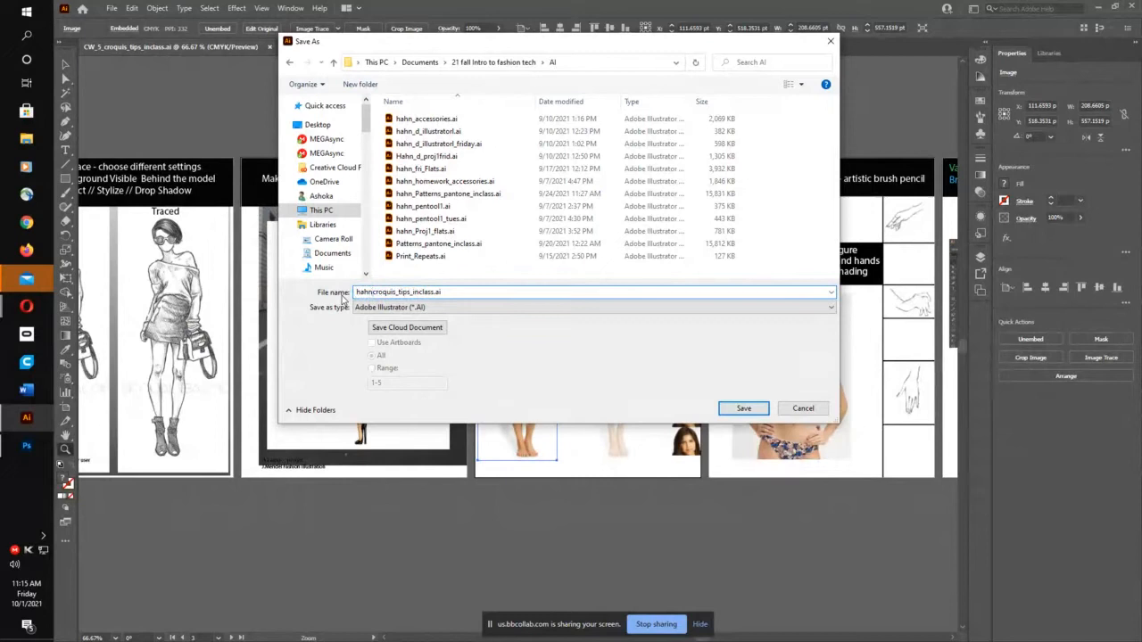
{"action": "type", "text": "d_"}
{"action": "left_click", "coordinate": [442, 293]}
{"action": "left_click", "coordinate": [739, 413]}
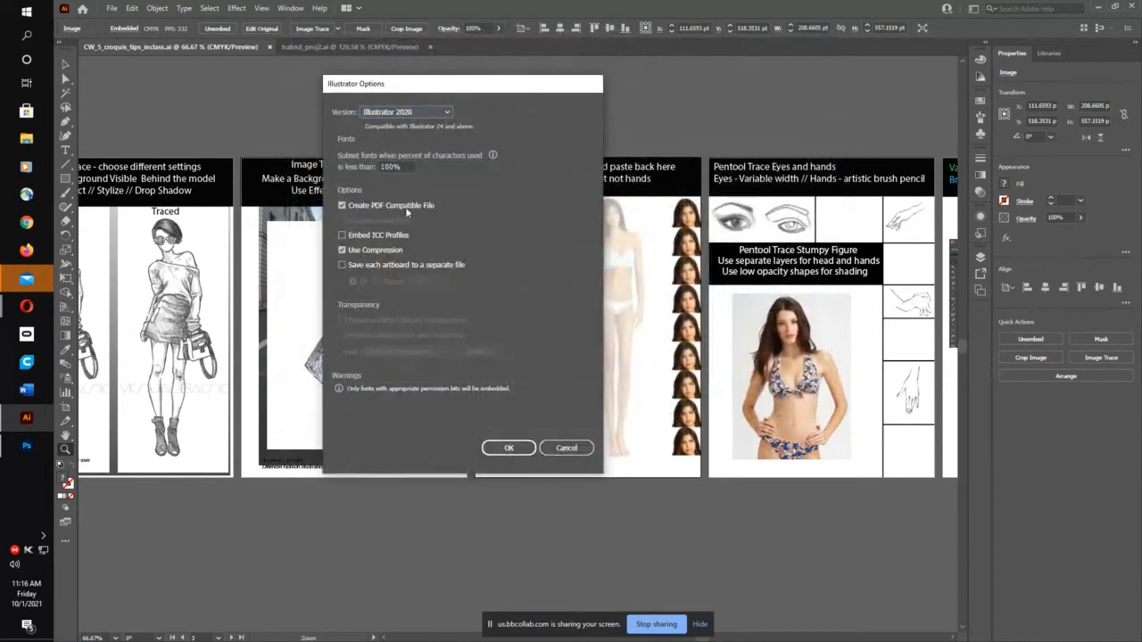
{"action": "left_click", "coordinate": [488, 449]}
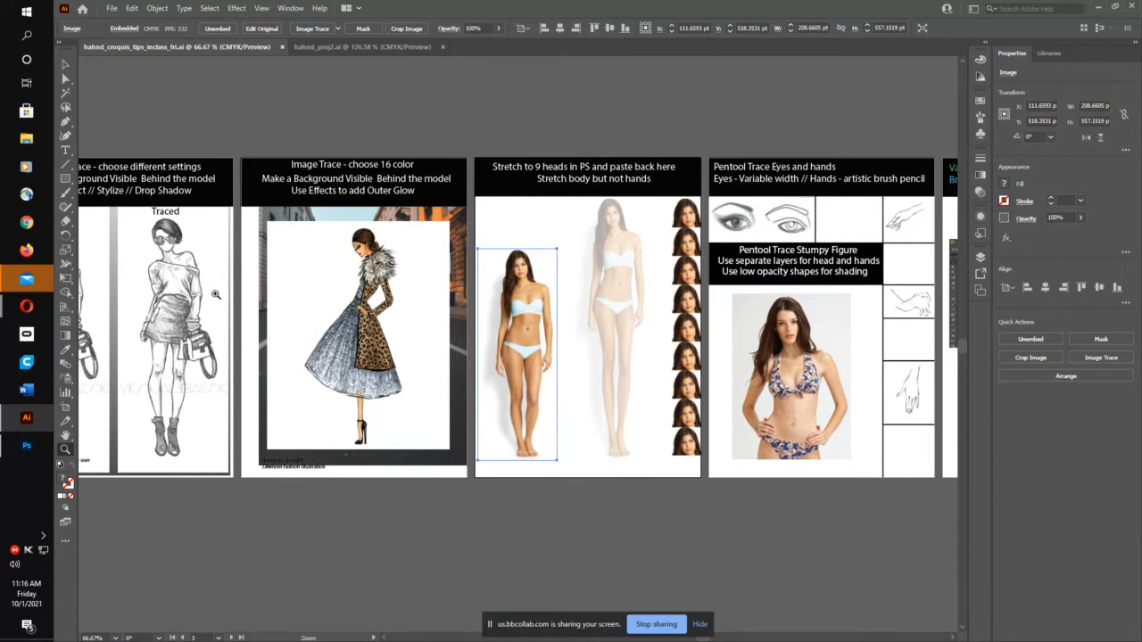
Step: Apply a default Image Trace to the smaller bikini model photo on the nine-heads artboard and open the detailed tracing settings
{"action": "left_click_drag", "start_coordinate": [217, 295], "coordinate": [455, 277]}
{"action": "left_click_drag", "start_coordinate": [761, 311], "coordinate": [602, 297]}
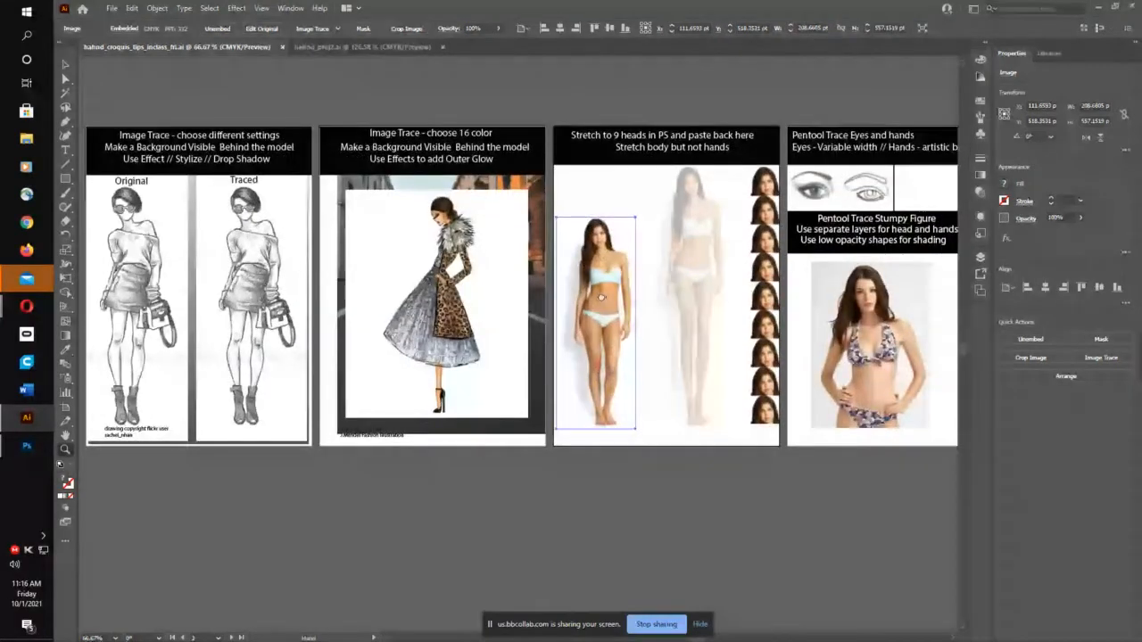
{"action": "left_click_drag", "start_coordinate": [775, 277], "coordinate": [641, 309]}
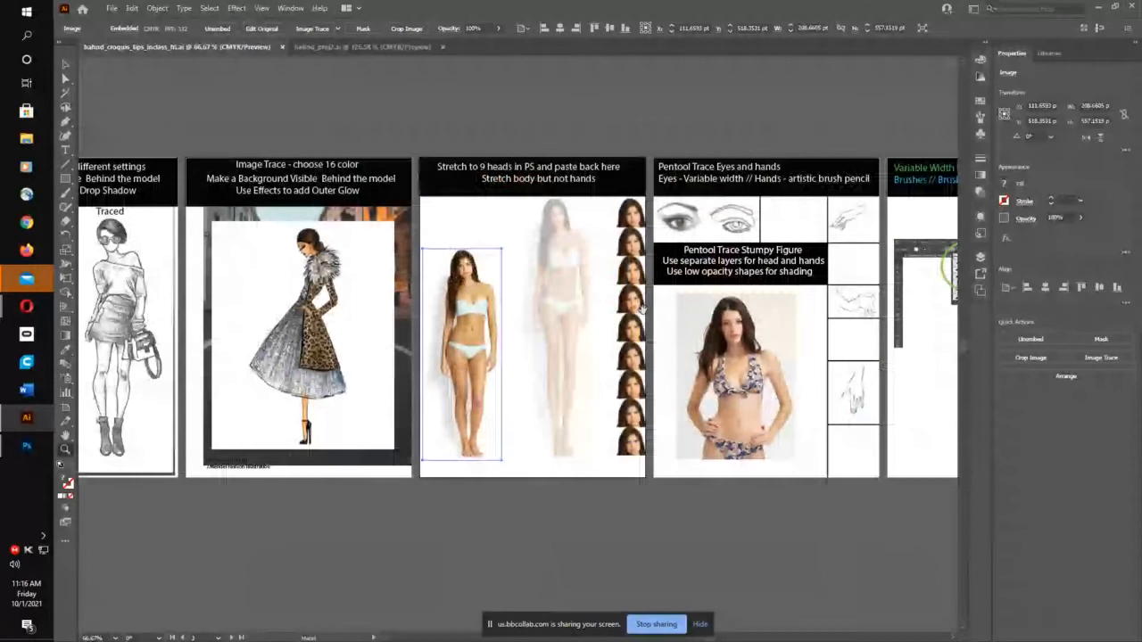
{"action": "left_click_drag", "start_coordinate": [358, 278], "coordinate": [533, 281]}
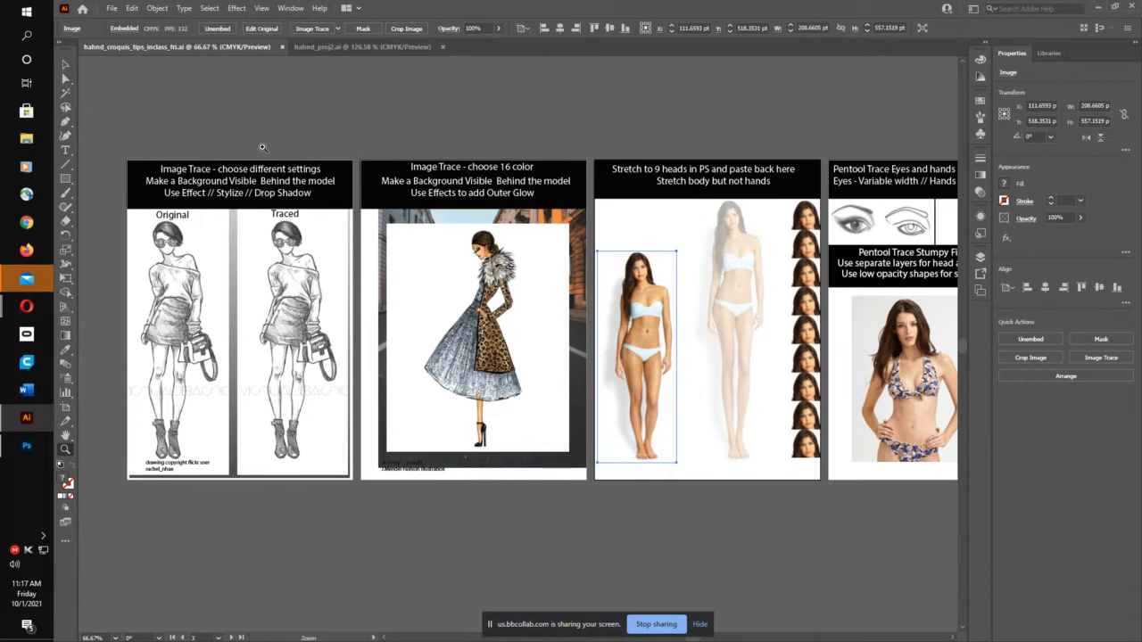
{"action": "left_click", "coordinate": [66, 66]}
{"action": "key", "text": "z"}
{"action": "left_click_drag", "start_coordinate": [643, 337], "coordinate": [823, 220]}
{"action": "left_click_drag", "start_coordinate": [667, 301], "coordinate": [533, 273]}
{"action": "key", "text": "v"}
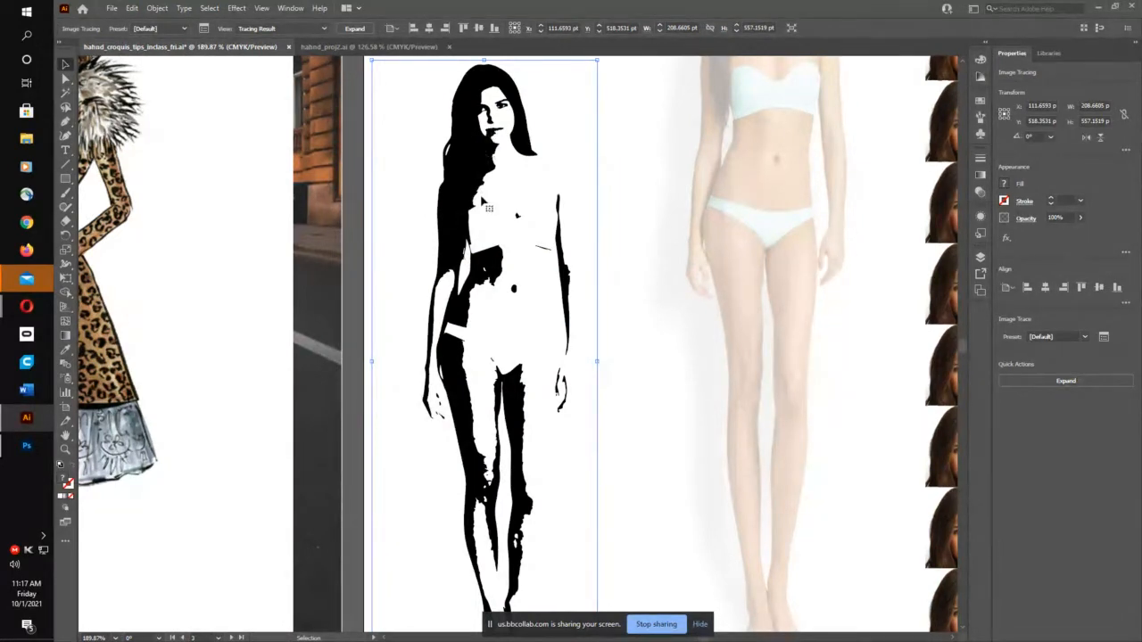
{"action": "left_click", "coordinate": [204, 28]}
{"action": "left_click_drag", "start_coordinate": [485, 141], "coordinate": [245, 117]}
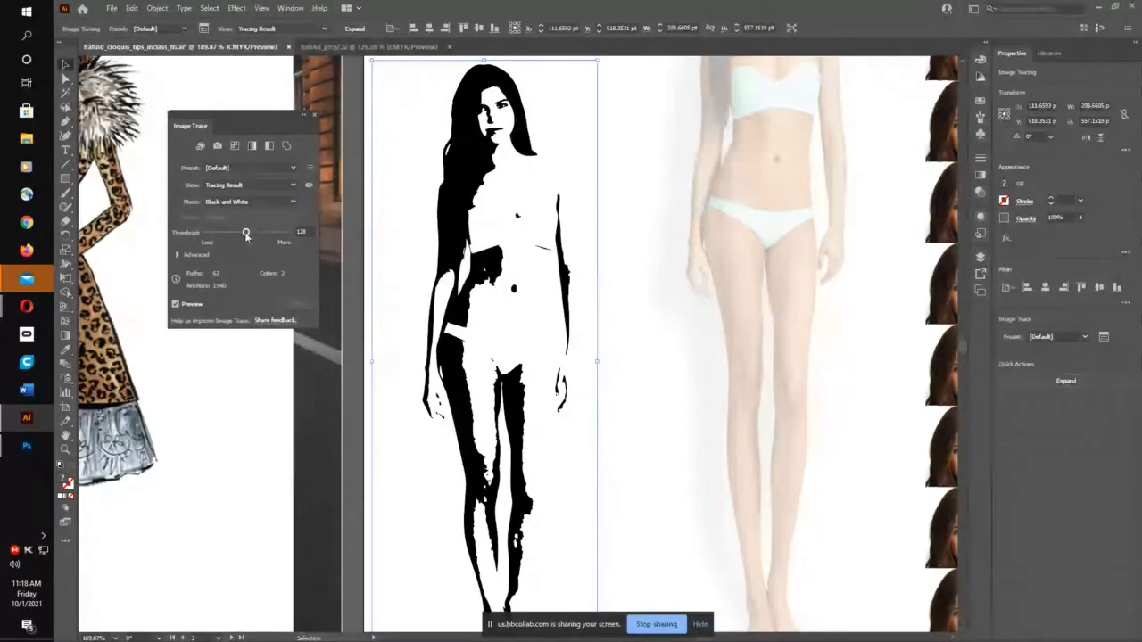
Step: Try higher threshold values for the black-and-white tracing, ending at 150
{"action": "left_click_drag", "start_coordinate": [246, 232], "coordinate": [271, 234]}
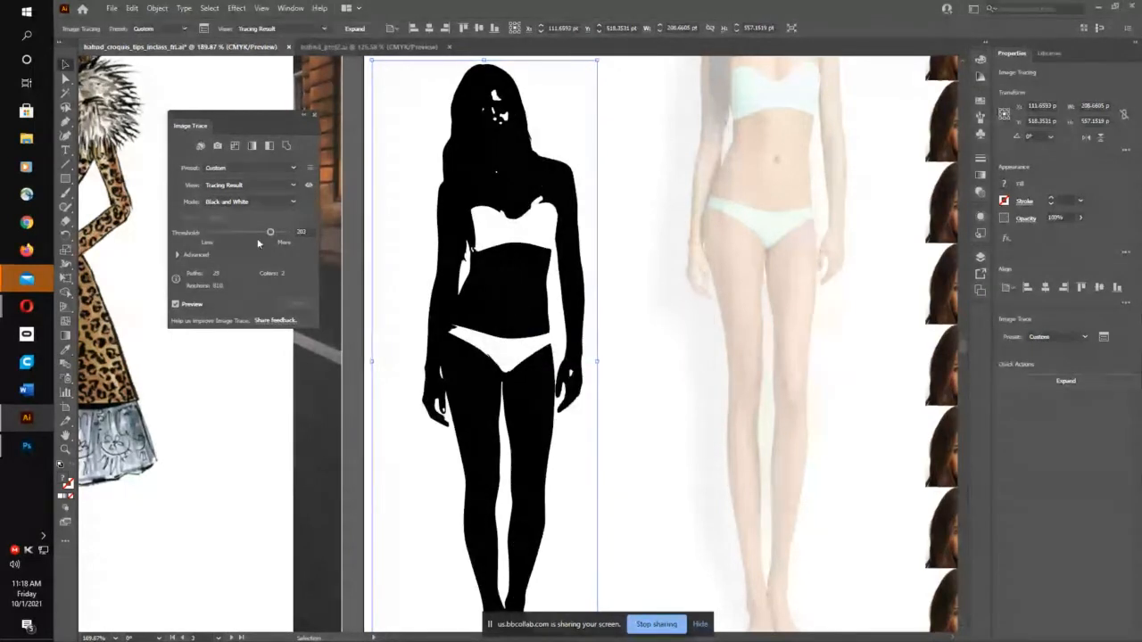
{"action": "left_click_drag", "start_coordinate": [270, 232], "coordinate": [255, 236]}
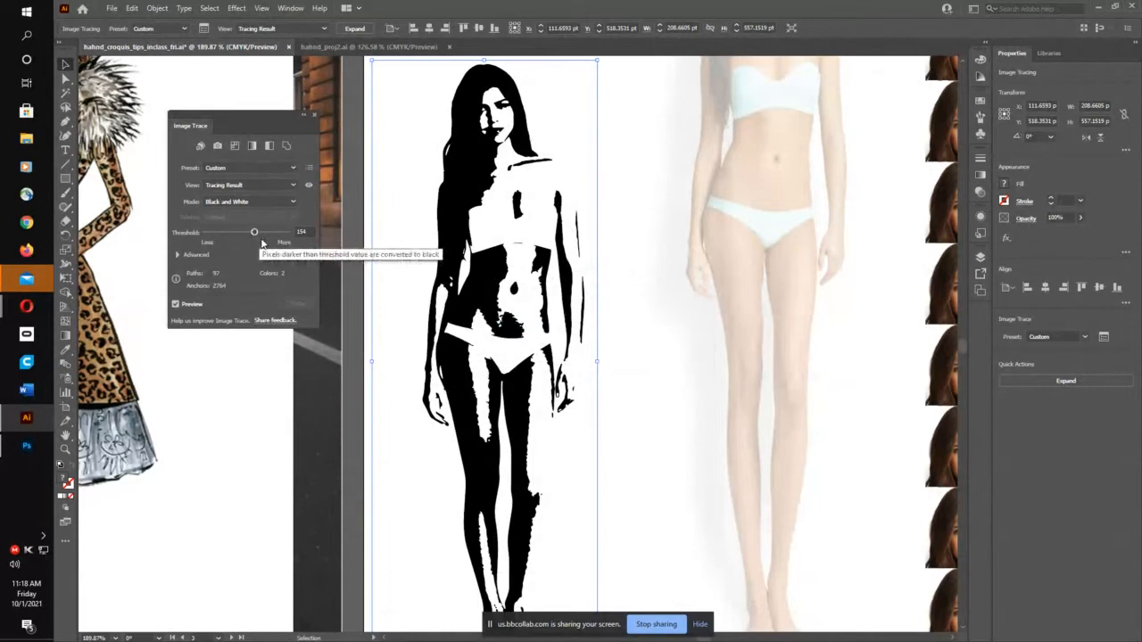
{"action": "left_click_drag", "start_coordinate": [255, 232], "coordinate": [253, 234]}
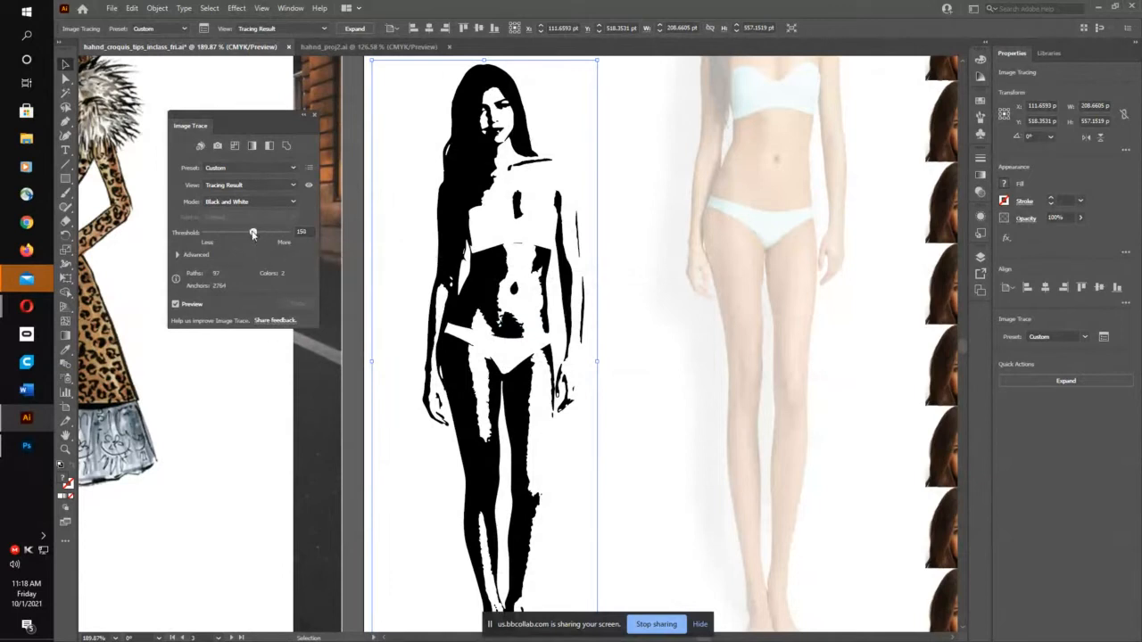
Step: Retrace the model photo in color with the 16 Colors preset
{"action": "left_click", "coordinate": [274, 172]}
{"action": "left_click", "coordinate": [274, 172]}
{"action": "left_click", "coordinate": [274, 171]}
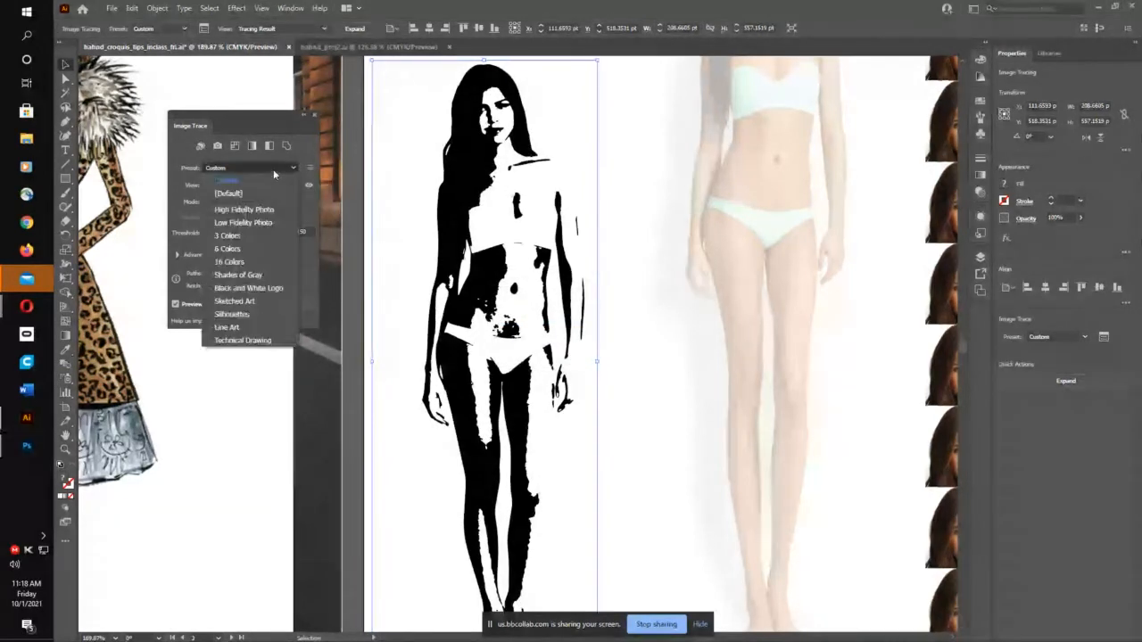
{"action": "left_click", "coordinate": [250, 262]}
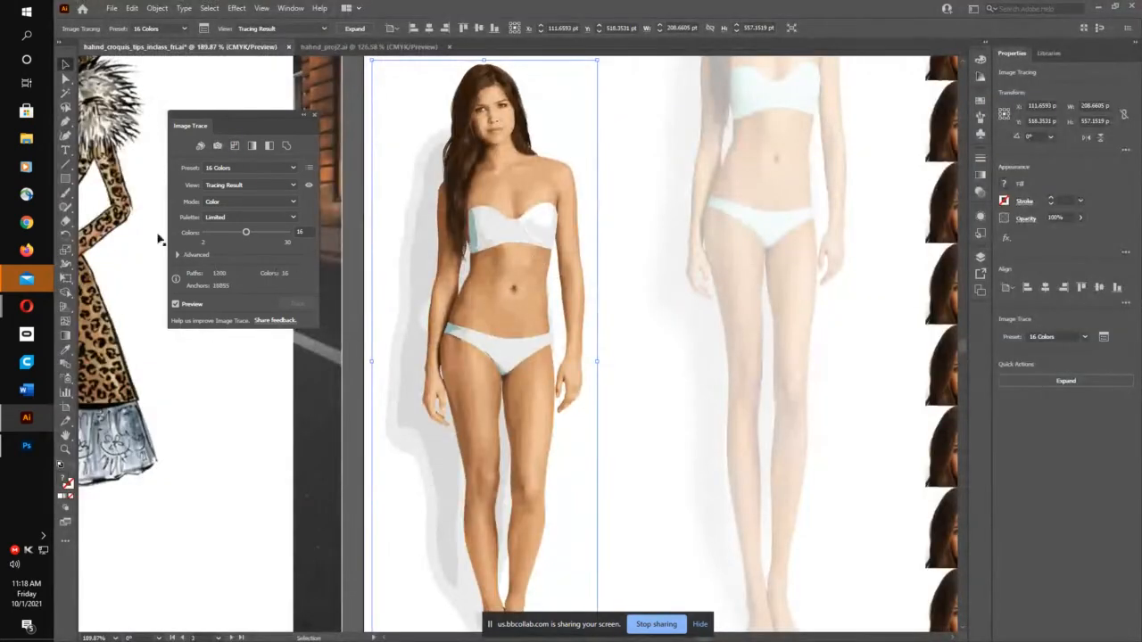
{"action": "key", "text": "z"}
{"action": "mouse_move", "coordinate": [575, 288]}
{"action": "left_mouse_down"}
{"action": "mouse_move", "coordinate": [483, 297]}
{"action": "mouse_move", "coordinate": [802, 260]}
{"action": "mouse_move", "coordinate": [624, 262]}
{"action": "left_mouse_up"}
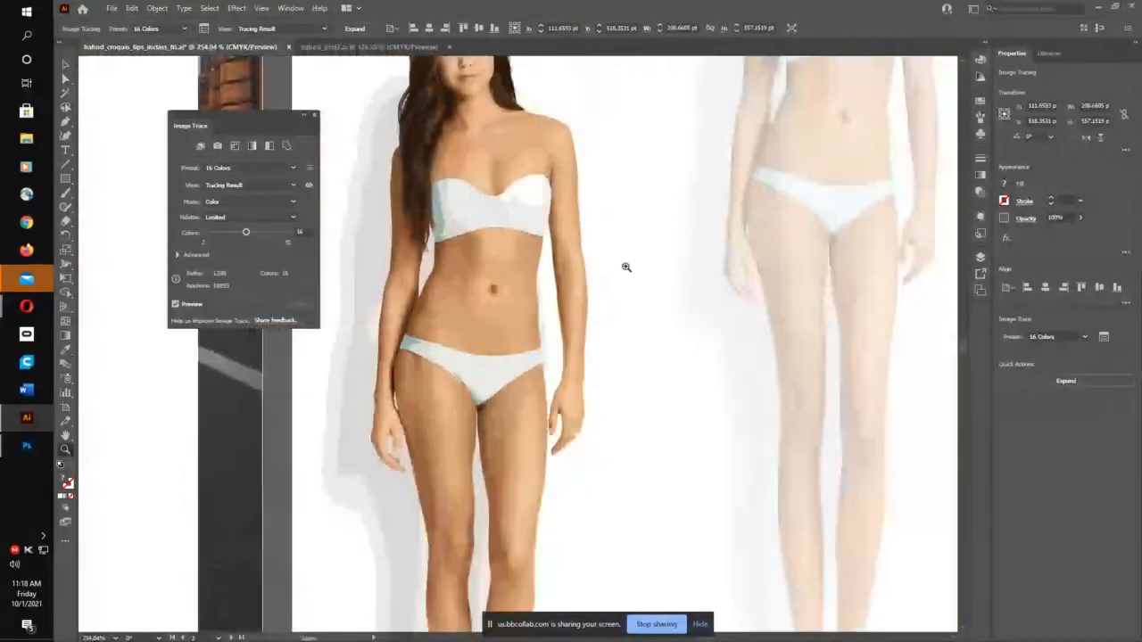
Step: Change the model's tracing to the High Fidelity Photo preset and inspect the face detail
{"action": "left_click", "coordinate": [292, 168]}
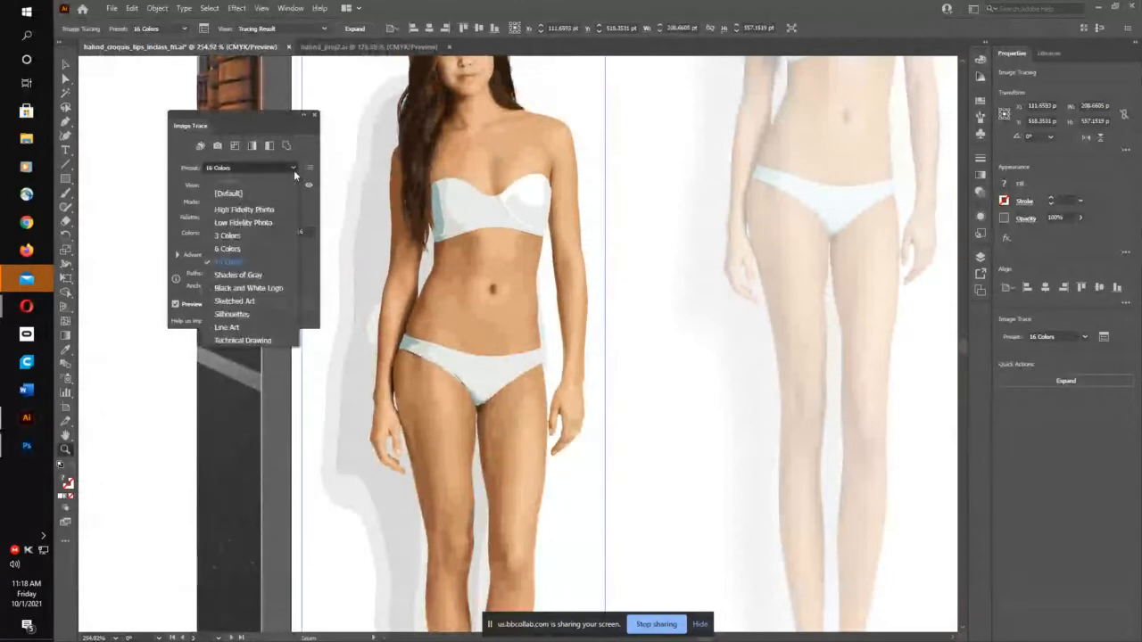
{"action": "left_click", "coordinate": [257, 211]}
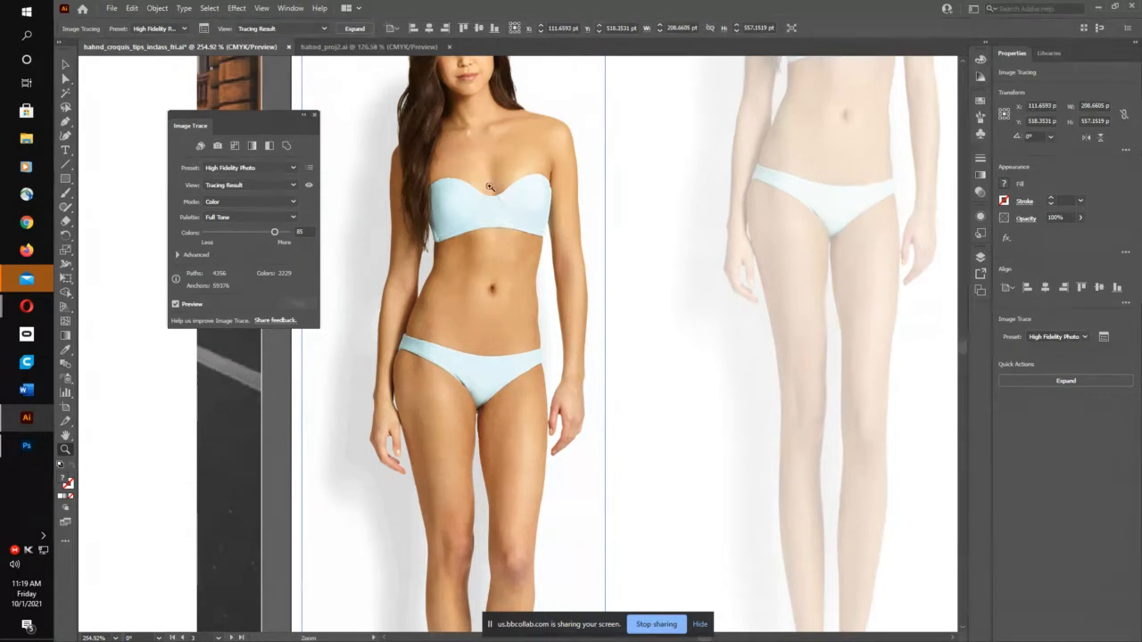
{"action": "left_click_drag", "start_coordinate": [468, 204], "coordinate": [447, 331]}
{"action": "left_click_drag", "start_coordinate": [441, 188], "coordinate": [719, 158]}
{"action": "left_click_drag", "start_coordinate": [588, 186], "coordinate": [488, 223]}
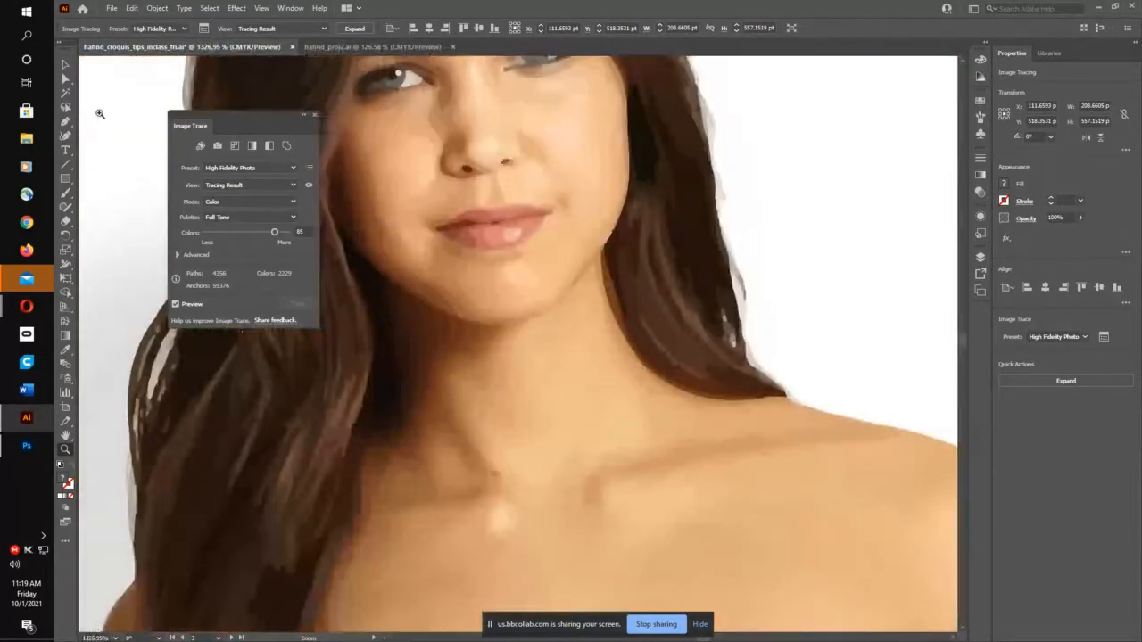
Step: Shift the traced model about 14 pt to the left with Direct Selection and stop the retracing
{"action": "left_click", "coordinate": [67, 81]}
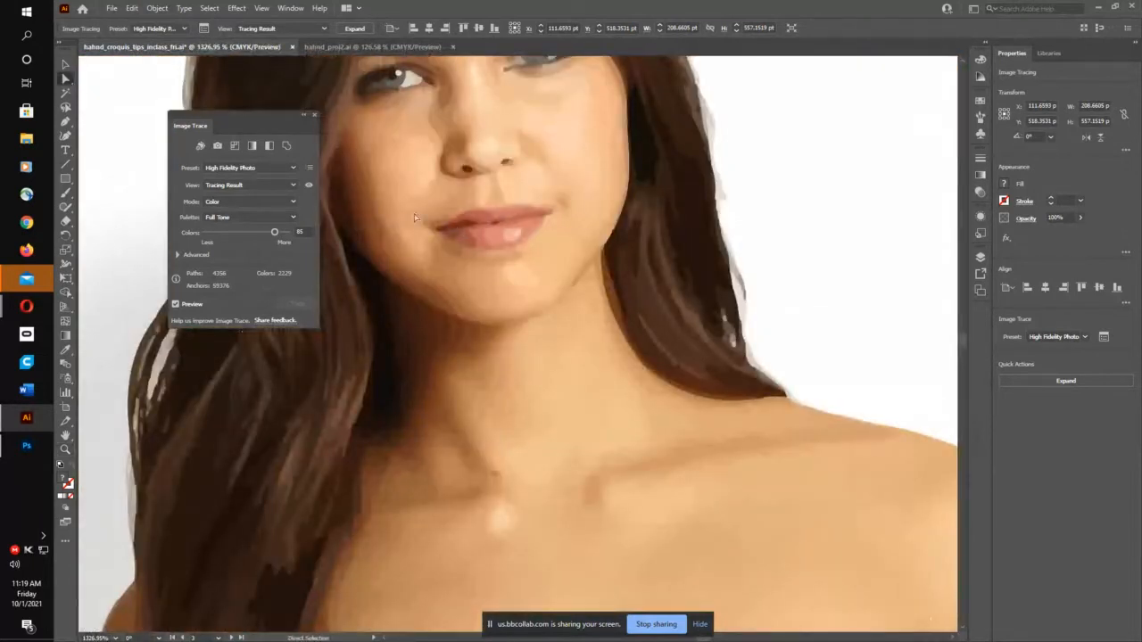
{"action": "left_click_drag", "start_coordinate": [736, 315], "coordinate": [689, 290]}
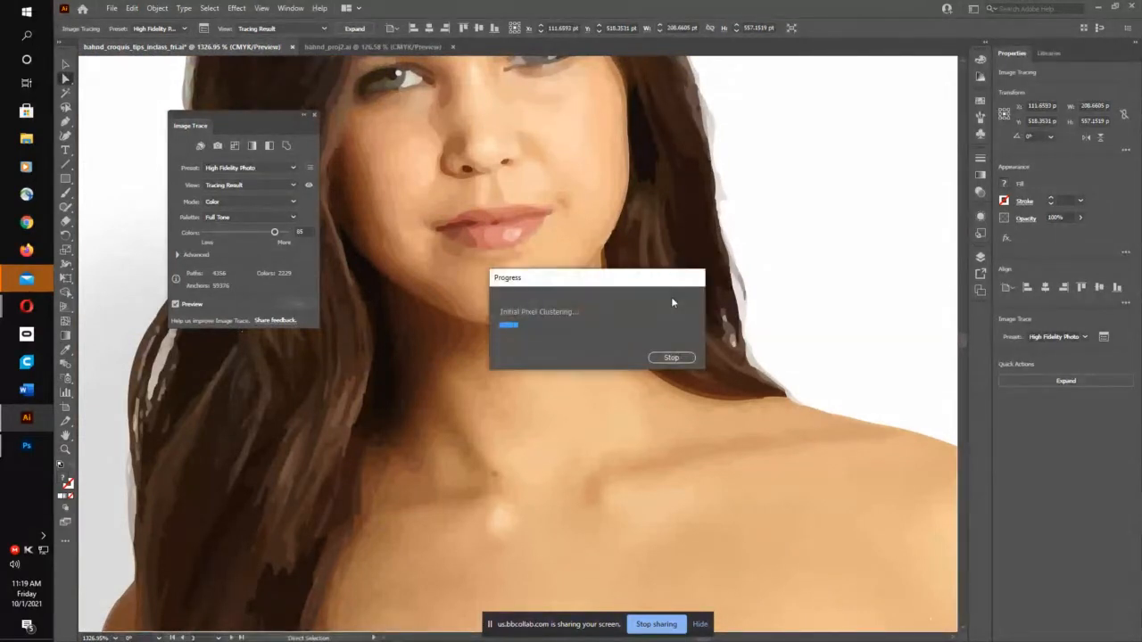
{"action": "left_click", "coordinate": [670, 359]}
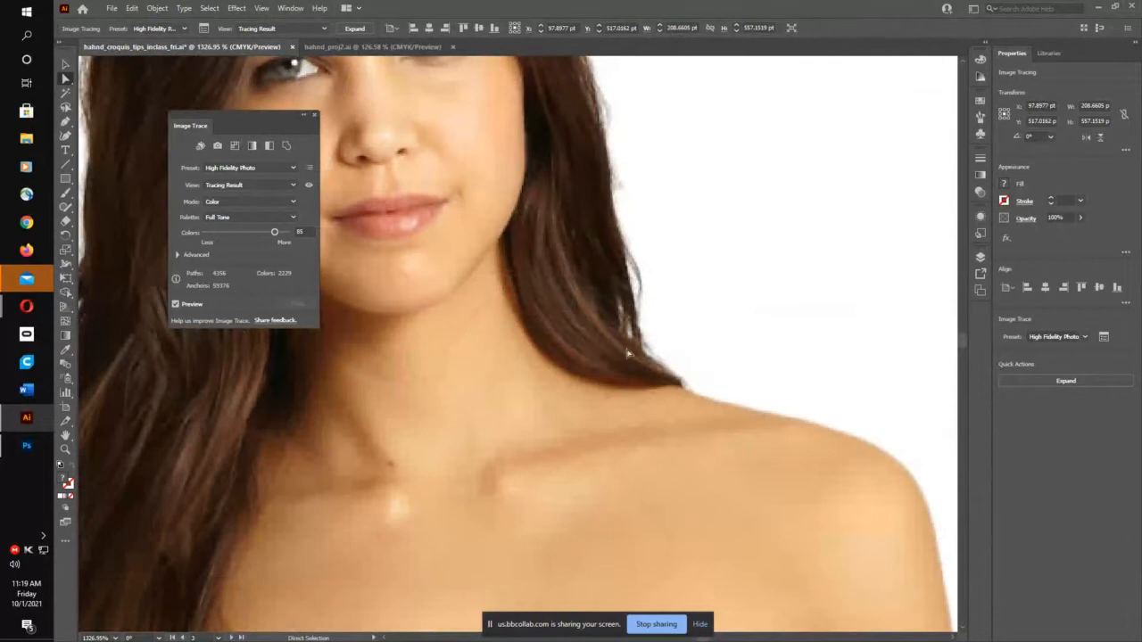
Step: Switch the traced model back to the 16 Colors preset
{"action": "key", "text": "ctrl+minus"}
{"action": "key", "text": "ctrl+minus"}
{"action": "key", "text": "ctrl+minus"}
{"action": "key", "text": "ctrl+minus"}
{"action": "key", "text": "ctrl+minus"}
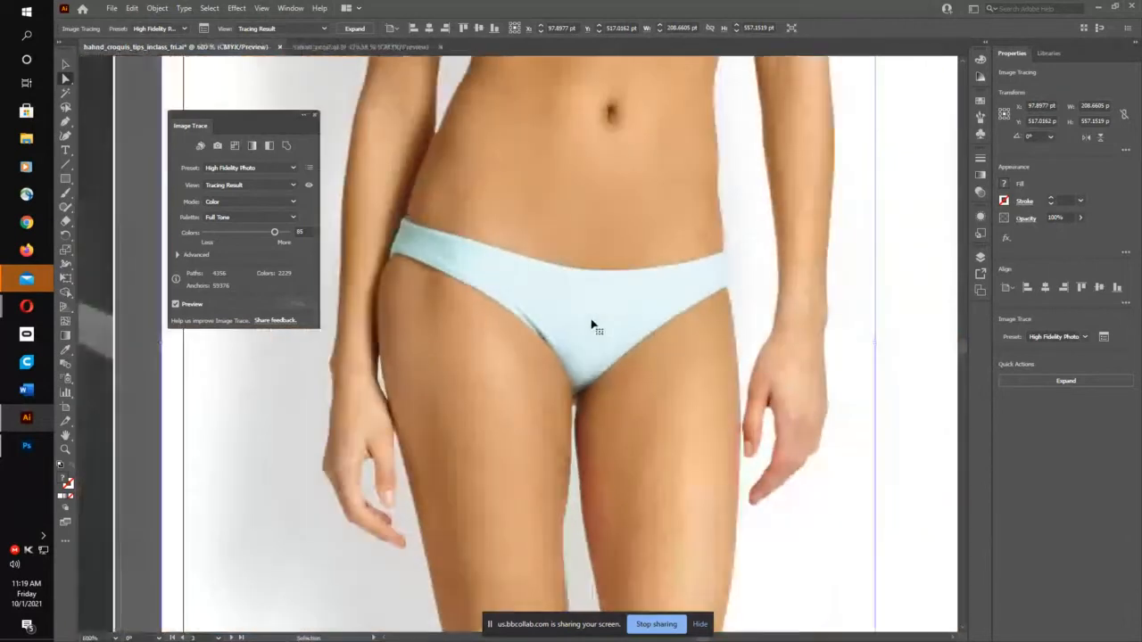
{"action": "key", "text": "ctrl+minus"}
{"action": "key", "text": "ctrl+minus"}
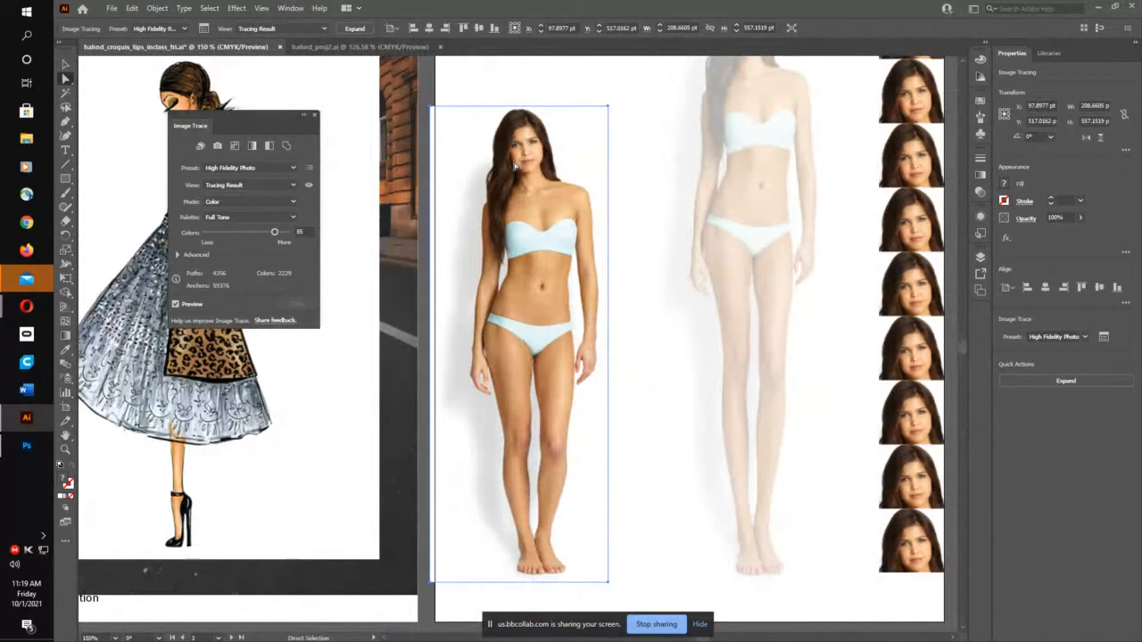
{"action": "left_click", "coordinate": [256, 168]}
{"action": "left_click", "coordinate": [249, 264]}
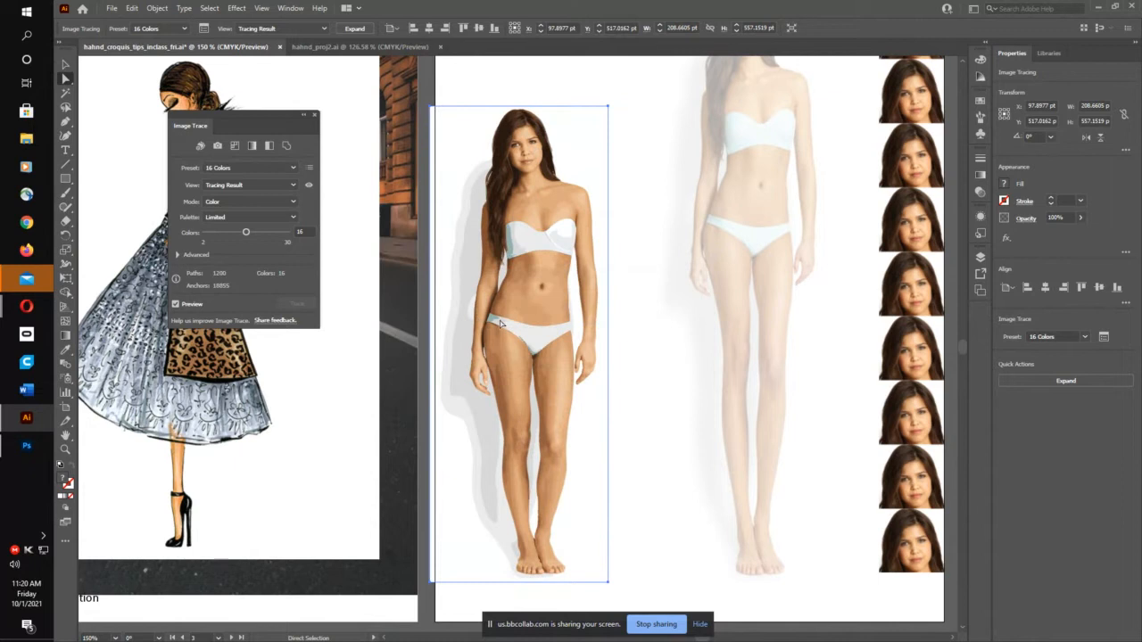
Step: Expand the 16-color tracing of the model into editable vector paths
{"action": "key", "text": "z"}
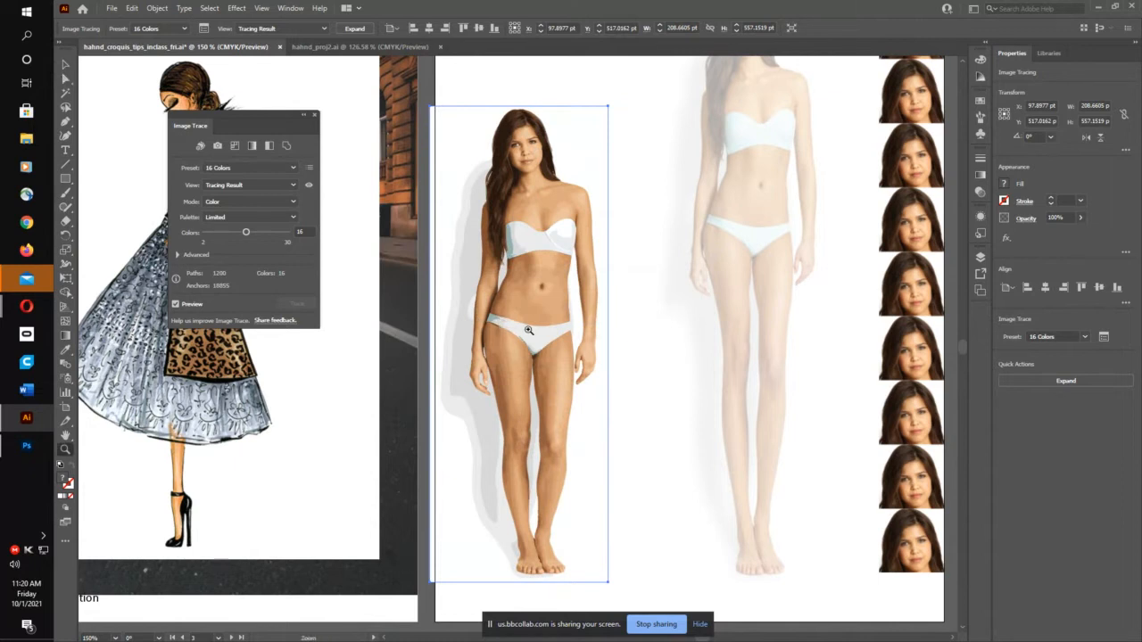
{"action": "left_click_drag", "start_coordinate": [530, 329], "coordinate": [793, 226]}
{"action": "left_click_drag", "start_coordinate": [657, 185], "coordinate": [606, 528]}
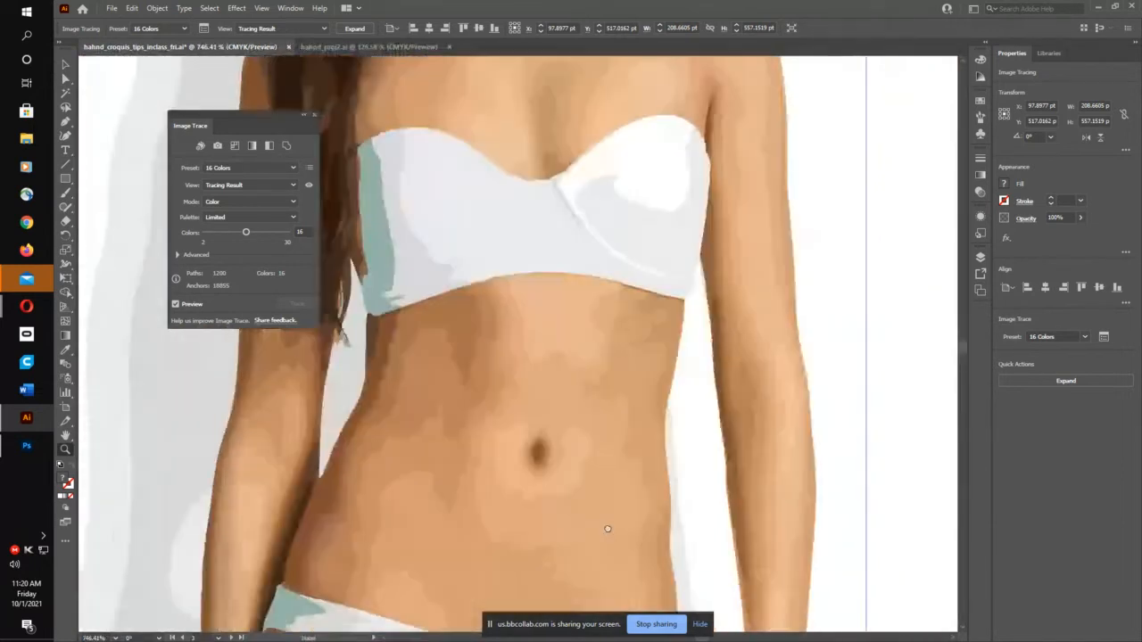
{"action": "left_click_drag", "start_coordinate": [557, 210], "coordinate": [592, 590]}
{"action": "left_click_drag", "start_coordinate": [577, 277], "coordinate": [601, 362]}
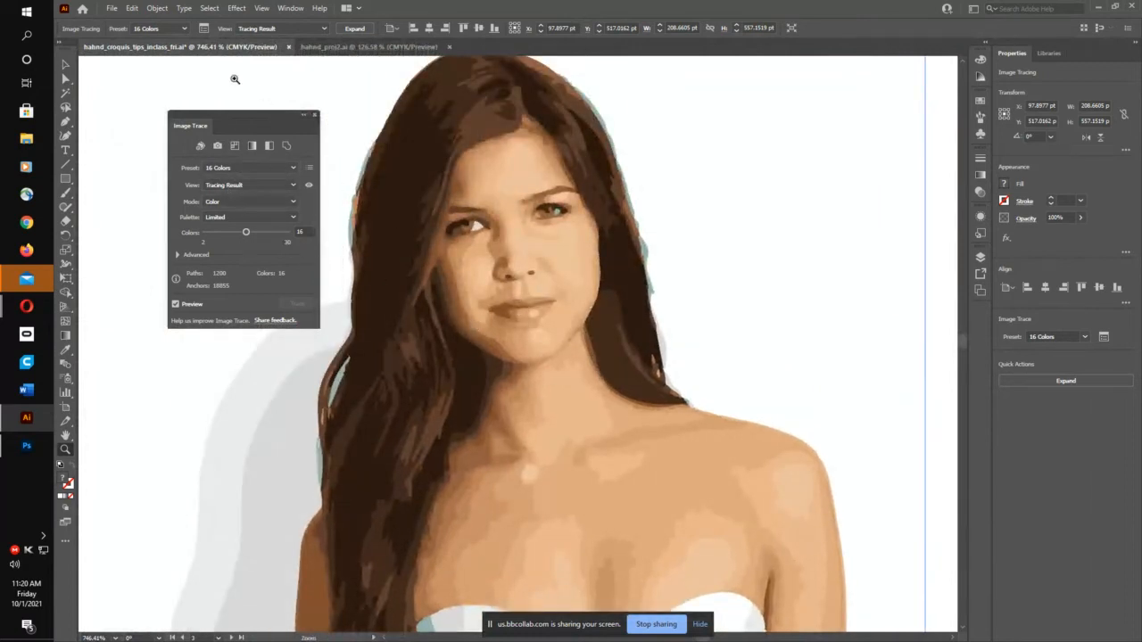
{"action": "left_click", "coordinate": [350, 29]}
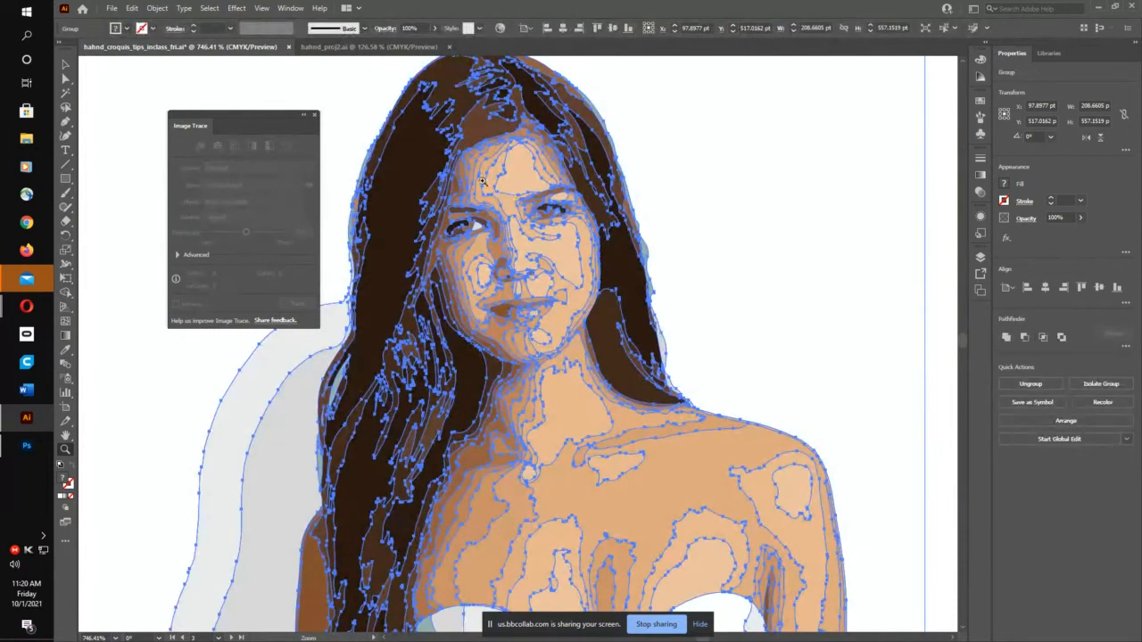
Step: Ungroup the expanded tracing of the model and shift all its pieces about 3.6 pt to the left
{"action": "left_click", "coordinate": [157, 8]}
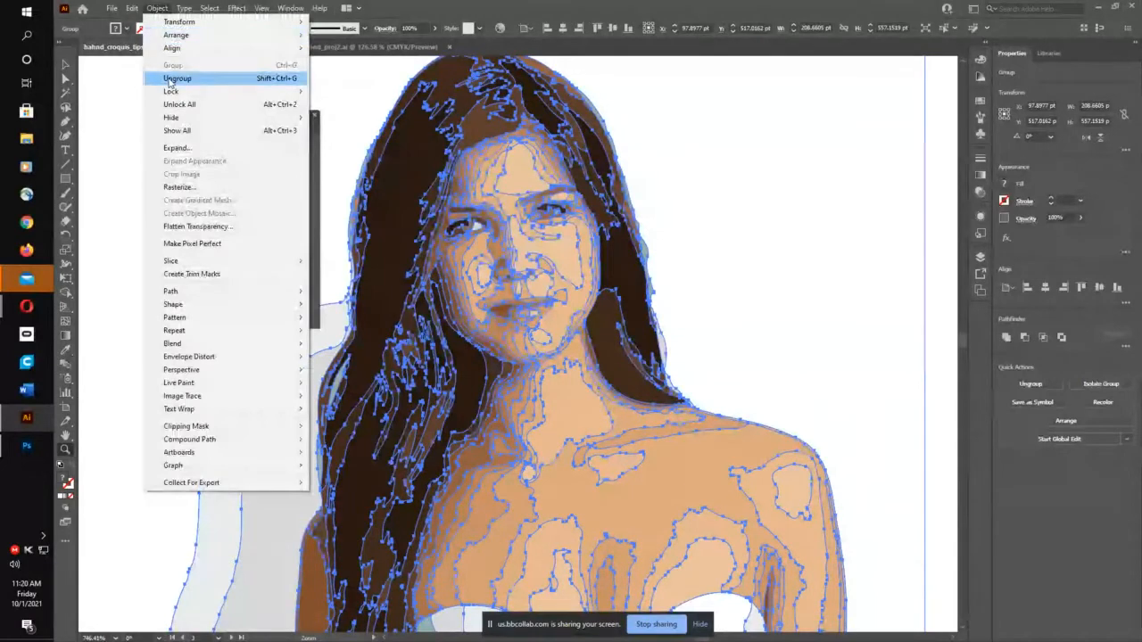
{"action": "left_click", "coordinate": [169, 82]}
{"action": "left_click", "coordinate": [66, 65]}
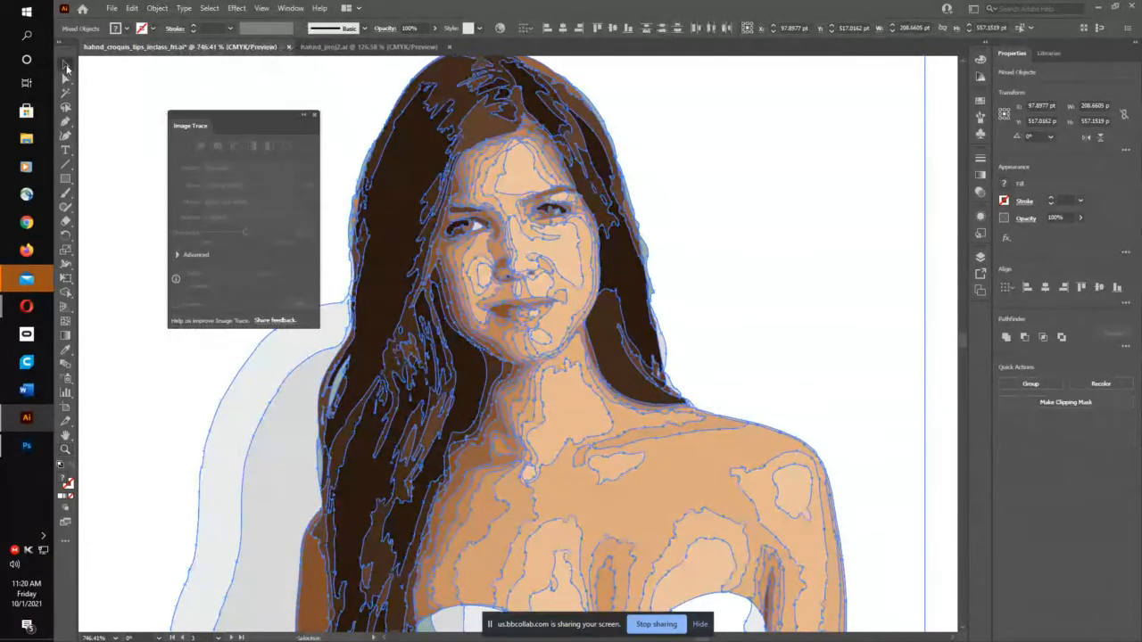
{"action": "mouse_move", "coordinate": [548, 288]}
{"action": "left_mouse_down"}
{"action": "mouse_move", "coordinate": [582, 284]}
{"action": "mouse_move", "coordinate": [527, 272]}
{"action": "mouse_move", "coordinate": [530, 284]}
{"action": "left_mouse_up"}
{"action": "left_click", "coordinate": [157, 8]}
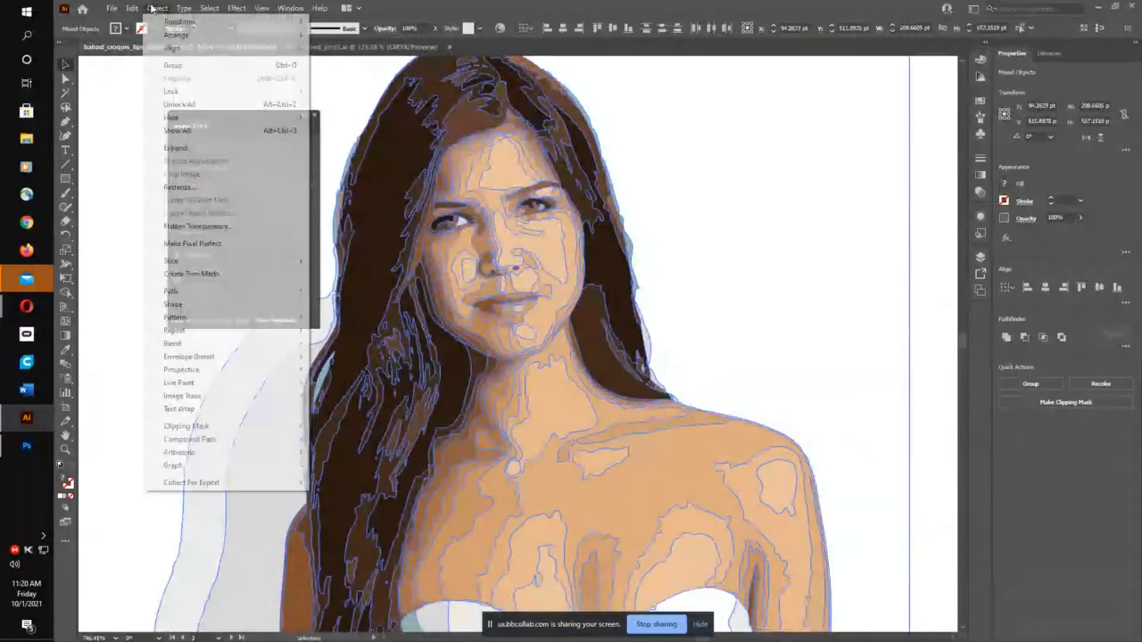
{"action": "left_click", "coordinate": [662, 186]}
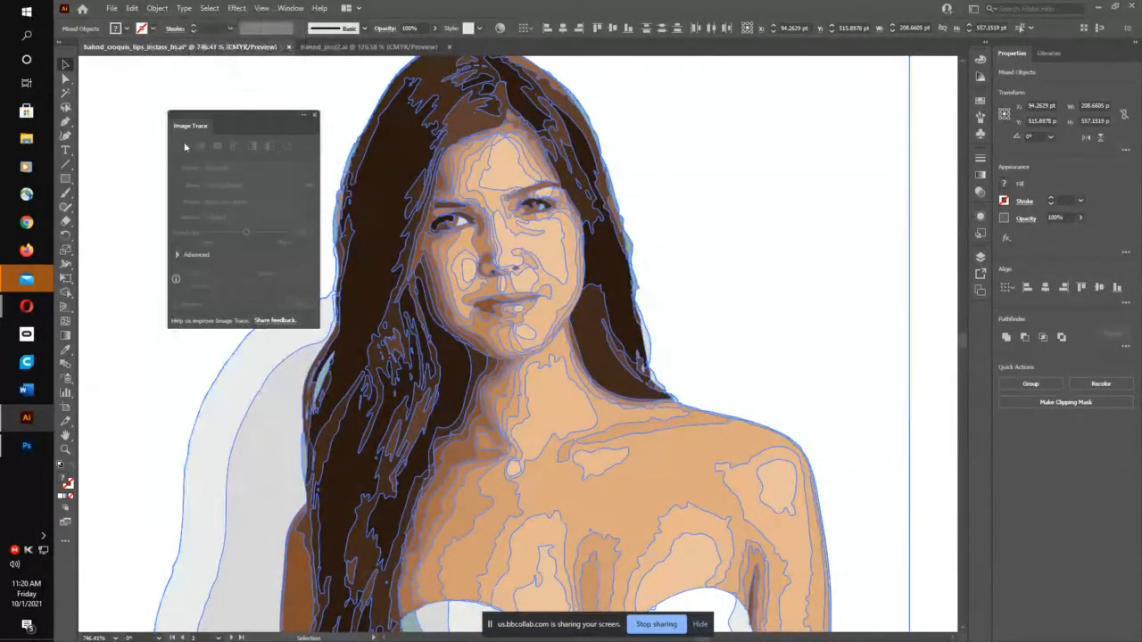
Step: Isolate the small highlight shape beside the nose with Direct Selection and pull it away from the face into the empty background
{"action": "left_click", "coordinate": [65, 79]}
{"action": "left_click", "coordinate": [516, 269]}
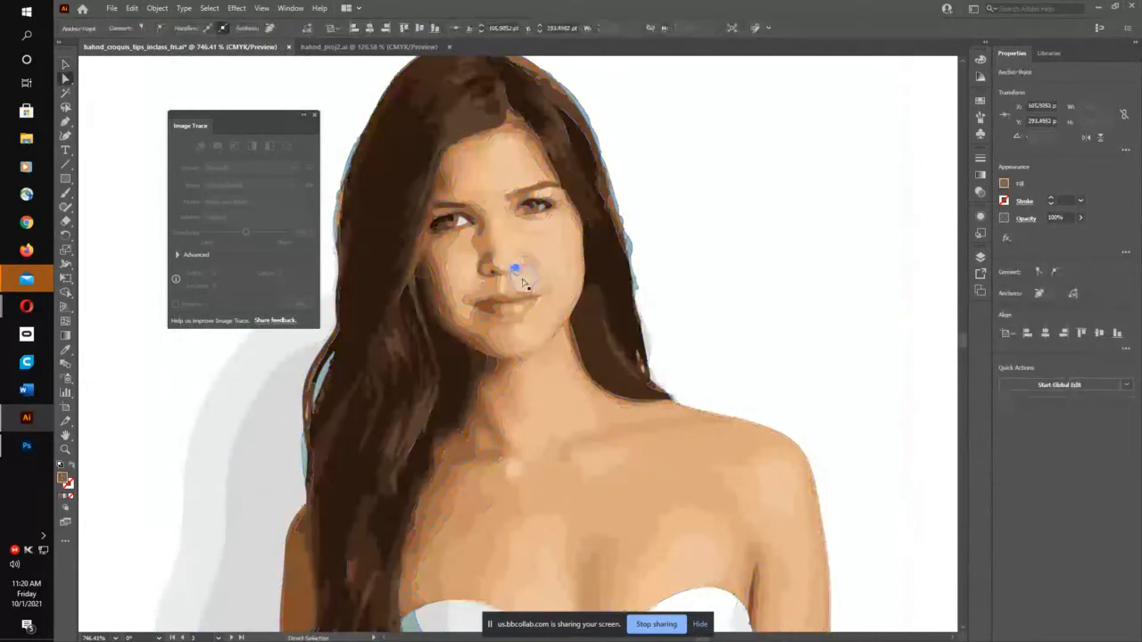
{"action": "left_click", "coordinate": [523, 276]}
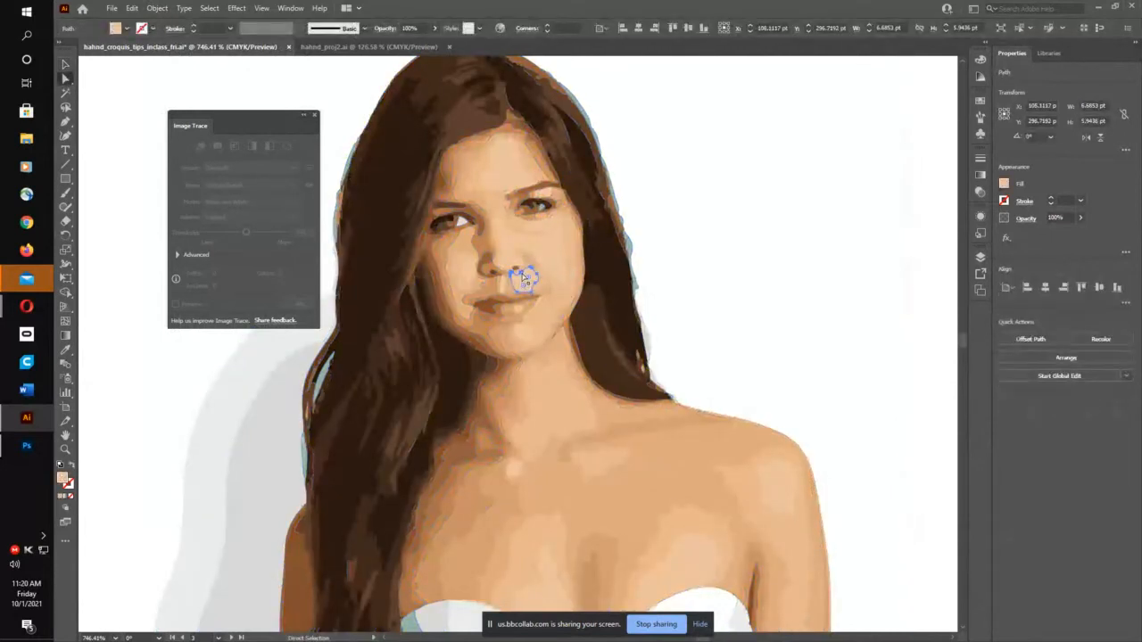
{"action": "left_click_drag", "start_coordinate": [524, 277], "coordinate": [717, 229]}
Step: Undo the shape edits, ungrouping, expansion and 16 Colors preset, back to the High Fidelity Photo tracing
{"action": "key", "text": "ctrl+z"}
{"action": "left_click", "coordinate": [637, 373]}
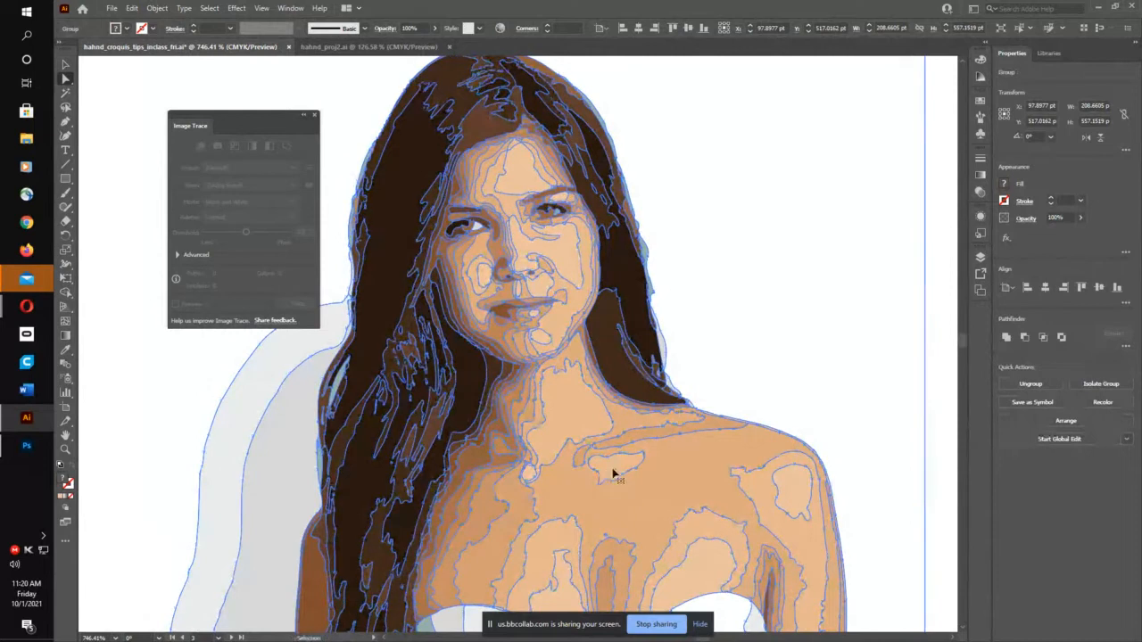
{"action": "key", "text": "ctrl+z"}
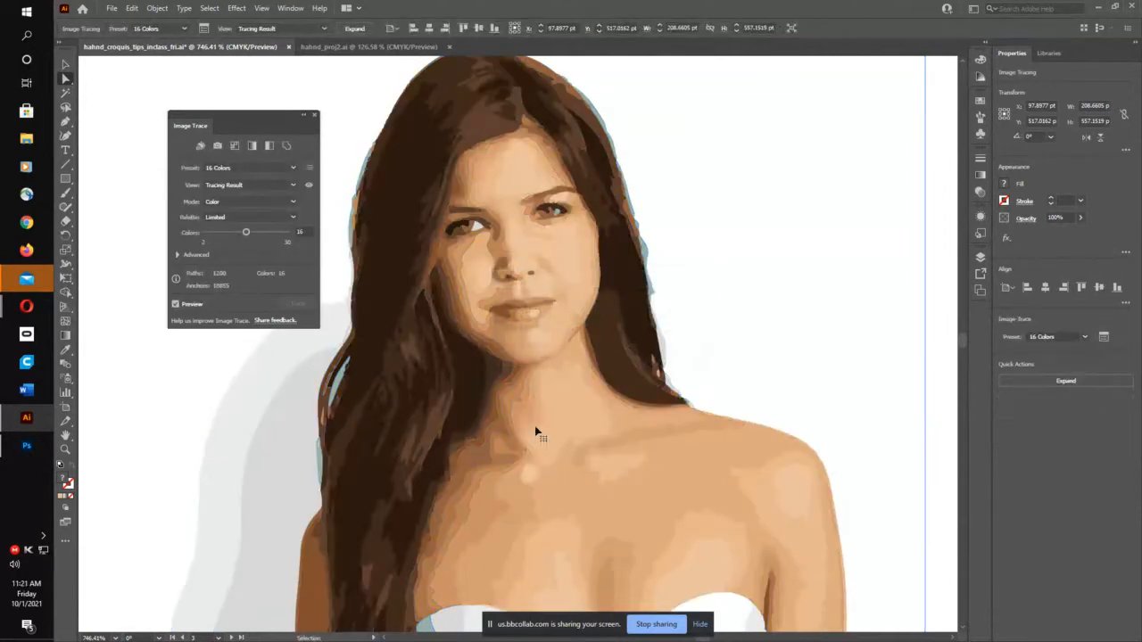
{"action": "key", "text": "ctrl+z"}
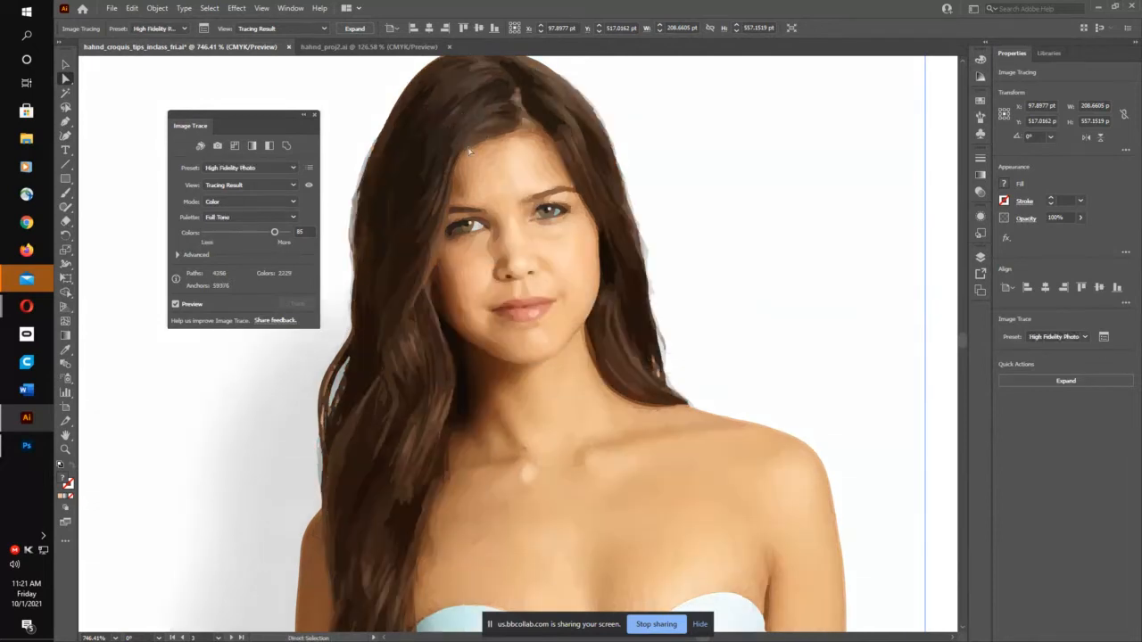
Step: Undo the model's earlier move and all remaining tracing changes, back to the original untraced photo
{"action": "left_click_drag", "start_coordinate": [461, 205], "coordinate": [520, 210]}
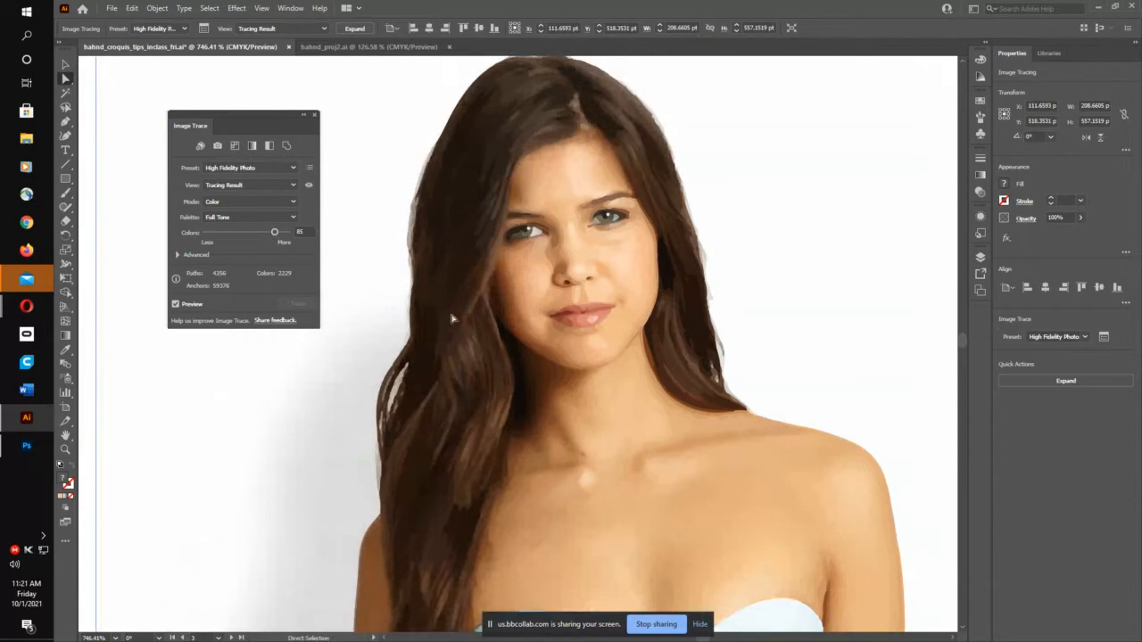
{"action": "key", "text": "ctrl+z"}
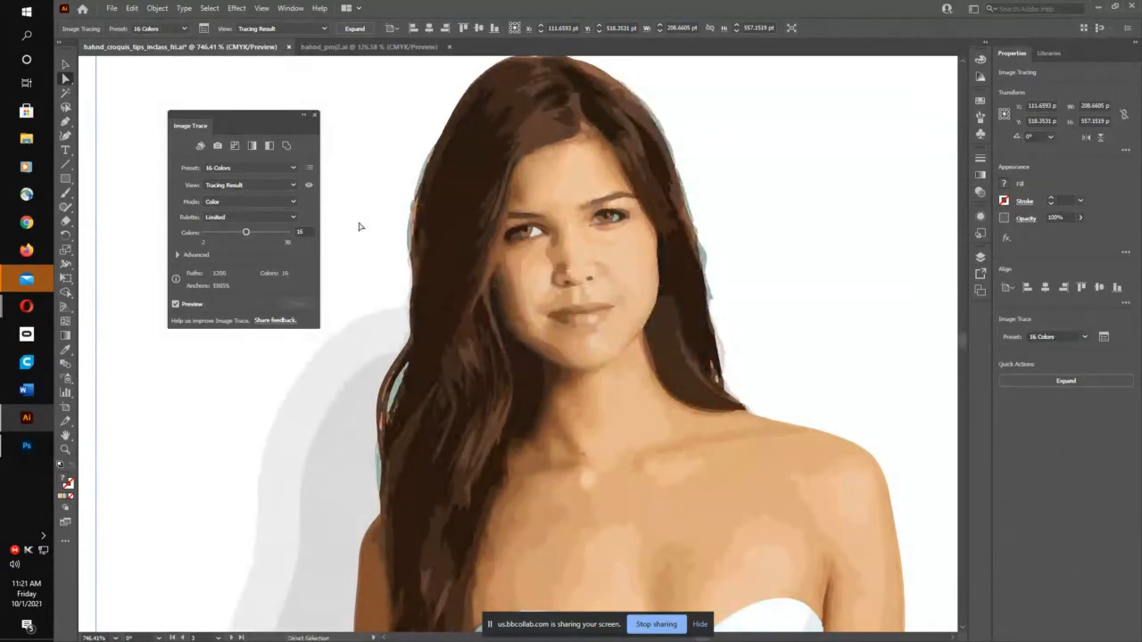
{"action": "key", "text": "v"}
{"action": "key", "text": "ctrl+z"}
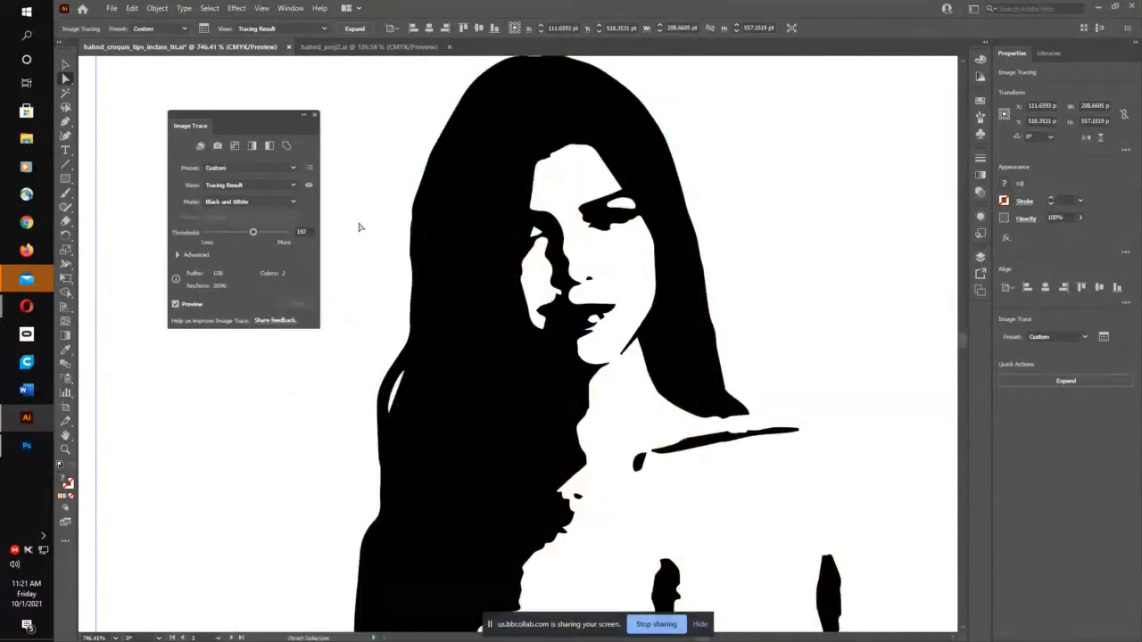
{"action": "key", "text": "v"}
{"action": "key", "text": "ctrl+z"}
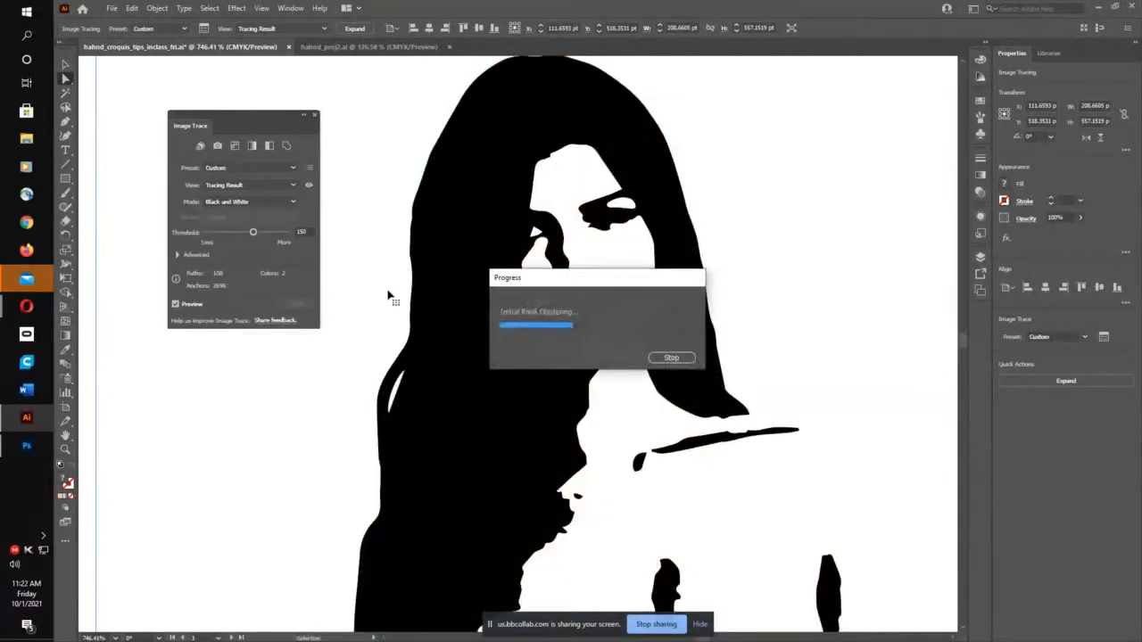
{"action": "key", "text": "v"}
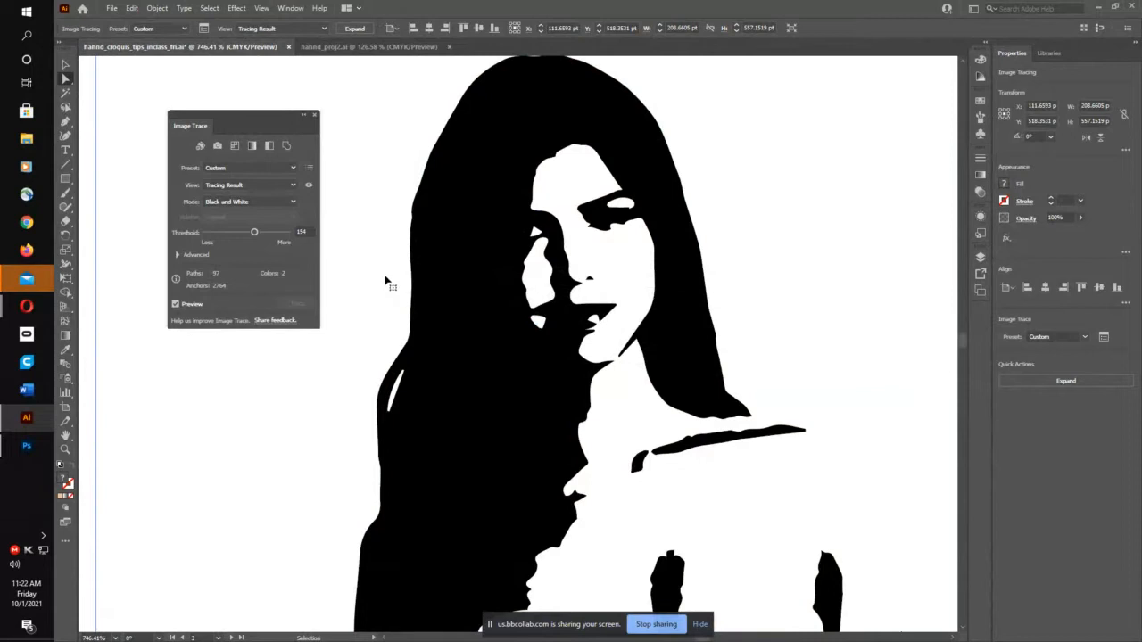
{"action": "key", "text": "ctrl+z"}
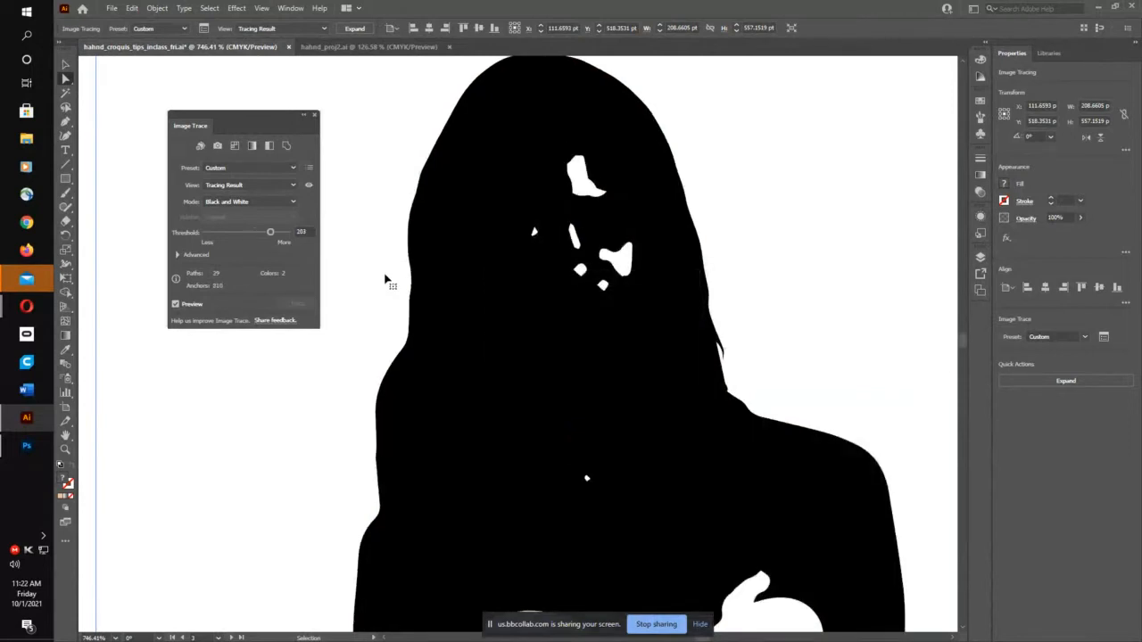
{"action": "key", "text": "ctrl+z"}
{"action": "key", "text": "ctrl+z"}
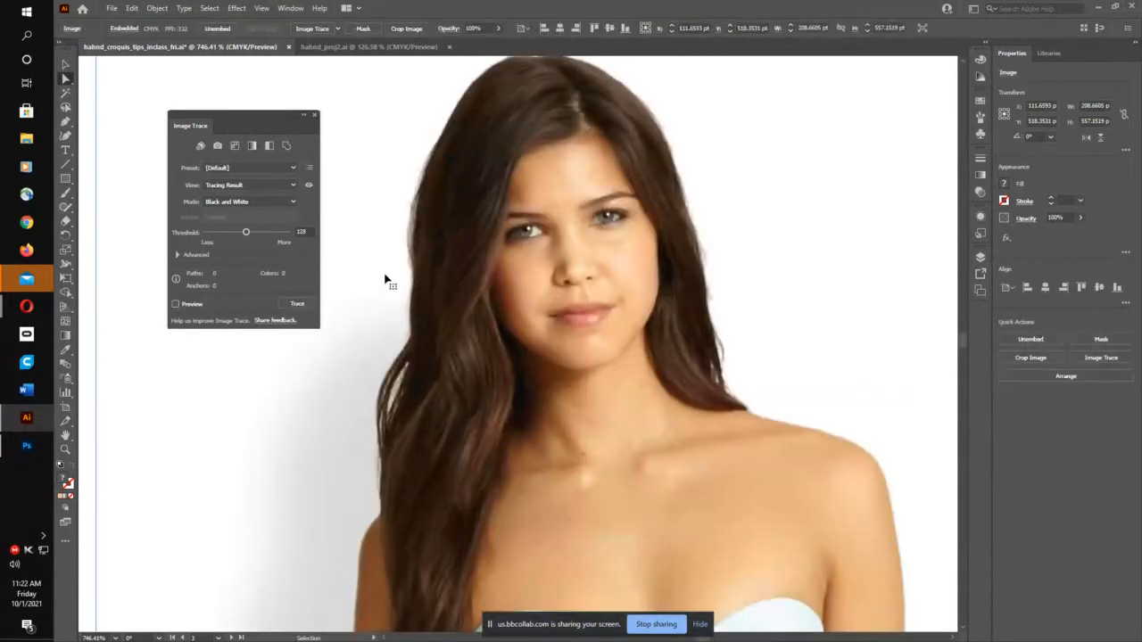
Step: Go to the first artboard and select the sketch labelled Traced for image tracing
{"action": "key", "text": "ctrl+0"}
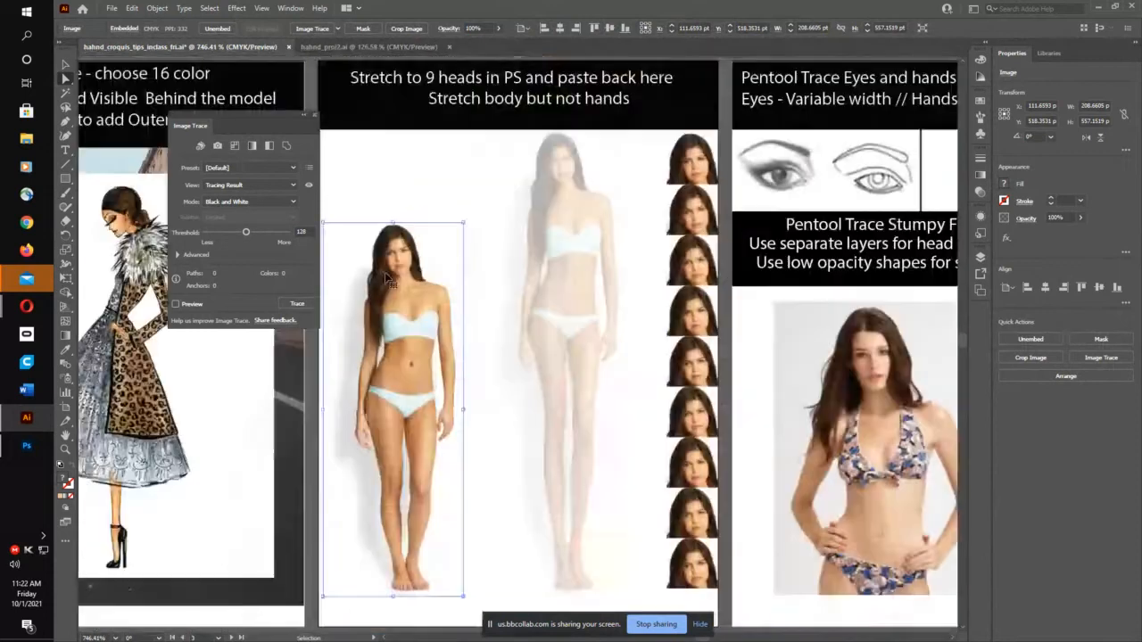
{"action": "left_click_drag", "start_coordinate": [418, 485], "coordinate": [665, 456]}
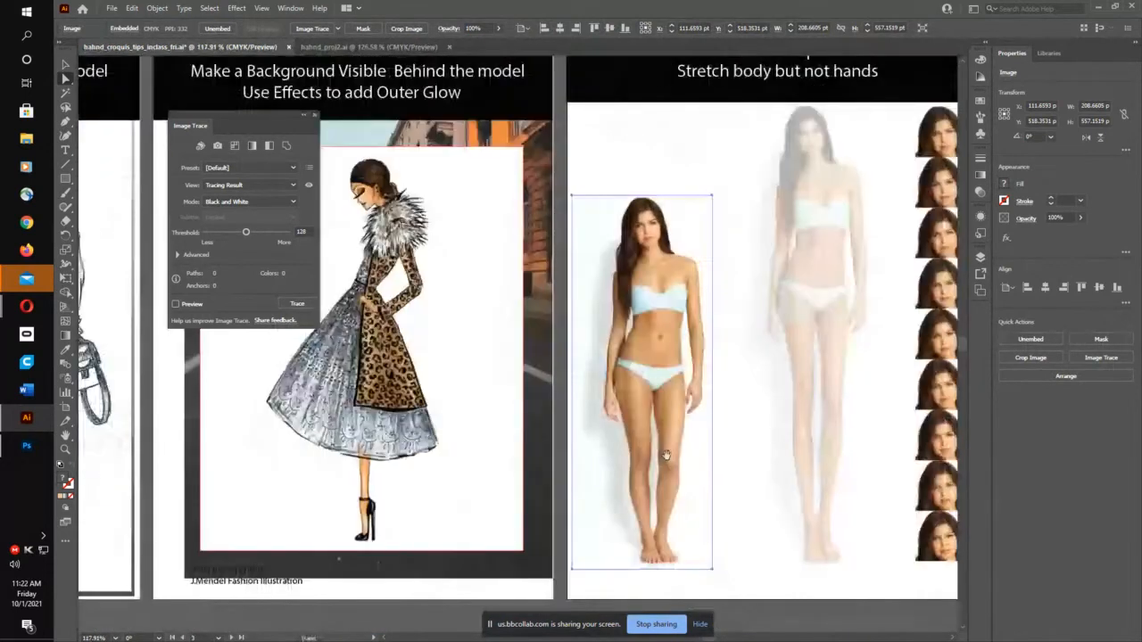
{"action": "left_click_drag", "start_coordinate": [175, 436], "coordinate": [652, 437]}
{"action": "left_click_drag", "start_coordinate": [402, 428], "coordinate": [469, 438]}
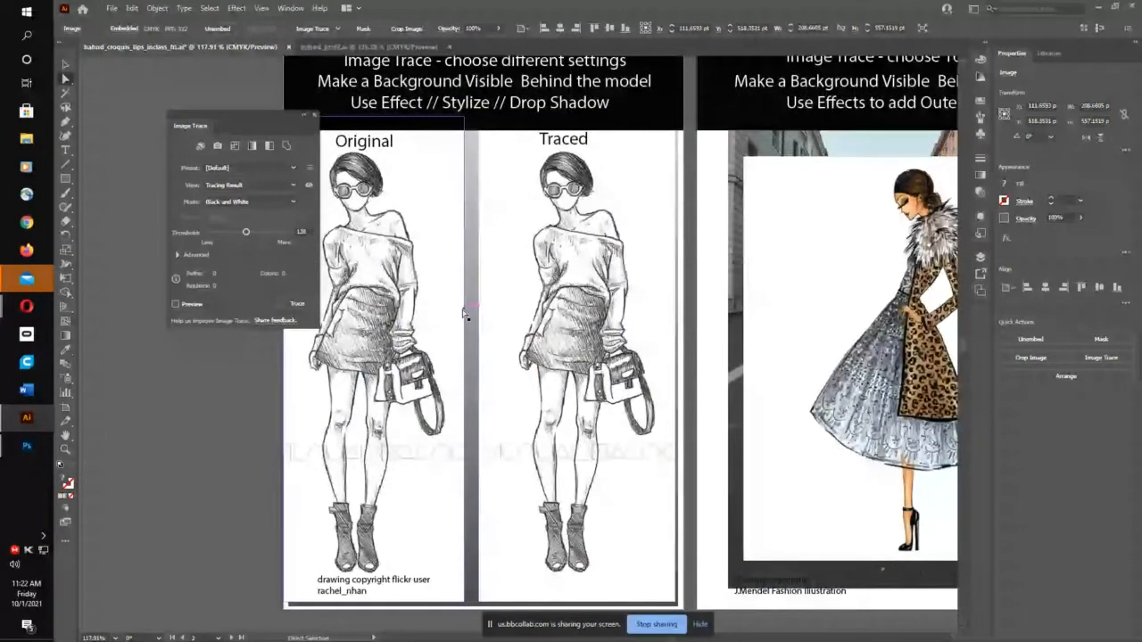
{"action": "left_click", "coordinate": [596, 255]}
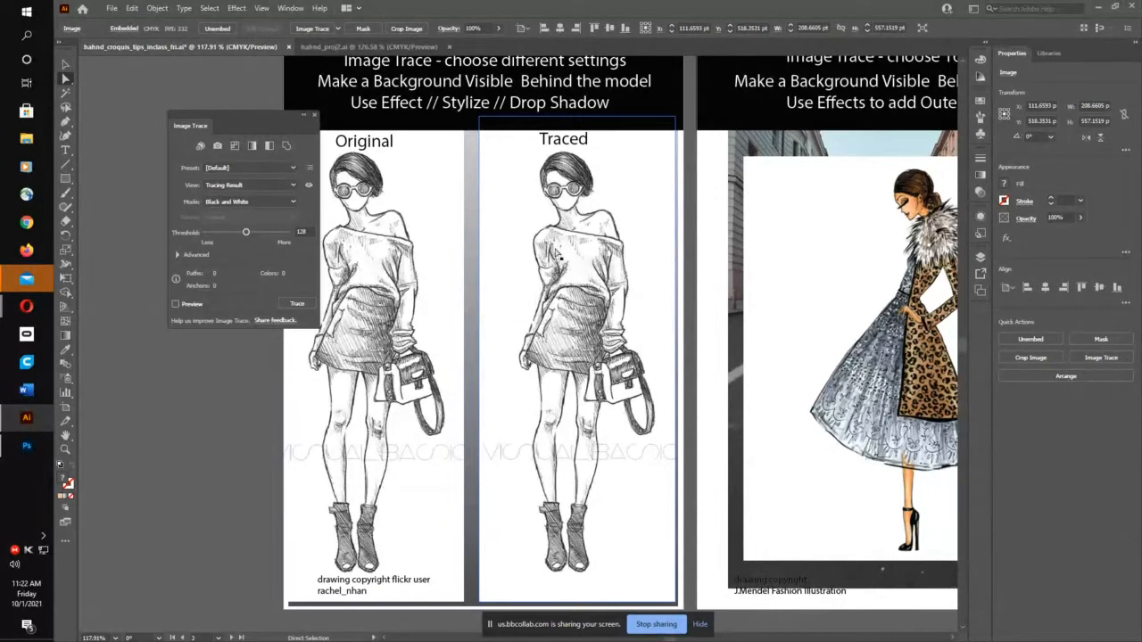
{"action": "left_click", "coordinate": [397, 310]}
{"action": "left_click", "coordinate": [526, 227]}
{"action": "left_click", "coordinate": [604, 190]}
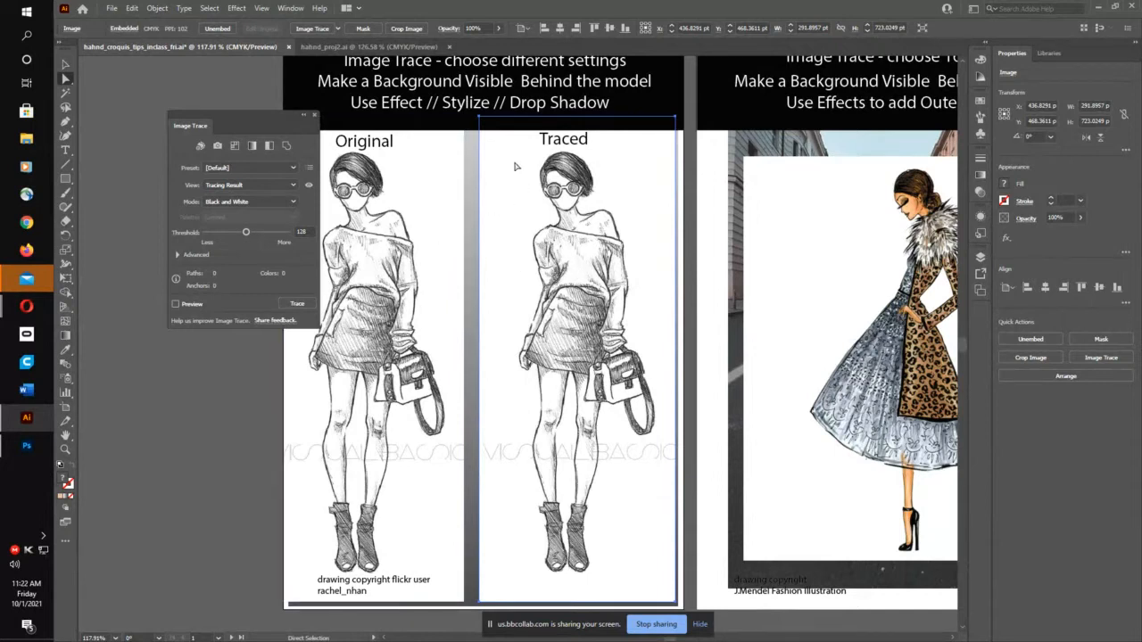
{"action": "key", "text": "v"}
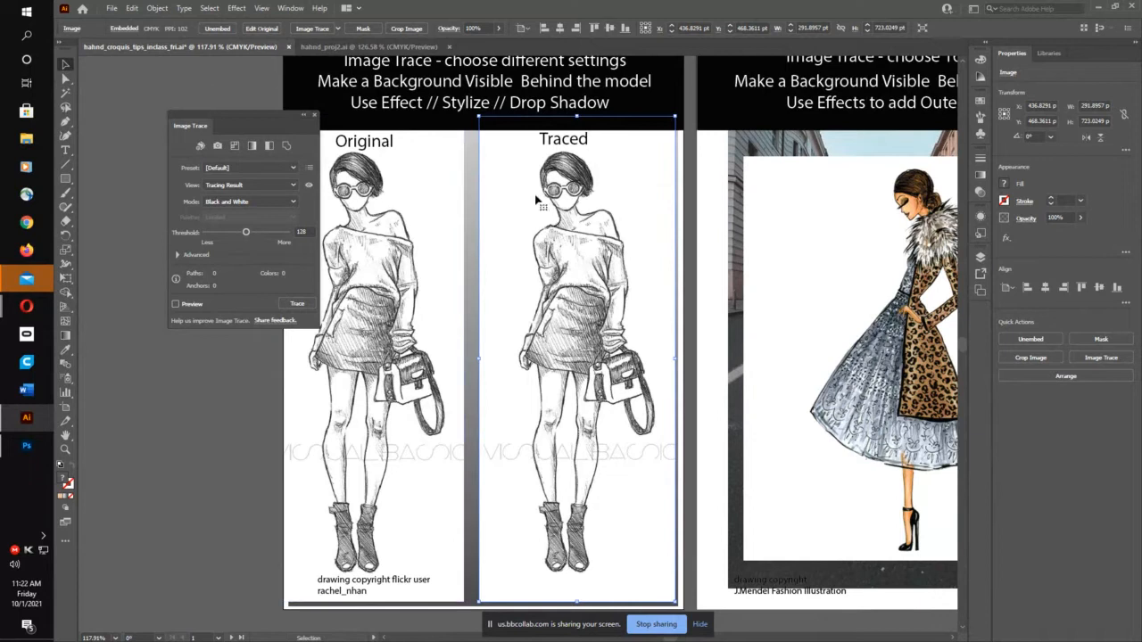
Step: Copy and paste the sketch labelled Traced, and remove the pasted duplicate
{"action": "left_click", "coordinate": [131, 8]}
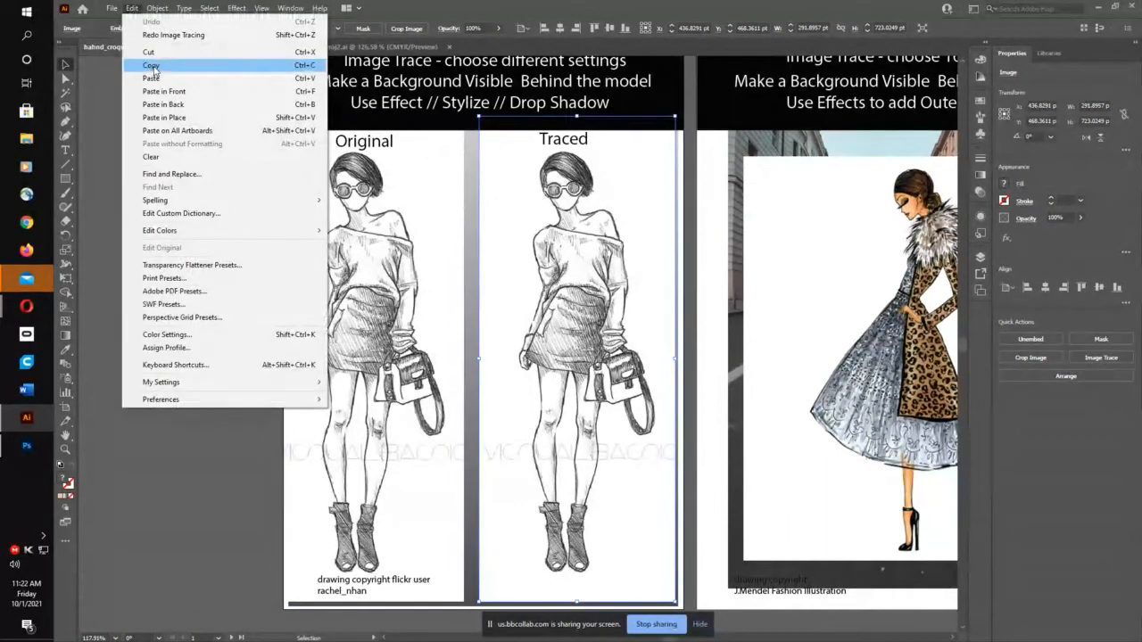
{"action": "left_click", "coordinate": [152, 66]}
{"action": "left_click", "coordinate": [131, 8]}
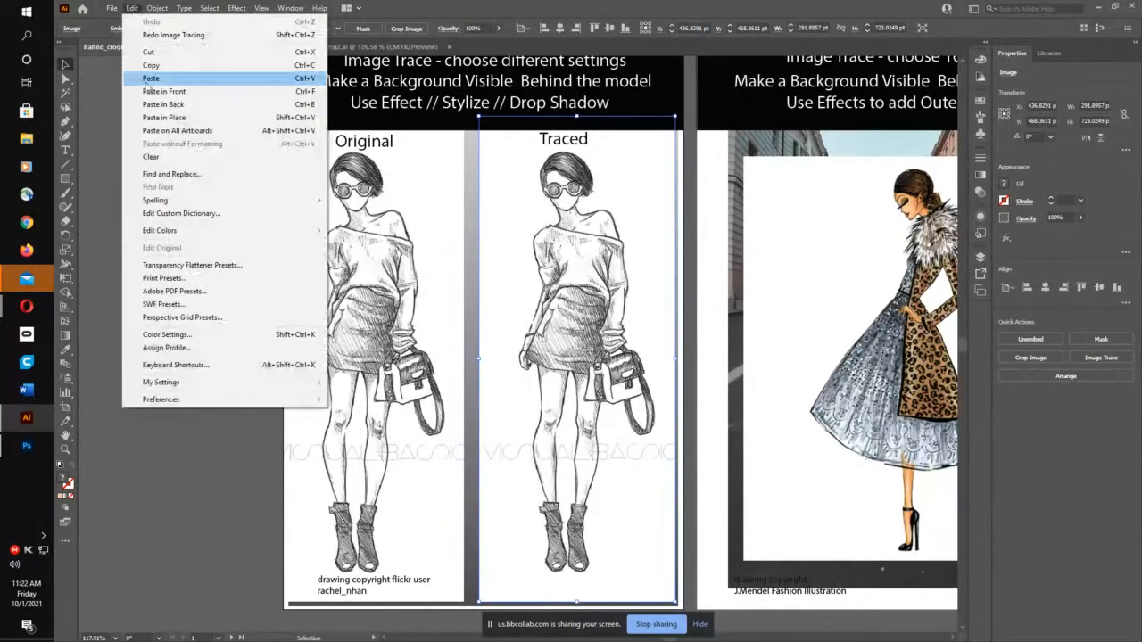
{"action": "left_click", "coordinate": [150, 78]}
{"action": "mouse_move", "coordinate": [539, 239]}
{"action": "left_mouse_down"}
{"action": "mouse_move", "coordinate": [459, 295]}
{"action": "mouse_move", "coordinate": [500, 312]}
{"action": "mouse_move", "coordinate": [488, 330]}
{"action": "left_mouse_up"}
{"action": "key", "text": "Delete"}
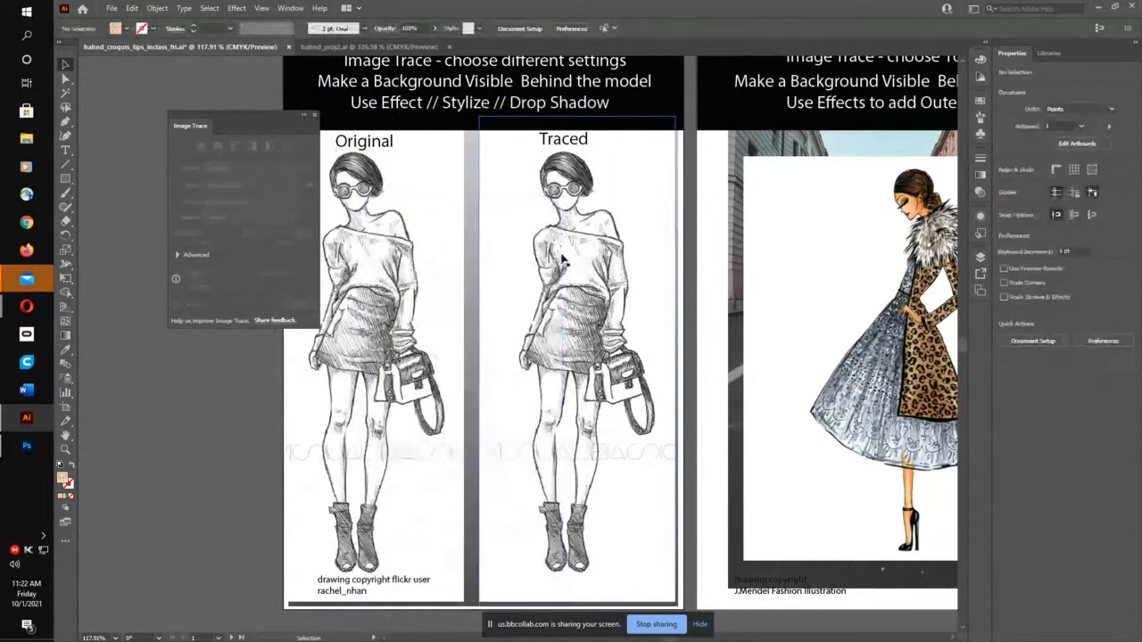
Step: Trace the sketch labelled Traced with the Default Image Trace preset and reopen the detailed tracing settings
{"action": "left_click", "coordinate": [579, 237]}
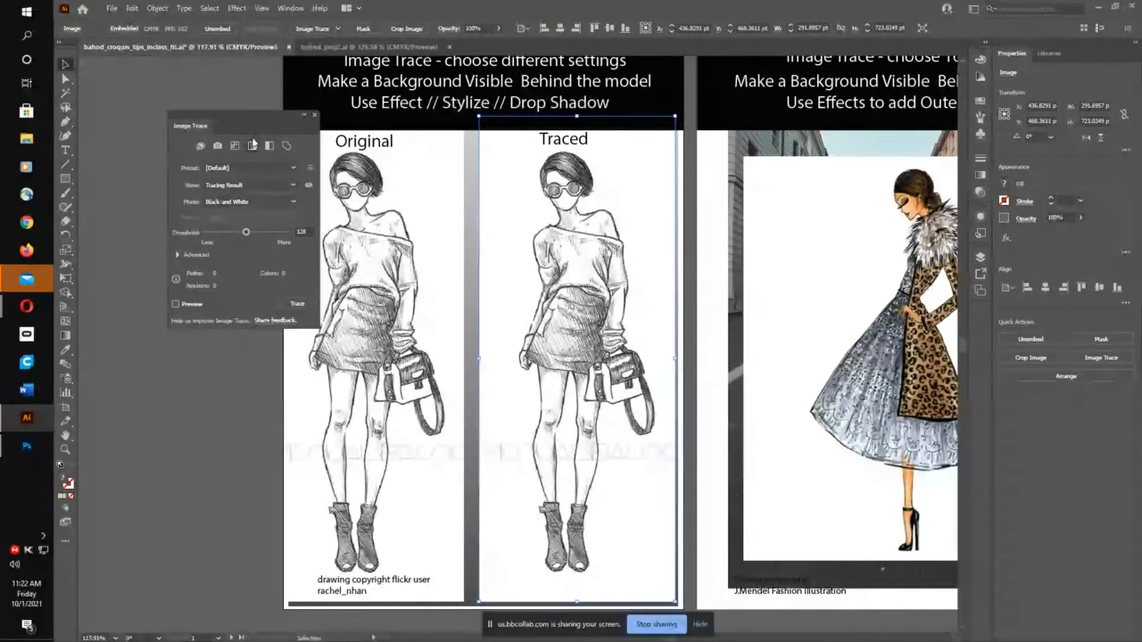
{"action": "left_click_drag", "start_coordinate": [309, 125], "coordinate": [255, 104]}
{"action": "left_click", "coordinate": [260, 93]}
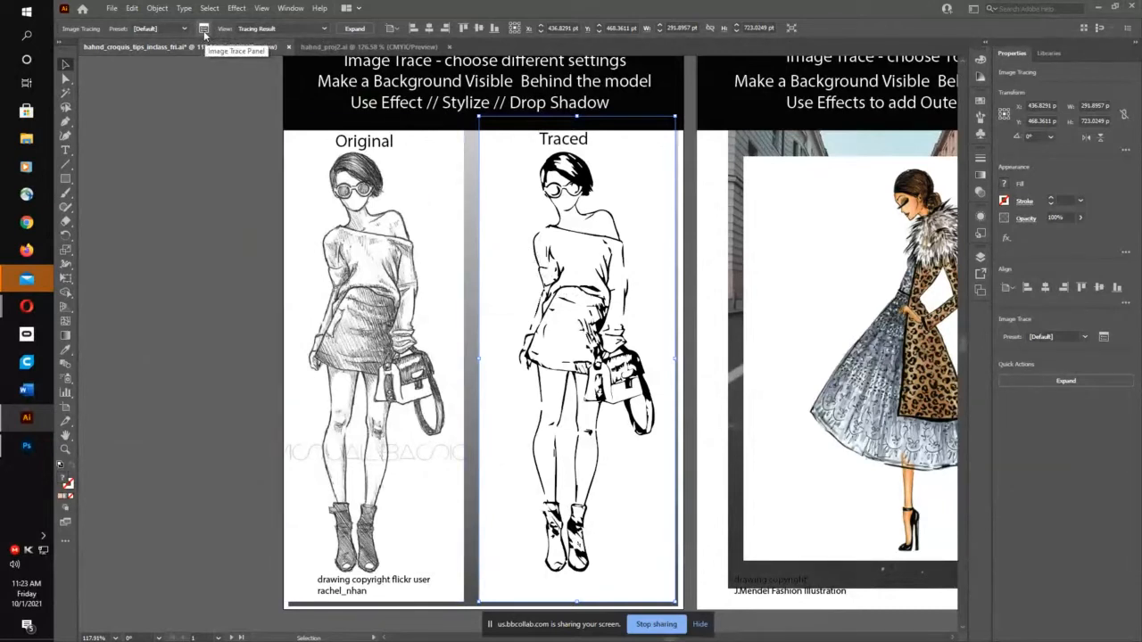
{"action": "left_click", "coordinate": [204, 31]}
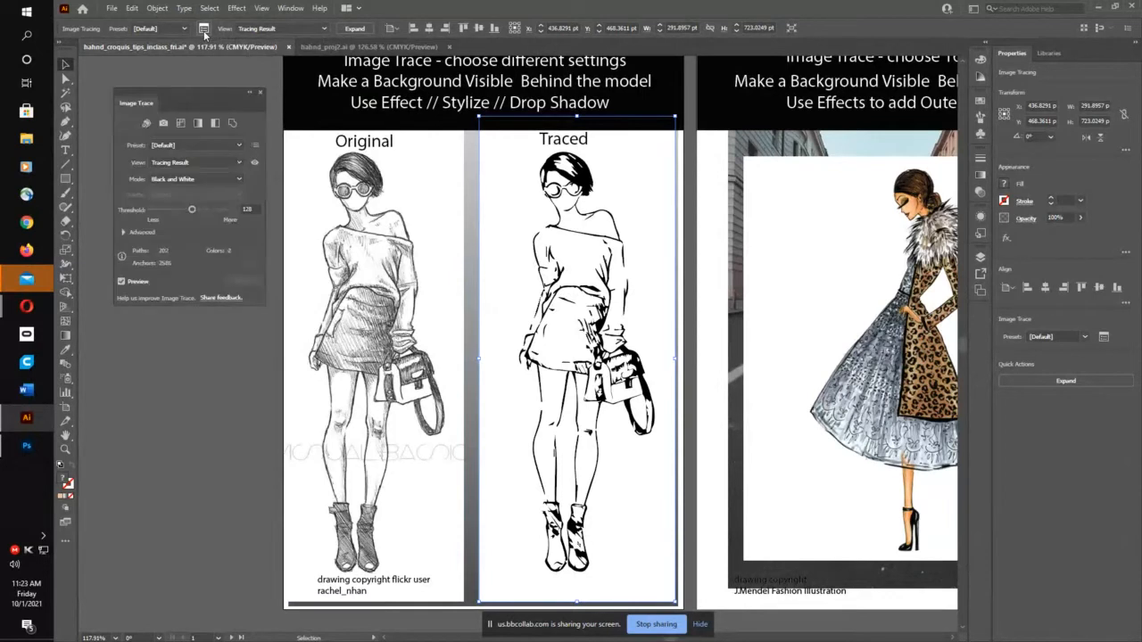
Step: Try the Shades of Gray preset on the traced sketch and return it to the Default preset
{"action": "left_click", "coordinate": [198, 145]}
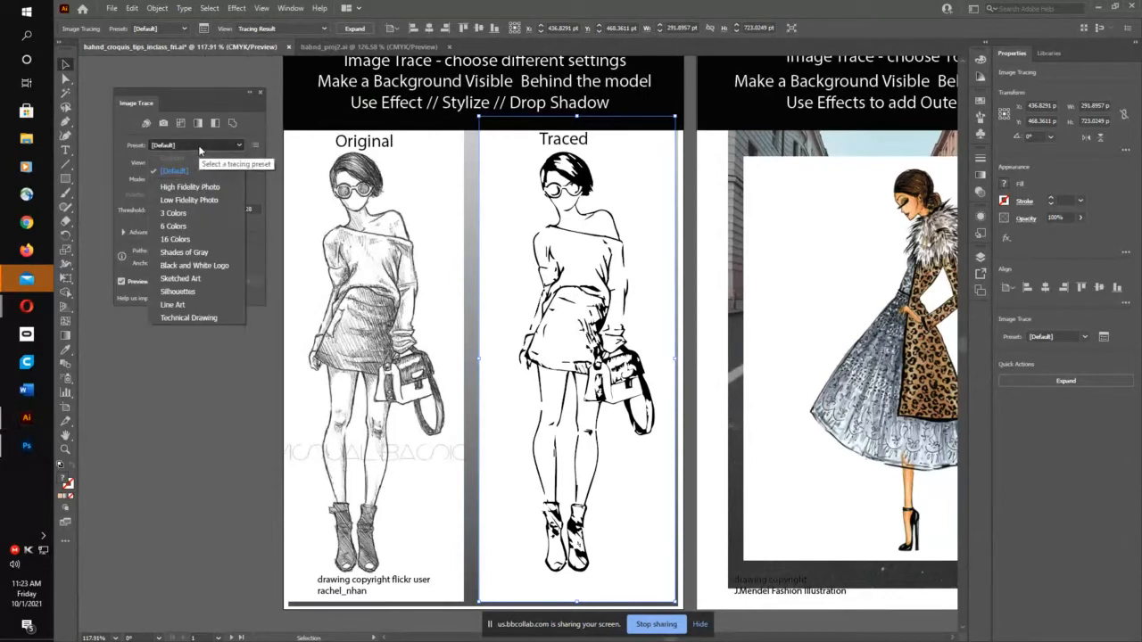
{"action": "left_click", "coordinate": [211, 254]}
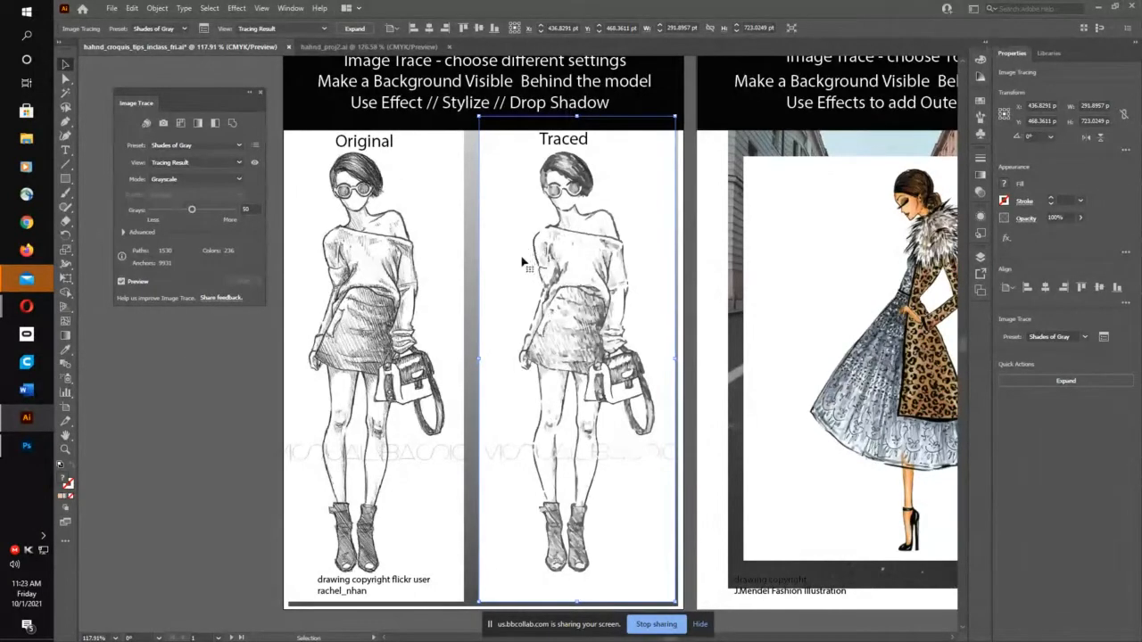
{"action": "left_click", "coordinate": [236, 145]}
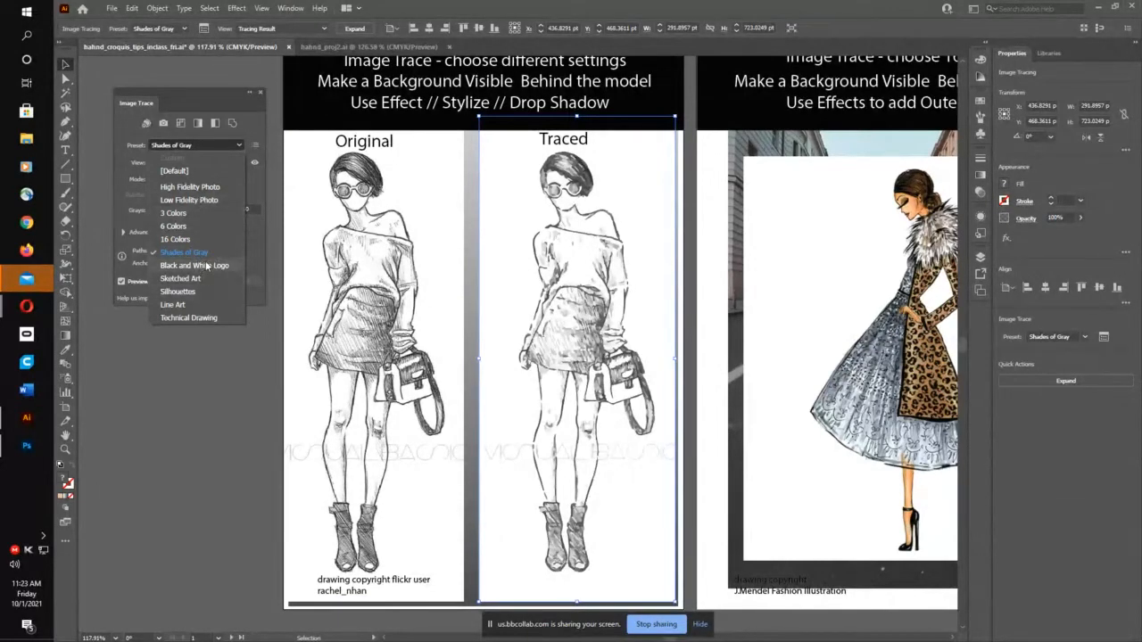
{"action": "left_click", "coordinate": [180, 171]}
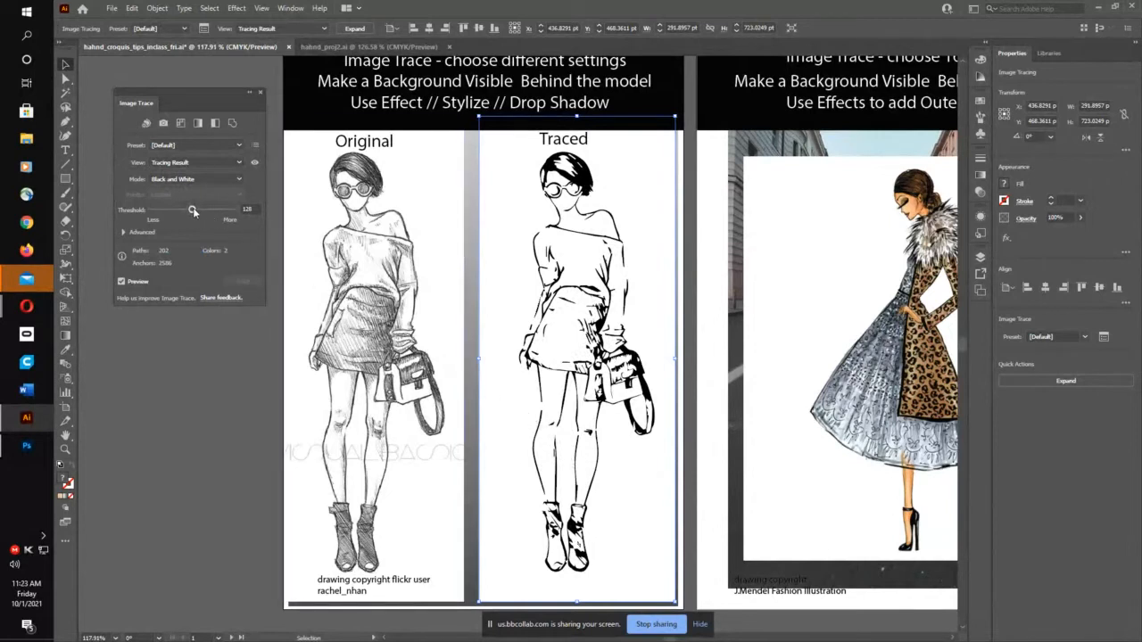
Step: Raise the traced sketch's black-and-white threshold to 187, and further to 204 for heavier dark areas
{"action": "left_click_drag", "start_coordinate": [192, 210], "coordinate": [210, 210]}
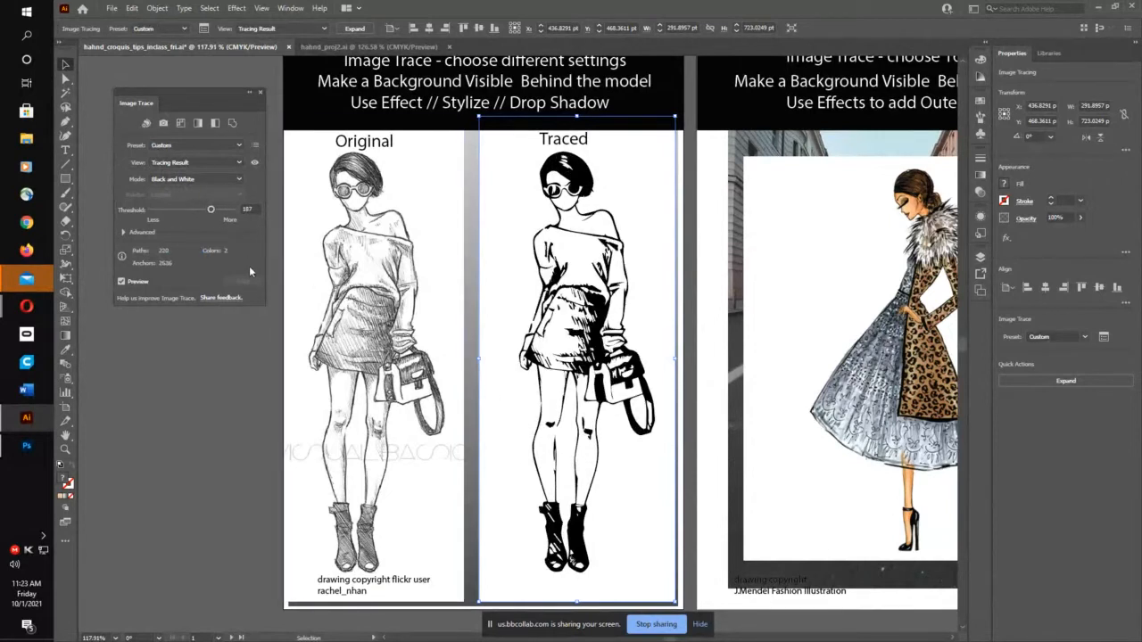
{"action": "left_click", "coordinate": [328, 314]}
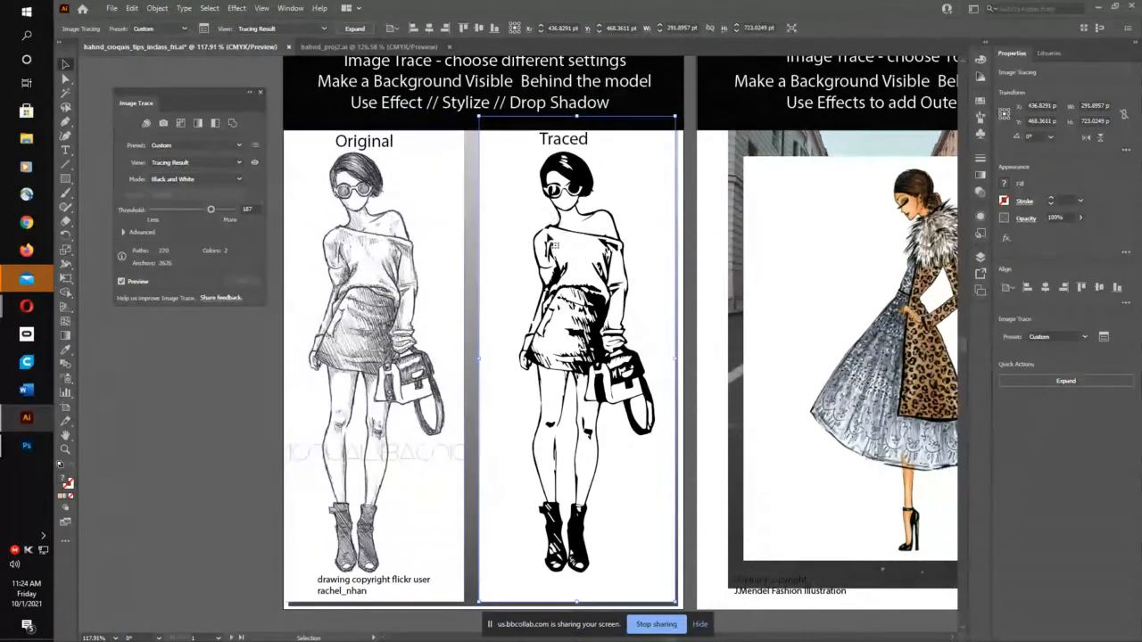
{"action": "left_click_drag", "start_coordinate": [212, 213], "coordinate": [215, 214]}
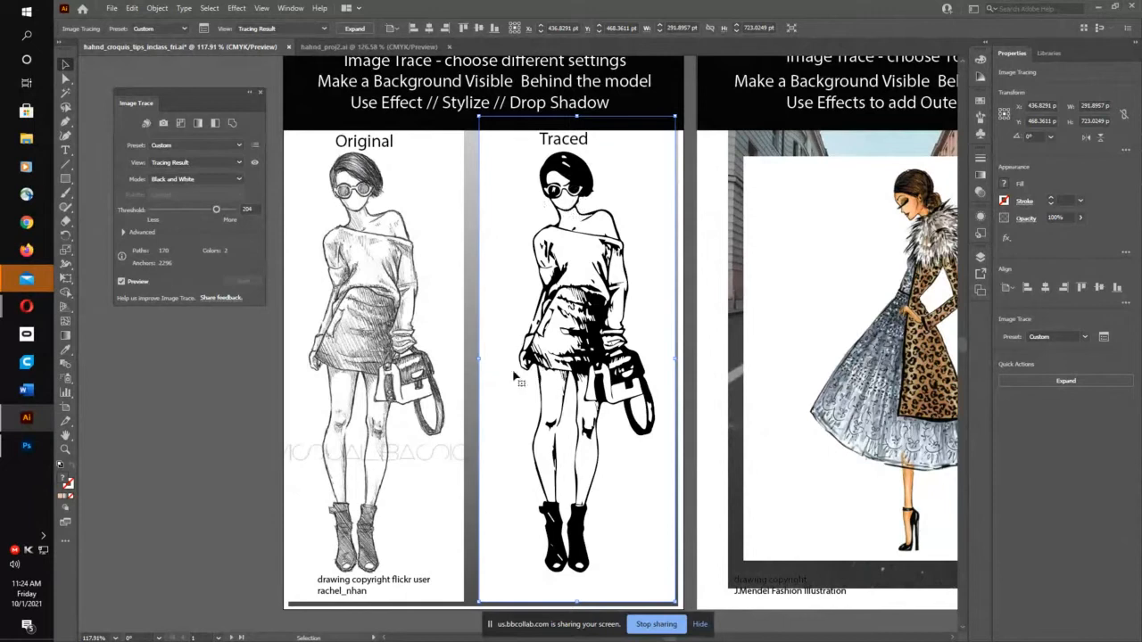
Step: Expand the traced sketch labelled Traced and make it into a Live Paint group
{"action": "key", "text": "z"}
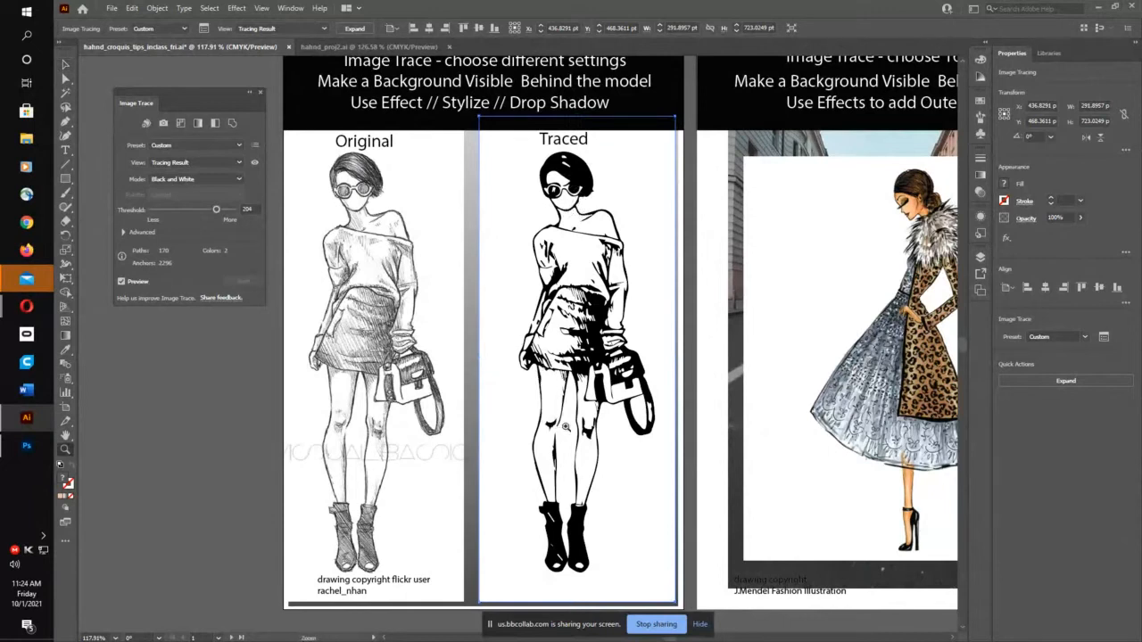
{"action": "mouse_move", "coordinate": [565, 428]}
{"action": "left_mouse_down"}
{"action": "mouse_move", "coordinate": [697, 311]}
{"action": "mouse_move", "coordinate": [566, 374]}
{"action": "left_mouse_up"}
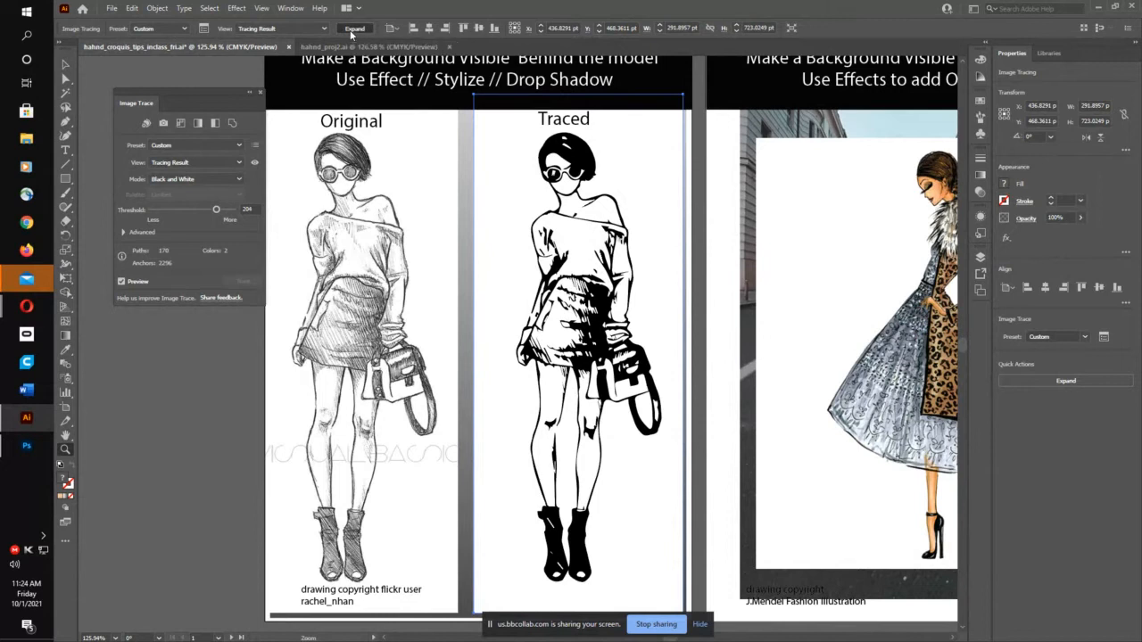
{"action": "left_click", "coordinate": [354, 29]}
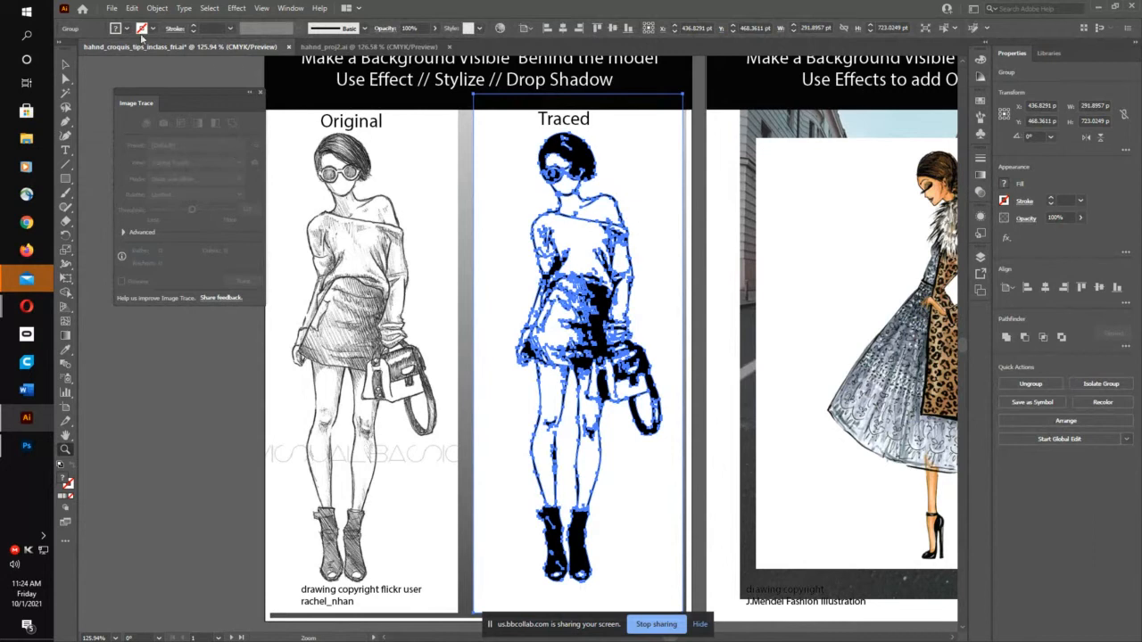
{"action": "left_click", "coordinate": [154, 9]}
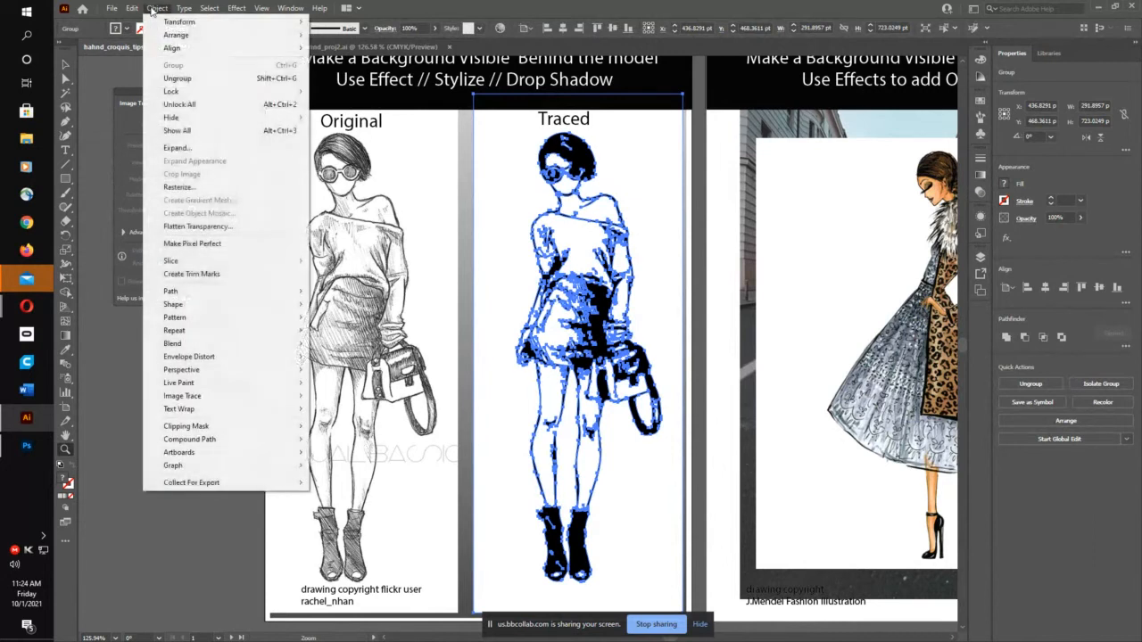
{"action": "mouse_move", "coordinate": [225, 383]}
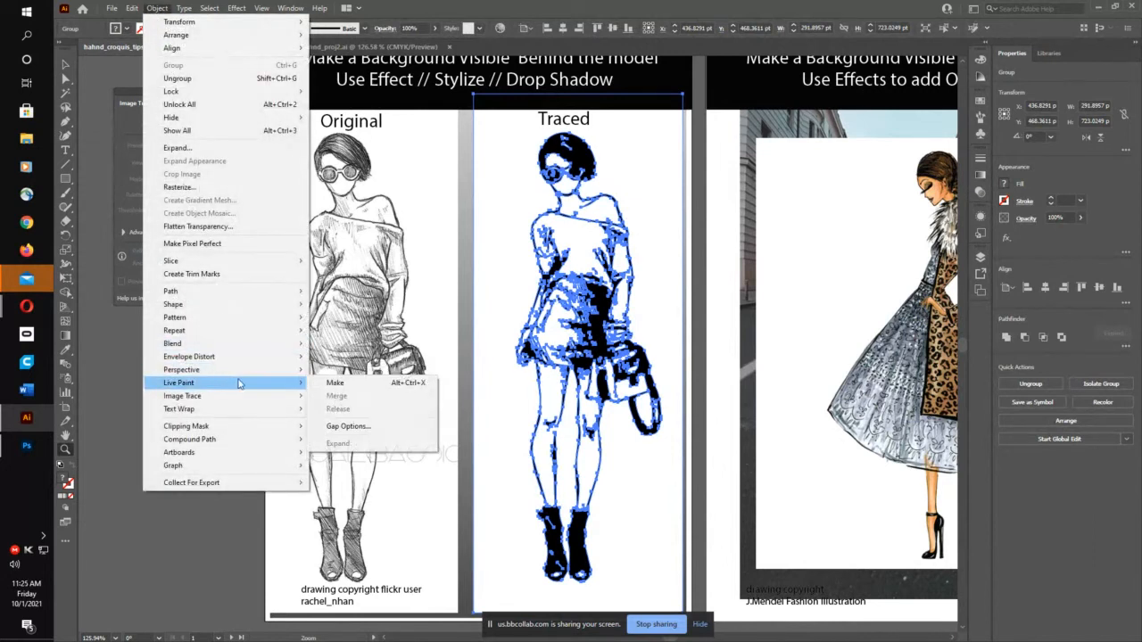
{"action": "left_click", "coordinate": [312, 382]}
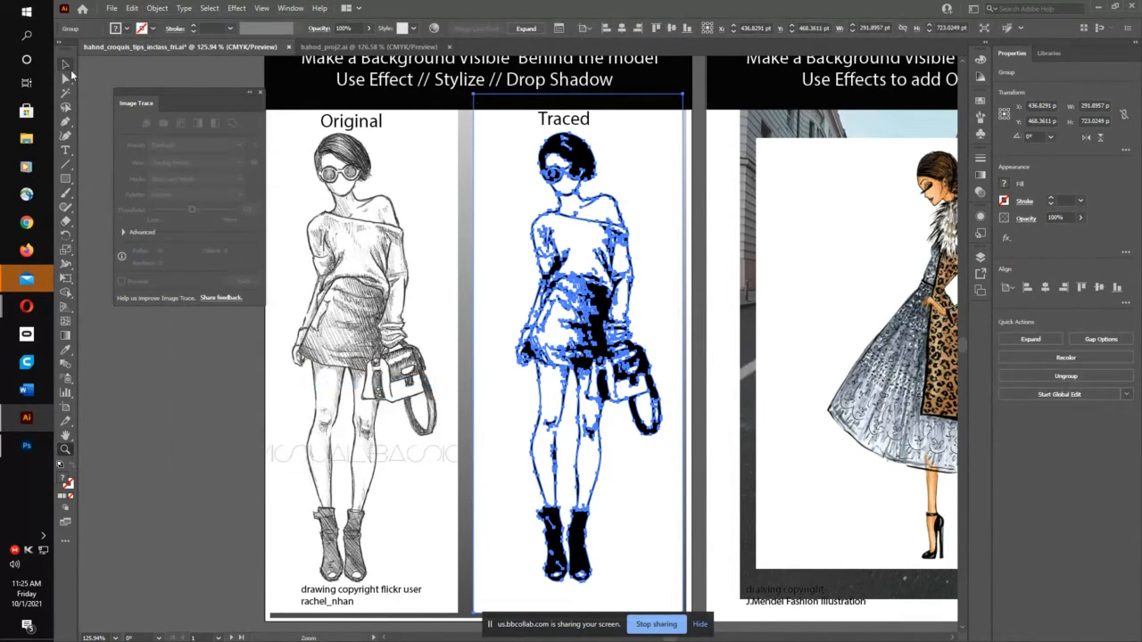
Step: Activate the Live Paint Bucket, and float the enlarged color swatches beside the Traced sketch
{"action": "left_click", "coordinate": [70, 68]}
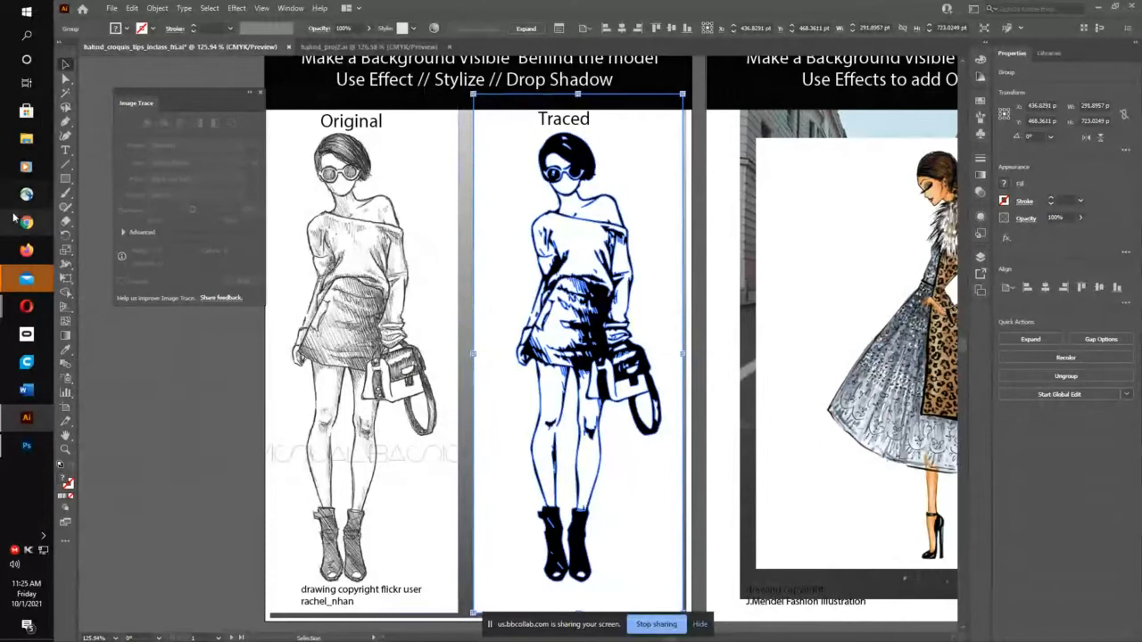
{"action": "left_click", "coordinate": [65, 294]}
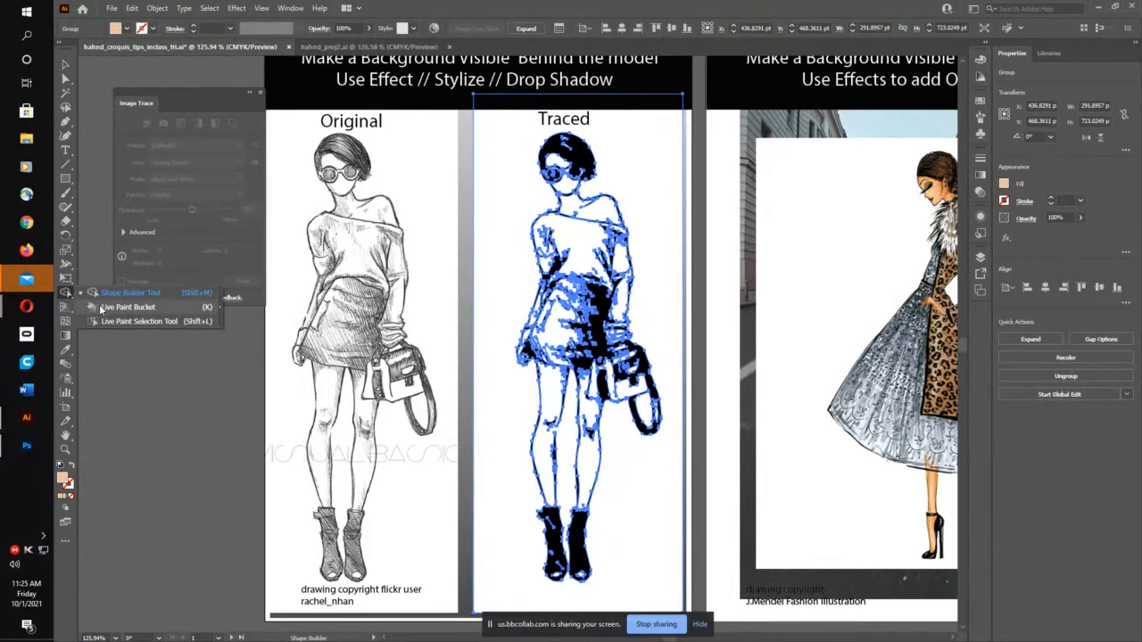
{"action": "left_click", "coordinate": [101, 306]}
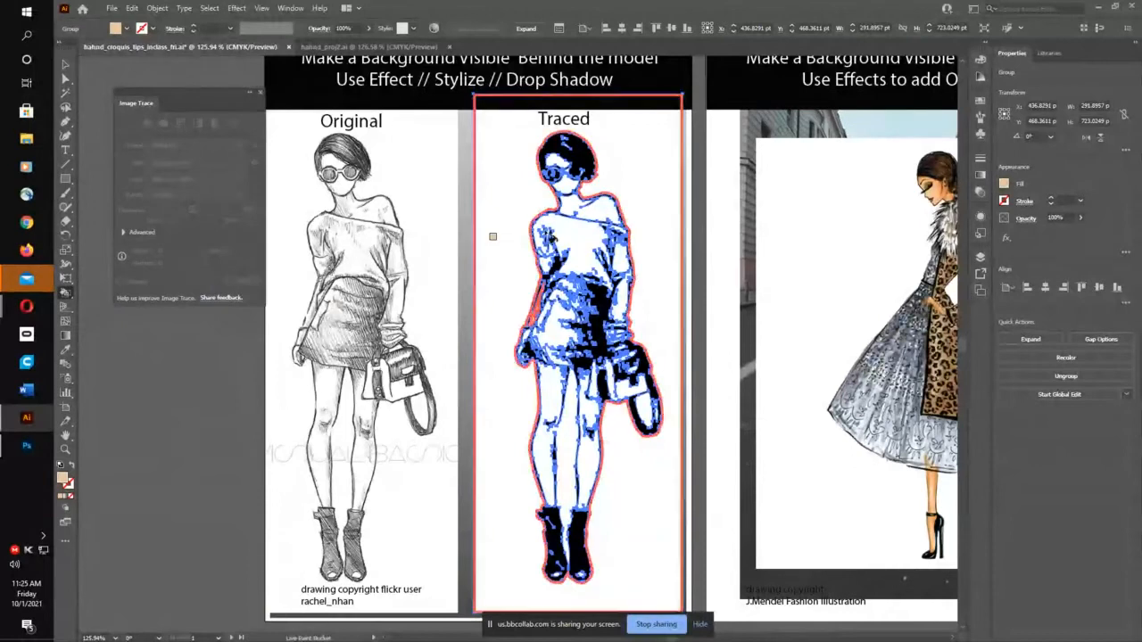
{"action": "left_click", "coordinate": [980, 99]}
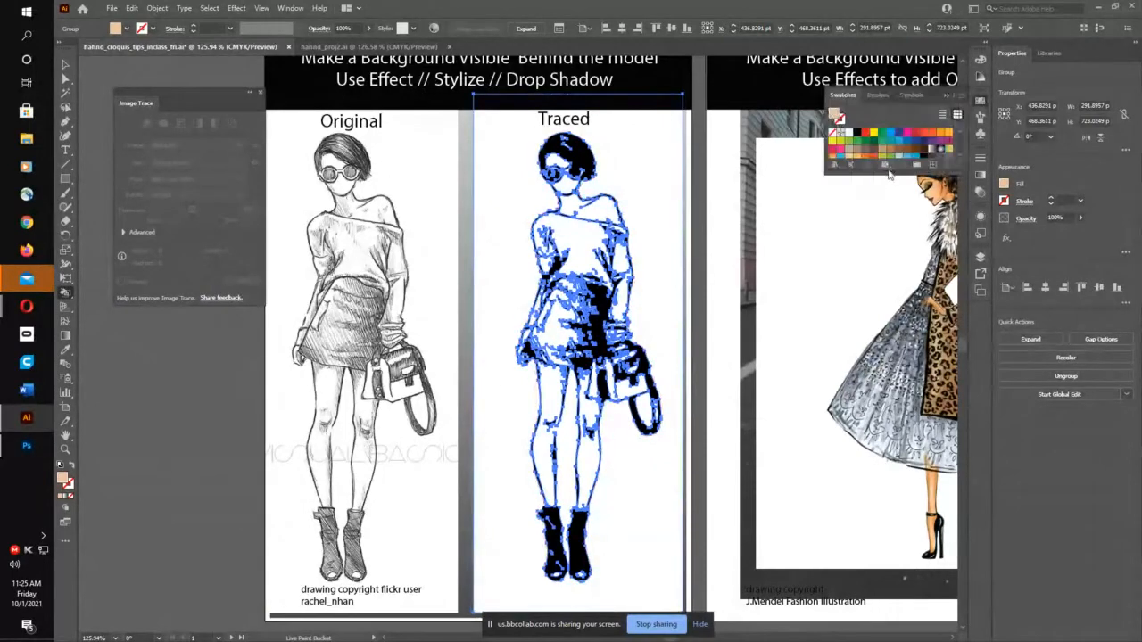
{"action": "left_click_drag", "start_coordinate": [889, 173], "coordinate": [876, 272]}
{"action": "mouse_move", "coordinate": [840, 98]}
{"action": "left_mouse_down"}
{"action": "mouse_move", "coordinate": [790, 172]}
{"action": "mouse_move", "coordinate": [723, 213]}
{"action": "left_mouse_up"}
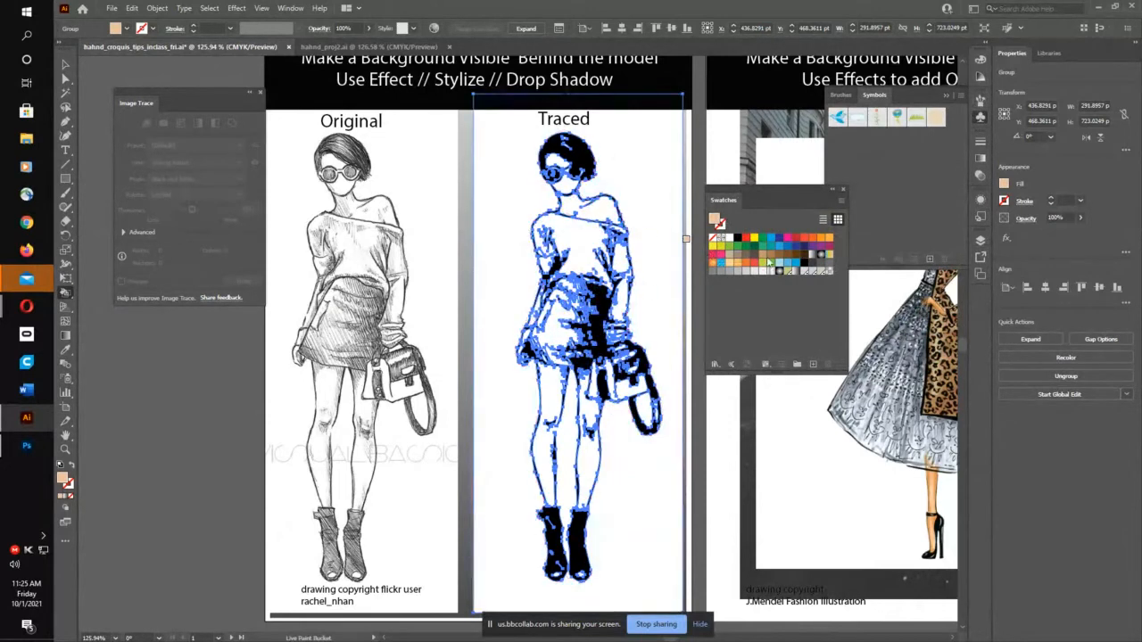
Step: Fill the Traced figure's shoulder, face, hand and the leg beside the handbag with a tan skin color, and deselect the artwork
{"action": "left_click", "coordinate": [765, 255]}
{"action": "left_click", "coordinate": [600, 214]}
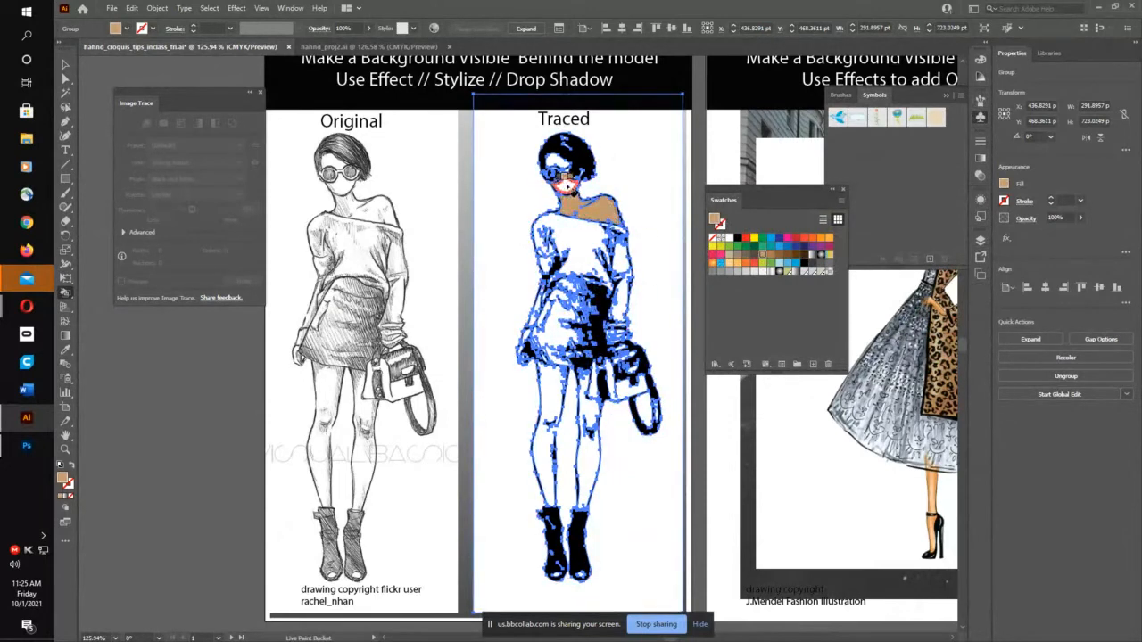
{"action": "left_click", "coordinate": [563, 179]}
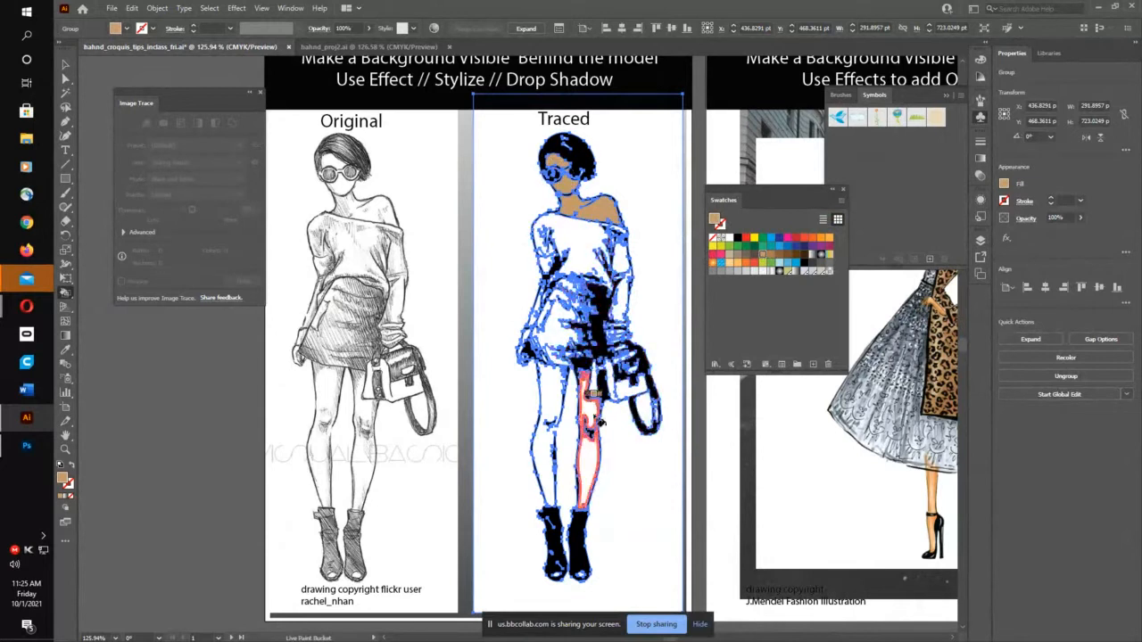
{"action": "left_click", "coordinate": [590, 435]}
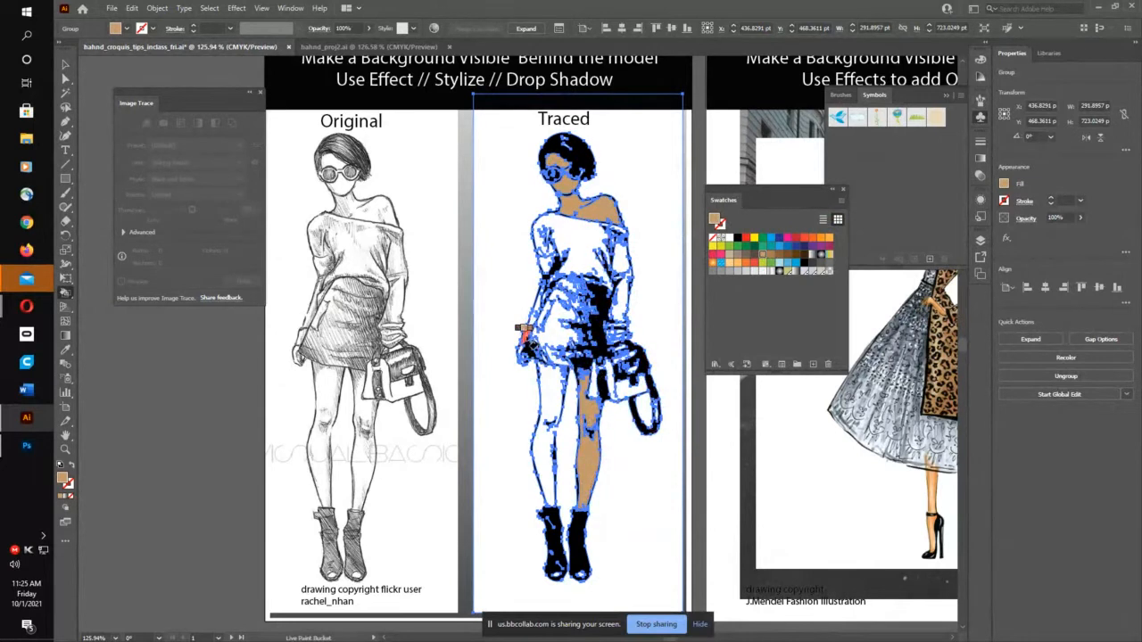
{"action": "key", "text": "v"}
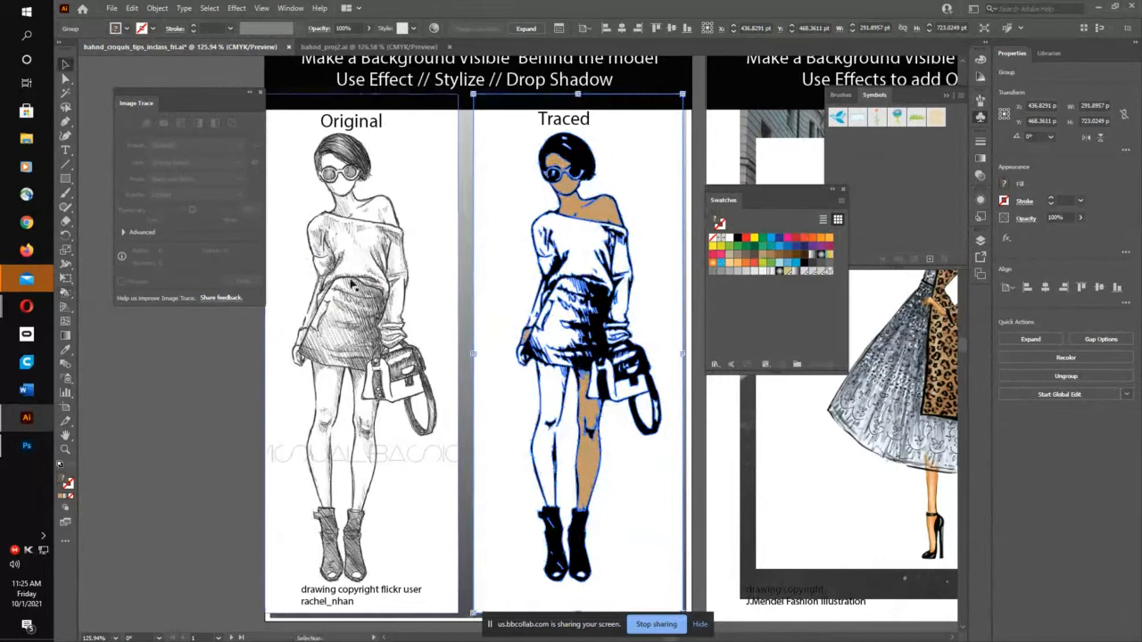
{"action": "left_click", "coordinate": [466, 250]}
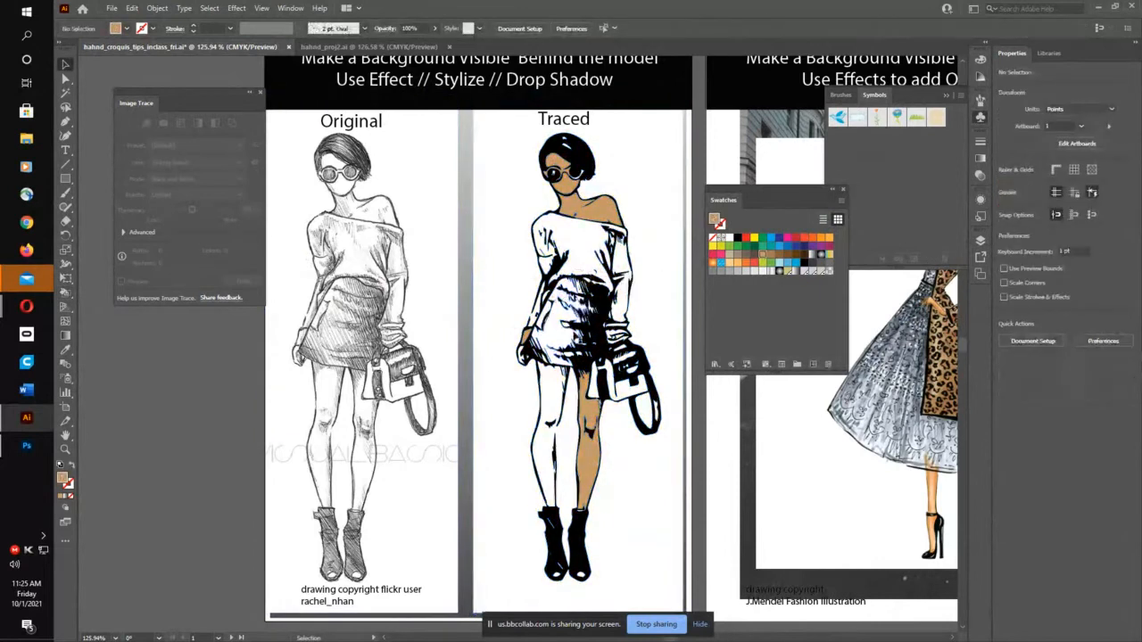
Step: Fill the Traced figure's sweater body and the sleeve above the handbag with red using the Live Paint Bucket
{"action": "key", "text": "k"}
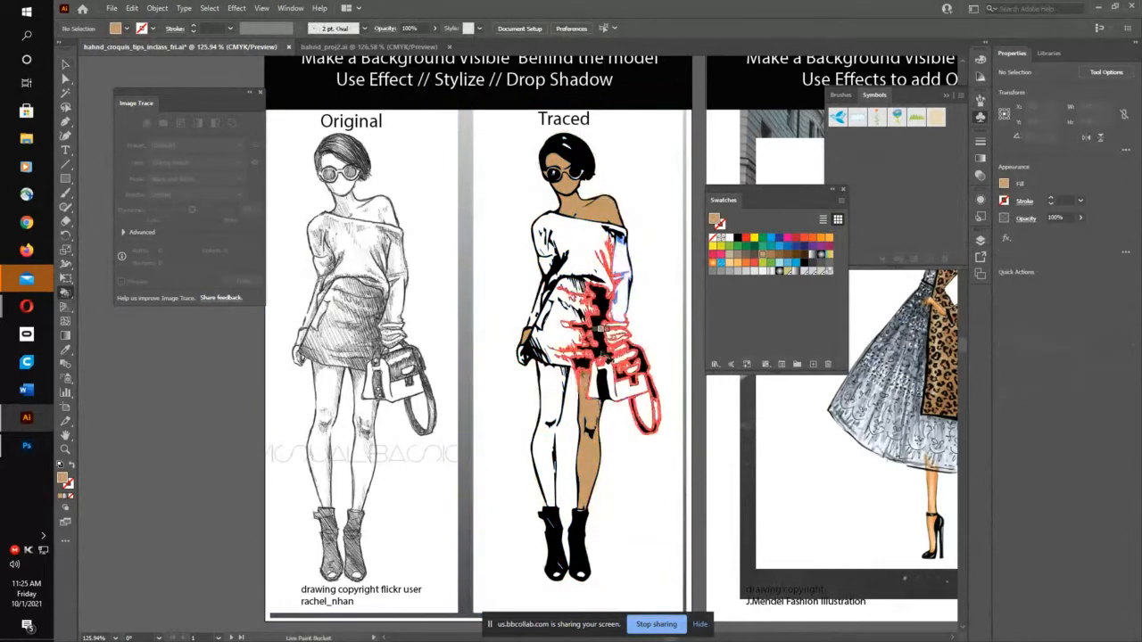
{"action": "left_click", "coordinate": [745, 238]}
{"action": "left_click", "coordinate": [602, 254]}
{"action": "left_click", "coordinate": [620, 256]}
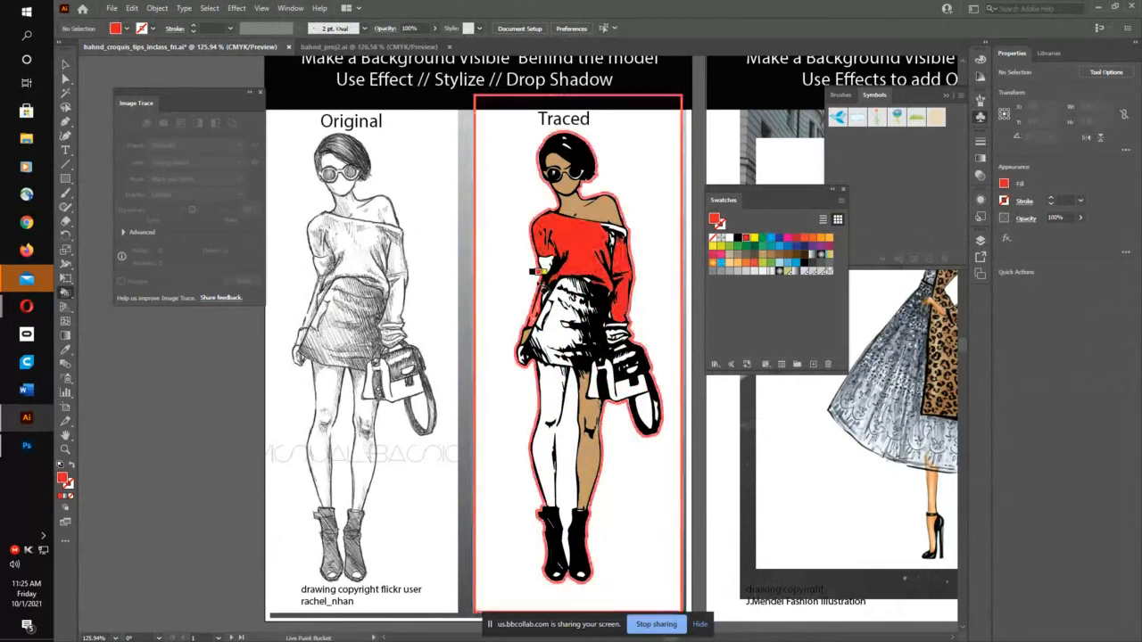
Step: Try filling the unpainted leg of the Traced figure with the tan skin color, and undo that fill
{"action": "left_click", "coordinate": [761, 259]}
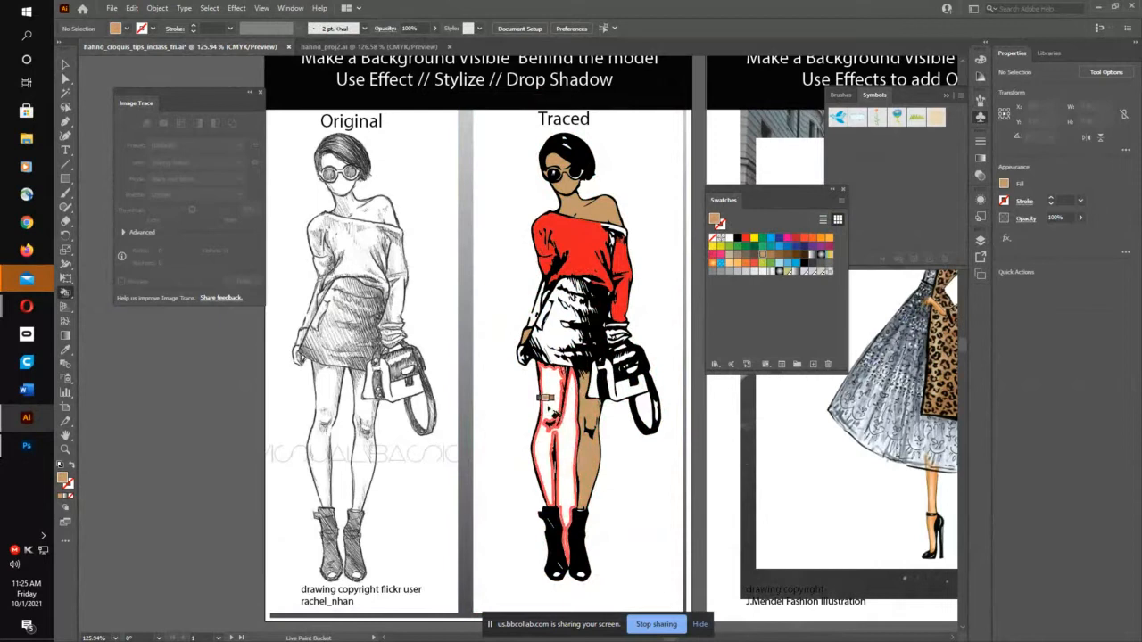
{"action": "left_click", "coordinate": [545, 397]}
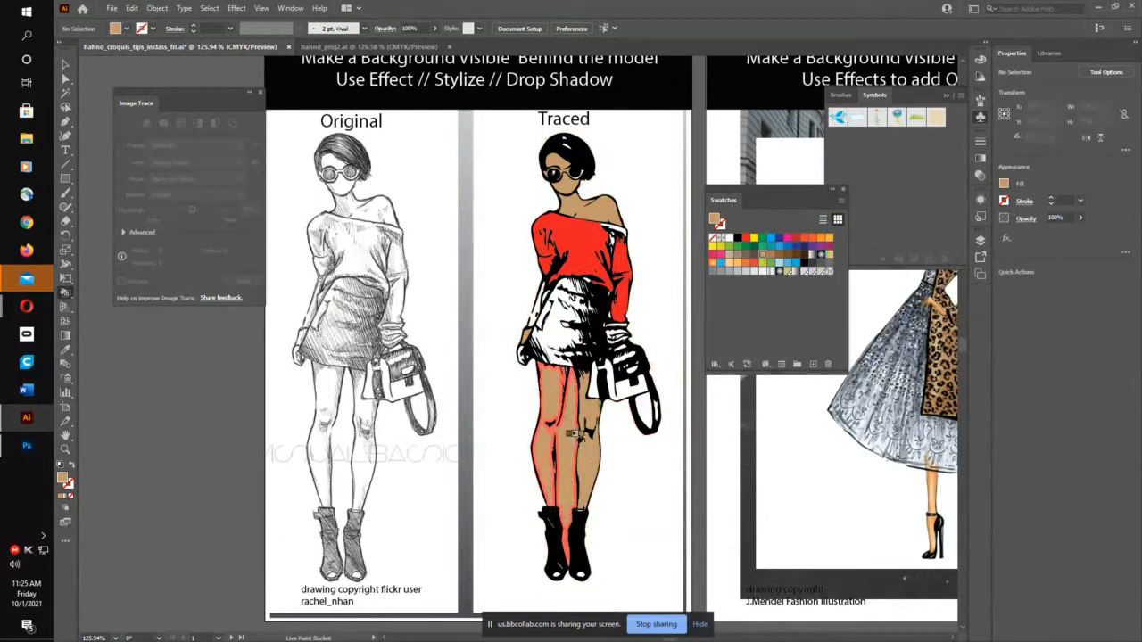
{"action": "key", "text": "ctrl+z"}
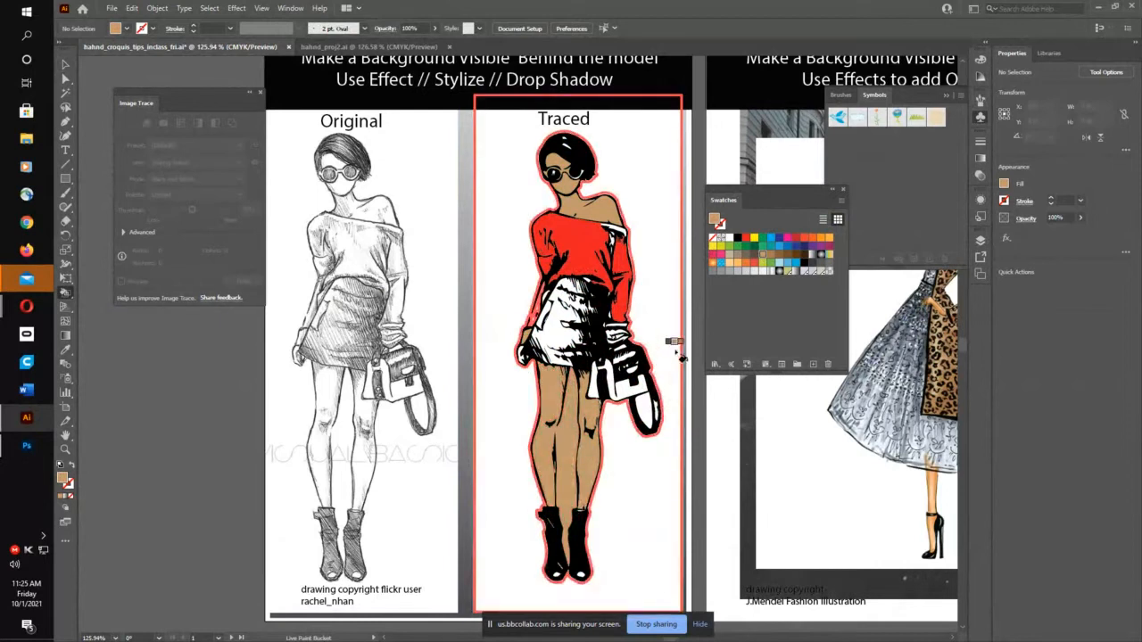
Step: Try to close the gap in the unpainted leg's inner outline at the knee with the Shaper tool
{"action": "key", "text": "z"}
{"action": "mouse_move", "coordinate": [502, 445]}
{"action": "left_mouse_down"}
{"action": "mouse_move", "coordinate": [625, 378]}
{"action": "mouse_move", "coordinate": [655, 384]}
{"action": "left_mouse_up"}
{"action": "key", "text": "space"}
{"action": "left_click_drag", "start_coordinate": [632, 505], "coordinate": [374, 395]}
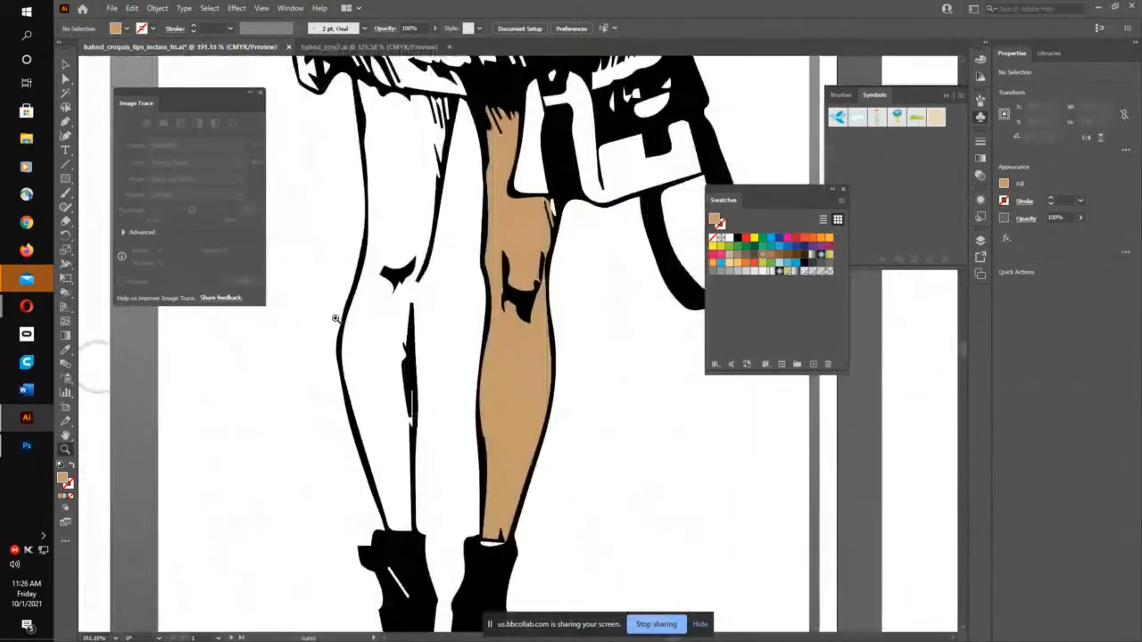
{"action": "left_click", "coordinate": [66, 207]}
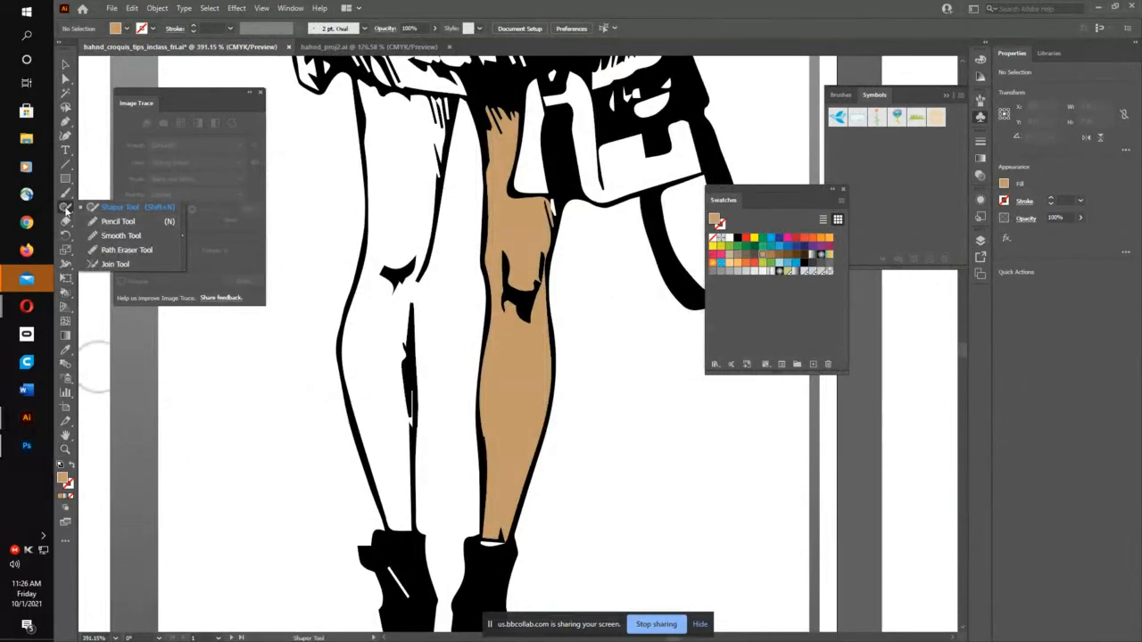
{"action": "left_click", "coordinate": [66, 208]}
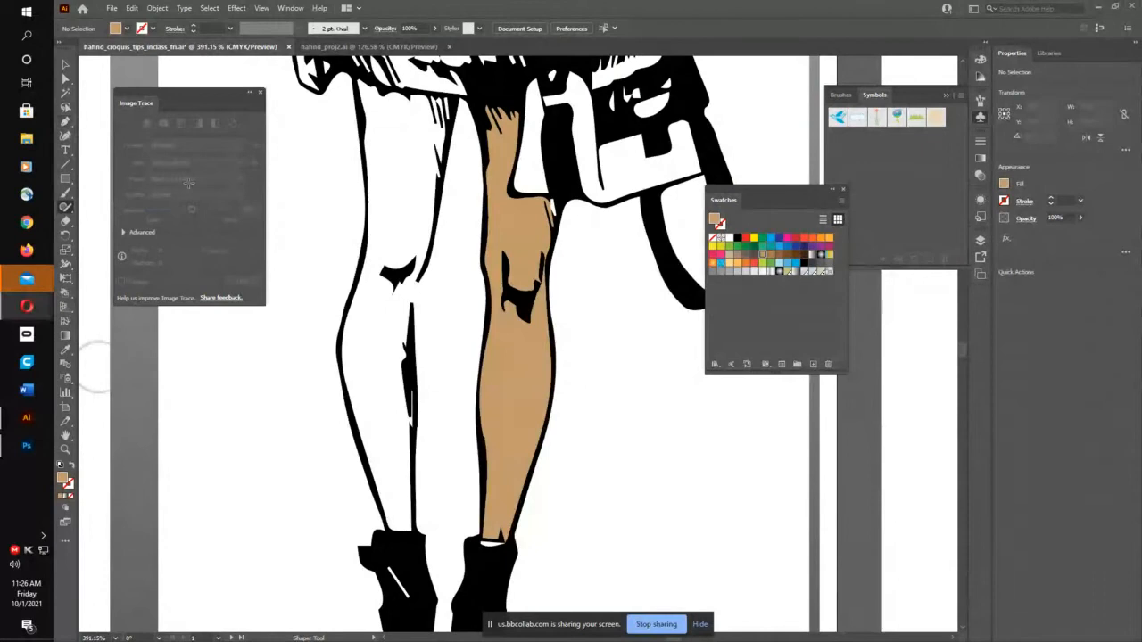
{"action": "left_click", "coordinate": [416, 286]}
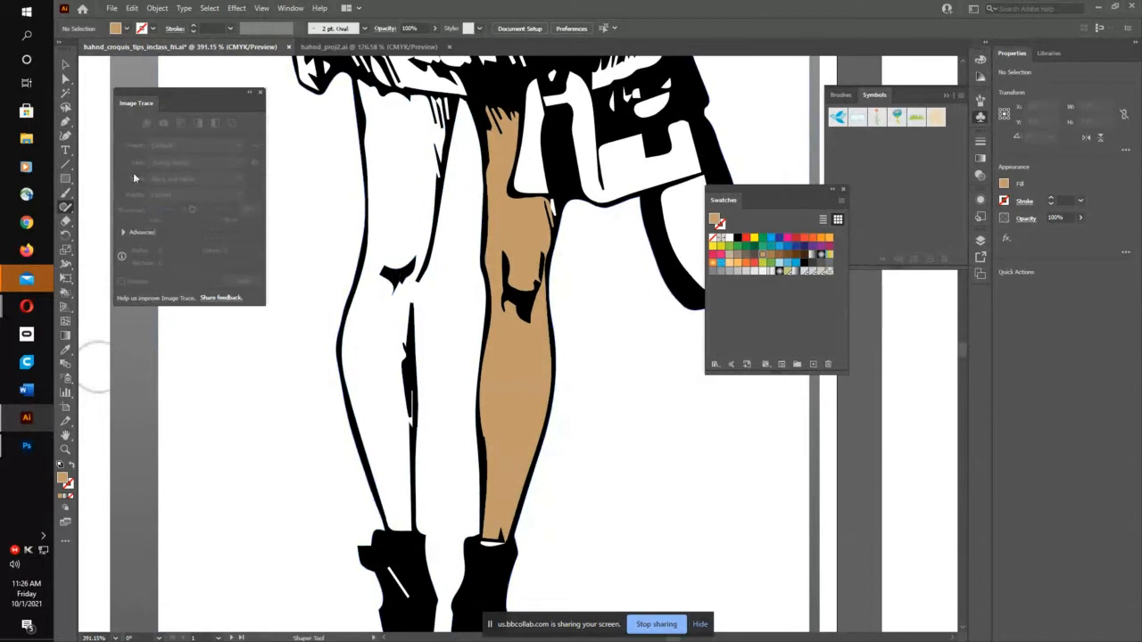
Step: Move the loose end point of the unpainted leg's inner outline at the knee down onto the line below to close the gap
{"action": "left_click", "coordinate": [64, 80]}
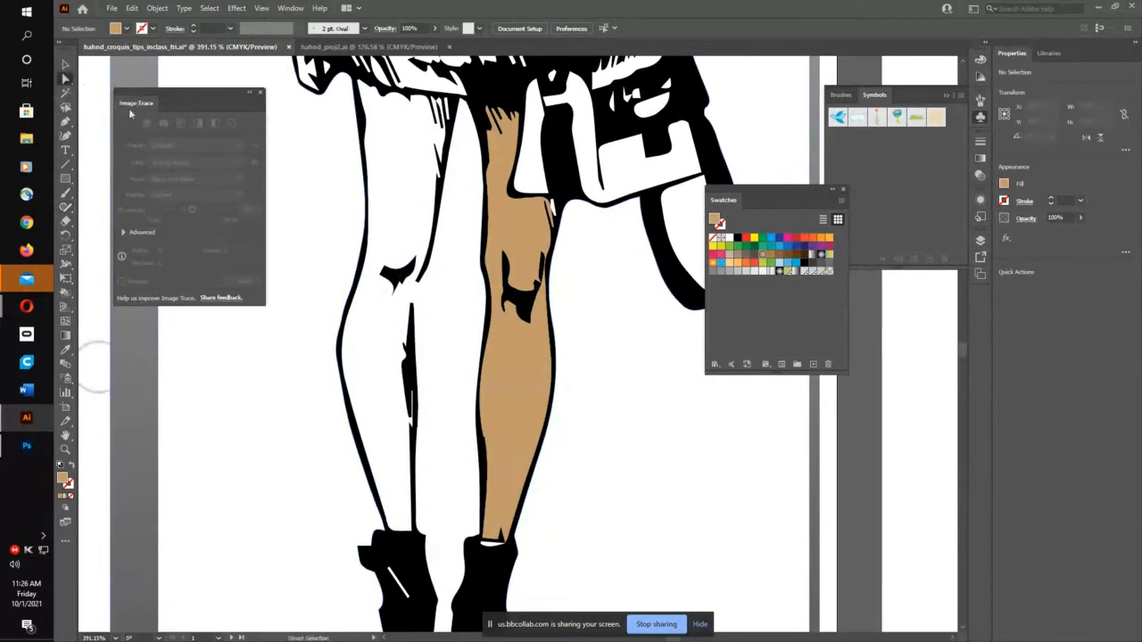
{"action": "left_click", "coordinate": [419, 283]}
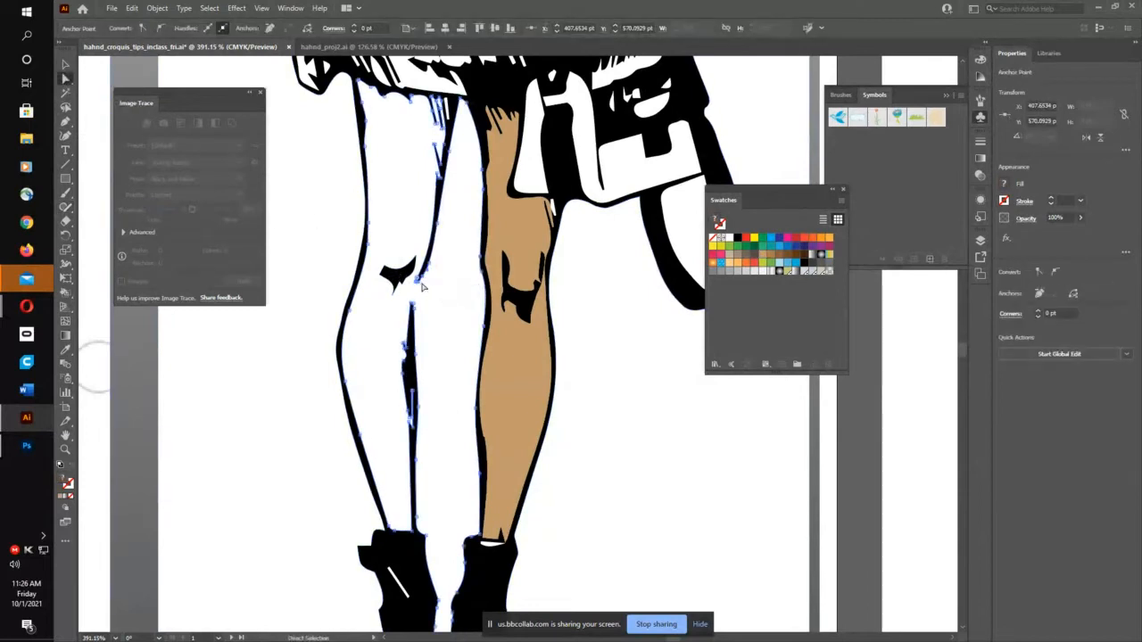
{"action": "left_click_drag", "start_coordinate": [419, 284], "coordinate": [412, 302]}
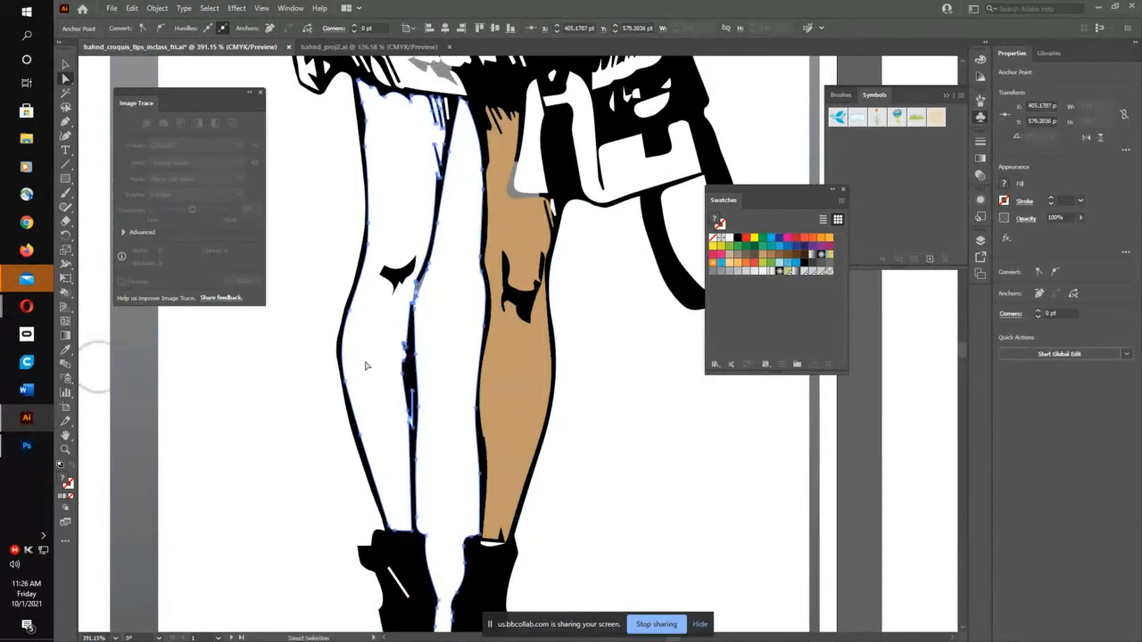
Step: Fill the now enclosed leg with the tan skin color using the Live Paint Bucket, and deselect the artwork
{"action": "left_click", "coordinate": [65, 292]}
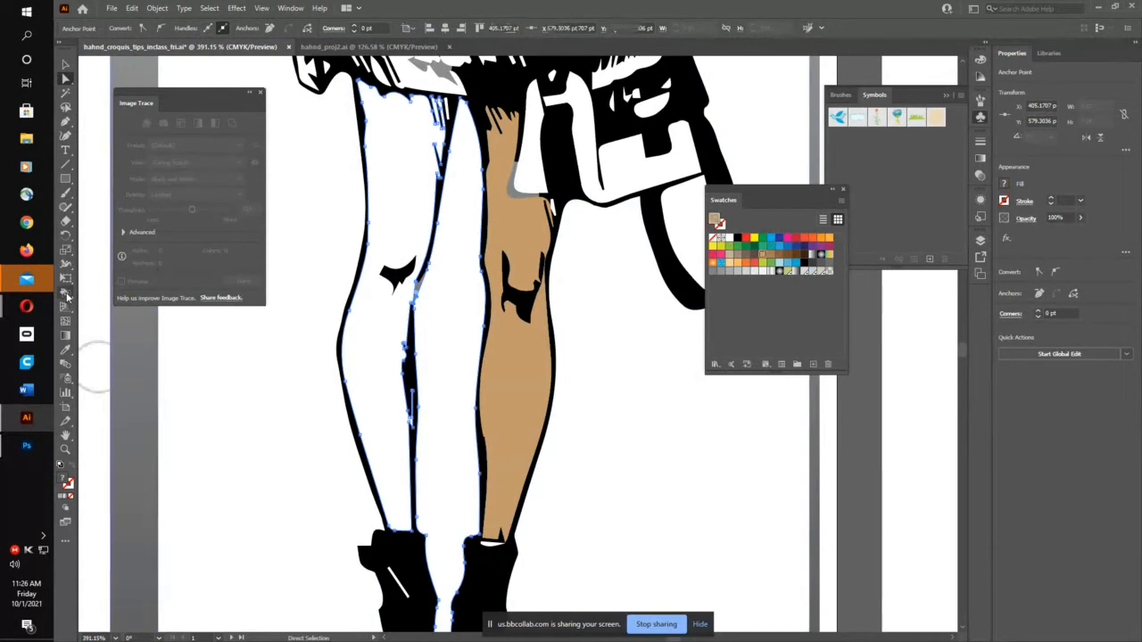
{"action": "left_click", "coordinate": [361, 299]}
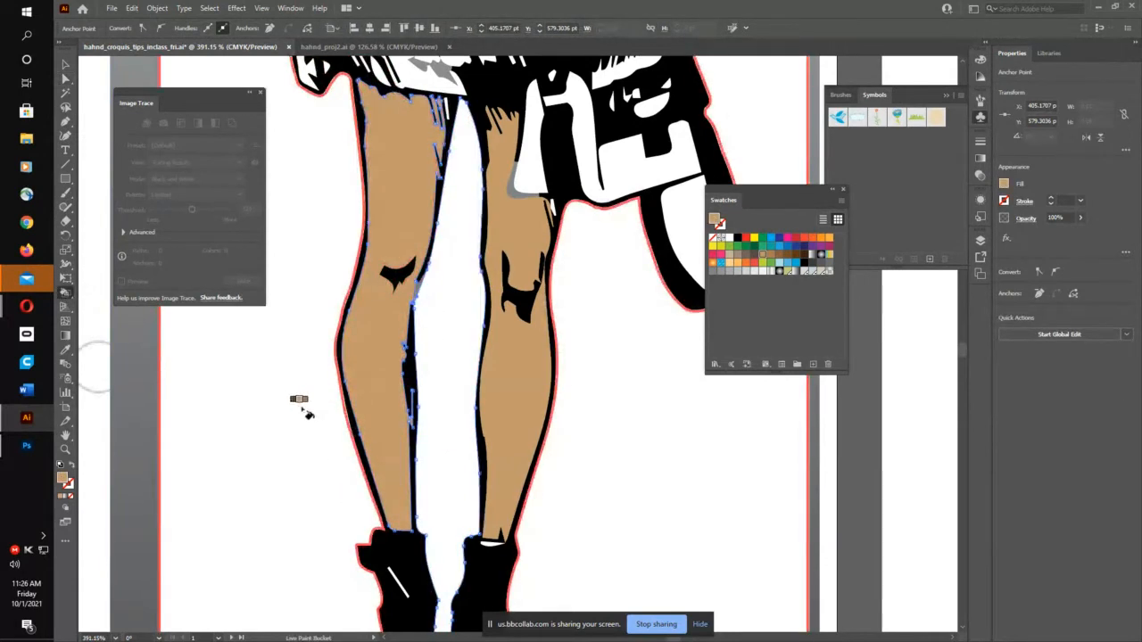
{"action": "key", "text": "ctrl+minus"}
{"action": "key", "text": "ctrl+minus"}
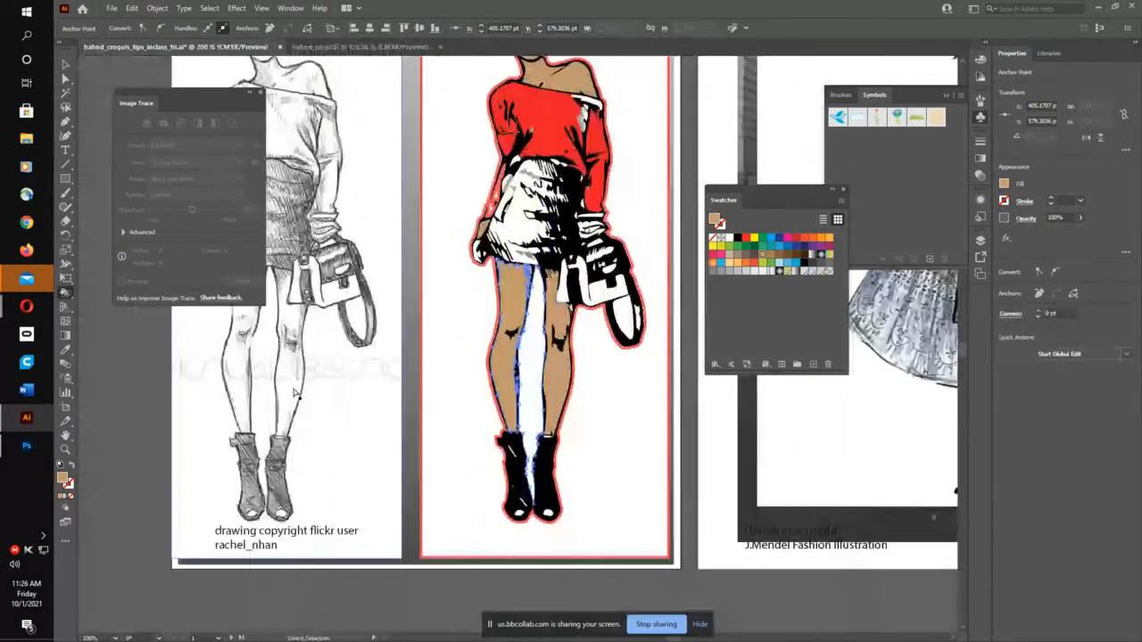
{"action": "key", "text": "ctrl+minus"}
{"action": "mouse_move", "coordinate": [486, 349]}
{"action": "left_mouse_down"}
{"action": "mouse_move", "coordinate": [428, 352]}
{"action": "mouse_move", "coordinate": [394, 371]}
{"action": "mouse_move", "coordinate": [404, 371]}
{"action": "left_mouse_up"}
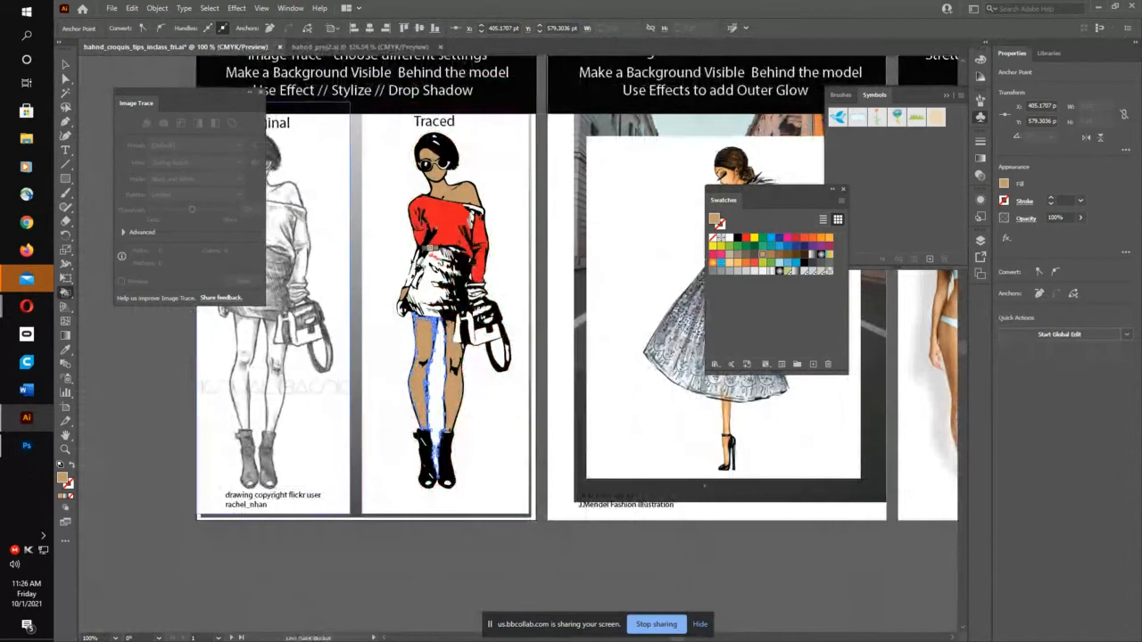
{"action": "left_click", "coordinate": [65, 64]}
{"action": "left_click", "coordinate": [372, 431]}
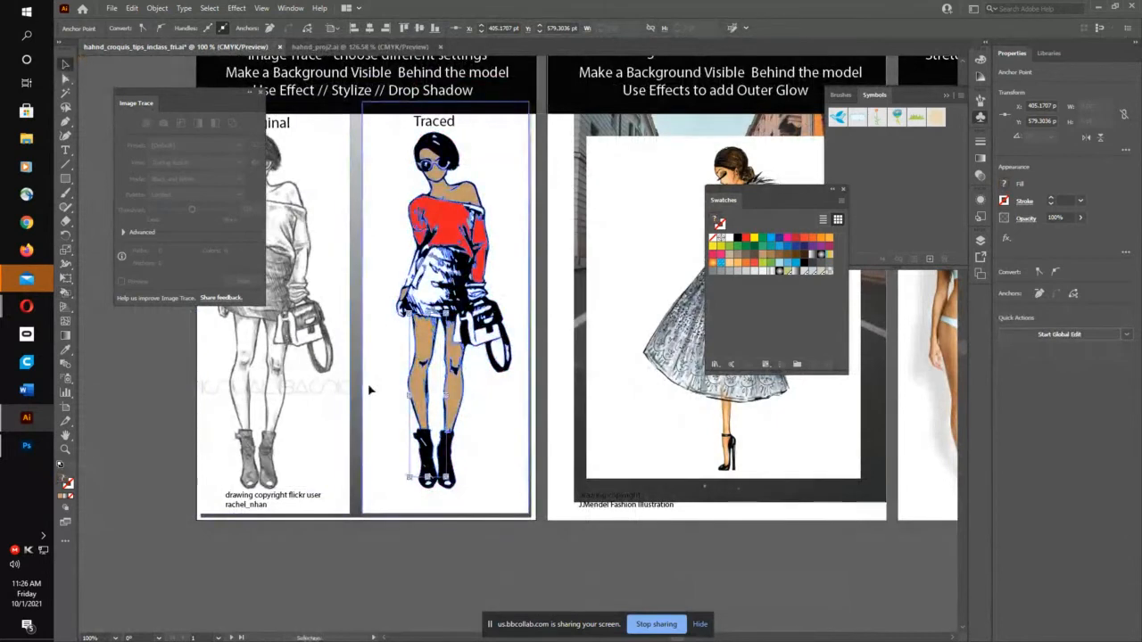
{"action": "left_click", "coordinate": [455, 561]}
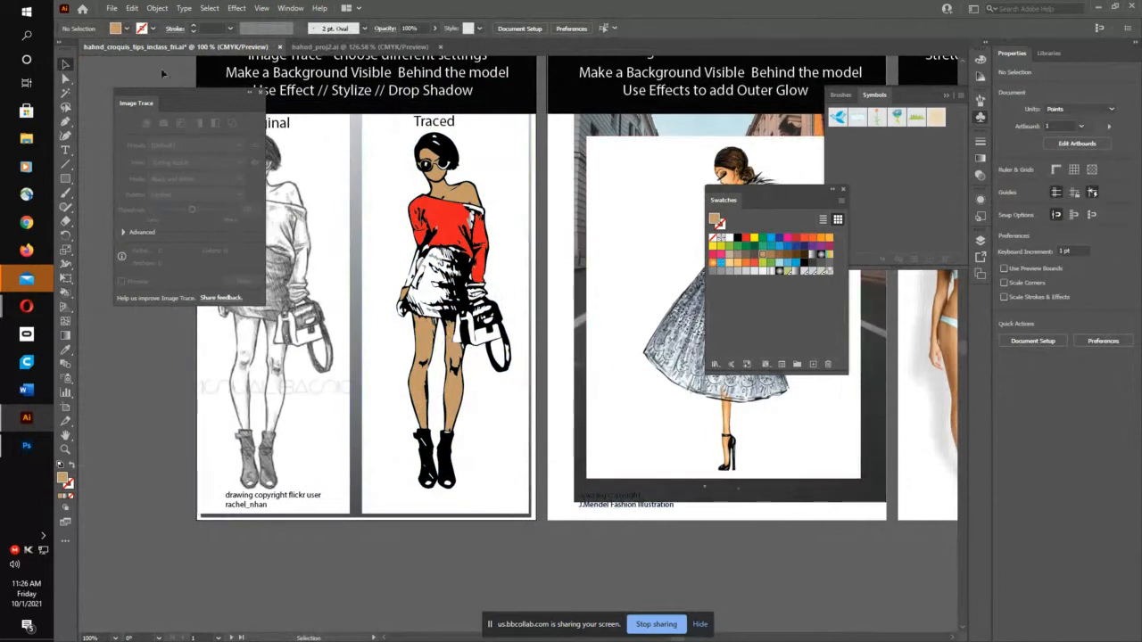
Step: Fill one leg of the Traced figure with the white-to-black linear gradient swatch using the Live Paint Bucket
{"action": "left_click", "coordinate": [65, 293]}
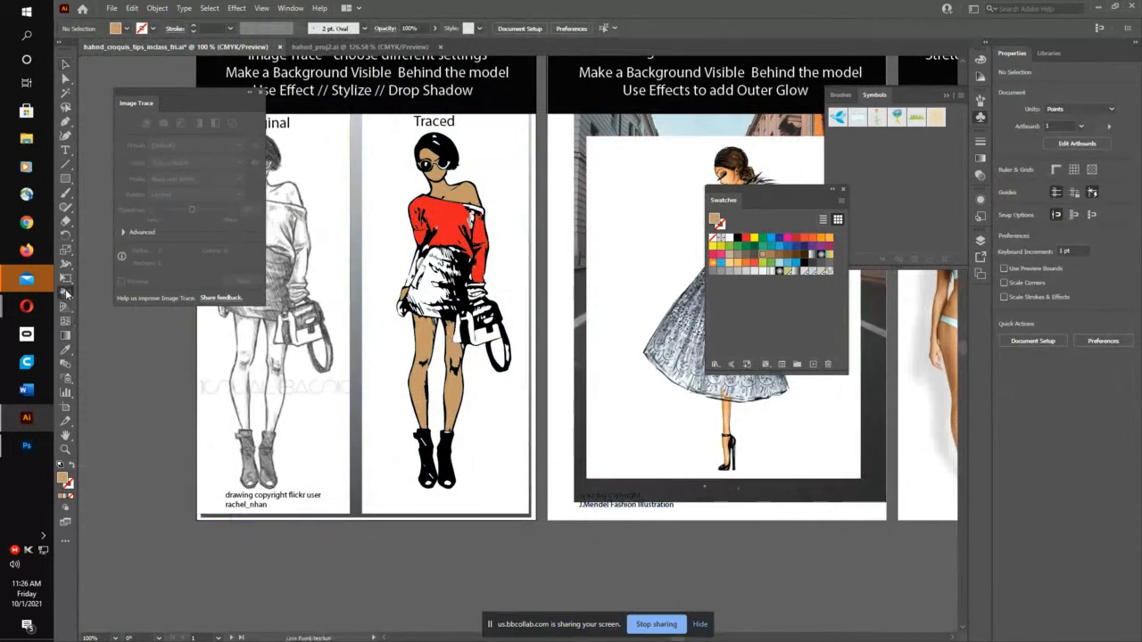
{"action": "left_click", "coordinate": [124, 28]}
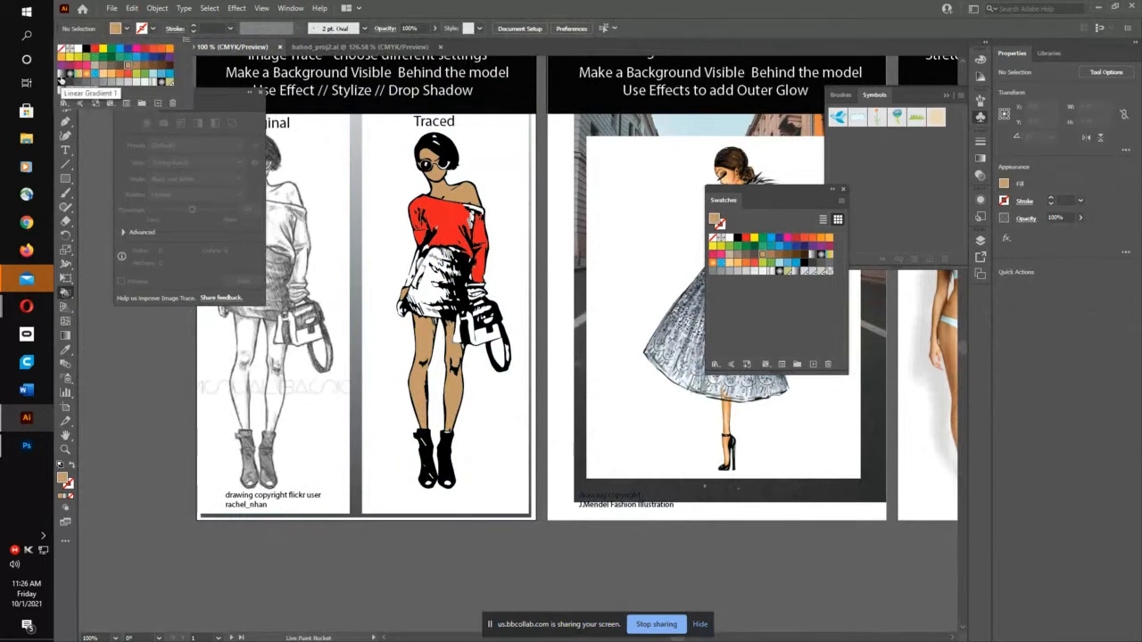
{"action": "left_click", "coordinate": [61, 78]}
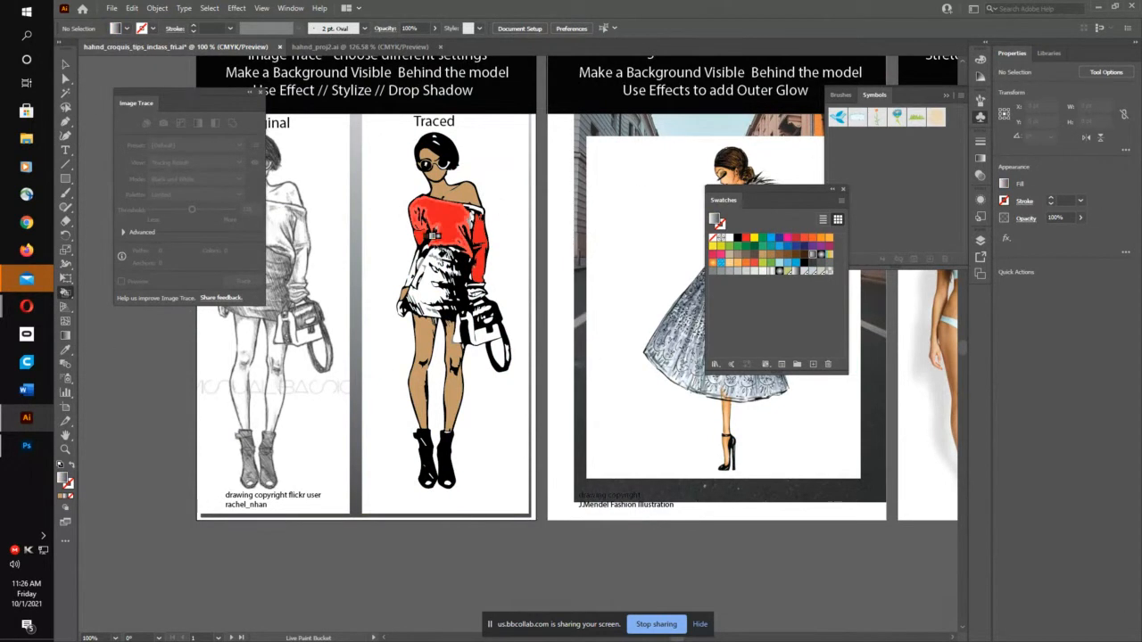
{"action": "left_click", "coordinate": [419, 341]}
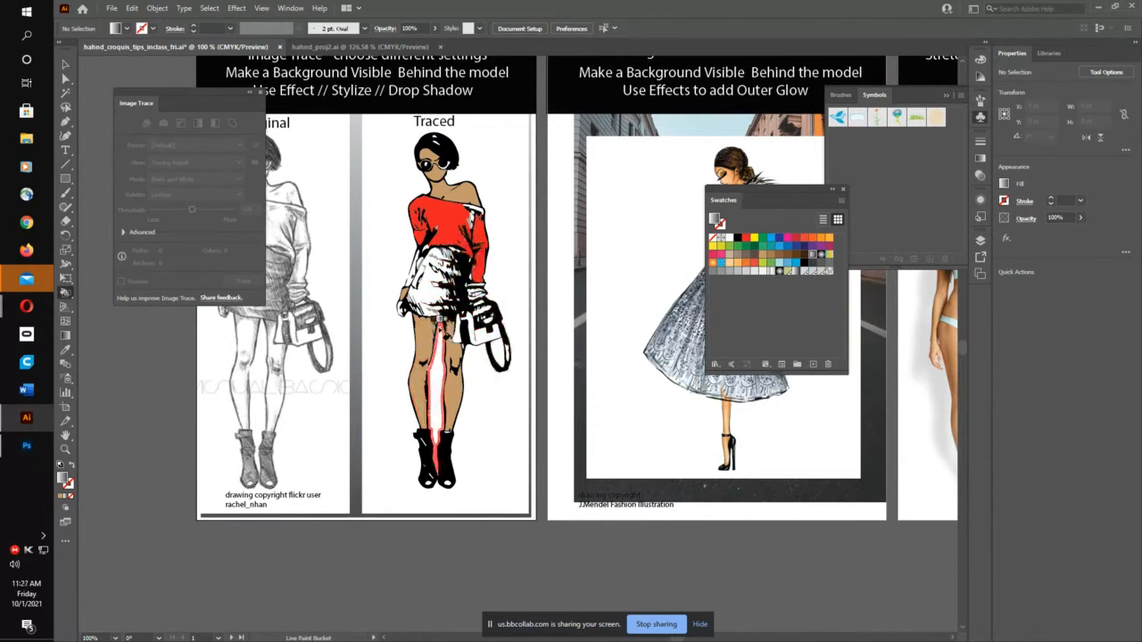
{"action": "left_click", "coordinate": [424, 346]}
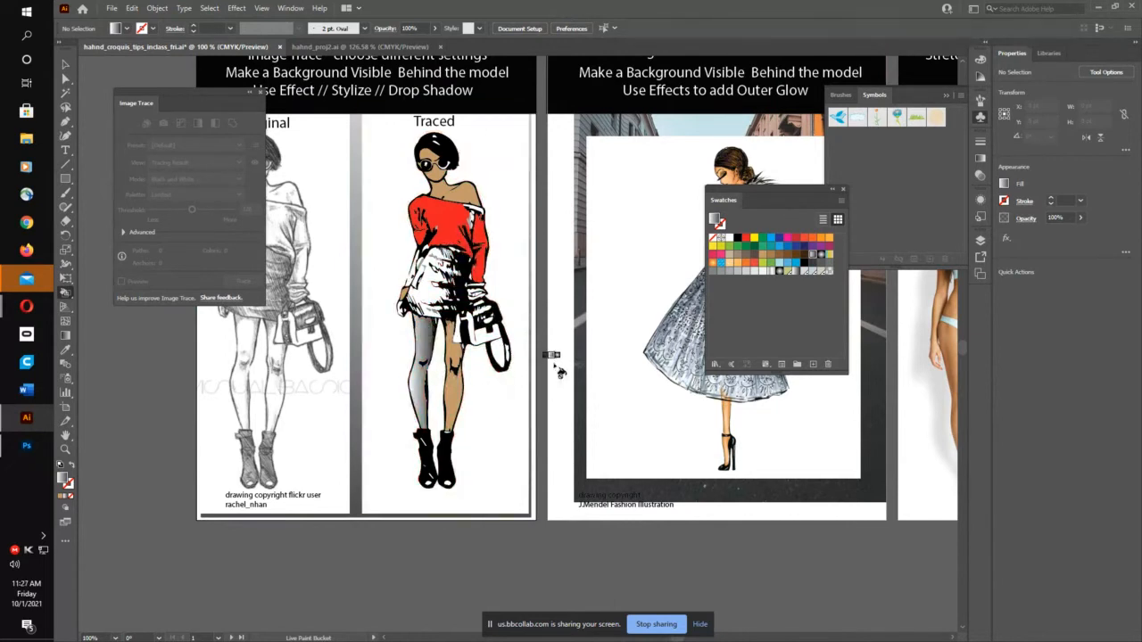
Step: Try the radial gradient type and an extra color stop at about 66%, returning to a two-stop linear gradient
{"action": "key", "text": "z"}
{"action": "left_click_drag", "start_coordinate": [443, 391], "coordinate": [575, 323]}
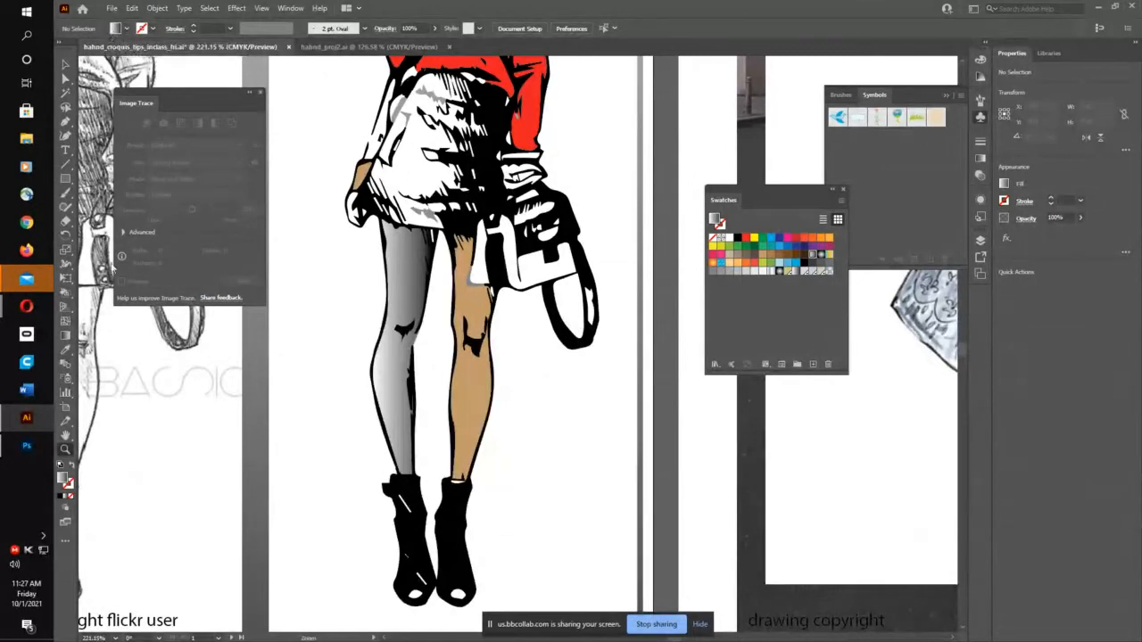
{"action": "key", "text": "k"}
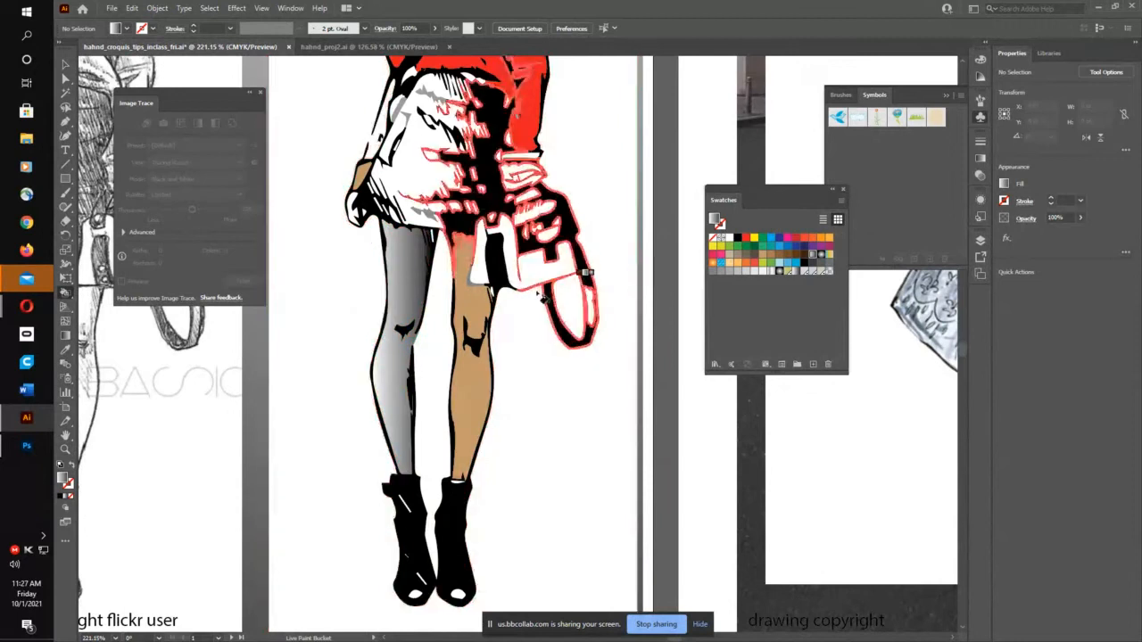
{"action": "left_click", "coordinate": [979, 160]}
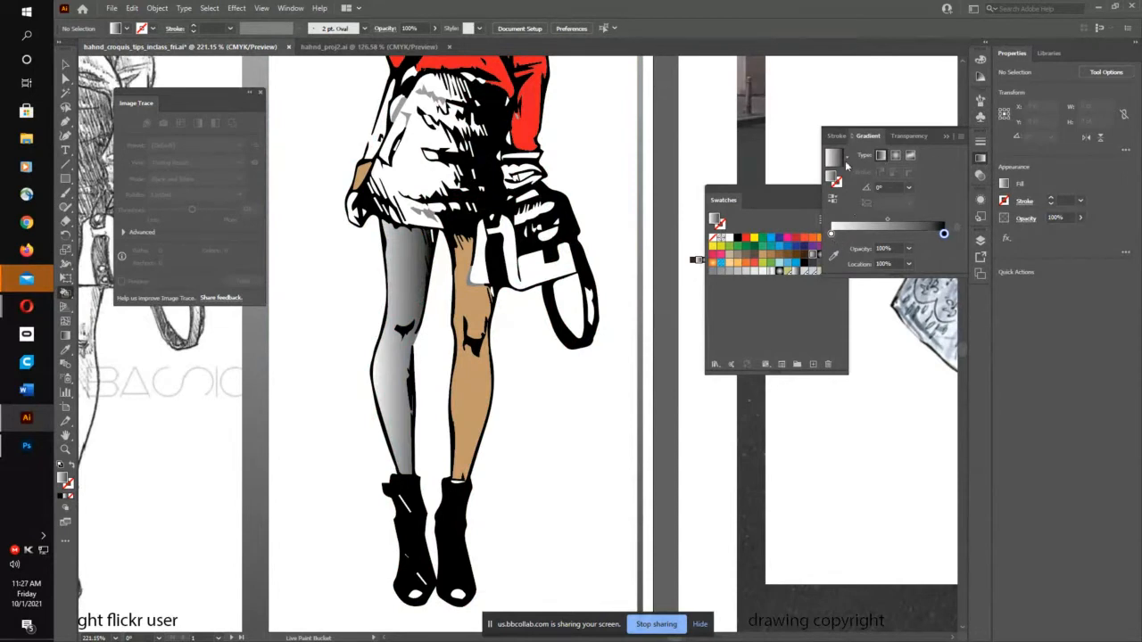
{"action": "left_click", "coordinate": [895, 156]}
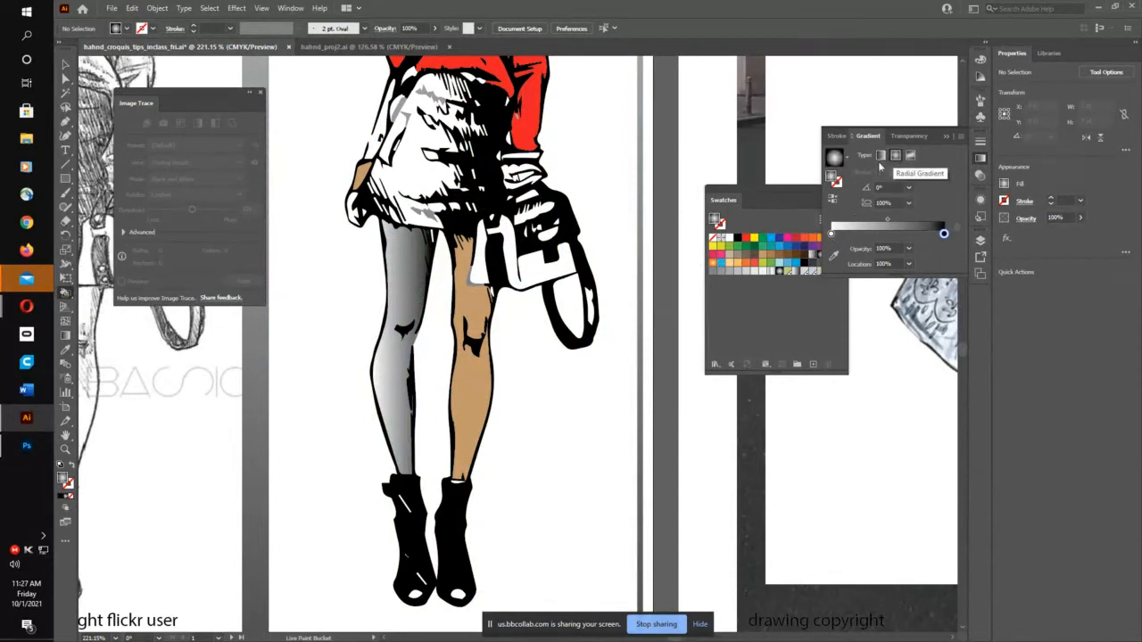
{"action": "left_click", "coordinate": [881, 157]}
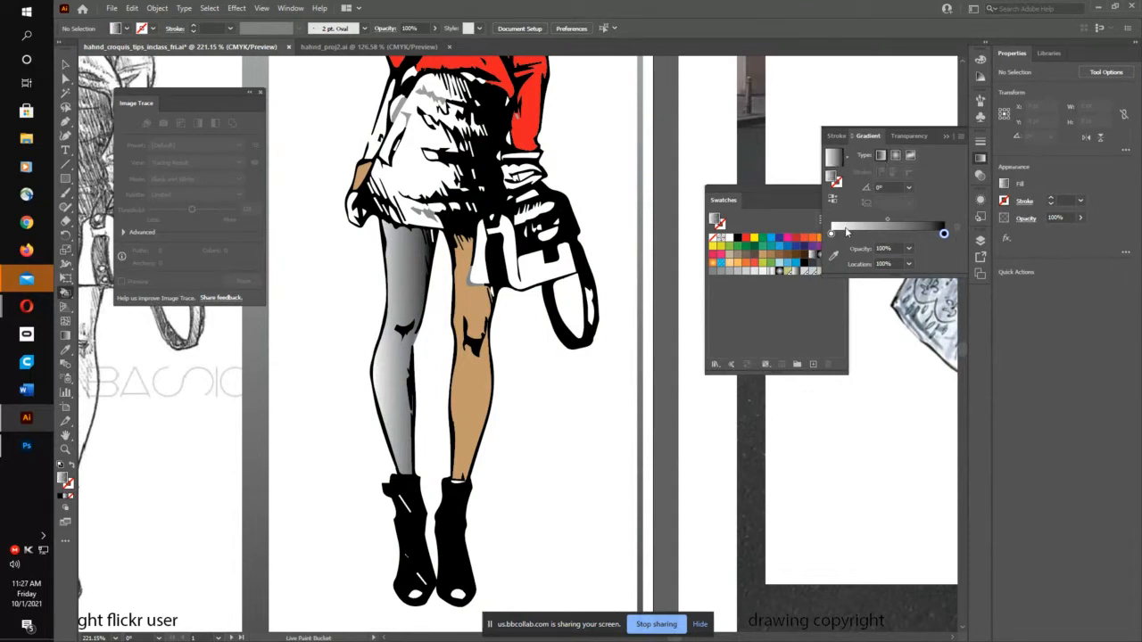
{"action": "left_click", "coordinate": [907, 235]}
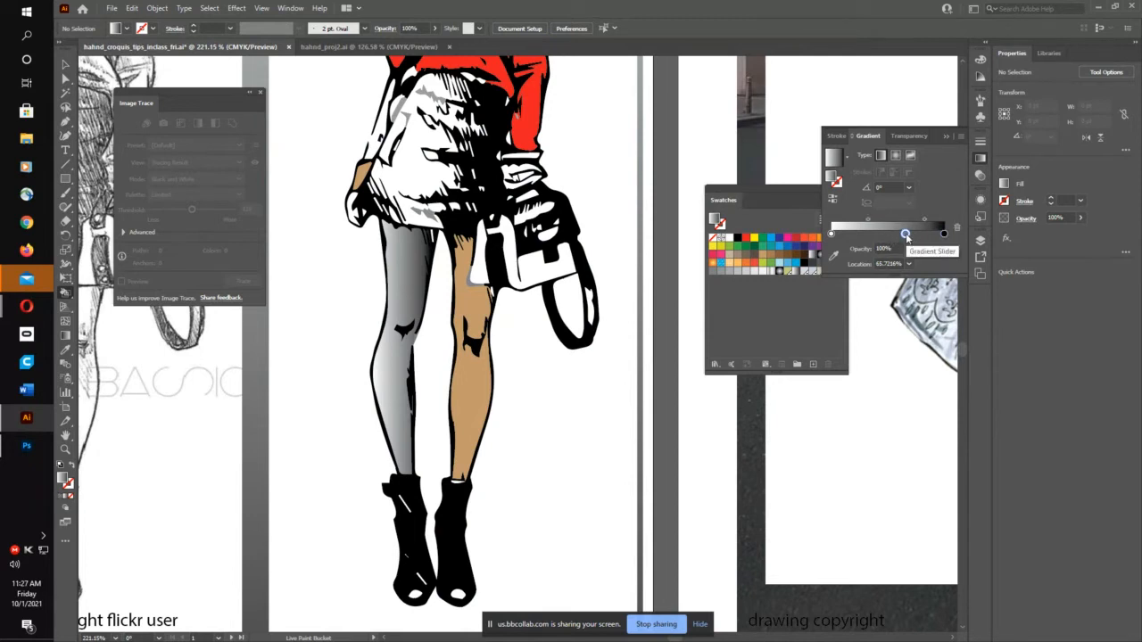
{"action": "left_click_drag", "start_coordinate": [906, 234], "coordinate": [915, 261]}
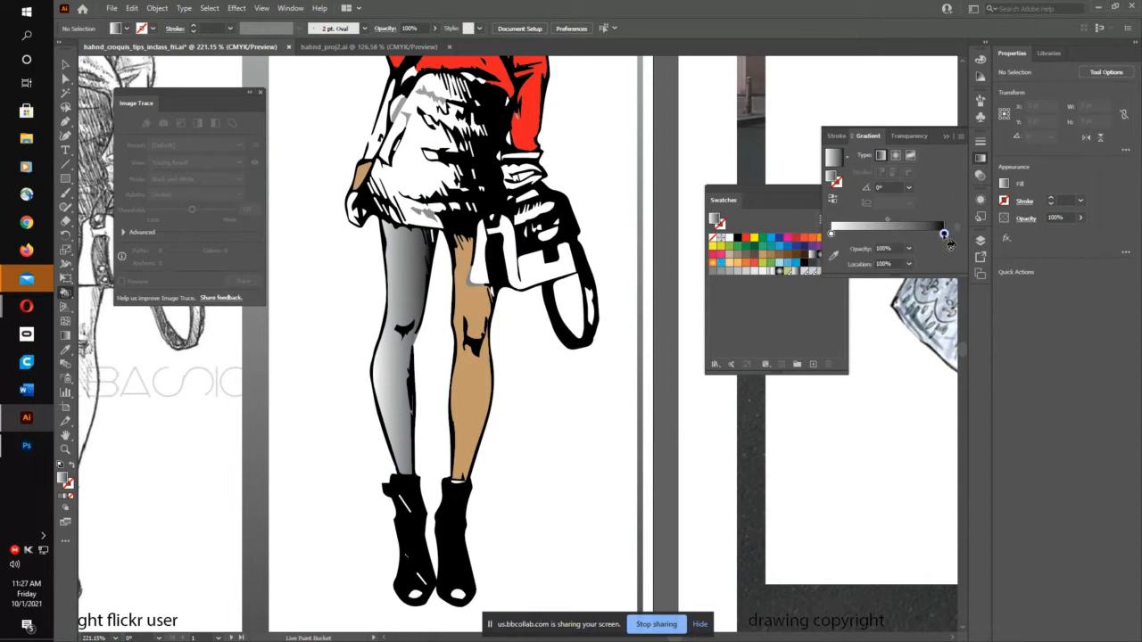
Step: Recolor the gradient's black end stop with the brown swatch C=35 M=60 Y=80 K=25 and shift the midpoint to about 51.5%
{"action": "double_click", "coordinate": [944, 234]}
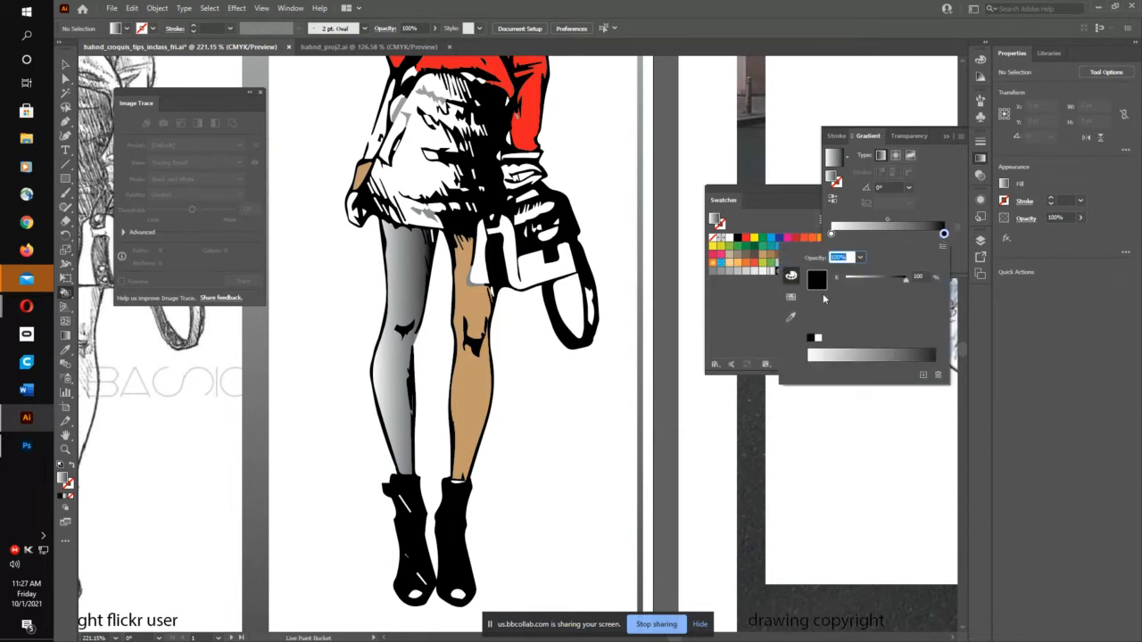
{"action": "left_click", "coordinate": [791, 297]}
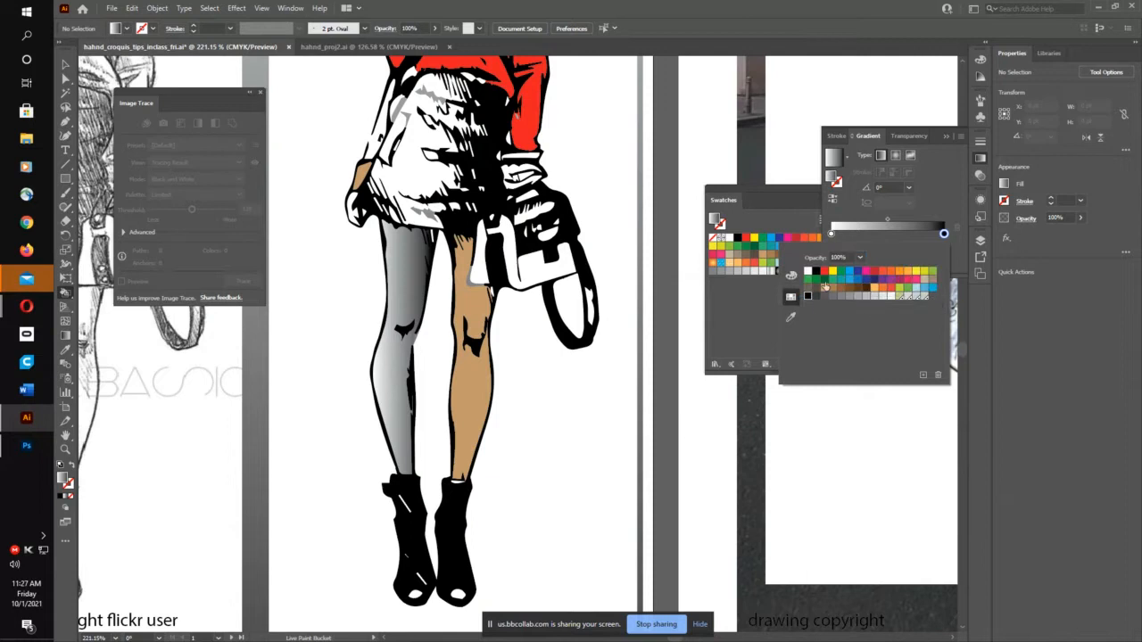
{"action": "left_click", "coordinate": [793, 277]}
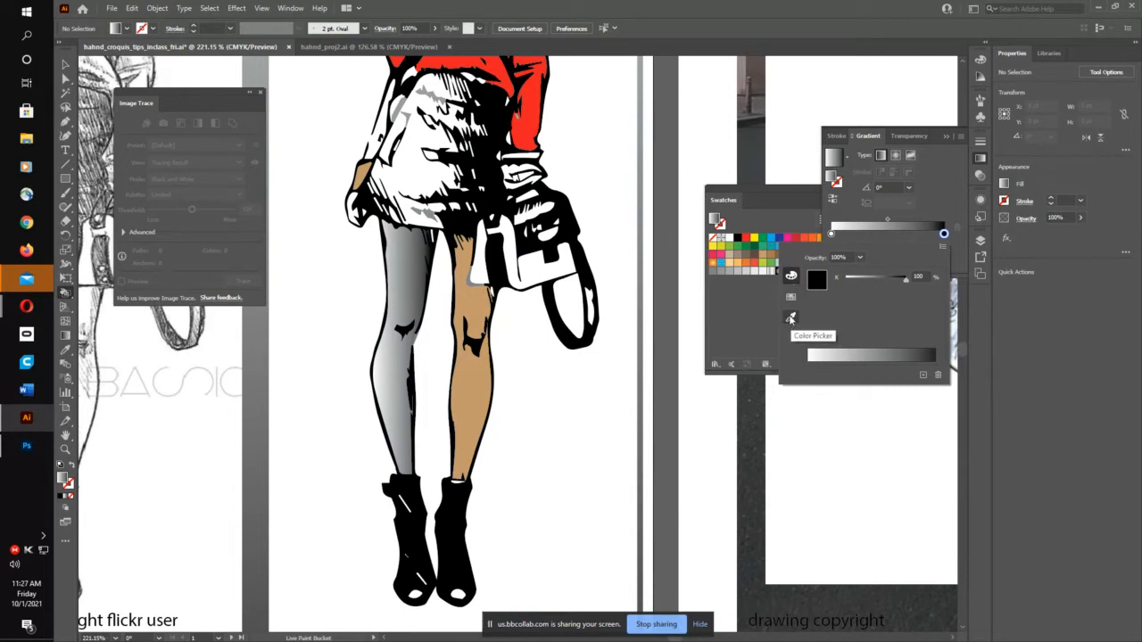
{"action": "left_click", "coordinate": [790, 297]}
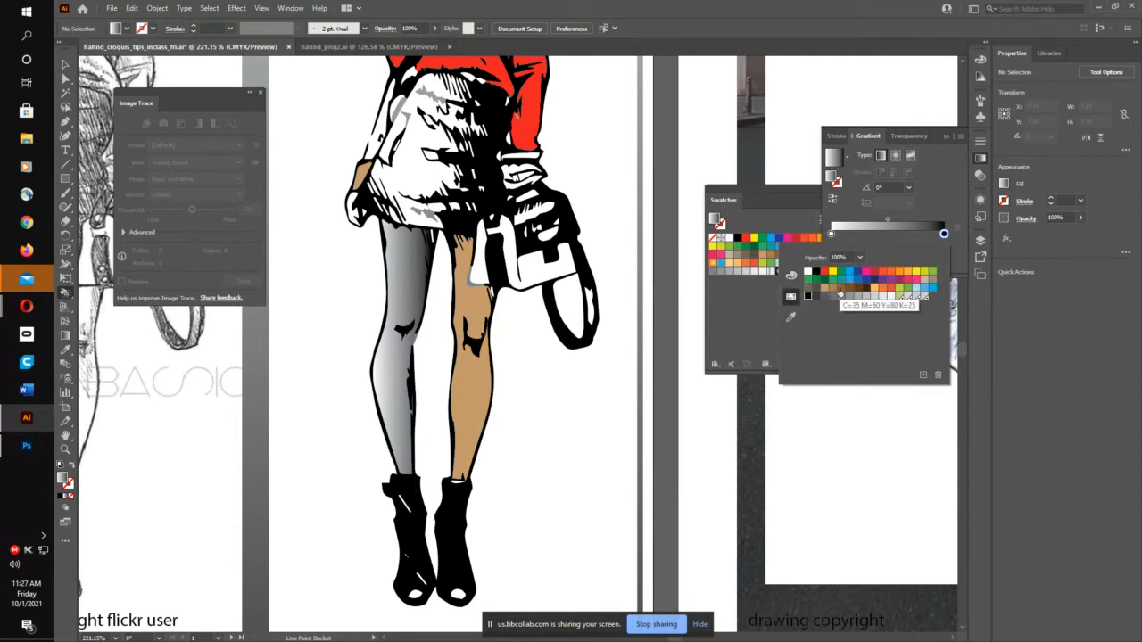
{"action": "left_click", "coordinate": [840, 289]}
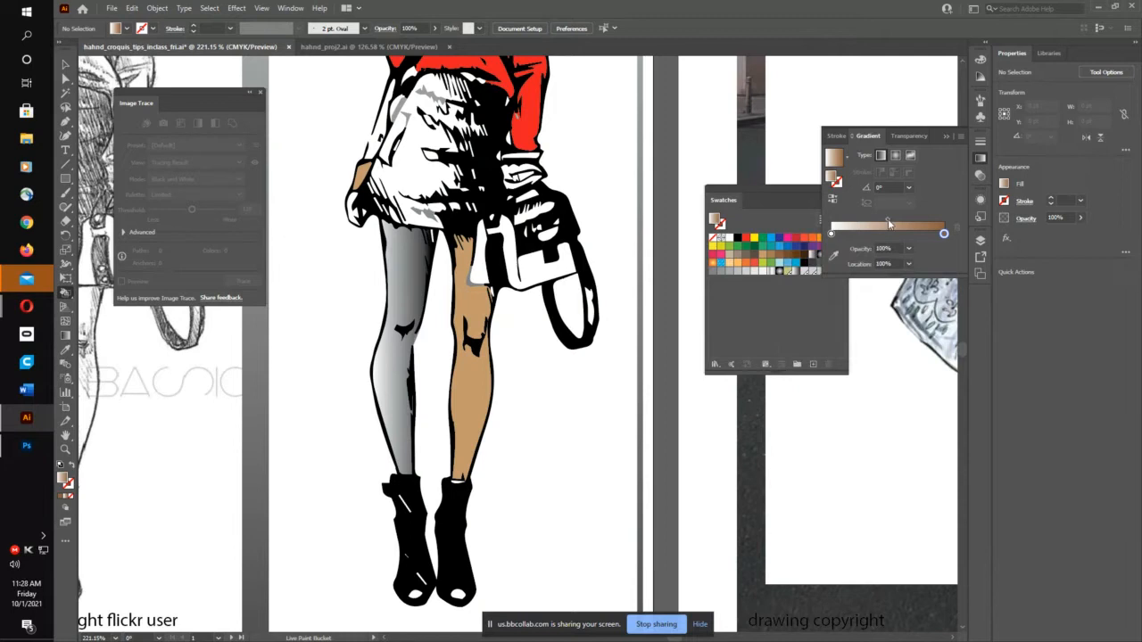
{"action": "mouse_move", "coordinate": [887, 219]}
{"action": "left_mouse_down"}
{"action": "mouse_move", "coordinate": [854, 224]}
{"action": "mouse_move", "coordinate": [918, 228]}
{"action": "mouse_move", "coordinate": [861, 223]}
{"action": "mouse_move", "coordinate": [891, 228]}
{"action": "left_mouse_up"}
Step: Set the gradient's white start stop to a tan swatch and its end stop to a darker brown
{"action": "double_click", "coordinate": [831, 233]}
{"action": "left_click", "coordinate": [824, 289]}
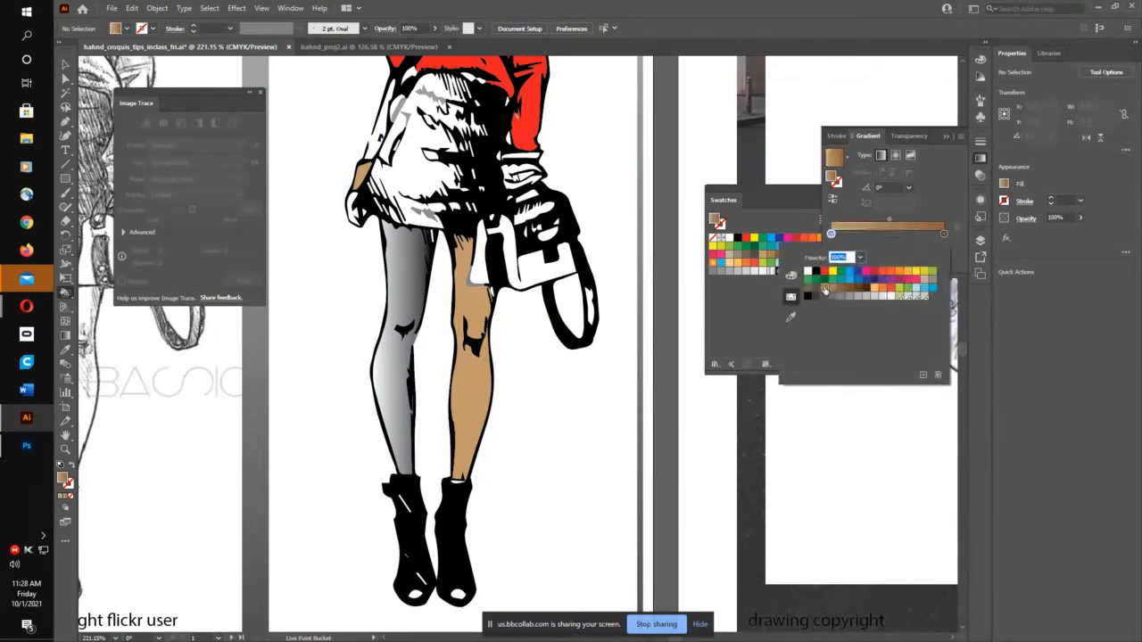
{"action": "double_click", "coordinate": [944, 234]}
{"action": "left_click", "coordinate": [858, 289]}
{"action": "left_click", "coordinate": [890, 223]}
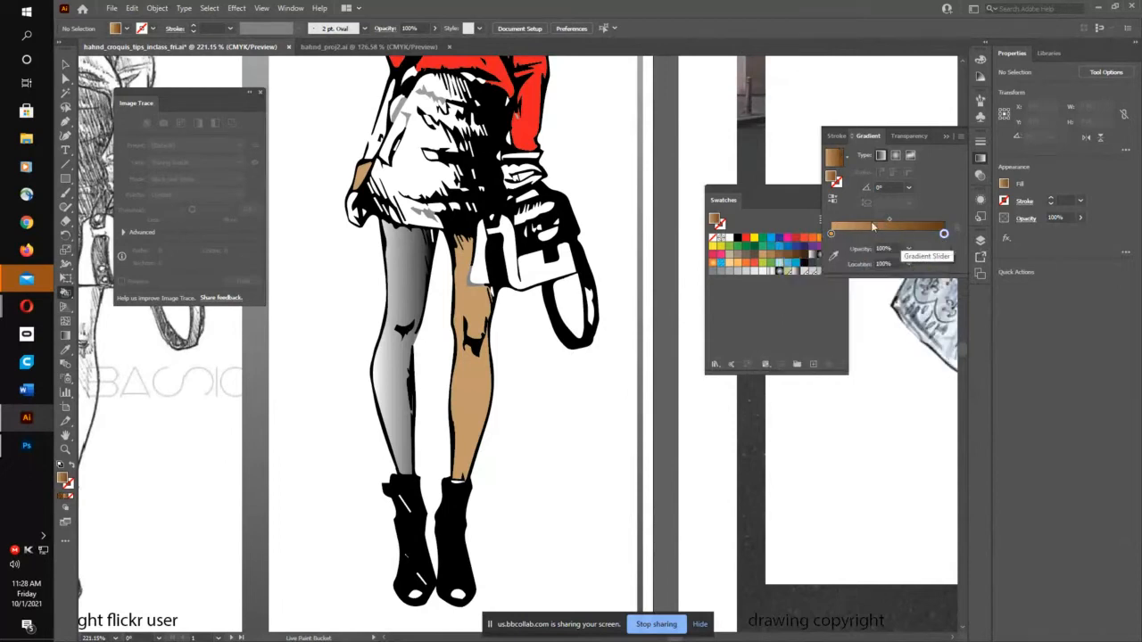
{"action": "left_click", "coordinate": [888, 222]}
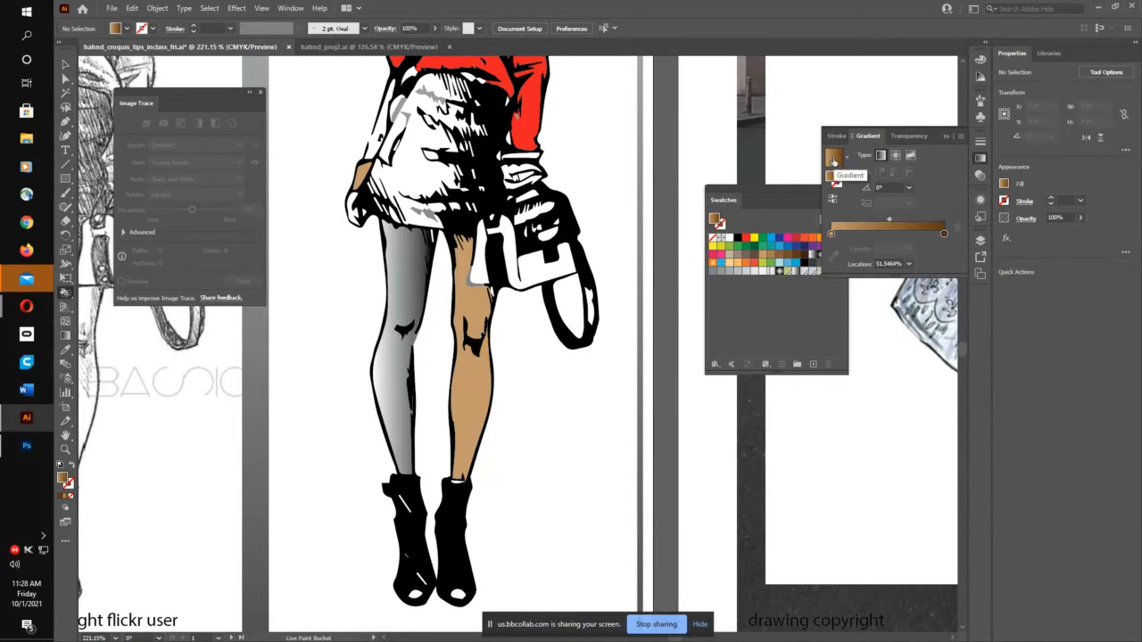
Step: Save the brown gradient as a swatch and fill both of the Traced figure's legs with it
{"action": "left_click_drag", "start_coordinate": [833, 160], "coordinate": [751, 298]}
{"action": "left_click_drag", "start_coordinate": [723, 201], "coordinate": [659, 156]}
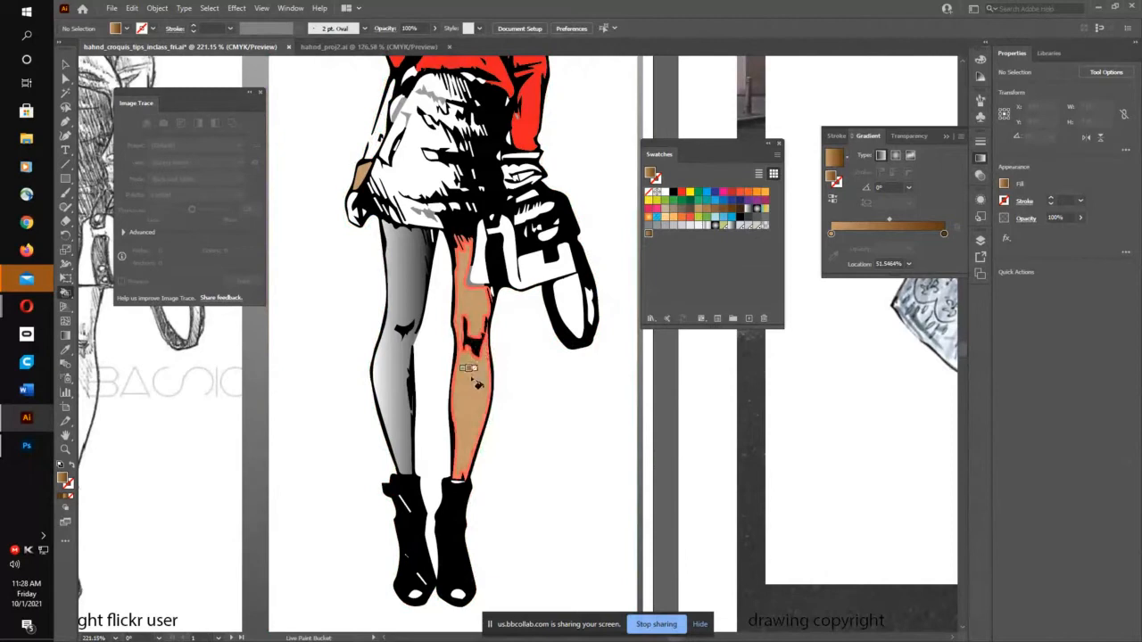
{"action": "left_click", "coordinate": [467, 337]}
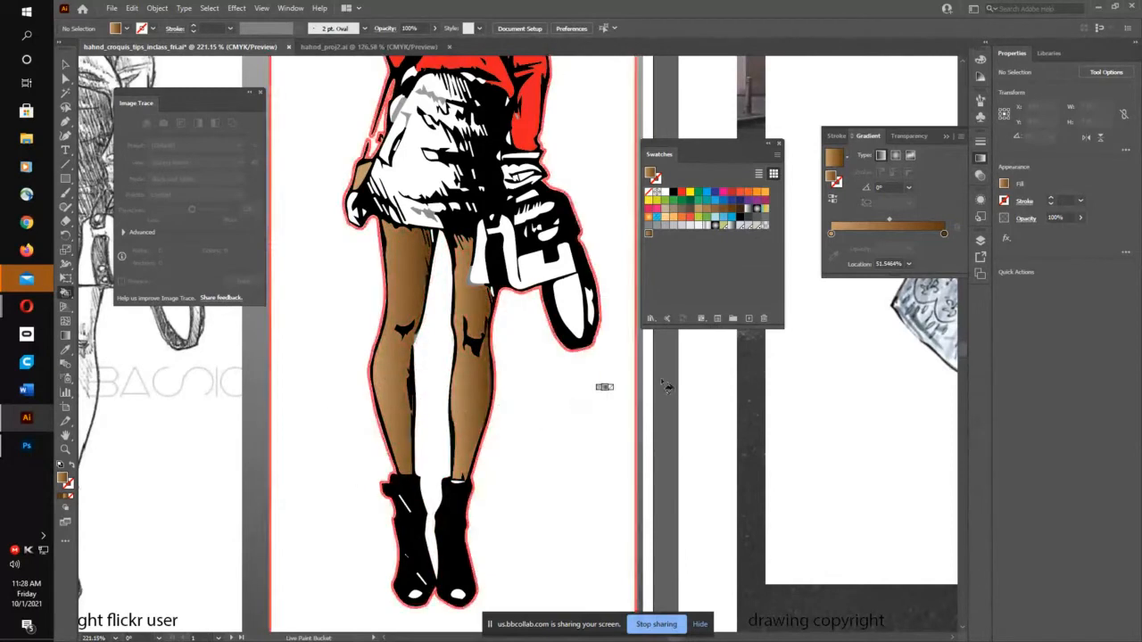
Step: Shift the gradient's midpoint to about 41.75% and fill the Traced figure's face and shoulder skin with it
{"action": "left_click_drag", "start_coordinate": [888, 223], "coordinate": [880, 222]}
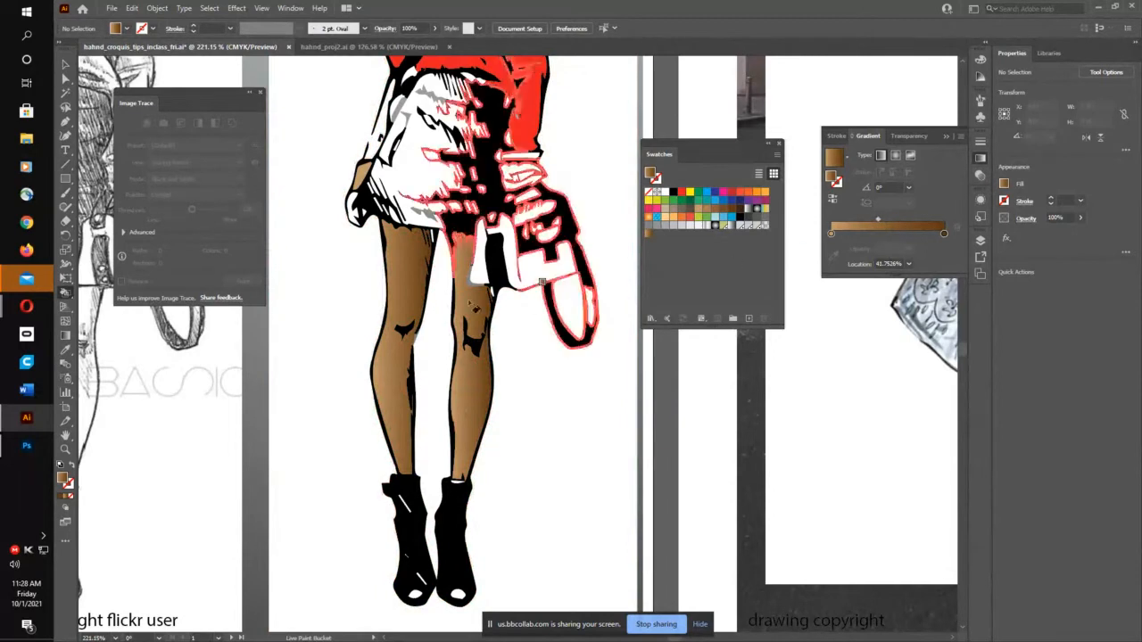
{"action": "key", "text": "space"}
{"action": "left_click_drag", "start_coordinate": [430, 257], "coordinate": [411, 510]}
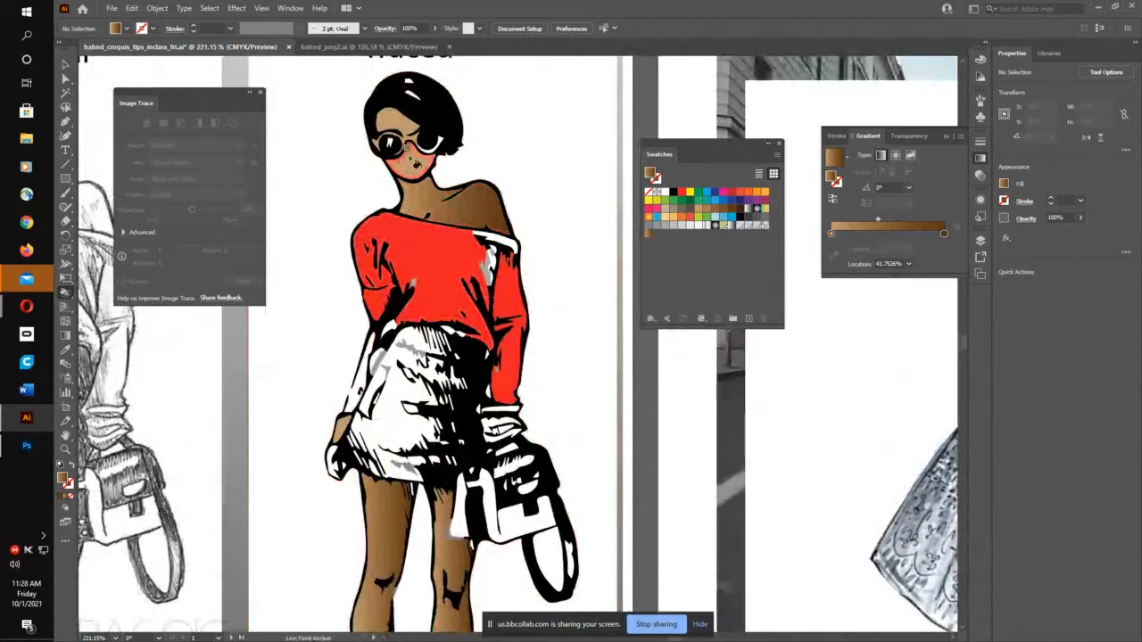
{"action": "left_click", "coordinate": [407, 147]}
{"action": "left_click", "coordinate": [408, 131]}
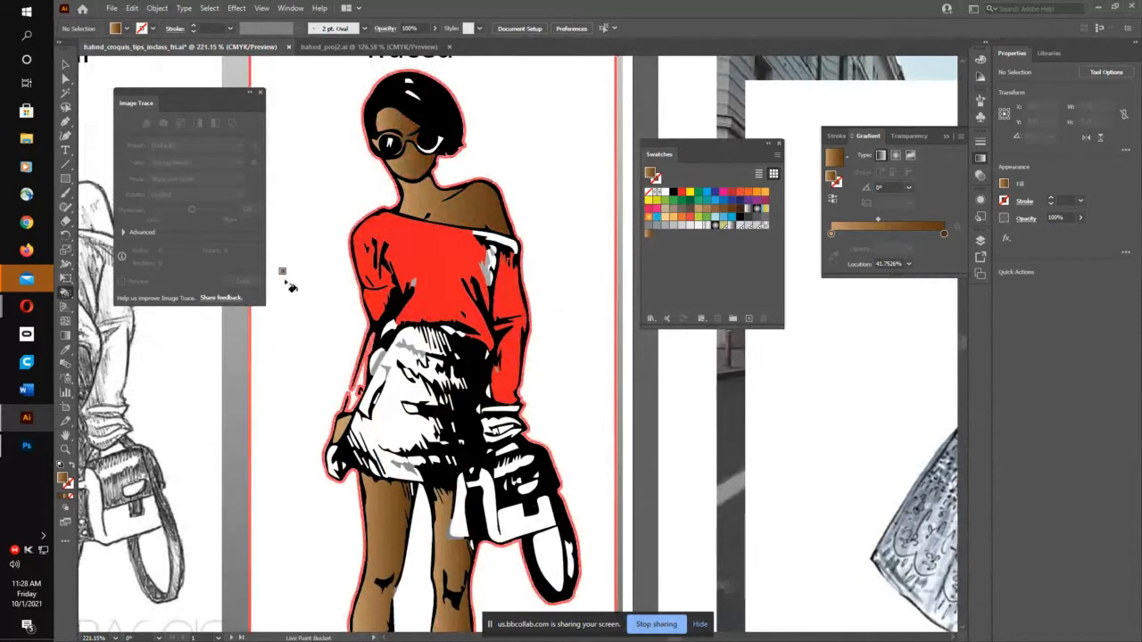
Step: Try filling the Traced figure's unpainted forearm beside the skirt with the brown gradient, and undo that fill
{"action": "key", "text": "ctrl+minus"}
{"action": "key", "text": "ctrl+minus"}
{"action": "key", "text": "ctrl+minus"}
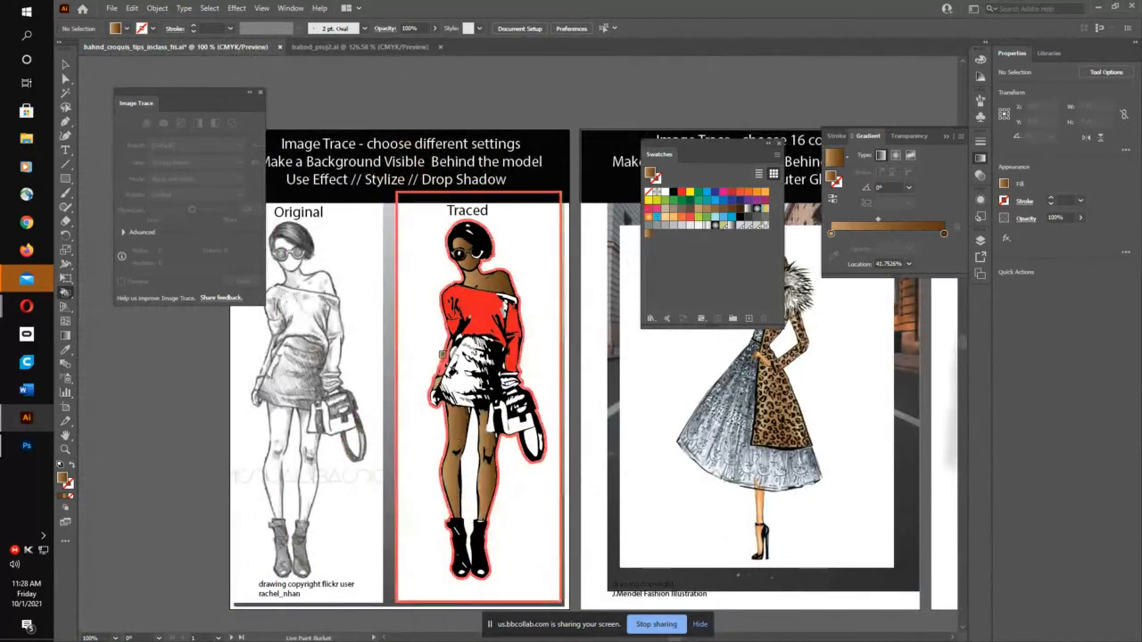
{"action": "left_click", "coordinate": [444, 364]}
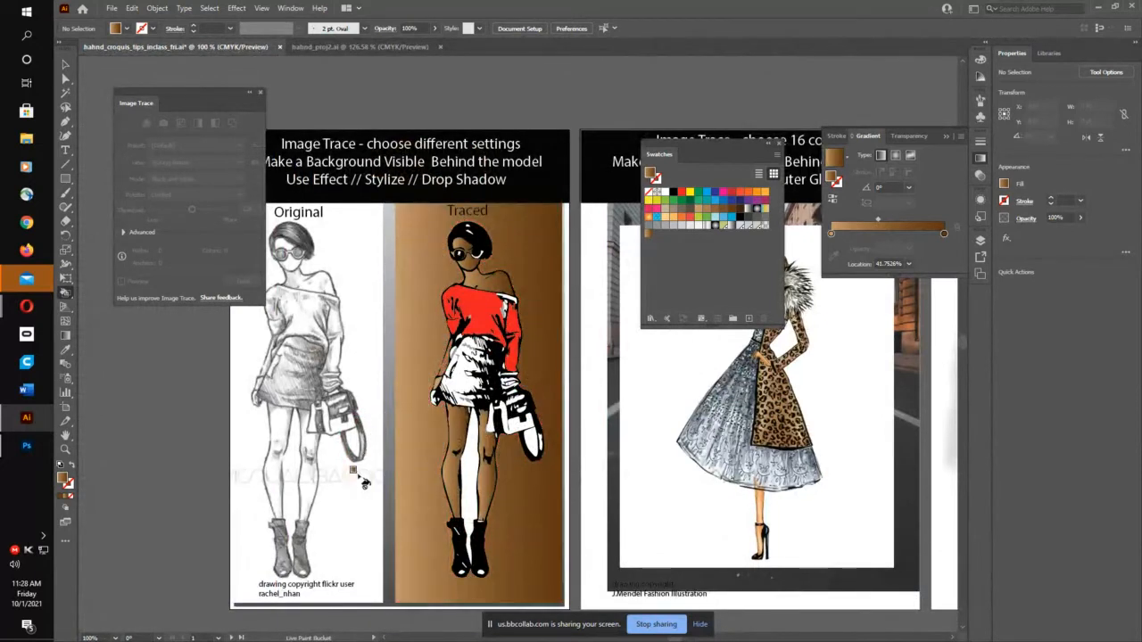
{"action": "key", "text": "z"}
{"action": "mouse_move", "coordinate": [346, 482]}
{"action": "left_mouse_down"}
{"action": "mouse_move", "coordinate": [409, 408]}
{"action": "mouse_move", "coordinate": [624, 250]}
{"action": "mouse_move", "coordinate": [63, 617]}
{"action": "left_mouse_up"}
{"action": "left_click_drag", "start_coordinate": [239, 478], "coordinate": [222, 520]}
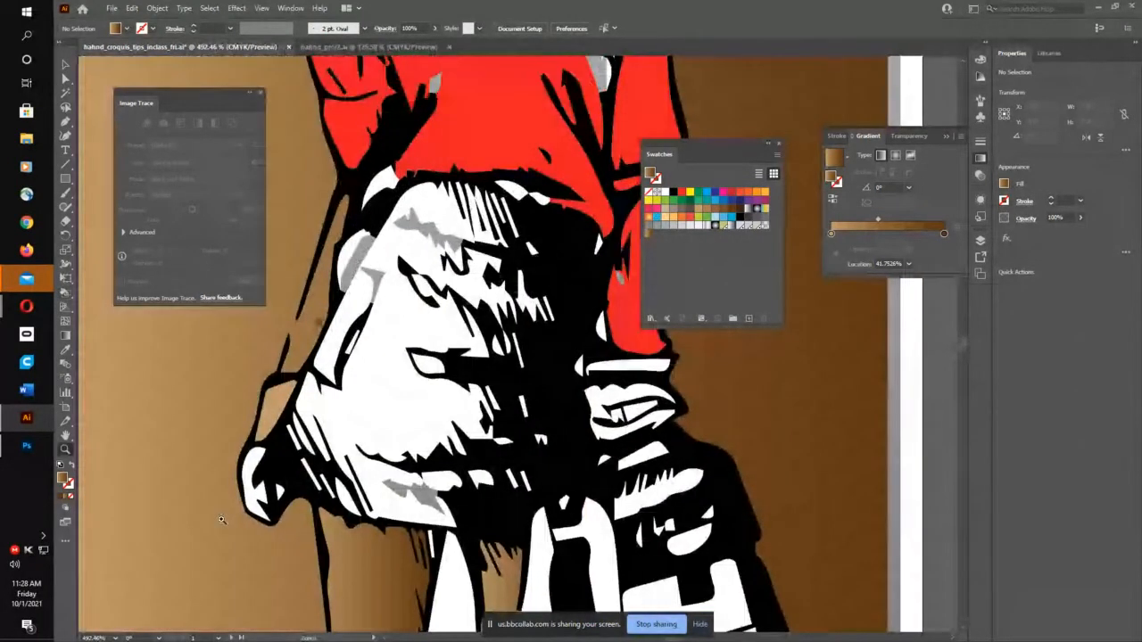
{"action": "key", "text": "ctrl+z"}
Step: Move the loose anchor point of the forearm's outer outline down to close the gap, and fill the forearm with the brown gradient
{"action": "key", "text": "a"}
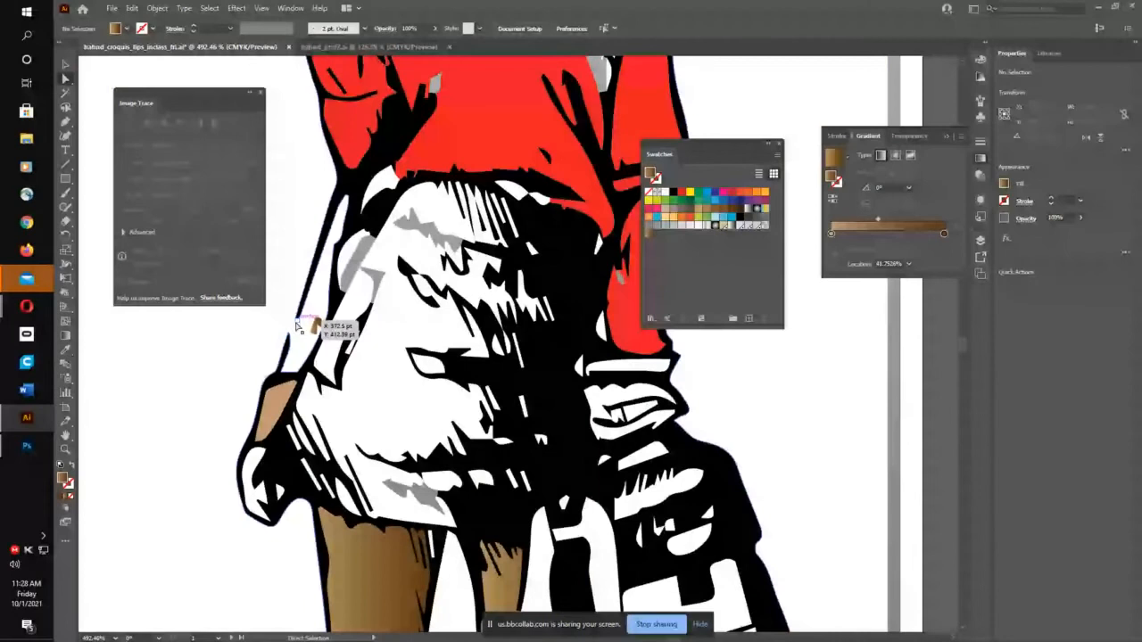
{"action": "left_click_drag", "start_coordinate": [297, 327], "coordinate": [285, 344]}
{"action": "left_click", "coordinate": [294, 352]}
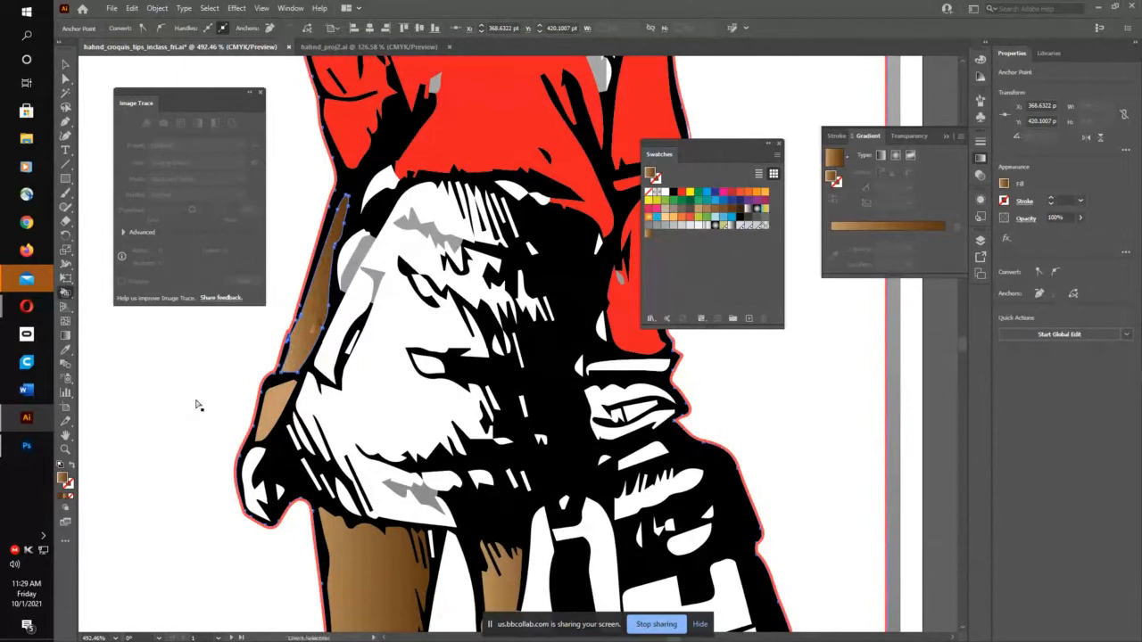
Step: Fill the large white area of the Traced figure's skirt with the white-to-black linear gradient
{"action": "key", "text": "ctrl+minus"}
{"action": "key", "text": "ctrl+minus"}
{"action": "key", "text": "ctrl+minus"}
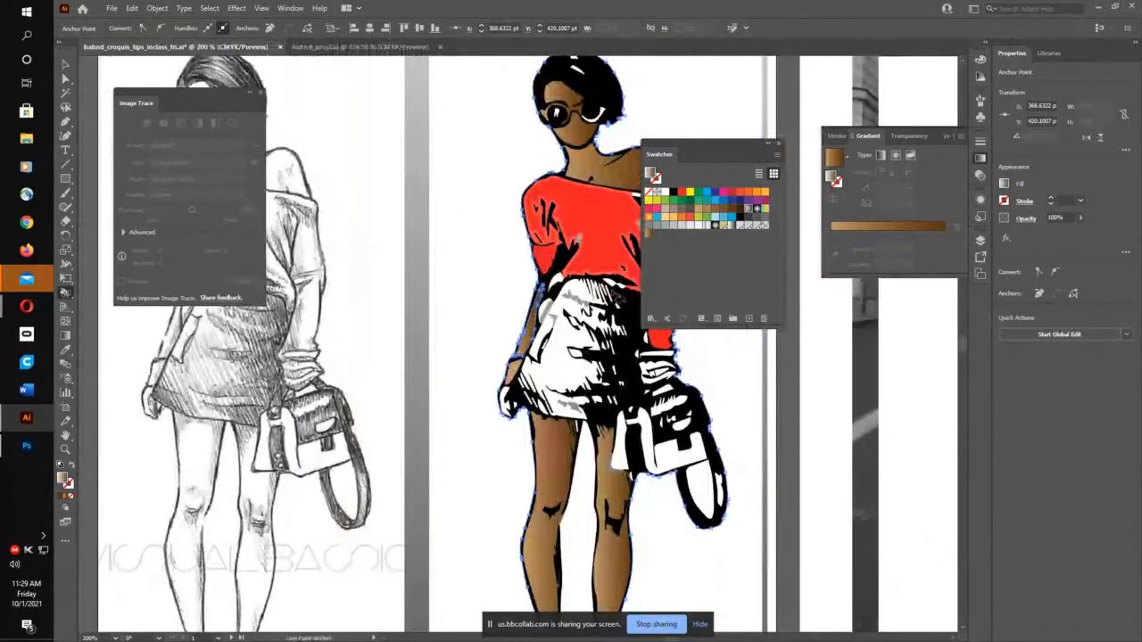
{"action": "left_click", "coordinate": [565, 340]}
{"action": "key", "text": "space"}
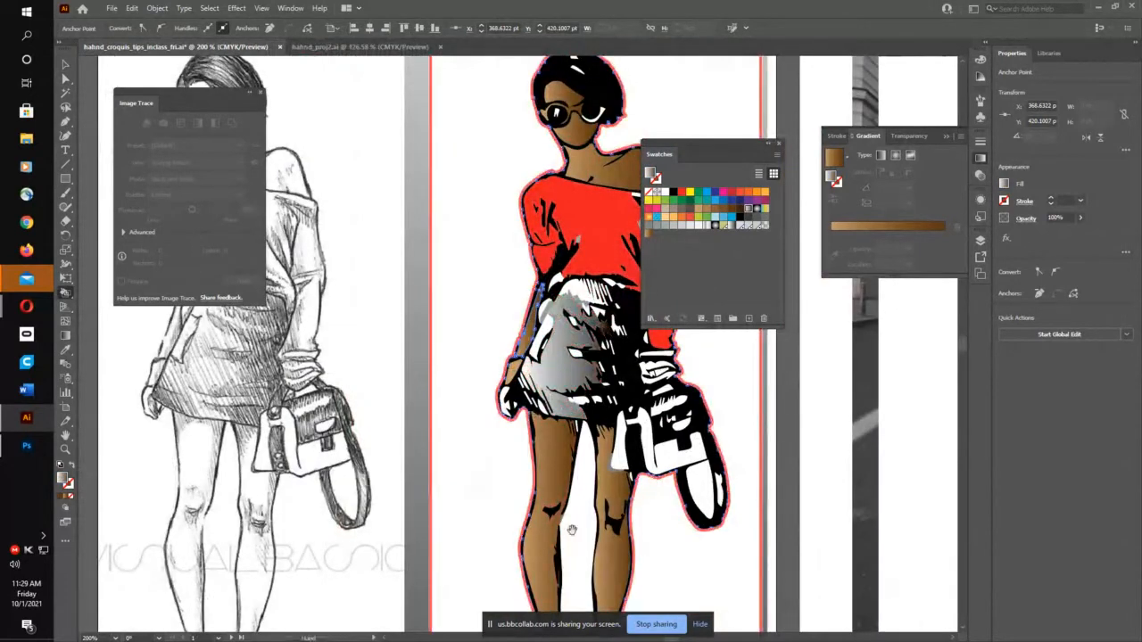
{"action": "left_click_drag", "start_coordinate": [572, 530], "coordinate": [387, 486]}
{"action": "key", "text": "ctrl+minus"}
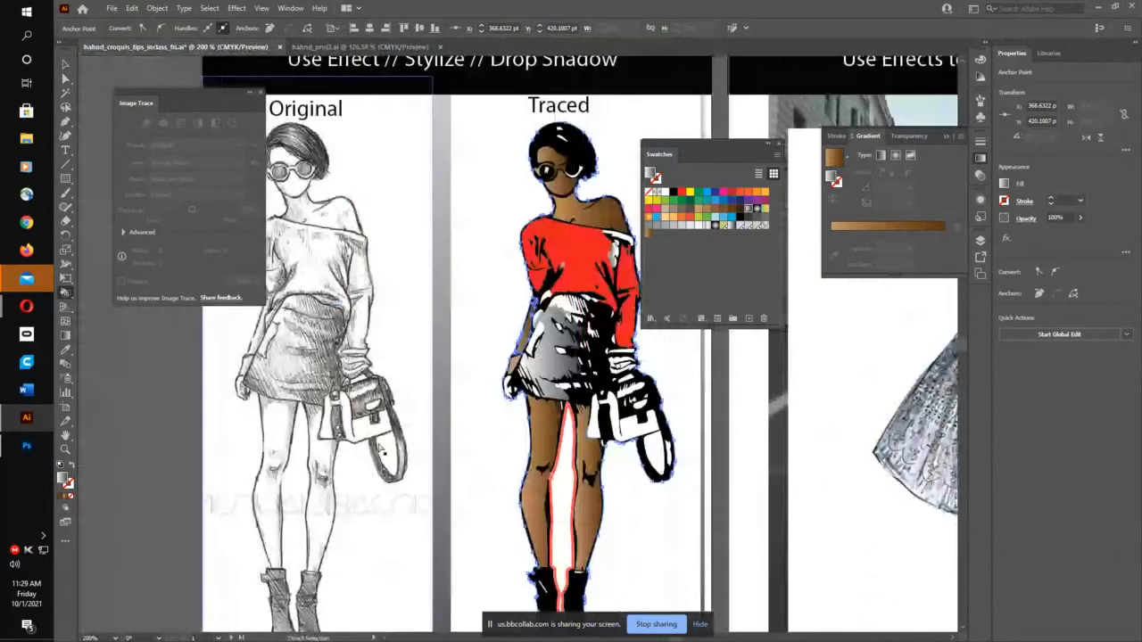
{"action": "key", "text": "ctrl+minus"}
{"action": "key", "text": "ctrl+minus"}
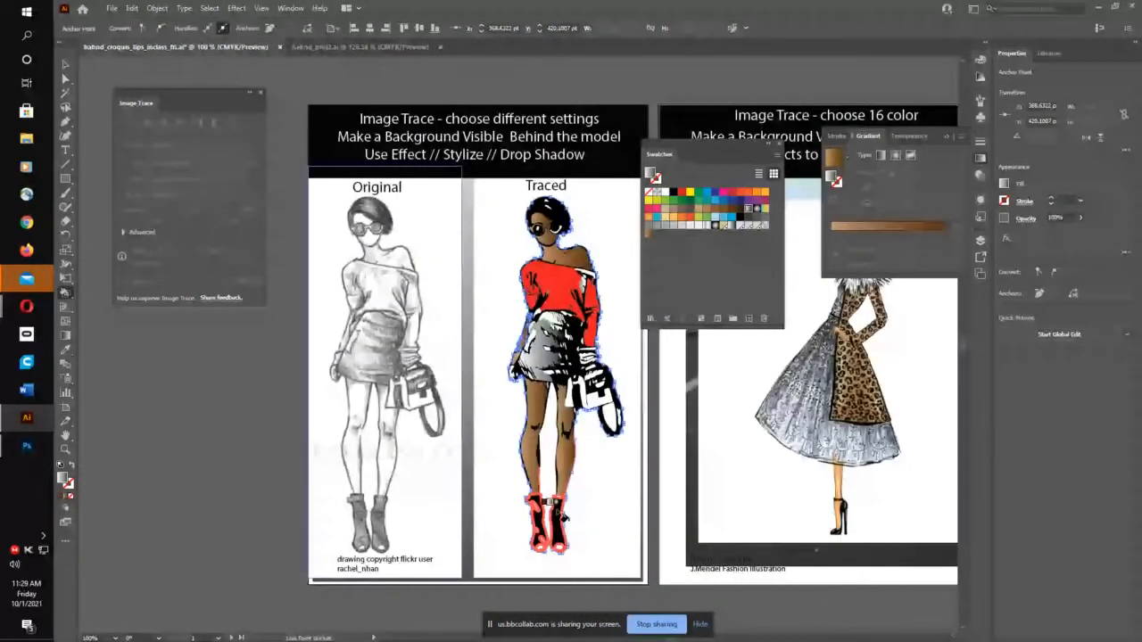
{"action": "left_click_drag", "start_coordinate": [605, 320], "coordinate": [509, 312]}
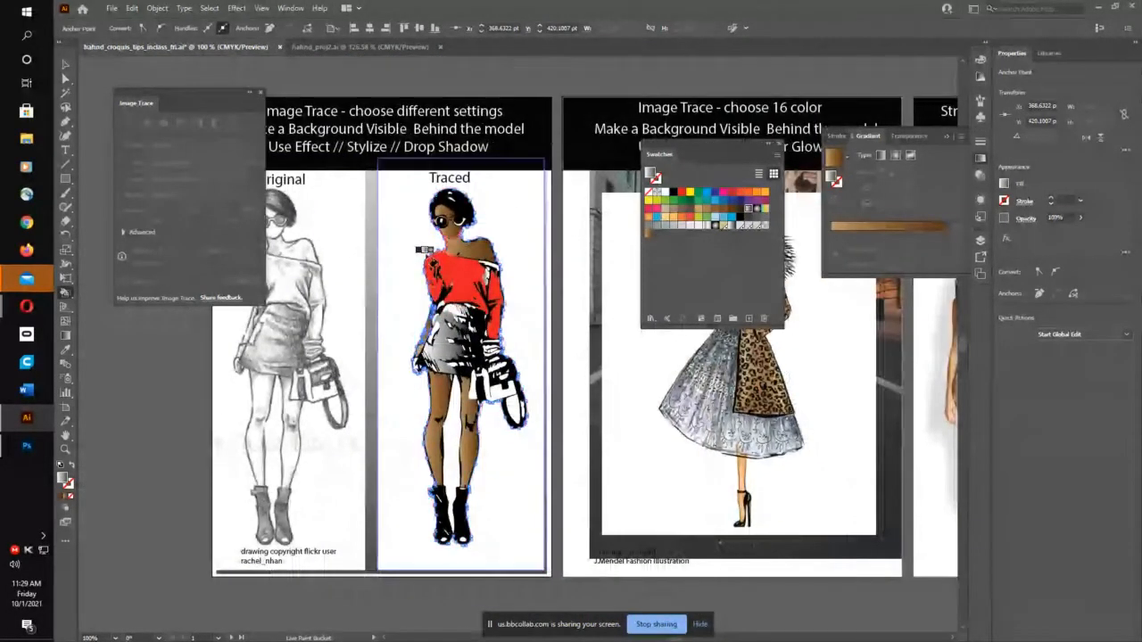
Step: Delete the white background rectangle behind the Traced figure, including its leftover edge segments, so the gradient backdrop shows around her
{"action": "left_click", "coordinate": [380, 293]}
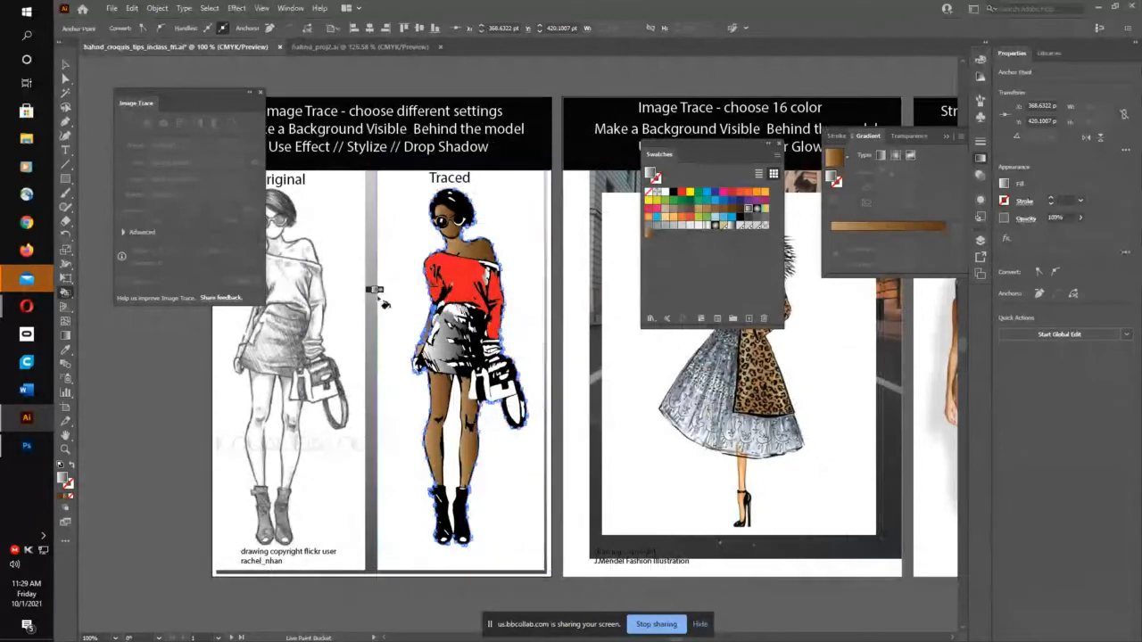
{"action": "left_click", "coordinate": [67, 81]}
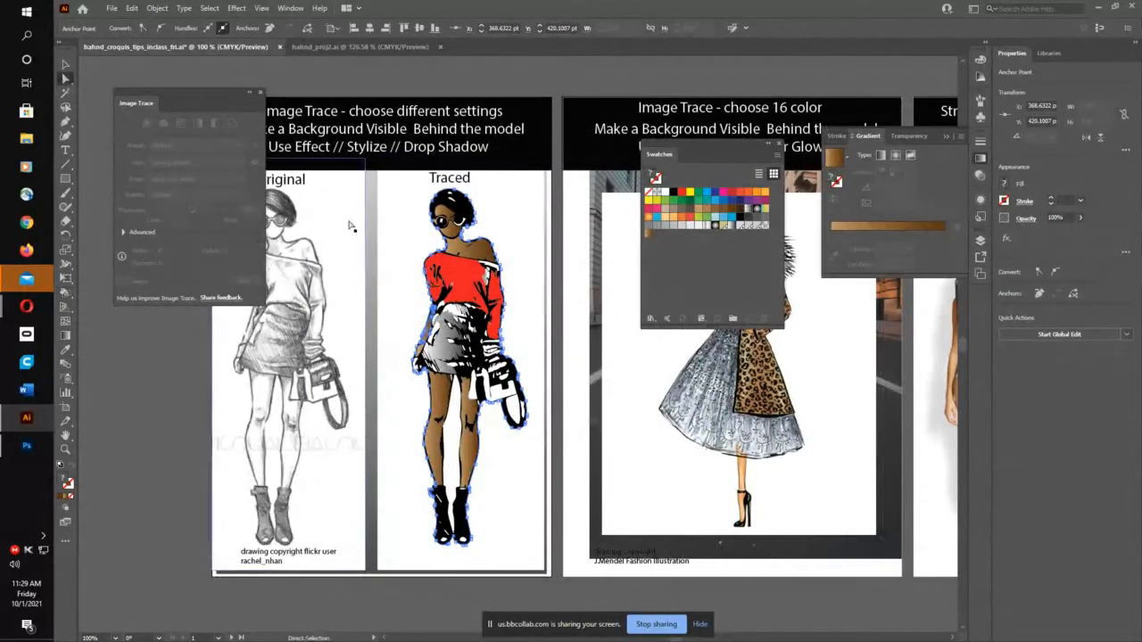
{"action": "left_click", "coordinate": [382, 166]}
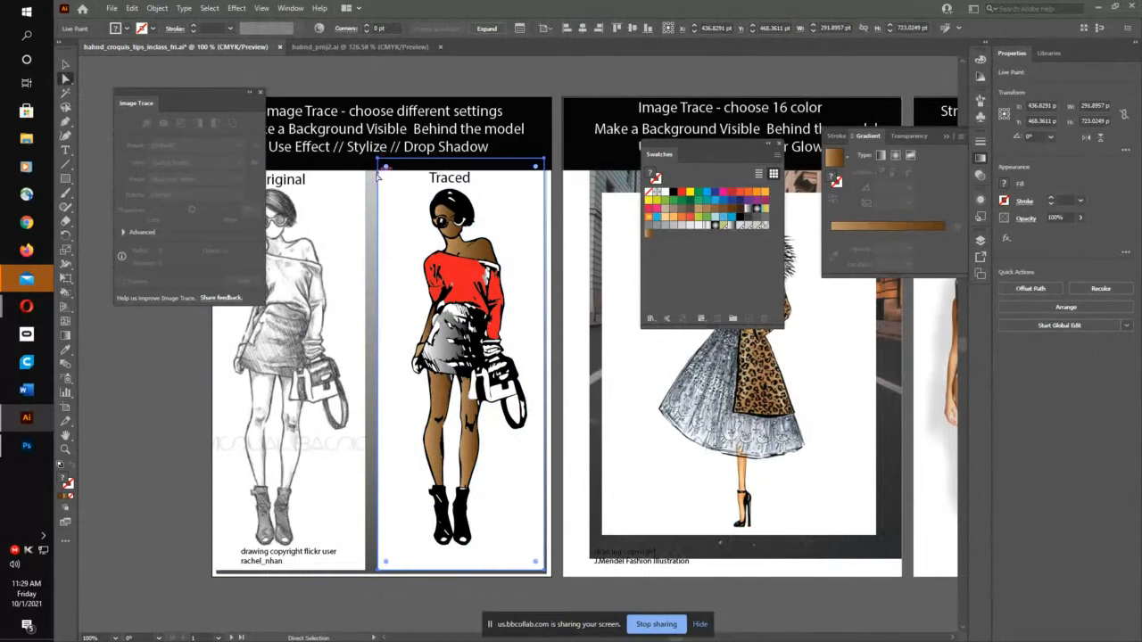
{"action": "left_click", "coordinate": [383, 165]}
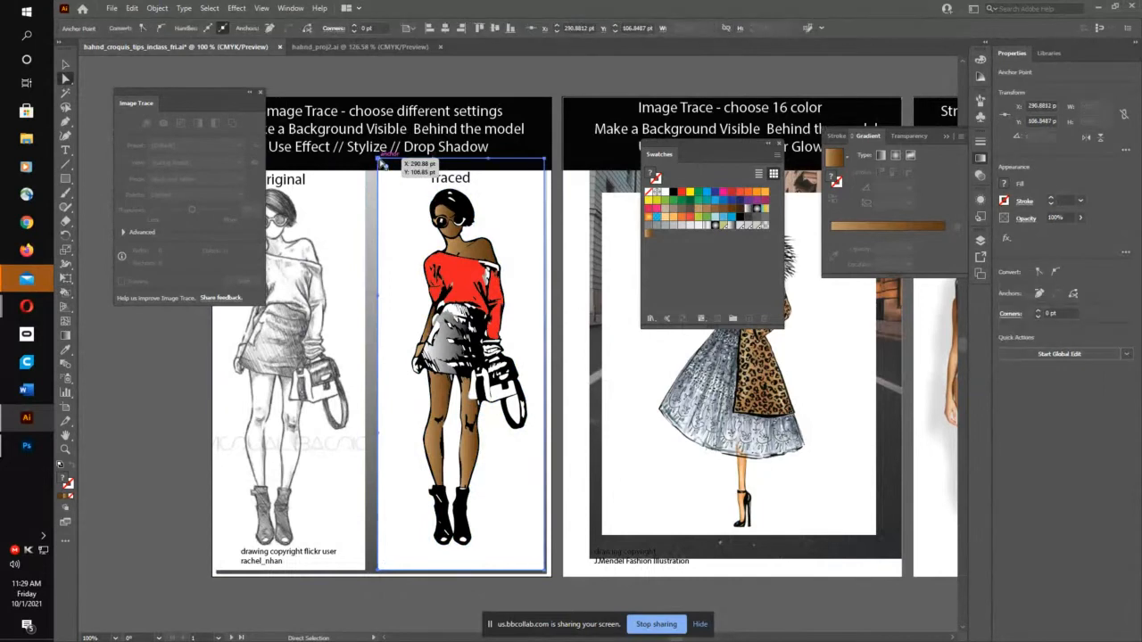
{"action": "key", "text": "Delete"}
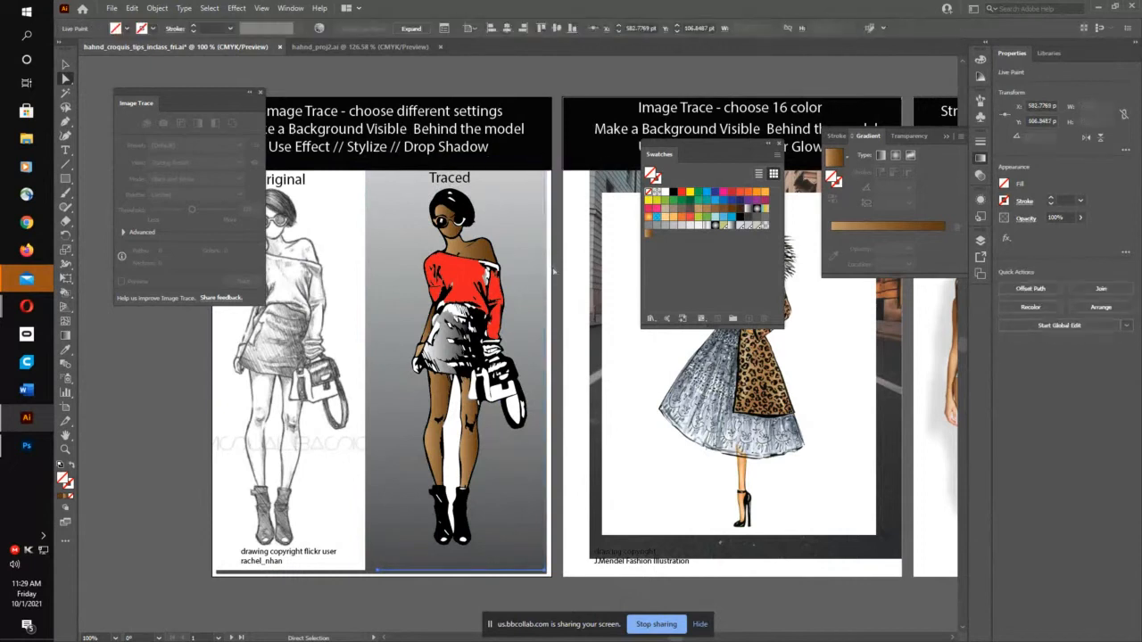
{"action": "left_click", "coordinate": [526, 554]}
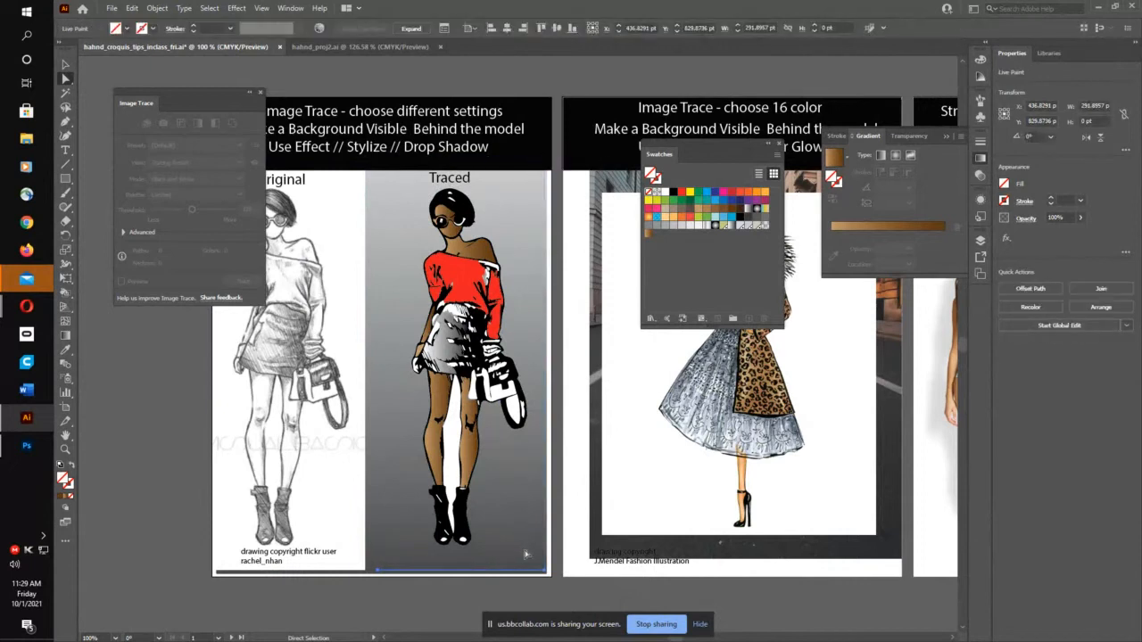
{"action": "left_click", "coordinate": [379, 571]}
{"action": "left_click", "coordinate": [544, 571]}
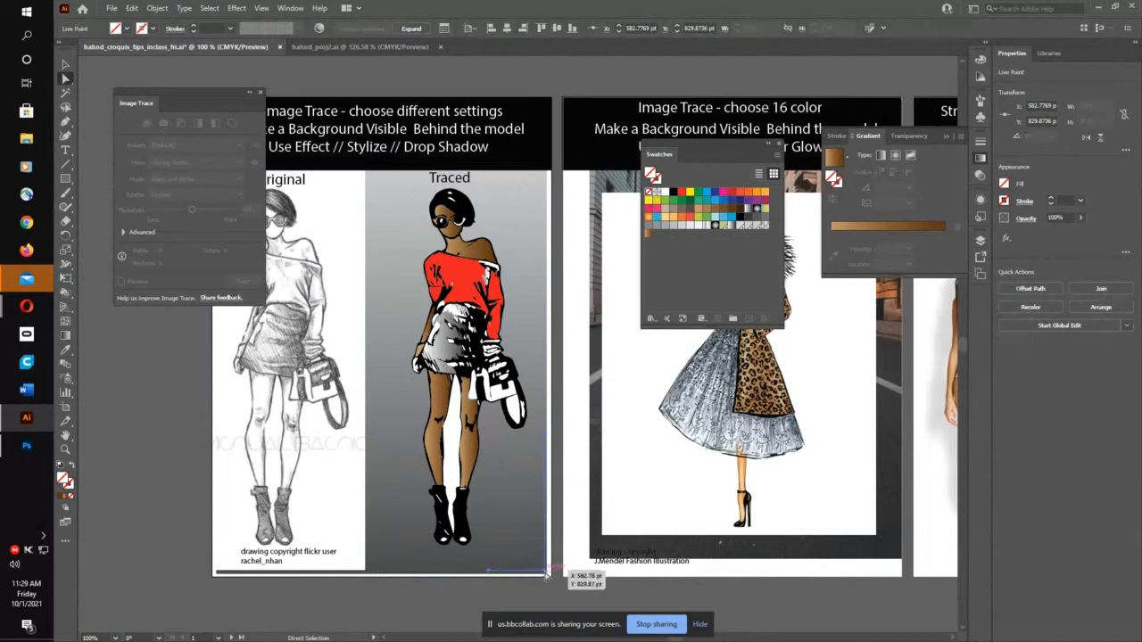
{"action": "left_click", "coordinate": [527, 584]}
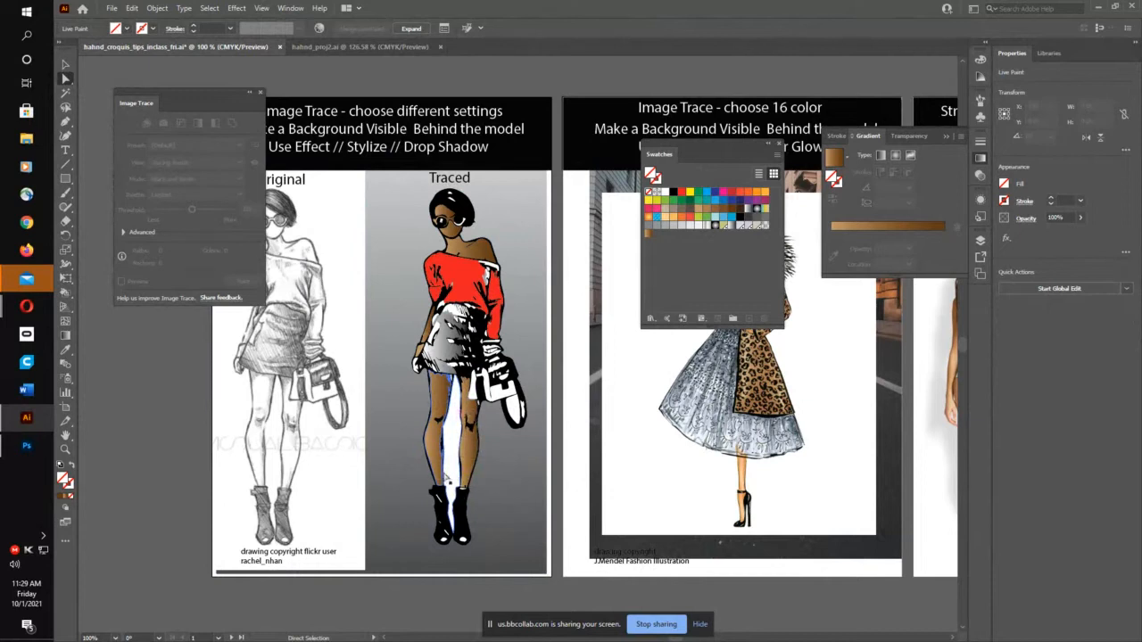
Step: Live Paint the white areas between the Traced figure's legs and inside her bag's handle with no fill
{"action": "key", "text": "z"}
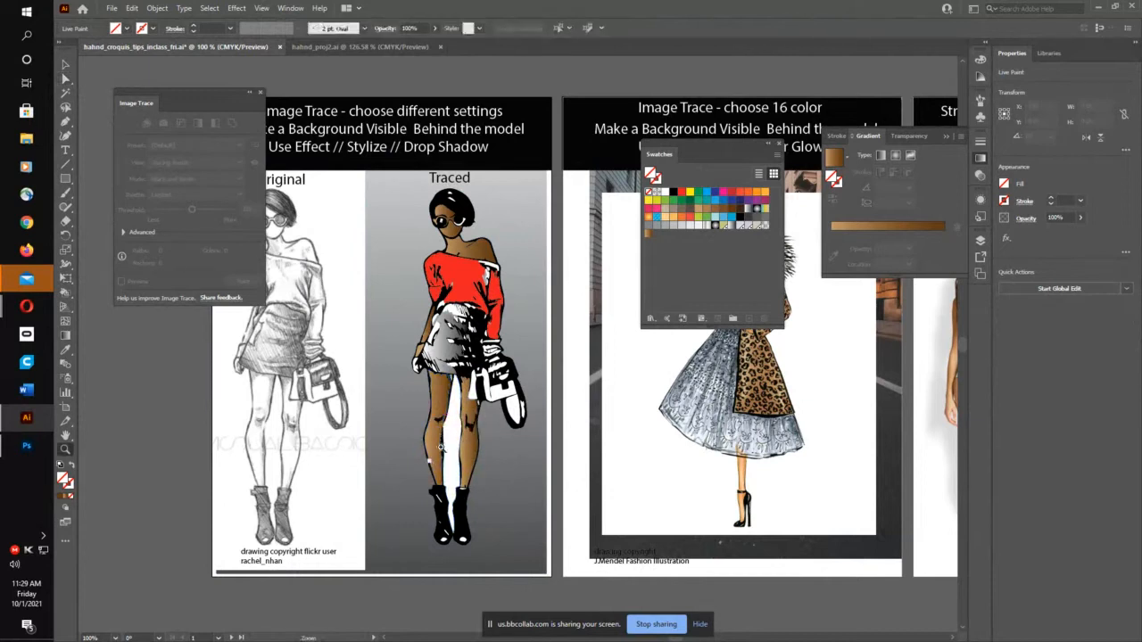
{"action": "left_click_drag", "start_coordinate": [433, 459], "coordinate": [566, 338]}
{"action": "left_click_drag", "start_coordinate": [497, 537], "coordinate": [470, 391]}
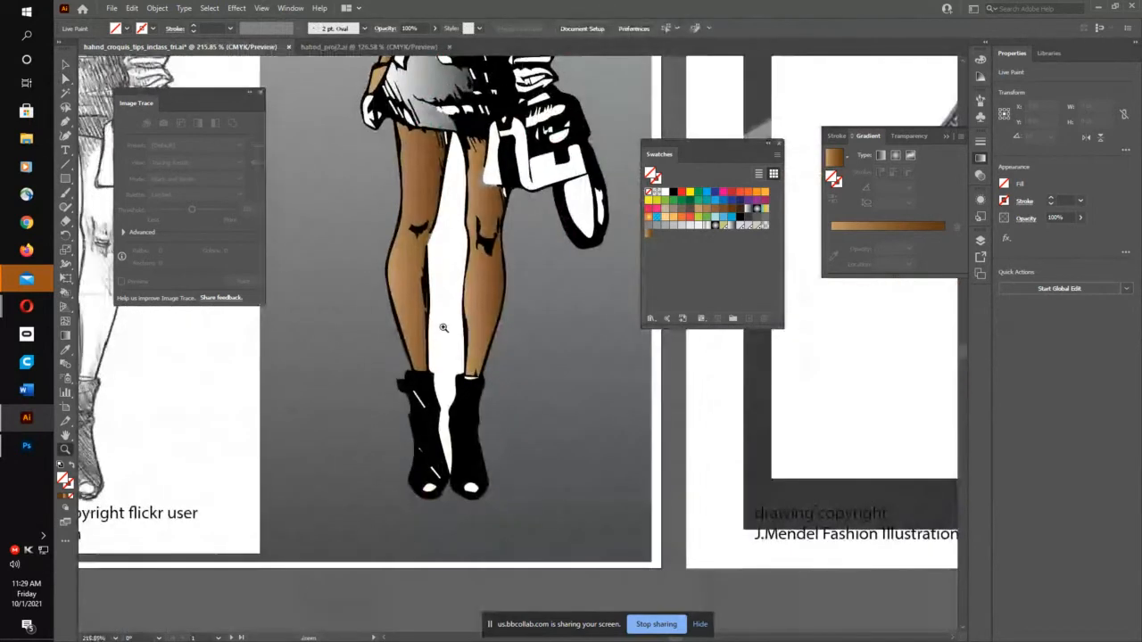
{"action": "key", "text": "k"}
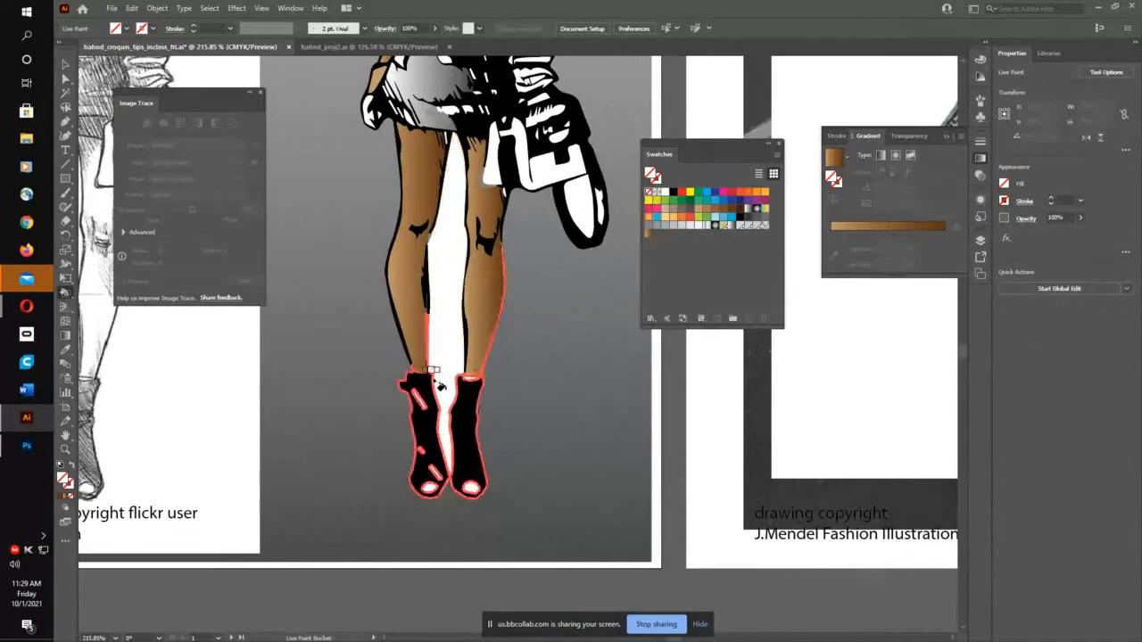
{"action": "left_click", "coordinate": [446, 290]}
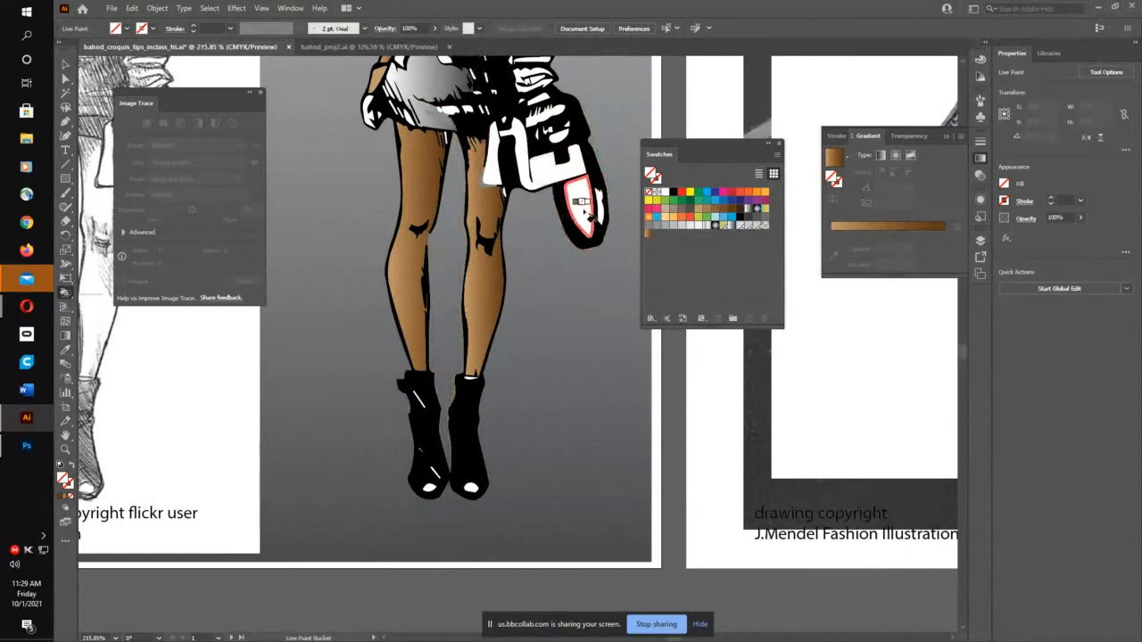
{"action": "left_click", "coordinate": [586, 212]}
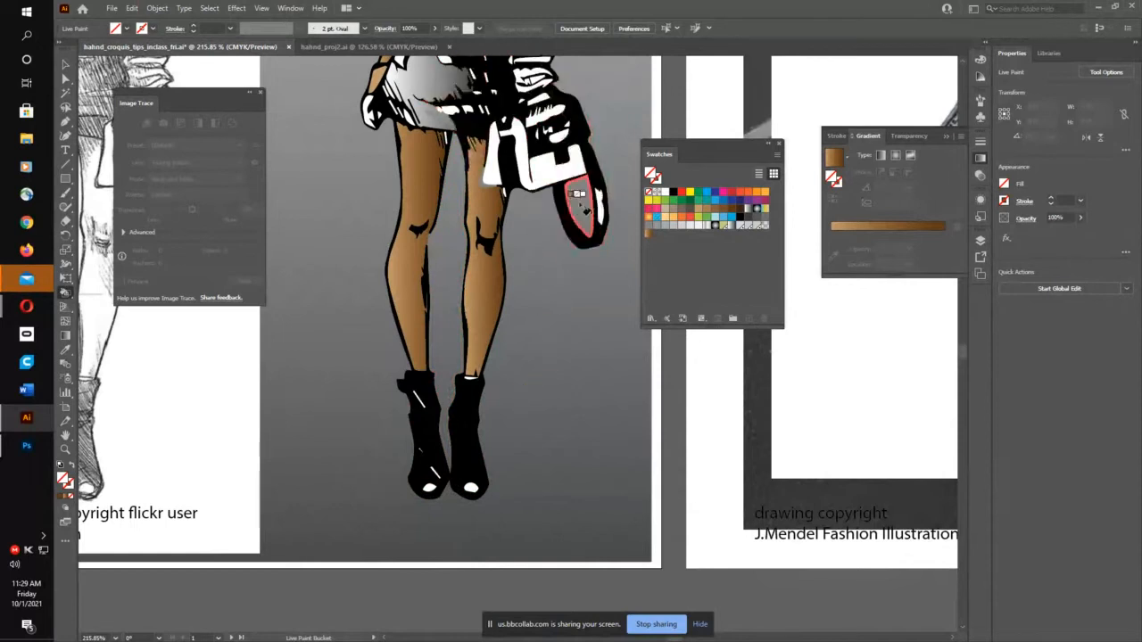
Step: Select the whole Traced figure and open the Stylize Drop Shadow effect's settings for it
{"action": "key", "text": "ctrl+minus"}
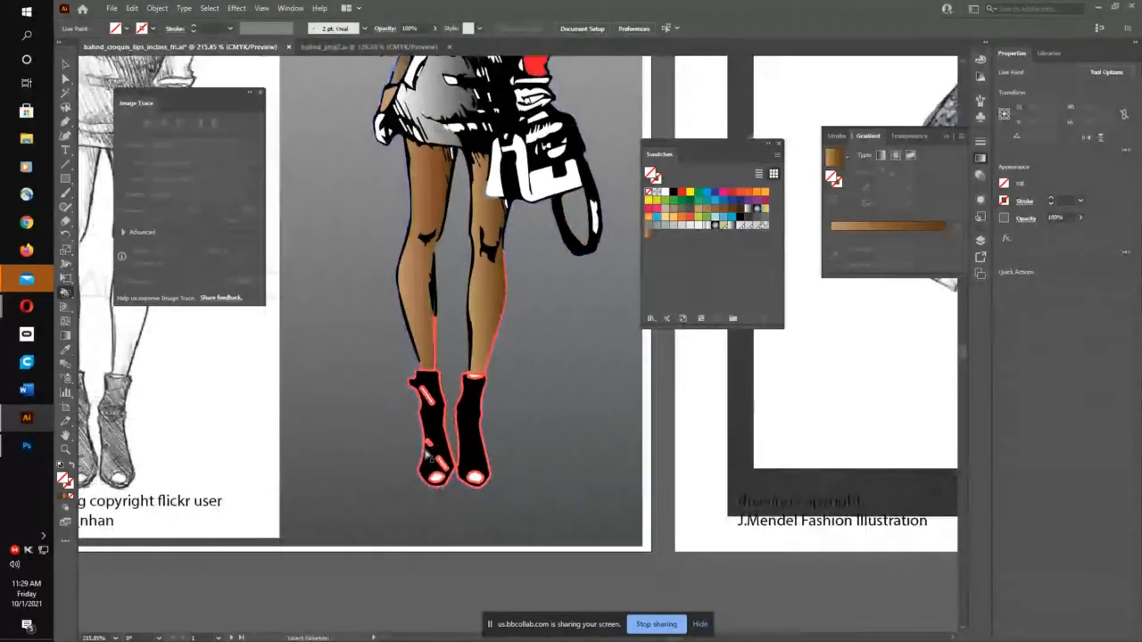
{"action": "key", "text": "ctrl+minus"}
{"action": "key", "text": "ctrl+minus"}
{"action": "left_click_drag", "start_coordinate": [498, 427], "coordinate": [414, 542]}
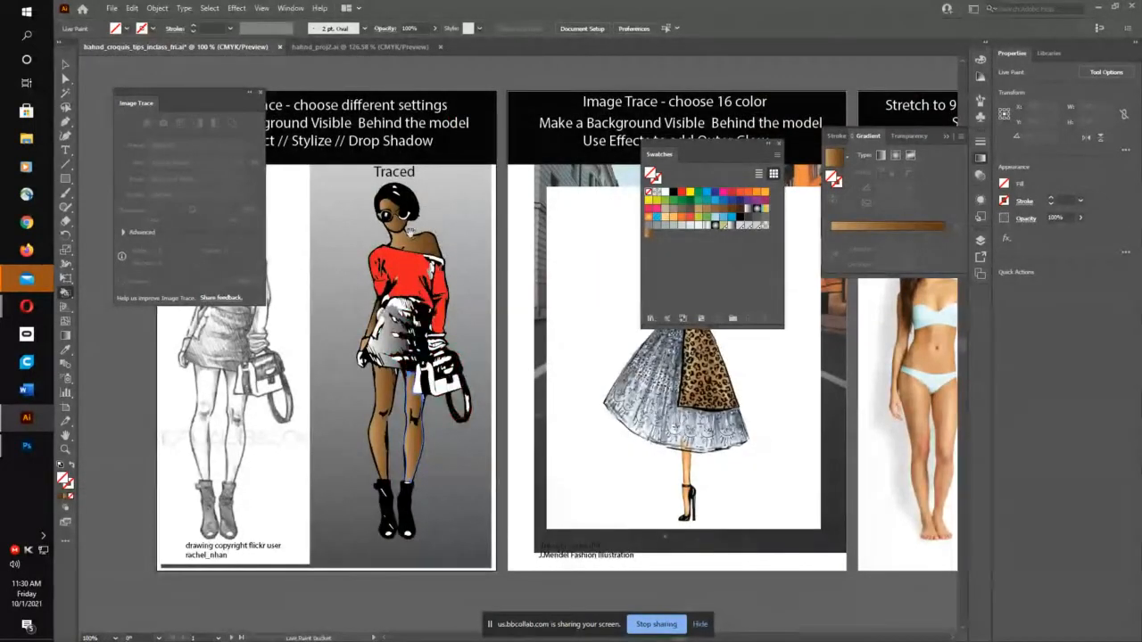
{"action": "left_click_drag", "start_coordinate": [408, 230], "coordinate": [492, 256]}
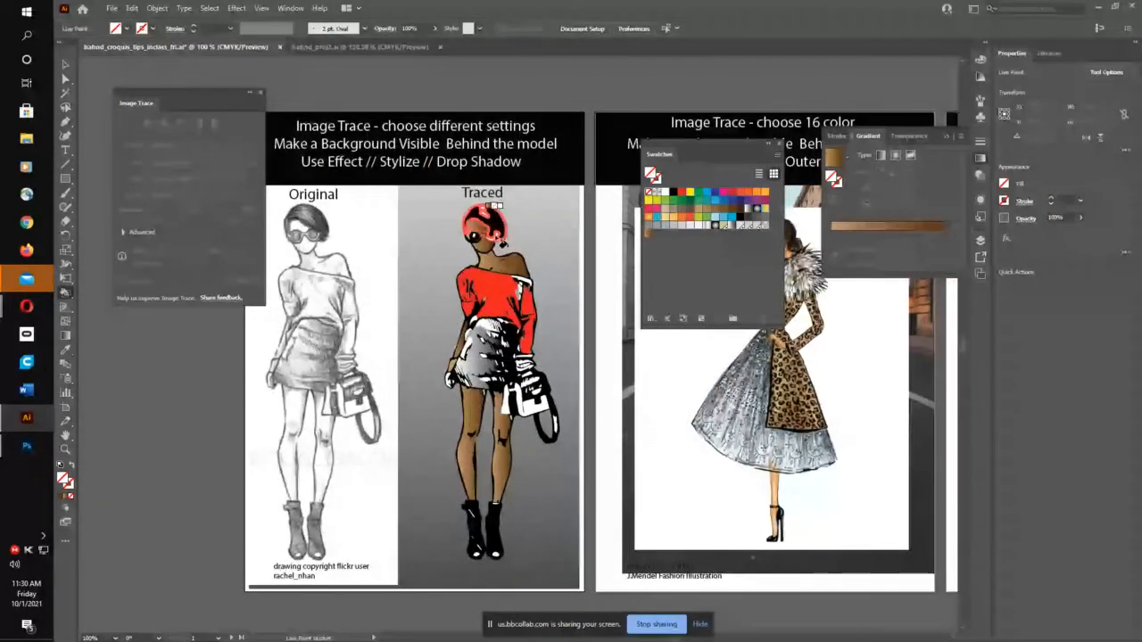
{"action": "left_click_drag", "start_coordinate": [498, 234], "coordinate": [440, 198]}
{"action": "left_click", "coordinate": [65, 64]}
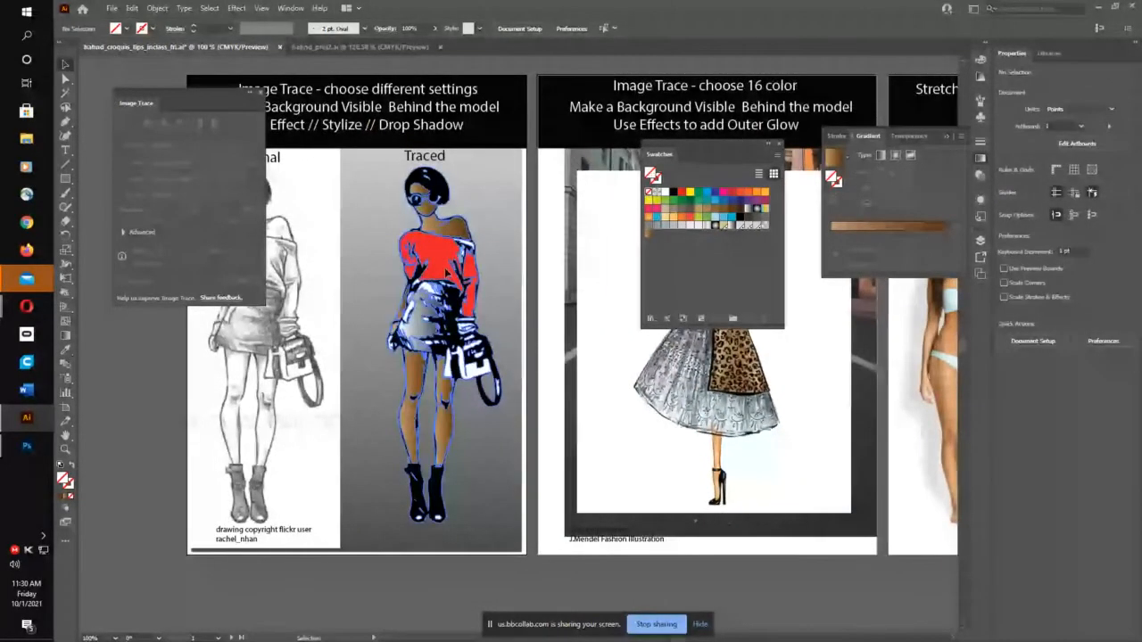
{"action": "left_click", "coordinate": [444, 269]}
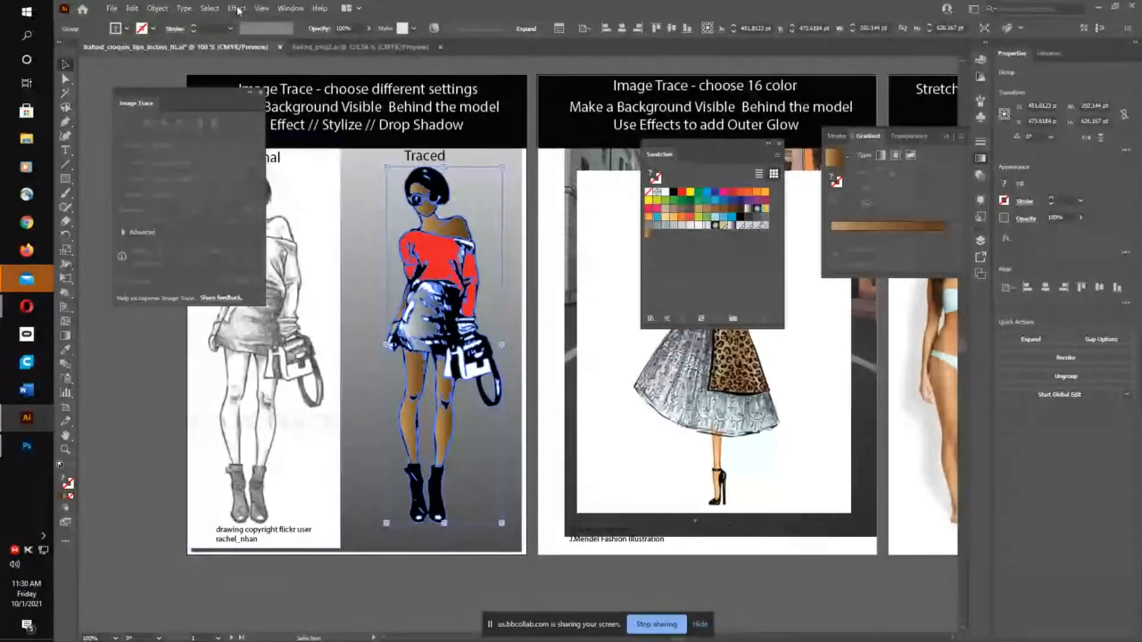
{"action": "left_click", "coordinate": [236, 8]}
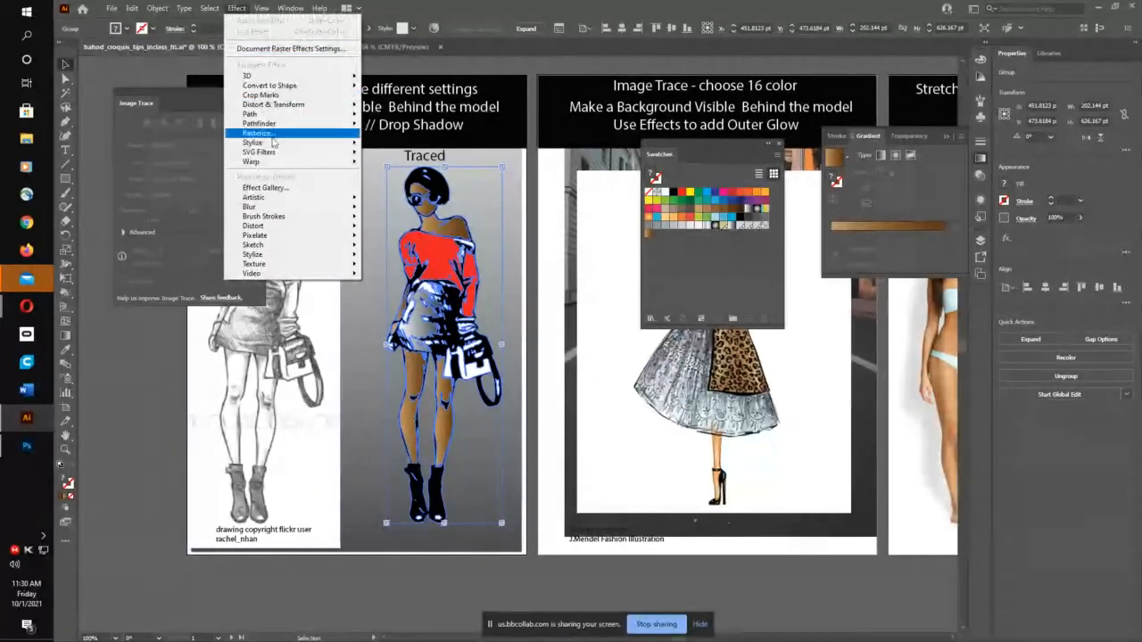
{"action": "mouse_move", "coordinate": [259, 143]}
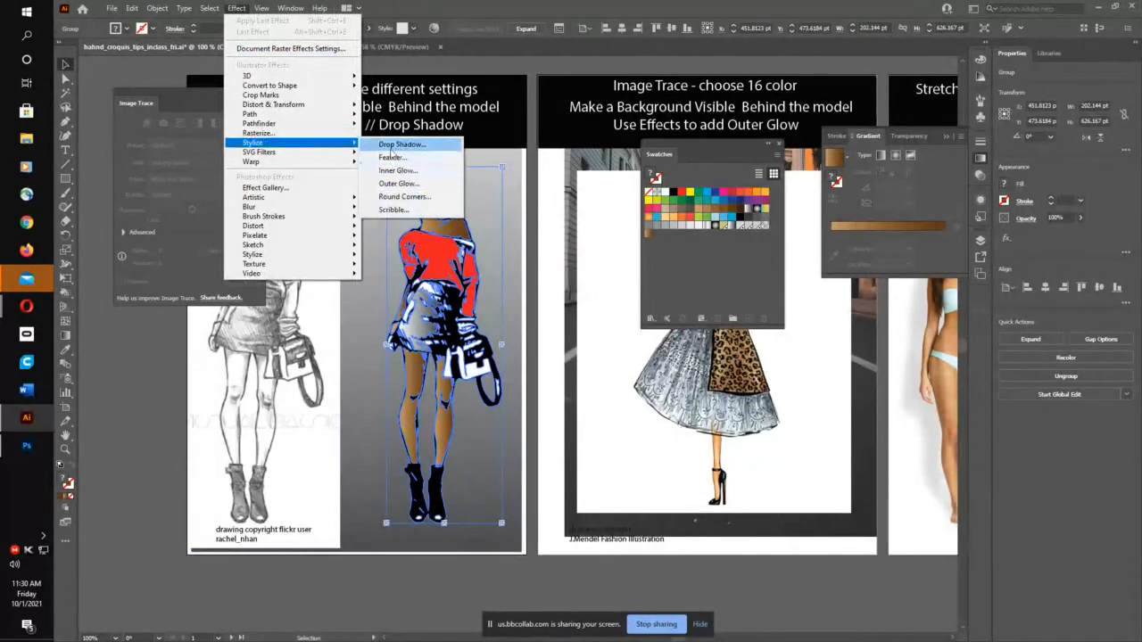
{"action": "left_click", "coordinate": [392, 145]}
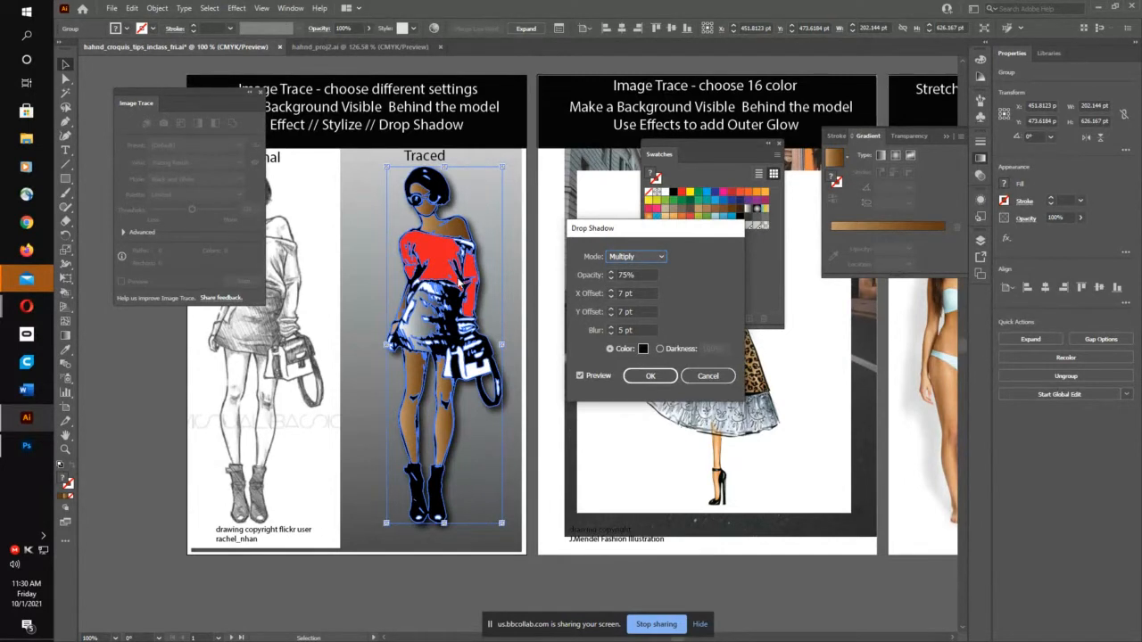
Step: Set the drop shadow's blending mode to Normal
{"action": "left_click", "coordinate": [621, 259]}
{"action": "left_click", "coordinate": [622, 269]}
{"action": "left_click", "coordinate": [626, 257]}
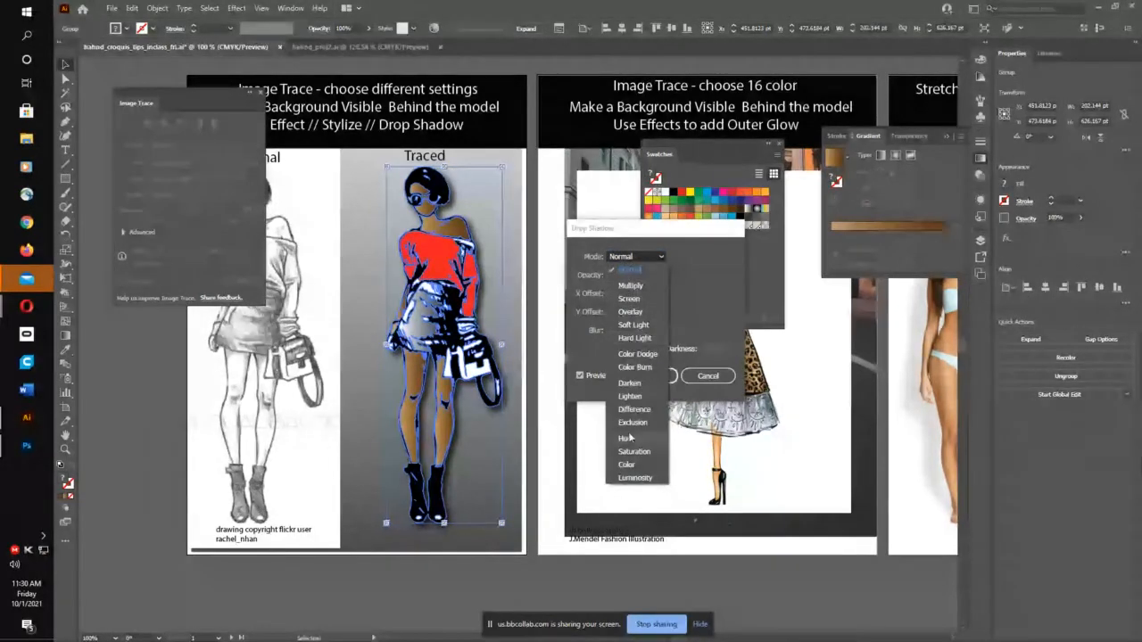
{"action": "left_click", "coordinate": [632, 270]}
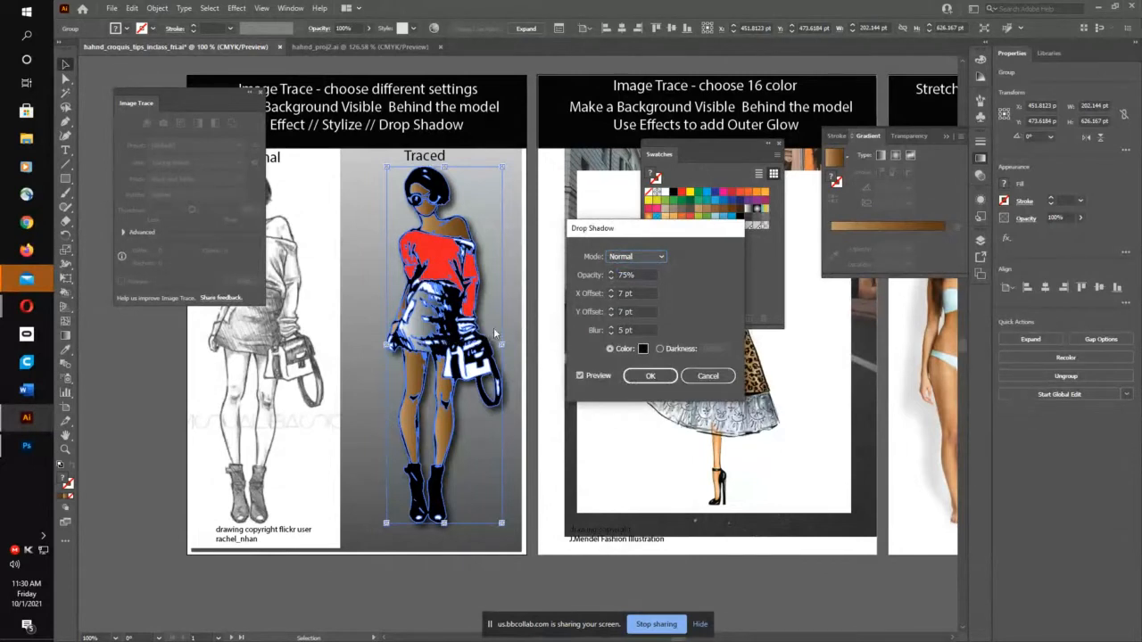
Step: Try raising the drop shadow's blur to 7 pt, and return it to 5 pt
{"action": "left_click", "coordinate": [611, 327]}
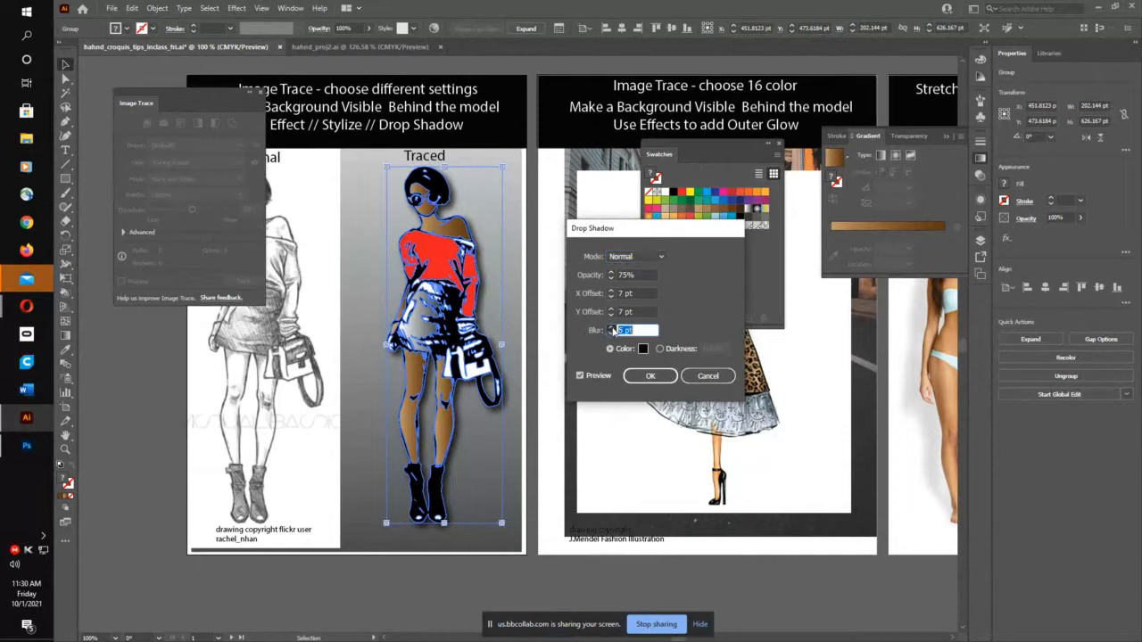
{"action": "left_click", "coordinate": [611, 328]}
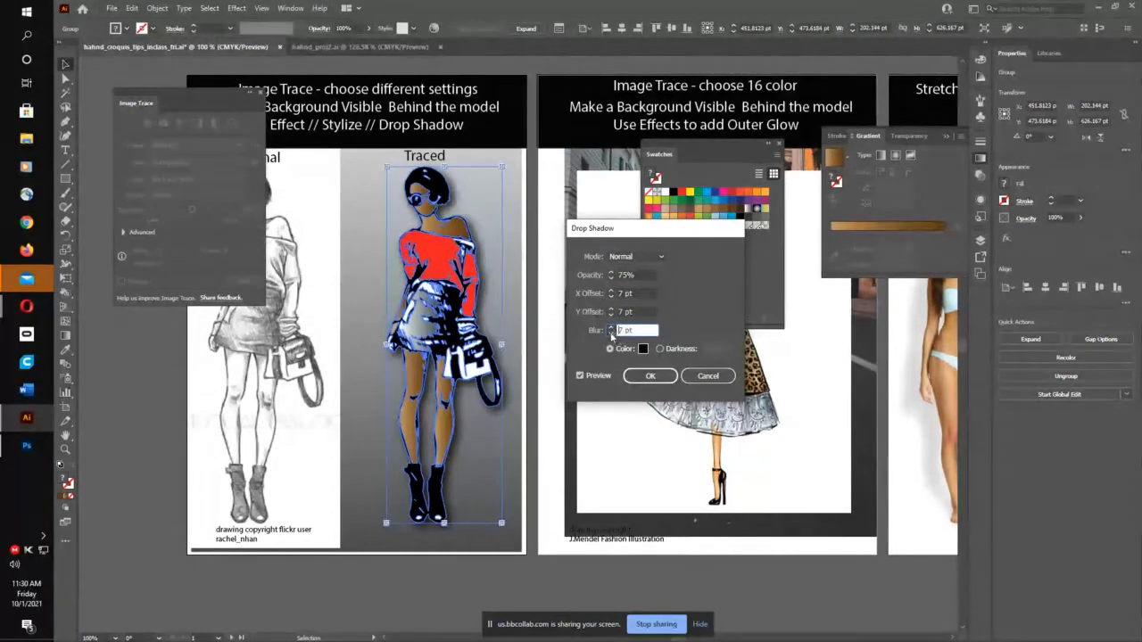
{"action": "left_click", "coordinate": [611, 334]}
{"action": "left_click", "coordinate": [611, 333]}
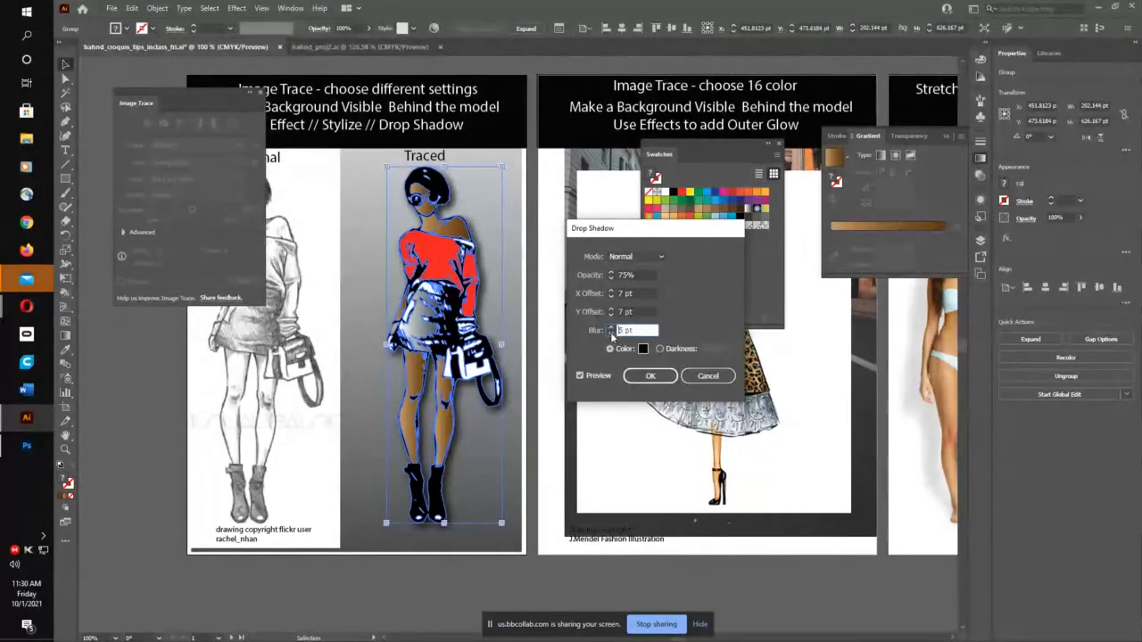
Step: Set the drop shadow's opacity to 76% and its color to white (FFFFFF)
{"action": "left_click", "coordinate": [611, 273]}
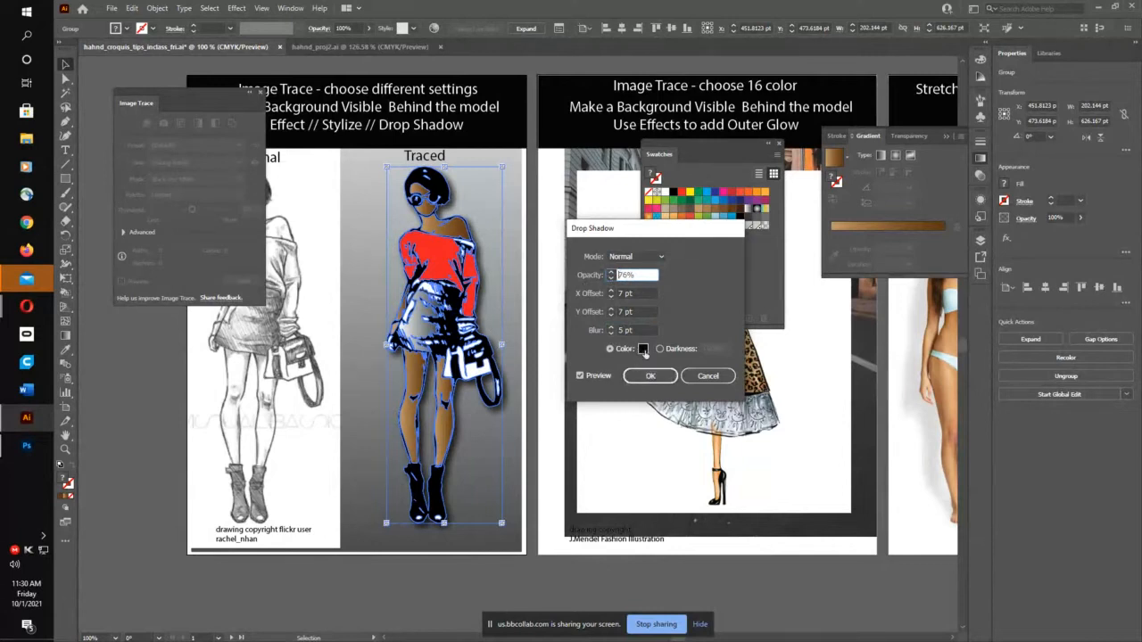
{"action": "left_click", "coordinate": [643, 349]}
{"action": "type", "text": "ffffff"}
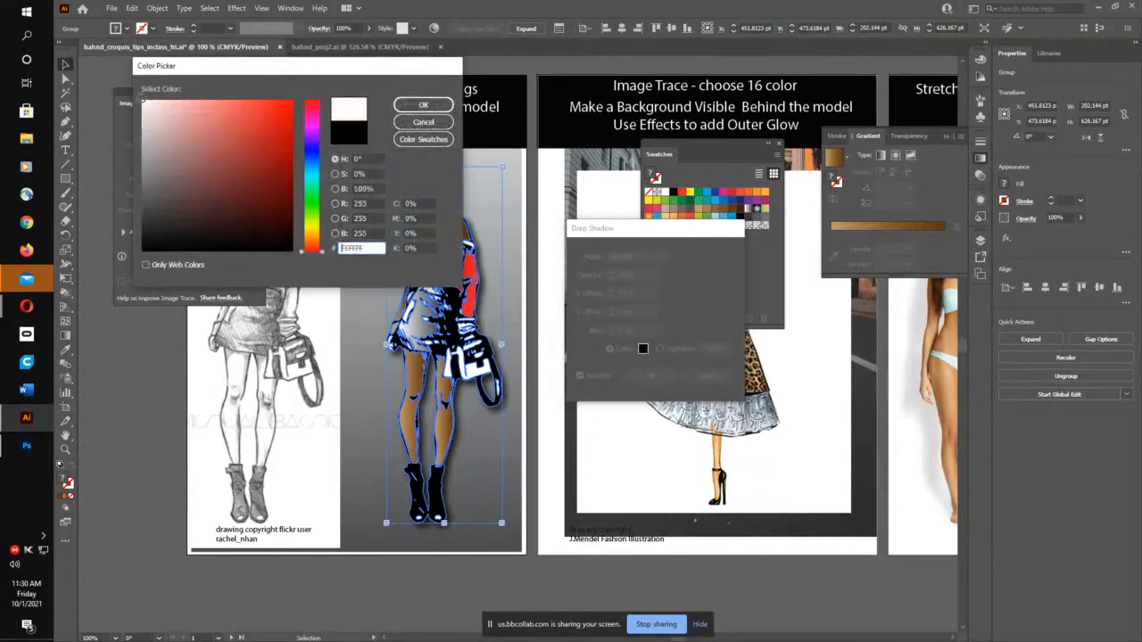
{"action": "left_click", "coordinate": [411, 108]}
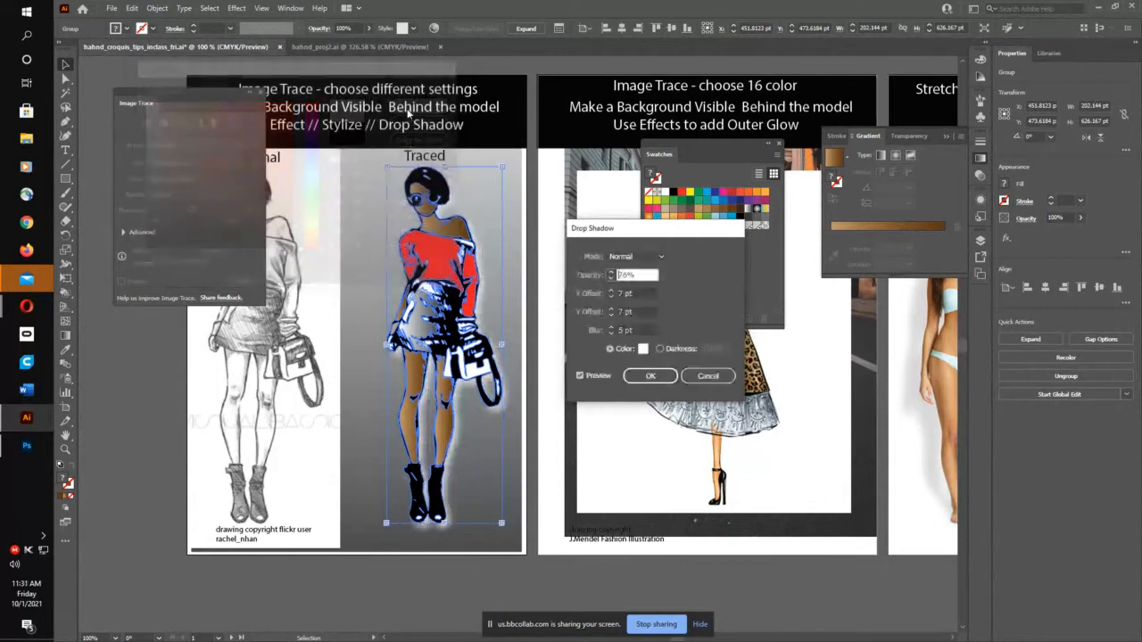
Step: Set the drop shadow's color to black (000000), apply the effect, and deselect the figure
{"action": "left_click", "coordinate": [643, 349]}
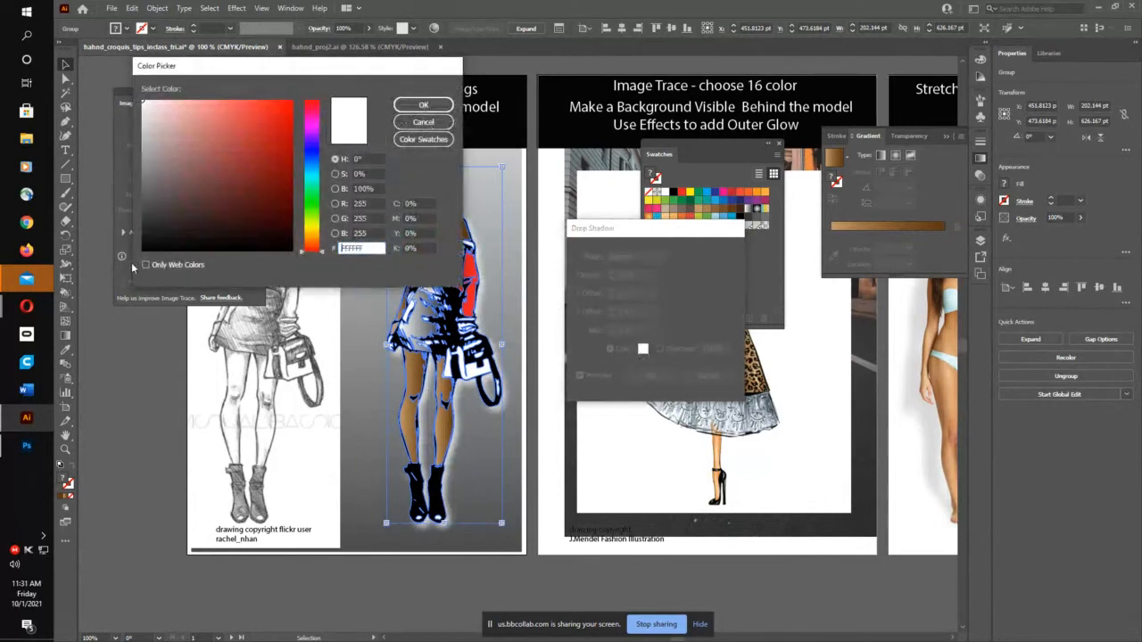
{"action": "left_click", "coordinate": [141, 250]}
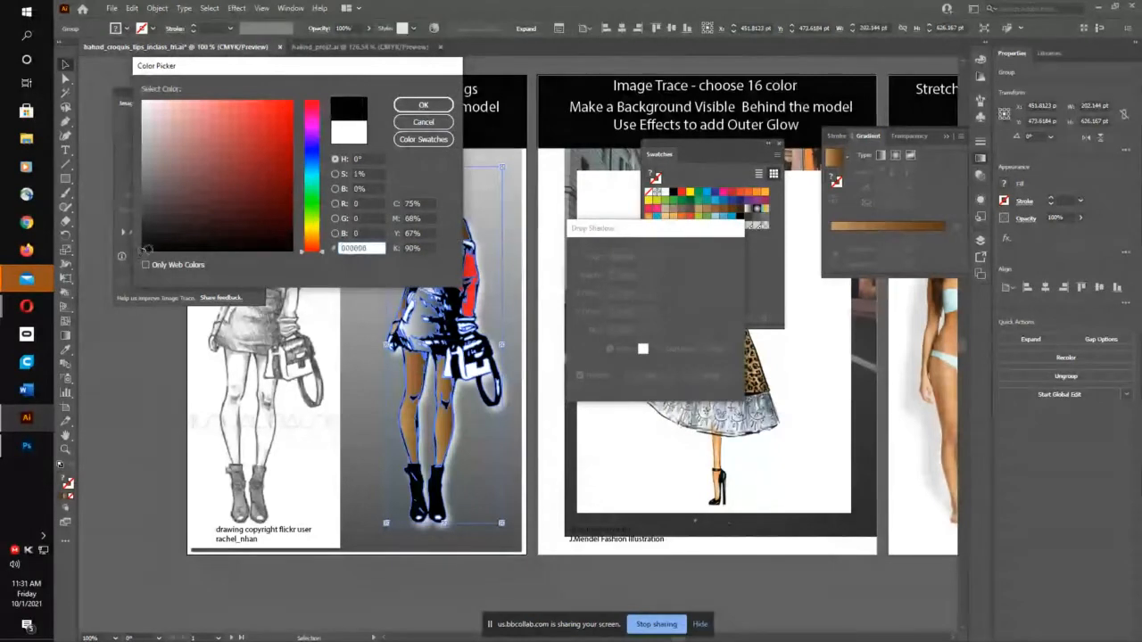
{"action": "left_click", "coordinate": [412, 105]}
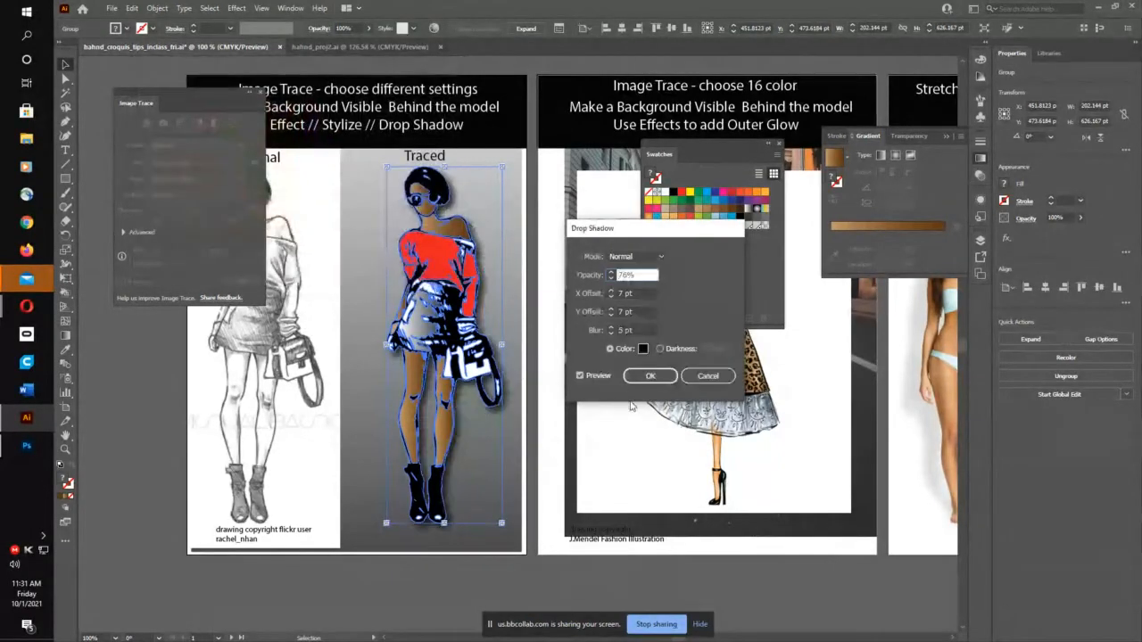
{"action": "left_click", "coordinate": [649, 376]}
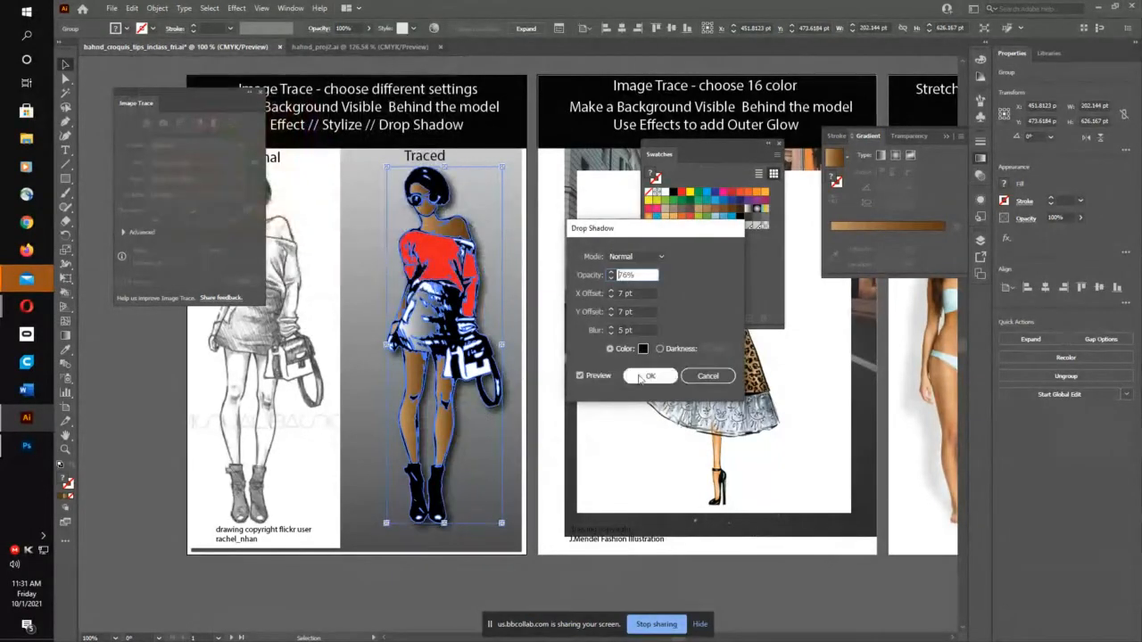
{"action": "left_click", "coordinate": [479, 554]}
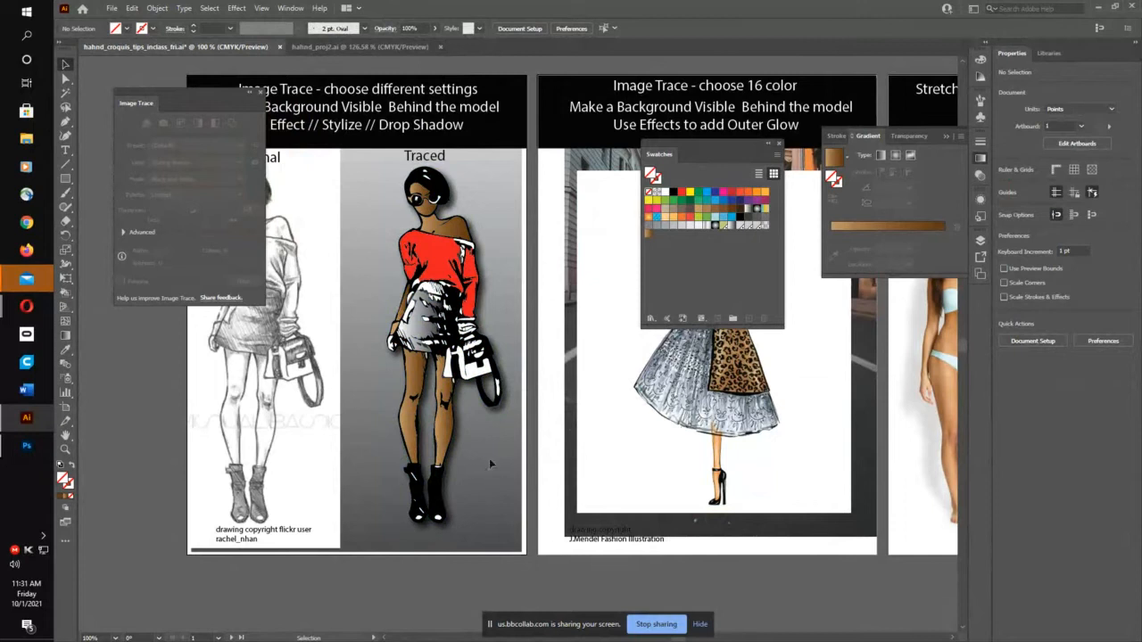
Step: Draw a straight horizontal Pen tool line about 265 pt long across the traced figure's lower legs, just above the boots, and select it
{"action": "left_click", "coordinate": [66, 125]}
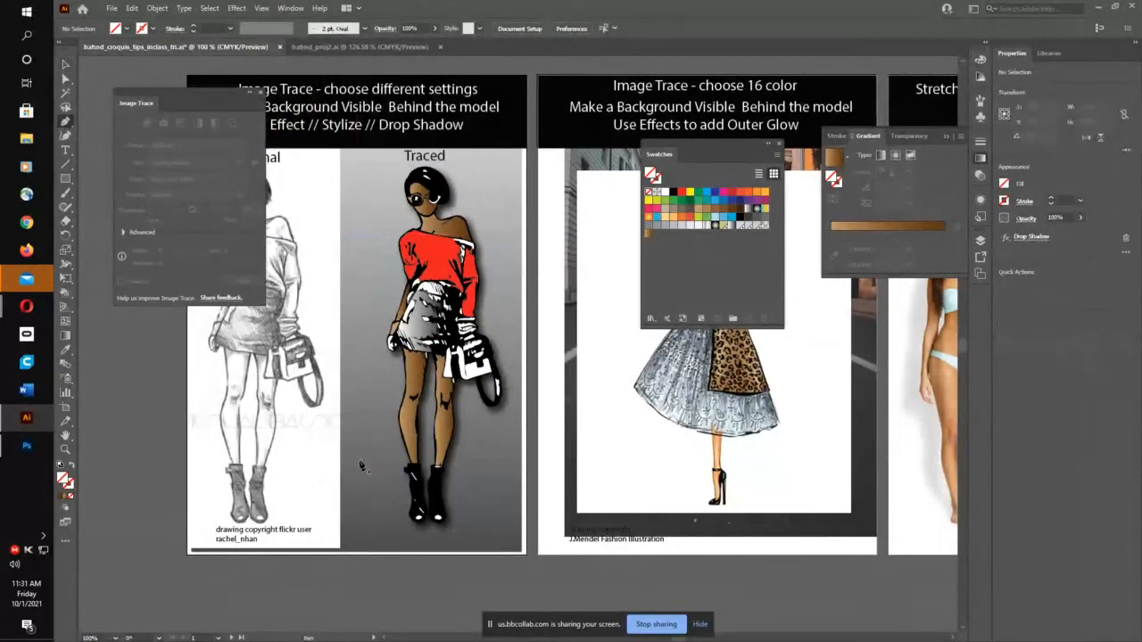
{"action": "left_click", "coordinate": [356, 461]}
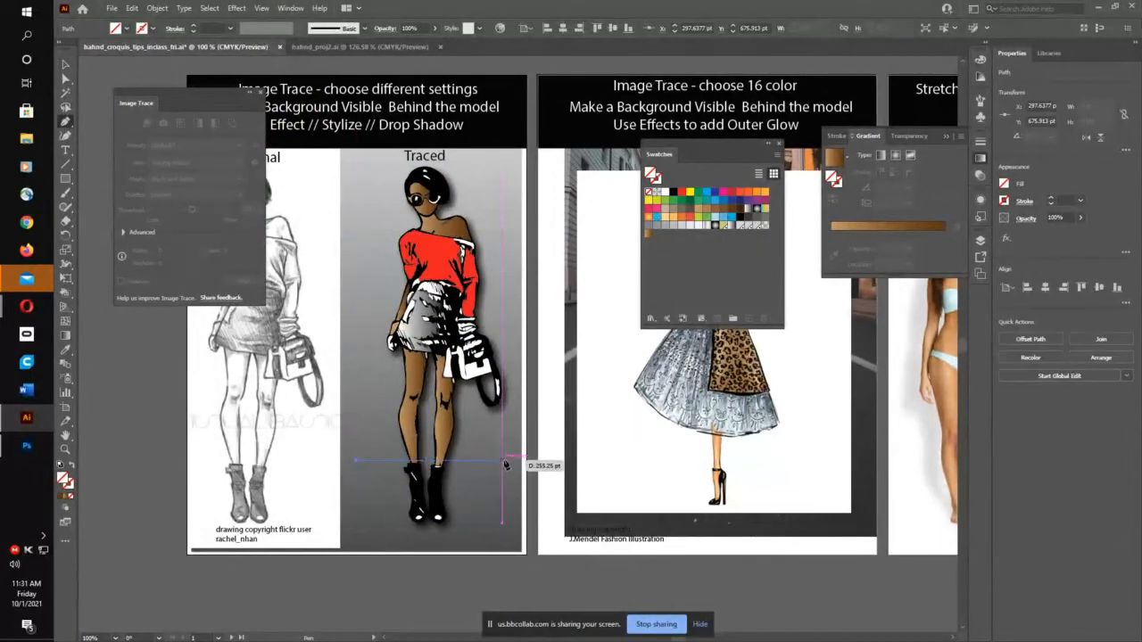
{"action": "left_click", "coordinate": [506, 463]}
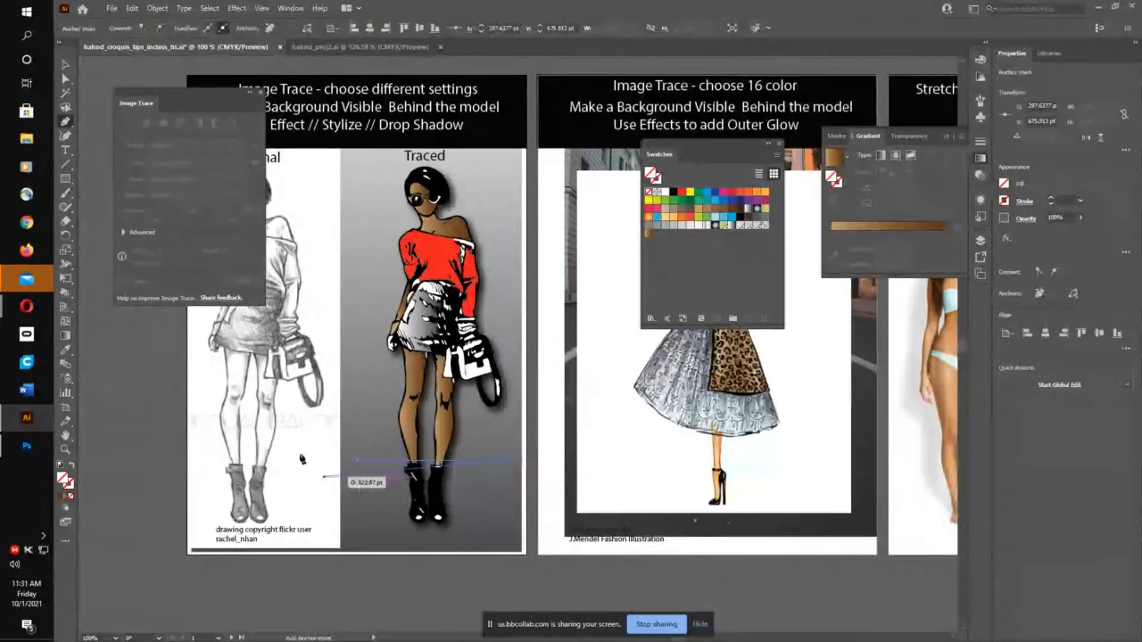
{"action": "left_click", "coordinate": [66, 65]}
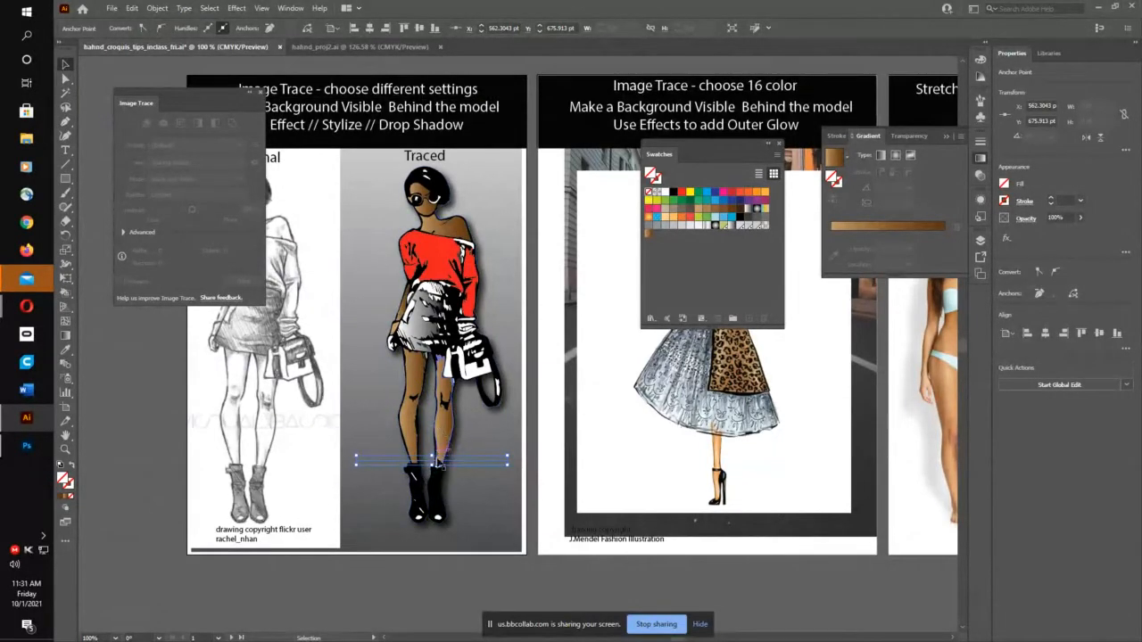
{"action": "left_click", "coordinate": [493, 464]}
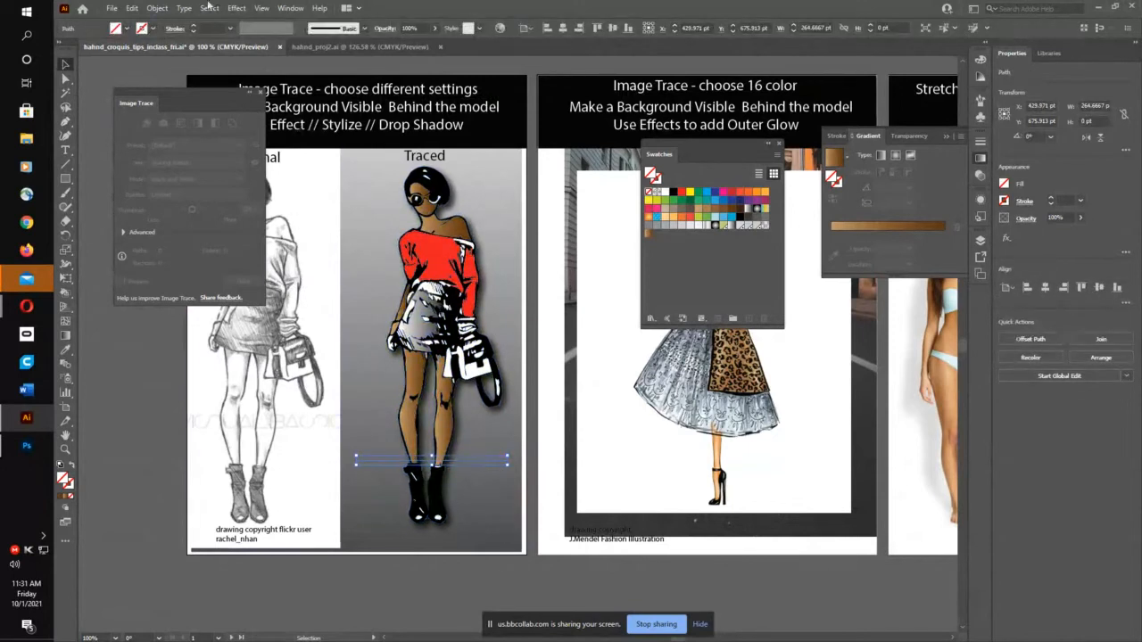
Step: Give the horizontal line a black 2 pt stroke and deselect it
{"action": "left_click", "coordinate": [152, 31]}
{"action": "left_click", "coordinate": [82, 48]}
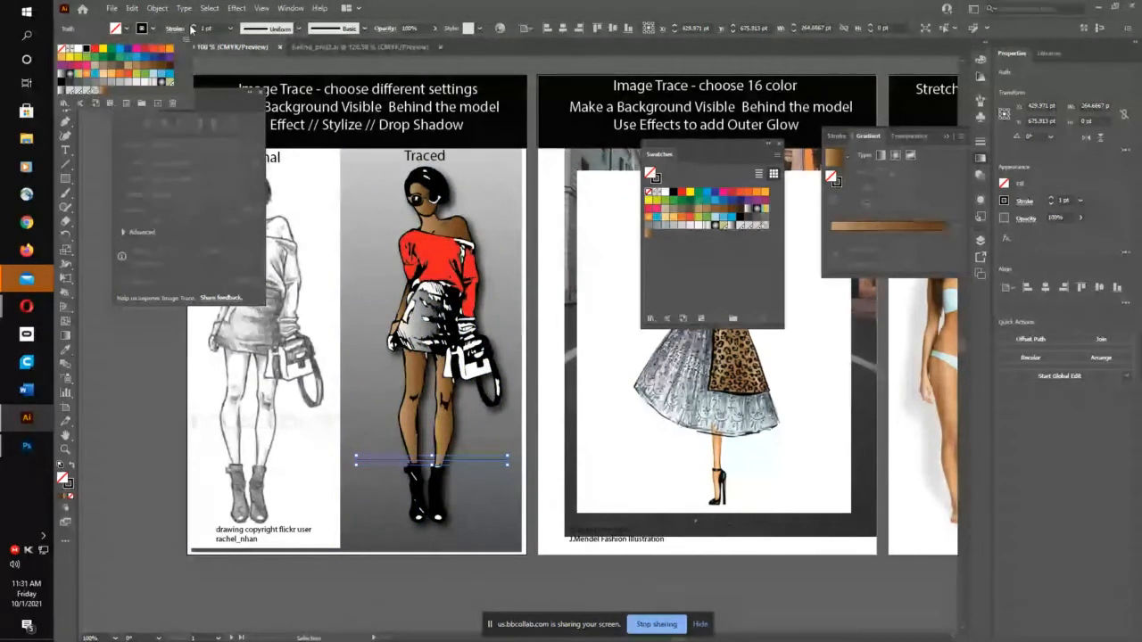
{"action": "left_click", "coordinate": [193, 27]}
{"action": "left_click", "coordinate": [362, 357]}
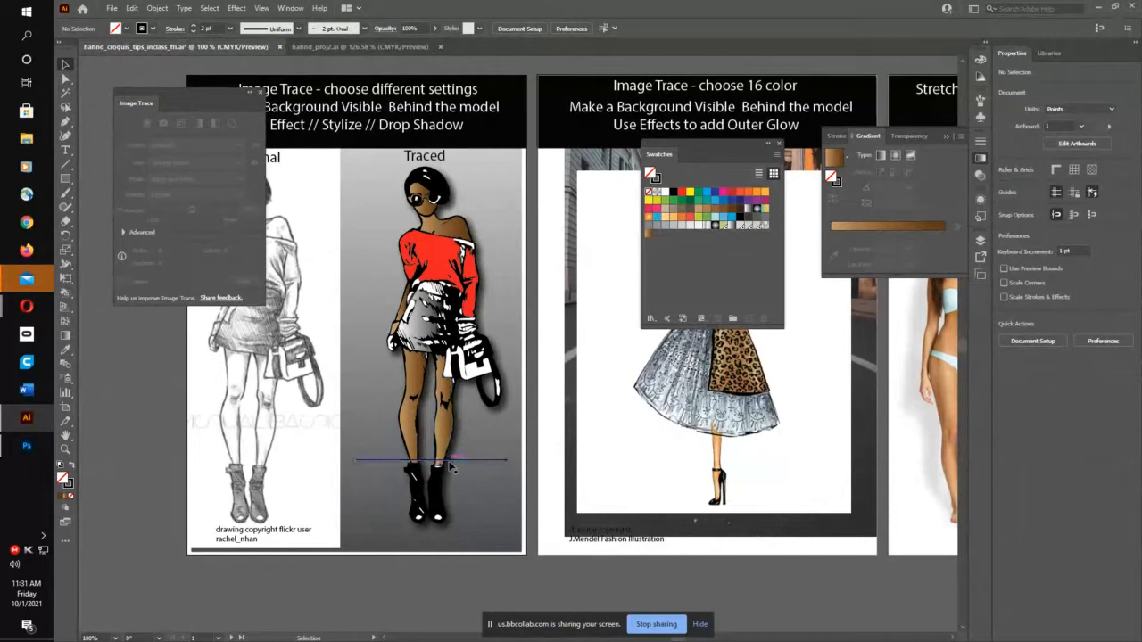
Step: Review the layer stack and bring the traced figure to the front so it covers the horizontal line
{"action": "left_click", "coordinate": [980, 241]}
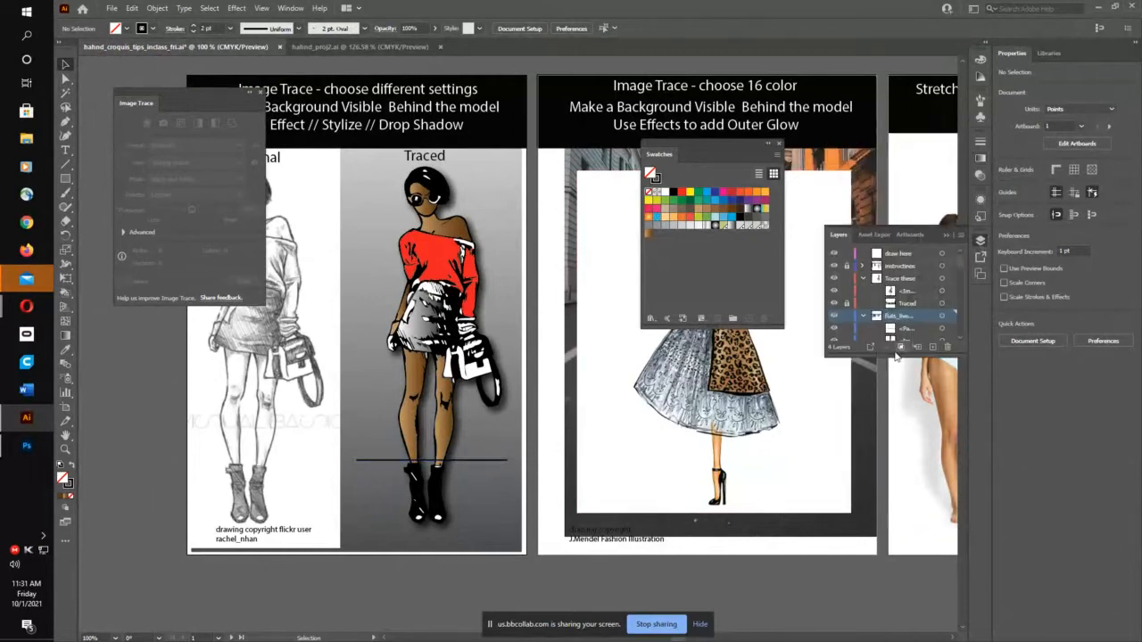
{"action": "left_click_drag", "start_coordinate": [895, 349], "coordinate": [896, 611]}
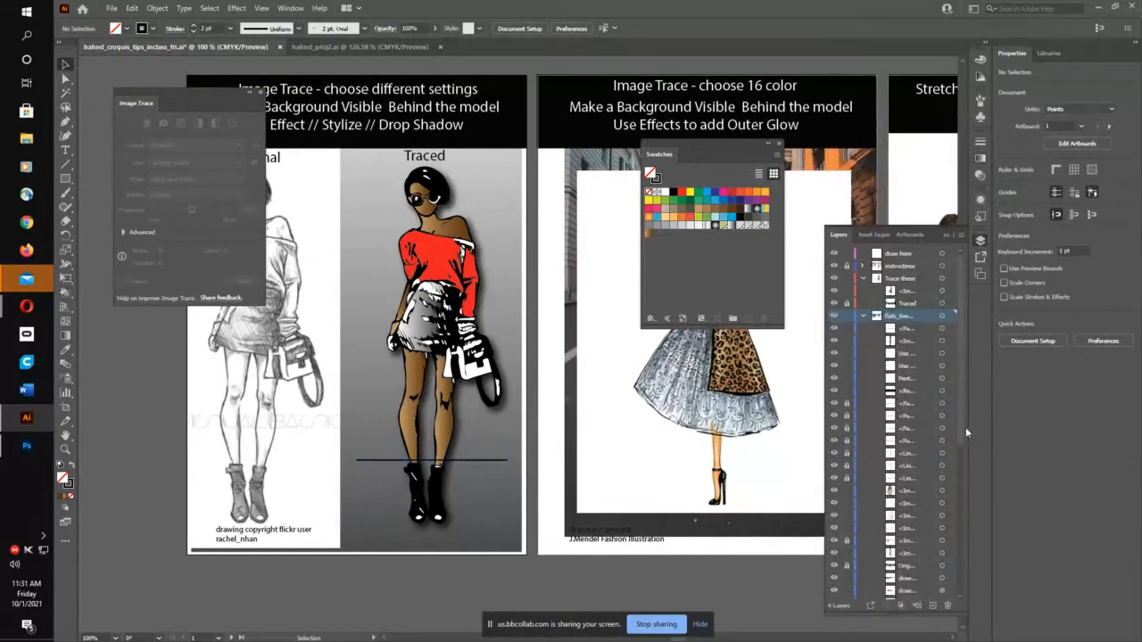
{"action": "left_click_drag", "start_coordinate": [960, 450], "coordinate": [958, 586]}
{"action": "left_click_drag", "start_coordinate": [962, 468], "coordinate": [956, 389]}
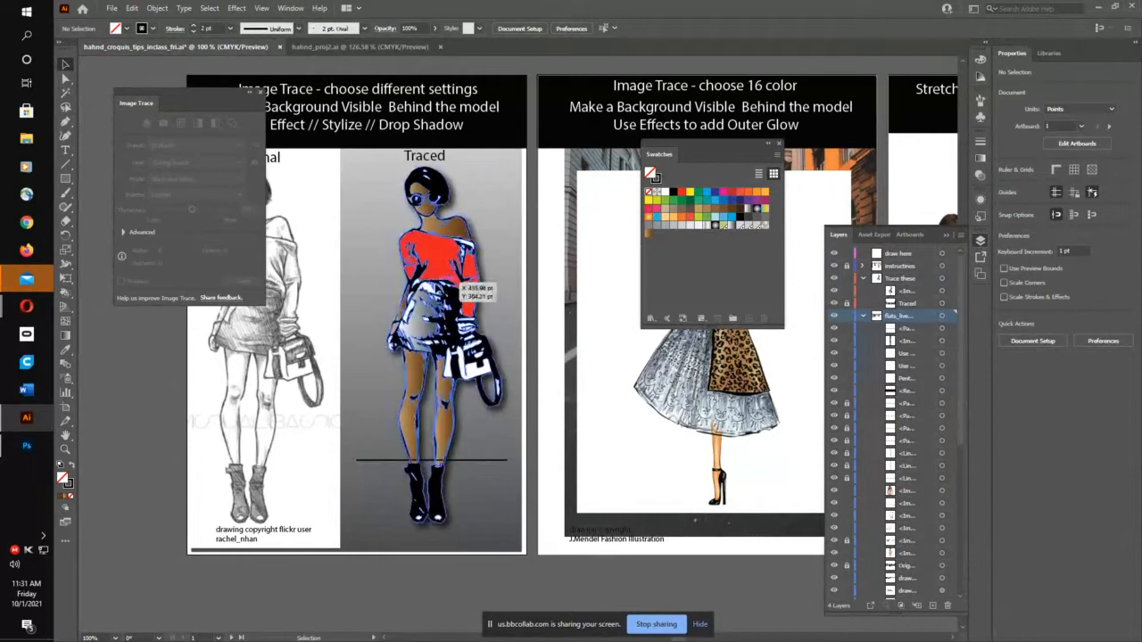
{"action": "left_click", "coordinate": [457, 284]}
{"action": "right_click", "coordinate": [437, 285]}
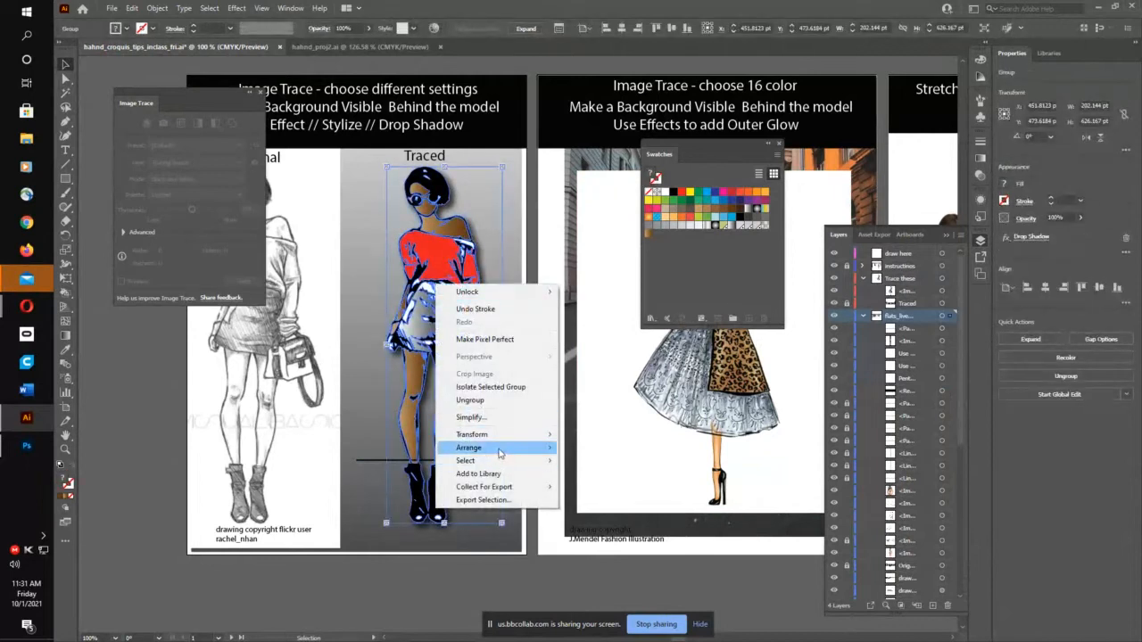
{"action": "mouse_move", "coordinate": [522, 450]}
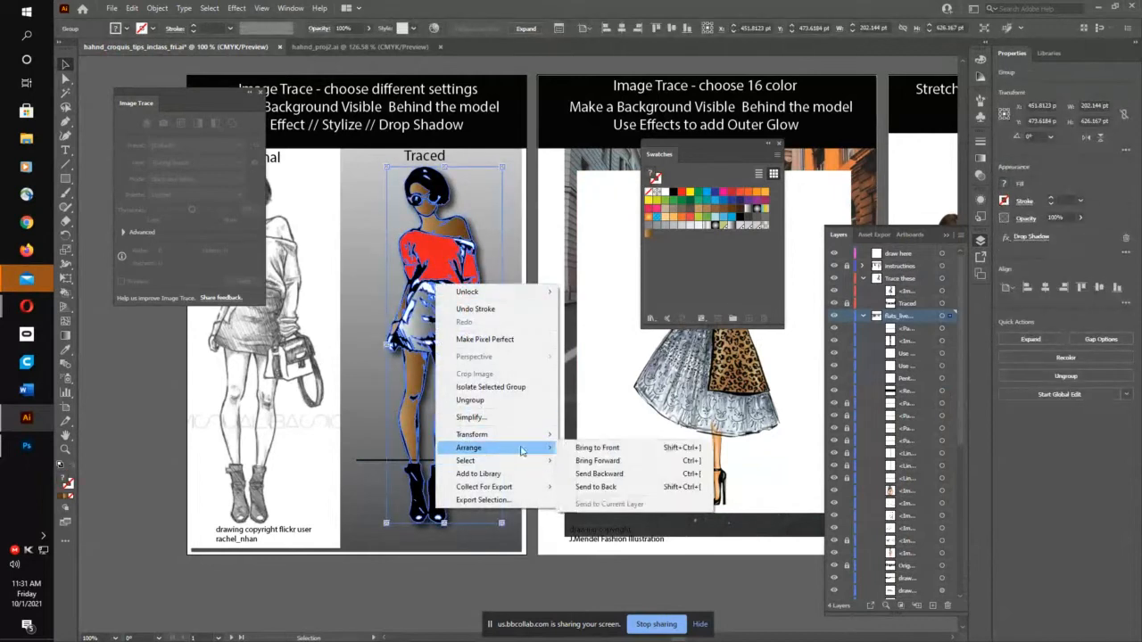
{"action": "left_click", "coordinate": [589, 448]}
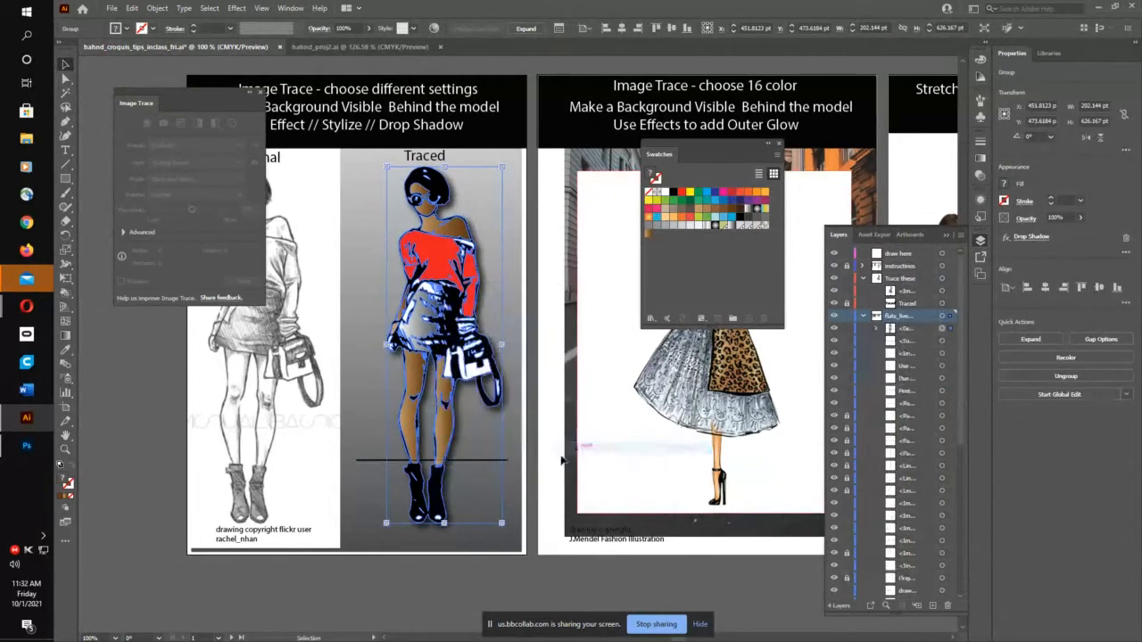
{"action": "left_click", "coordinate": [490, 564]}
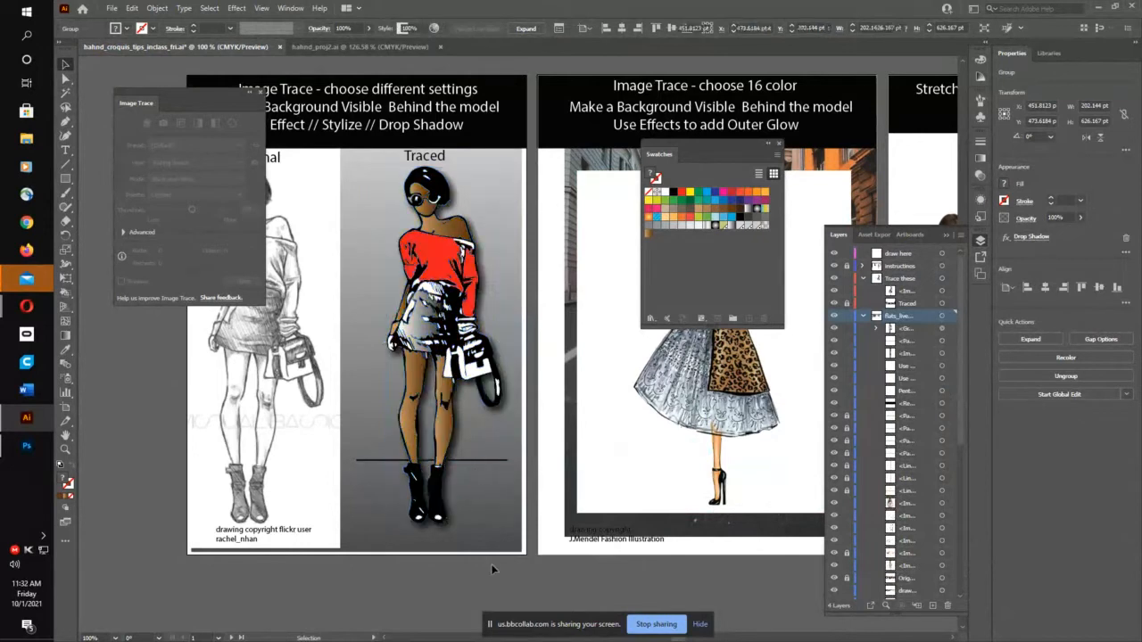
Step: Select the horizontal line behind the legs and show the Brushes panel enlarged enough to see the art brushes
{"action": "left_click", "coordinate": [477, 460]}
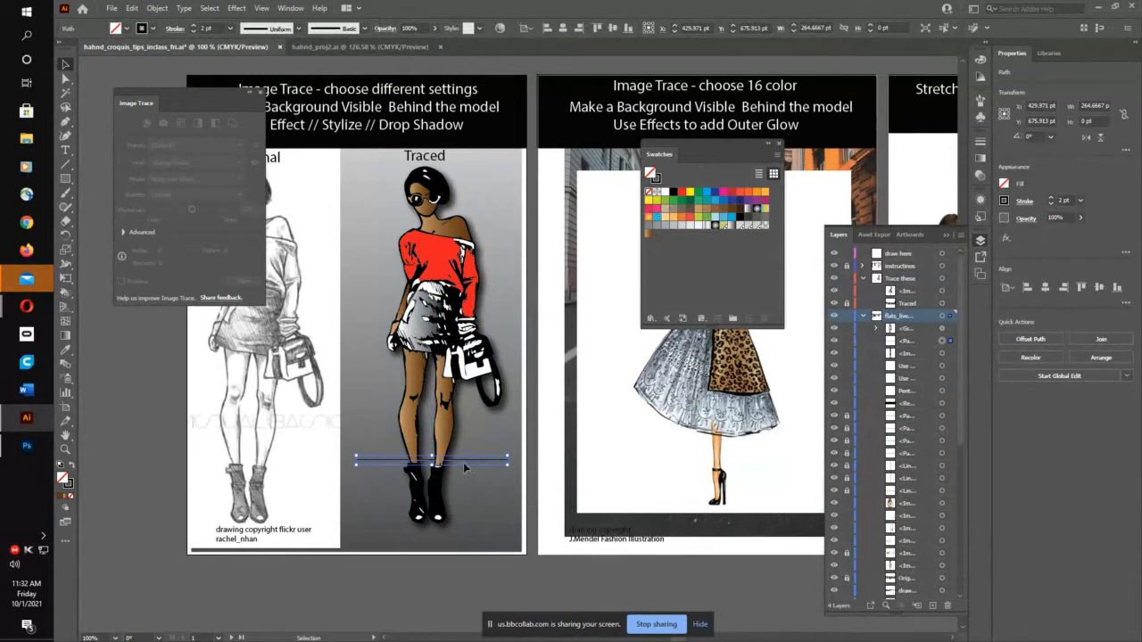
{"action": "left_click", "coordinate": [981, 108]}
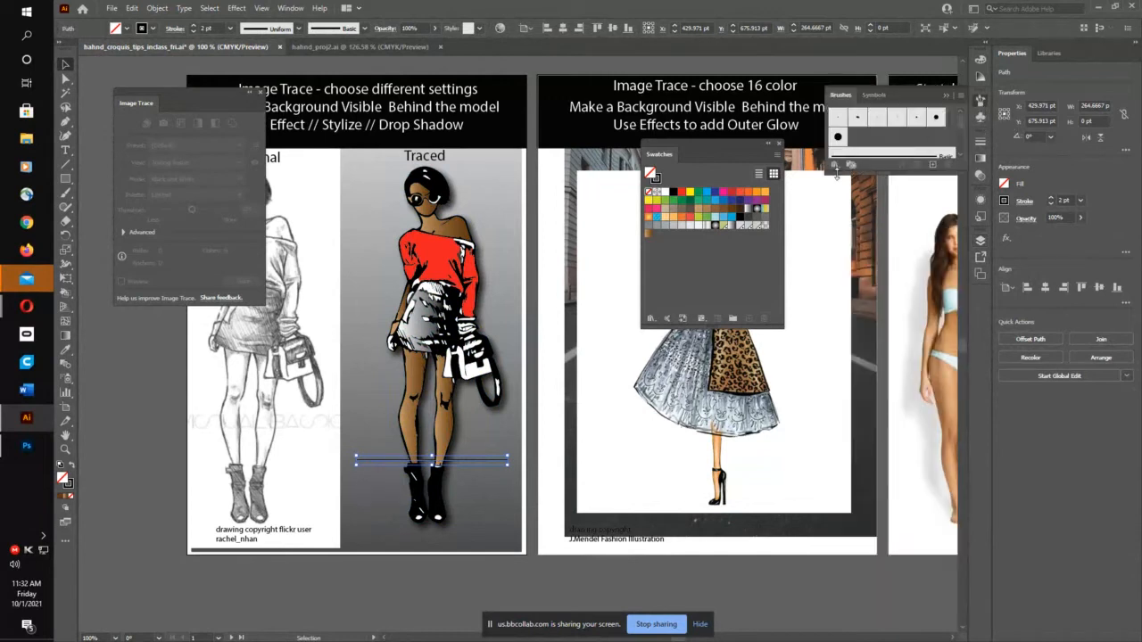
{"action": "left_click_drag", "start_coordinate": [897, 172], "coordinate": [908, 513]}
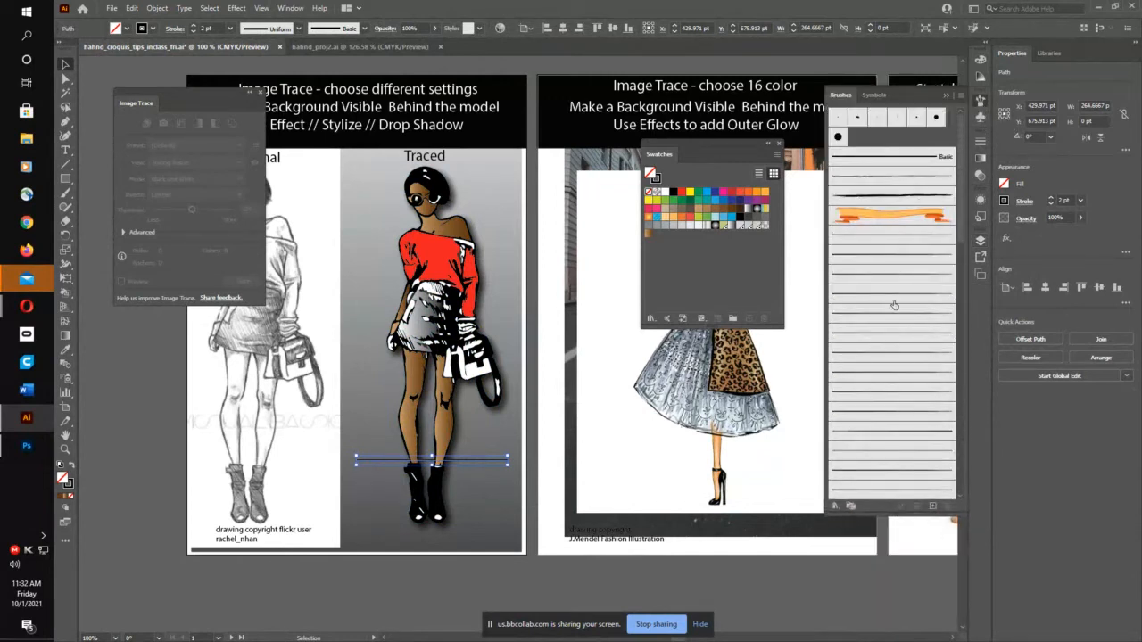
Step: Try the orange banner brush on the line, replace it with a plain thin brush, and look through the remaining brushes
{"action": "left_click", "coordinate": [892, 218]}
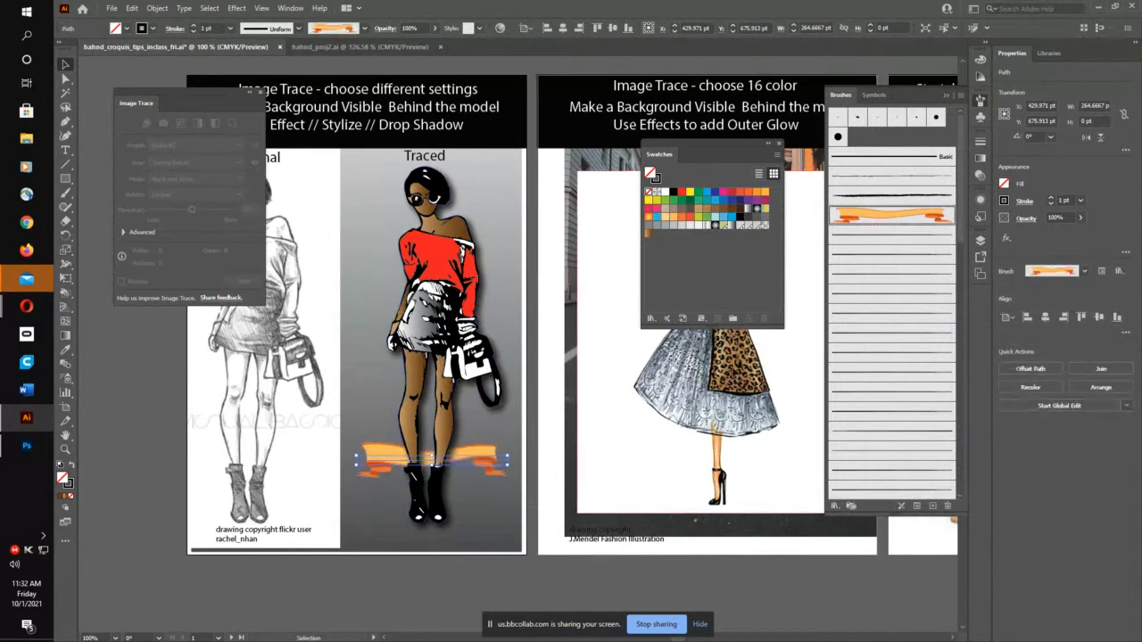
{"action": "left_click", "coordinate": [887, 168]}
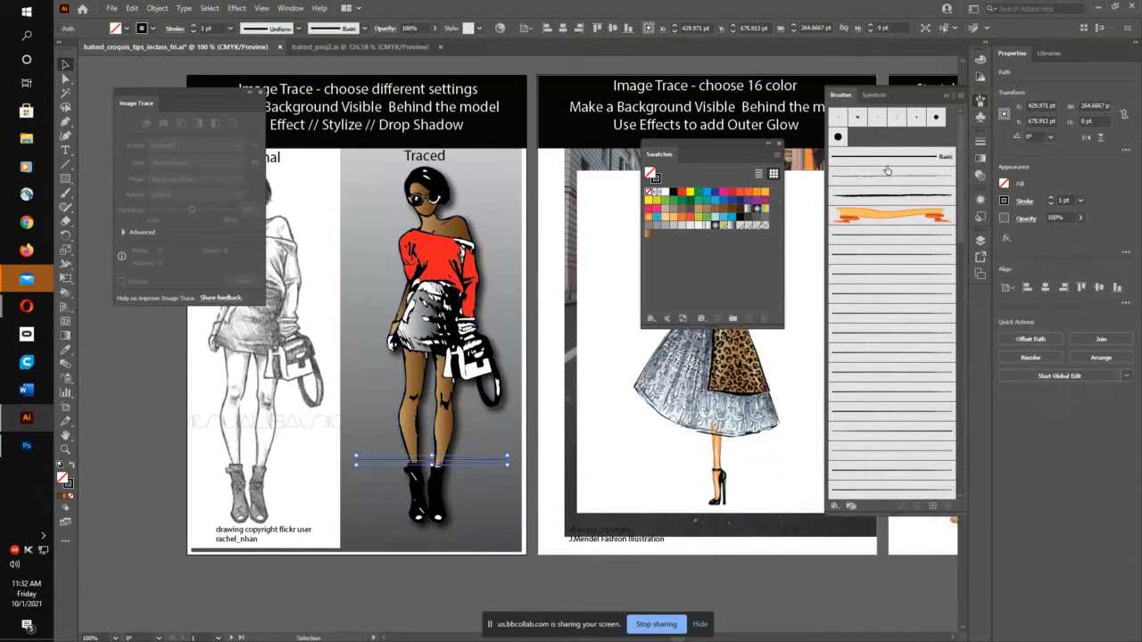
{"action": "scroll", "coordinate": [870, 343], "scroll_direction": "down", "scroll_amount": 8}
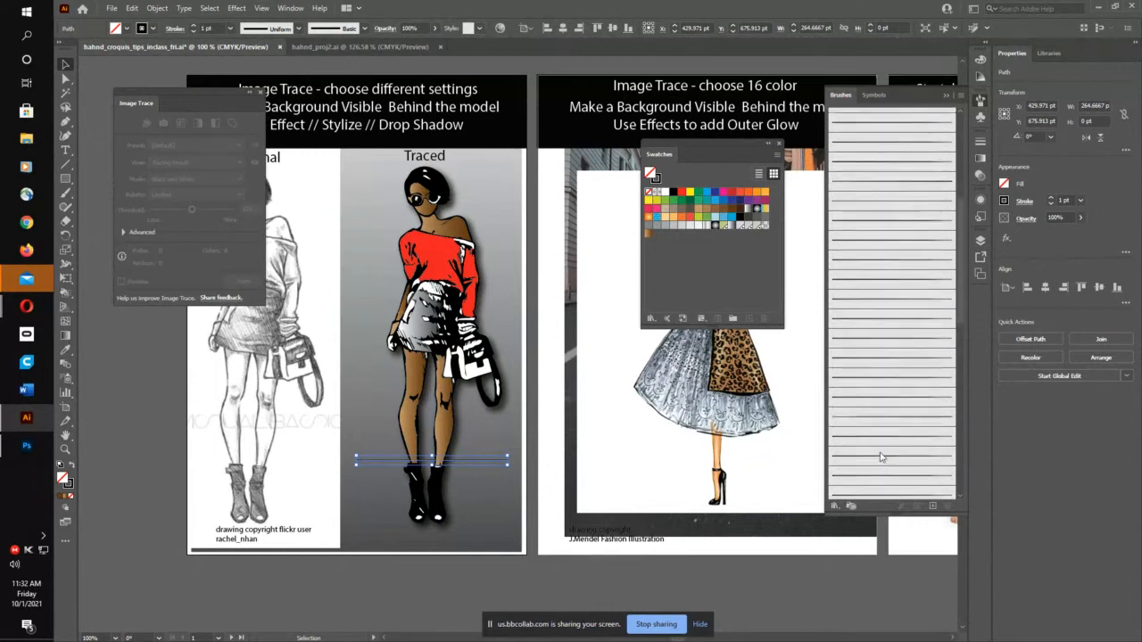
{"action": "scroll", "coordinate": [887, 451], "scroll_direction": "up", "scroll_amount": 4}
{"action": "scroll", "coordinate": [889, 451], "scroll_direction": "up", "scroll_amount": 3}
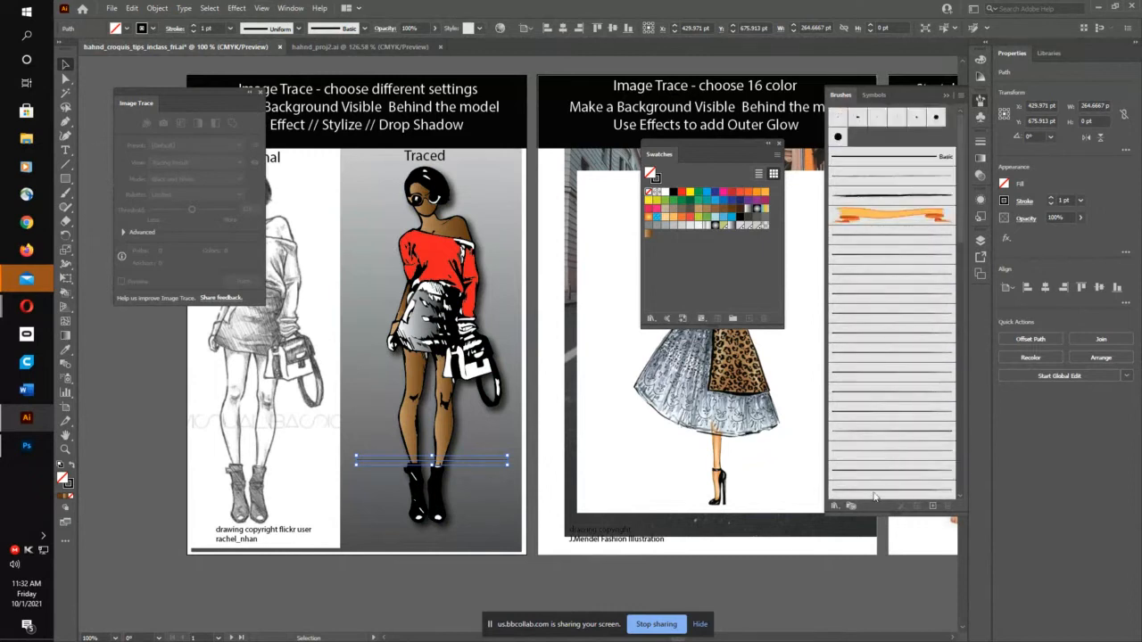
Step: Open the Artistic_ChalkCharcoalPencil brush library, enlarge it to show more brushes, and place it beside the traced figure
{"action": "left_click_drag", "start_coordinate": [874, 512], "coordinate": [829, 316]}
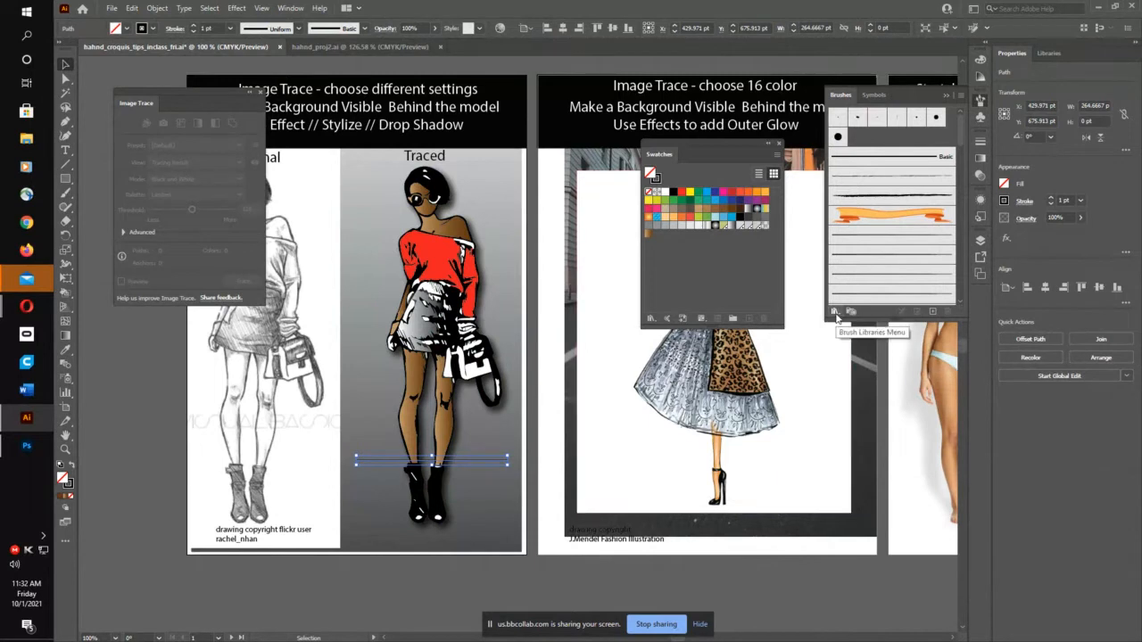
{"action": "left_click", "coordinate": [835, 314]}
{"action": "mouse_move", "coordinate": [868, 383]}
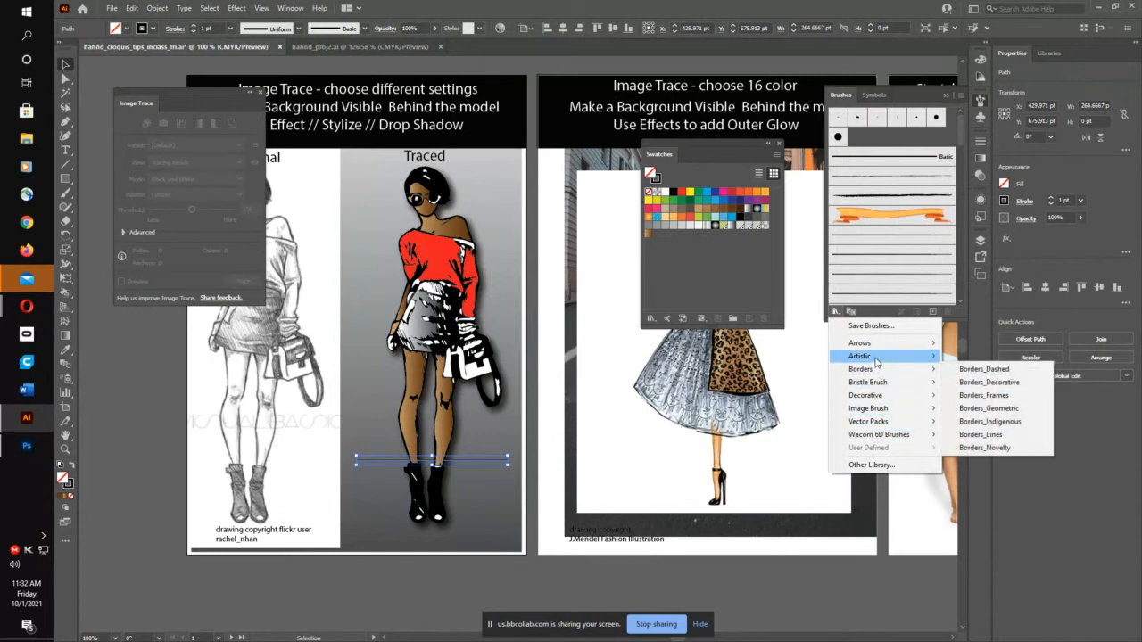
{"action": "mouse_move", "coordinate": [876, 359]}
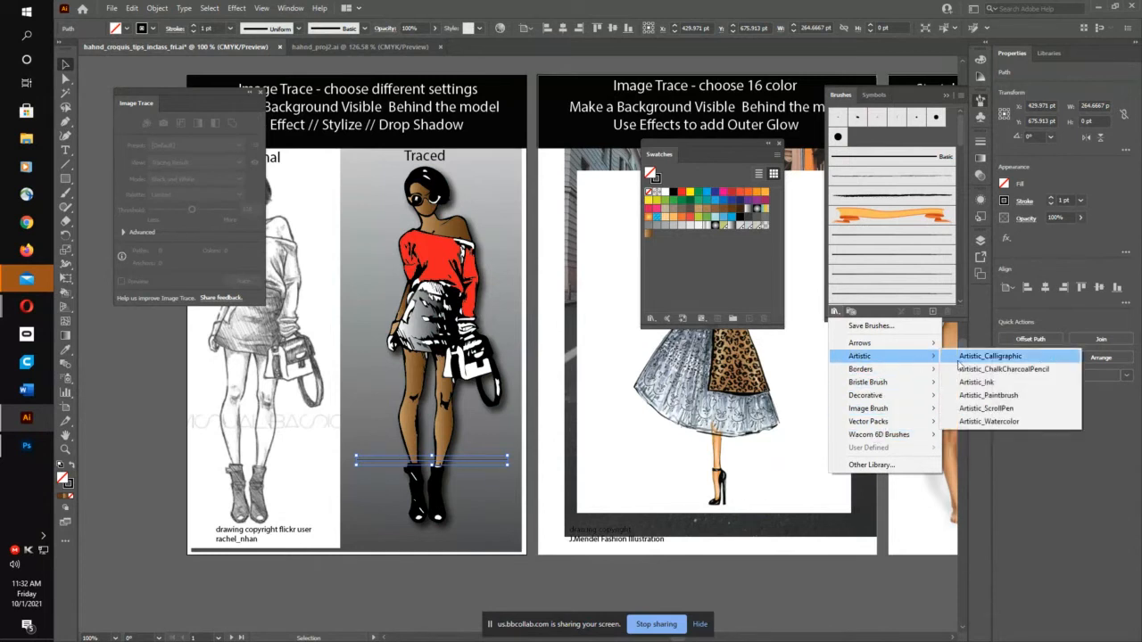
{"action": "left_click", "coordinate": [1004, 371]}
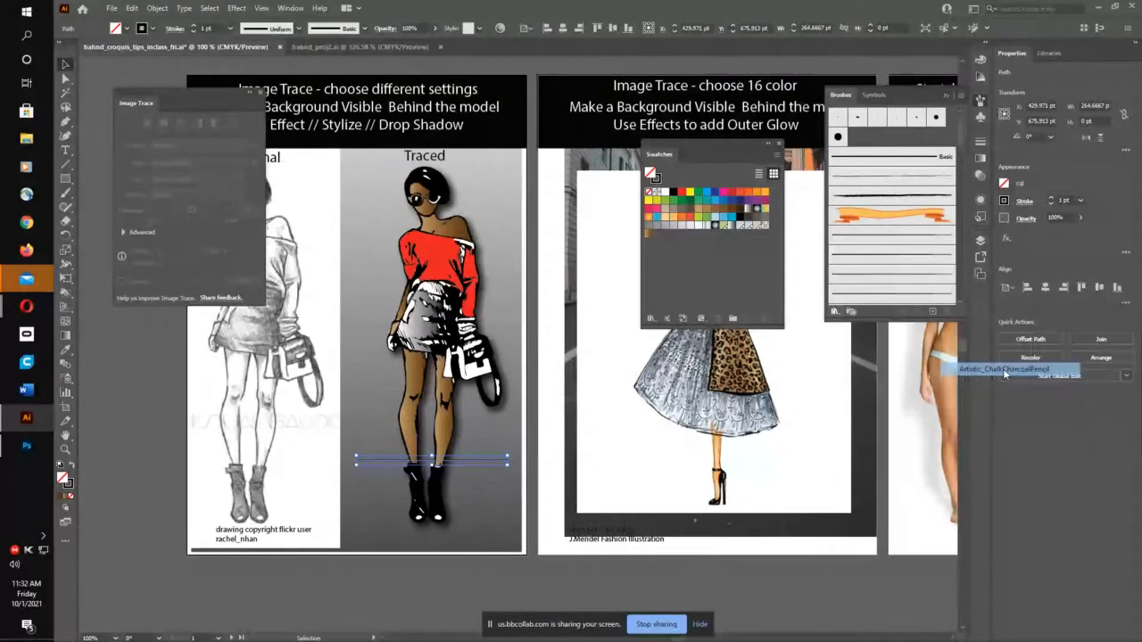
{"action": "left_click_drag", "start_coordinate": [591, 383], "coordinate": [592, 608]}
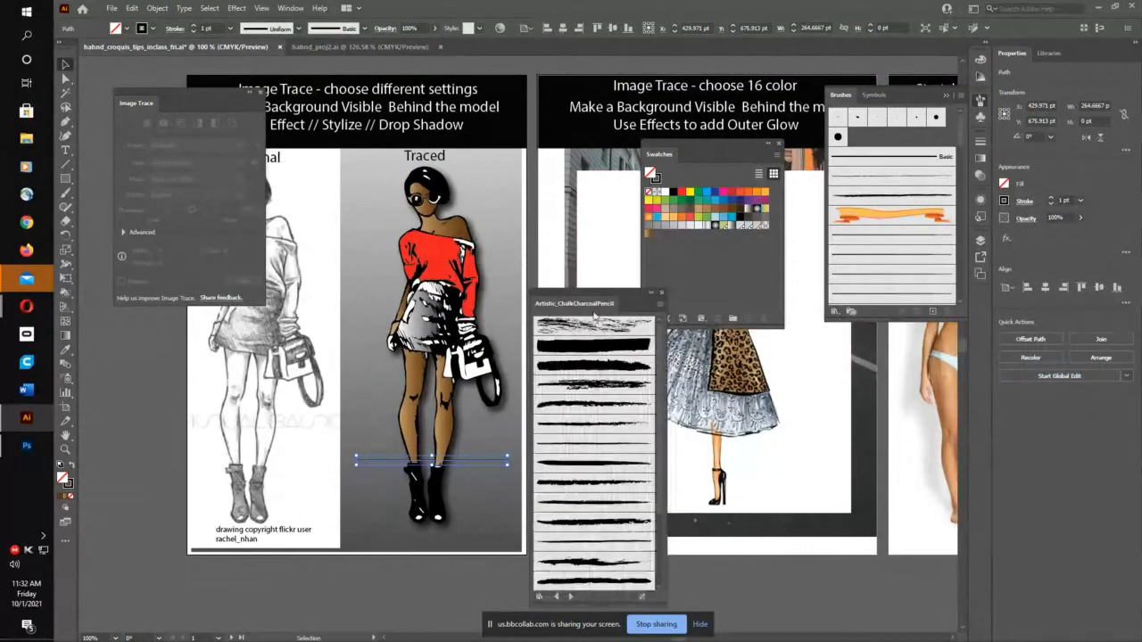
{"action": "left_click_drag", "start_coordinate": [589, 303], "coordinate": [583, 178]}
Step: Try two rough charcoal brushes on the line, keep the second, heavier one, close the brush library, and deselect
{"action": "left_click", "coordinate": [581, 284]}
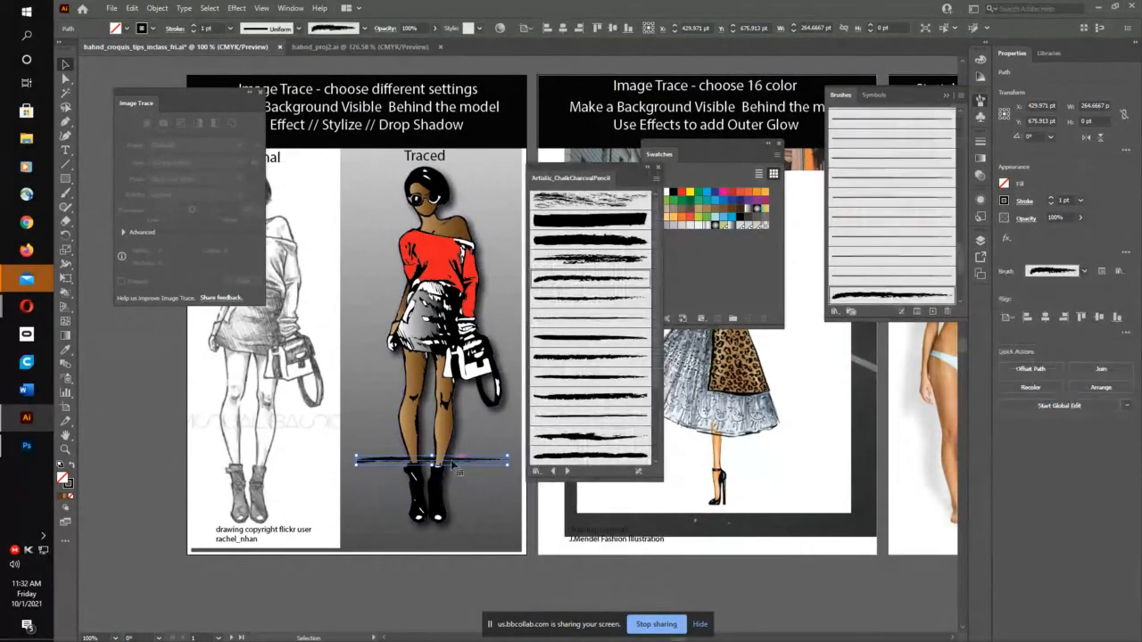
{"action": "left_click", "coordinate": [567, 399]}
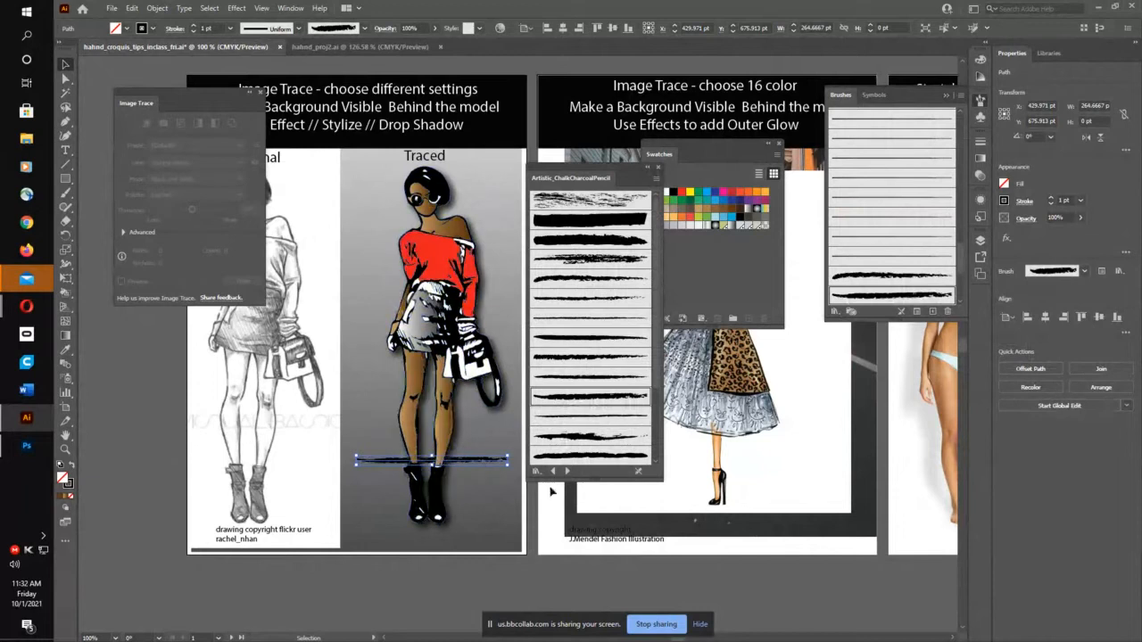
{"action": "left_click", "coordinate": [657, 168]}
{"action": "left_click", "coordinate": [475, 495]}
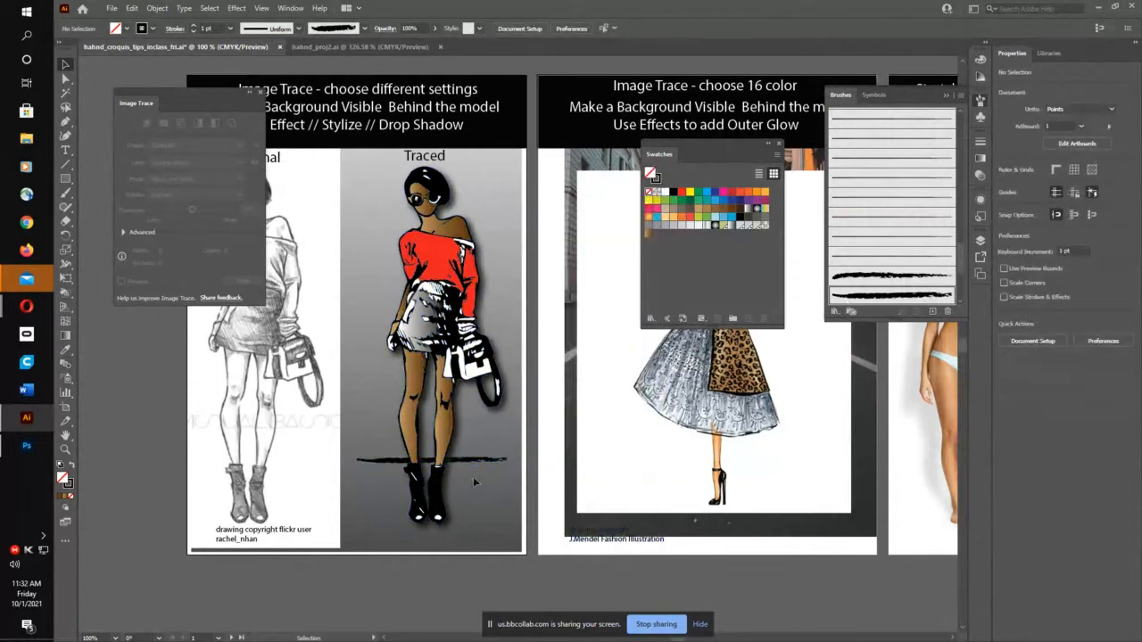
Step: Try the charcoal line beneath the boots, and move it back up behind the lower legs at about Y 661 pt
{"action": "left_click_drag", "start_coordinate": [472, 464], "coordinate": [467, 523]}
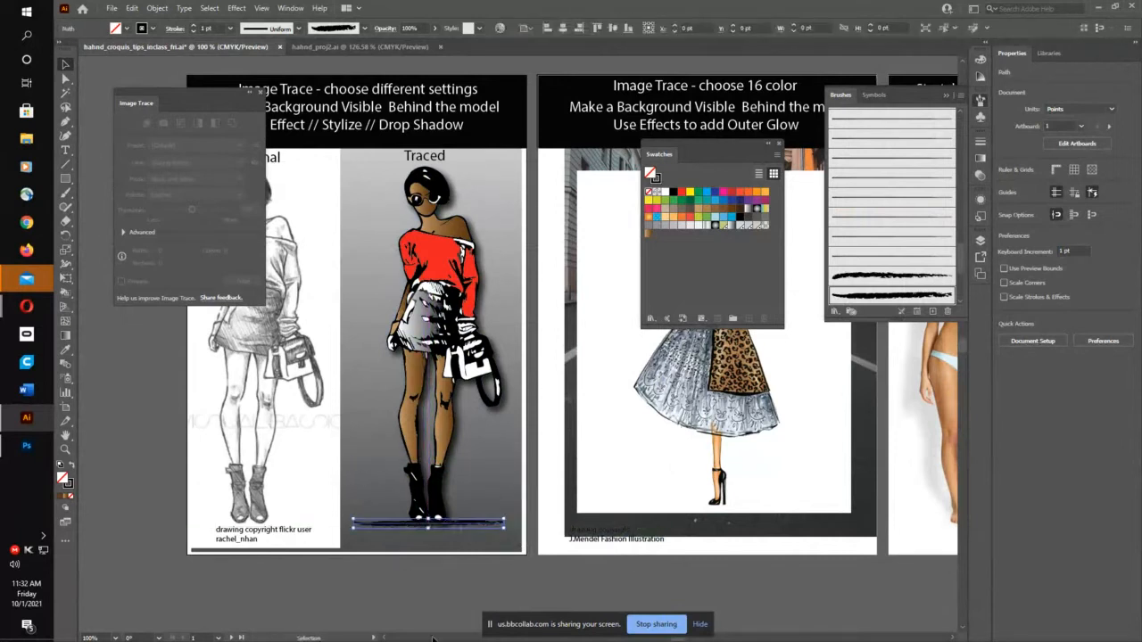
{"action": "left_click", "coordinate": [453, 594]}
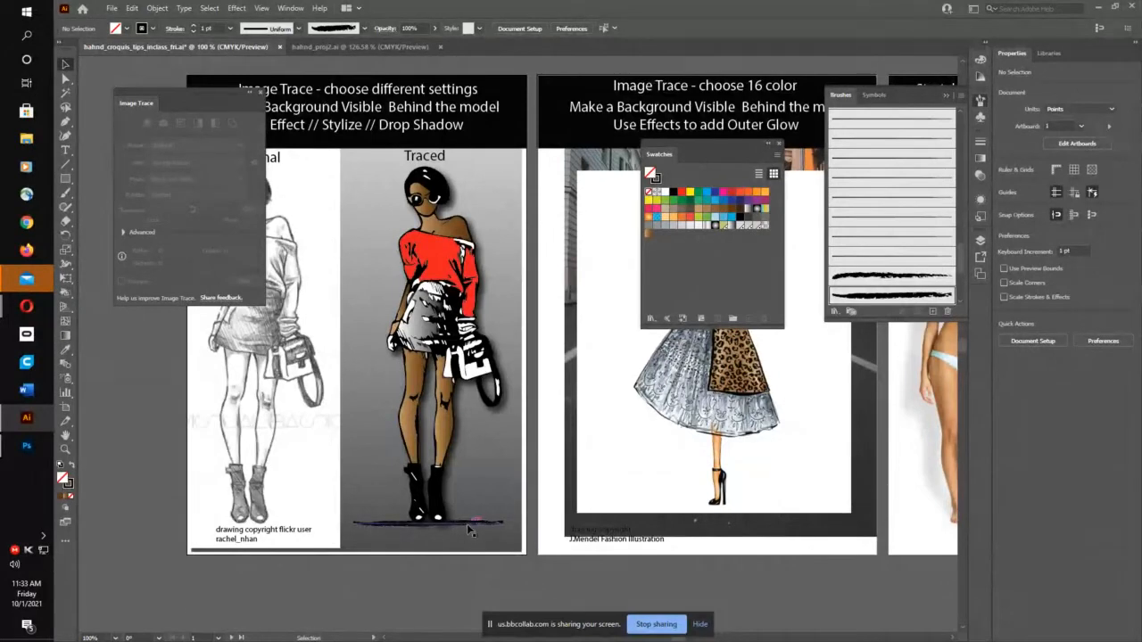
{"action": "mouse_move", "coordinate": [467, 530]}
{"action": "left_mouse_down"}
{"action": "mouse_move", "coordinate": [472, 361]}
{"action": "mouse_move", "coordinate": [459, 385]}
{"action": "mouse_move", "coordinate": [460, 454]}
{"action": "left_mouse_up"}
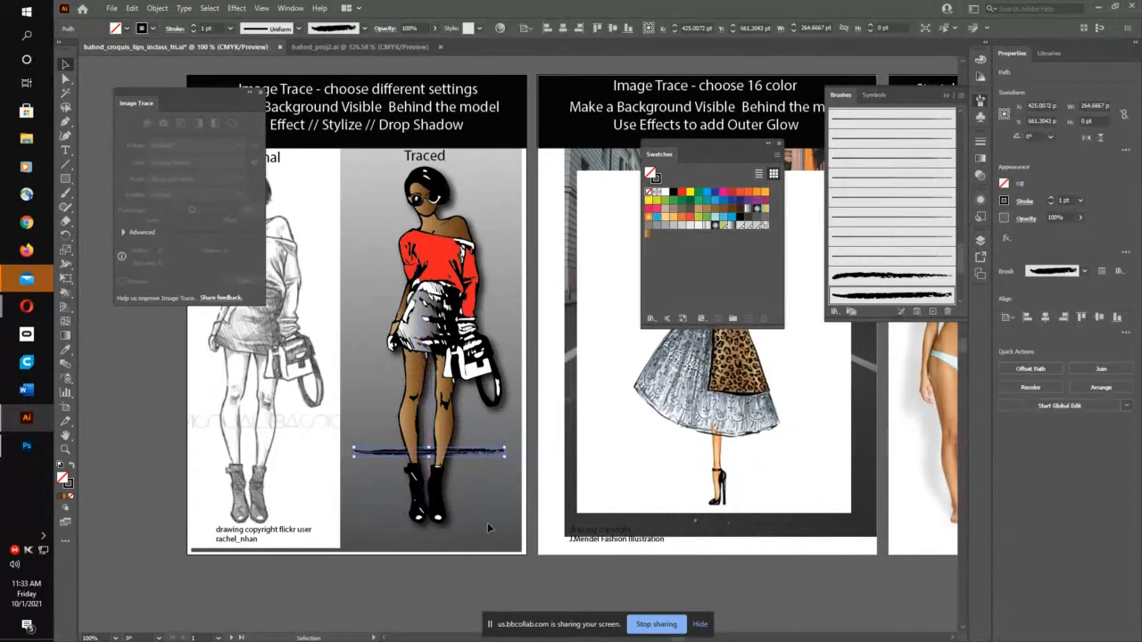
{"action": "left_click", "coordinate": [470, 606]}
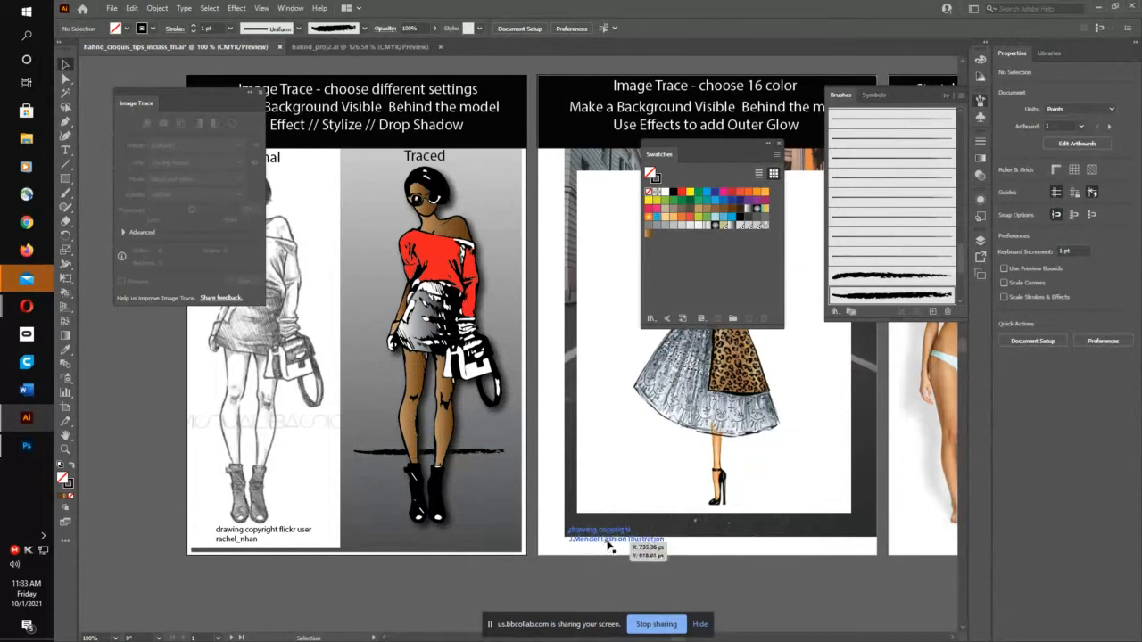
{"action": "left_click_drag", "start_coordinate": [647, 523], "coordinate": [470, 567]}
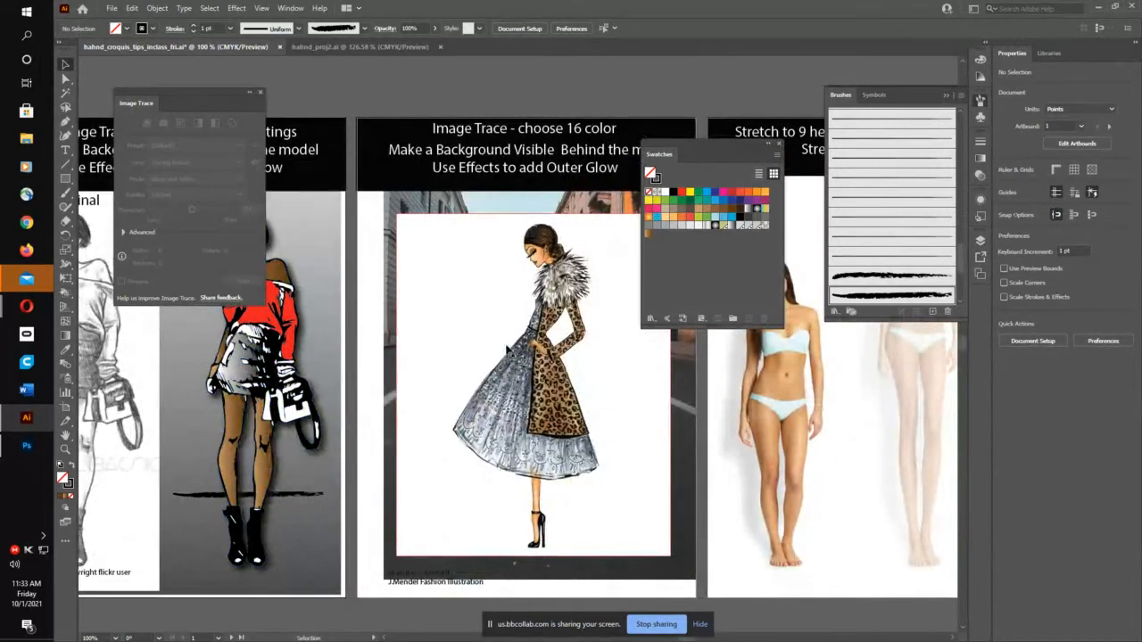
{"action": "left_click_drag", "start_coordinate": [313, 461], "coordinate": [534, 435]}
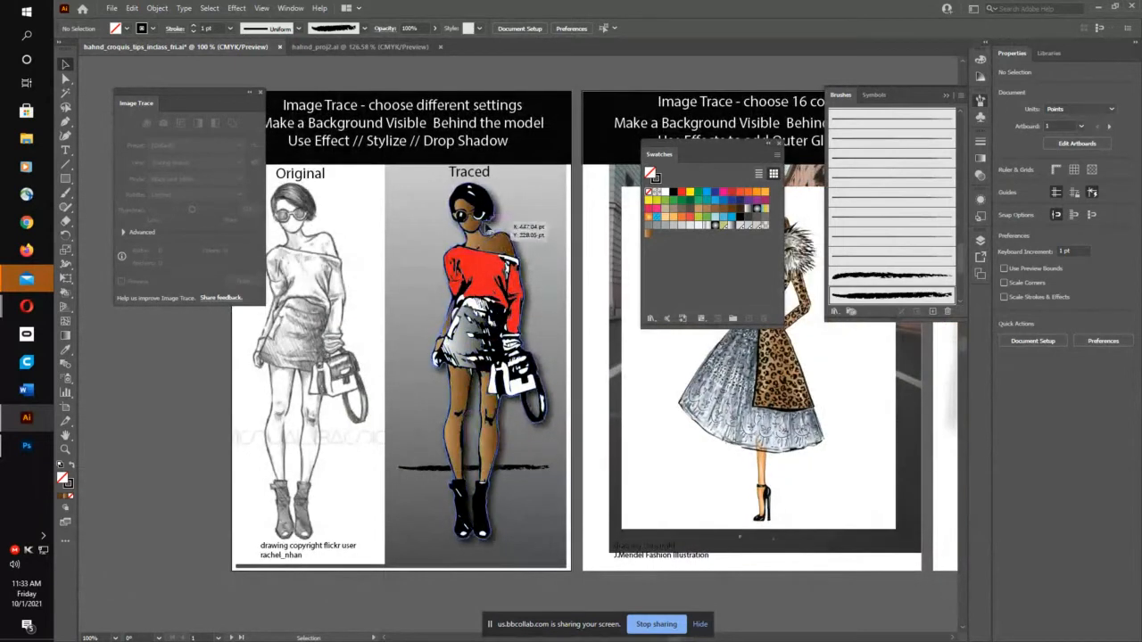
Step: Shift the charcoal line slightly to the left behind the traced figure's lower legs and deselect it
{"action": "left_click", "coordinate": [492, 285]}
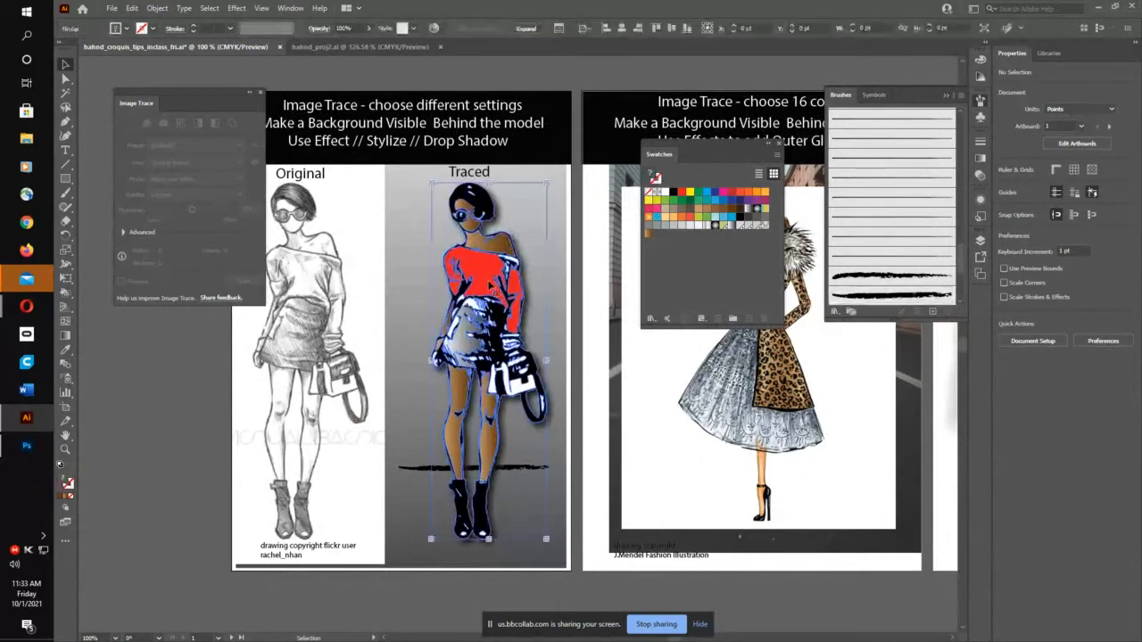
{"action": "left_click", "coordinate": [517, 484]}
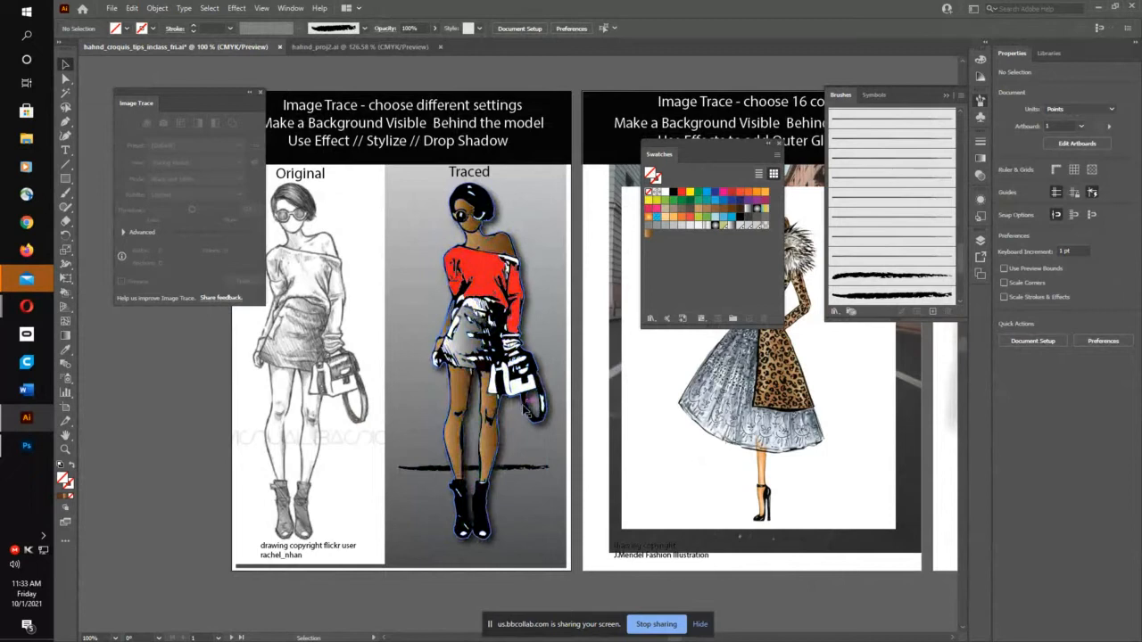
{"action": "left_click_drag", "start_coordinate": [514, 473], "coordinate": [508, 474]}
{"action": "left_click", "coordinate": [573, 539]}
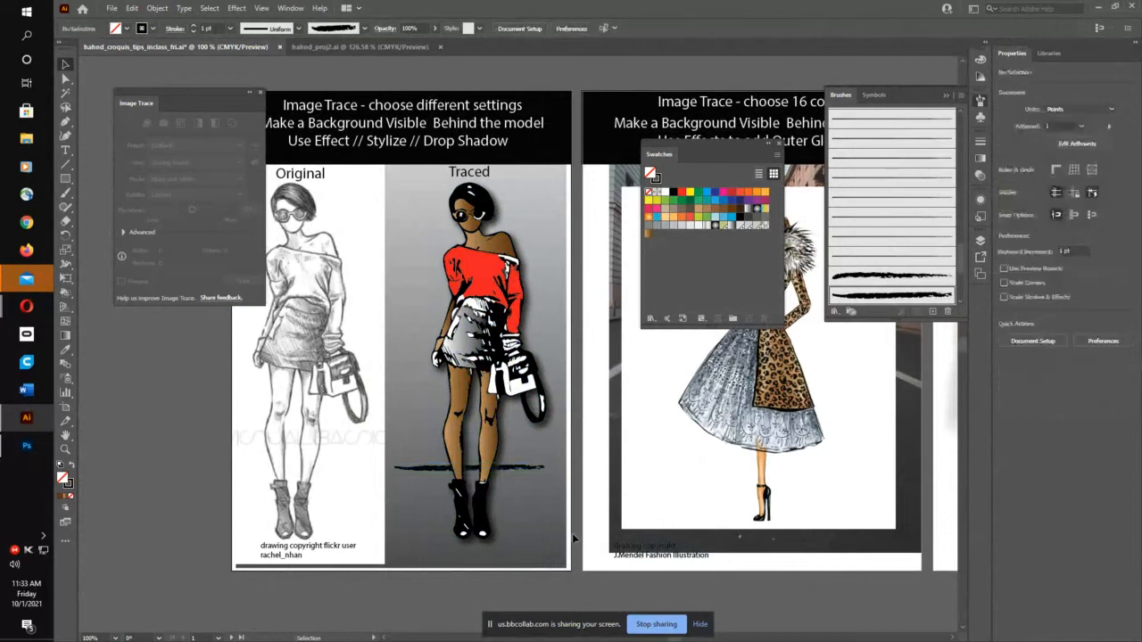
Step: Image Trace the J.Mendel fashion illustration on the second artboard with the 16 Colors preset
{"action": "left_click_drag", "start_coordinate": [571, 488], "coordinate": [295, 523]}
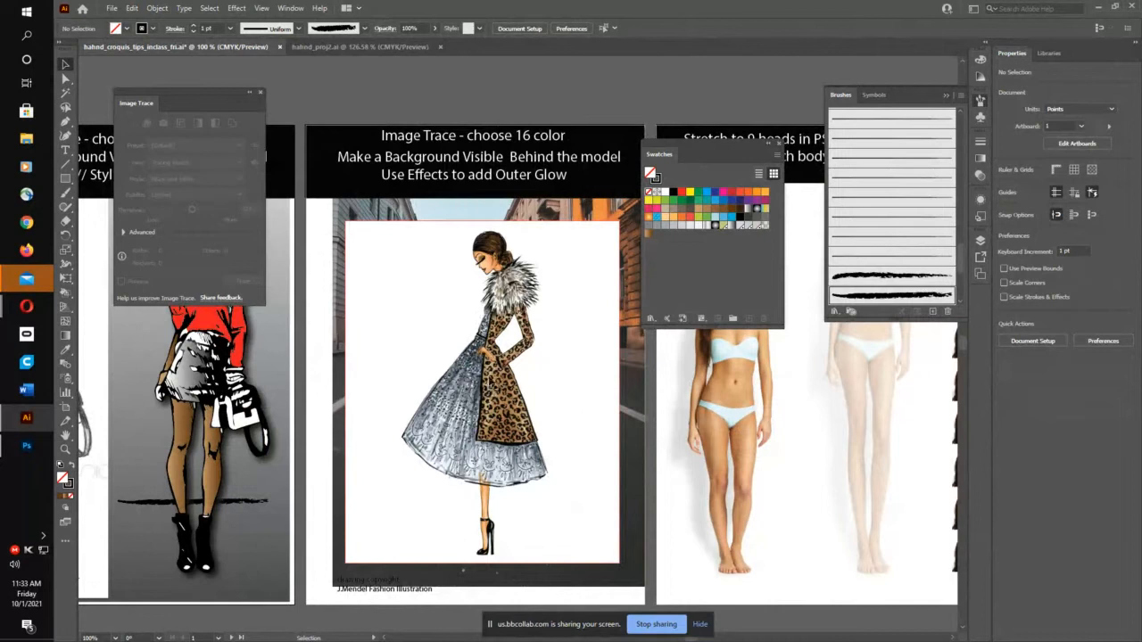
{"action": "left_click", "coordinate": [493, 393]}
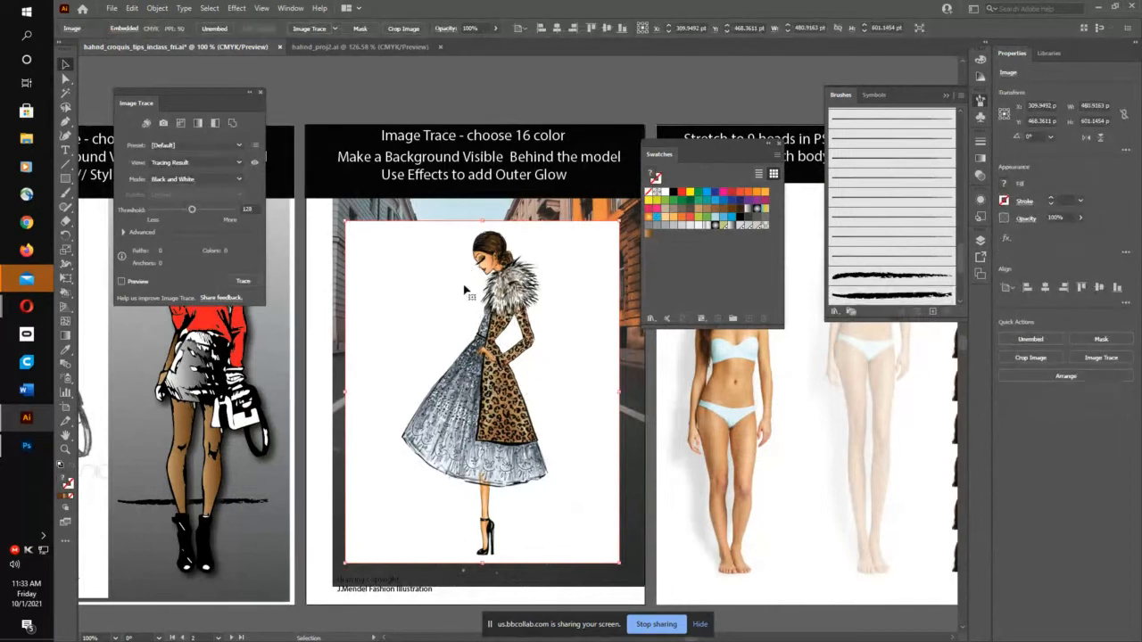
{"action": "left_click", "coordinate": [313, 31]}
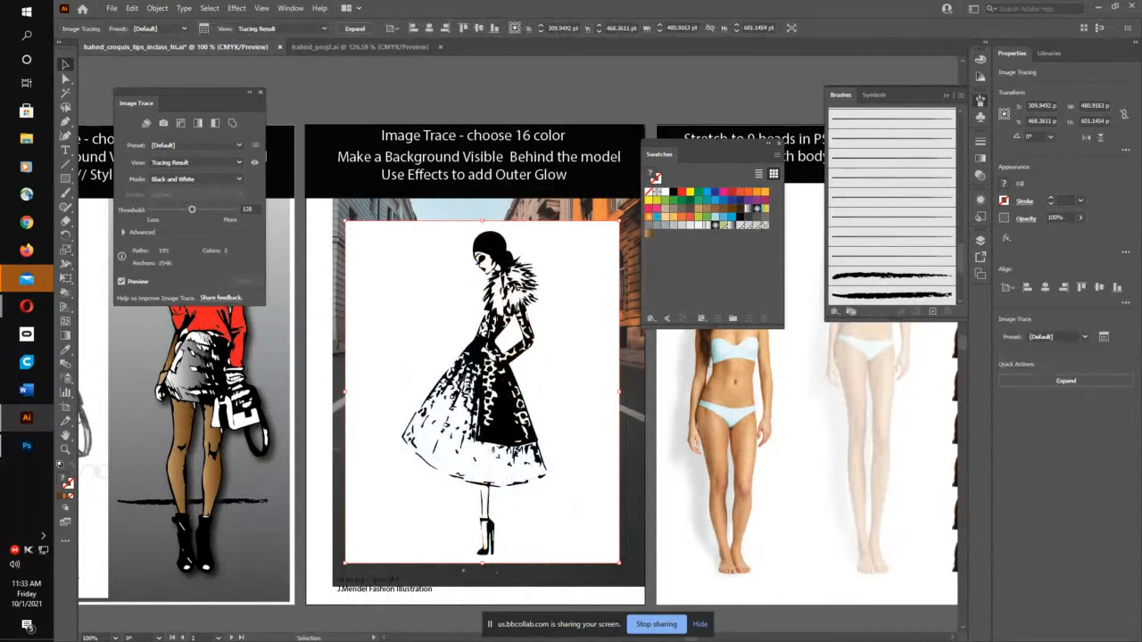
{"action": "left_click", "coordinate": [231, 148]}
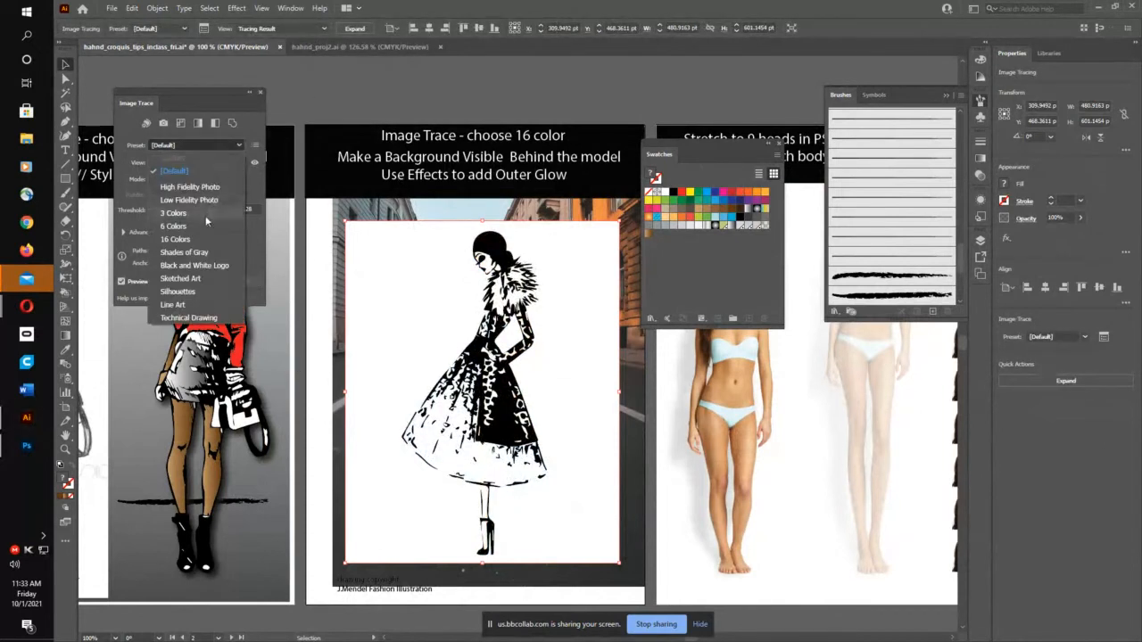
{"action": "left_click", "coordinate": [196, 238]}
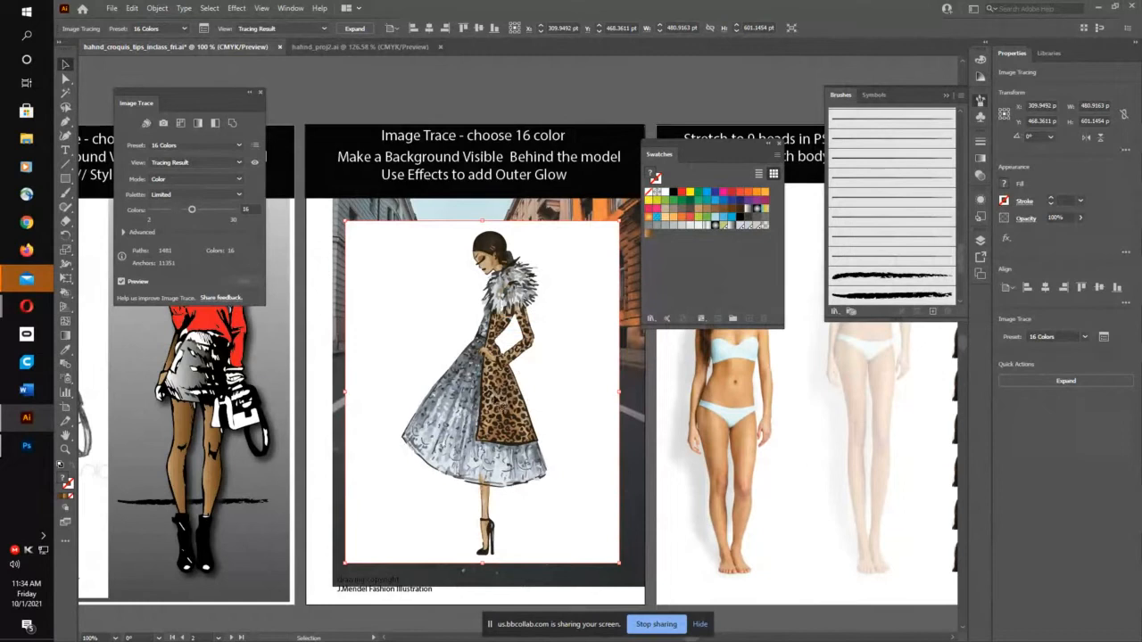
Step: Expand the 16-color tracing of the fashion illustration into editable paths and deselect it
{"action": "key", "text": "z"}
{"action": "mouse_move", "coordinate": [459, 416]}
{"action": "left_mouse_down"}
{"action": "mouse_move", "coordinate": [618, 306]}
{"action": "mouse_move", "coordinate": [730, 268]}
{"action": "mouse_move", "coordinate": [790, 263]}
{"action": "mouse_move", "coordinate": [501, 317]}
{"action": "mouse_move", "coordinate": [580, 312]}
{"action": "mouse_move", "coordinate": [470, 321]}
{"action": "mouse_move", "coordinate": [487, 322]}
{"action": "left_mouse_up"}
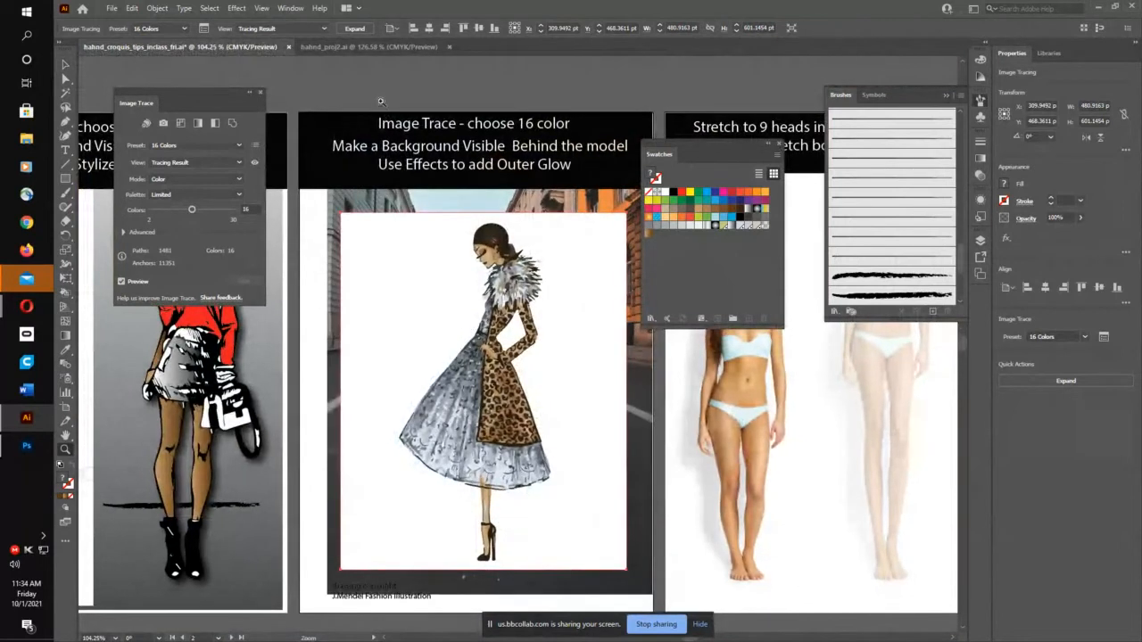
{"action": "left_click", "coordinate": [363, 26]}
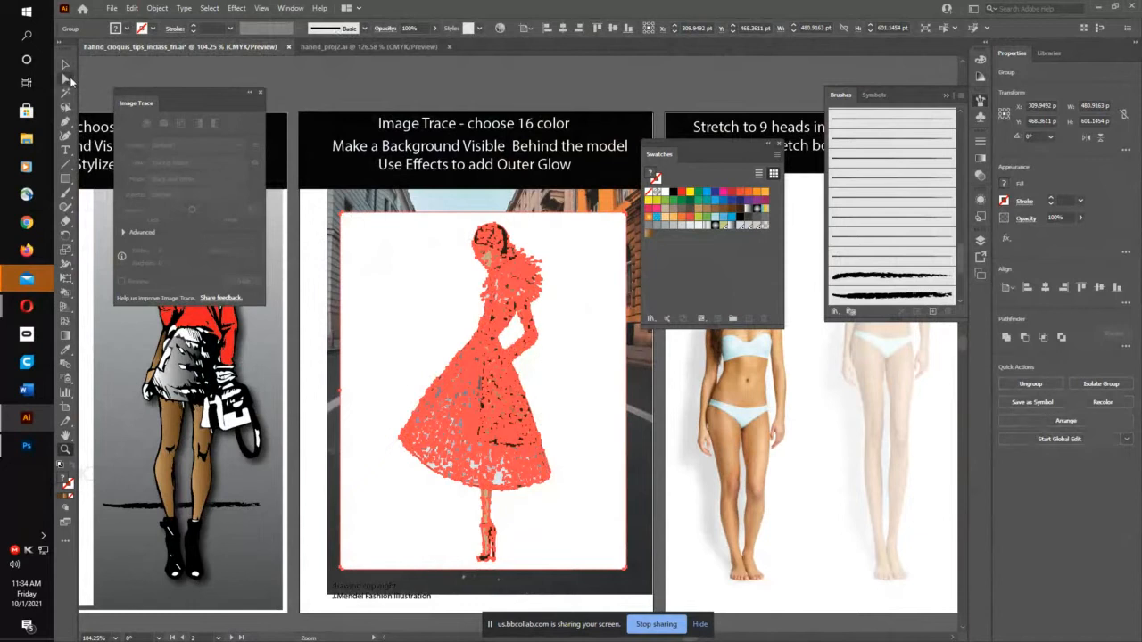
{"action": "left_click", "coordinate": [65, 64]}
{"action": "left_click", "coordinate": [377, 207]}
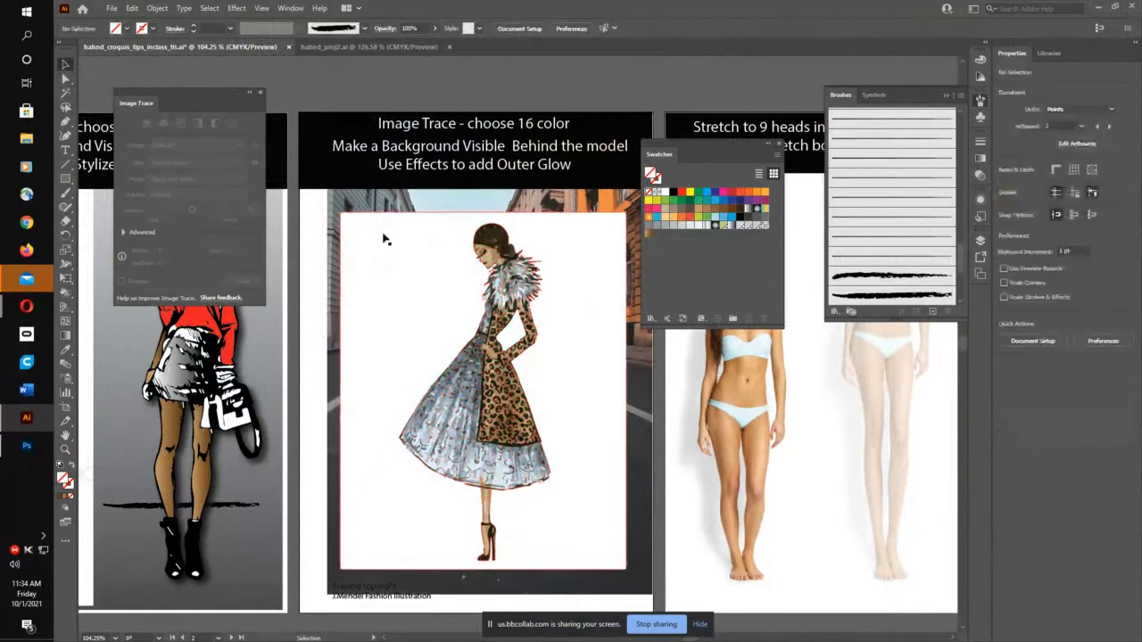
Step: Compare selecting individual anchor points on the woman's head with selecting the whole expanded group
{"action": "left_click", "coordinate": [65, 79]}
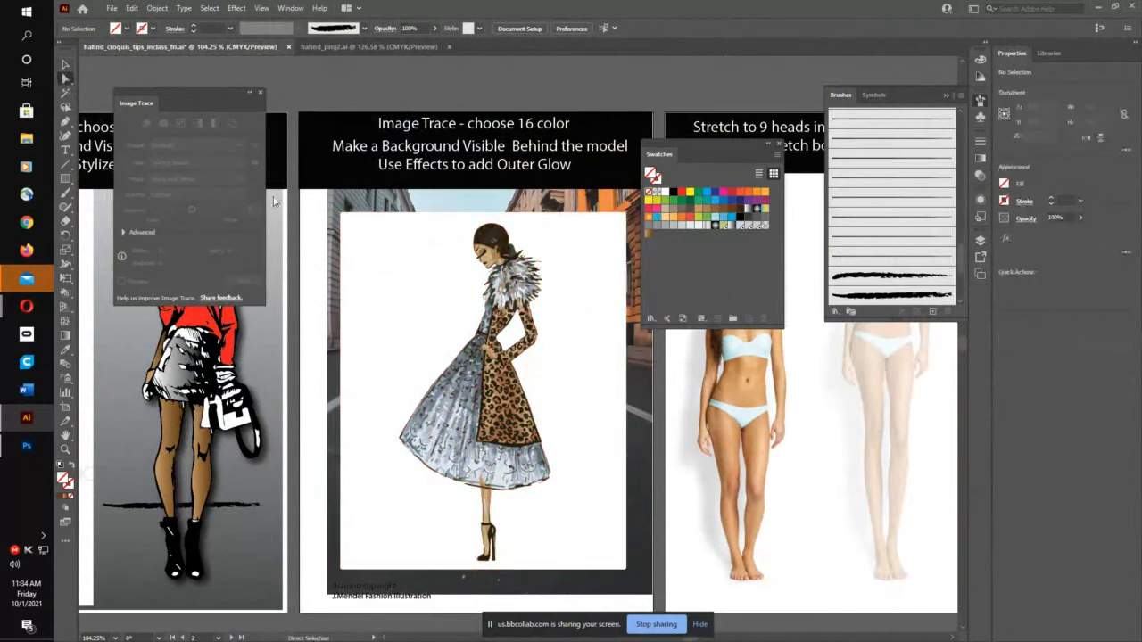
{"action": "left_click", "coordinate": [497, 274]}
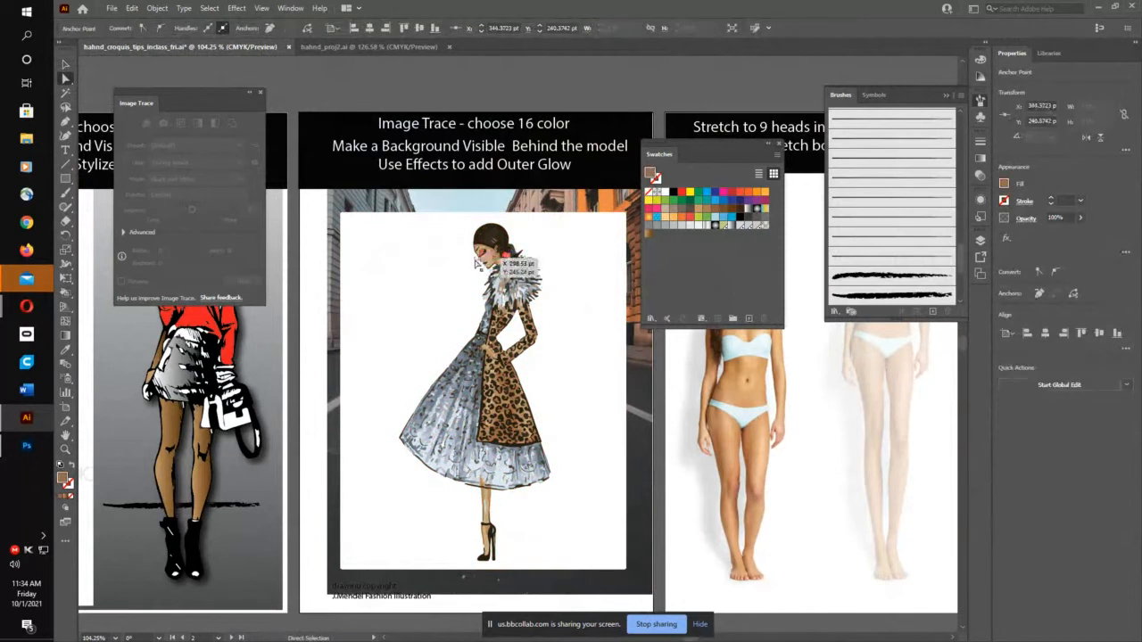
{"action": "left_click", "coordinate": [493, 239]}
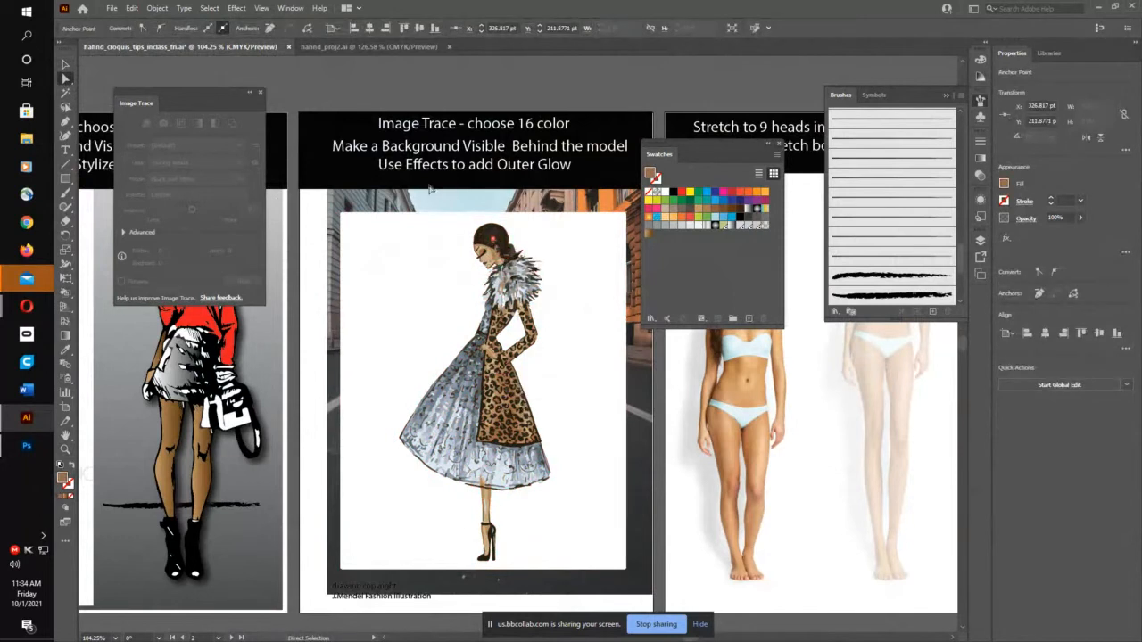
{"action": "left_click", "coordinate": [65, 64]}
{"action": "left_click", "coordinate": [350, 266]}
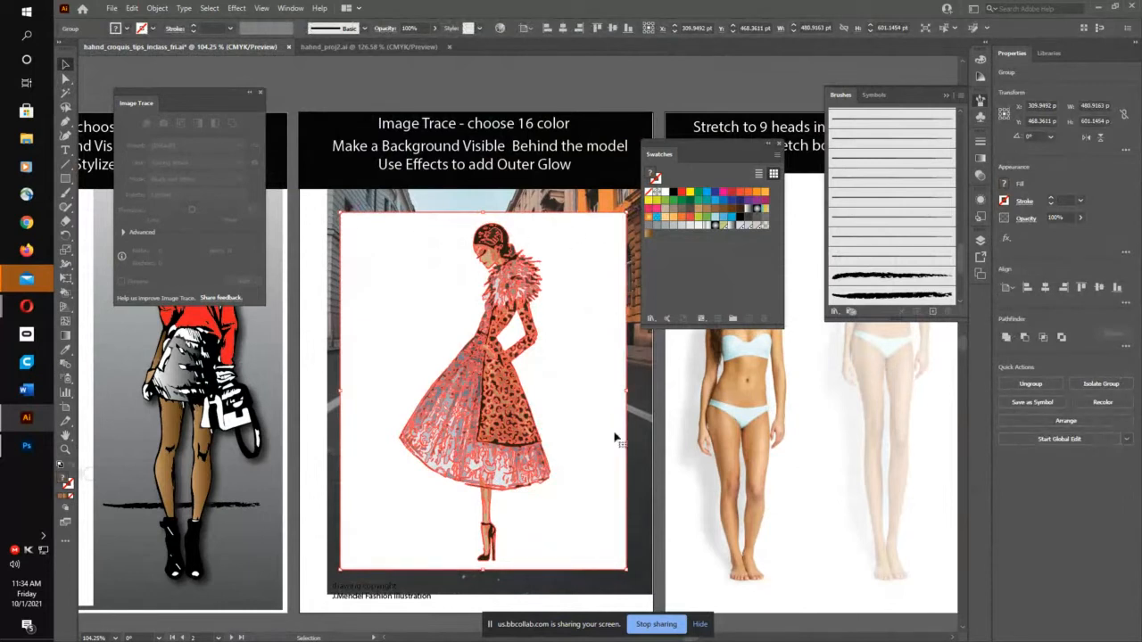
Step: Directly select the white background shape's anchor points around the figure and delete them until the whole shape is removed
{"action": "left_click", "coordinate": [65, 79]}
{"action": "left_click", "coordinate": [342, 218]}
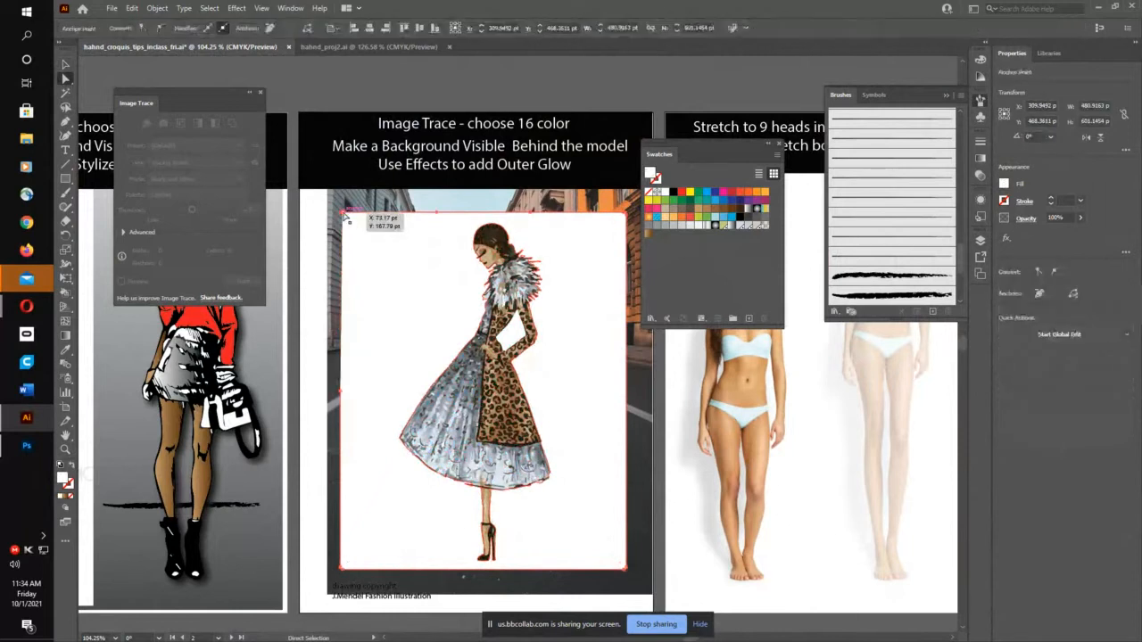
{"action": "key", "text": "Delete"}
{"action": "left_click", "coordinate": [621, 226]}
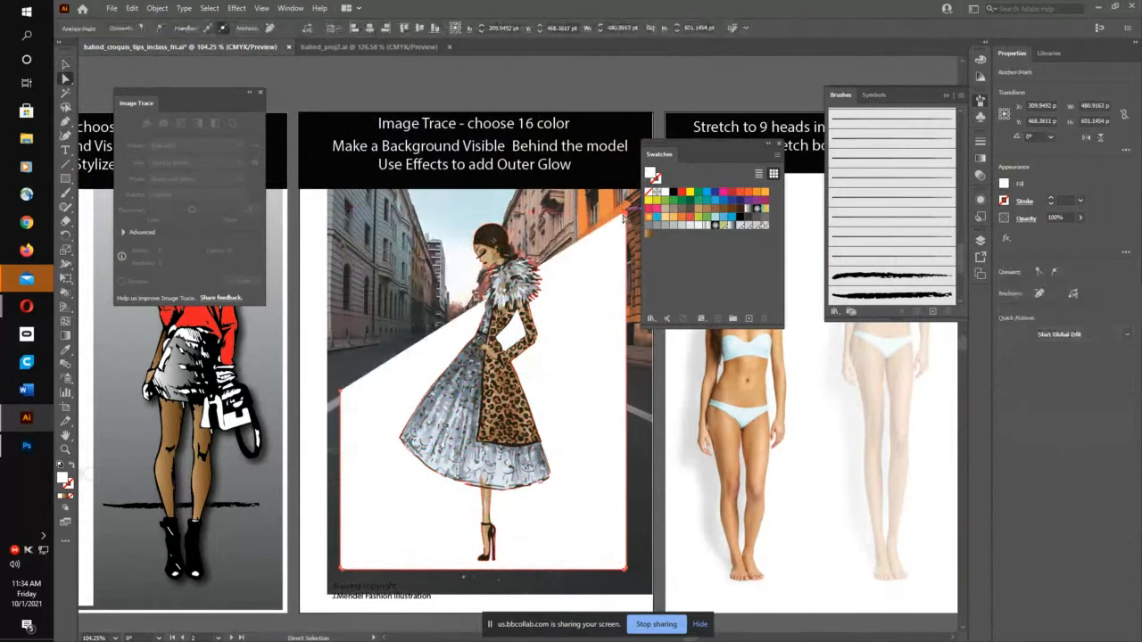
{"action": "key", "text": "Delete"}
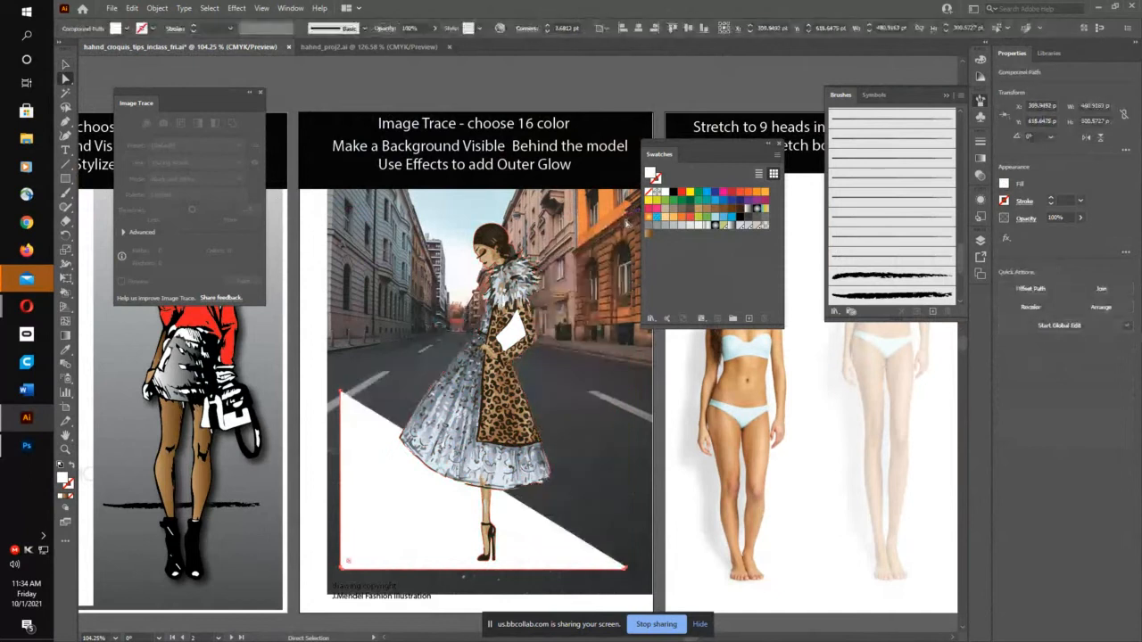
{"action": "left_click", "coordinate": [340, 392]}
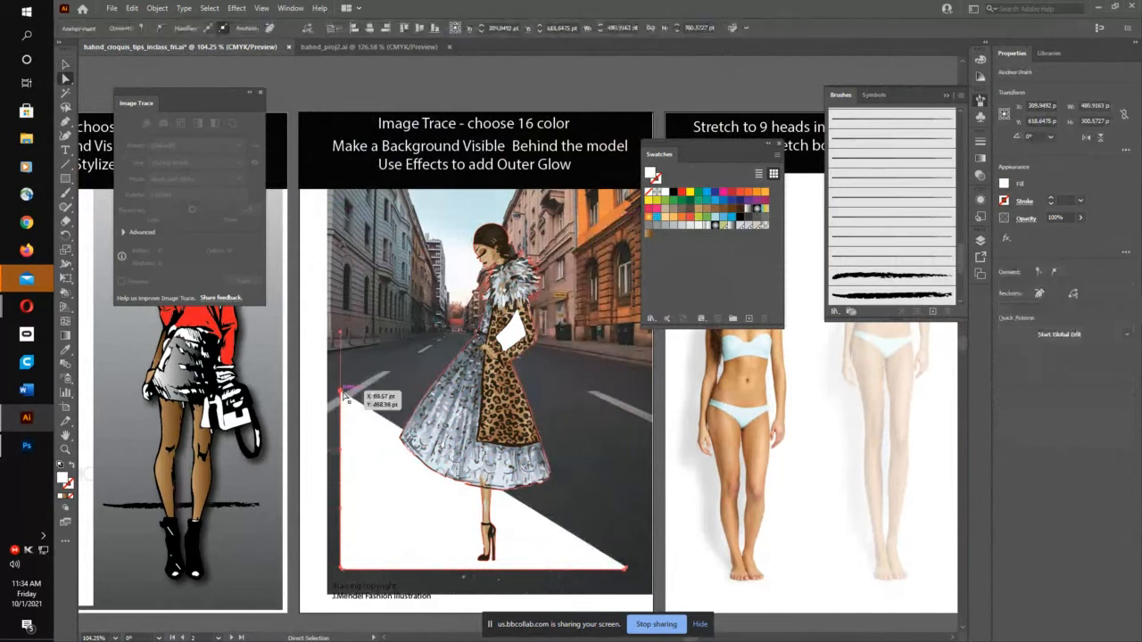
{"action": "key", "text": "Delete"}
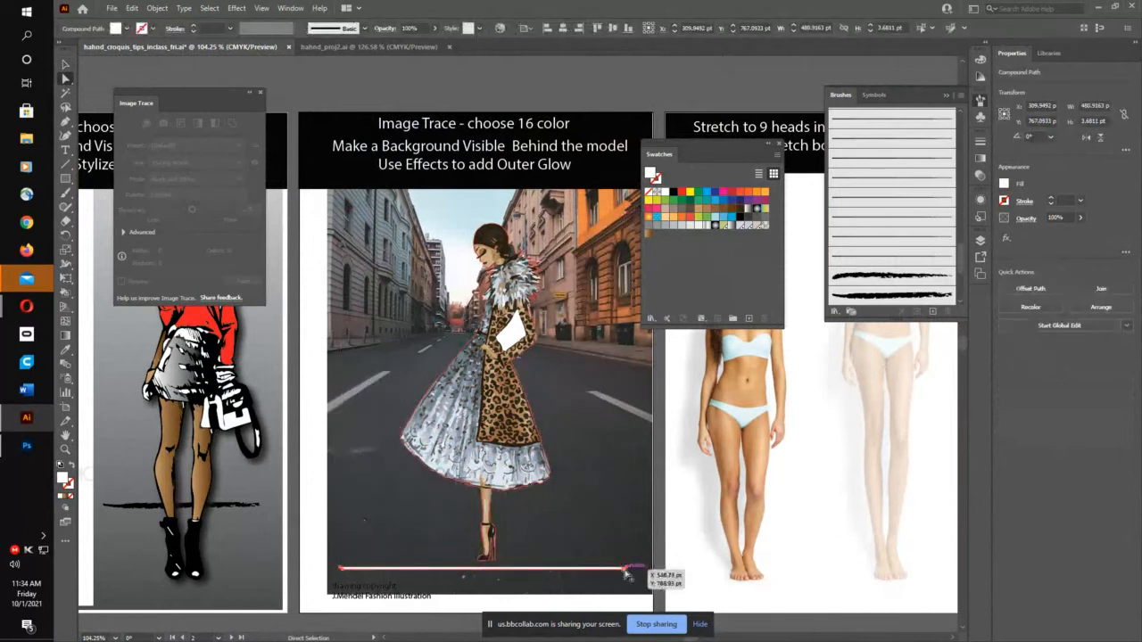
{"action": "left_click", "coordinate": [625, 570]}
{"action": "key", "text": "Delete"}
{"action": "key", "text": "Delete"}
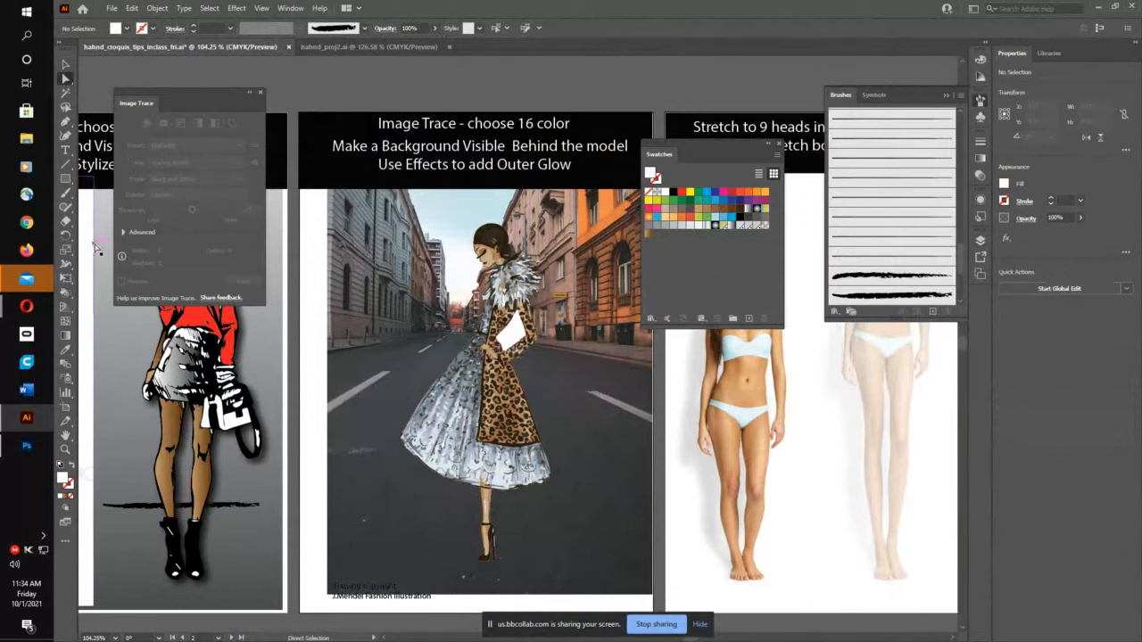
Step: Convert the expanded figure in the leopard coat into a Live Paint group
{"action": "left_click", "coordinate": [64, 293]}
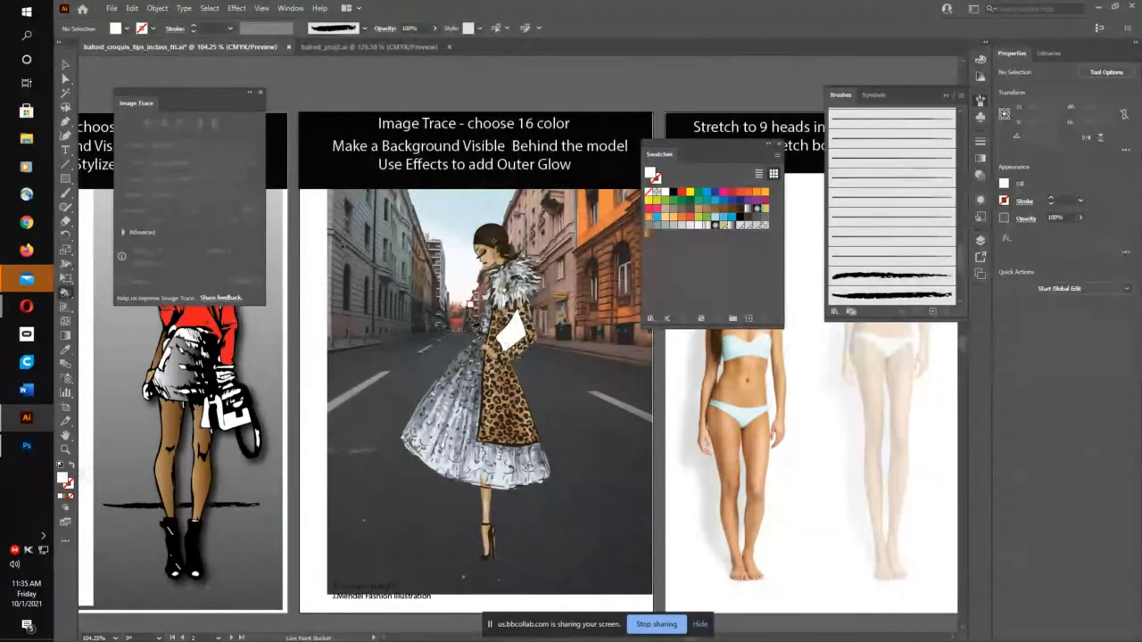
{"action": "left_click", "coordinate": [65, 62]}
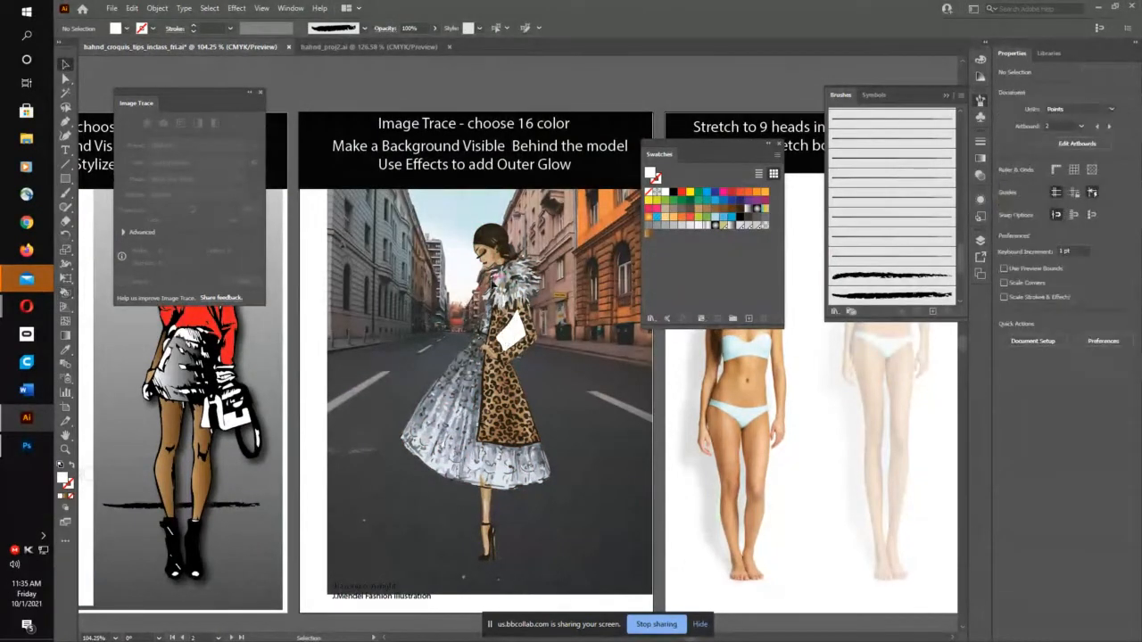
{"action": "left_click", "coordinate": [500, 401]}
{"action": "left_click", "coordinate": [157, 8]}
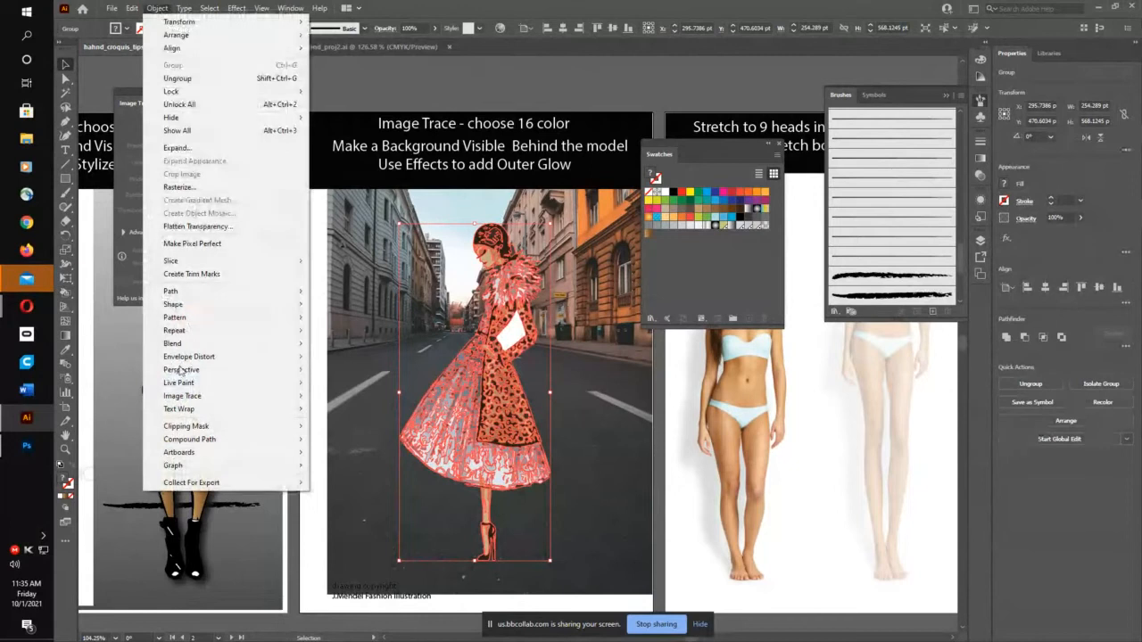
{"action": "mouse_move", "coordinate": [270, 386]}
{"action": "left_click", "coordinate": [339, 385]}
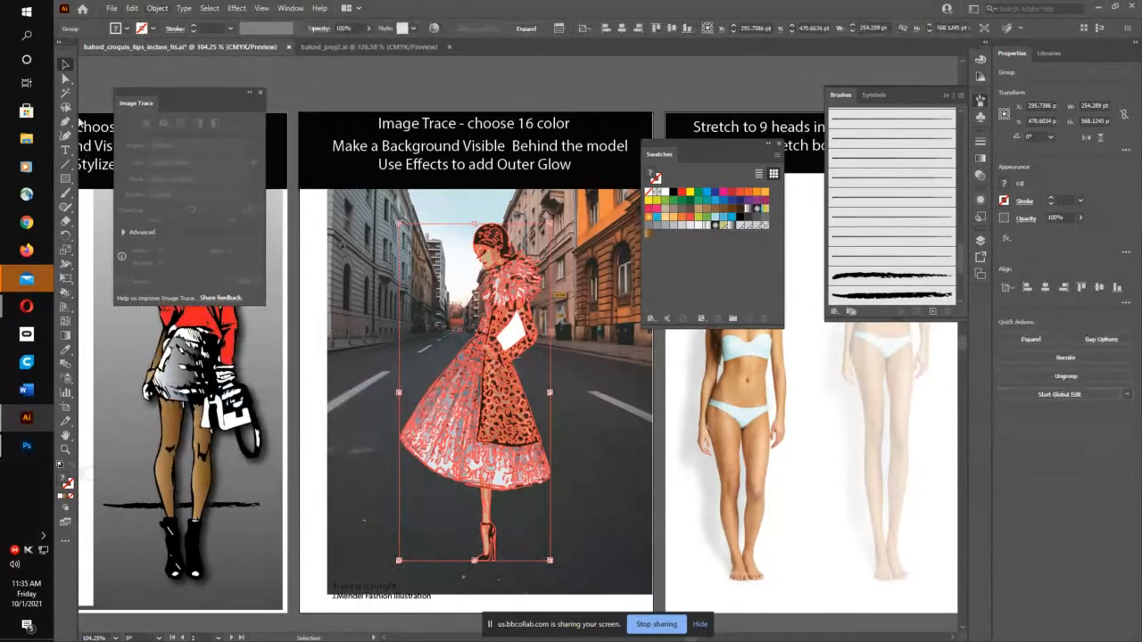
Step: Live Paint the white gap inside the figure's bent arm with a fill of None and deselect
{"action": "key", "text": "k"}
{"action": "left_click", "coordinate": [499, 327]}
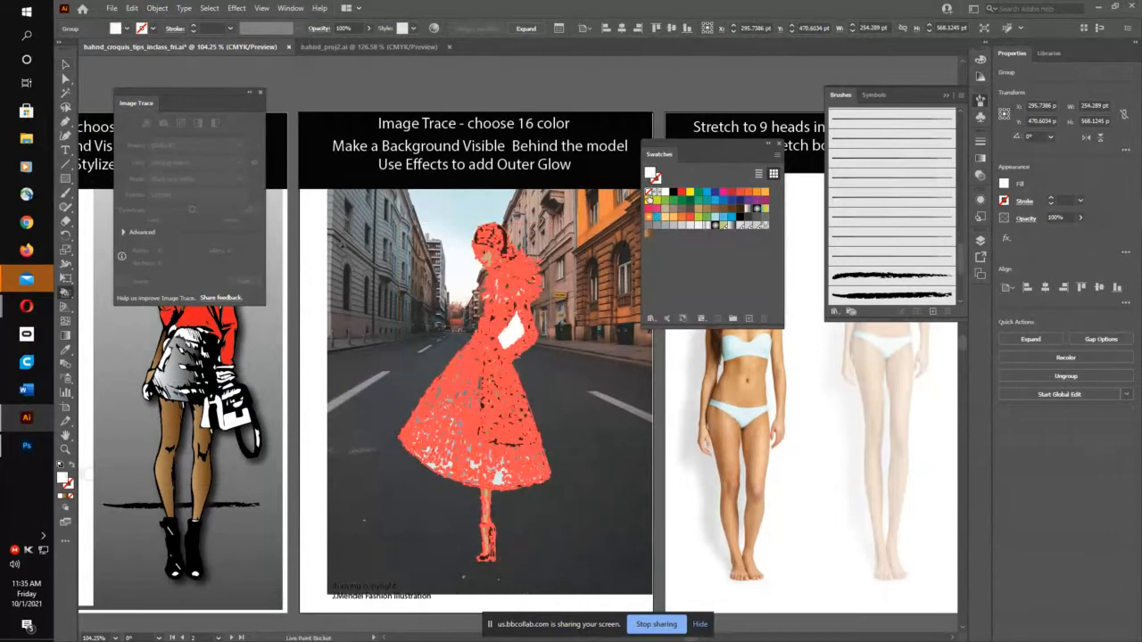
{"action": "left_click", "coordinate": [648, 192]}
{"action": "left_click", "coordinate": [512, 333]}
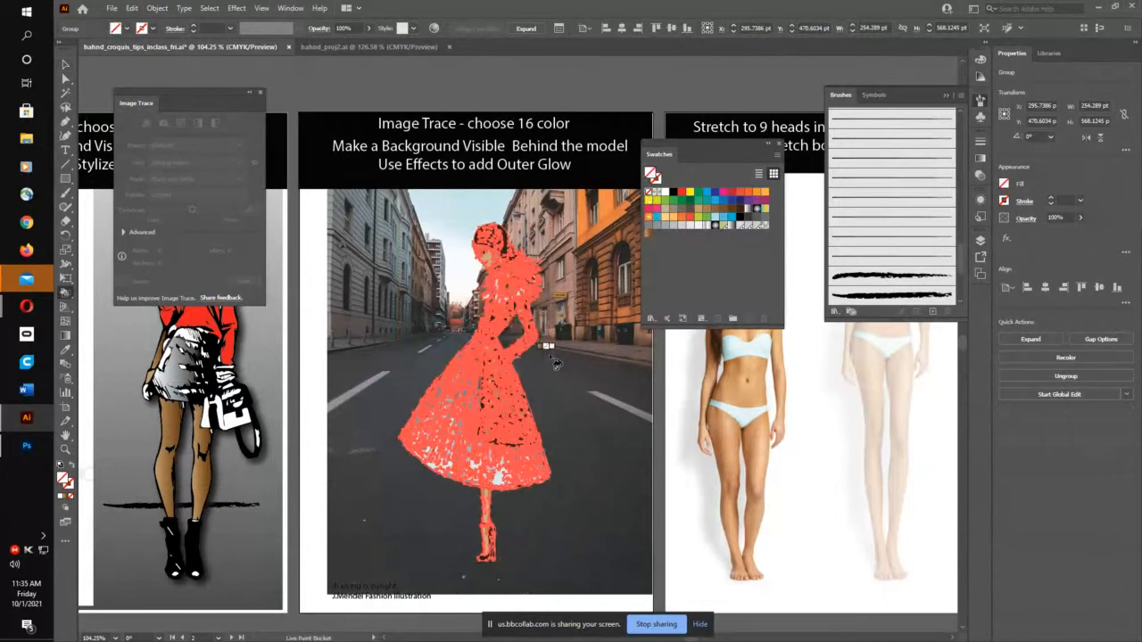
{"action": "key", "text": "v"}
{"action": "left_click", "coordinate": [572, 391]}
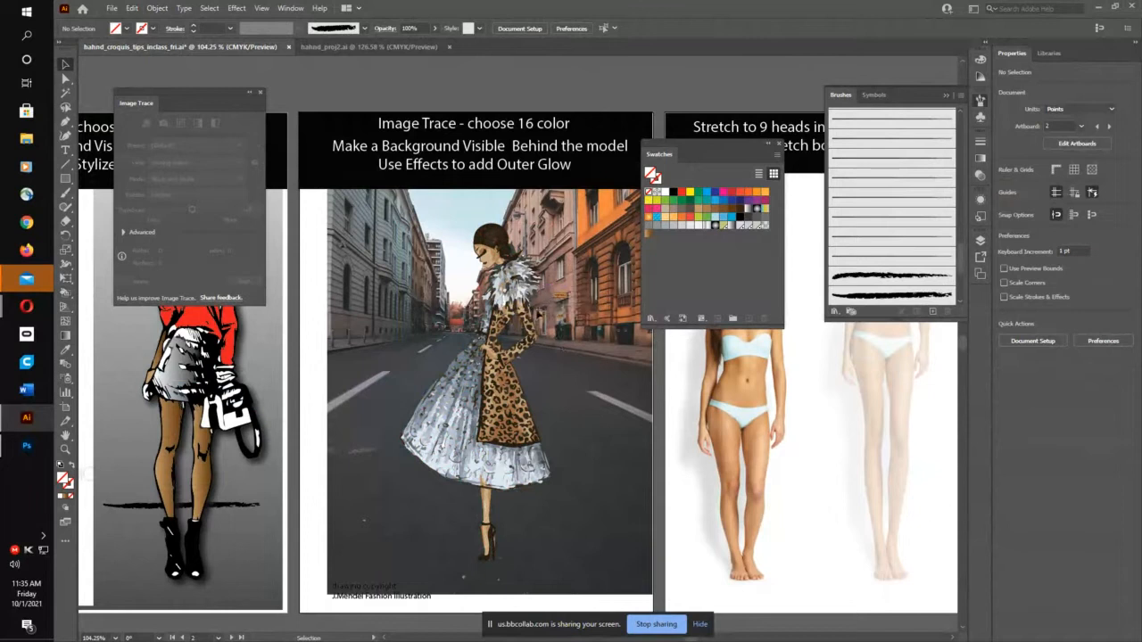
Step: Select the Live Paint figure in the leopard coat and open the Outer Glow effect settings for it
{"action": "left_click", "coordinate": [512, 310]}
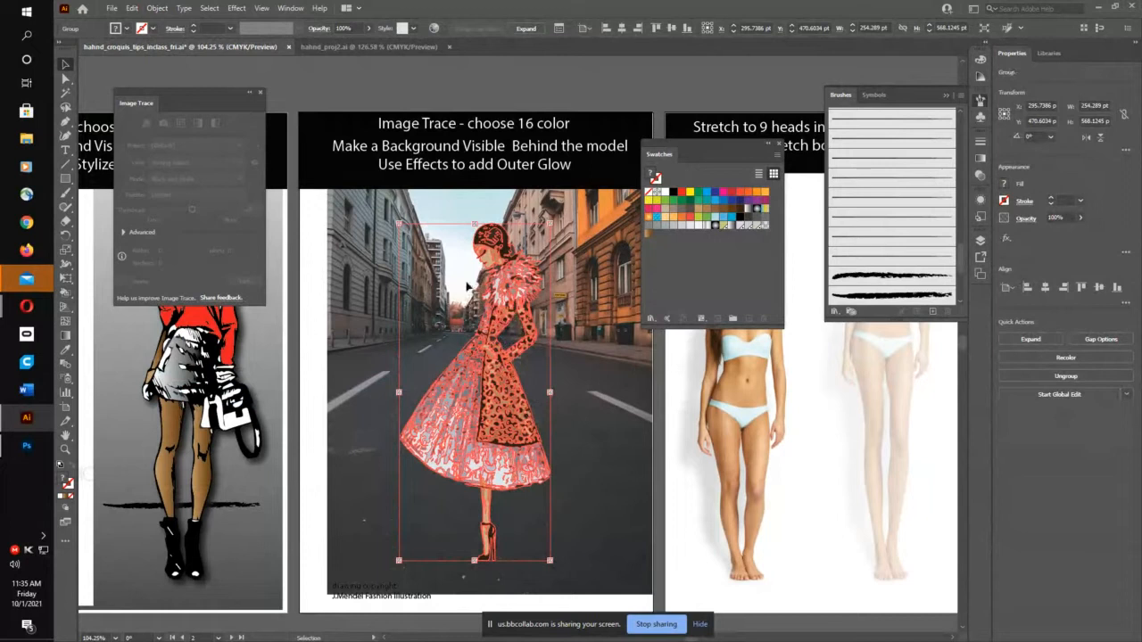
{"action": "left_click", "coordinate": [616, 383]}
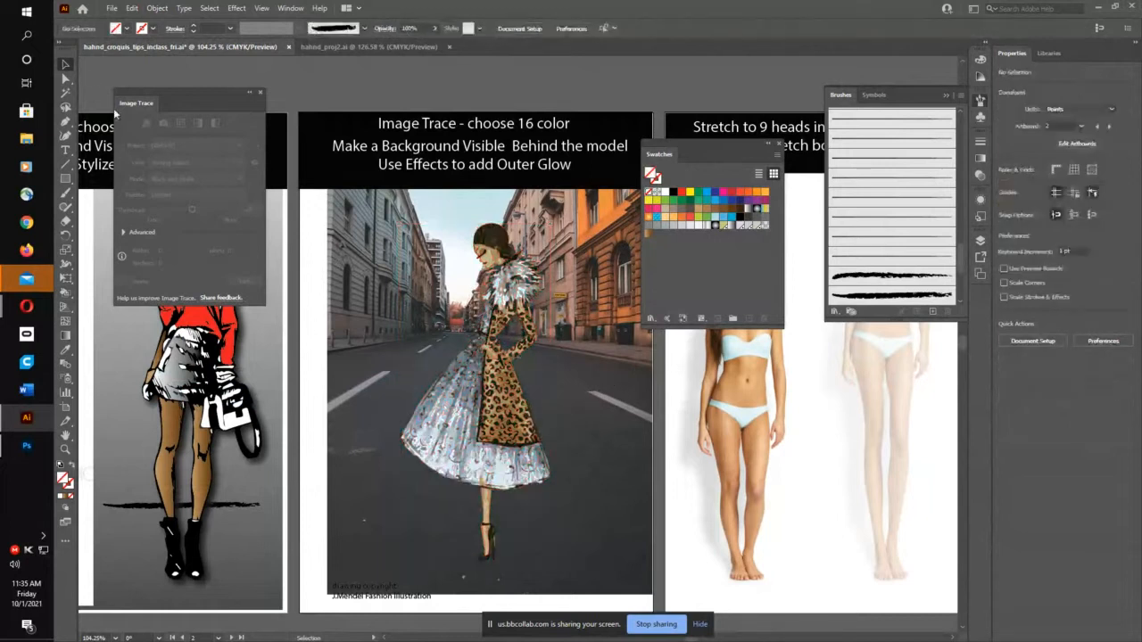
{"action": "left_click", "coordinate": [506, 298]}
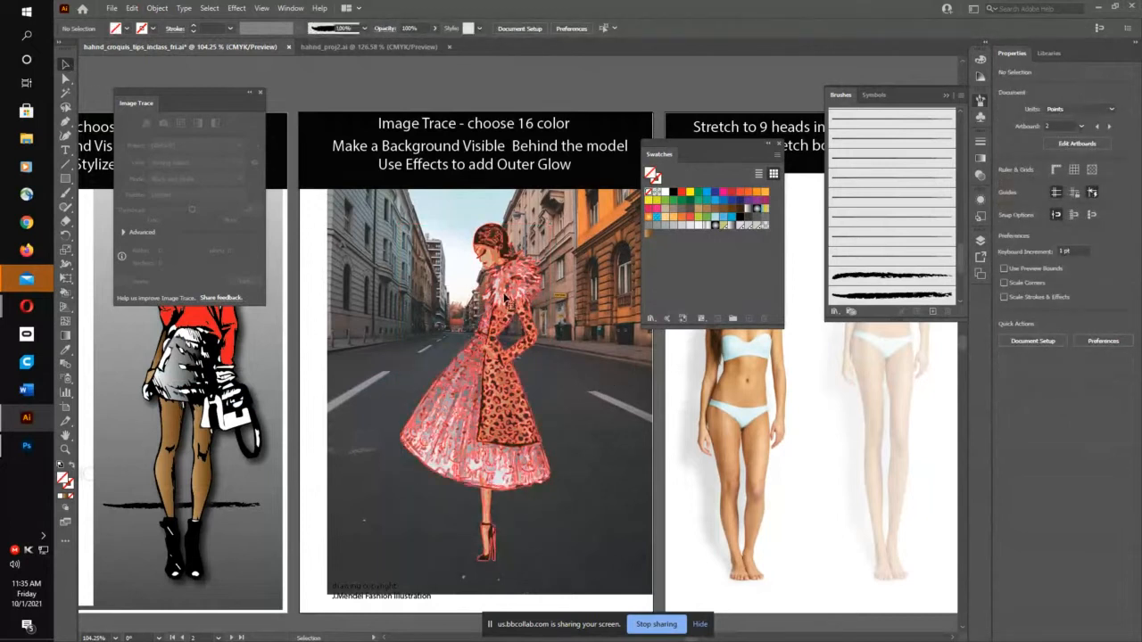
{"action": "left_click", "coordinate": [236, 8]}
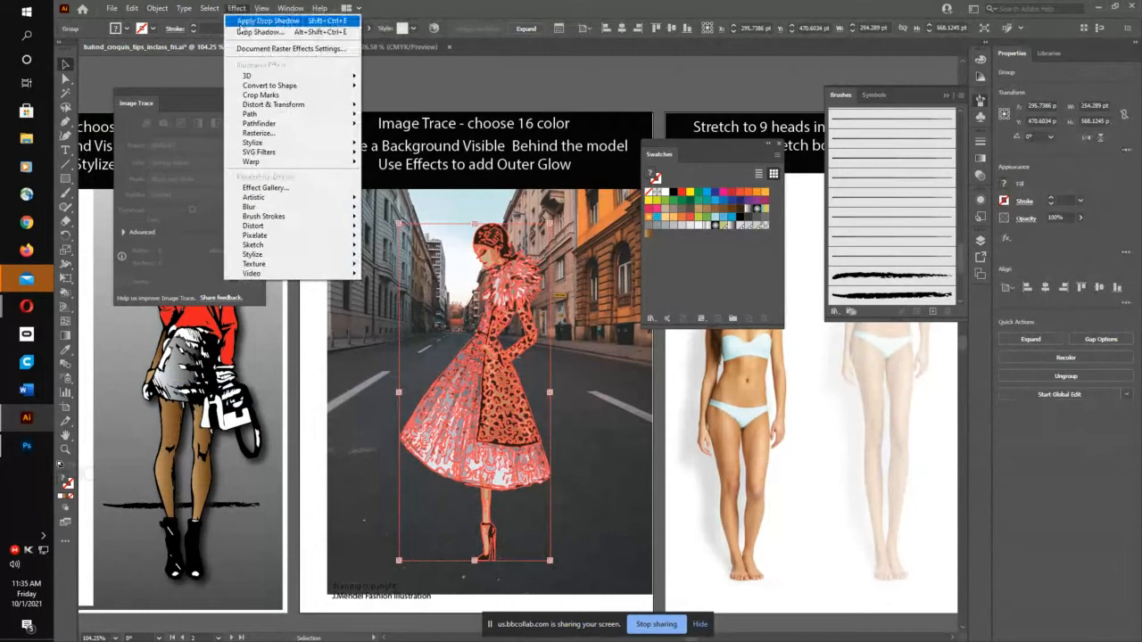
{"action": "mouse_move", "coordinate": [306, 143]}
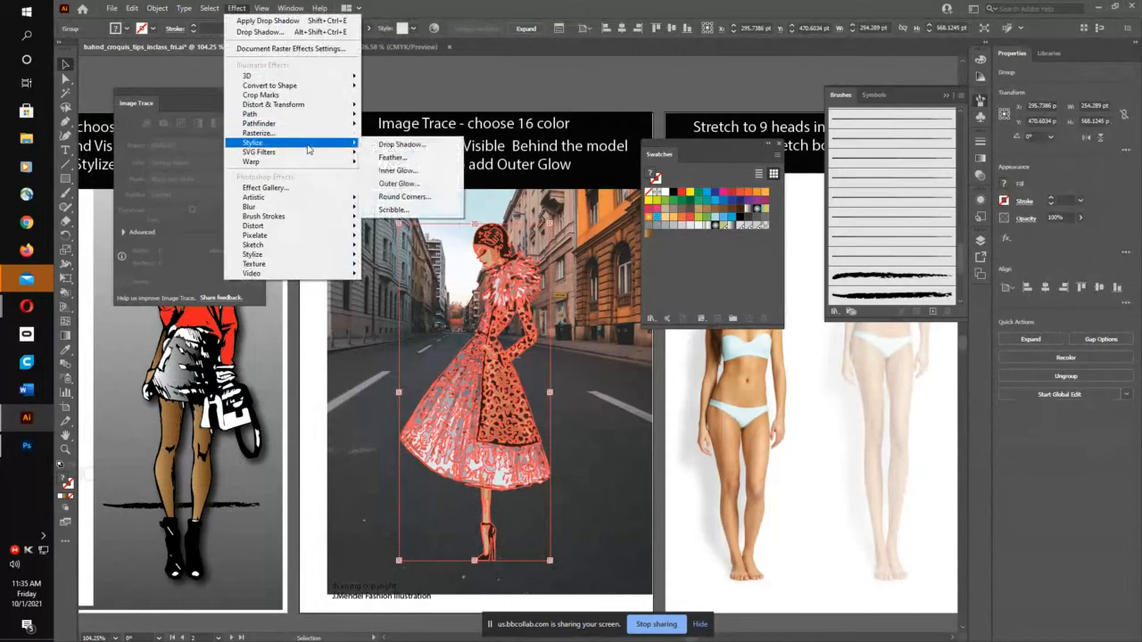
{"action": "left_click", "coordinate": [389, 184]}
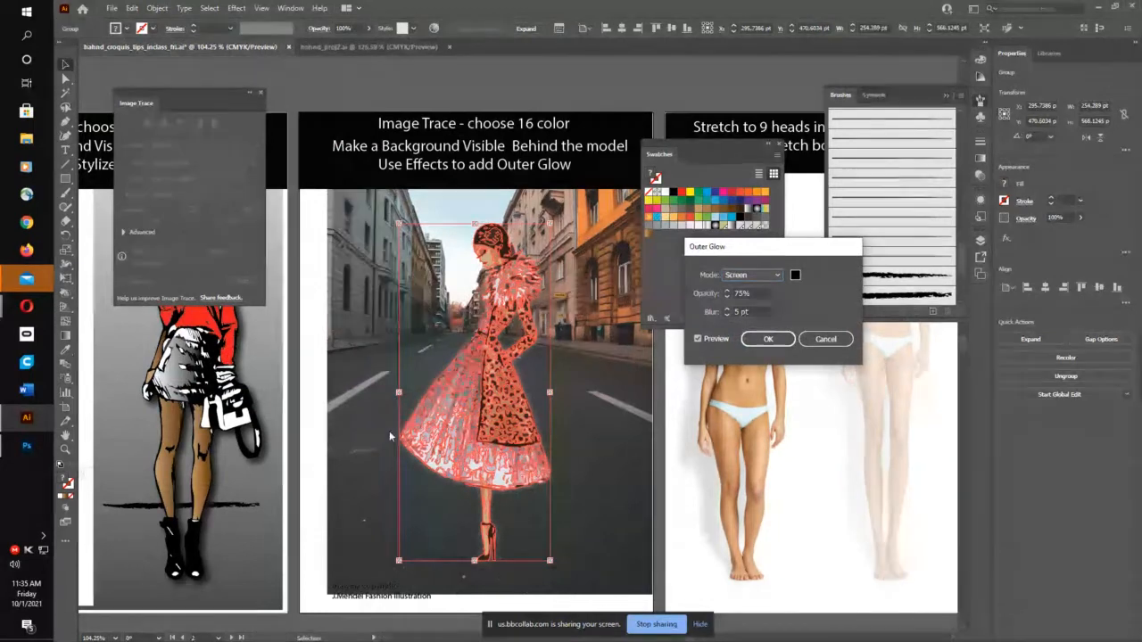
Step: Set the outer glow's color to white (FFFFFF), choose its blending mode, and apply it to the leopard-coat figure
{"action": "left_click", "coordinate": [795, 276]}
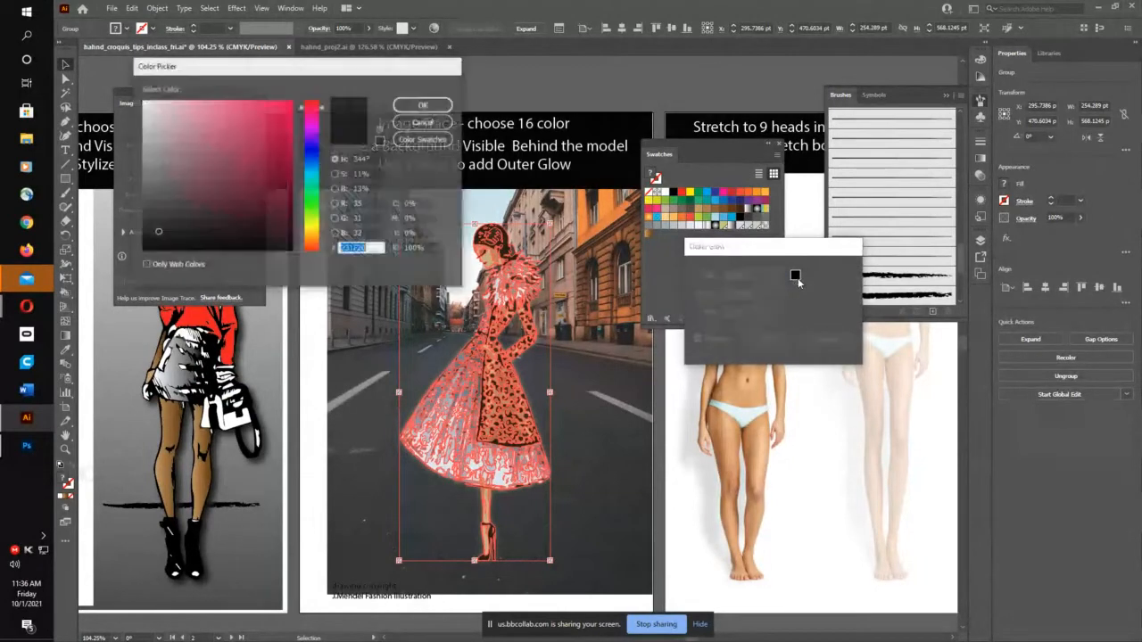
{"action": "left_click", "coordinate": [140, 97]}
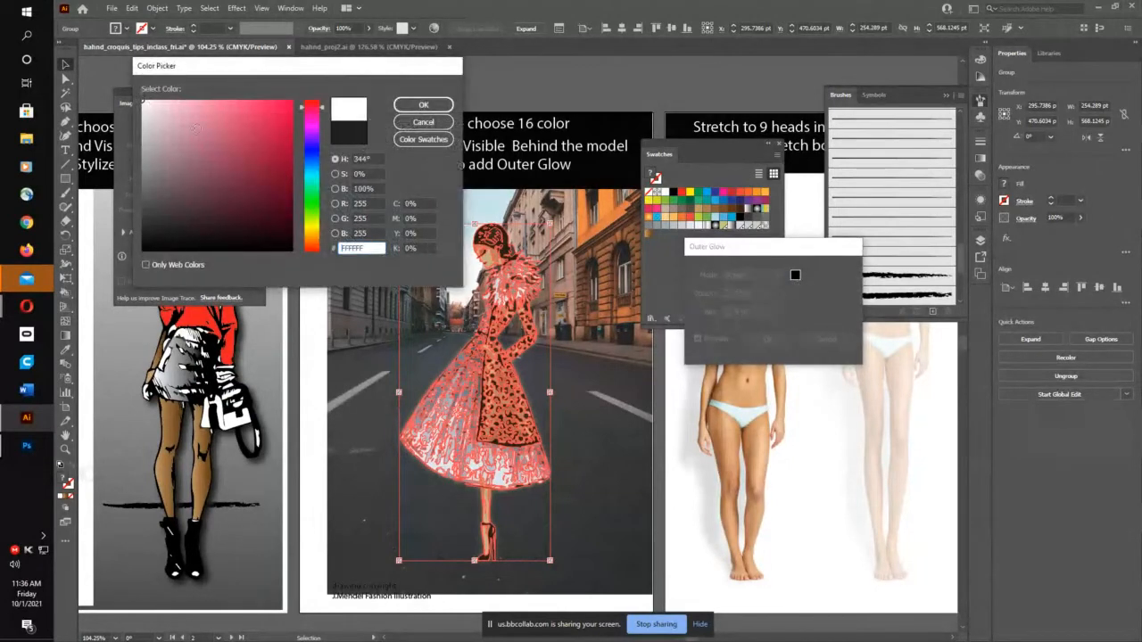
{"action": "left_click", "coordinate": [423, 104]}
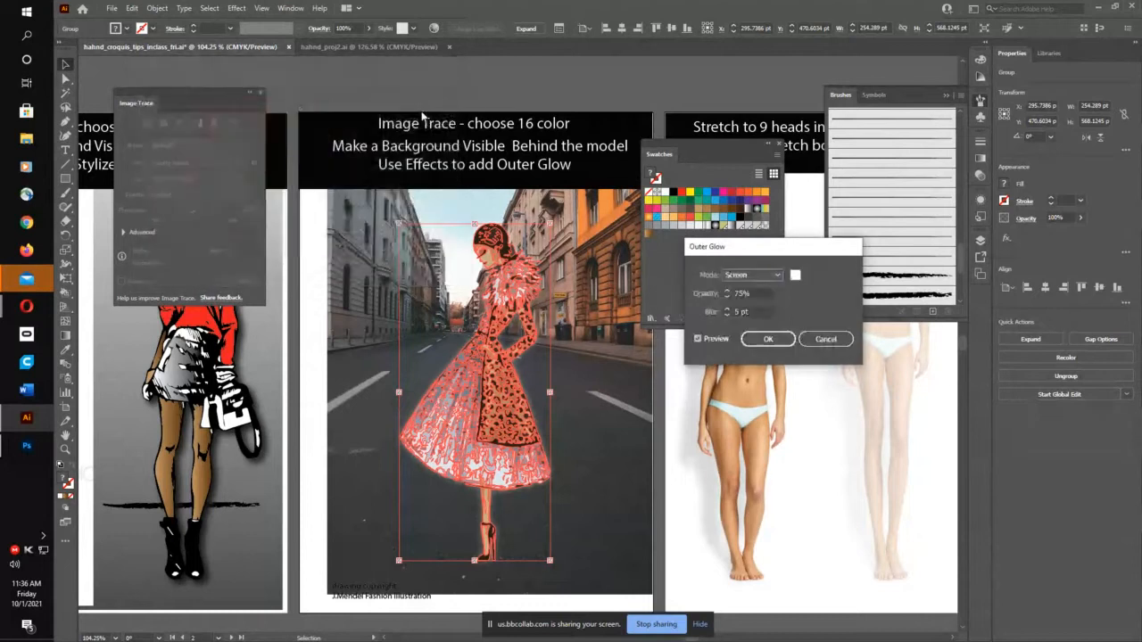
{"action": "left_click", "coordinate": [771, 276]}
{"action": "left_click", "coordinate": [744, 287]}
{"action": "left_click", "coordinate": [767, 339]}
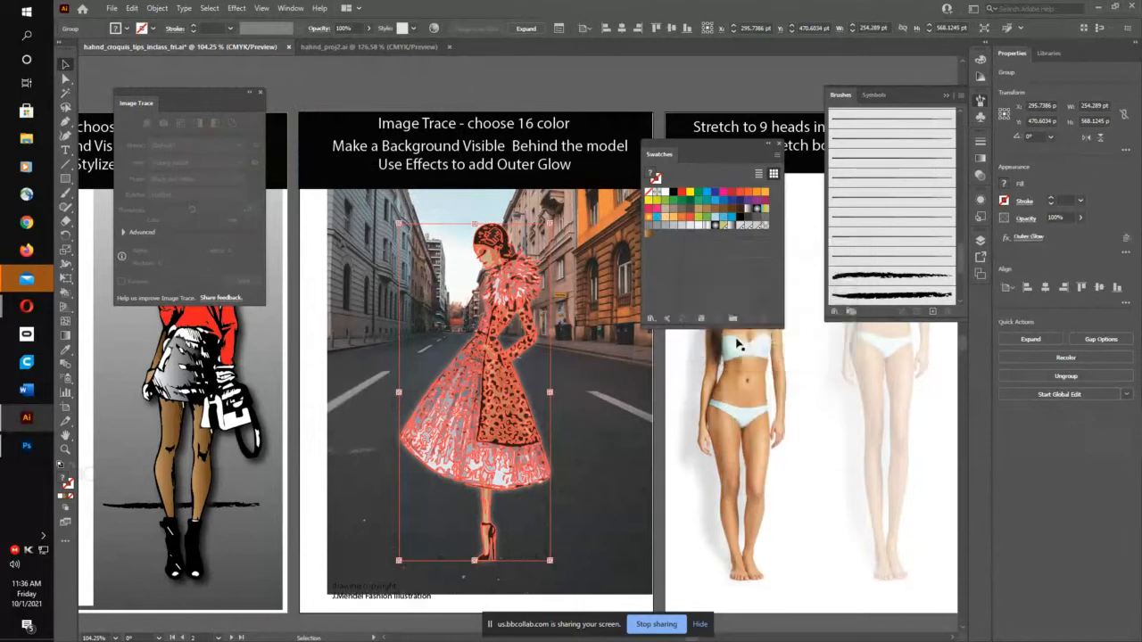
{"action": "left_click", "coordinate": [582, 371]}
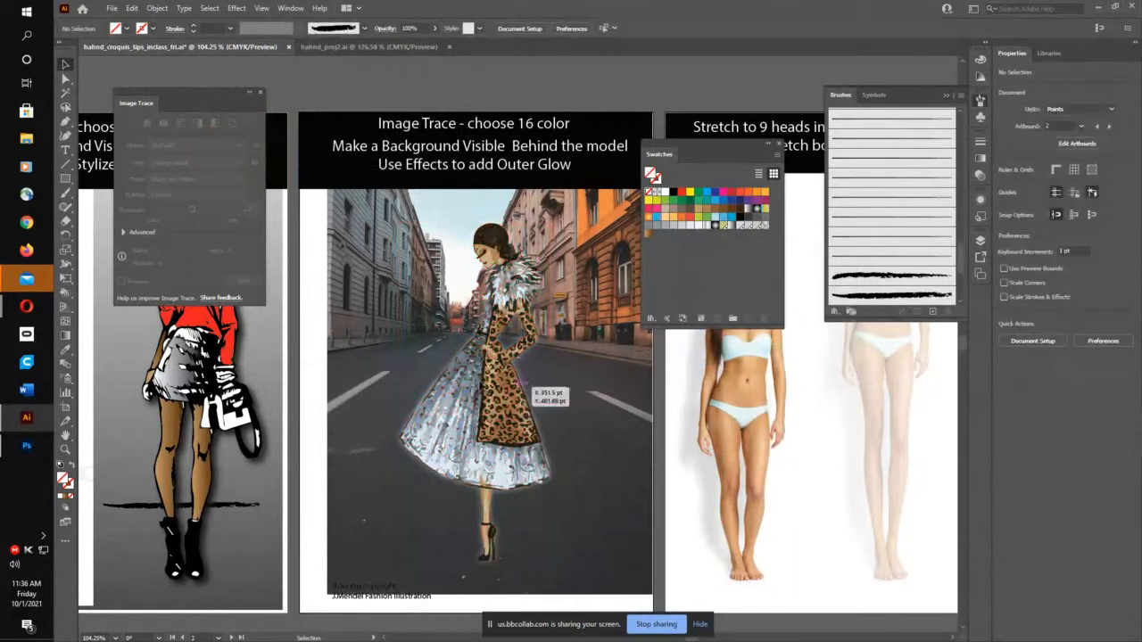
{"action": "left_click", "coordinate": [522, 397]}
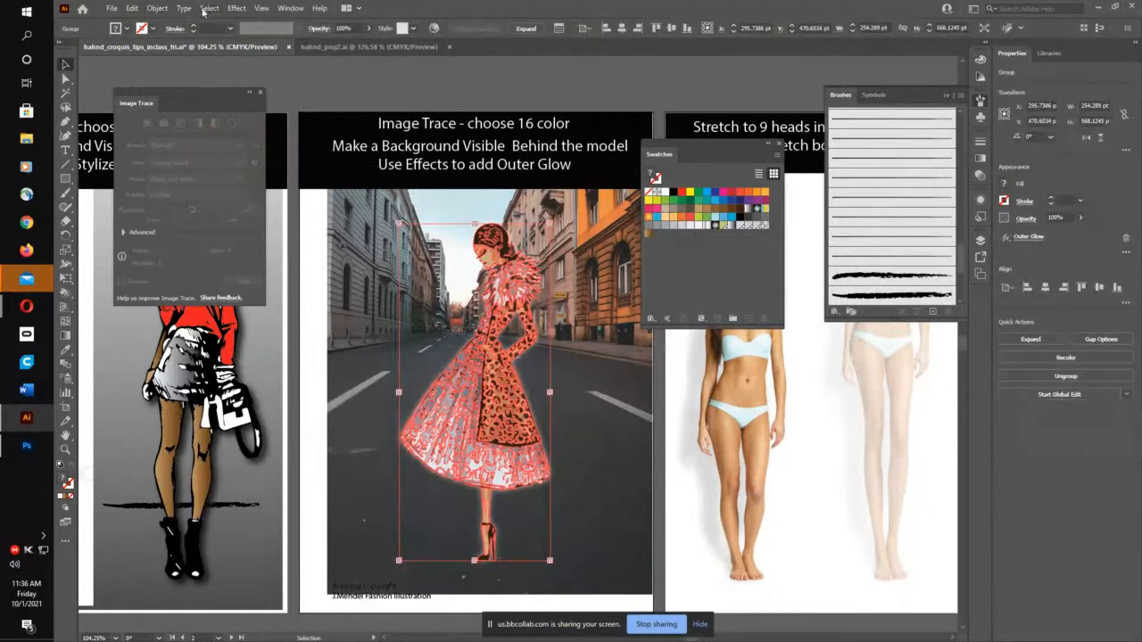
{"action": "left_click", "coordinate": [603, 435]}
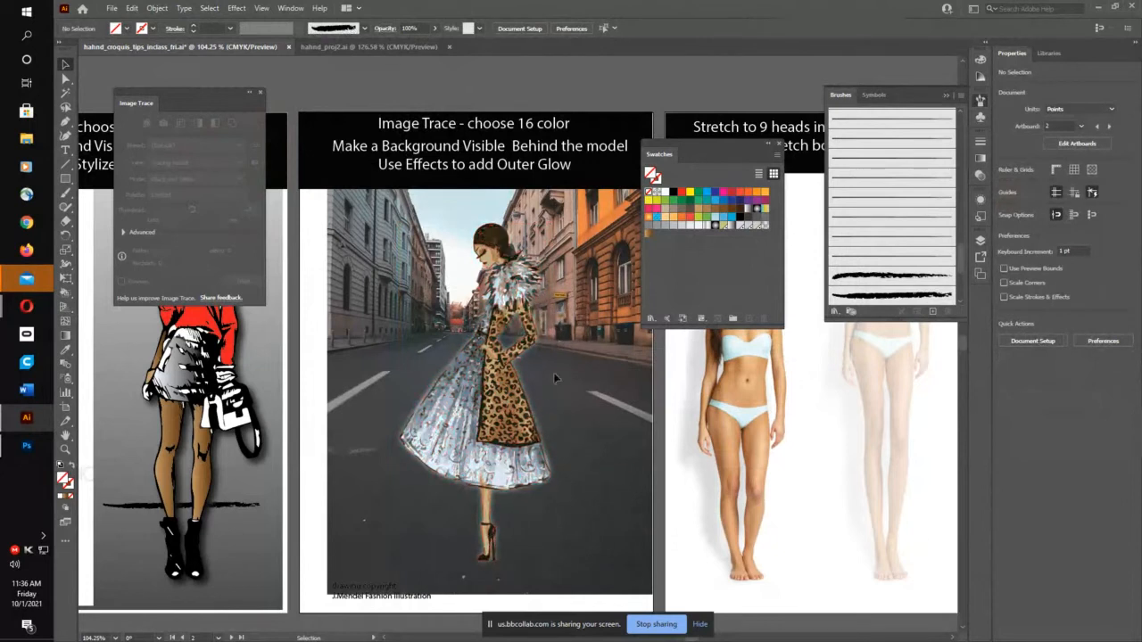
Step: Review the leopard-coat figure's outer glow and the red-sweater figure's drop shadow across their artboards
{"action": "mouse_move", "coordinate": [539, 405]}
{"action": "left_mouse_down"}
{"action": "mouse_move", "coordinate": [473, 416]}
{"action": "mouse_move", "coordinate": [561, 426]}
{"action": "mouse_move", "coordinate": [490, 415]}
{"action": "mouse_move", "coordinate": [551, 412]}
{"action": "mouse_move", "coordinate": [566, 443]}
{"action": "mouse_move", "coordinate": [462, 438]}
{"action": "left_mouse_up"}
{"action": "left_click", "coordinate": [502, 85]}
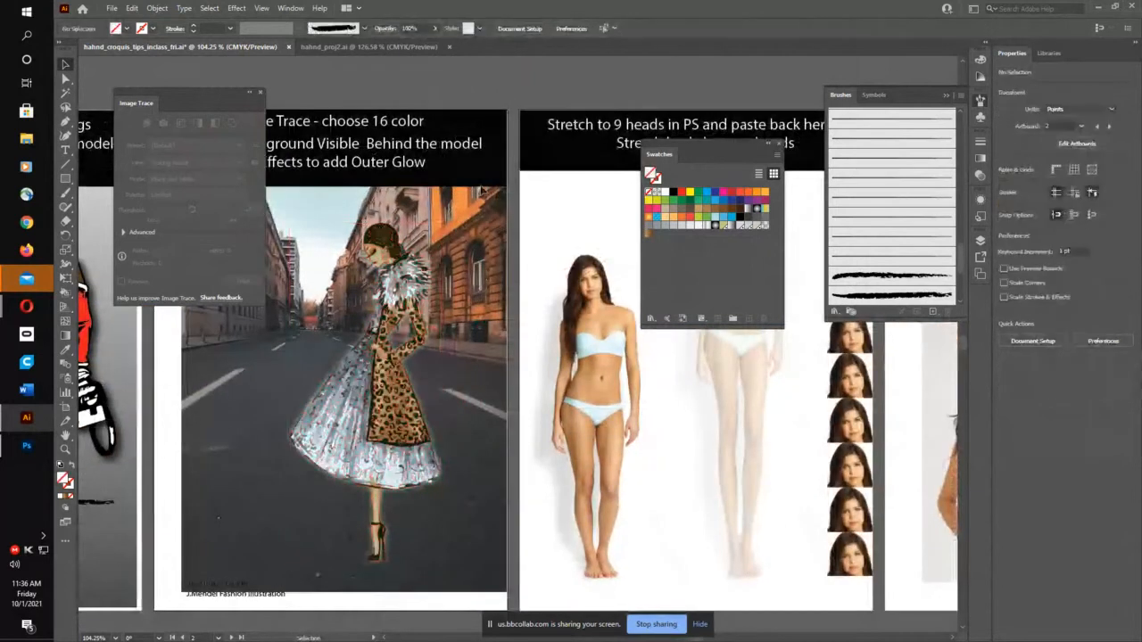
{"action": "left_click_drag", "start_coordinate": [481, 190], "coordinate": [593, 215]}
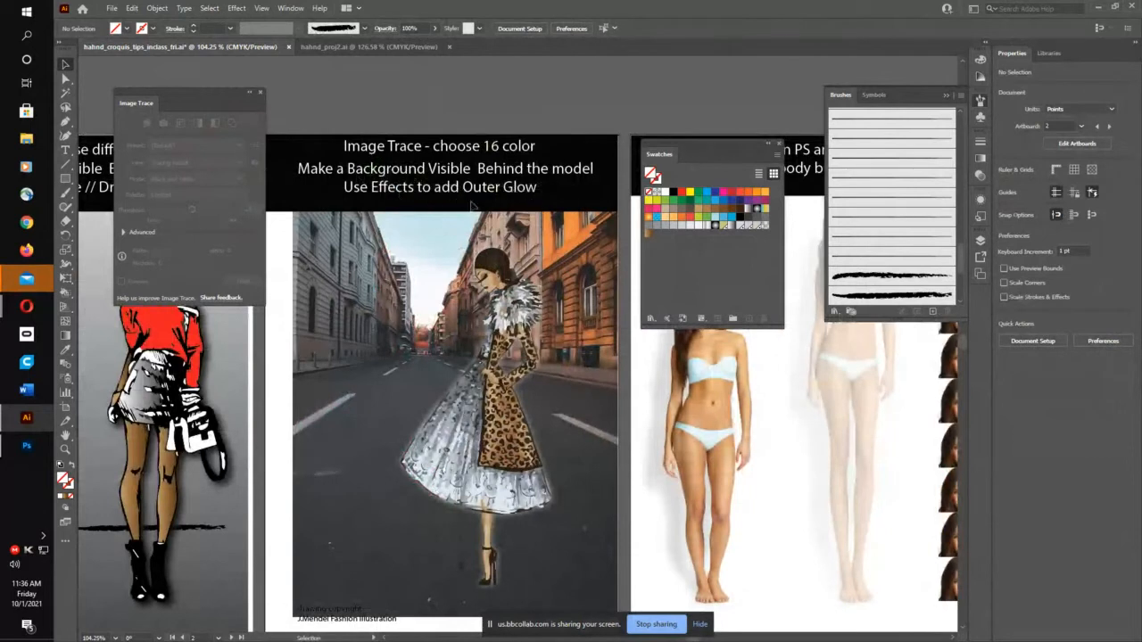
{"action": "left_click_drag", "start_coordinate": [545, 294], "coordinate": [386, 248]}
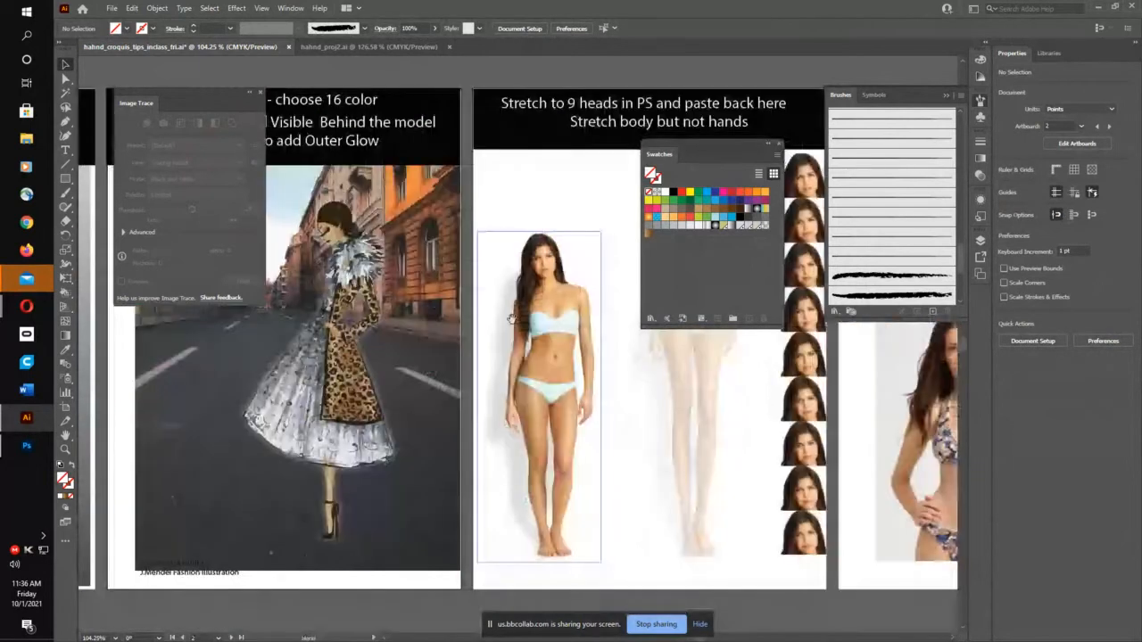
{"action": "left_click_drag", "start_coordinate": [512, 320], "coordinate": [513, 287]}
{"action": "left_click_drag", "start_coordinate": [401, 300], "coordinate": [516, 277]}
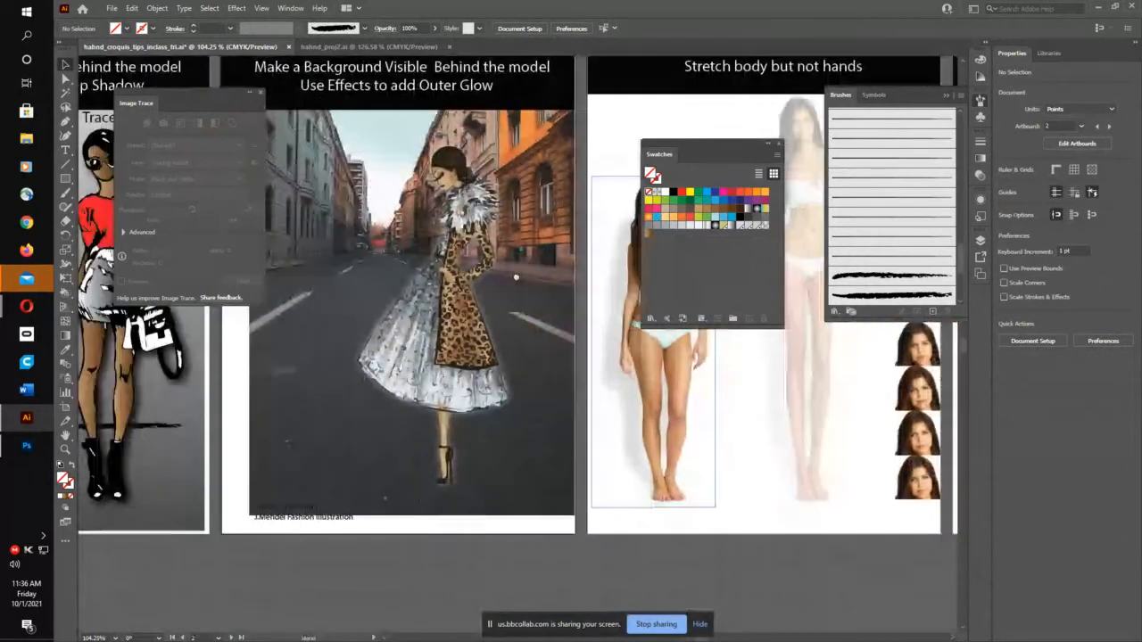
{"action": "left_click_drag", "start_coordinate": [269, 290], "coordinate": [487, 292]}
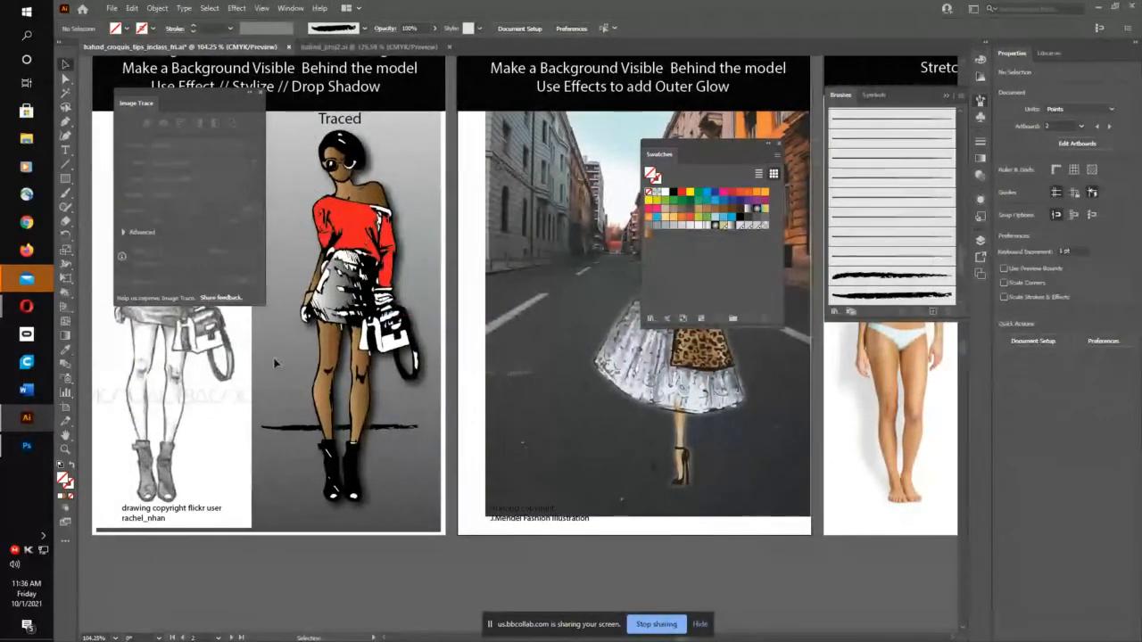
{"action": "left_click_drag", "start_coordinate": [275, 363], "coordinate": [446, 353]}
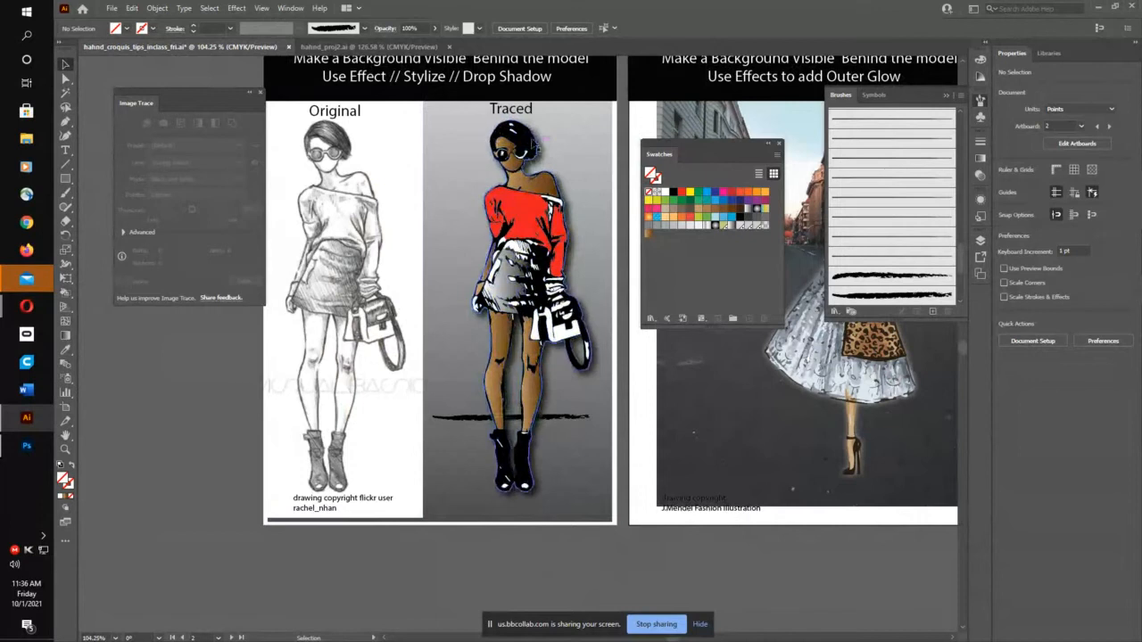
{"action": "left_click_drag", "start_coordinate": [669, 401], "coordinate": [491, 450]}
{"action": "left_click_drag", "start_coordinate": [302, 287], "coordinate": [395, 281]}
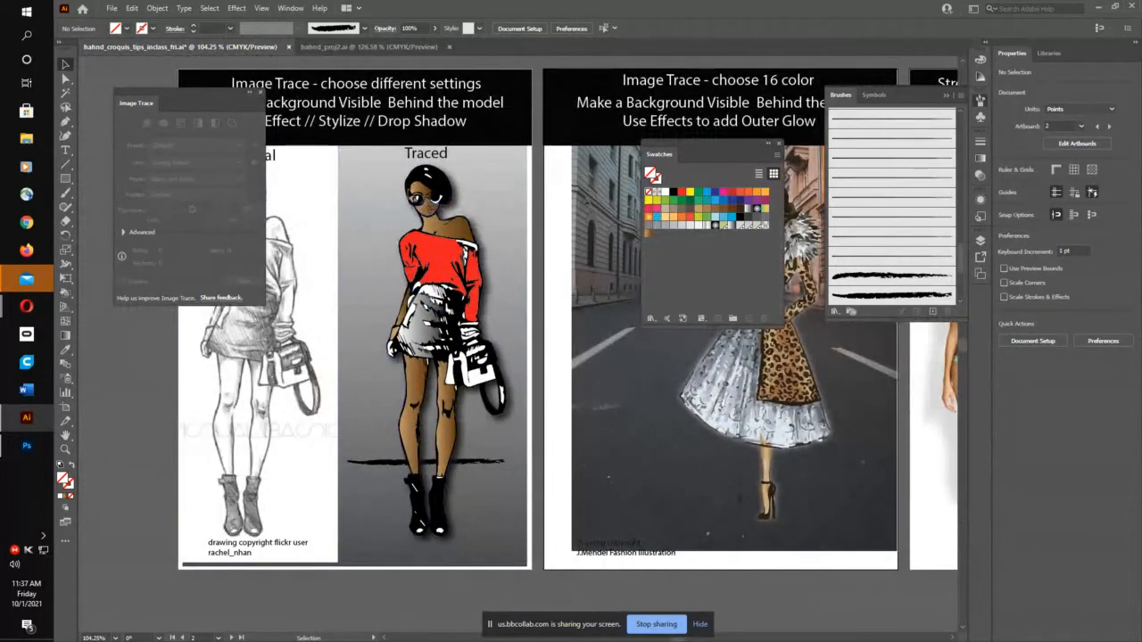
Step: Close the Image Trace panel and examine the original and elongated models on the "Stretch to 9 heads" artboard
{"action": "left_click", "coordinate": [260, 92]}
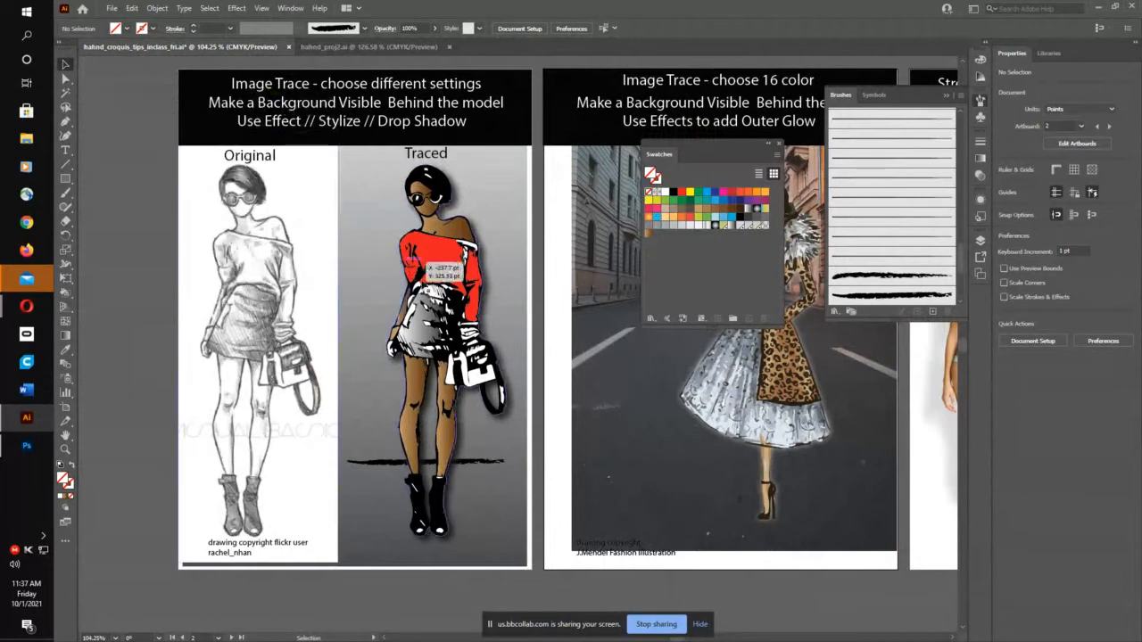
{"action": "left_click_drag", "start_coordinate": [559, 328], "coordinate": [141, 292]}
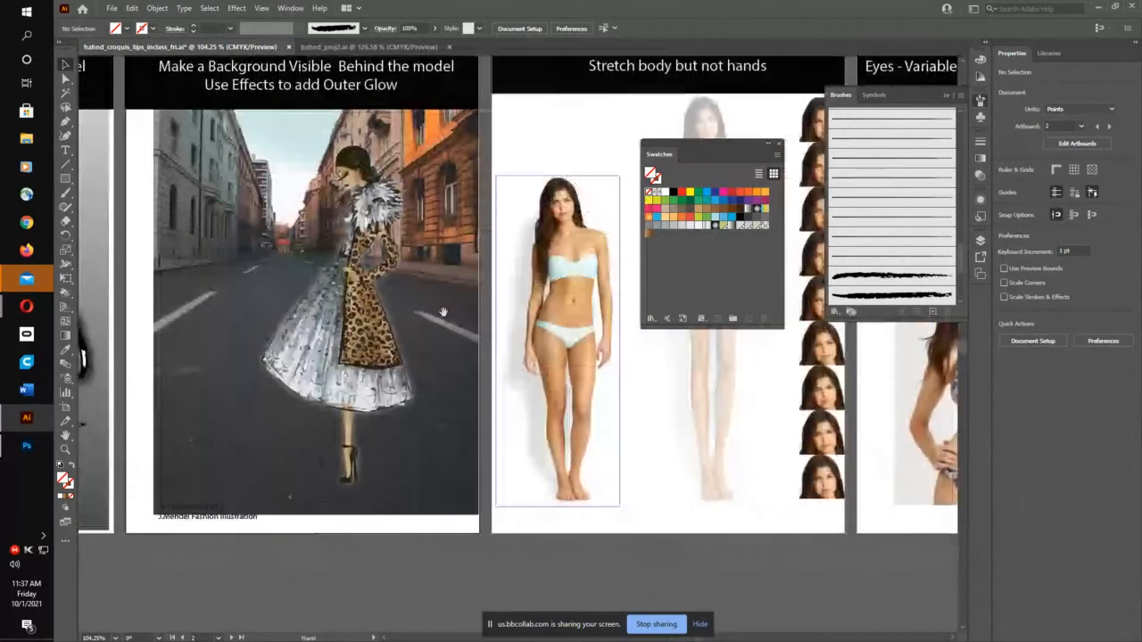
{"action": "left_click_drag", "start_coordinate": [442, 311], "coordinate": [330, 343]}
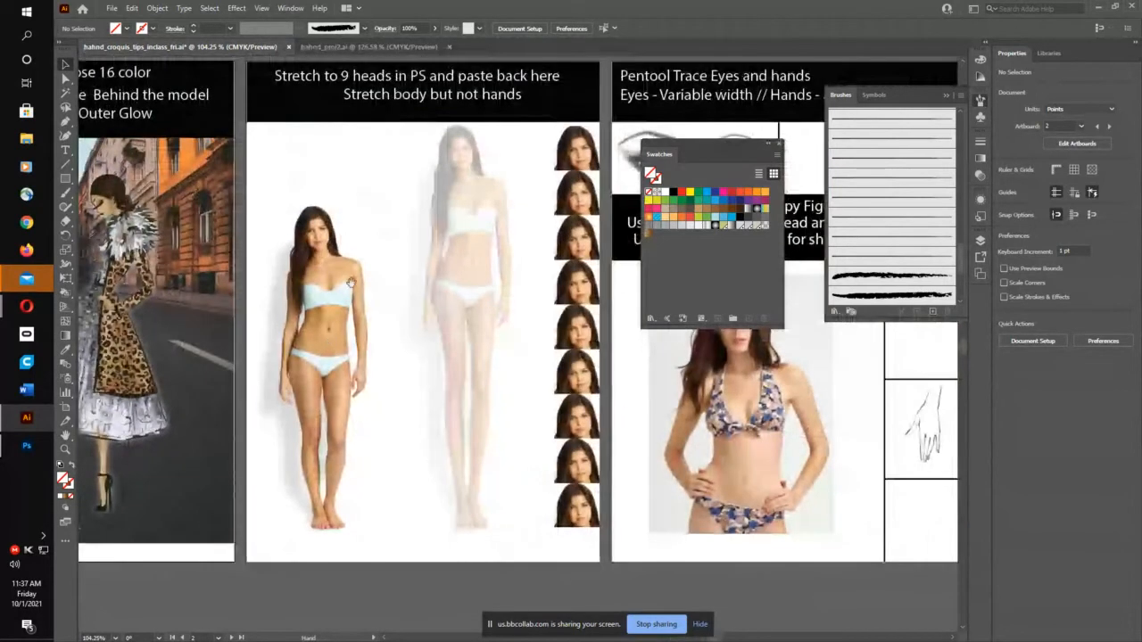
{"action": "left_click_drag", "start_coordinate": [370, 285], "coordinate": [360, 319]}
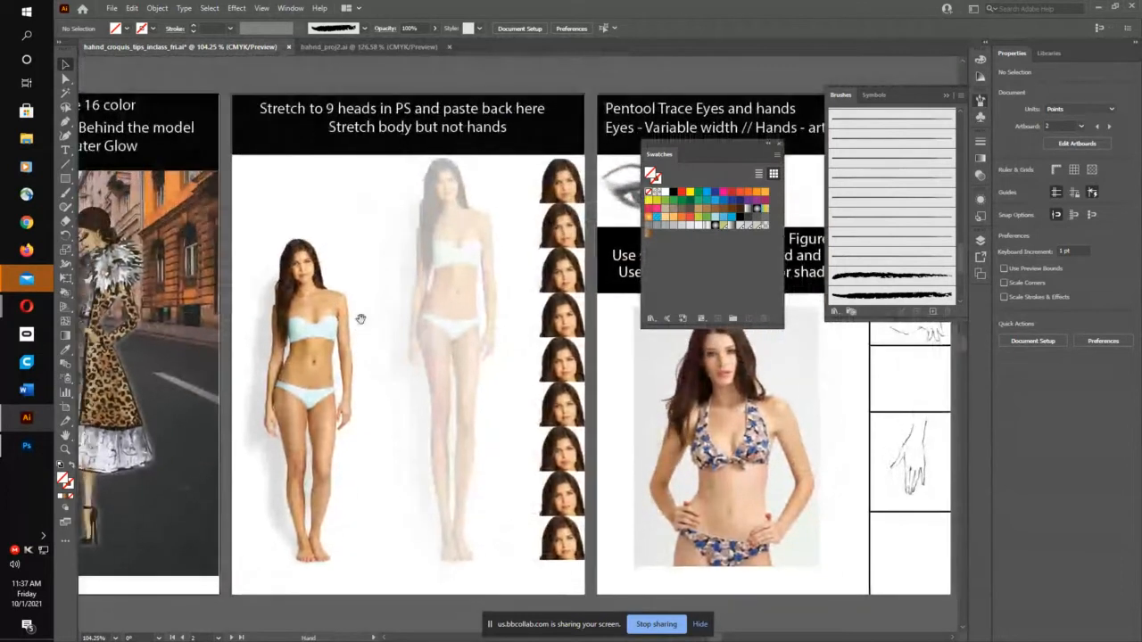
{"action": "left_click", "coordinate": [359, 321]}
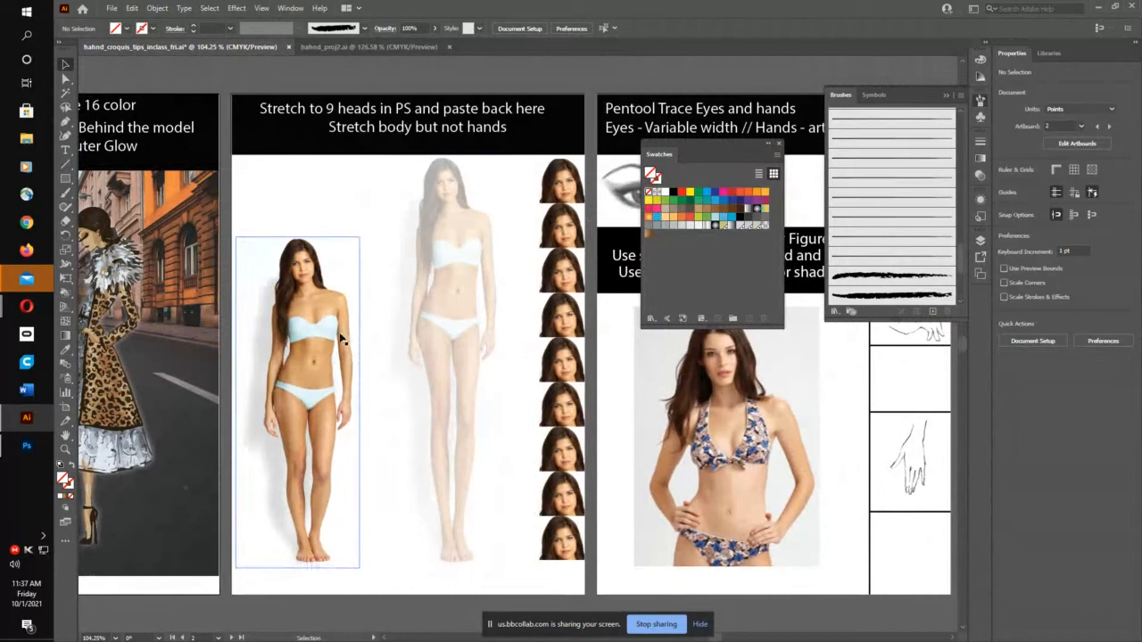
{"action": "left_click", "coordinate": [328, 332]}
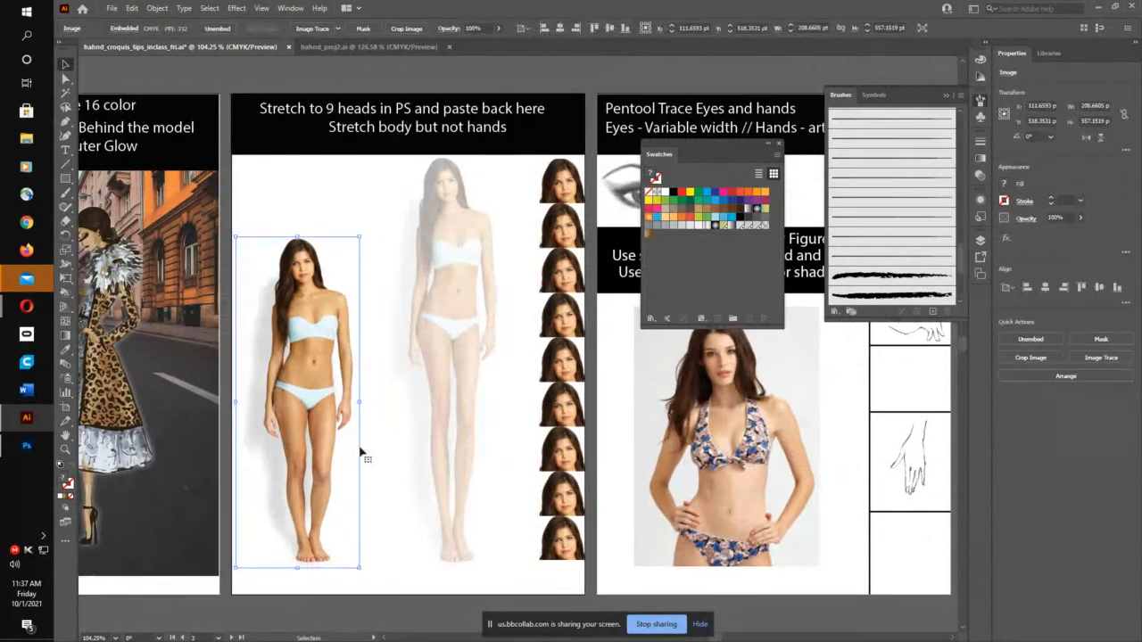
{"action": "left_click", "coordinate": [524, 443]}
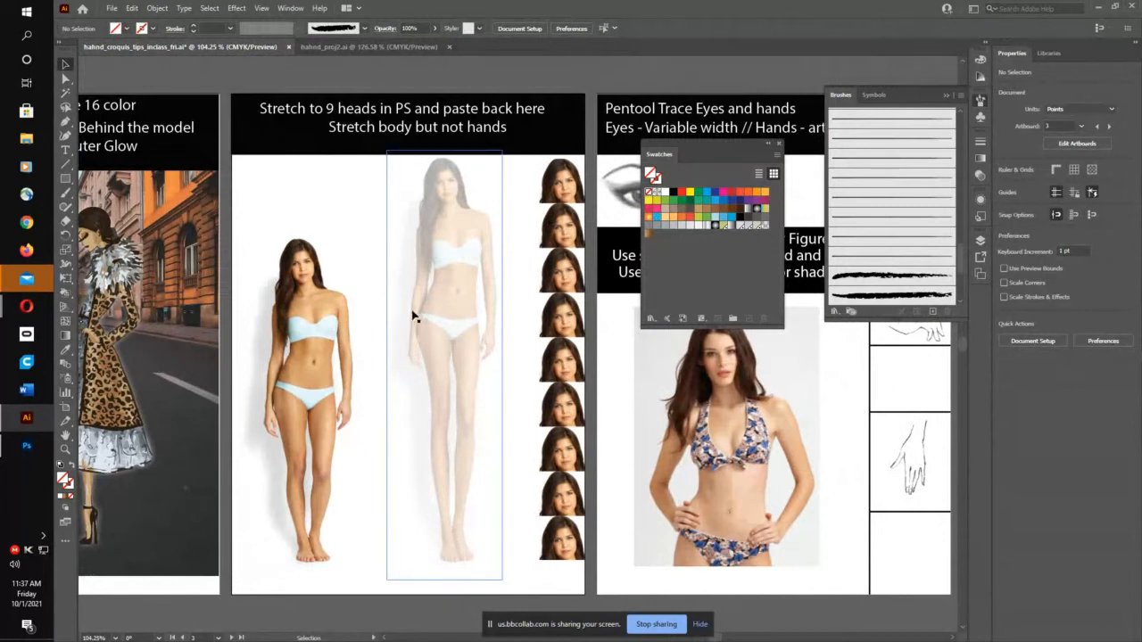
Step: Copy the original, unstretched model photo from the "Stretch to 9 heads" artboard
{"action": "left_click", "coordinate": [323, 316]}
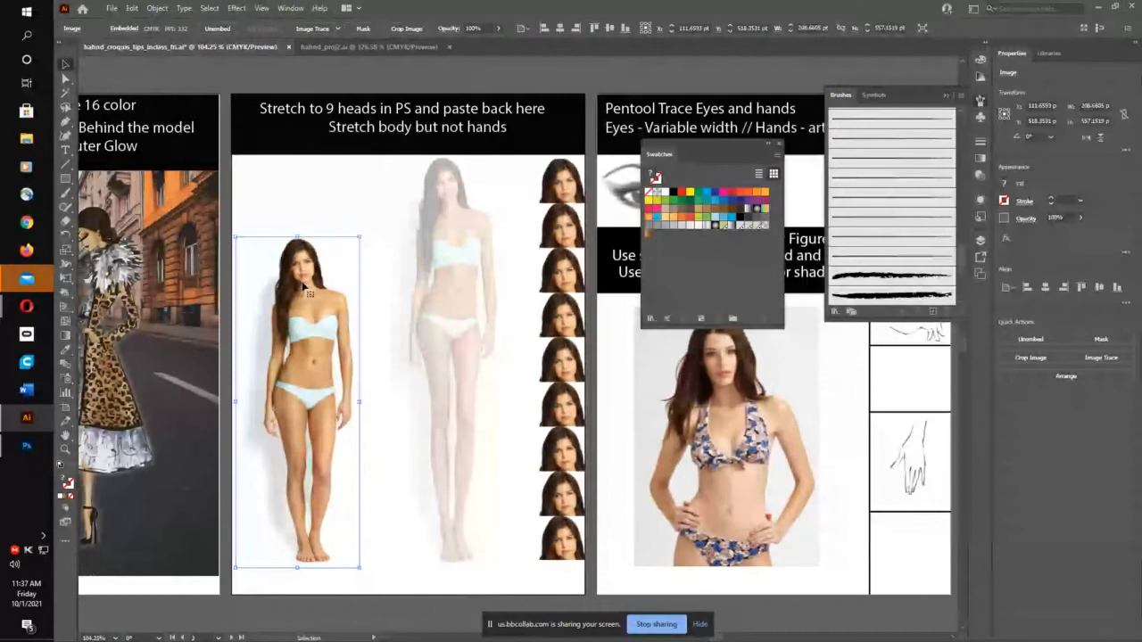
{"action": "left_click", "coordinate": [131, 9]}
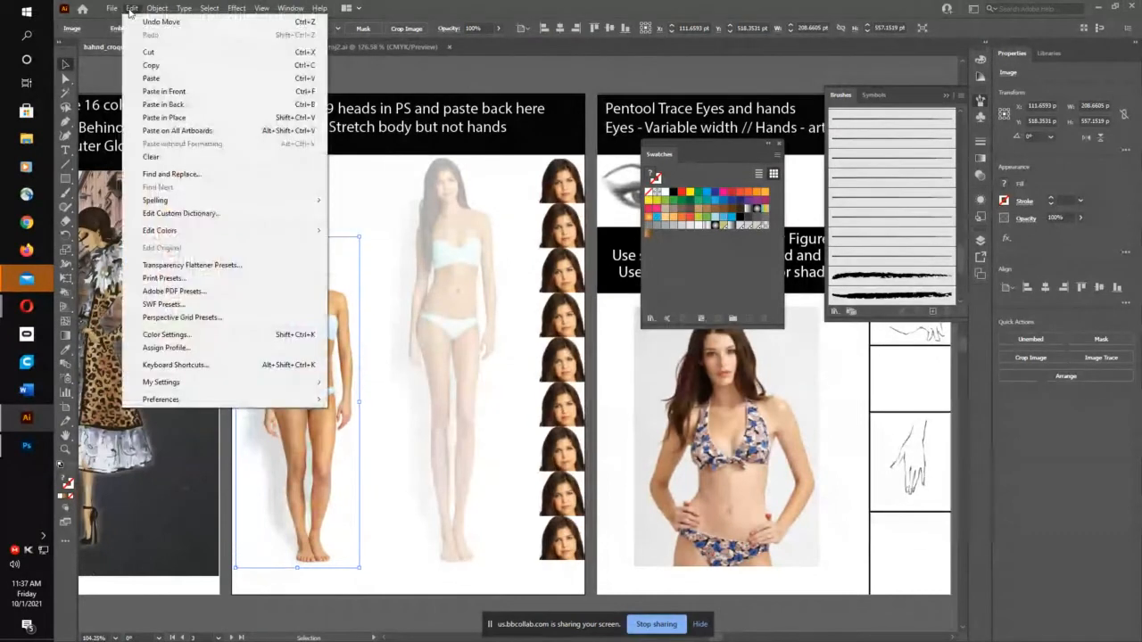
{"action": "left_click", "coordinate": [153, 67]}
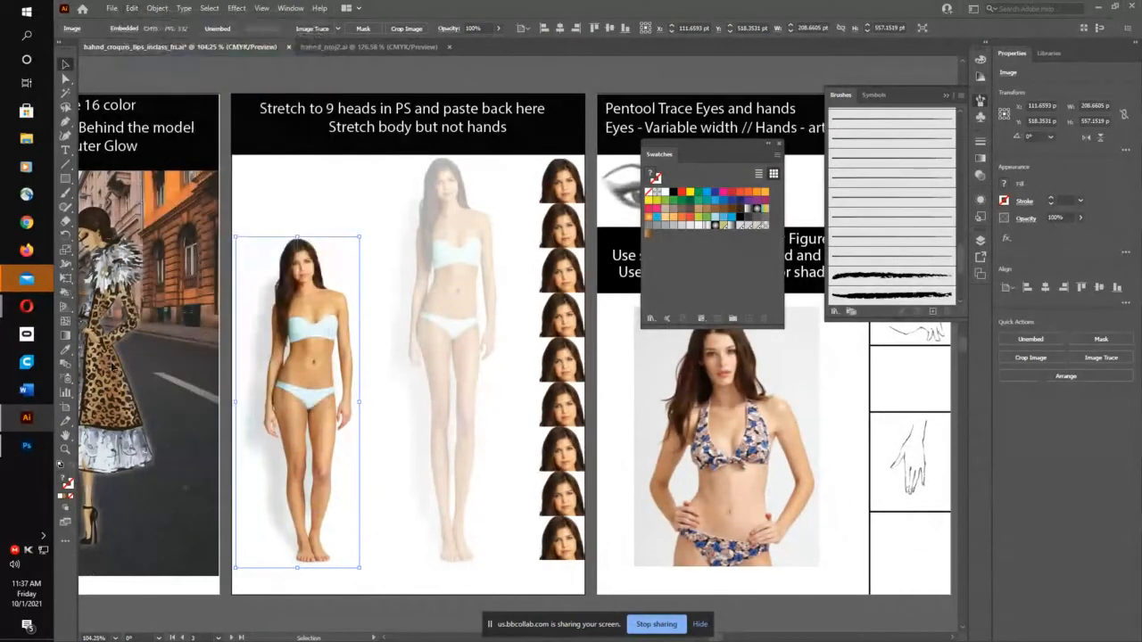
Step: Switch to Photoshop, close the blank Untitled-1 document, and create a new 209 x 557 px document at 72 ppi from the Clipboard preset
{"action": "left_click", "coordinate": [27, 450]}
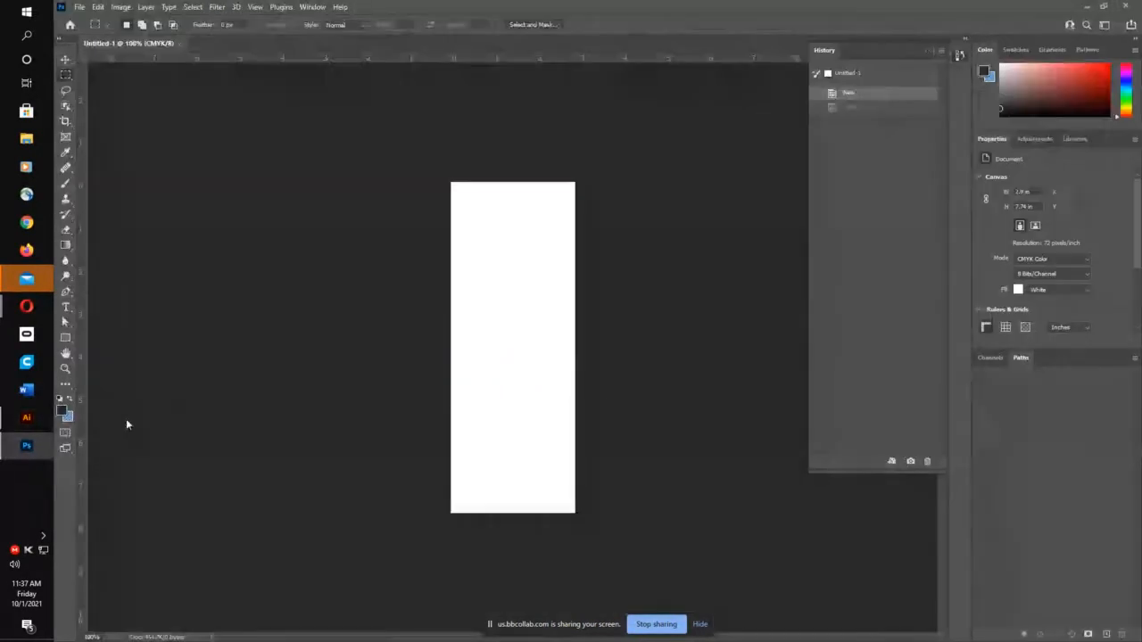
{"action": "left_click", "coordinate": [182, 44]}
{"action": "left_click", "coordinate": [79, 6]}
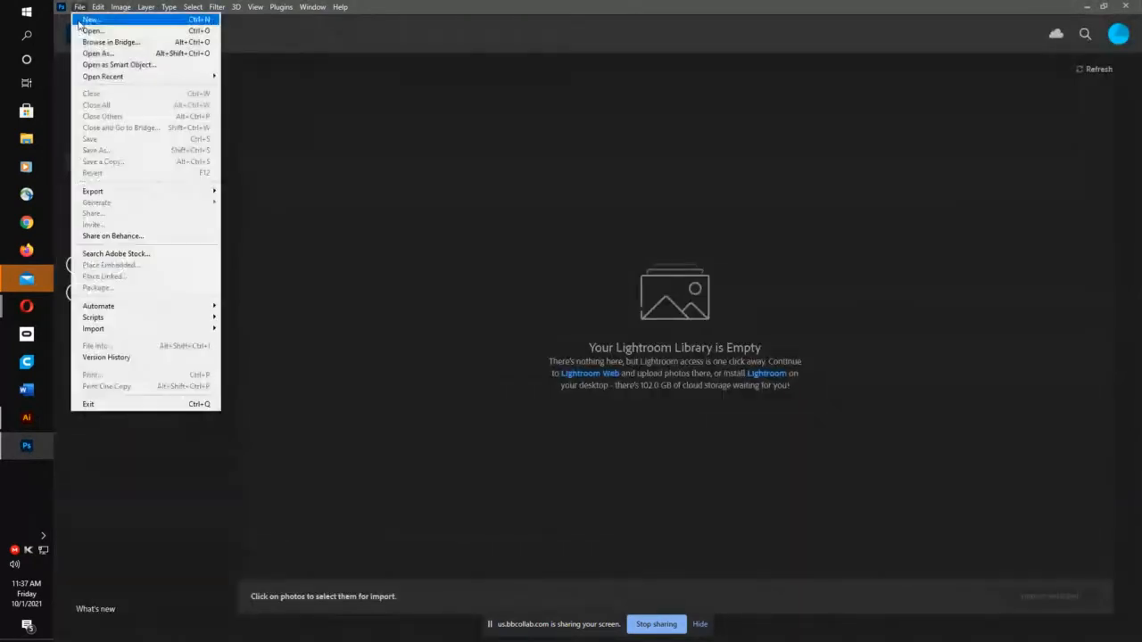
{"action": "left_click", "coordinate": [82, 19]}
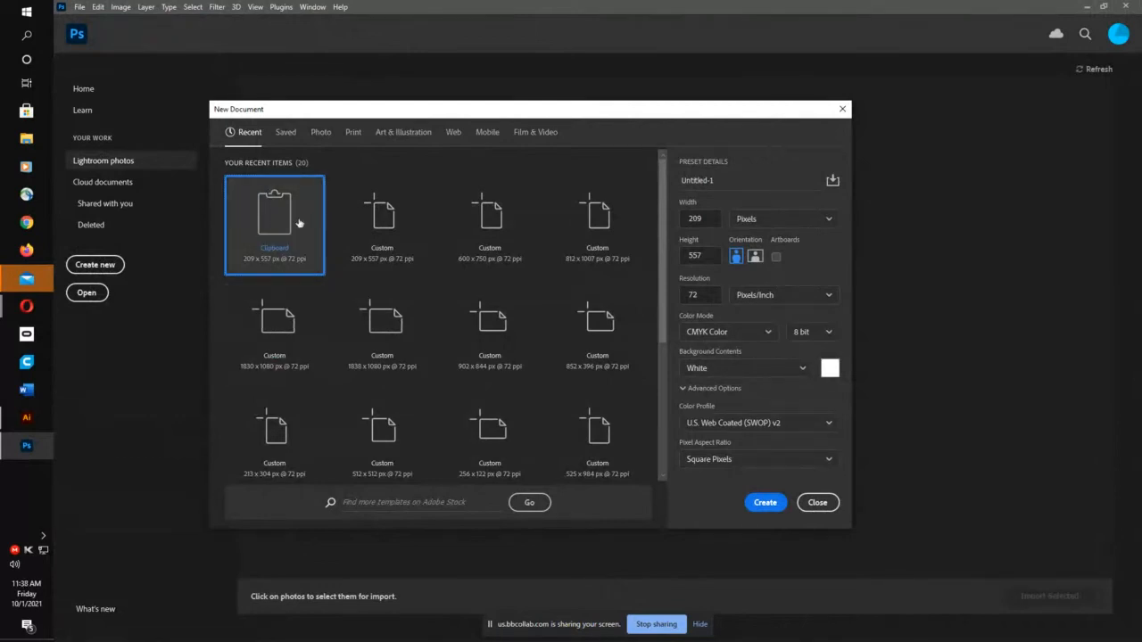
{"action": "left_click", "coordinate": [765, 503]}
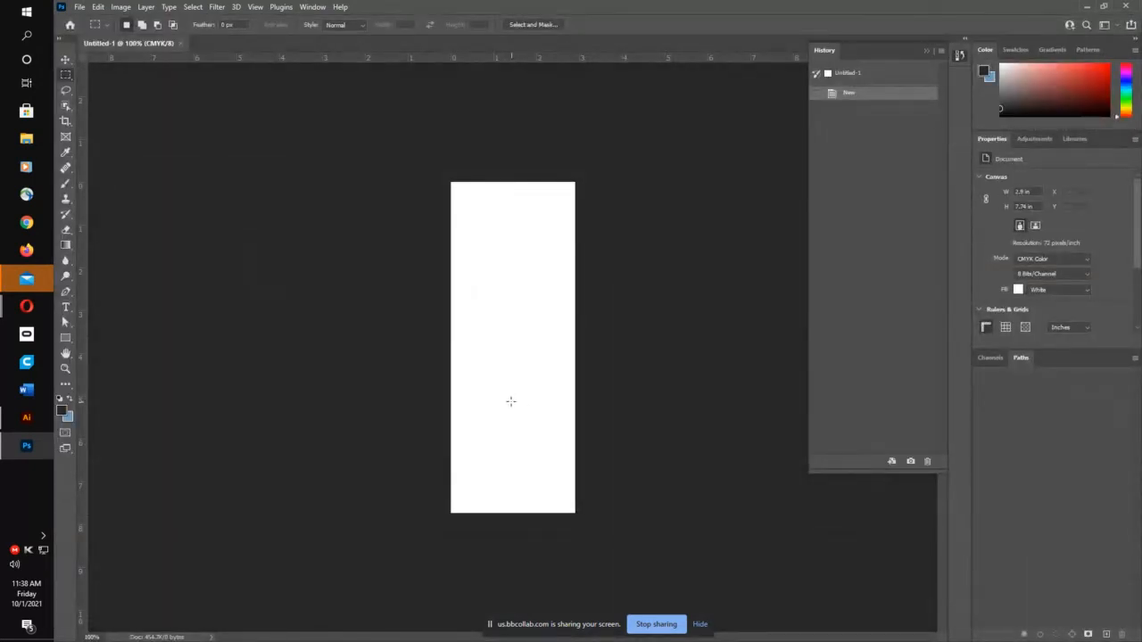
Step: Paste the copied model photo as pixels into the new document and commit its placement
{"action": "left_click", "coordinate": [98, 7]}
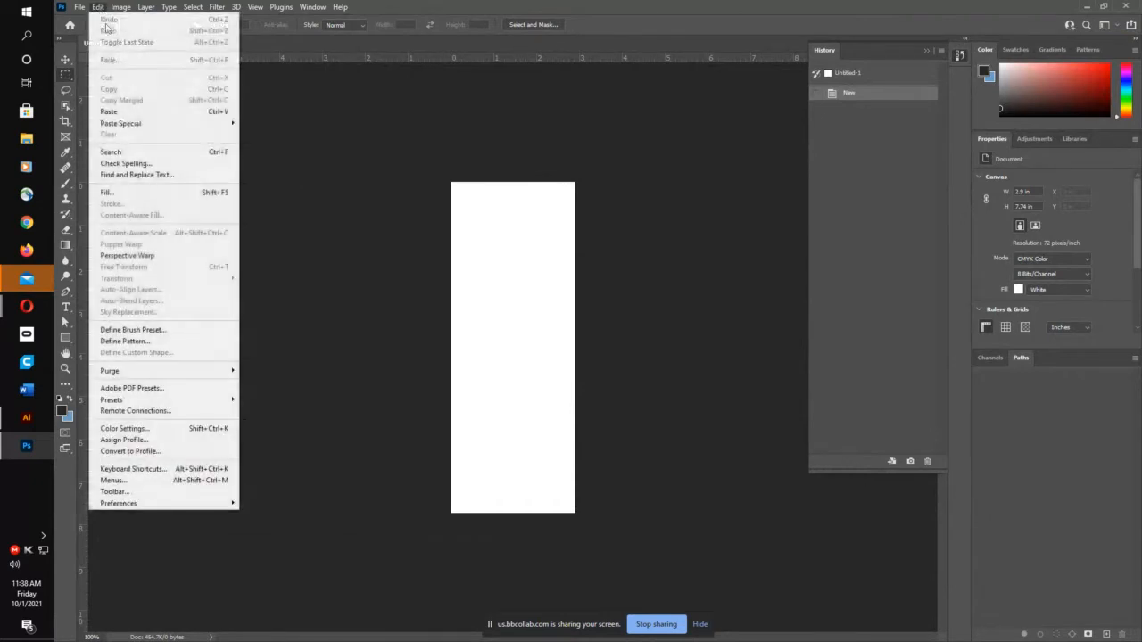
{"action": "left_click", "coordinate": [129, 111]}
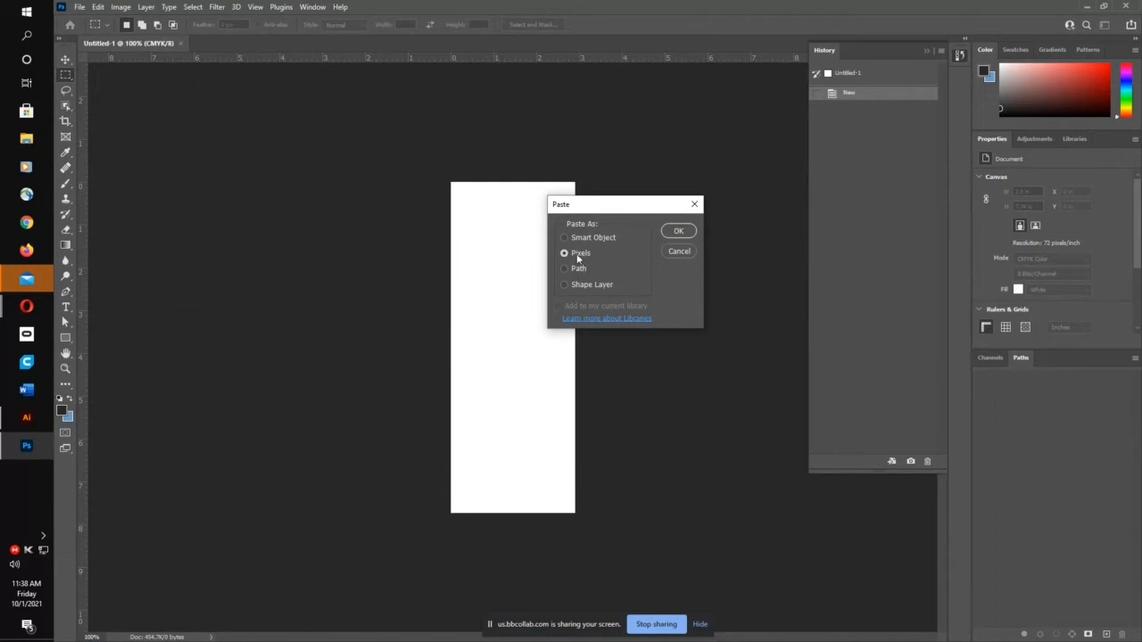
{"action": "left_click", "coordinate": [678, 232]}
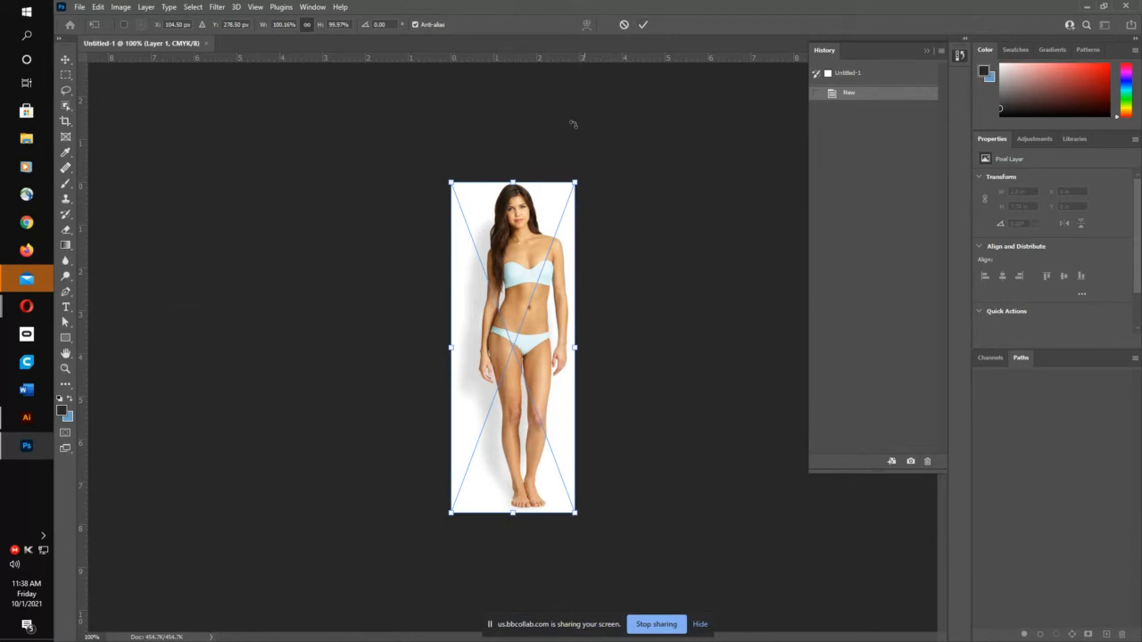
{"action": "left_click", "coordinate": [643, 26]}
{"action": "left_click", "coordinate": [644, 26]}
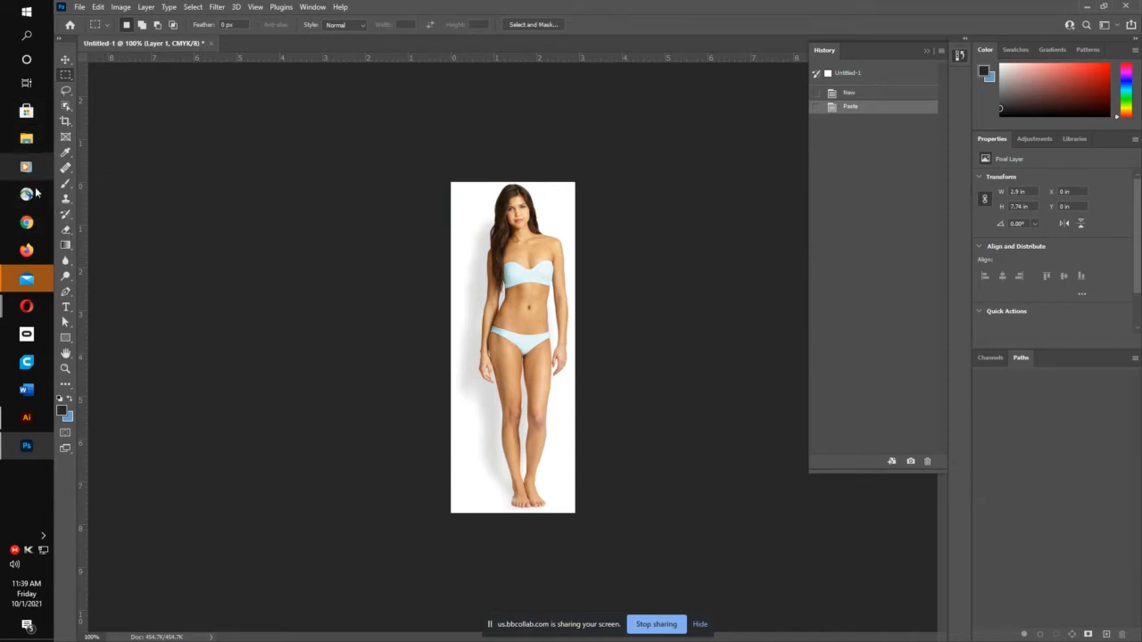
Step: Deselect the photo layer on the empty canvas area and switch to the Rectangular Marquee tool
{"action": "left_click", "coordinate": [66, 61]}
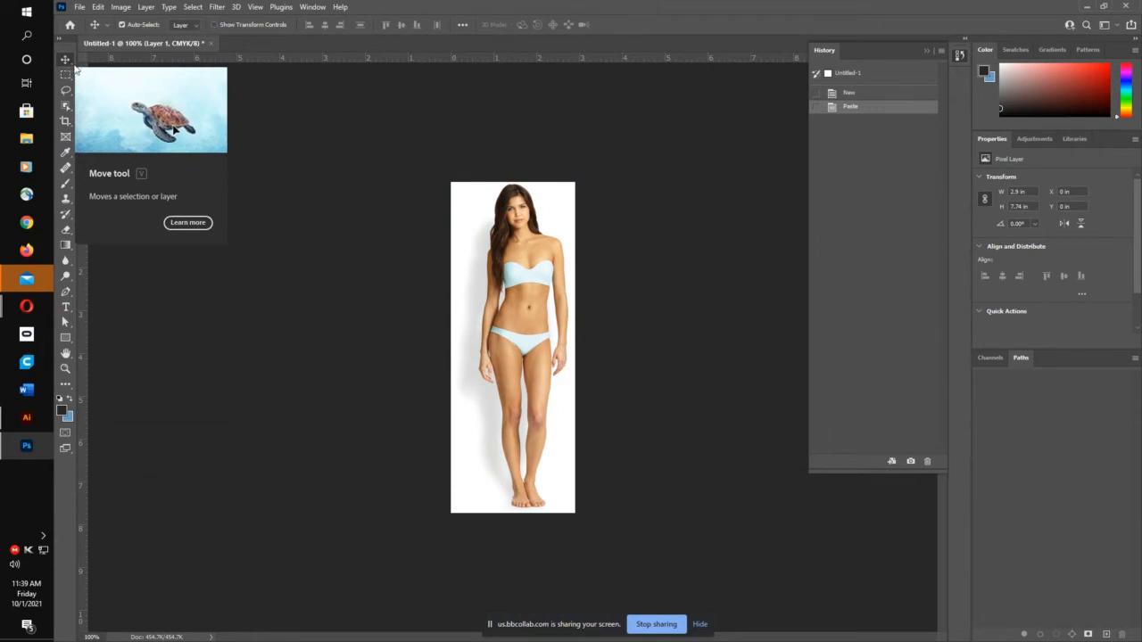
{"action": "left_click", "coordinate": [300, 141]}
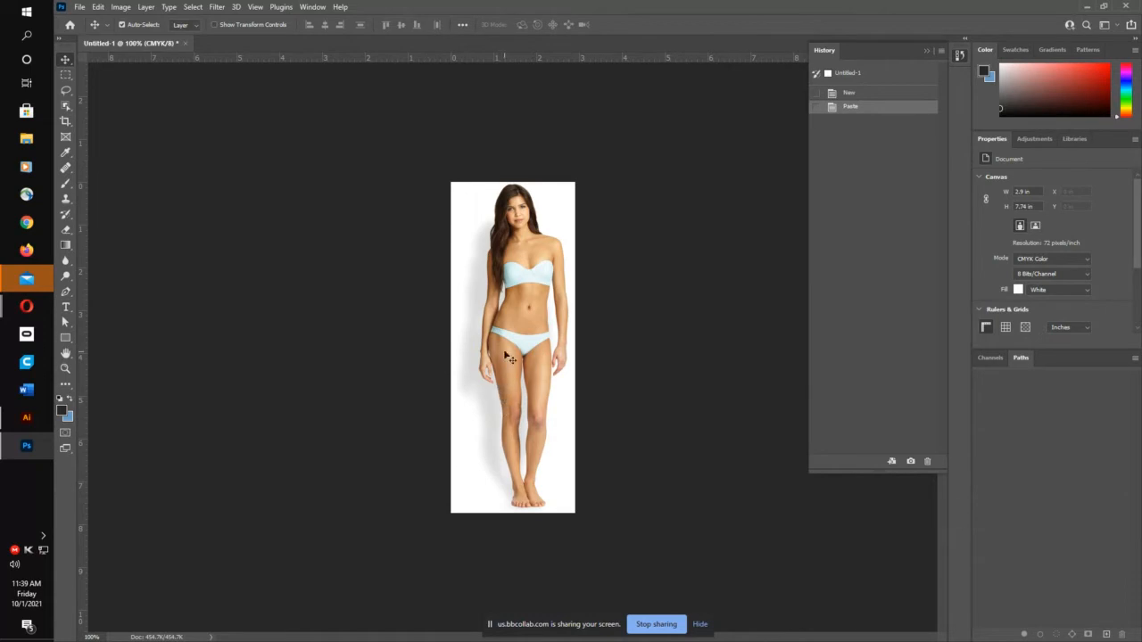
{"action": "left_click", "coordinate": [65, 75]}
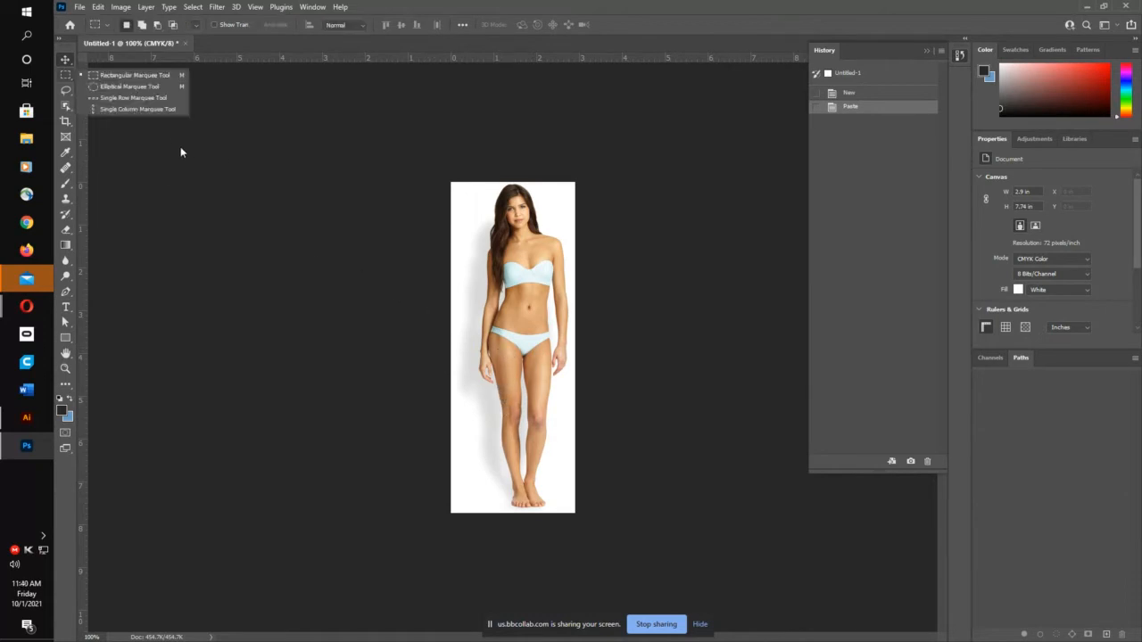
{"action": "left_click", "coordinate": [96, 79]}
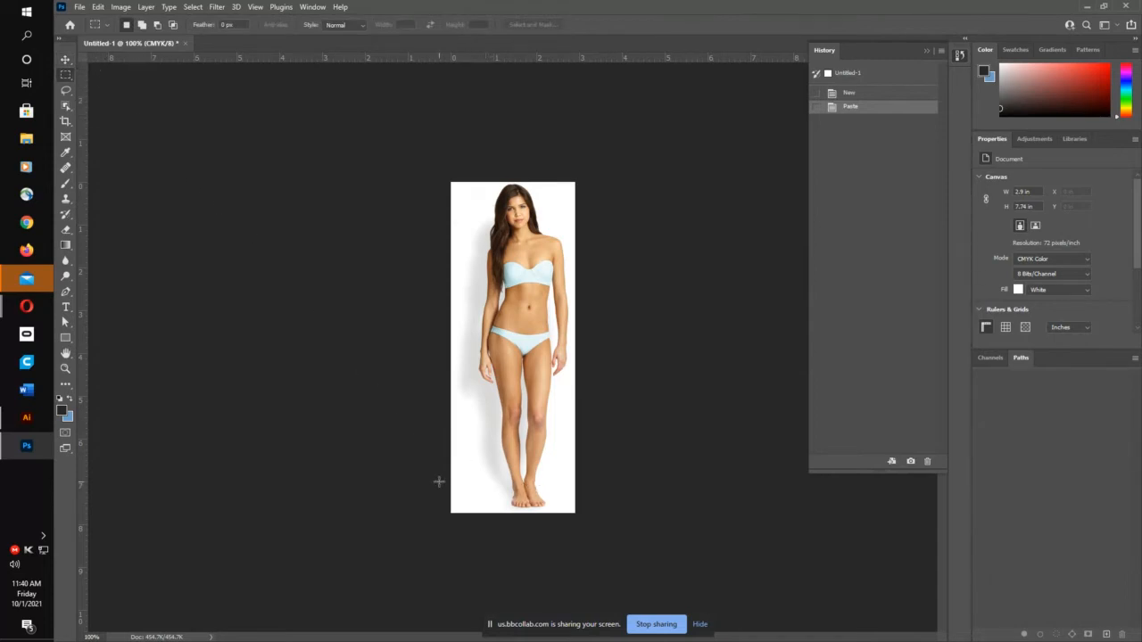
{"action": "left_click_drag", "start_coordinate": [439, 481], "coordinate": [478, 498]}
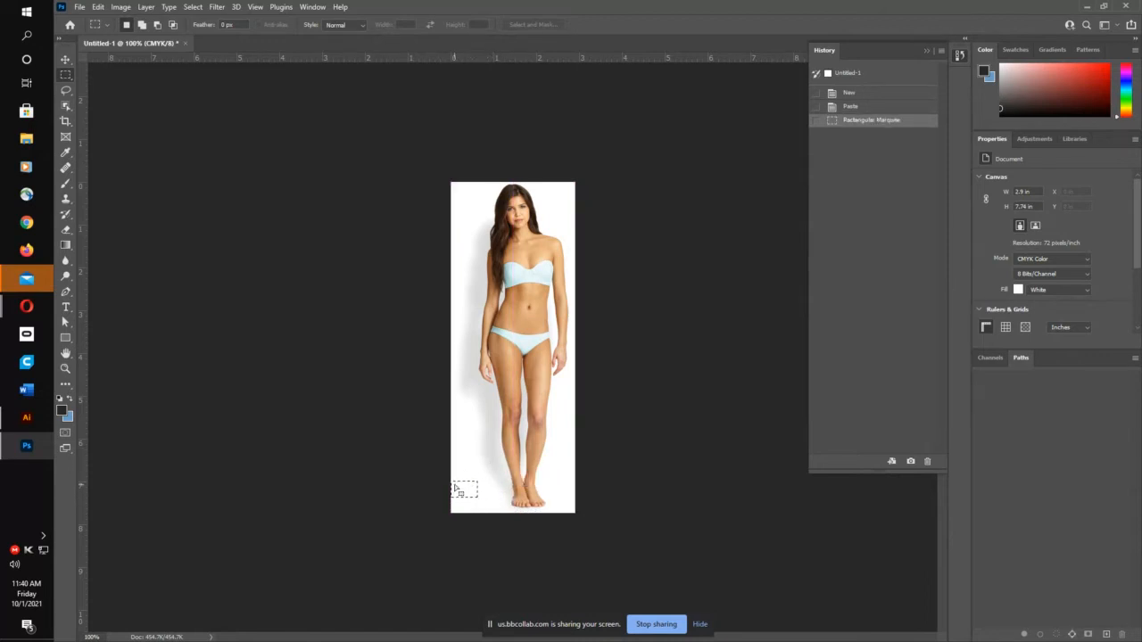
{"action": "left_click", "coordinate": [465, 508]}
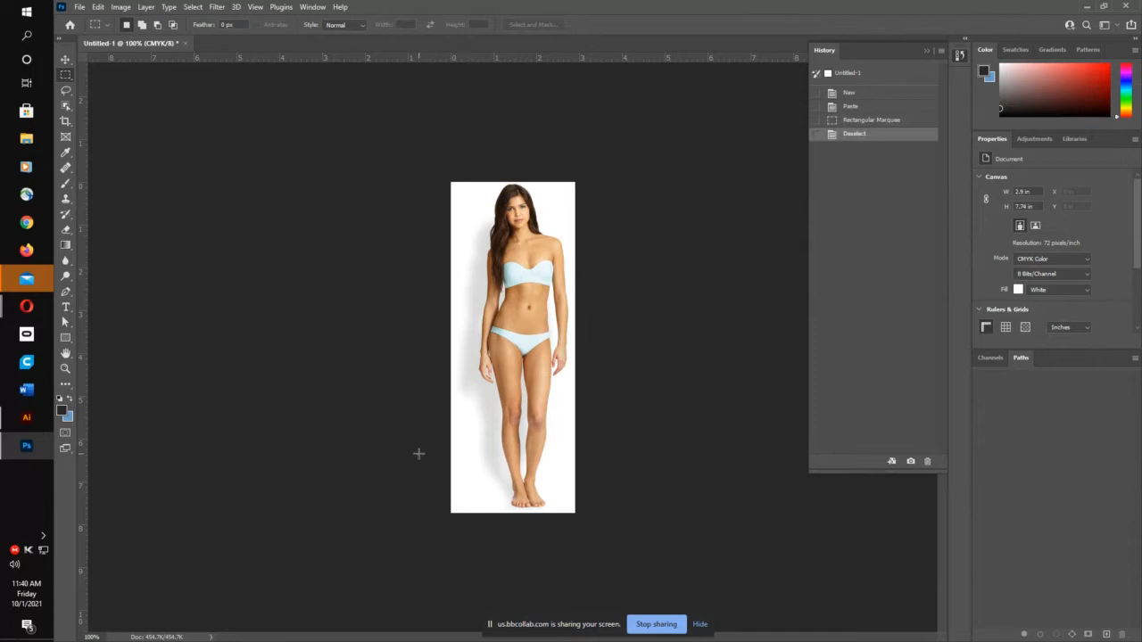
{"action": "left_click_drag", "start_coordinate": [456, 453], "coordinate": [499, 498]}
{"action": "left_click", "coordinate": [516, 493]}
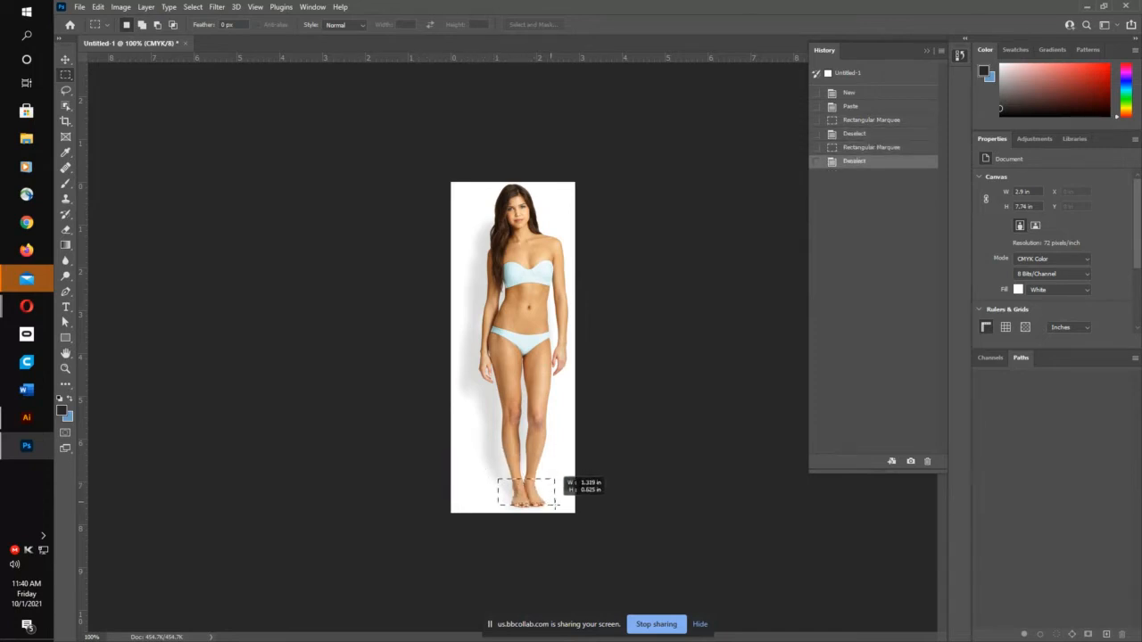
{"action": "left_click_drag", "start_coordinate": [560, 510], "coordinate": [556, 511]}
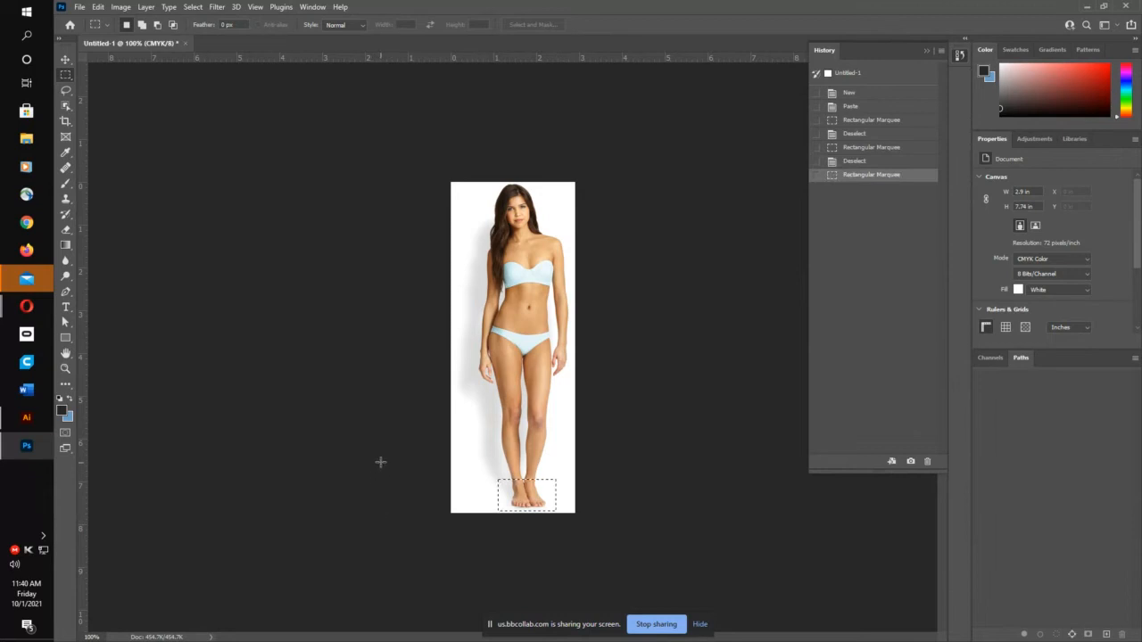
Step: Marquee the model's feet from the ankles down across the full photo width and nudge the selection slightly downward
{"action": "left_click", "coordinate": [427, 481]}
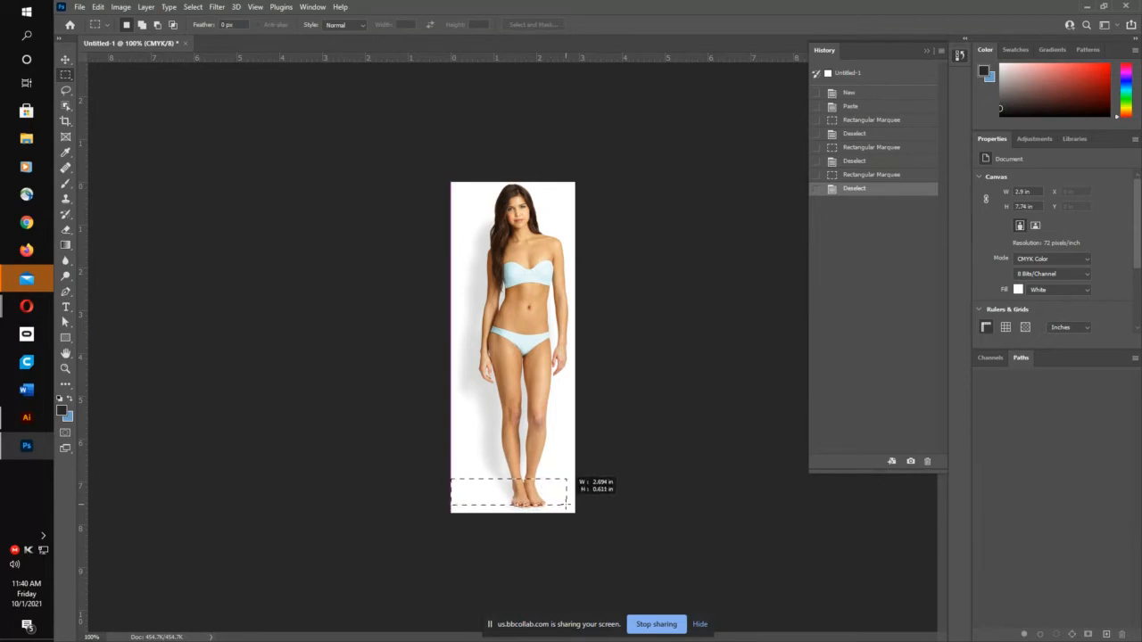
{"action": "left_click_drag", "start_coordinate": [571, 505], "coordinate": [576, 507]}
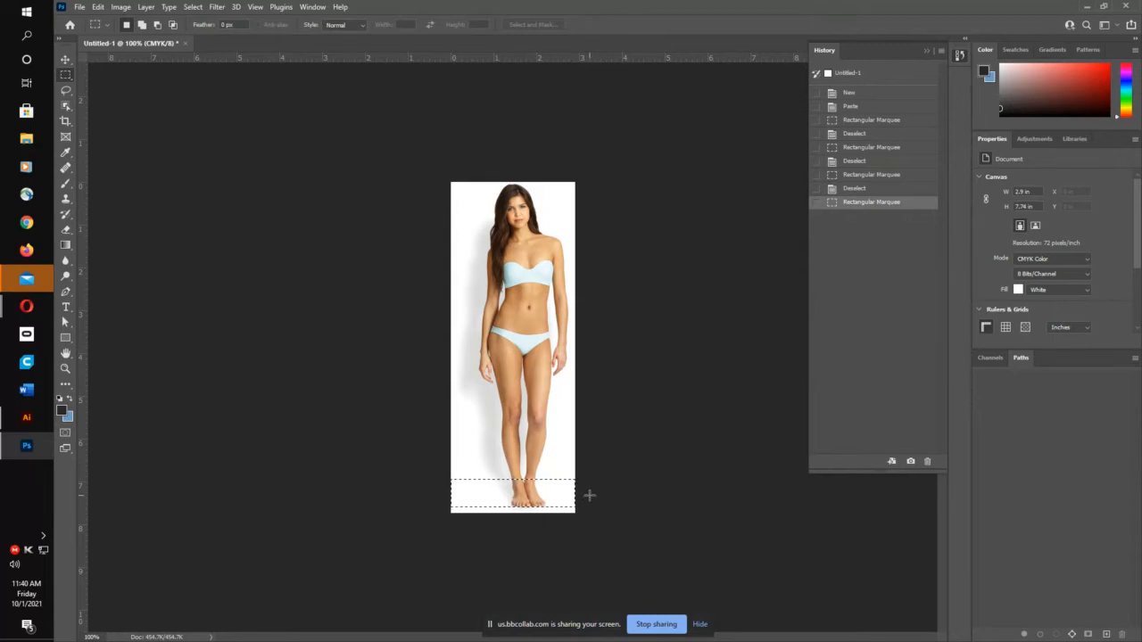
{"action": "key", "text": "Down"}
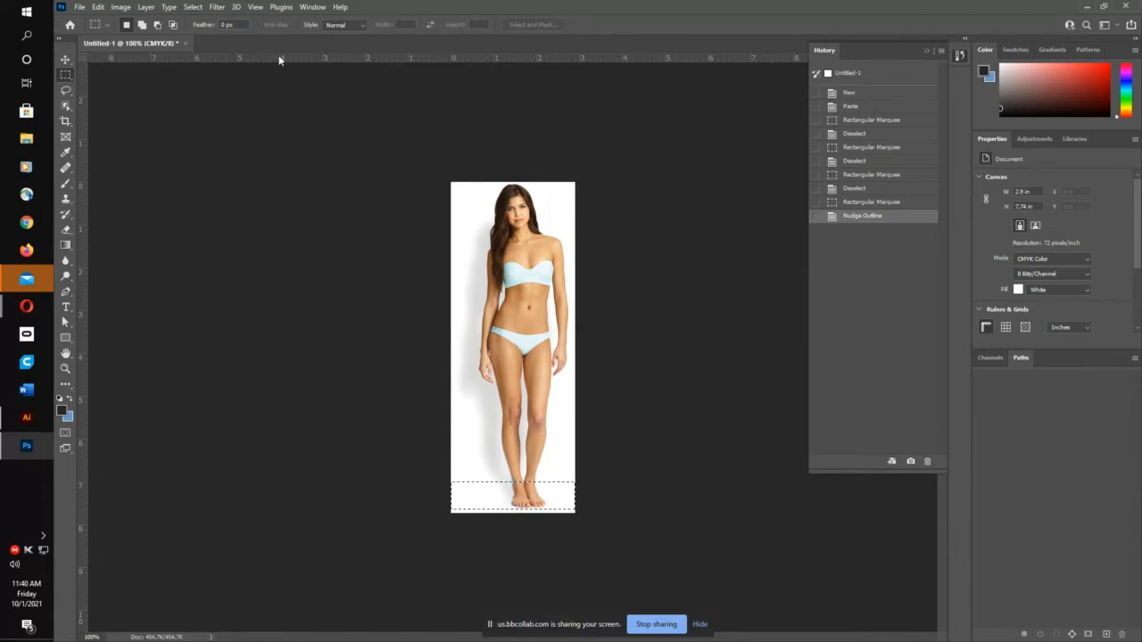
Step: Collapse the History panel and reset the Essentials workspace to bring back the Layers panel
{"action": "left_click", "coordinate": [98, 6]}
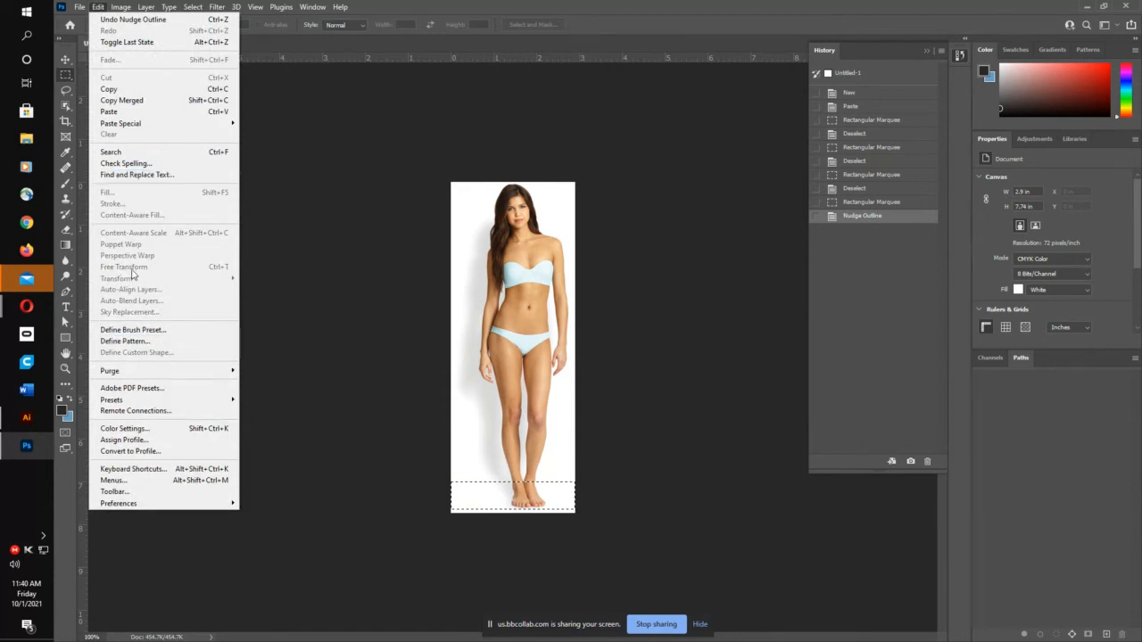
{"action": "left_click", "coordinate": [660, 183]}
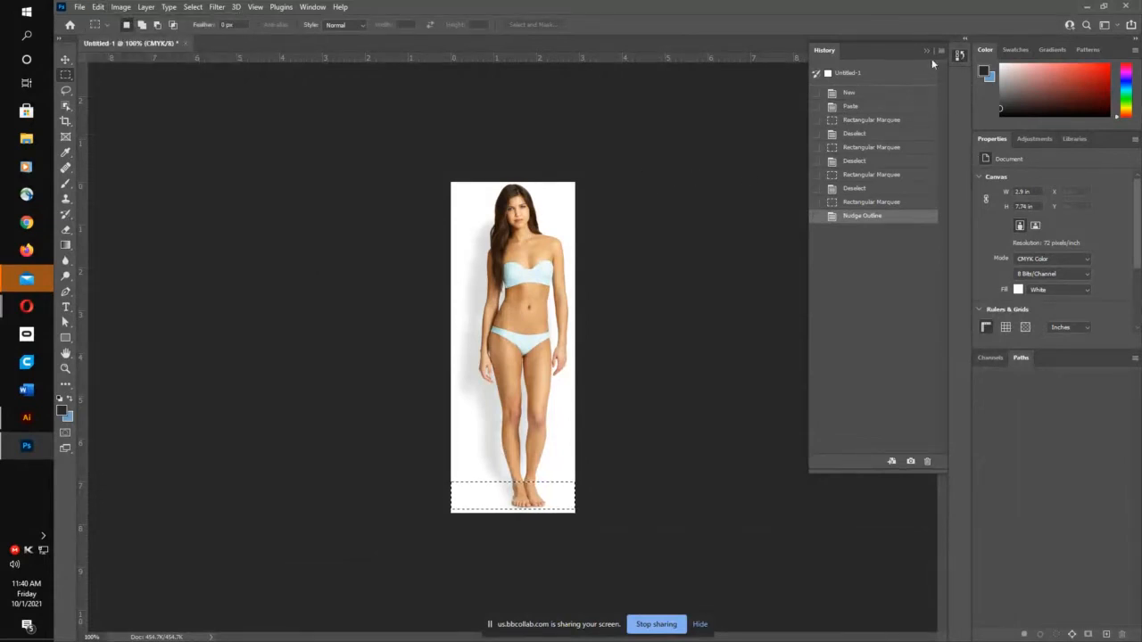
{"action": "left_click", "coordinate": [926, 51]}
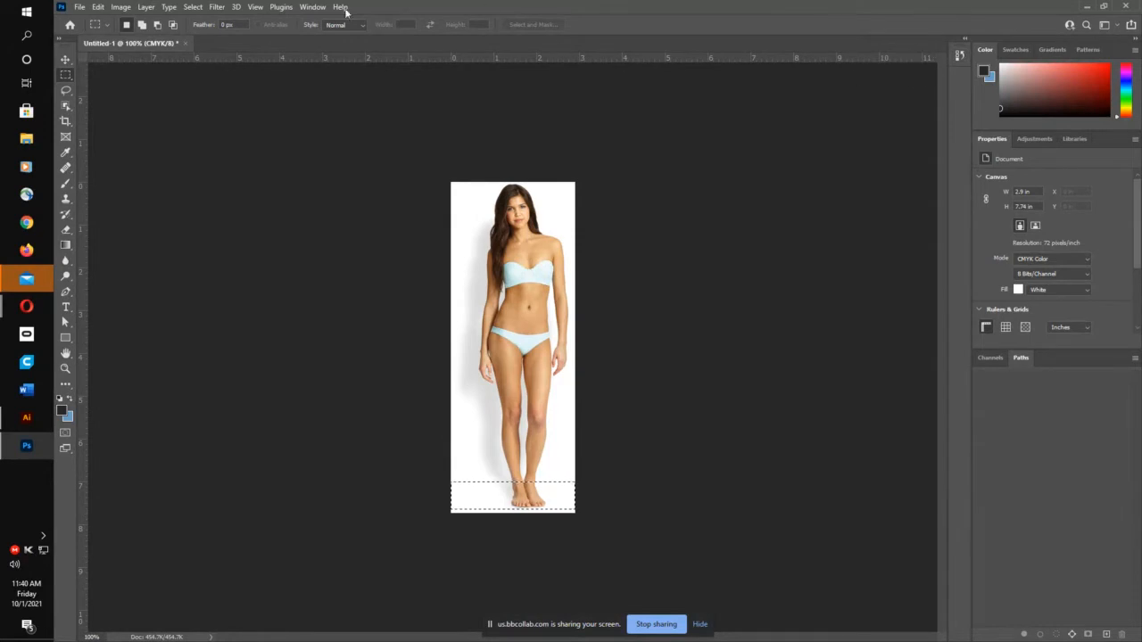
{"action": "left_click", "coordinate": [305, 9]}
{"action": "mouse_move", "coordinate": [370, 31]}
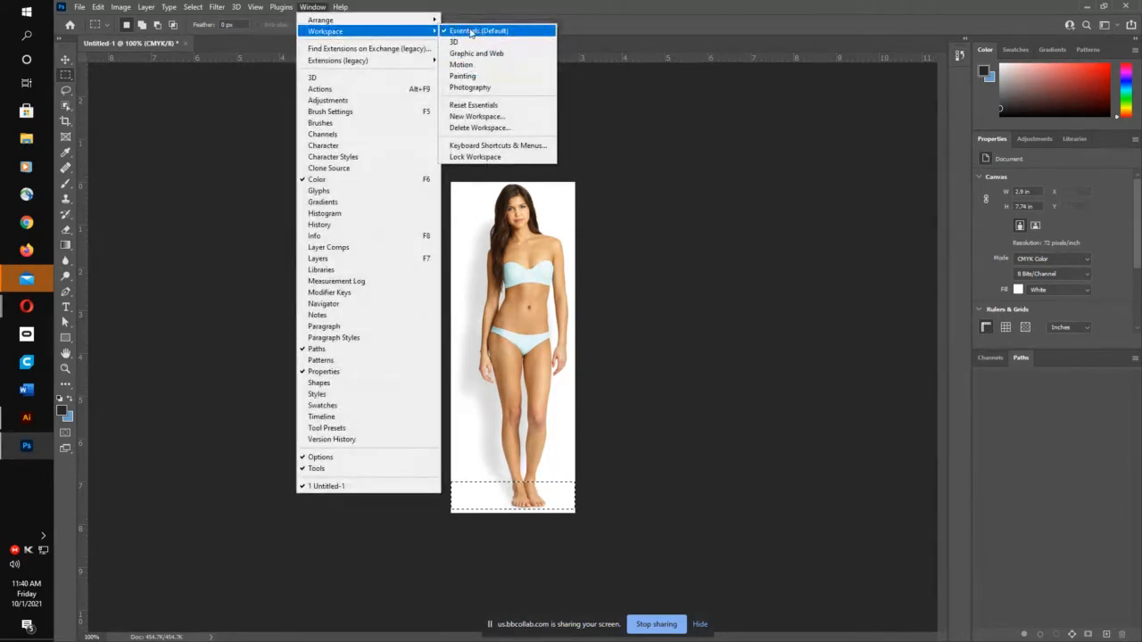
{"action": "left_click", "coordinate": [478, 105]}
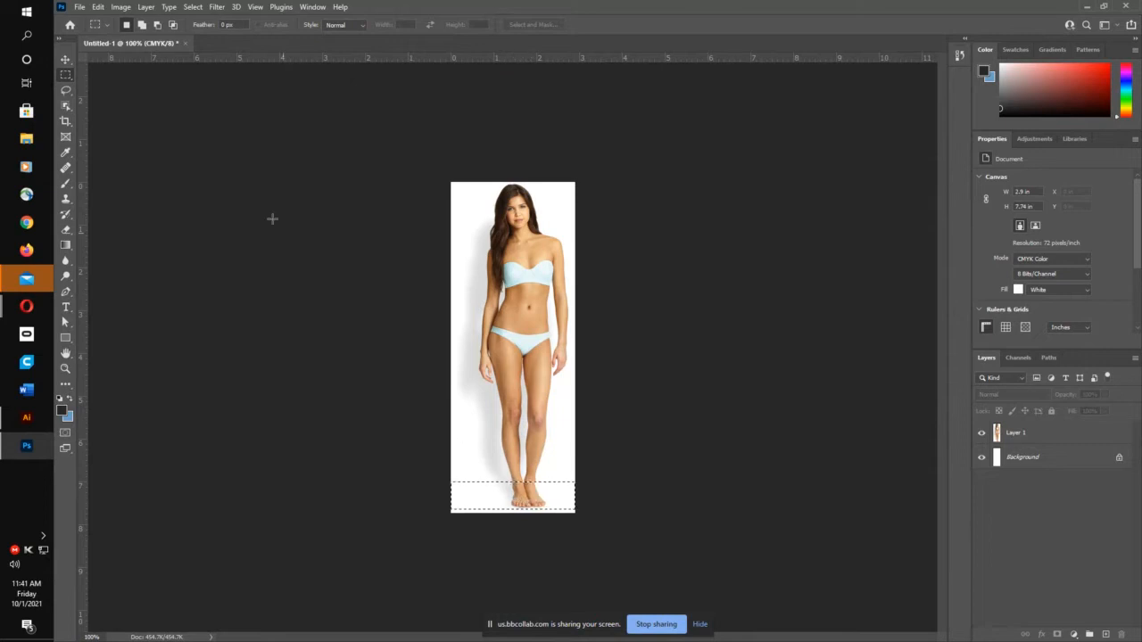
Step: Float the Layers panel beside the model photo and lengthen it
{"action": "left_click", "coordinate": [98, 6]}
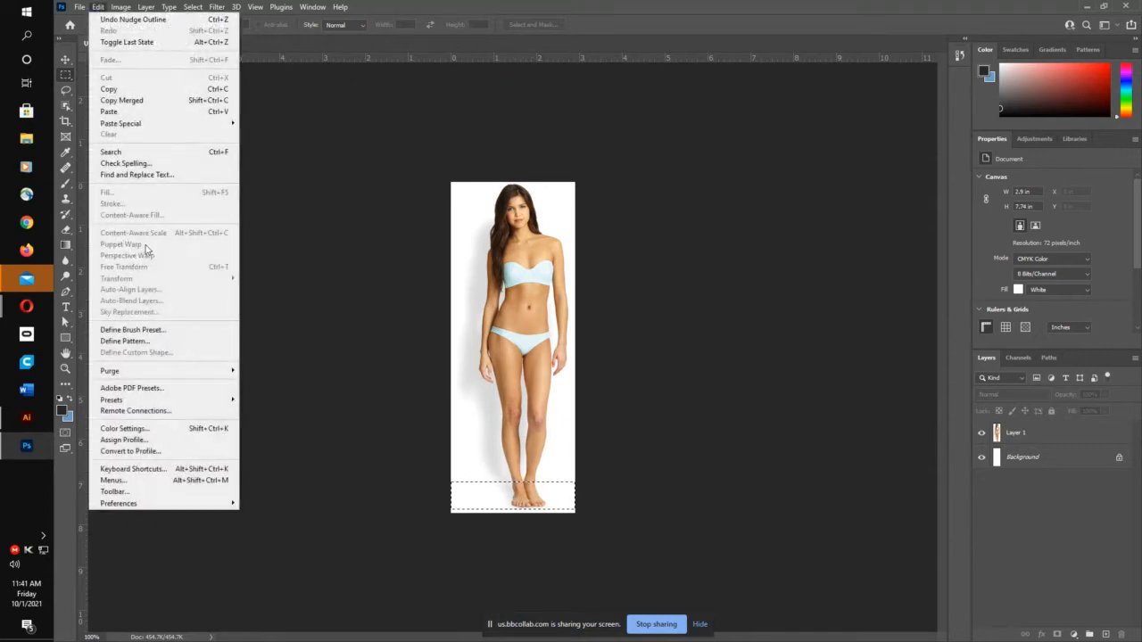
{"action": "left_click_drag", "start_coordinate": [987, 358], "coordinate": [640, 180]}
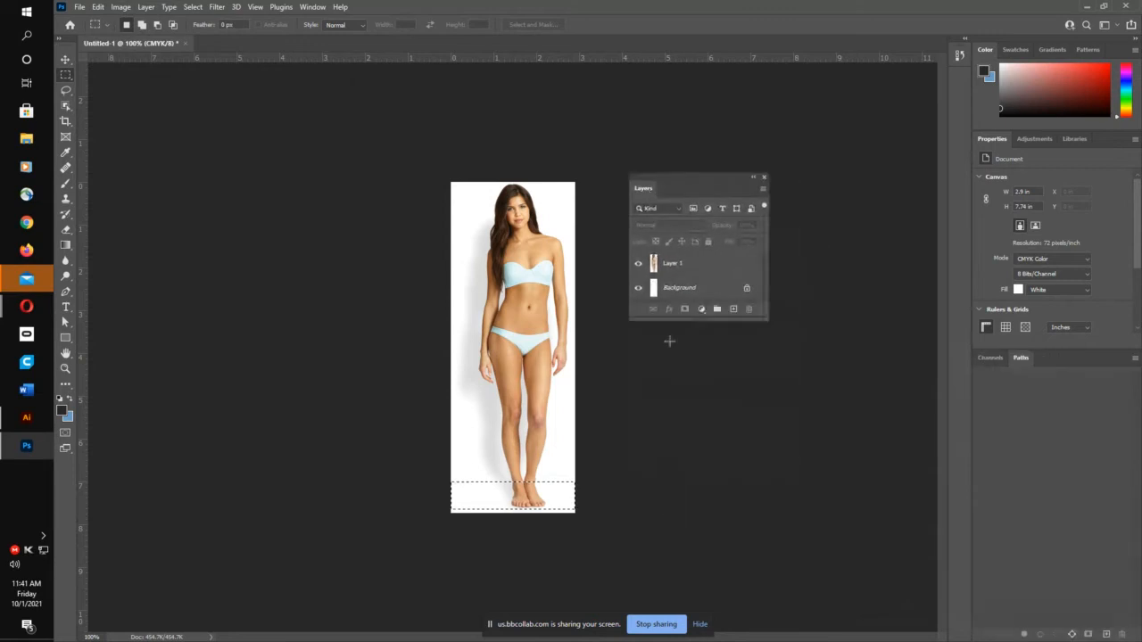
{"action": "left_click_drag", "start_coordinate": [705, 320], "coordinate": [694, 554]}
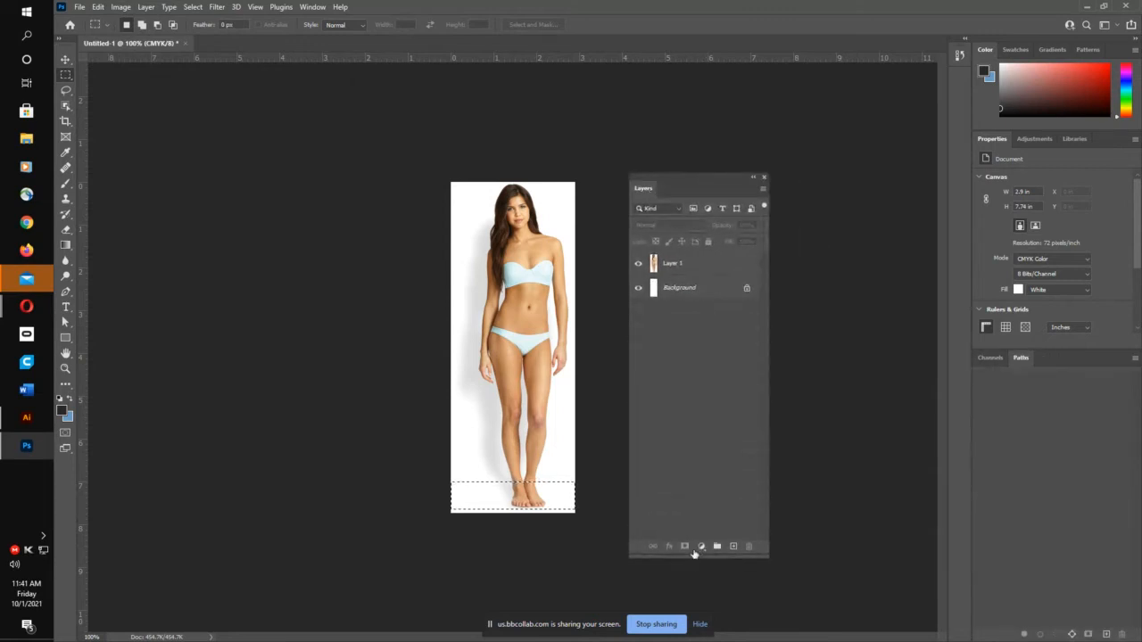
Step: Select Layer 1 and toggle its visibility off and back on
{"action": "left_click", "coordinate": [683, 264]}
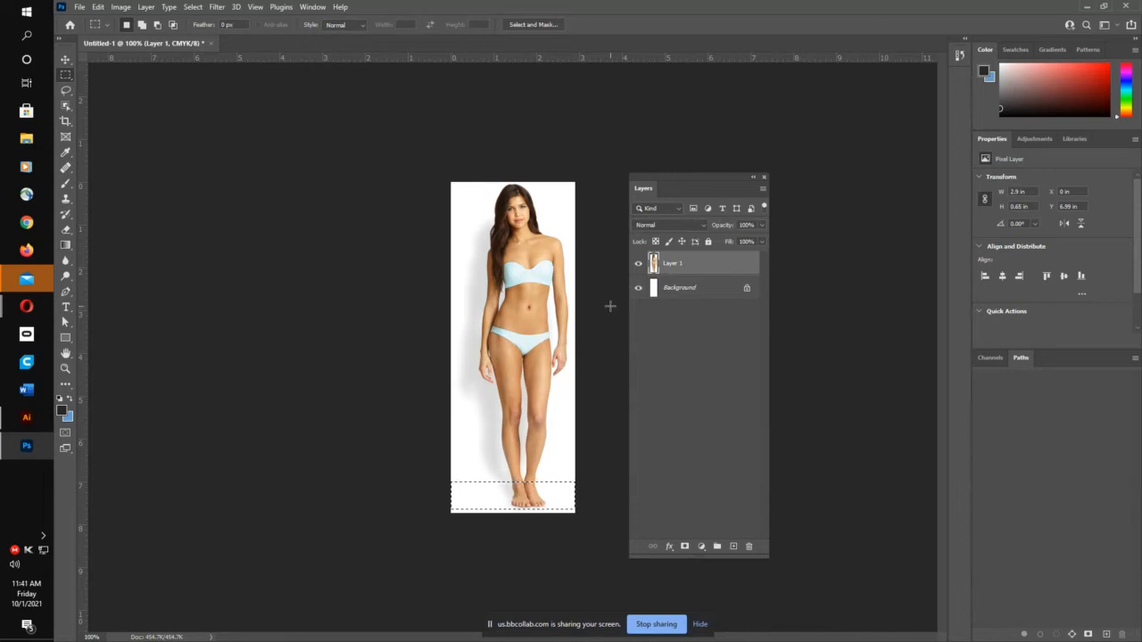
{"action": "left_click", "coordinate": [638, 264]}
{"action": "left_click", "coordinate": [638, 264]}
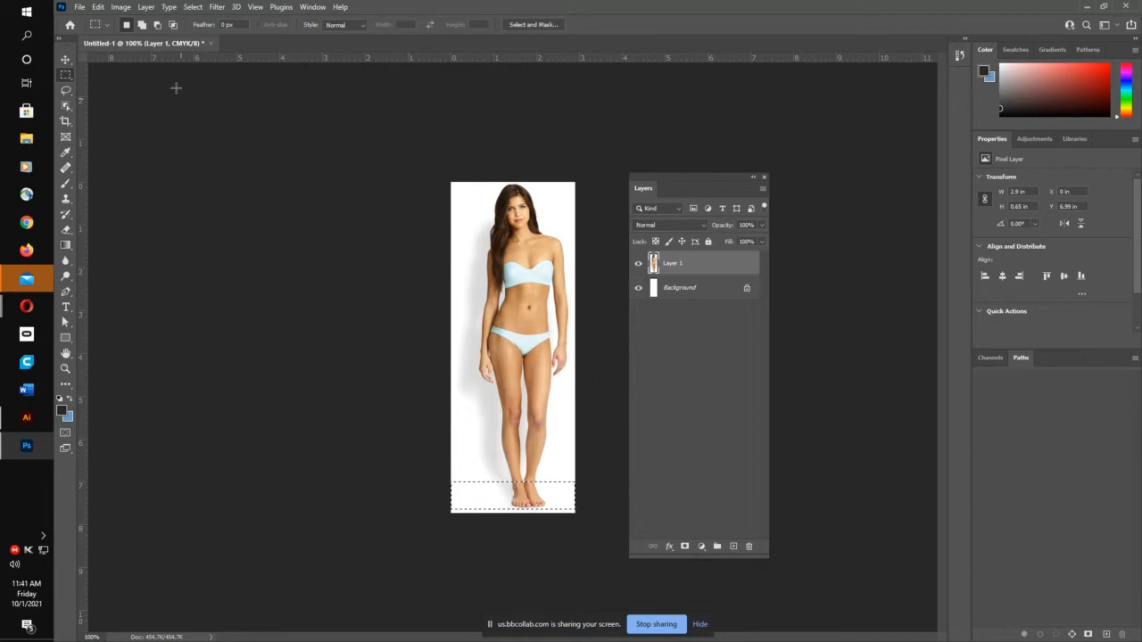
Step: Free Transform the selected feet, shortening them vertically to about 64% at unchanged width, and commit the transform
{"action": "left_click", "coordinate": [100, 7]}
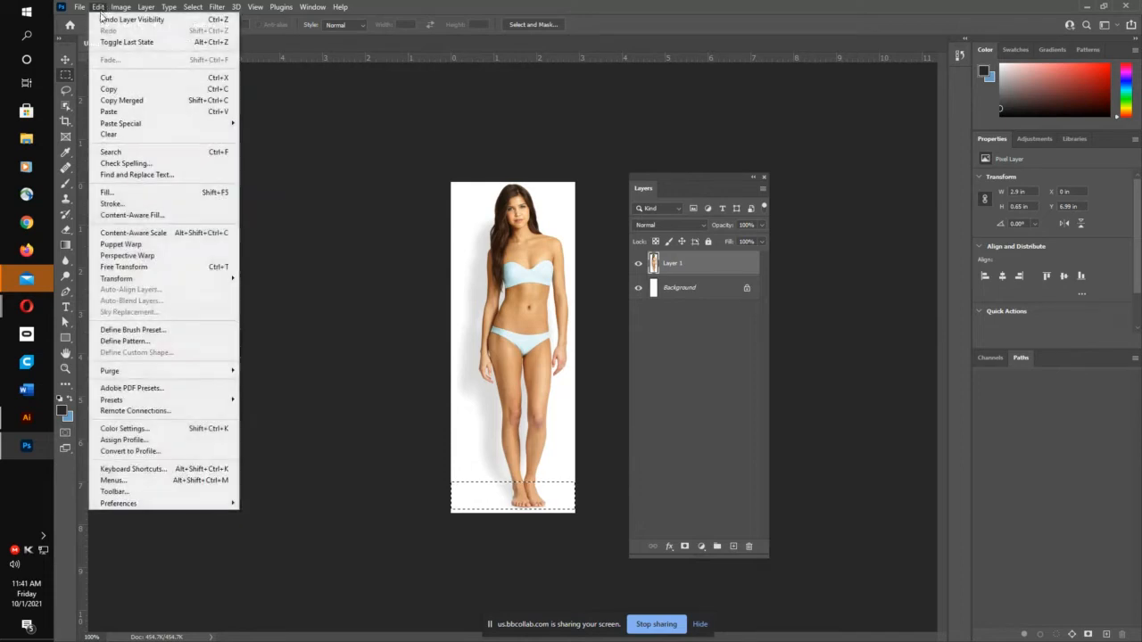
{"action": "left_click", "coordinate": [223, 271]}
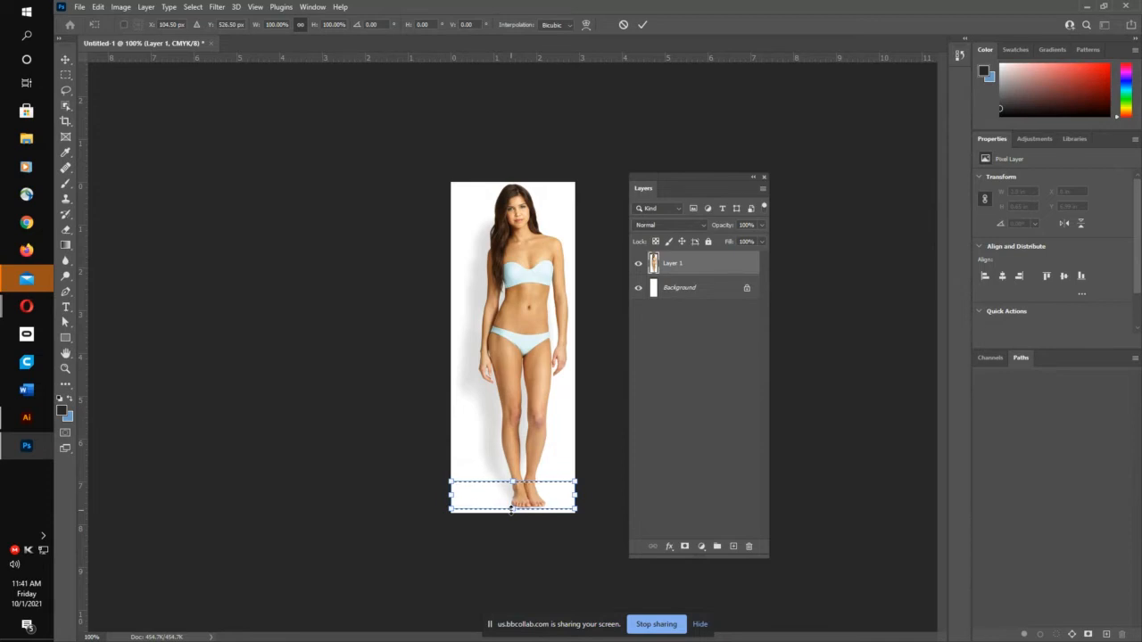
{"action": "left_click_drag", "start_coordinate": [511, 510], "coordinate": [515, 504]}
{"action": "left_click_drag", "start_coordinate": [515, 510], "coordinate": [513, 502]}
{"action": "key", "text": "ctrl+z"}
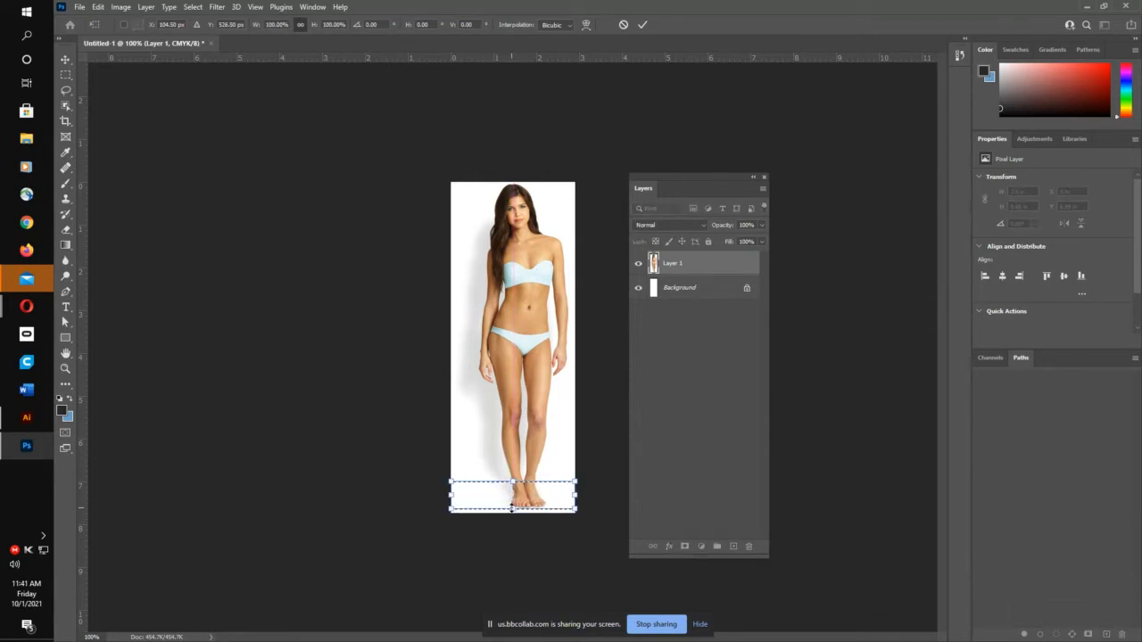
{"action": "left_click_drag", "start_coordinate": [512, 508], "coordinate": [513, 502]}
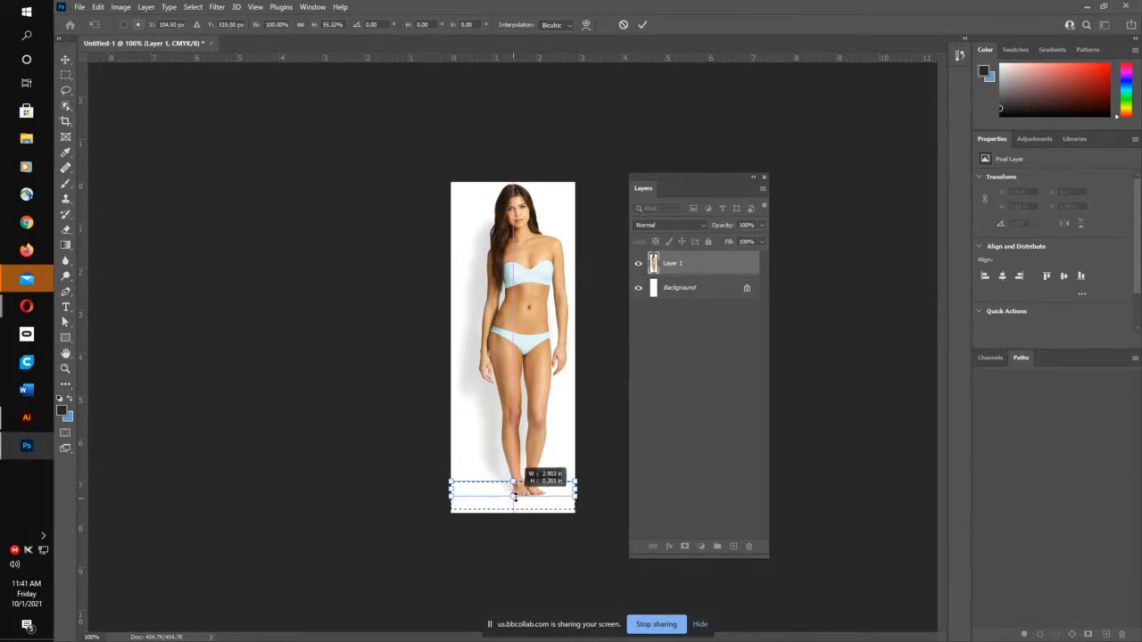
{"action": "left_click_drag", "start_coordinate": [514, 497], "coordinate": [515, 497]}
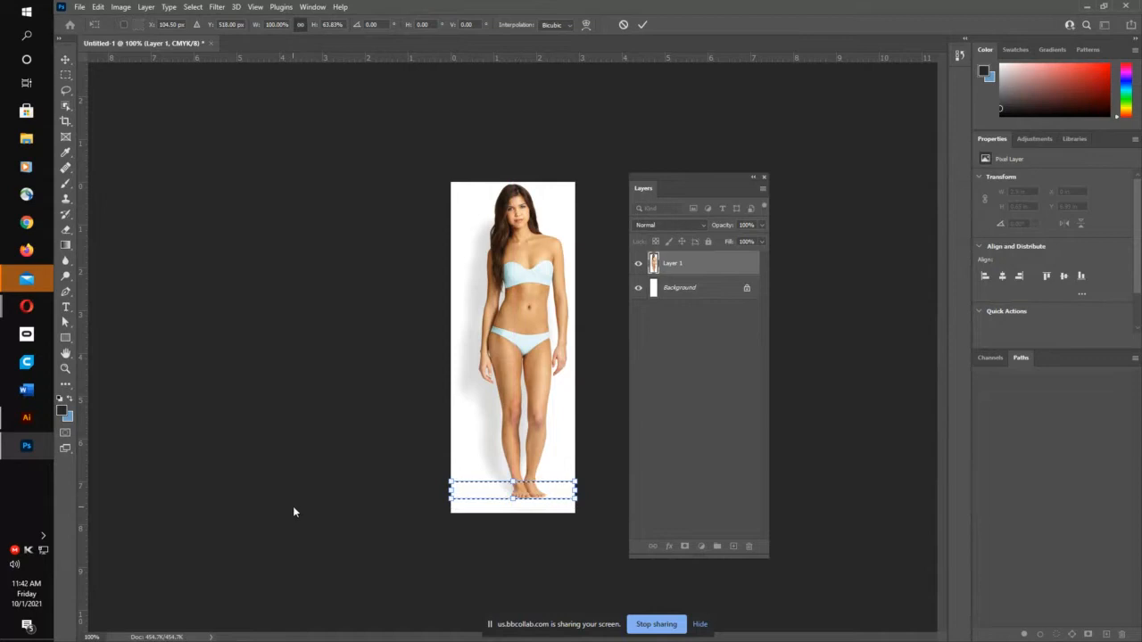
{"action": "left_click", "coordinate": [643, 27]}
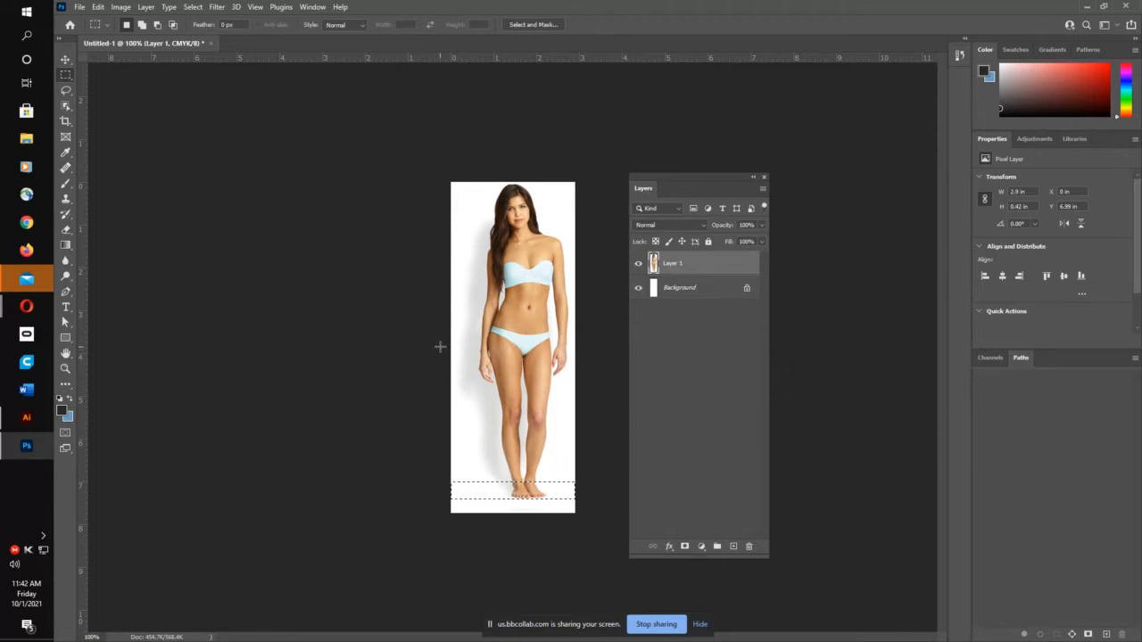
Step: Marquee the legs from the crotch to below the feet across the full photo width, and subtract both hands with the Lasso tool
{"action": "left_click_drag", "start_coordinate": [444, 348], "coordinate": [594, 493]}
{"action": "key", "text": "Down"}
{"action": "key", "text": "Down"}
{"action": "key", "text": "Down"}
{"action": "key", "text": "Down"}
{"action": "key", "text": "Down"}
{"action": "key", "text": "Down"}
{"action": "key", "text": "Down"}
{"action": "key", "text": "Down"}
{"action": "key", "text": "Down"}
{"action": "key", "text": "Down"}
{"action": "key", "text": "Down"}
{"action": "key", "text": "Down"}
{"action": "key", "text": "Down"}
{"action": "key", "text": "Down"}
{"action": "key", "text": "Down"}
{"action": "key", "text": "Down"}
{"action": "key", "text": "Down"}
{"action": "key", "text": "Down"}
{"action": "key", "text": "Down"}
{"action": "key", "text": "Down"}
{"action": "key", "text": "Up"}
{"action": "key", "text": "Up"}
{"action": "left_click", "coordinate": [66, 93]}
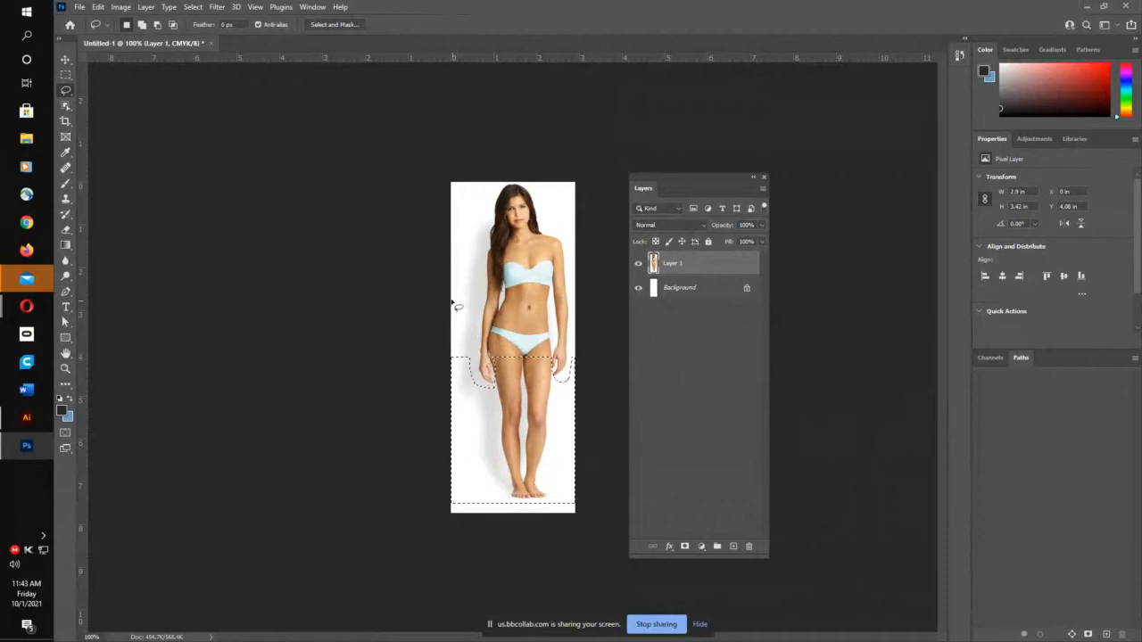
{"action": "left_click", "coordinate": [98, 6]}
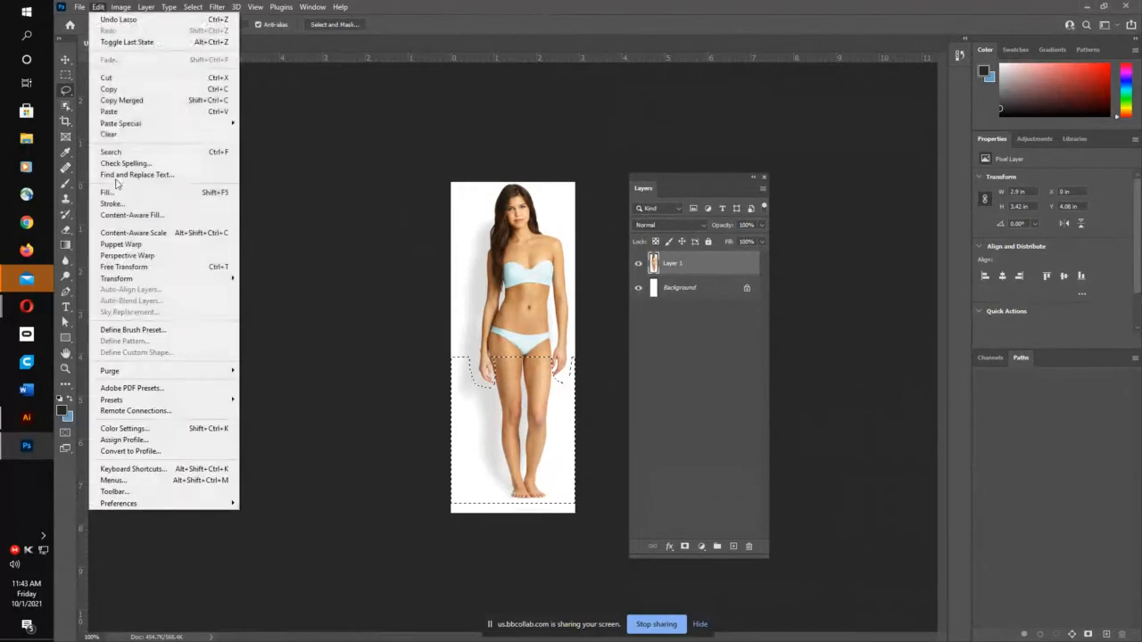
{"action": "left_click", "coordinate": [123, 267]}
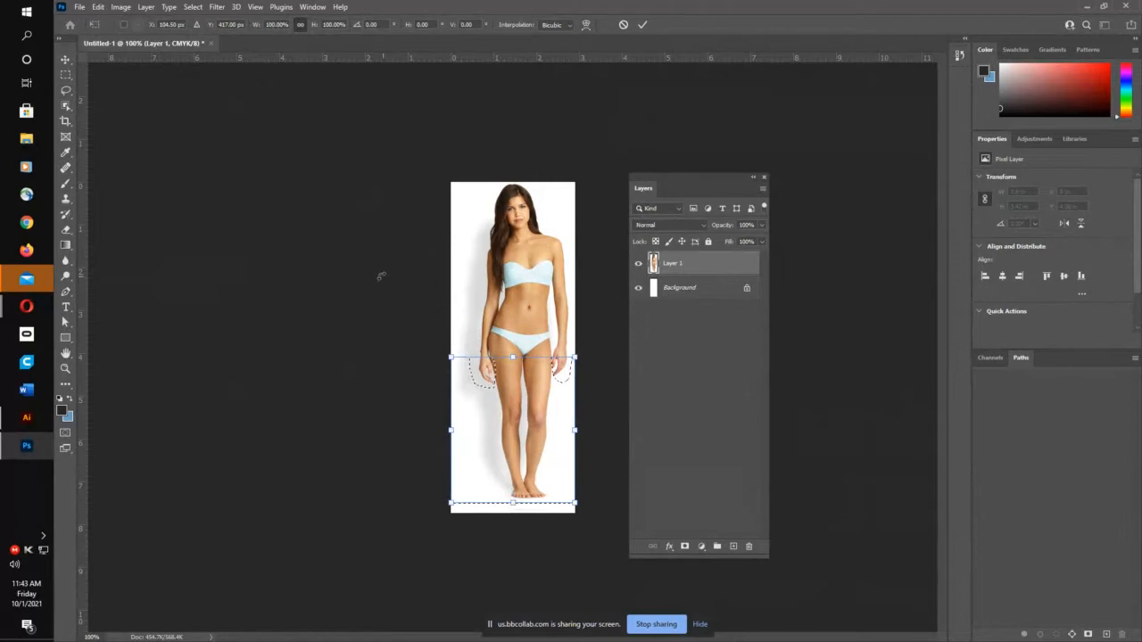
{"action": "left_click", "coordinate": [623, 25]}
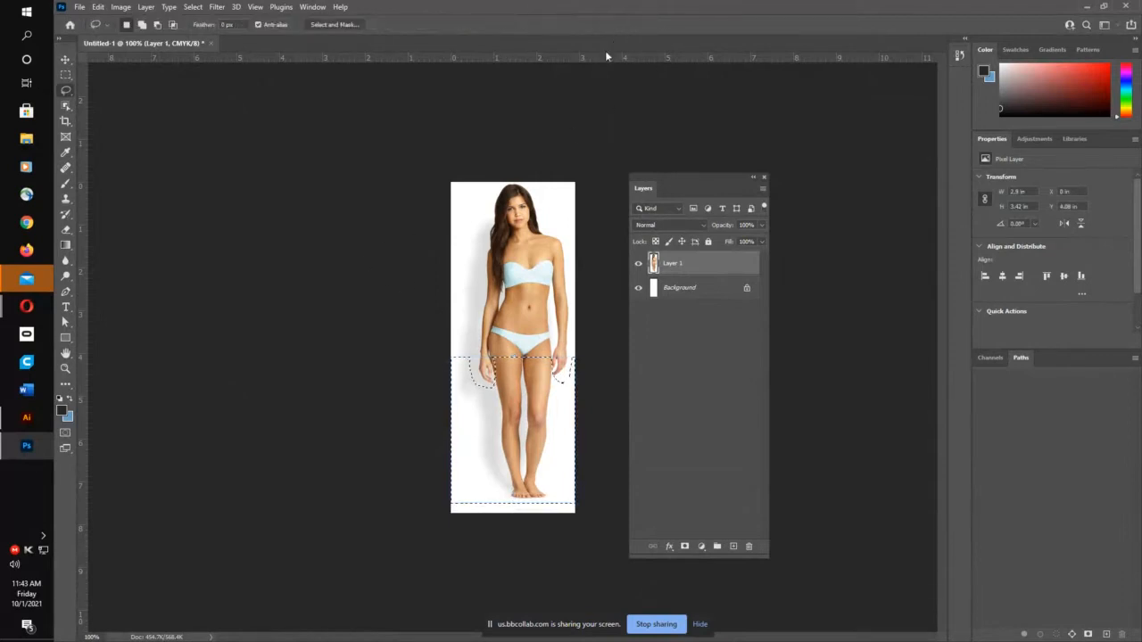
Step: Clear the leg selection, enlarge the canvas height to 120 percent, and move the photo layer up flush with the canvas's top edge
{"action": "key", "text": "ctrl+d"}
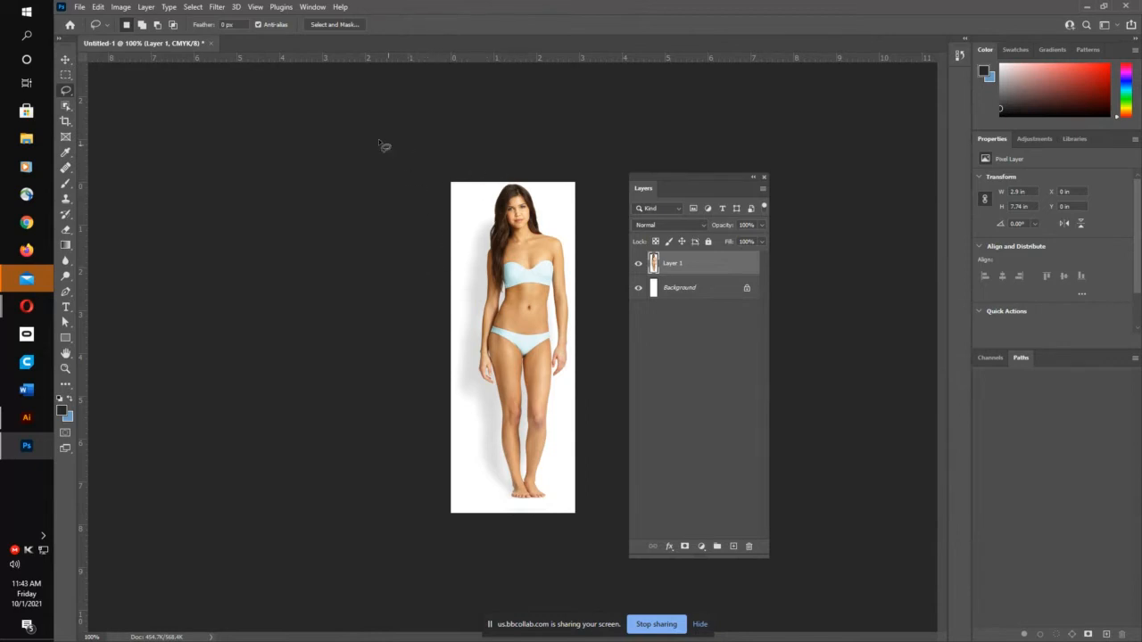
{"action": "left_click", "coordinate": [121, 7]}
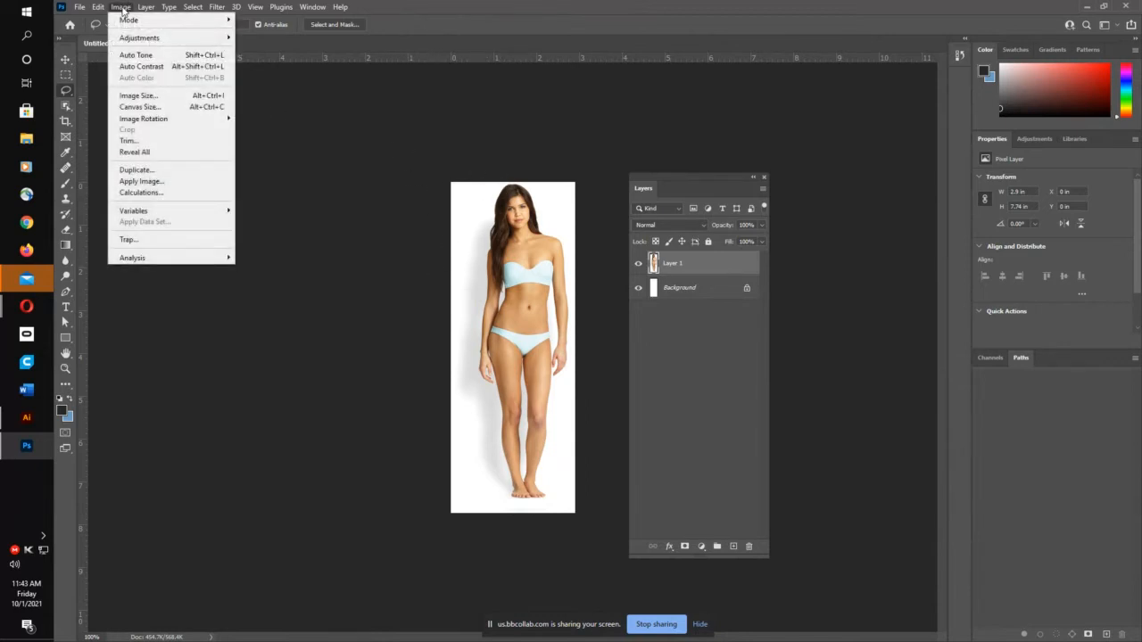
{"action": "left_click", "coordinate": [129, 107]}
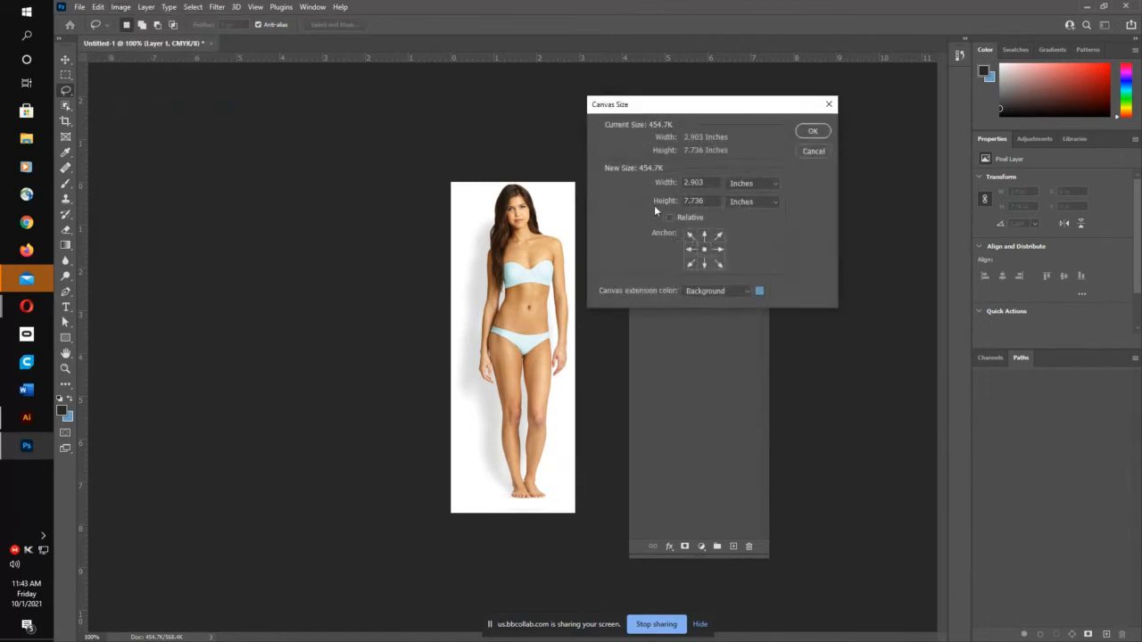
{"action": "left_click_drag", "start_coordinate": [684, 200], "coordinate": [702, 202]}
{"action": "left_click", "coordinate": [752, 205]}
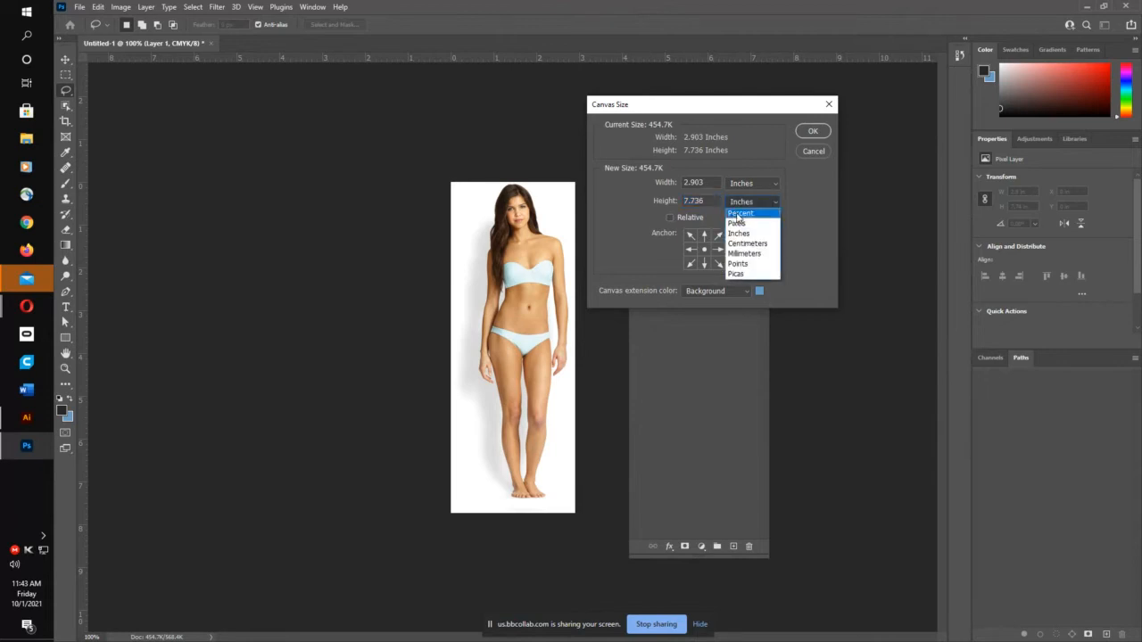
{"action": "left_click", "coordinate": [738, 214]}
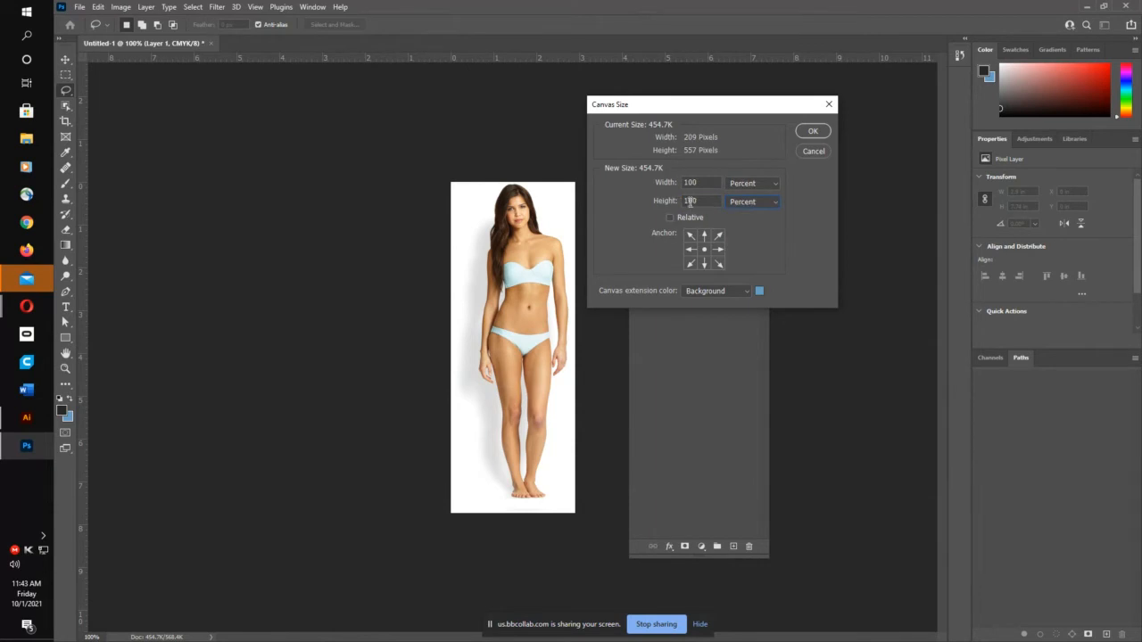
{"action": "double_click", "coordinate": [691, 201]}
{"action": "type", "text": "120"}
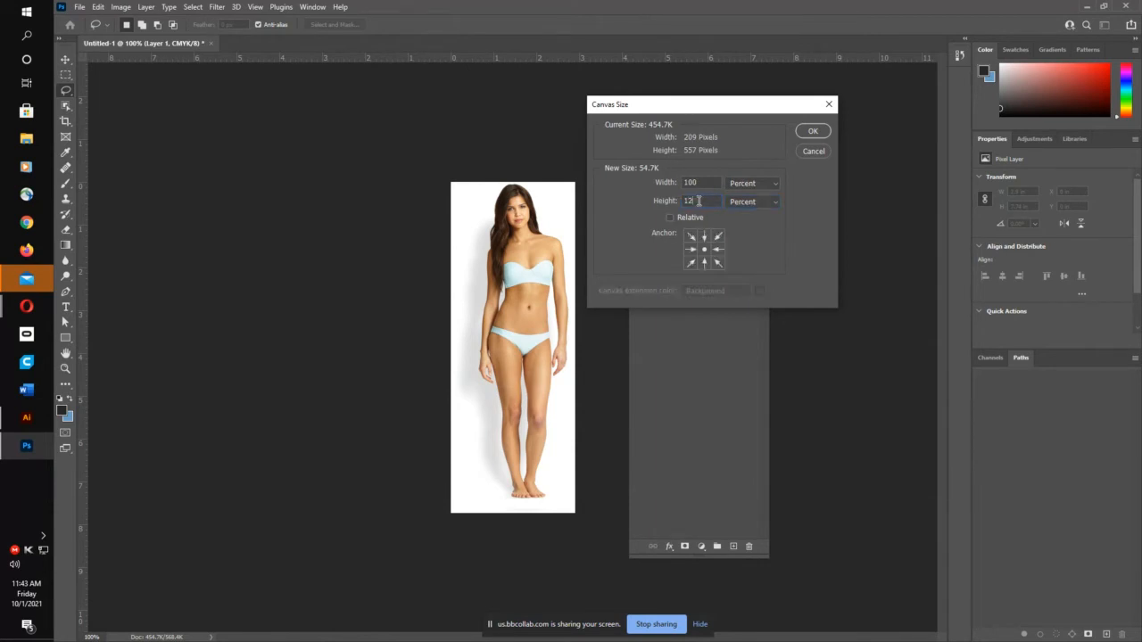
{"action": "left_click", "coordinate": [811, 131]}
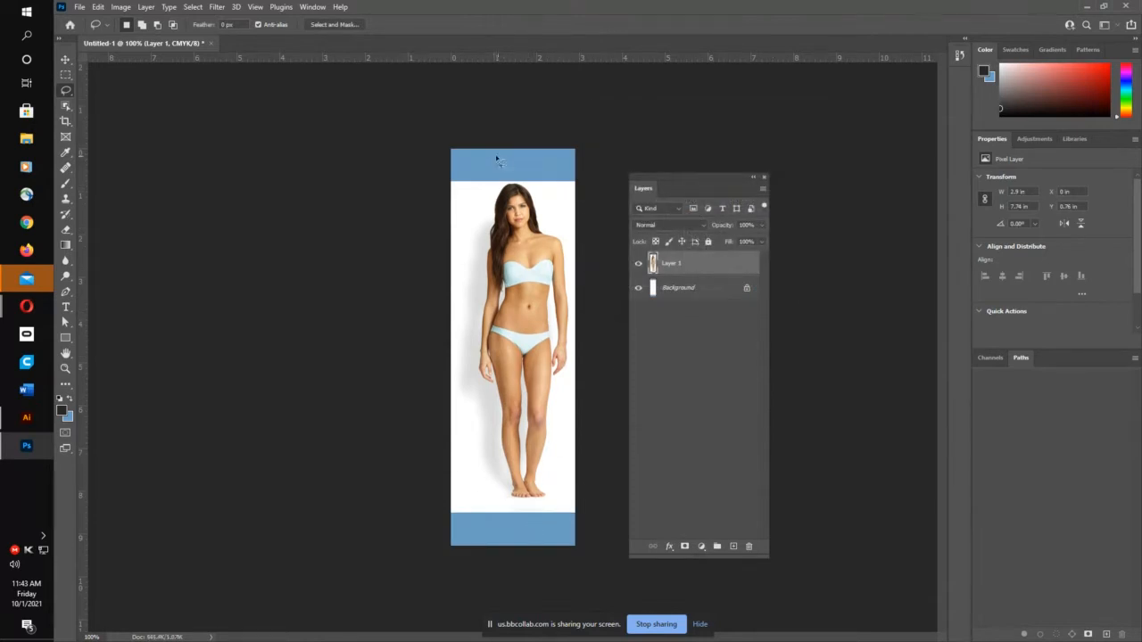
{"action": "left_click", "coordinate": [65, 59]}
{"action": "left_click_drag", "start_coordinate": [525, 344], "coordinate": [521, 310]}
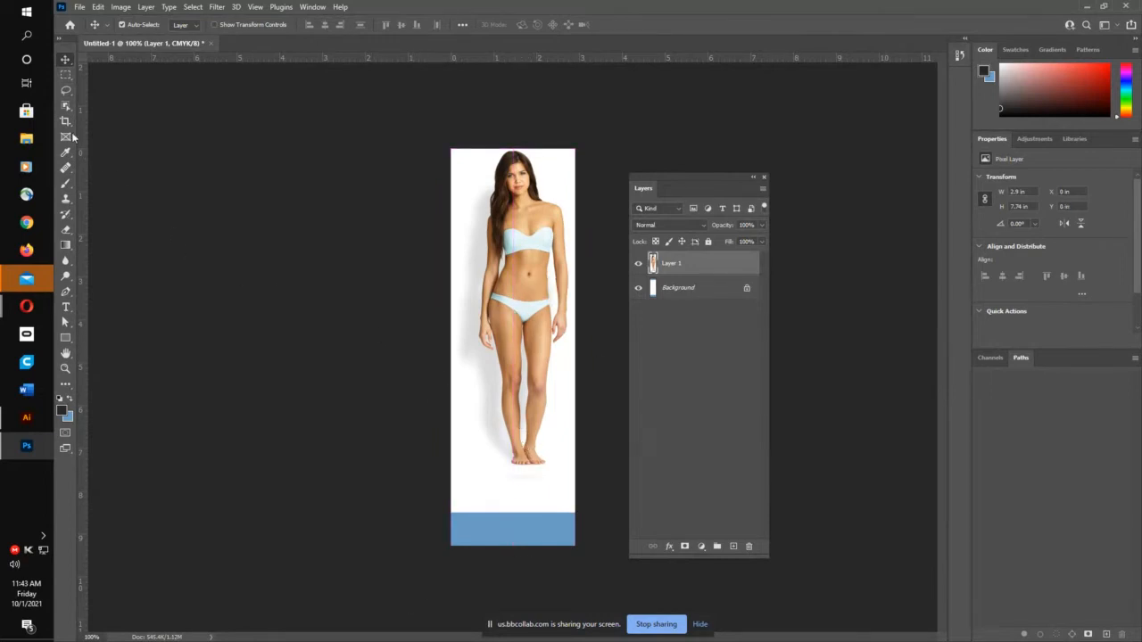
Step: Marquee the legs from the crotch to just below the feet across the full photo width, and subtract both hands with the Lasso tool
{"action": "left_click", "coordinate": [65, 75]}
{"action": "left_click_drag", "start_coordinate": [449, 333], "coordinate": [594, 476]}
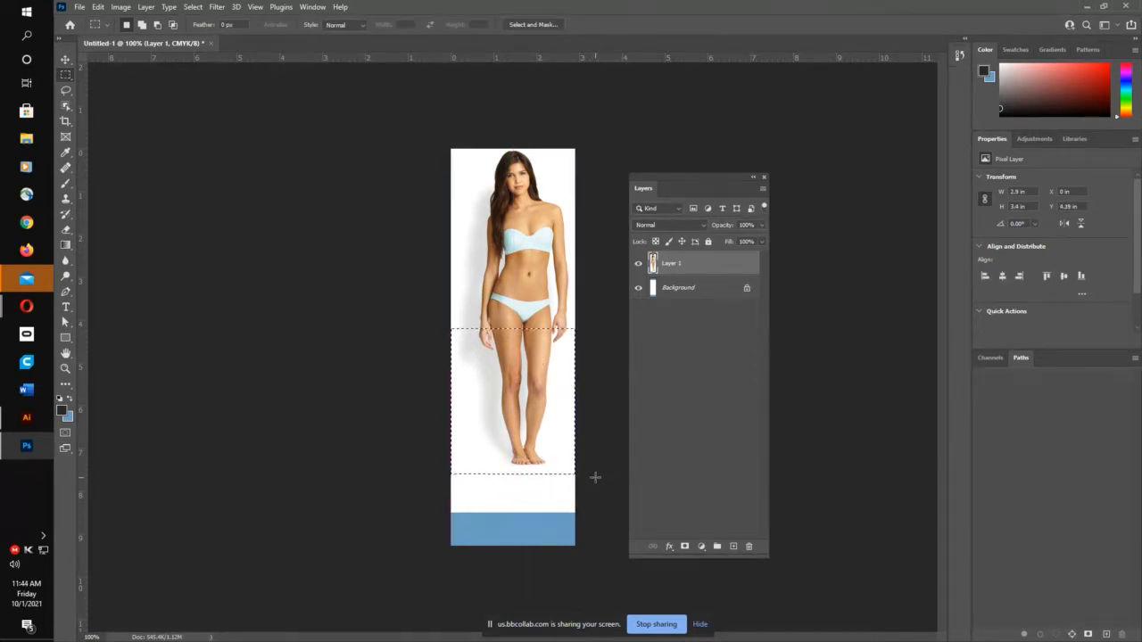
{"action": "key", "text": "Up"}
{"action": "key", "text": "Up"}
{"action": "key", "text": "Up"}
{"action": "key", "text": "Up"}
{"action": "key", "text": "Up"}
{"action": "key", "text": "Up"}
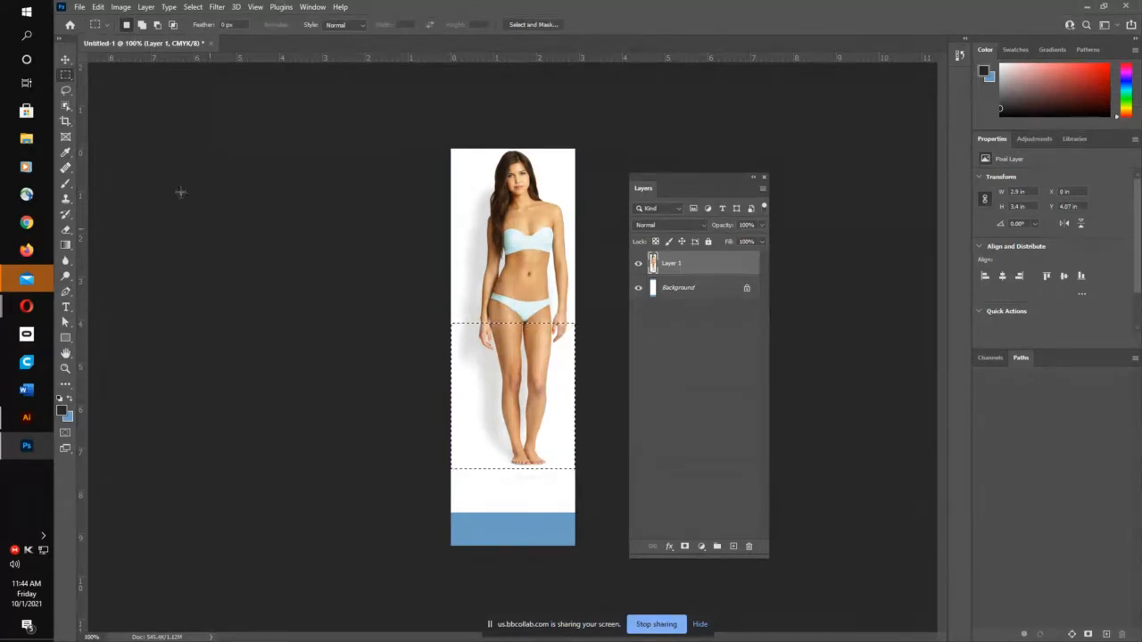
{"action": "left_click", "coordinate": [65, 90]}
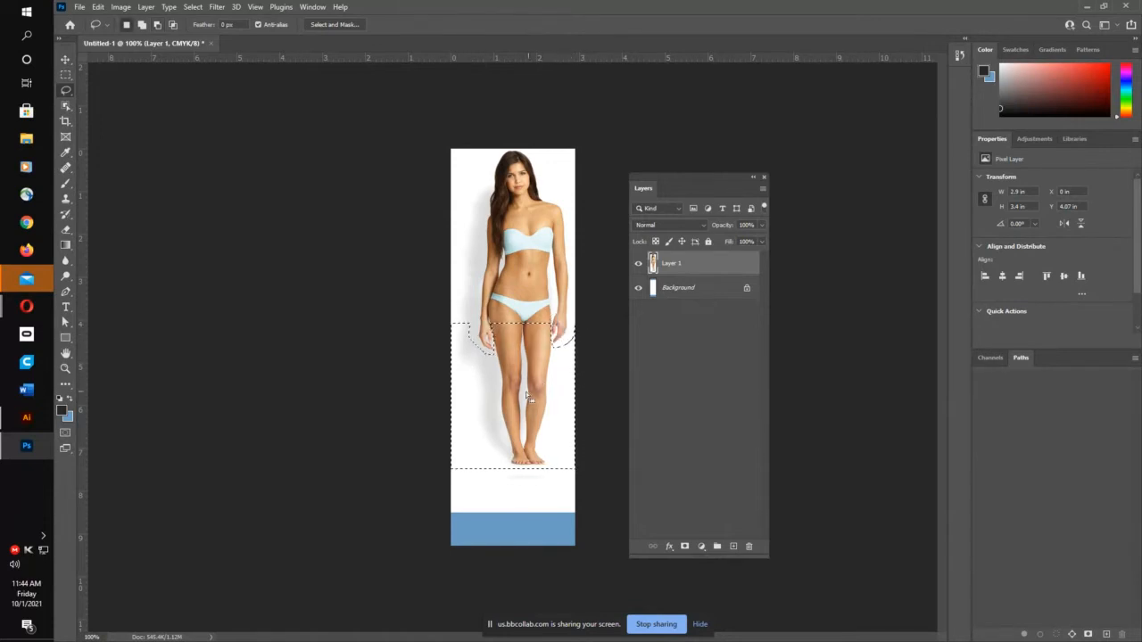
Step: Free Transform the selected legs, stretching them downward to about 153% height at unchanged width, and commit the transform
{"action": "left_click", "coordinate": [98, 6]}
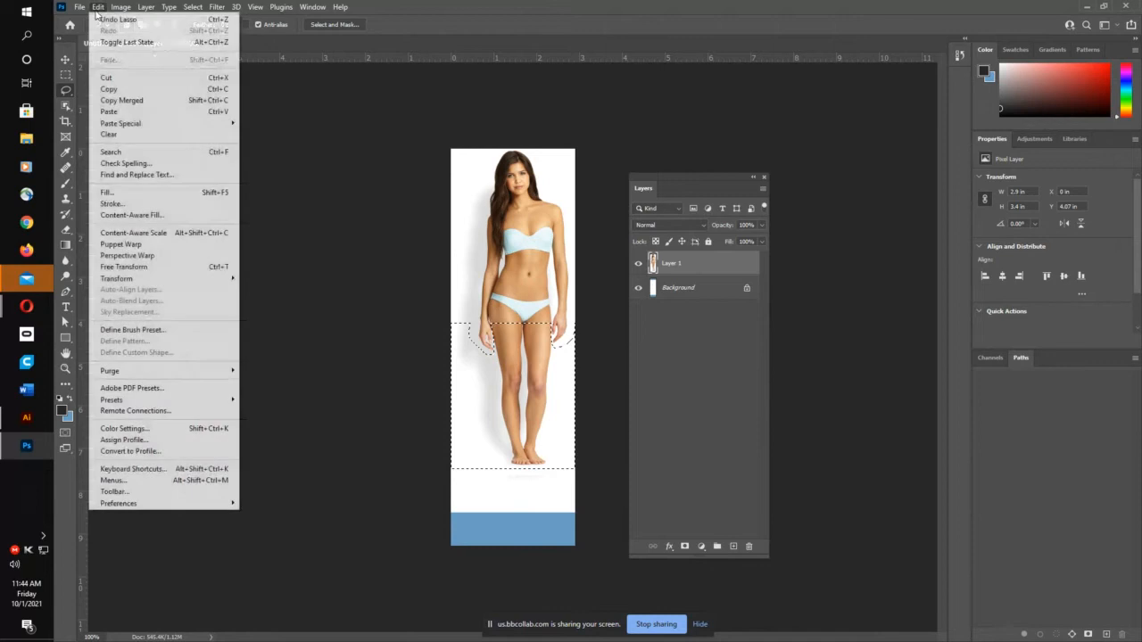
{"action": "left_click", "coordinate": [149, 267]}
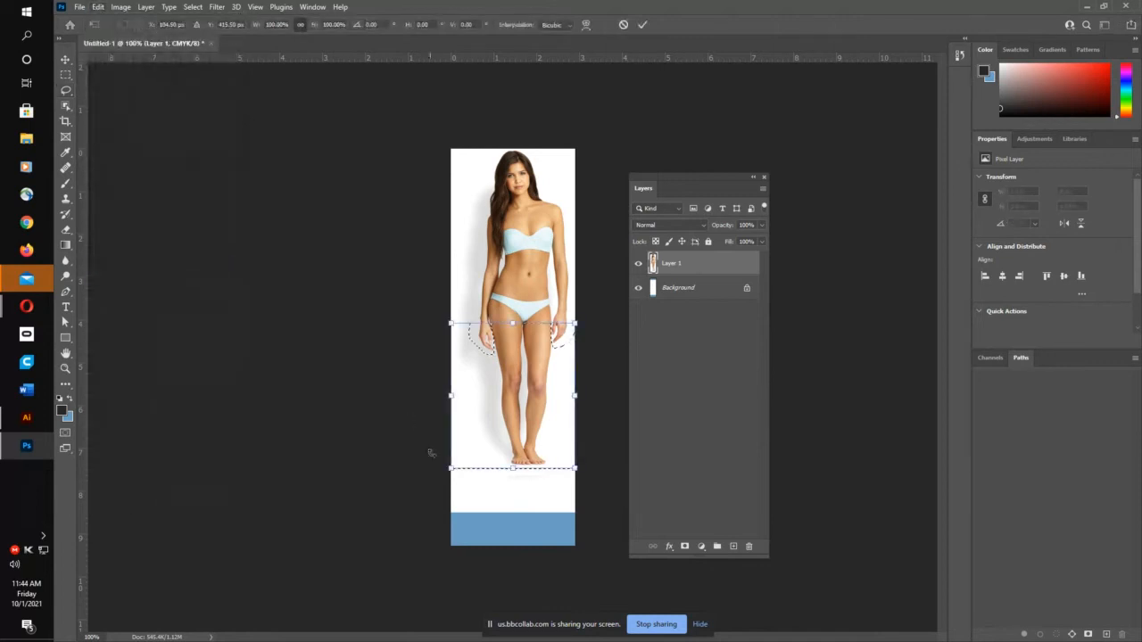
{"action": "left_click_drag", "start_coordinate": [512, 472], "coordinate": [505, 550]}
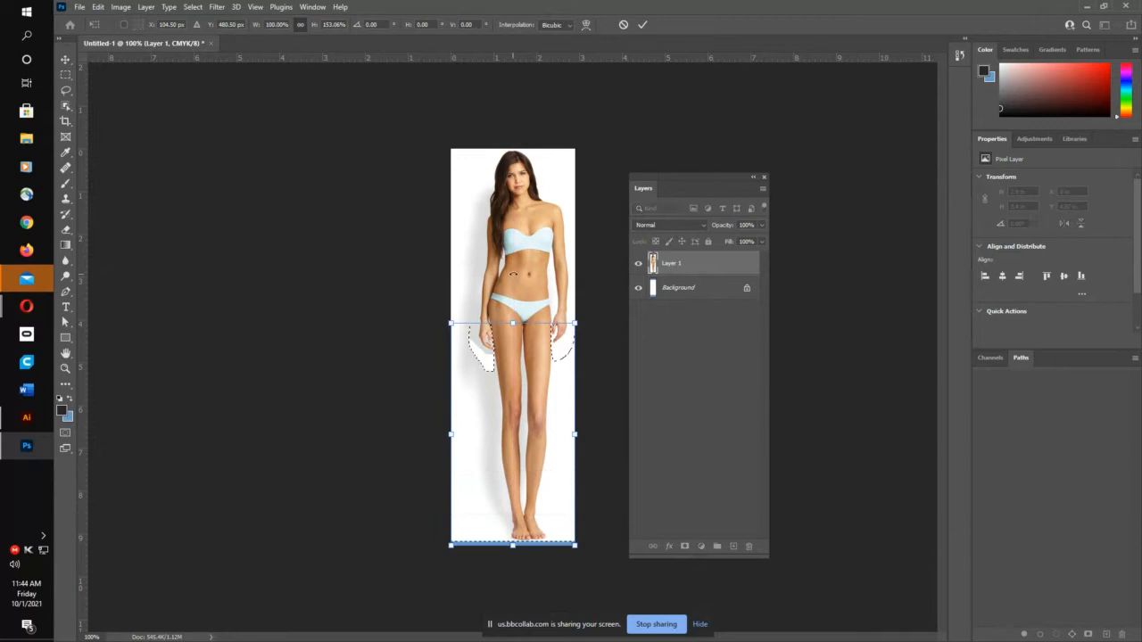
{"action": "left_click", "coordinate": [644, 26]}
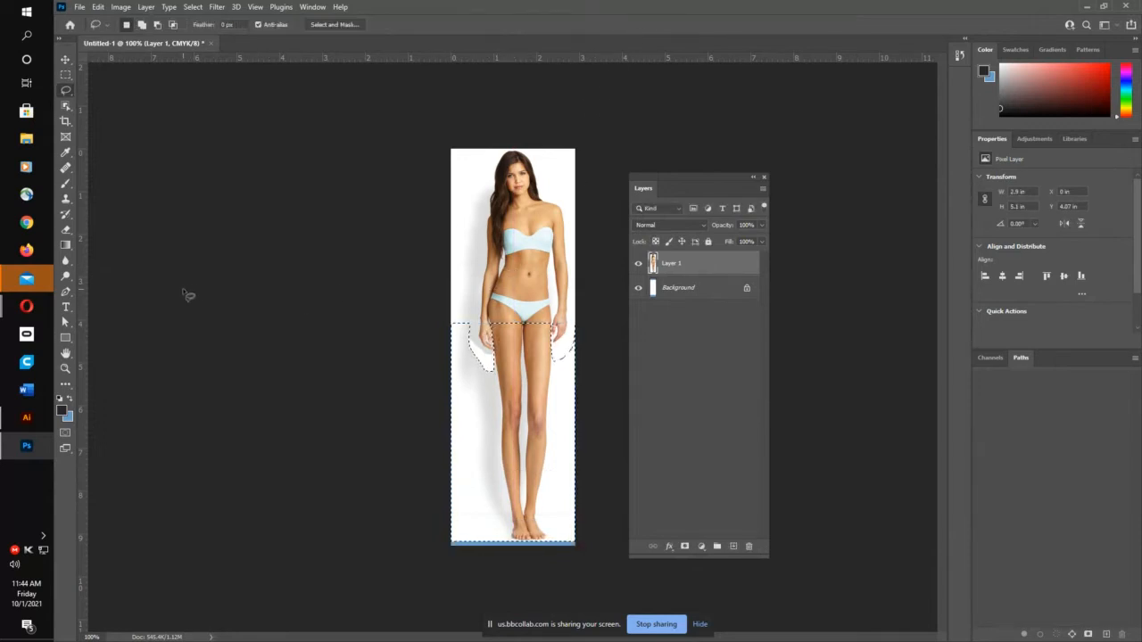
Step: Clear the leg selection, then select the entire canvas and copy the stretched figure on Layer 1
{"action": "key", "text": "ctrl+d"}
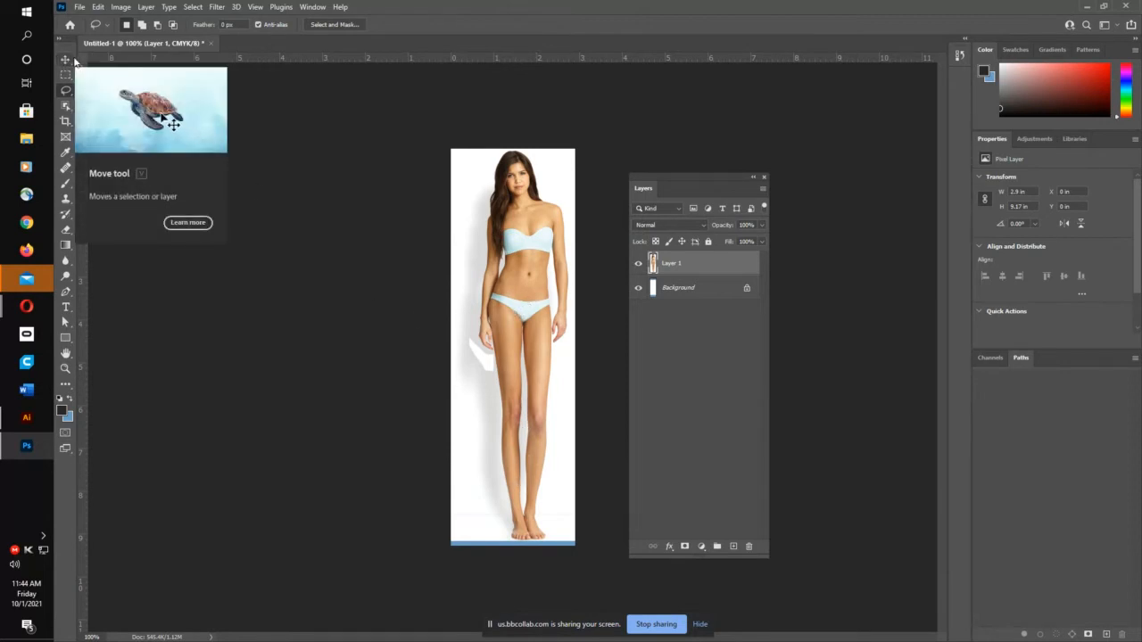
{"action": "left_click", "coordinate": [194, 7]}
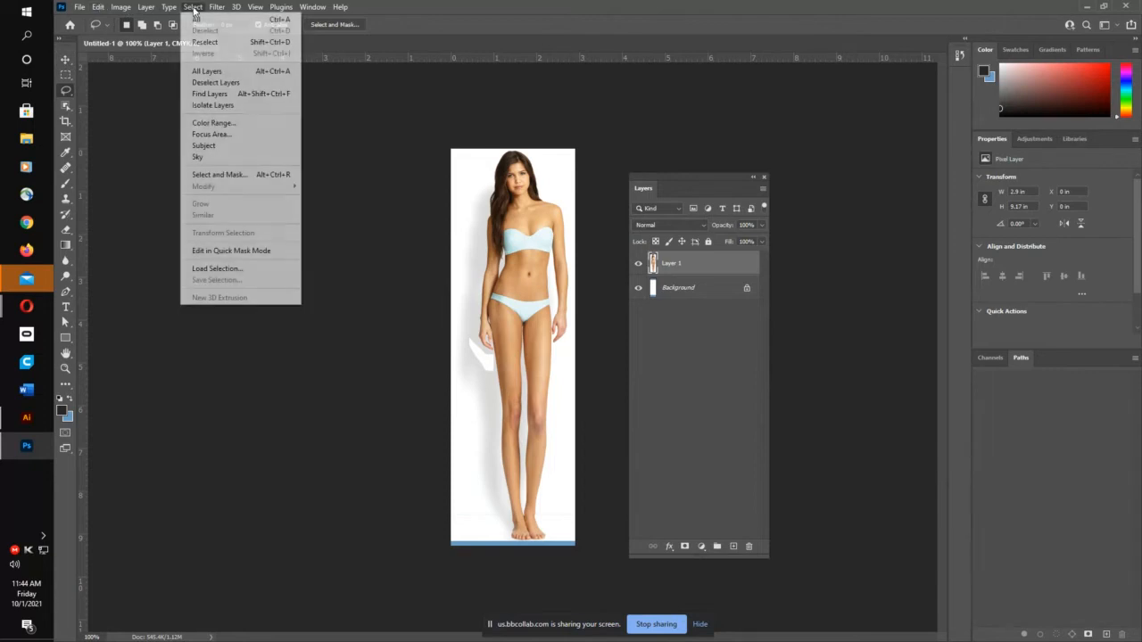
{"action": "left_click", "coordinate": [198, 20]}
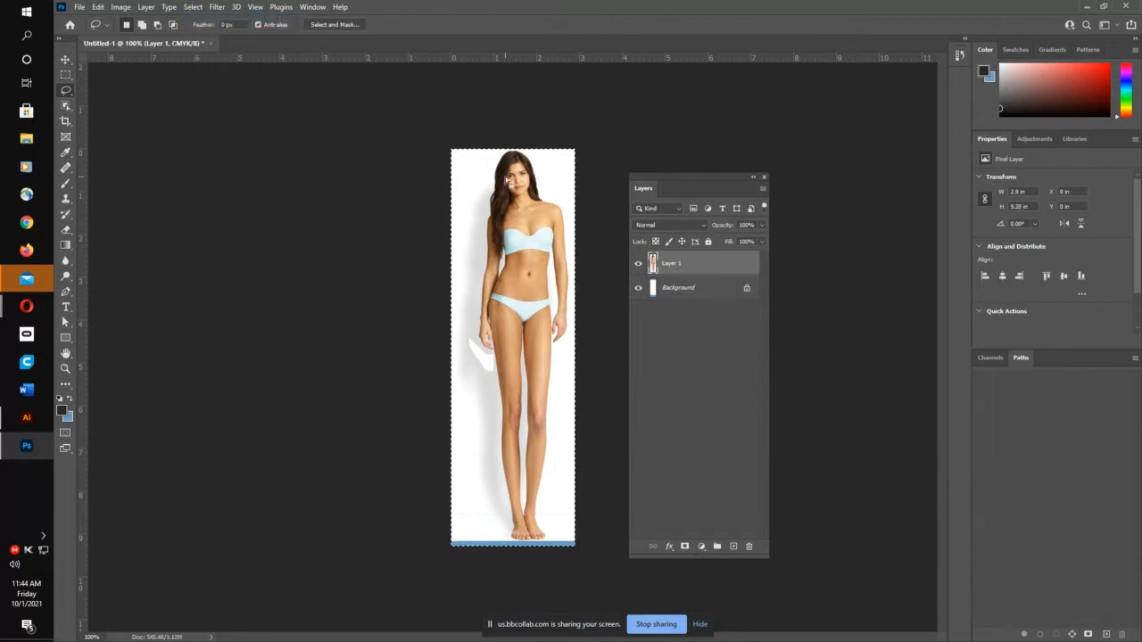
{"action": "left_click", "coordinate": [100, 8]}
{"action": "left_click", "coordinate": [108, 89]}
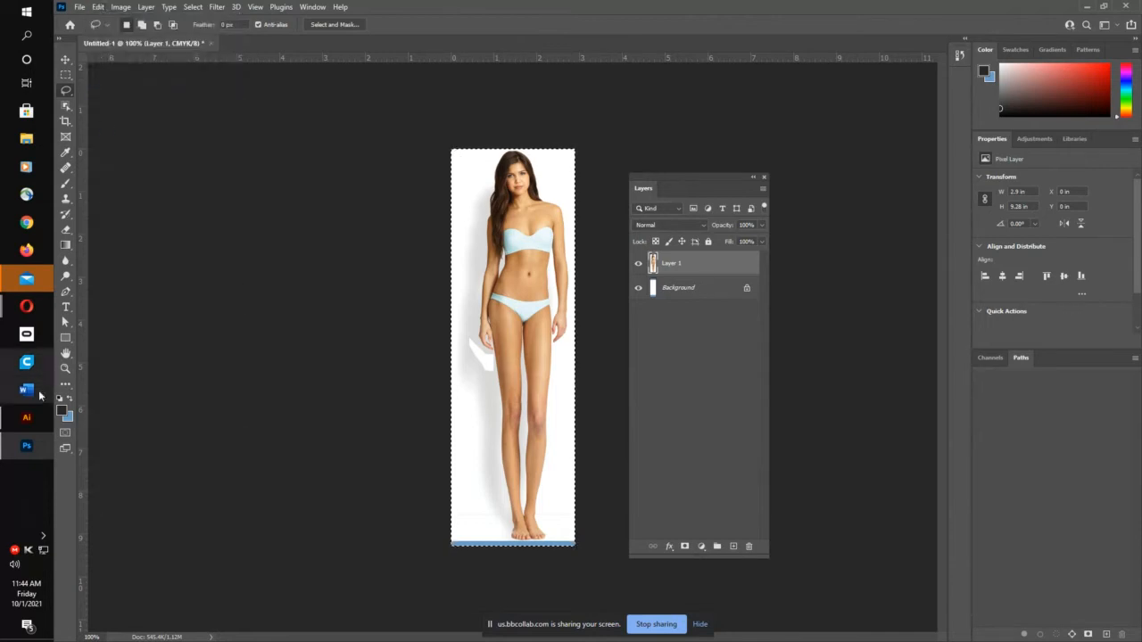
Step: Switch to Illustrator, paste the stretched figure, and fit it over the faded nine-head reference at about 224 by 707 pt
{"action": "left_click", "coordinate": [27, 417]}
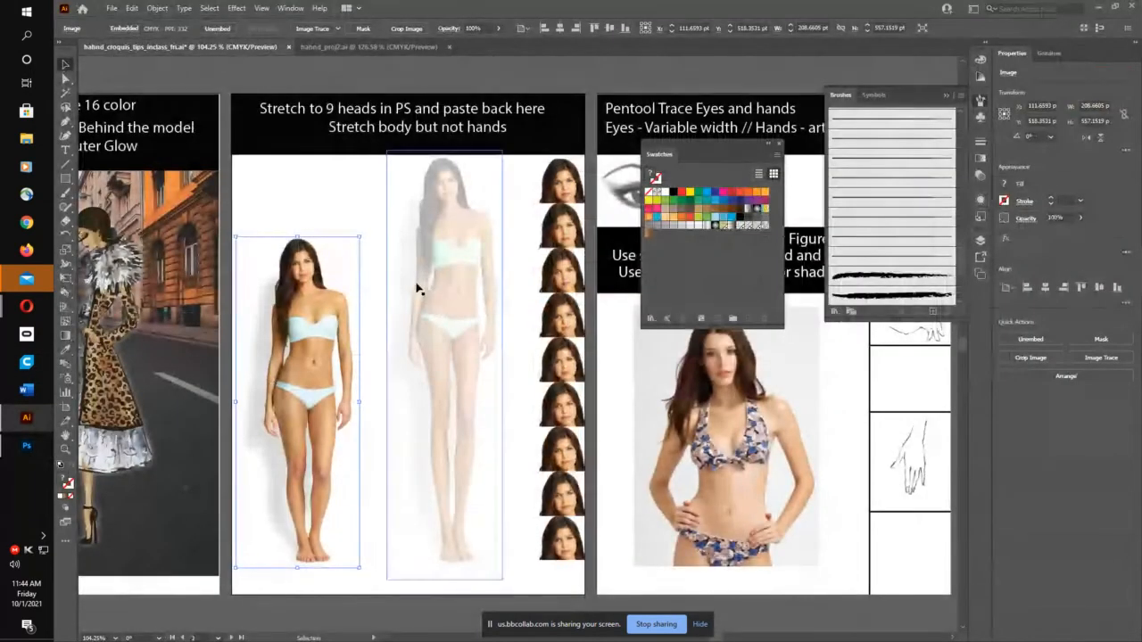
{"action": "key", "text": "ctrl+v"}
{"action": "left_click_drag", "start_coordinate": [529, 304], "coordinate": [458, 319]}
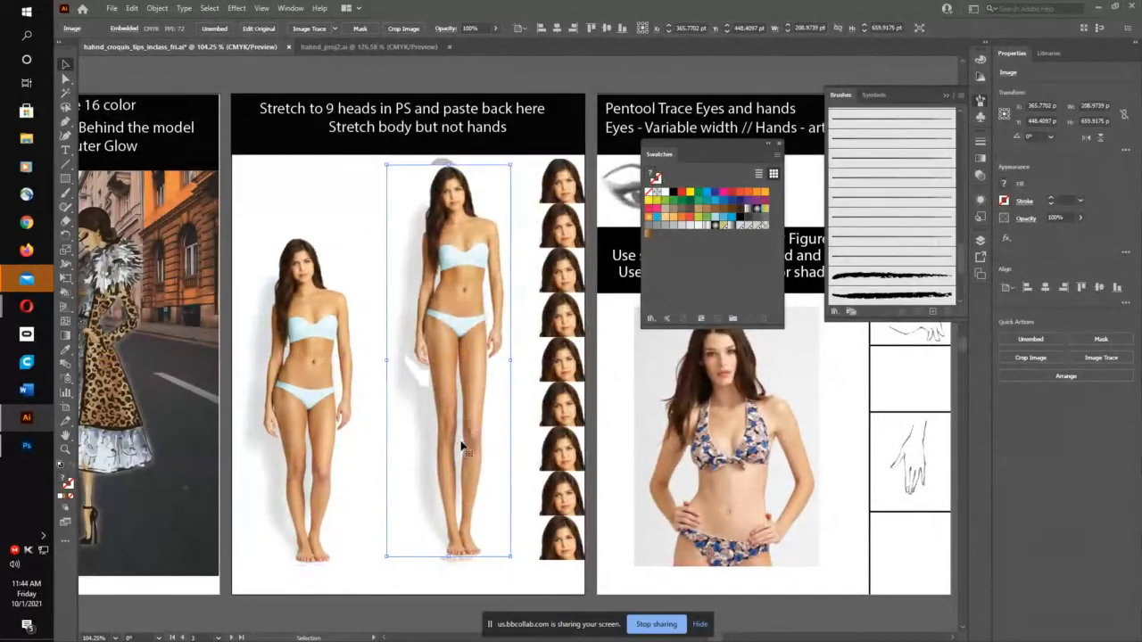
{"action": "left_click_drag", "start_coordinate": [464, 407], "coordinate": [465, 418]}
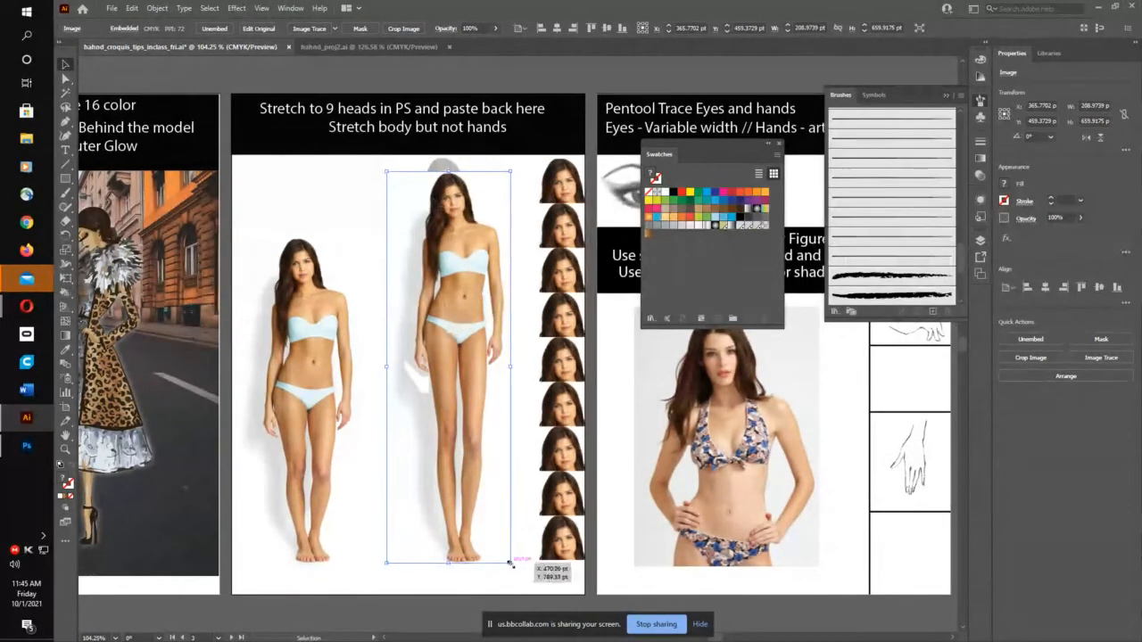
{"action": "left_click_drag", "start_coordinate": [510, 563], "coordinate": [513, 579]}
{"action": "mouse_move", "coordinate": [518, 588]}
{"action": "left_mouse_down"}
{"action": "mouse_move", "coordinate": [474, 527]}
{"action": "mouse_move", "coordinate": [522, 565]}
{"action": "mouse_move", "coordinate": [517, 590]}
{"action": "mouse_move", "coordinate": [508, 579]}
{"action": "left_mouse_up"}
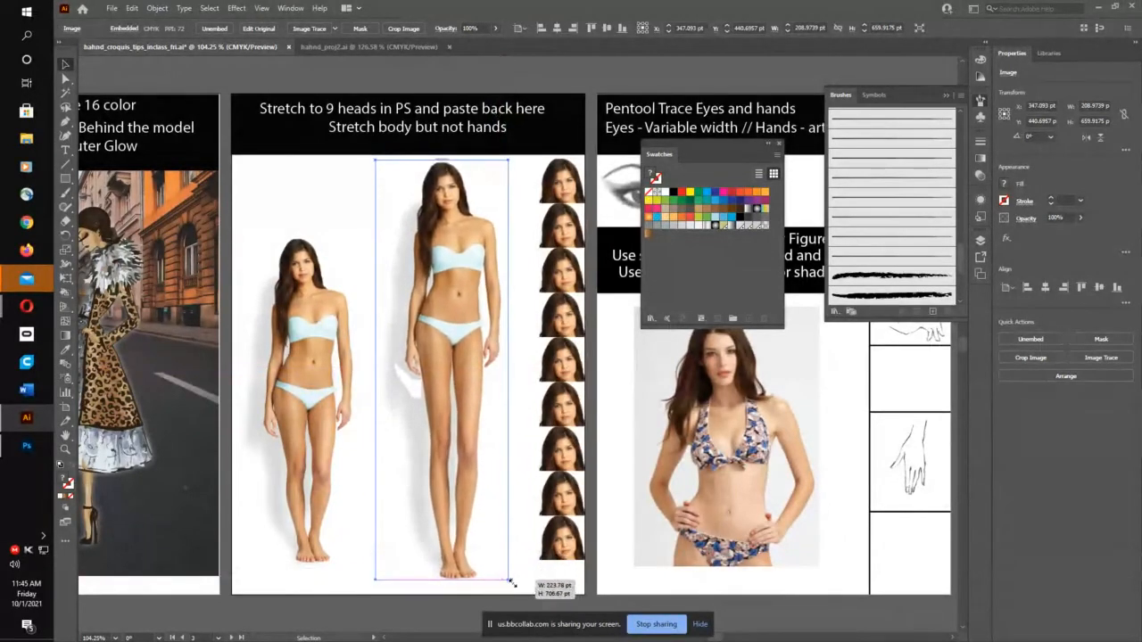
Step: Set up the Pen tool with a black 2 pt stroke for tracing the eye line drawing on the eyes and hands artboard
{"action": "scroll", "coordinate": [520, 547], "scroll_direction": "right", "scroll_amount": 2}
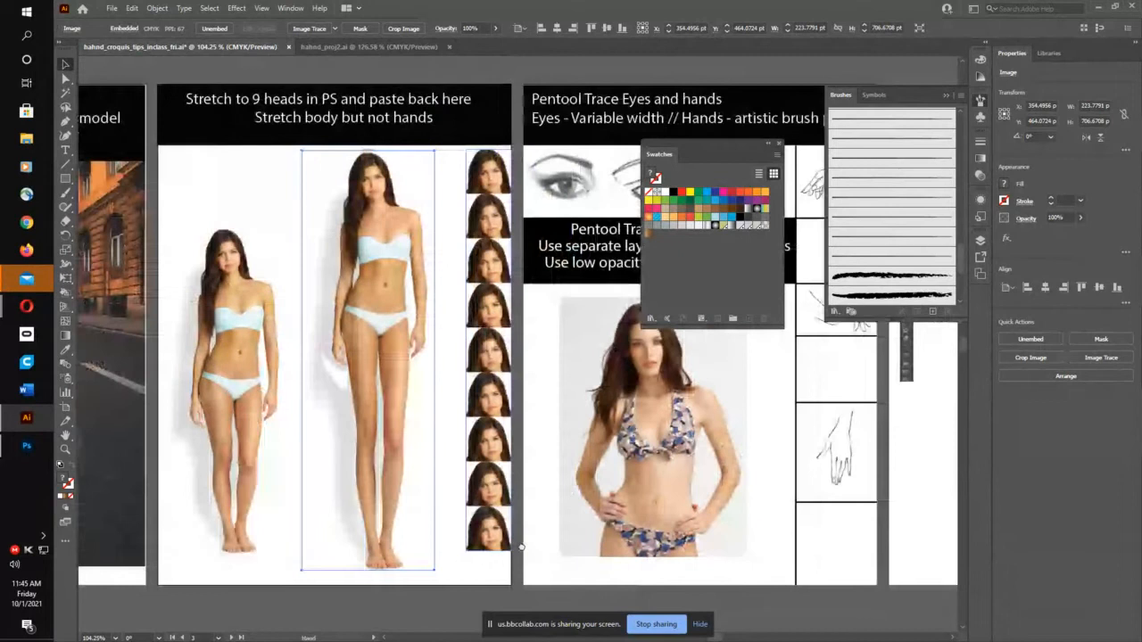
{"action": "scroll", "coordinate": [520, 547], "scroll_direction": "right", "scroll_amount": 2}
{"action": "scroll", "coordinate": [499, 460], "scroll_direction": "right", "scroll_amount": 2}
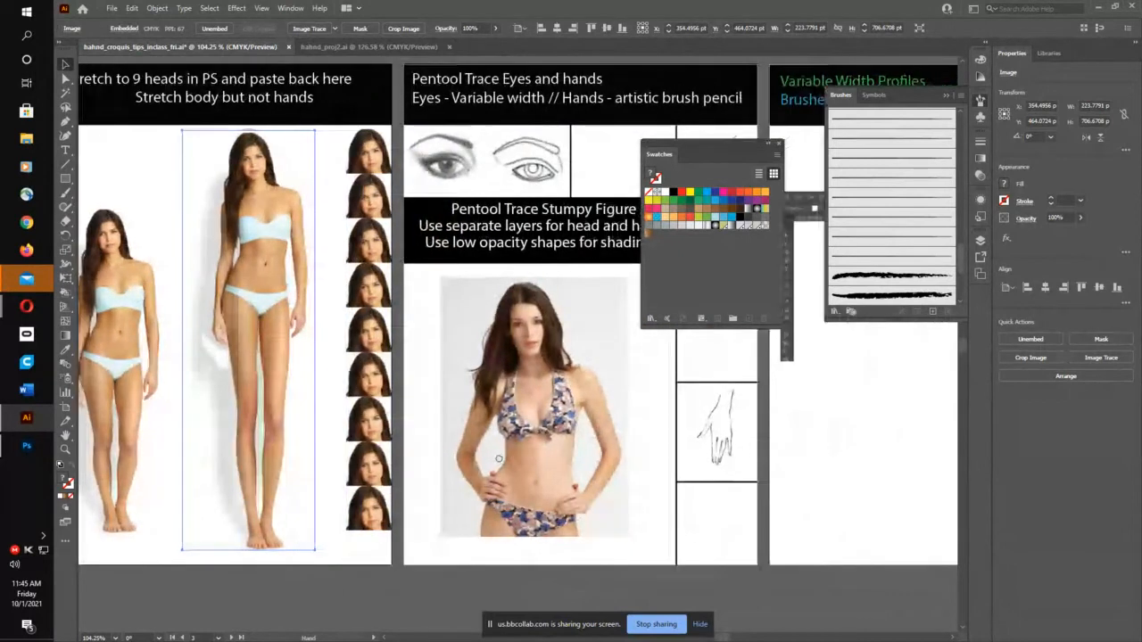
{"action": "scroll", "coordinate": [499, 458], "scroll_direction": "right", "scroll_amount": 1}
{"action": "left_click", "coordinate": [509, 426]}
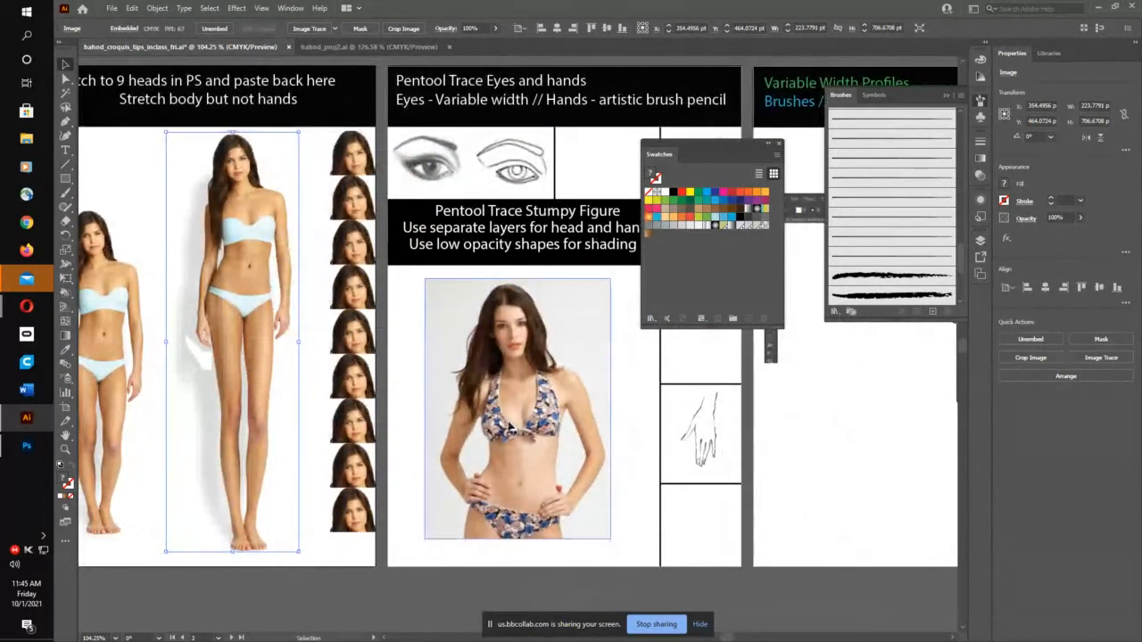
{"action": "left_click_drag", "start_coordinate": [547, 420], "coordinate": [499, 425]}
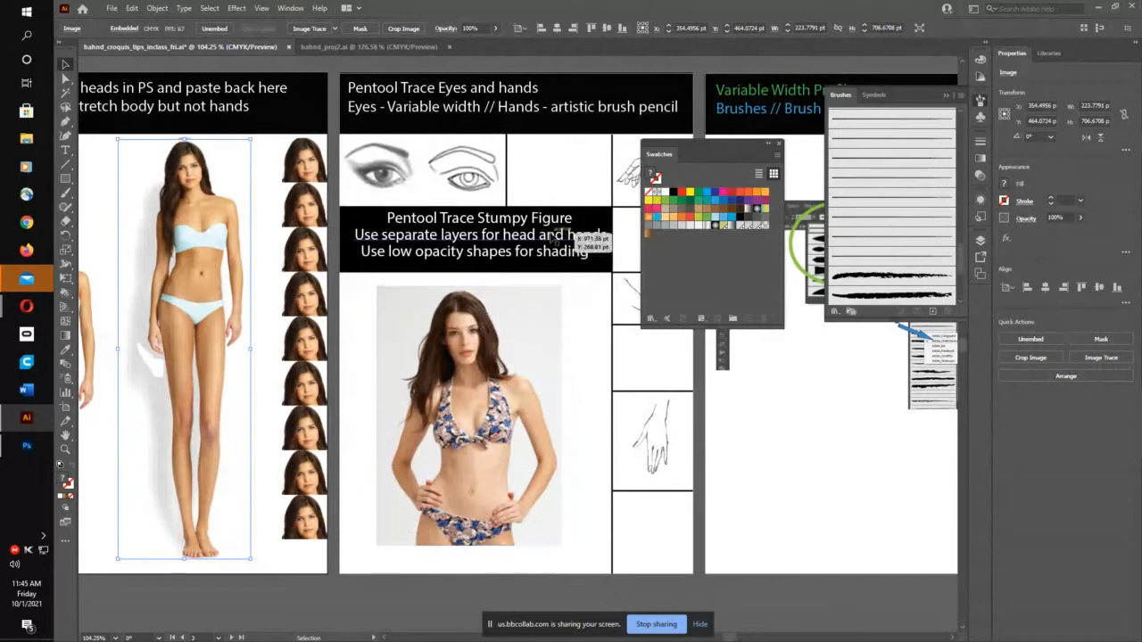
{"action": "left_click_drag", "start_coordinate": [540, 274], "coordinate": [453, 268]}
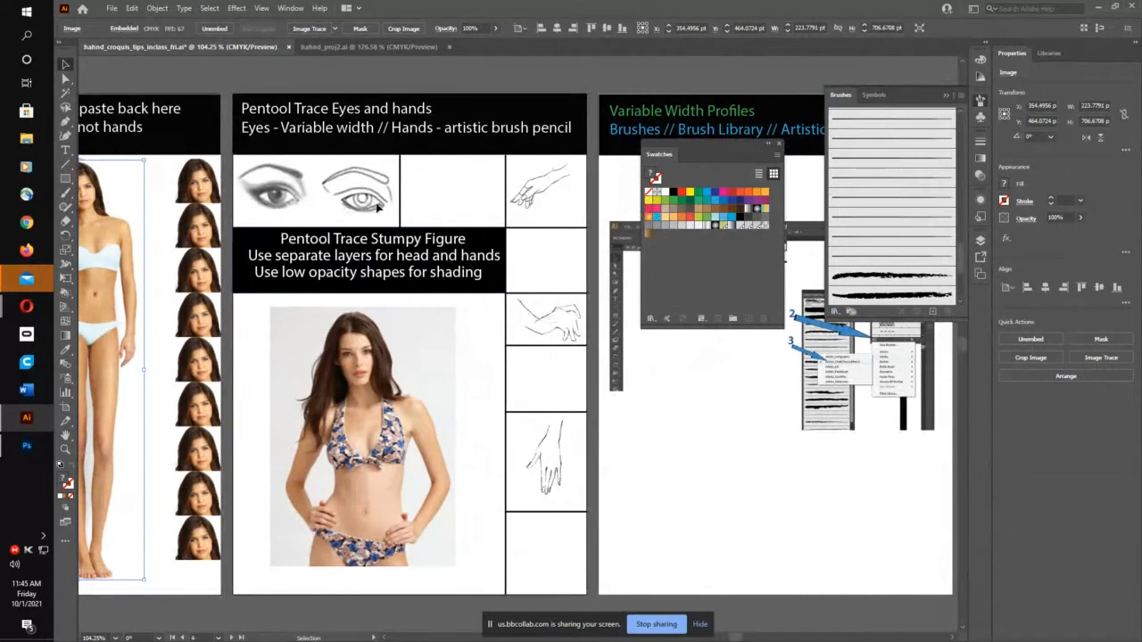
{"action": "left_click", "coordinate": [371, 211]}
{"action": "key", "text": "z"}
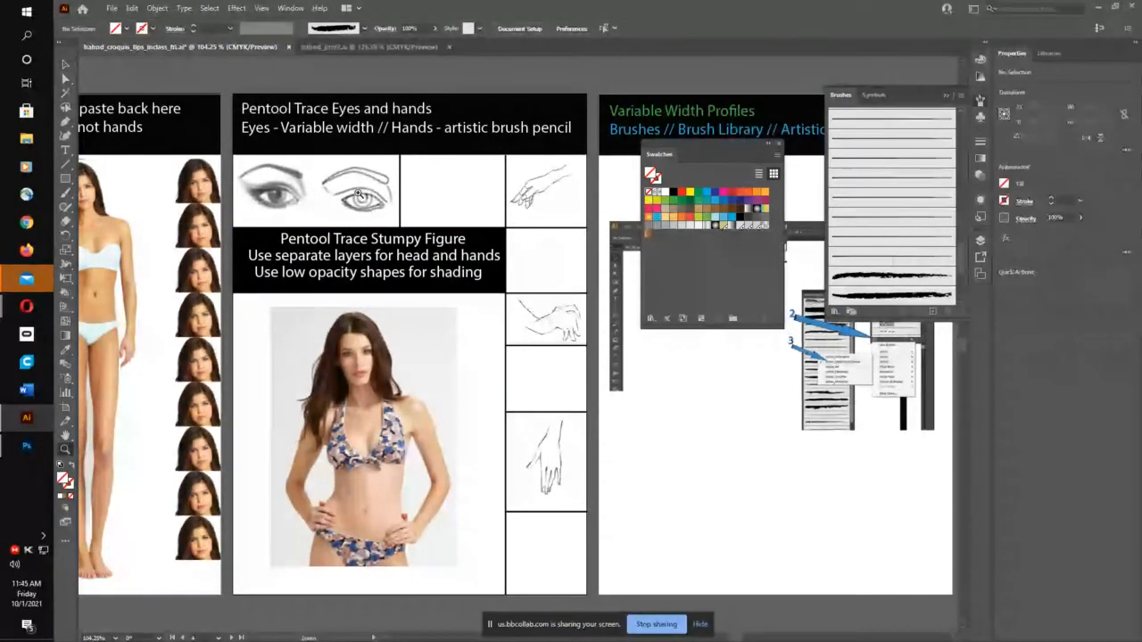
{"action": "left_click_drag", "start_coordinate": [370, 211], "coordinate": [563, 150]}
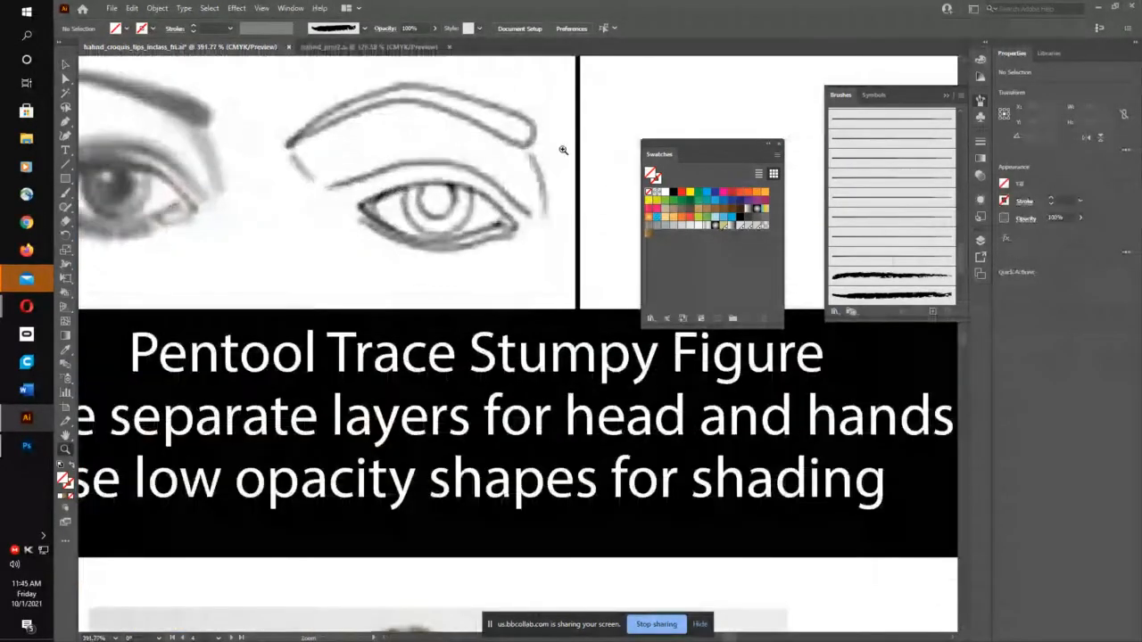
{"action": "key", "text": "p"}
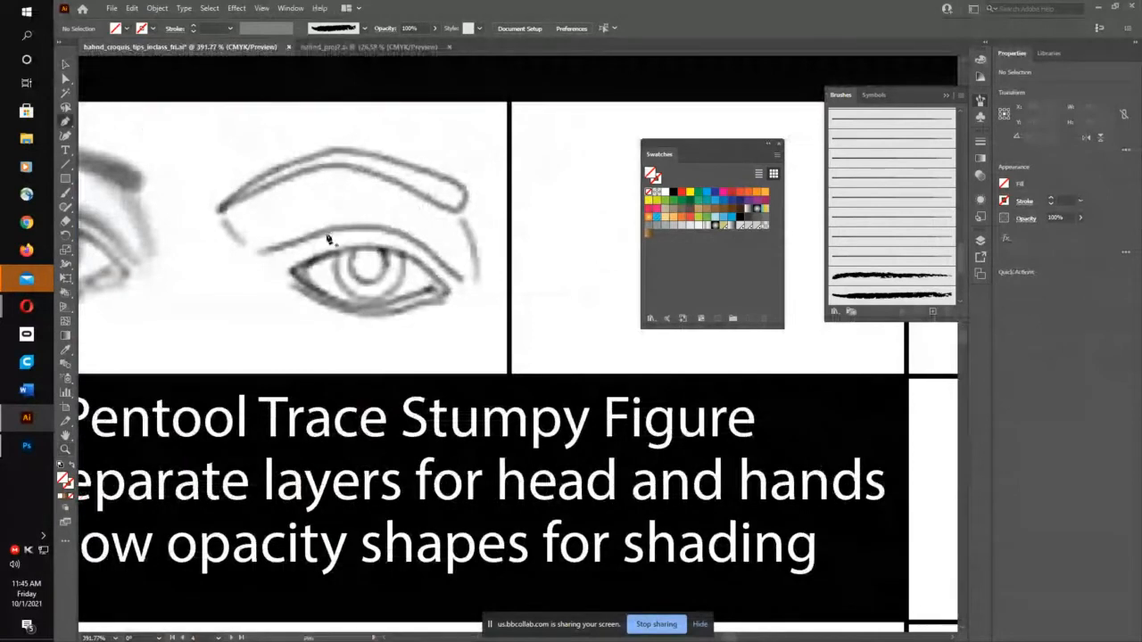
{"action": "left_click", "coordinate": [154, 29]}
{"action": "left_click", "coordinate": [94, 48]}
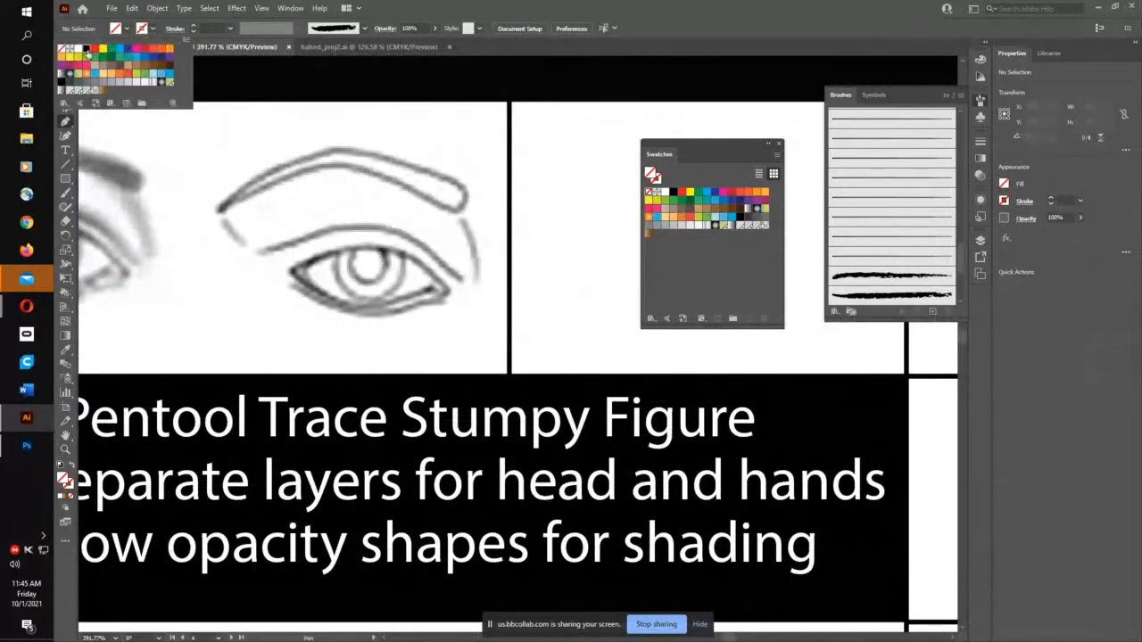
{"action": "left_click", "coordinate": [194, 30]}
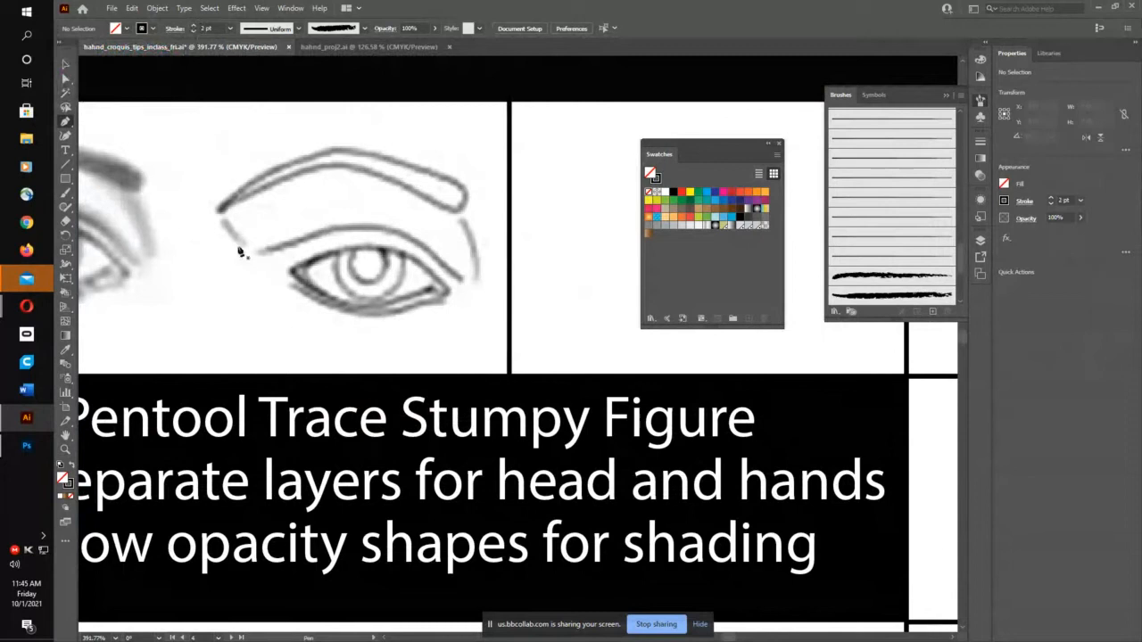
Step: Trace the upper eyelid crease and the upper and lower lid outline of the eye drawing with curved Pen paths
{"action": "left_click", "coordinate": [259, 252]}
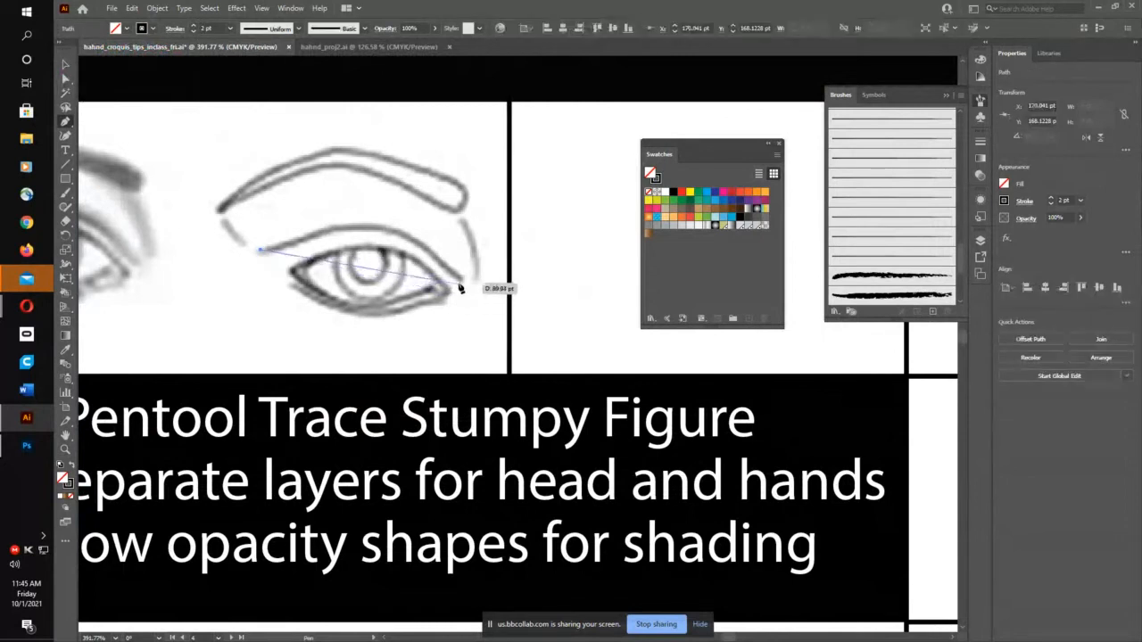
{"action": "left_click_drag", "start_coordinate": [461, 279], "coordinate": [514, 373]}
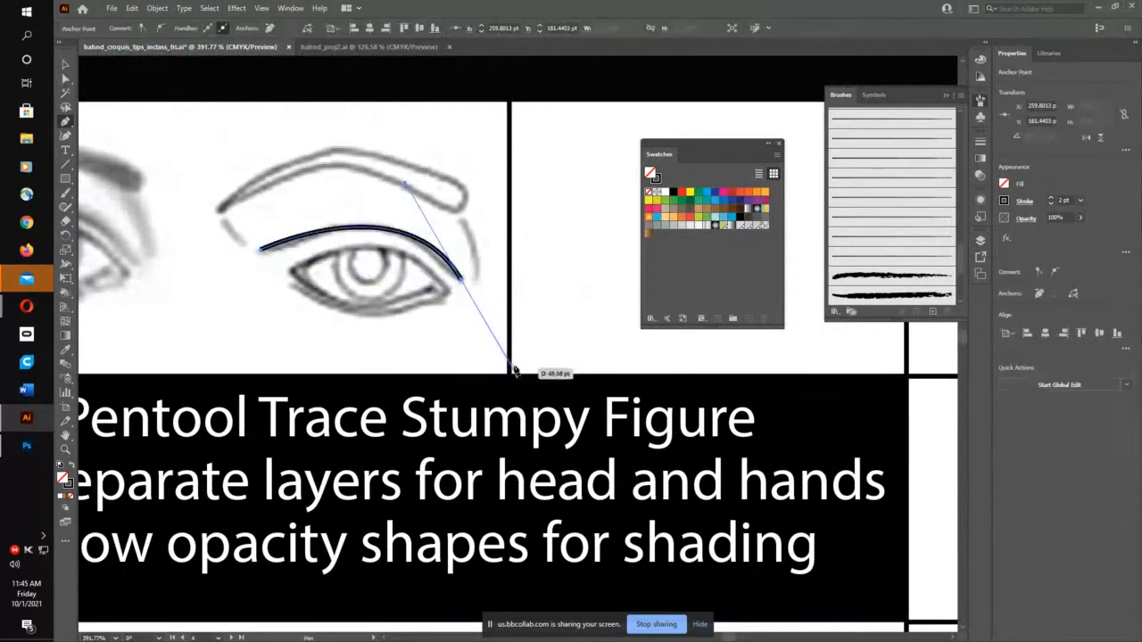
{"action": "left_click", "coordinate": [451, 284]}
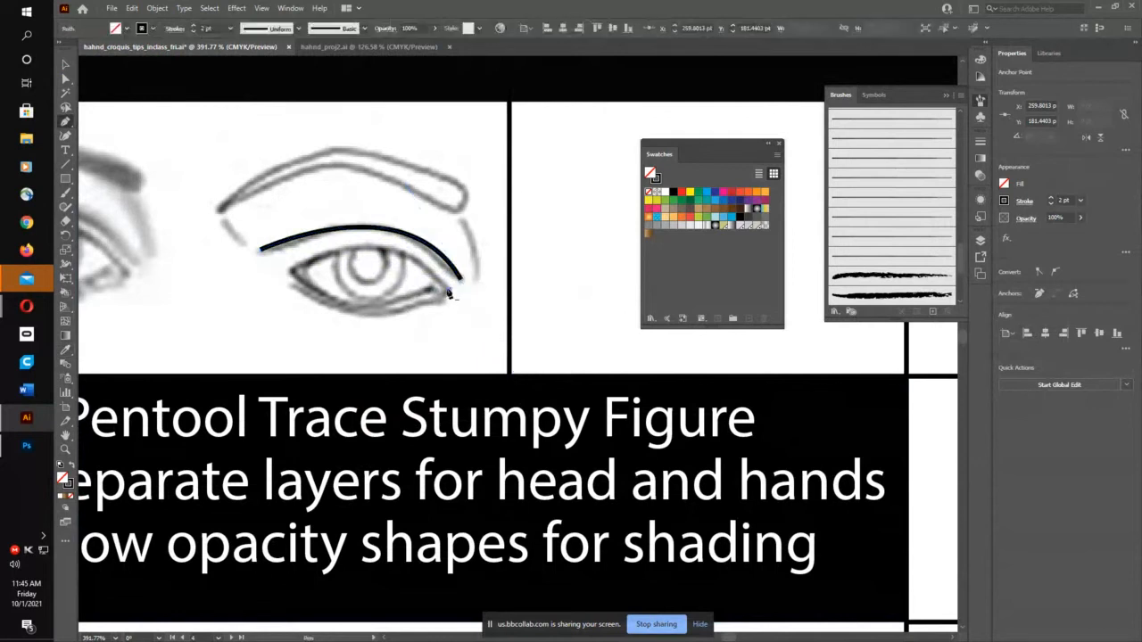
{"action": "left_click_drag", "start_coordinate": [291, 270], "coordinate": [168, 333]}
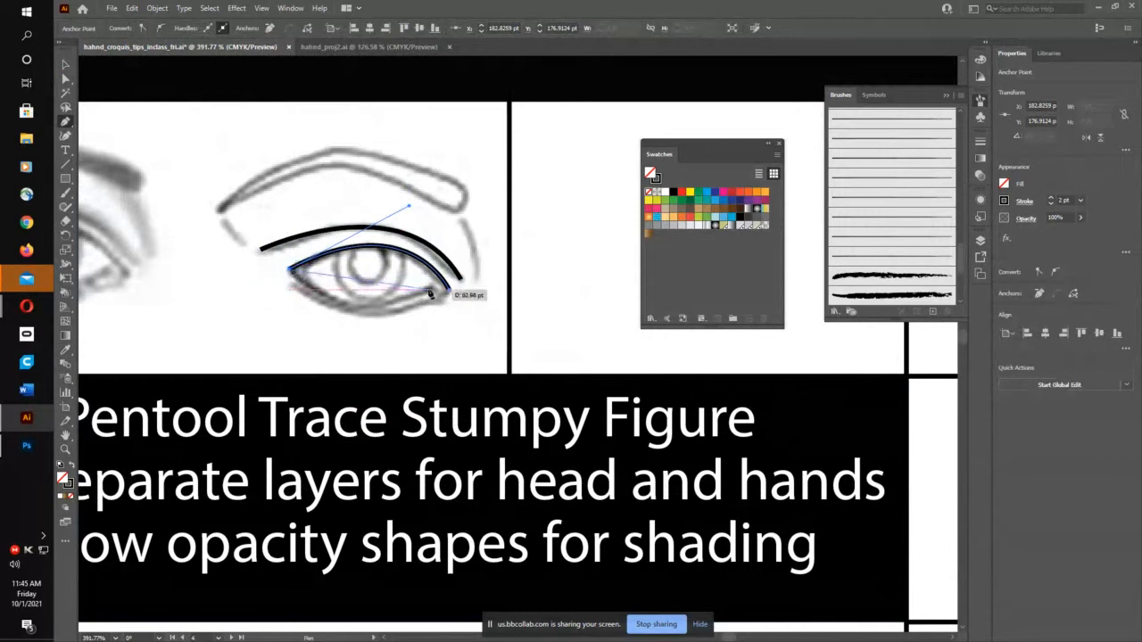
{"action": "left_click_drag", "start_coordinate": [448, 288], "coordinate": [533, 241]}
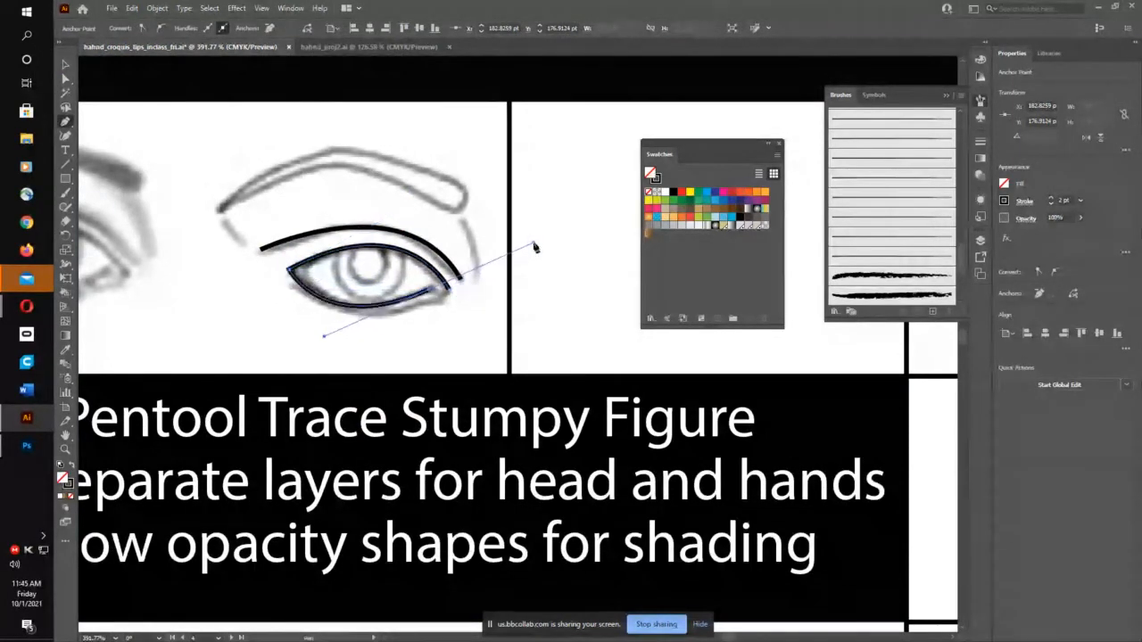
Step: Trace the short curves on both sides of the eye and a single arched path for the eyebrow
{"action": "left_click", "coordinate": [467, 222]}
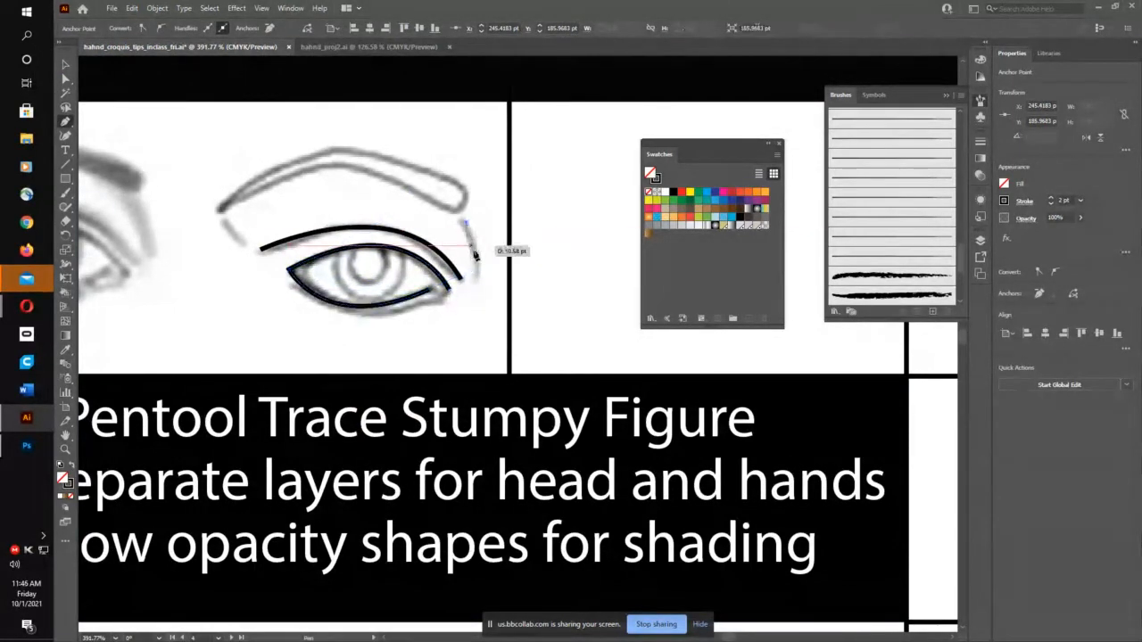
{"action": "left_click_drag", "start_coordinate": [475, 276], "coordinate": [463, 287]}
{"action": "key", "text": "Escape"}
{"action": "left_click", "coordinate": [225, 222]}
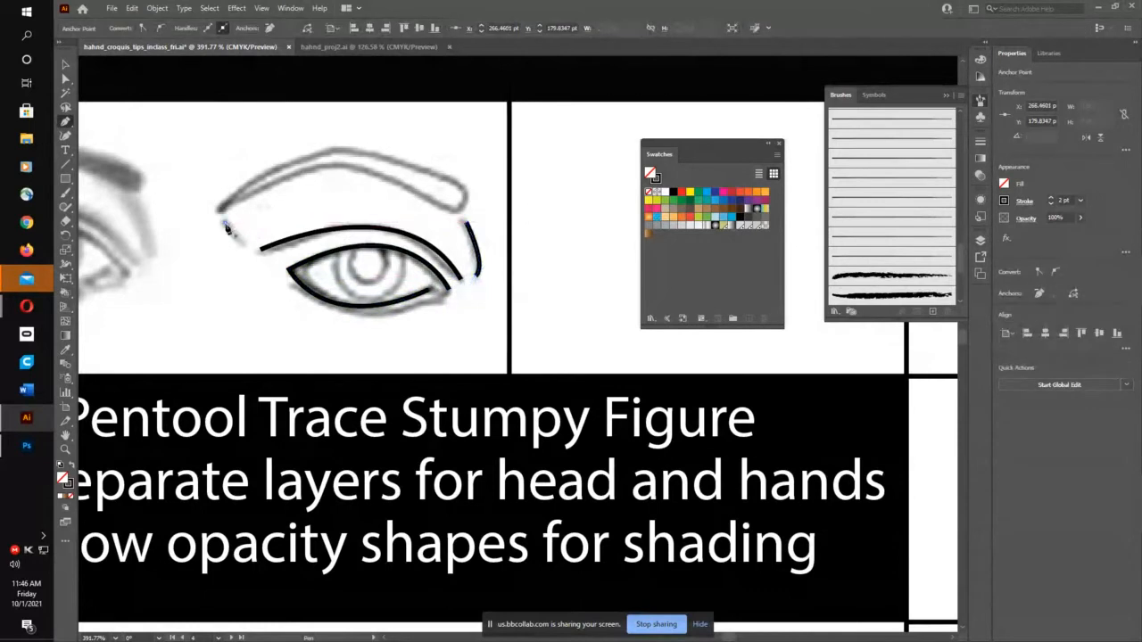
{"action": "left_click_drag", "start_coordinate": [243, 245], "coordinate": [252, 252]}
{"action": "left_click", "coordinate": [220, 211]}
{"action": "left_click_drag", "start_coordinate": [459, 205], "coordinate": [565, 316]}
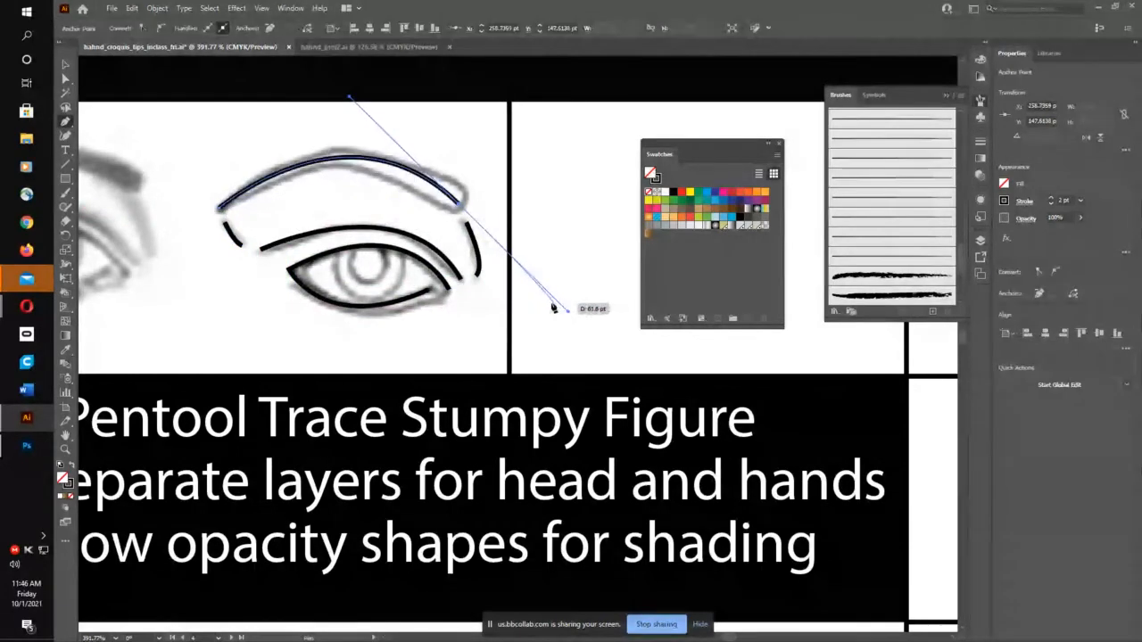
Step: Select all the traced eye paths and move them into the empty box beside the reference drawing
{"action": "left_click", "coordinate": [66, 65]}
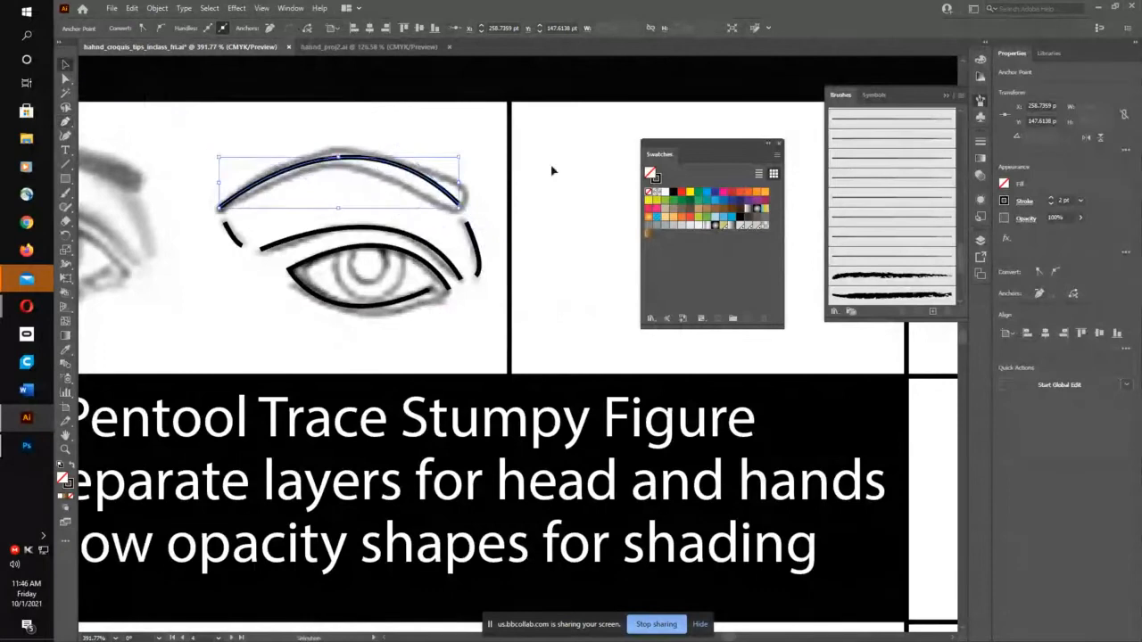
{"action": "left_click", "coordinate": [779, 145]}
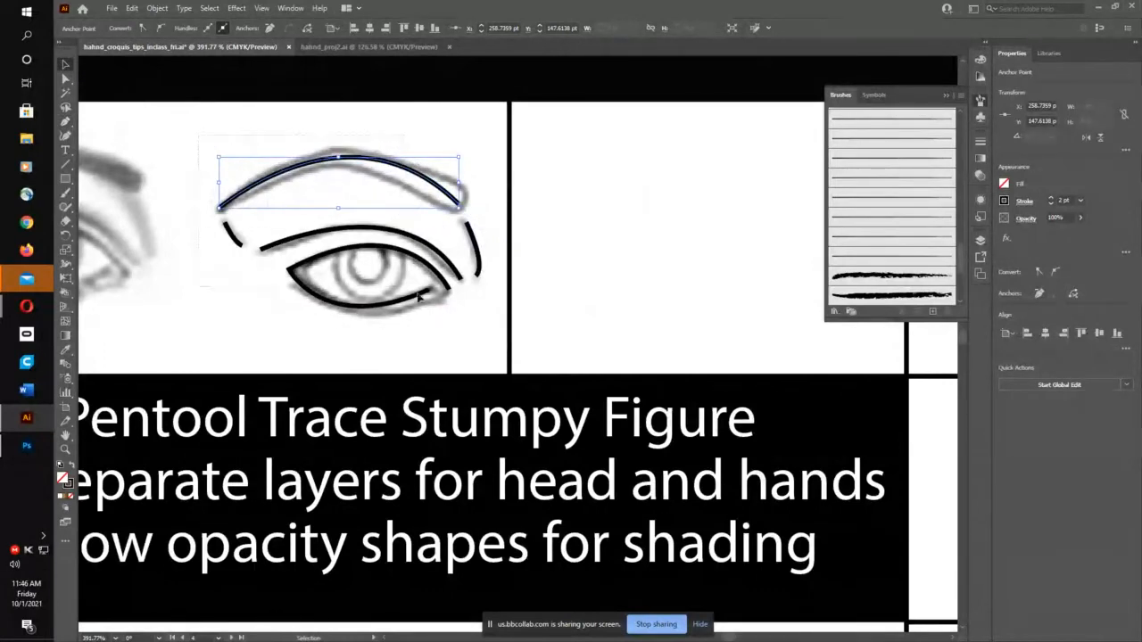
{"action": "key", "text": "ctrl+a"}
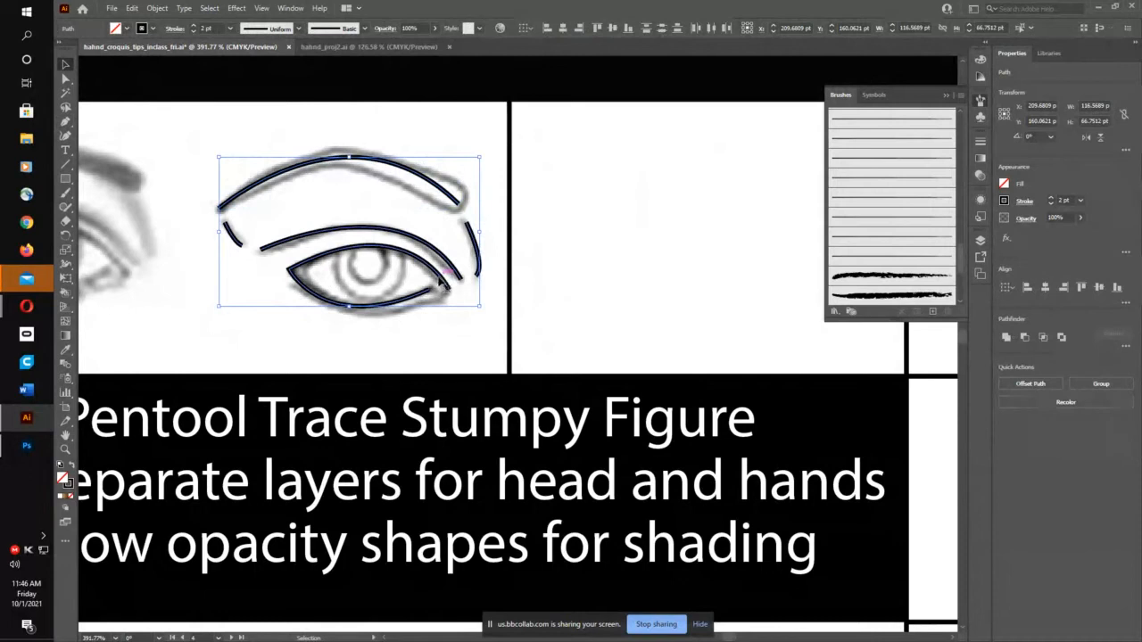
{"action": "left_click_drag", "start_coordinate": [444, 284], "coordinate": [757, 268]}
{"action": "left_click", "coordinate": [688, 332]}
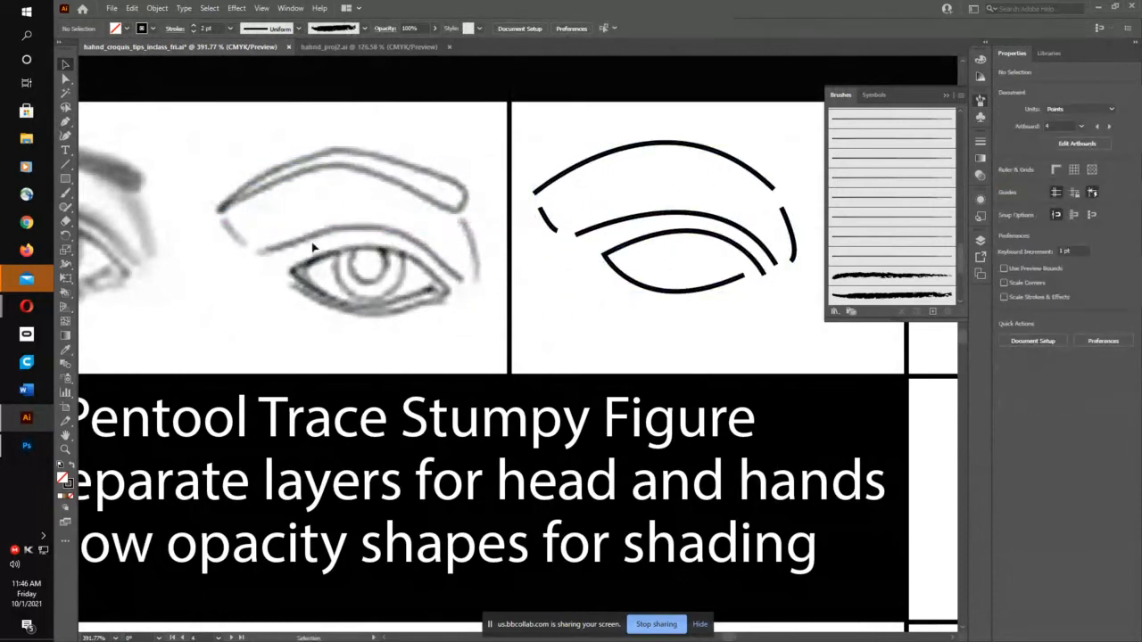
Step: Apply the lens-shaped variable width profile, tapered at both ends, to the traced eyelid and side curves, excluding the eyebrow
{"action": "key", "text": "space"}
{"action": "left_click_drag", "start_coordinate": [169, 319], "coordinate": [120, 312]}
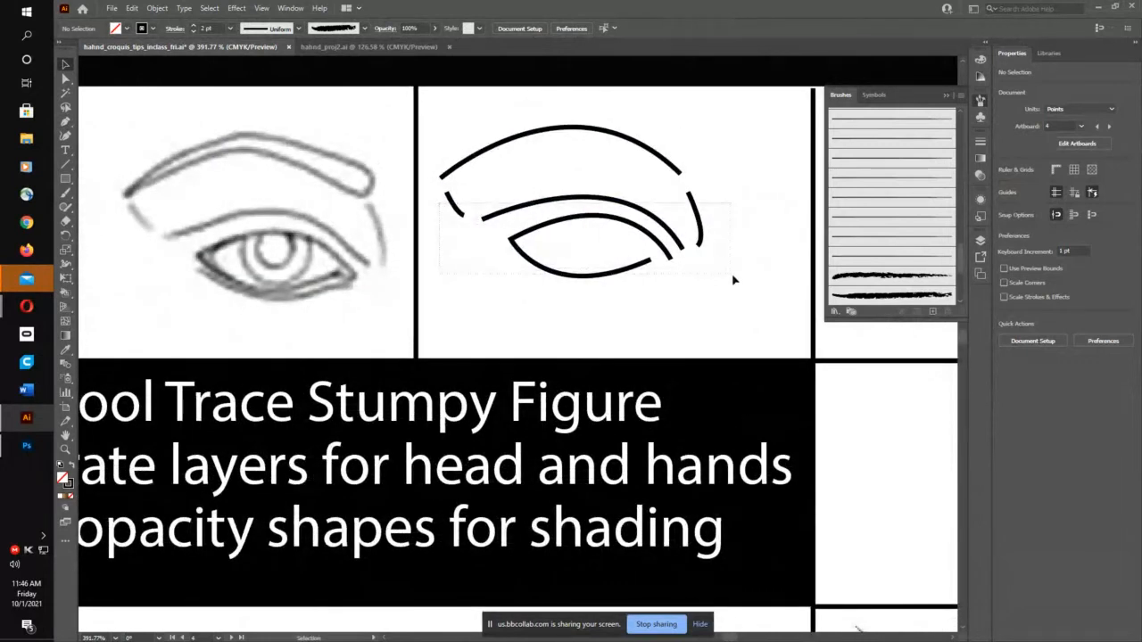
{"action": "left_click_drag", "start_coordinate": [733, 280], "coordinate": [736, 282]}
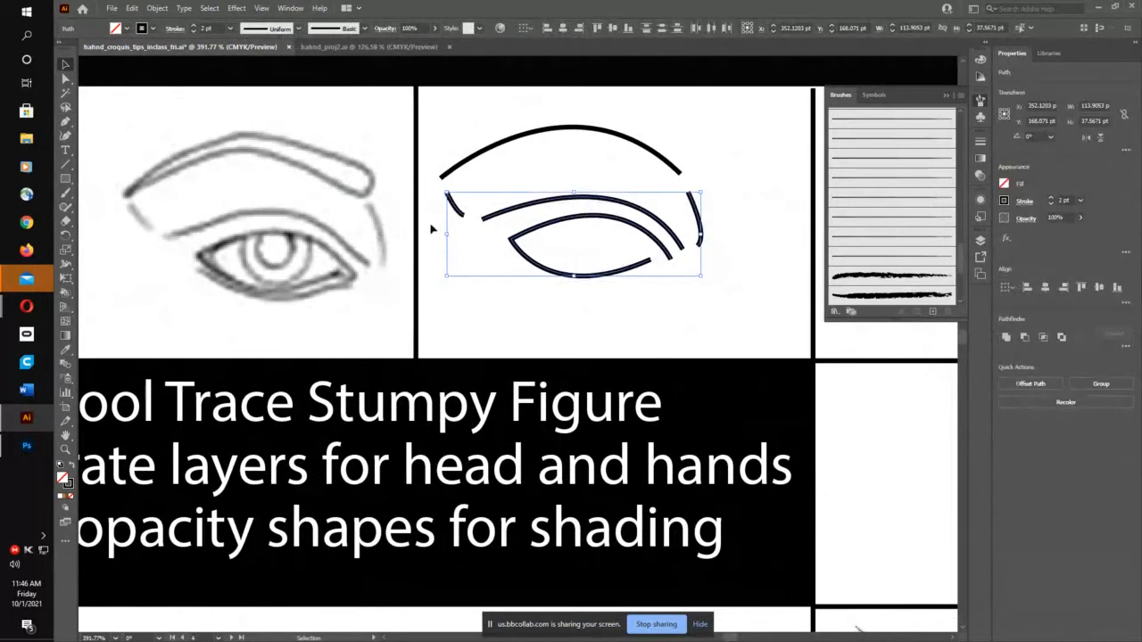
{"action": "left_click", "coordinate": [450, 314]}
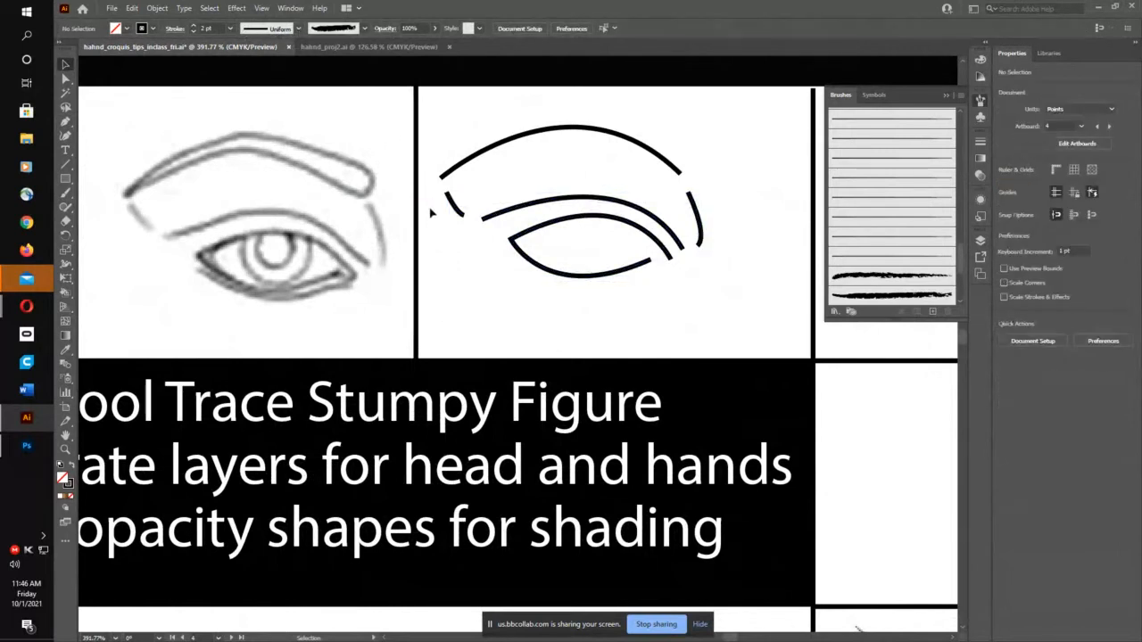
{"action": "left_click_drag", "start_coordinate": [740, 289], "coordinate": [741, 290]}
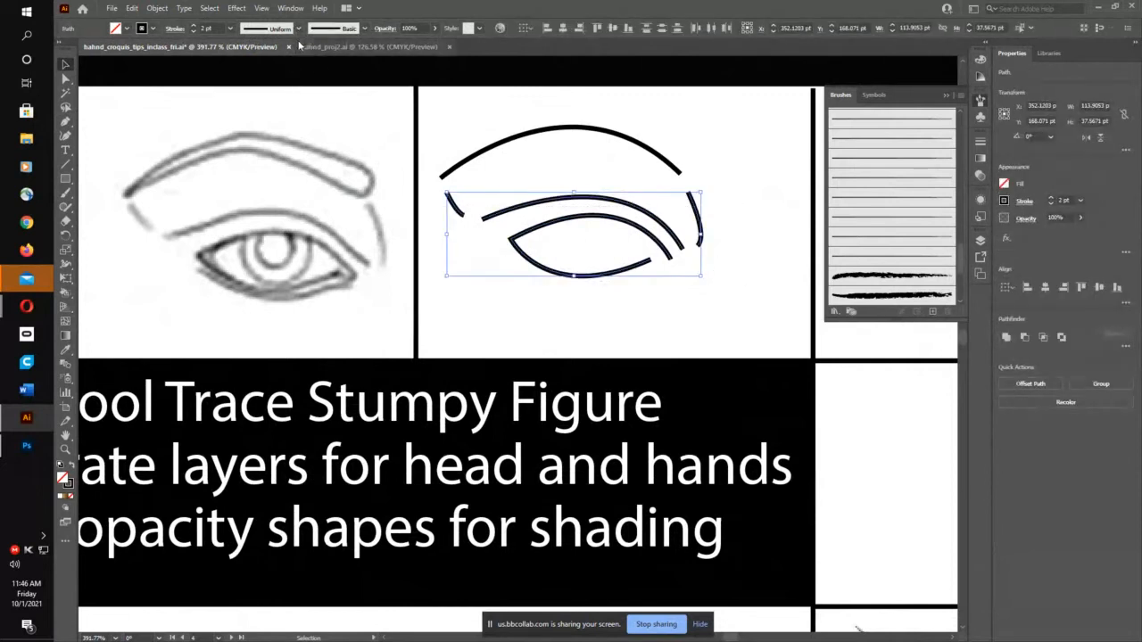
{"action": "left_click", "coordinate": [298, 29]}
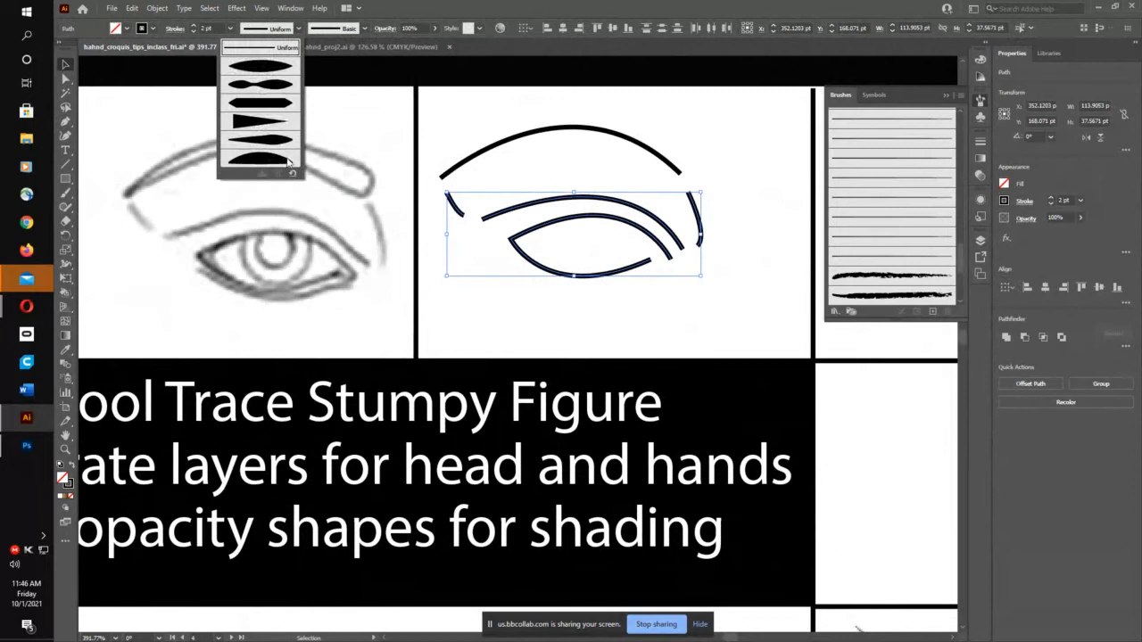
{"action": "left_click", "coordinate": [263, 71]}
{"action": "left_click", "coordinate": [493, 303]}
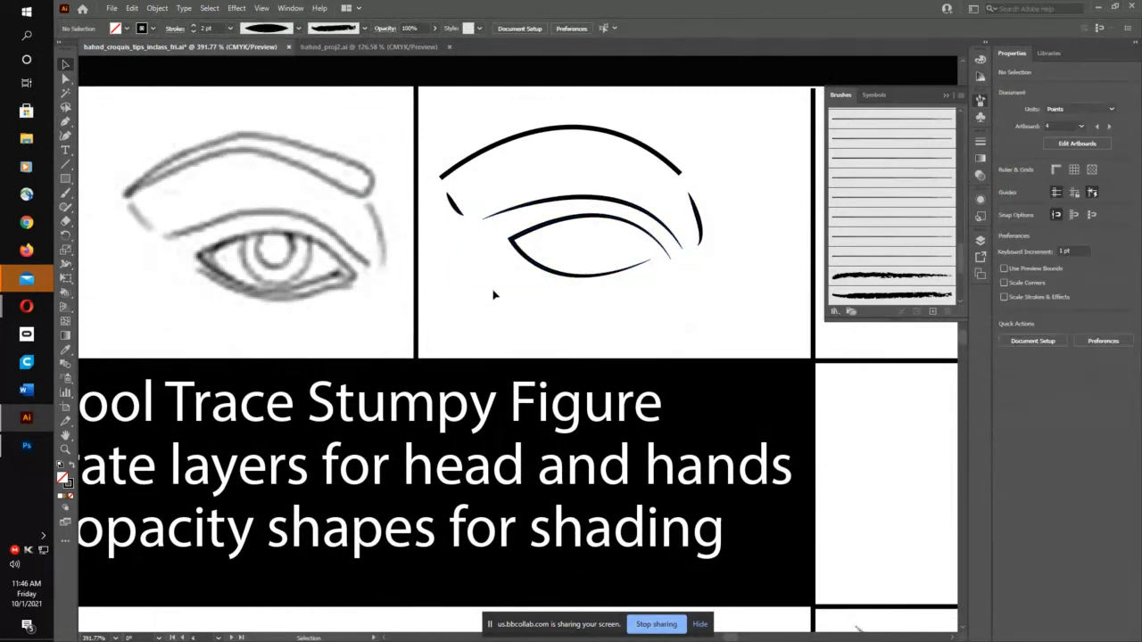
Step: Give the eyebrow path a 12 pt stroke with the uneven tapered width profile that thickens toward its outer end
{"action": "left_click", "coordinate": [543, 129]}
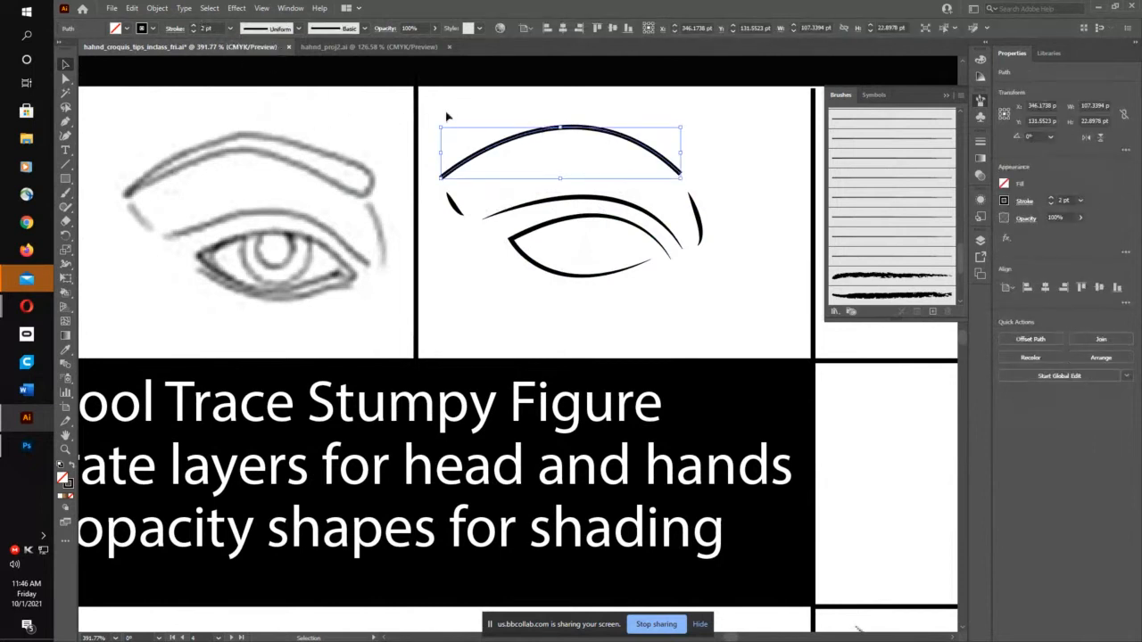
{"action": "left_click", "coordinate": [195, 27]}
{"action": "left_click", "coordinate": [195, 27]}
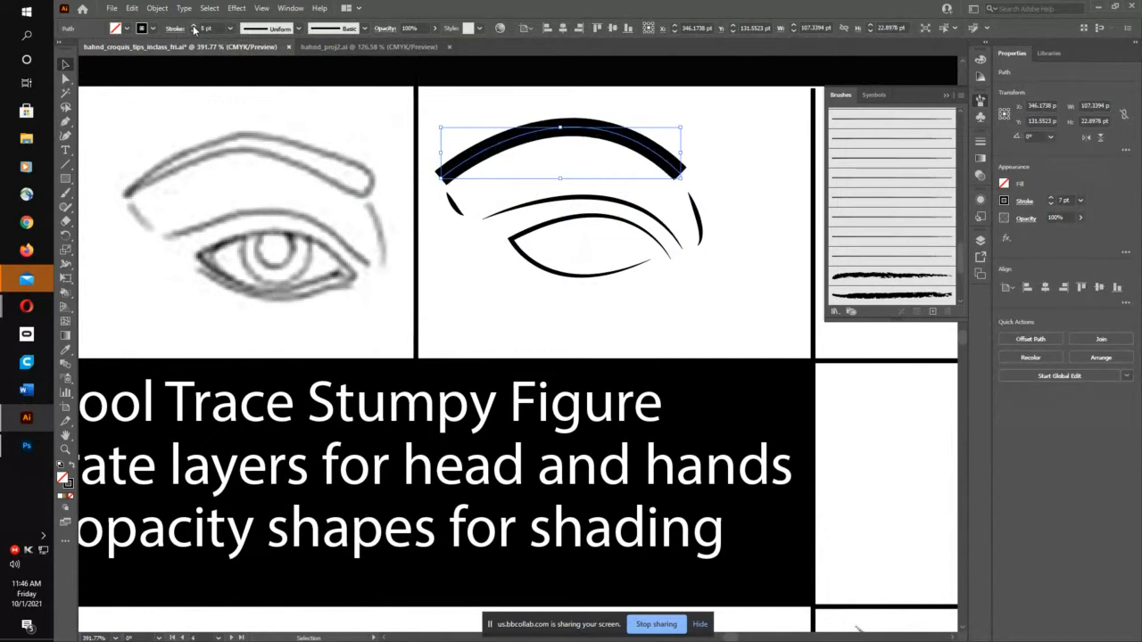
{"action": "left_click", "coordinate": [194, 27]}
{"action": "left_click", "coordinate": [194, 27]}
{"action": "left_click", "coordinate": [272, 29]}
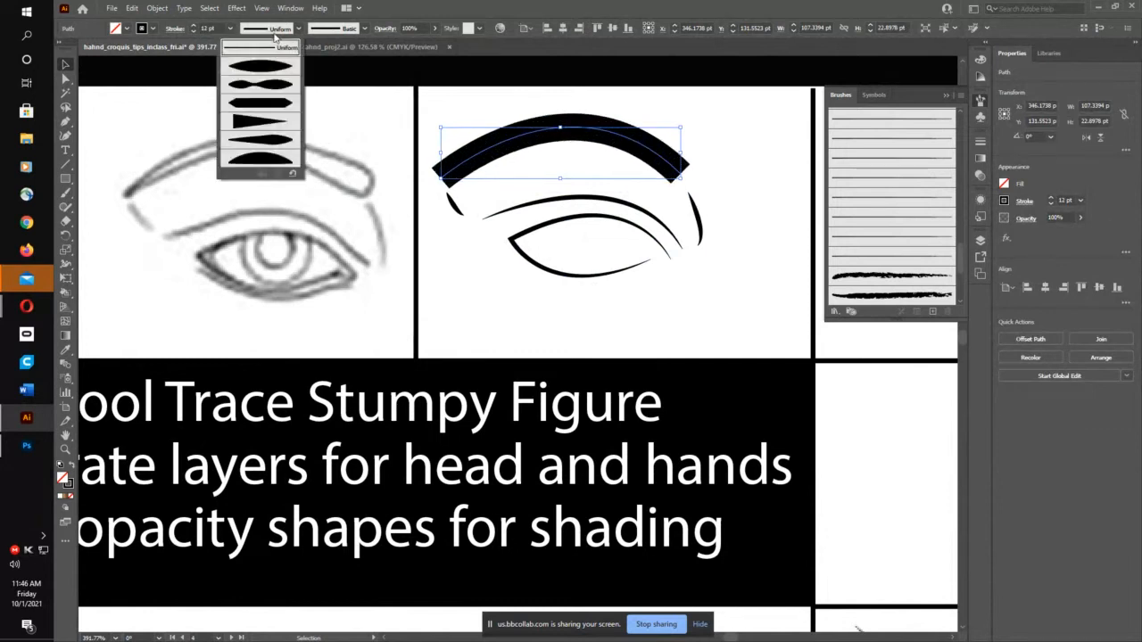
{"action": "left_click", "coordinate": [276, 140]}
{"action": "left_click", "coordinate": [473, 268]}
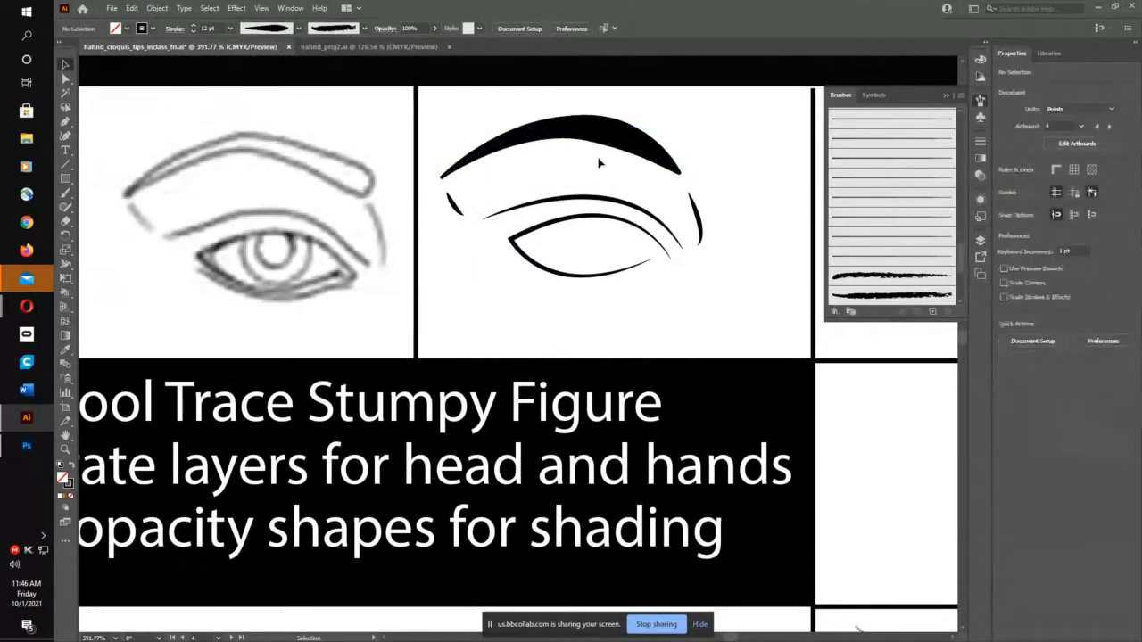
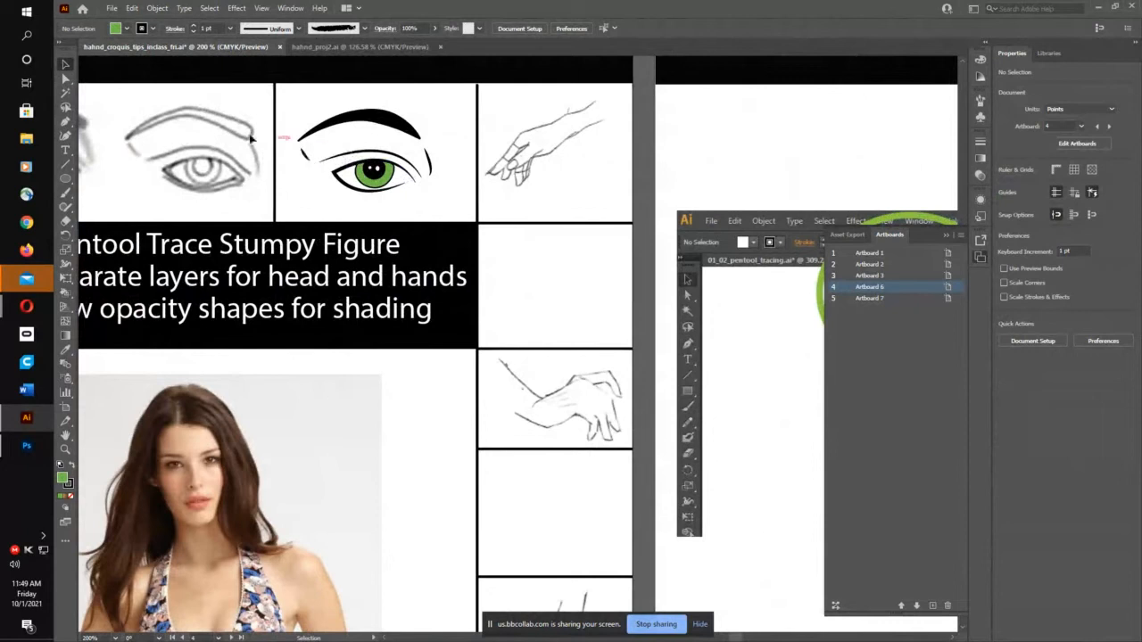
{"action": "left_click", "coordinate": [297, 29]}
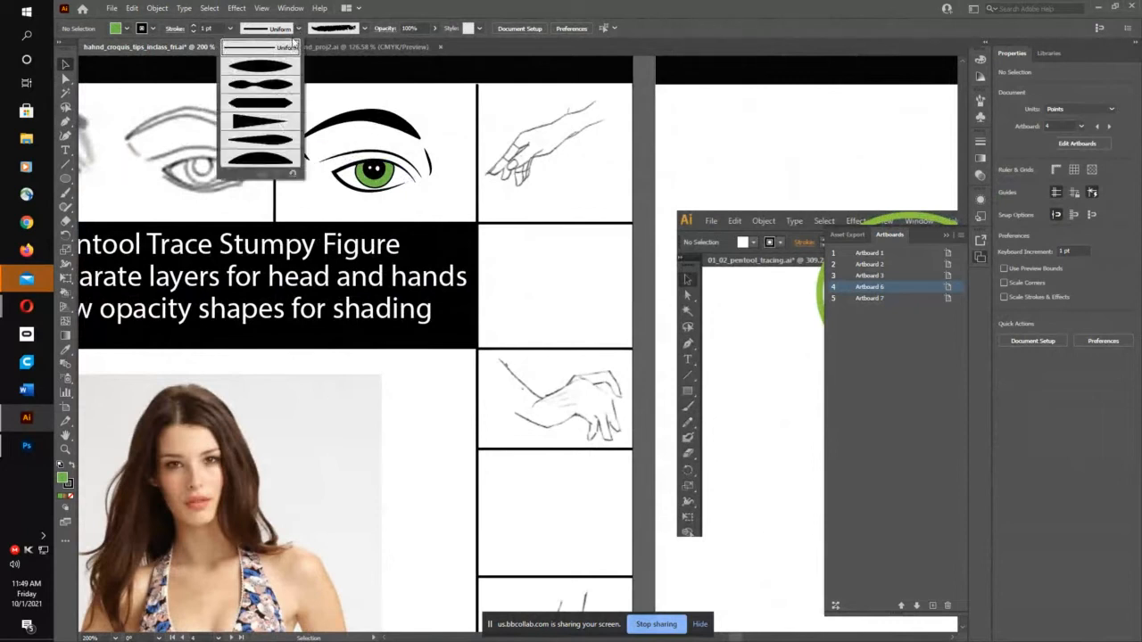
{"action": "left_click", "coordinate": [297, 29]}
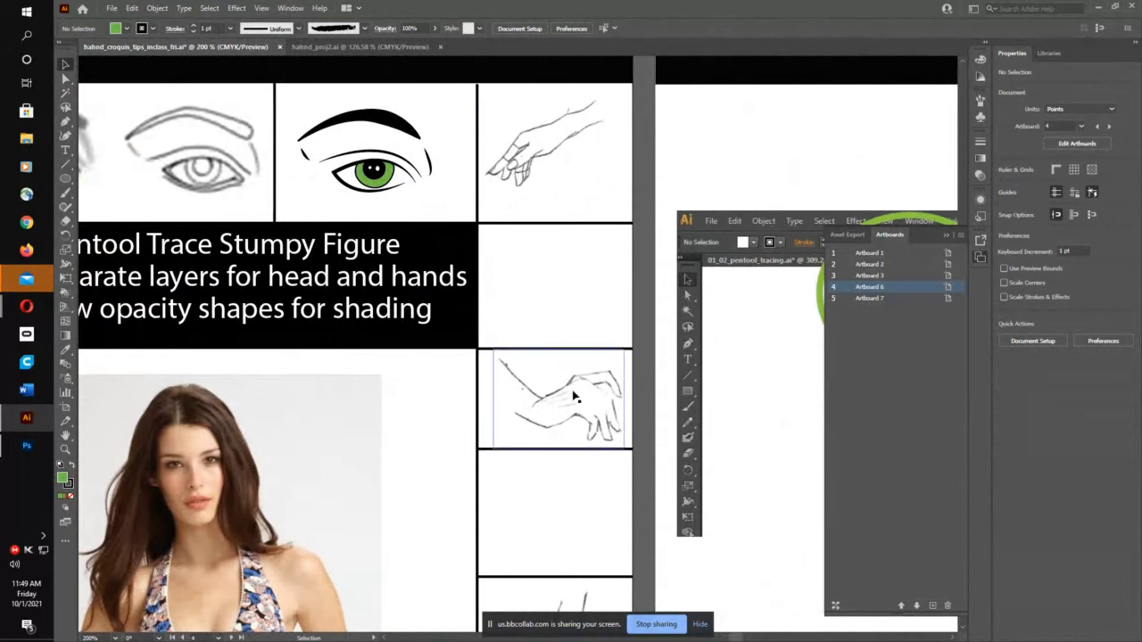
Step: Pen-trace the reaching hand's upper contour from the forearm along the wrist and index finger, around its fingertip
{"action": "left_click", "coordinate": [65, 123]}
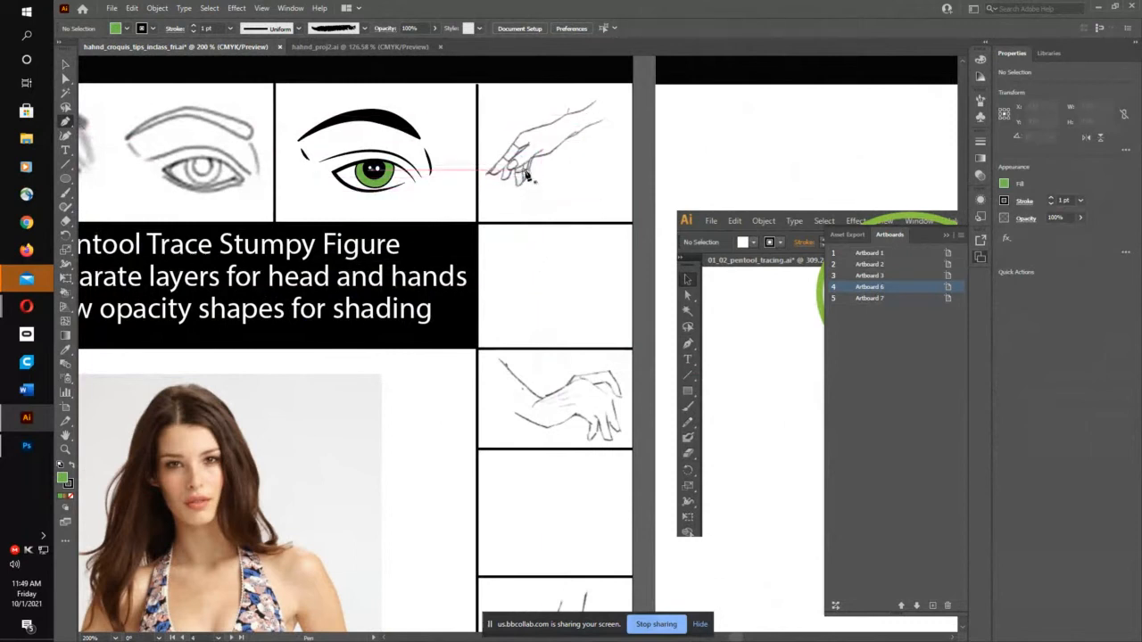
{"action": "key", "text": "z"}
{"action": "mouse_move", "coordinate": [526, 171]}
{"action": "left_mouse_down"}
{"action": "mouse_move", "coordinate": [719, 92]}
{"action": "mouse_move", "coordinate": [553, 244]}
{"action": "mouse_move", "coordinate": [566, 298]}
{"action": "left_mouse_up"}
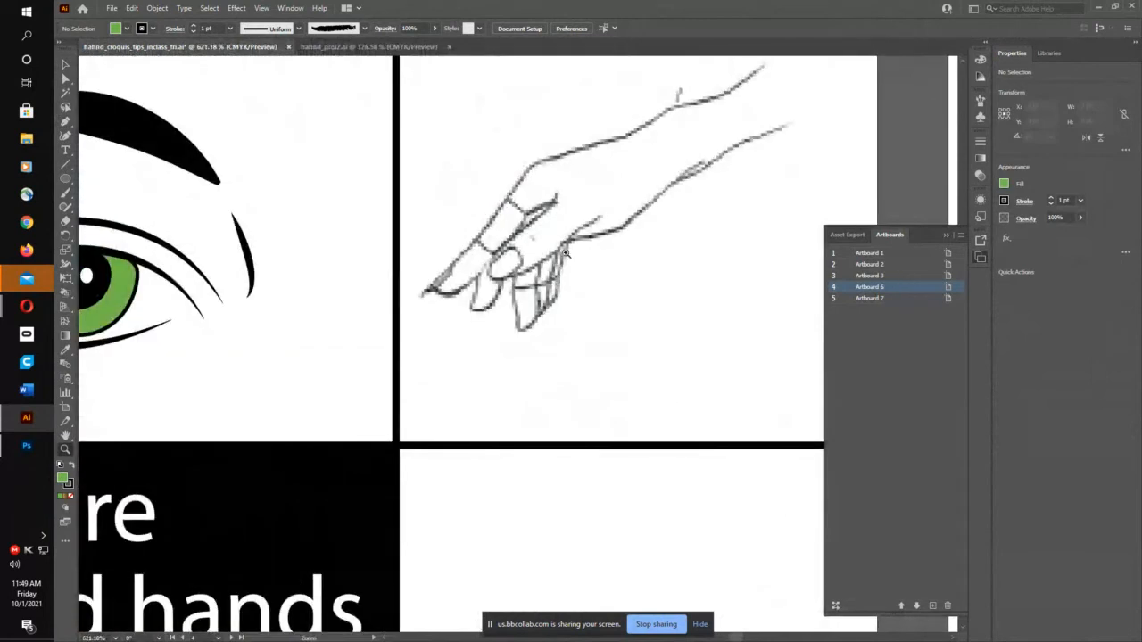
{"action": "key", "text": "p"}
{"action": "scroll", "coordinate": [766, 66], "scroll_direction": "up", "scroll_amount": 1}
{"action": "left_click", "coordinate": [767, 72]}
{"action": "left_click_drag", "start_coordinate": [685, 115], "coordinate": [527, 242]}
{"action": "left_click", "coordinate": [683, 116]}
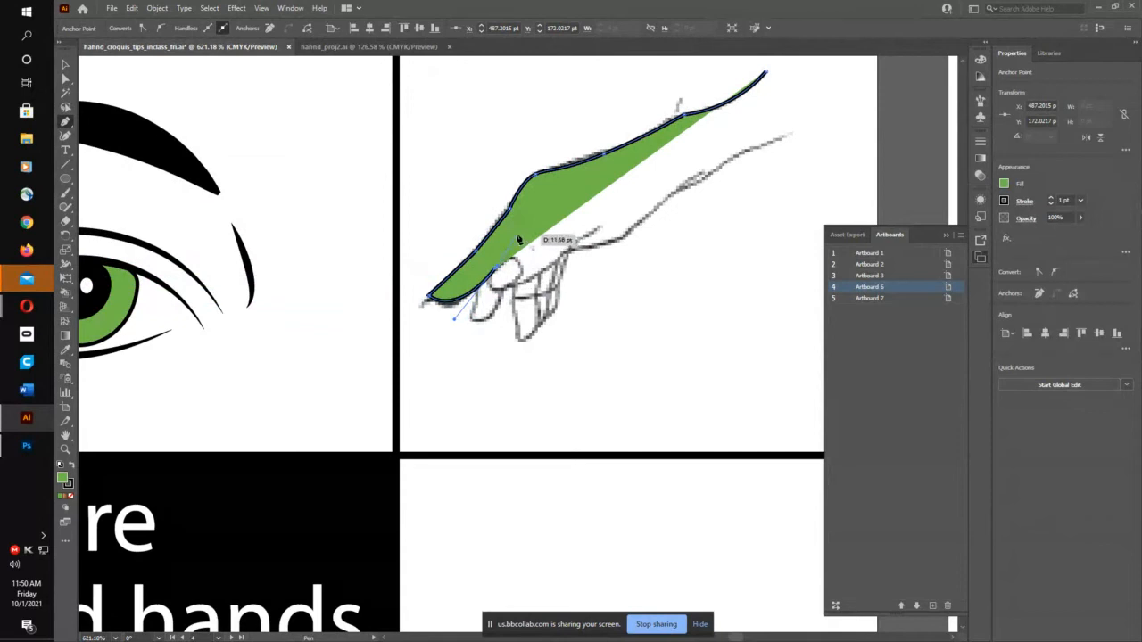
Step: Remove the green fill from the traced hand contour, leaving only its black stroke
{"action": "left_click", "coordinate": [65, 65]}
{"action": "left_click", "coordinate": [561, 182]}
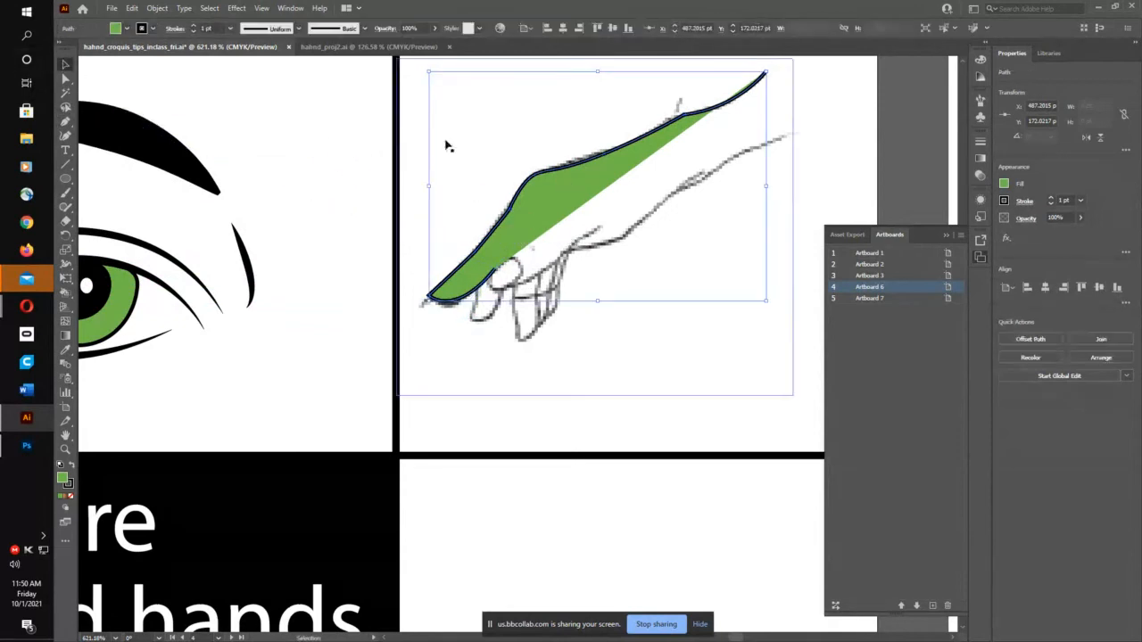
{"action": "left_click", "coordinate": [125, 29]}
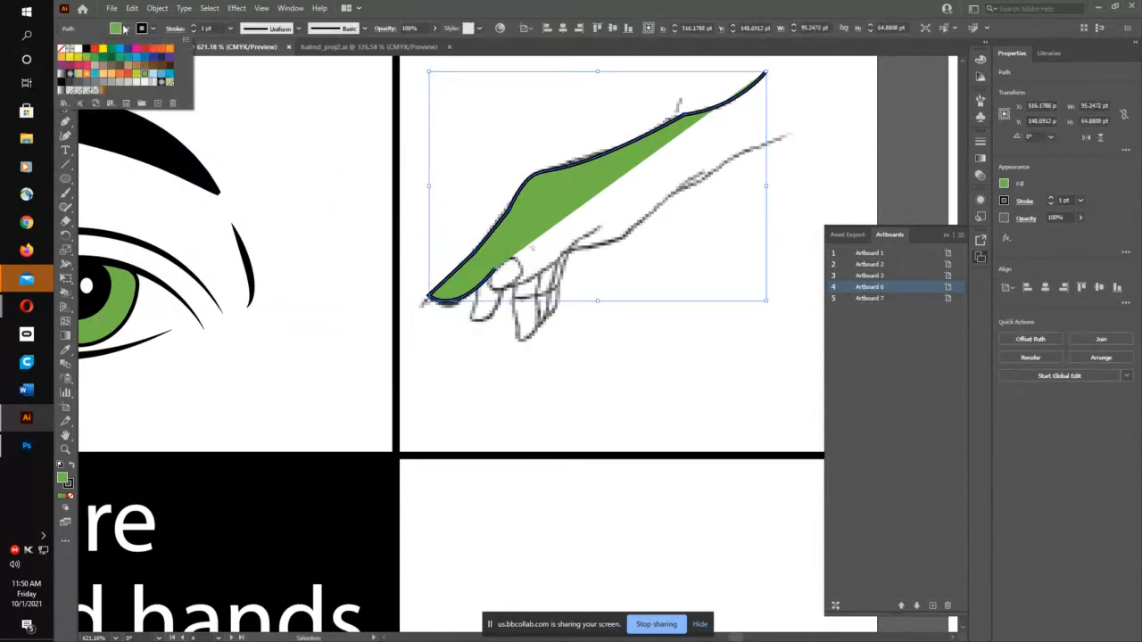
{"action": "left_click", "coordinate": [62, 51]}
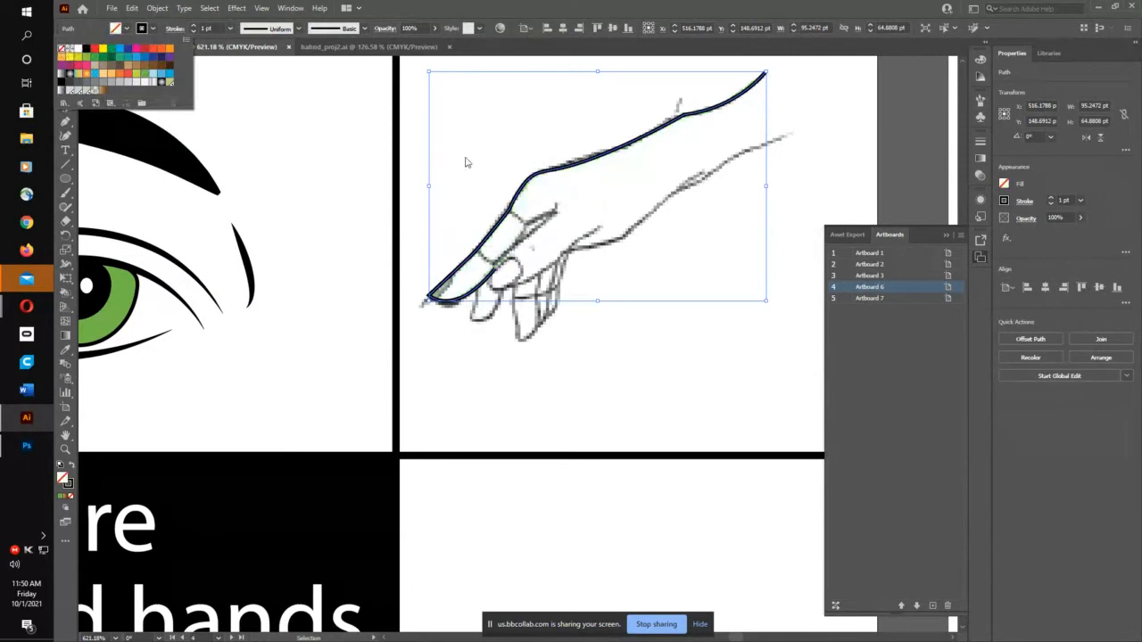
Step: Continue the open hand path from the index finger's underside up to the short crease below the knuckles
{"action": "key", "text": "p"}
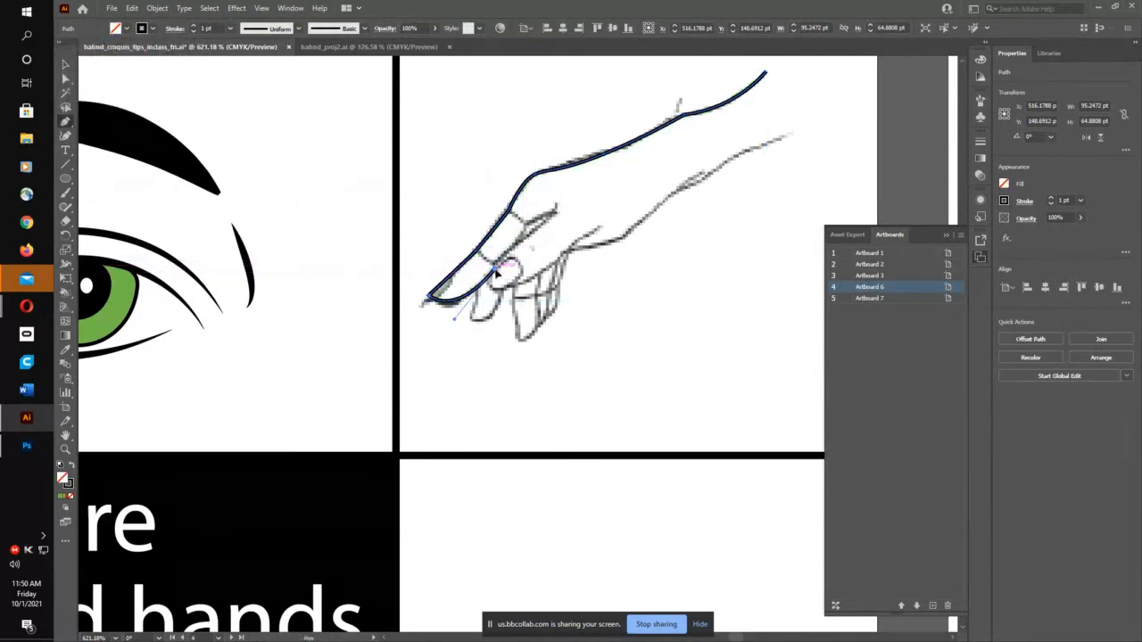
{"action": "left_click", "coordinate": [497, 275]}
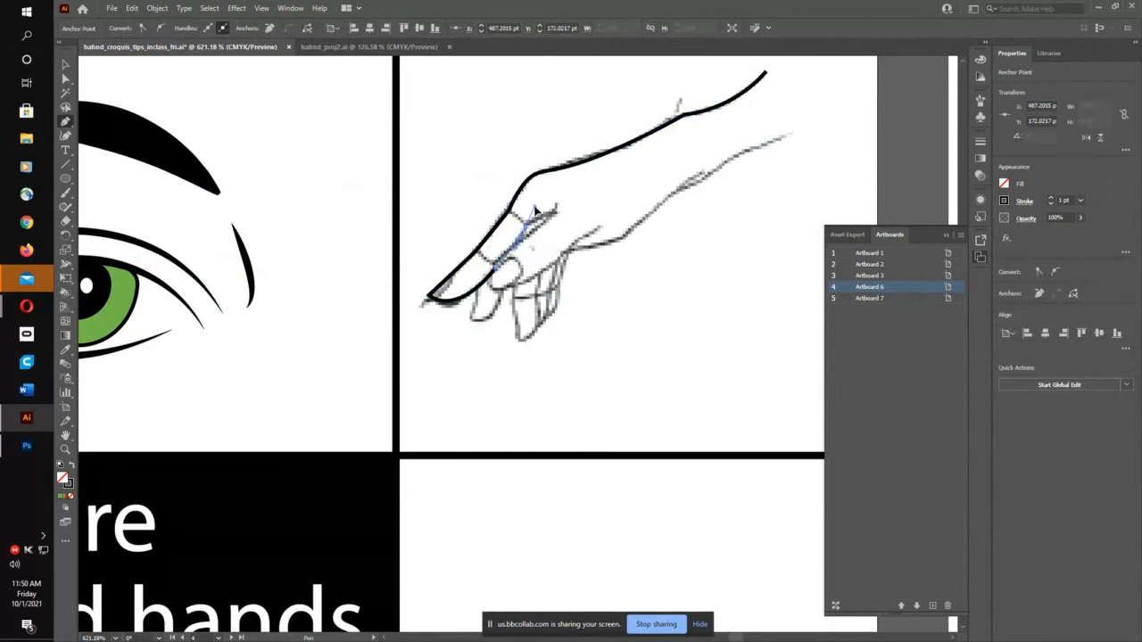
{"action": "left_click", "coordinate": [528, 231]}
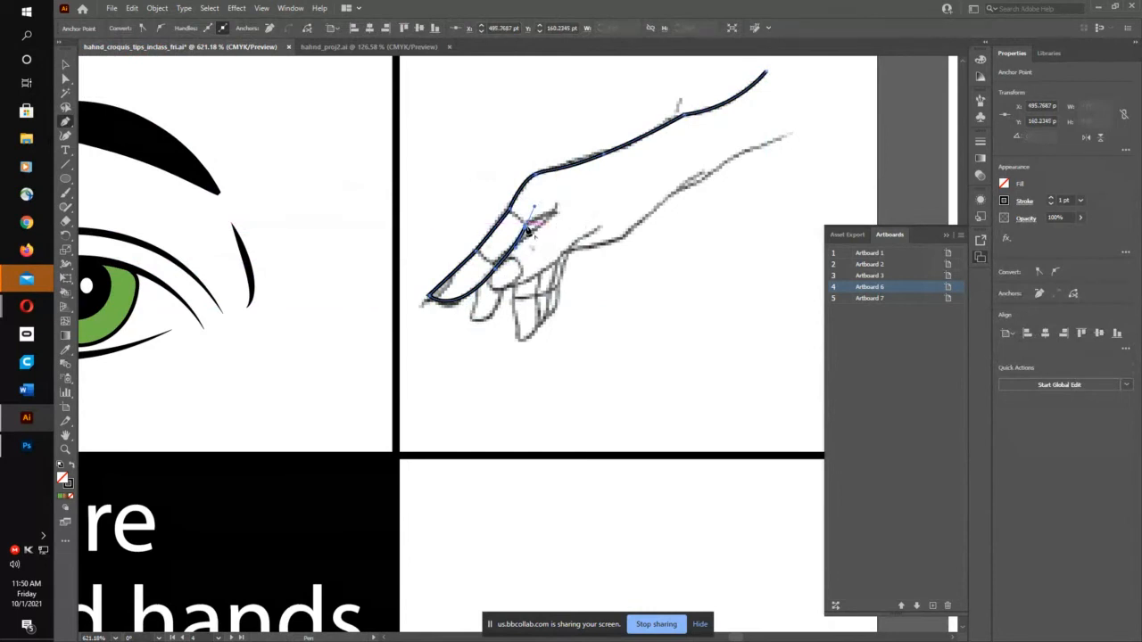
{"action": "left_click", "coordinate": [566, 202]}
{"action": "left_click", "coordinate": [554, 211]}
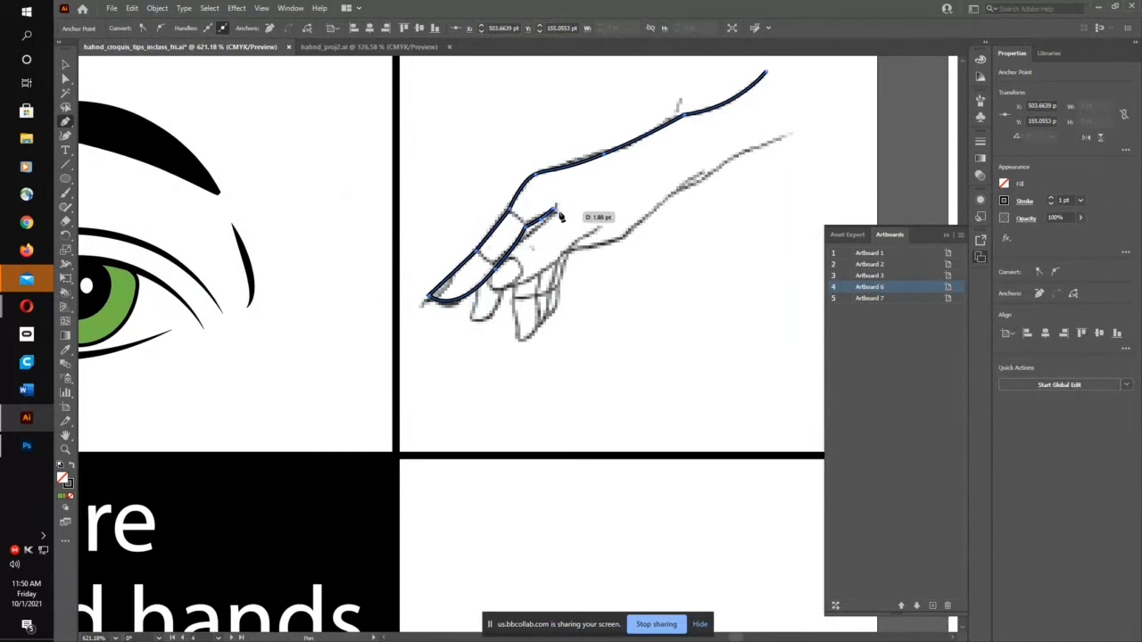
Step: Pen-trace the forearm's lower edge past the wrist to the heel of the hand, undoing the last misplaced point
{"action": "left_click", "coordinate": [788, 134]}
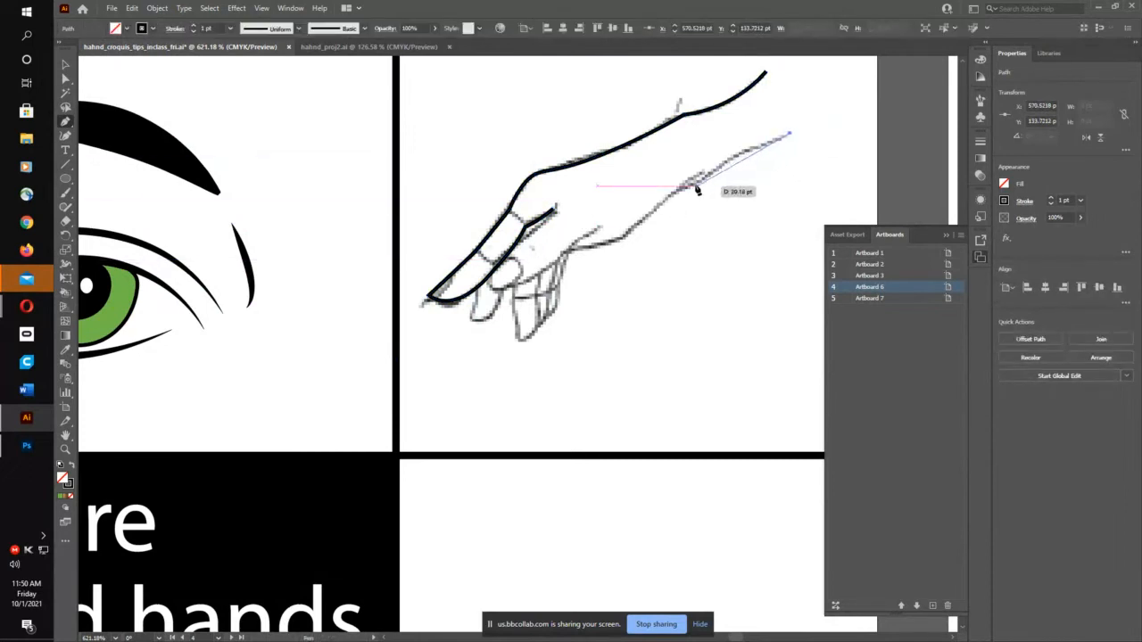
{"action": "left_click_drag", "start_coordinate": [697, 185], "coordinate": [573, 258]}
{"action": "left_click", "coordinate": [620, 241]}
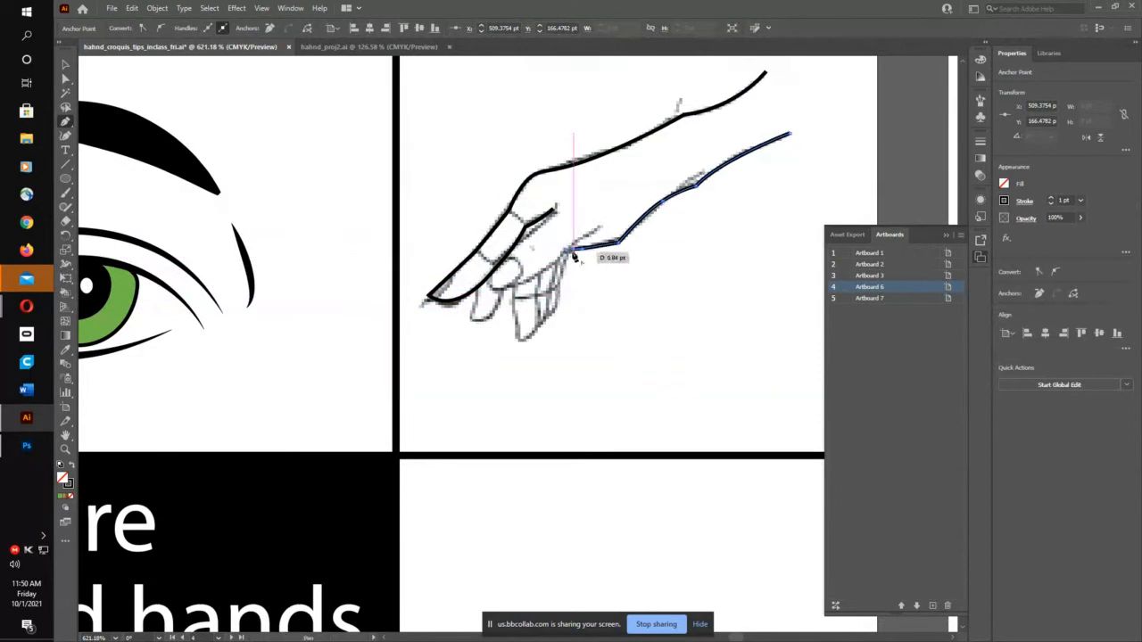
{"action": "key", "text": "ctrl+z"}
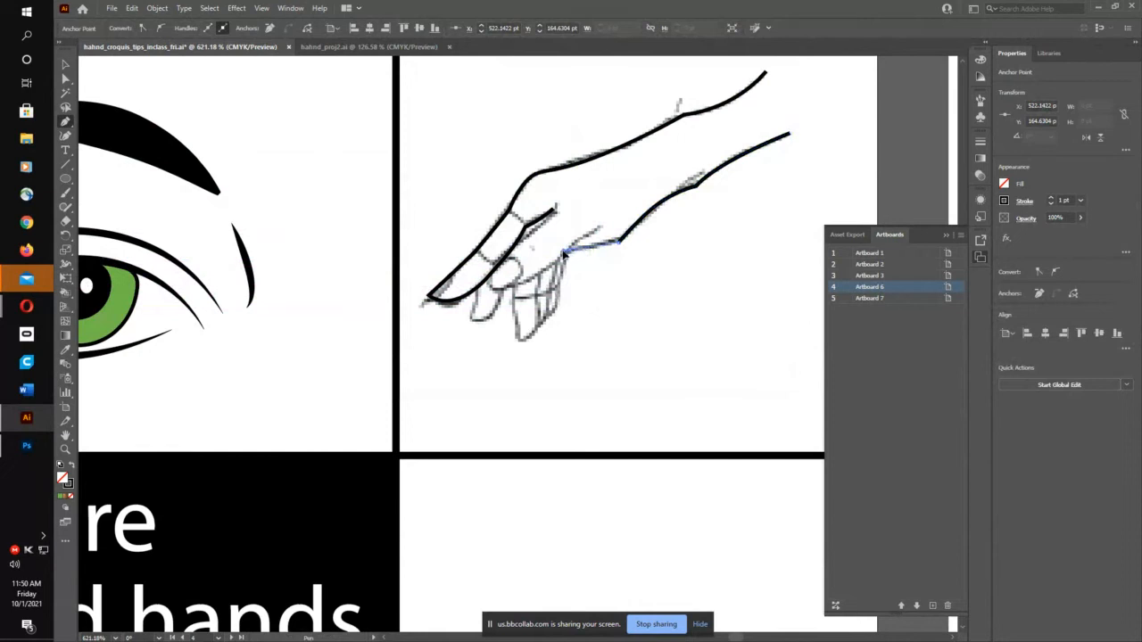
Step: Extend the lower contour around the hanging fingertips and curve it back up to the crease below the knuckles
{"action": "mouse_move", "coordinate": [564, 251]}
{"action": "left_mouse_down"}
{"action": "mouse_move", "coordinate": [564, 318]}
{"action": "mouse_move", "coordinate": [506, 327]}
{"action": "left_mouse_up"}
{"action": "left_click", "coordinate": [558, 311]}
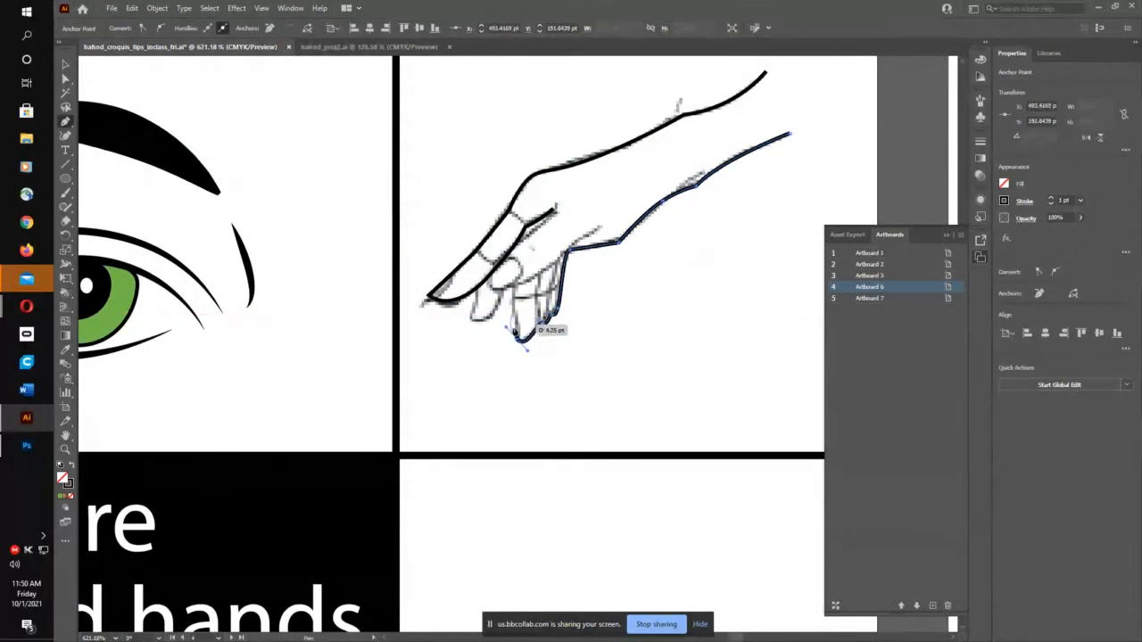
{"action": "left_click", "coordinate": [518, 339]}
{"action": "left_click_drag", "start_coordinate": [514, 287], "coordinate": [515, 290]}
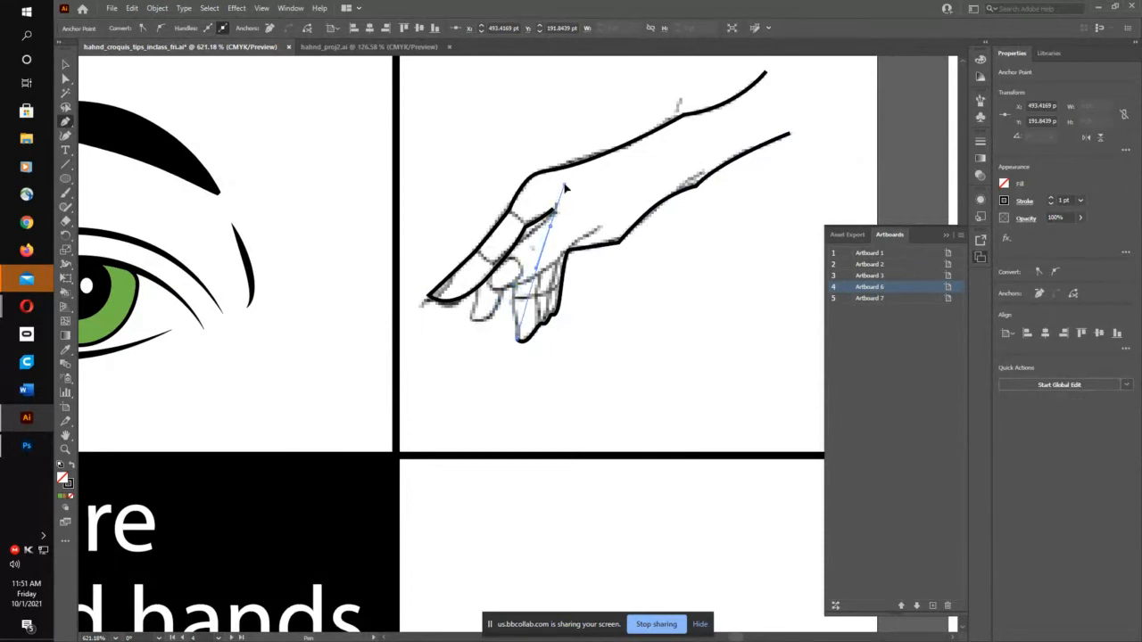
{"action": "left_click_drag", "start_coordinate": [564, 186], "coordinate": [601, 186]}
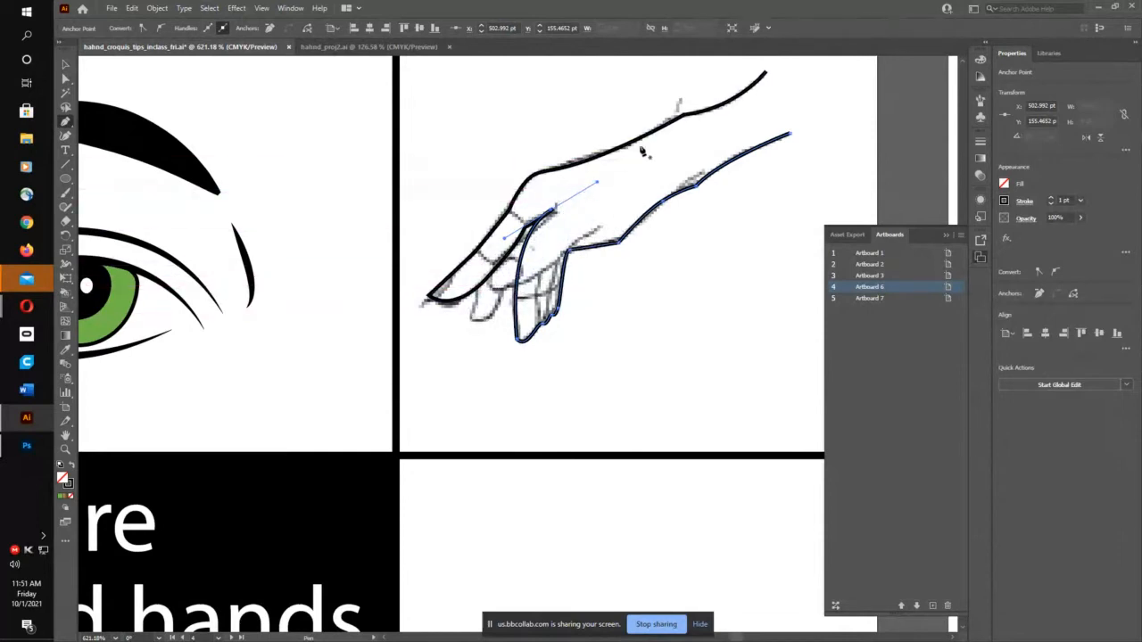
Step: Trace the small bent finger between the index finger and the hanging fingers with a curved Pen path
{"action": "left_click", "coordinate": [473, 290]}
{"action": "left_click_drag", "start_coordinate": [473, 320], "coordinate": [486, 322]}
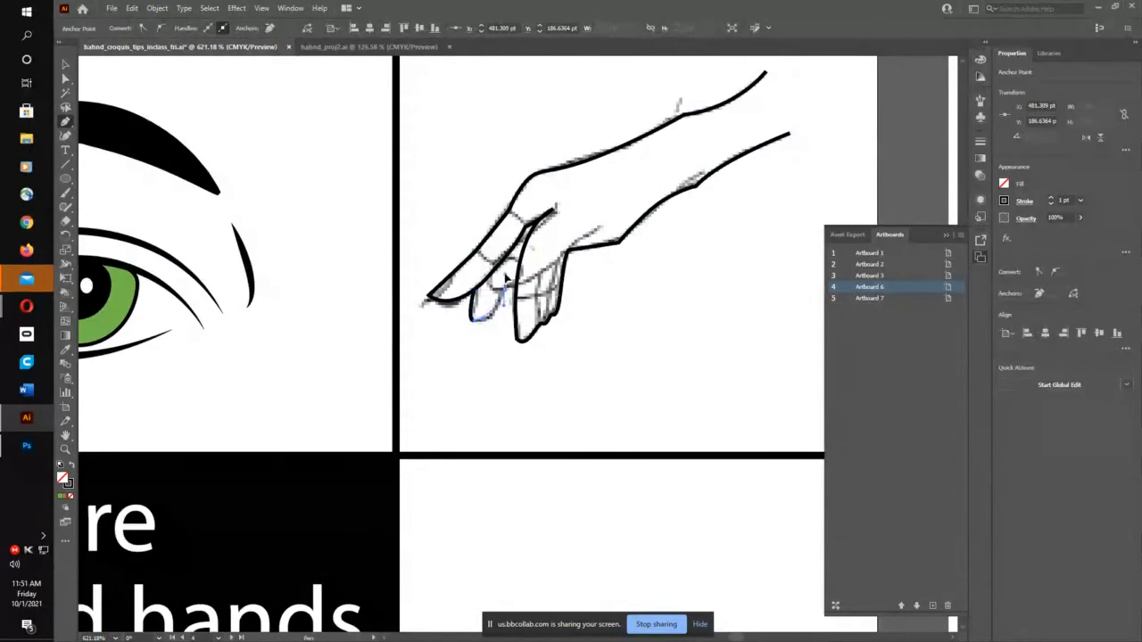
{"action": "mouse_move", "coordinate": [506, 279]}
{"action": "left_mouse_down"}
{"action": "mouse_move", "coordinate": [501, 296]}
{"action": "mouse_move", "coordinate": [507, 258]}
{"action": "left_mouse_up"}
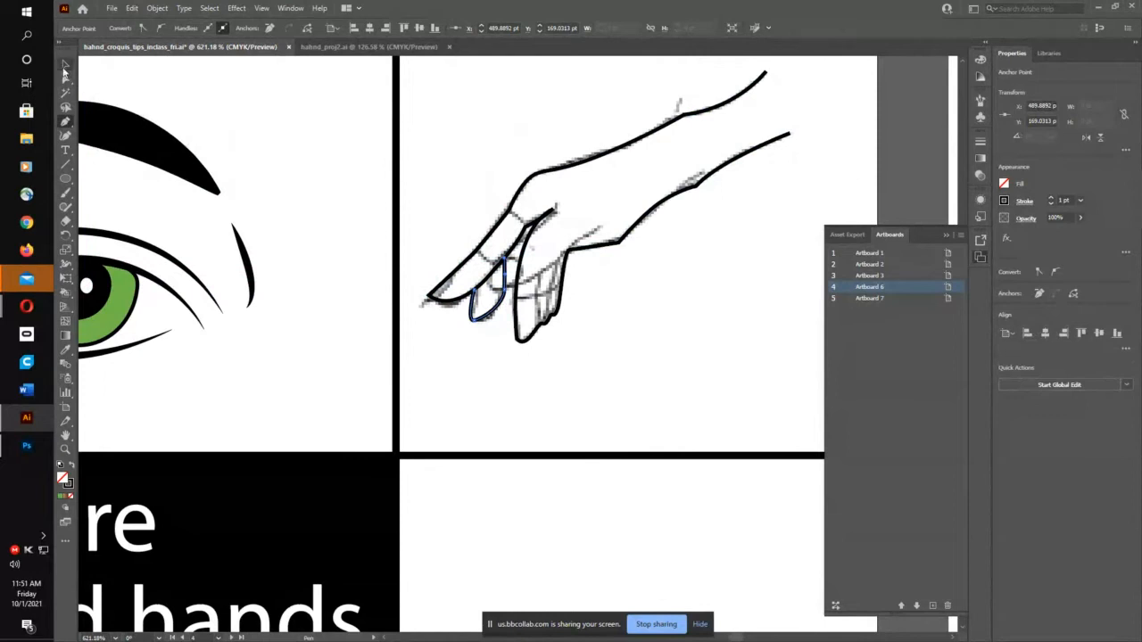
{"action": "left_click", "coordinate": [64, 64]}
{"action": "mouse_move", "coordinate": [470, 158]}
{"action": "left_mouse_down"}
{"action": "mouse_move", "coordinate": [483, 225]}
{"action": "mouse_move", "coordinate": [554, 223]}
{"action": "mouse_move", "coordinate": [587, 239]}
{"action": "mouse_move", "coordinate": [555, 224]}
{"action": "mouse_move", "coordinate": [484, 293]}
{"action": "mouse_move", "coordinate": [382, 235]}
{"action": "mouse_move", "coordinate": [421, 233]}
{"action": "mouse_move", "coordinate": [423, 206]}
{"action": "left_mouse_up"}
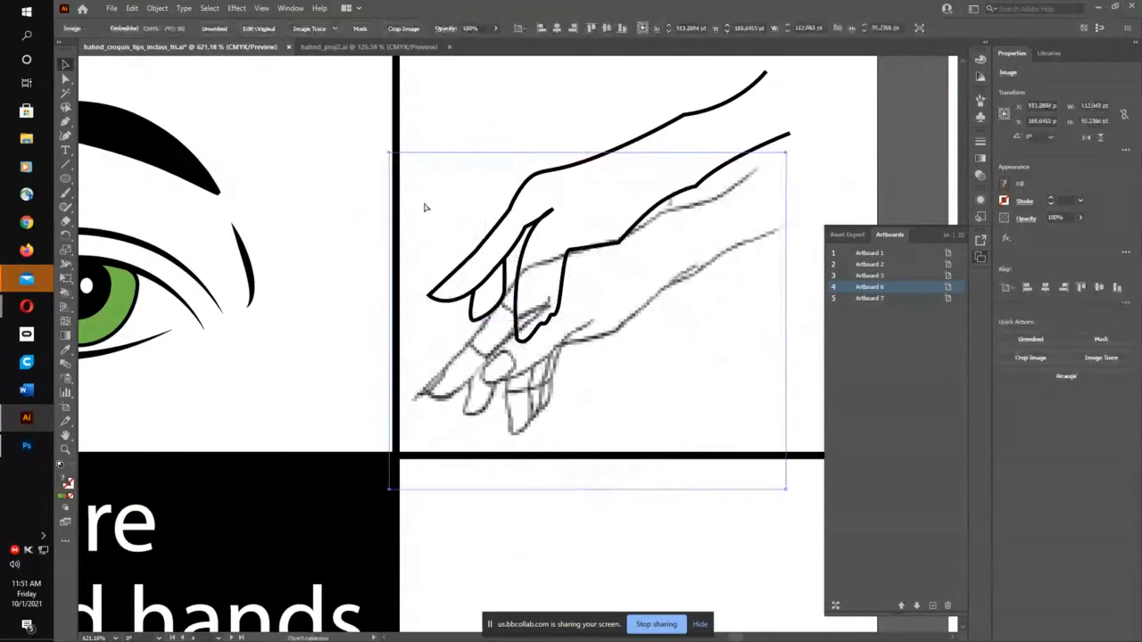
{"action": "scroll", "coordinate": [424, 206], "scroll_direction": "down", "scroll_amount": 3}
{"action": "mouse_move", "coordinate": [518, 330]}
{"action": "left_mouse_down"}
{"action": "mouse_move", "coordinate": [497, 220]}
{"action": "mouse_move", "coordinate": [612, 323]}
{"action": "mouse_move", "coordinate": [499, 312]}
{"action": "mouse_move", "coordinate": [539, 294]}
{"action": "left_mouse_up"}
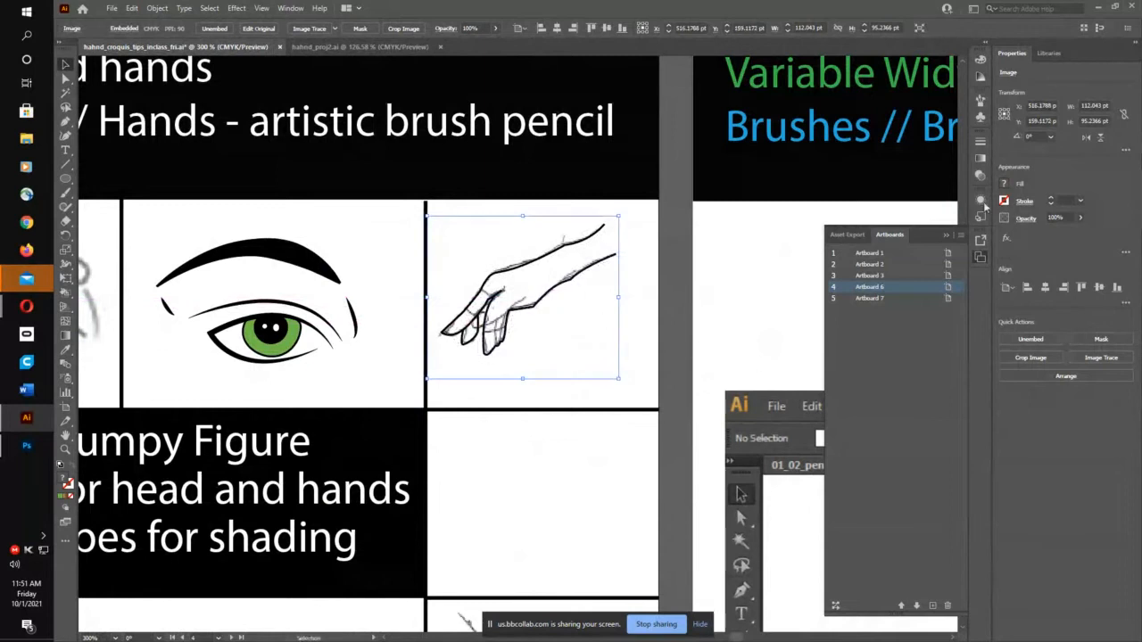
Step: Show the Layers panel and place it beside the hand drawing
{"action": "left_click", "coordinate": [302, 8]}
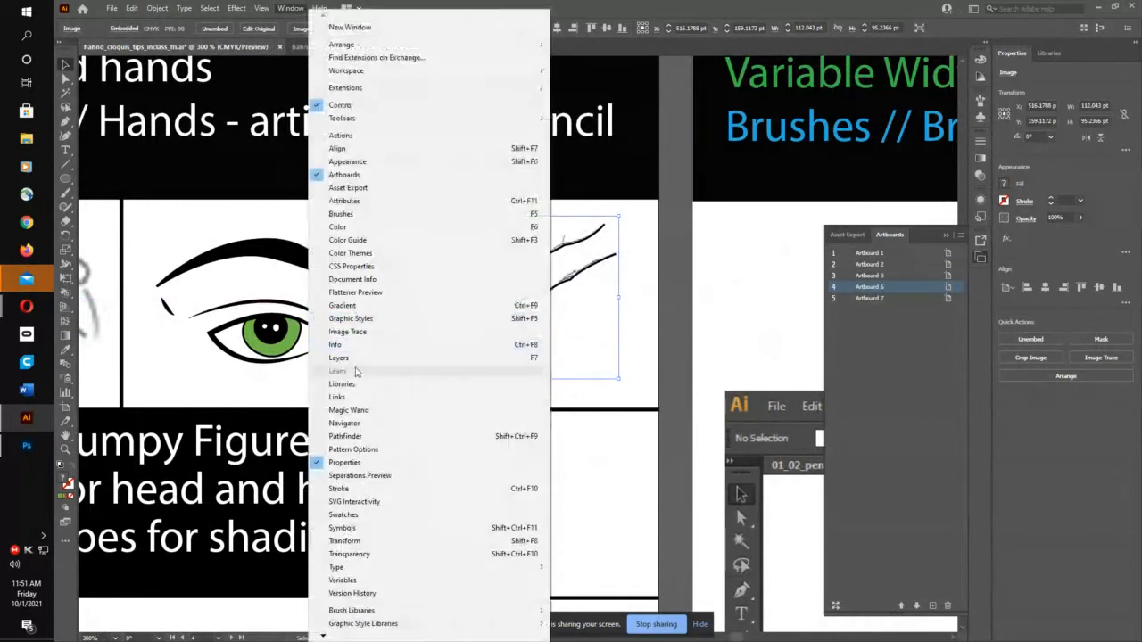
{"action": "left_click", "coordinate": [490, 362]}
{"action": "left_click_drag", "start_coordinate": [498, 107], "coordinate": [752, 101]}
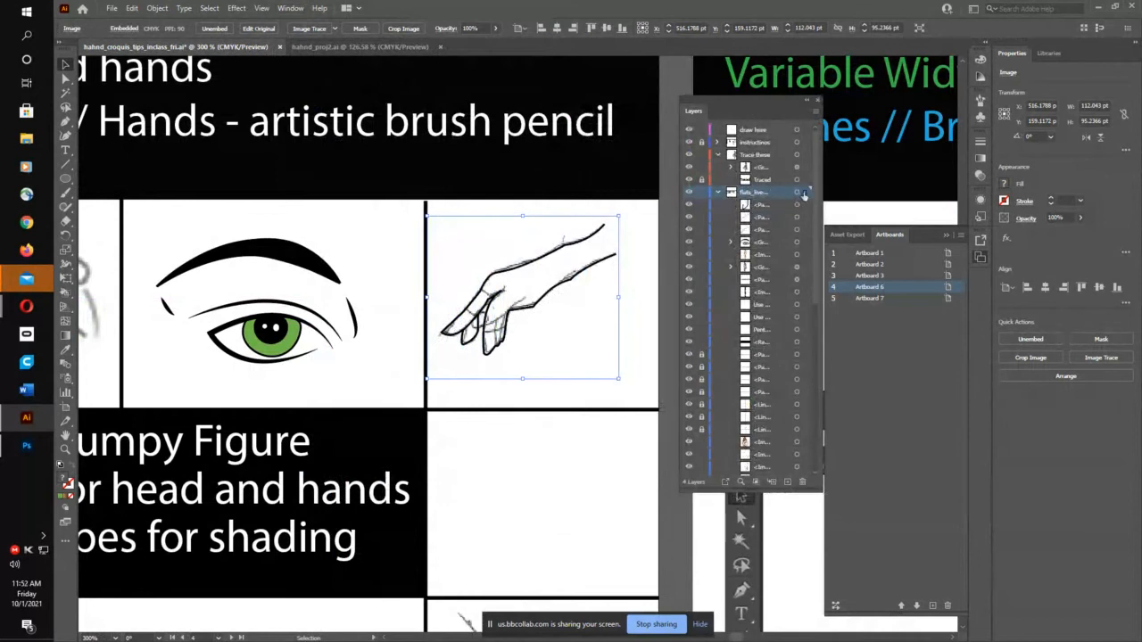
Step: Locate the hand sketch in the layer list, then move the traced hand outlines off it into the empty cell below
{"action": "scroll", "coordinate": [792, 263], "scroll_direction": "down", "scroll_amount": 6}
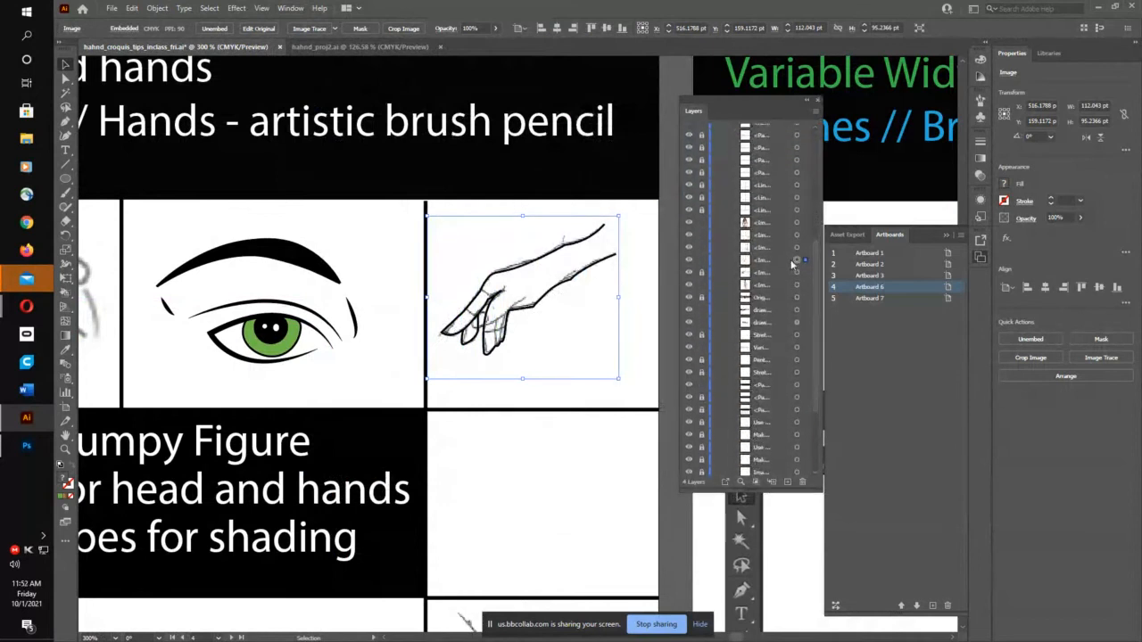
{"action": "left_click", "coordinate": [687, 261]}
{"action": "left_click", "coordinate": [687, 261]}
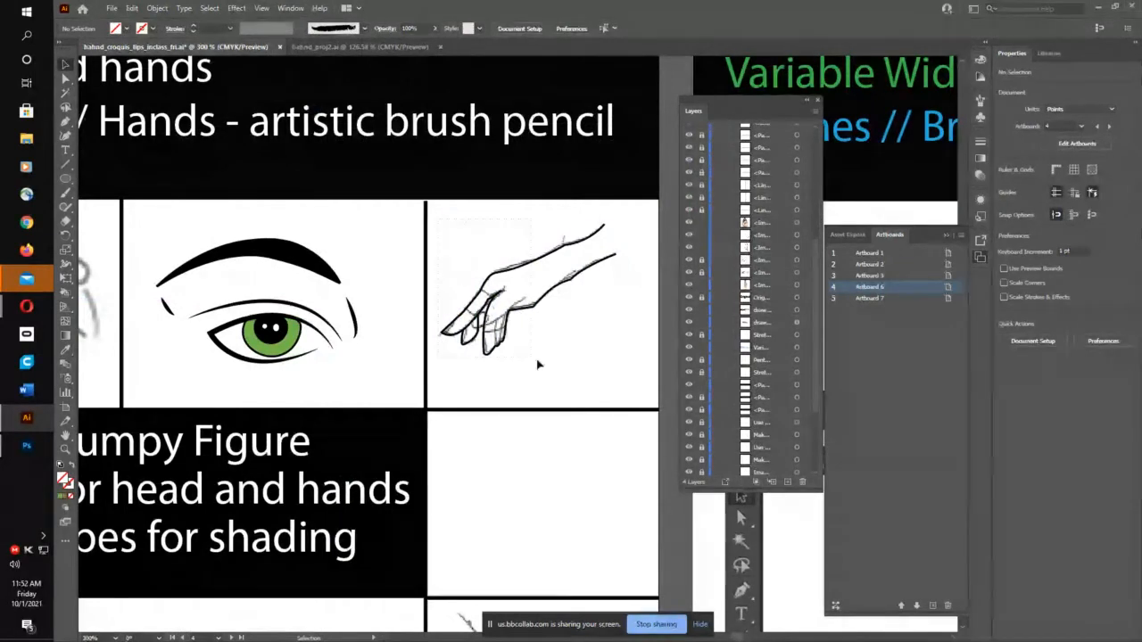
{"action": "left_click", "coordinate": [530, 311]}
{"action": "left_click_drag", "start_coordinate": [530, 311], "coordinate": [555, 508]}
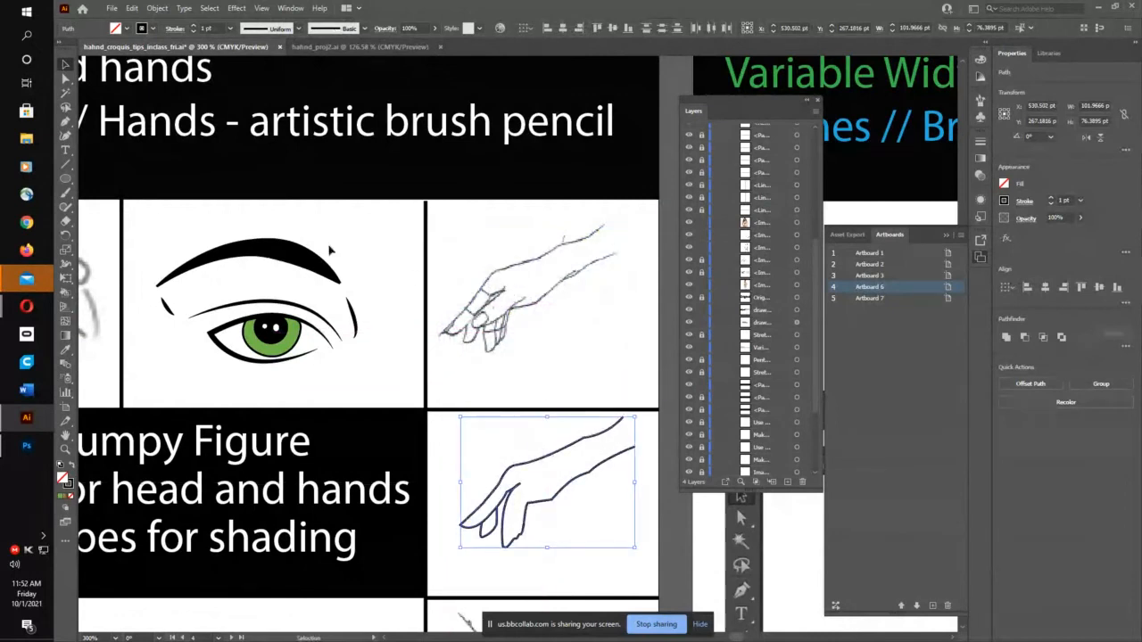
Step: Pen-trace the thumb on the hand sketch, curving from the knuckles around the tip and back to the wrist line
{"action": "left_click", "coordinate": [66, 121]}
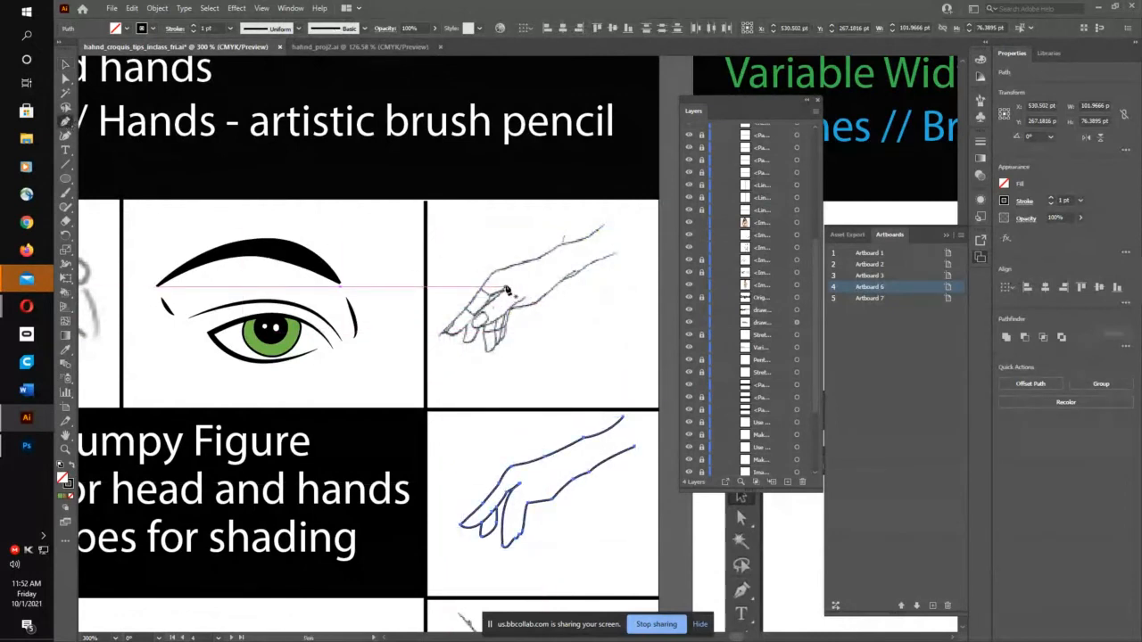
{"action": "left_click", "coordinate": [486, 319]}
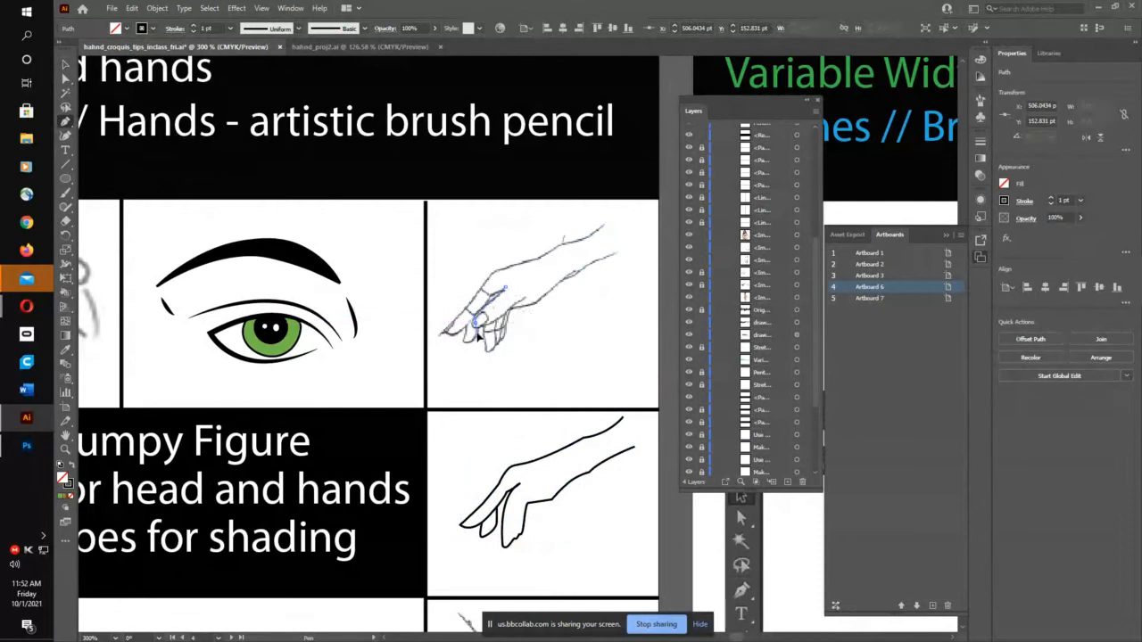
{"action": "mouse_move", "coordinate": [478, 336]}
{"action": "left_mouse_down"}
{"action": "mouse_move", "coordinate": [514, 312]}
{"action": "mouse_move", "coordinate": [515, 288]}
{"action": "left_mouse_up"}
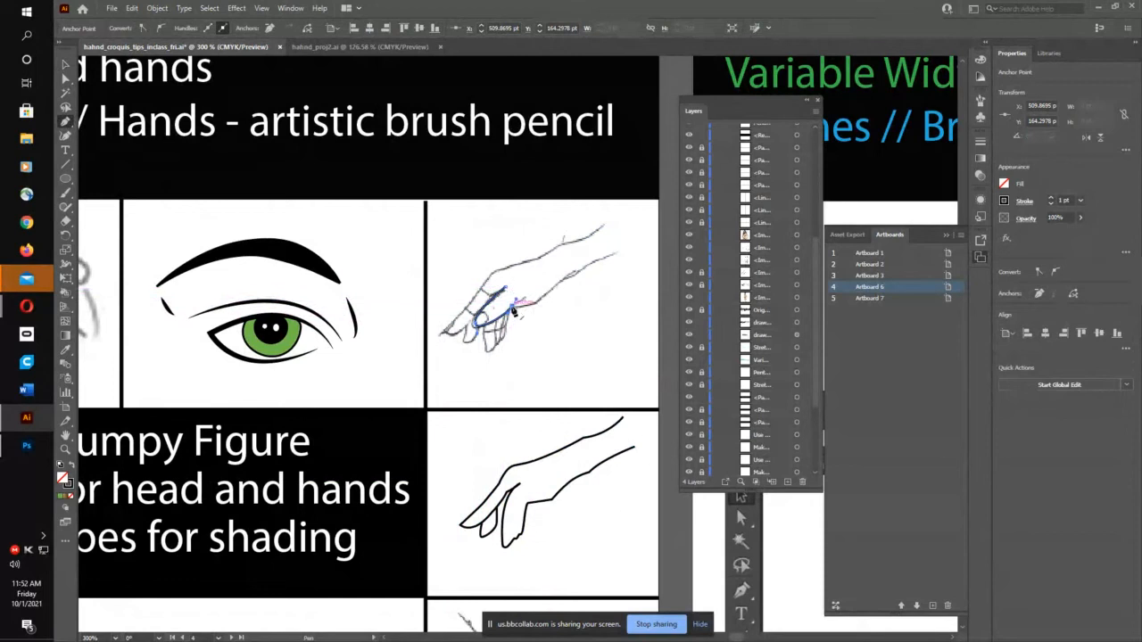
{"action": "left_click", "coordinate": [525, 301]}
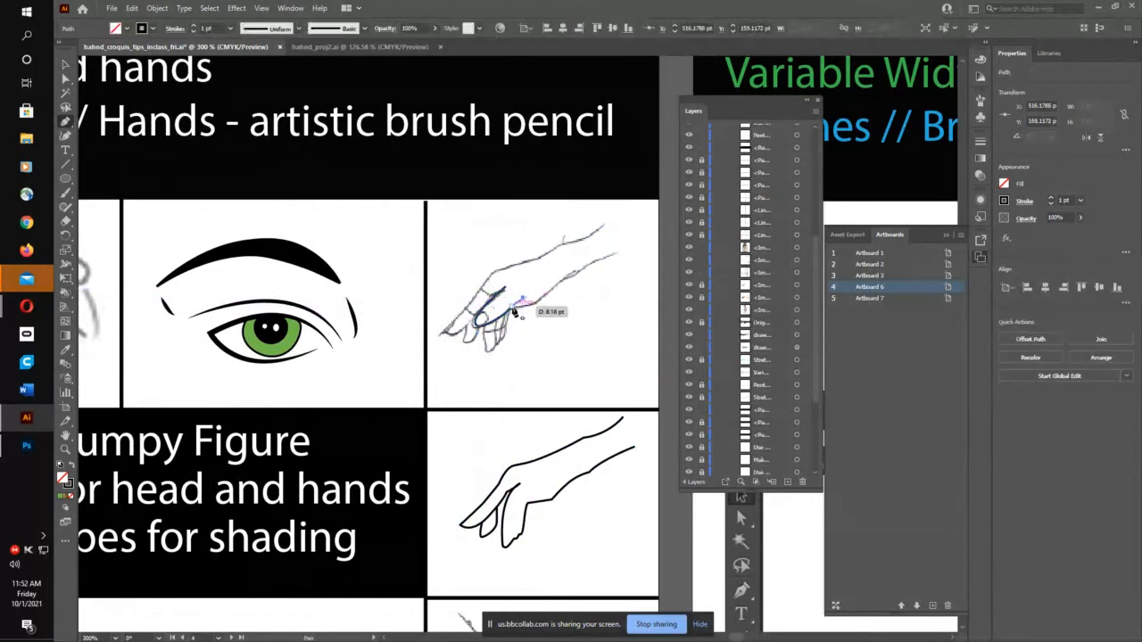
{"action": "left_click", "coordinate": [511, 309]}
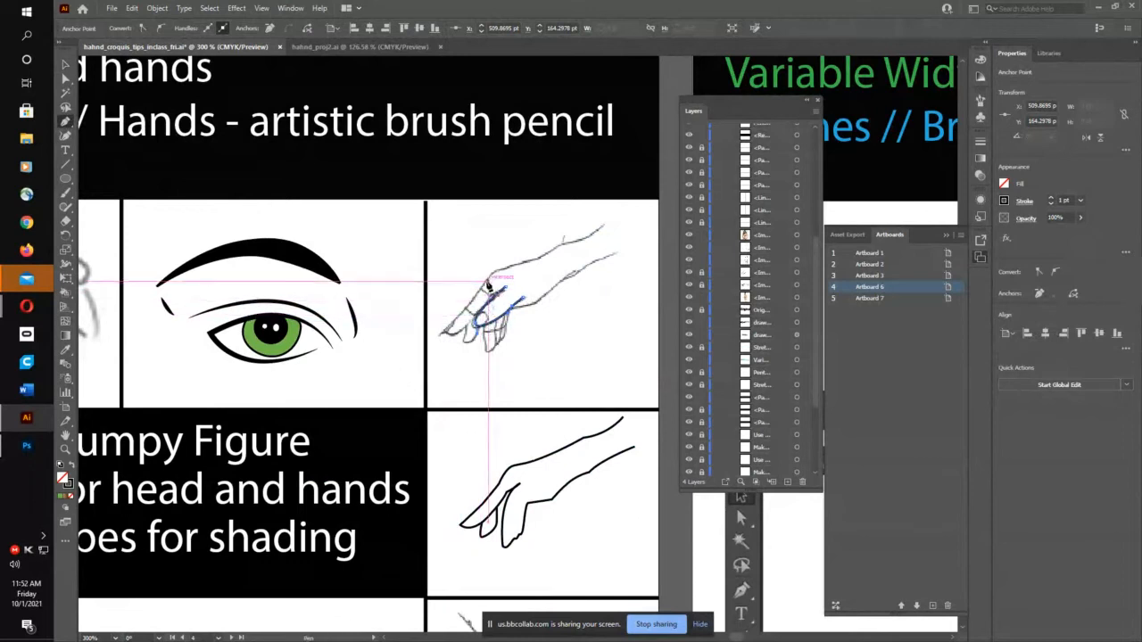
Step: Draw the thumbnail as a separate curved Pen path between the two sides of the thumb tip
{"action": "key", "text": "z"}
{"action": "left_click_drag", "start_coordinate": [482, 312], "coordinate": [796, 100]}
{"action": "left_click_drag", "start_coordinate": [639, 245], "coordinate": [486, 160]}
{"action": "key", "text": "p"}
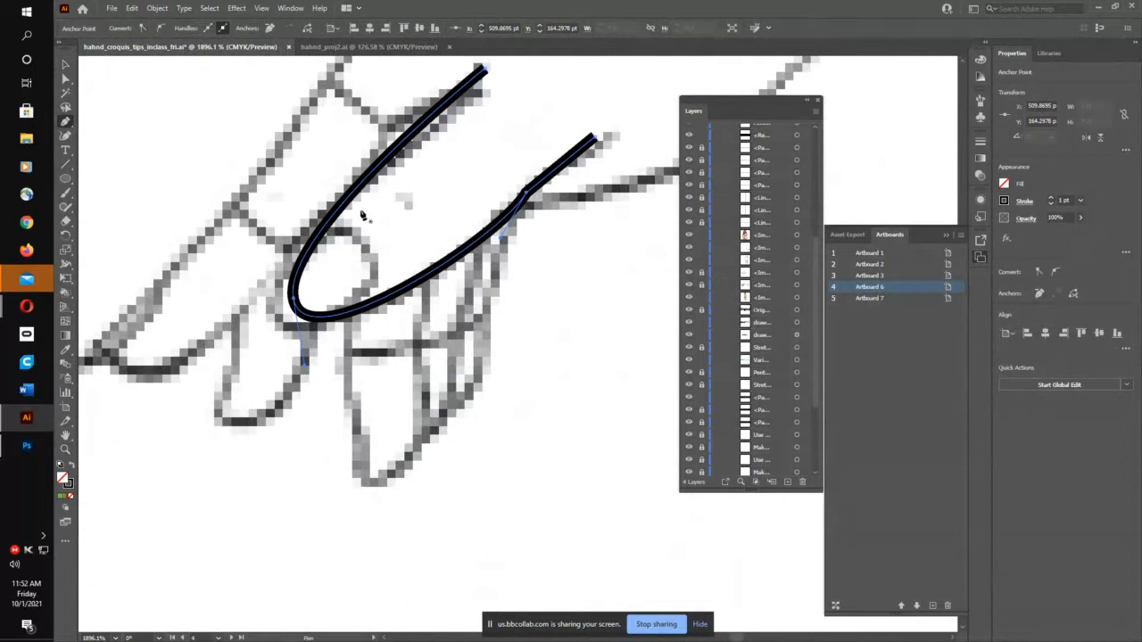
{"action": "key", "text": "v"}
{"action": "left_click", "coordinate": [225, 194]}
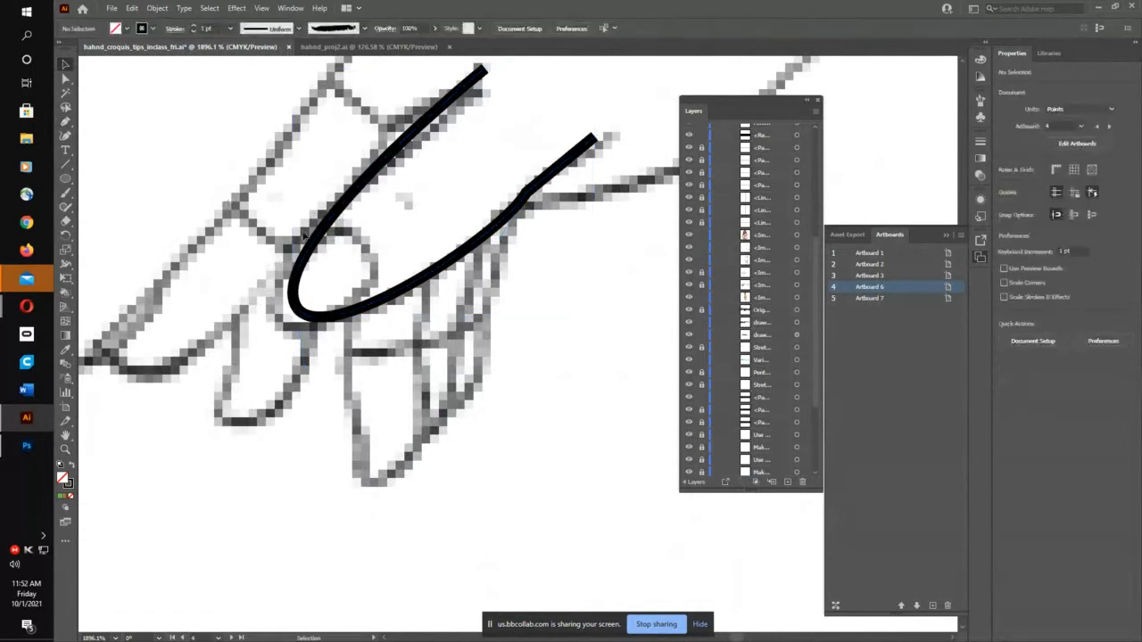
{"action": "key", "text": "p"}
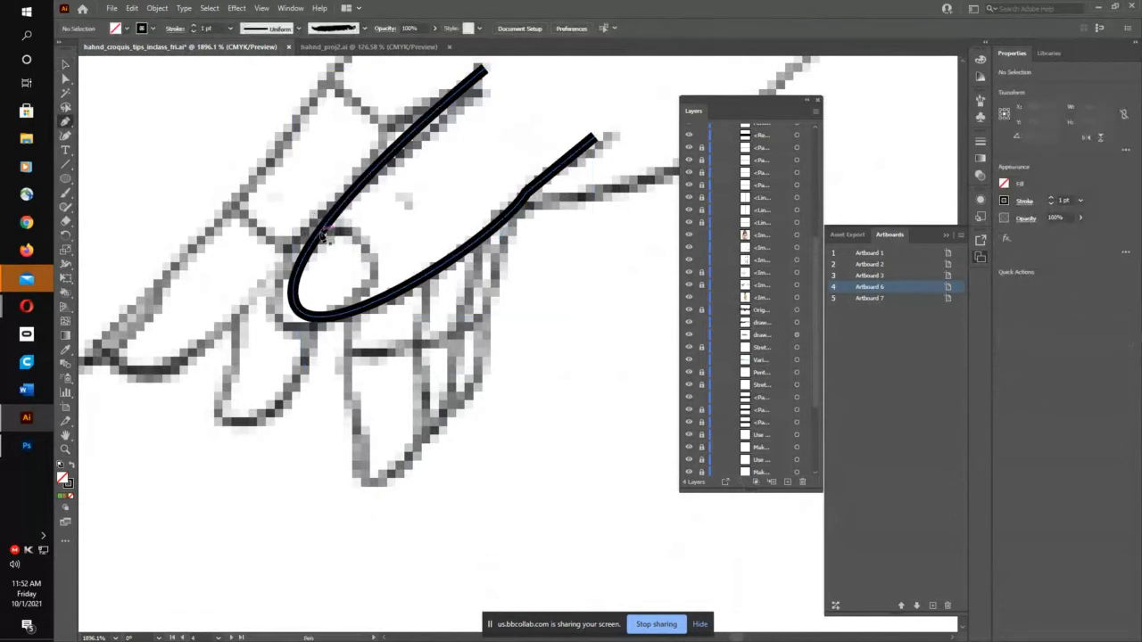
{"action": "left_click", "coordinate": [321, 232]}
{"action": "left_click_drag", "start_coordinate": [333, 316], "coordinate": [222, 388]}
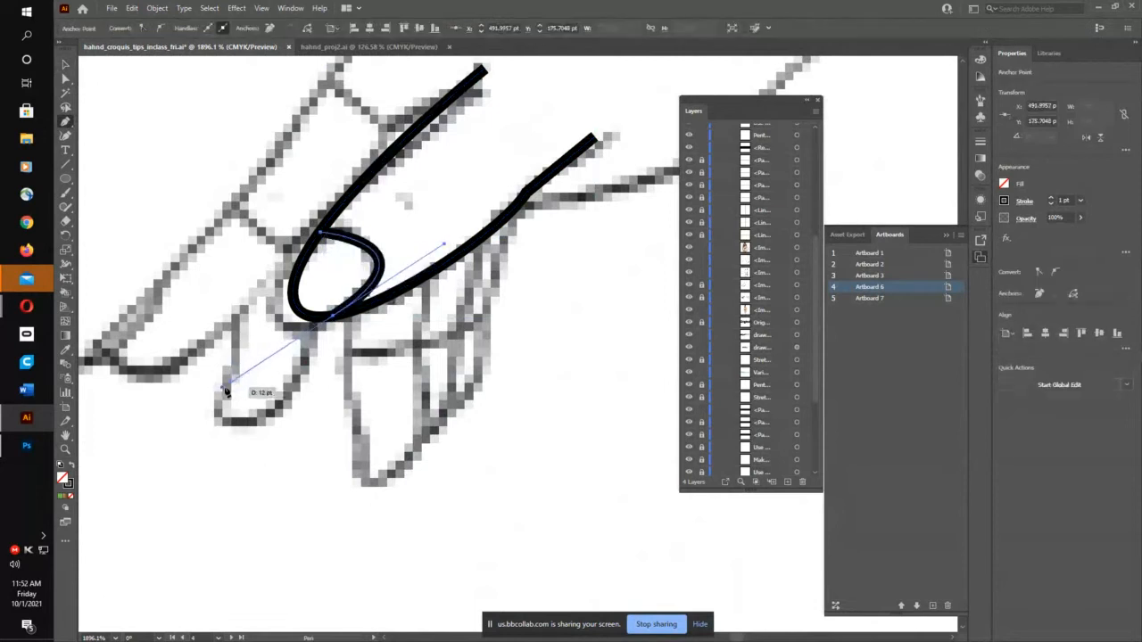
Step: Fill the traced thumb shape with a tan skin-tone swatch
{"action": "key", "text": "ctrl+minus"}
{"action": "key", "text": "ctrl+minus"}
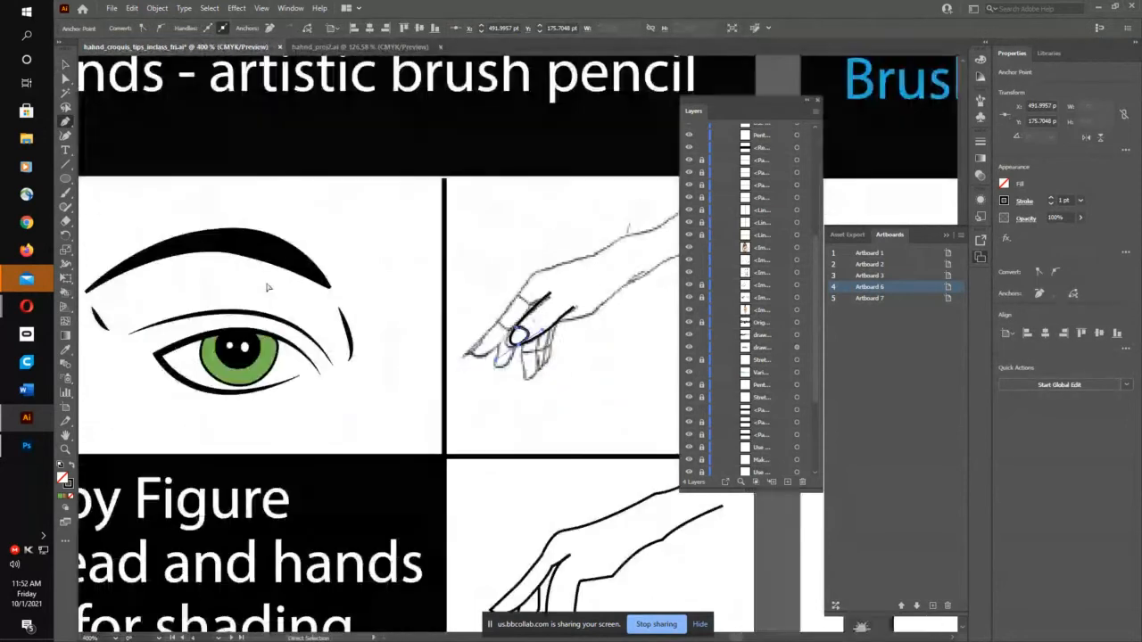
{"action": "left_click_drag", "start_coordinate": [477, 409], "coordinate": [289, 260]}
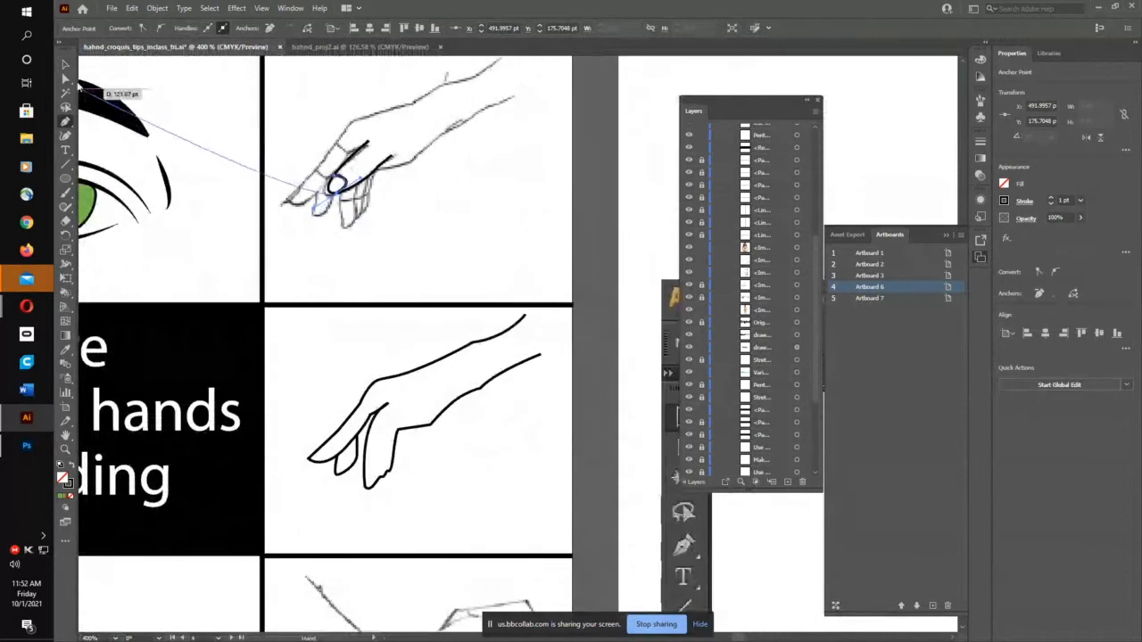
{"action": "left_click", "coordinate": [66, 65]}
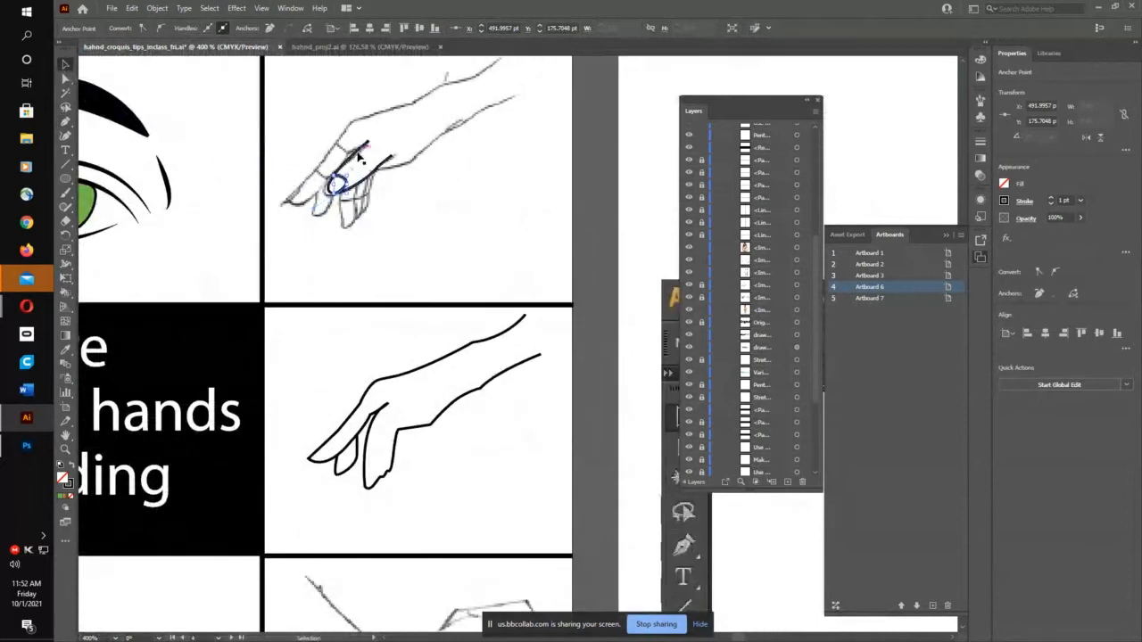
{"action": "left_click", "coordinate": [124, 29]}
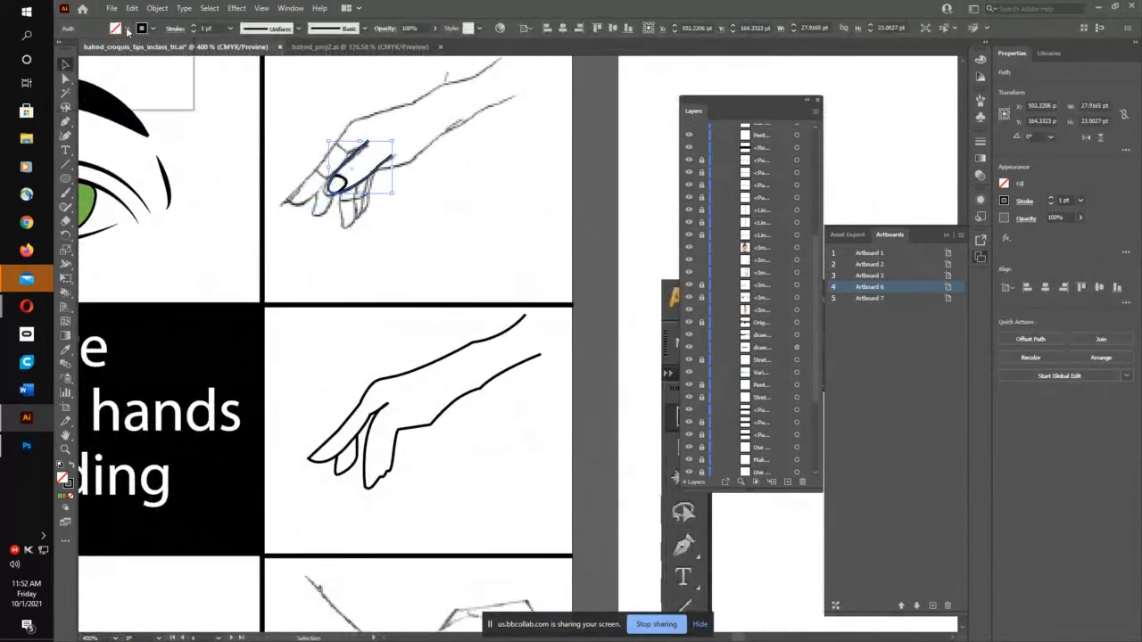
{"action": "left_click", "coordinate": [128, 69]}
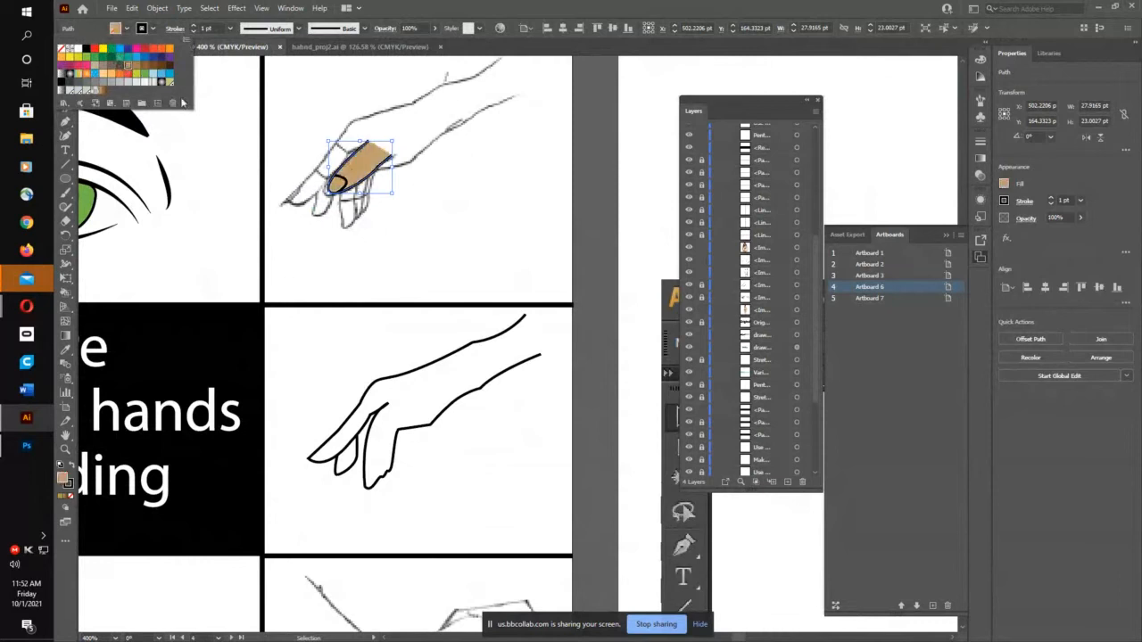
Step: Select the thumb with its nail and move both onto the traced hand in the cell below
{"action": "left_click", "coordinate": [304, 118]}
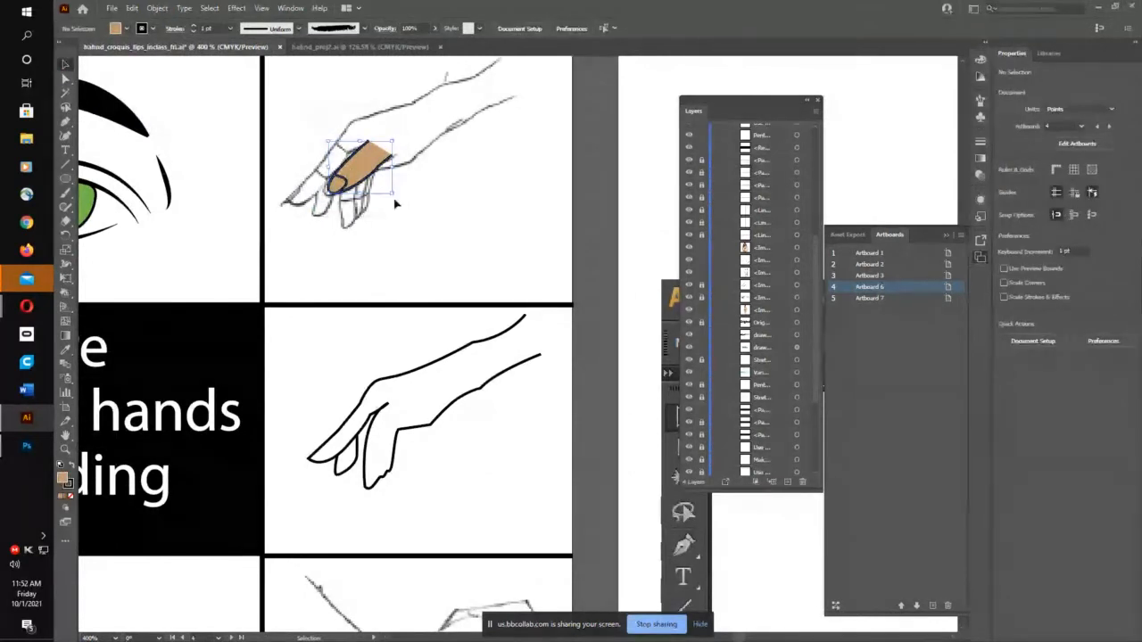
{"action": "left_click_drag", "start_coordinate": [369, 170], "coordinate": [398, 432]}
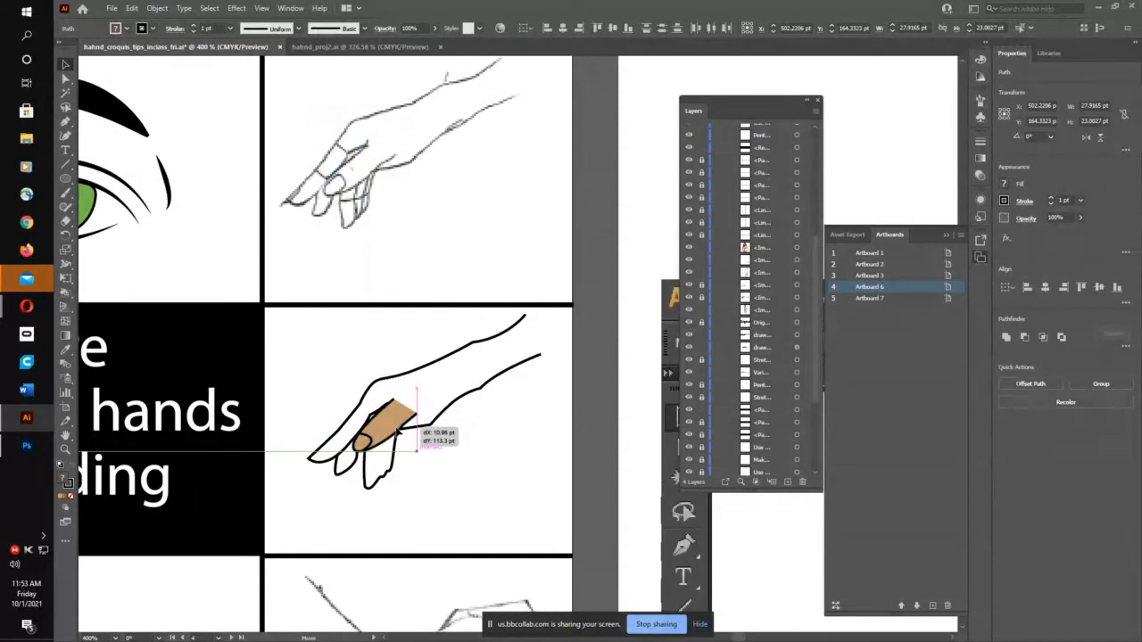
{"action": "left_click_drag", "start_coordinate": [398, 433], "coordinate": [393, 438]}
Step: Fill the hand's upper and lower outline paths with the same tan swatch as the thumb and deselect them
{"action": "left_click", "coordinate": [430, 358]}
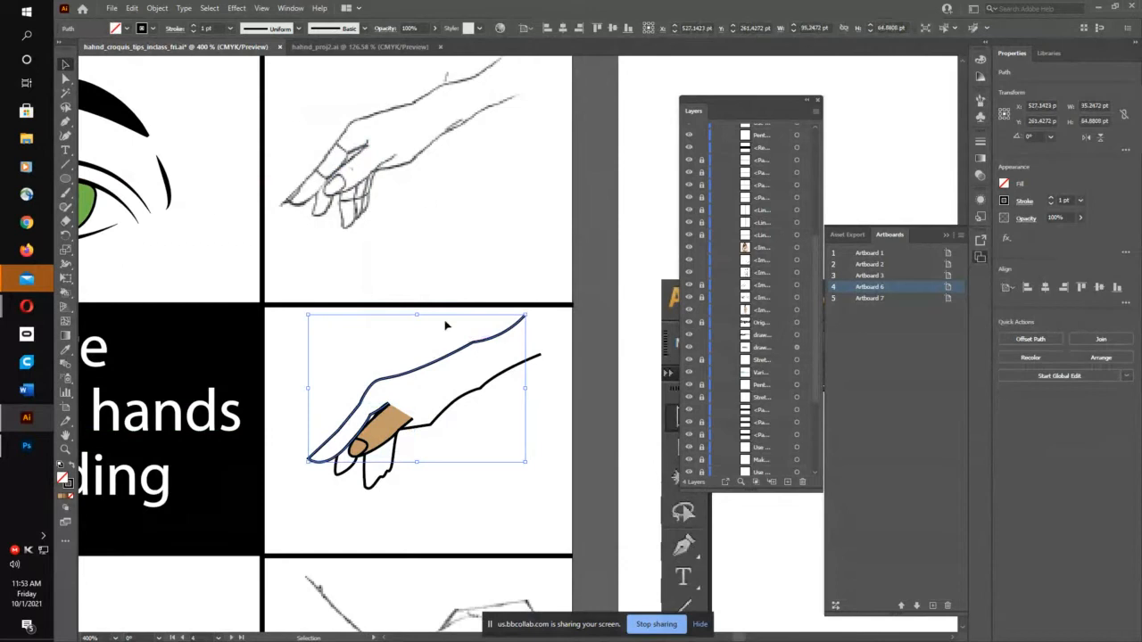
{"action": "left_click", "coordinate": [130, 29]}
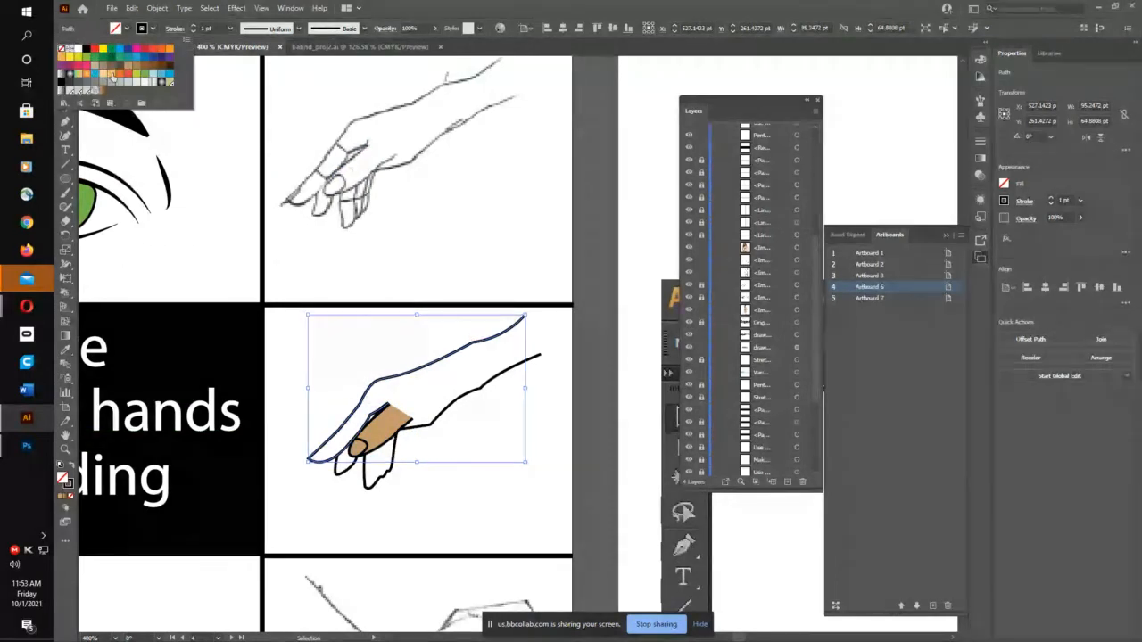
{"action": "left_click", "coordinate": [128, 67]}
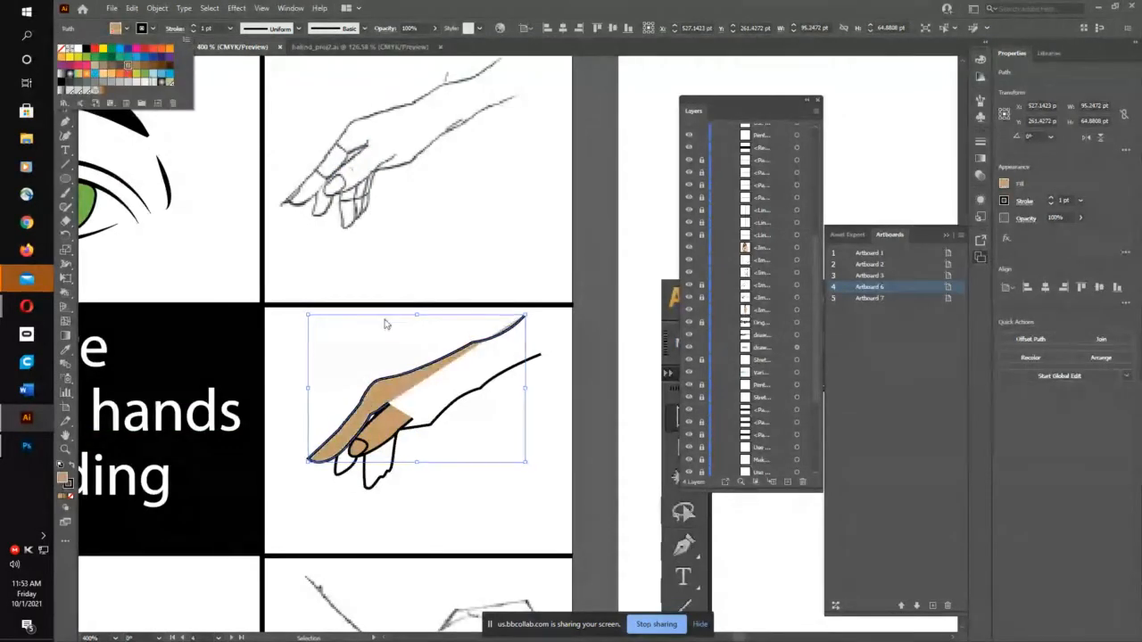
{"action": "left_click", "coordinate": [482, 393]}
{"action": "left_click", "coordinate": [483, 394]}
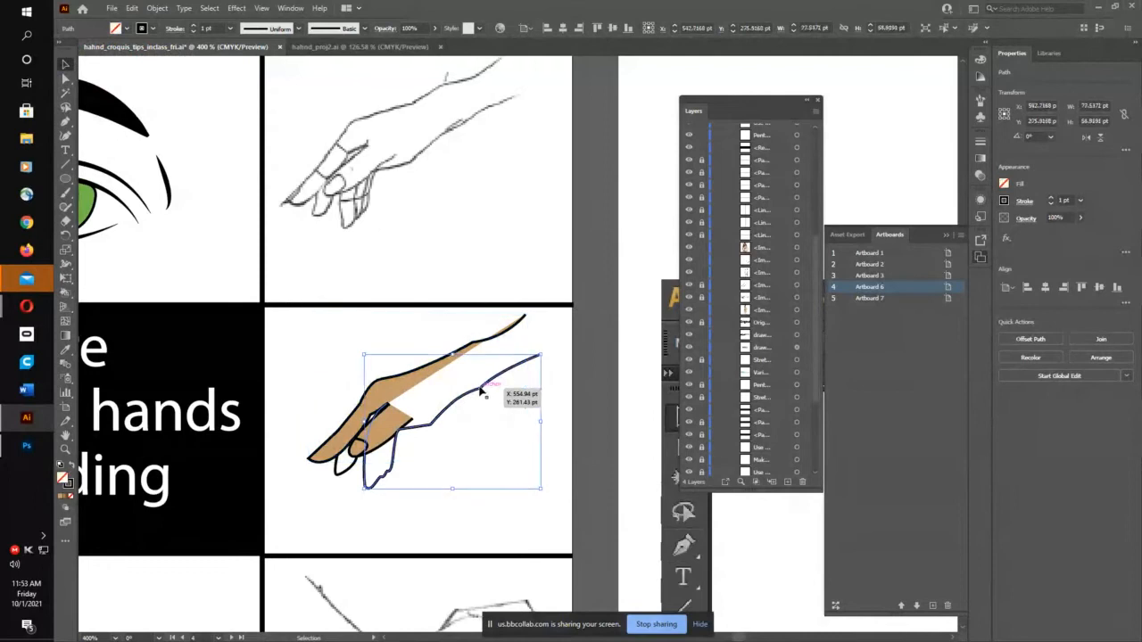
{"action": "left_click", "coordinate": [128, 30]}
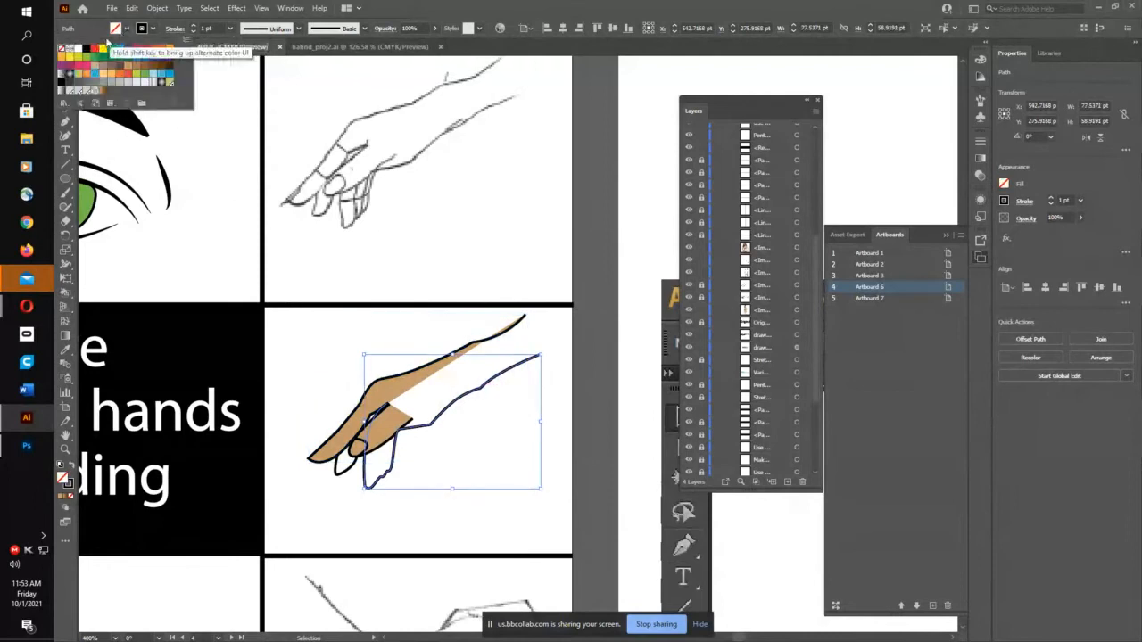
{"action": "left_click", "coordinate": [128, 67]}
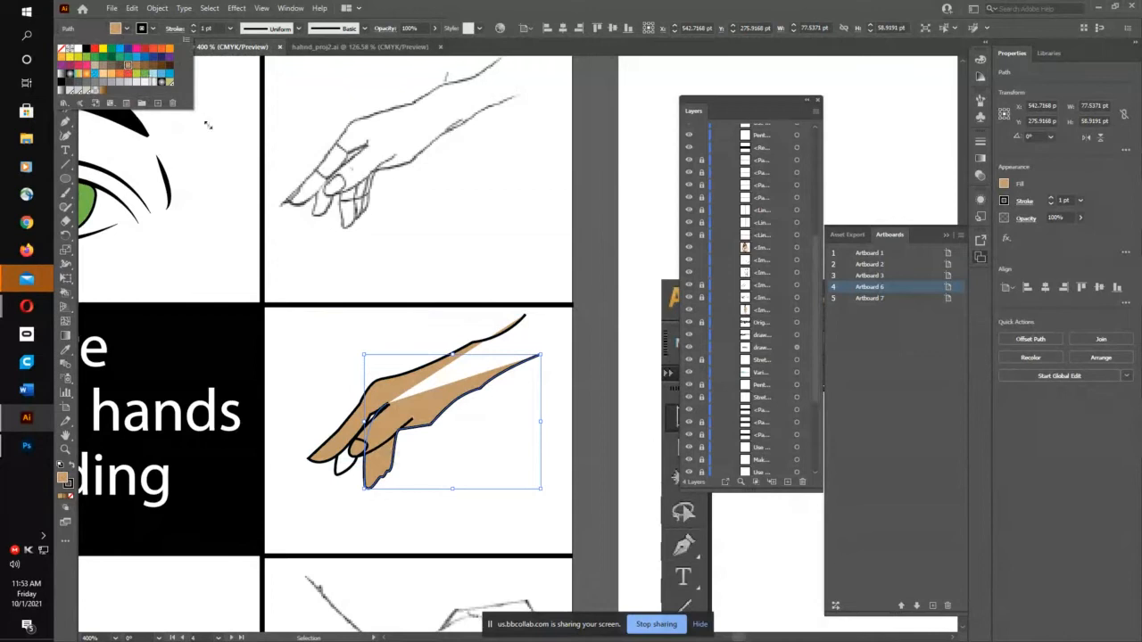
{"action": "left_click", "coordinate": [285, 286]}
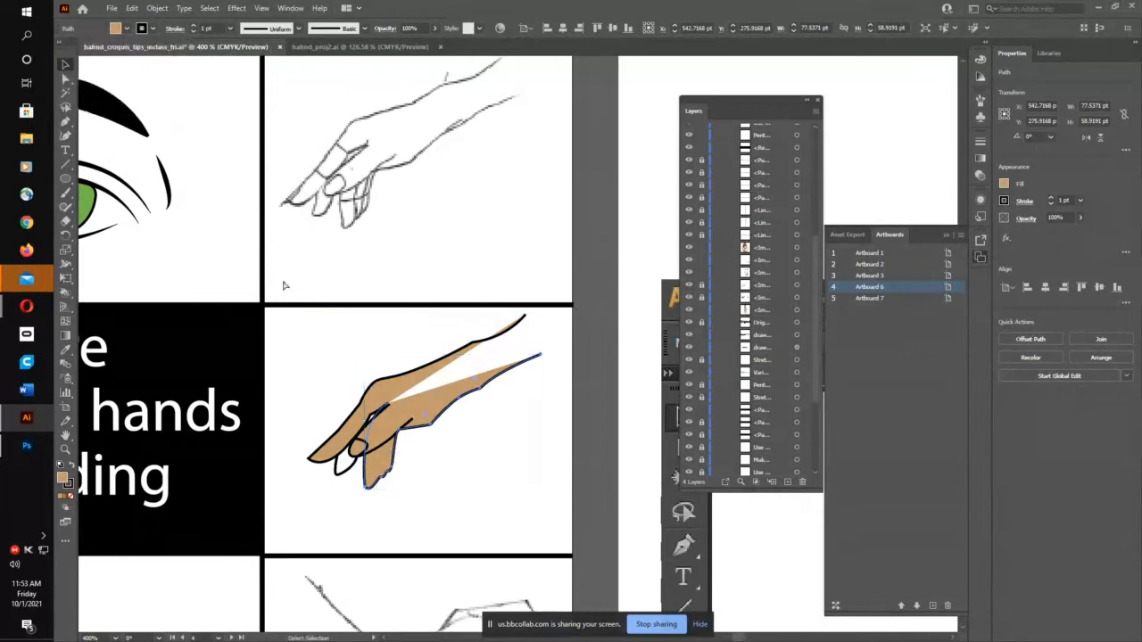
{"action": "key", "text": "v"}
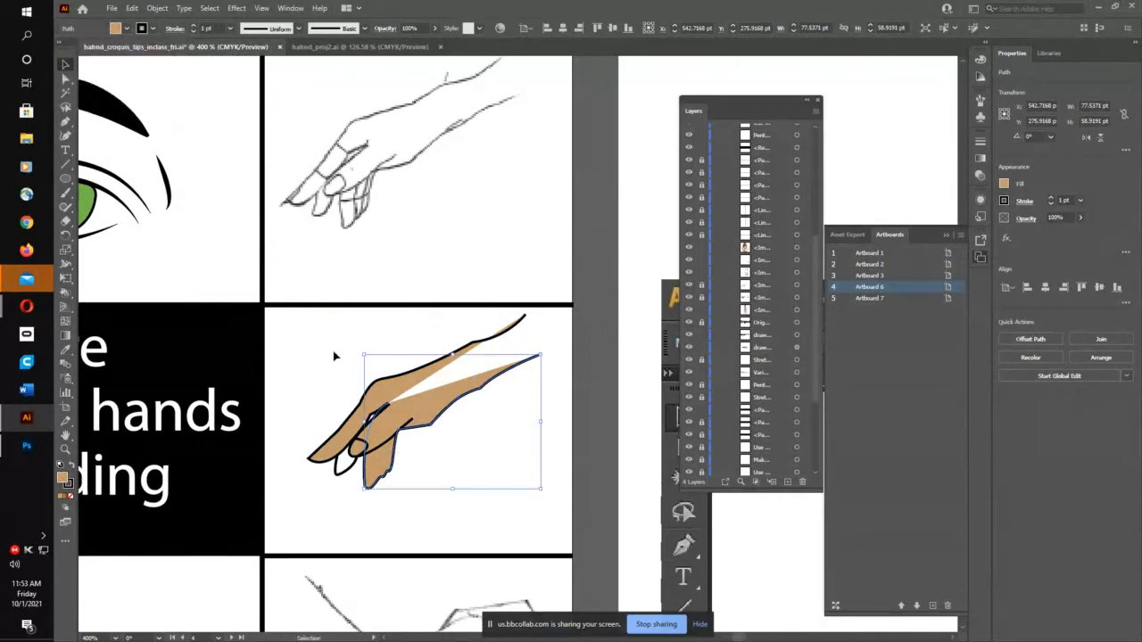
{"action": "left_click", "coordinate": [333, 354]}
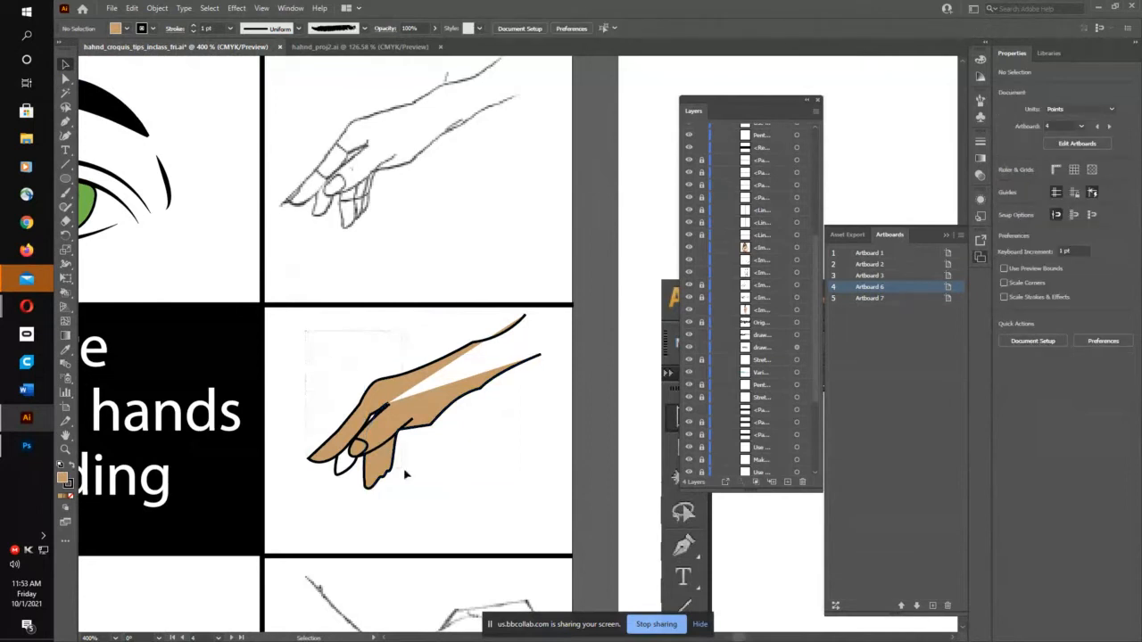
Step: Join the upper and lower hand outlines with a straight Pen segment across the forearm's open end
{"action": "left_click_drag", "start_coordinate": [538, 501], "coordinate": [363, 353]}
{"action": "key", "text": "p"}
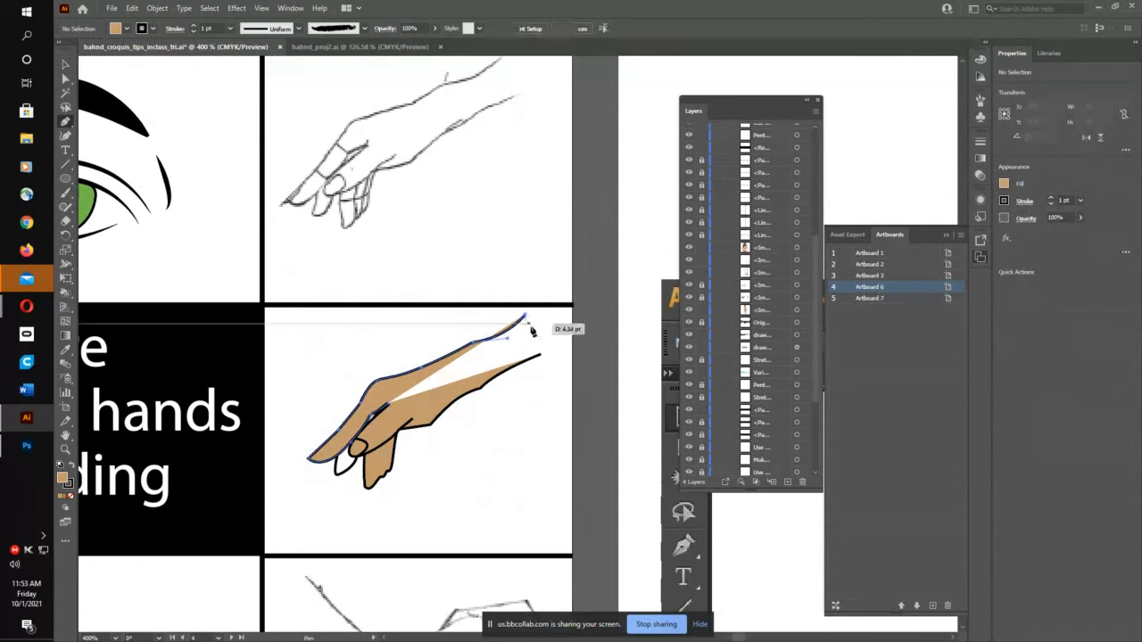
{"action": "left_click", "coordinate": [526, 319]}
{"action": "left_click", "coordinate": [538, 357]}
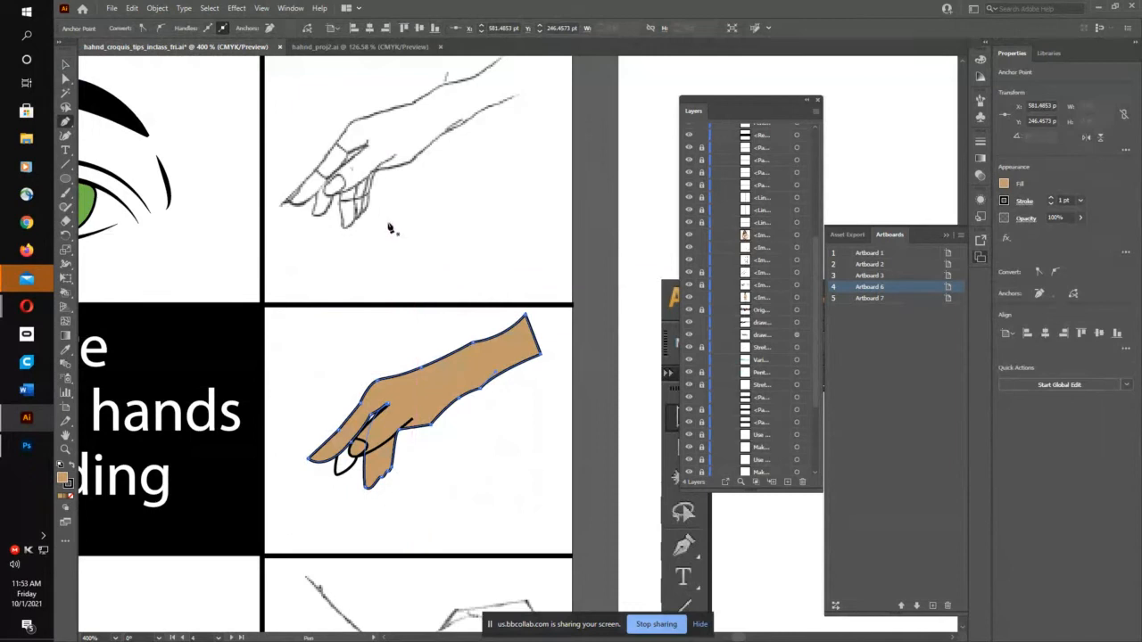
Step: Delete only the straight segment that closes the open end of the forearm, keeping the upper and lower hand outlines
{"action": "key", "text": "ctrl+minus"}
{"action": "key", "text": "ctrl+minus"}
{"action": "key", "text": "ctrl+minus"}
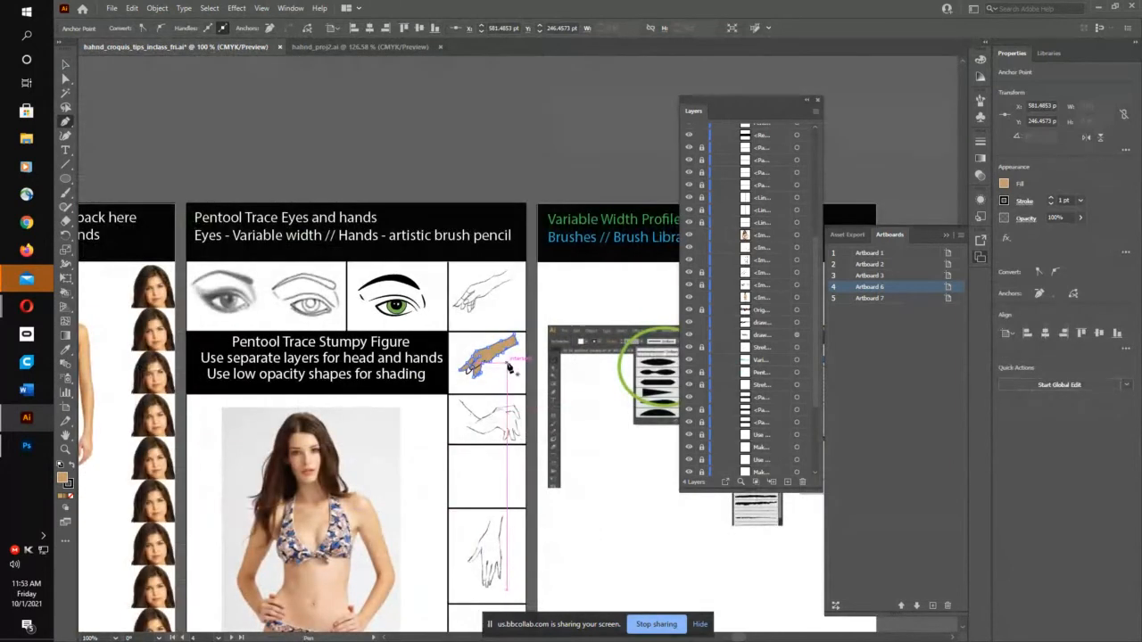
{"action": "key", "text": "z"}
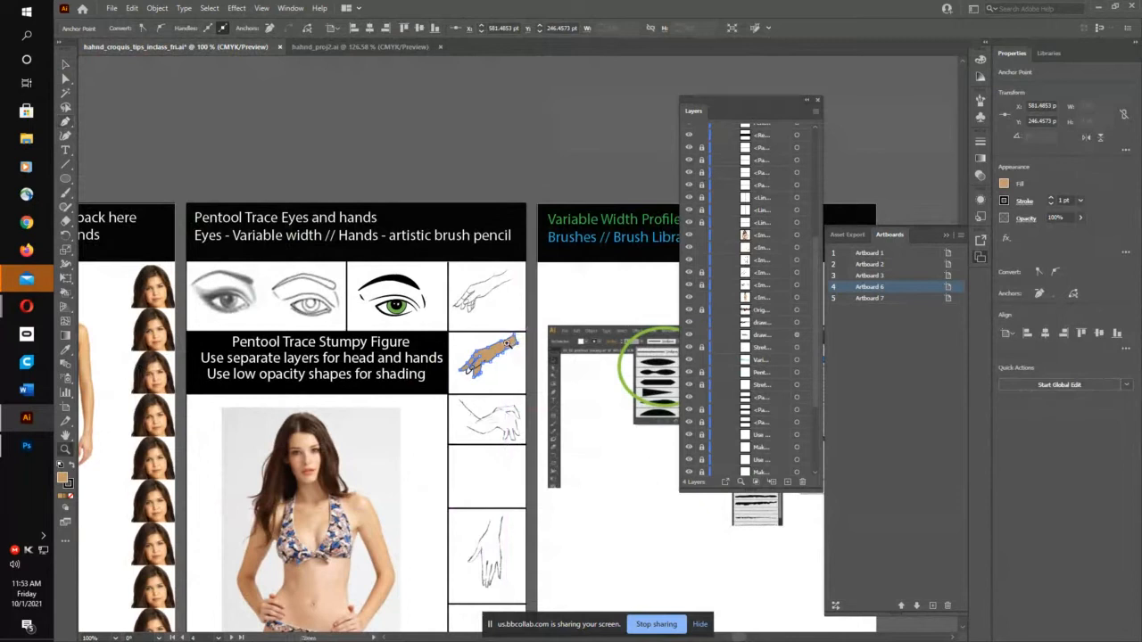
{"action": "left_click_drag", "start_coordinate": [509, 350], "coordinate": [705, 236]}
{"action": "left_click_drag", "start_coordinate": [482, 366], "coordinate": [393, 356]}
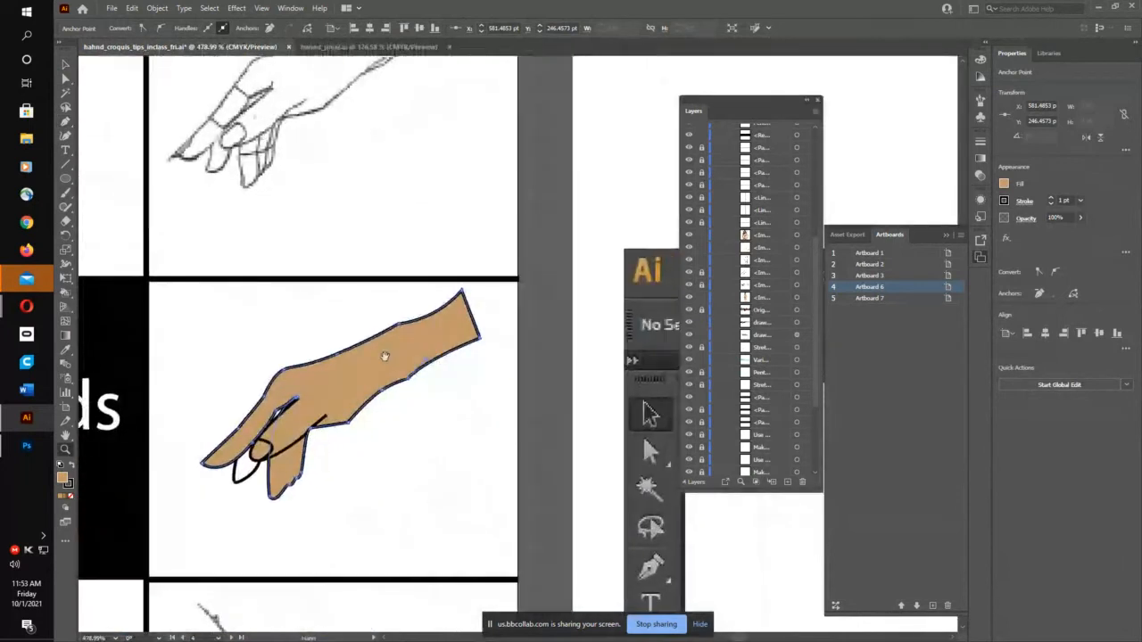
{"action": "left_click", "coordinate": [68, 83]}
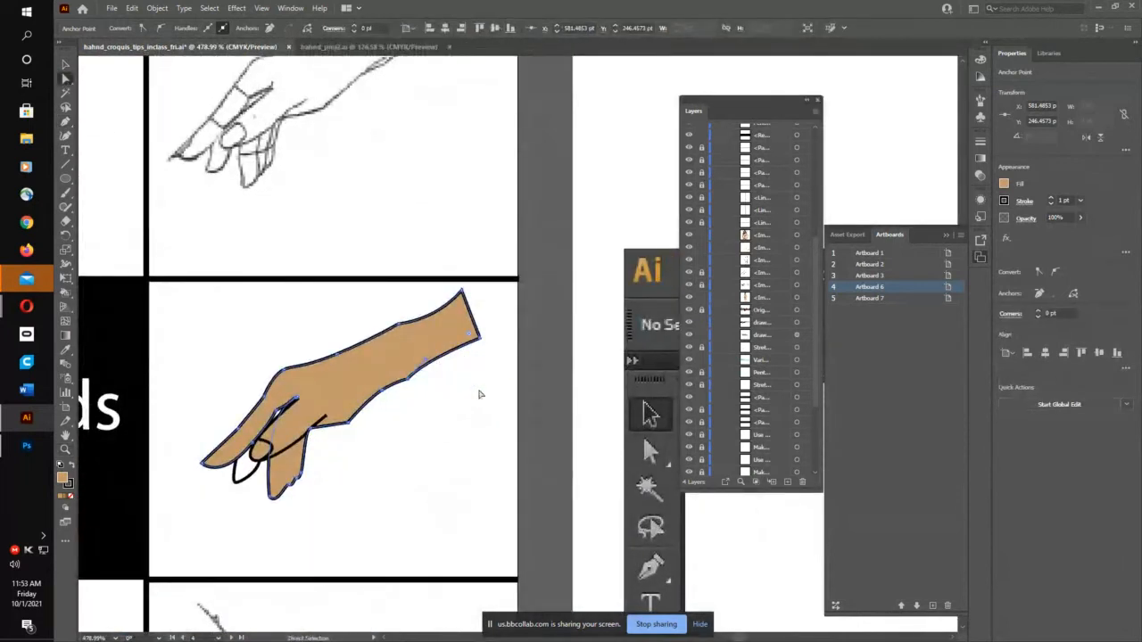
{"action": "left_click", "coordinate": [479, 395]}
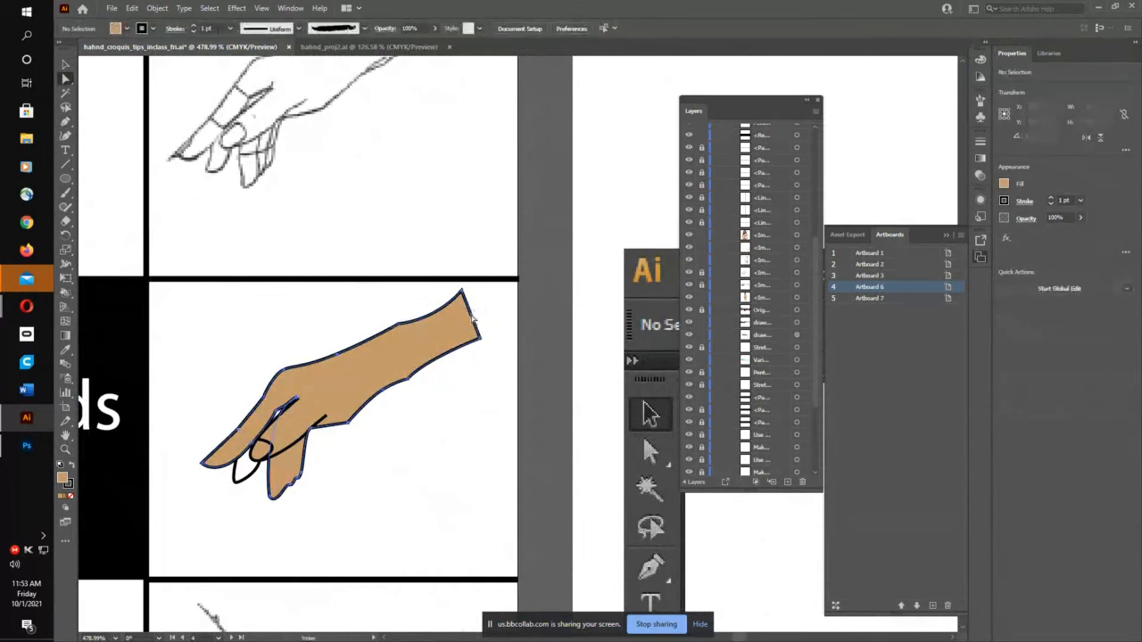
{"action": "left_click", "coordinate": [472, 316]}
{"action": "key", "text": "Delete"}
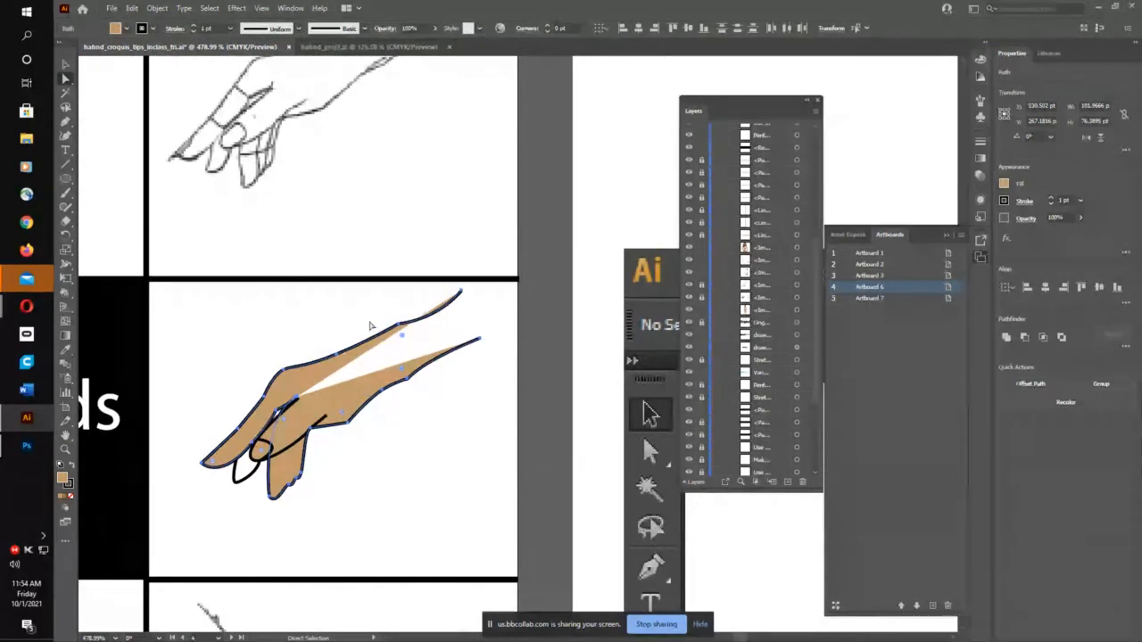
Step: Draw a closed four-sided tan patch with the Pen tool in the empty space above the hand
{"action": "key", "text": "v"}
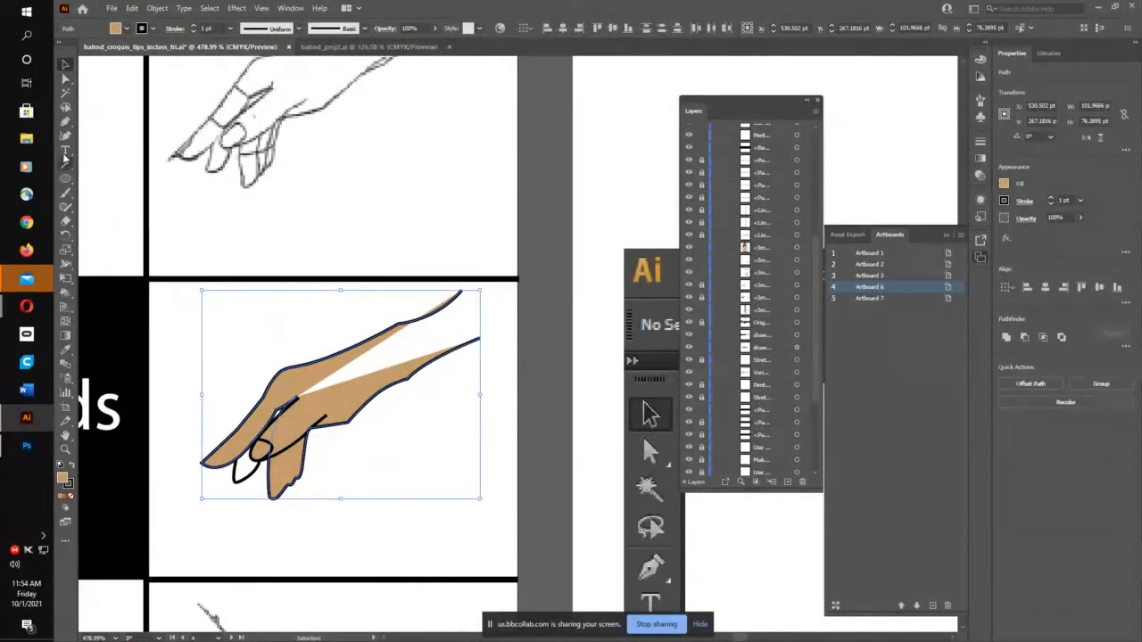
{"action": "left_click", "coordinate": [66, 122]}
{"action": "left_click", "coordinate": [212, 313]}
{"action": "left_click", "coordinate": [325, 287]}
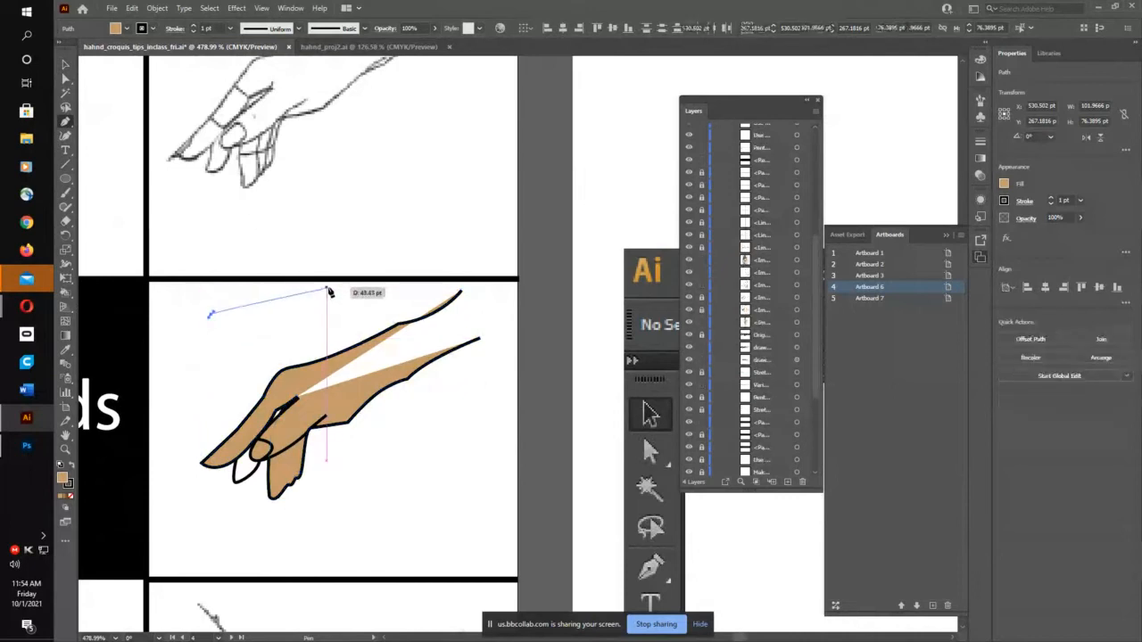
{"action": "left_click_drag", "start_coordinate": [319, 326], "coordinate": [213, 365]}
{"action": "left_click", "coordinate": [215, 362]}
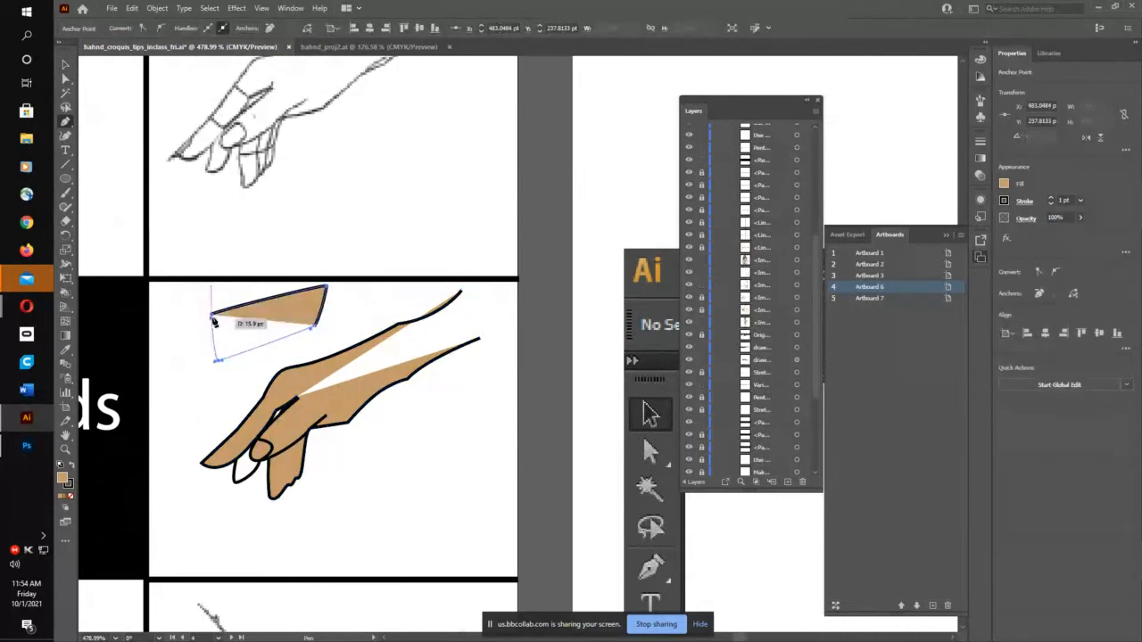
{"action": "left_click", "coordinate": [211, 313]}
{"action": "left_click", "coordinate": [66, 67]}
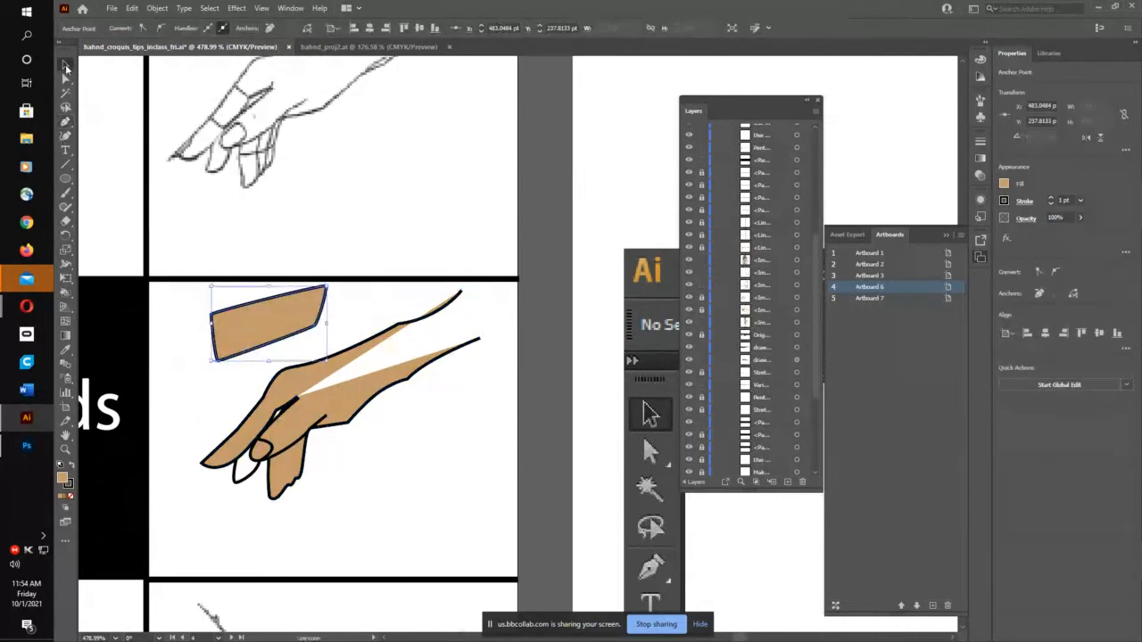
Step: Remove the stroke from the tan patch and move it over the white gap in the forearm
{"action": "left_click", "coordinate": [126, 28]}
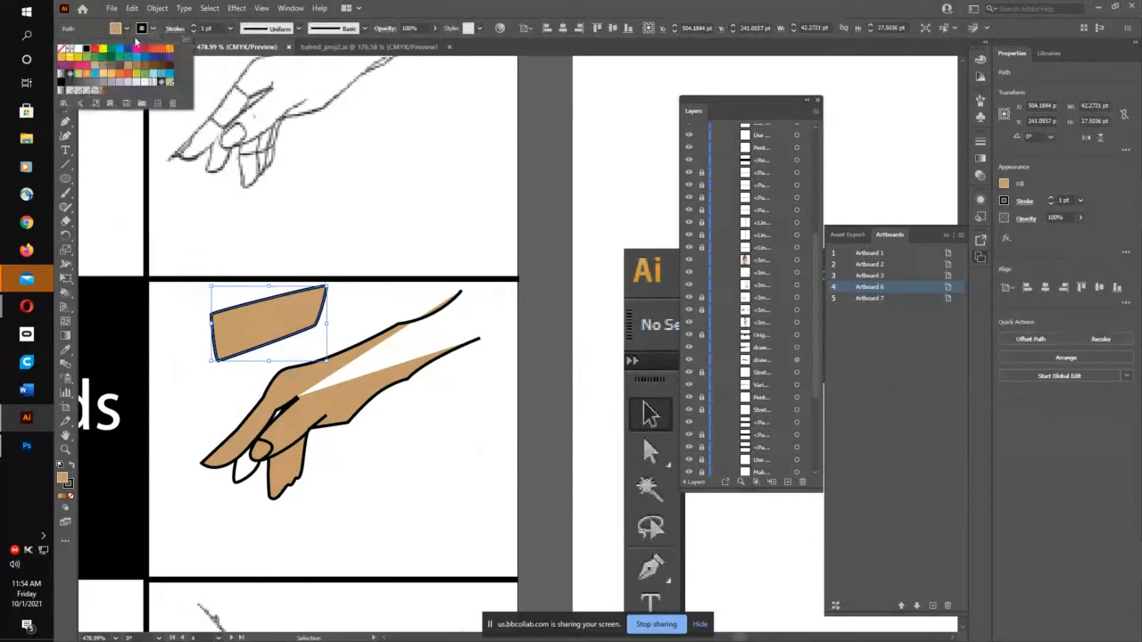
{"action": "left_click", "coordinate": [62, 50]}
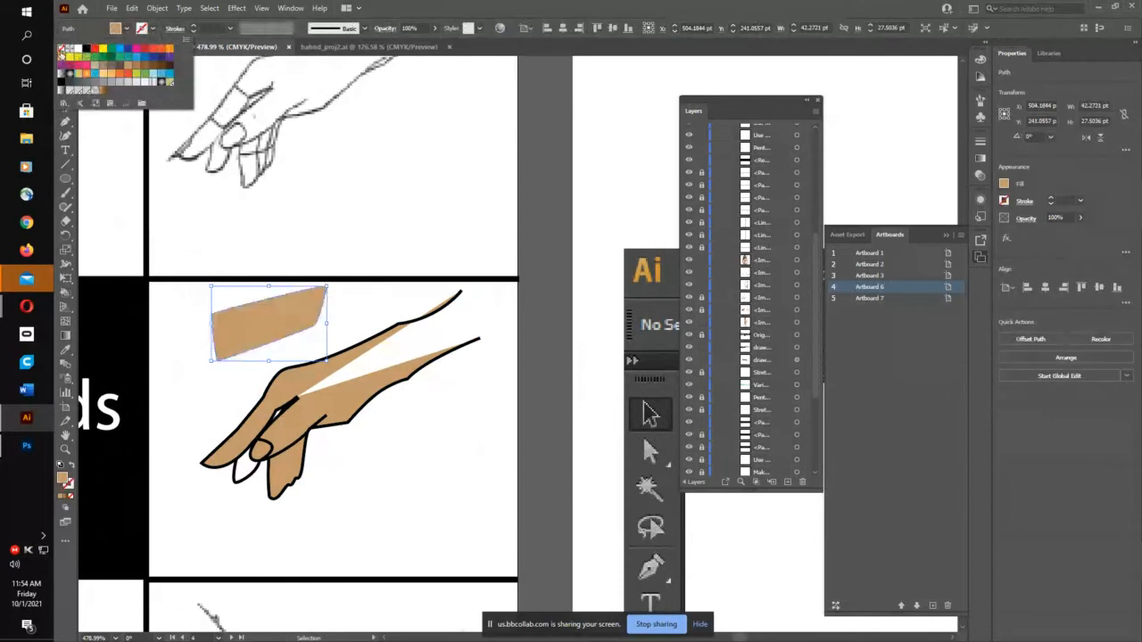
{"action": "left_click", "coordinate": [312, 305]}
{"action": "left_click_drag", "start_coordinate": [276, 316], "coordinate": [430, 329]}
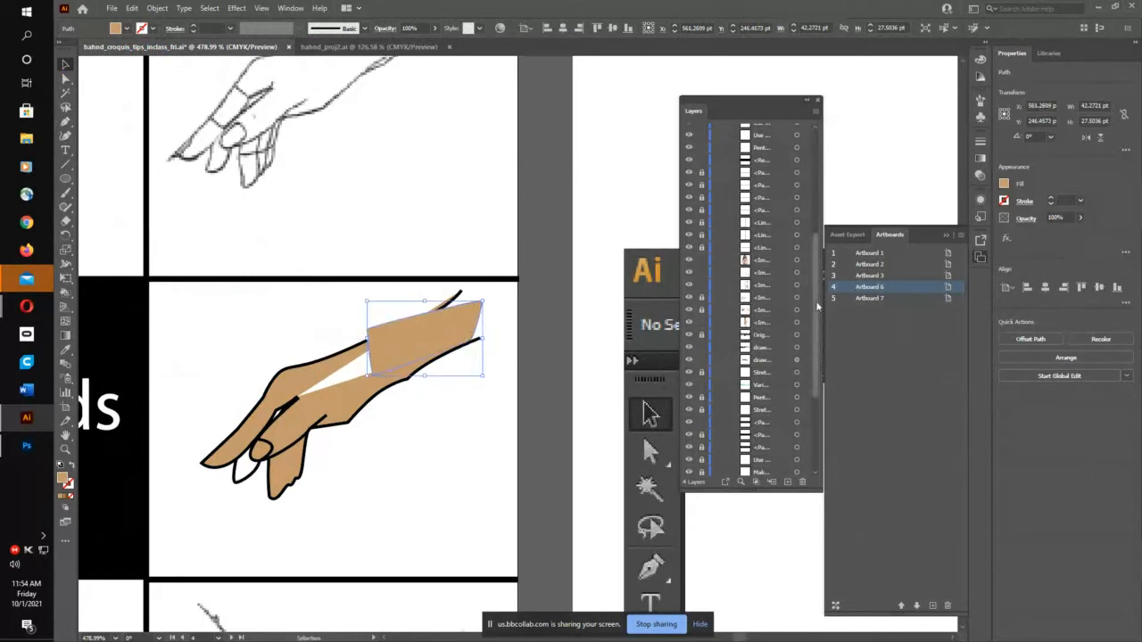
Step: Reorder the tan patch in the layer stack so it sits directly beneath the hand's outline paths
{"action": "left_click_drag", "start_coordinate": [815, 374], "coordinate": [811, 230]}
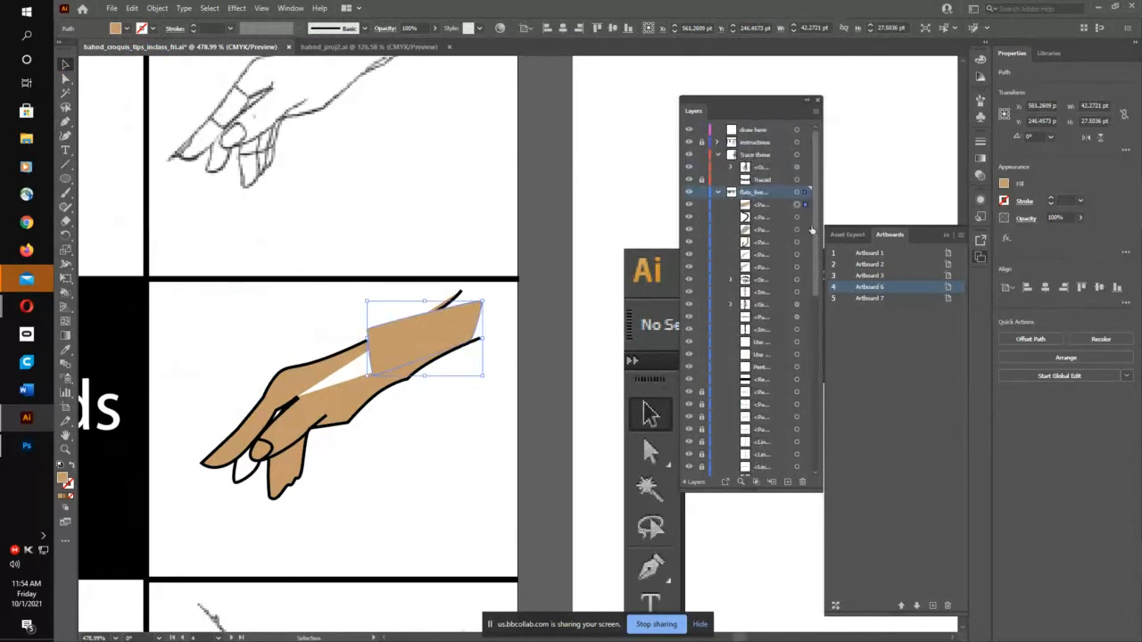
{"action": "left_click", "coordinate": [764, 205]}
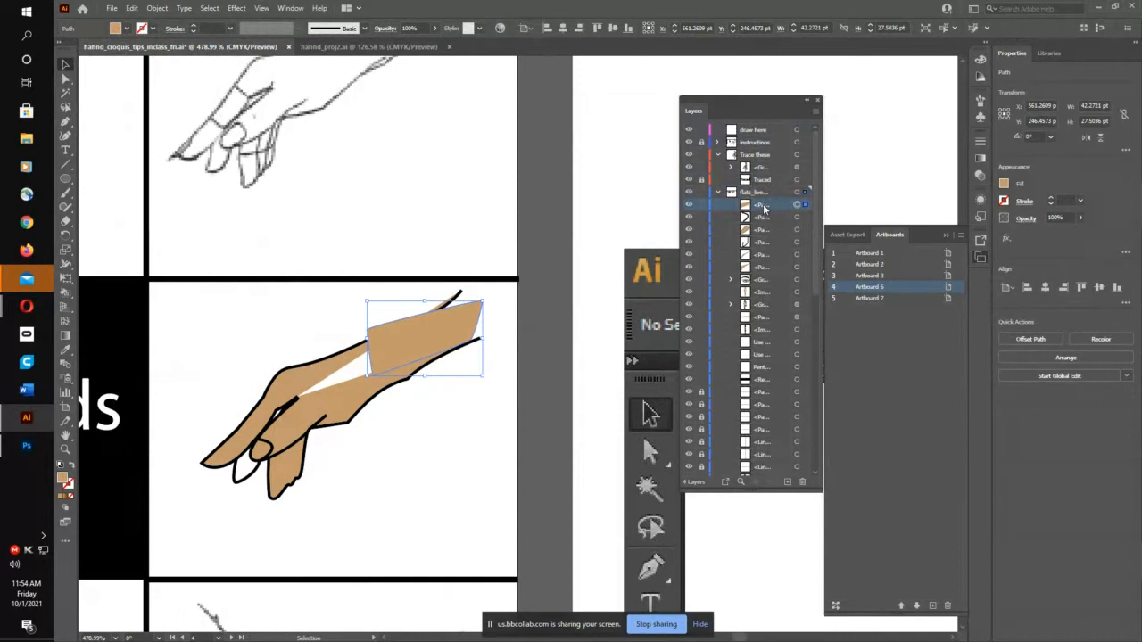
{"action": "left_click_drag", "start_coordinate": [764, 207], "coordinate": [765, 280]}
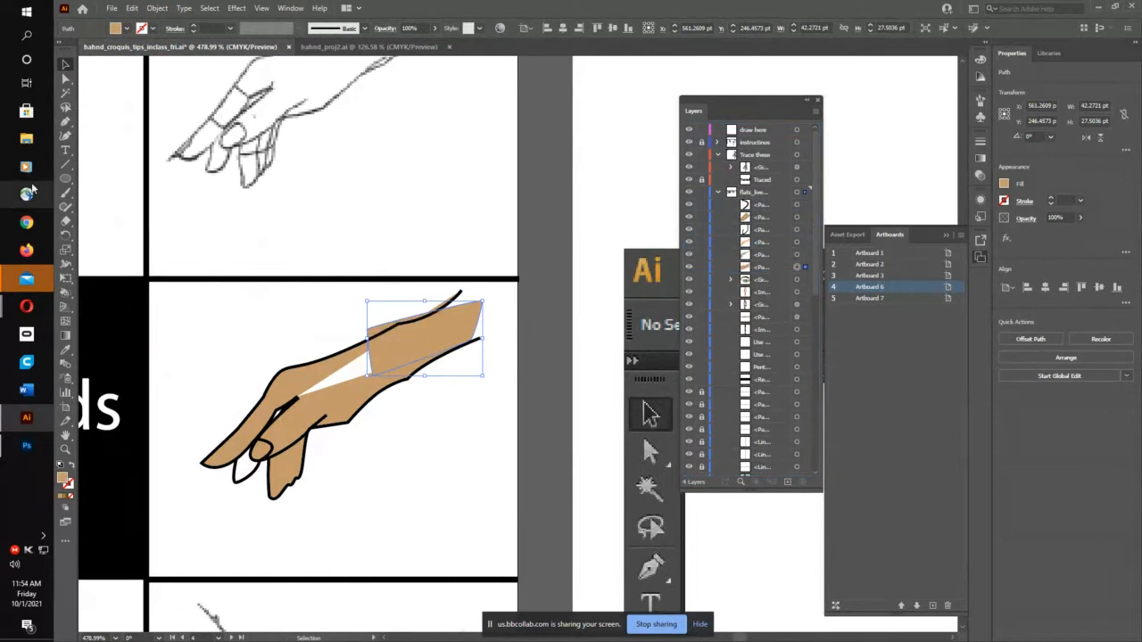
Step: Move the patch's individual corner points to the thumb crease, the upper outline and the forearm's open end to cover the gap
{"action": "left_click", "coordinate": [65, 79]}
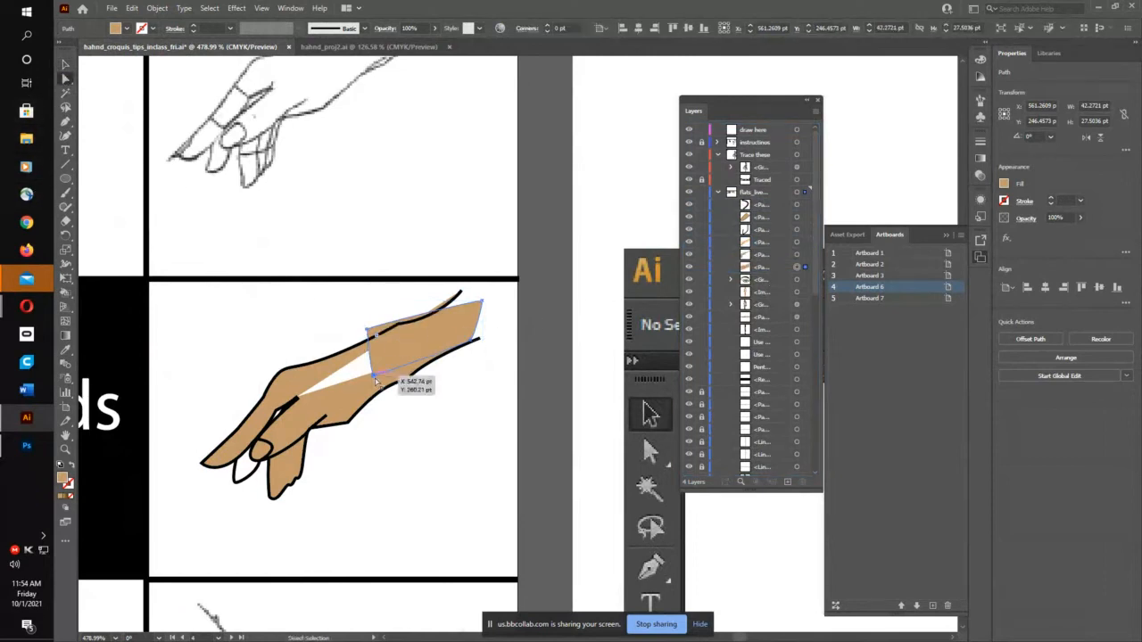
{"action": "left_click_drag", "start_coordinate": [374, 376], "coordinate": [295, 401]}
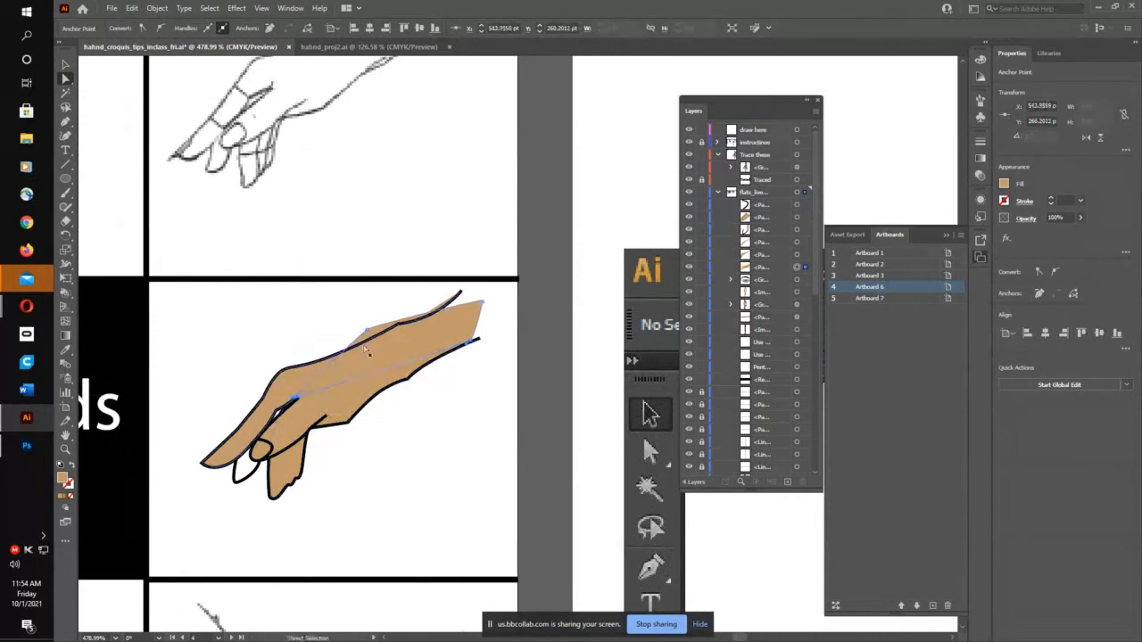
{"action": "left_click_drag", "start_coordinate": [368, 337], "coordinate": [367, 344]}
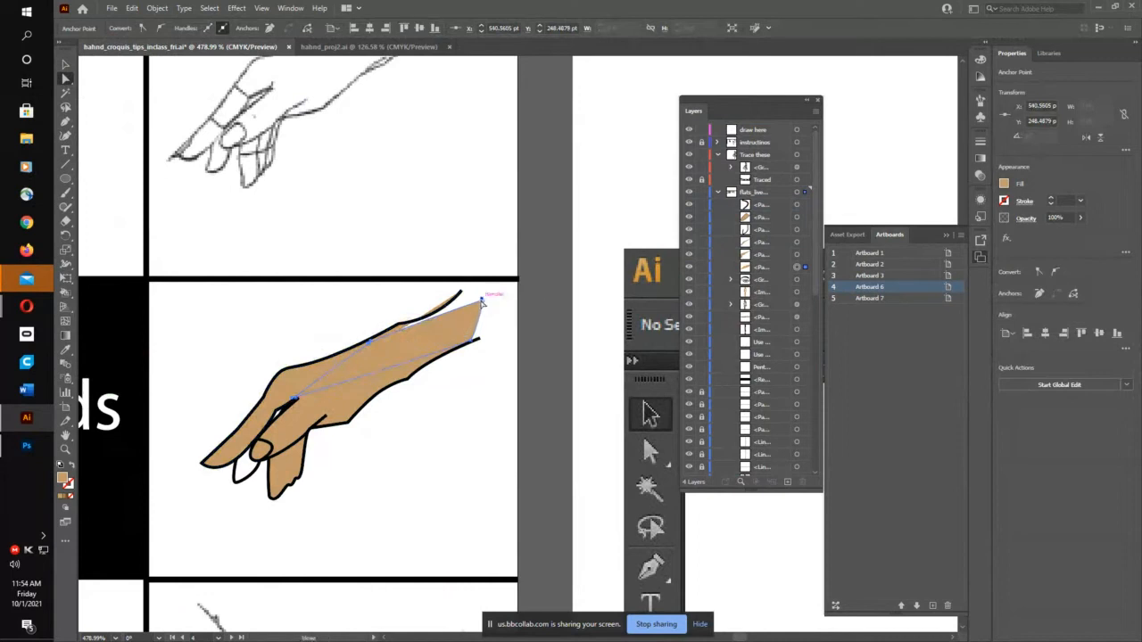
{"action": "left_click_drag", "start_coordinate": [473, 340], "coordinate": [461, 297]}
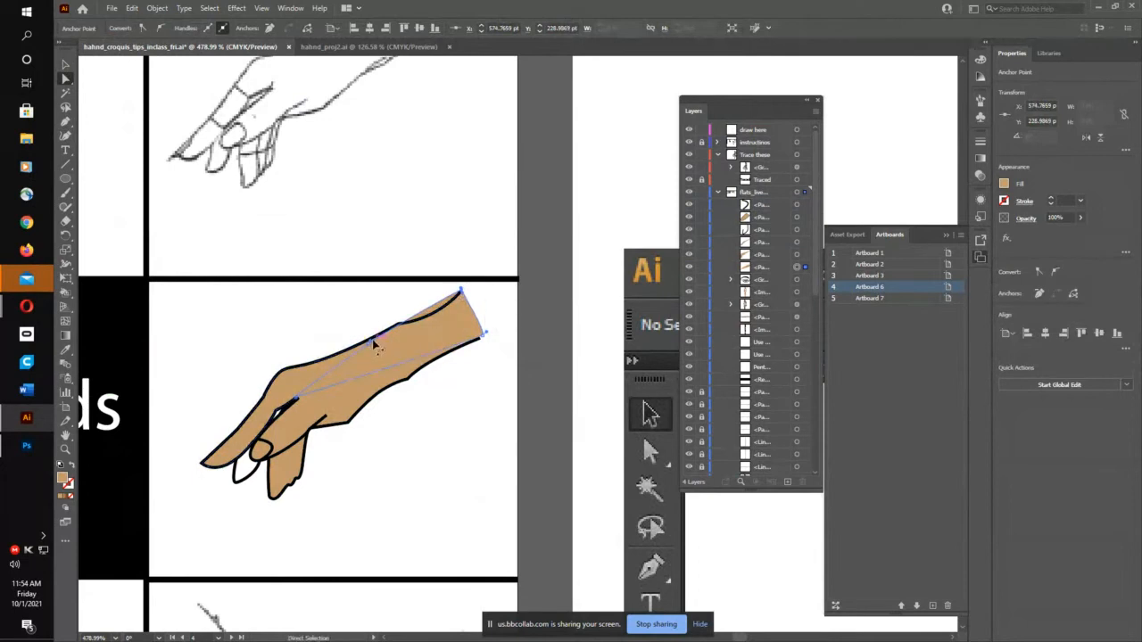
Step: Bend the patch's upper edge, add an anchor point to it and move that point onto the forearm's upper outline
{"action": "left_click_drag", "start_coordinate": [372, 344], "coordinate": [398, 344]}
{"action": "left_click_drag", "start_coordinate": [430, 323], "coordinate": [454, 325]}
{"action": "key", "text": "plus"}
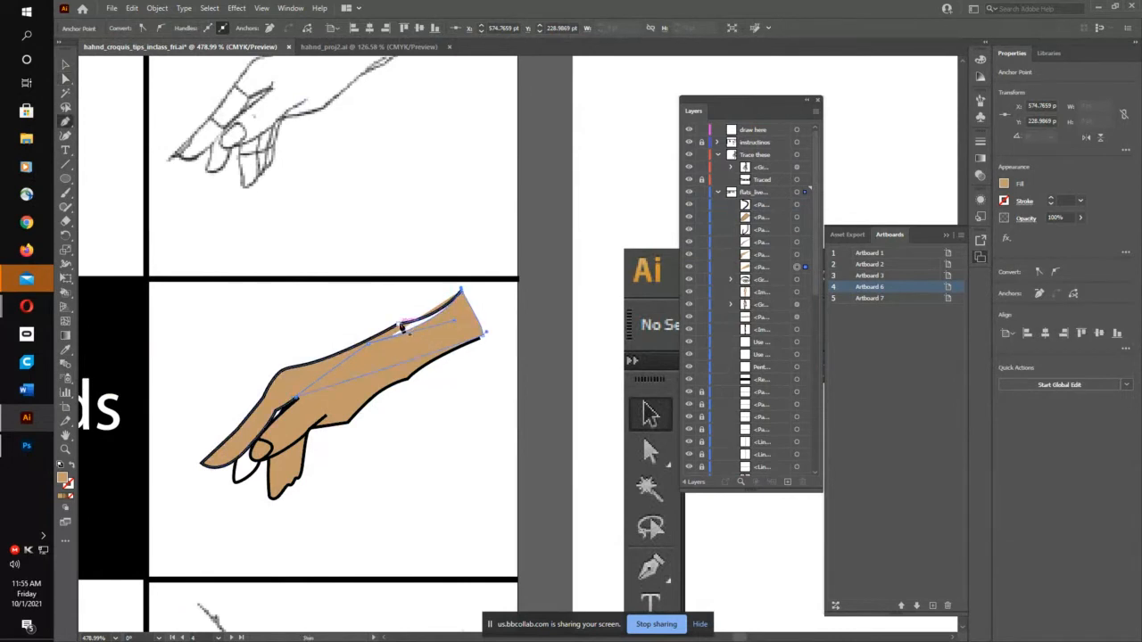
{"action": "left_click", "coordinate": [414, 331]}
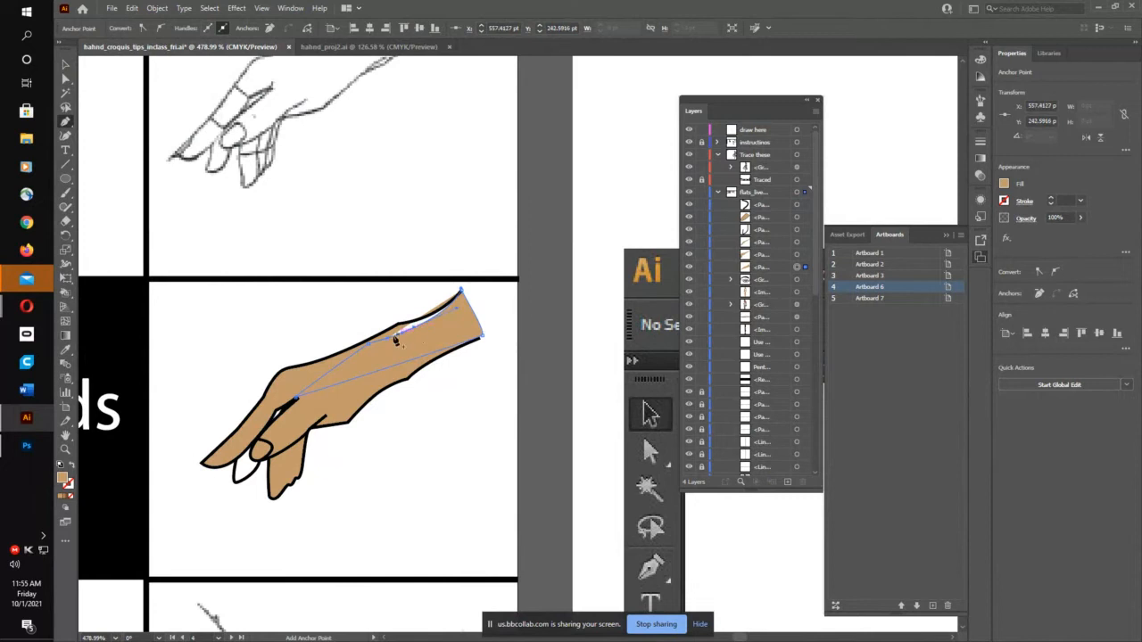
{"action": "key", "text": "p"}
{"action": "left_click", "coordinate": [70, 79]}
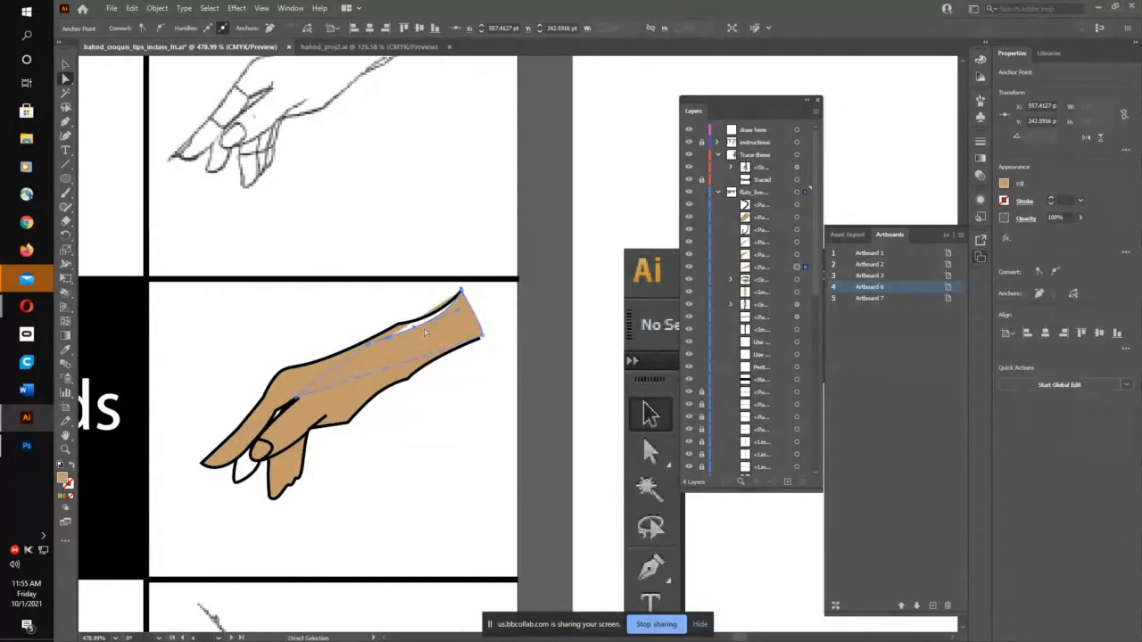
{"action": "left_click_drag", "start_coordinate": [414, 328], "coordinate": [417, 323]}
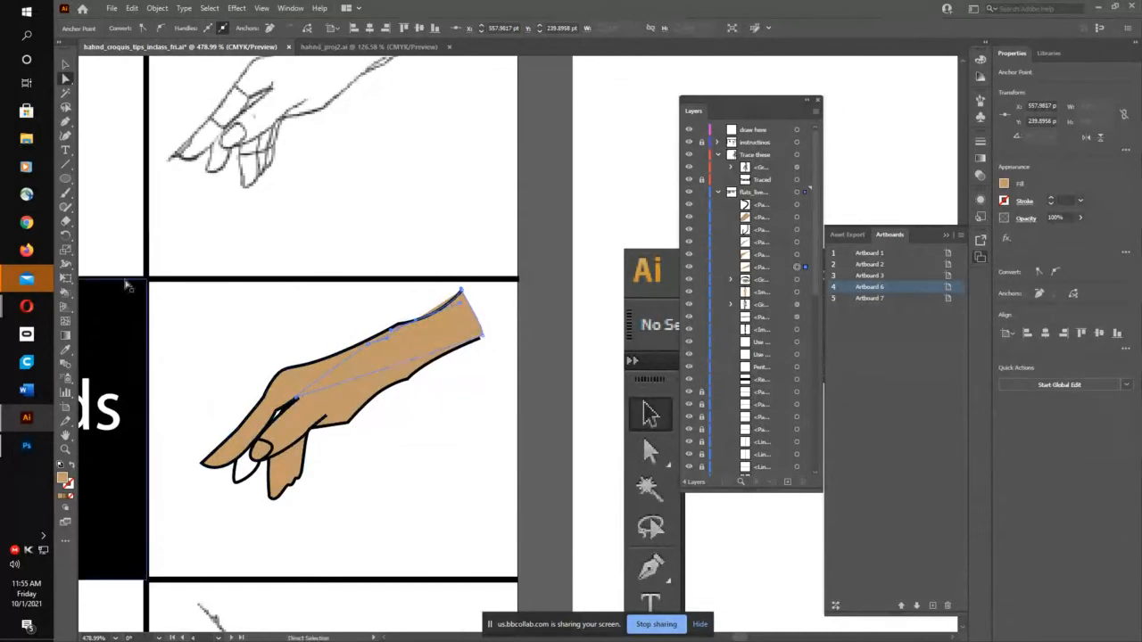
{"action": "left_click", "coordinate": [301, 316]}
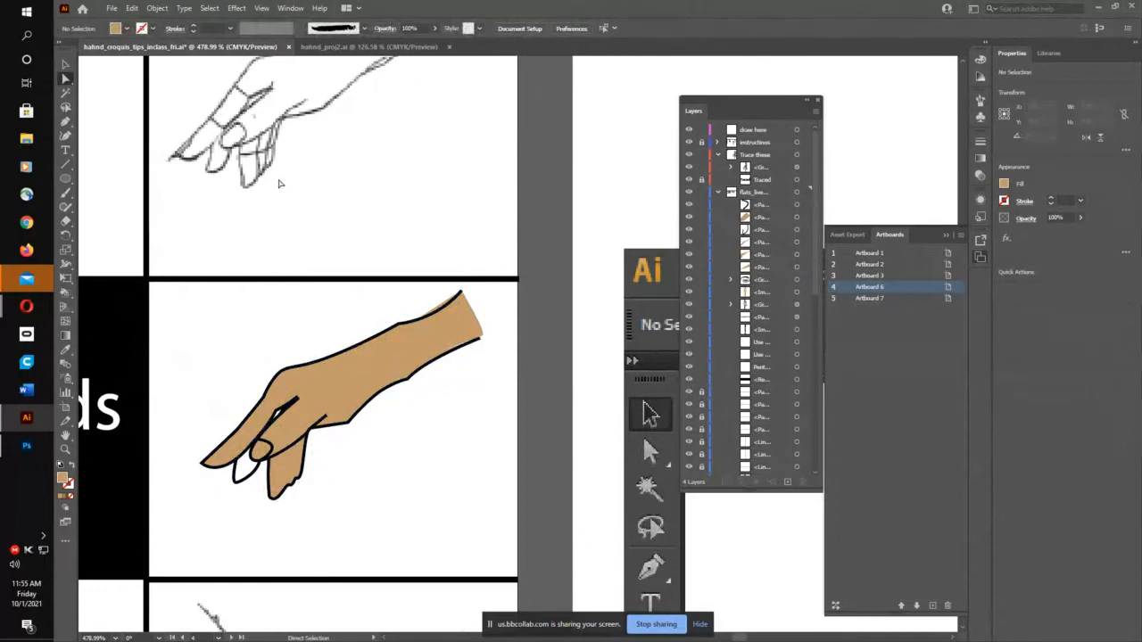
Step: Select all paths of the coloured hand and open the Artistic_ChalkCharcoalPencil brush library
{"action": "key", "text": "ctrl+minus"}
{"action": "key", "text": "ctrl+minus"}
{"action": "key", "text": "ctrl+minus"}
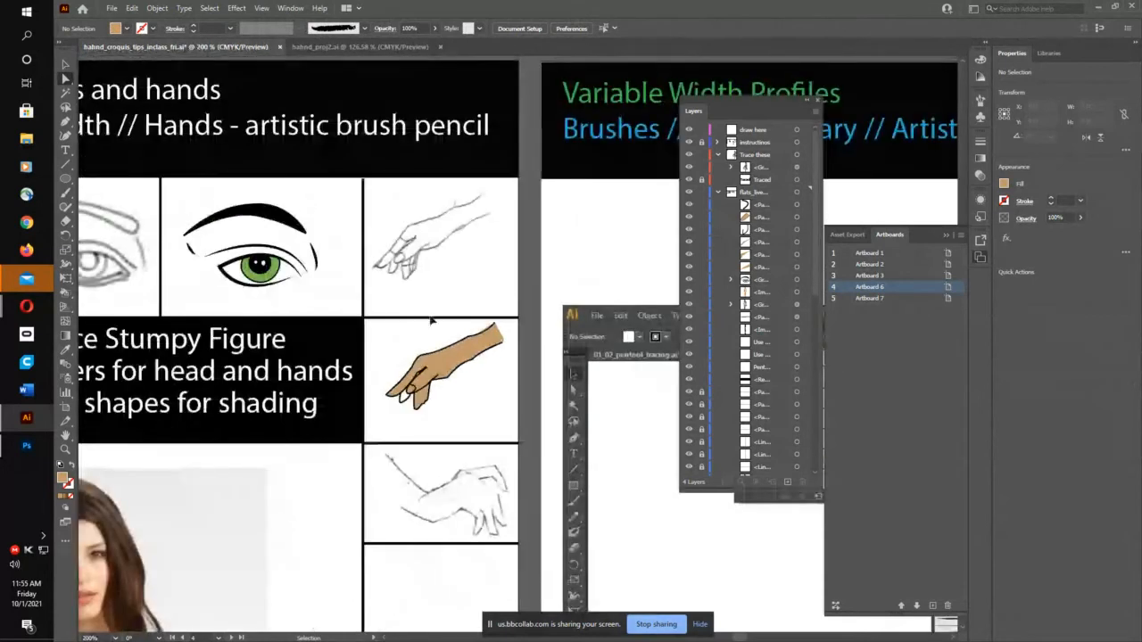
{"action": "key", "text": "ctrl+equal"}
{"action": "key", "text": "ctrl+equal"}
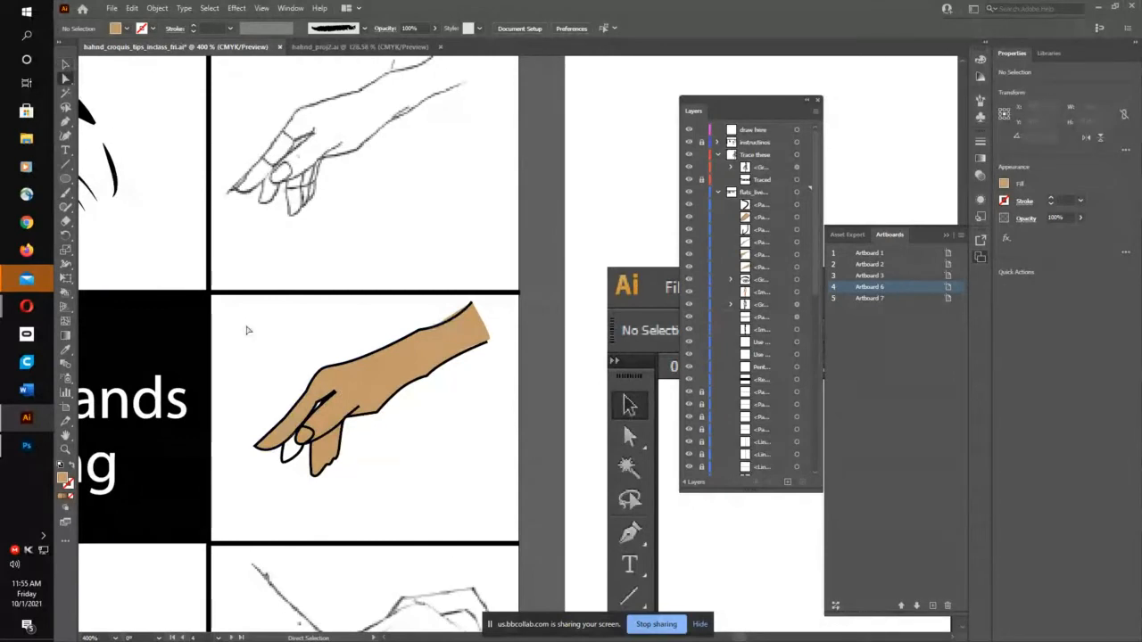
{"action": "key", "text": "v"}
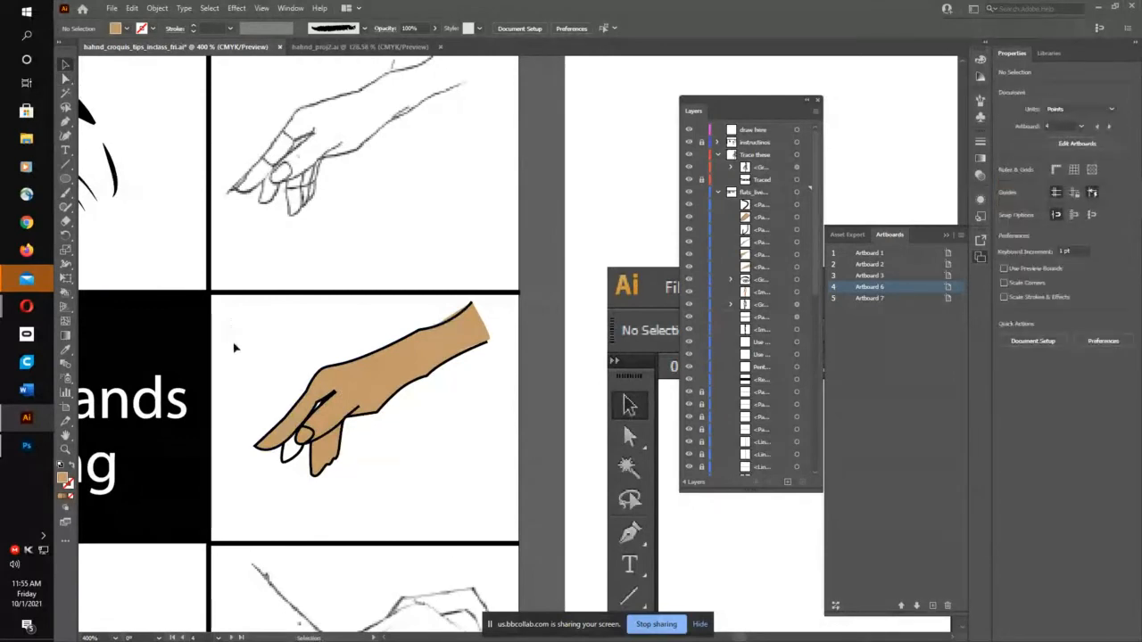
{"action": "left_click", "coordinate": [437, 357]}
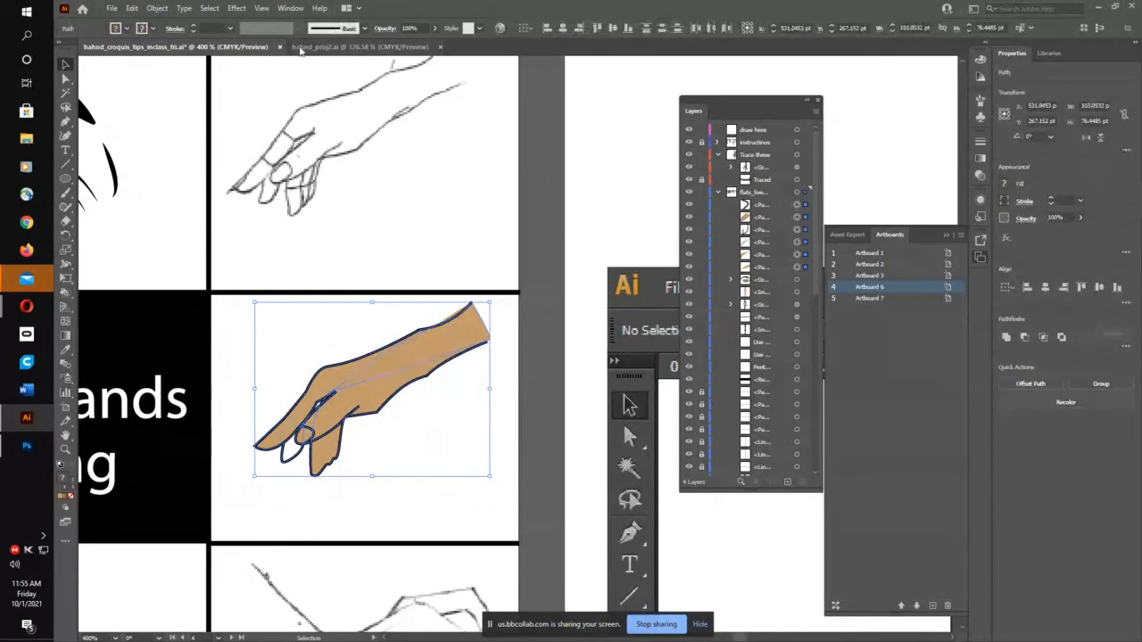
{"action": "left_click", "coordinate": [358, 29]}
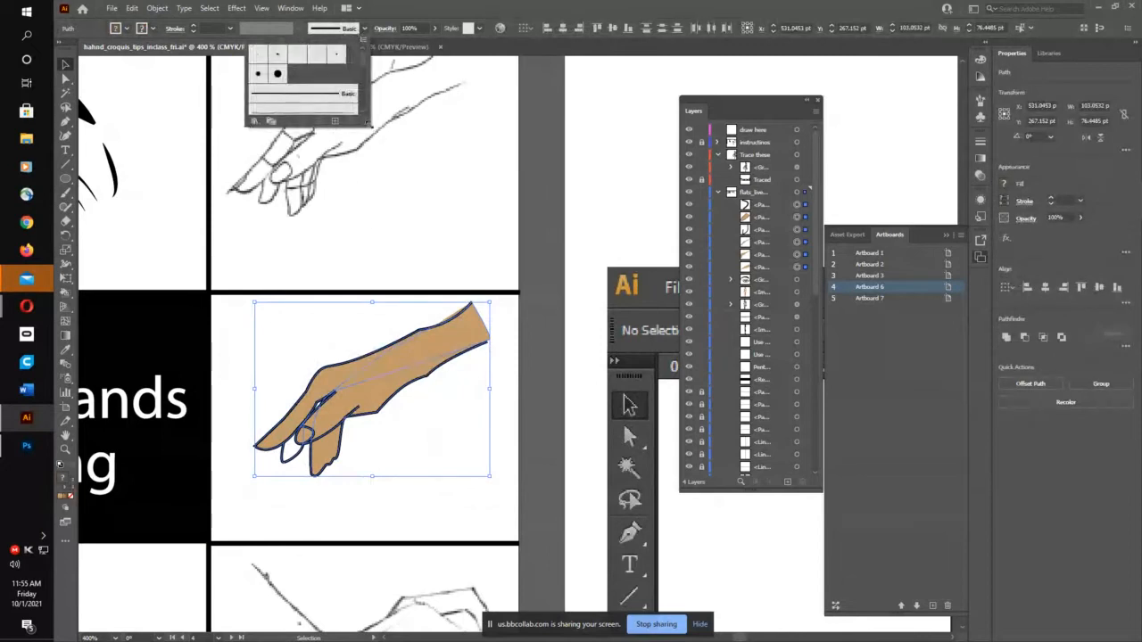
{"action": "mouse_move", "coordinate": [367, 122]}
{"action": "left_mouse_down"}
{"action": "mouse_move", "coordinate": [369, 191]}
{"action": "mouse_move", "coordinate": [389, 234]}
{"action": "left_mouse_up"}
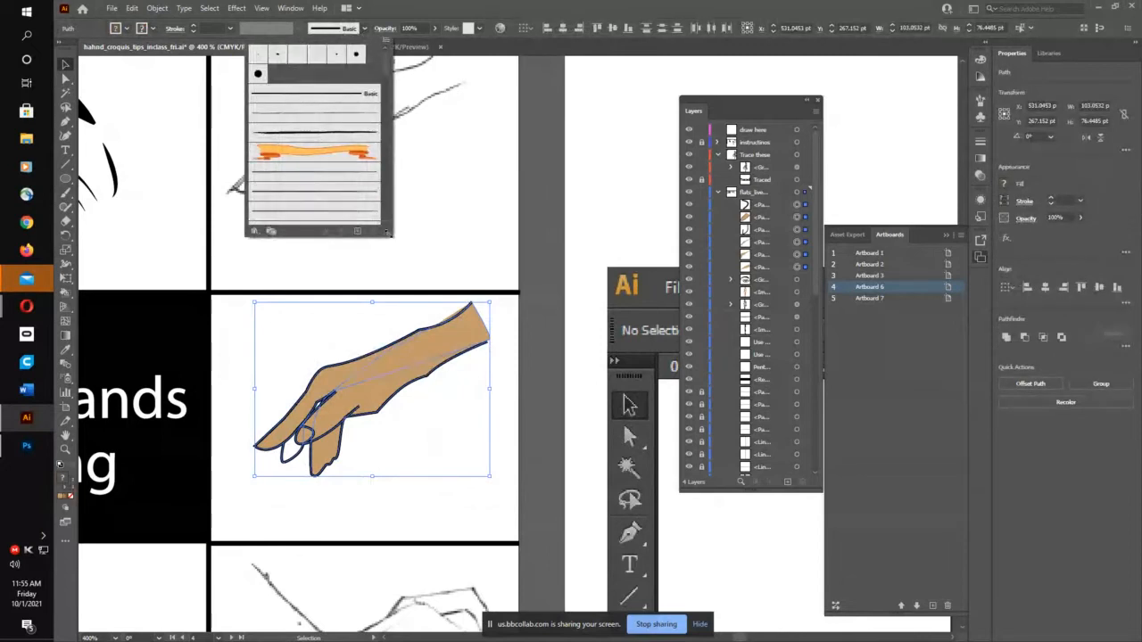
{"action": "left_click", "coordinate": [255, 231]}
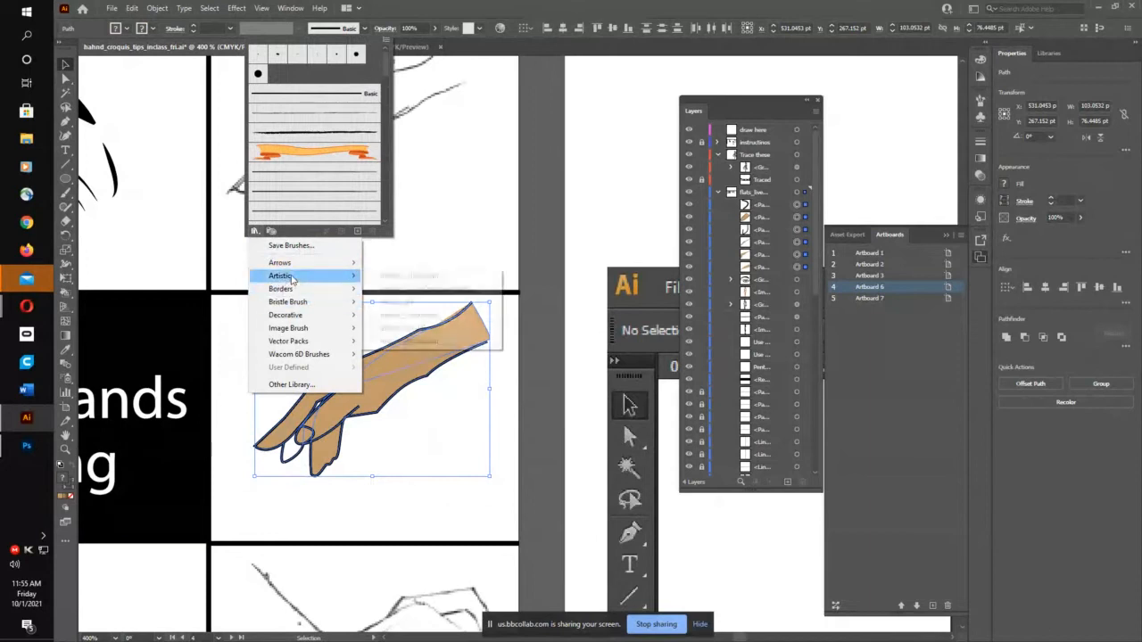
{"action": "mouse_move", "coordinate": [293, 276]}
{"action": "left_click", "coordinate": [399, 288]}
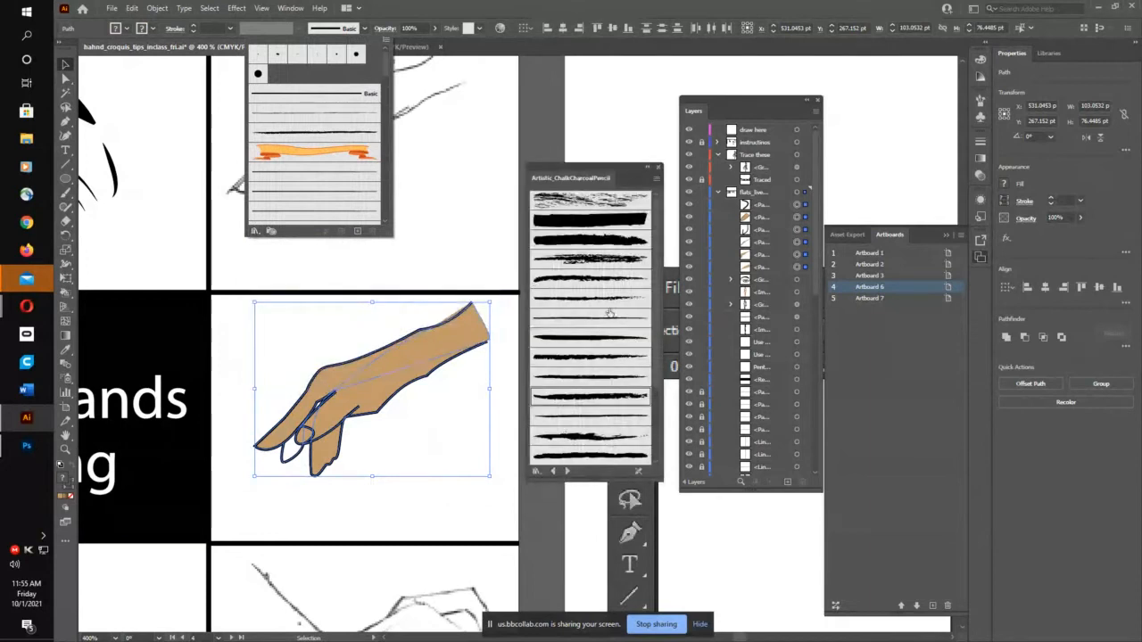
Step: Apply the Pencil - Thin brush to the selected hand paths
{"action": "left_click", "coordinate": [660, 317]}
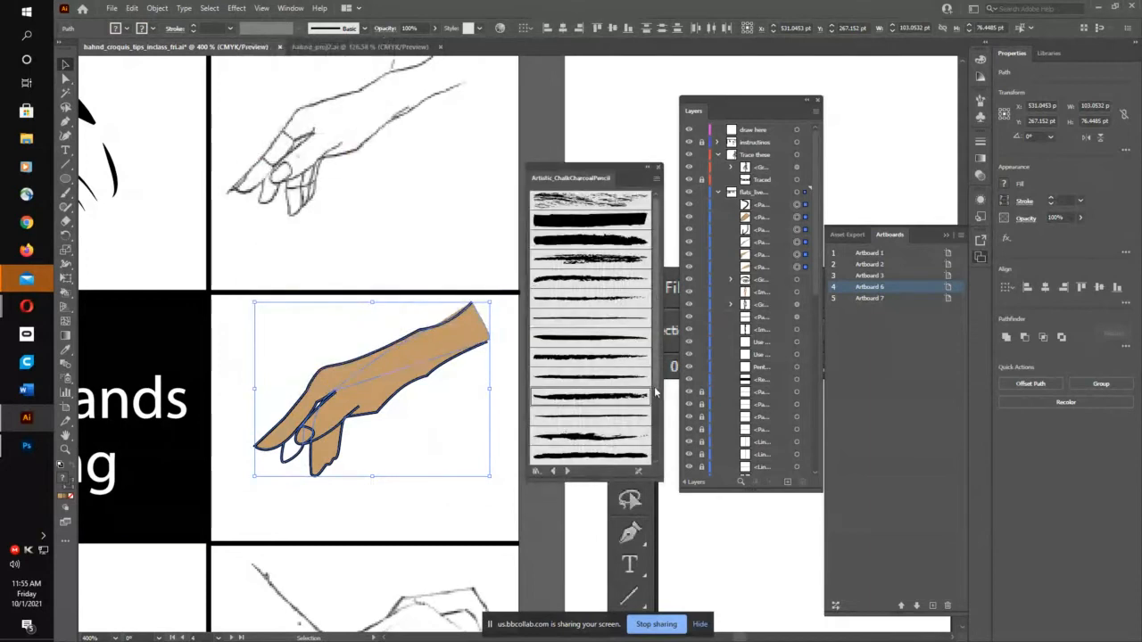
{"action": "scroll", "coordinate": [656, 393], "scroll_direction": "down", "scroll_amount": 3}
{"action": "left_click", "coordinate": [614, 455]}
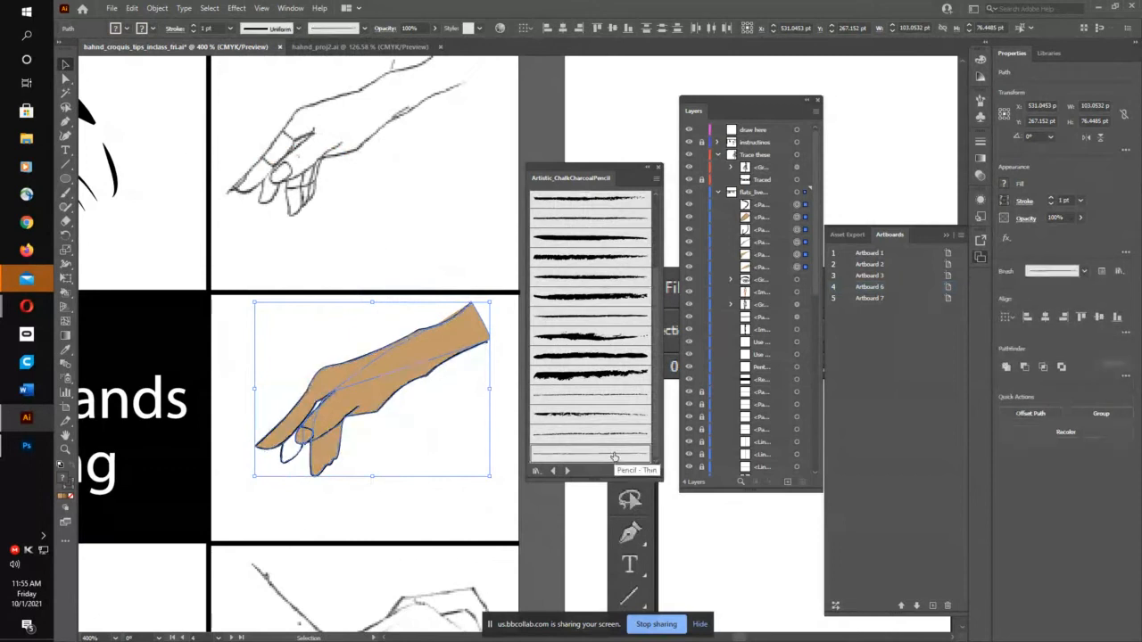
Step: Fill the uncoloured fingertip behind the thumb with a slightly darker brown than the rest of the hand
{"action": "left_click", "coordinate": [443, 441]}
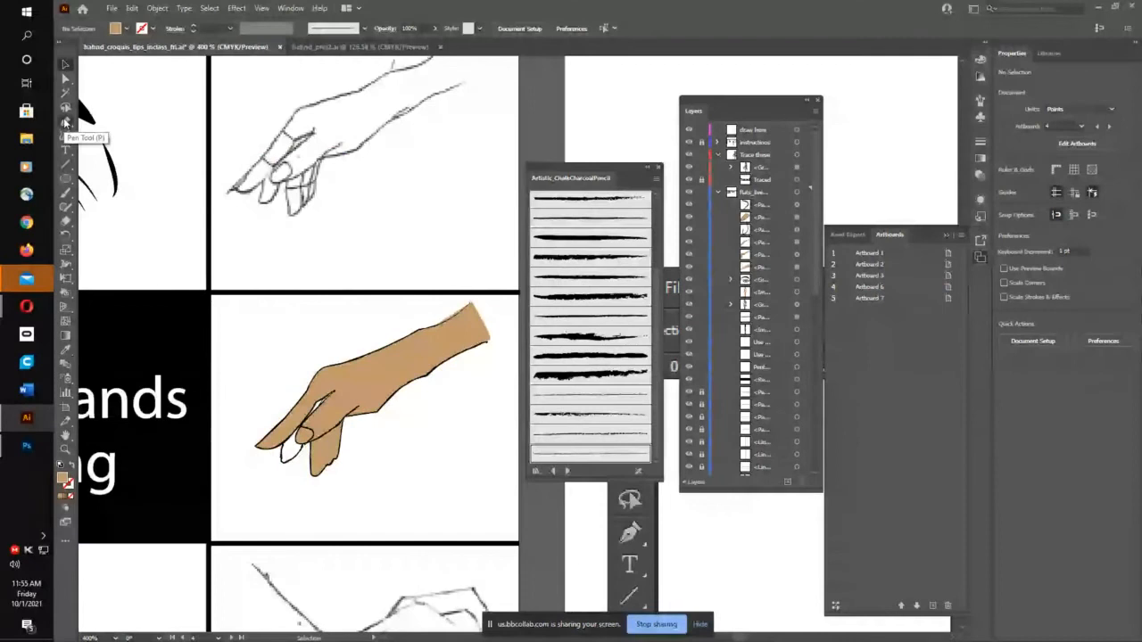
{"action": "left_click", "coordinate": [64, 68]}
{"action": "left_click", "coordinate": [287, 461]}
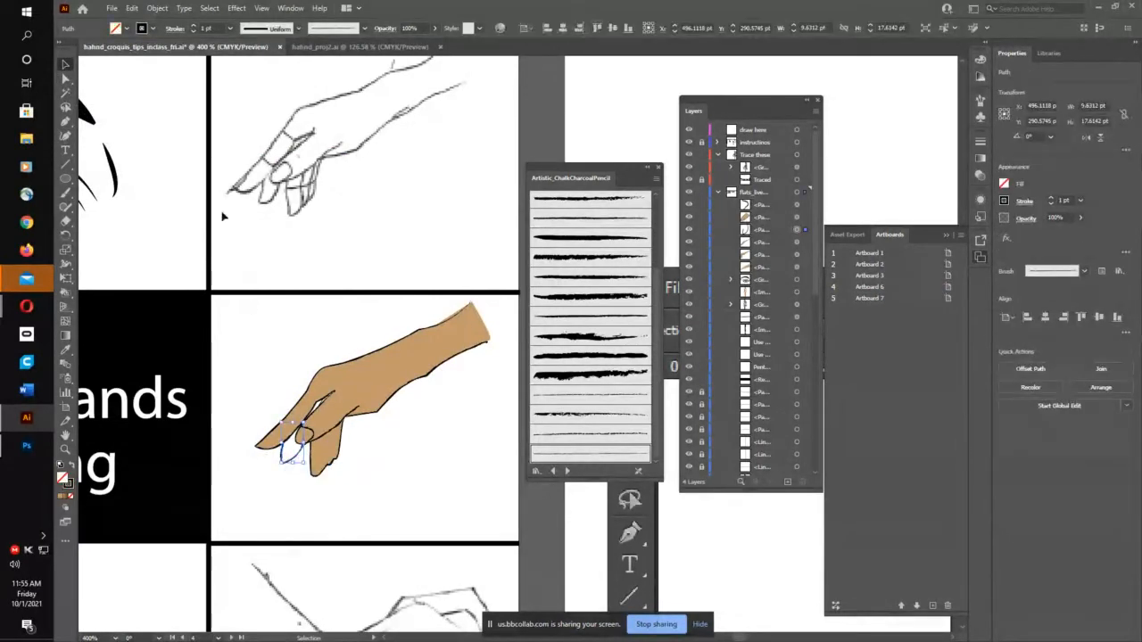
{"action": "left_click", "coordinate": [117, 31]}
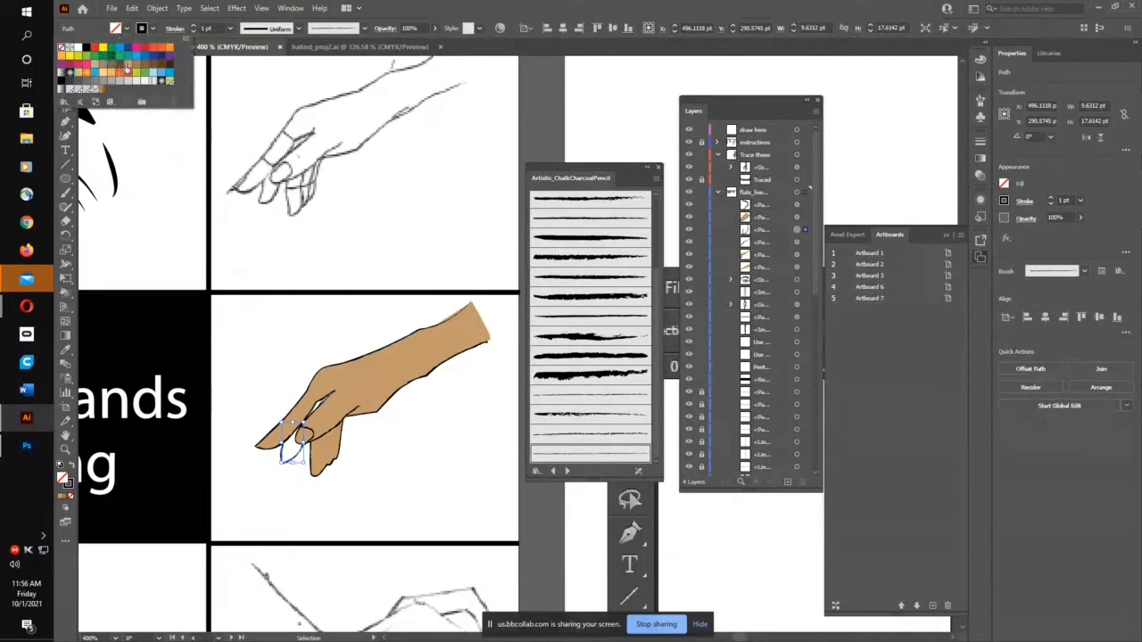
{"action": "left_click", "coordinate": [93, 66]}
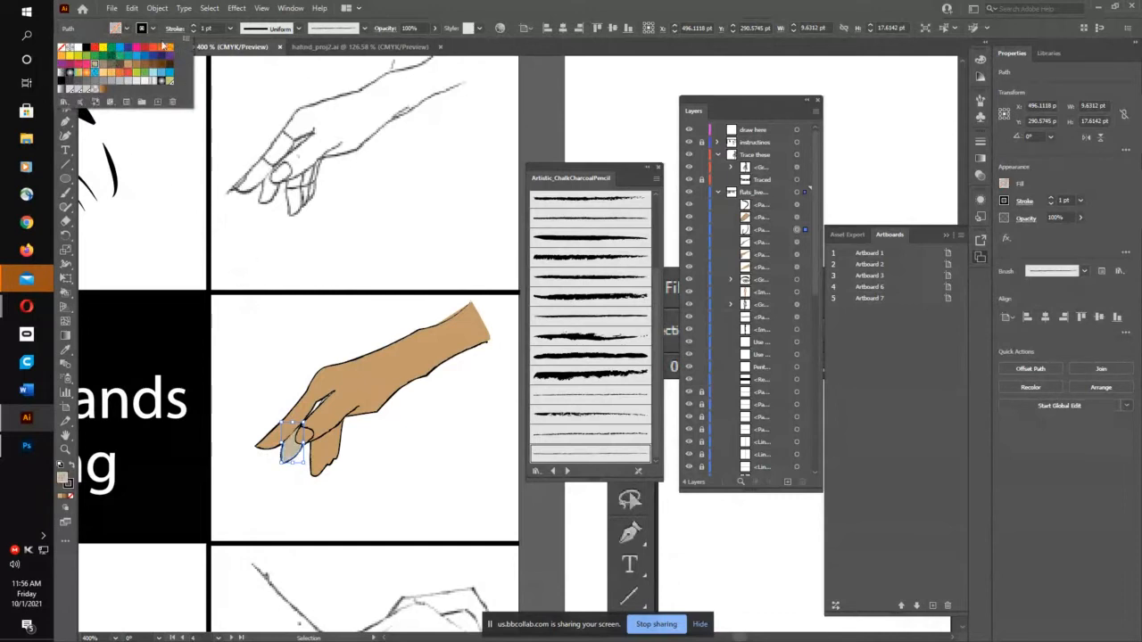
{"action": "left_click", "coordinate": [135, 66]}
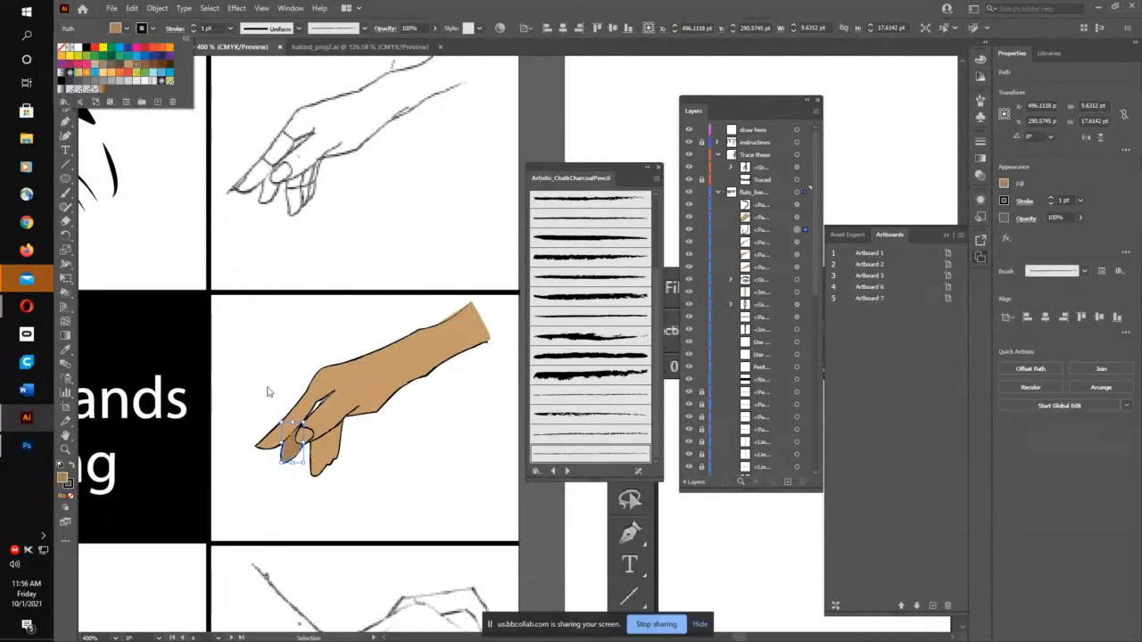
{"action": "left_click", "coordinate": [266, 391]}
{"action": "left_click", "coordinate": [270, 394]}
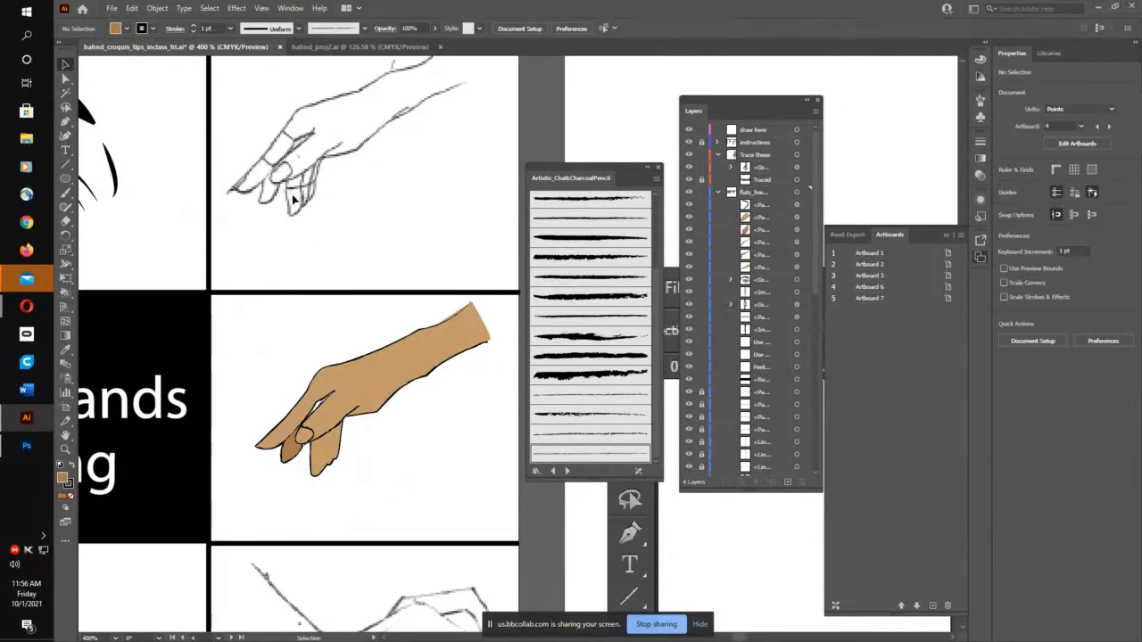
Step: Trace the two lines separating the lower fingers on the pointing-hand sketch with the Pen tool
{"action": "key", "text": "p"}
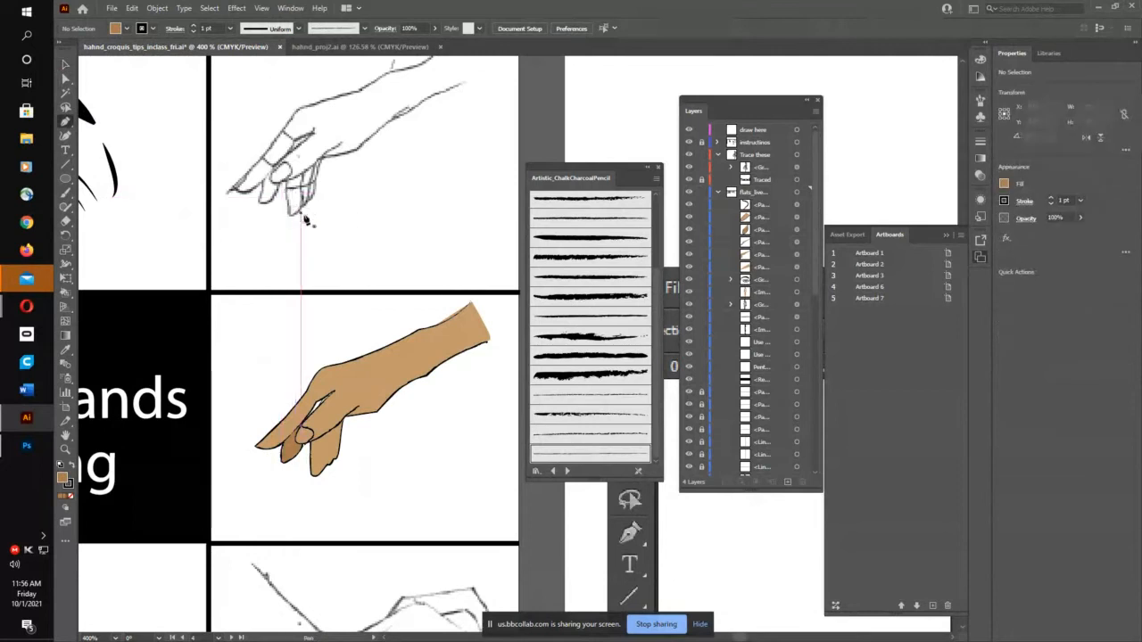
{"action": "key", "text": "z"}
{"action": "mouse_move", "coordinate": [314, 272]}
{"action": "left_mouse_down"}
{"action": "mouse_move", "coordinate": [342, 235]}
{"action": "mouse_move", "coordinate": [342, 143]}
{"action": "mouse_move", "coordinate": [408, 404]}
{"action": "left_mouse_up"}
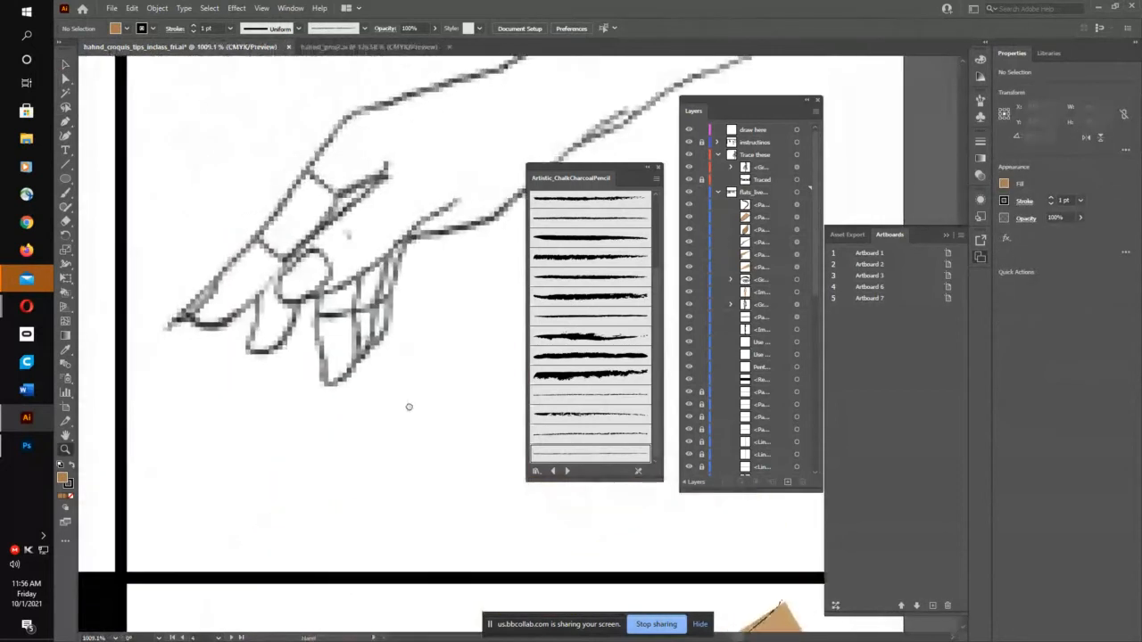
{"action": "key", "text": "p"}
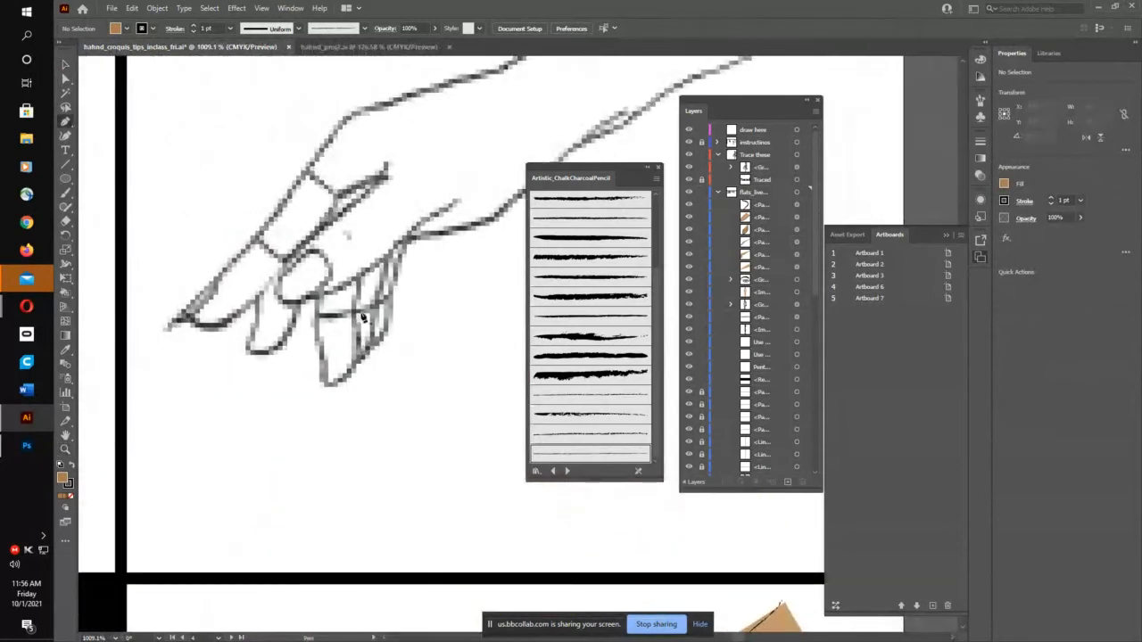
{"action": "left_click", "coordinate": [361, 281]}
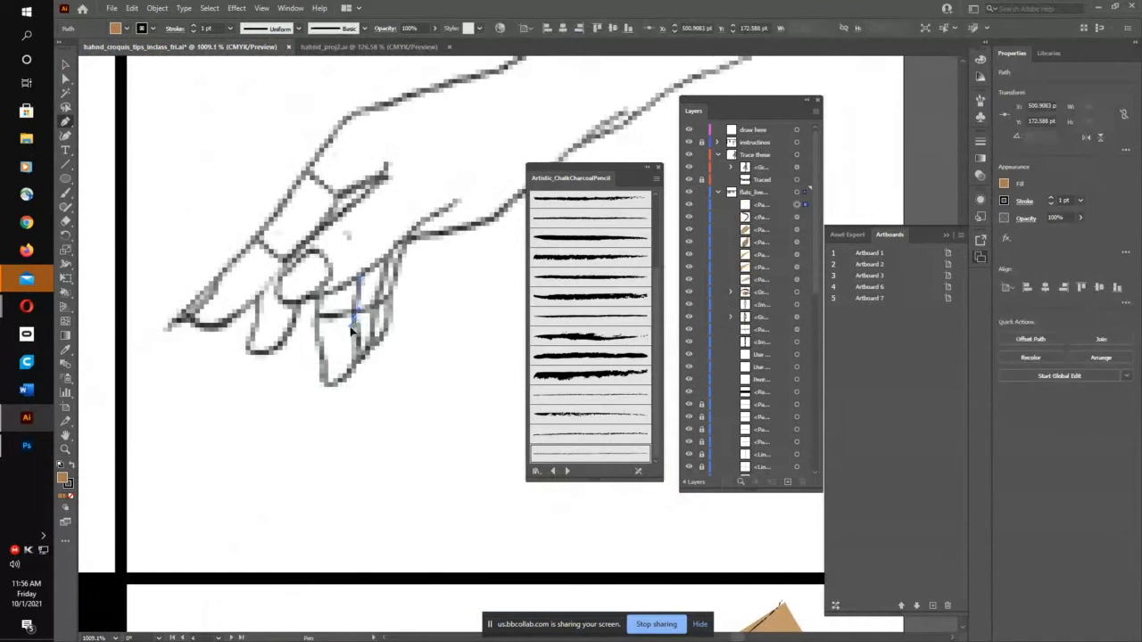
{"action": "left_click_drag", "start_coordinate": [354, 325], "coordinate": [355, 369]}
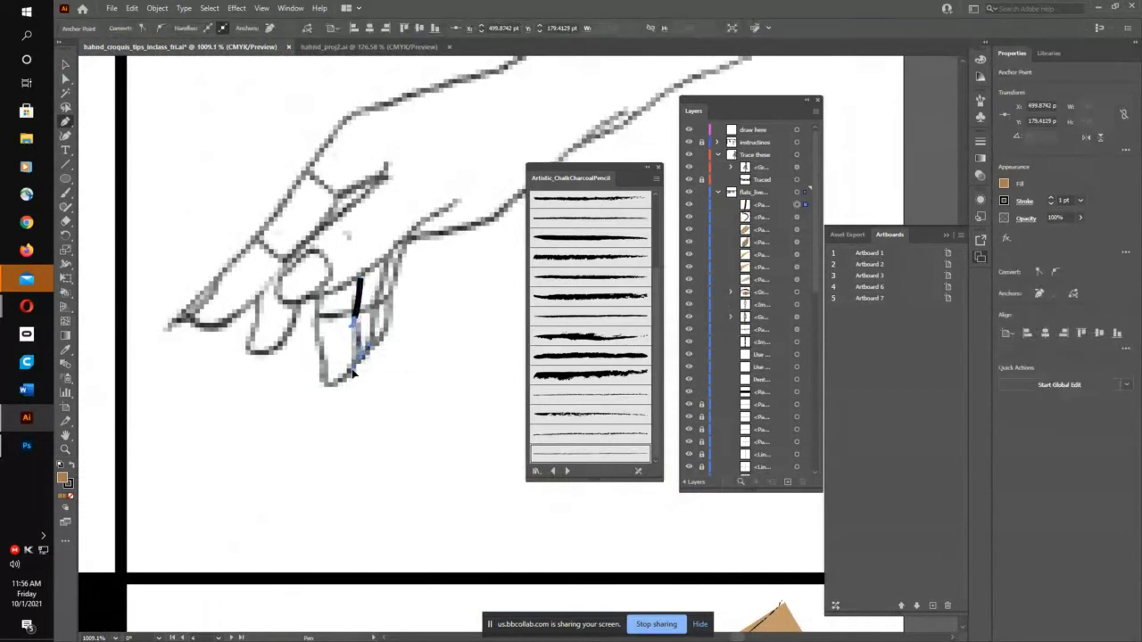
{"action": "left_click", "coordinate": [342, 380]}
{"action": "left_click_drag", "start_coordinate": [345, 375], "coordinate": [341, 380]}
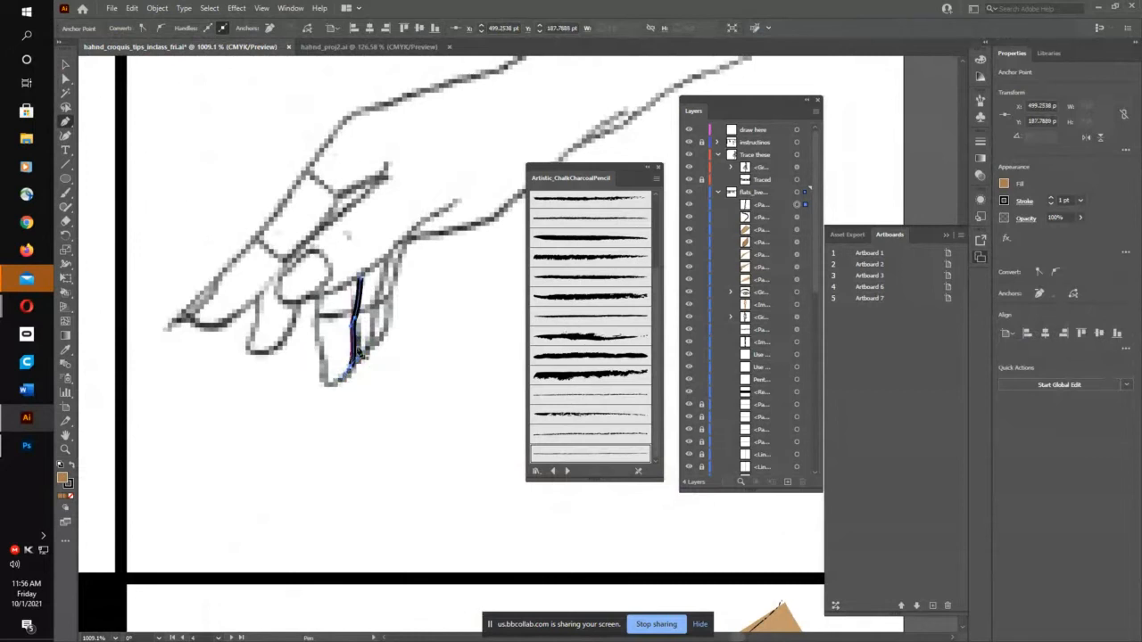
{"action": "left_click", "coordinate": [387, 258]}
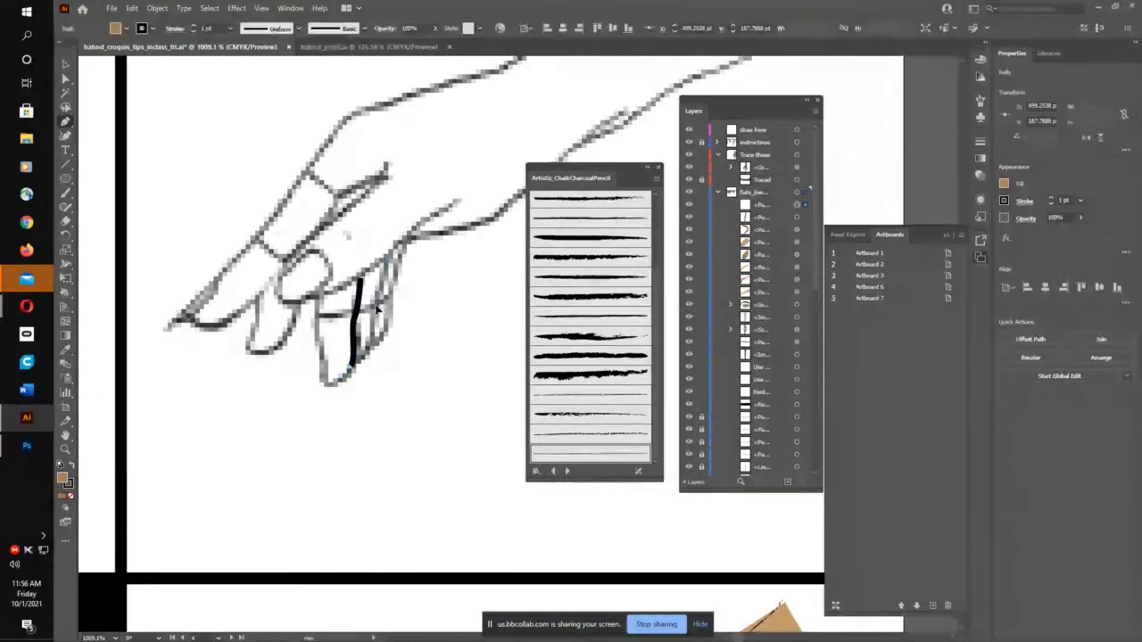
{"action": "left_click_drag", "start_coordinate": [378, 304], "coordinate": [367, 357]}
{"action": "left_click", "coordinate": [378, 304]}
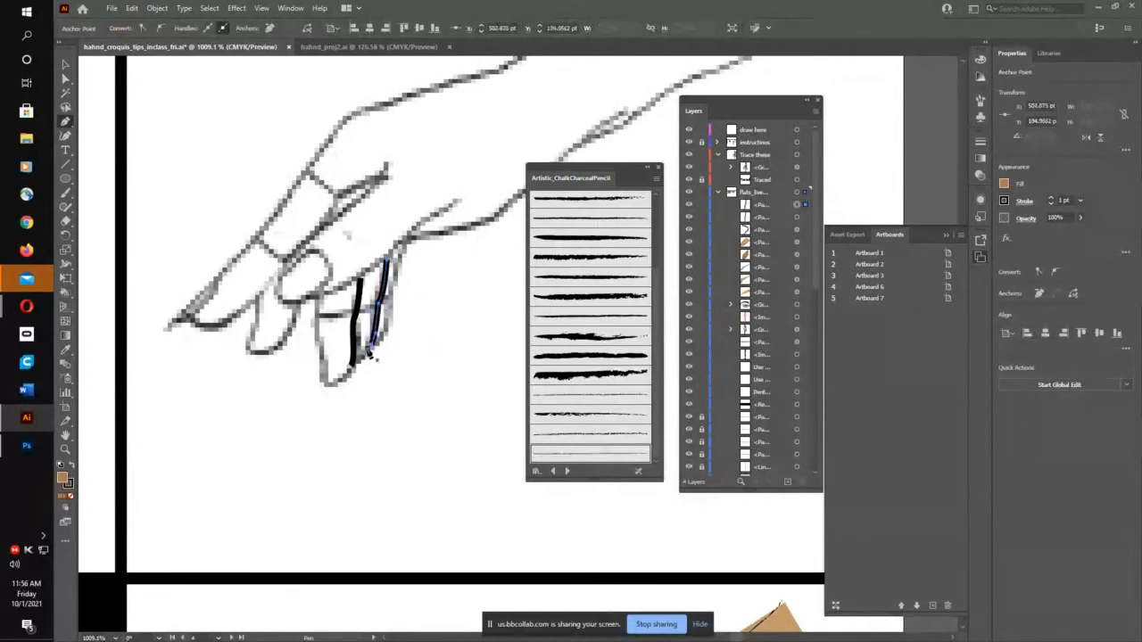
Step: Trace the two curved joint lines across the sketched index finger with the Pen tool
{"action": "left_click", "coordinate": [258, 237]}
{"action": "left_click_drag", "start_coordinate": [283, 259], "coordinate": [302, 259]}
{"action": "left_click", "coordinate": [309, 169]}
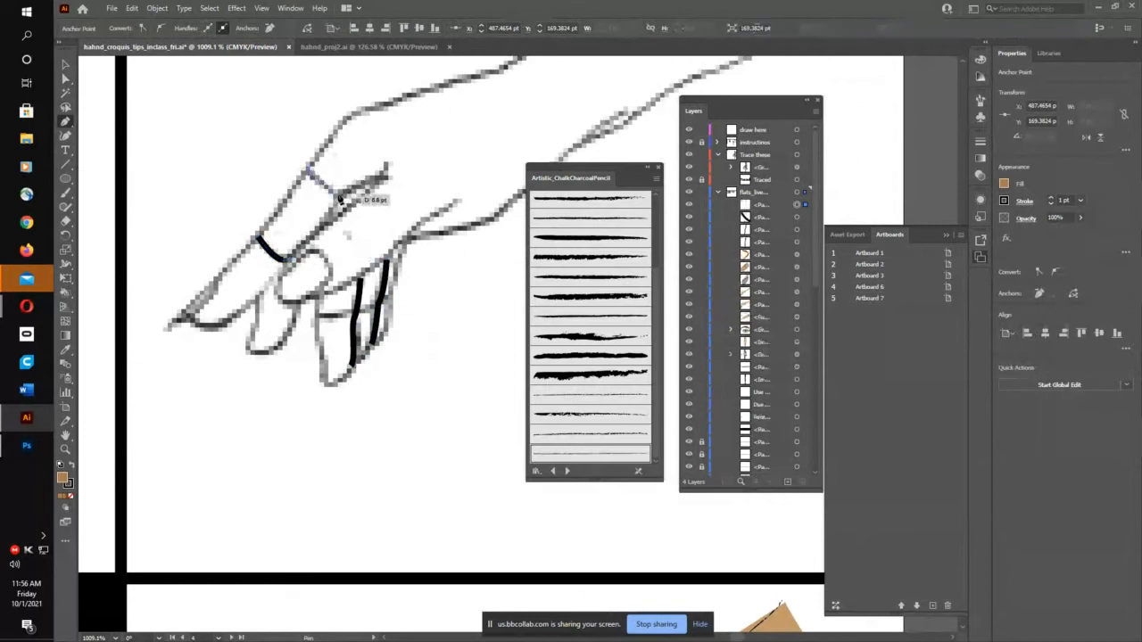
{"action": "left_click_drag", "start_coordinate": [340, 193], "coordinate": [361, 194]}
Step: Select the four new finger detail lines and apply the thin pencil brush to them
{"action": "left_click", "coordinate": [66, 65]}
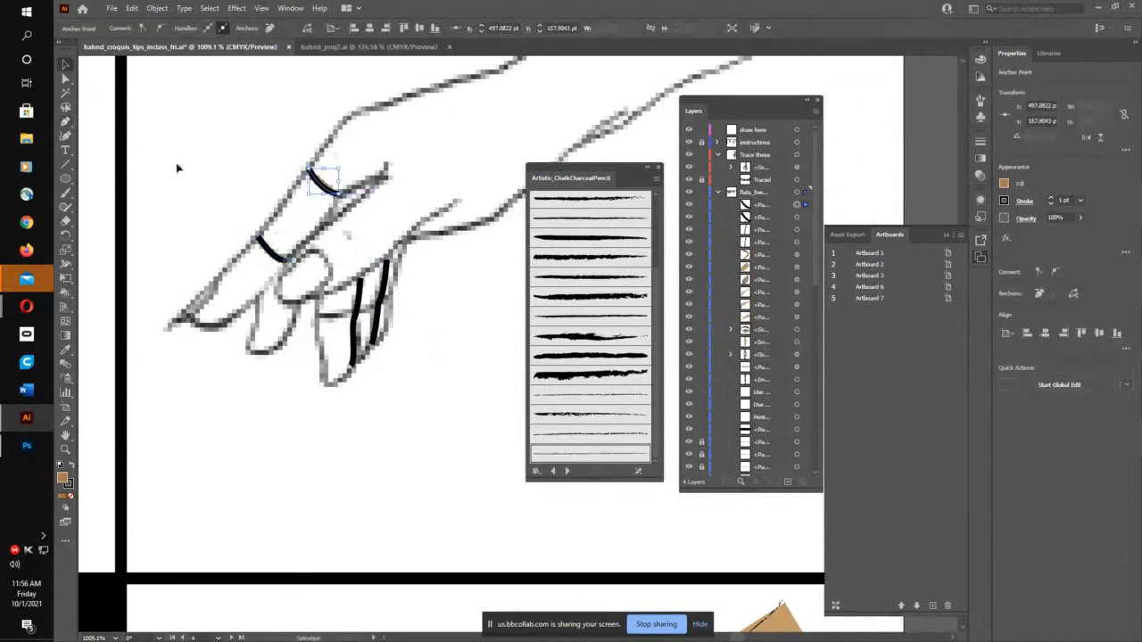
{"action": "left_click_drag", "start_coordinate": [191, 143], "coordinate": [401, 405]}
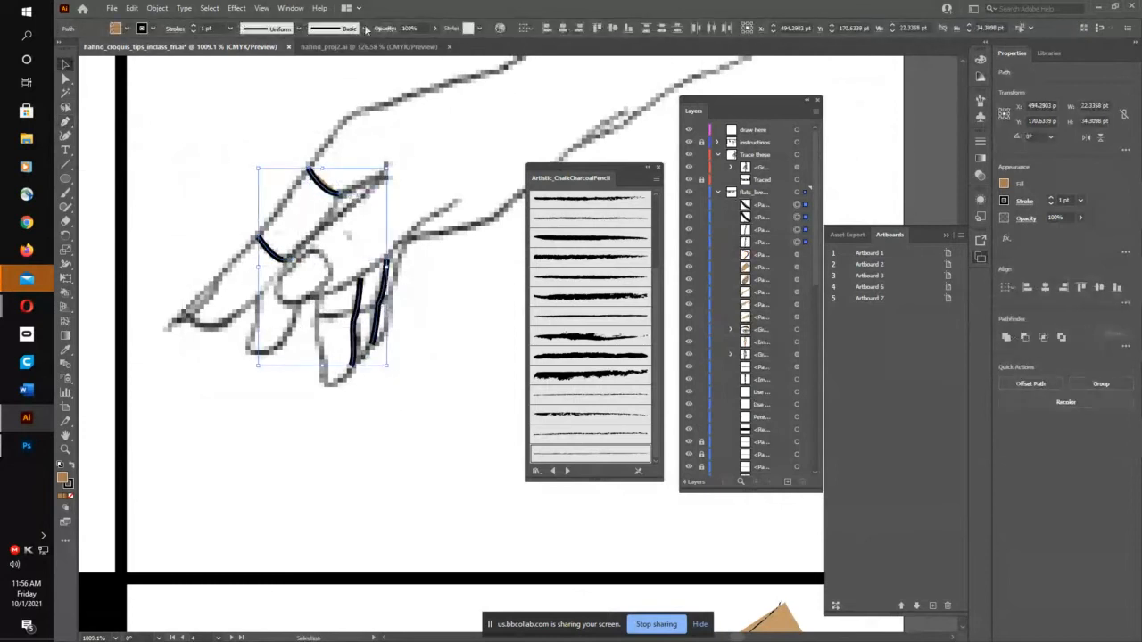
{"action": "left_click", "coordinate": [364, 27]}
{"action": "left_click", "coordinate": [311, 214]}
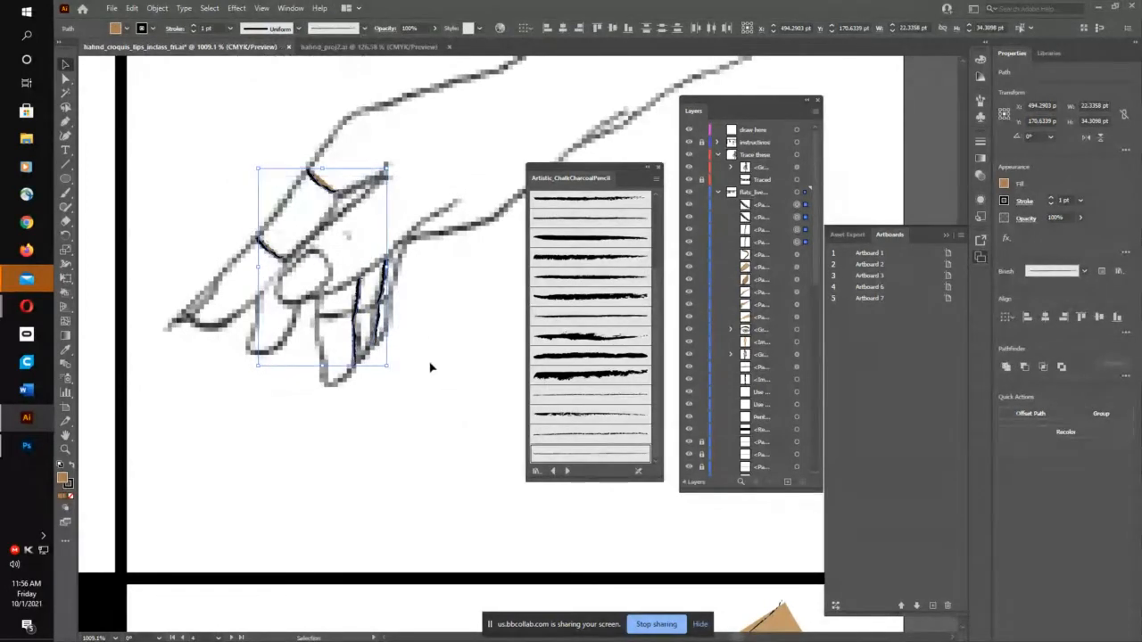
Step: Move the four finger detail lines from the sketch onto the matching fingers of the coloured hand
{"action": "left_click_drag", "start_coordinate": [378, 332], "coordinate": [417, 484]}
{"action": "mouse_move", "coordinate": [482, 578]}
{"action": "left_mouse_down"}
{"action": "mouse_move", "coordinate": [377, 260]}
{"action": "mouse_move", "coordinate": [422, 189]}
{"action": "left_mouse_up"}
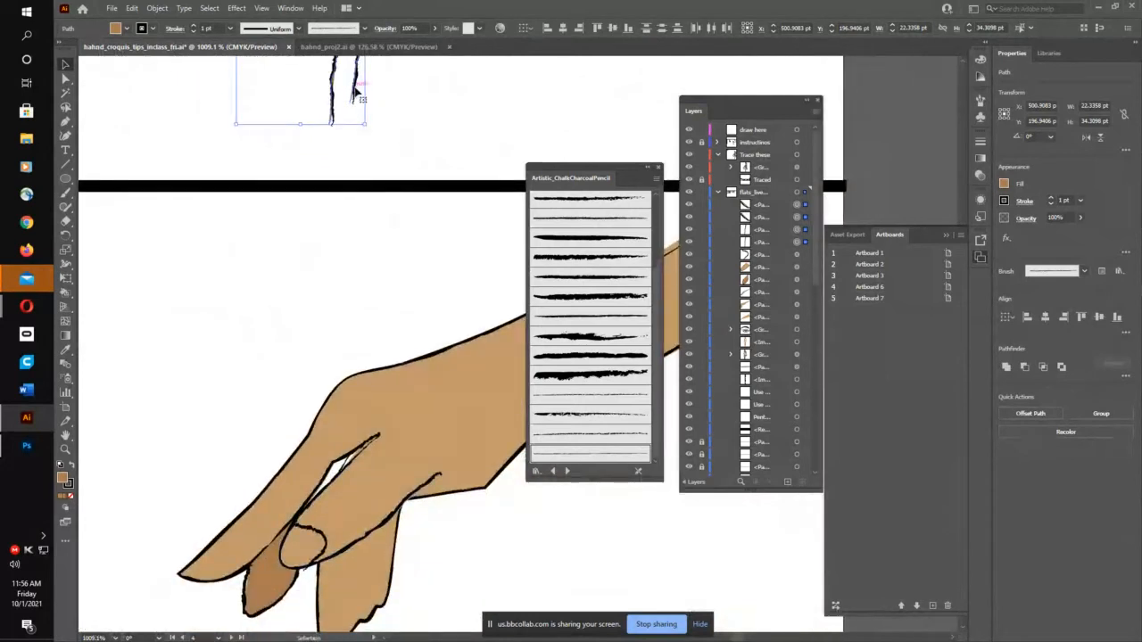
{"action": "left_click_drag", "start_coordinate": [357, 89], "coordinate": [376, 596]}
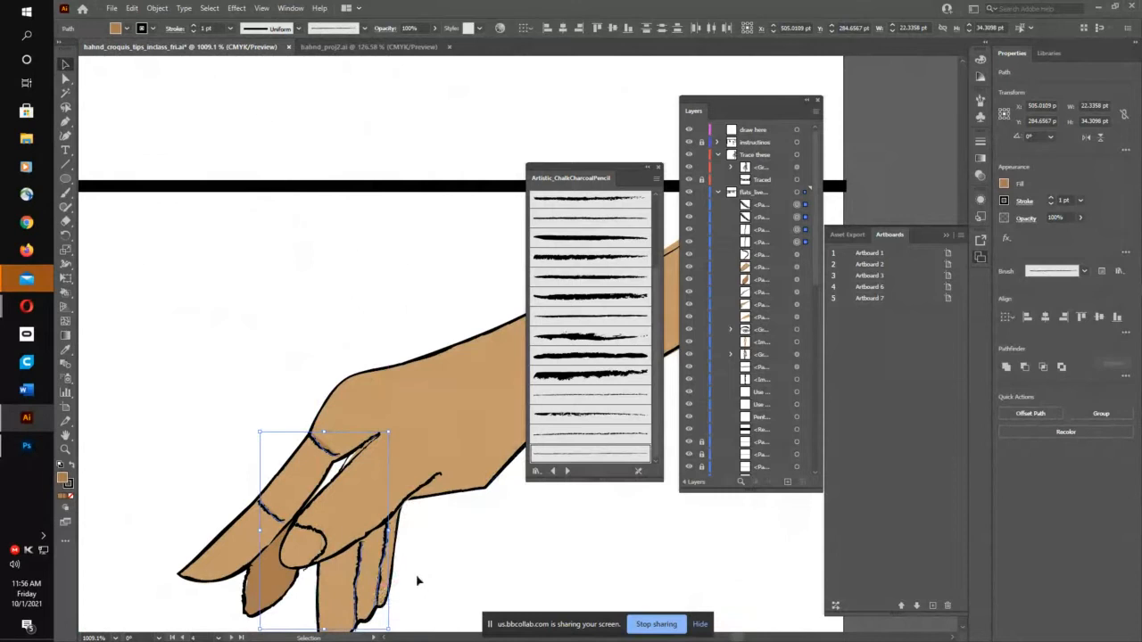
{"action": "key", "text": "ctrl+minus"}
{"action": "key", "text": "ctrl+minus"}
{"action": "key", "text": "ctrl+minus"}
{"action": "key", "text": "ctrl+minus"}
{"action": "scroll", "coordinate": [434, 560], "scroll_direction": "right", "scroll_amount": 5}
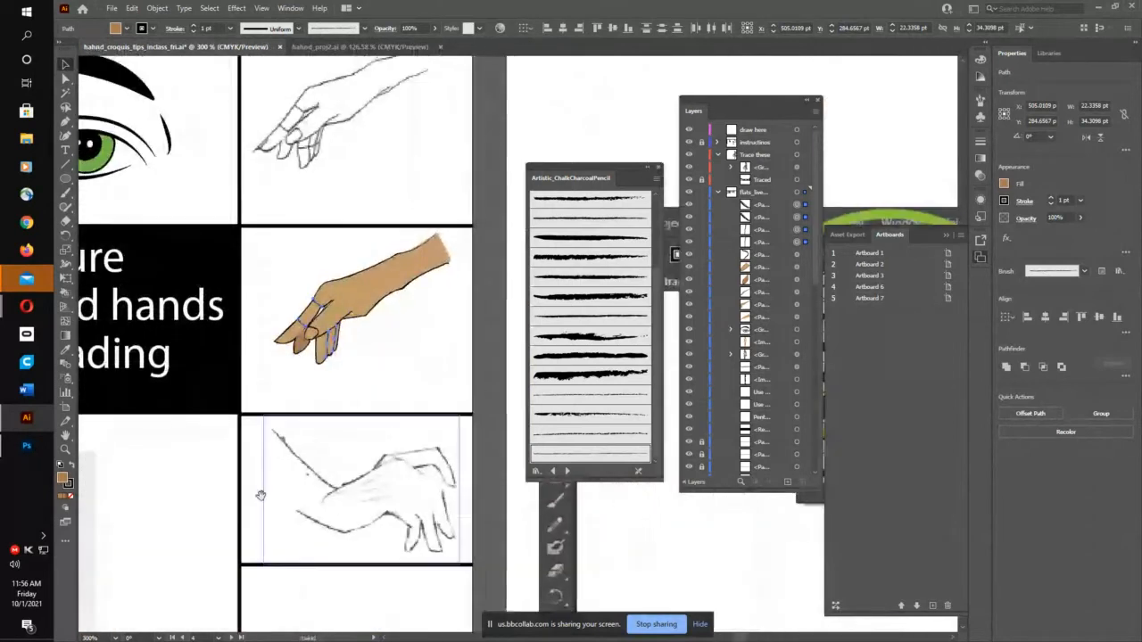
{"action": "left_click", "coordinate": [263, 246]}
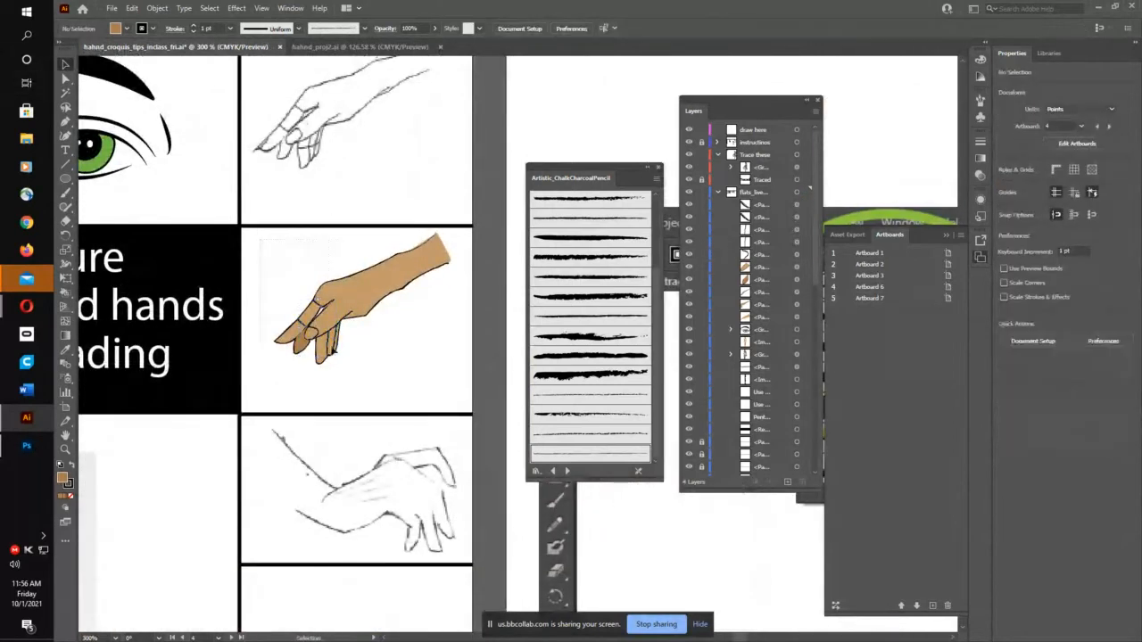
Step: Group all paths of the coloured hand and reposition the hand group and the eye drawing within their frames
{"action": "left_click_drag", "start_coordinate": [452, 397], "coordinate": [271, 229]}
{"action": "left_click", "coordinate": [157, 8]}
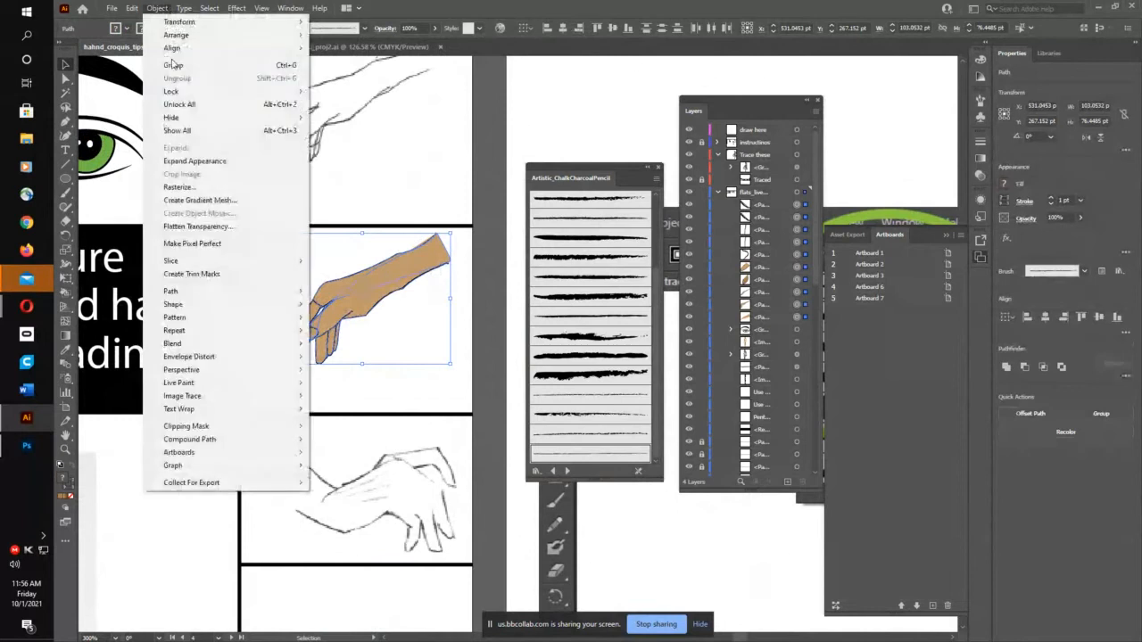
{"action": "left_click", "coordinate": [181, 69]}
{"action": "left_click_drag", "start_coordinate": [317, 323], "coordinate": [300, 337]}
{"action": "left_click", "coordinate": [311, 415]}
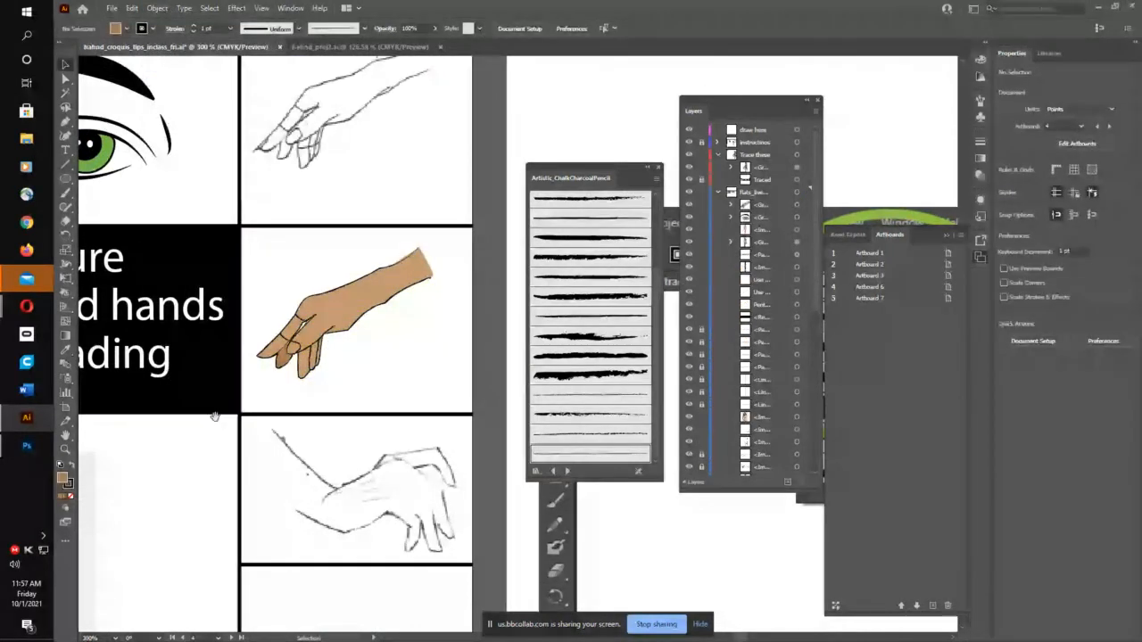
{"action": "left_click_drag", "start_coordinate": [214, 416], "coordinate": [426, 400]}
{"action": "left_click_drag", "start_coordinate": [324, 144], "coordinate": [317, 164]}
Step: Set the opacity of the bikini model photo to 70% and lock the photo
{"action": "left_click_drag", "start_coordinate": [296, 467], "coordinate": [391, 291]}
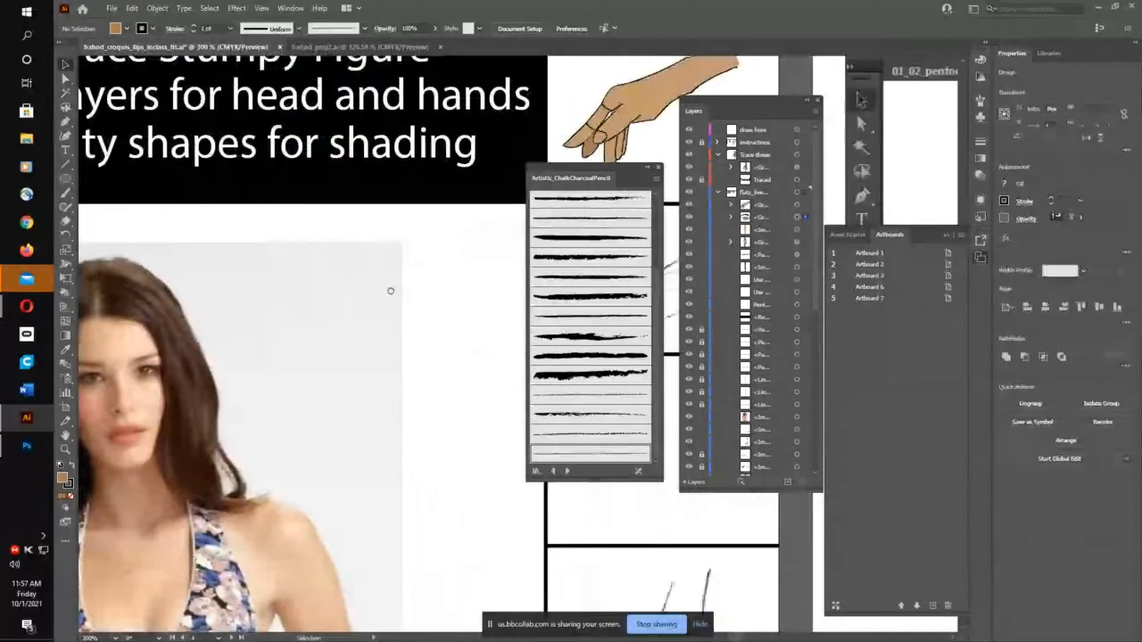
{"action": "left_click_drag", "start_coordinate": [305, 430], "coordinate": [478, 302]}
{"action": "key", "text": "ctrl+minus"}
{"action": "key", "text": "ctrl+minus"}
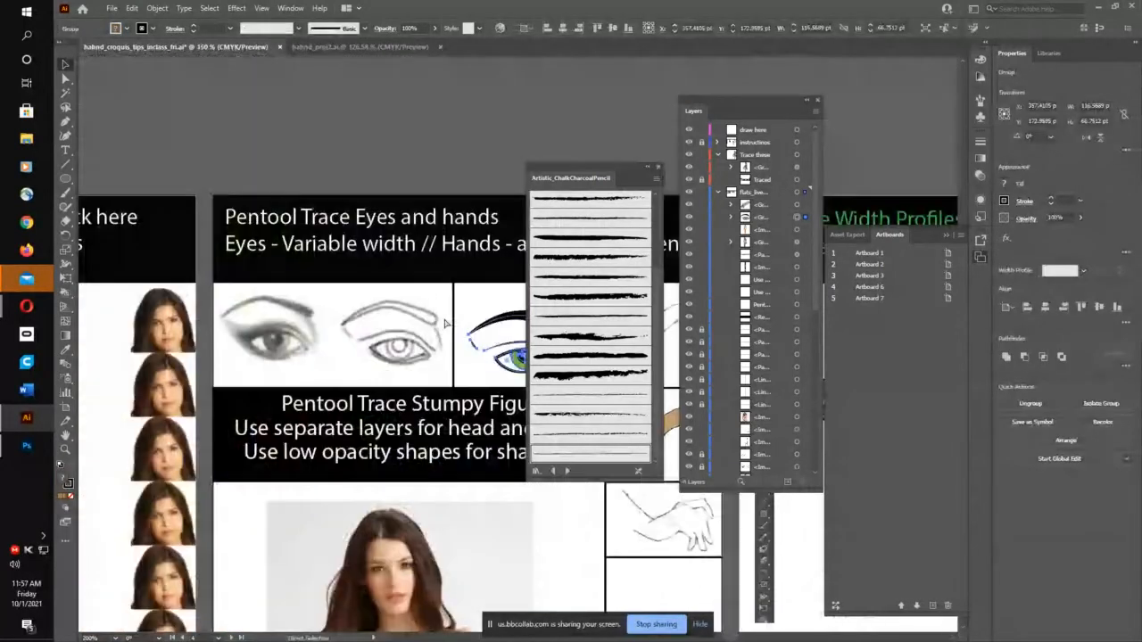
{"action": "key", "text": "ctrl+minus"}
{"action": "key", "text": "ctrl+minus"}
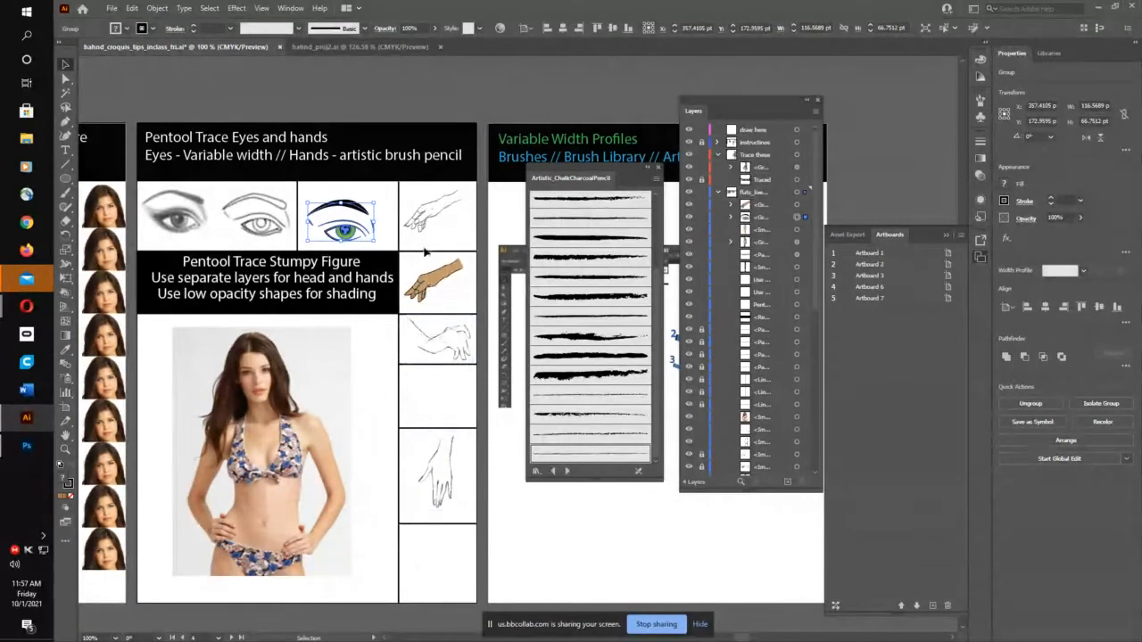
{"action": "left_click_drag", "start_coordinate": [269, 513], "coordinate": [348, 368]}
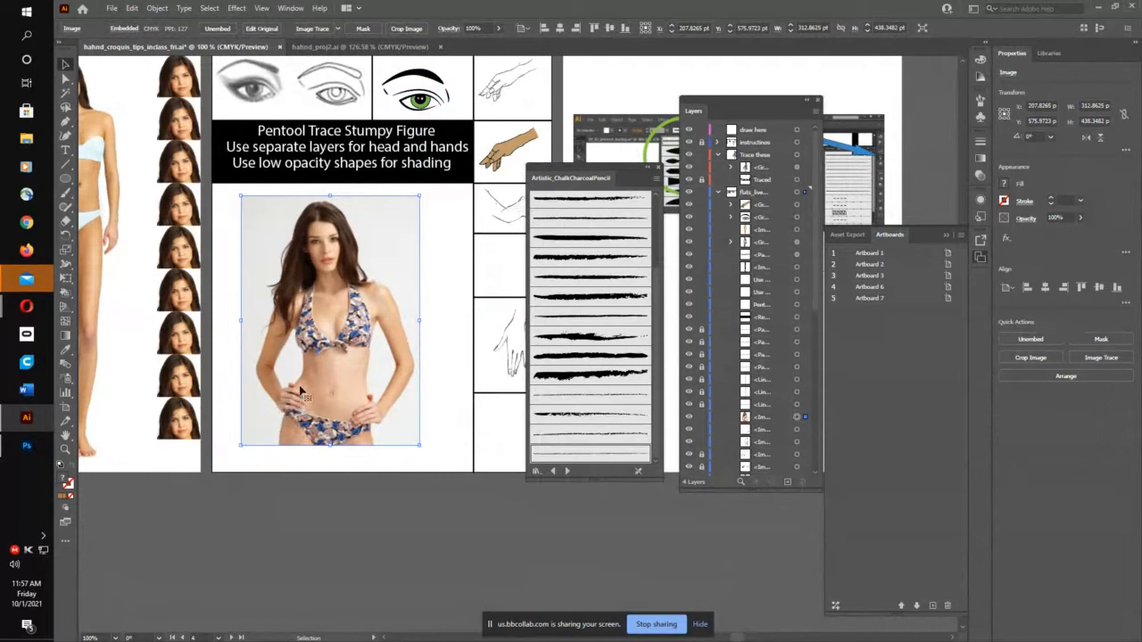
{"action": "key", "text": "z"}
{"action": "left_click", "coordinate": [359, 354]}
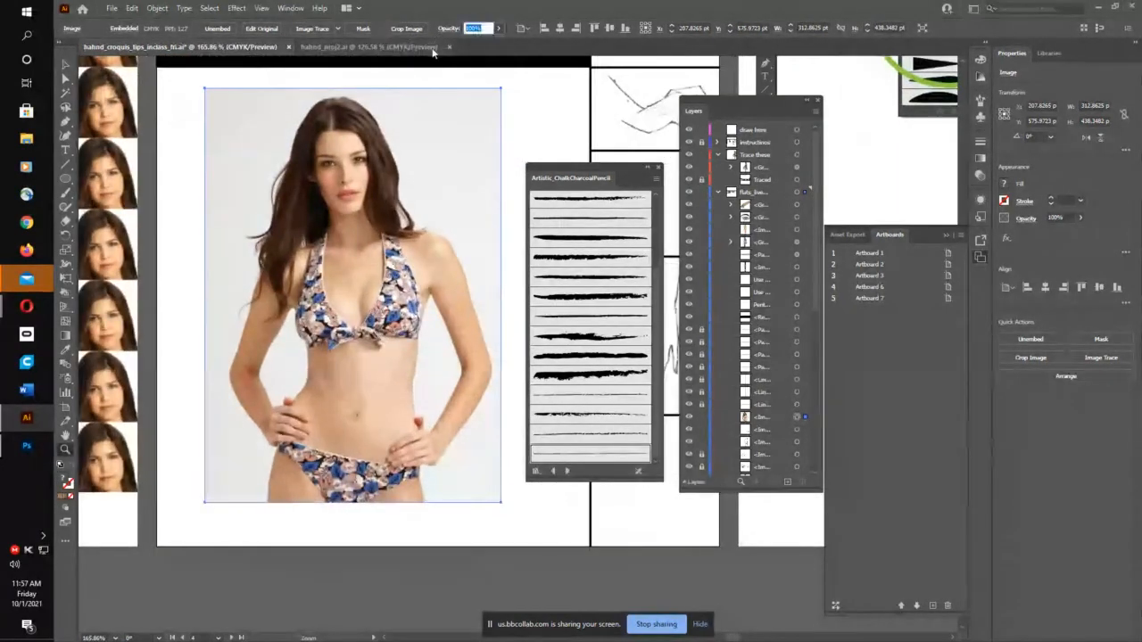
{"action": "type", "text": "70"}
{"action": "key", "text": "Return"}
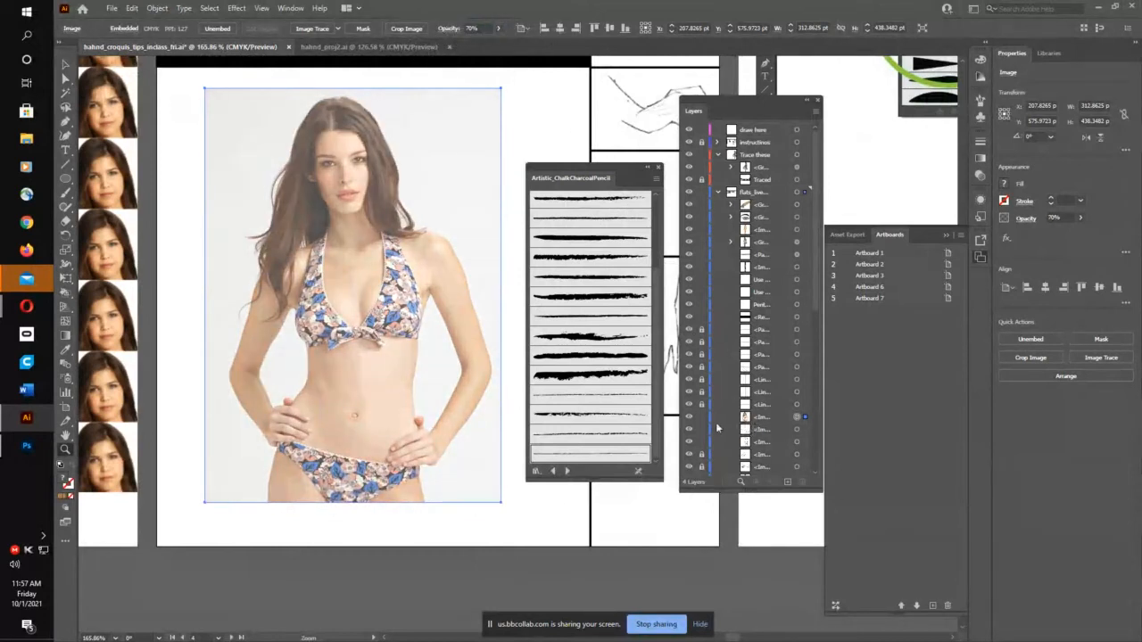
{"action": "left_click", "coordinate": [689, 417]}
{"action": "left_click", "coordinate": [688, 418]}
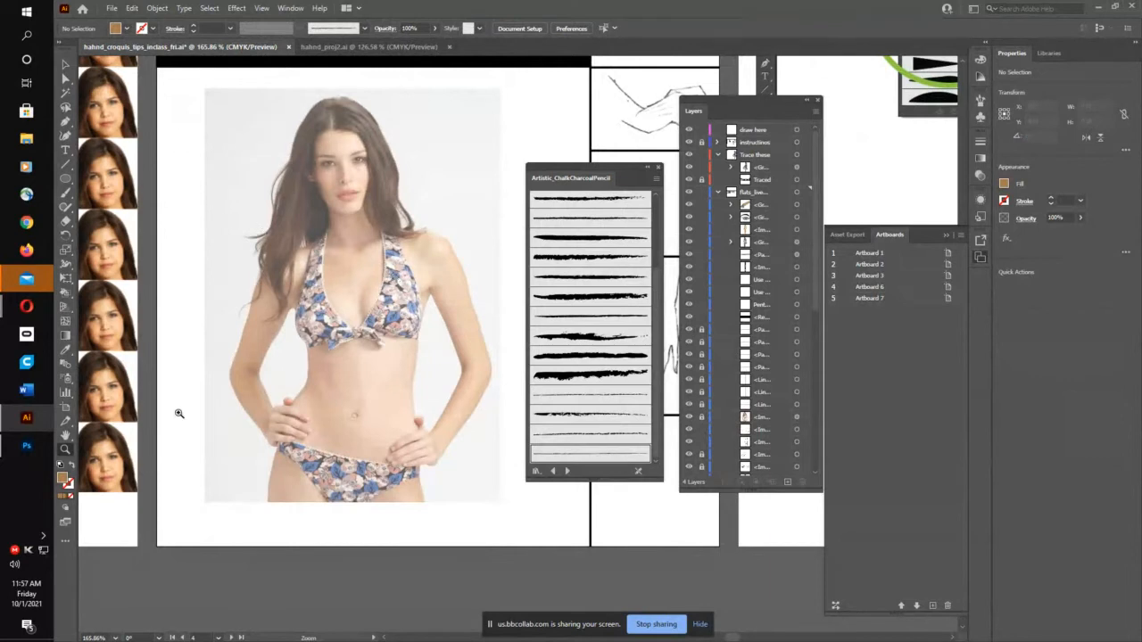
{"action": "left_click", "coordinate": [291, 441]}
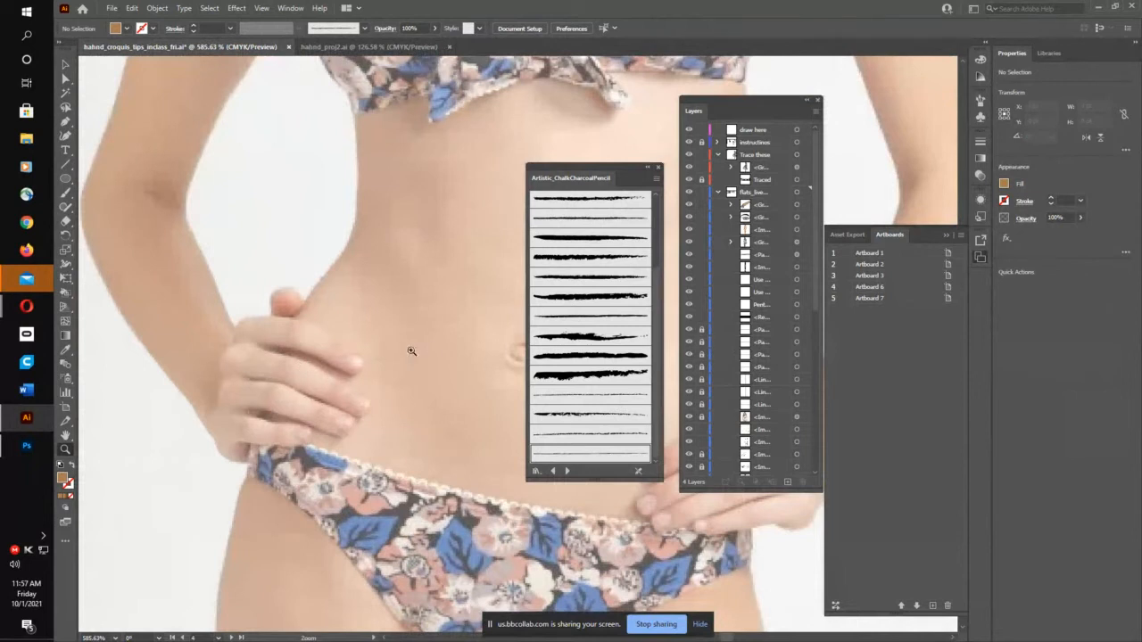
{"action": "key", "text": "ctrl+minus"}
{"action": "key", "text": "ctrl+minus"}
{"action": "key", "text": "ctrl+minus"}
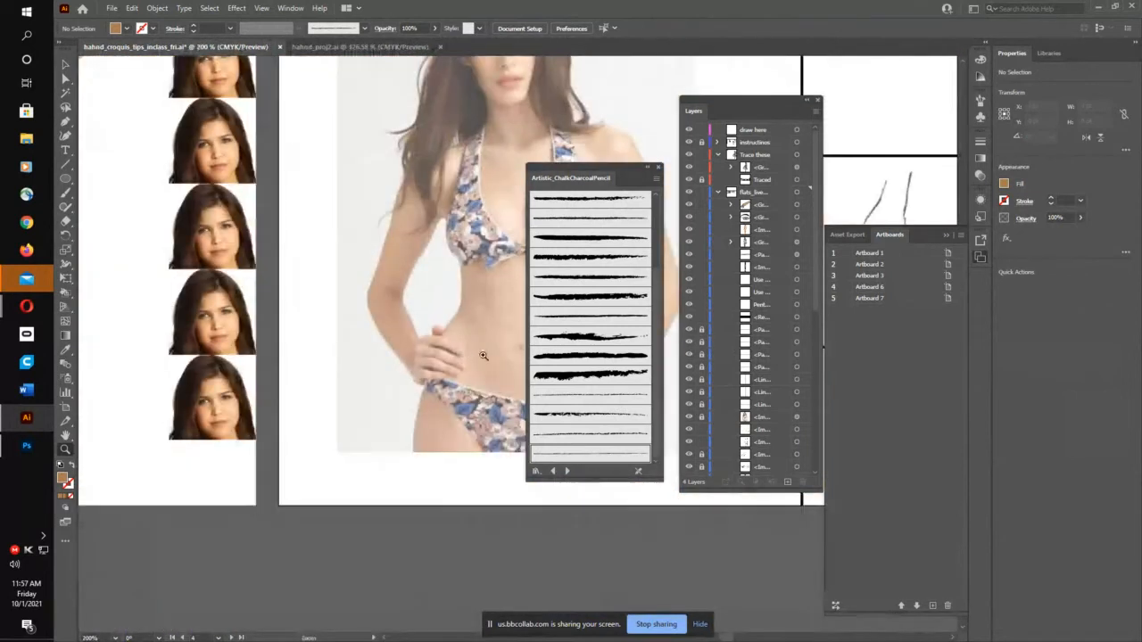
{"action": "left_click_drag", "start_coordinate": [483, 355], "coordinate": [326, 371]}
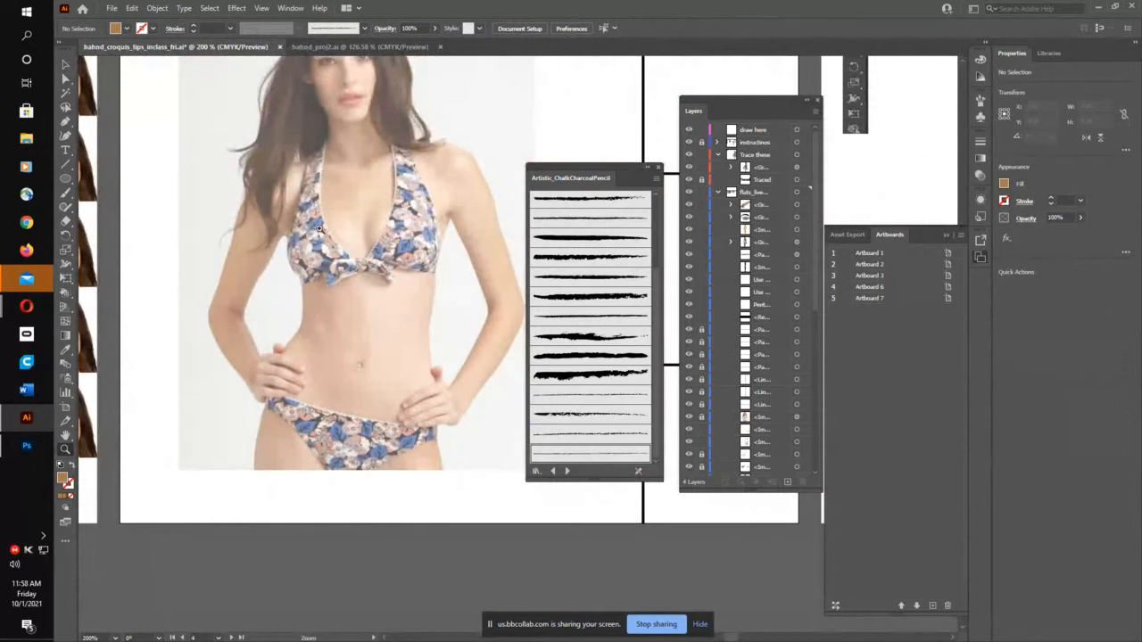
{"action": "left_click_drag", "start_coordinate": [319, 230], "coordinate": [337, 321]}
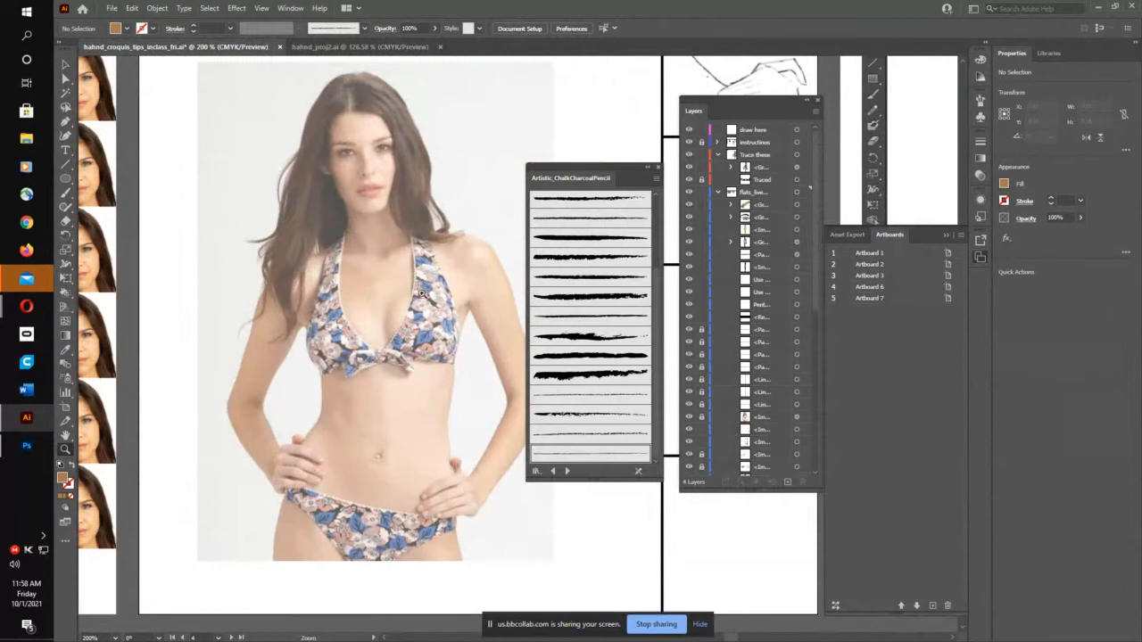
Step: Set up the Pen tool with a black stroke and no fill for tracing the model photo
{"action": "left_click_drag", "start_coordinate": [410, 381], "coordinate": [394, 360]}
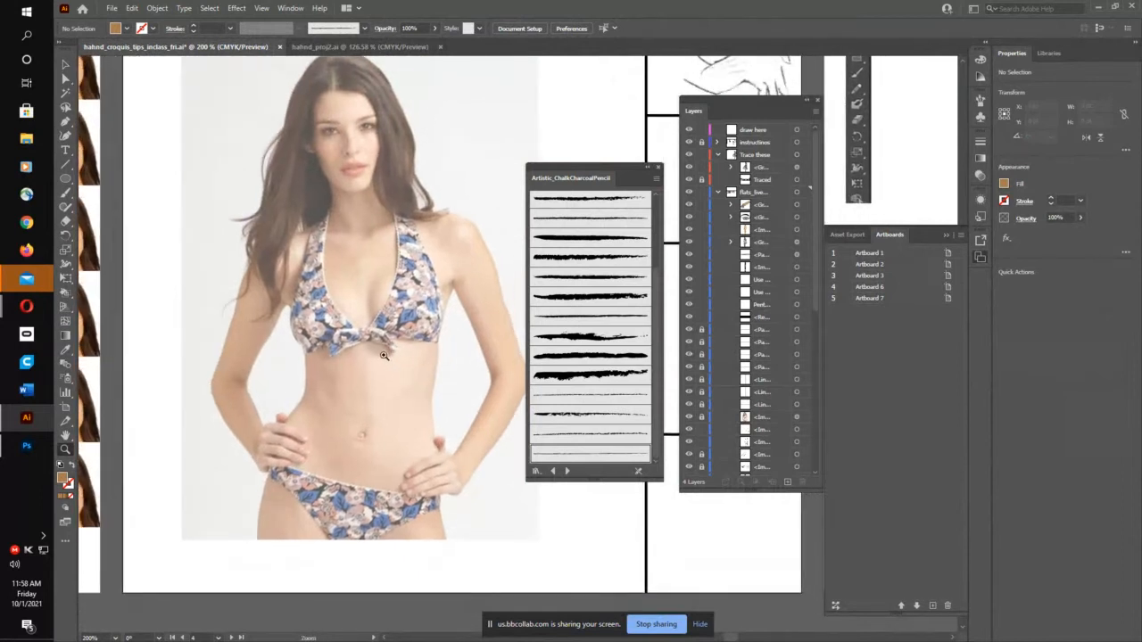
{"action": "key", "text": "p"}
{"action": "left_click", "coordinate": [153, 28]}
{"action": "left_click", "coordinate": [86, 50]}
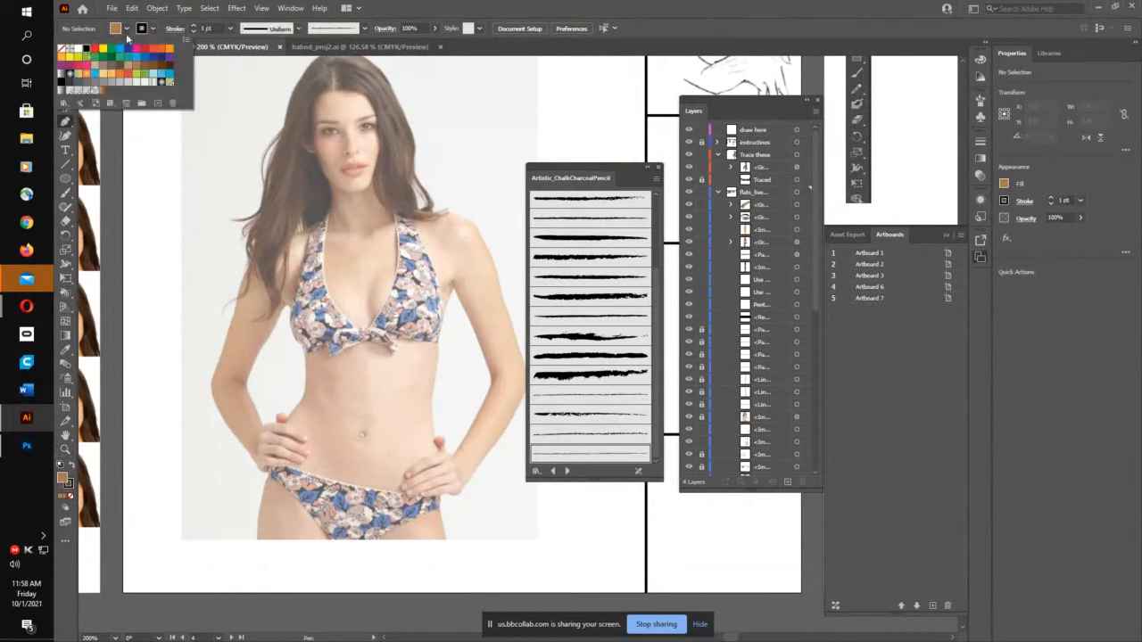
{"action": "left_click", "coordinate": [126, 29]}
{"action": "left_click", "coordinate": [127, 30]}
{"action": "left_click", "coordinate": [61, 48]}
{"action": "left_click", "coordinate": [447, 59]}
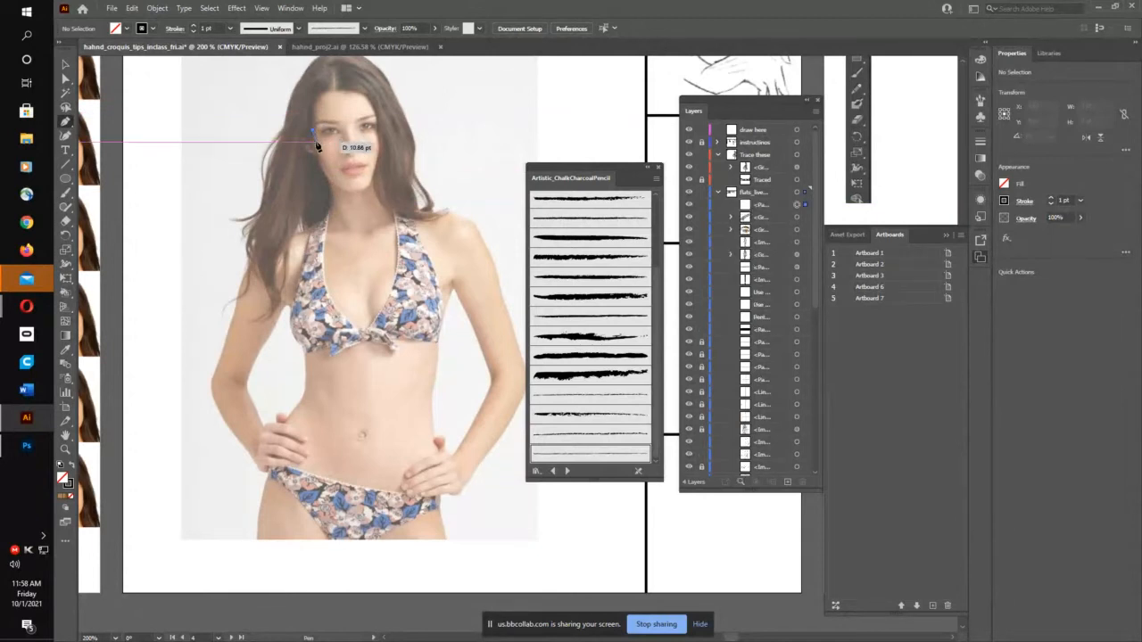
Step: Start the body outline beside the model's eye and trace down the neck, shoulder and outside of the image-left arm to the wrist
{"action": "left_click", "coordinate": [315, 135]}
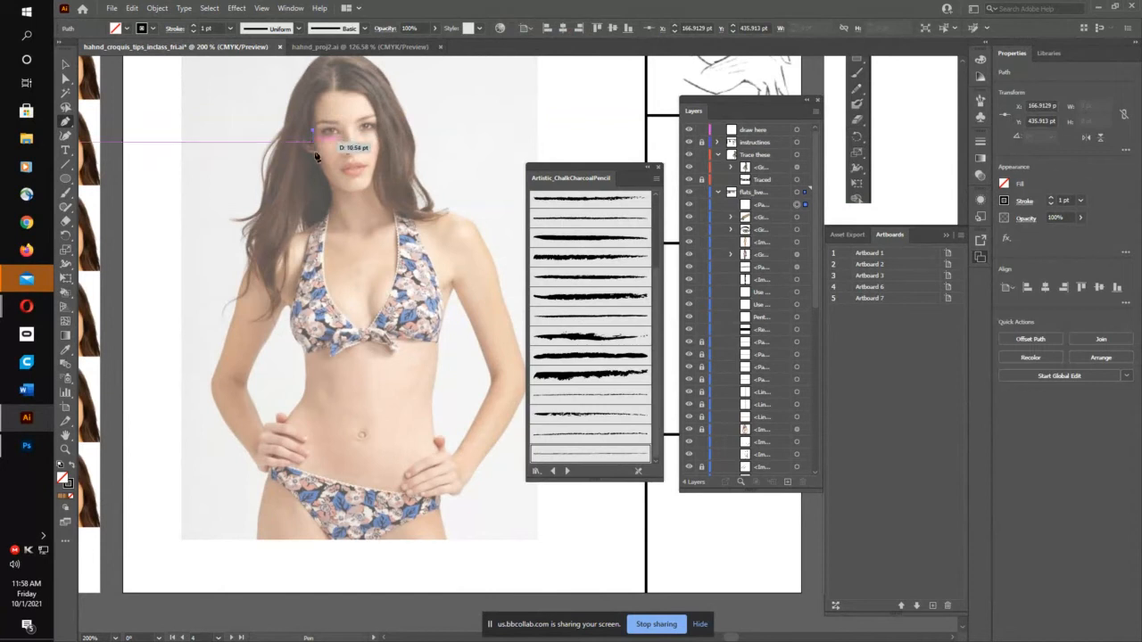
{"action": "left_click_drag", "start_coordinate": [314, 225], "coordinate": [284, 237]}
{"action": "mouse_move", "coordinate": [326, 214]}
{"action": "left_mouse_down"}
{"action": "mouse_move", "coordinate": [298, 245]}
{"action": "mouse_move", "coordinate": [251, 246]}
{"action": "mouse_move", "coordinate": [211, 366]}
{"action": "mouse_move", "coordinate": [220, 362]}
{"action": "left_mouse_up"}
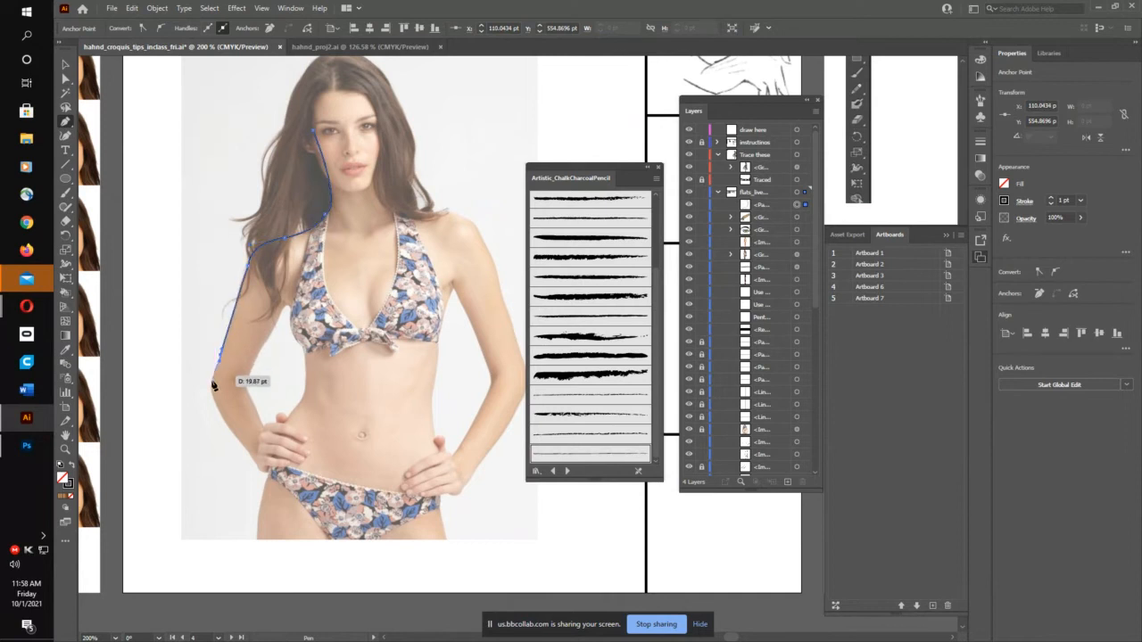
{"action": "left_click_drag", "start_coordinate": [214, 402], "coordinate": [225, 417]}
{"action": "left_click_drag", "start_coordinate": [258, 464], "coordinate": [259, 464]}
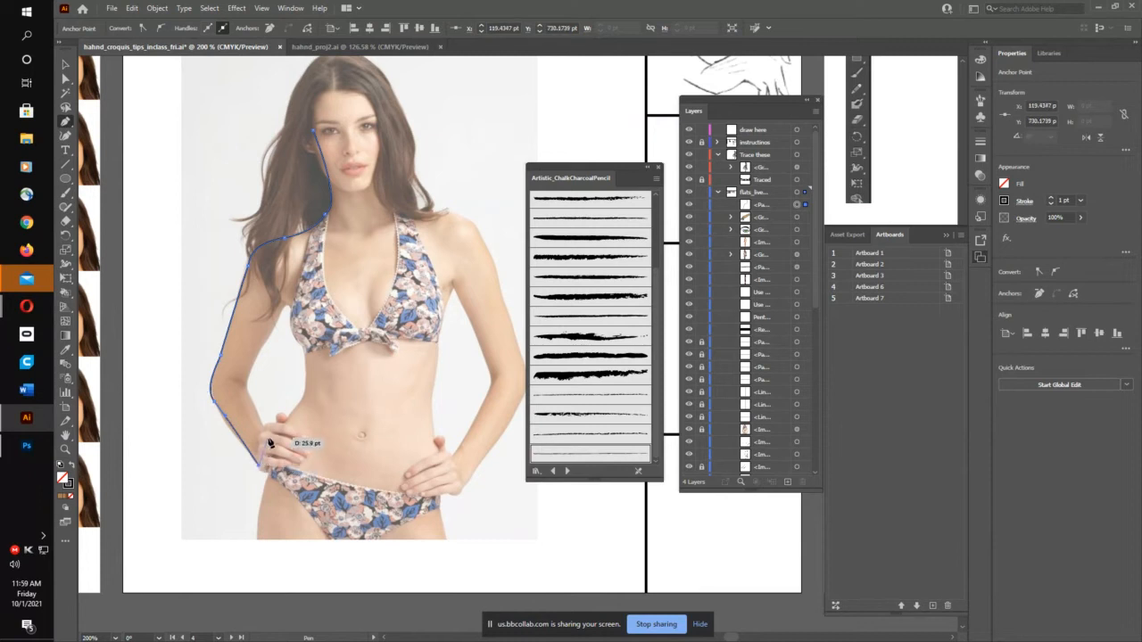
Step: Continue the outline across the wrist, up the inner arm to the armpit, and down the torso to the hand at the waist
{"action": "left_click", "coordinate": [268, 433]}
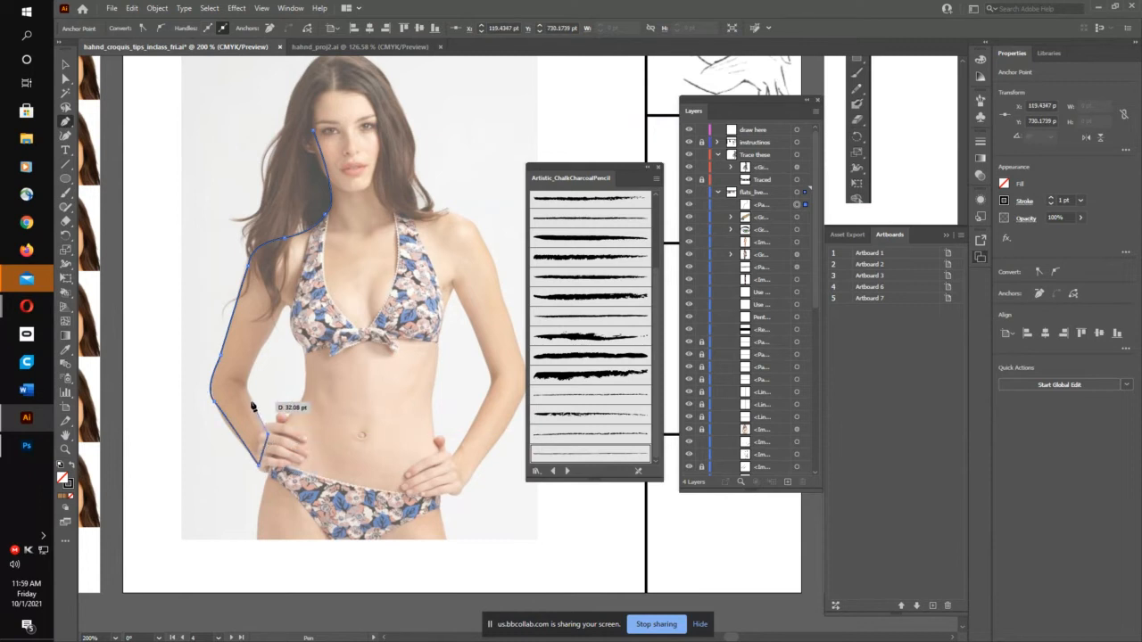
{"action": "left_click", "coordinate": [246, 388]}
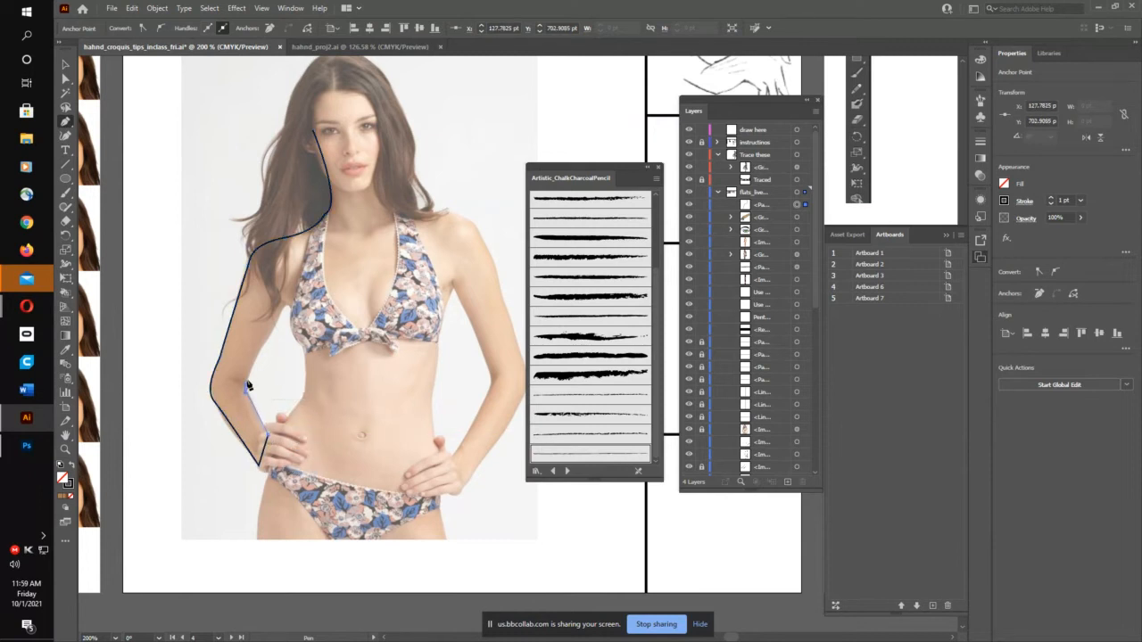
{"action": "left_click", "coordinate": [291, 311]}
{"action": "left_click_drag", "start_coordinate": [285, 314], "coordinate": [319, 358]}
{"action": "left_click", "coordinate": [290, 313]}
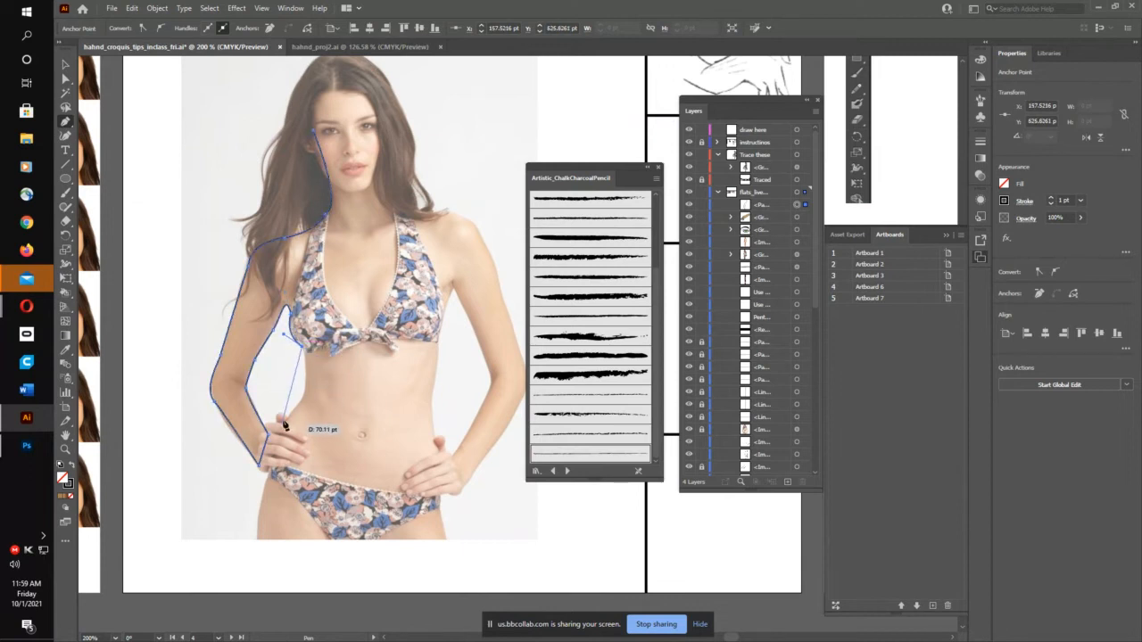
{"action": "left_click_drag", "start_coordinate": [287, 420], "coordinate": [256, 451]}
Step: Extend the outline down to the hip, straight across the bikini bottom, and up the other side of the torso to the armpit
{"action": "scroll", "coordinate": [286, 446], "scroll_direction": "down", "scroll_amount": 4}
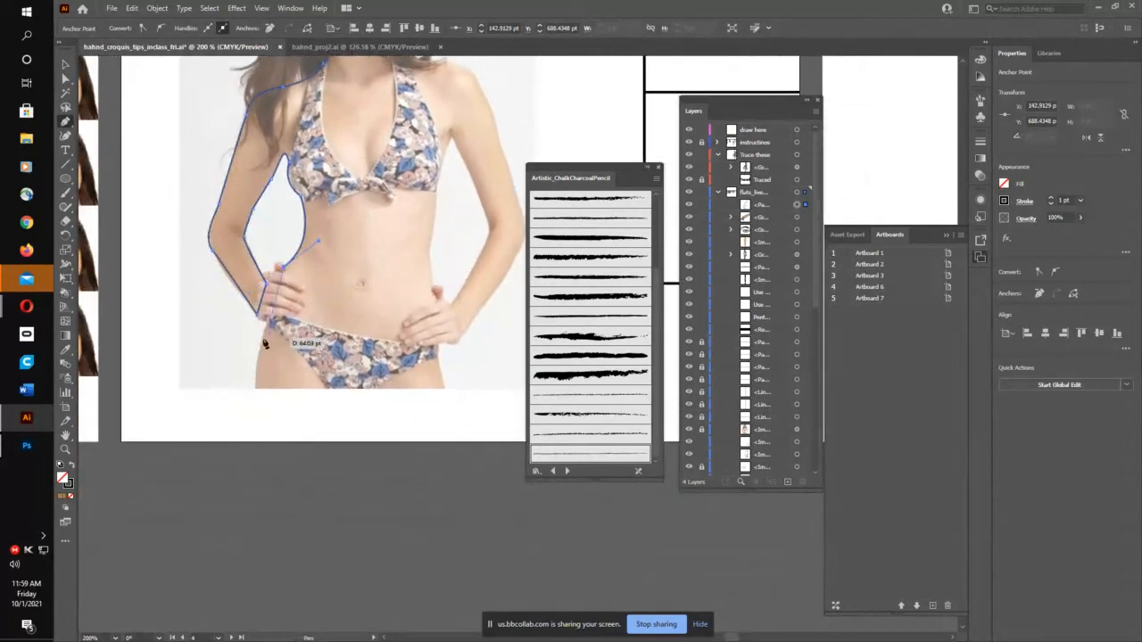
{"action": "left_click_drag", "start_coordinate": [261, 350], "coordinate": [259, 364]}
{"action": "left_click", "coordinate": [438, 369]}
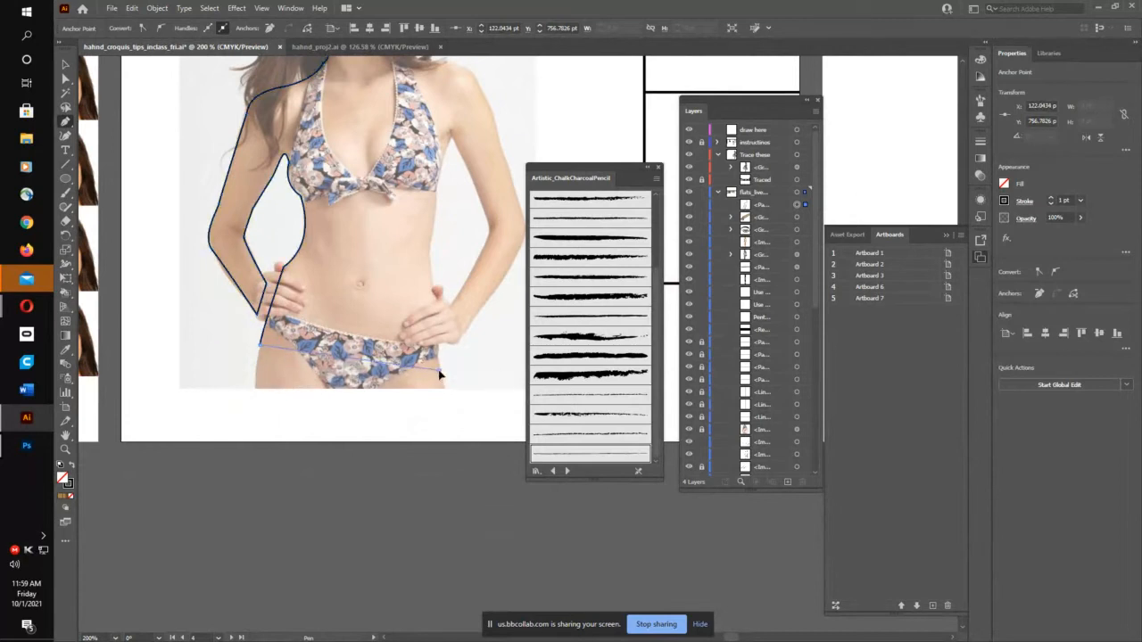
{"action": "left_click", "coordinate": [438, 299]}
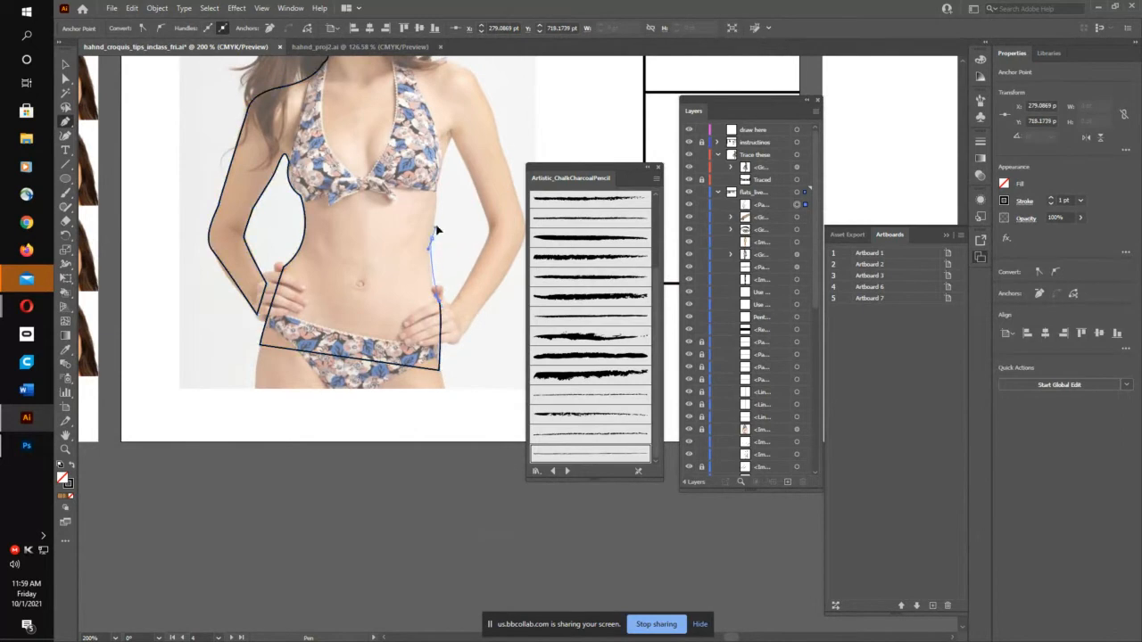
{"action": "left_click", "coordinate": [434, 234]}
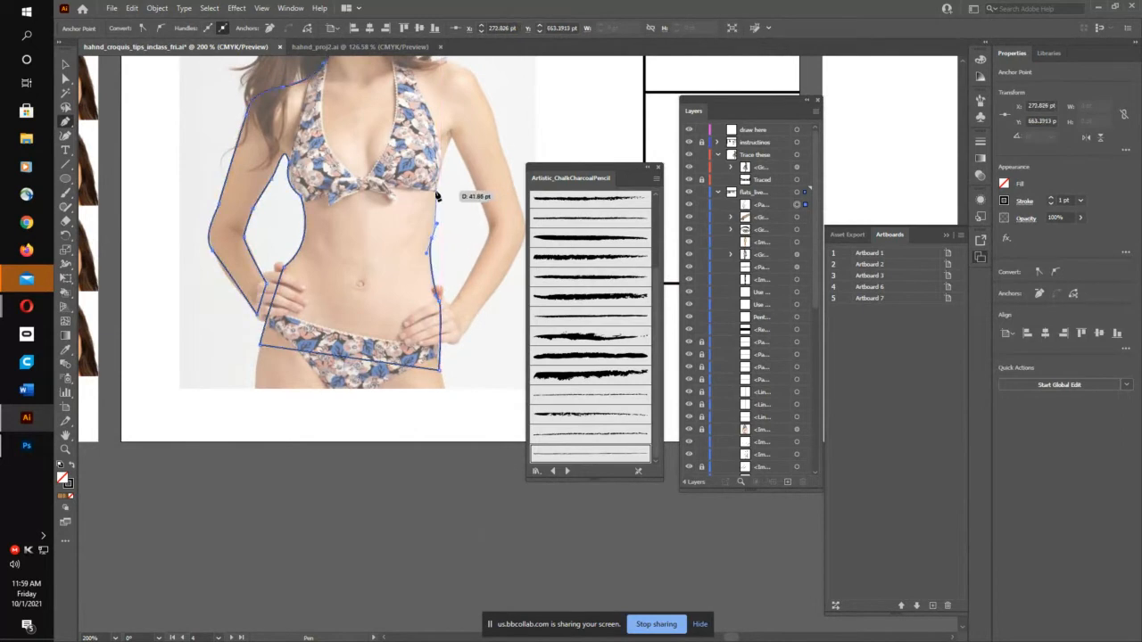
{"action": "left_click", "coordinate": [436, 190]}
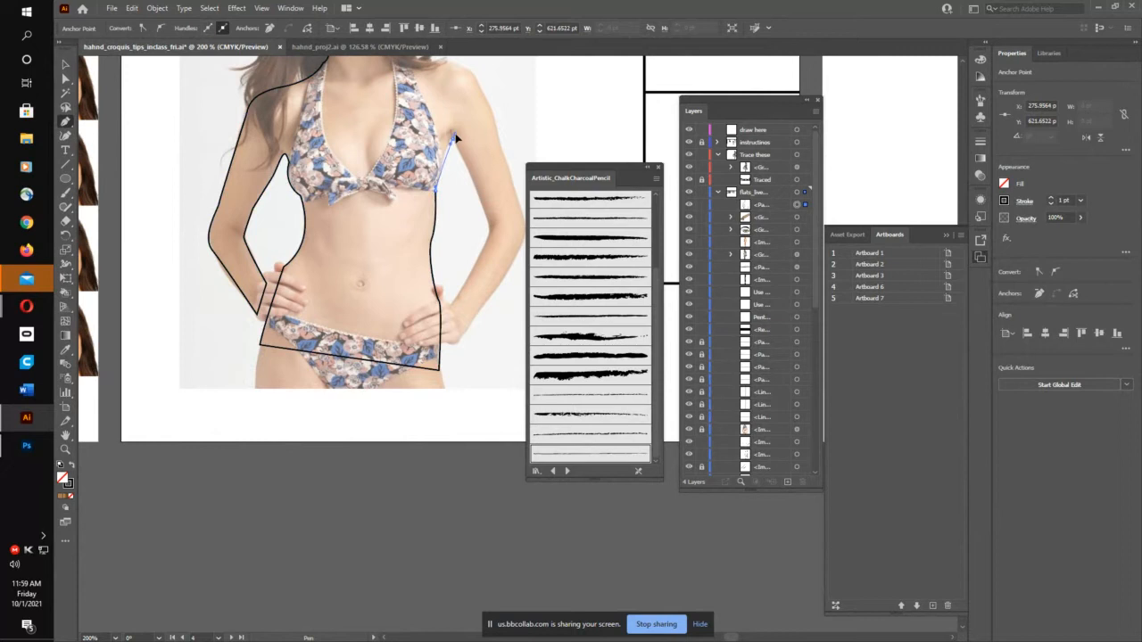
{"action": "left_click", "coordinate": [452, 138]}
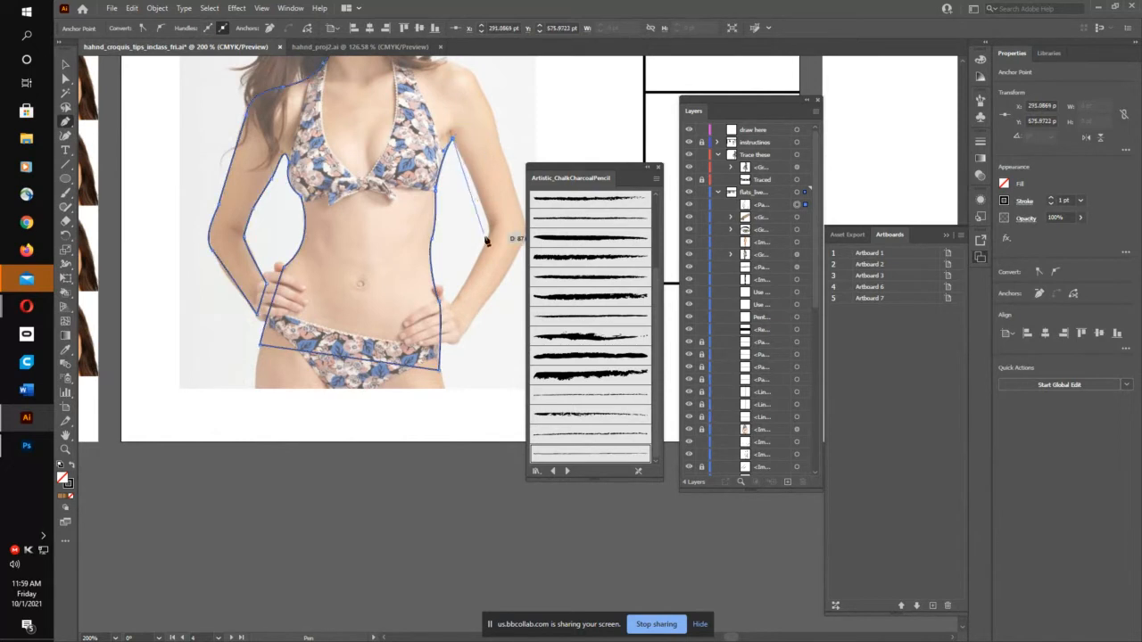
Step: Trace the image-right arm's inner edge down to the wrist and its outer forearm back up to the elbow
{"action": "key", "text": "Escape"}
{"action": "left_click_drag", "start_coordinate": [486, 240], "coordinate": [470, 246]}
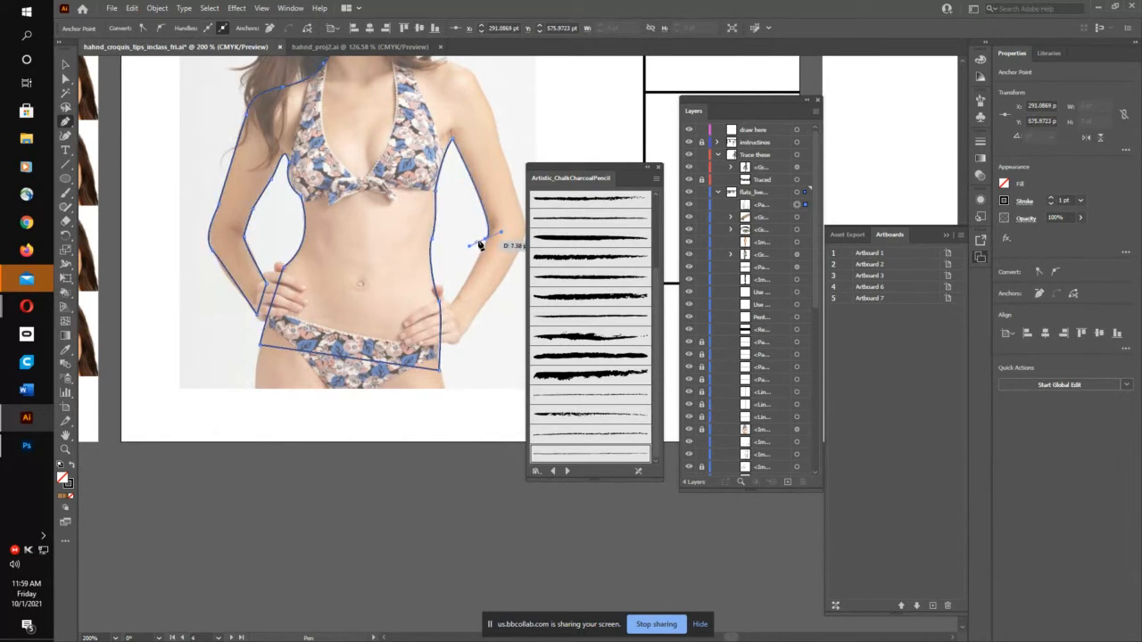
{"action": "left_click_drag", "start_coordinate": [452, 310], "coordinate": [430, 329]}
{"action": "left_click", "coordinate": [449, 307]}
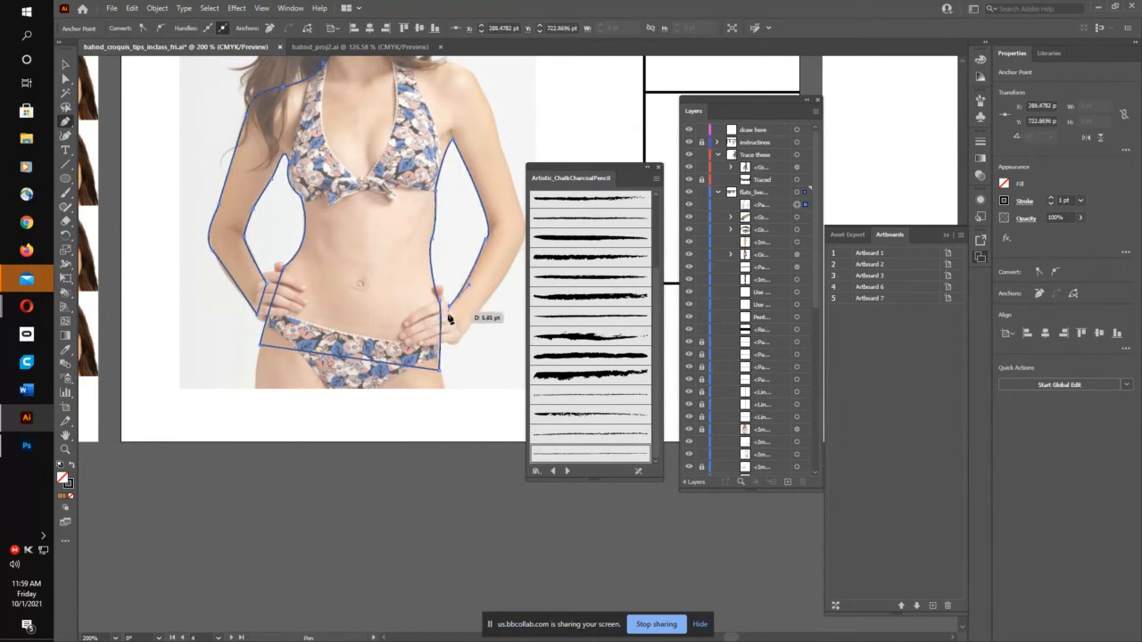
{"action": "left_click_drag", "start_coordinate": [459, 329], "coordinate": [465, 331]}
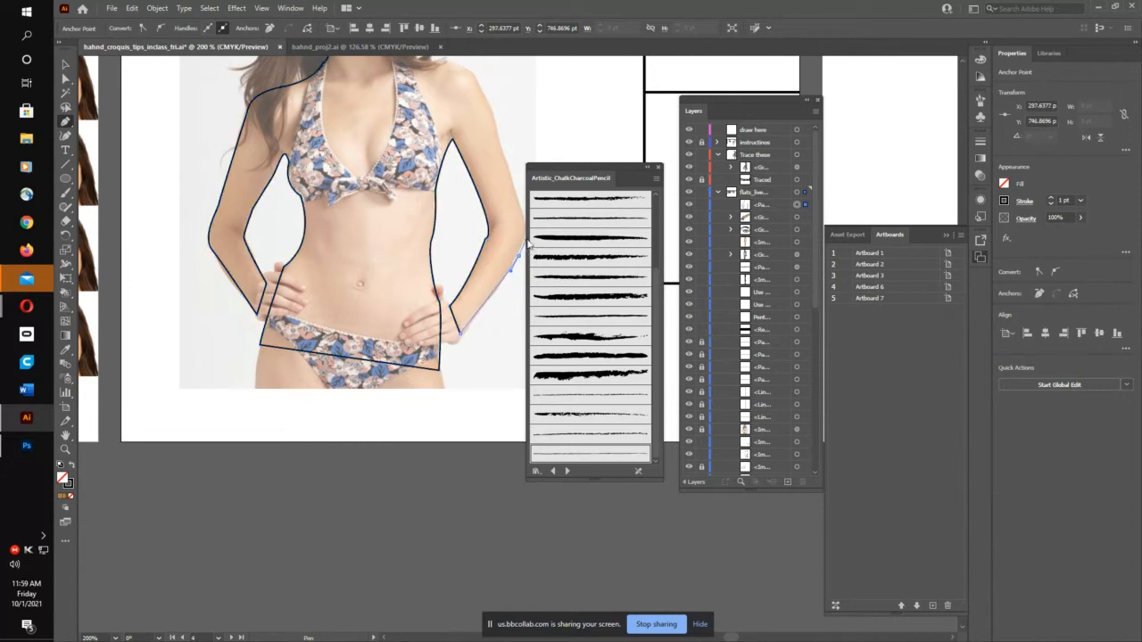
{"action": "left_click_drag", "start_coordinate": [517, 254], "coordinate": [387, 365]}
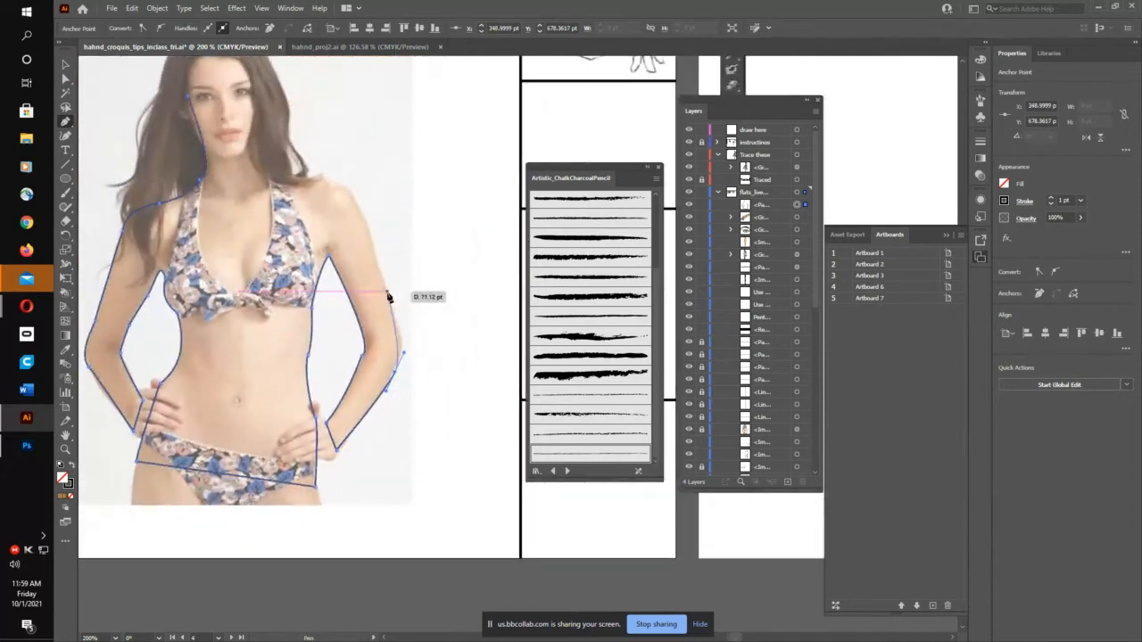
Step: Trace the outer upper arm and shoulder to the base of the neck, redoing the shoulder-top curve
{"action": "left_click_drag", "start_coordinate": [387, 292], "coordinate": [370, 247]}
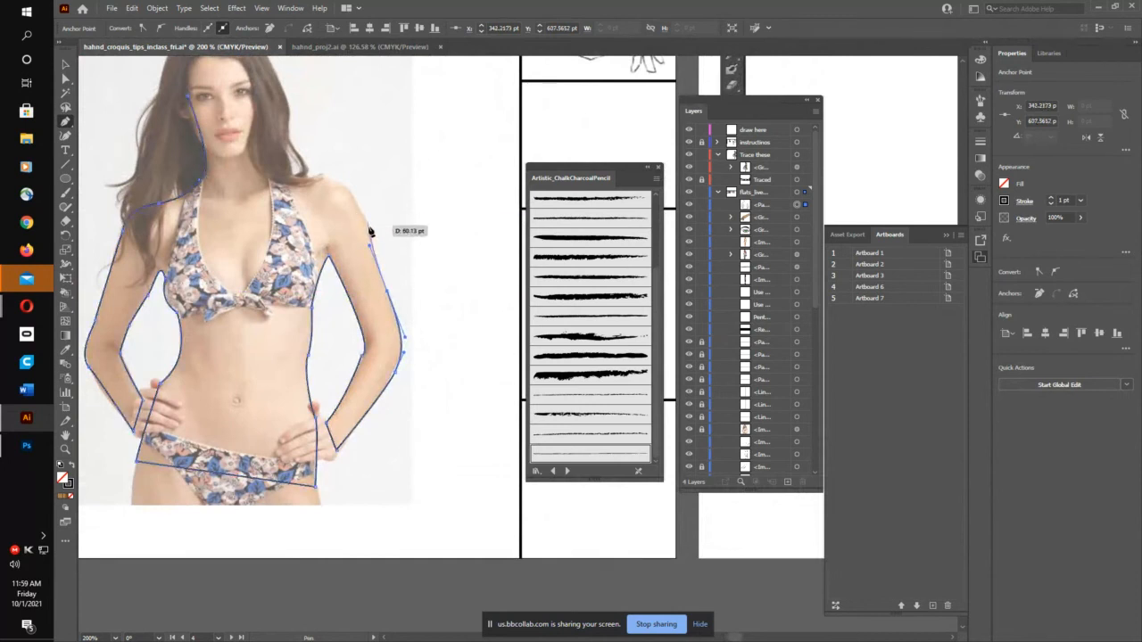
{"action": "left_click", "coordinate": [330, 185]}
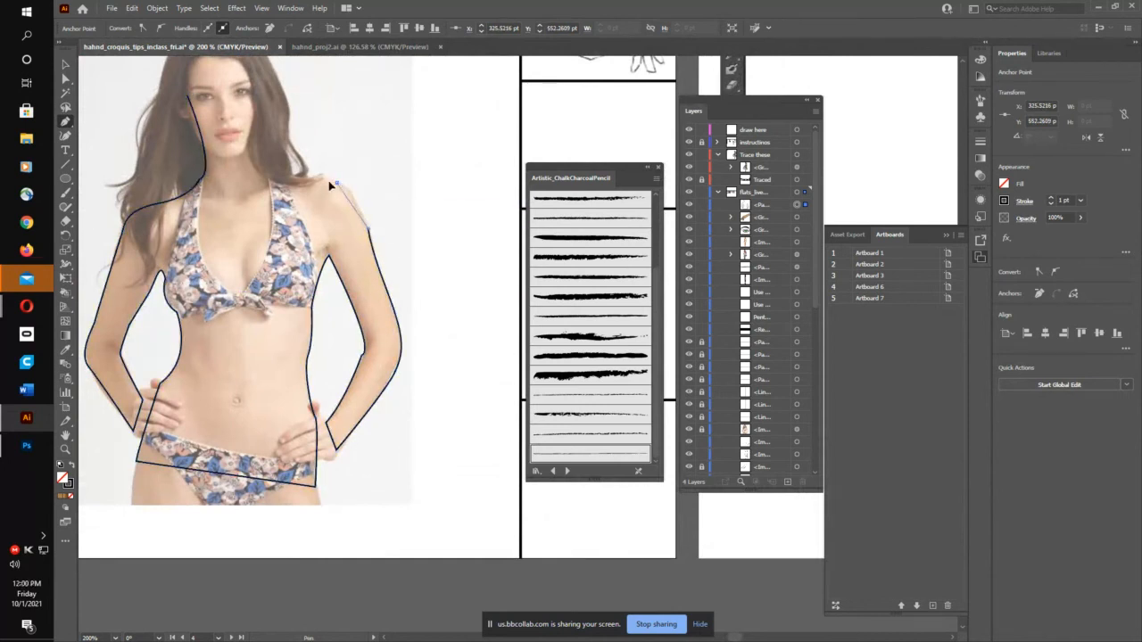
{"action": "left_click_drag", "start_coordinate": [322, 182], "coordinate": [282, 179]}
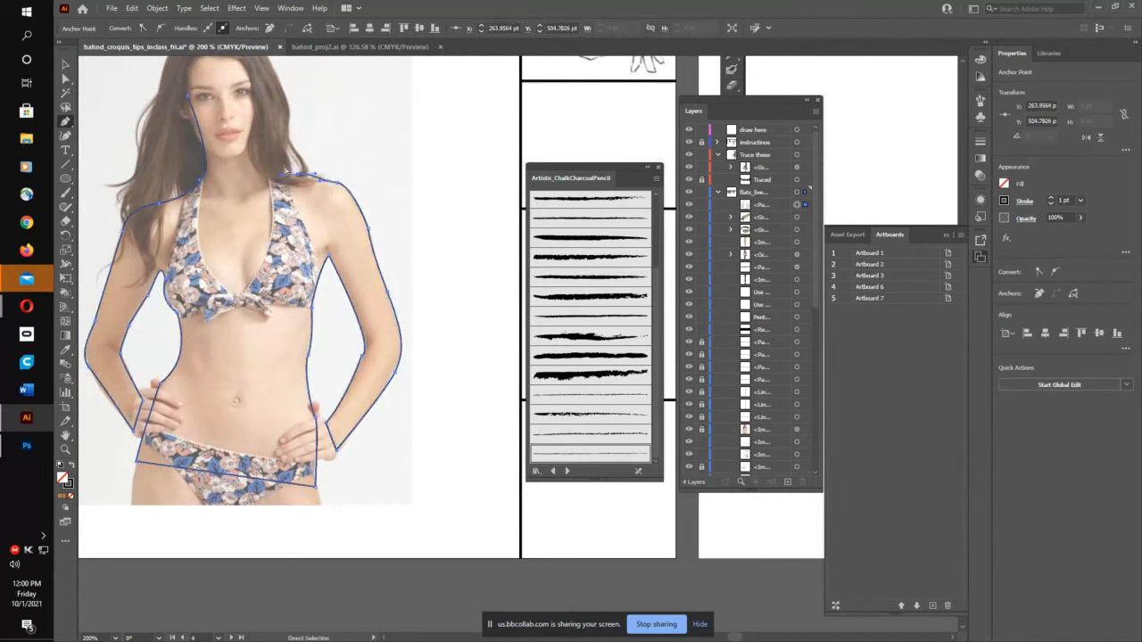
{"action": "key", "text": "ctrl+z"}
{"action": "left_click", "coordinate": [337, 183]}
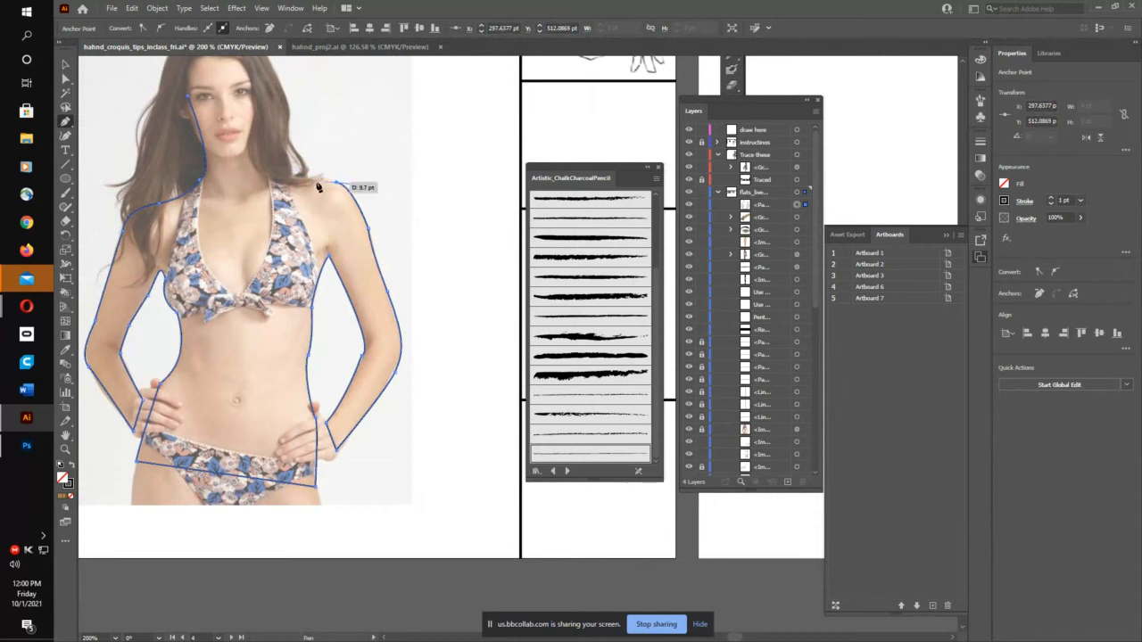
{"action": "left_click_drag", "start_coordinate": [290, 181], "coordinate": [259, 177]}
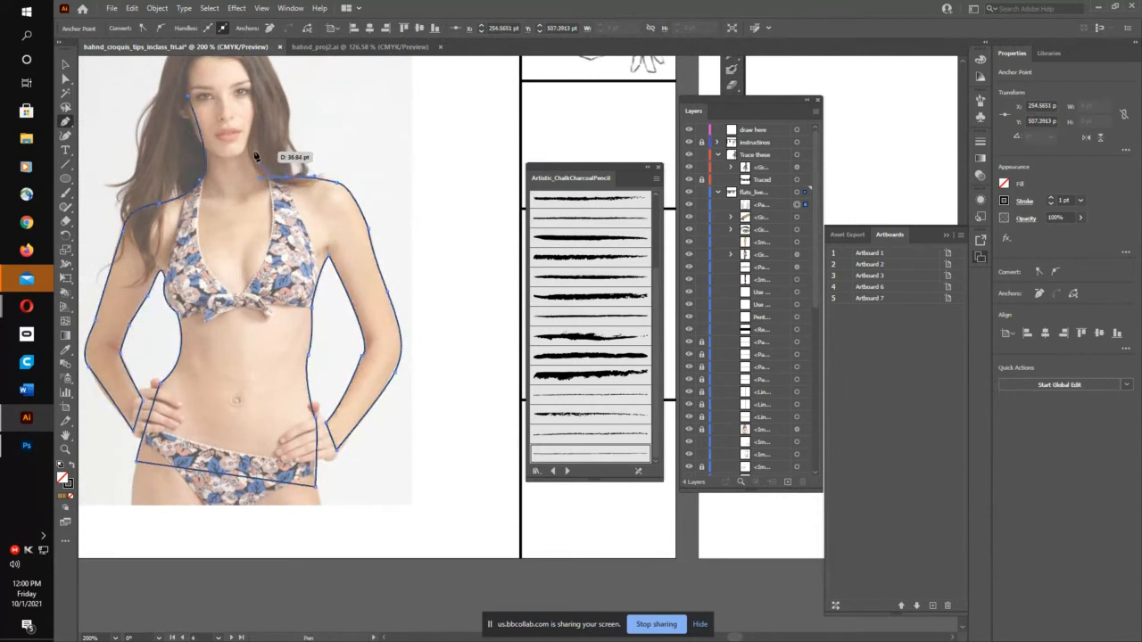
Step: Trace up the neck and side of the face, and close the body outline across the eyes at its starting point
{"action": "left_click", "coordinate": [254, 153]}
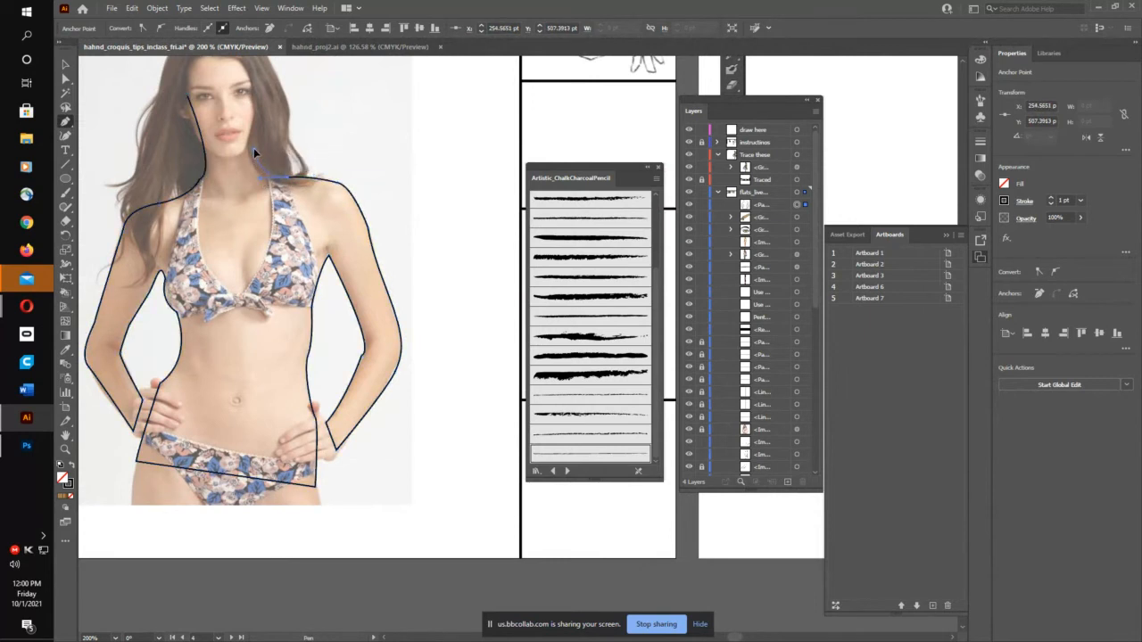
{"action": "left_click", "coordinate": [254, 94]}
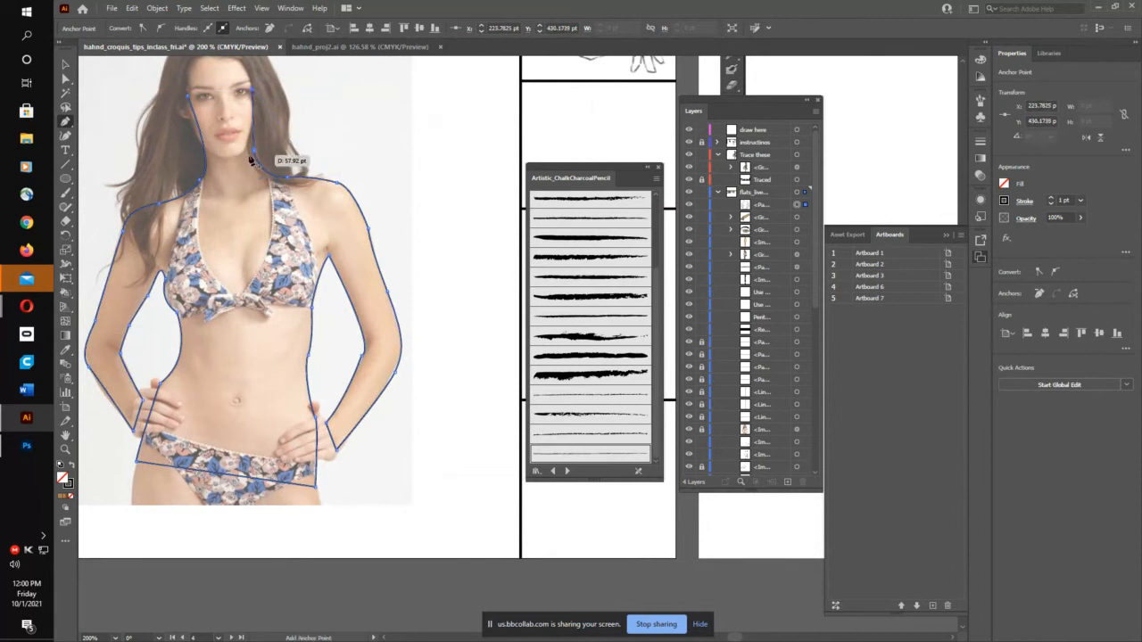
{"action": "left_click", "coordinate": [188, 94]}
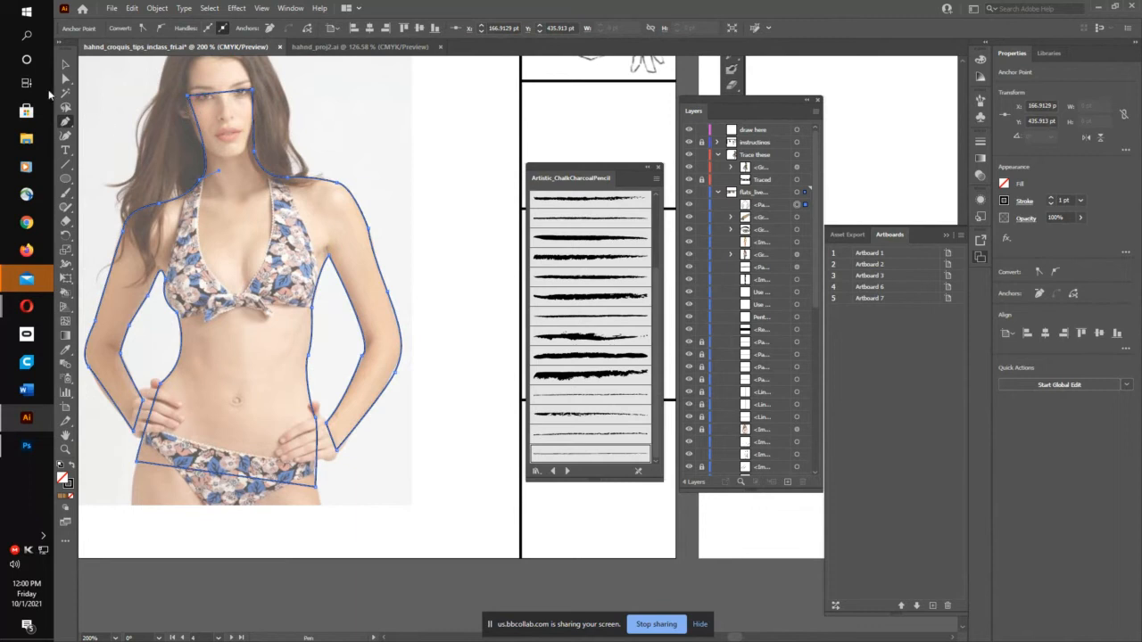
Step: Fill the closed body outline with the tan skin swatch and hide the filled path
{"action": "left_click", "coordinate": [65, 63]}
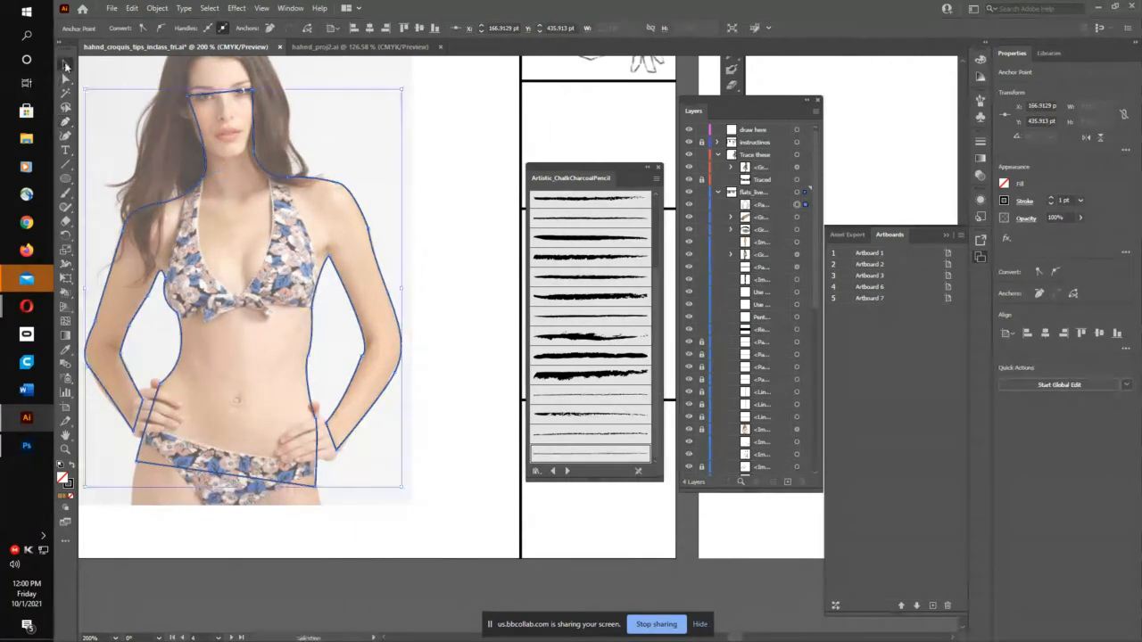
{"action": "left_click", "coordinate": [355, 204]}
{"action": "left_click", "coordinate": [126, 29]}
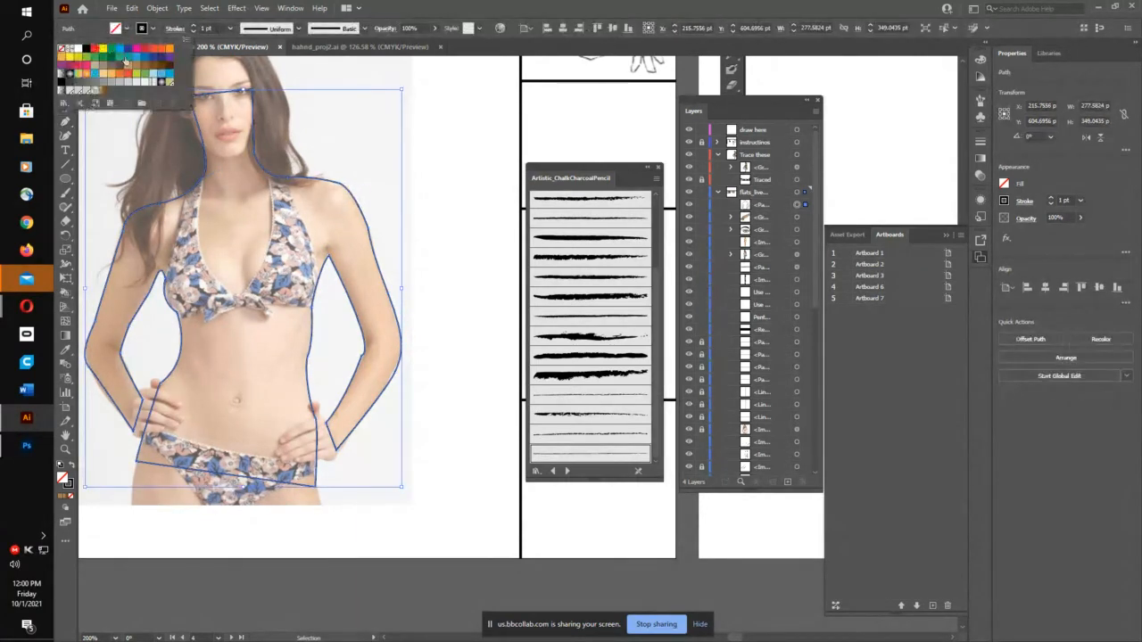
{"action": "left_click", "coordinate": [130, 70]}
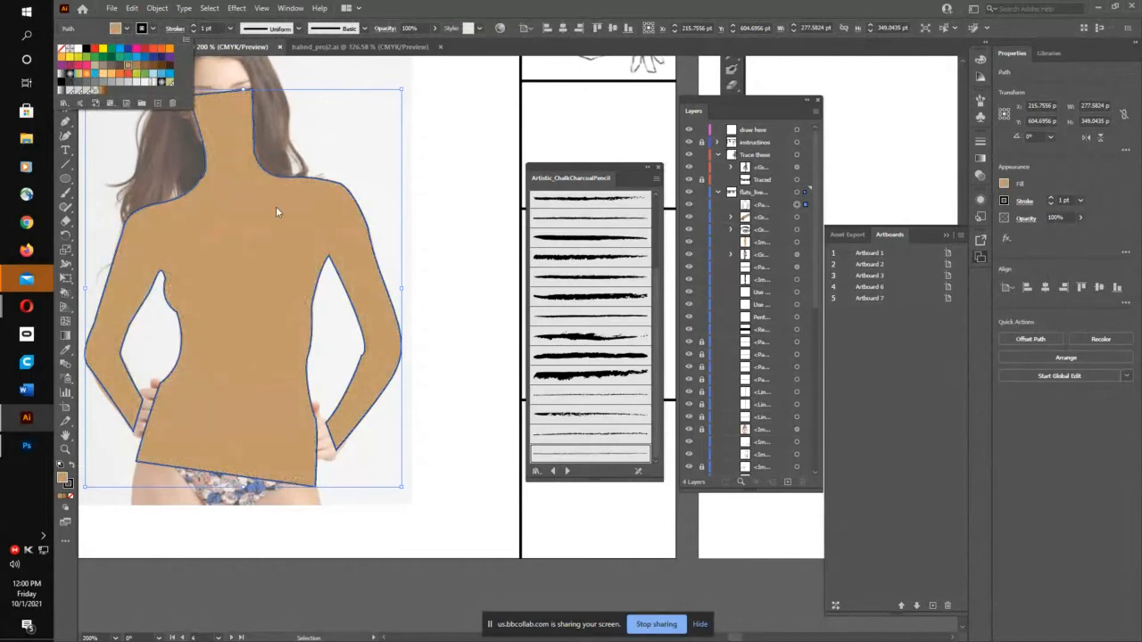
{"action": "left_click", "coordinate": [64, 50]}
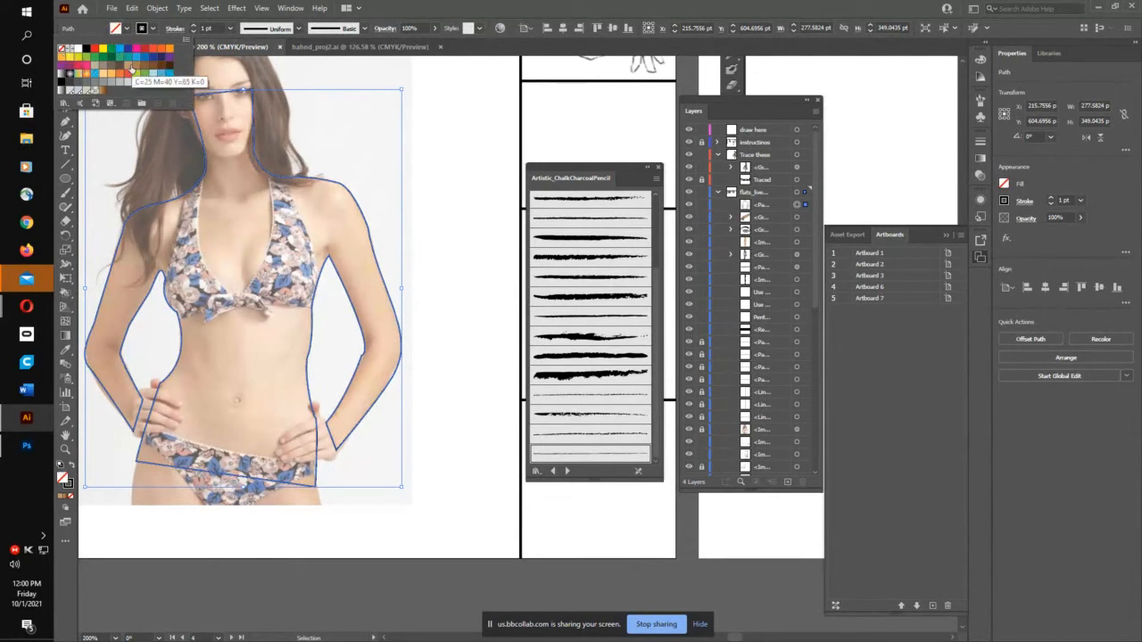
{"action": "left_click", "coordinate": [130, 68]}
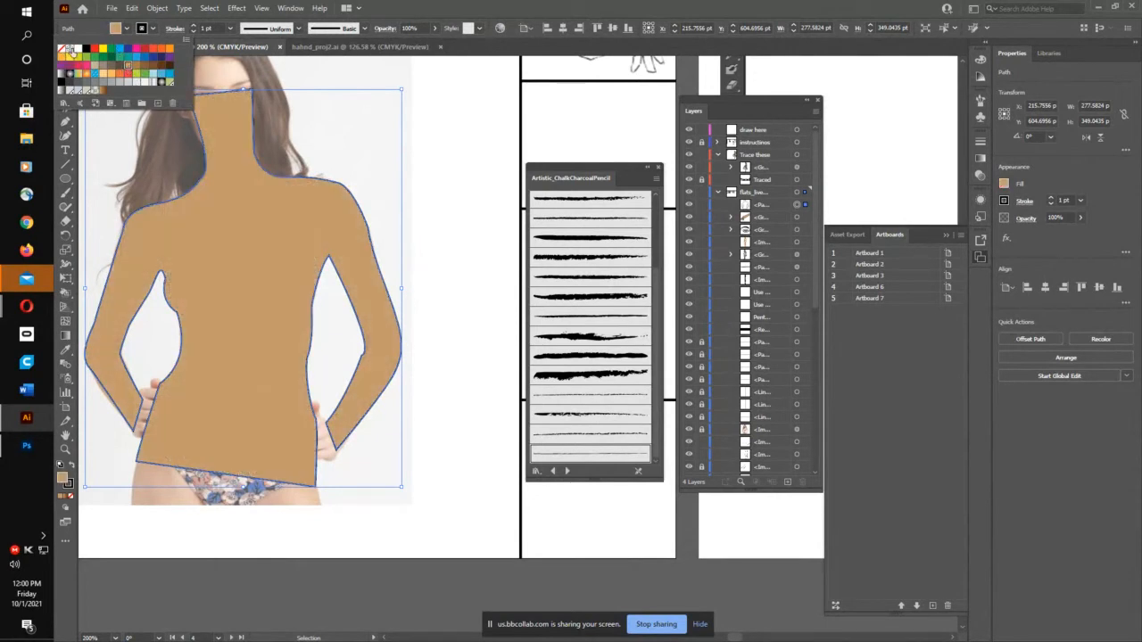
{"action": "left_click", "coordinate": [61, 50]}
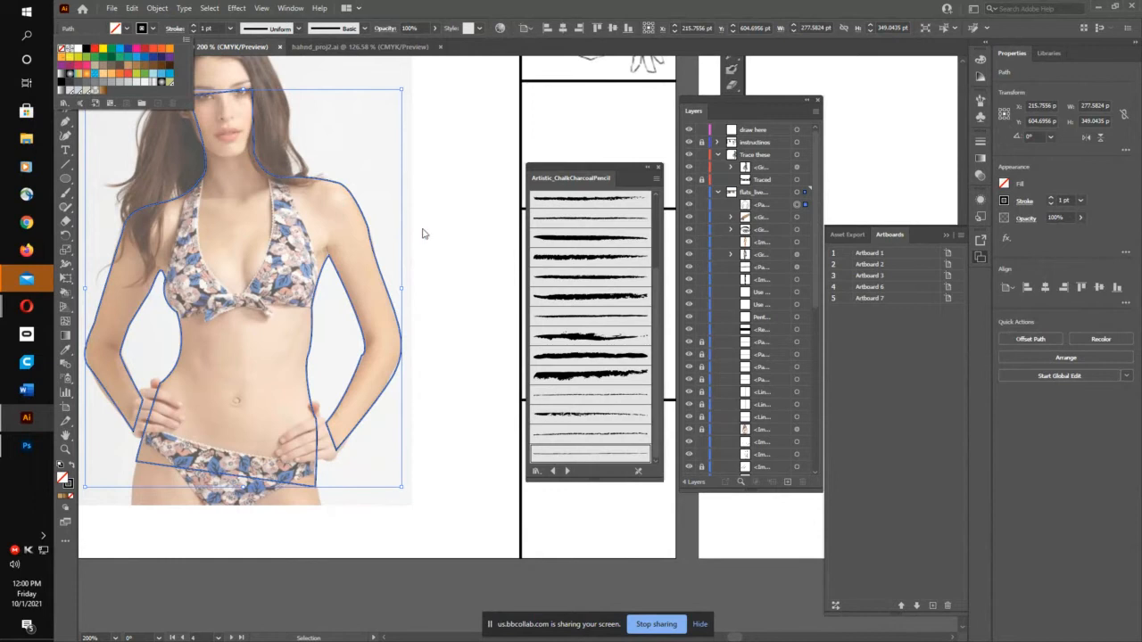
{"action": "left_click", "coordinate": [128, 68]}
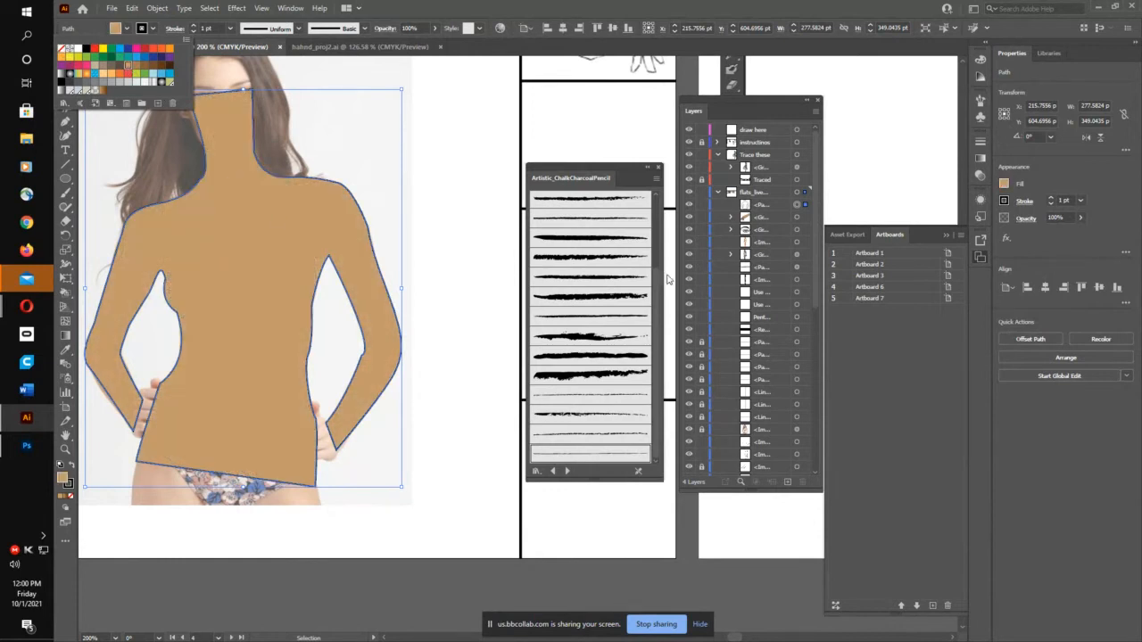
{"action": "left_click", "coordinate": [690, 206]}
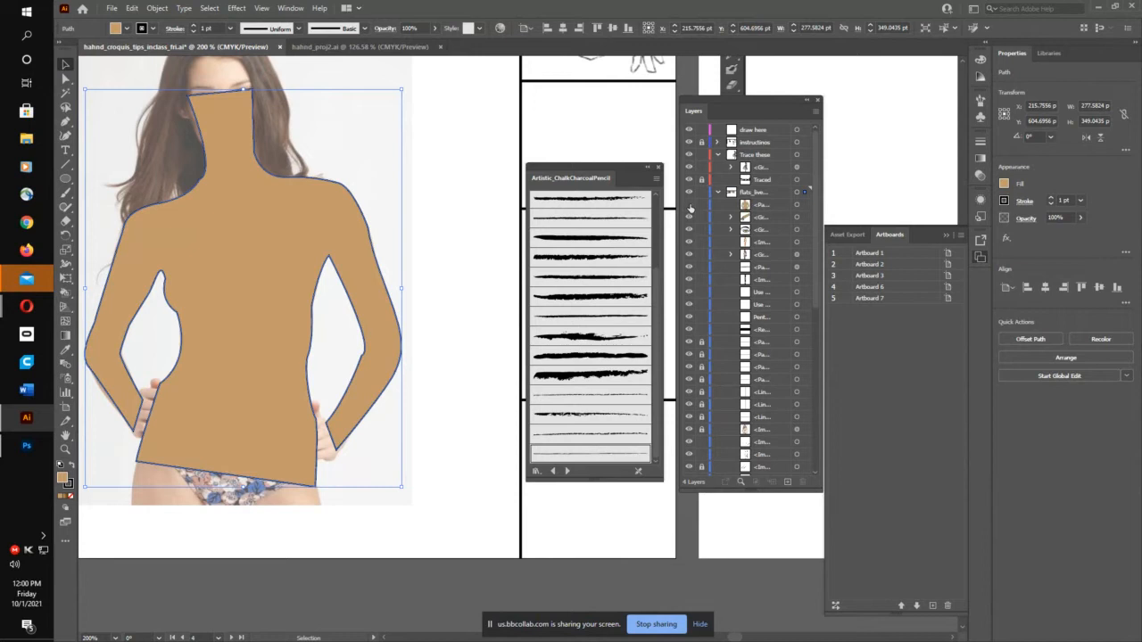
Step: Hide the filled body path so the model photo beneath can be traced
{"action": "left_click", "coordinate": [689, 206]}
{"action": "left_click", "coordinate": [690, 206]}
{"action": "left_click", "coordinate": [690, 206]}
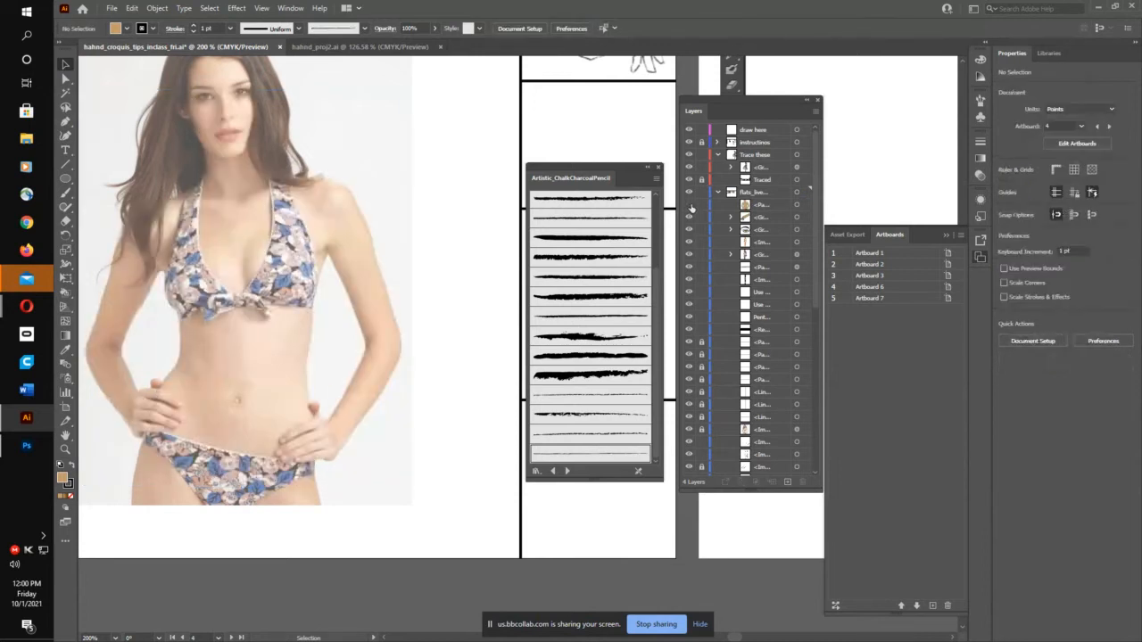
{"action": "left_click", "coordinate": [690, 206]}
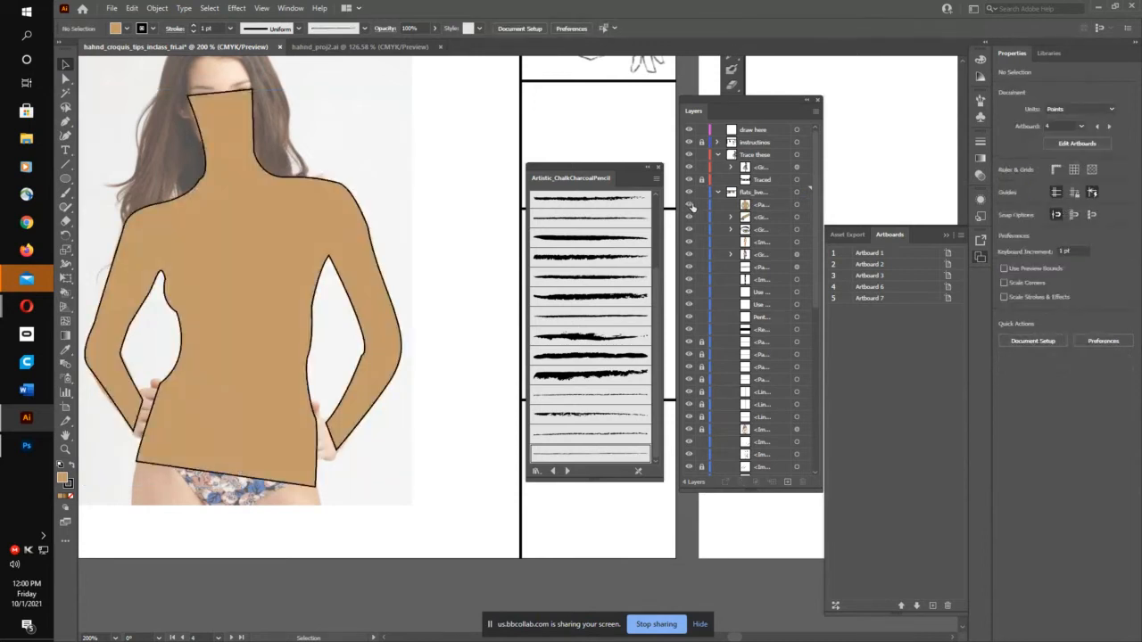
{"action": "left_click", "coordinate": [690, 206]}
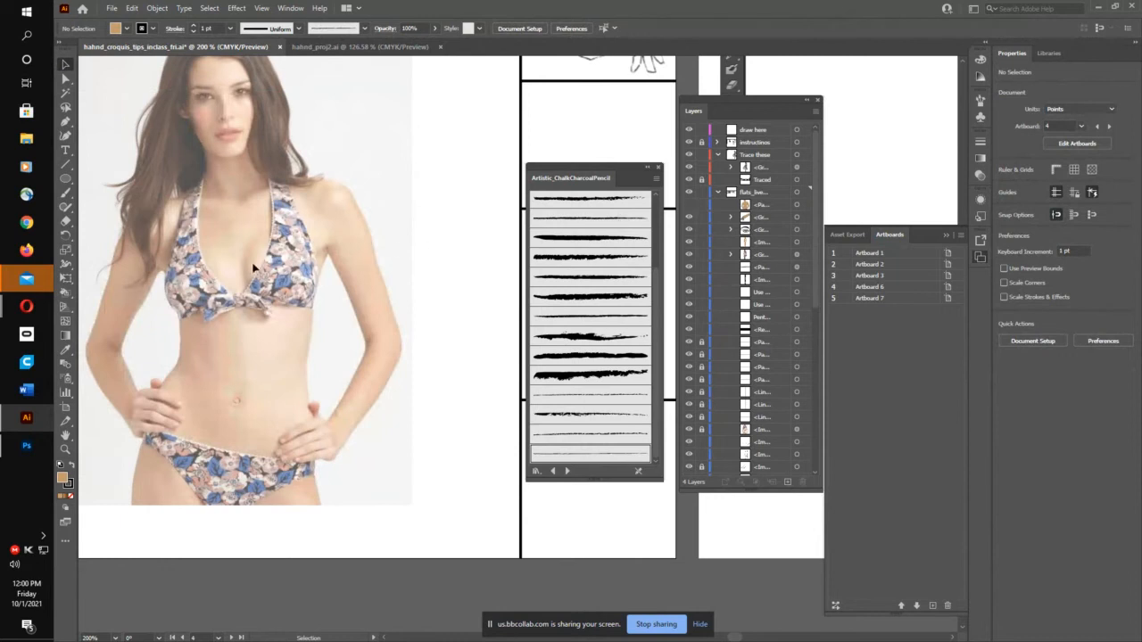
Step: Trace the face as a closed Pen outline from the temple around the chin, up the other side and over the forehead
{"action": "key", "text": "p"}
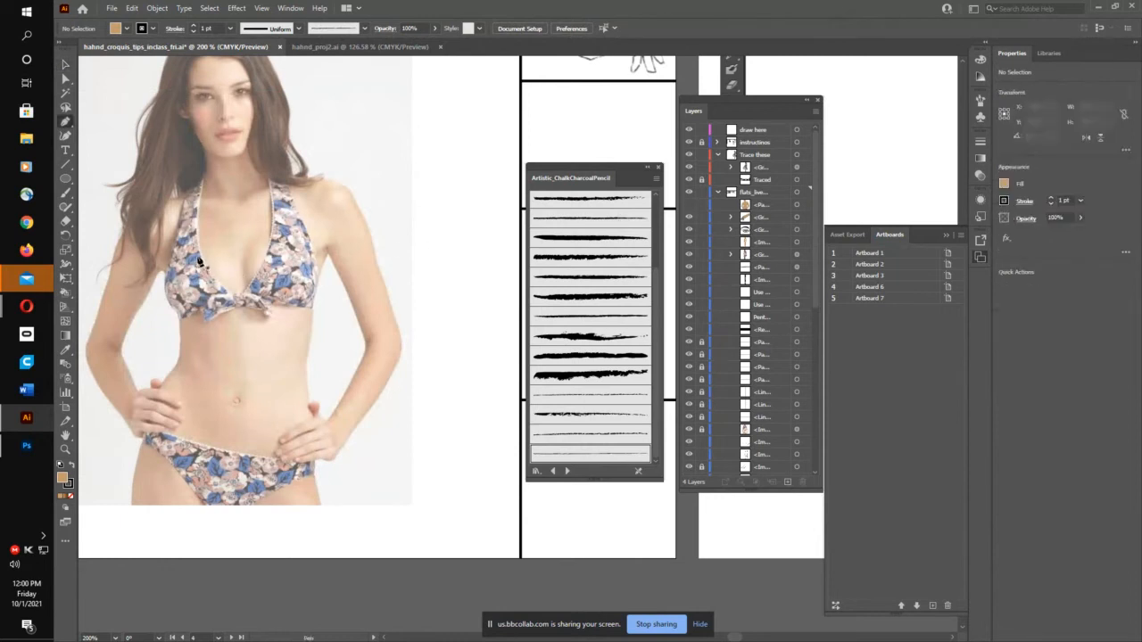
{"action": "left_click", "coordinate": [184, 97]}
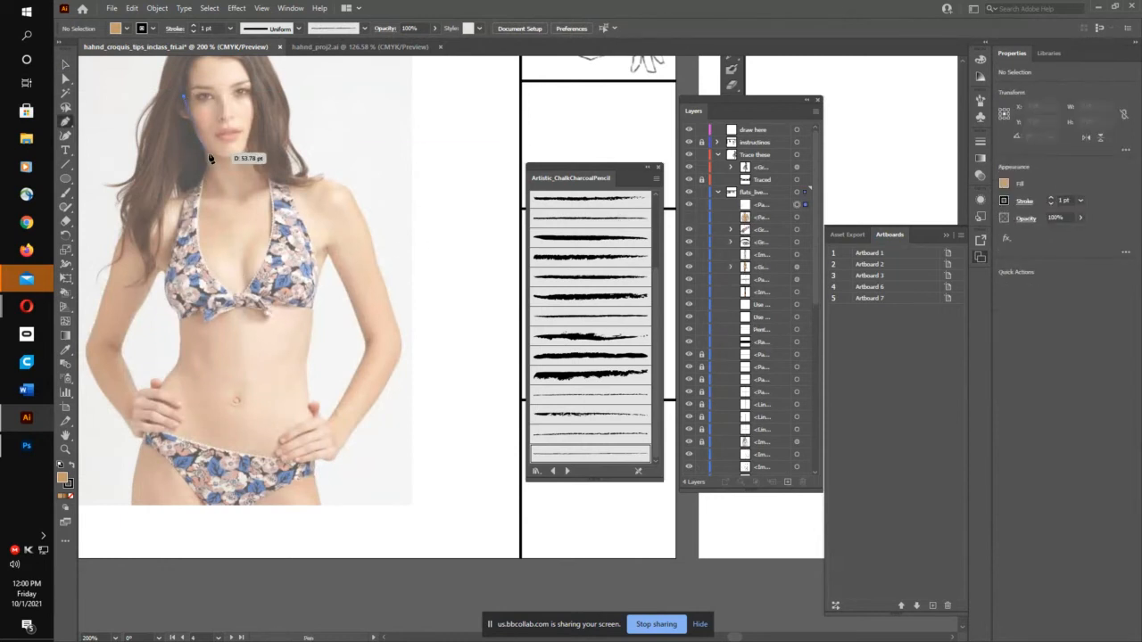
{"action": "left_click_drag", "start_coordinate": [226, 157], "coordinate": [260, 152]}
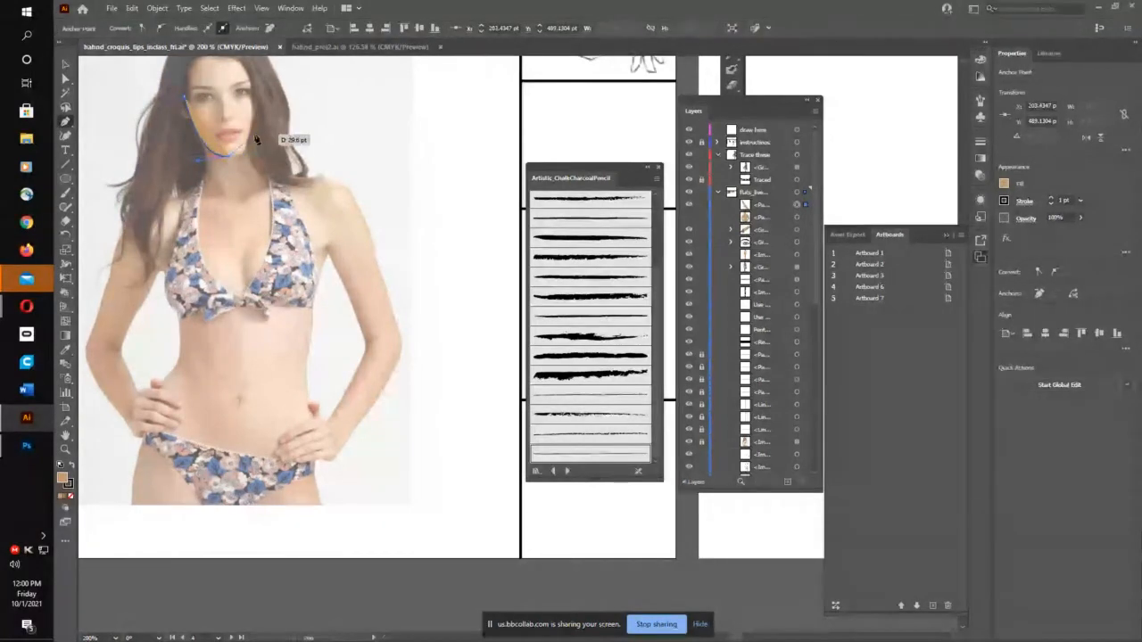
{"action": "left_click_drag", "start_coordinate": [254, 123], "coordinate": [239, 191]}
{"action": "left_click", "coordinate": [255, 106]}
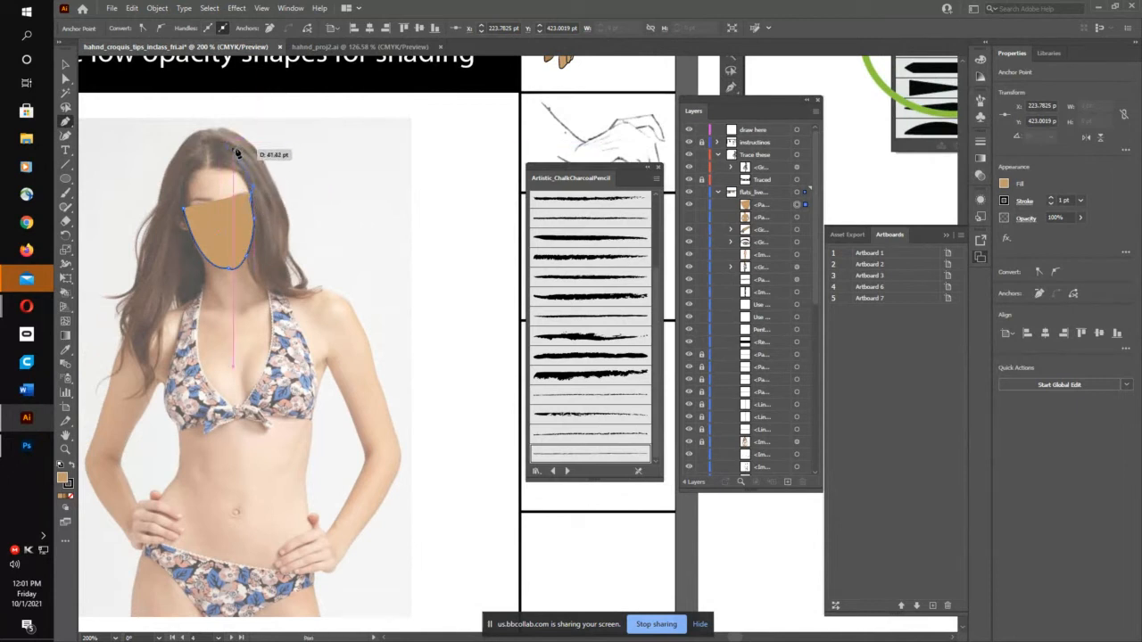
{"action": "left_click_drag", "start_coordinate": [229, 146], "coordinate": [204, 147]}
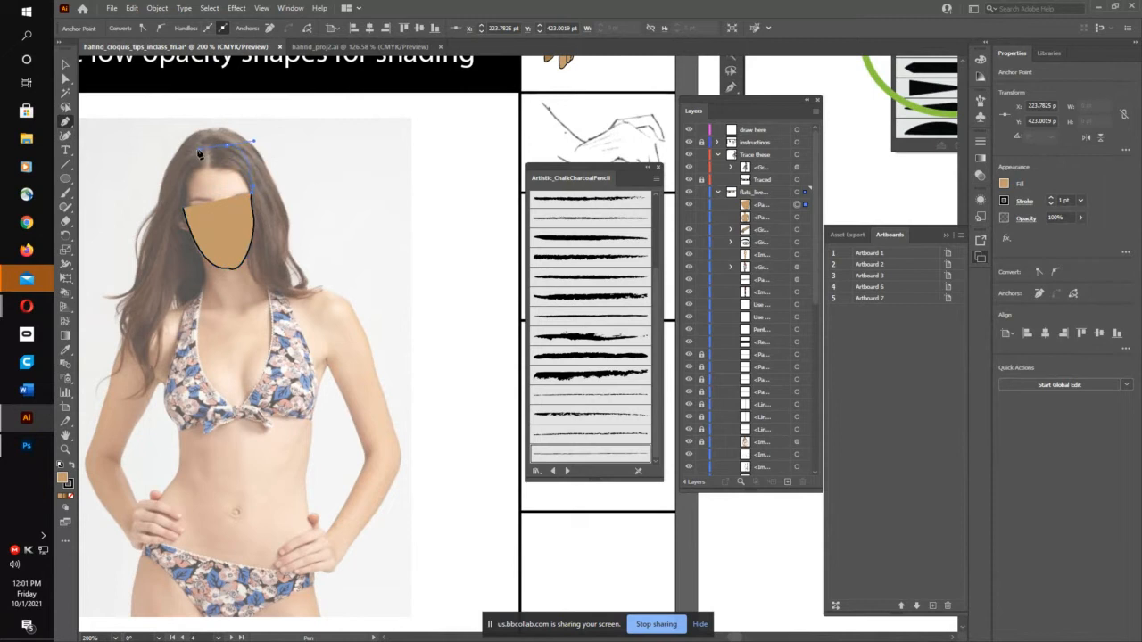
{"action": "left_click", "coordinate": [183, 206]}
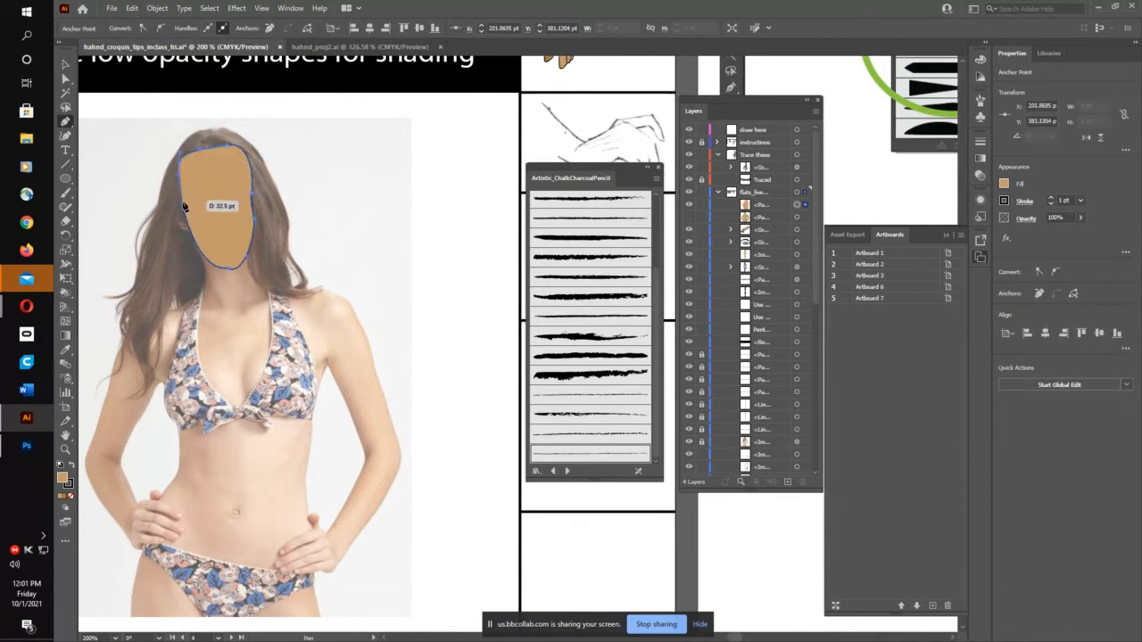
{"action": "left_click_drag", "start_coordinate": [183, 205], "coordinate": [183, 210]}
Step: Show the body path again, move the head shape up and aside, and rotate it slightly to expose the neck
{"action": "left_click", "coordinate": [66, 65]}
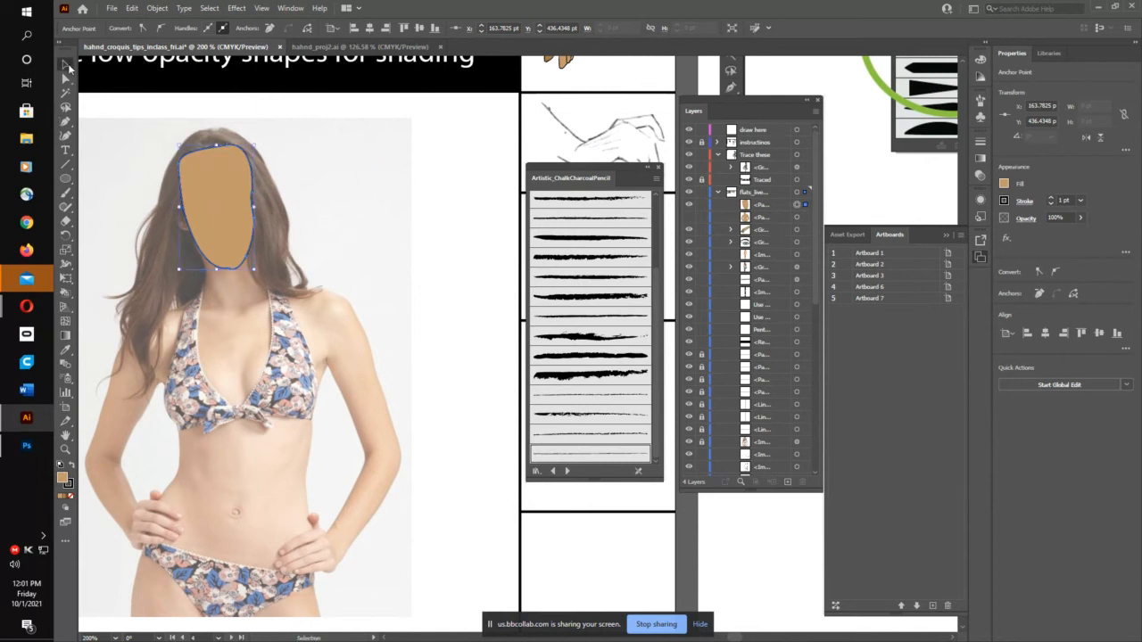
{"action": "left_click", "coordinate": [689, 217]}
{"action": "left_click_drag", "start_coordinate": [236, 229], "coordinate": [238, 206]}
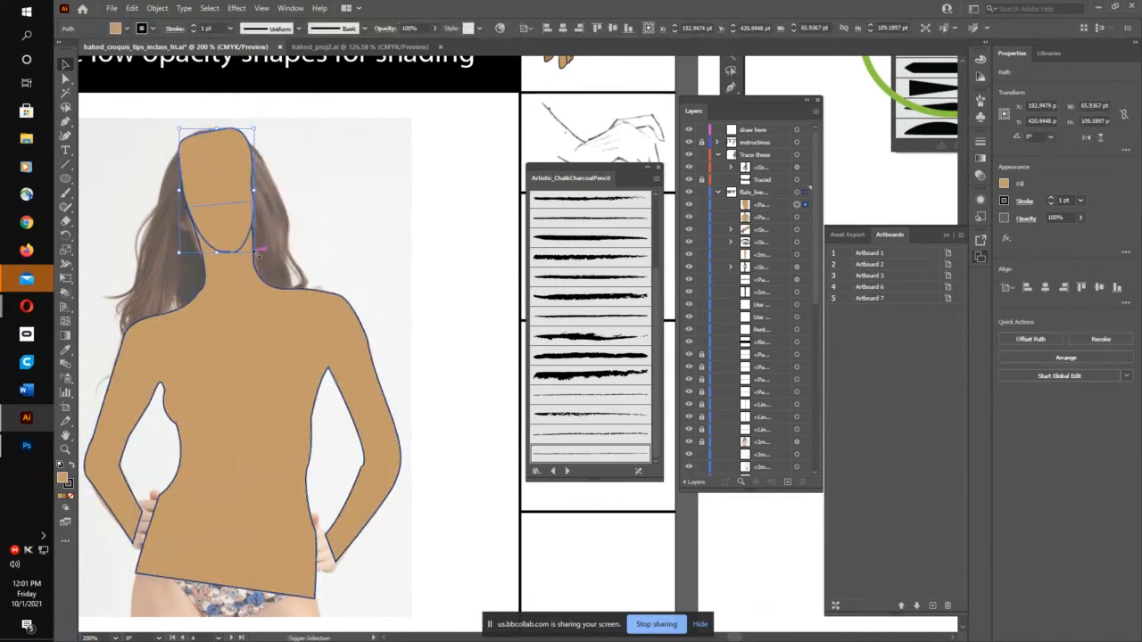
{"action": "left_click_drag", "start_coordinate": [257, 254], "coordinate": [270, 232]}
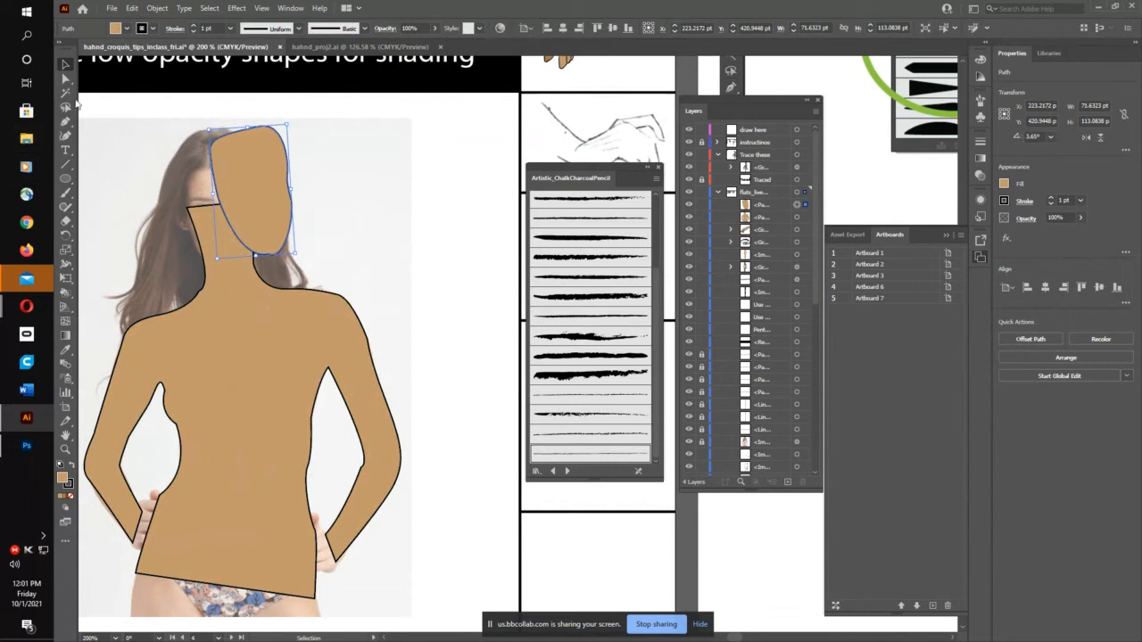
Step: Reshape the body path's upper neck anchors and set the head shape back over the neck
{"action": "left_click", "coordinate": [64, 78]}
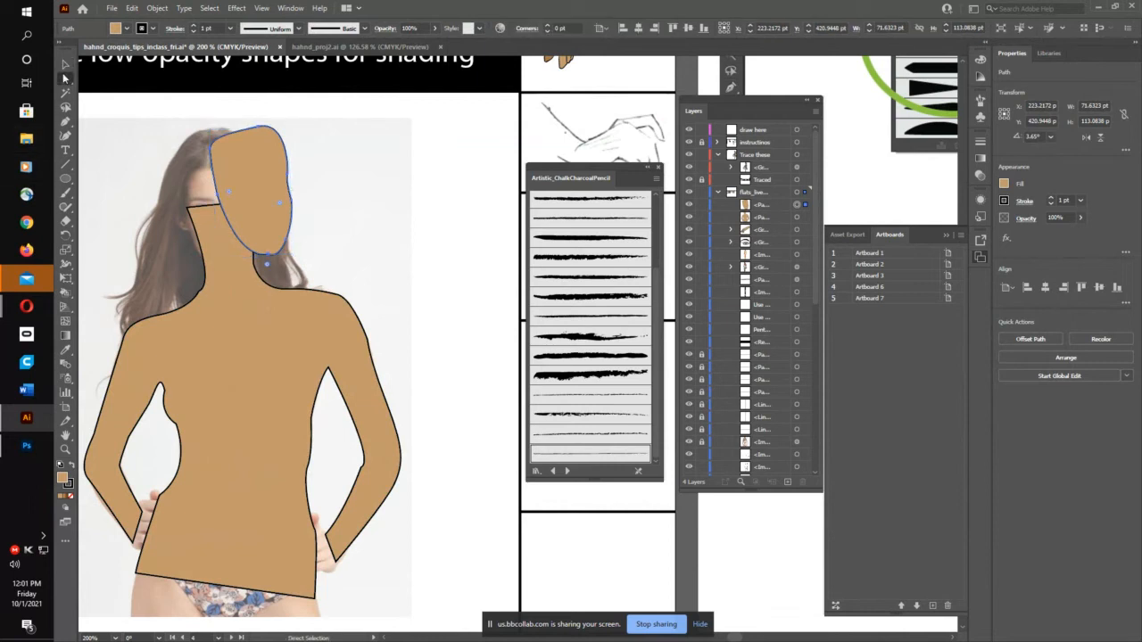
{"action": "left_click", "coordinate": [190, 211]}
{"action": "left_click_drag", "start_coordinate": [218, 284], "coordinate": [213, 281]}
{"action": "left_click_drag", "start_coordinate": [190, 208], "coordinate": [207, 189]}
{"action": "left_click", "coordinate": [252, 186]}
{"action": "key", "text": "v"}
{"action": "left_click_drag", "start_coordinate": [434, 231], "coordinate": [491, 432]}
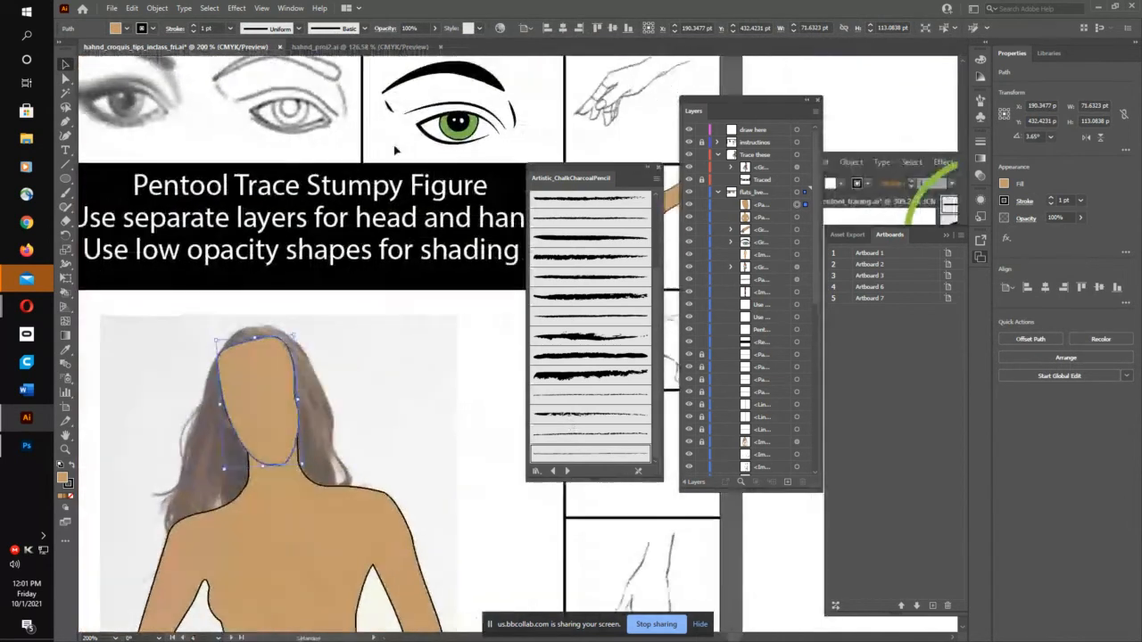
Step: Duplicate the finished green eye next to the figure's head, and place a second copy beside the first
{"action": "left_click", "coordinate": [501, 141]}
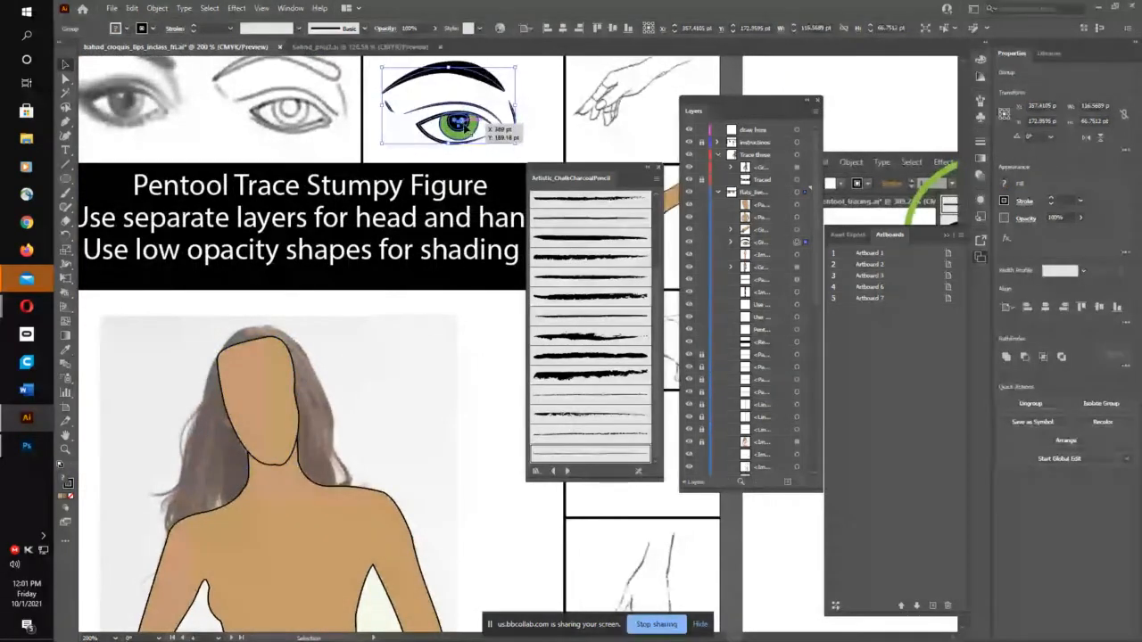
{"action": "left_click_drag", "start_coordinate": [464, 125], "coordinate": [409, 388]}
{"action": "left_click_drag", "start_coordinate": [503, 464], "coordinate": [317, 296]}
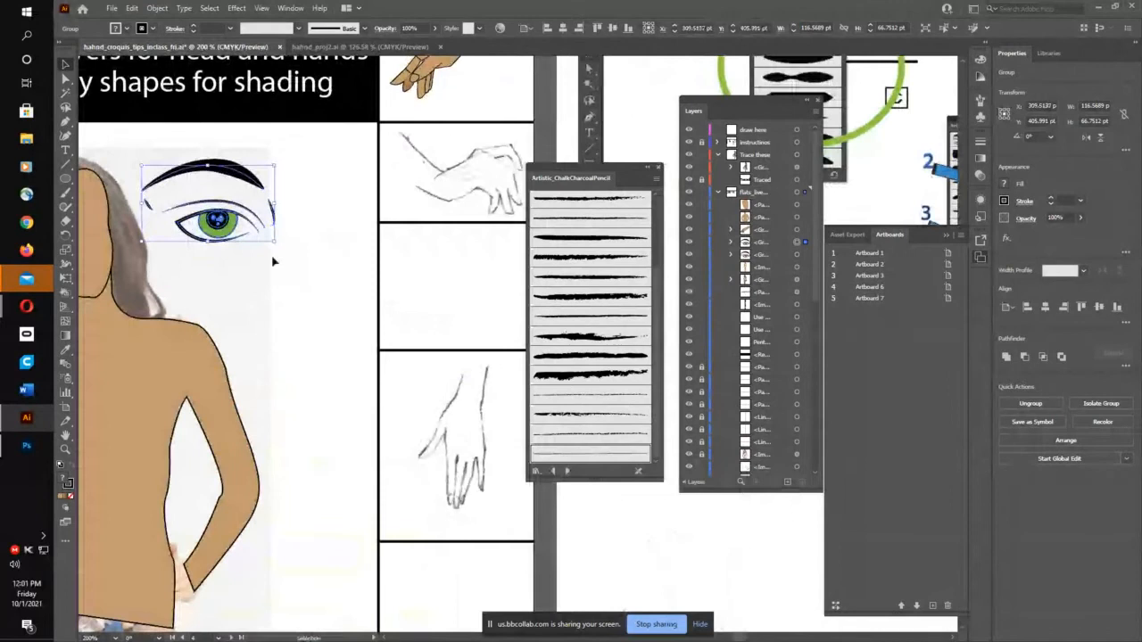
{"action": "left_click_drag", "start_coordinate": [217, 220], "coordinate": [410, 291]}
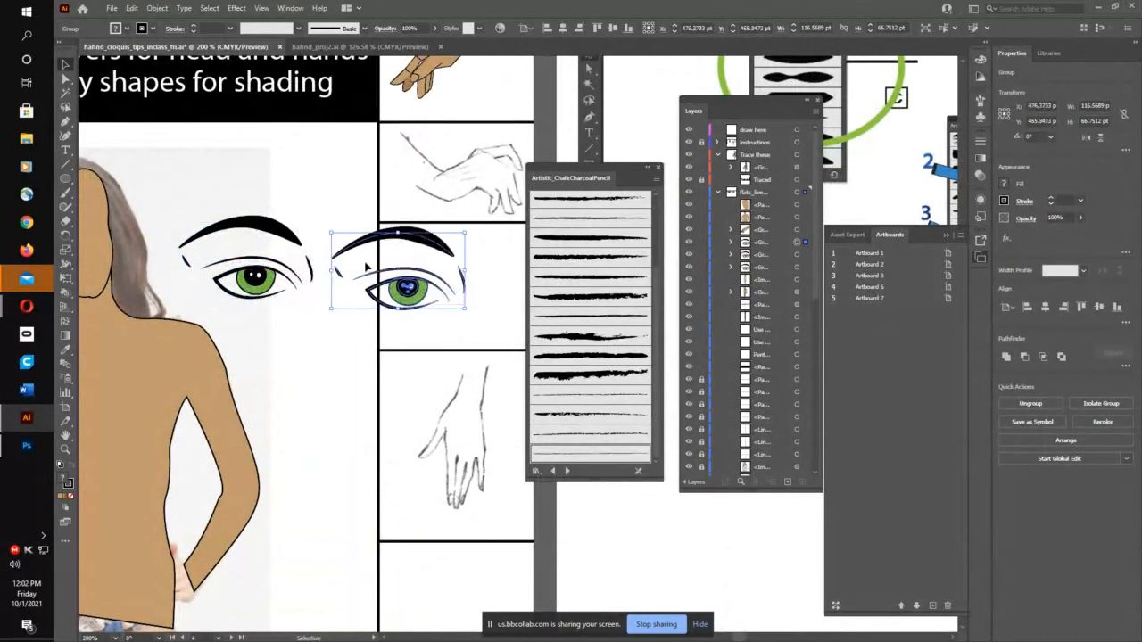
Step: Reflect the second eye copy across the vertical axis
{"action": "right_click", "coordinate": [401, 293]}
{"action": "mouse_move", "coordinate": [459, 426]}
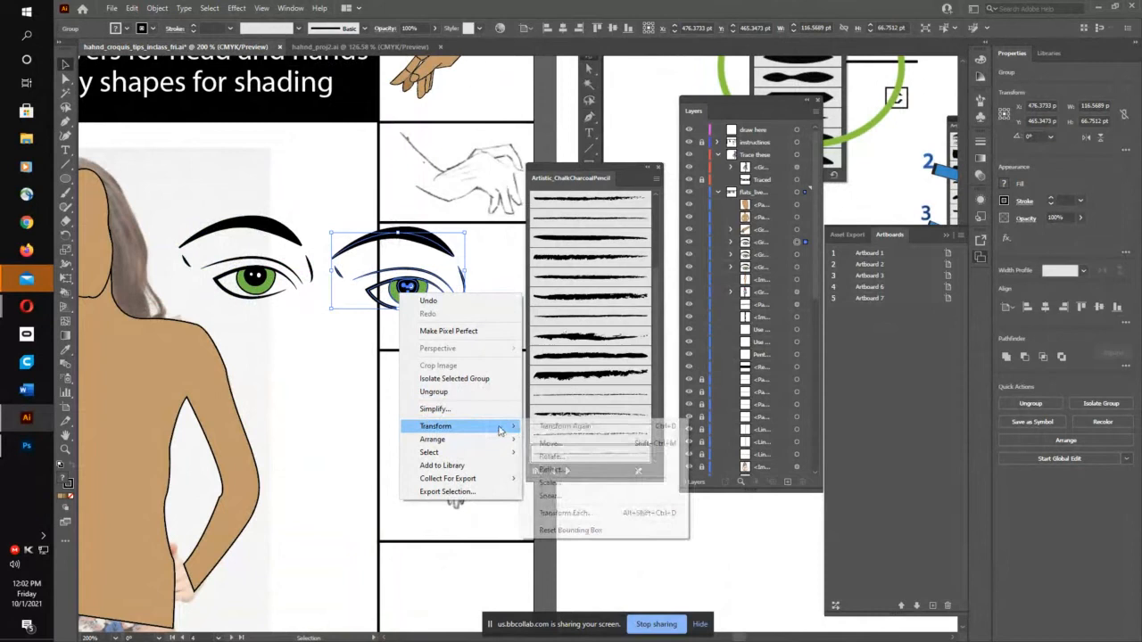
{"action": "left_click", "coordinate": [549, 470]}
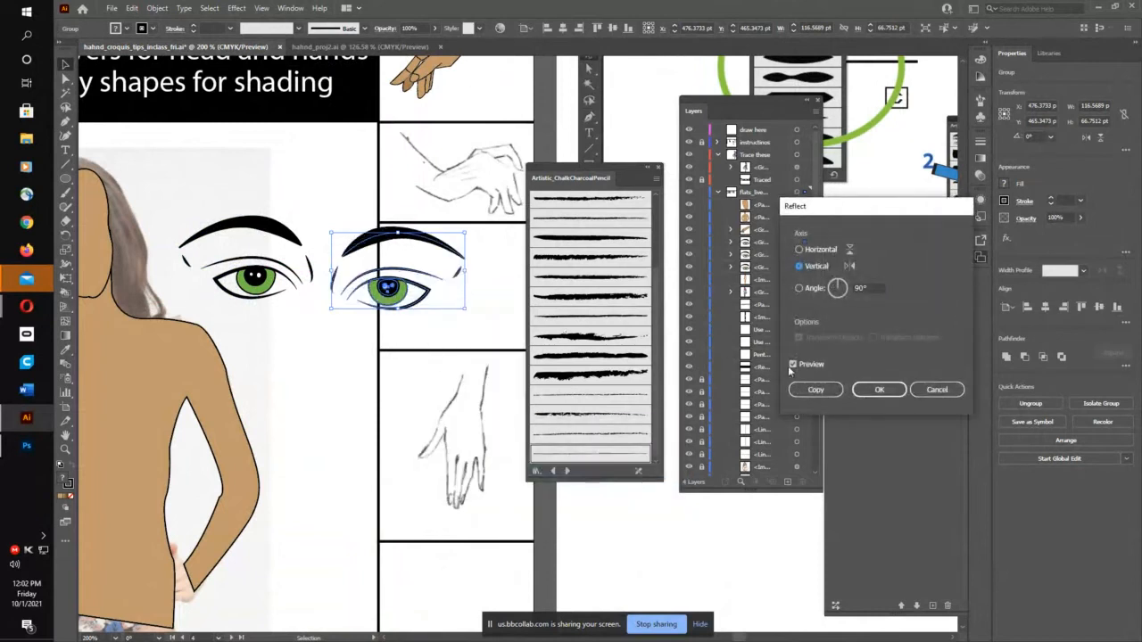
{"action": "left_click", "coordinate": [878, 389]}
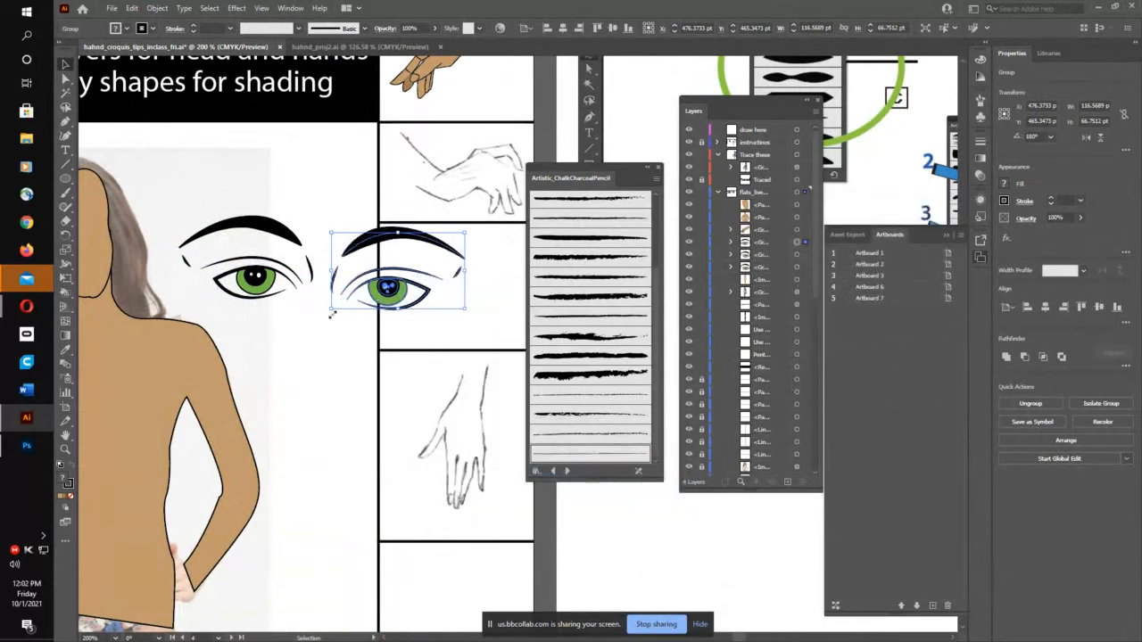
Step: Select both eye copies and scale them down together to about 50 pt wide
{"action": "left_click_drag", "start_coordinate": [295, 386], "coordinate": [332, 392]}
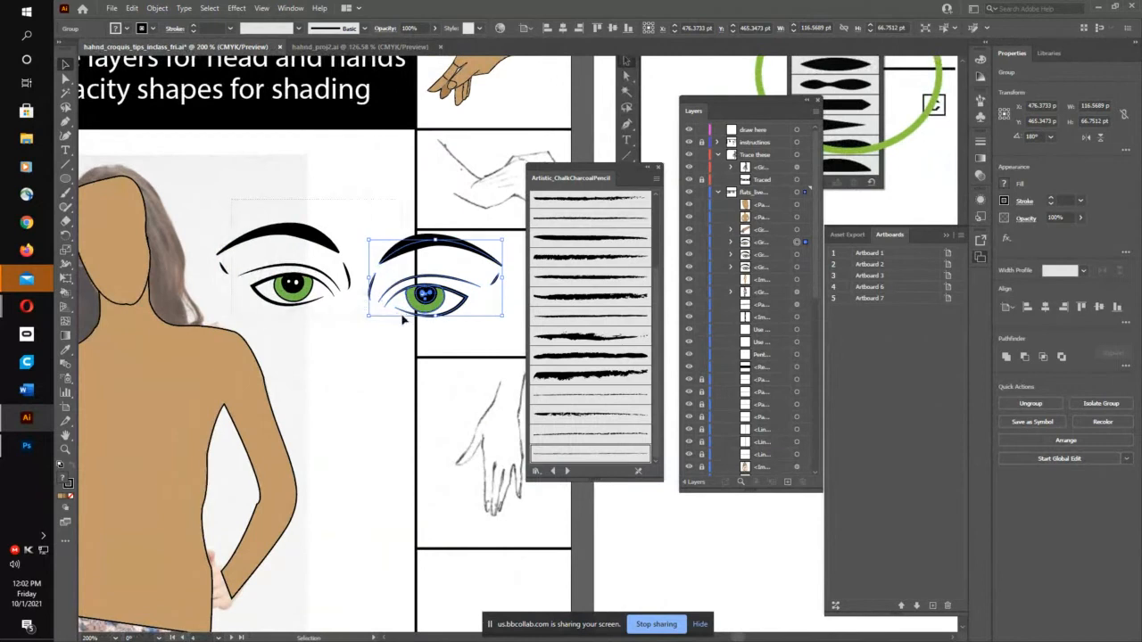
{"action": "left_click_drag", "start_coordinate": [402, 316], "coordinate": [413, 331]}
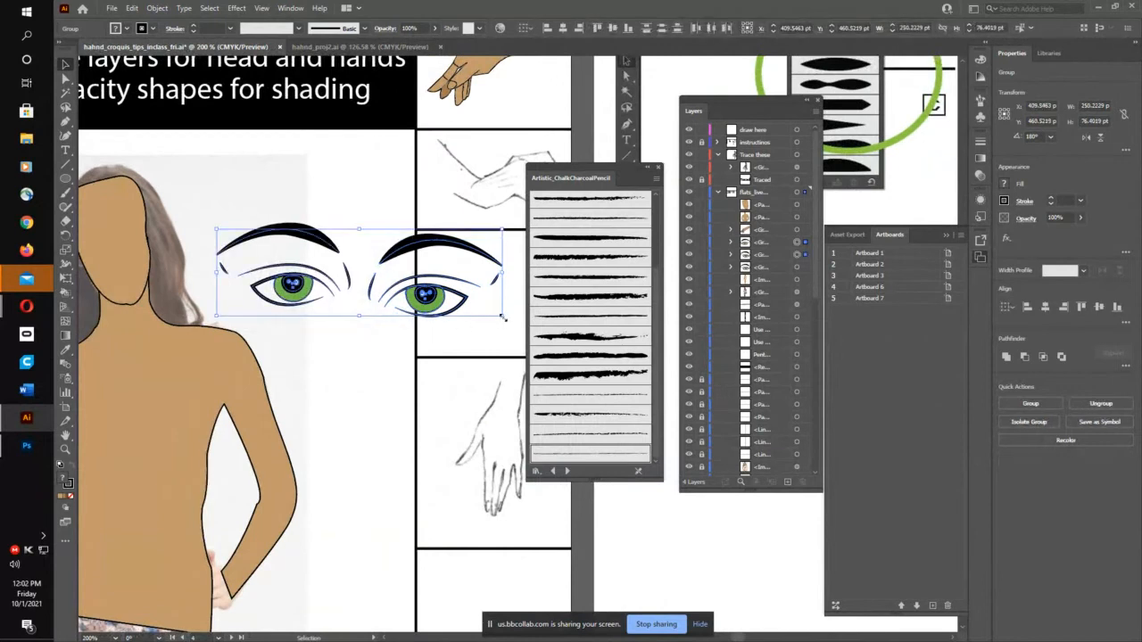
{"action": "left_click_drag", "start_coordinate": [503, 316], "coordinate": [530, 149]}
Step: Set the stroke weight of both small eyes to 1 pt
{"action": "key", "text": "z"}
{"action": "left_click_drag", "start_coordinate": [286, 241], "coordinate": [349, 228]}
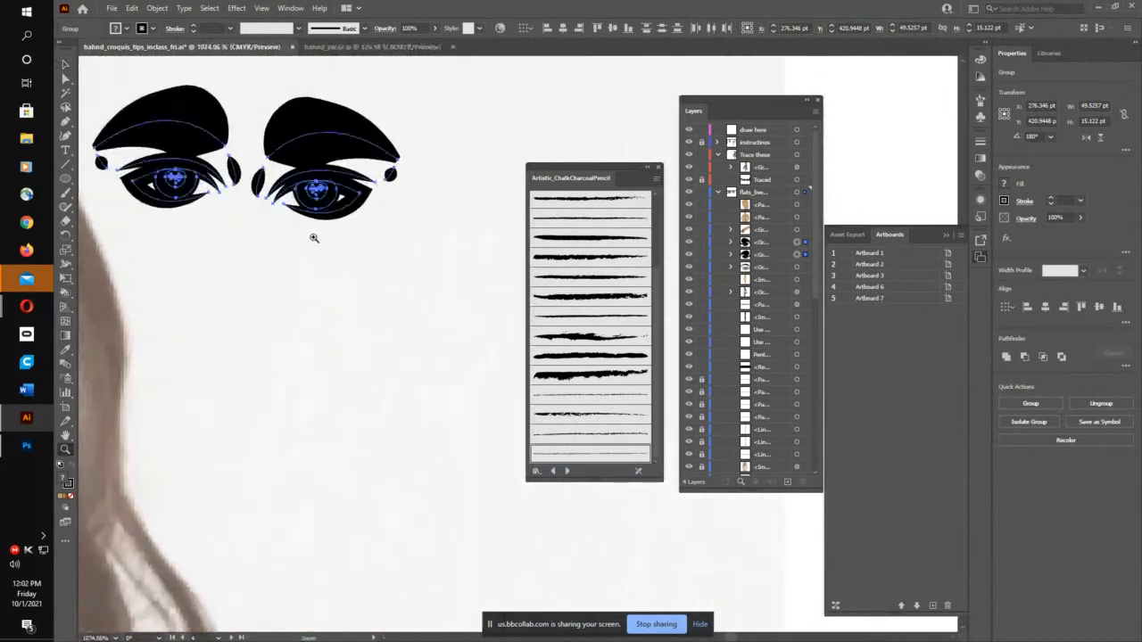
{"action": "left_click_drag", "start_coordinate": [253, 236], "coordinate": [319, 285]}
{"action": "left_click", "coordinate": [65, 67]}
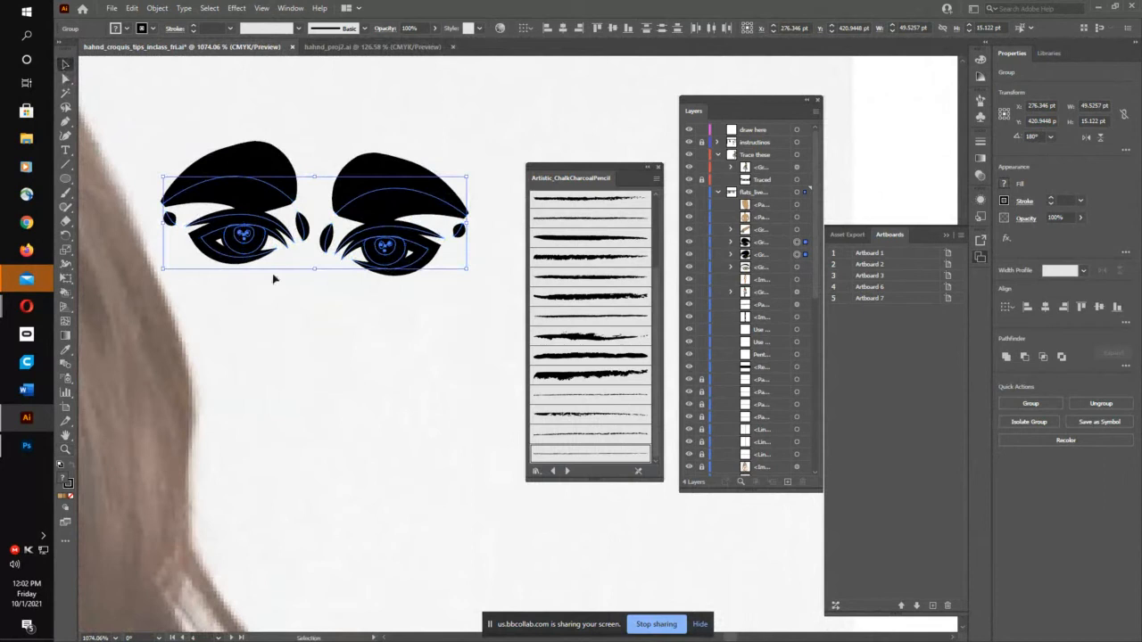
{"action": "left_click", "coordinate": [316, 312]}
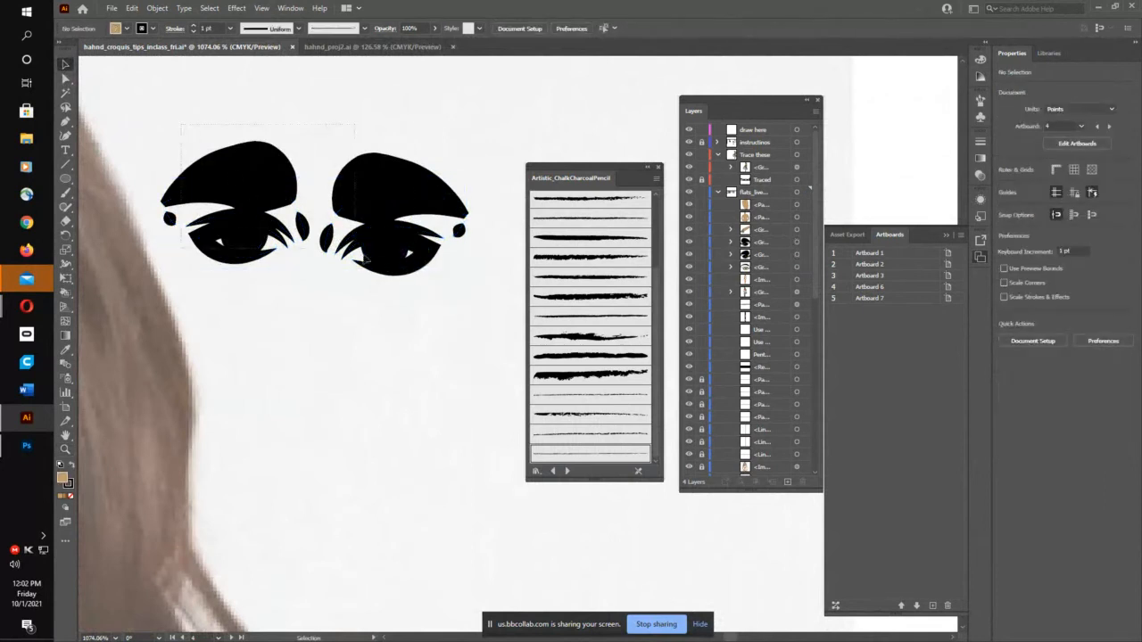
{"action": "left_click_drag", "start_coordinate": [432, 303], "coordinate": [432, 302]}
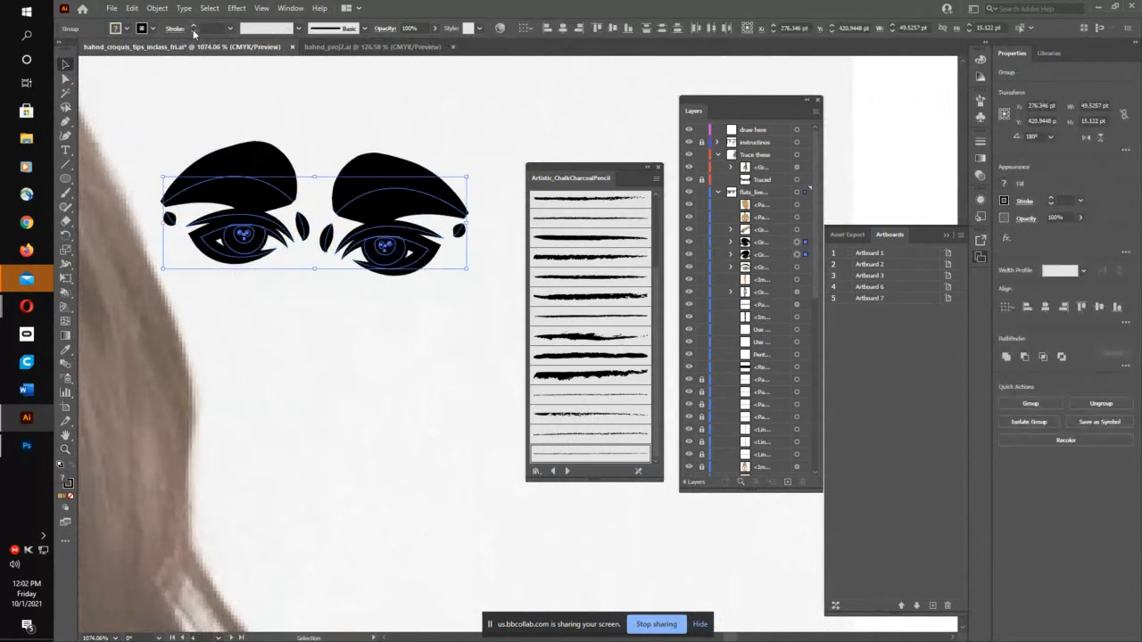
{"action": "left_click", "coordinate": [230, 28]}
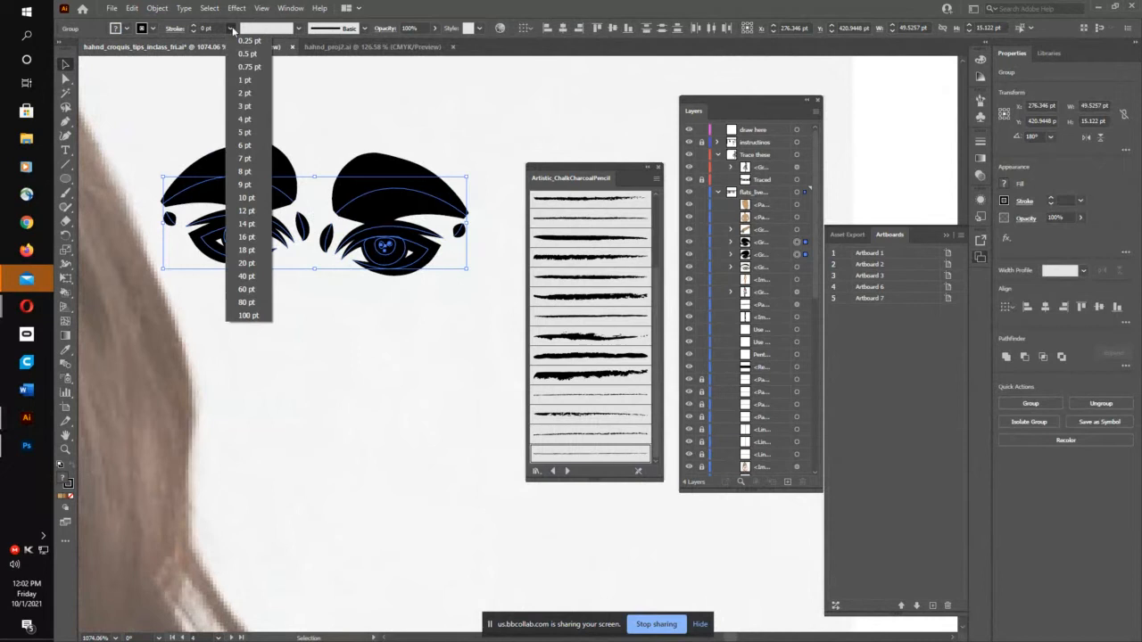
{"action": "left_click", "coordinate": [238, 86]}
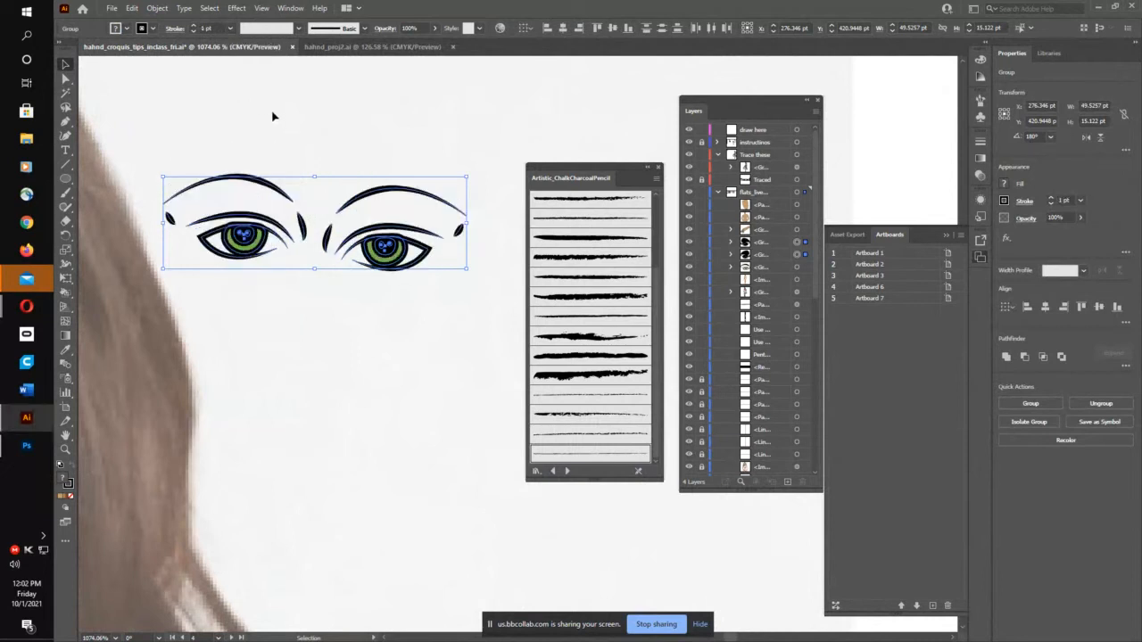
Step: Move the pair of eyes to the top of the head and bring them to the front of the stacking order
{"action": "key", "text": "ctrl+minus"}
{"action": "key", "text": "ctrl+minus"}
{"action": "key", "text": "ctrl+minus"}
{"action": "key", "text": "ctrl+minus"}
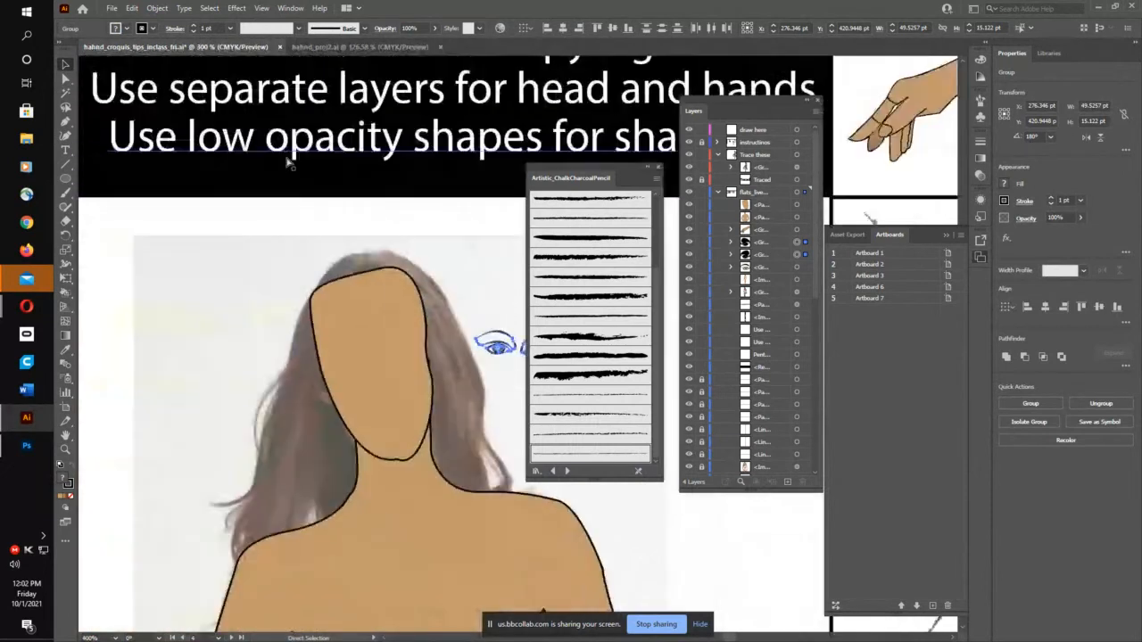
{"action": "left_click_drag", "start_coordinate": [498, 348], "coordinate": [321, 254]}
{"action": "right_click", "coordinate": [322, 254]}
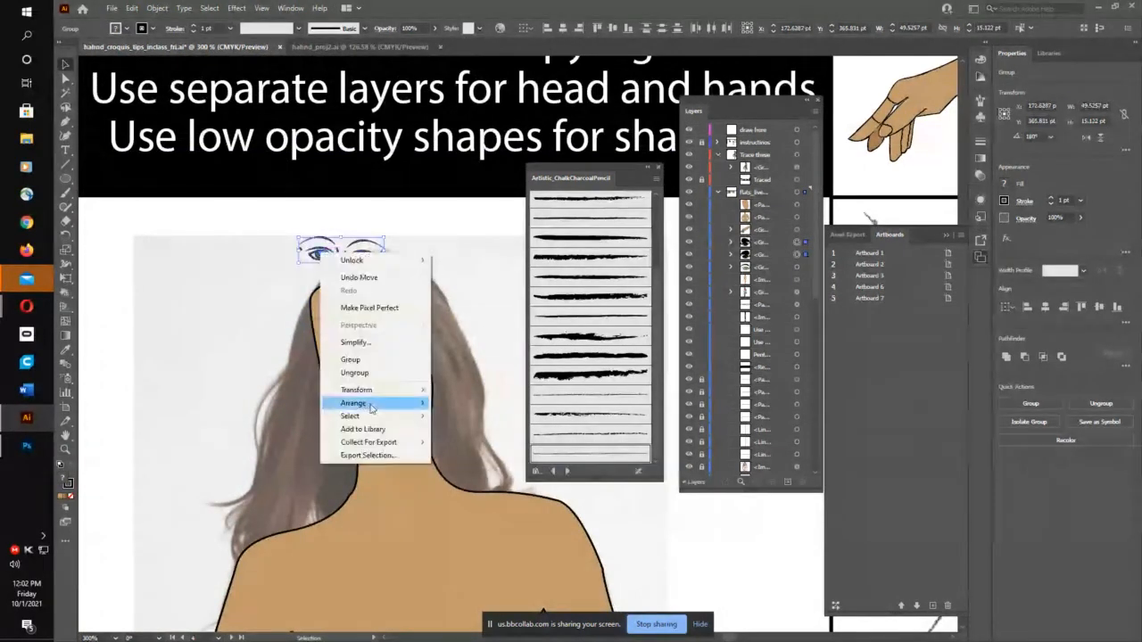
{"action": "mouse_move", "coordinate": [357, 403]}
{"action": "left_click", "coordinate": [463, 409]}
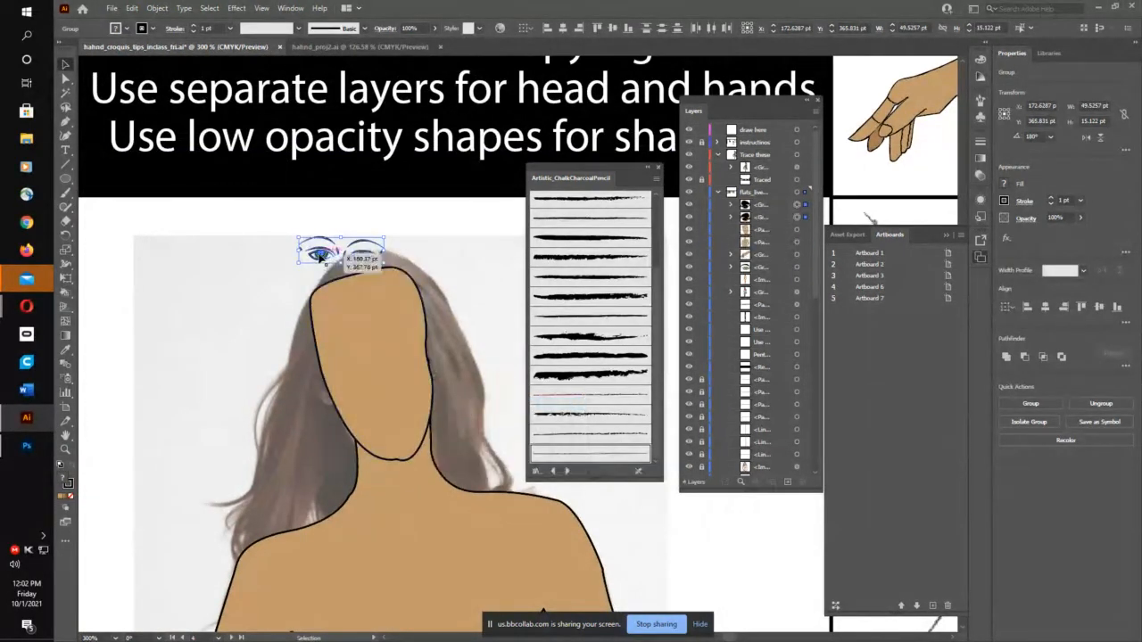
Step: Place the two eyes individually on the face along its tilt, and nudge the head shape into position around them
{"action": "left_click_drag", "start_coordinate": [305, 242], "coordinate": [357, 327]}
{"action": "left_click", "coordinate": [396, 244]}
{"action": "left_click_drag", "start_coordinate": [363, 328], "coordinate": [255, 388]}
{"action": "left_click_drag", "start_coordinate": [348, 348], "coordinate": [355, 375]}
{"action": "left_click_drag", "start_coordinate": [389, 322], "coordinate": [414, 367]}
{"action": "left_click_drag", "start_coordinate": [219, 415], "coordinate": [374, 393]}
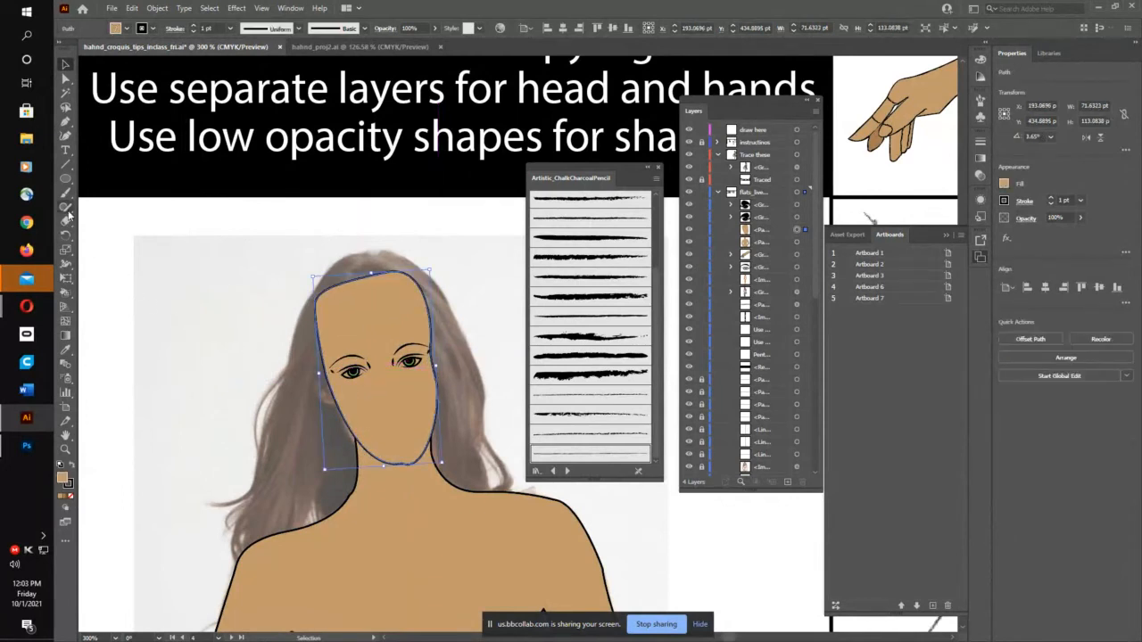
Step: With the Pencil tool and no fill, trace the hair outline around the head and face, about 172 pt wide and 190 pt high
{"action": "left_click_drag", "start_coordinate": [64, 220], "coordinate": [98, 220]}
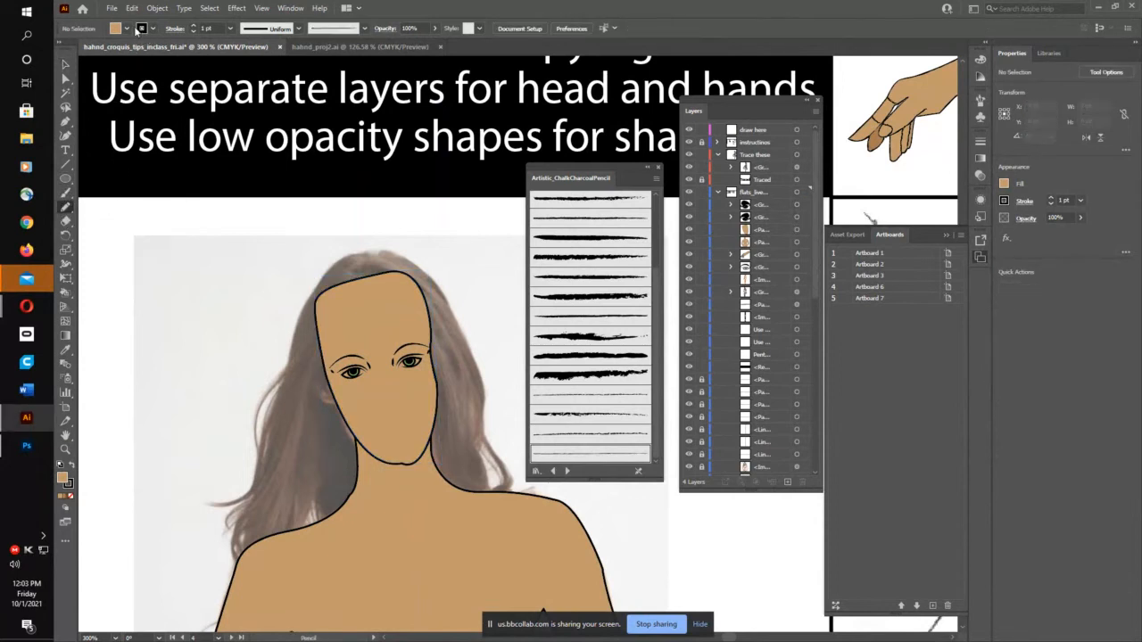
{"action": "left_click", "coordinate": [126, 29]}
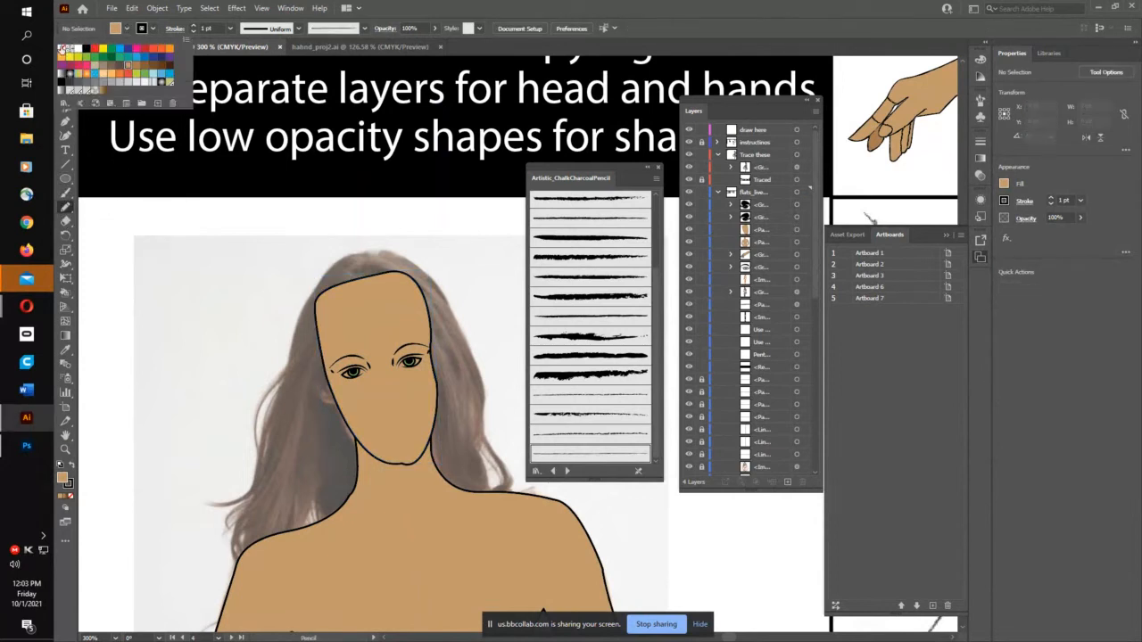
{"action": "left_click", "coordinate": [61, 50]}
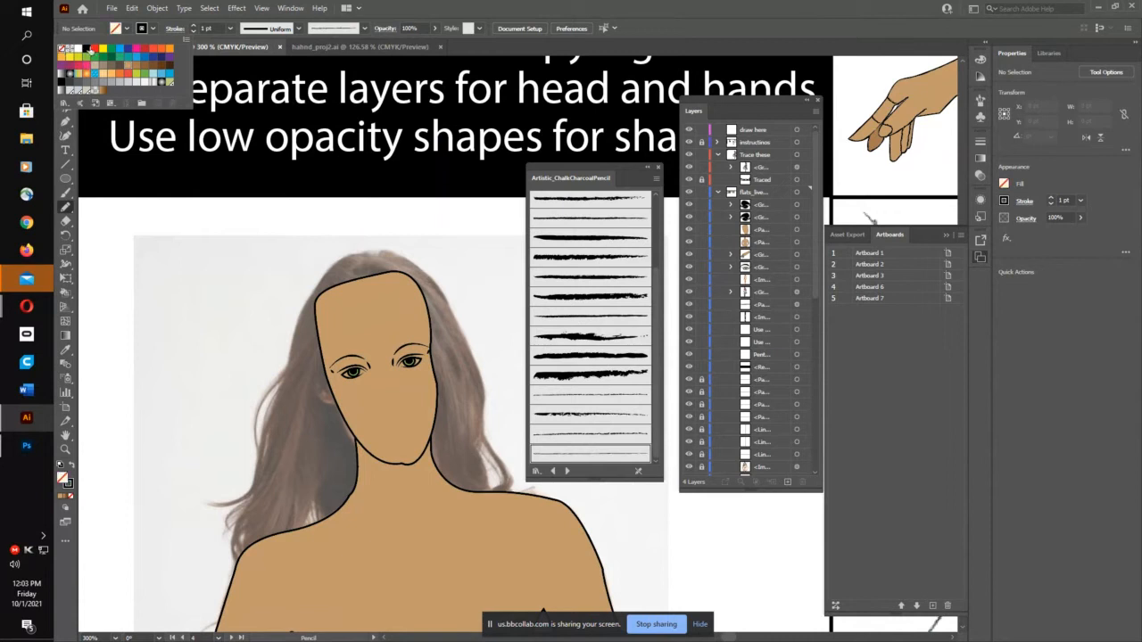
{"action": "left_click", "coordinate": [346, 257]}
{"action": "mouse_move", "coordinate": [296, 309]}
{"action": "left_mouse_down"}
{"action": "mouse_move", "coordinate": [294, 409]}
{"action": "mouse_move", "coordinate": [235, 481]}
{"action": "mouse_move", "coordinate": [220, 525]}
{"action": "mouse_move", "coordinate": [273, 563]}
{"action": "left_mouse_up"}
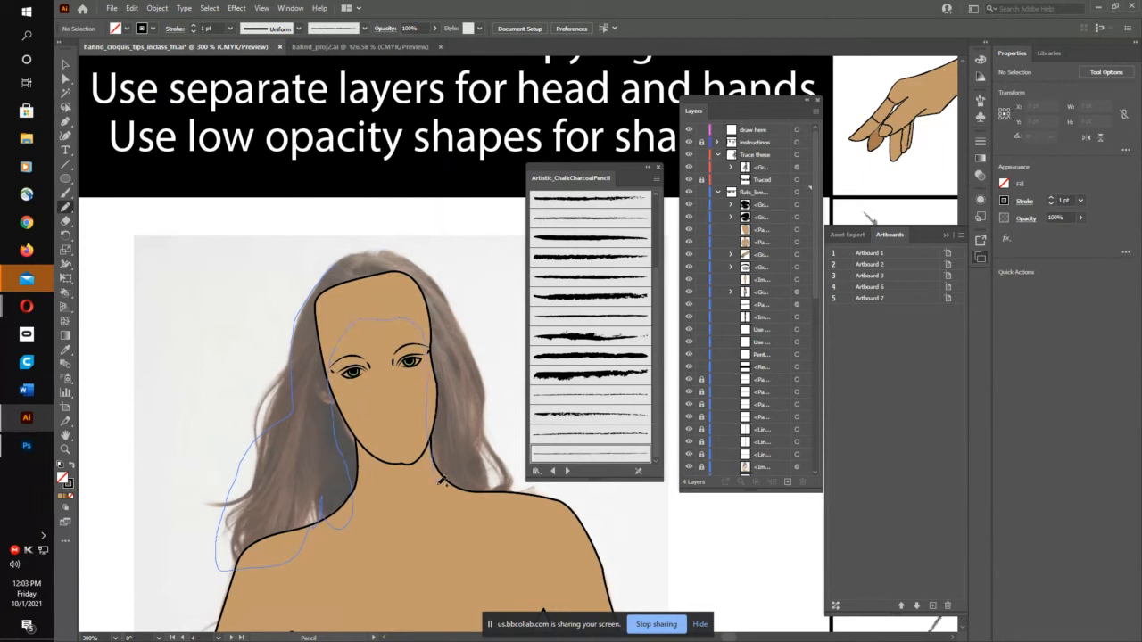
{"action": "mouse_move", "coordinate": [441, 480]}
{"action": "left_mouse_down"}
{"action": "mouse_move", "coordinate": [511, 475]}
{"action": "mouse_move", "coordinate": [486, 415]}
{"action": "mouse_move", "coordinate": [477, 336]}
{"action": "mouse_move", "coordinate": [443, 272]}
{"action": "mouse_move", "coordinate": [406, 249]}
{"action": "mouse_move", "coordinate": [349, 252]}
{"action": "mouse_move", "coordinate": [320, 278]}
{"action": "left_mouse_up"}
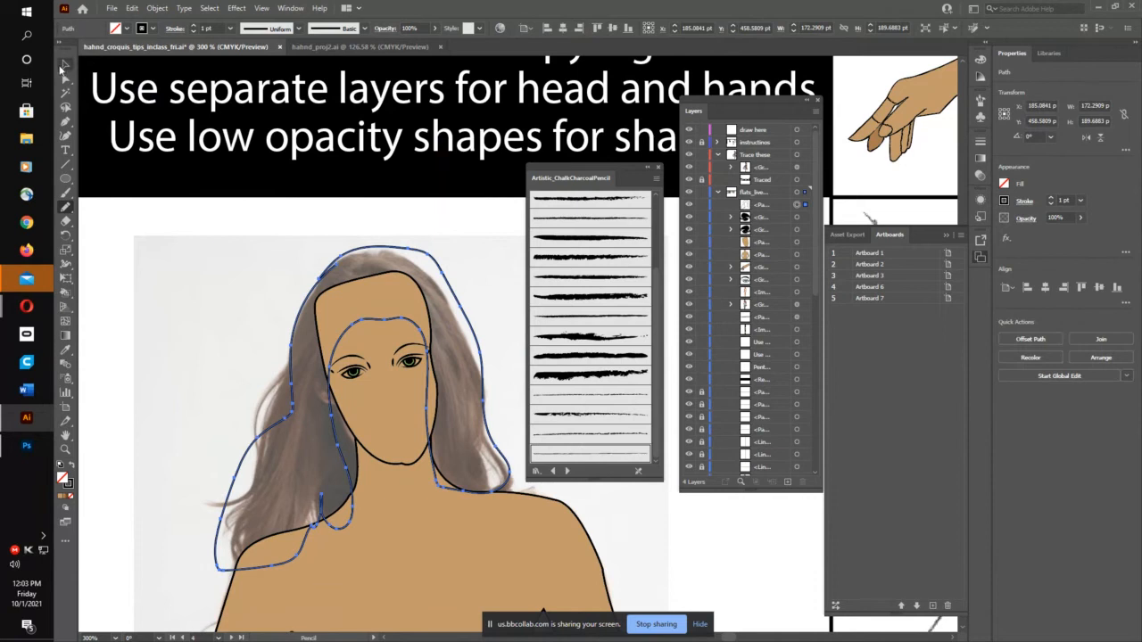
Step: Fill the traced hair shape with black
{"action": "left_click", "coordinate": [64, 67]}
{"action": "left_click", "coordinate": [126, 27]}
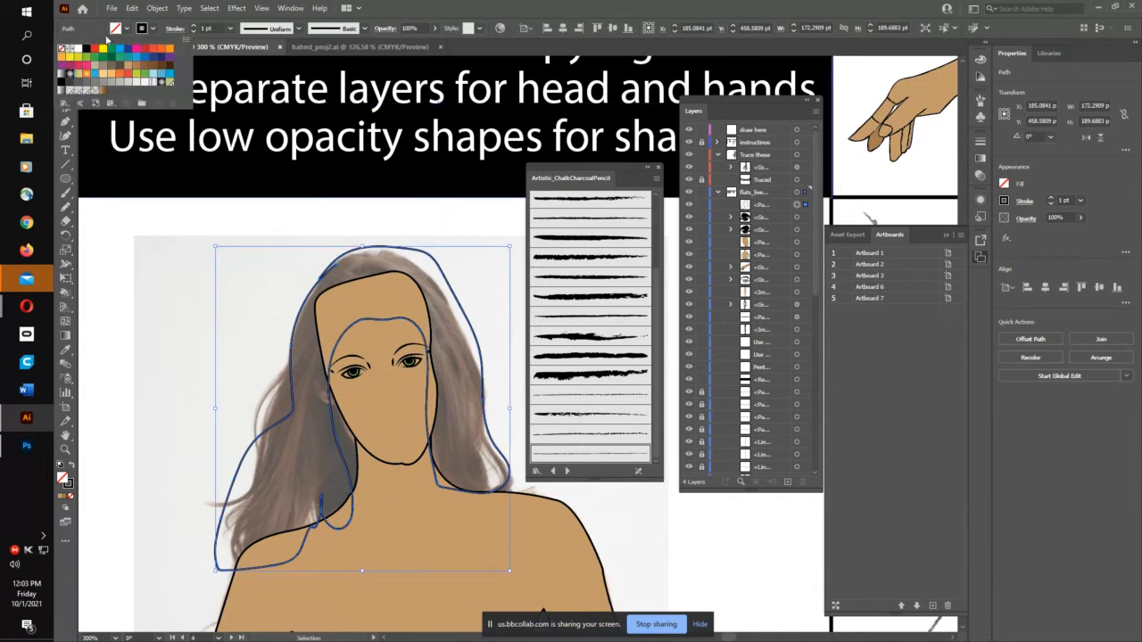
{"action": "left_click", "coordinate": [86, 49]}
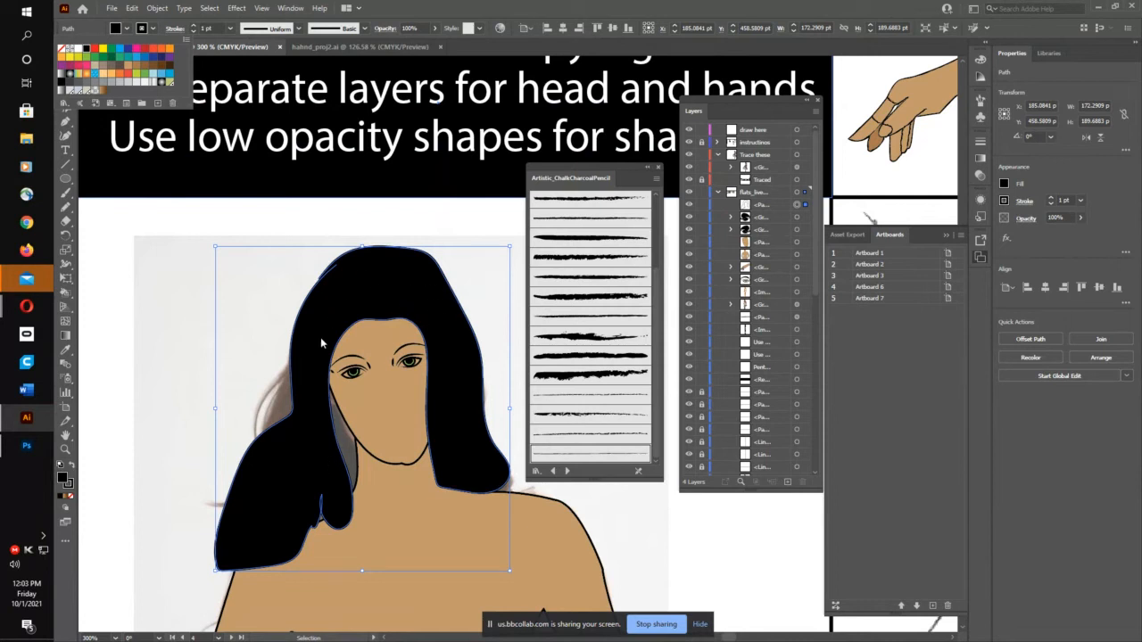
{"action": "left_click", "coordinate": [69, 208]}
{"action": "left_click", "coordinate": [127, 29]}
{"action": "left_click", "coordinate": [83, 84]}
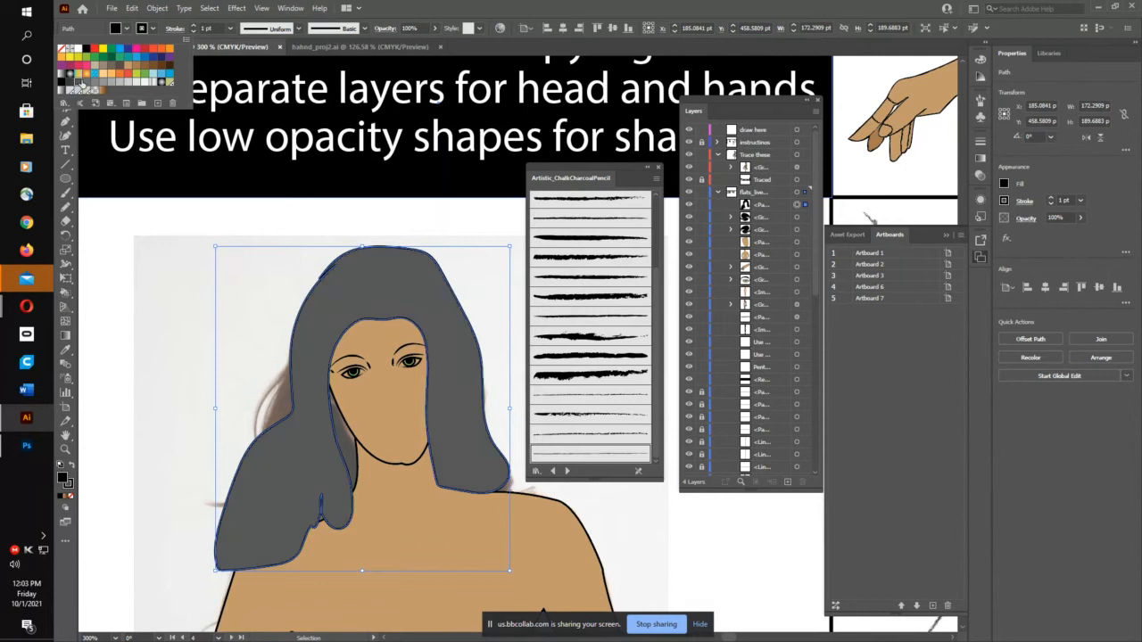
{"action": "left_click", "coordinate": [272, 251]}
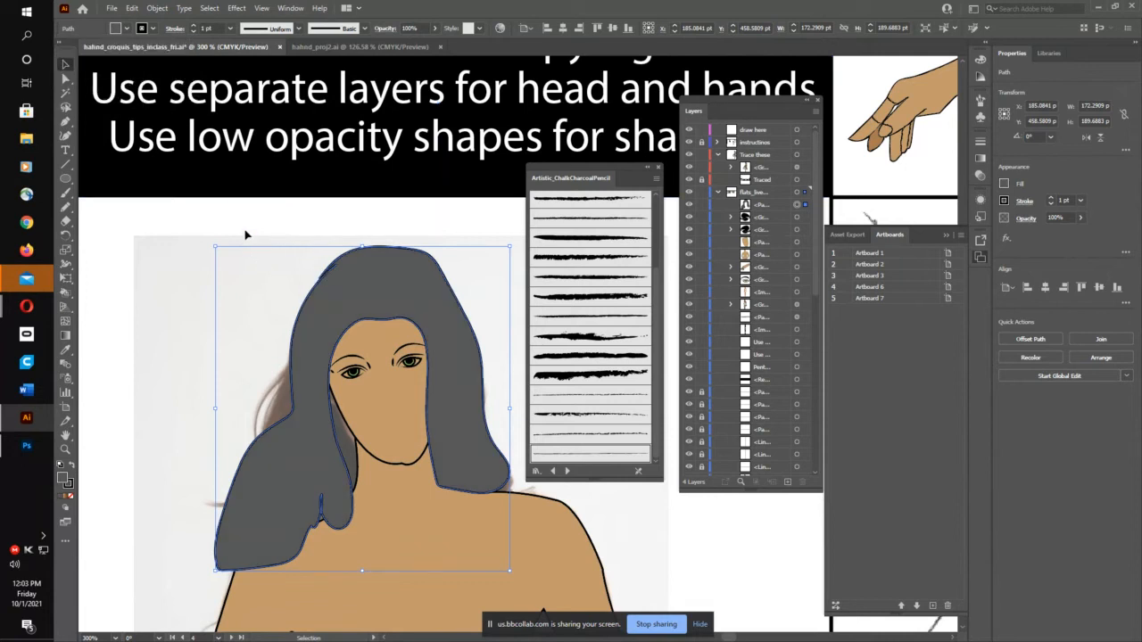
{"action": "left_click", "coordinate": [246, 235]}
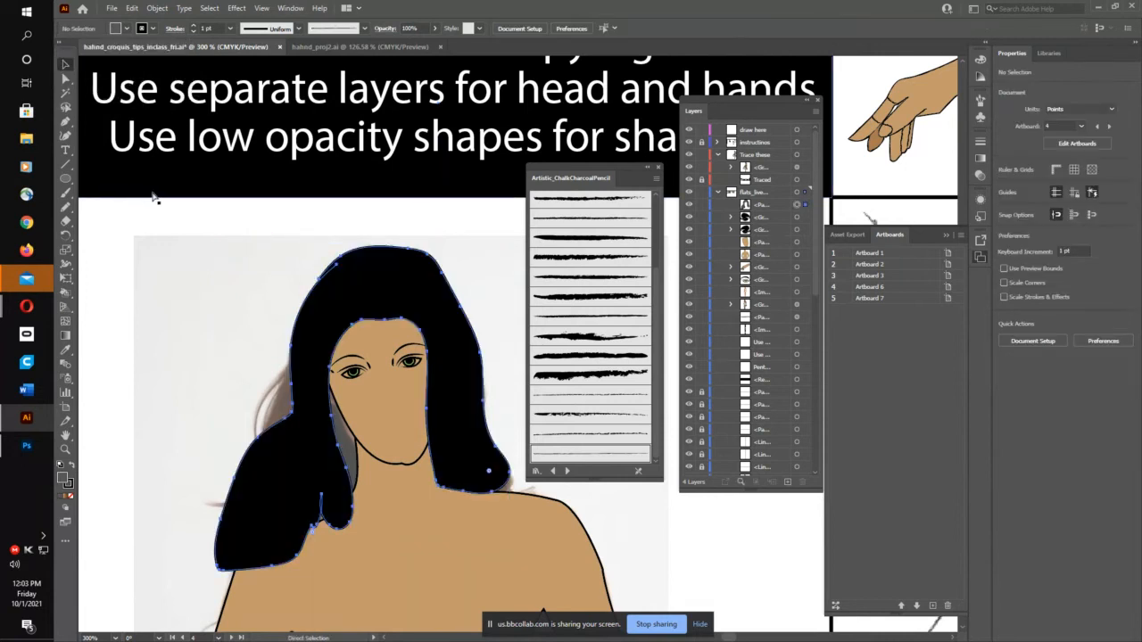
{"action": "key", "text": "ctrl+z"}
{"action": "left_click", "coordinate": [65, 206]}
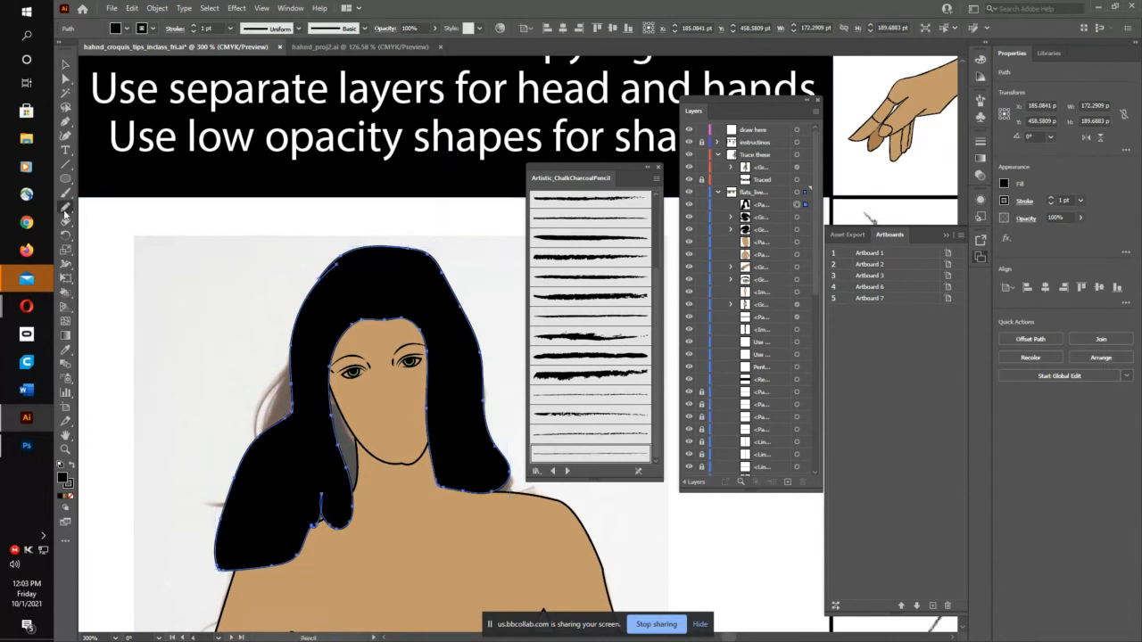
{"action": "key", "text": "v"}
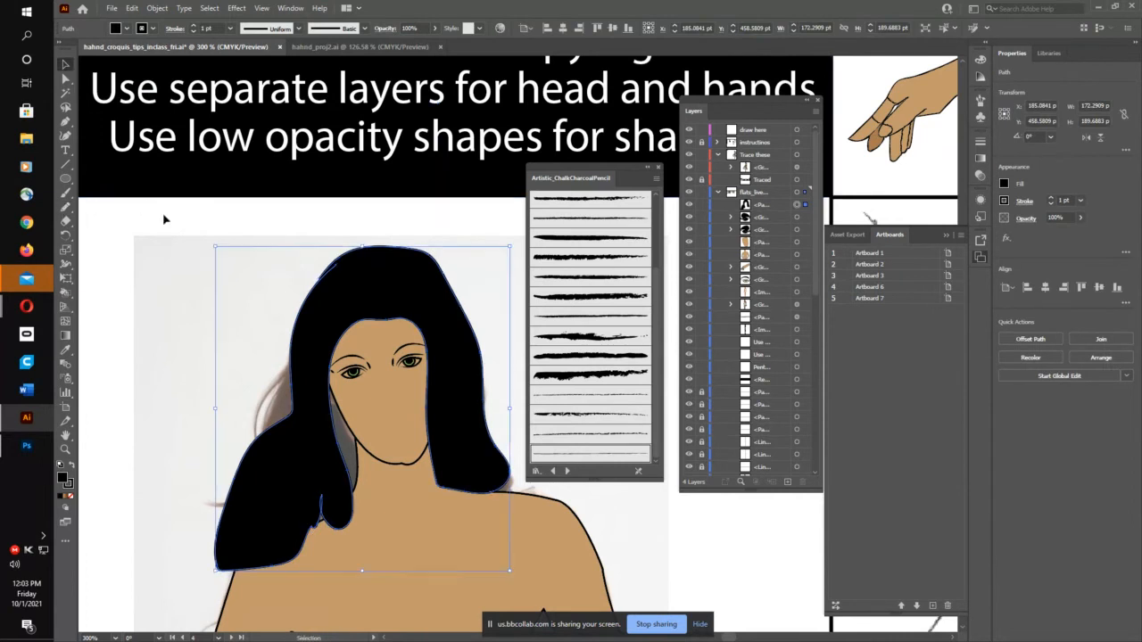
Step: Draw a jagged-edged highlight about 35 pt wide and 43 pt high with the Pencil tool on the left side of the hair's crown
{"action": "left_click", "coordinate": [166, 220]}
{"action": "left_click", "coordinate": [126, 30]}
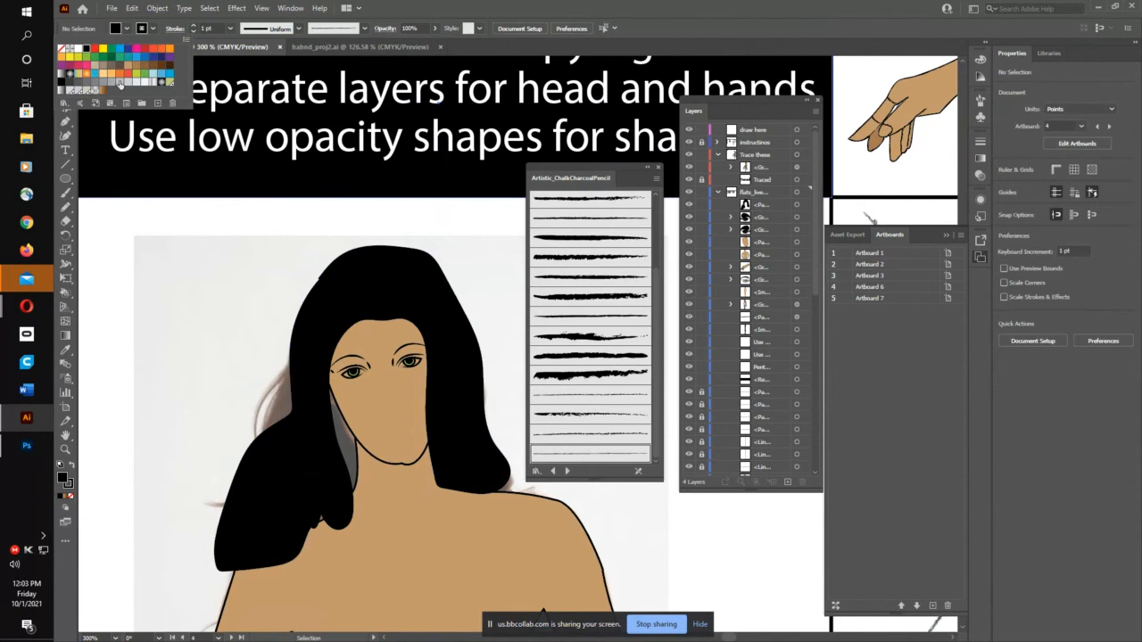
{"action": "left_click", "coordinate": [71, 82]}
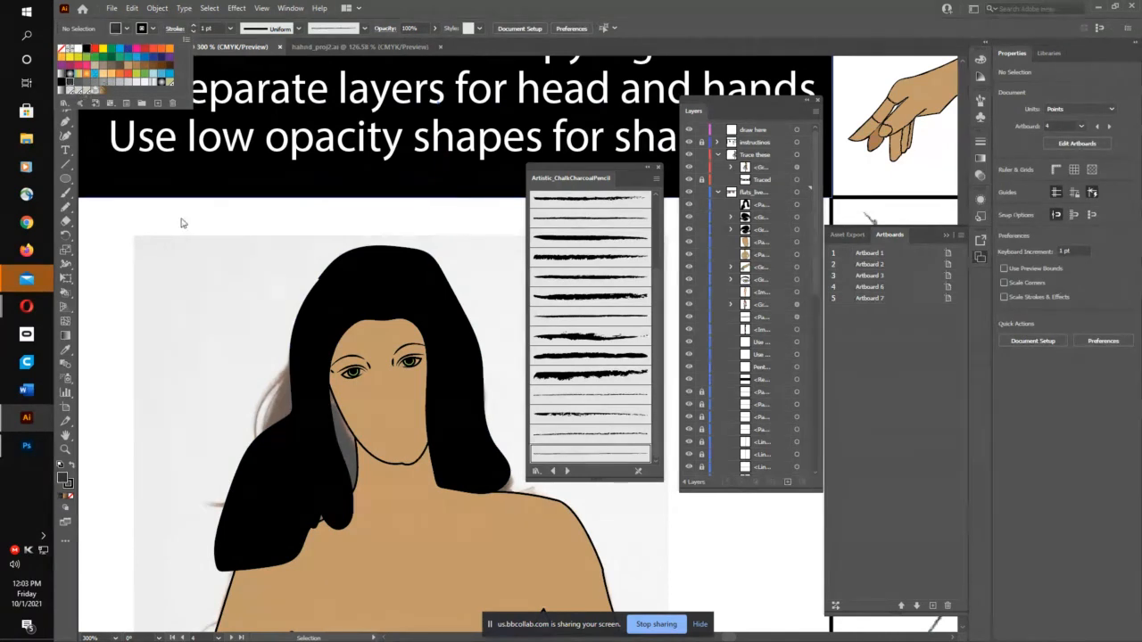
{"action": "left_click", "coordinate": [218, 269]}
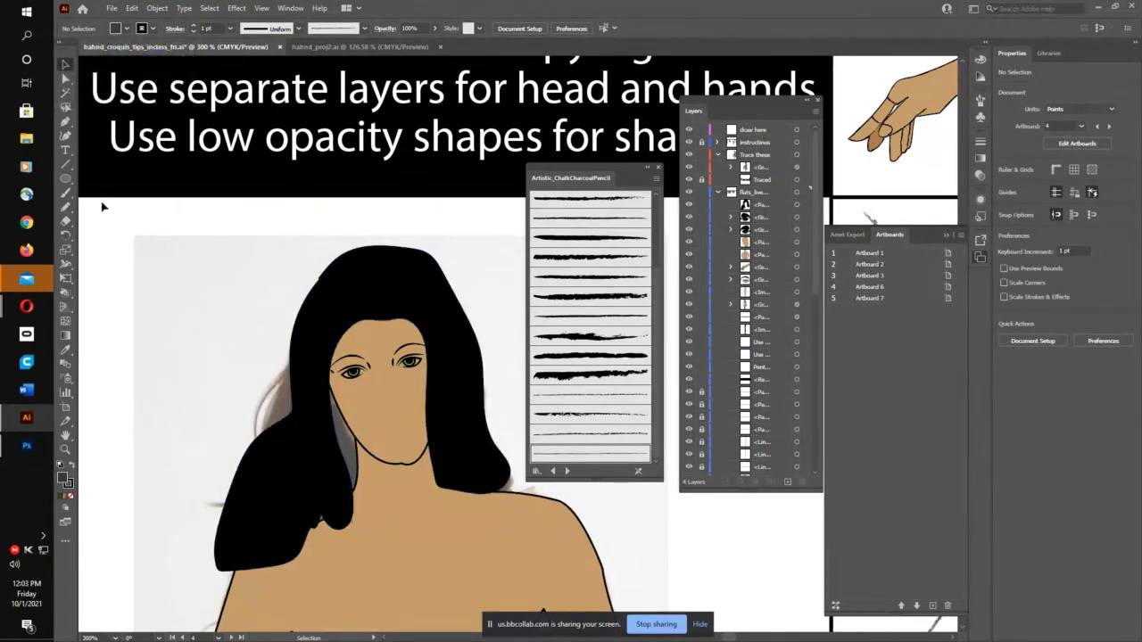
{"action": "left_click", "coordinate": [66, 207]}
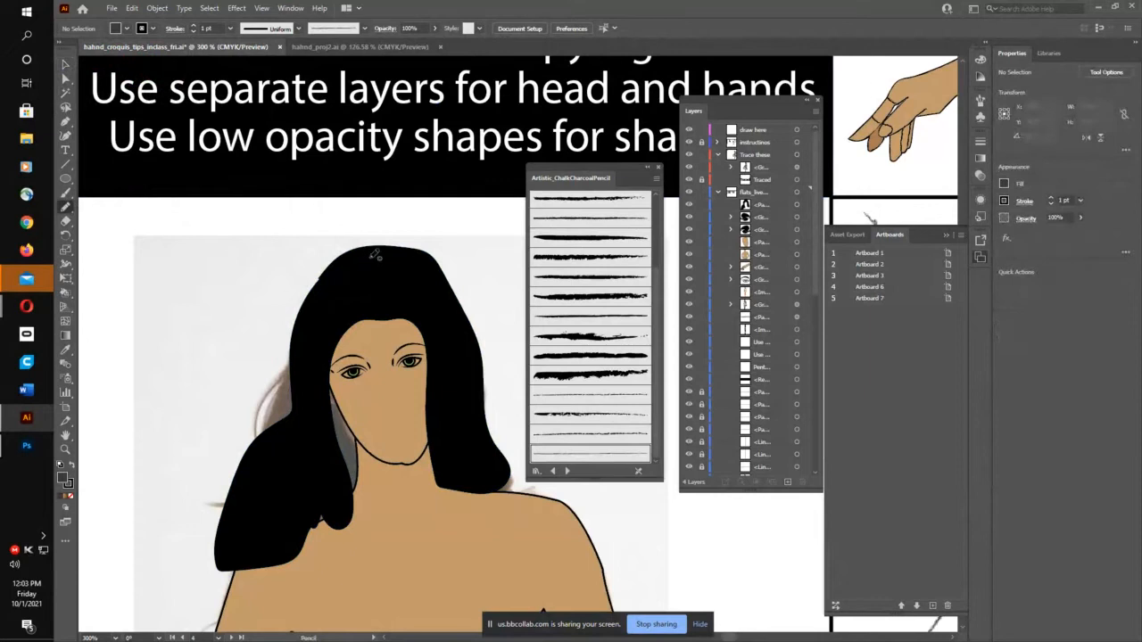
{"action": "mouse_move", "coordinate": [372, 258]}
{"action": "left_mouse_down"}
{"action": "mouse_move", "coordinate": [371, 306]}
{"action": "mouse_move", "coordinate": [334, 332]}
{"action": "mouse_move", "coordinate": [340, 310]}
{"action": "mouse_move", "coordinate": [325, 316]}
{"action": "mouse_move", "coordinate": [323, 301]}
{"action": "mouse_move", "coordinate": [339, 290]}
{"action": "mouse_move", "coordinate": [325, 284]}
{"action": "mouse_move", "coordinate": [374, 257]}
{"action": "left_mouse_up"}
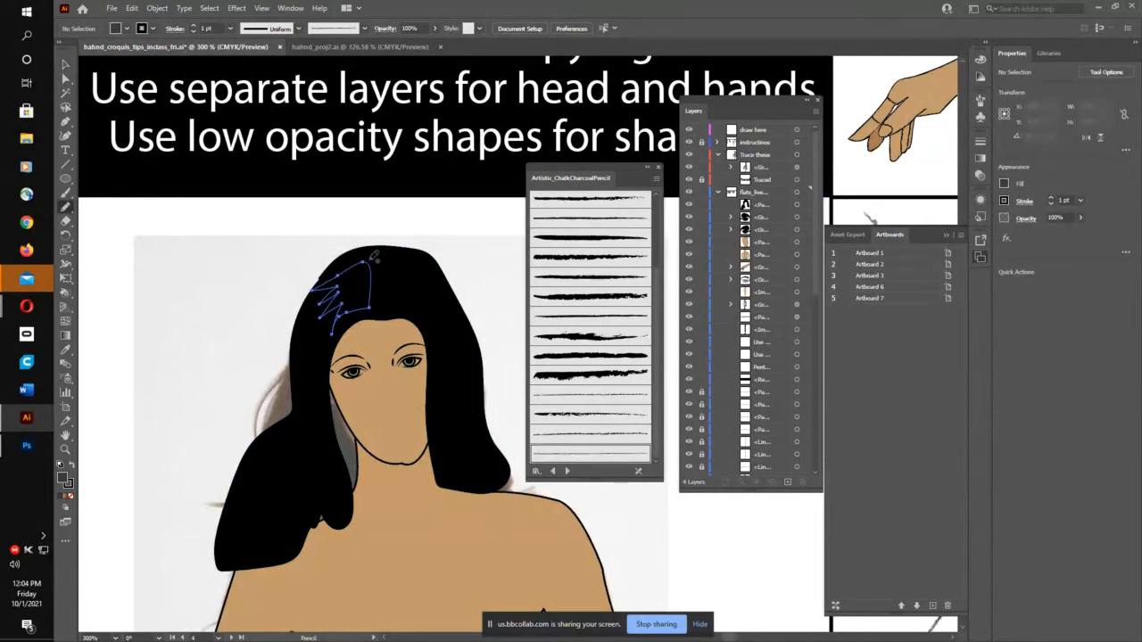
Step: Fill the left crown highlight with dark grey and deselect it
{"action": "left_click", "coordinate": [65, 65]}
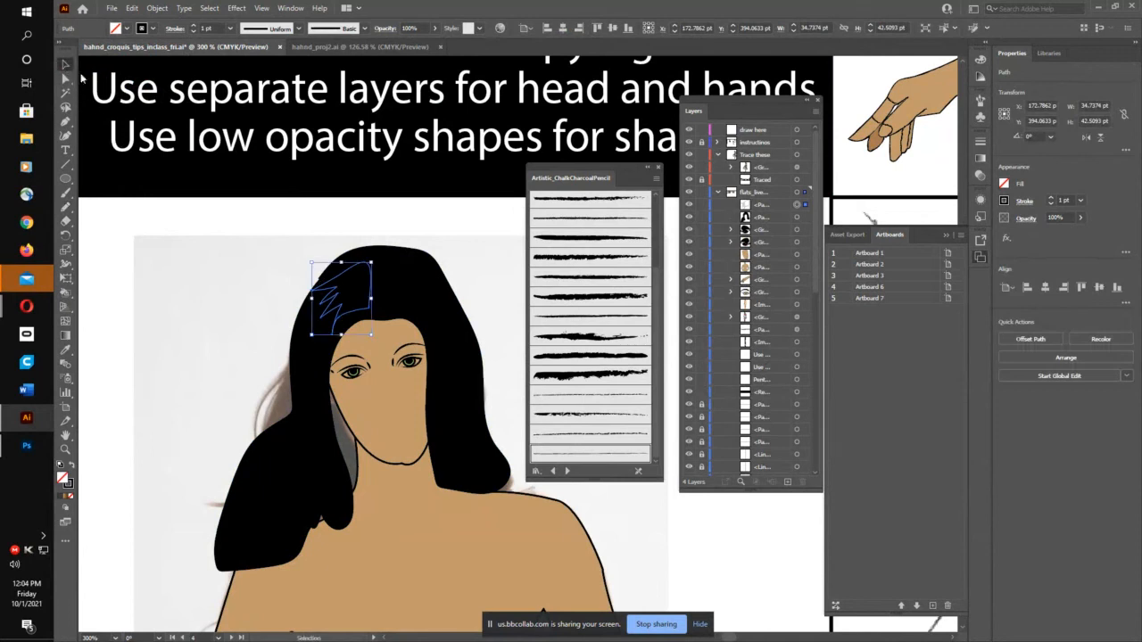
{"action": "left_click", "coordinate": [127, 28]}
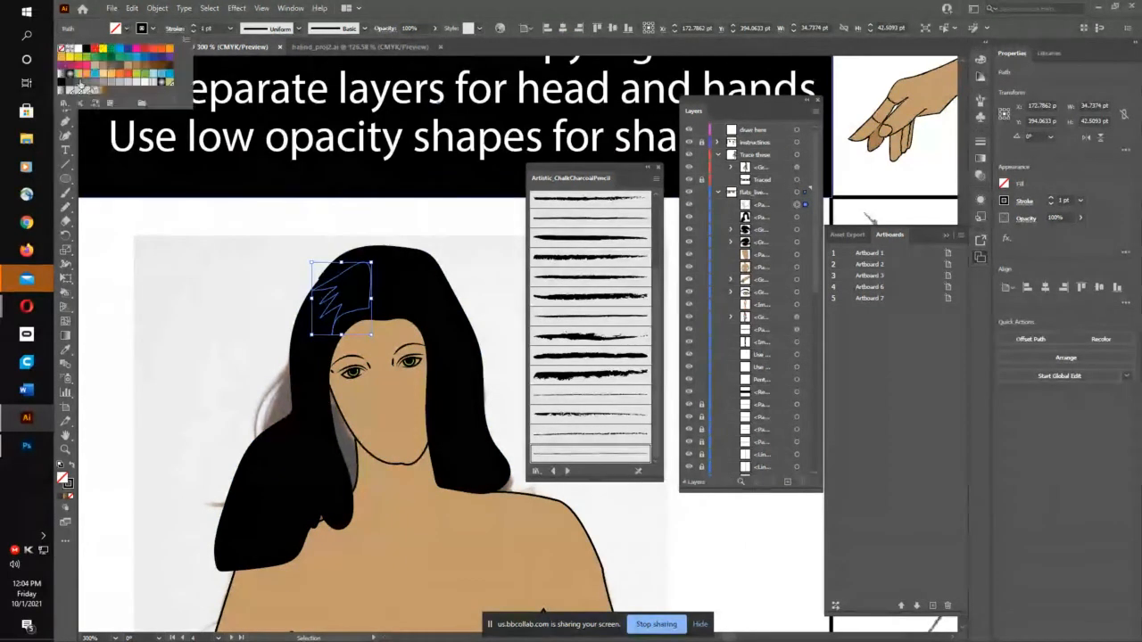
{"action": "left_click", "coordinate": [80, 85]}
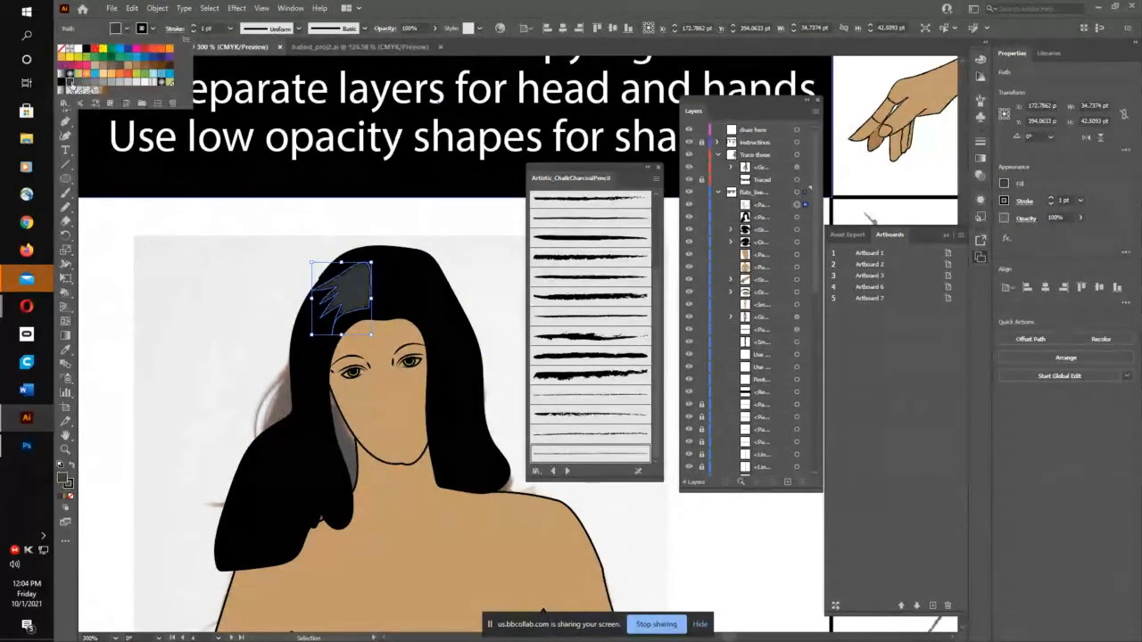
{"action": "left_click", "coordinate": [403, 214]}
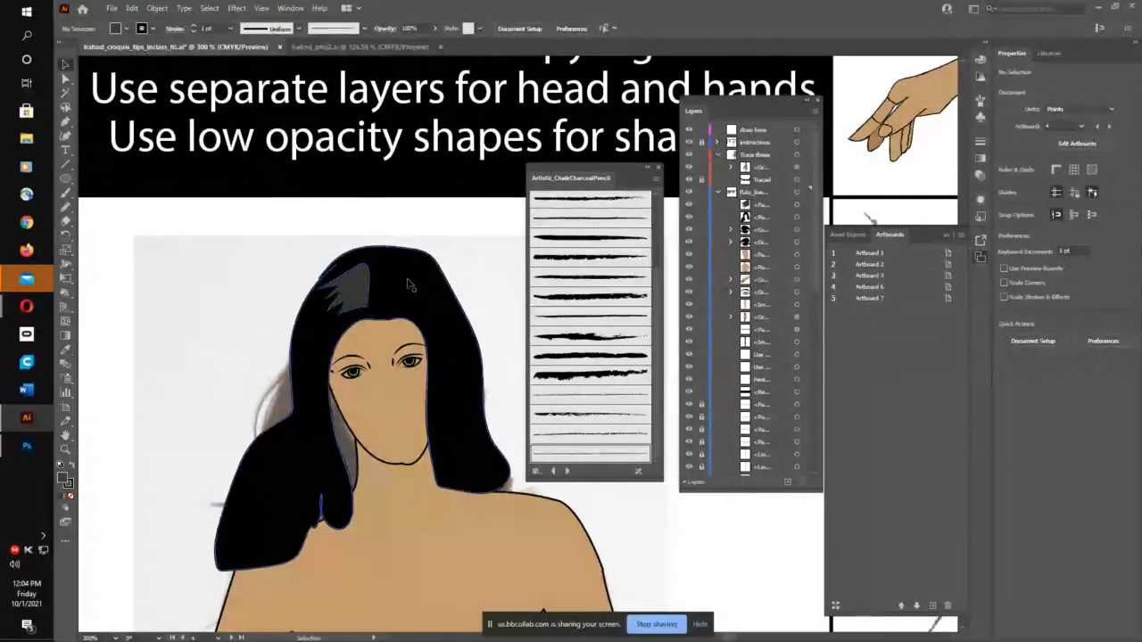
Step: Draw a jagged highlight about 34 pt wide and 47 pt high on the right side of the hair's crown and fill it dark grey
{"action": "left_click", "coordinate": [68, 206]}
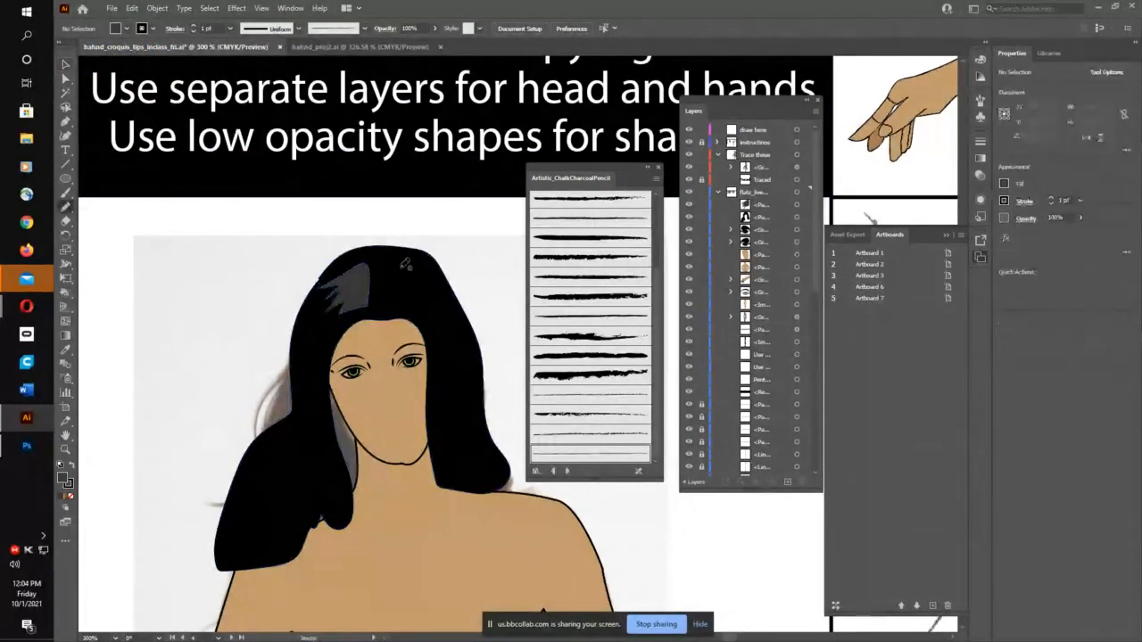
{"action": "mouse_move", "coordinate": [396, 259]}
{"action": "left_mouse_down"}
{"action": "mouse_move", "coordinate": [395, 297]}
{"action": "mouse_move", "coordinate": [432, 324]}
{"action": "mouse_move", "coordinate": [428, 305]}
{"action": "mouse_move", "coordinate": [447, 328]}
{"action": "mouse_move", "coordinate": [429, 291]}
{"action": "mouse_move", "coordinate": [447, 315]}
{"action": "mouse_move", "coordinate": [433, 274]}
{"action": "mouse_move", "coordinate": [449, 291]}
{"action": "mouse_move", "coordinate": [444, 273]}
{"action": "mouse_move", "coordinate": [398, 260]}
{"action": "left_mouse_up"}
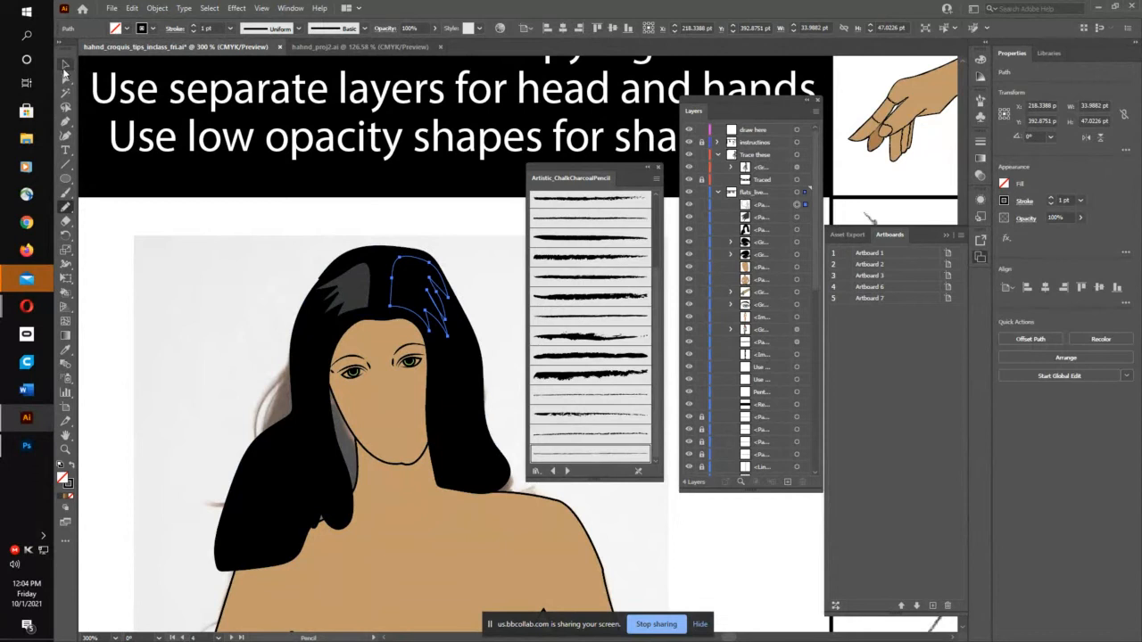
{"action": "left_click", "coordinate": [65, 65]}
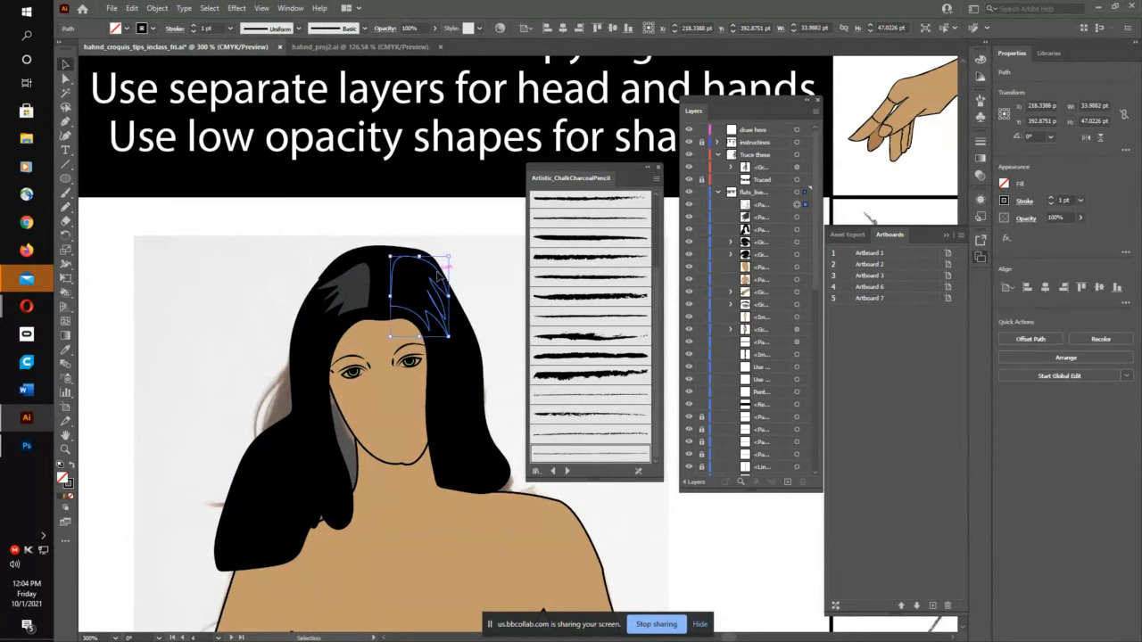
{"action": "left_click", "coordinate": [126, 28]}
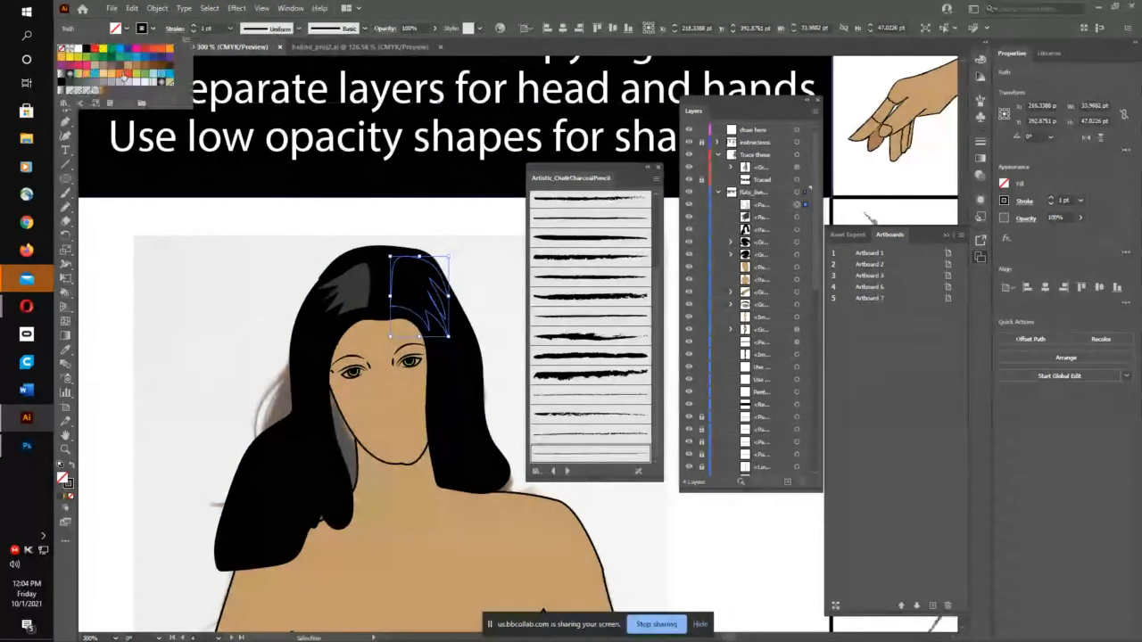
{"action": "left_click", "coordinate": [74, 85]}
{"action": "left_click", "coordinate": [190, 271]}
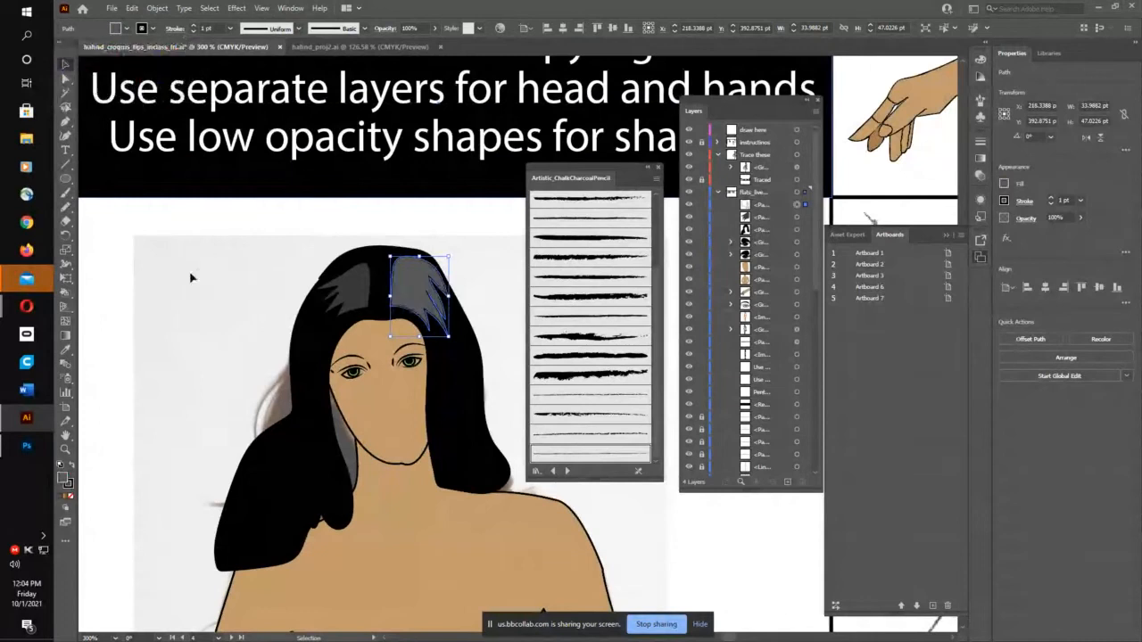
{"action": "left_click", "coordinate": [219, 218]}
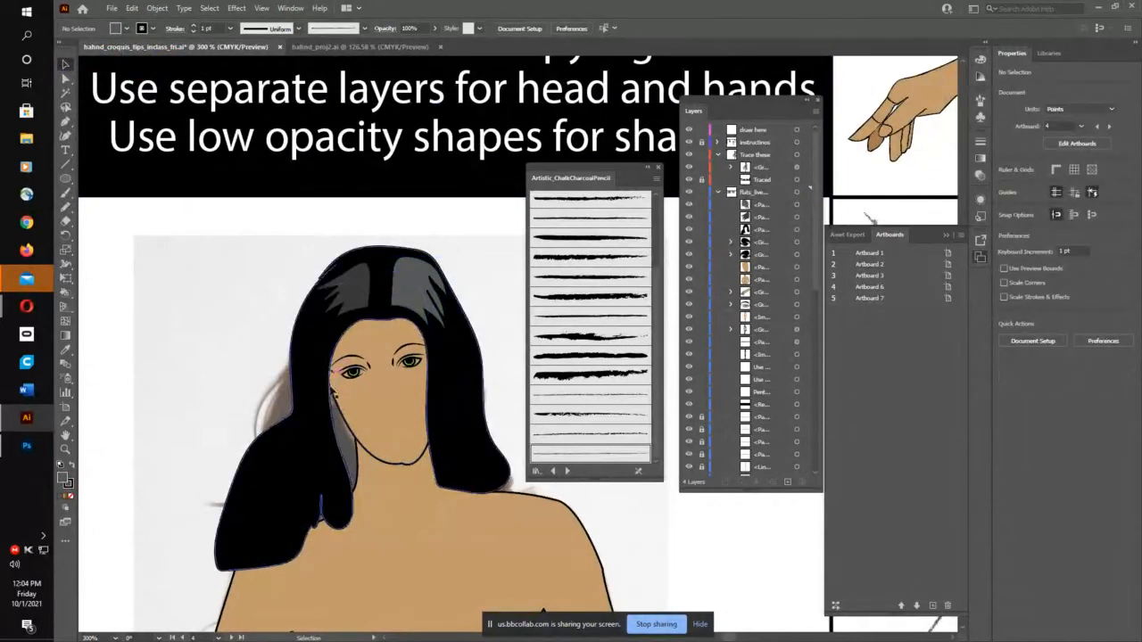
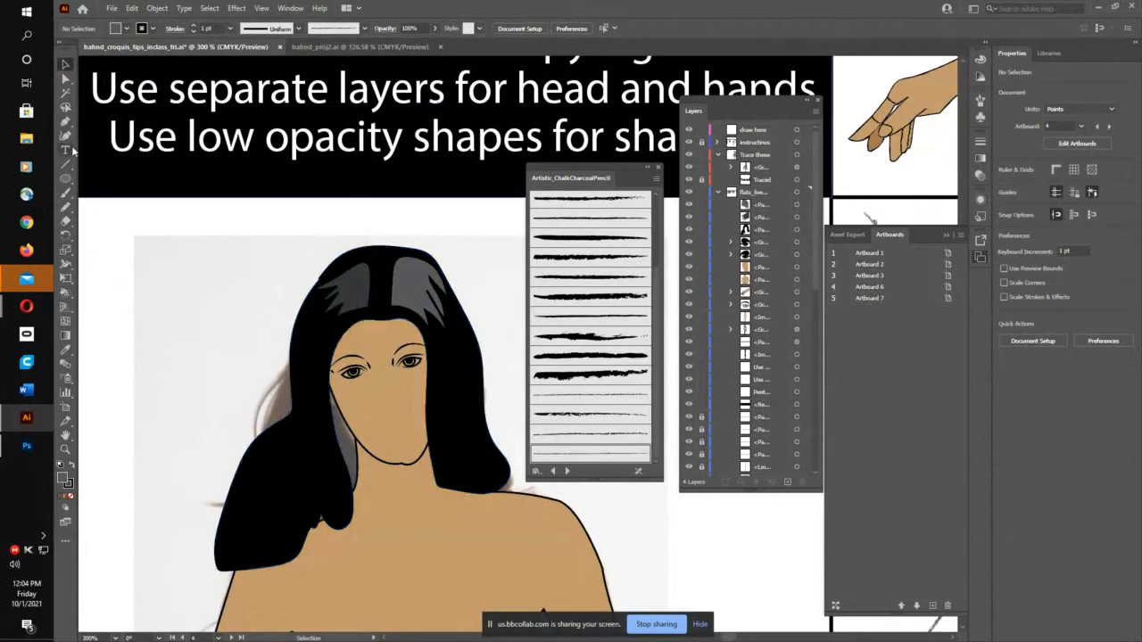
Step: Draw a long wavy highlight about 60 pt wide and 132 pt high down the left lock of hair and fill it dark grey
{"action": "left_click", "coordinate": [64, 207]}
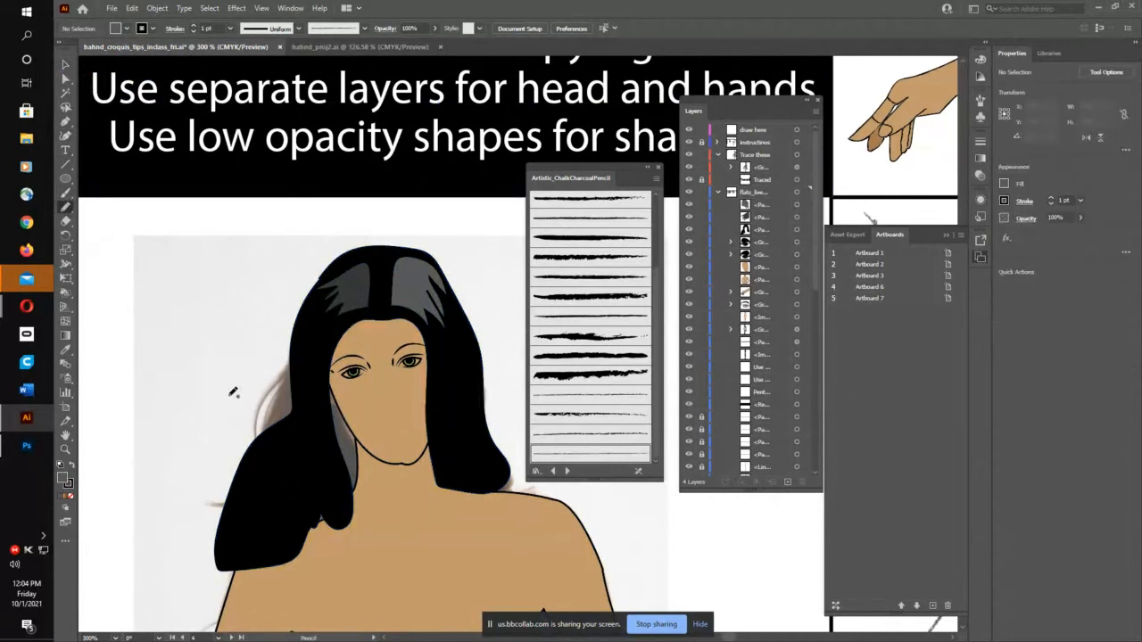
{"action": "mouse_move", "coordinate": [320, 332]}
{"action": "left_mouse_down"}
{"action": "mouse_move", "coordinate": [234, 546]}
{"action": "mouse_move", "coordinate": [300, 504]}
{"action": "mouse_move", "coordinate": [335, 349]}
{"action": "mouse_move", "coordinate": [325, 323]}
{"action": "mouse_move", "coordinate": [319, 332]}
{"action": "left_mouse_up"}
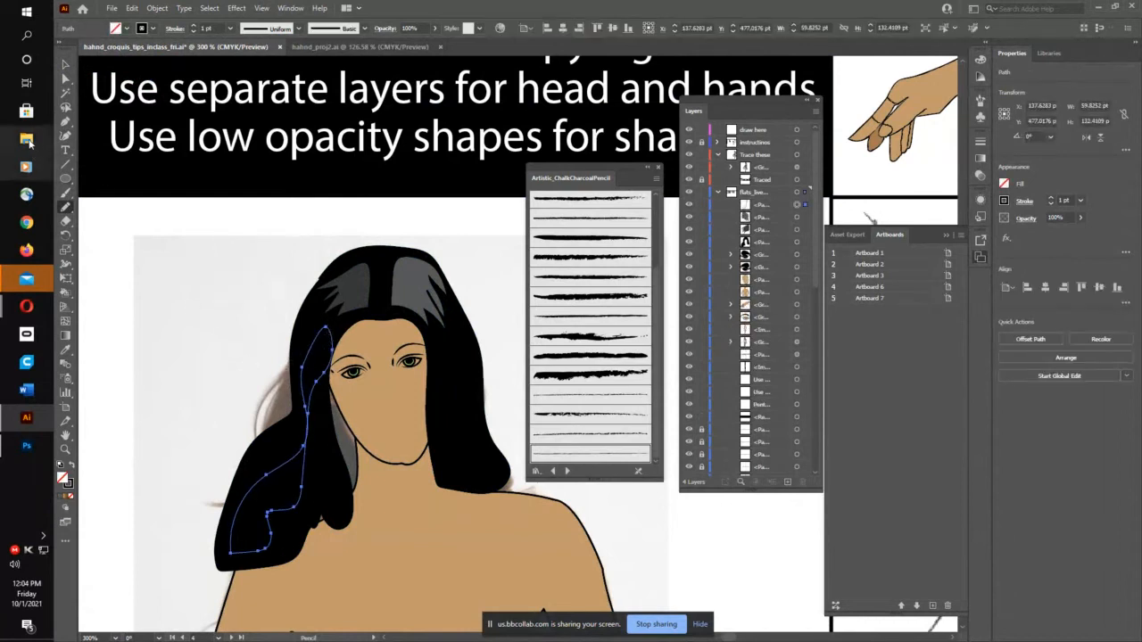
{"action": "left_click", "coordinate": [64, 64]}
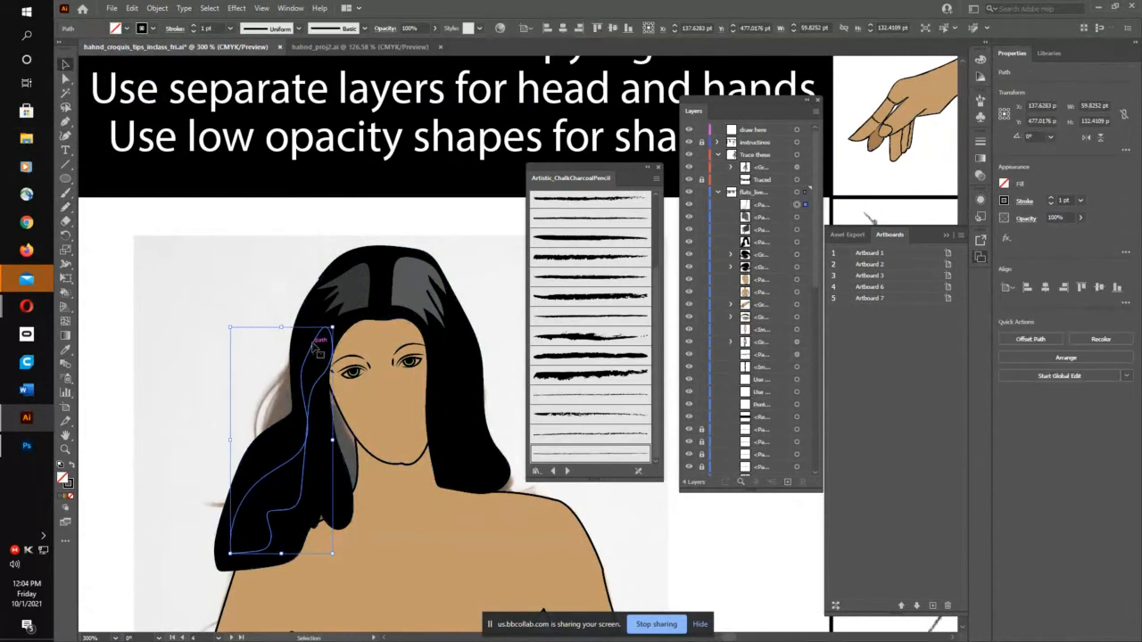
{"action": "left_click", "coordinate": [125, 28]}
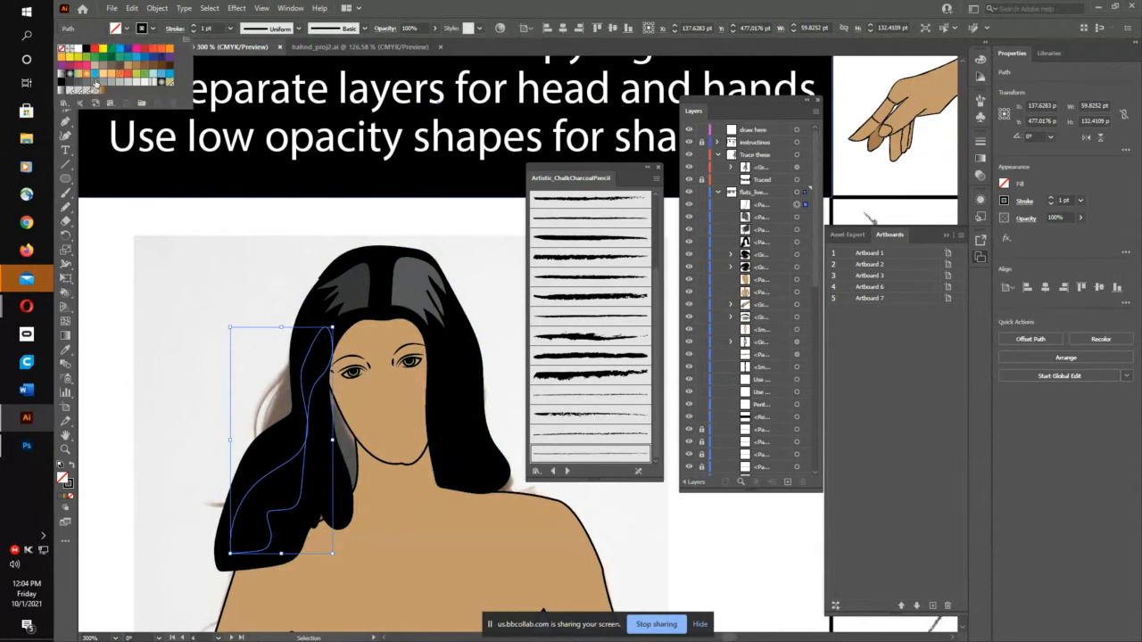
{"action": "left_click", "coordinate": [77, 82]}
{"action": "left_click", "coordinate": [152, 220]}
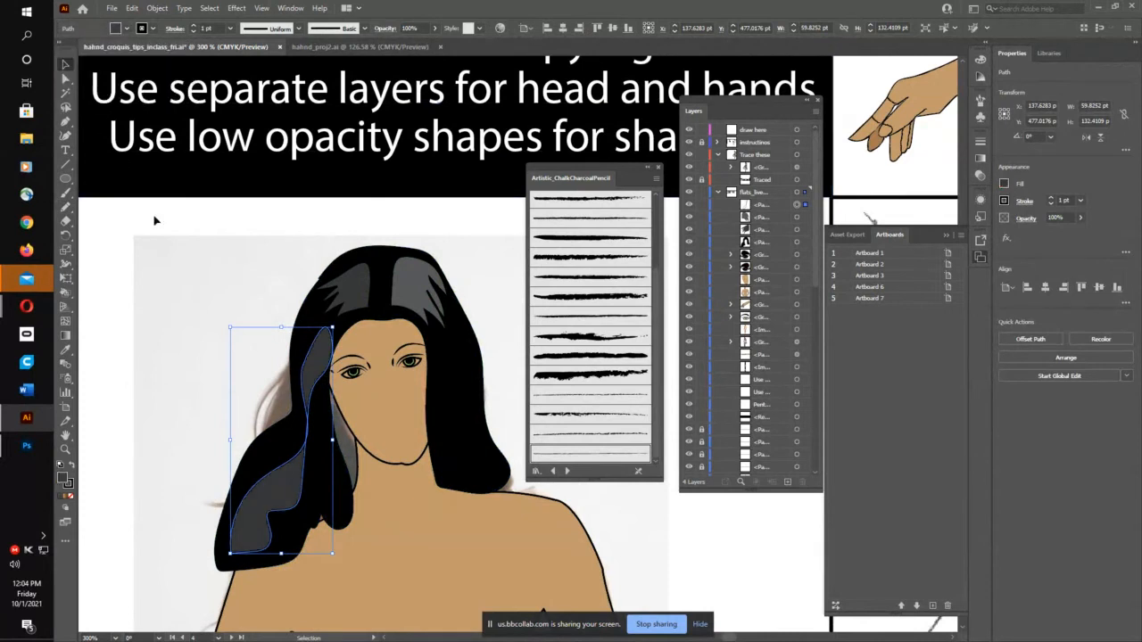
{"action": "left_click", "coordinate": [154, 221]}
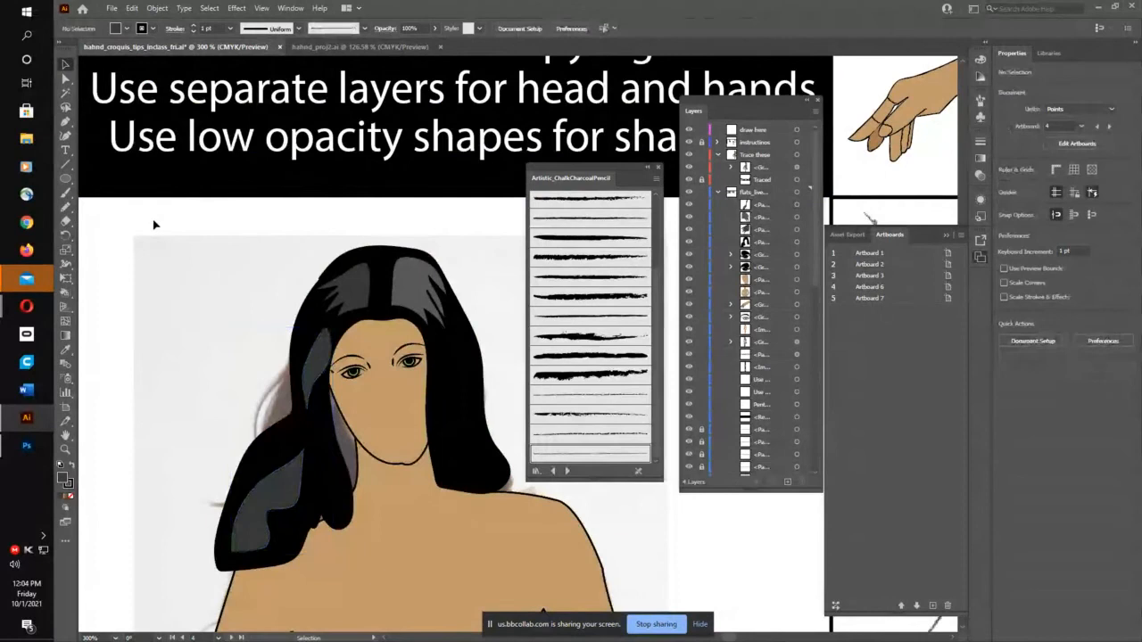
{"action": "key", "text": "ctrl+minus"}
{"action": "key", "text": "ctrl+minus"}
{"action": "key", "text": "ctrl+minus"}
{"action": "key", "text": "ctrl+minus"}
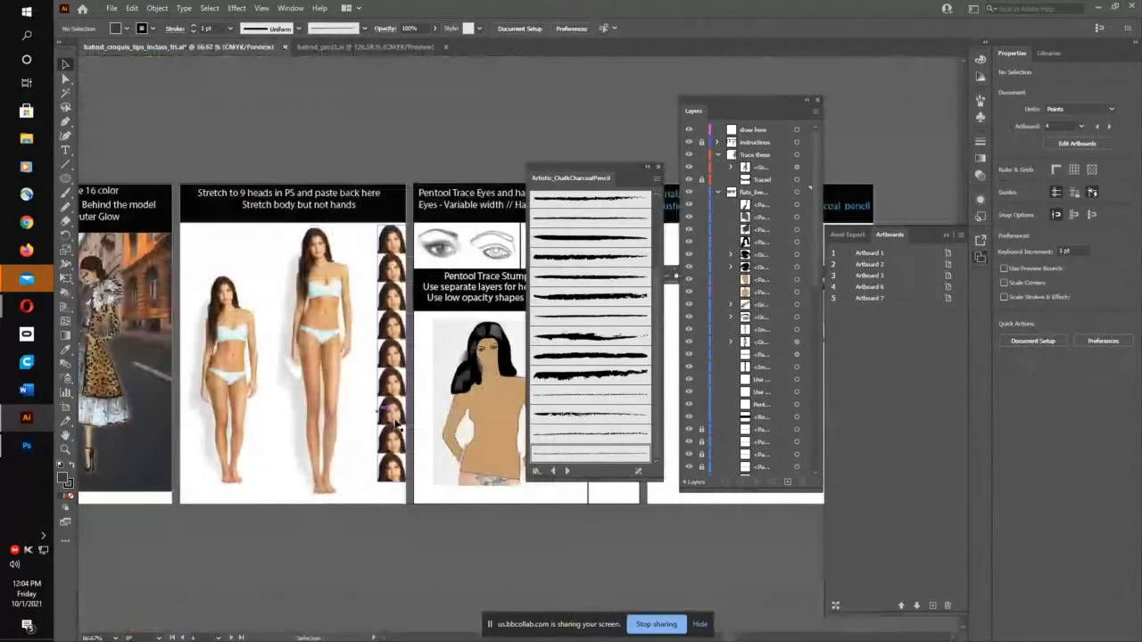
Step: Hide the black hair shape on the stumpy figure
{"action": "left_click_drag", "start_coordinate": [395, 424], "coordinate": [190, 375]}
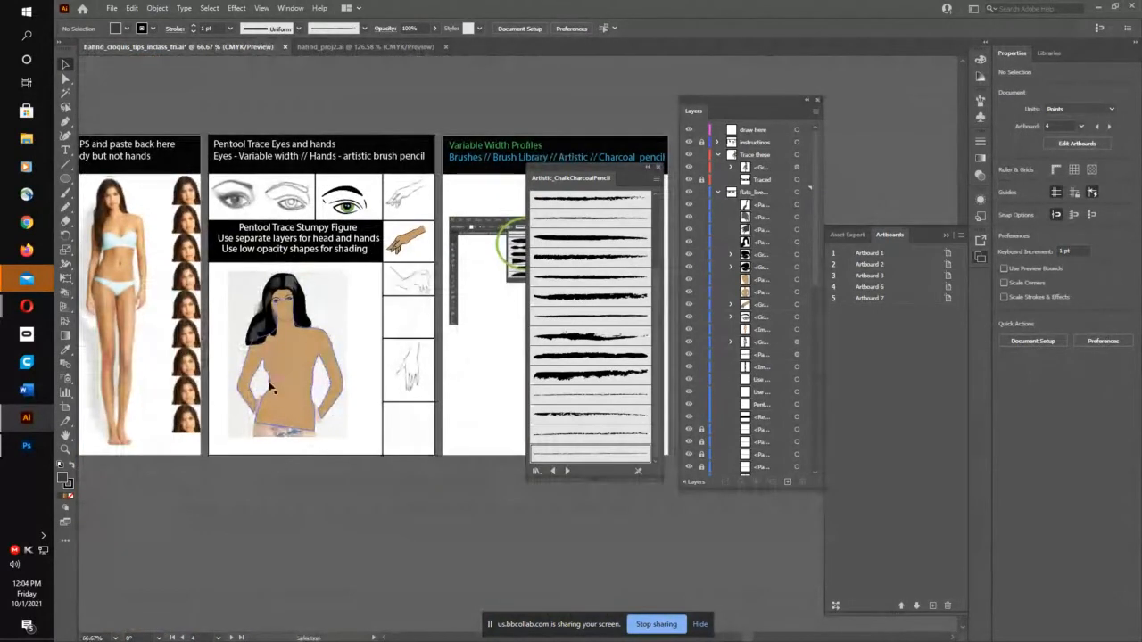
{"action": "key", "text": "z"}
{"action": "left_click_drag", "start_coordinate": [261, 405], "coordinate": [463, 292]}
{"action": "scroll", "coordinate": [437, 321], "scroll_direction": "up", "scroll_amount": 4}
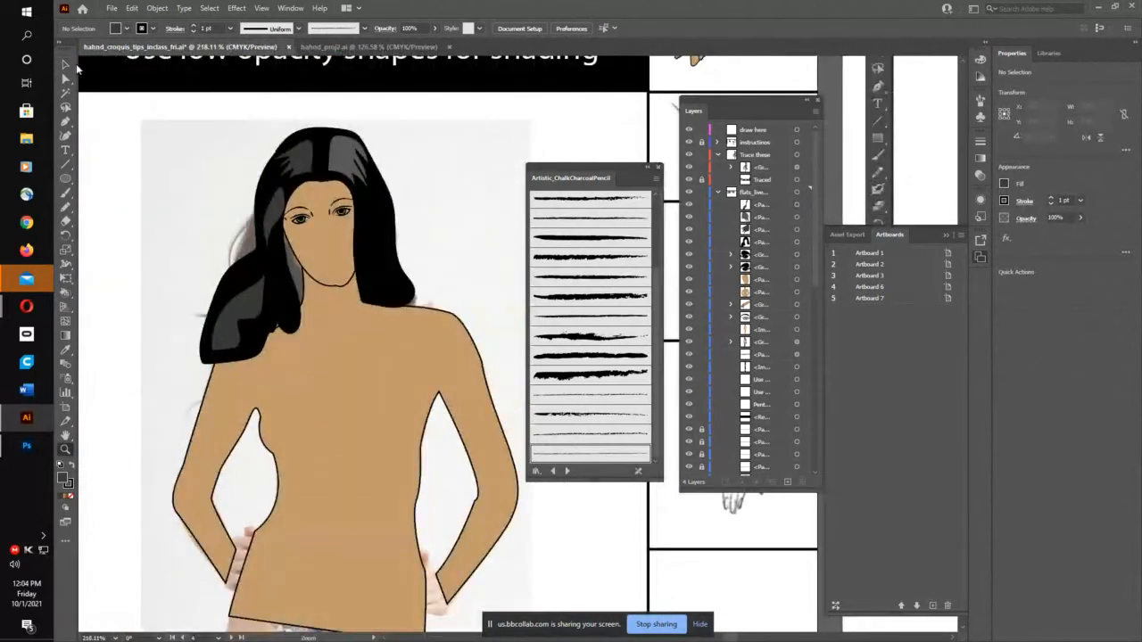
{"action": "left_click", "coordinate": [65, 63]}
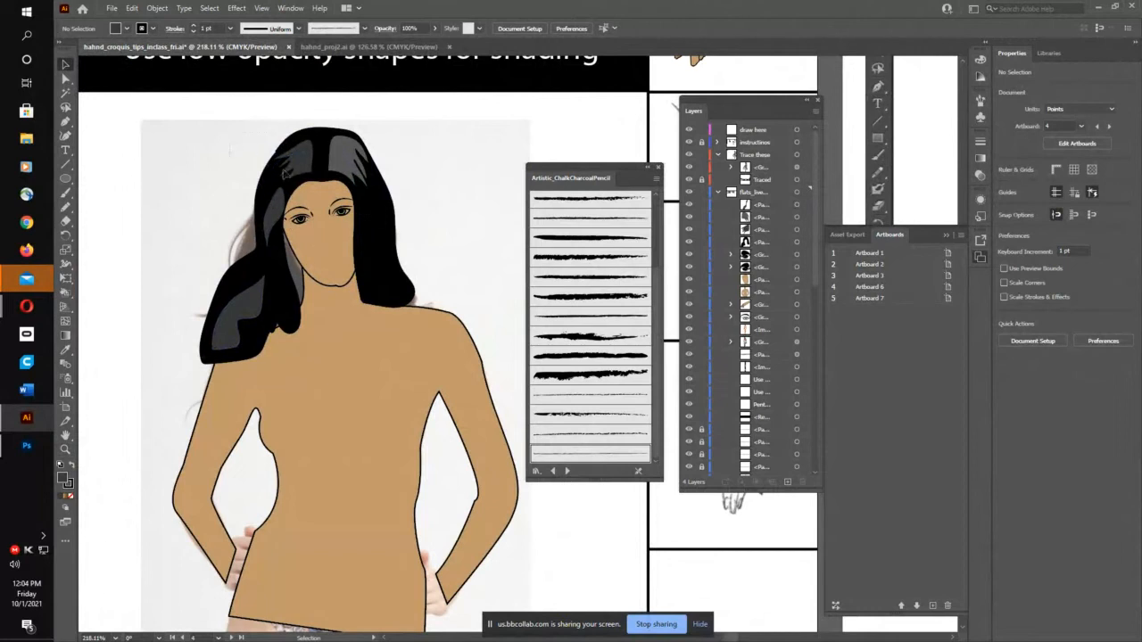
{"action": "left_click_drag", "start_coordinate": [386, 248], "coordinate": [392, 223]}
{"action": "left_click", "coordinate": [423, 199]}
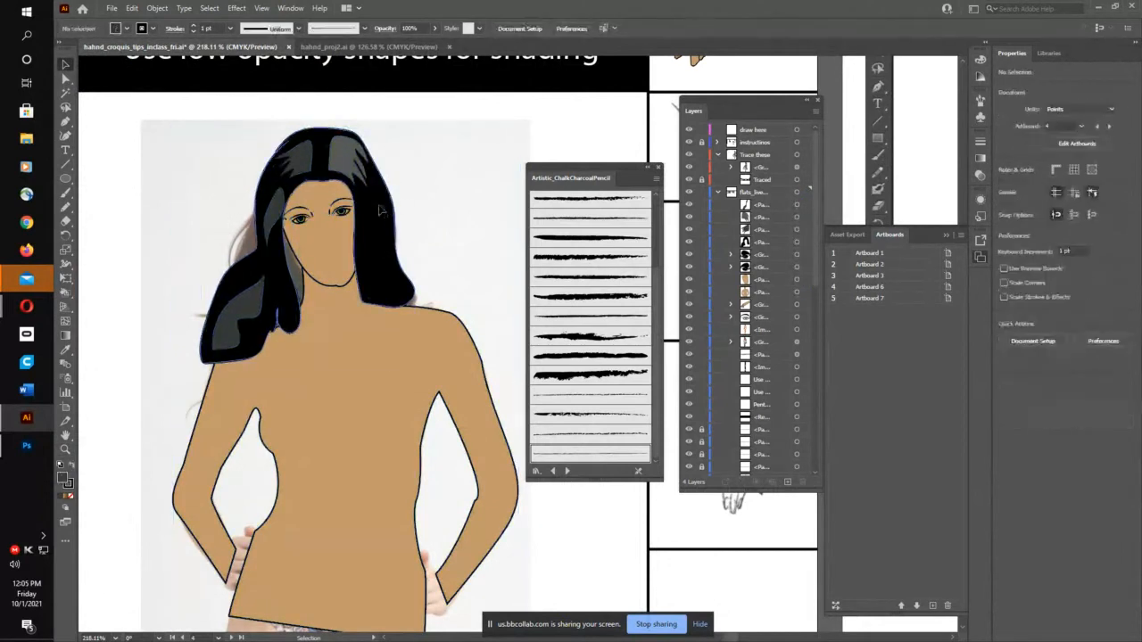
{"action": "left_click", "coordinate": [382, 211]}
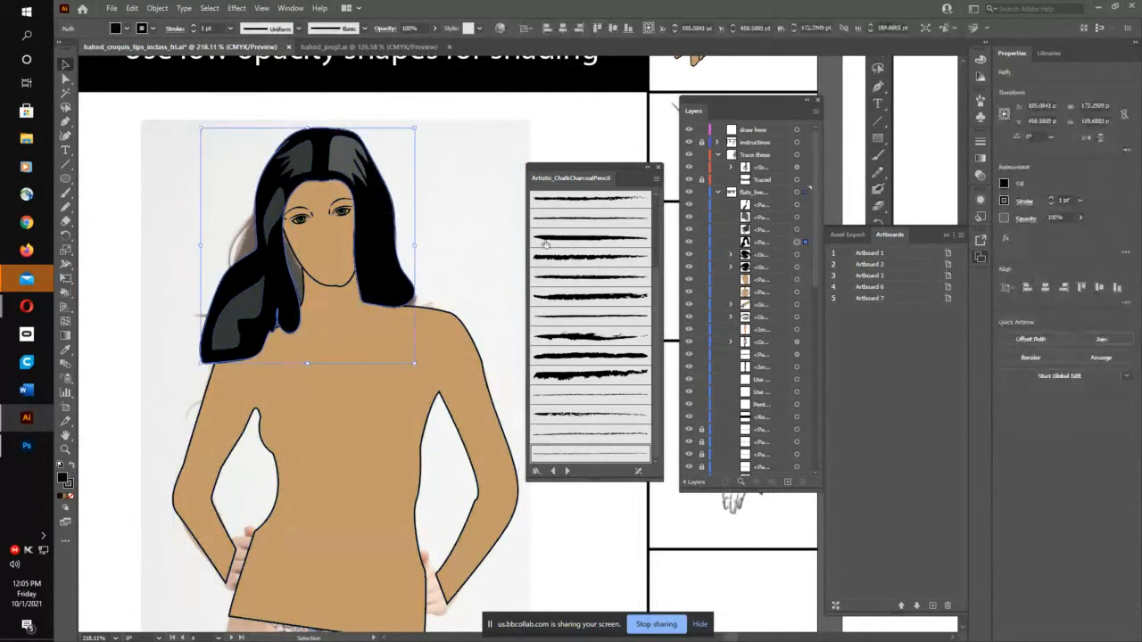
{"action": "left_click", "coordinate": [690, 243]}
Step: Hide the tan face shape so the neck area beneath it is exposed
{"action": "left_click", "coordinate": [351, 264]}
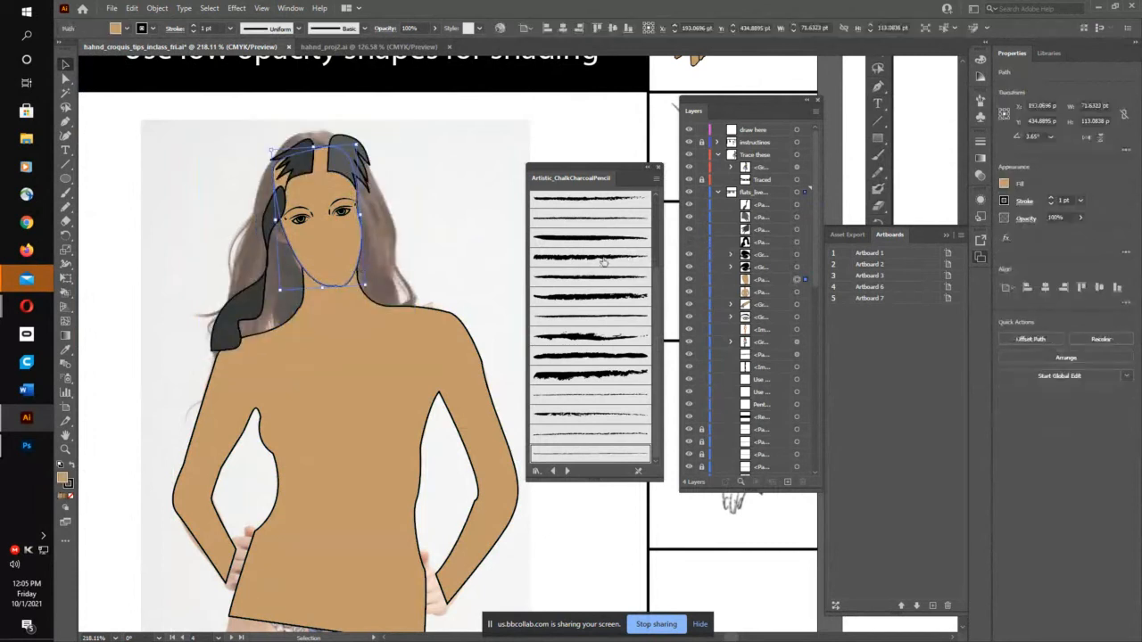
{"action": "left_click", "coordinate": [688, 280]}
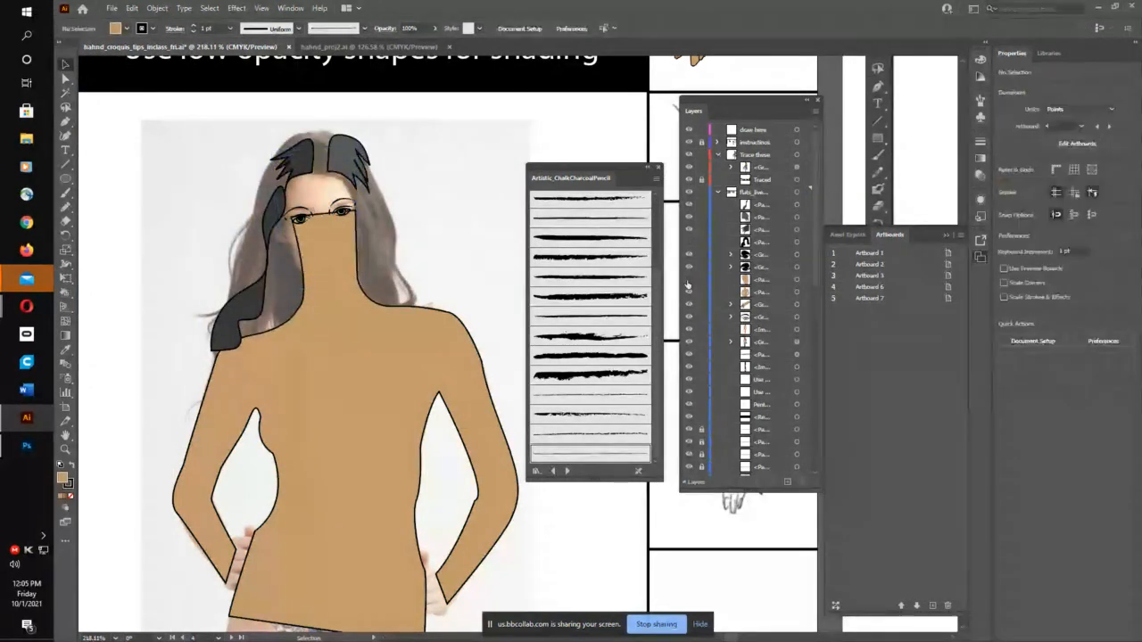
{"action": "left_click", "coordinate": [688, 280]}
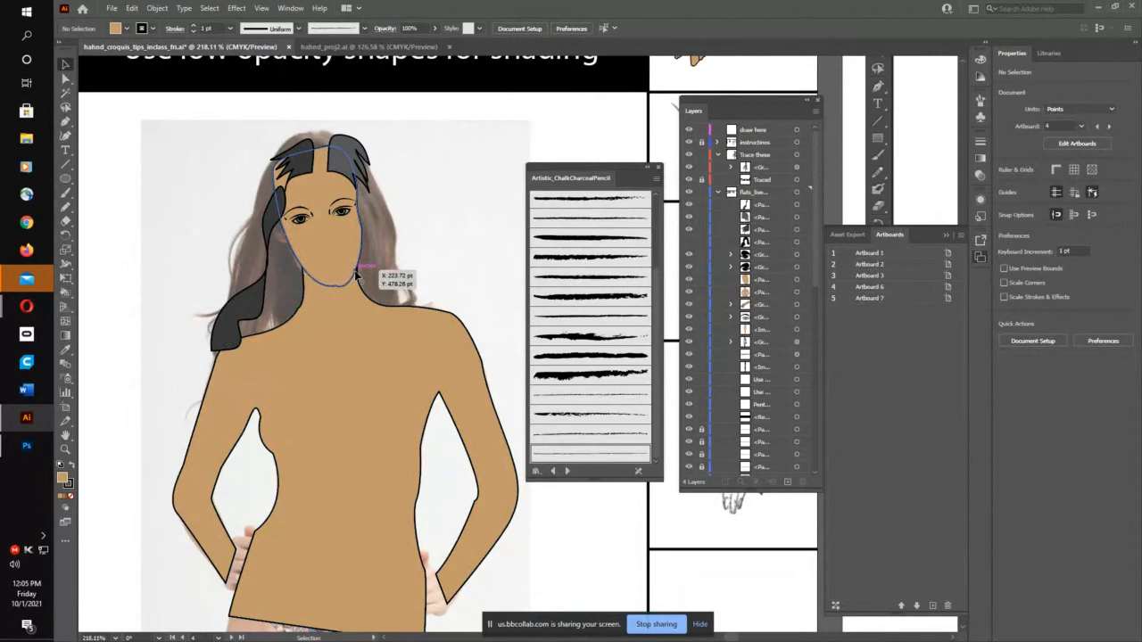
{"action": "left_click", "coordinate": [688, 286]}
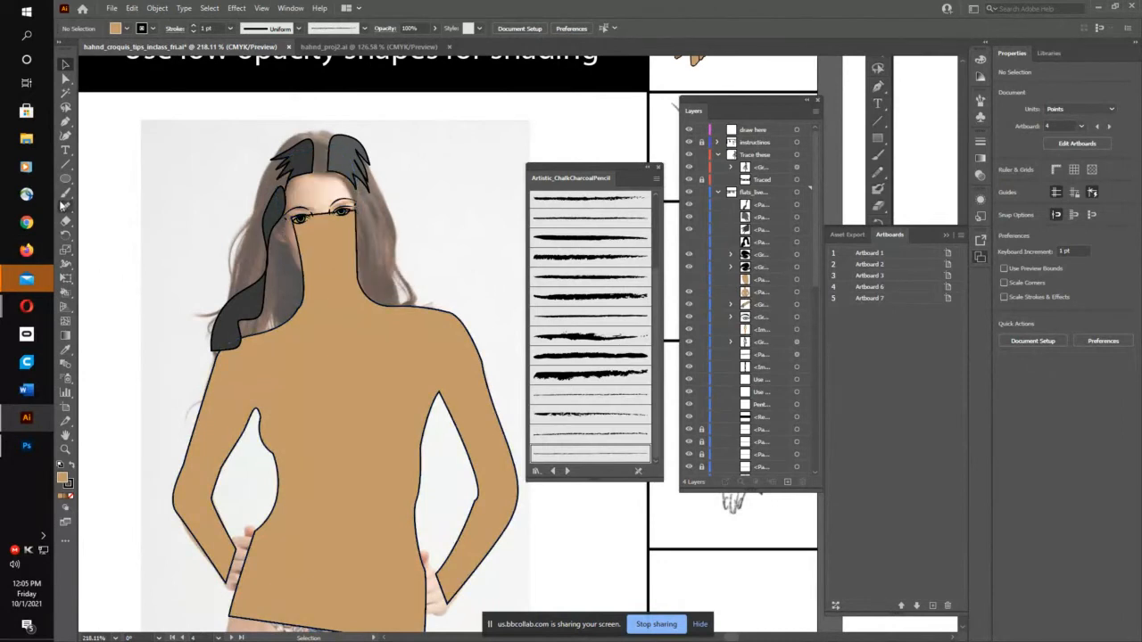
Step: Draw a closed neck-shadow shape about 46 pt wide and 32 pt high with the Pen tool, with a curved lower edge
{"action": "left_click", "coordinate": [65, 123]}
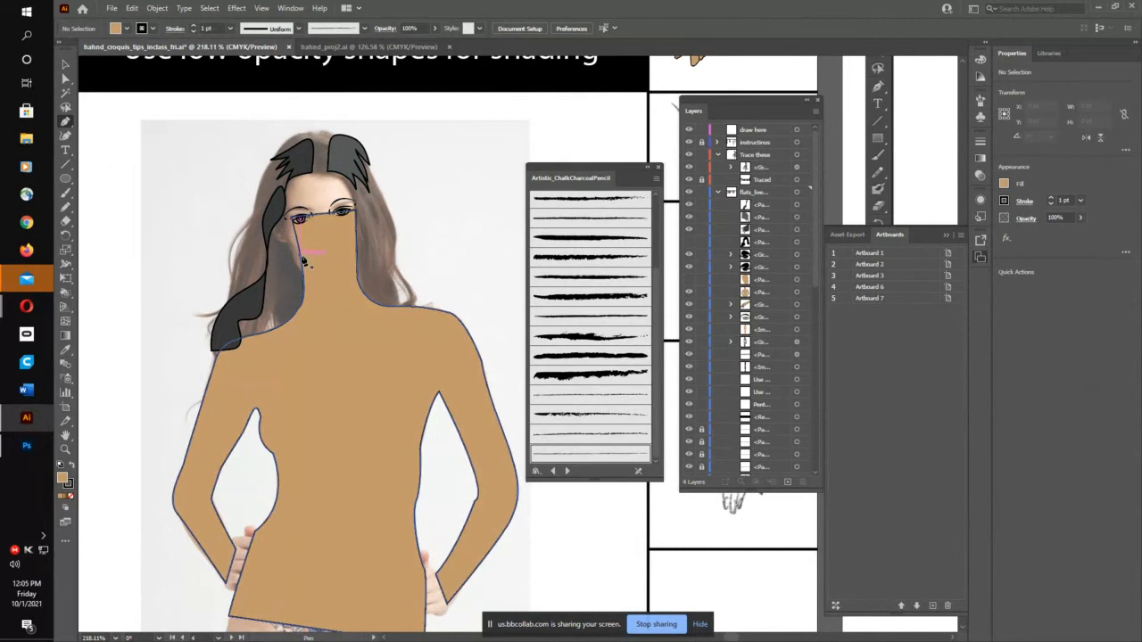
{"action": "left_click", "coordinate": [301, 257]}
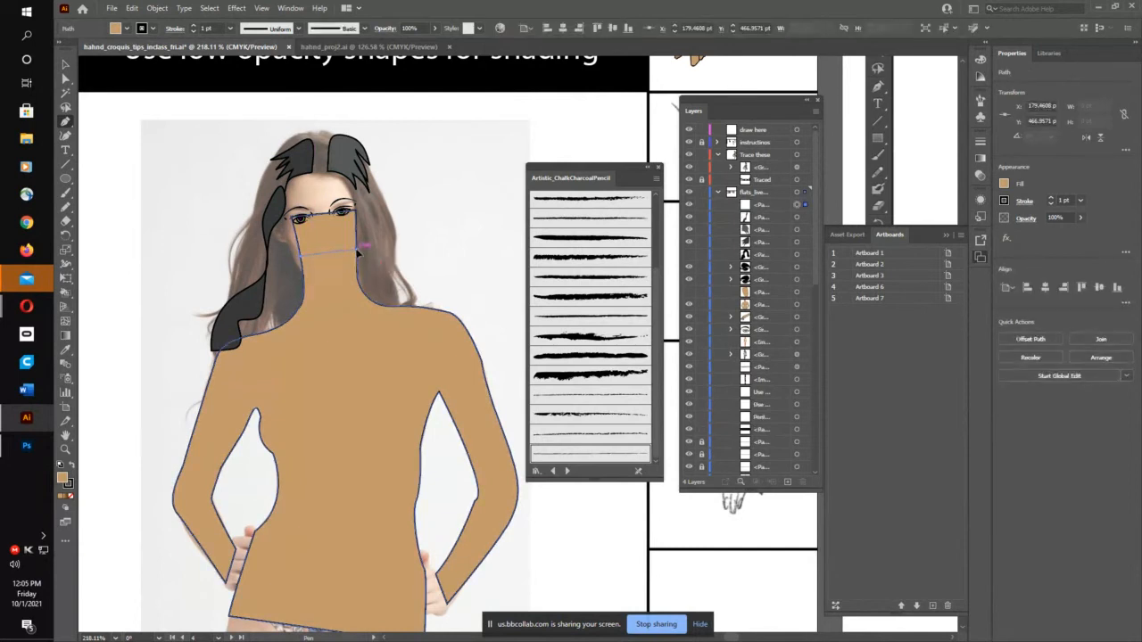
{"action": "left_click", "coordinate": [356, 251]}
{"action": "left_click", "coordinate": [356, 279]}
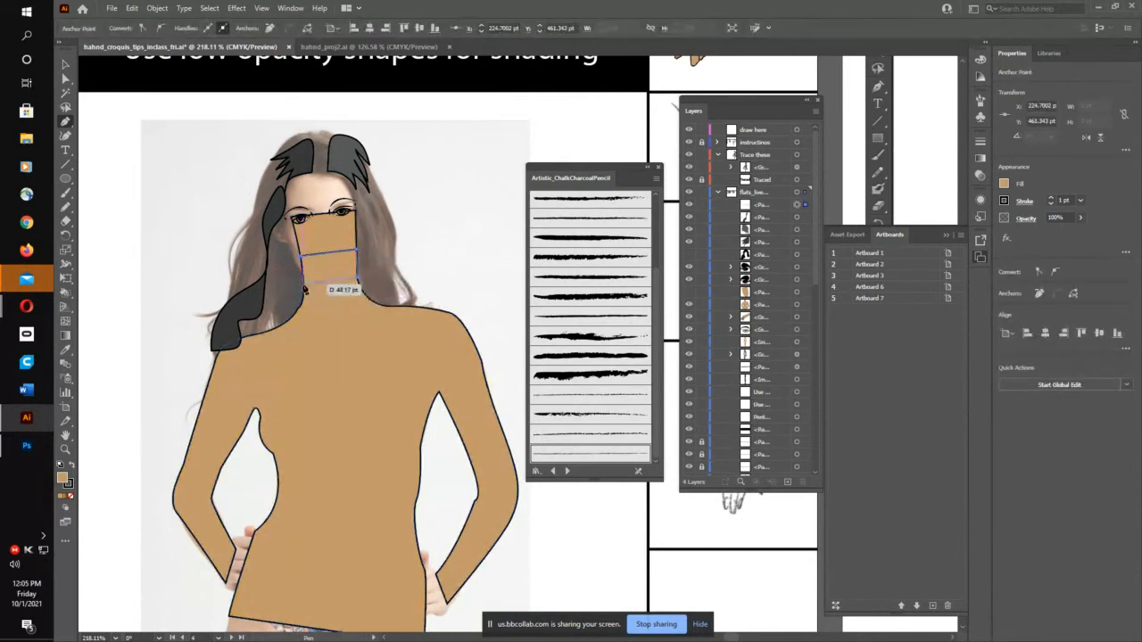
{"action": "left_click", "coordinate": [303, 283]}
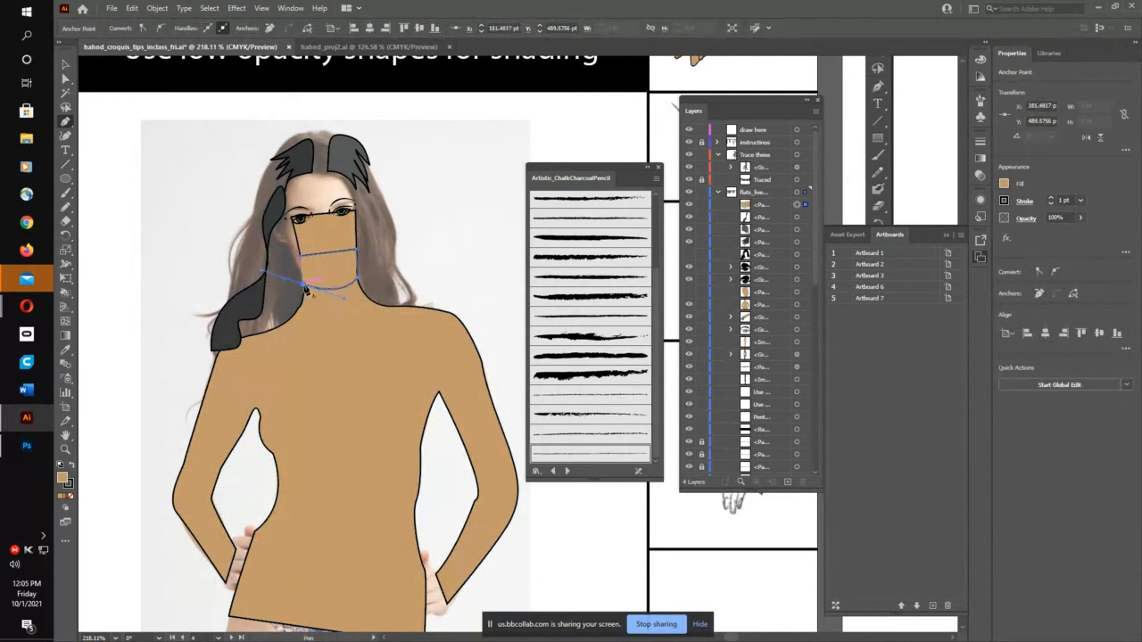
{"action": "left_click", "coordinate": [302, 257]}
Step: Fill the neck shadow with black, reduce its opacity to 38%, and deselect it
{"action": "left_click", "coordinate": [63, 64]}
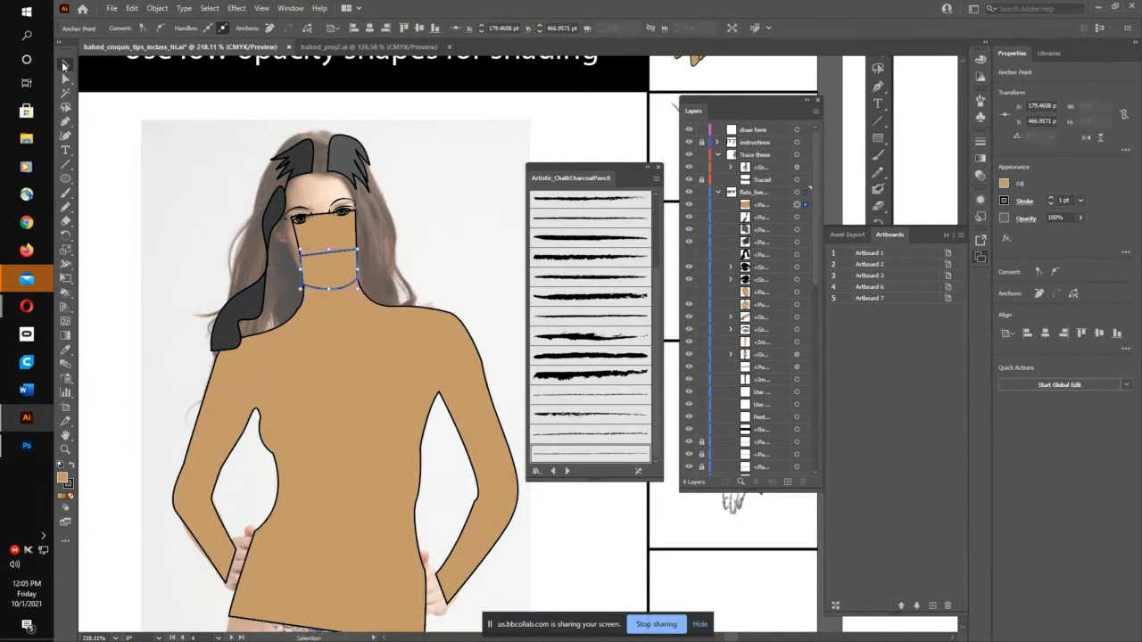
{"action": "left_click", "coordinate": [324, 287]}
{"action": "left_click", "coordinate": [121, 29]}
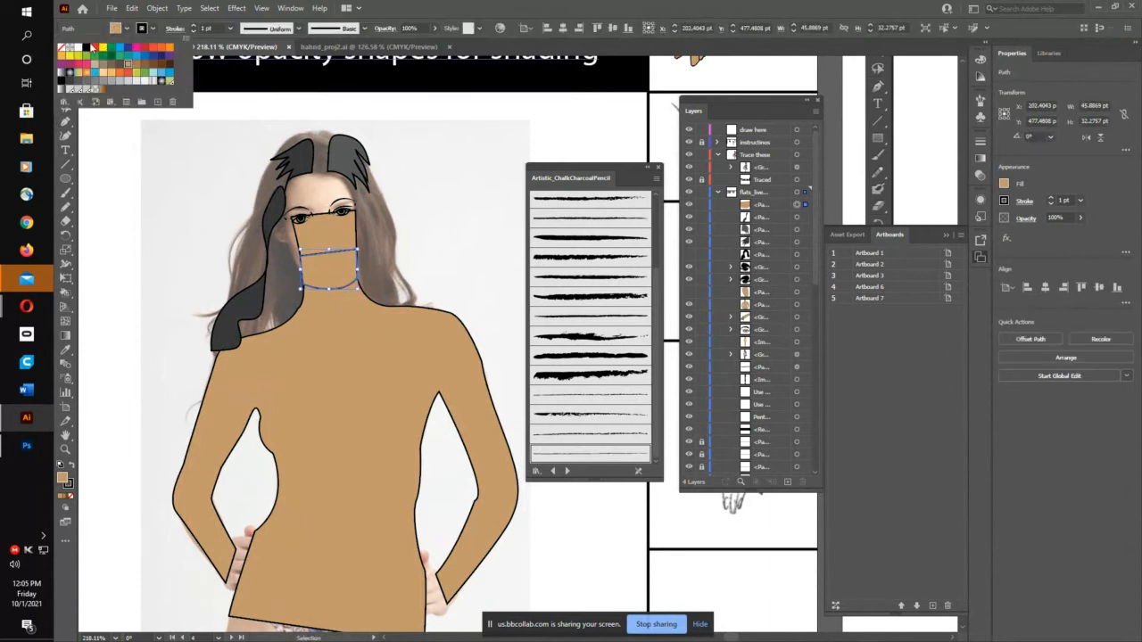
{"action": "left_click", "coordinate": [90, 48]}
{"action": "left_click", "coordinate": [433, 28]}
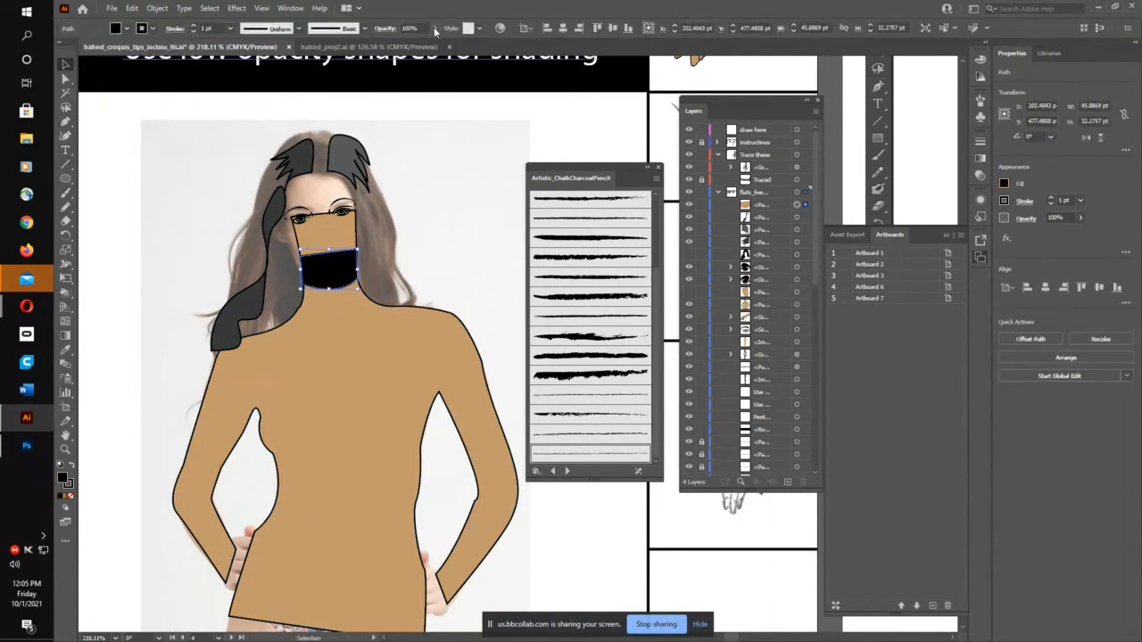
{"action": "left_click_drag", "start_coordinate": [433, 43], "coordinate": [404, 45]}
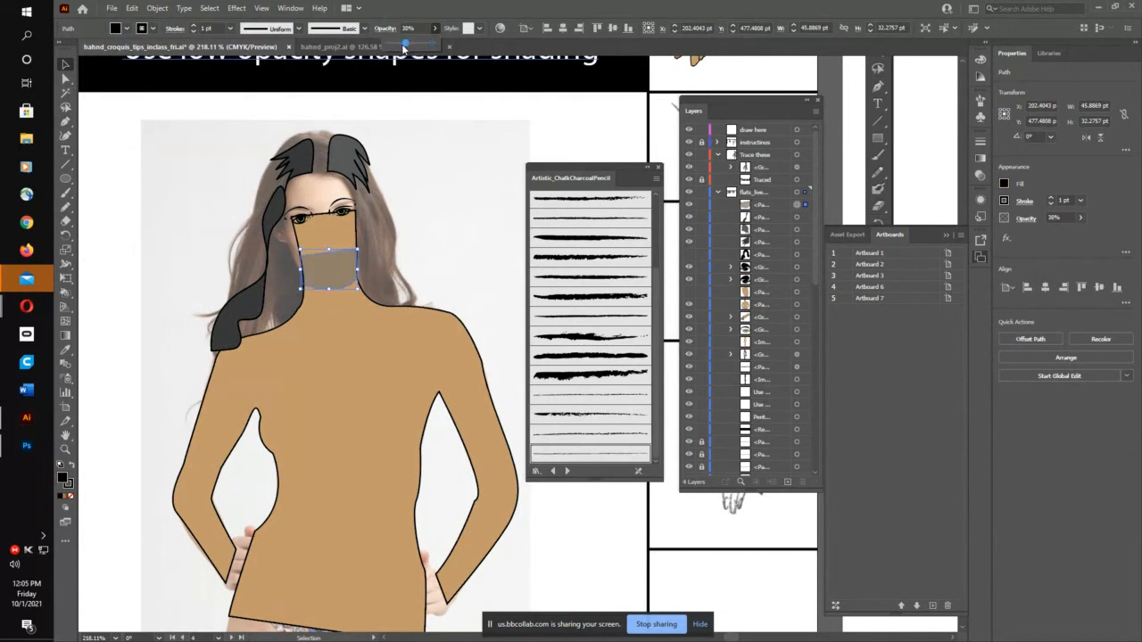
{"action": "left_click", "coordinate": [439, 191]}
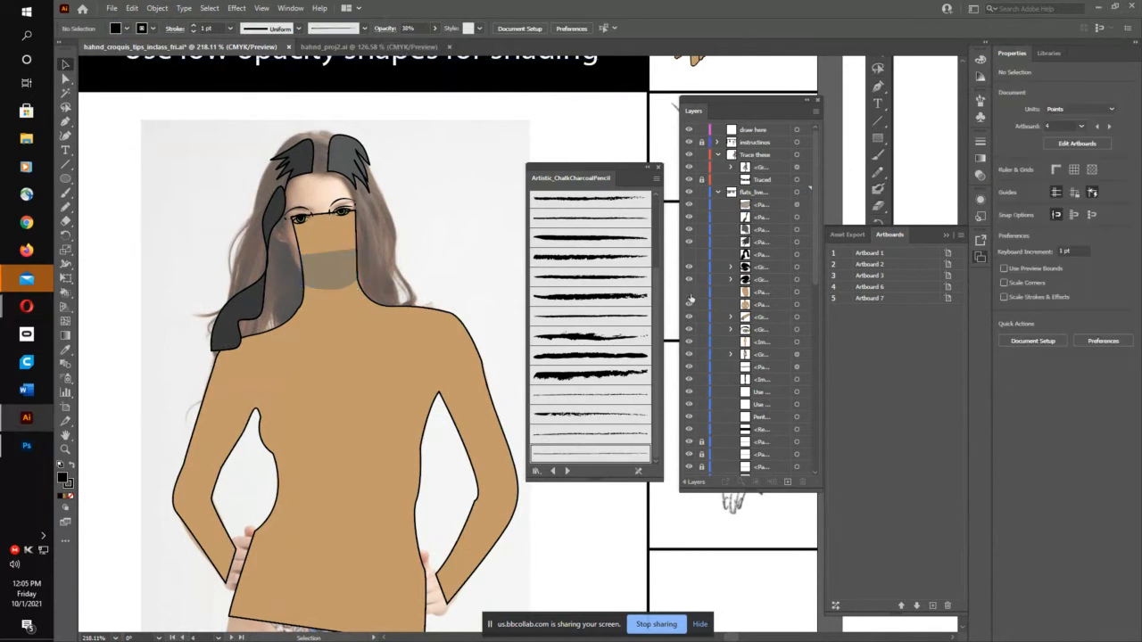
Step: Show the face shape again and move the neck shadow directly beneath it in the stacking order
{"action": "left_click", "coordinate": [688, 292]}
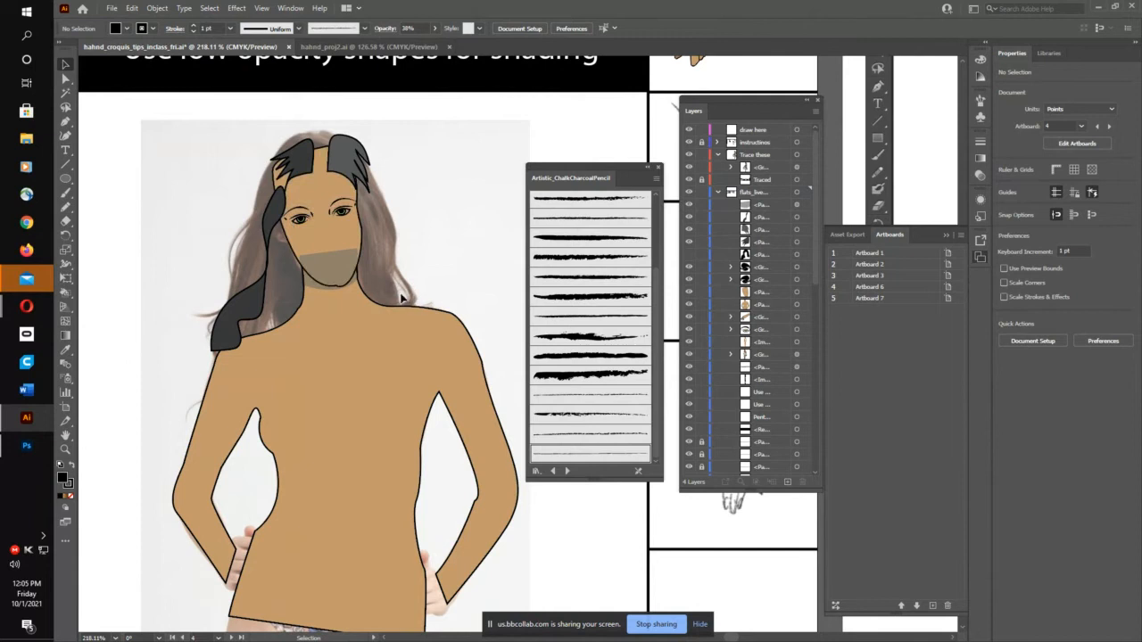
{"action": "left_click", "coordinate": [338, 242]}
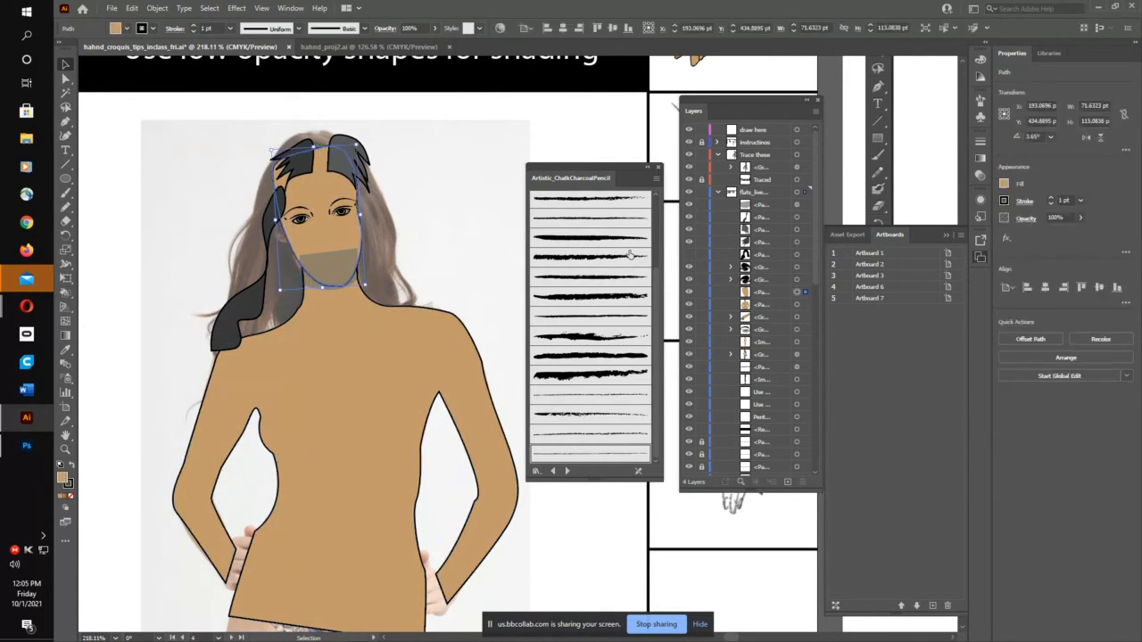
{"action": "left_click", "coordinate": [772, 206]}
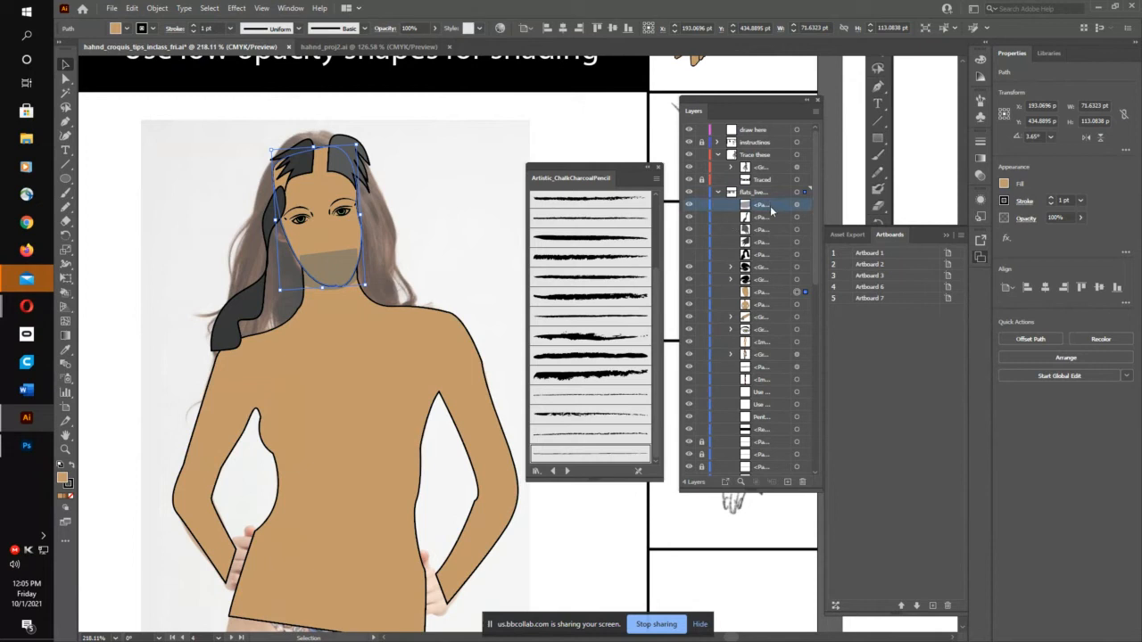
{"action": "left_click_drag", "start_coordinate": [771, 210], "coordinate": [763, 300]}
{"action": "left_click", "coordinate": [444, 310]}
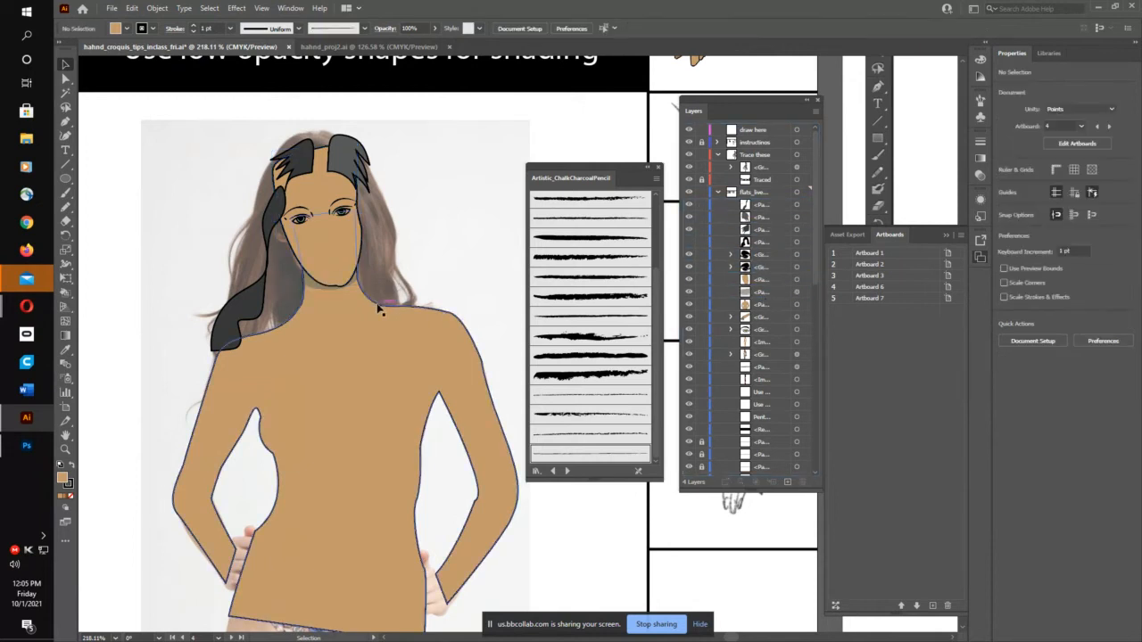
Step: Stretch the neck shadow's lower edge downward so it extends farther below the chin, and deselect it
{"action": "left_click", "coordinate": [325, 292]}
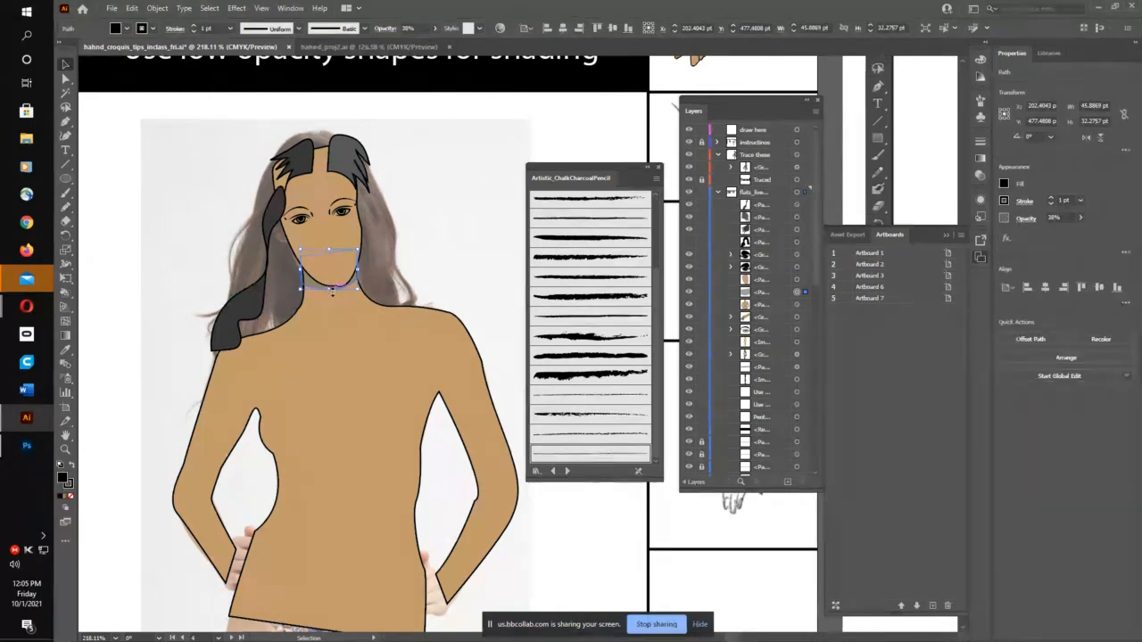
{"action": "left_click_drag", "start_coordinate": [332, 291], "coordinate": [332, 302]}
{"action": "left_click", "coordinate": [438, 244]}
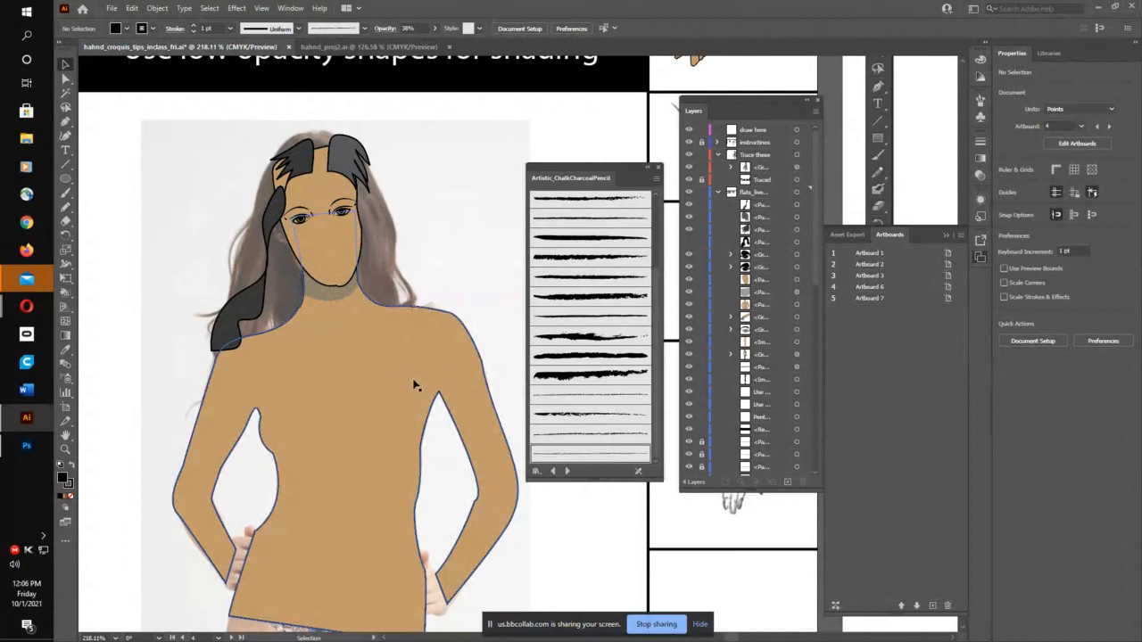
Step: Draw a crescent-shaped shadow about 44 pt wide and 53 pt high with the Pen tool under the bust beside the left armpit
{"action": "left_click_drag", "start_coordinate": [363, 477], "coordinate": [371, 330]}
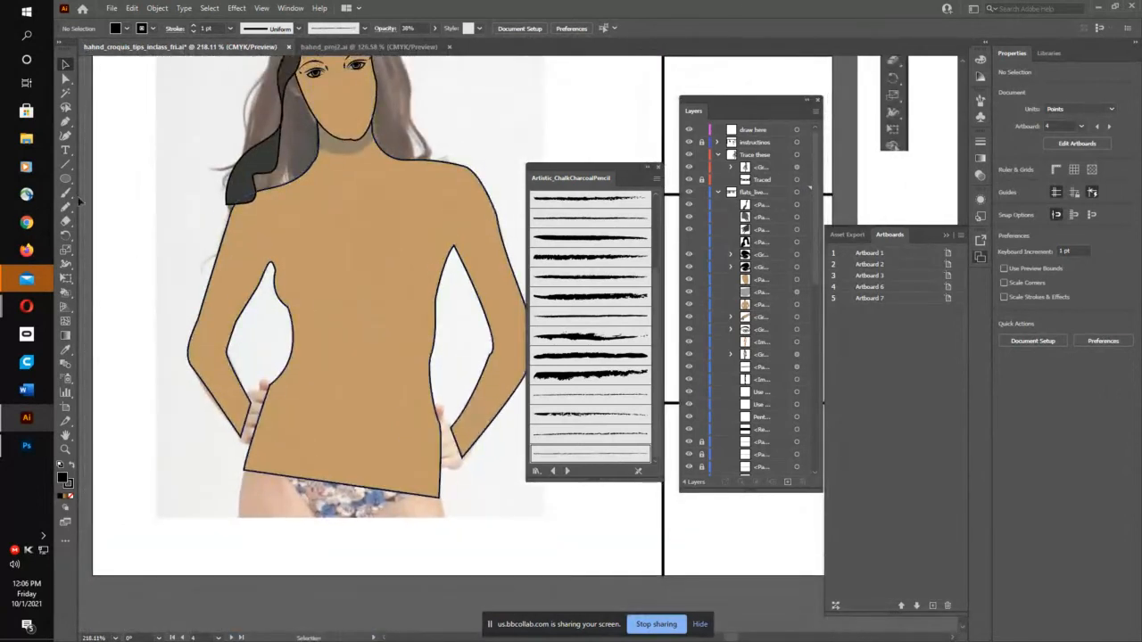
{"action": "left_click", "coordinate": [65, 121]}
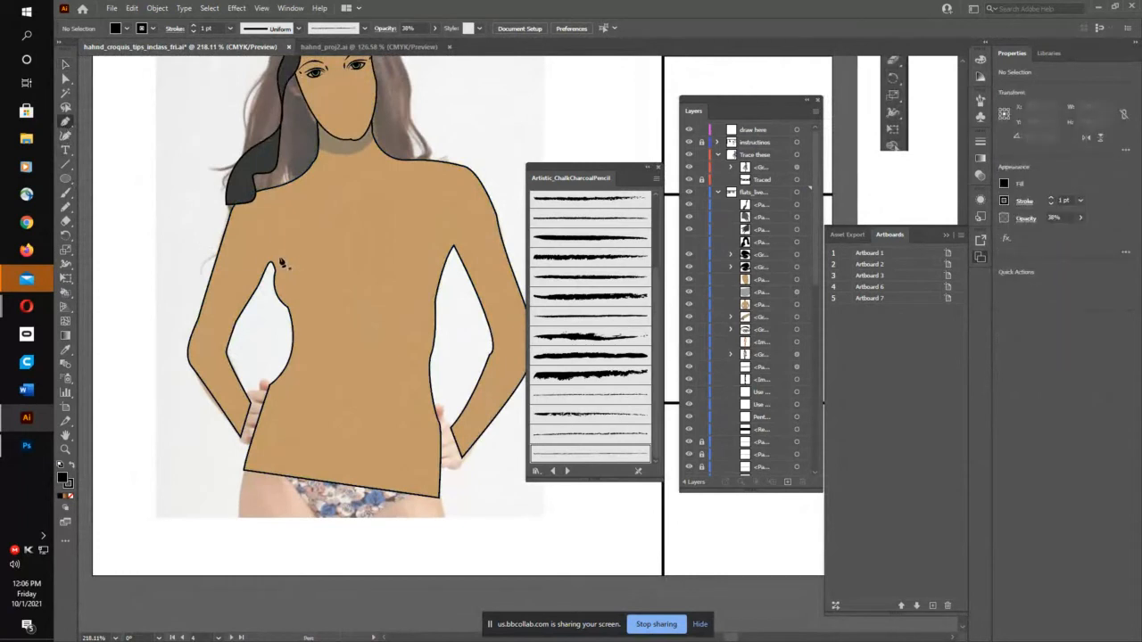
{"action": "left_click", "coordinate": [294, 315]}
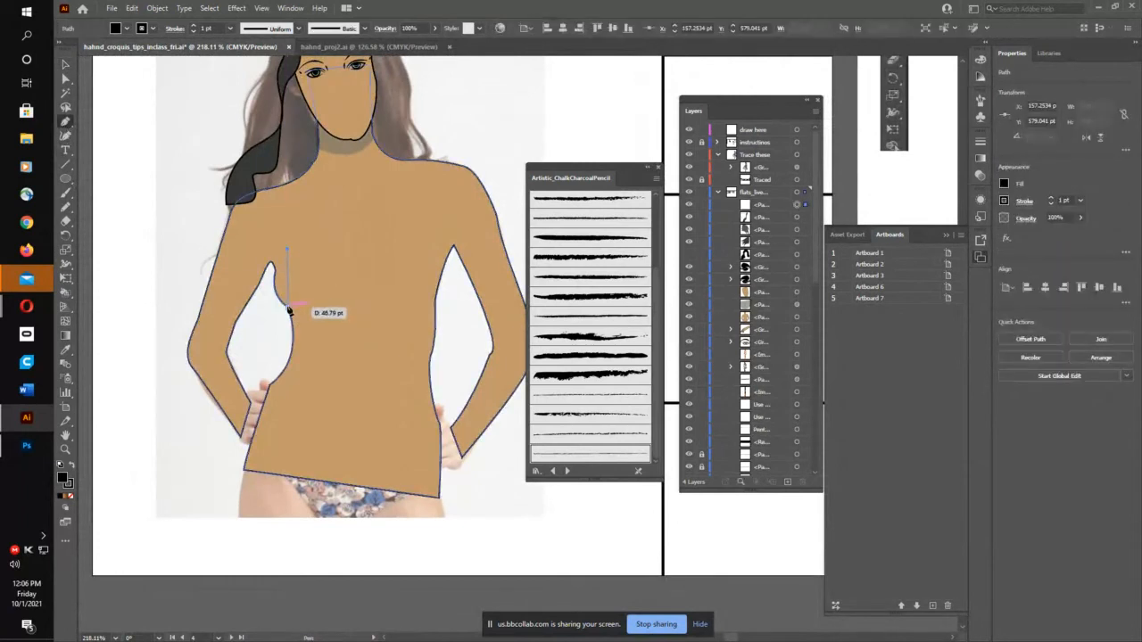
{"action": "left_click_drag", "start_coordinate": [287, 308], "coordinate": [323, 310]}
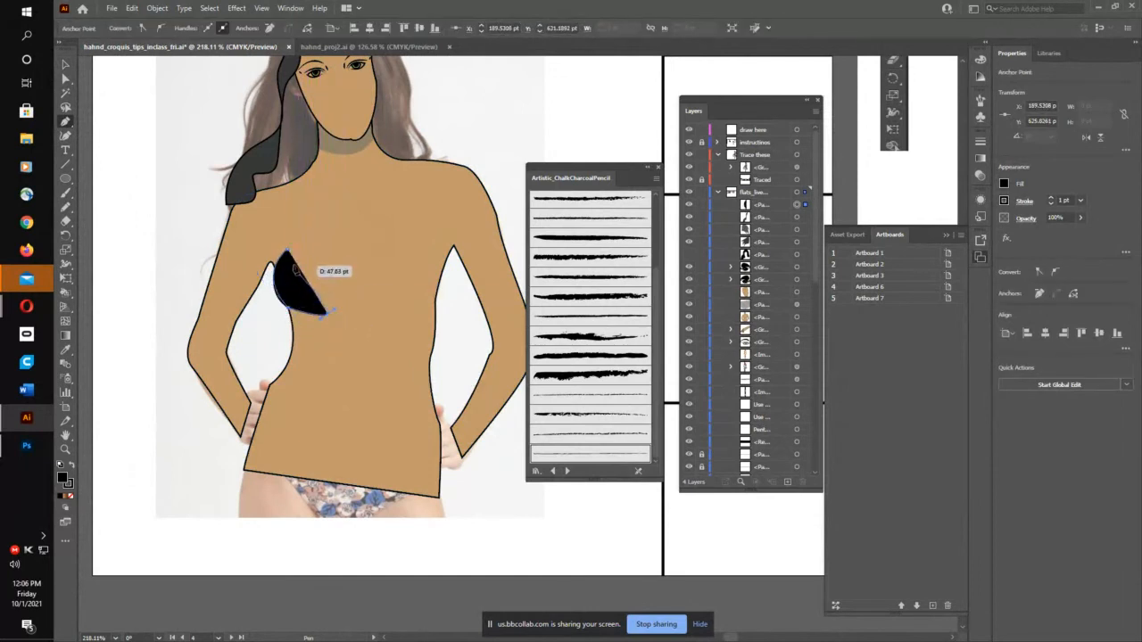
{"action": "left_click_drag", "start_coordinate": [287, 250], "coordinate": [299, 209]}
{"action": "left_click", "coordinate": [65, 64]}
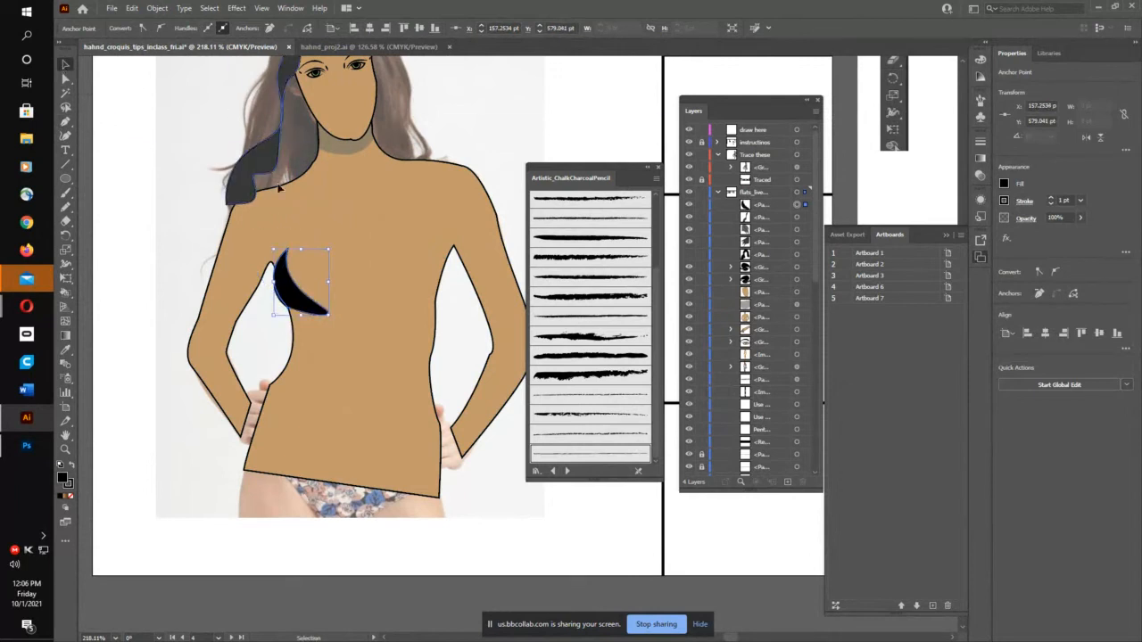
Step: Set the bust shadow's opacity to 30%
{"action": "left_click", "coordinate": [413, 28]}
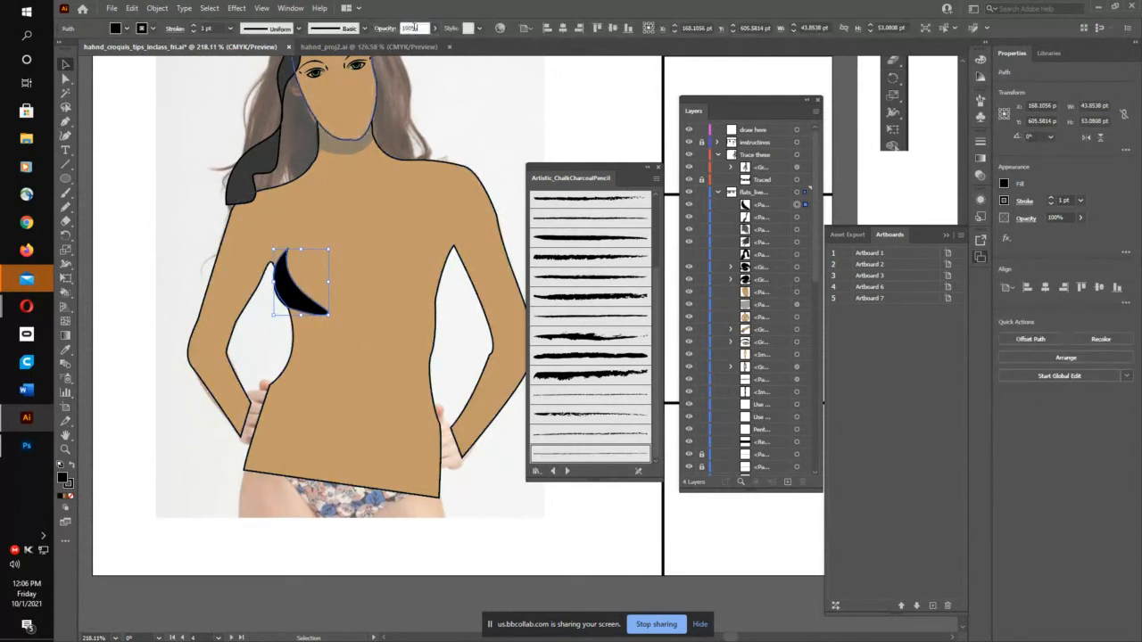
{"action": "type", "text": "30"}
{"action": "key", "text": "Return"}
{"action": "left_click", "coordinate": [358, 278]}
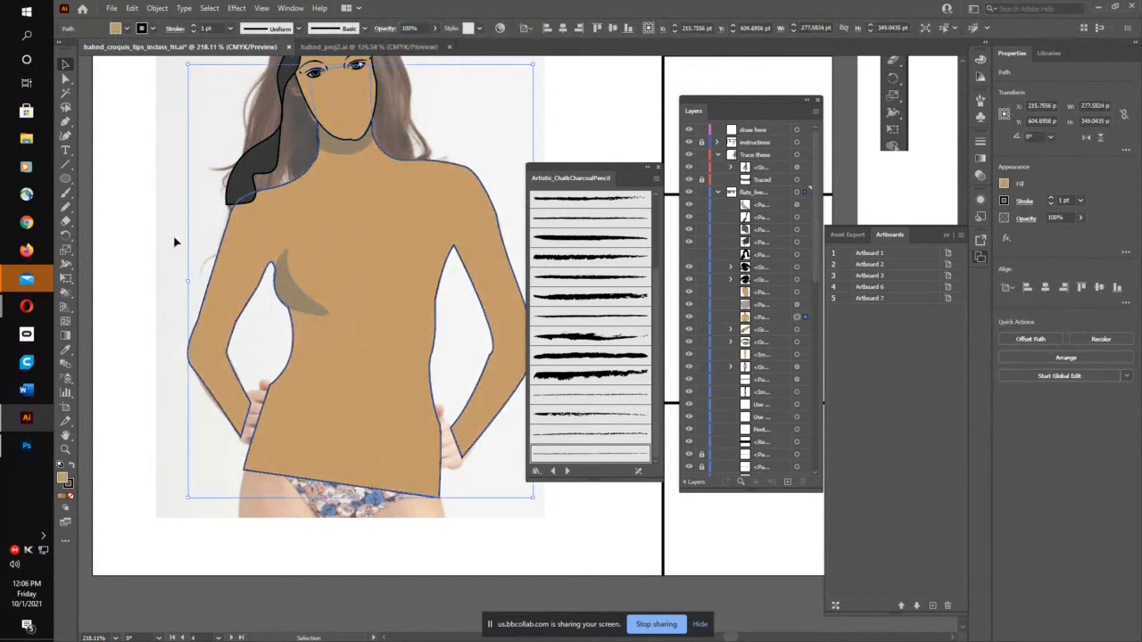
Step: Draw a closed shadow shape about 82 pt wide and 121 pt high with the Pen tool along the waist below the bust shadow
{"action": "left_click", "coordinate": [66, 122]}
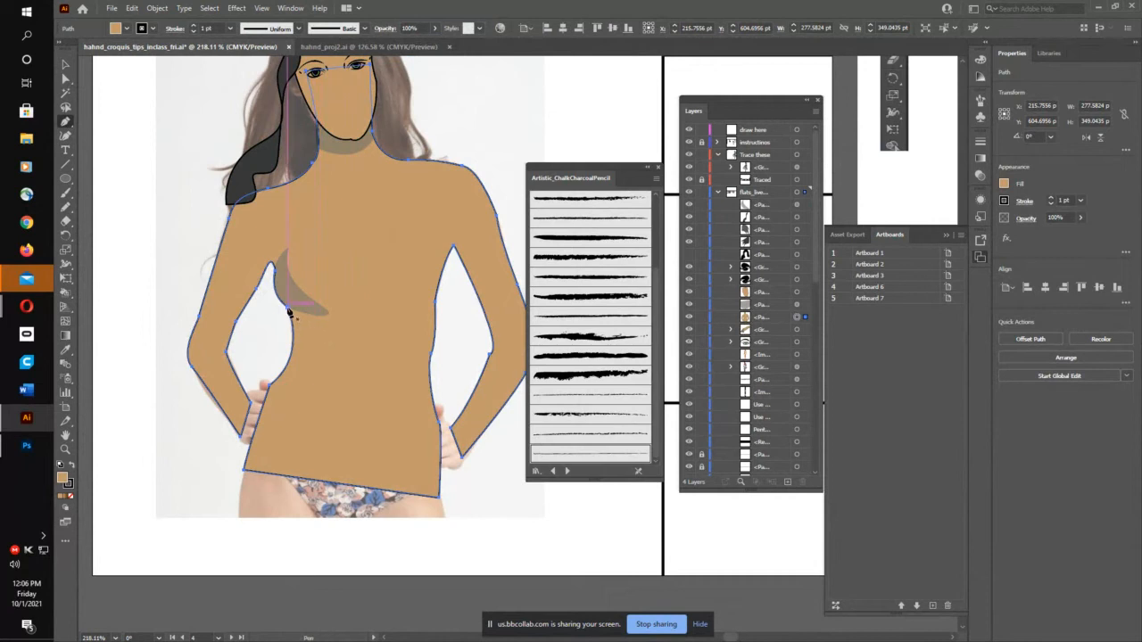
{"action": "left_click_drag", "start_coordinate": [288, 309], "coordinate": [347, 320]}
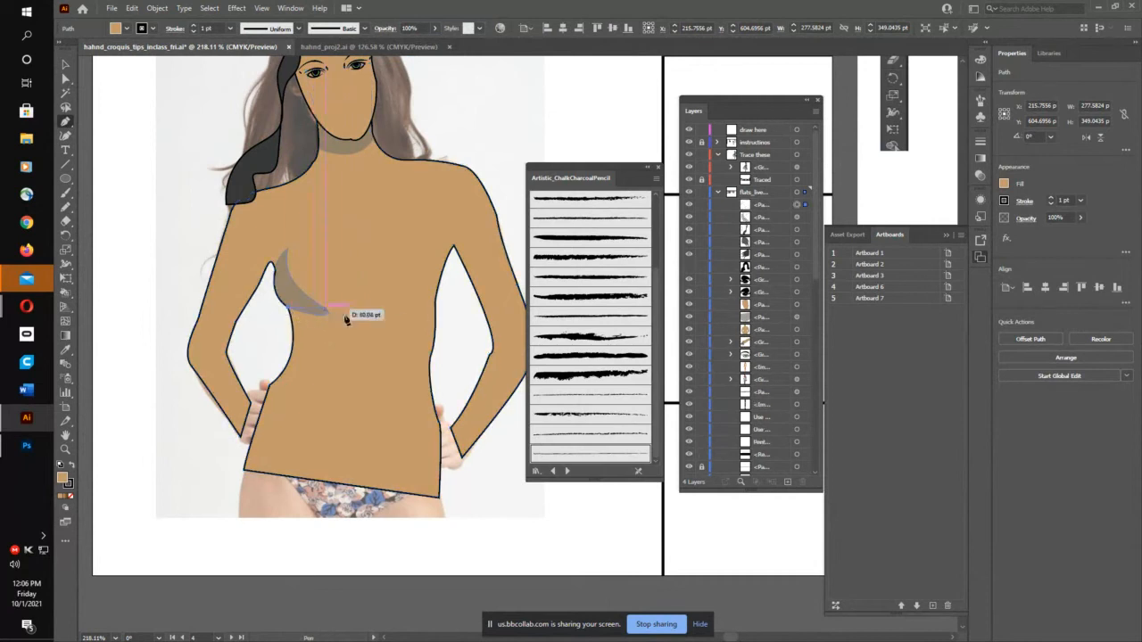
{"action": "left_click", "coordinate": [345, 459]}
{"action": "left_click", "coordinate": [246, 458]}
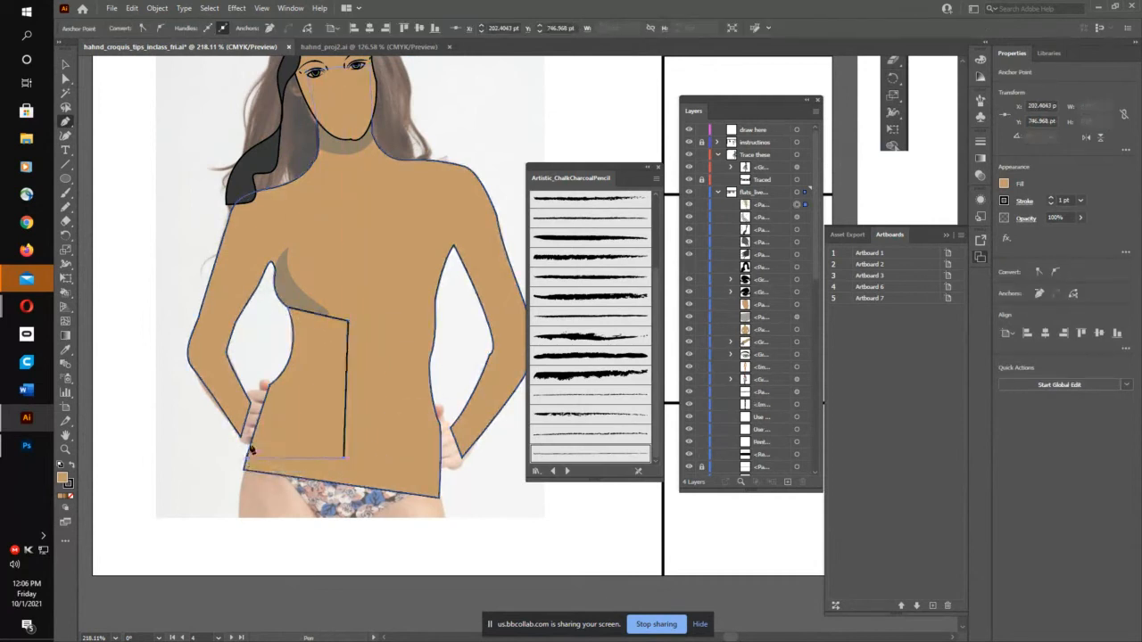
{"action": "left_click_drag", "start_coordinate": [275, 384], "coordinate": [295, 354]}
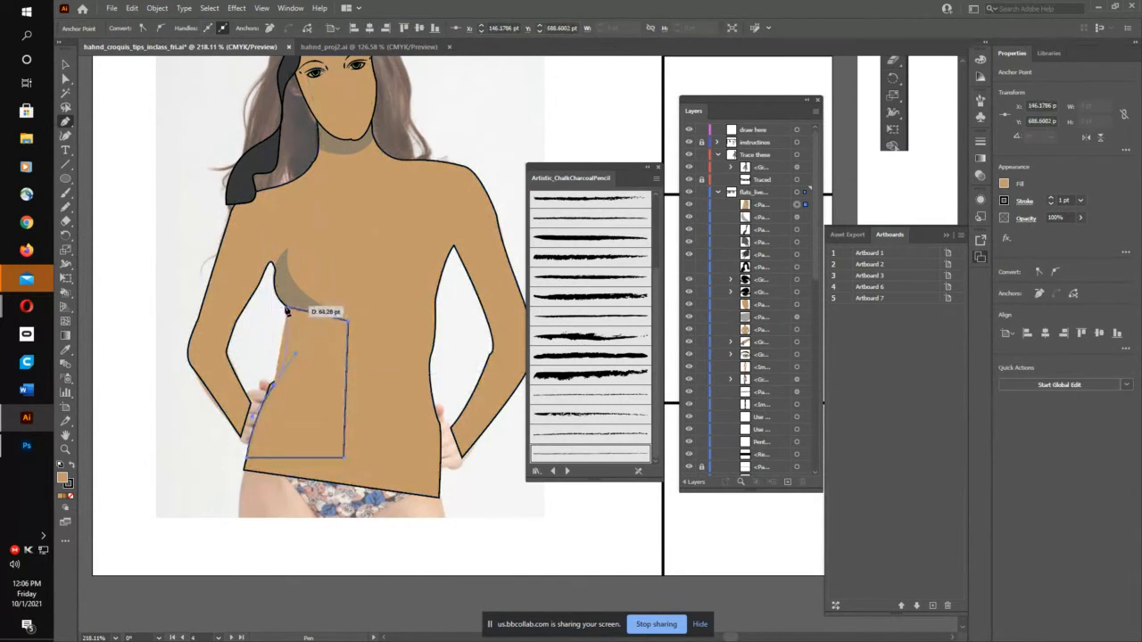
{"action": "left_click", "coordinate": [287, 308]}
{"action": "left_click", "coordinate": [66, 65]}
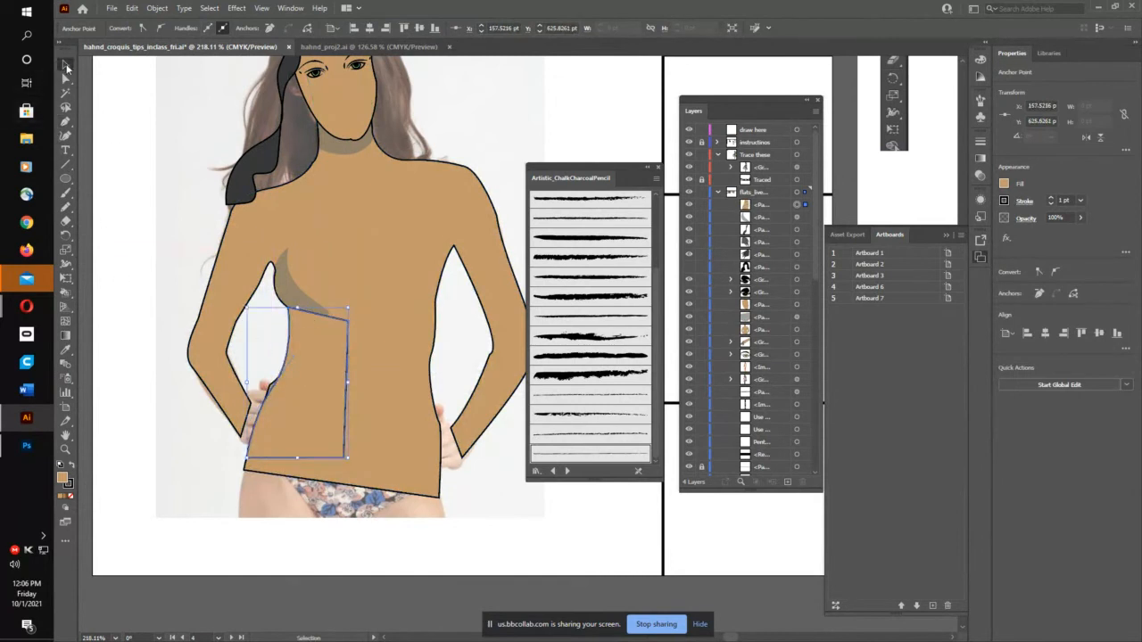
Step: Fill the waist shadow with black and set its opacity to 35%
{"action": "left_click", "coordinate": [307, 374]}
{"action": "left_click", "coordinate": [126, 30]}
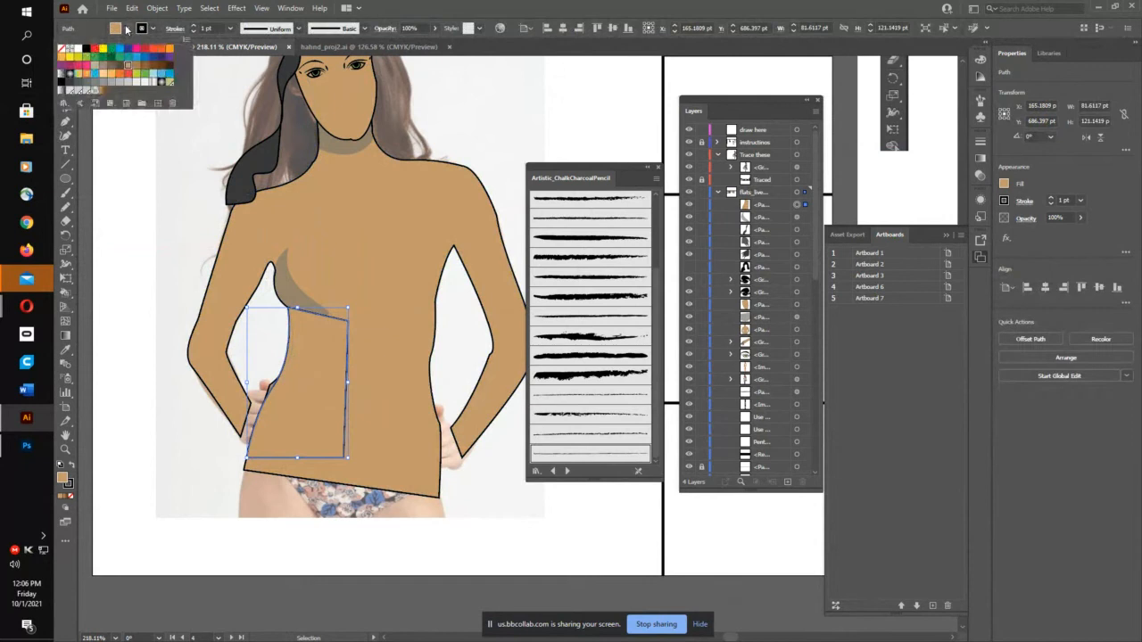
{"action": "left_click", "coordinate": [86, 52]}
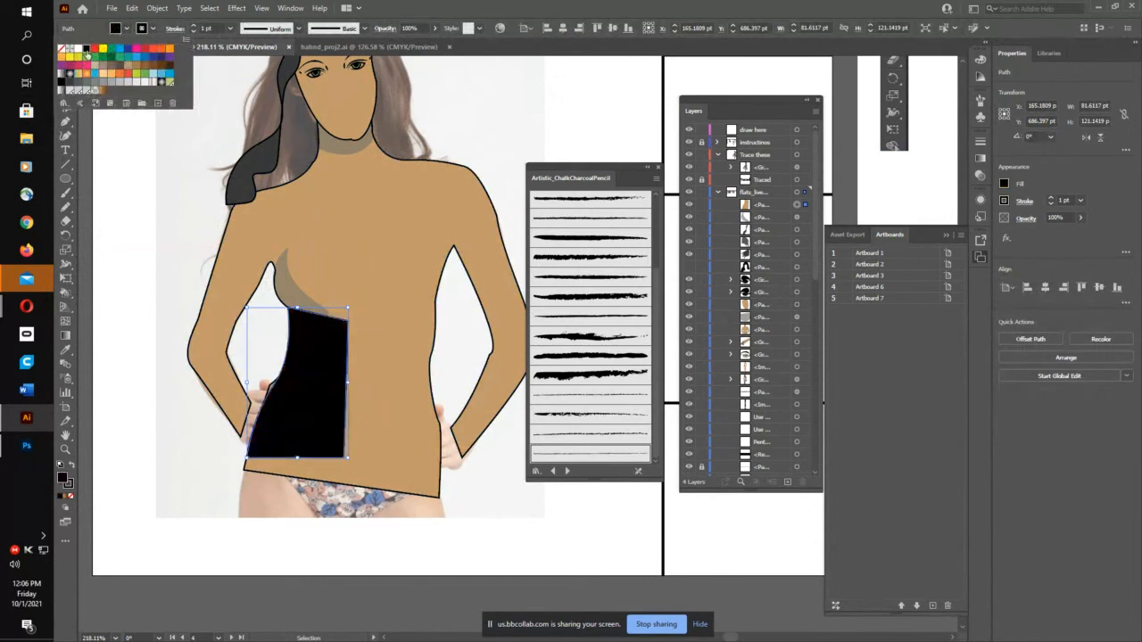
{"action": "left_click", "coordinate": [419, 28]}
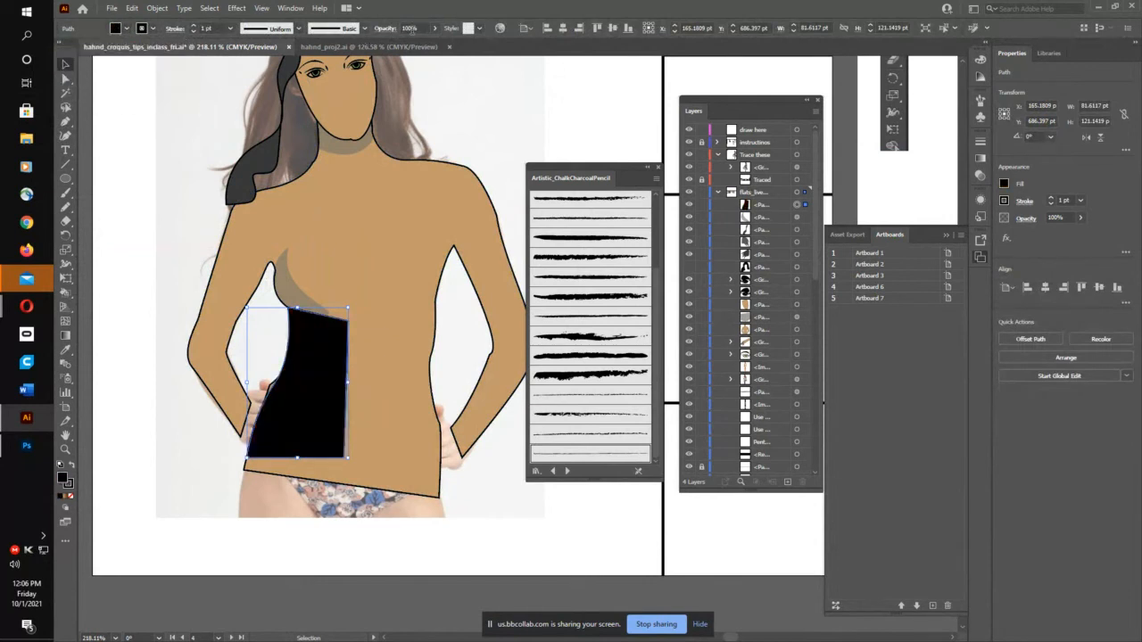
{"action": "left_click", "coordinate": [419, 28]}
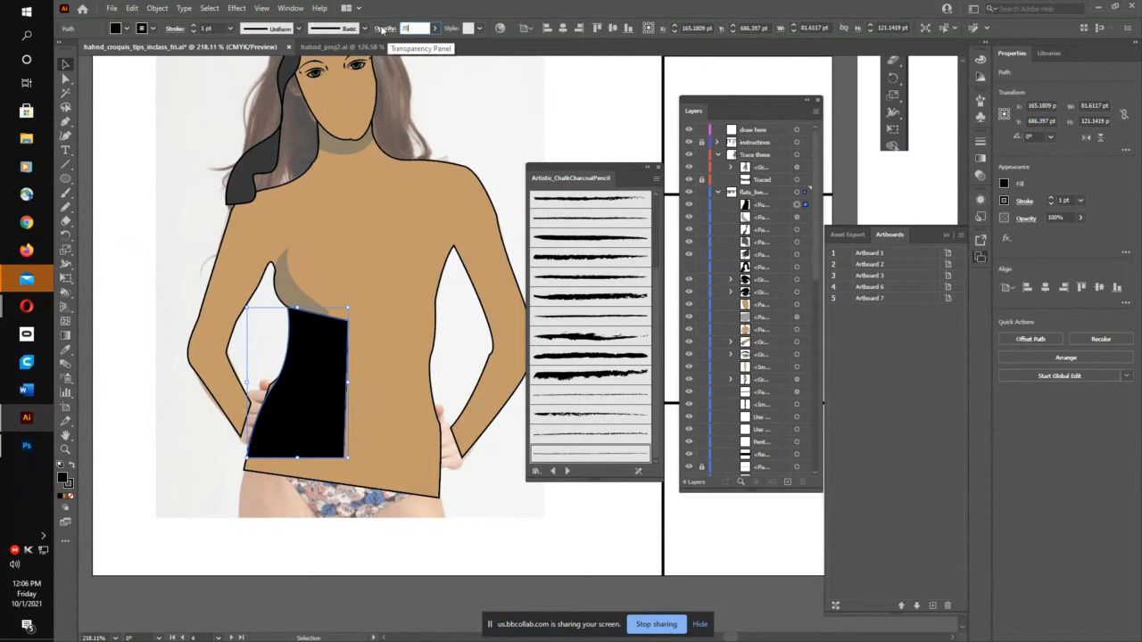
{"action": "key", "text": "Return"}
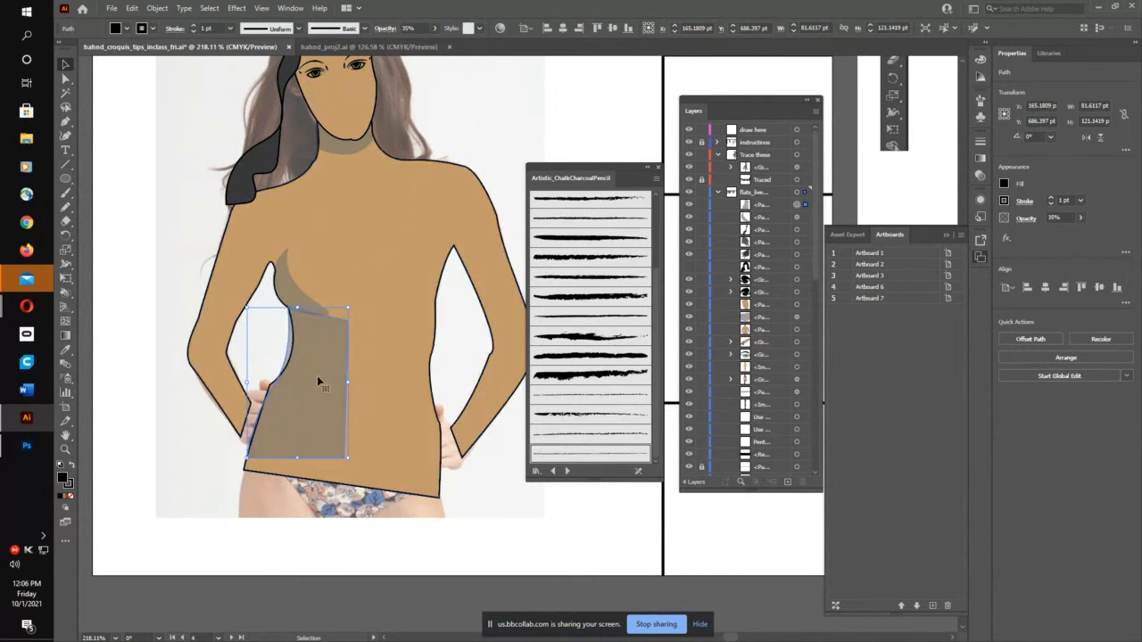
Step: Adjust the waist shadow's curved side edge so it follows the body outline, and deselect it
{"action": "left_click", "coordinate": [69, 80]}
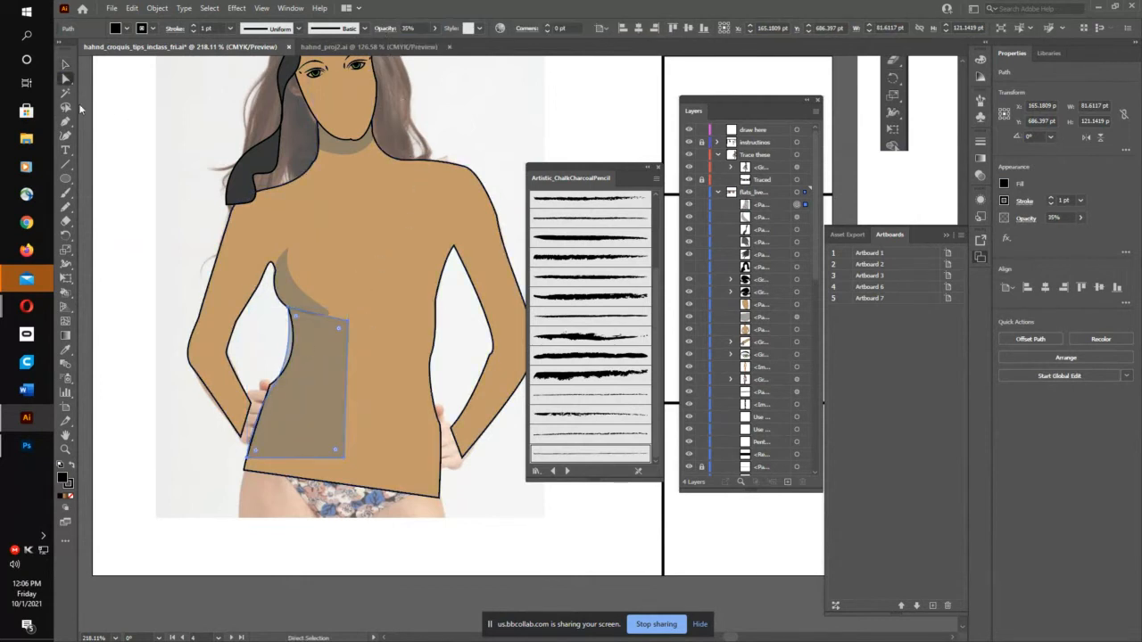
{"action": "left_click", "coordinate": [288, 309]}
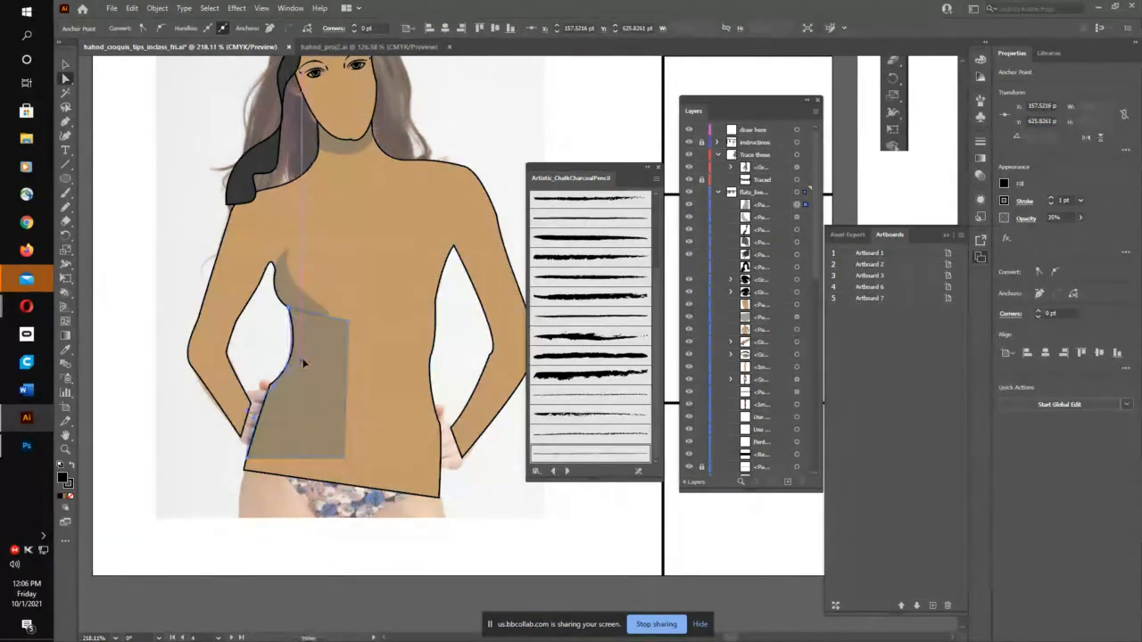
{"action": "left_click_drag", "start_coordinate": [277, 380], "coordinate": [273, 392]}
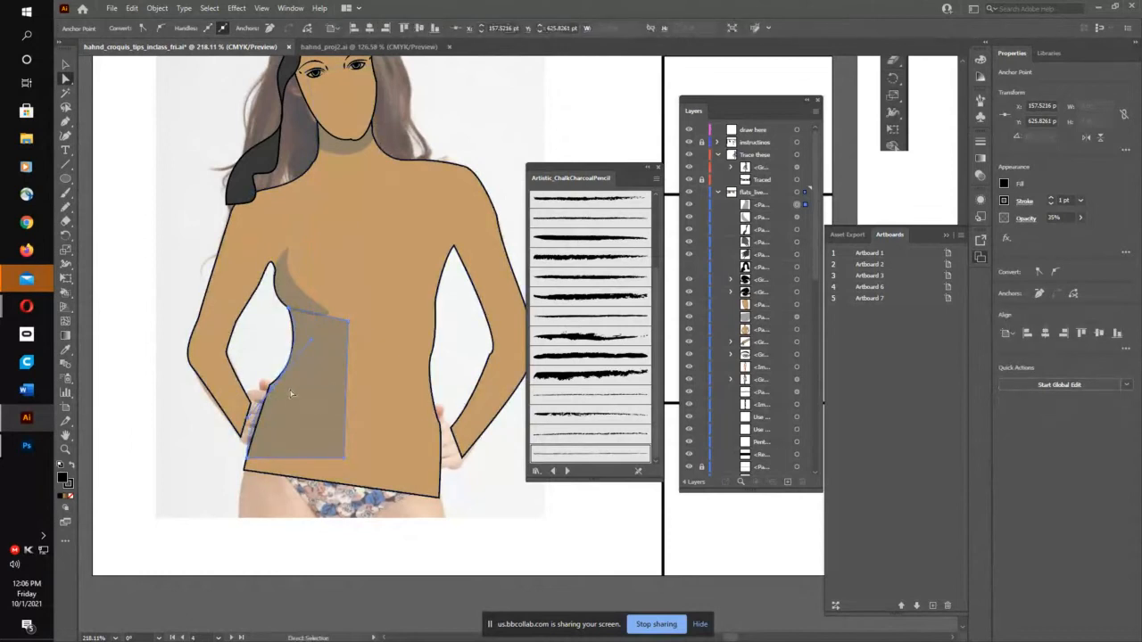
{"action": "left_click", "coordinate": [598, 109]}
{"action": "key", "text": "ctrl+1"}
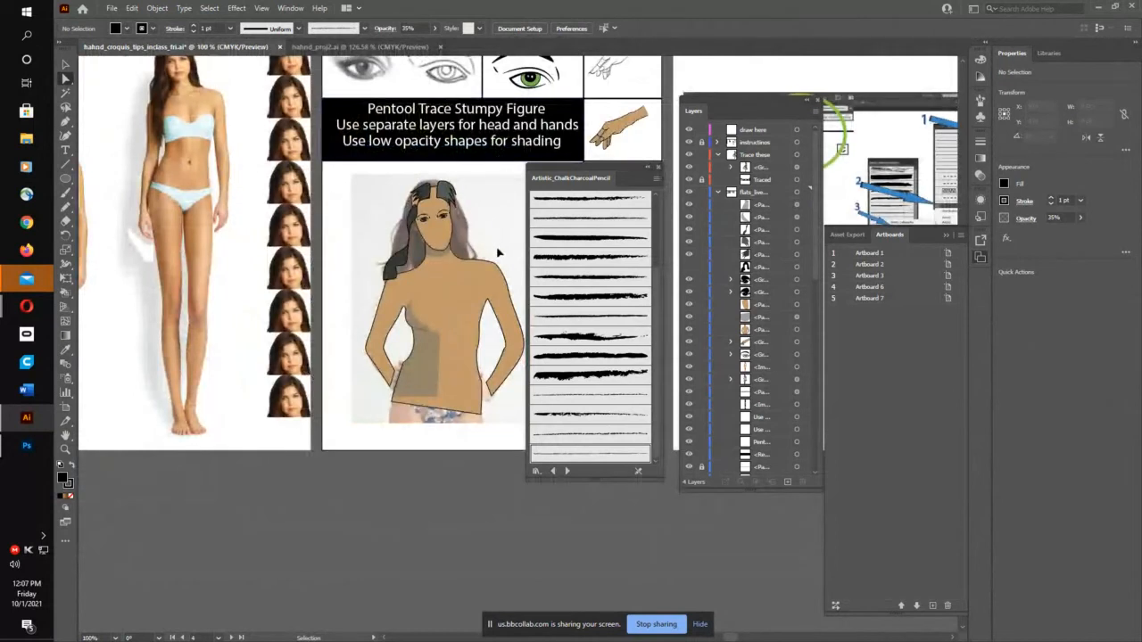
Step: Show the black hair shape again, and hide the body shape and the waist shadow to expose the photo
{"action": "left_click", "coordinate": [687, 269]}
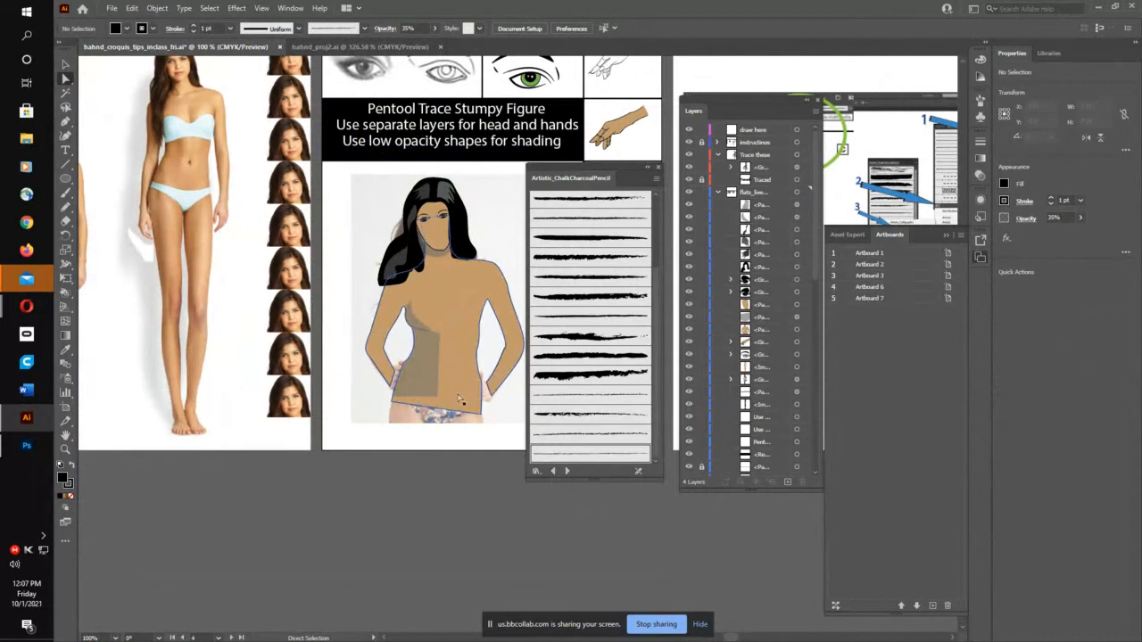
{"action": "left_click", "coordinate": [692, 332]}
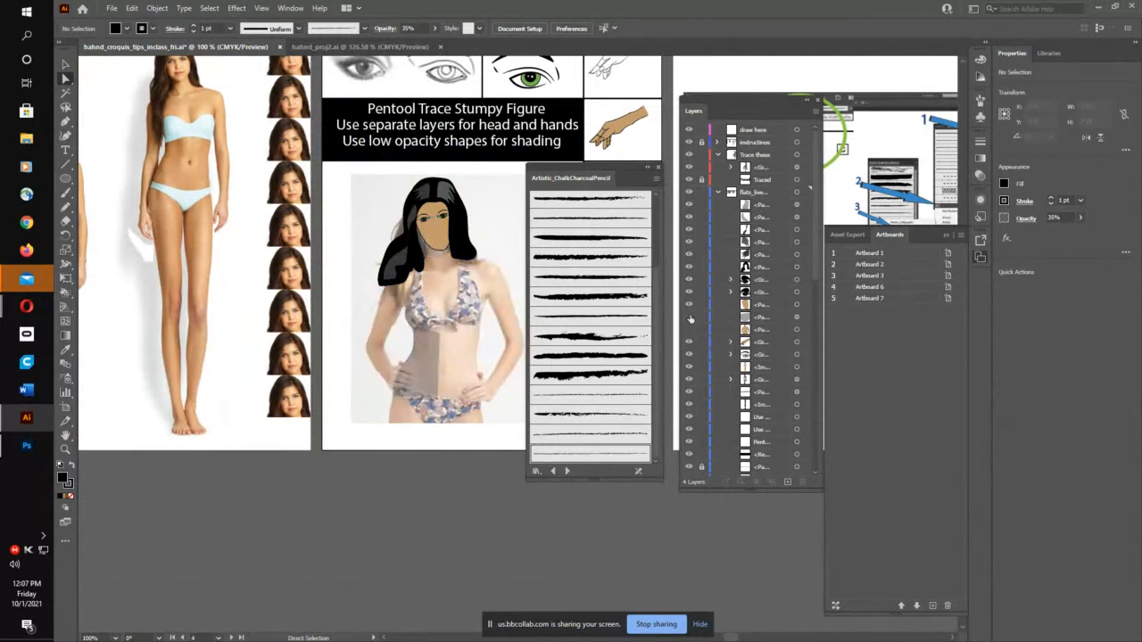
{"action": "left_click", "coordinate": [688, 206]}
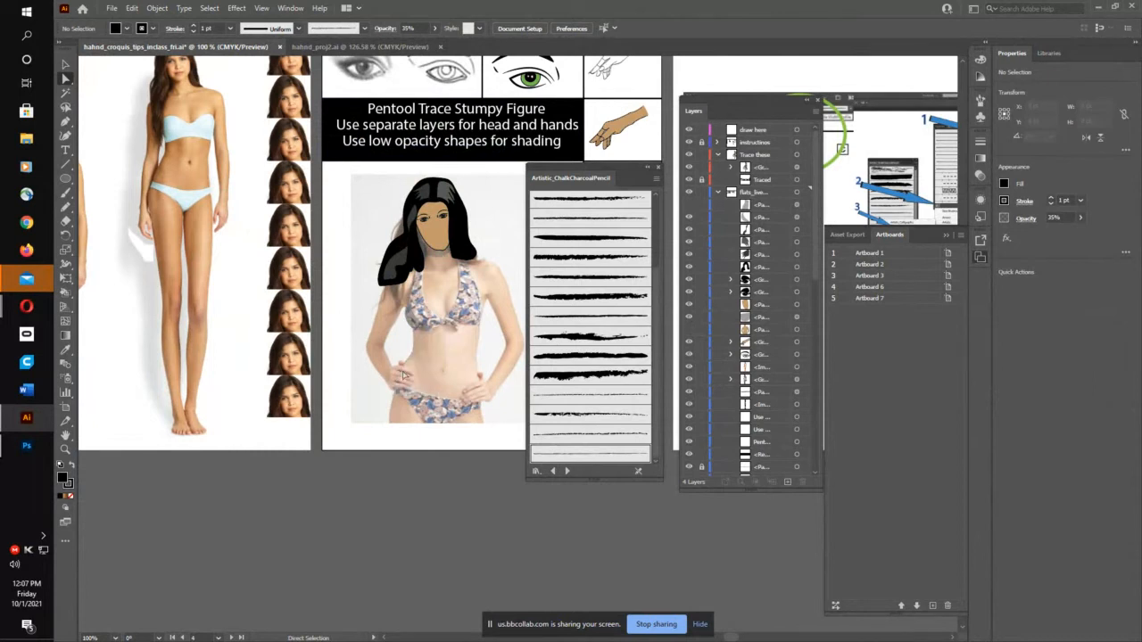
Step: Trace the thumb tip of the hand beside the shaded waist with the Pen tool, unfilled, about 12 pt wide and 8 pt high
{"action": "key", "text": "z"}
{"action": "left_click_drag", "start_coordinate": [420, 364], "coordinate": [433, 363]}
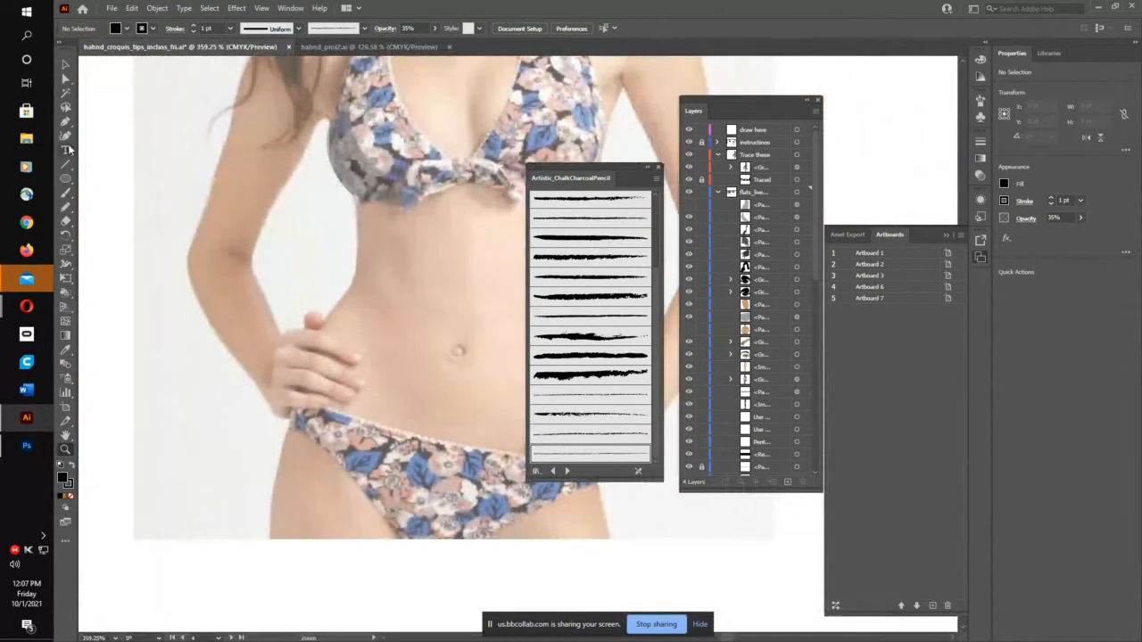
{"action": "left_click", "coordinate": [66, 123]}
{"action": "left_click", "coordinate": [128, 28]}
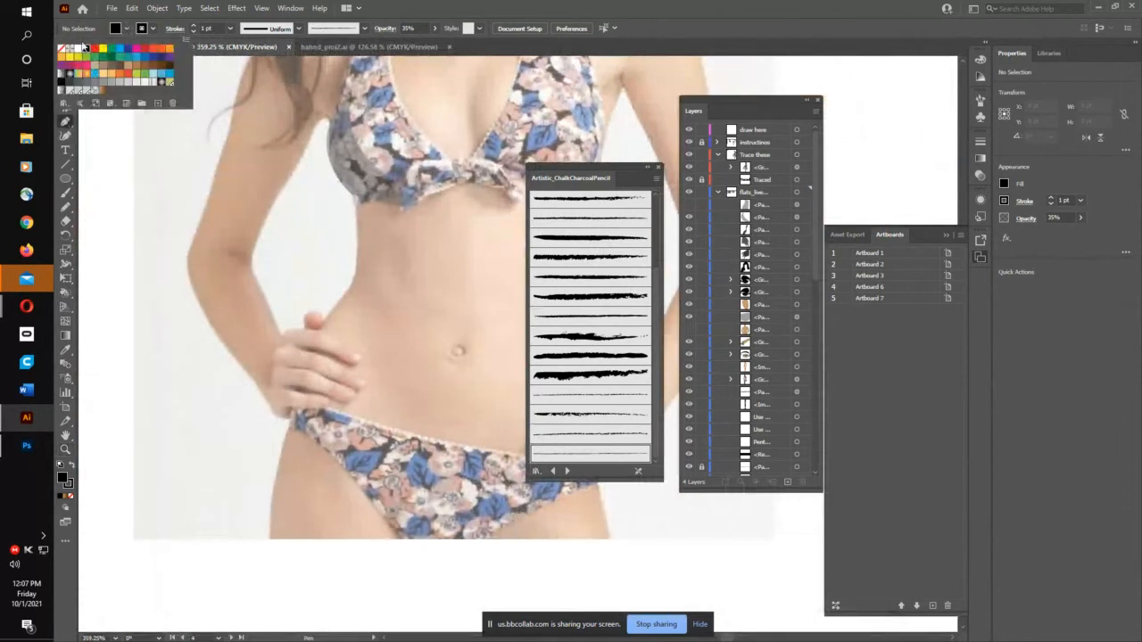
{"action": "left_click", "coordinate": [60, 51]}
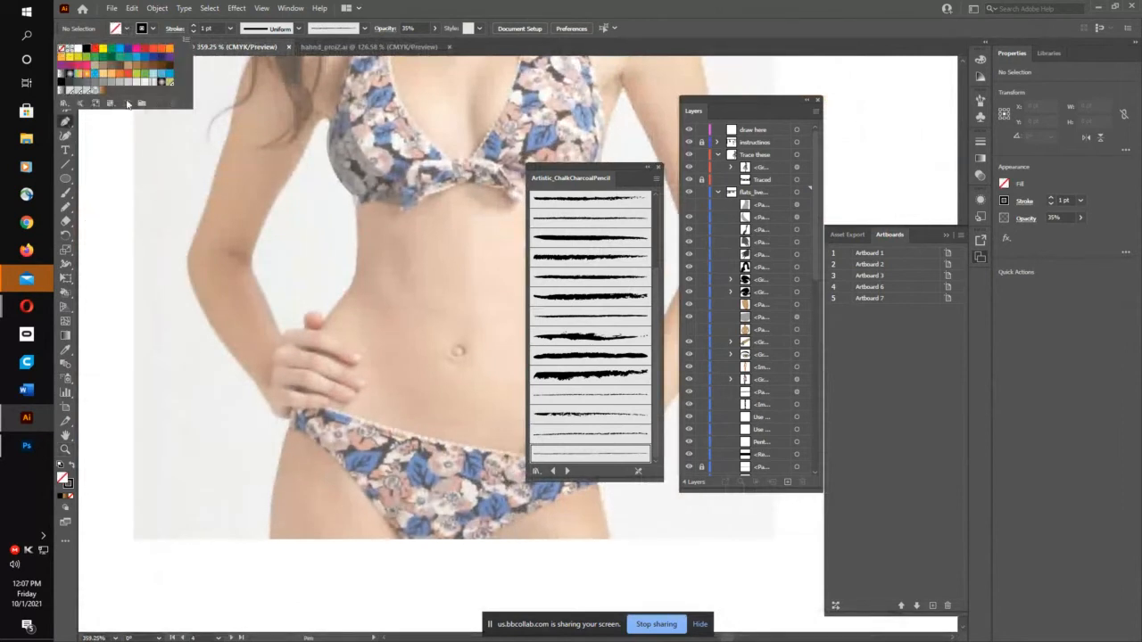
{"action": "left_click", "coordinate": [313, 317]}
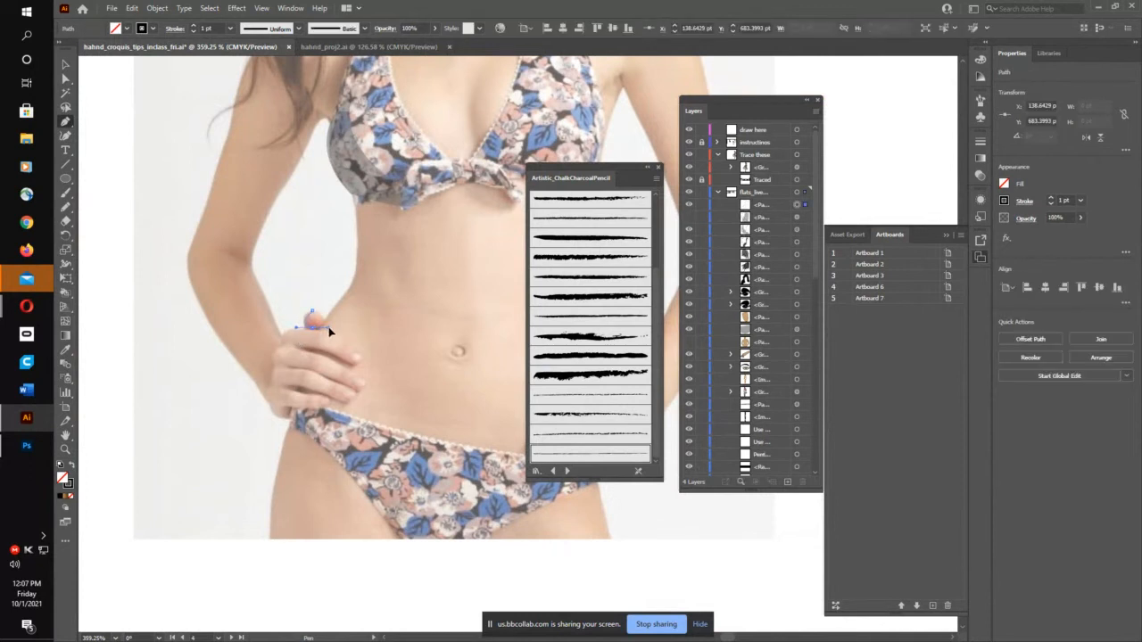
{"action": "left_click_drag", "start_coordinate": [336, 327], "coordinate": [282, 297]}
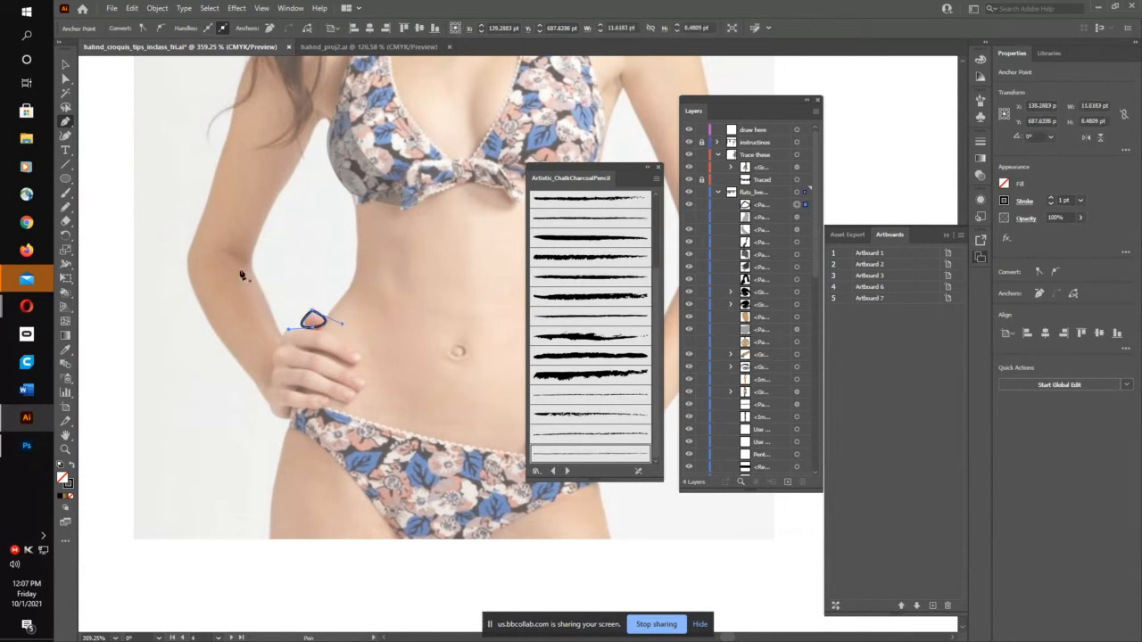
Step: Fill the thumb tip shape with a beige swatch and deselect it
{"action": "left_click", "coordinate": [67, 64]}
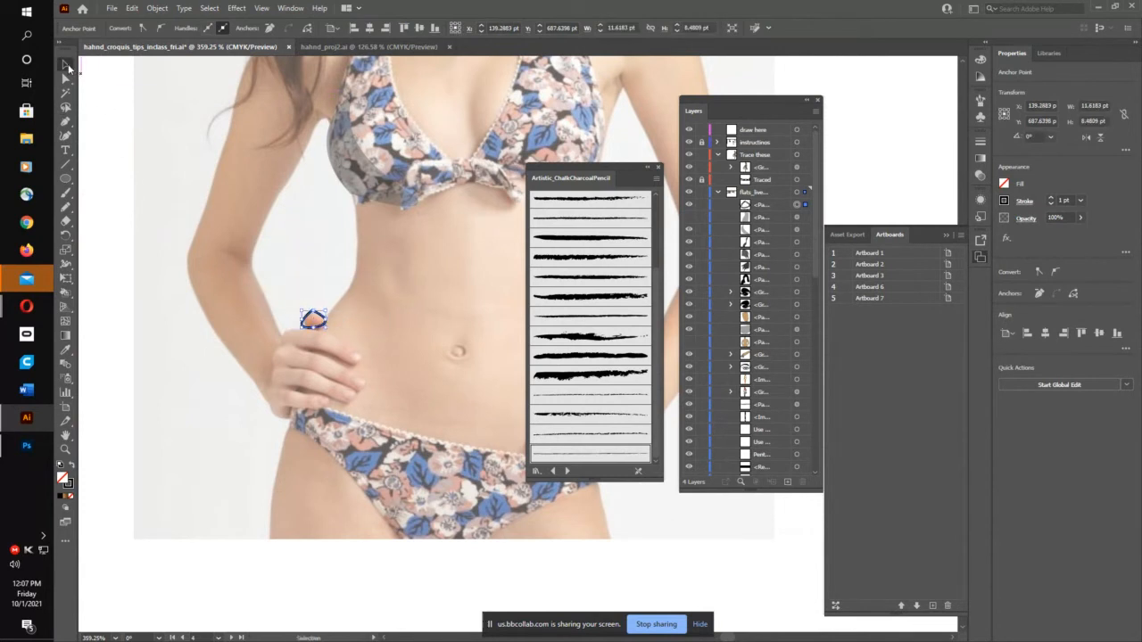
{"action": "left_click", "coordinate": [321, 316]}
{"action": "left_click", "coordinate": [127, 30]}
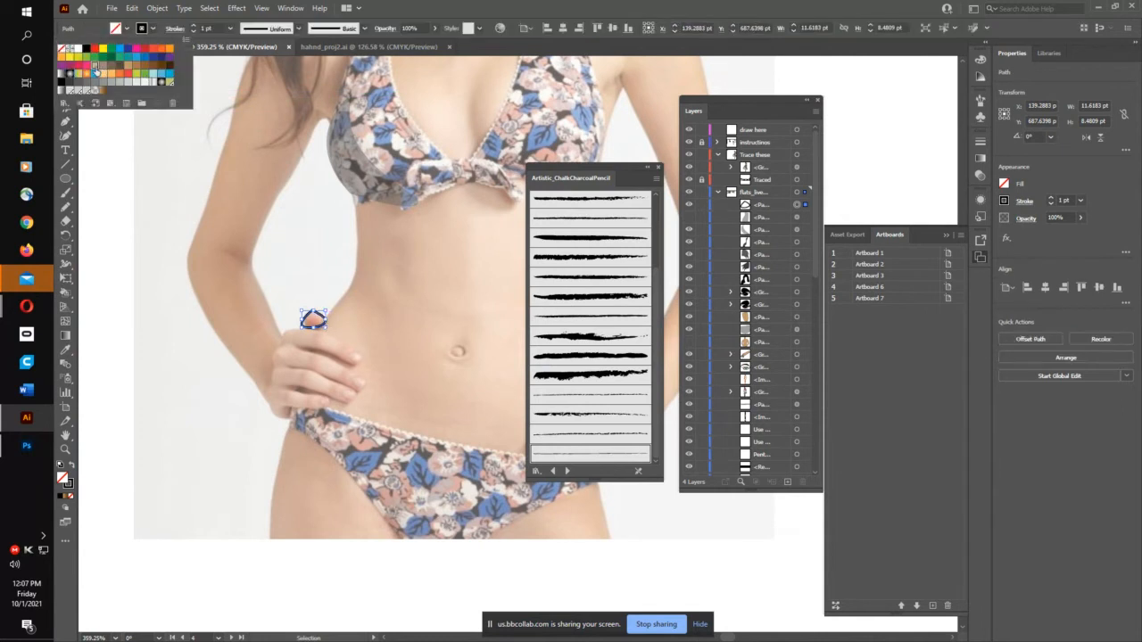
{"action": "left_click", "coordinate": [96, 68]}
{"action": "left_click", "coordinate": [227, 233]}
{"action": "left_click", "coordinate": [241, 264]}
Step: Trace the hand's outer edge with the Pen tool from the thumb past the wrist to the little finger, about 29 pt wide and 44 pt high
{"action": "key", "text": "p"}
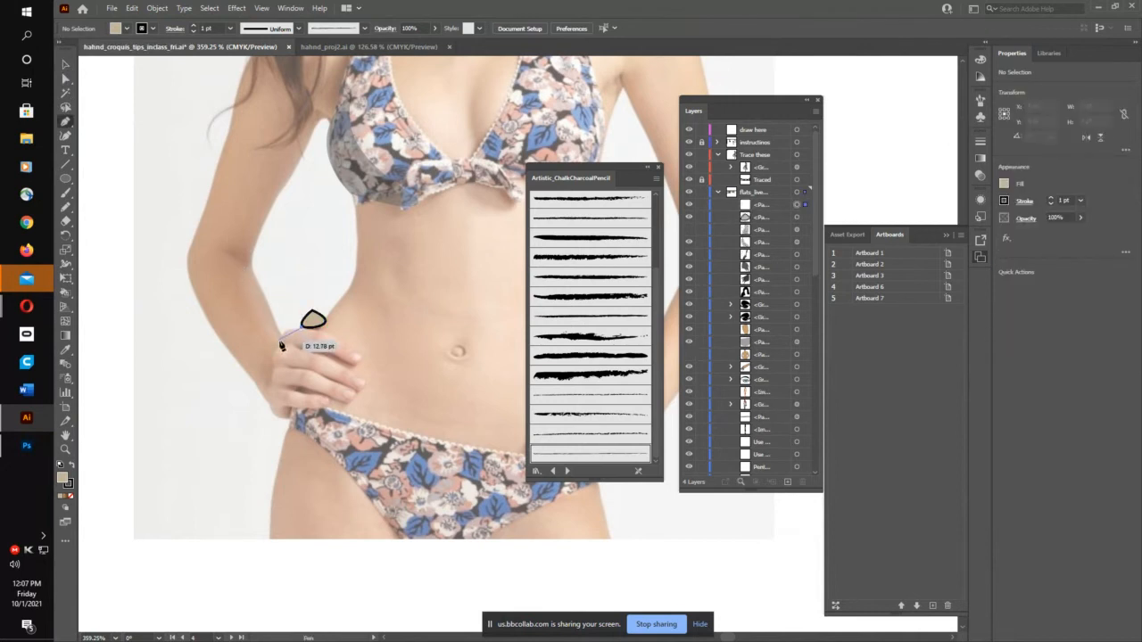
{"action": "left_click", "coordinate": [282, 338]}
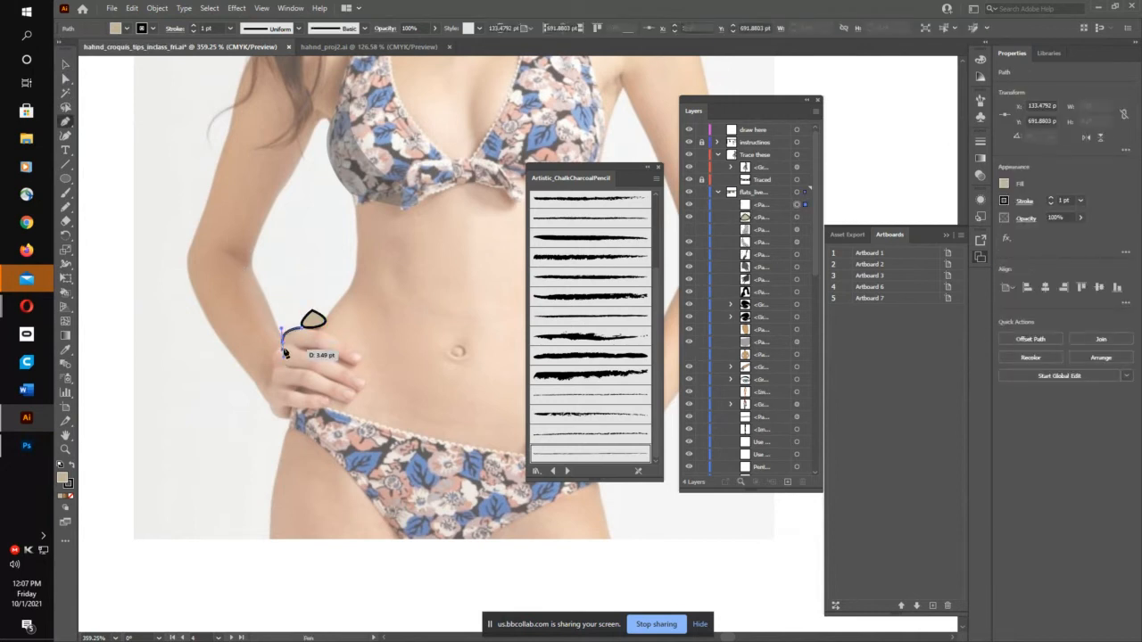
{"action": "left_click", "coordinate": [283, 350]}
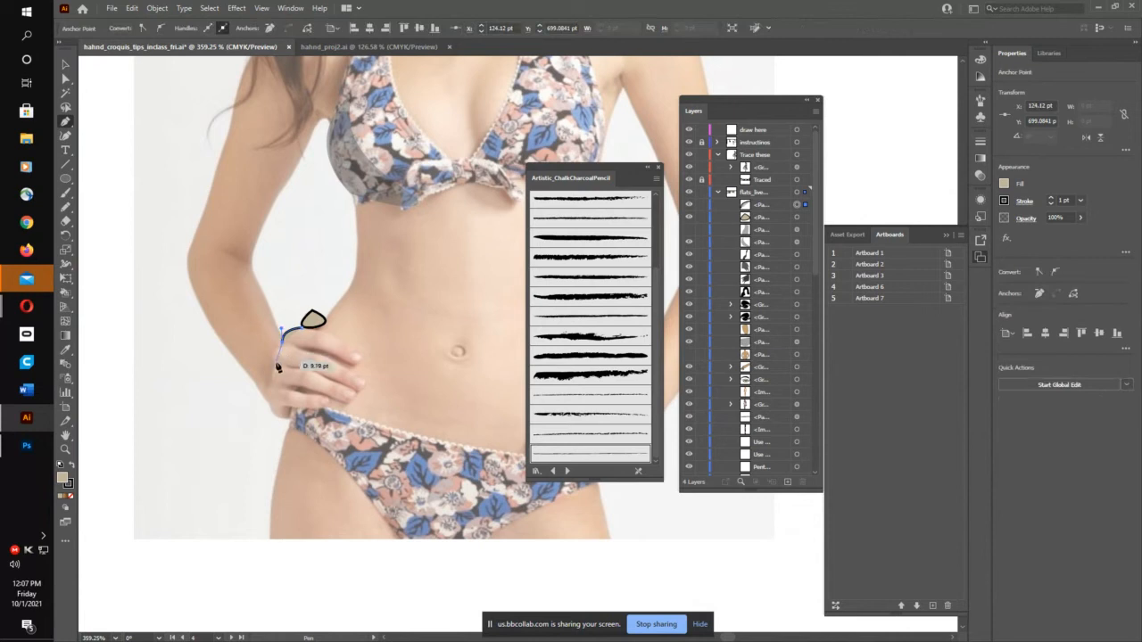
{"action": "left_click_drag", "start_coordinate": [282, 378], "coordinate": [277, 400]}
{"action": "left_click", "coordinate": [276, 368]}
{"action": "left_click", "coordinate": [273, 387]}
{"action": "left_click_drag", "start_coordinate": [272, 411], "coordinate": [288, 422]}
{"action": "left_click", "coordinate": [275, 416]}
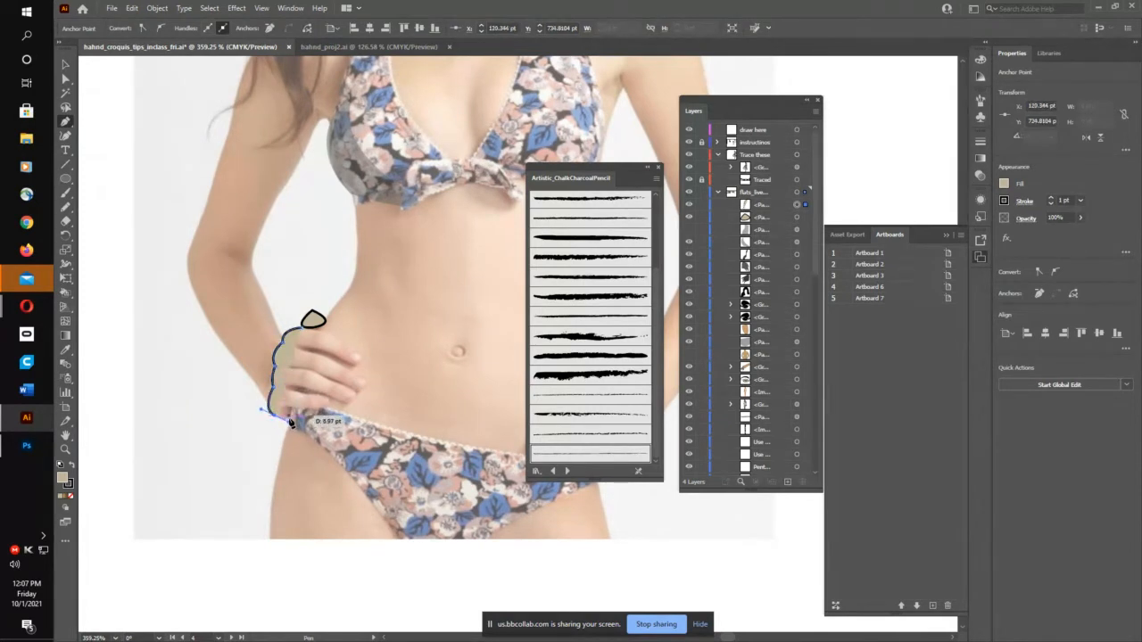
{"action": "left_click", "coordinate": [290, 417]}
{"action": "left_click", "coordinate": [291, 408]}
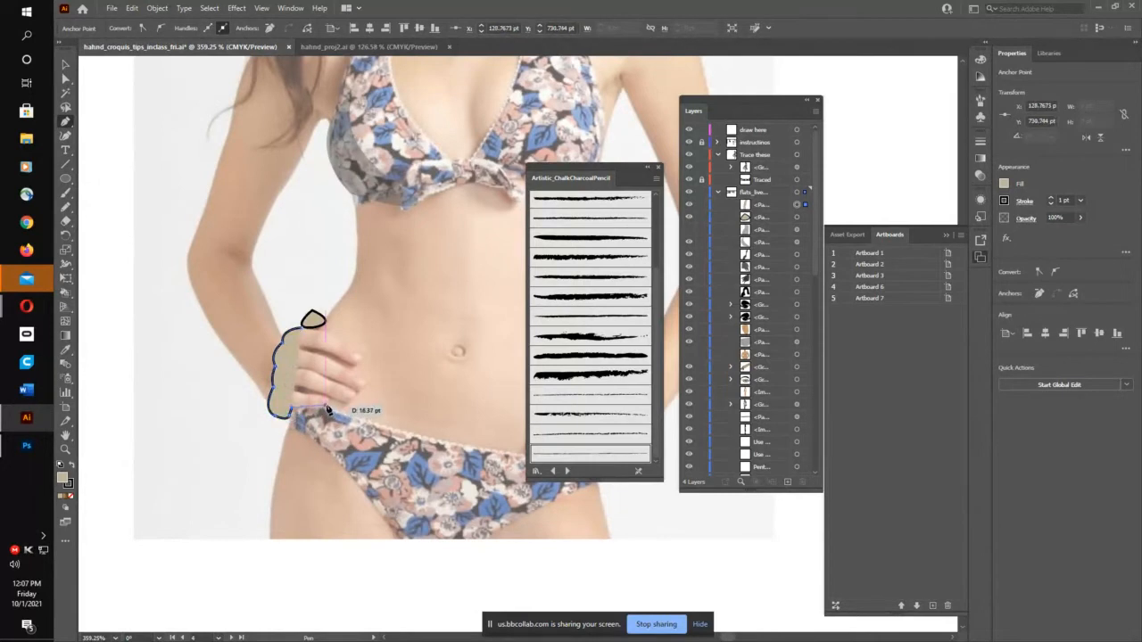
{"action": "left_click_drag", "start_coordinate": [327, 404], "coordinate": [334, 392]}
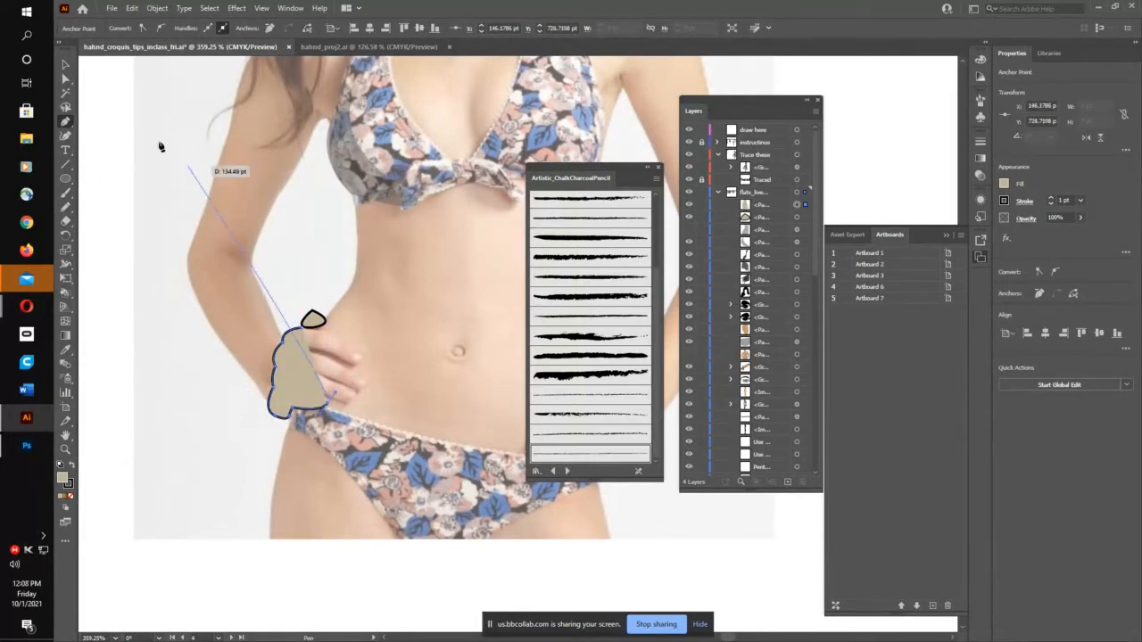
Step: Remove the fill from the open hand outline, leaving only its black stroke
{"action": "left_click", "coordinate": [66, 64]}
{"action": "left_click", "coordinate": [312, 389]}
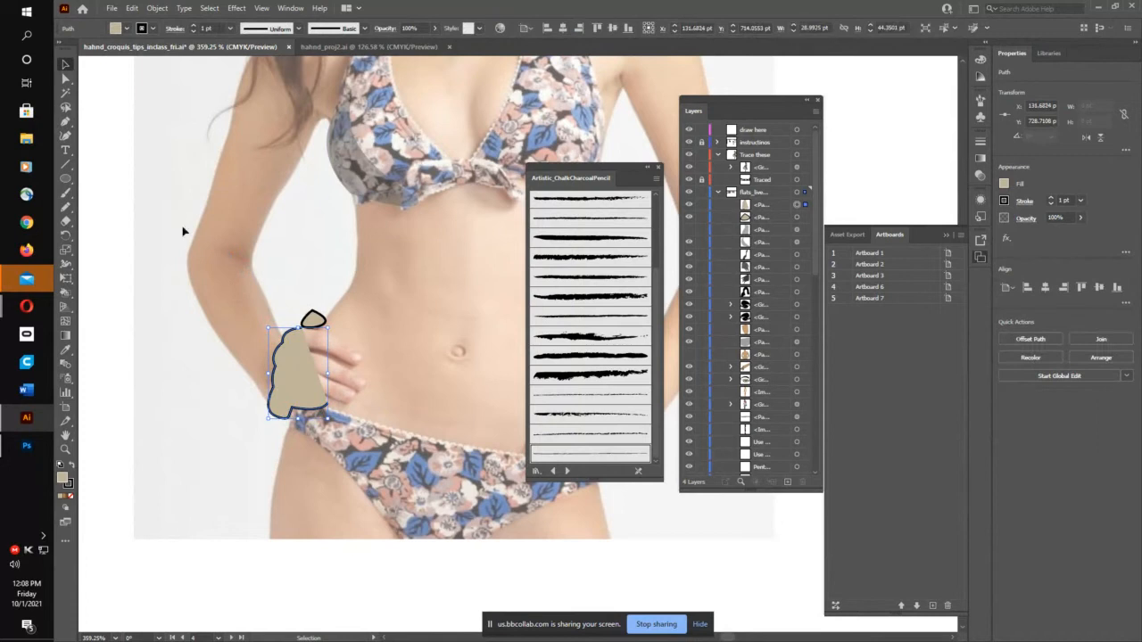
{"action": "left_click", "coordinate": [118, 31]}
{"action": "left_click", "coordinate": [65, 50]}
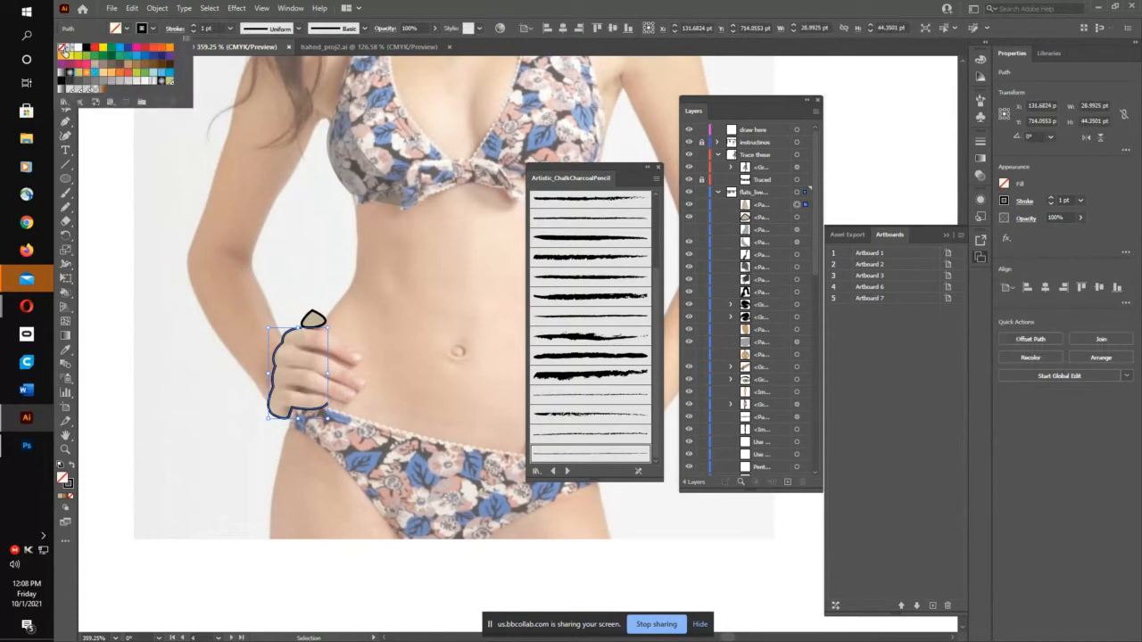
Step: Continue the open hand outline with the Pen tool around the gap above the little finger and the ring fingertip
{"action": "key", "text": "z"}
{"action": "left_click_drag", "start_coordinate": [268, 378], "coordinate": [420, 266]}
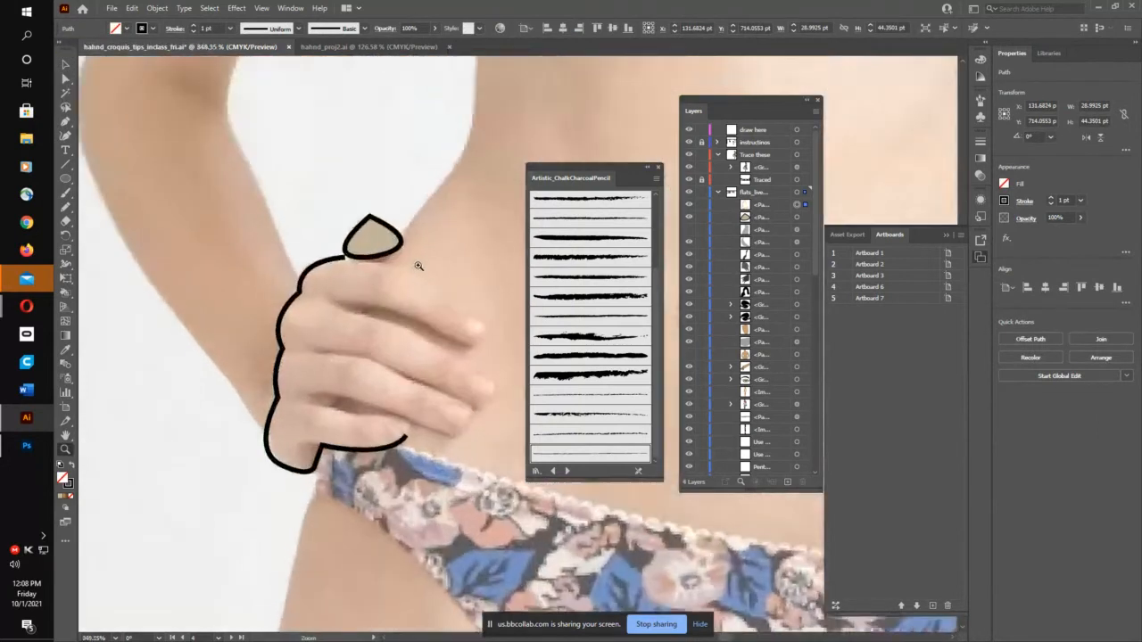
{"action": "left_click_drag", "start_coordinate": [430, 330], "coordinate": [294, 319]}
{"action": "key", "text": "p"}
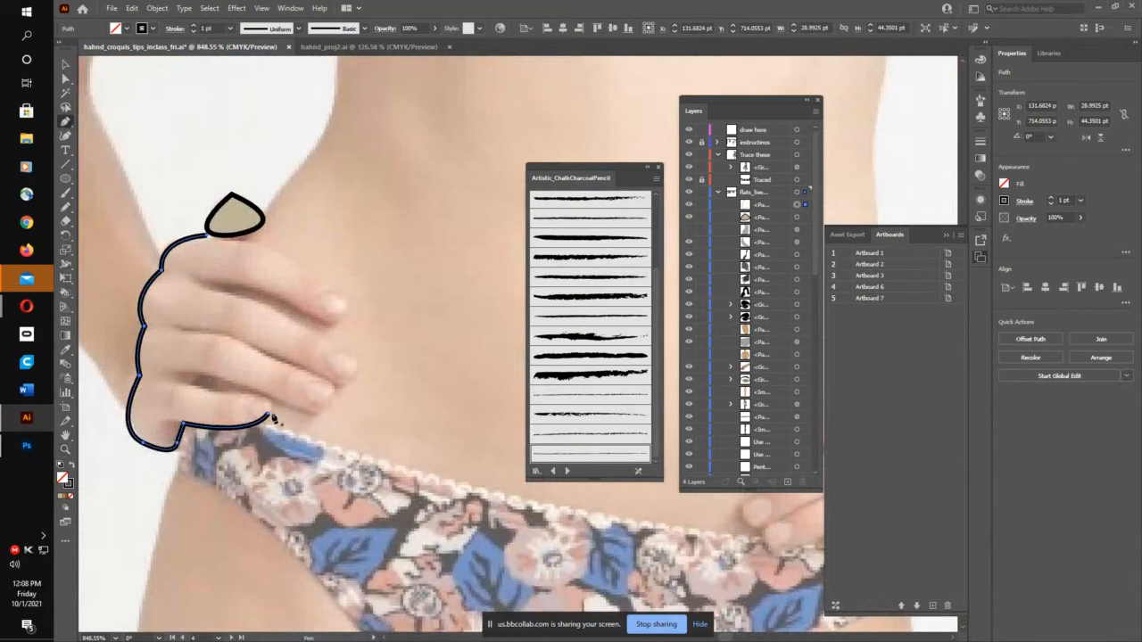
{"action": "left_click_drag", "start_coordinate": [271, 415], "coordinate": [198, 373]}
{"action": "left_click_drag", "start_coordinate": [304, 411], "coordinate": [330, 438]}
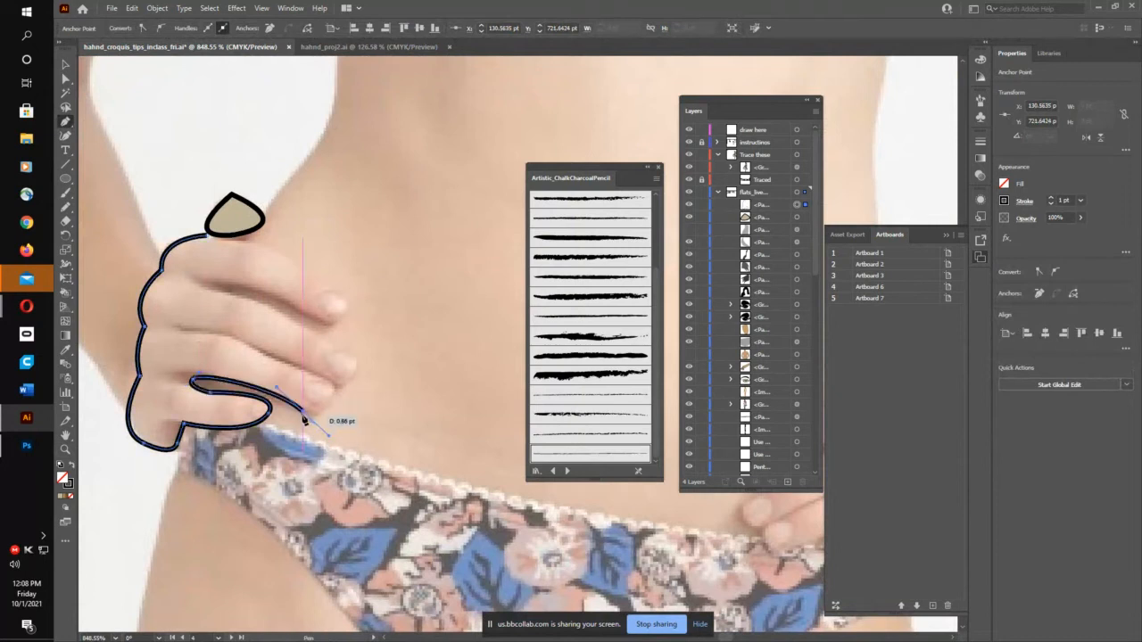
{"action": "left_click", "coordinate": [303, 412]}
{"action": "left_click_drag", "start_coordinate": [330, 398], "coordinate": [339, 373]}
{"action": "left_click", "coordinate": [331, 398]}
{"action": "key", "text": "Escape"}
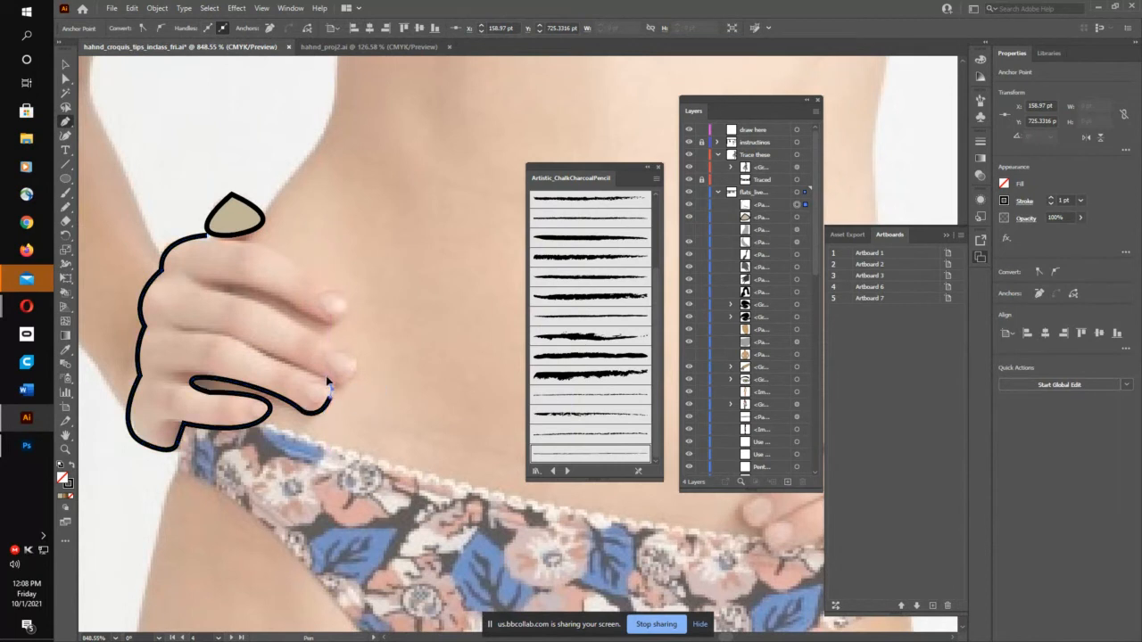
Step: Extend the hand outline around the middle fingertip and back along that finger's upper edge to the knuckle
{"action": "left_click_drag", "start_coordinate": [325, 376], "coordinate": [326, 374]}
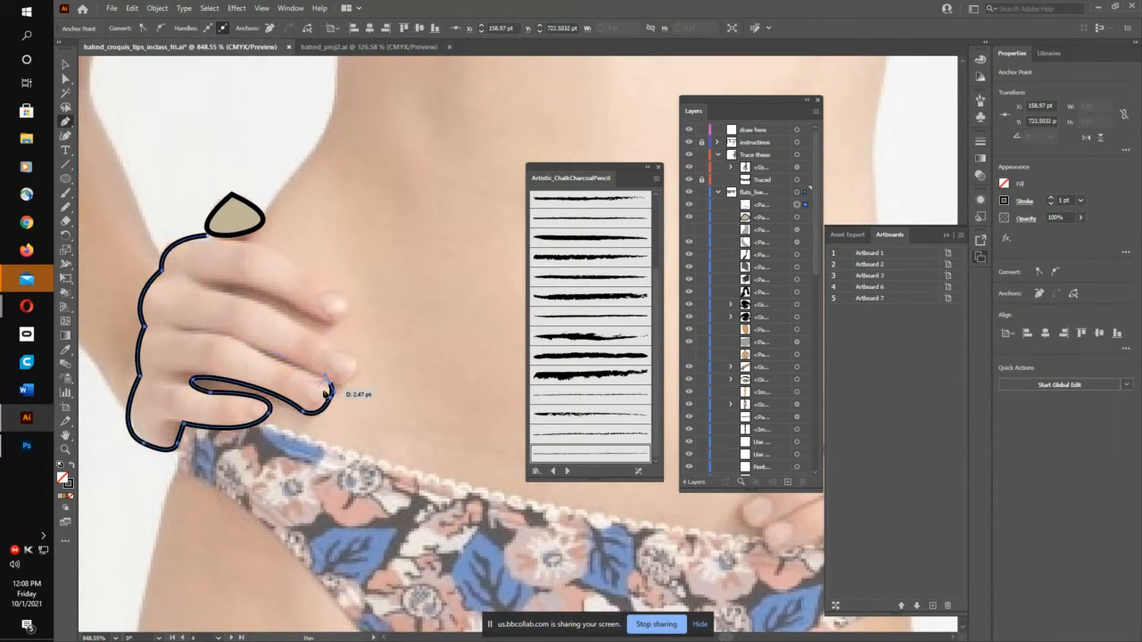
{"action": "left_click_drag", "start_coordinate": [358, 364], "coordinate": [362, 338]}
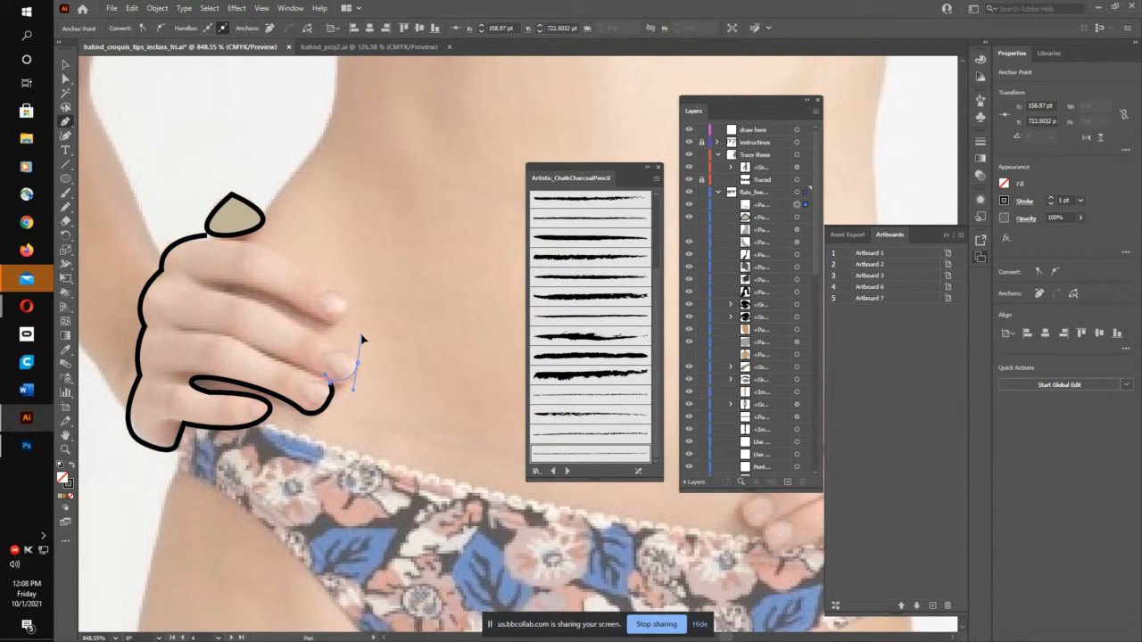
{"action": "key", "text": "ctrl+z"}
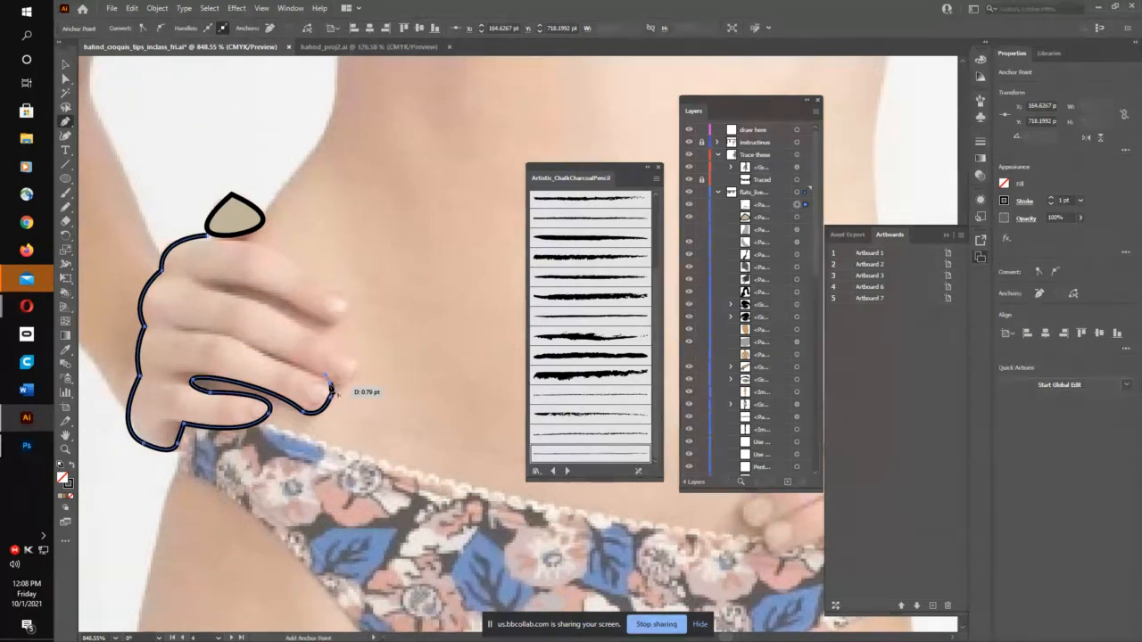
{"action": "left_click_drag", "start_coordinate": [357, 363], "coordinate": [362, 323]}
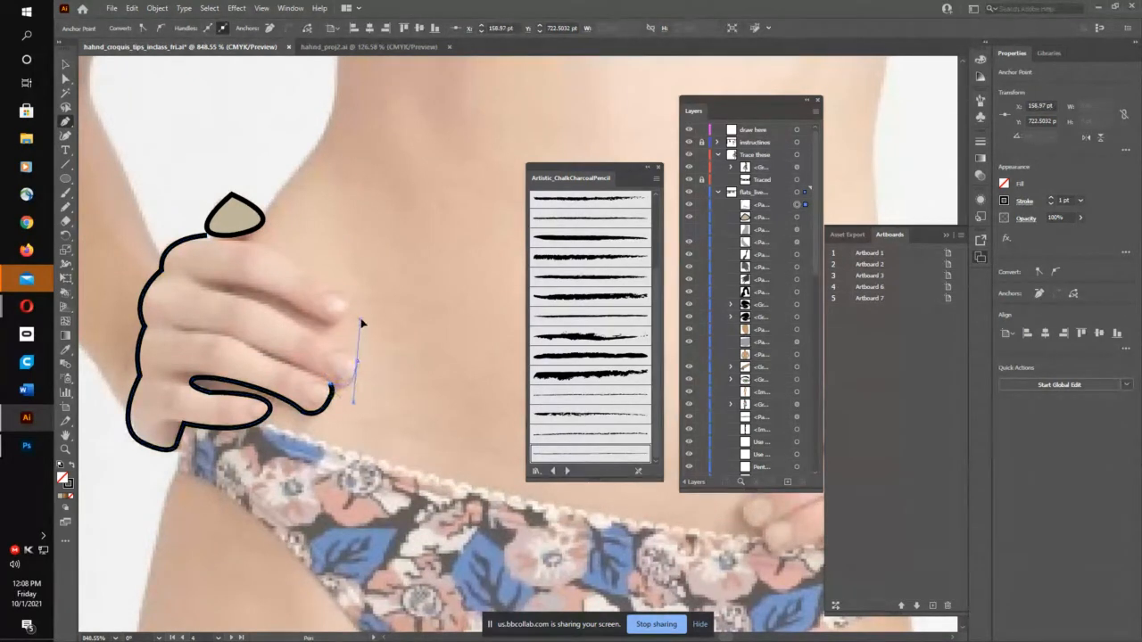
{"action": "left_click", "coordinate": [357, 364]}
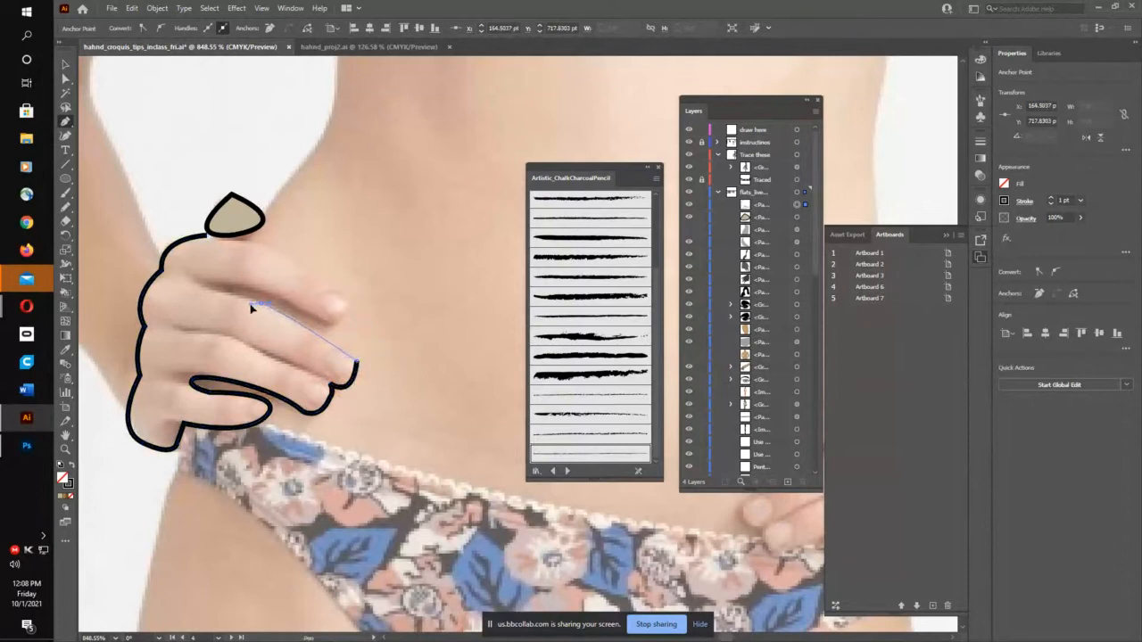
{"action": "left_click", "coordinate": [201, 287]}
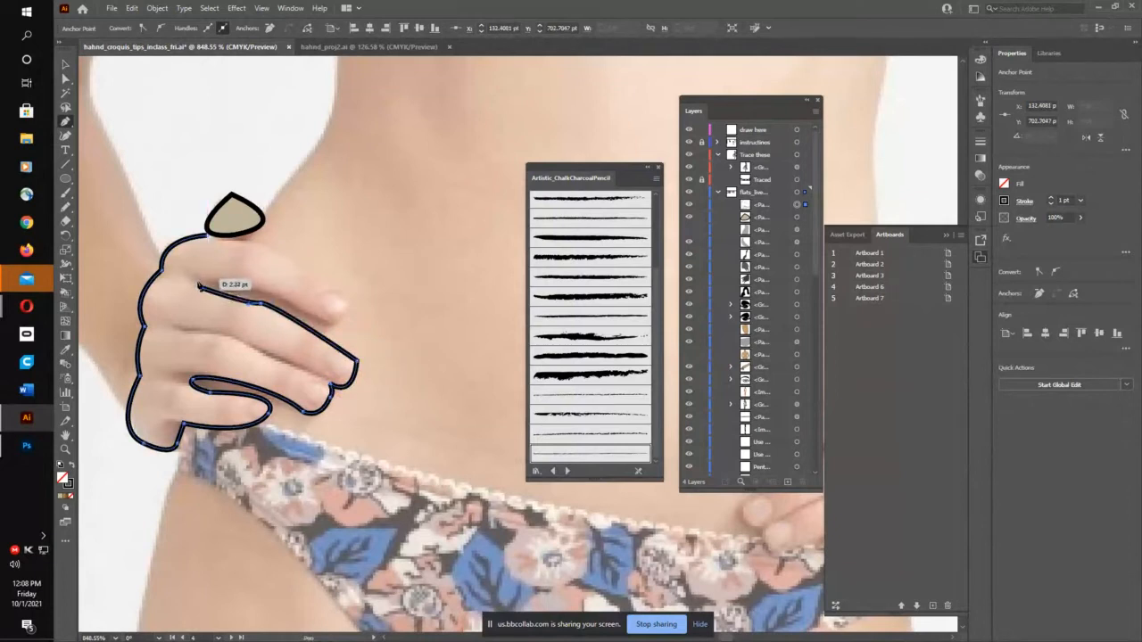
Step: Trace around the index finger and close the hand outline beside the thumb tip, about 47 pt wide and 44 pt high overall
{"action": "left_click_drag", "start_coordinate": [270, 292], "coordinate": [273, 290]}
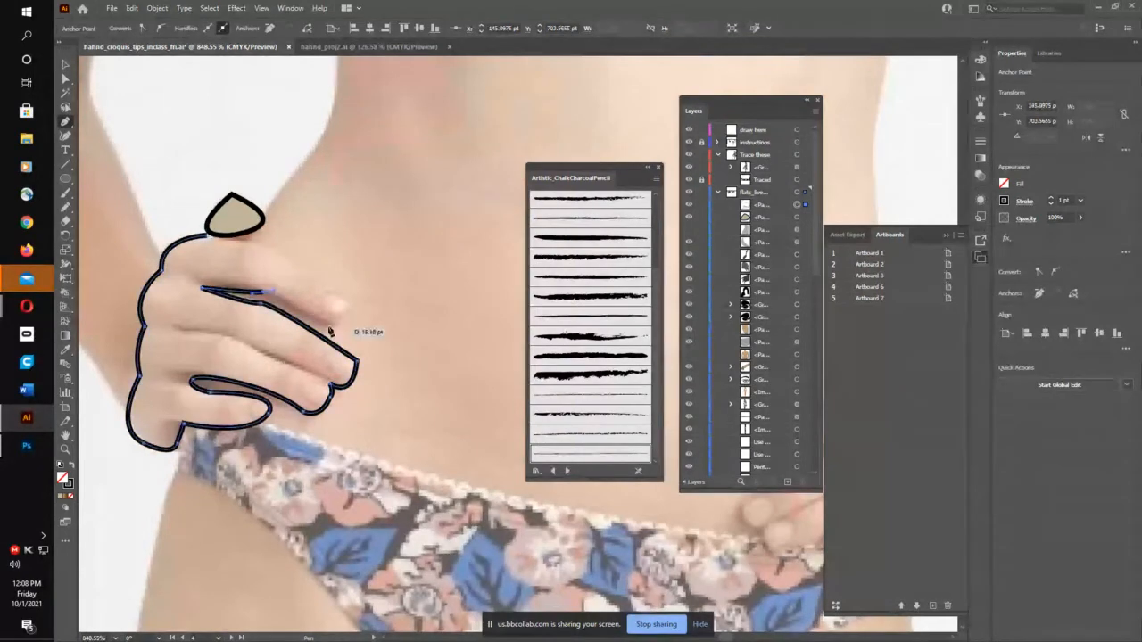
{"action": "left_click_drag", "start_coordinate": [330, 326], "coordinate": [351, 321]}
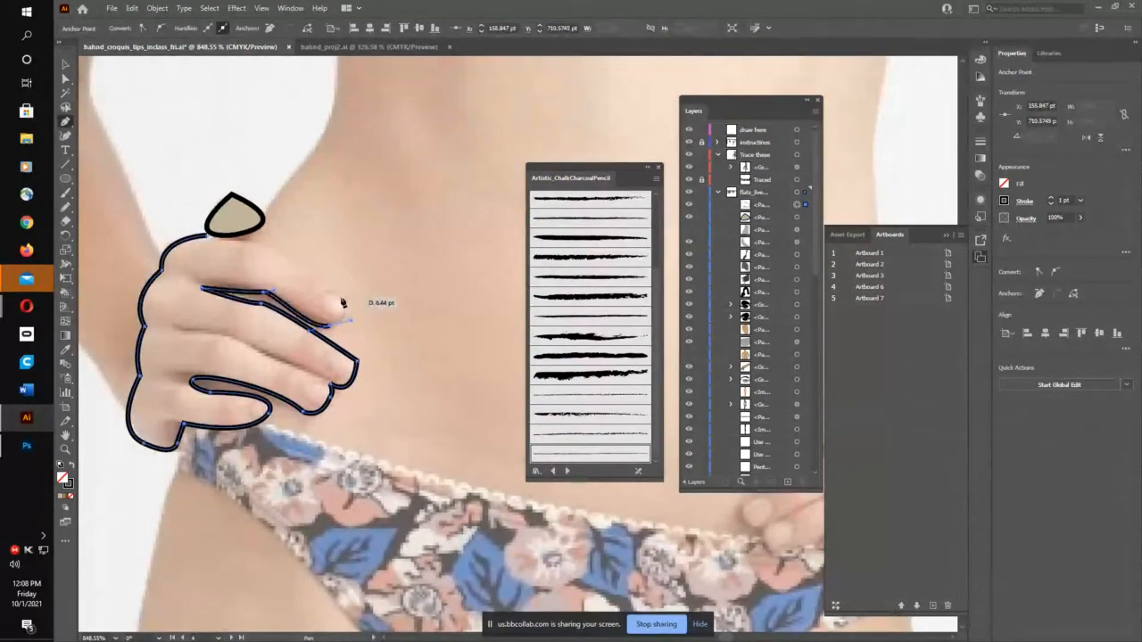
{"action": "left_click", "coordinate": [341, 297]}
{"action": "left_click", "coordinate": [294, 261]}
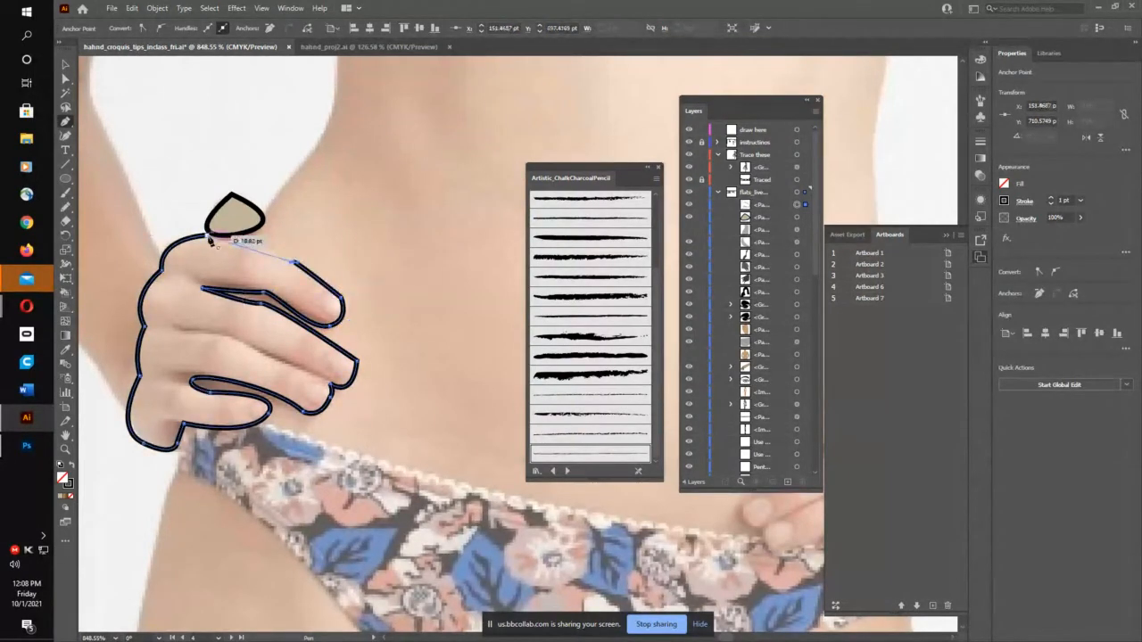
{"action": "left_click_drag", "start_coordinate": [207, 237], "coordinate": [141, 234]}
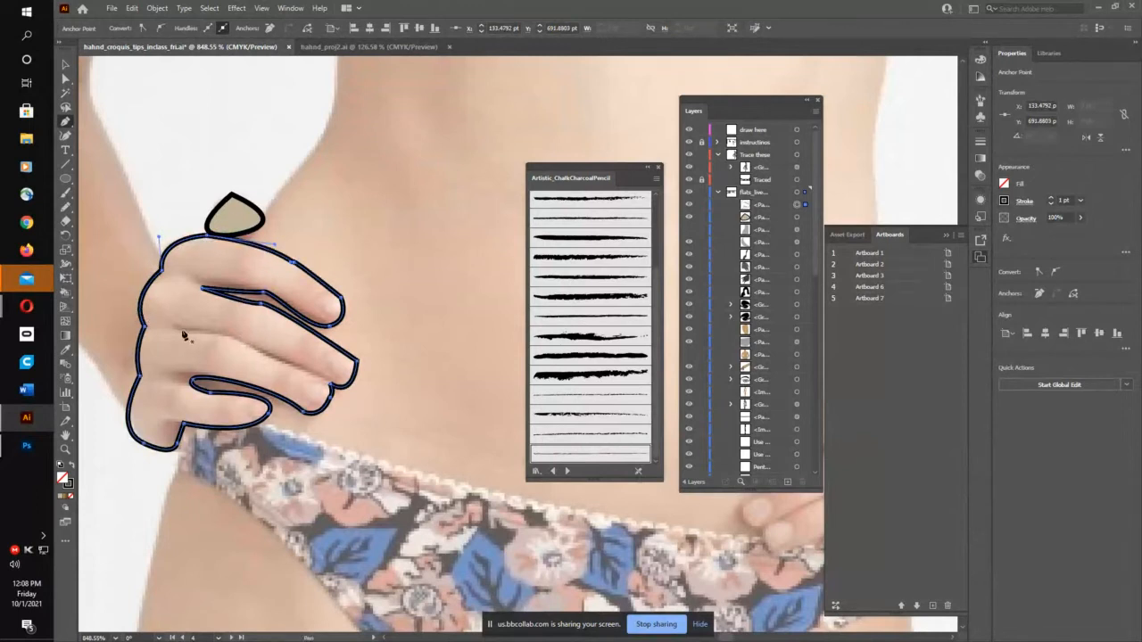
Step: Draw an open, unfilled crease line between the middle and ring fingers with the Pen tool, from the knuckles to the fingertips
{"action": "left_click", "coordinate": [182, 327]}
{"action": "left_click_drag", "start_coordinate": [249, 342], "coordinate": [263, 355]}
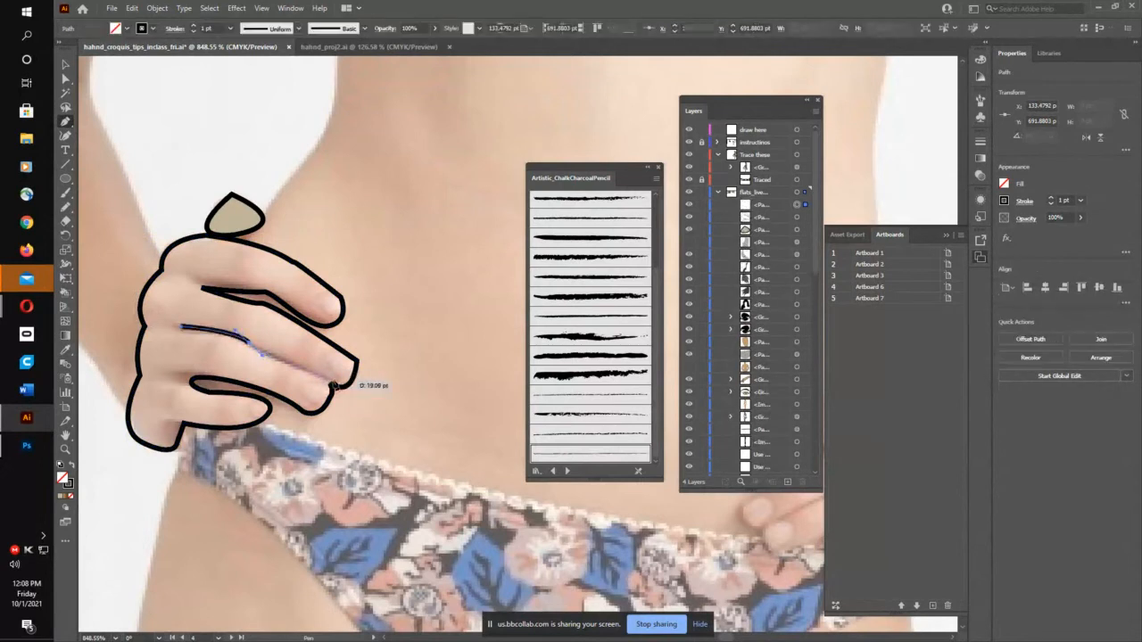
{"action": "left_click_drag", "start_coordinate": [332, 385], "coordinate": [348, 399]}
{"action": "key", "text": "ctrl+minus"}
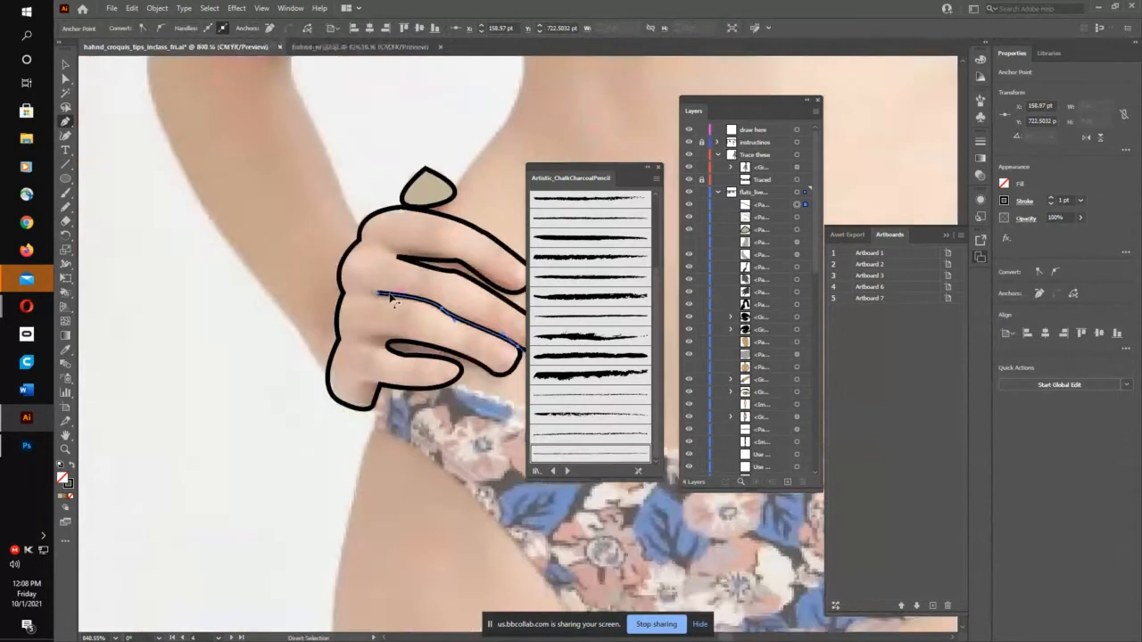
{"action": "key", "text": "ctrl+minus"}
{"action": "key", "text": "ctrl+minus"}
{"action": "left_click_drag", "start_coordinate": [348, 383], "coordinate": [254, 383]}
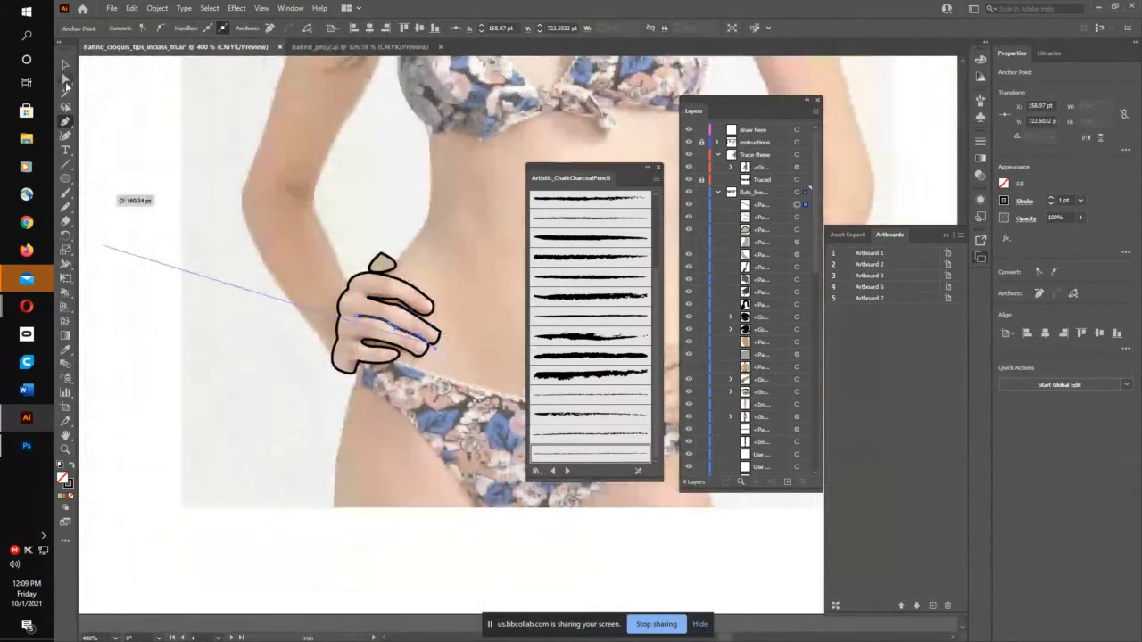
Step: Fill the closed hand outline with the light beige swatch and deselect it
{"action": "left_click", "coordinate": [65, 63]}
{"action": "left_click", "coordinate": [373, 279]}
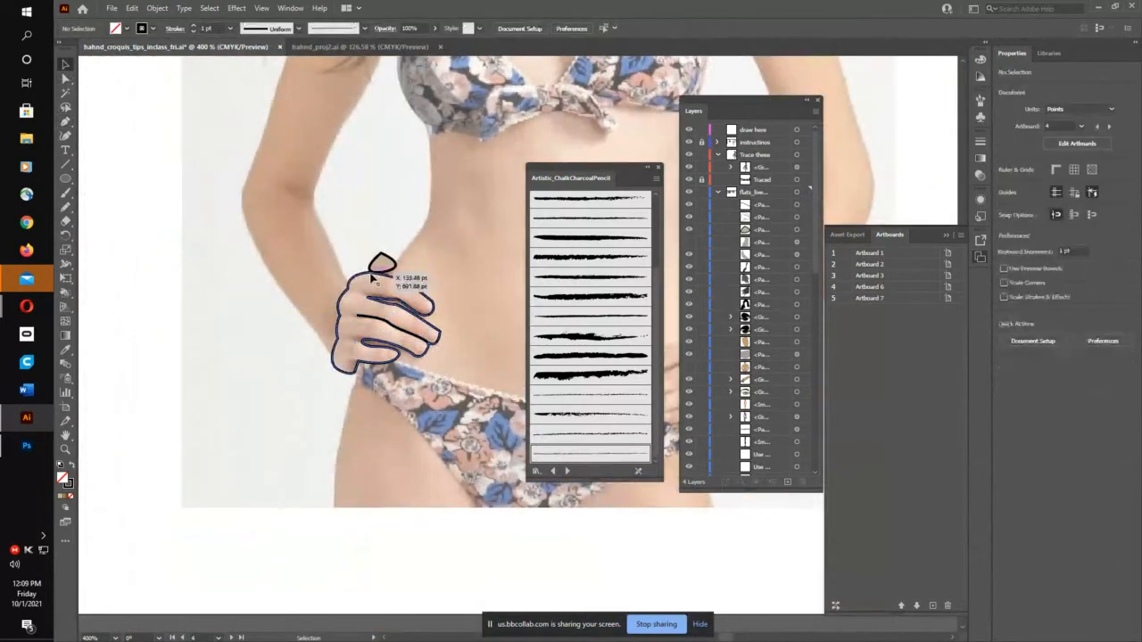
{"action": "left_click", "coordinate": [372, 279]}
{"action": "left_click", "coordinate": [125, 28]}
{"action": "left_click", "coordinate": [95, 69]}
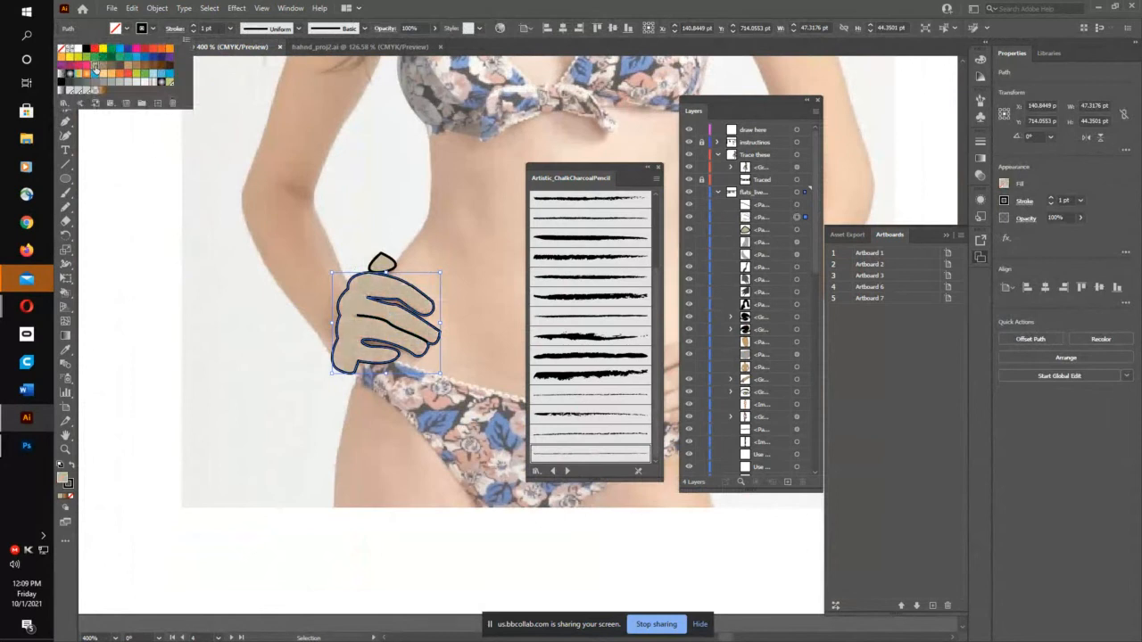
{"action": "left_click", "coordinate": [265, 274]}
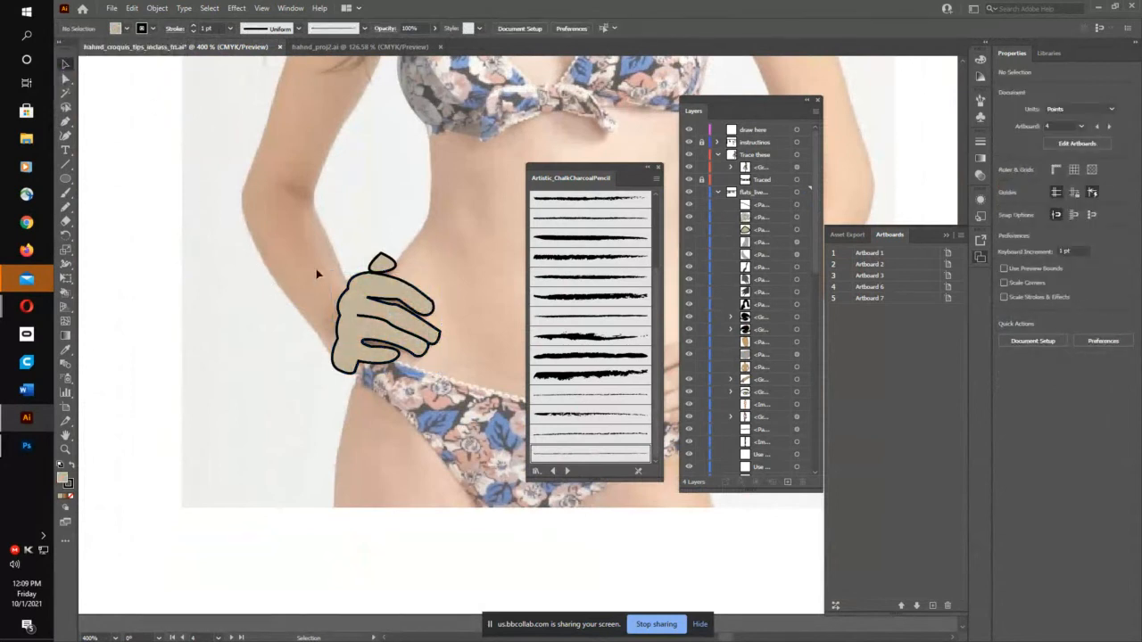
Step: Show the hidden tan body shape of the model beneath the hand
{"action": "key", "text": "ctrl+minus"}
{"action": "key", "text": "ctrl+minus"}
{"action": "key", "text": "ctrl+minus"}
{"action": "left_click_drag", "start_coordinate": [449, 416], "coordinate": [278, 423]}
{"action": "left_click", "coordinate": [688, 367]}
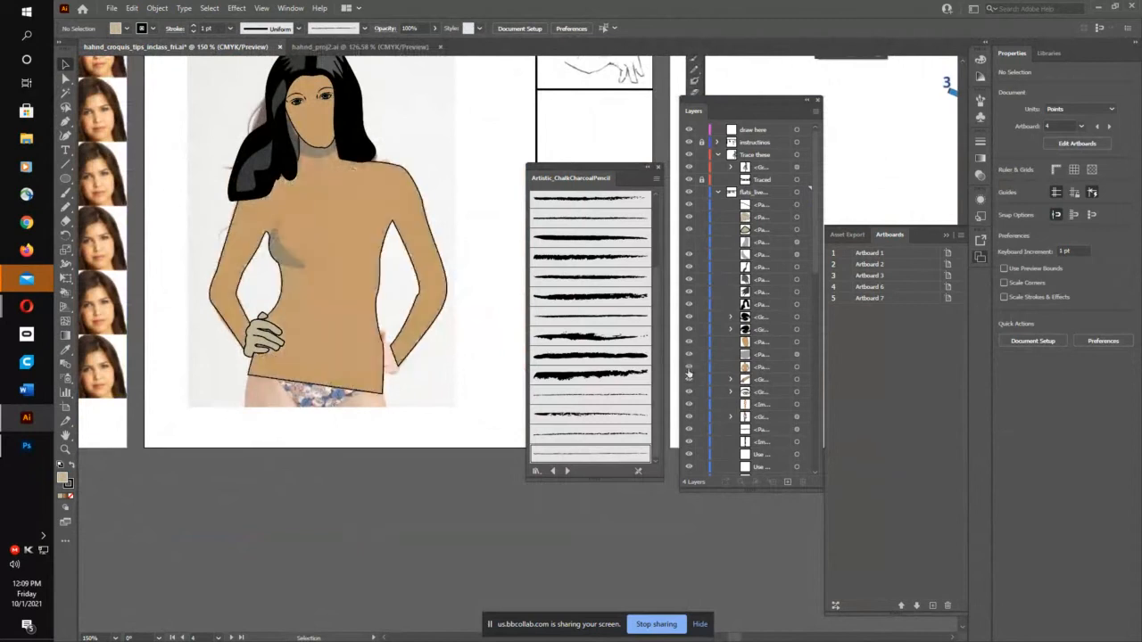
Step: Fill the hand shape with the tan swatch matching the body's skin color and deselect it
{"action": "left_click", "coordinate": [267, 341]}
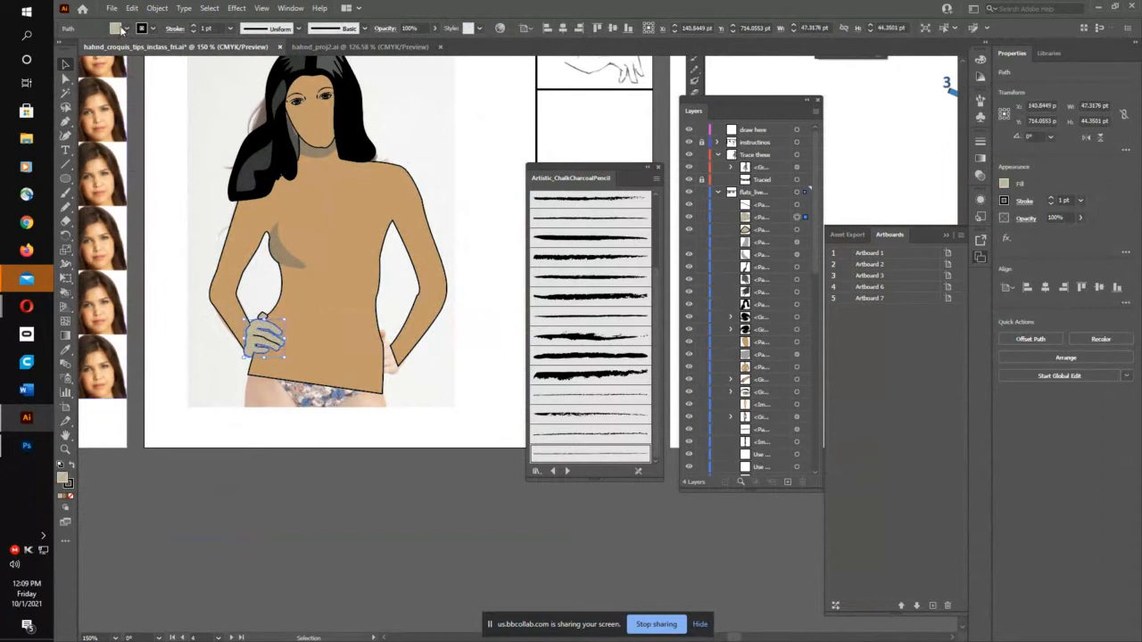
{"action": "left_click", "coordinate": [122, 29]}
{"action": "left_click", "coordinate": [131, 67]}
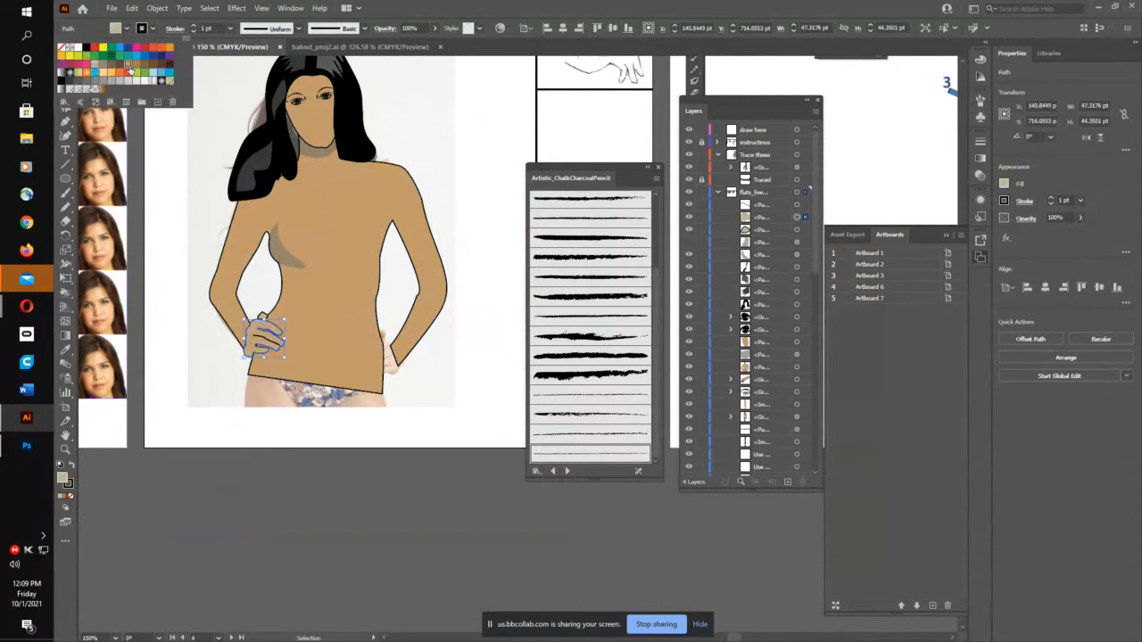
{"action": "left_click", "coordinate": [179, 224]}
{"action": "left_click", "coordinate": [181, 234]}
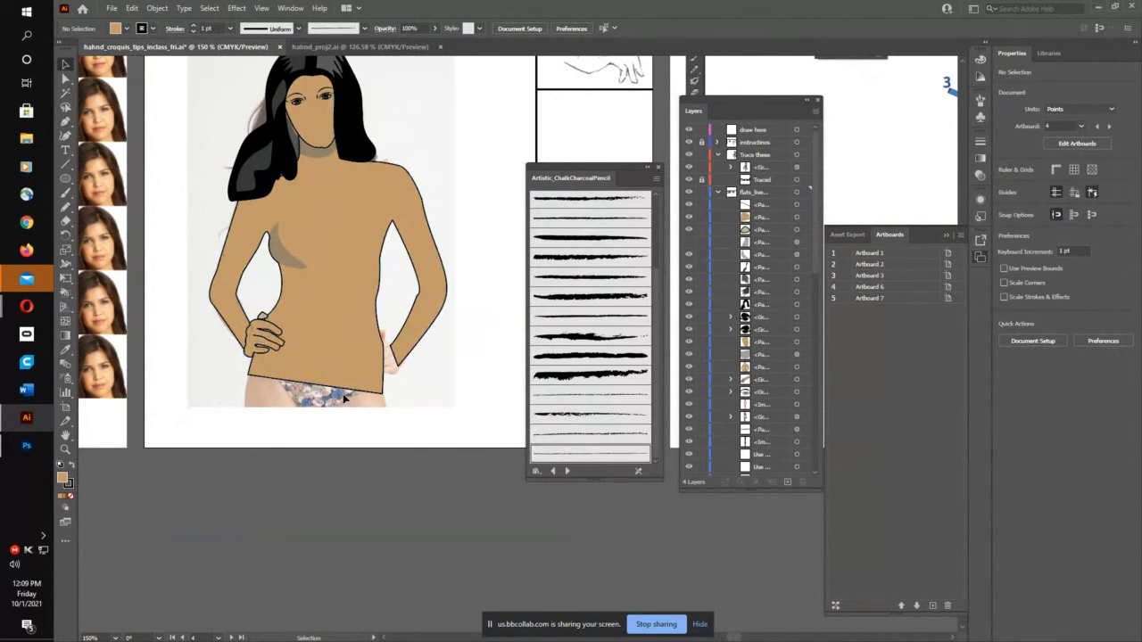
Step: Start a Drop Shadow effect on the hand shape with live preview and set its blur to 4 pt
{"action": "left_click", "coordinate": [265, 360]}
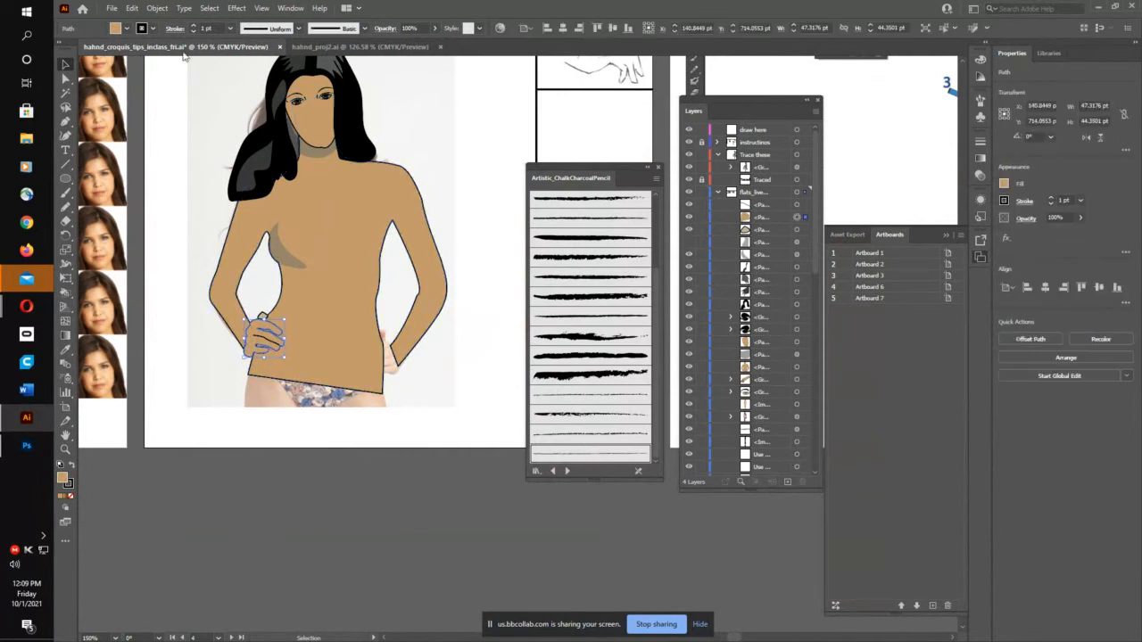
{"action": "left_click", "coordinate": [235, 9]}
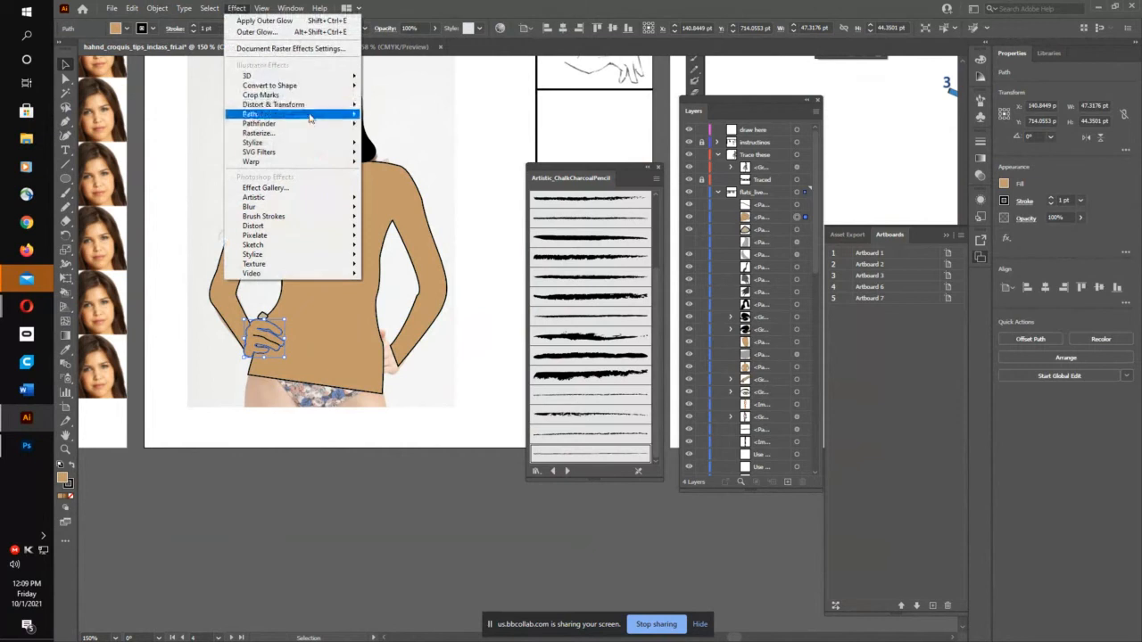
{"action": "mouse_move", "coordinate": [323, 144]}
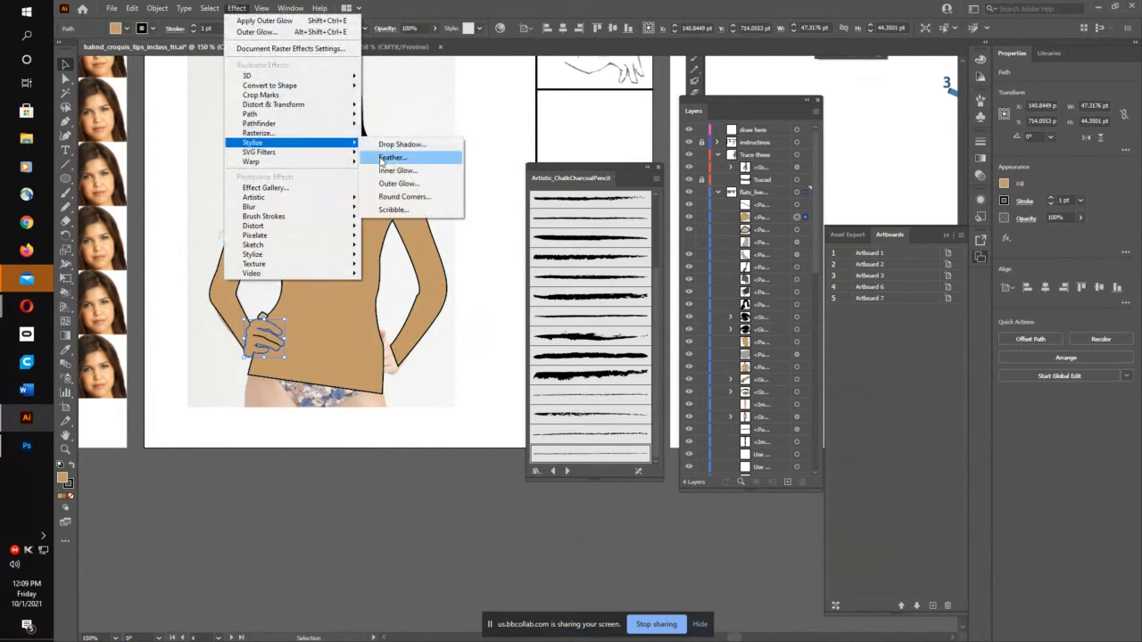
{"action": "left_click", "coordinate": [383, 145]}
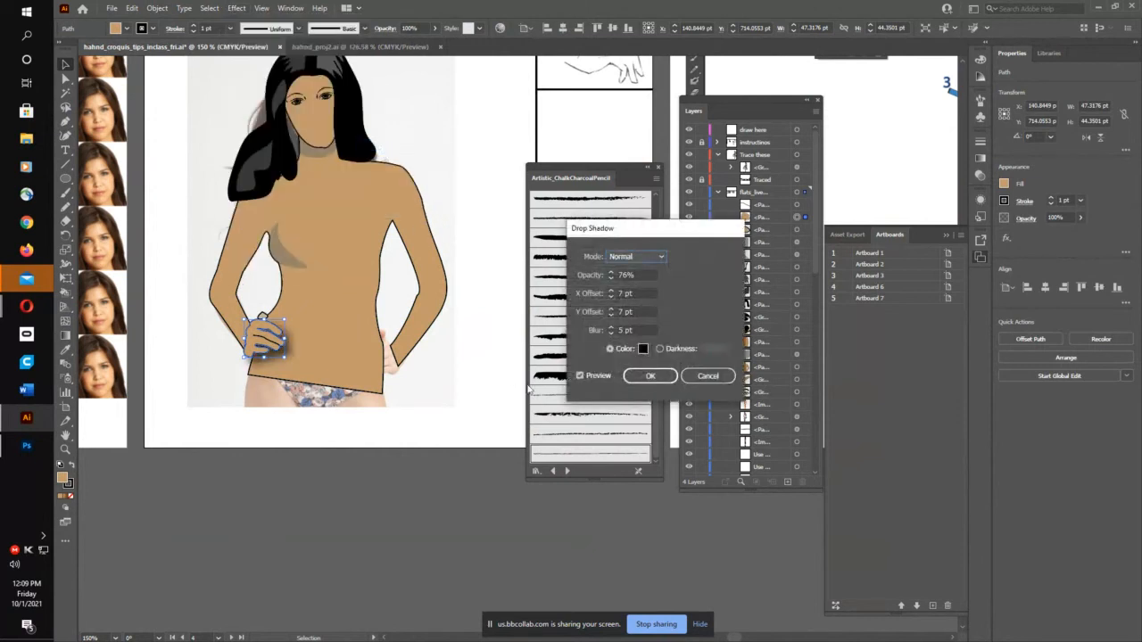
{"action": "left_click", "coordinate": [611, 333]}
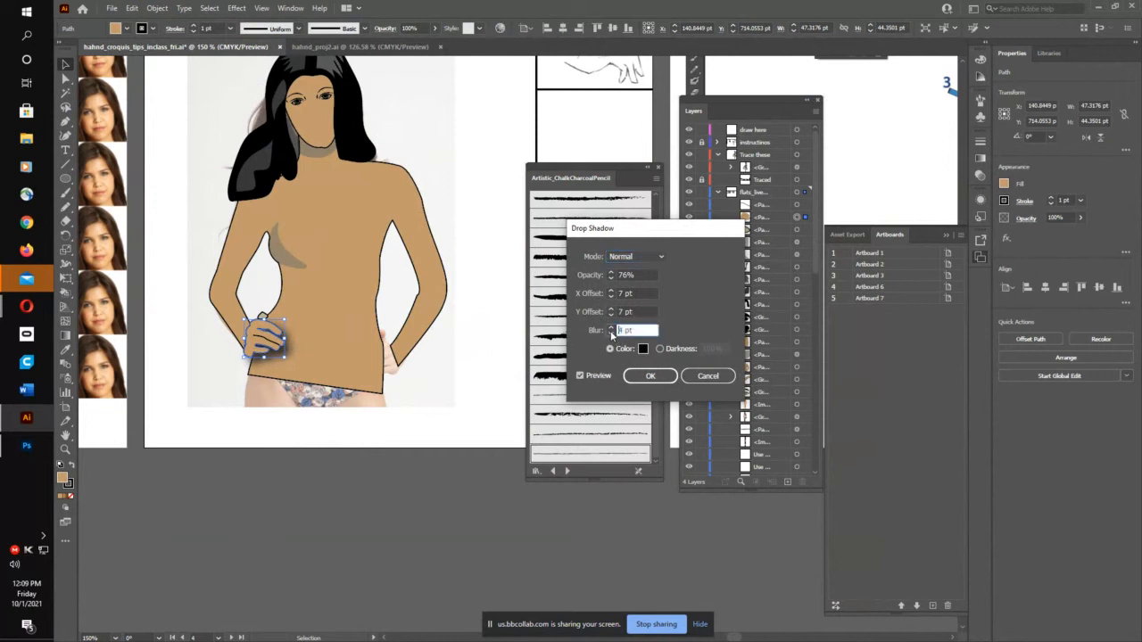
{"action": "left_click", "coordinate": [611, 332]}
{"action": "left_click", "coordinate": [611, 333]}
{"action": "left_click", "coordinate": [611, 333]}
{"action": "left_click", "coordinate": [611, 333]}
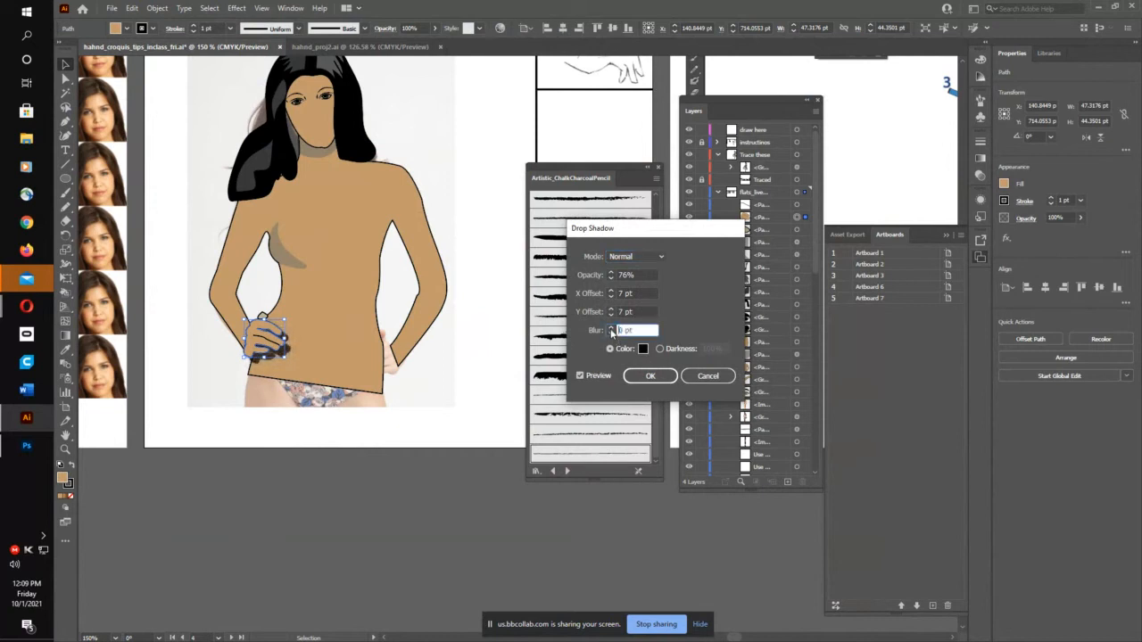
{"action": "left_click", "coordinate": [611, 328]}
{"action": "left_click", "coordinate": [612, 328]}
{"action": "left_click", "coordinate": [612, 328]}
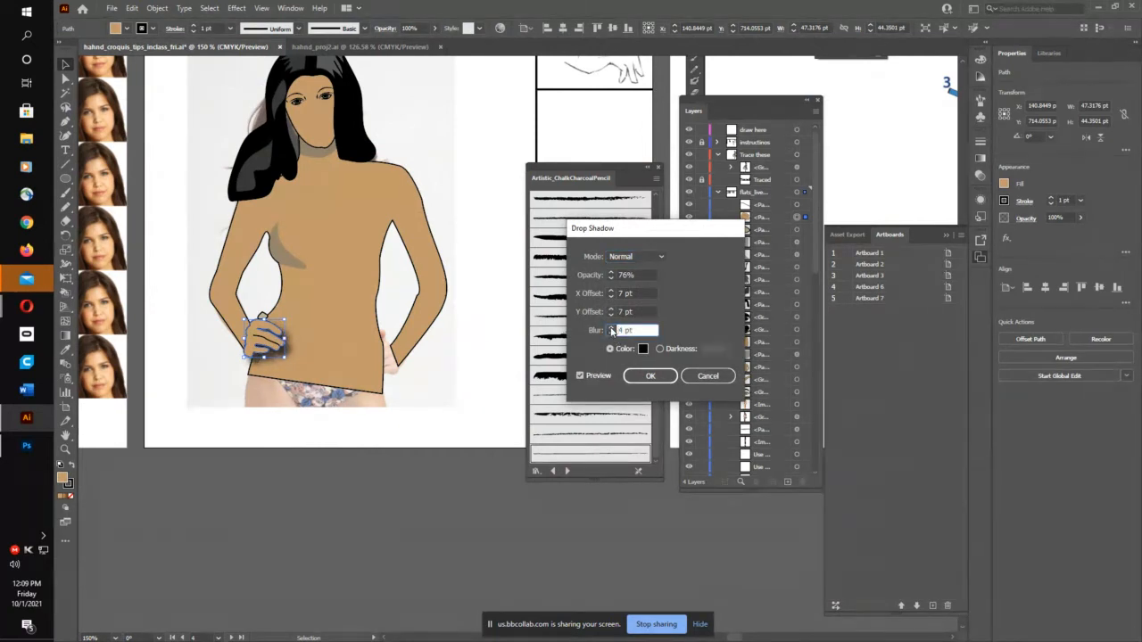
Step: Set the hand's drop shadow offsets to 1 pt in X and 4 pt in Y, and apply the effect
{"action": "left_click", "coordinate": [611, 315]}
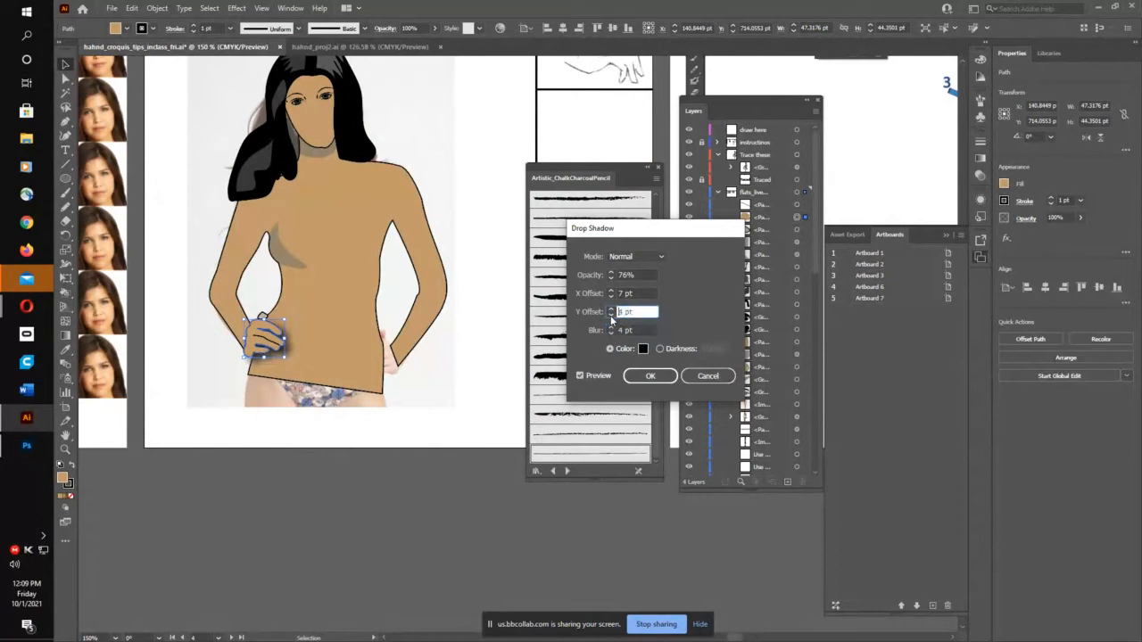
{"action": "left_click", "coordinate": [611, 297]}
{"action": "left_click", "coordinate": [611, 297]}
{"action": "left_click", "coordinate": [611, 297]}
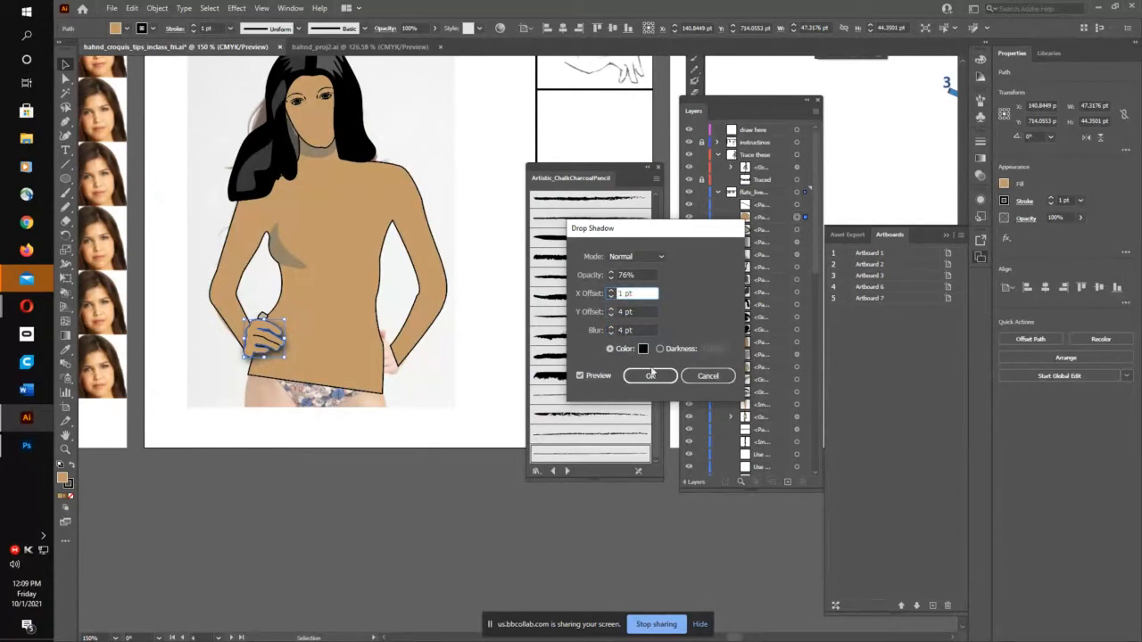
{"action": "left_click", "coordinate": [650, 375]}
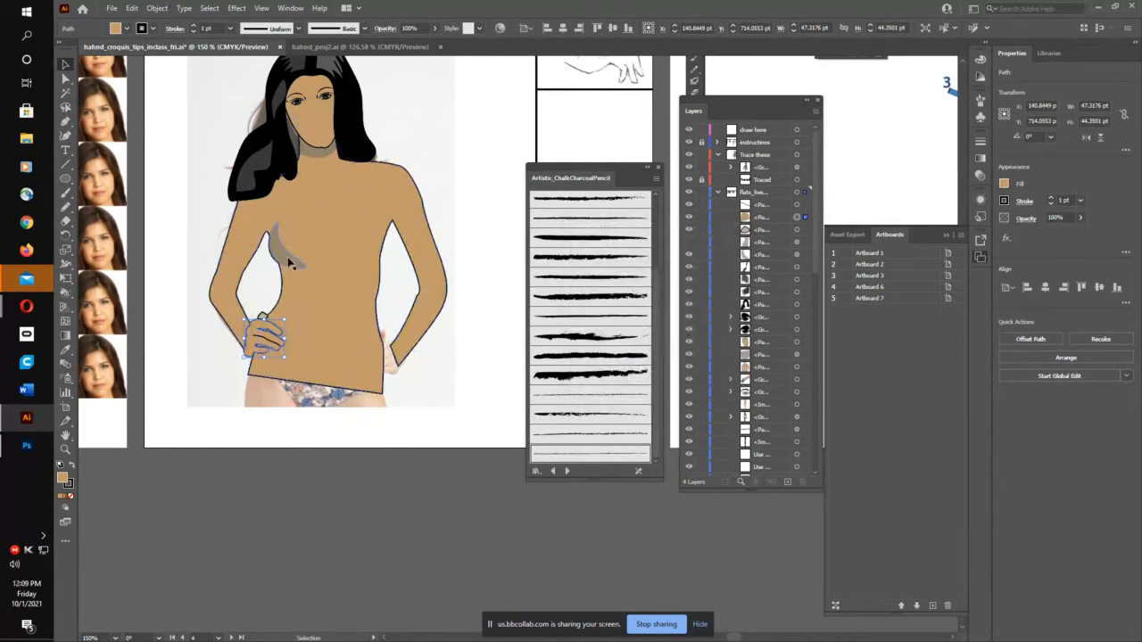
Step: Show the hidden translucent shading shape at the model's waist
{"action": "left_click", "coordinate": [688, 242]}
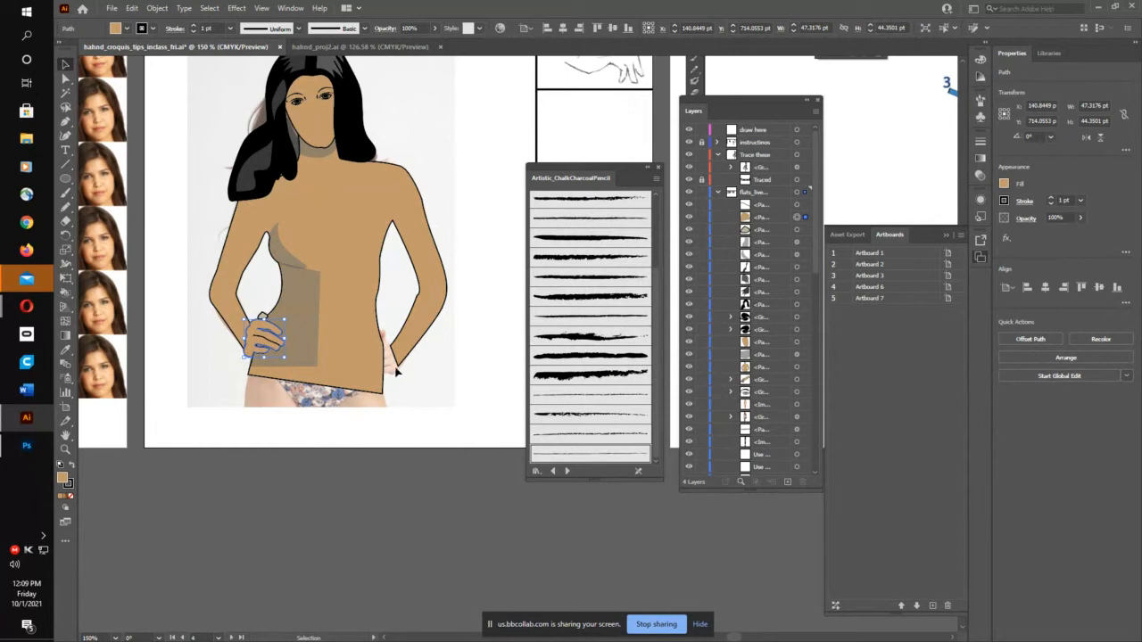
Step: Deselect the hand shape and review the artboard showing the variable width profile and brush instructions
{"action": "left_click", "coordinate": [466, 230]}
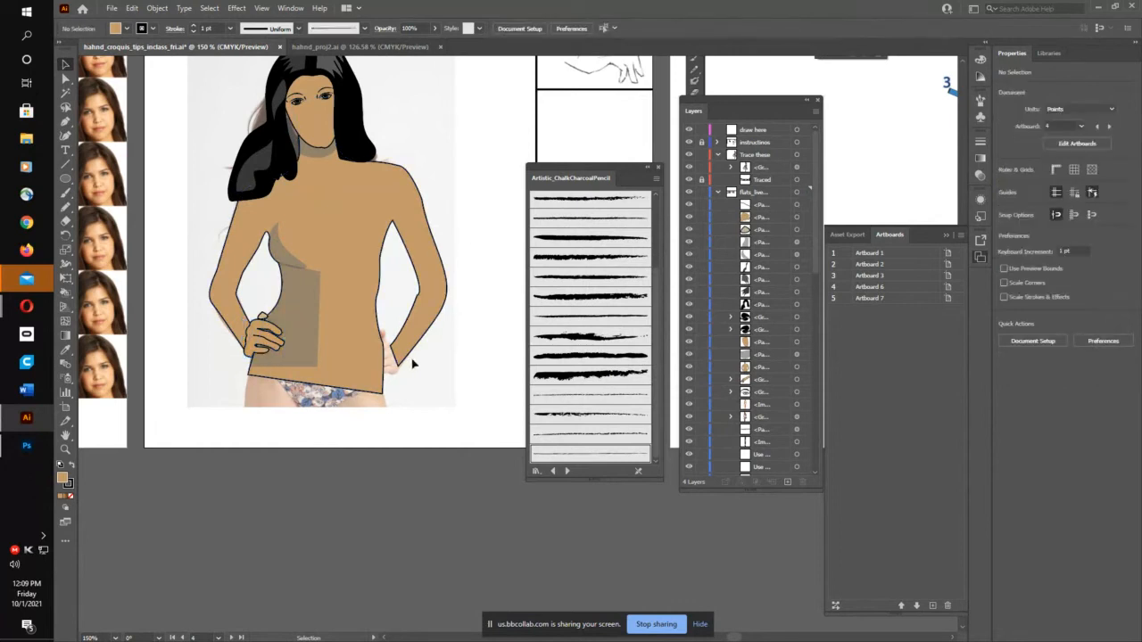
{"action": "mouse_move", "coordinate": [484, 403]}
{"action": "left_mouse_down"}
{"action": "mouse_move", "coordinate": [461, 499]}
{"action": "mouse_move", "coordinate": [434, 535]}
{"action": "mouse_move", "coordinate": [357, 510]}
{"action": "mouse_move", "coordinate": [498, 533]}
{"action": "mouse_move", "coordinate": [405, 535]}
{"action": "mouse_move", "coordinate": [249, 496]}
{"action": "mouse_move", "coordinate": [89, 499]}
{"action": "left_mouse_up"}
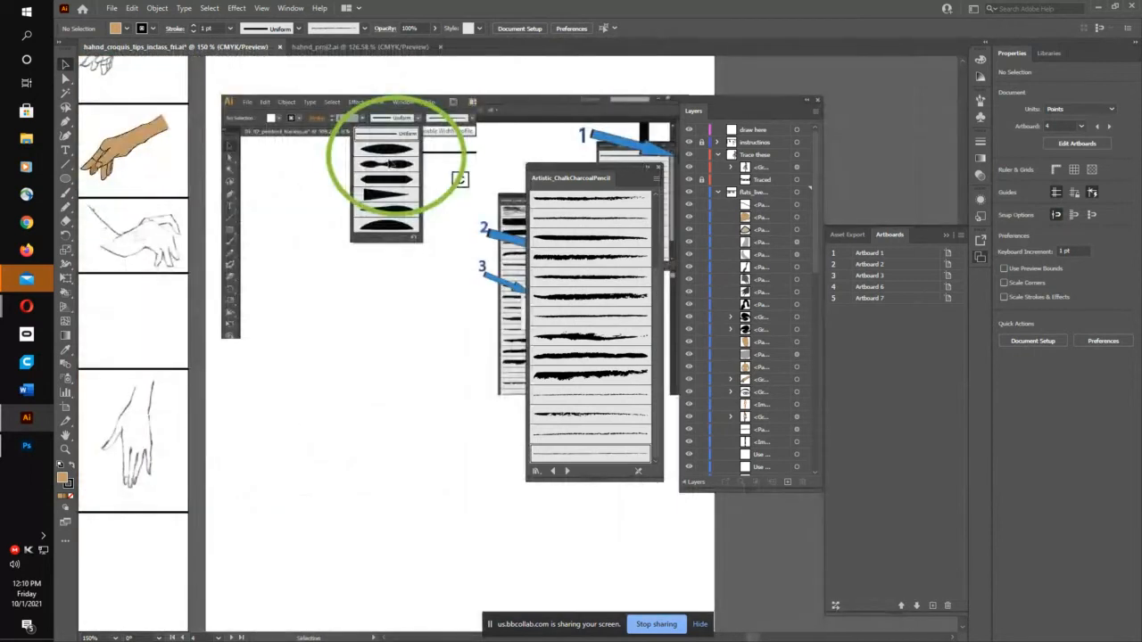
{"action": "left_click_drag", "start_coordinate": [280, 229], "coordinate": [507, 371]}
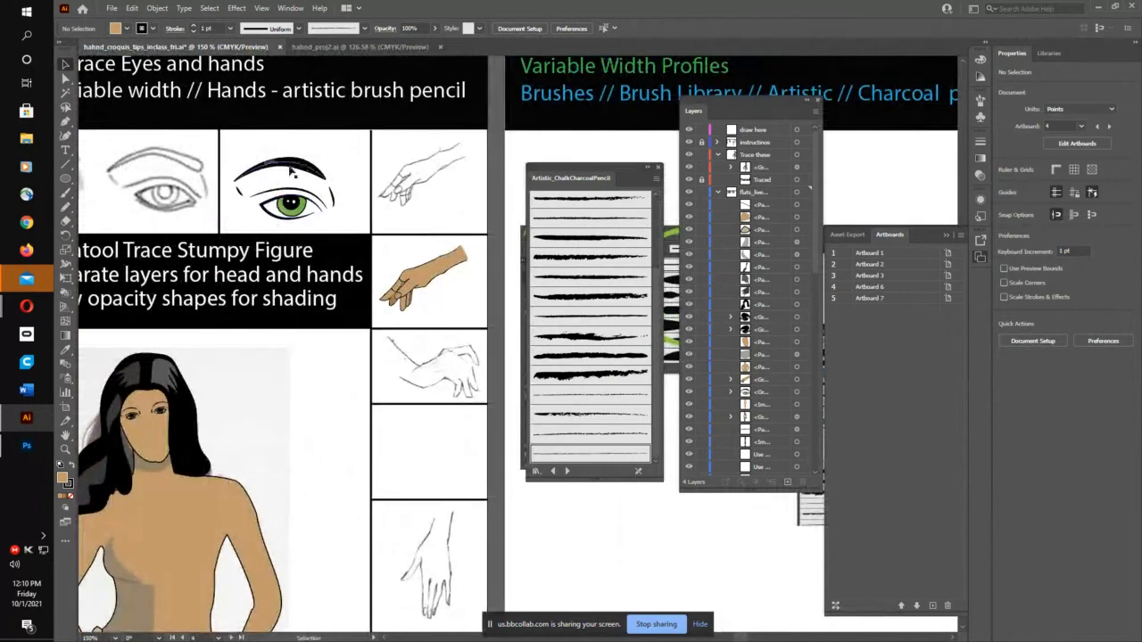
{"action": "left_click", "coordinate": [303, 170]}
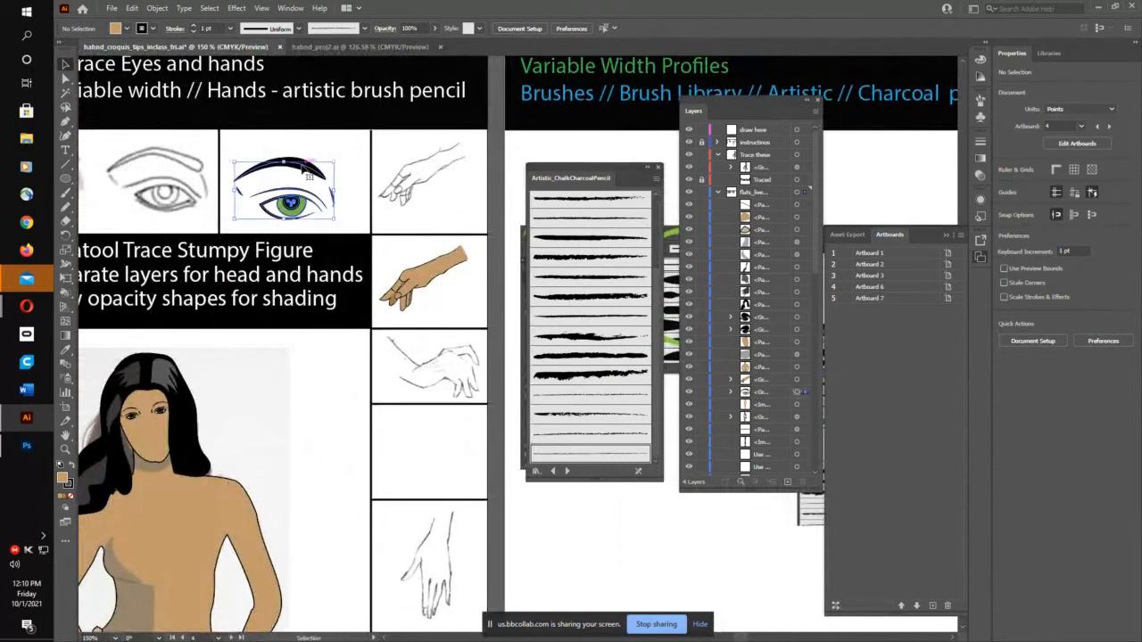
{"action": "left_click", "coordinate": [300, 27]}
{"action": "left_click", "coordinate": [299, 29]}
{"action": "left_click_drag", "start_coordinate": [560, 239], "coordinate": [252, 230]}
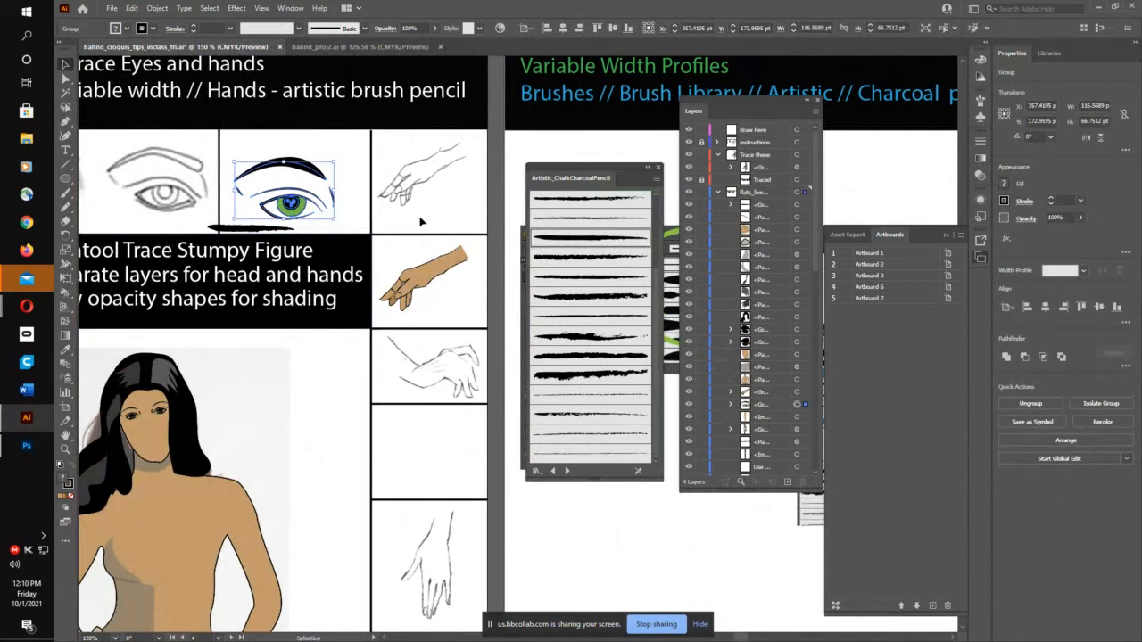
{"action": "key", "text": "ctrl+z"}
{"action": "key", "text": "ctrl+z"}
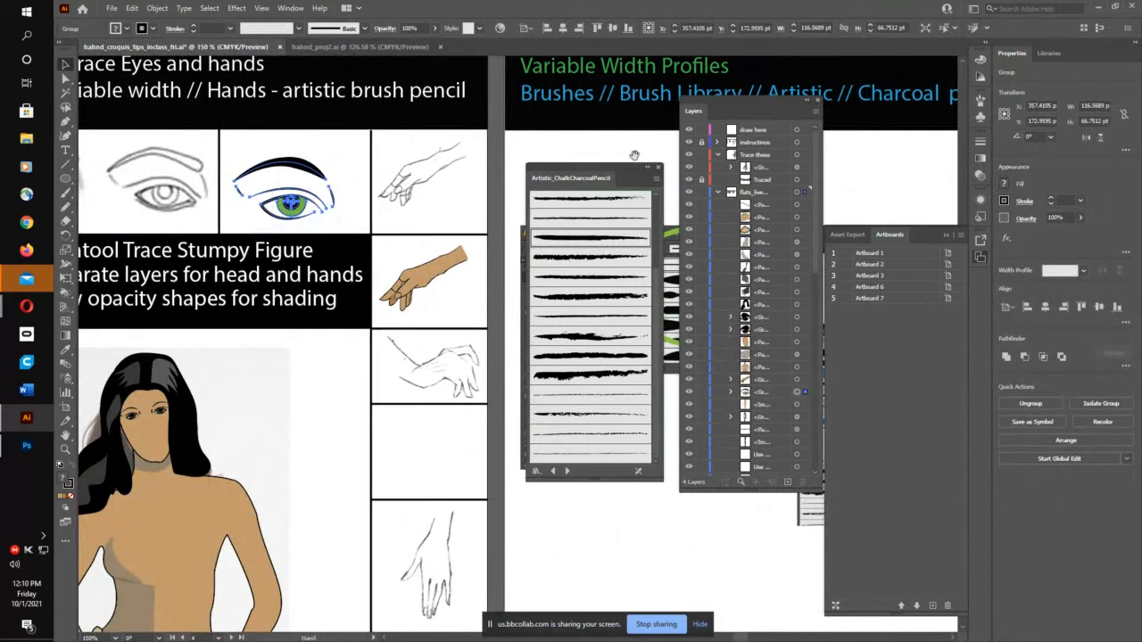
Step: Examine the numbered instructions for variable width profiles and for opening the Artistic charcoal pencil brush library
{"action": "left_click_drag", "start_coordinate": [635, 155], "coordinate": [282, 156]}
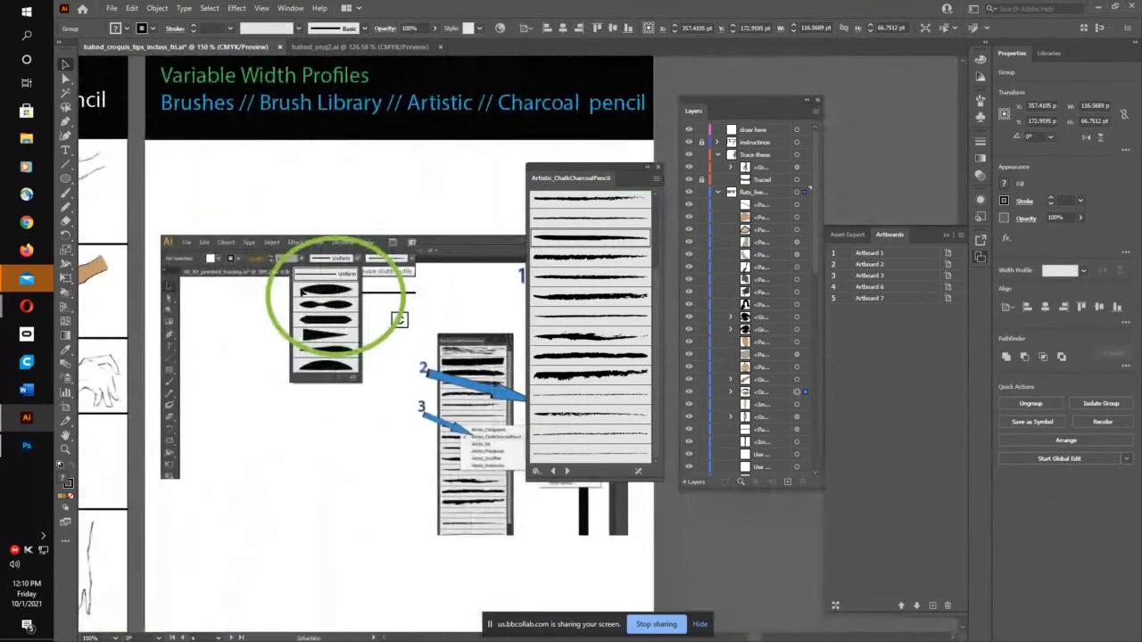
{"action": "left_click_drag", "start_coordinate": [384, 421], "coordinate": [204, 306]}
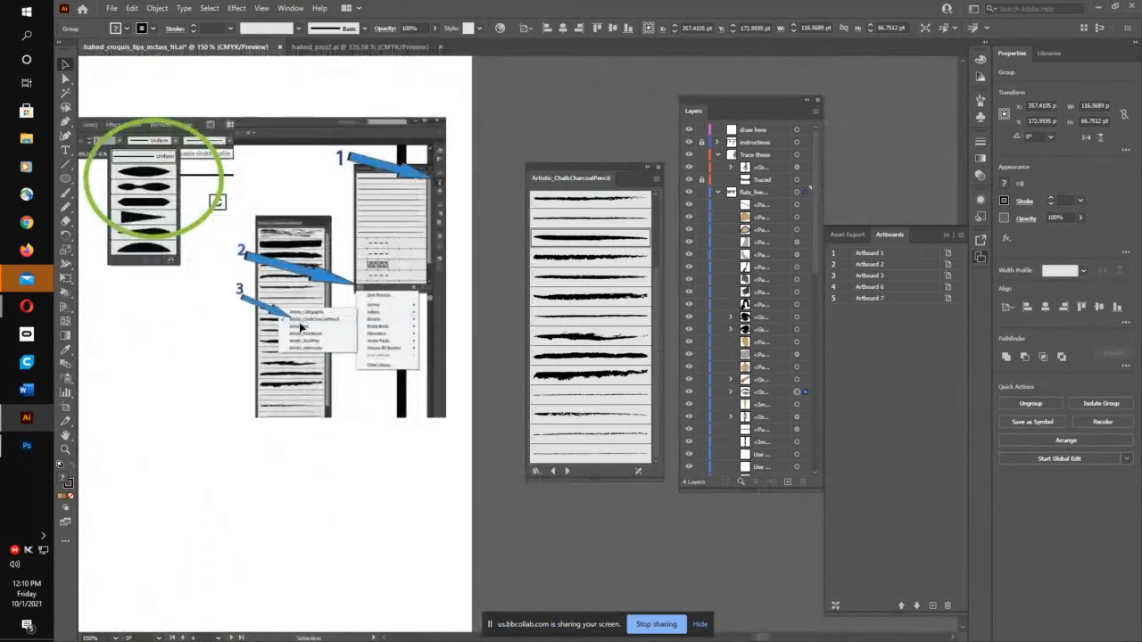
{"action": "left_click_drag", "start_coordinate": [243, 368], "coordinate": [569, 347]}
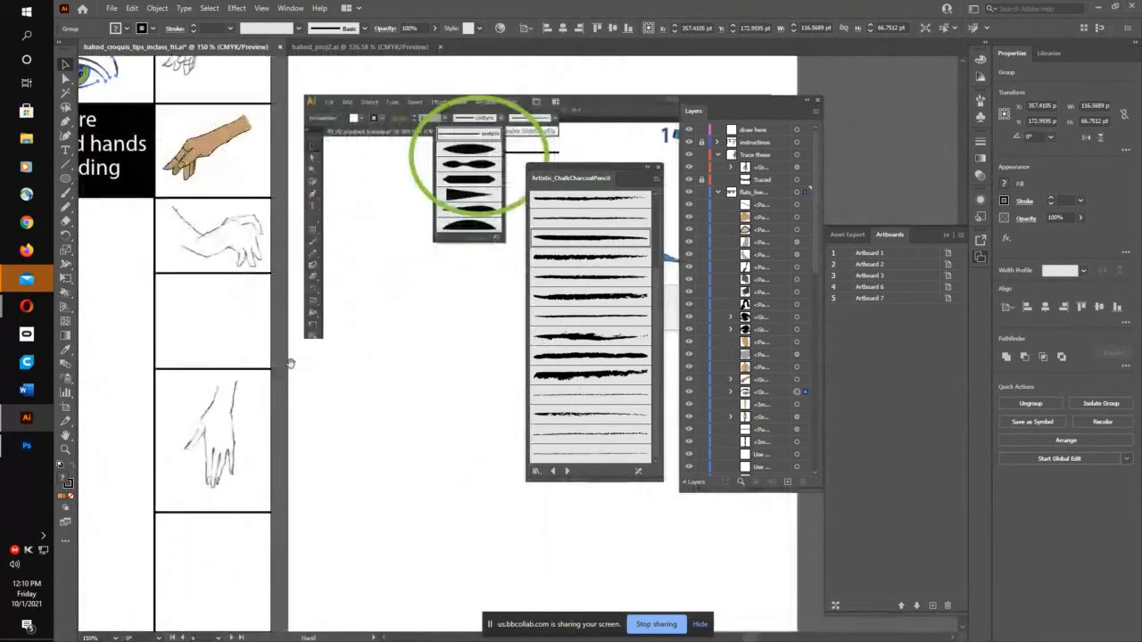
Step: Delete the outline segment closing the forearm at the wrist beside the figure's untraced hand, using Direct Selection
{"action": "left_click_drag", "start_coordinate": [288, 362], "coordinate": [356, 374]}
{"action": "mouse_move", "coordinate": [258, 352]}
{"action": "left_mouse_down"}
{"action": "mouse_move", "coordinate": [486, 337]}
{"action": "mouse_move", "coordinate": [467, 264]}
{"action": "mouse_move", "coordinate": [479, 229]}
{"action": "left_mouse_up"}
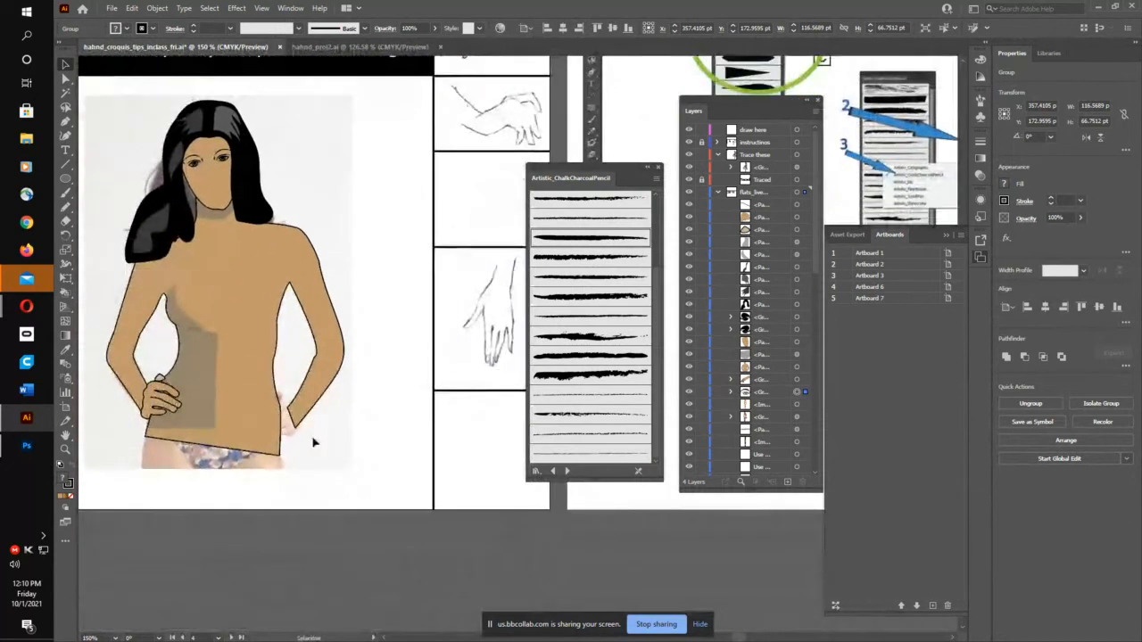
{"action": "key", "text": "z"}
{"action": "left_click_drag", "start_coordinate": [280, 433], "coordinate": [496, 284]}
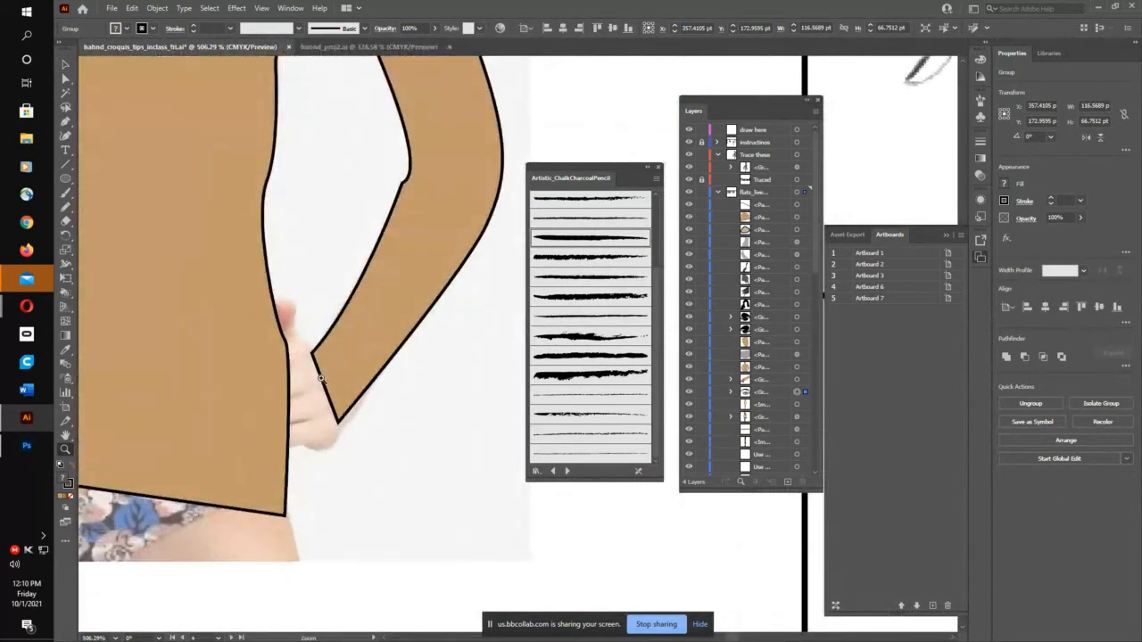
{"action": "left_click", "coordinate": [65, 78]}
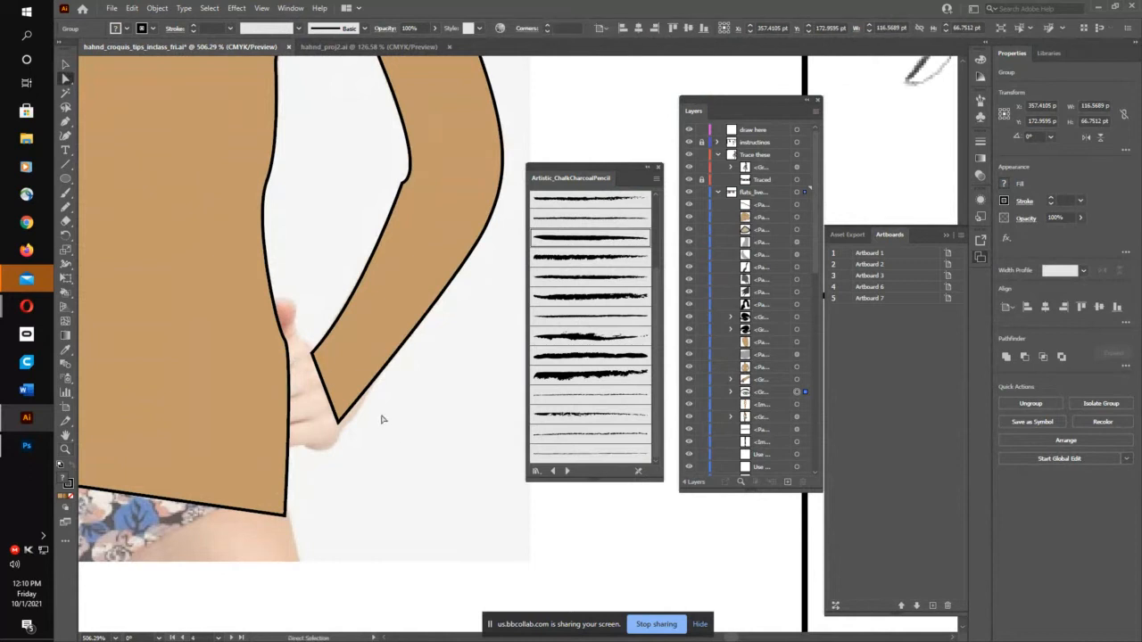
{"action": "left_click", "coordinate": [397, 440]}
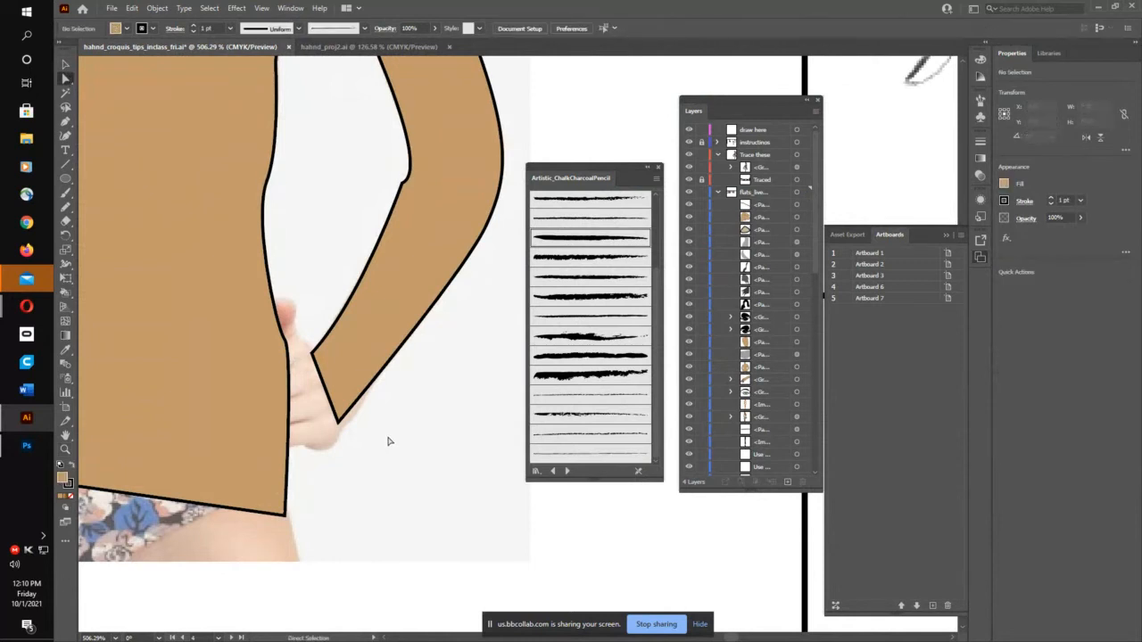
{"action": "left_click", "coordinate": [328, 395]}
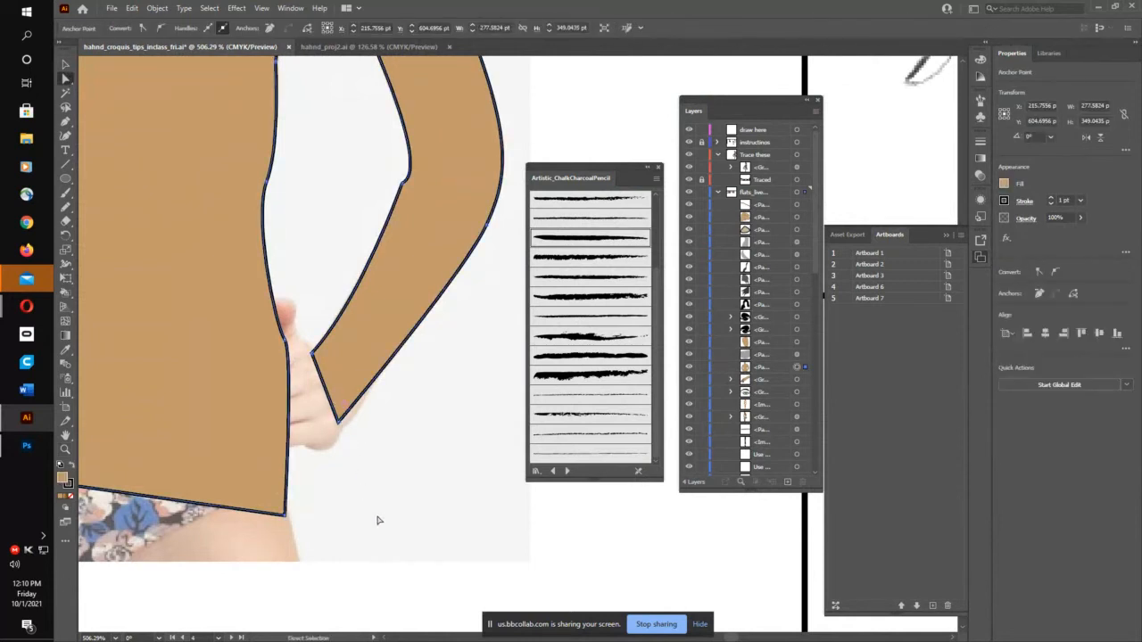
{"action": "key", "text": "Delete"}
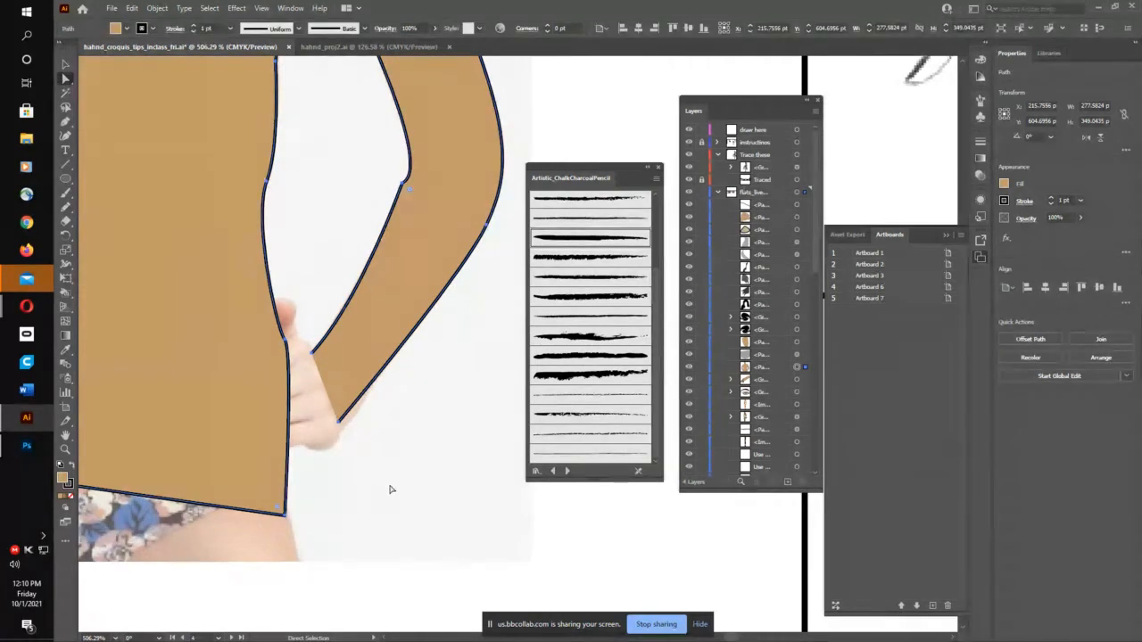
Step: Review the whole model figure alongside the tracing instructions and the neighbouring hand exercises
{"action": "left_click_drag", "start_coordinate": [391, 489], "coordinate": [521, 456]}
{"action": "key", "text": "ctrl+minus"}
{"action": "key", "text": "ctrl+minus"}
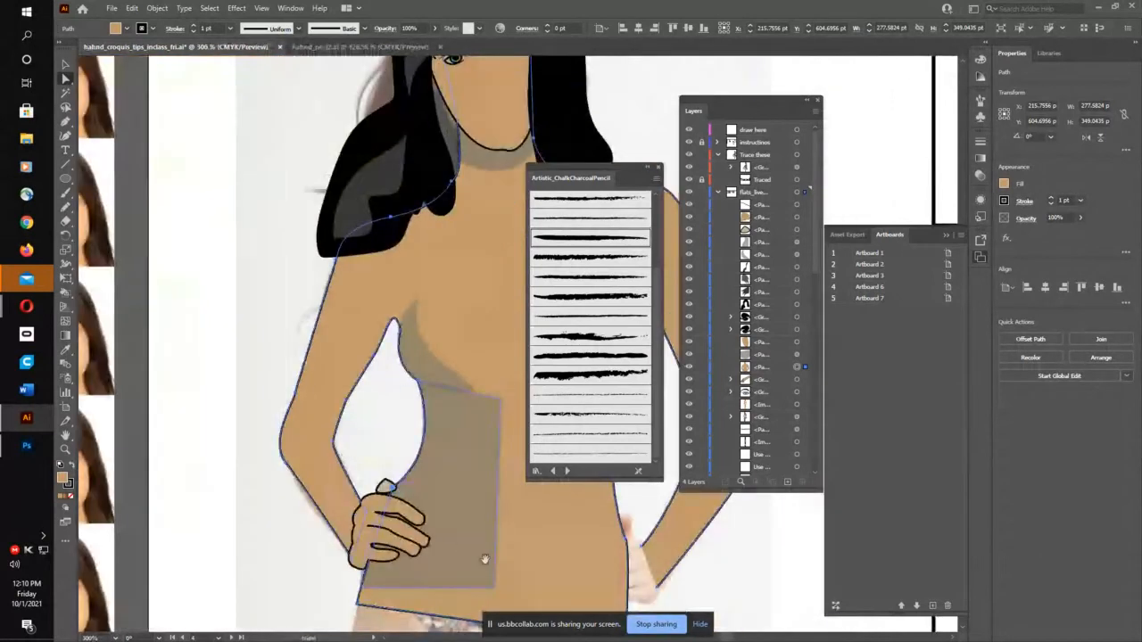
{"action": "left_click_drag", "start_coordinate": [485, 559], "coordinate": [275, 491]}
{"action": "key", "text": "ctrl+minus"}
{"action": "key", "text": "ctrl+minus"}
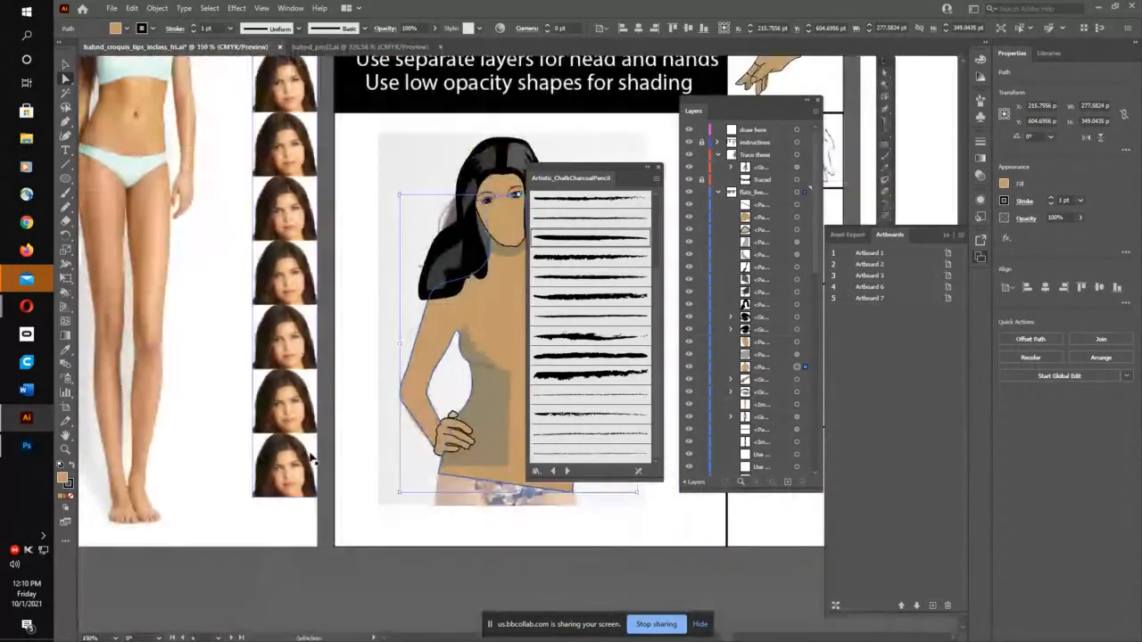
{"action": "key", "text": "ctrl+minus"}
{"action": "left_click_drag", "start_coordinate": [217, 458], "coordinate": [187, 465]}
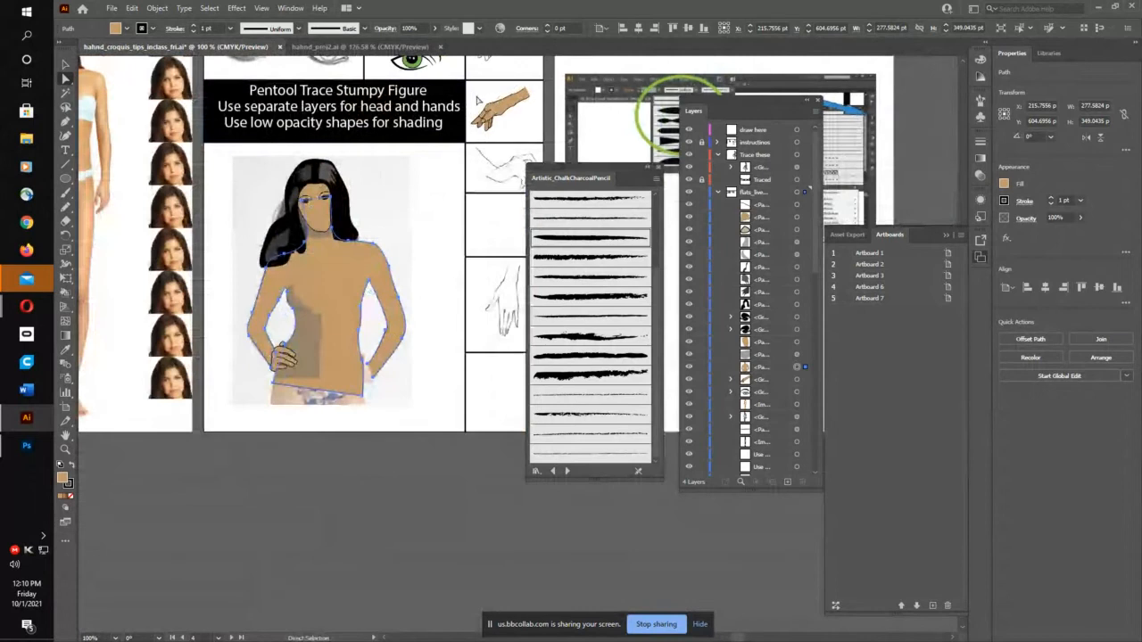
Step: Move the coloured hand drawing from its cell beside the figure title to just below the stumpy figure
{"action": "mouse_move", "coordinate": [514, 135]}
{"action": "left_mouse_down"}
{"action": "mouse_move", "coordinate": [504, 125]}
{"action": "mouse_move", "coordinate": [469, 159]}
{"action": "mouse_move", "coordinate": [411, 260]}
{"action": "mouse_move", "coordinate": [421, 281]}
{"action": "mouse_move", "coordinate": [496, 141]}
{"action": "mouse_move", "coordinate": [518, 129]}
{"action": "mouse_move", "coordinate": [514, 113]}
{"action": "mouse_move", "coordinate": [509, 121]}
{"action": "left_mouse_up"}
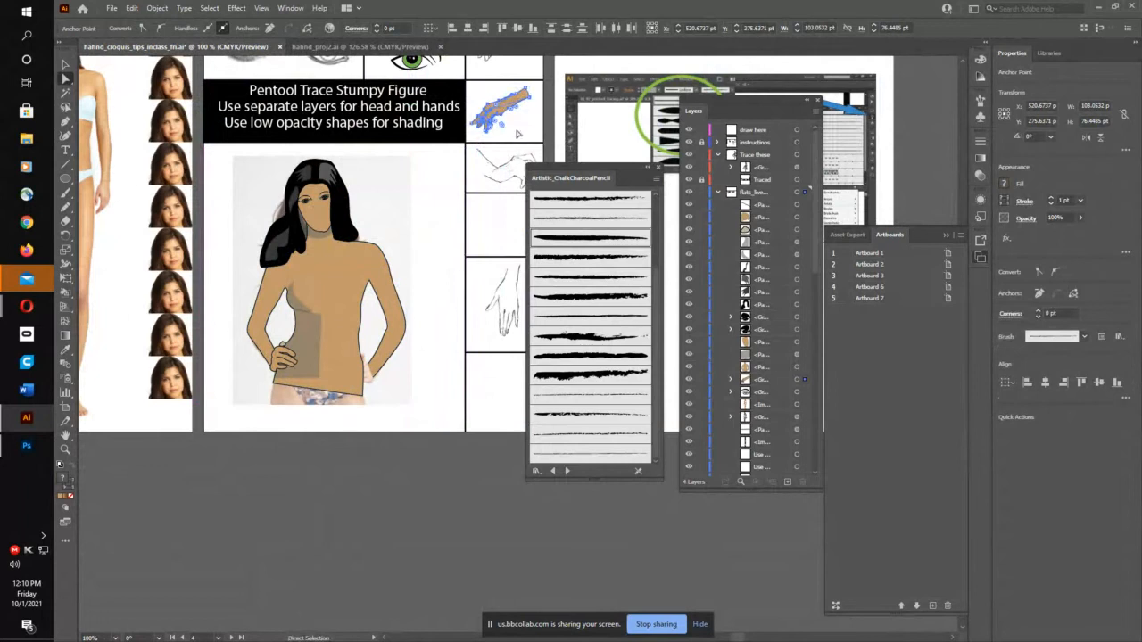
{"action": "key", "text": "v"}
{"action": "left_click_drag", "start_coordinate": [502, 105], "coordinate": [337, 473]}
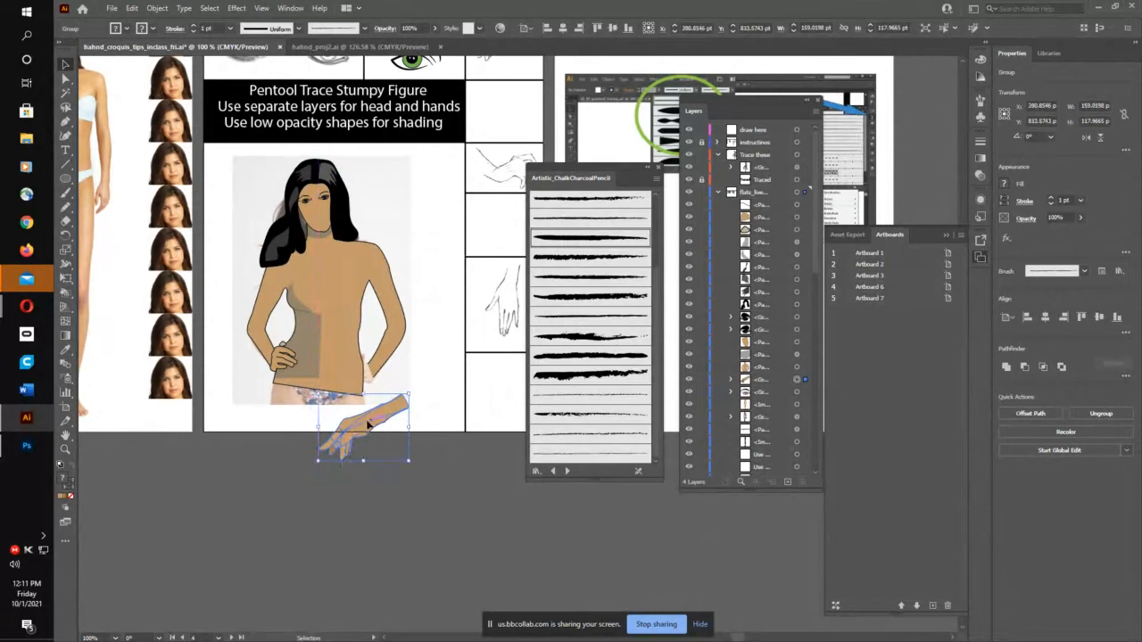
{"action": "mouse_move", "coordinate": [365, 419]}
{"action": "left_mouse_down"}
{"action": "mouse_move", "coordinate": [366, 383]}
{"action": "mouse_move", "coordinate": [376, 435]}
{"action": "left_mouse_up"}
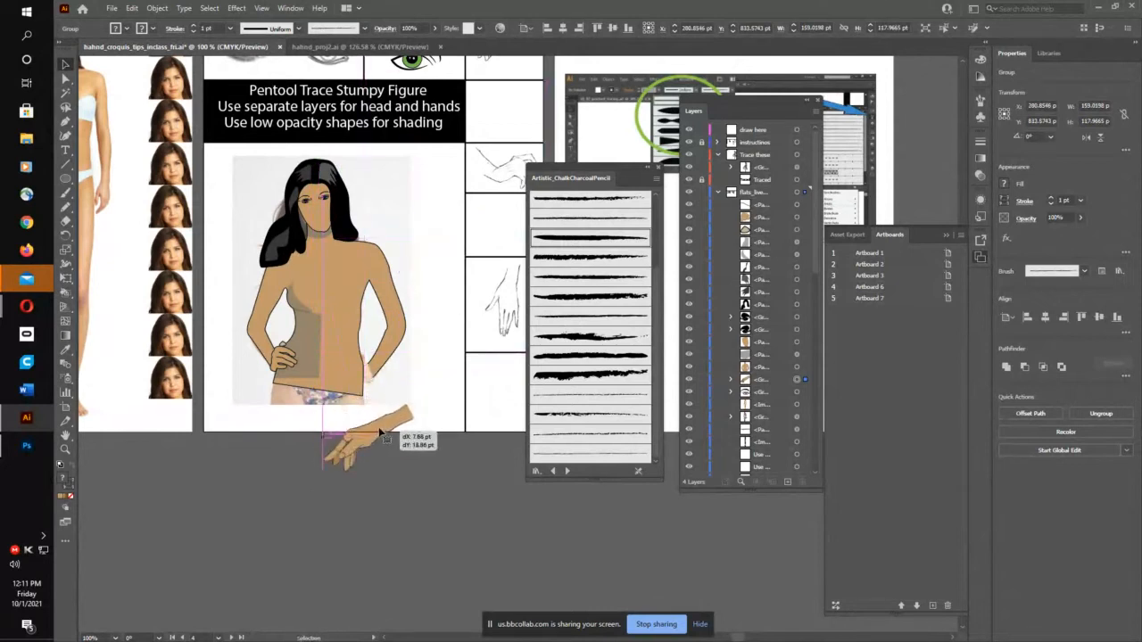
Step: Reflect the coloured hand across the vertical axis and reposition it below the artboard
{"action": "right_click", "coordinate": [378, 428]}
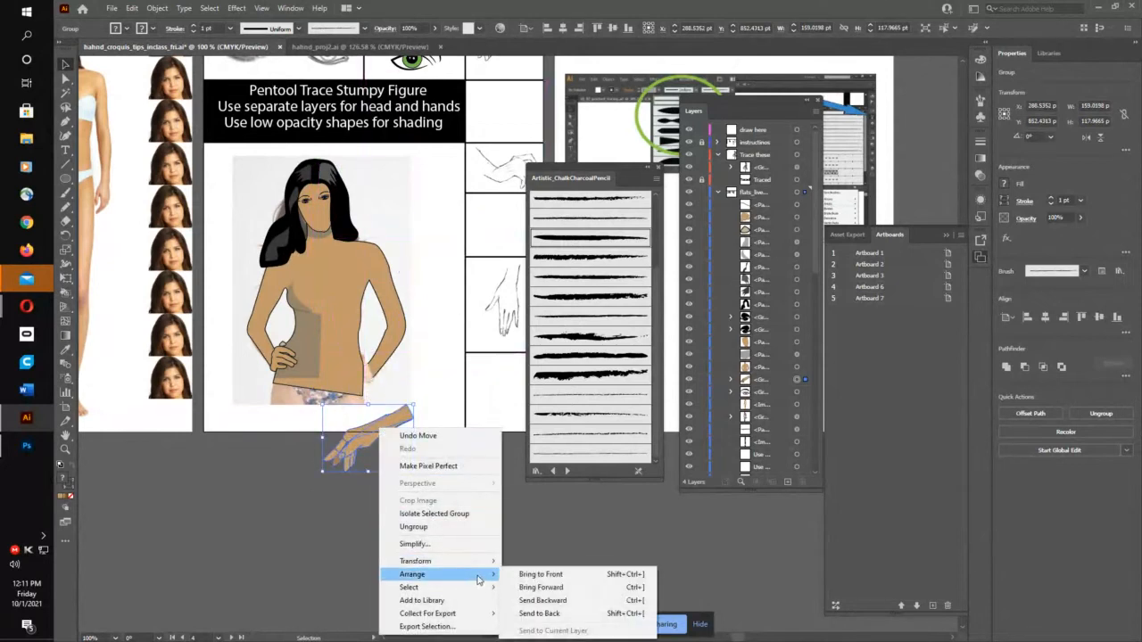
{"action": "mouse_move", "coordinate": [481, 561]}
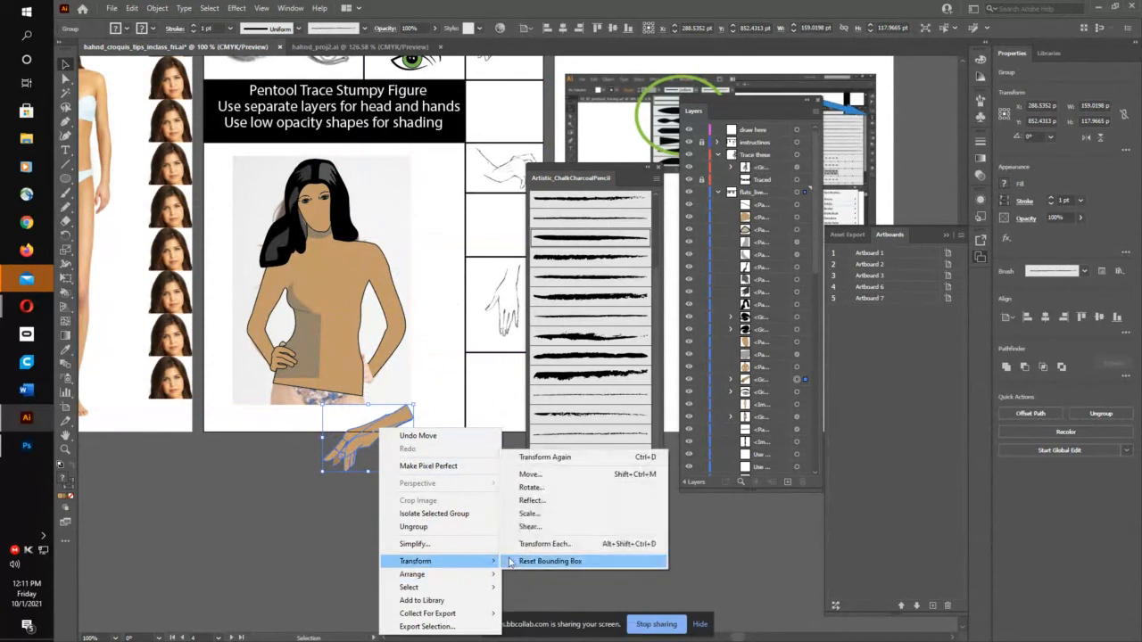
{"action": "left_click", "coordinate": [551, 501]}
{"action": "left_click", "coordinate": [879, 389]}
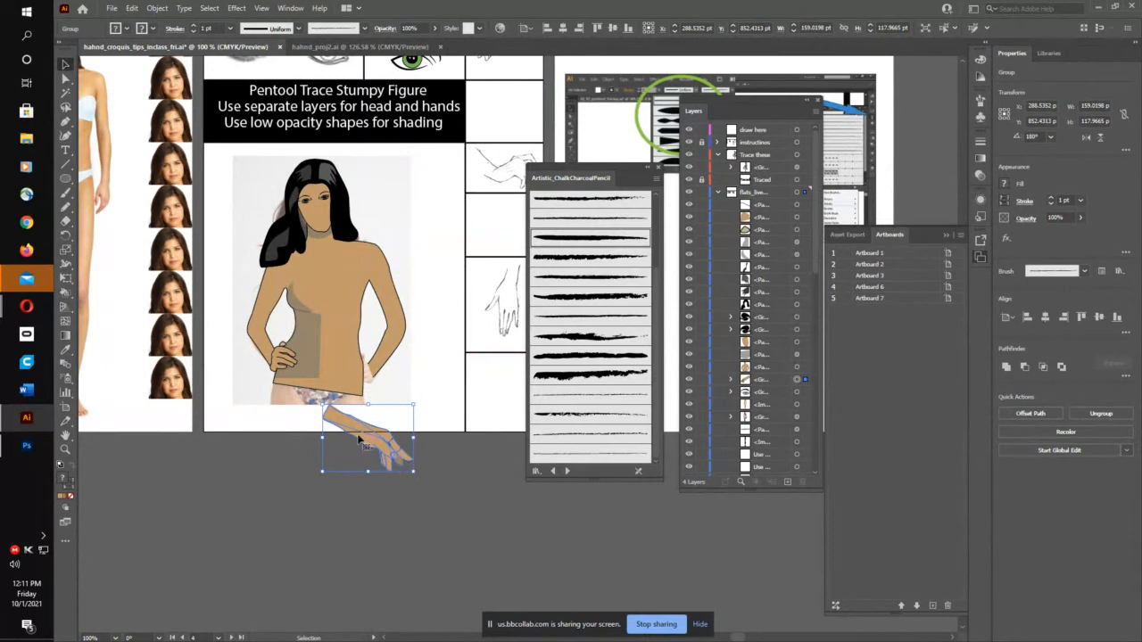
{"action": "left_click_drag", "start_coordinate": [362, 443], "coordinate": [390, 466]}
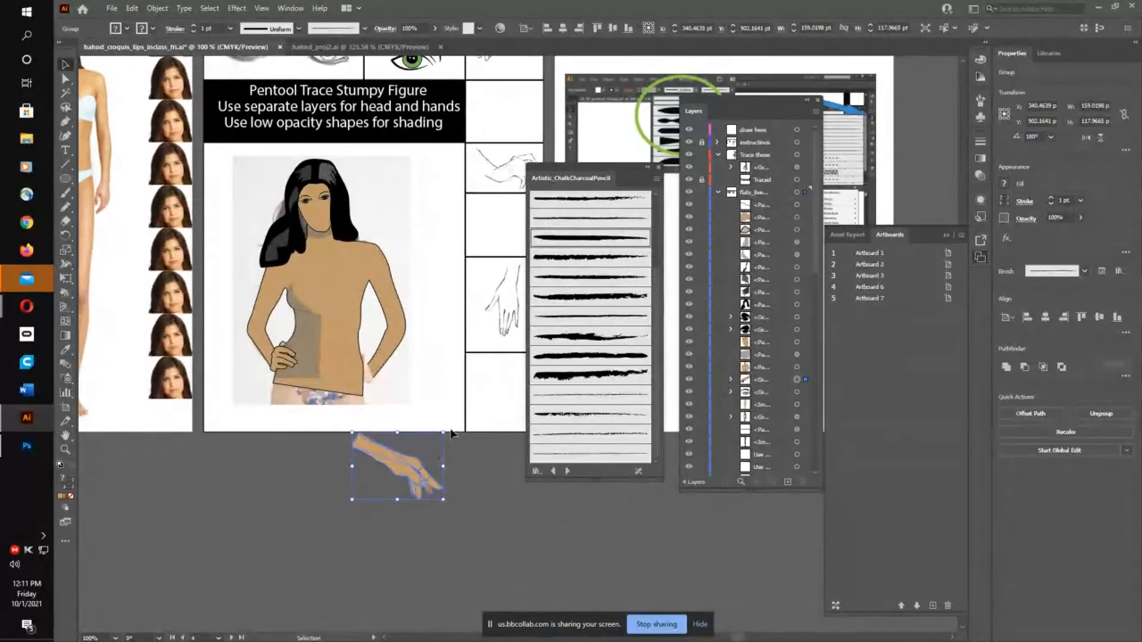
Step: Rotate the hand so the fingers point back toward the figure and raise its group to the top of the flats layer
{"action": "left_click_drag", "start_coordinate": [448, 429], "coordinate": [348, 437]}
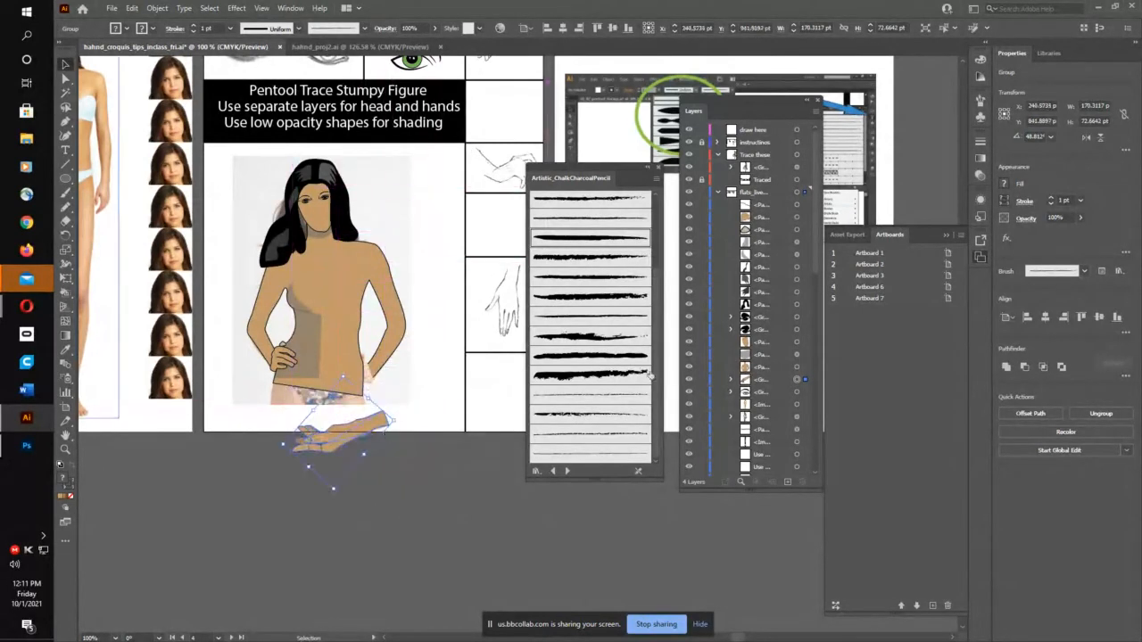
{"action": "left_click", "coordinate": [757, 383]}
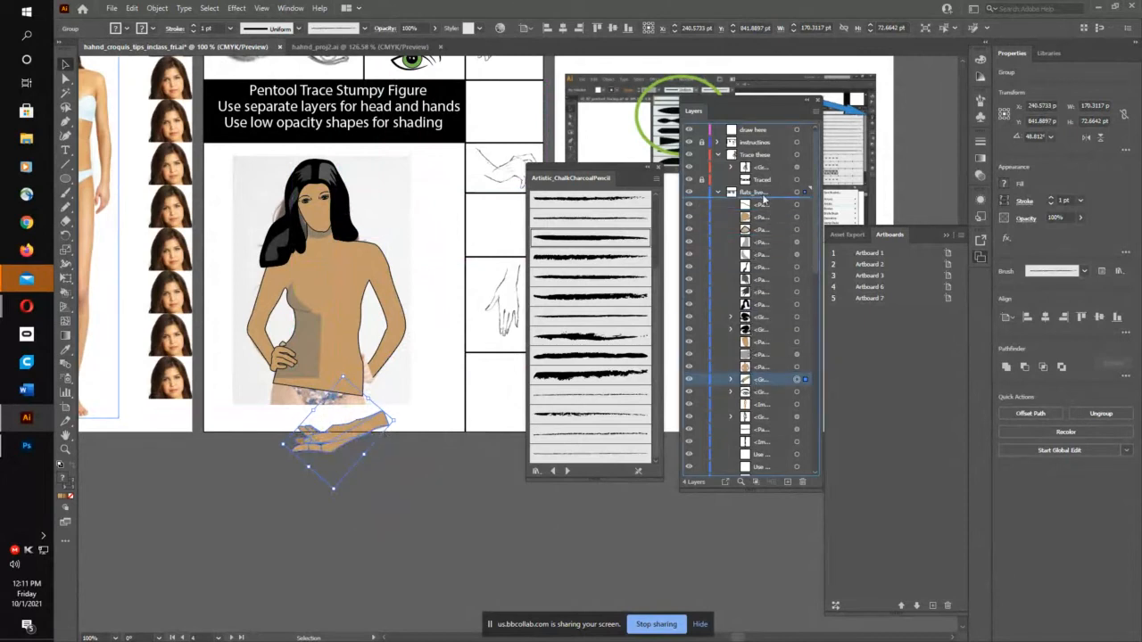
{"action": "left_click_drag", "start_coordinate": [764, 199], "coordinate": [760, 198]}
Step: Place the hand over the figure's hip at the open forearm and scale it down to about 124 × 53 pt
{"action": "left_click_drag", "start_coordinate": [369, 440], "coordinate": [351, 382]}
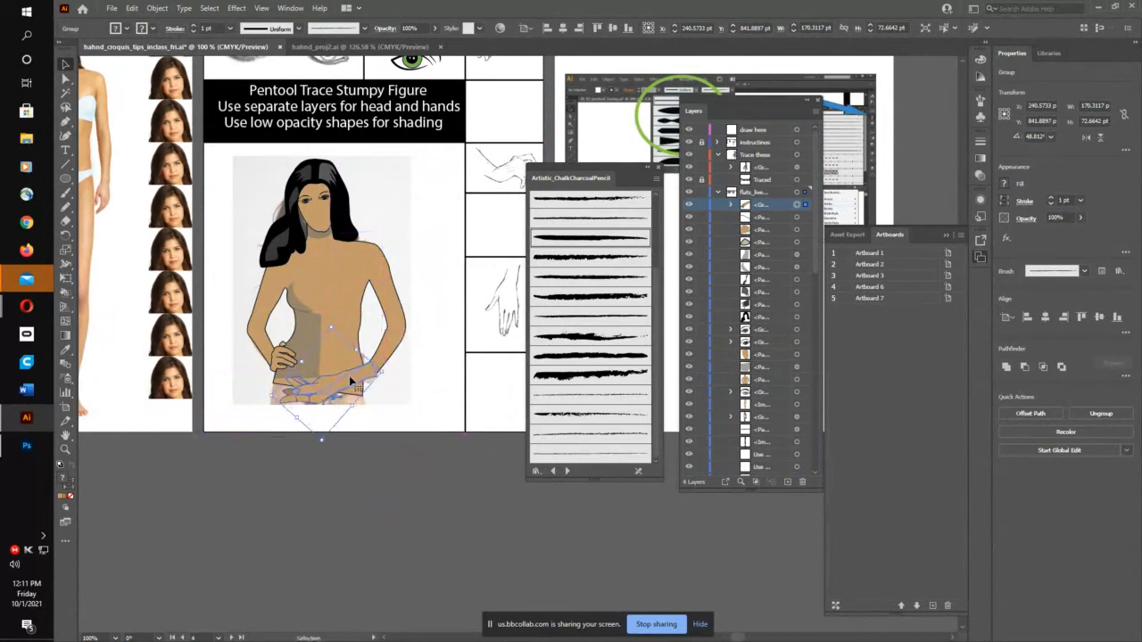
{"action": "left_click_drag", "start_coordinate": [270, 395], "coordinate": [292, 402]}
{"action": "mouse_move", "coordinate": [355, 380]}
{"action": "left_mouse_down"}
{"action": "mouse_move", "coordinate": [412, 419]}
{"action": "mouse_move", "coordinate": [432, 394]}
{"action": "mouse_move", "coordinate": [346, 377]}
{"action": "left_mouse_up"}
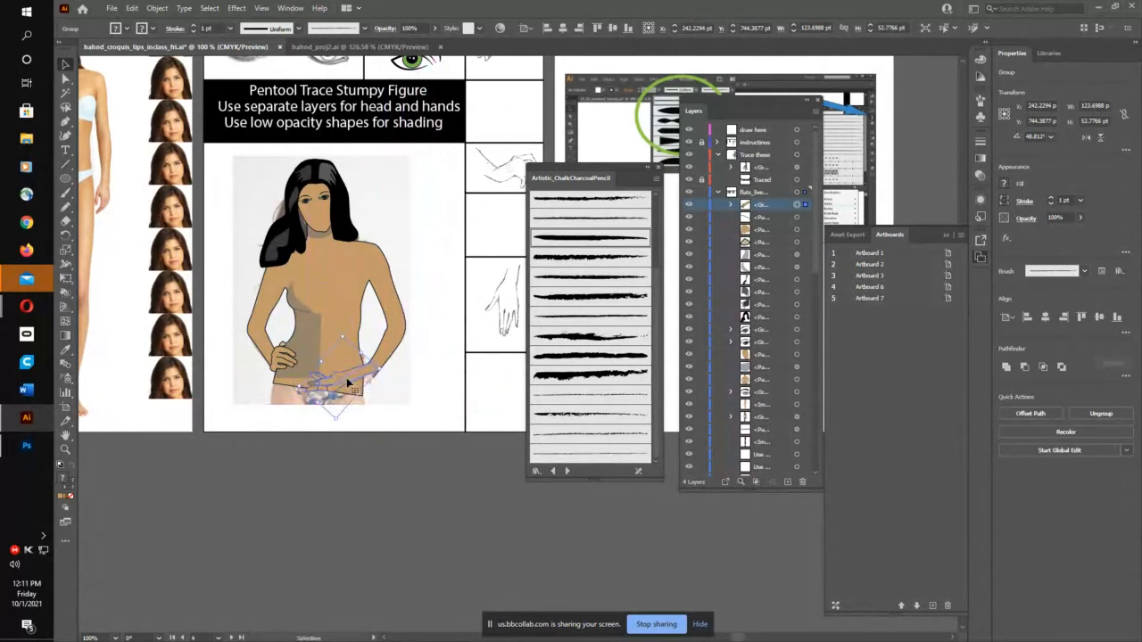
Step: Delete the coloured hand placed over the figure's hip
{"action": "left_click", "coordinate": [65, 78]}
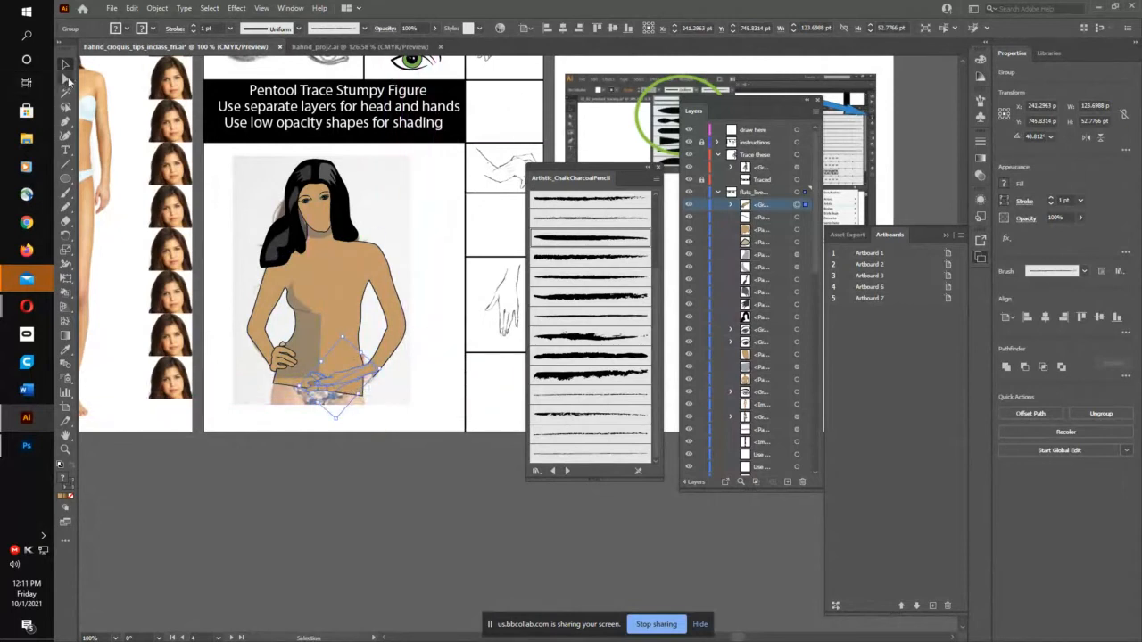
{"action": "left_click", "coordinate": [379, 380]}
{"action": "left_click_drag", "start_coordinate": [379, 379], "coordinate": [465, 324]}
{"action": "key", "text": "Delete"}
Step: Examine the untraced photo hand at the figure's hip up close and review the neighbouring image trace artboards
{"action": "key", "text": "z"}
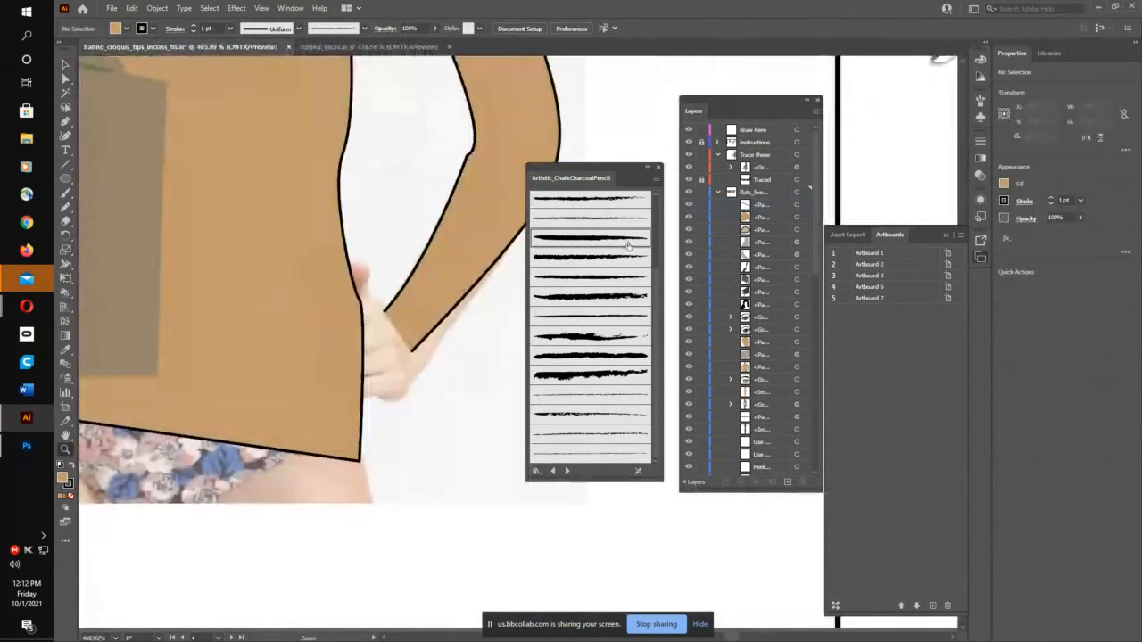
{"action": "left_click", "coordinate": [65, 78]}
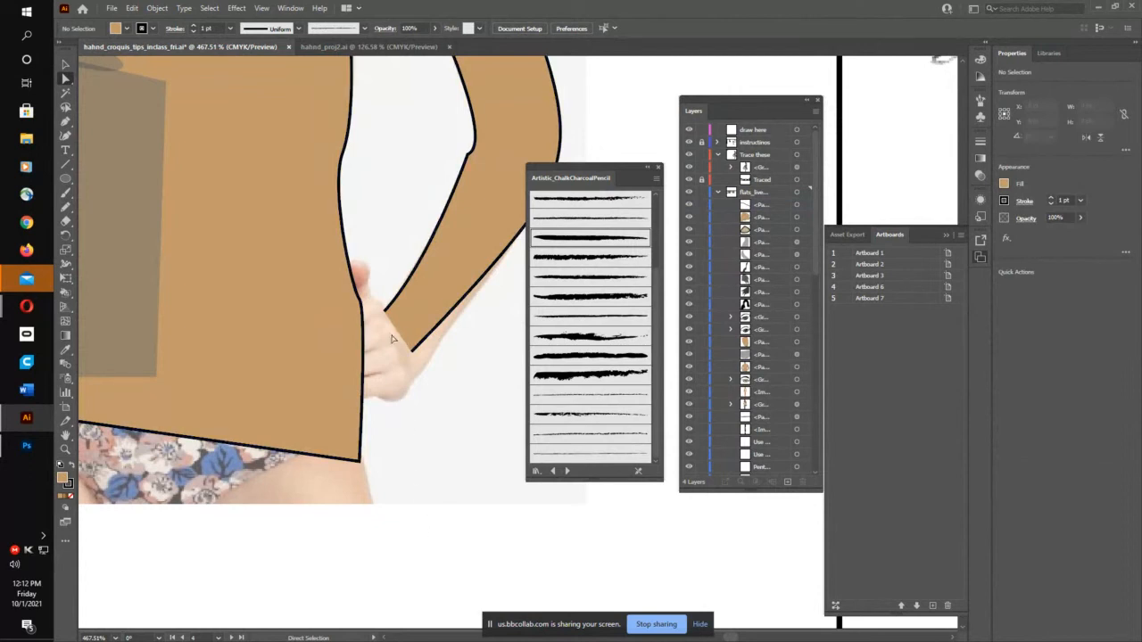
{"action": "key", "text": "ctrl+minus"}
{"action": "key", "text": "ctrl+minus"}
{"action": "key", "text": "ctrl+minus"}
{"action": "key", "text": "ctrl+minus"}
{"action": "key", "text": "ctrl+minus"}
{"action": "key", "text": "ctrl+minus"}
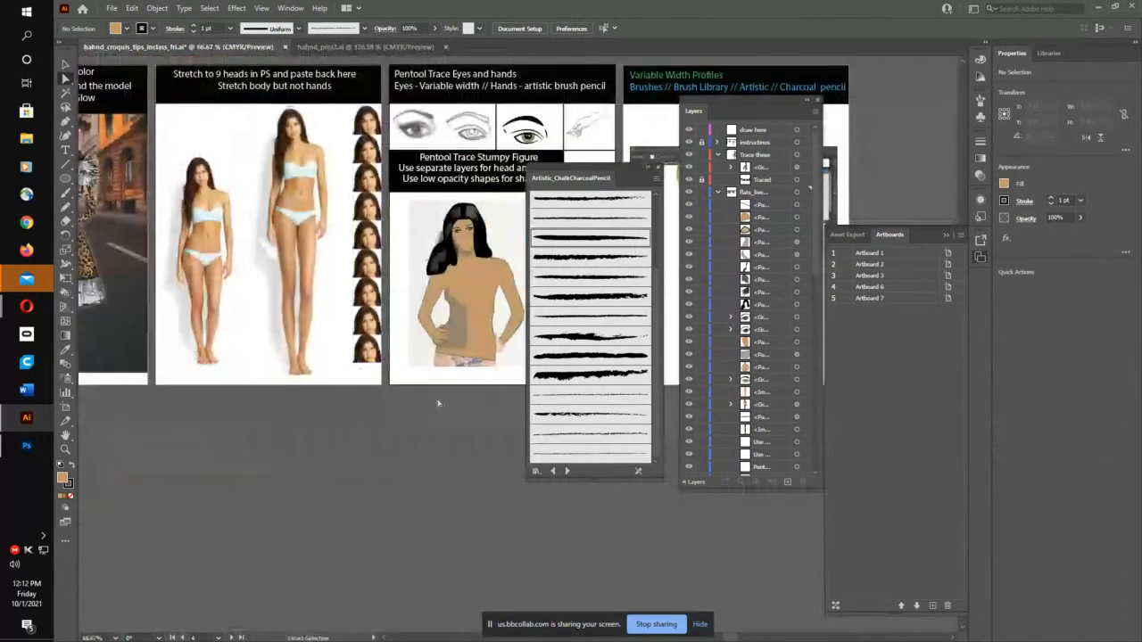
{"action": "mouse_move", "coordinate": [417, 393]}
{"action": "left_mouse_down"}
{"action": "mouse_move", "coordinate": [242, 449]}
{"action": "mouse_move", "coordinate": [95, 434]}
{"action": "mouse_move", "coordinate": [626, 449]}
{"action": "left_mouse_up"}
{"action": "left_click_drag", "start_coordinate": [189, 454], "coordinate": [390, 462]}
{"action": "mouse_move", "coordinate": [276, 415]}
{"action": "left_mouse_down"}
{"action": "mouse_move", "coordinate": [306, 408]}
{"action": "mouse_move", "coordinate": [132, 407]}
{"action": "left_mouse_up"}
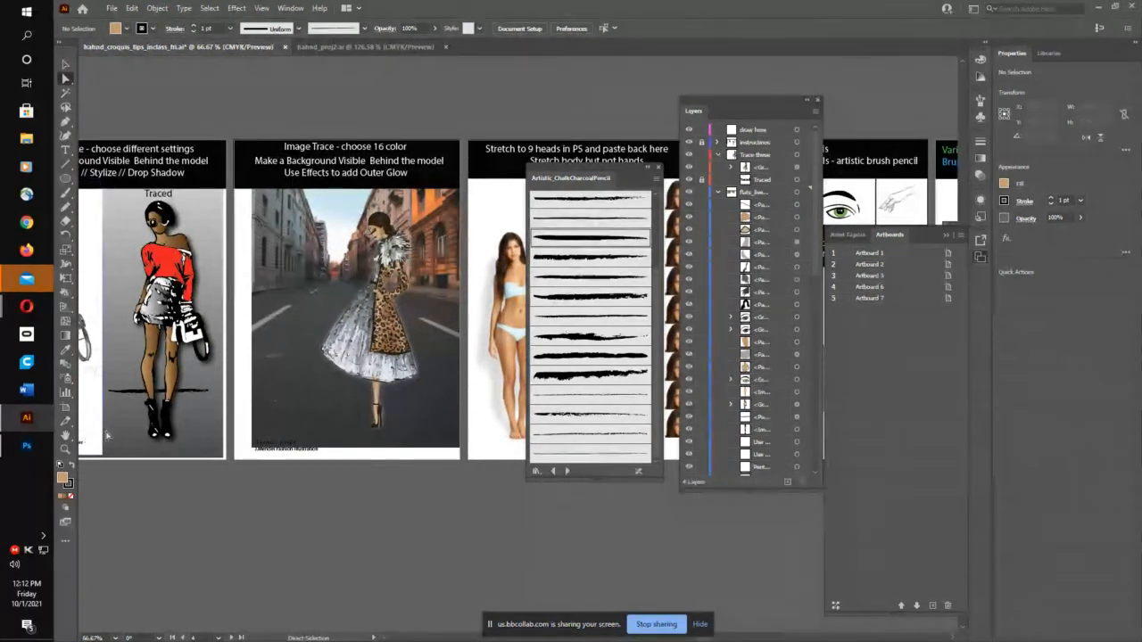
Step: Switch to the Opera browser and review the flats and croquis project requirements on the Intro to Fashion Technology Spark page
{"action": "left_click", "coordinate": [34, 310]}
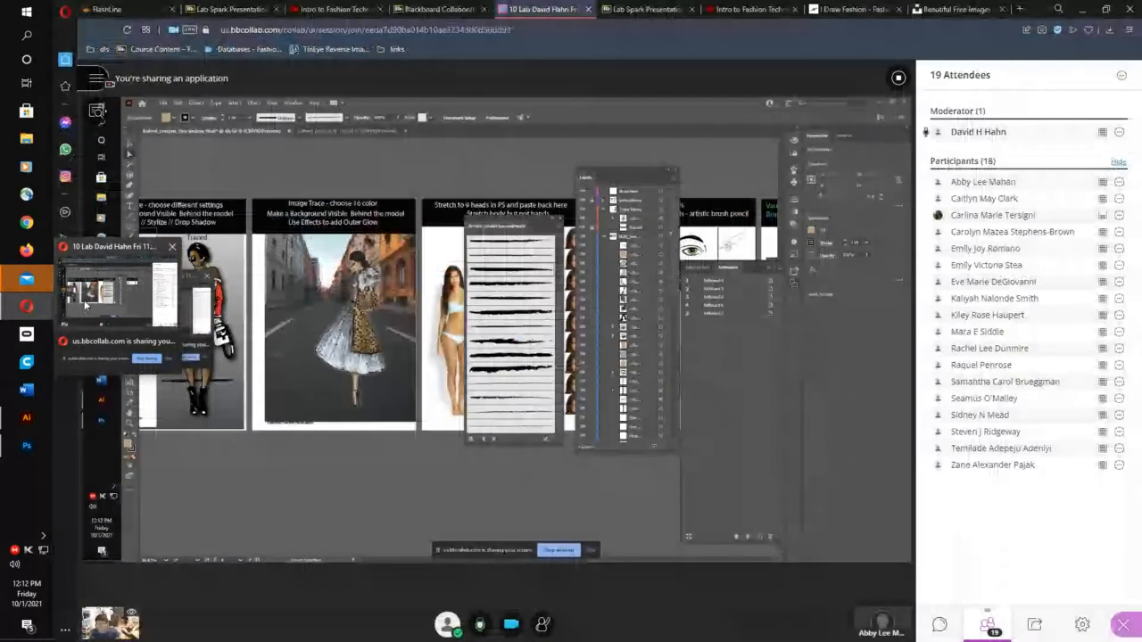
{"action": "left_click", "coordinate": [85, 305]}
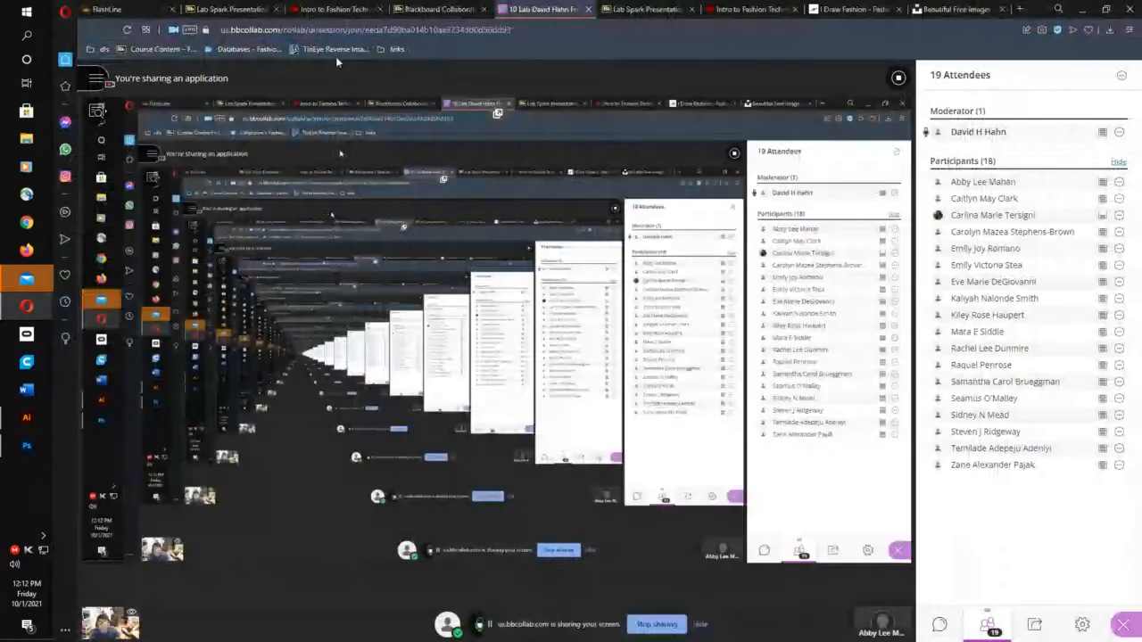
{"action": "left_click", "coordinate": [335, 9]}
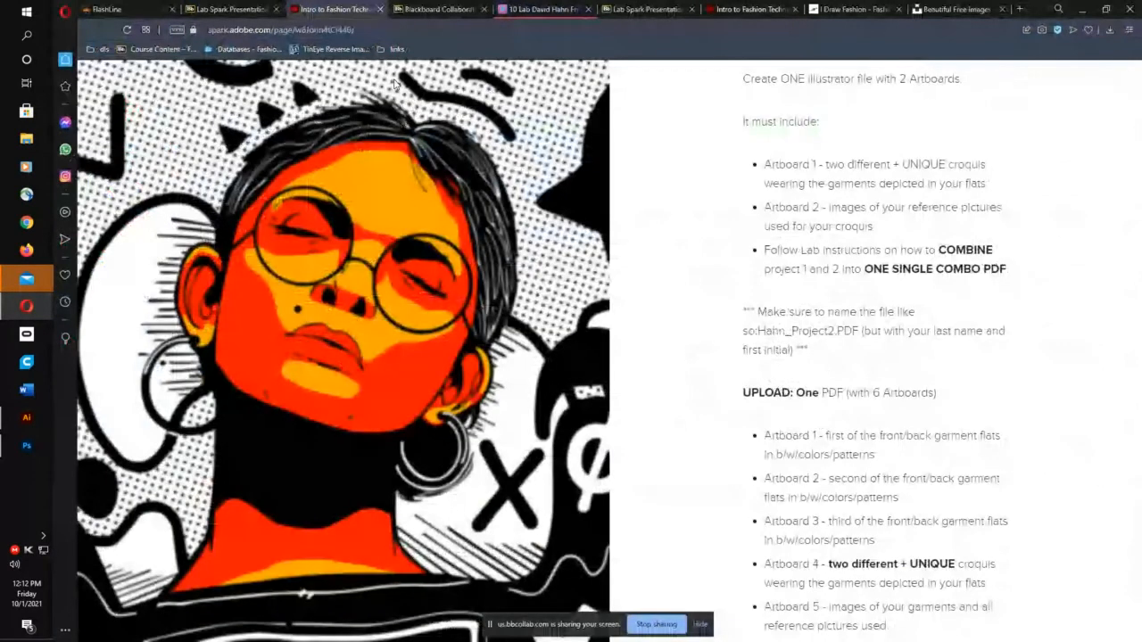
{"action": "scroll", "coordinate": [816, 365], "scroll_direction": "up", "scroll_amount": 5}
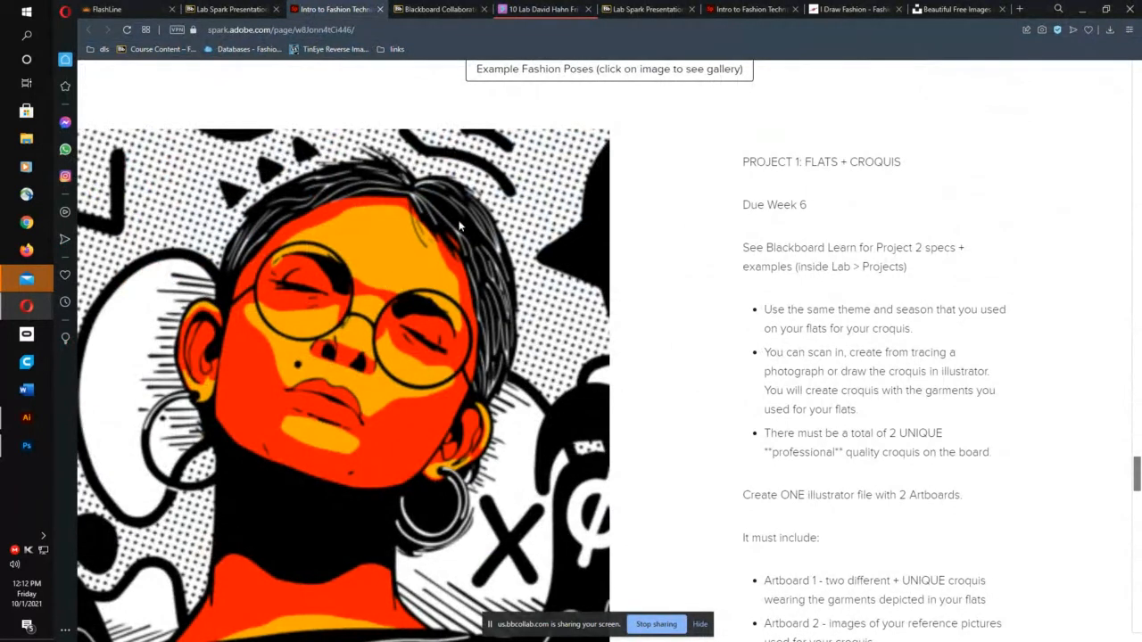
Step: Open the PROJECTS folder inside the Lab section of the Blackboard course content
{"action": "left_click", "coordinate": [220, 9]}
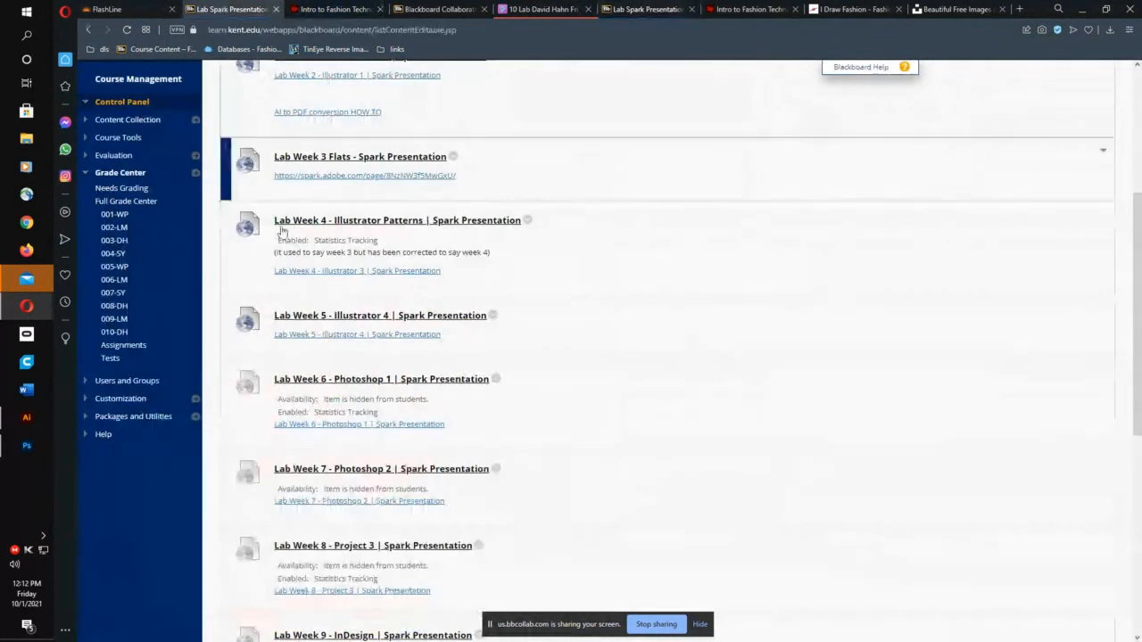
{"action": "scroll", "coordinate": [182, 384], "scroll_direction": "up", "scroll_amount": 5}
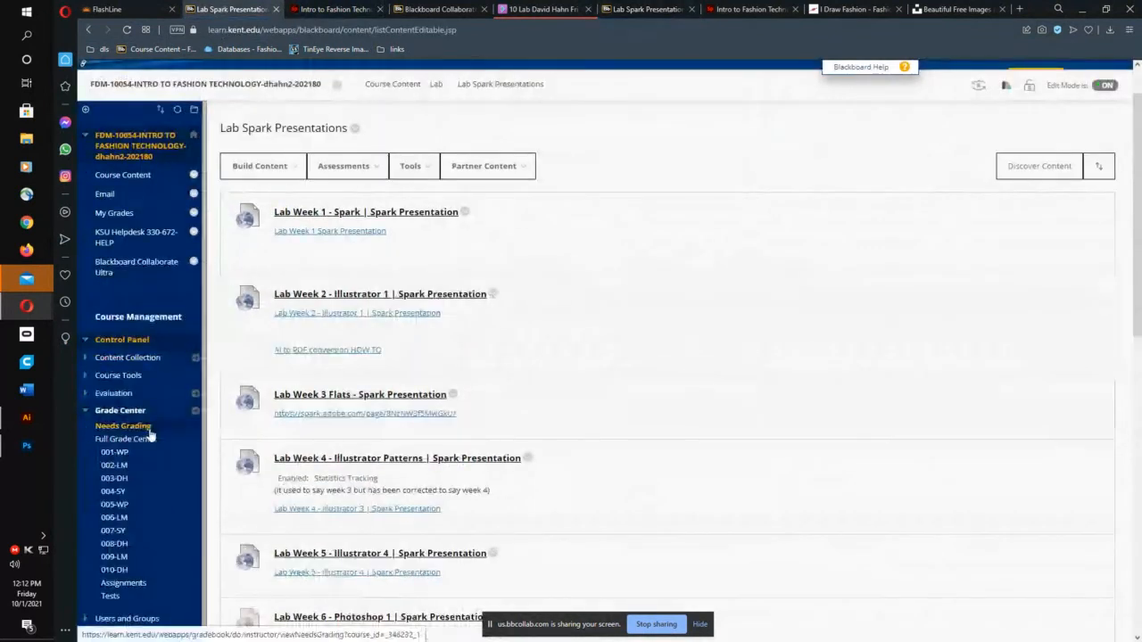
{"action": "left_click", "coordinate": [133, 181]}
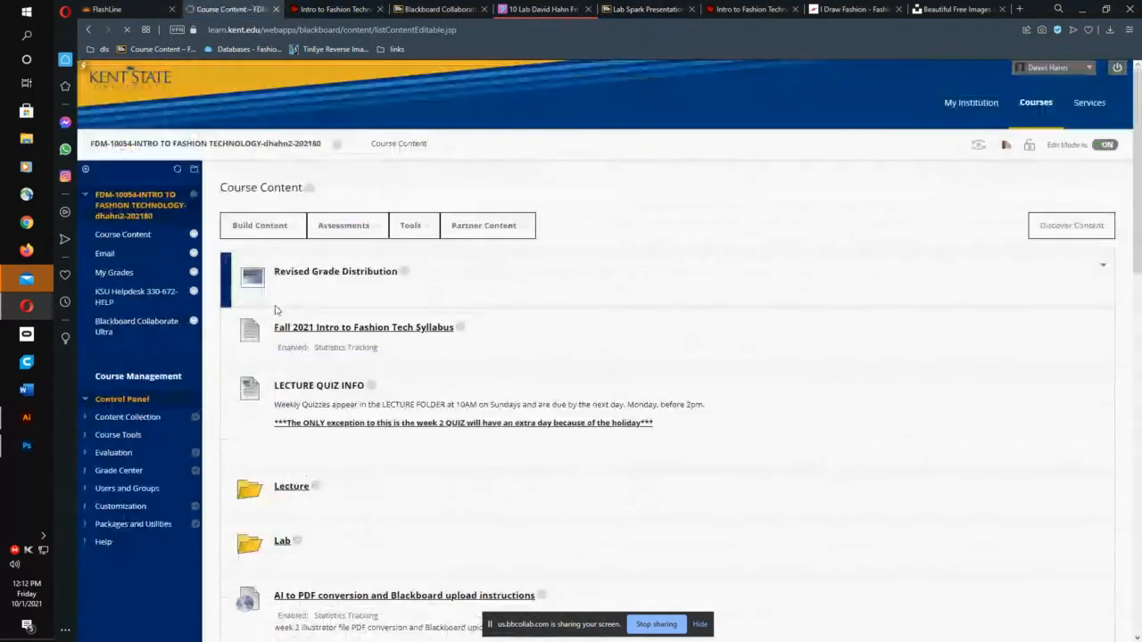
{"action": "scroll", "coordinate": [295, 486], "scroll_direction": "down", "scroll_amount": 3}
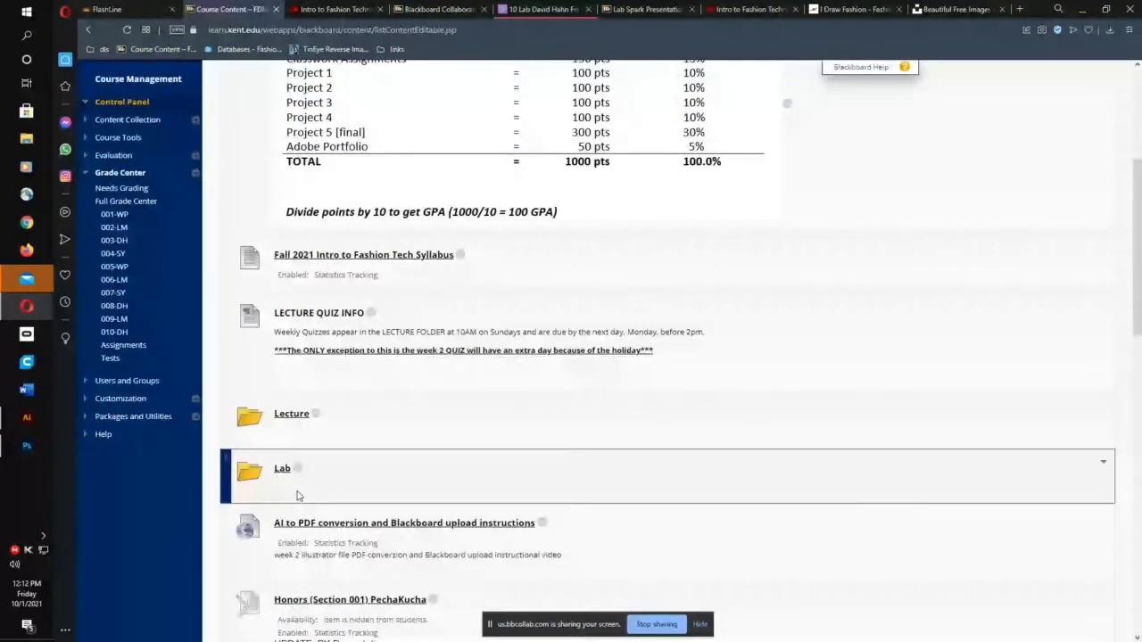
{"action": "left_click", "coordinate": [284, 468]}
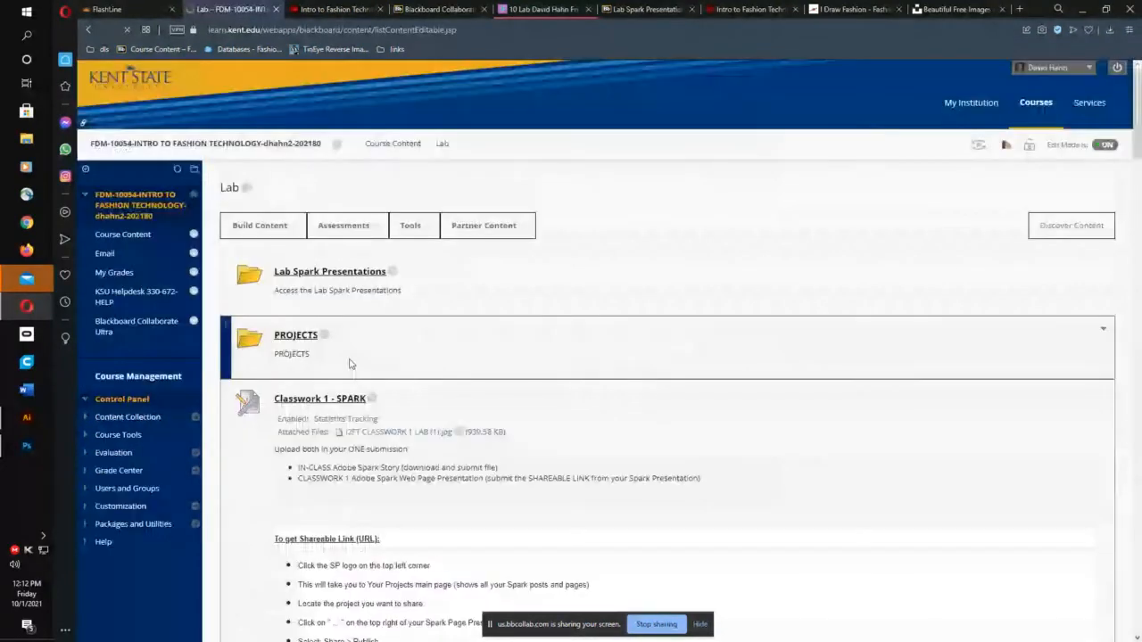
{"action": "left_click", "coordinate": [297, 336]}
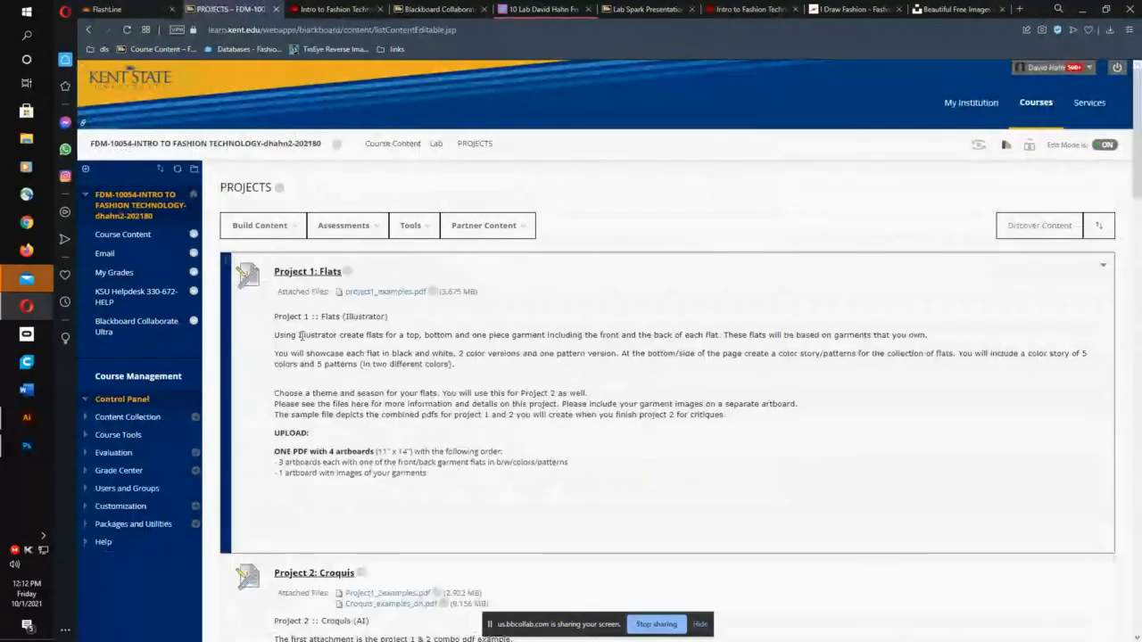
Step: Open the Croquis_examples_dh.pdf attachment of Project 2: Croquis
{"action": "scroll", "coordinate": [395, 341], "scroll_direction": "down", "scroll_amount": 3}
{"action": "scroll", "coordinate": [392, 326], "scroll_direction": "down", "scroll_amount": 1}
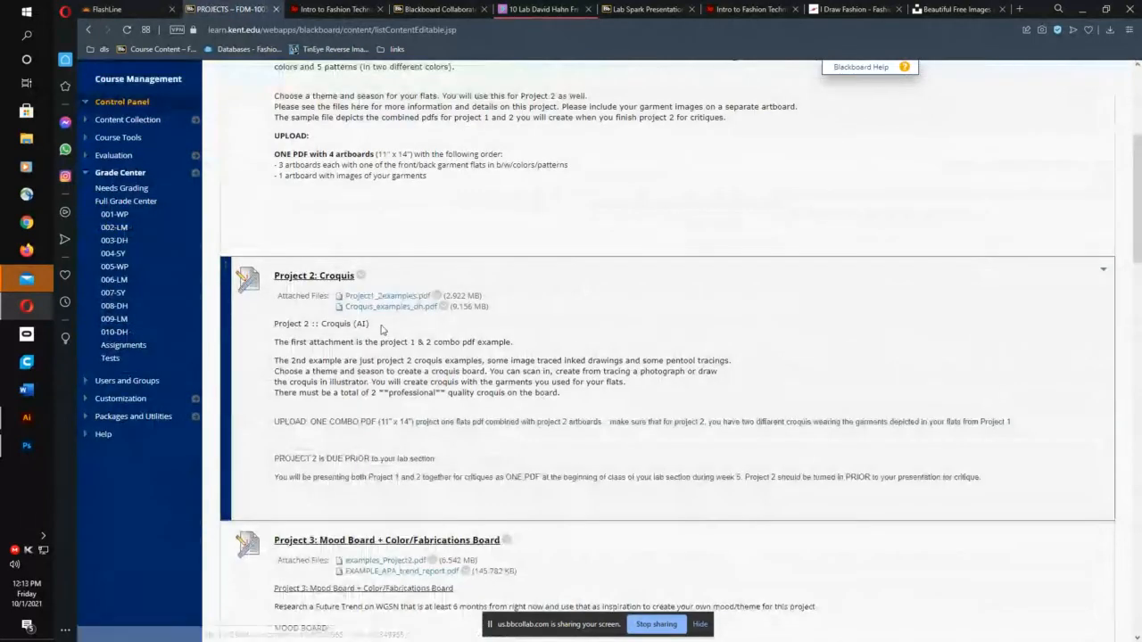
{"action": "left_click", "coordinate": [386, 307]}
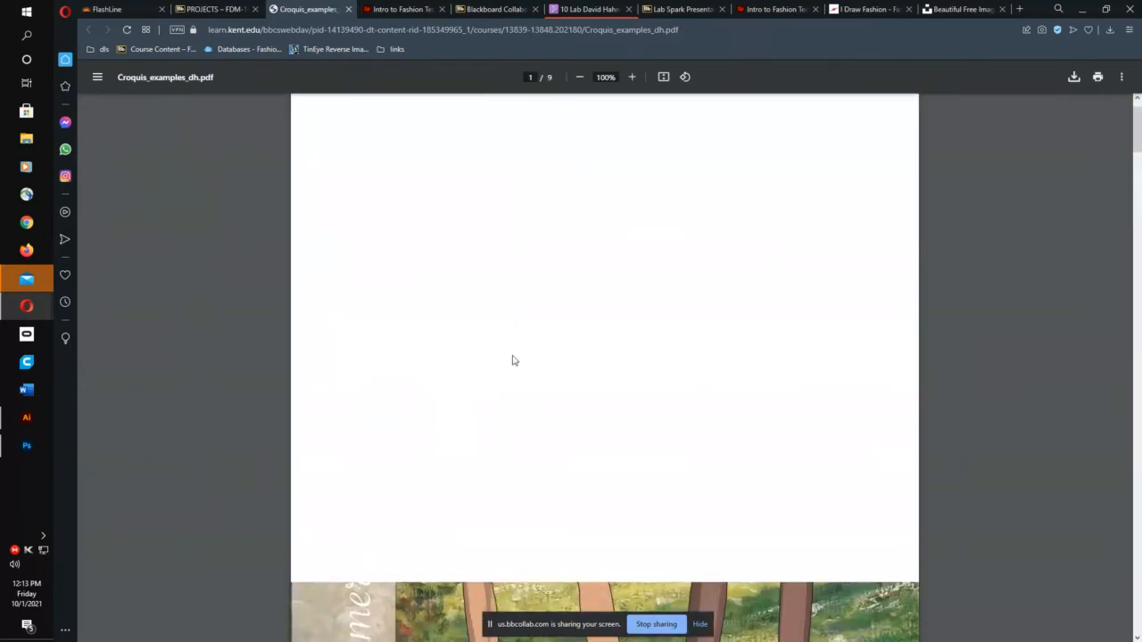
Step: Examine the Spring/Summer '18 croquis board and its reference photos on the first two pages of the example PDF
{"action": "scroll", "coordinate": [513, 362], "scroll_direction": "down", "scroll_amount": 2}
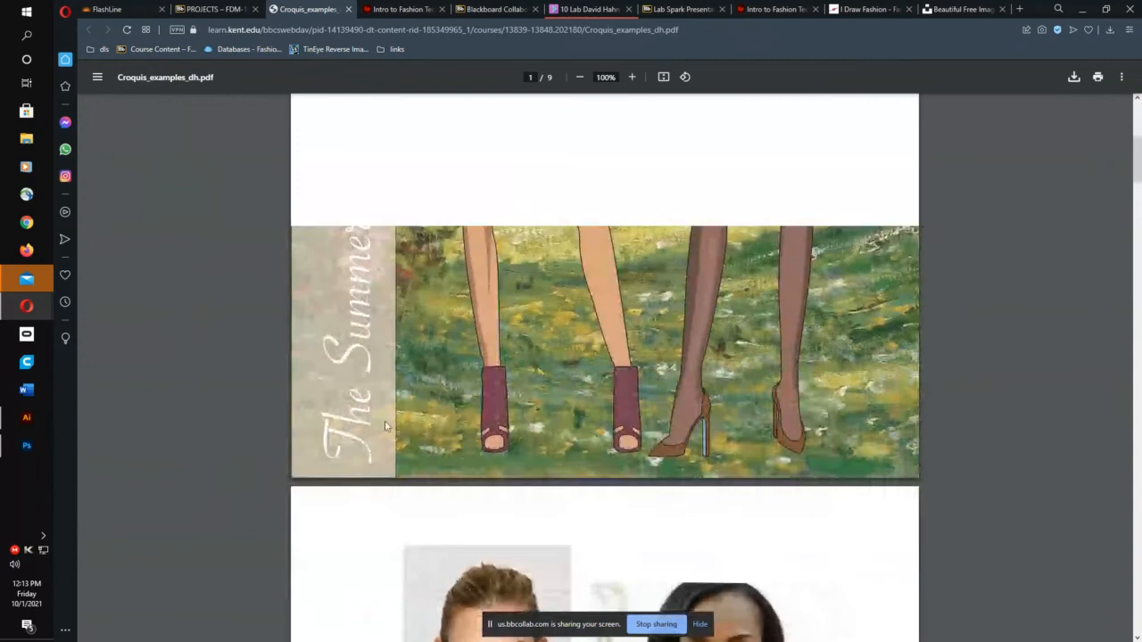
{"action": "scroll", "coordinate": [385, 426], "scroll_direction": "up", "scroll_amount": 3}
{"action": "scroll", "coordinate": [386, 425], "scroll_direction": "up", "scroll_amount": 2}
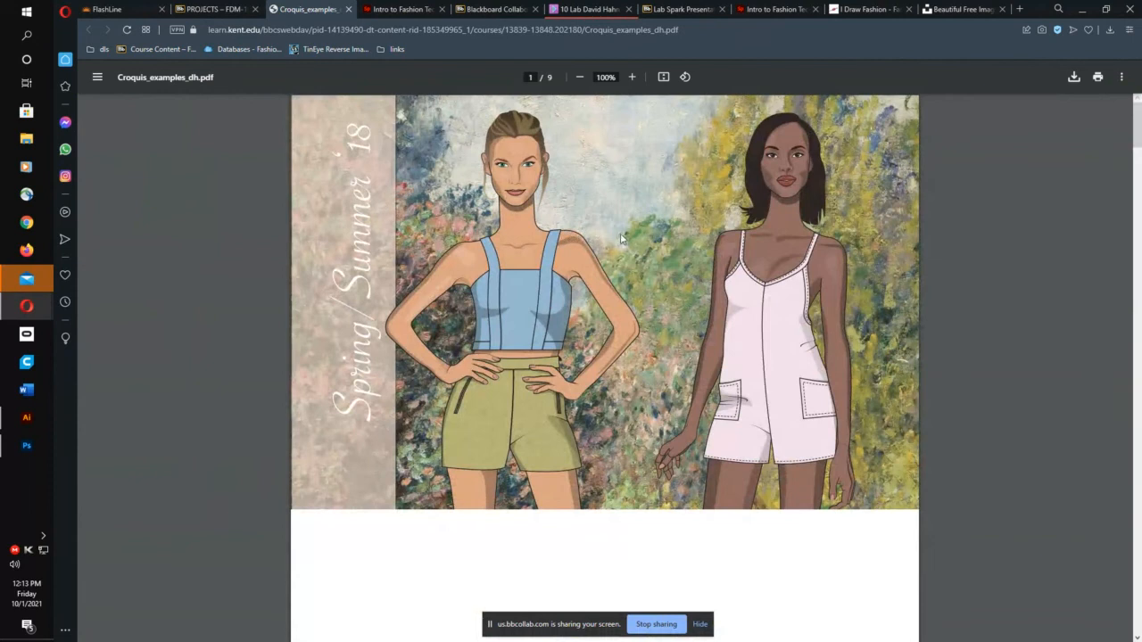
{"action": "scroll", "coordinate": [612, 286], "scroll_direction": "down", "scroll_amount": 3}
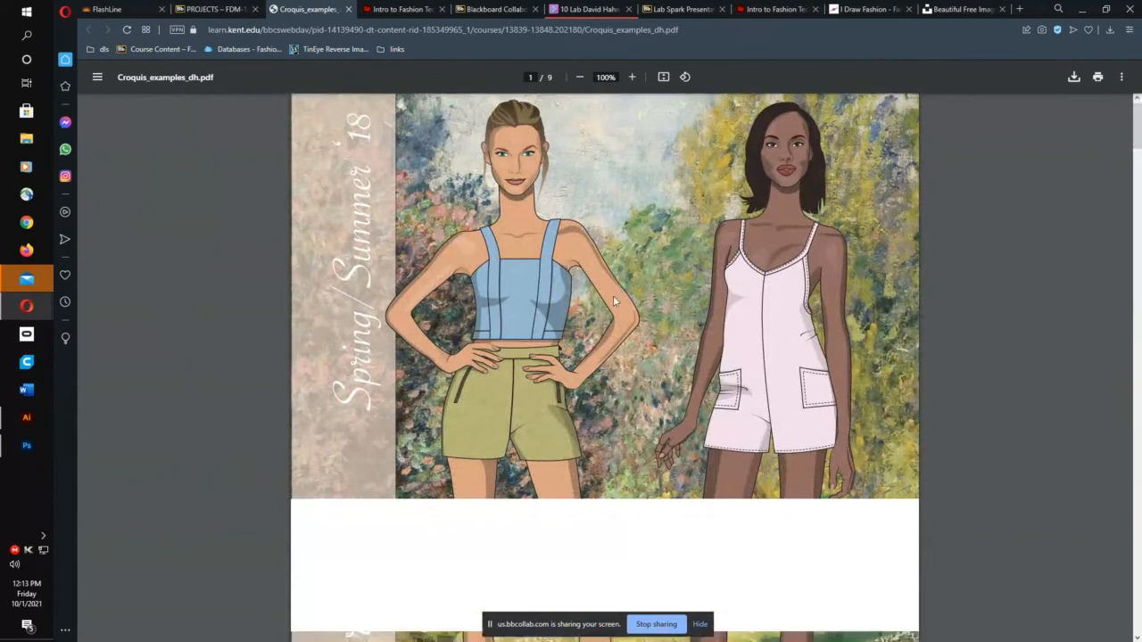
{"action": "scroll", "coordinate": [612, 294], "scroll_direction": "down", "scroll_amount": 1}
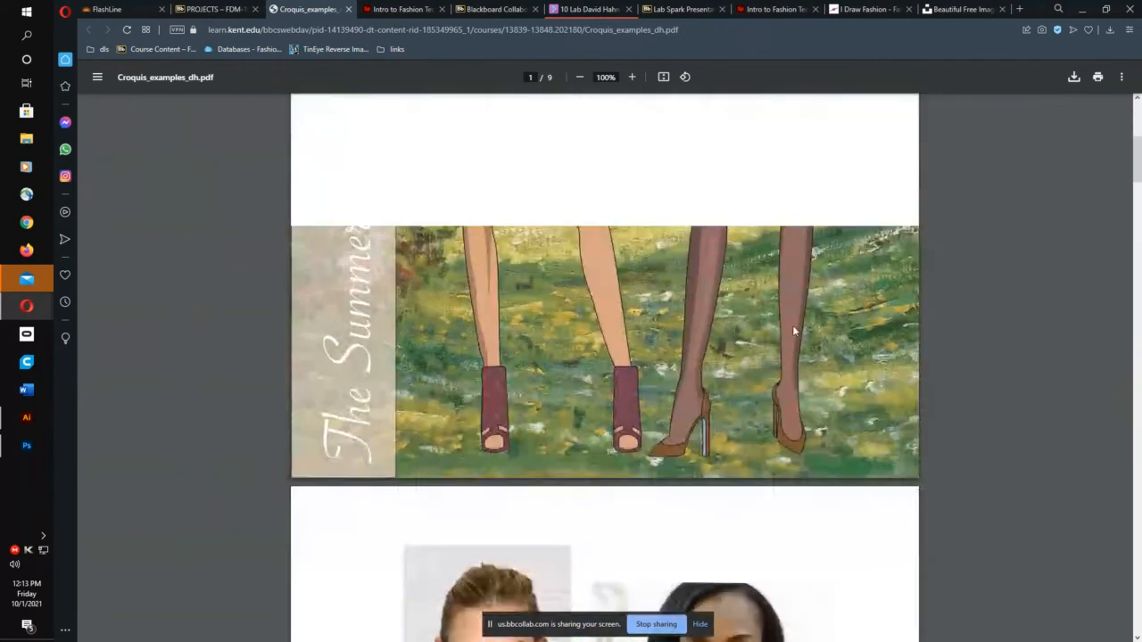
{"action": "scroll", "coordinate": [633, 343], "scroll_direction": "down", "scroll_amount": 7}
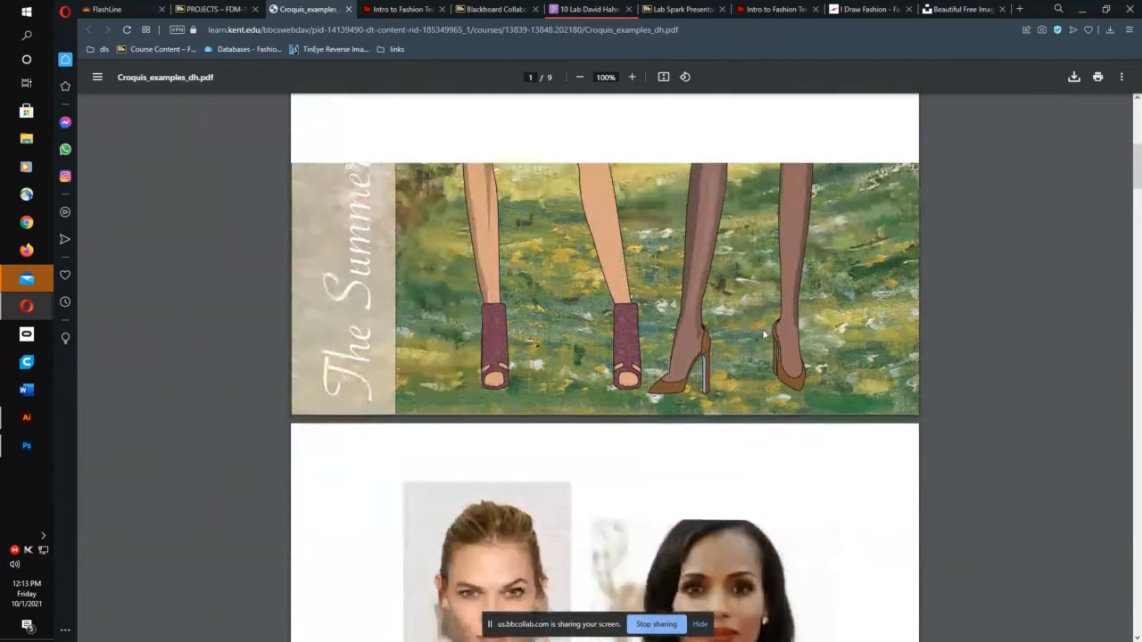
{"action": "scroll", "coordinate": [745, 323], "scroll_direction": "down", "scroll_amount": 1}
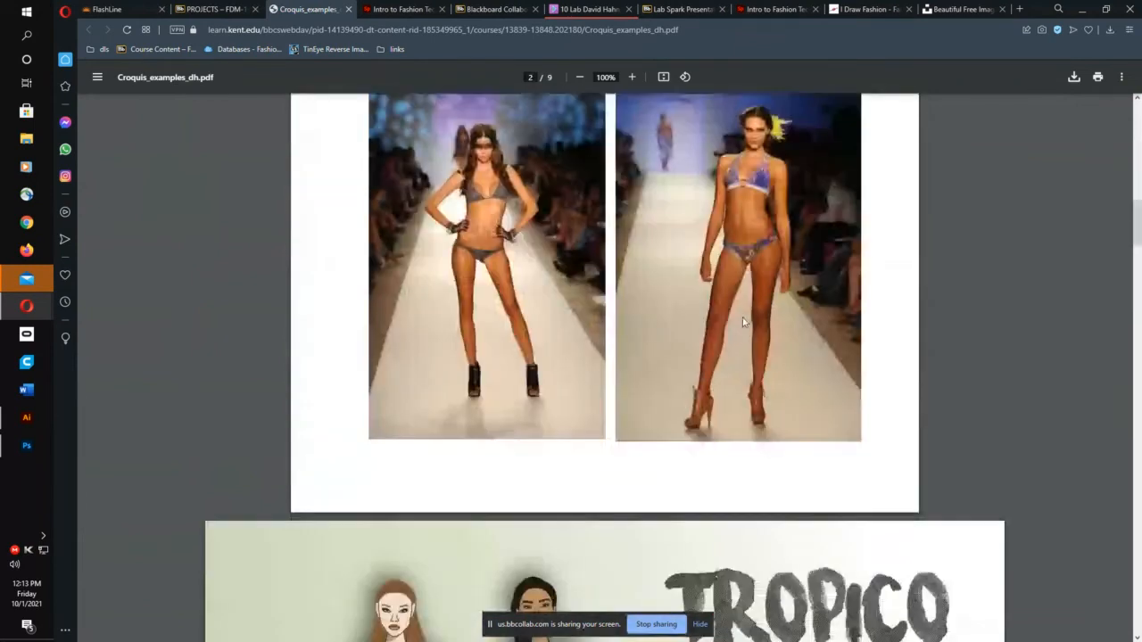
{"action": "scroll", "coordinate": [732, 318], "scroll_direction": "up", "scroll_amount": 8}
{"action": "scroll", "coordinate": [725, 318], "scroll_direction": "down", "scroll_amount": 4}
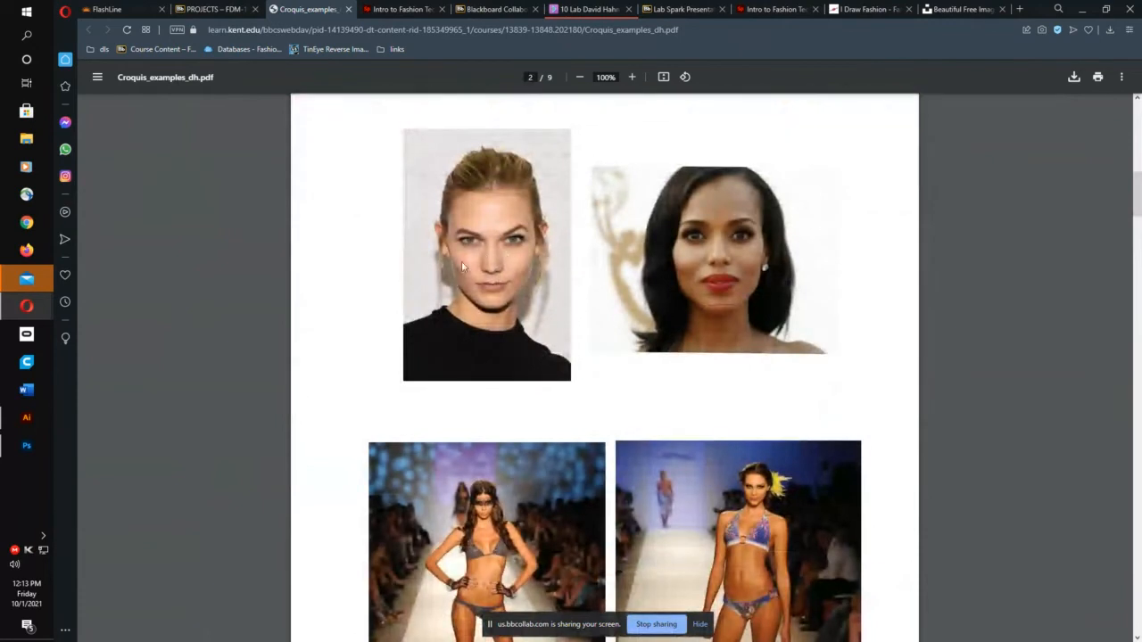
Step: Compare the reference photos with the first board, then enlarge it to 250% to examine the blue-top croquis's face and shading
{"action": "scroll", "coordinate": [487, 241], "scroll_direction": "down", "scroll_amount": 2}
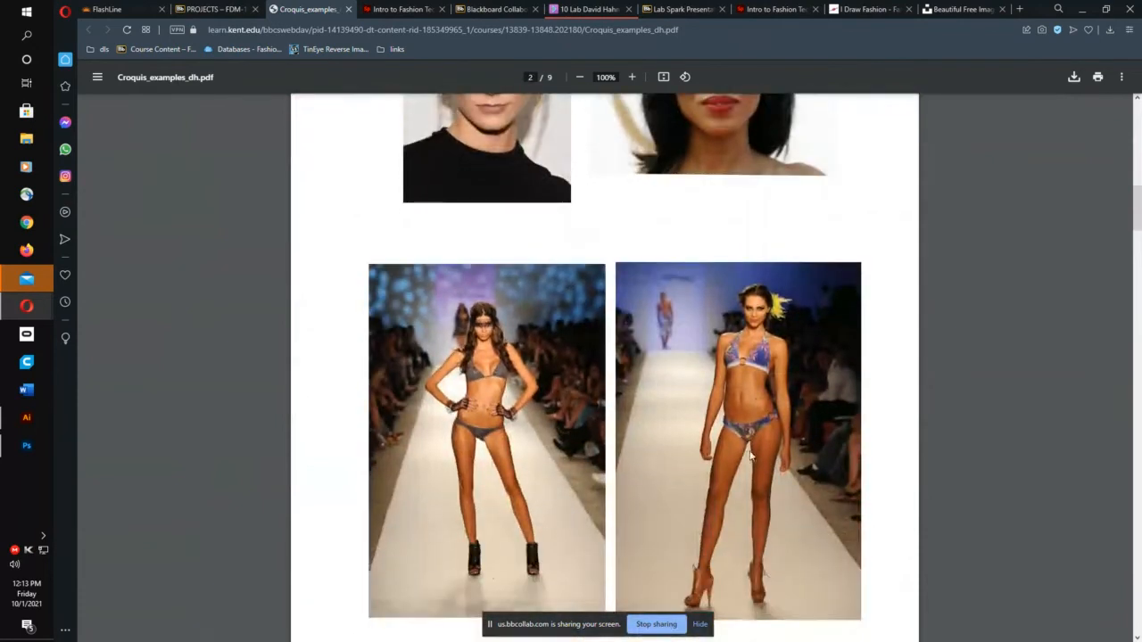
{"action": "scroll", "coordinate": [669, 406], "scroll_direction": "up", "scroll_amount": 6}
{"action": "scroll", "coordinate": [649, 390], "scroll_direction": "up", "scroll_amount": 6}
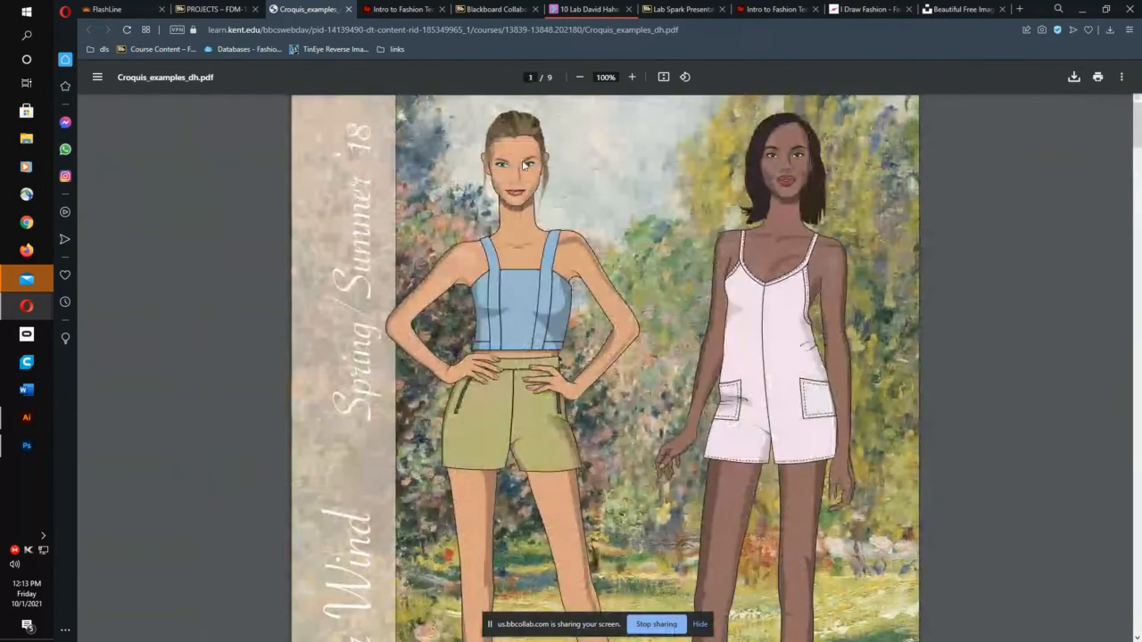
{"action": "left_click", "coordinate": [632, 77]}
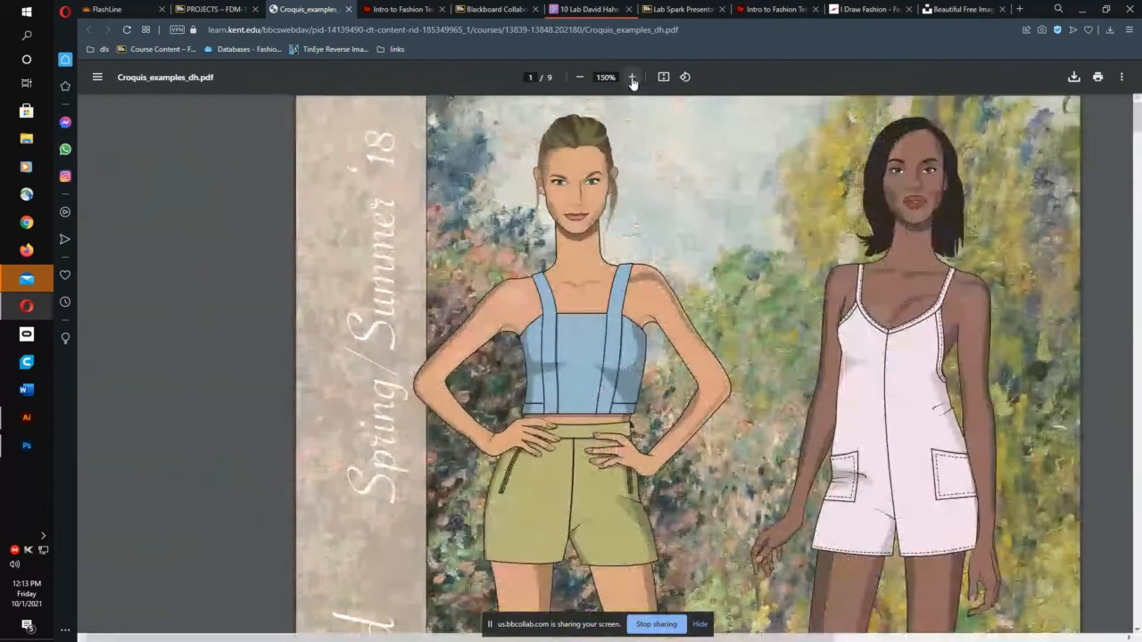
{"action": "left_click", "coordinate": [632, 78]}
{"action": "left_click", "coordinate": [632, 78]}
{"action": "left_click", "coordinate": [633, 78]}
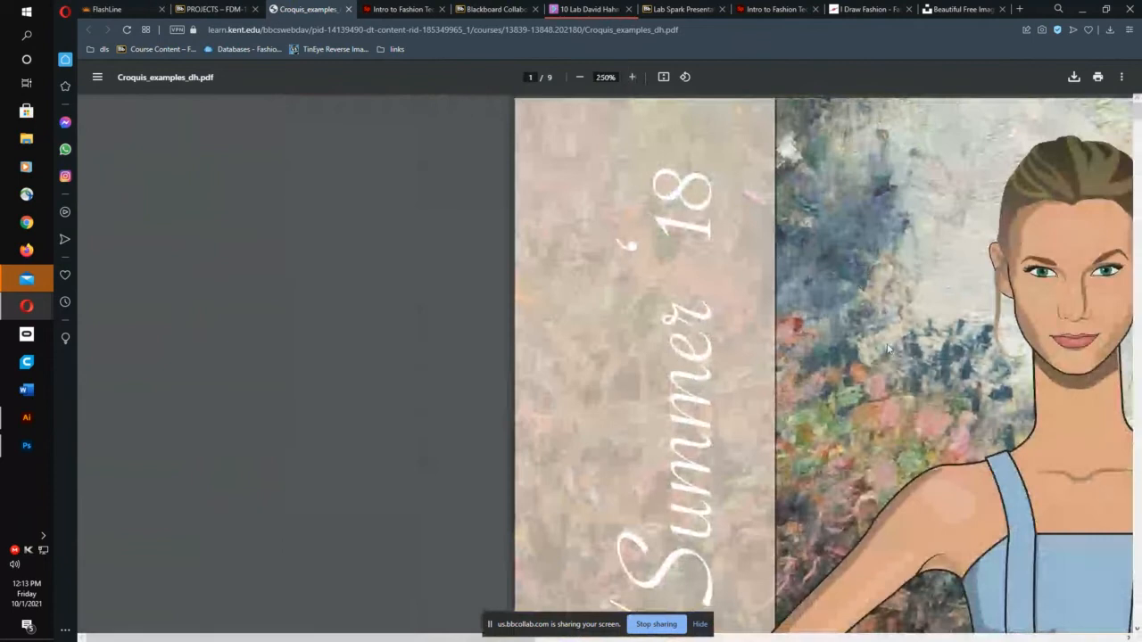
{"action": "scroll", "coordinate": [267, 300], "scroll_direction": "down", "scroll_amount": 5}
{"action": "left_click_drag", "start_coordinate": [1137, 150], "coordinate": [1105, 91]}
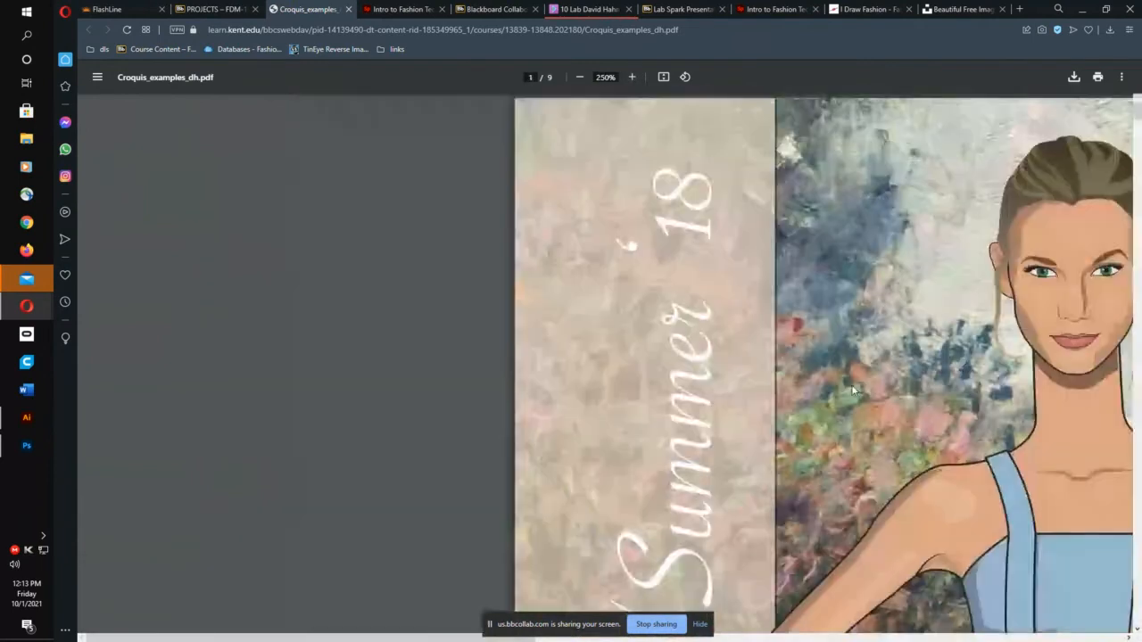
{"action": "left_click_drag", "start_coordinate": [464, 637], "coordinate": [704, 619]}
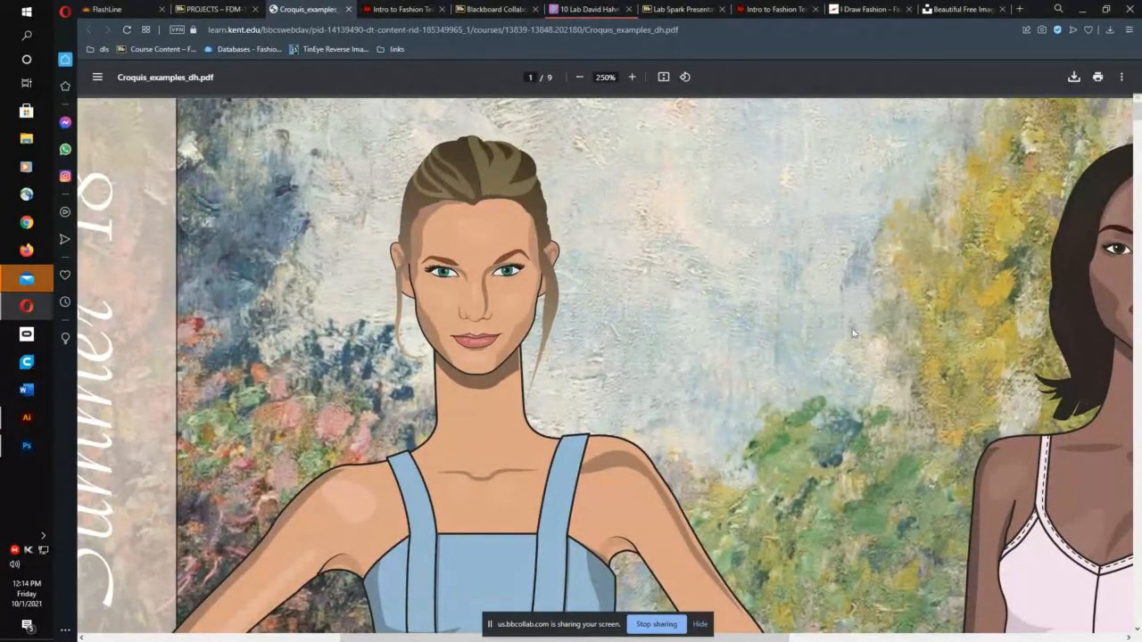
Step: Examine the skin and garment shading of both croquis figures, including the face and stitched pockets of the white-romper figure
{"action": "scroll", "coordinate": [963, 361], "scroll_direction": "down", "scroll_amount": 12}
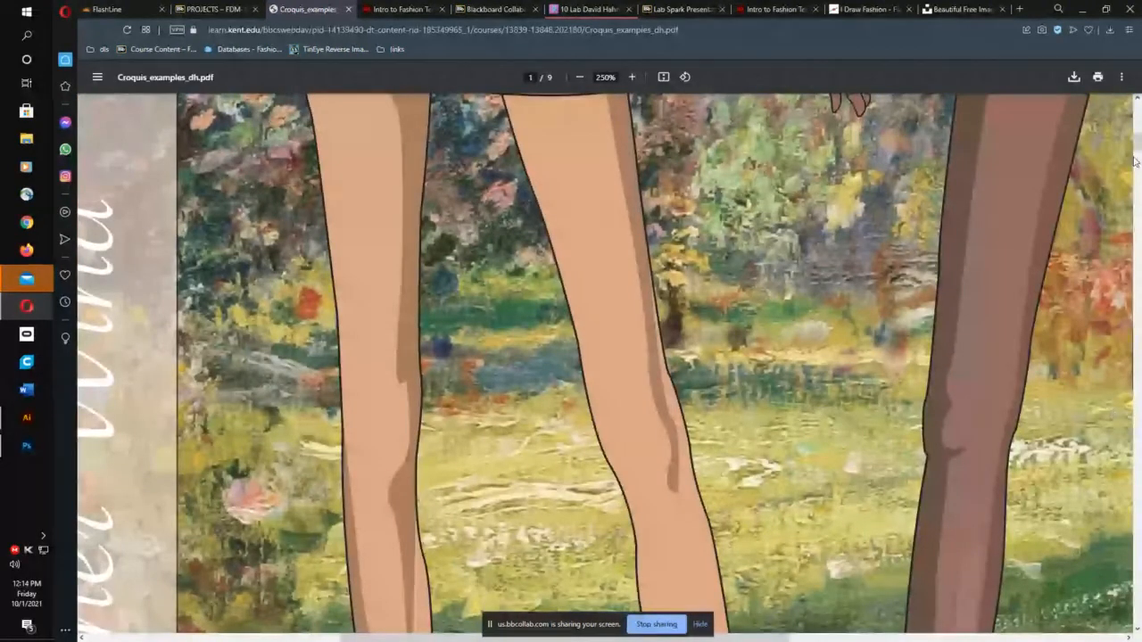
{"action": "scroll", "coordinate": [1135, 160], "scroll_direction": "up", "scroll_amount": 3}
{"action": "scroll", "coordinate": [761, 541], "scroll_direction": "up", "scroll_amount": 10}
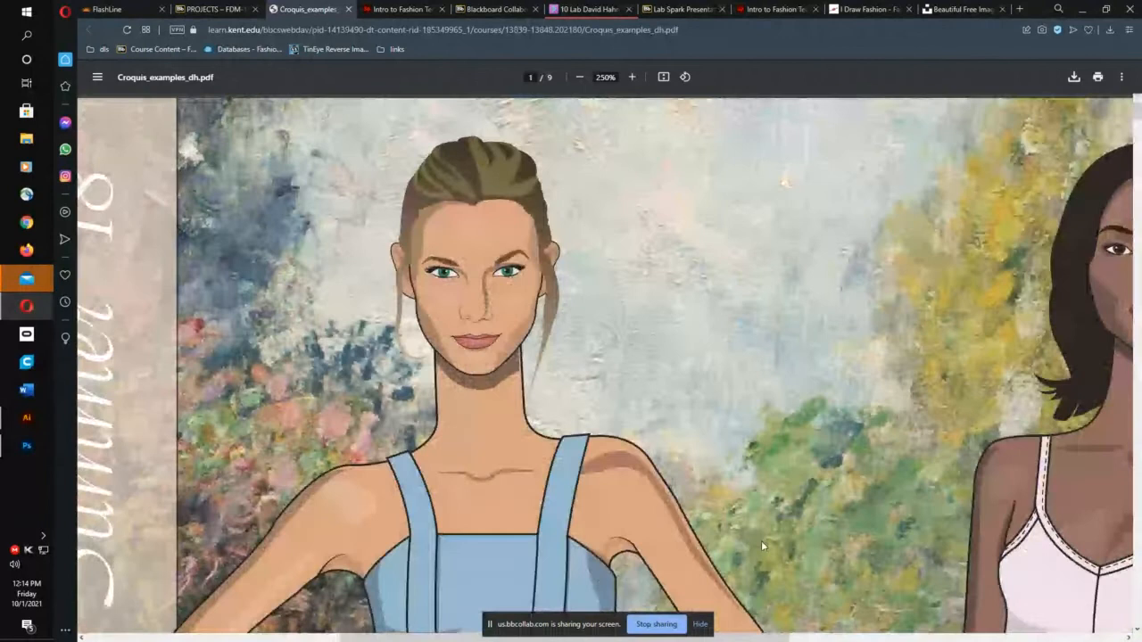
{"action": "scroll", "coordinate": [761, 541], "scroll_direction": "right", "scroll_amount": 5}
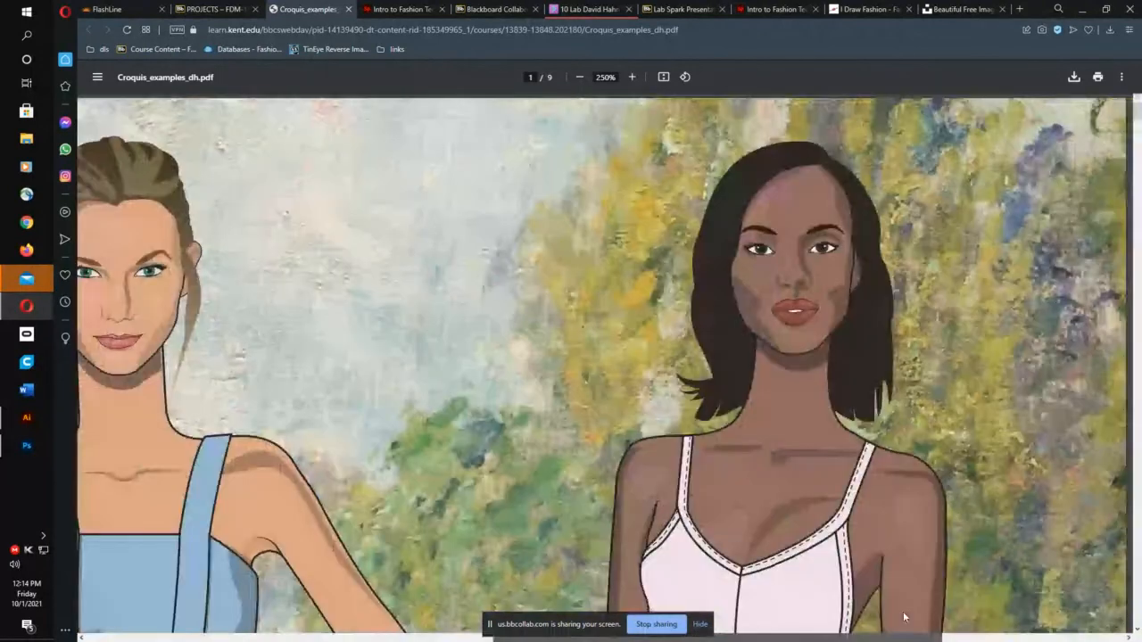
{"action": "scroll", "coordinate": [903, 615], "scroll_direction": "right", "scroll_amount": 2}
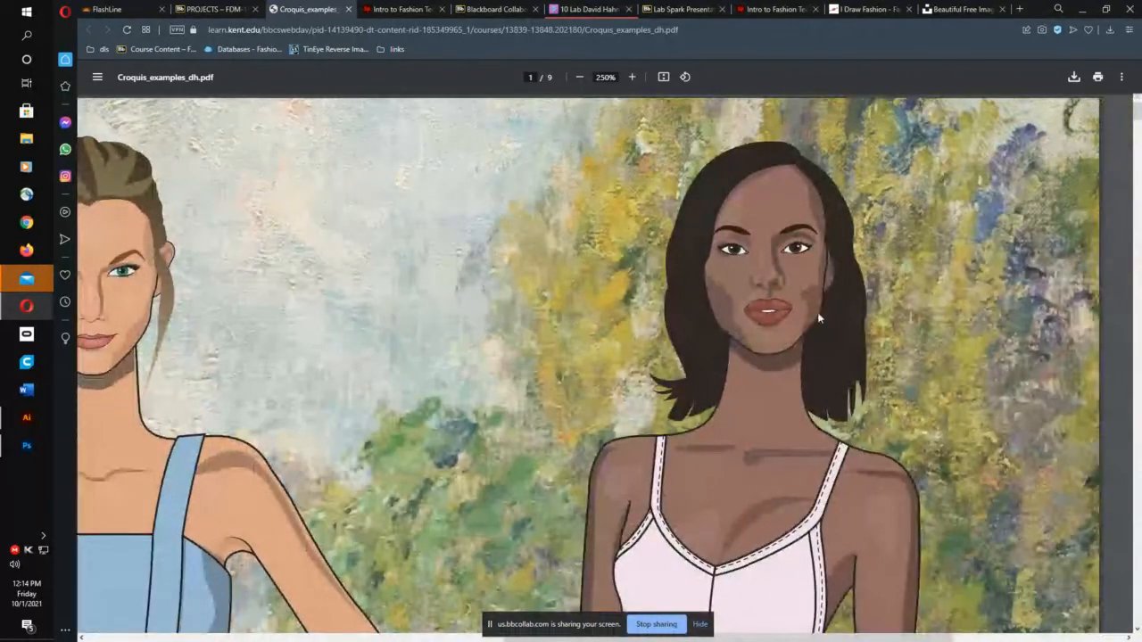
{"action": "scroll", "coordinate": [789, 381], "scroll_direction": "down", "scroll_amount": 6}
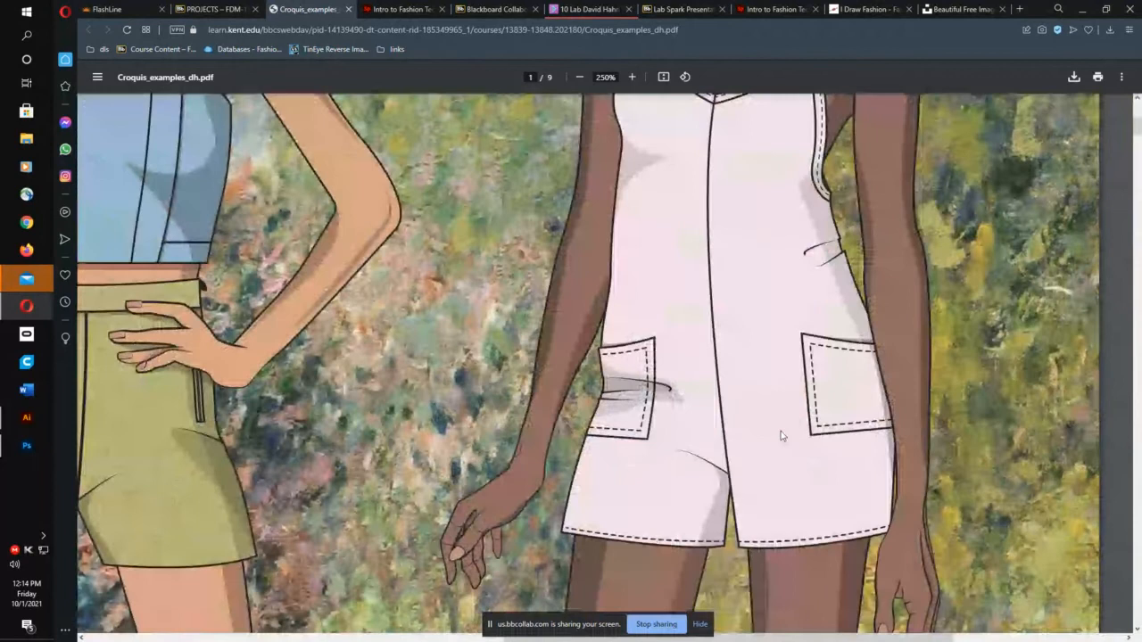
{"action": "scroll", "coordinate": [292, 400], "scroll_direction": "up", "scroll_amount": 3}
{"action": "scroll", "coordinate": [292, 401], "scroll_direction": "up", "scroll_amount": 4}
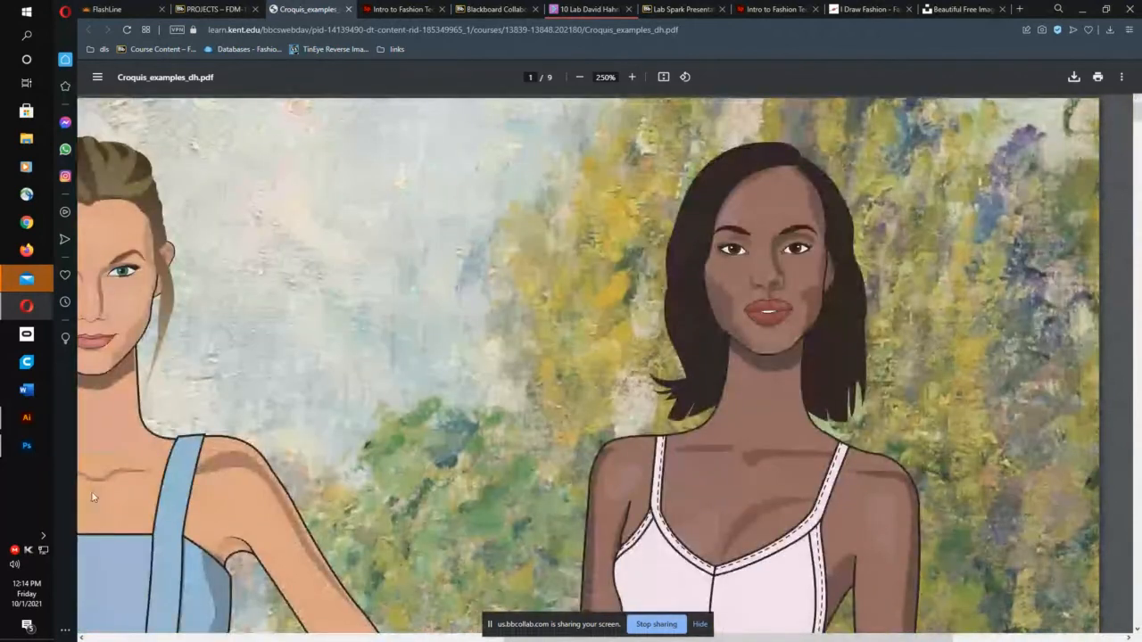
Step: Switch to Illustrator and reset the Essentials Classic workspace
{"action": "left_click", "coordinate": [27, 419]}
{"action": "left_click", "coordinate": [290, 8]}
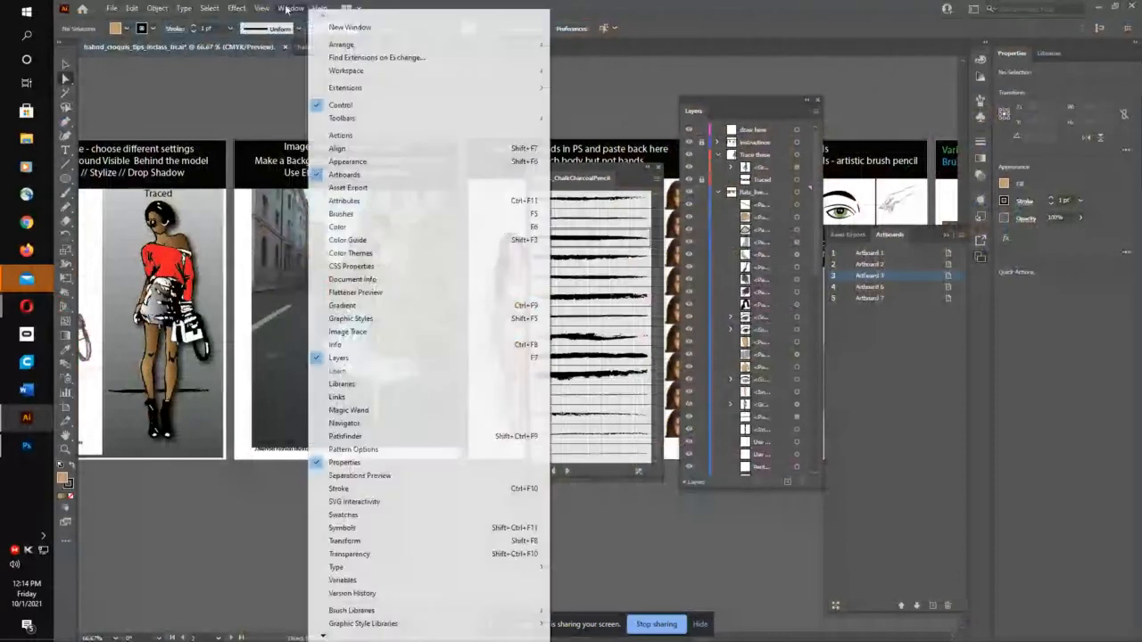
{"action": "mouse_move", "coordinate": [384, 71]}
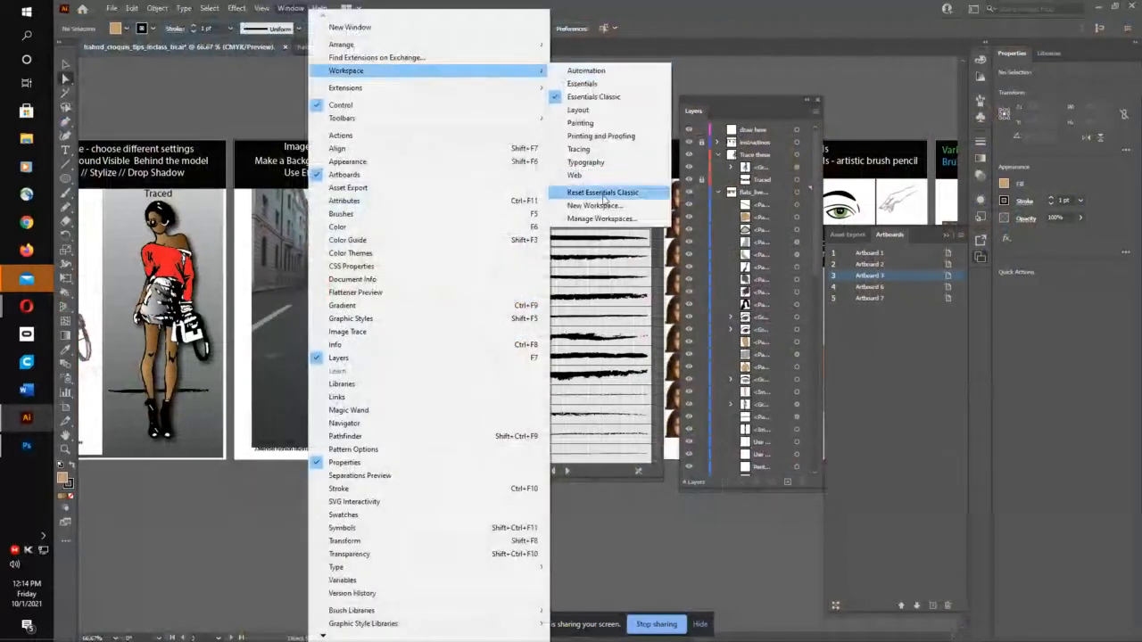
{"action": "left_click", "coordinate": [604, 193]}
Step: Draw a short curved collarbone line about 28 pt long below the neck, on the right half of the croquis's chest, with the Pen tool
{"action": "left_click_drag", "start_coordinate": [727, 347], "coordinate": [616, 294]}
{"action": "key", "text": "z"}
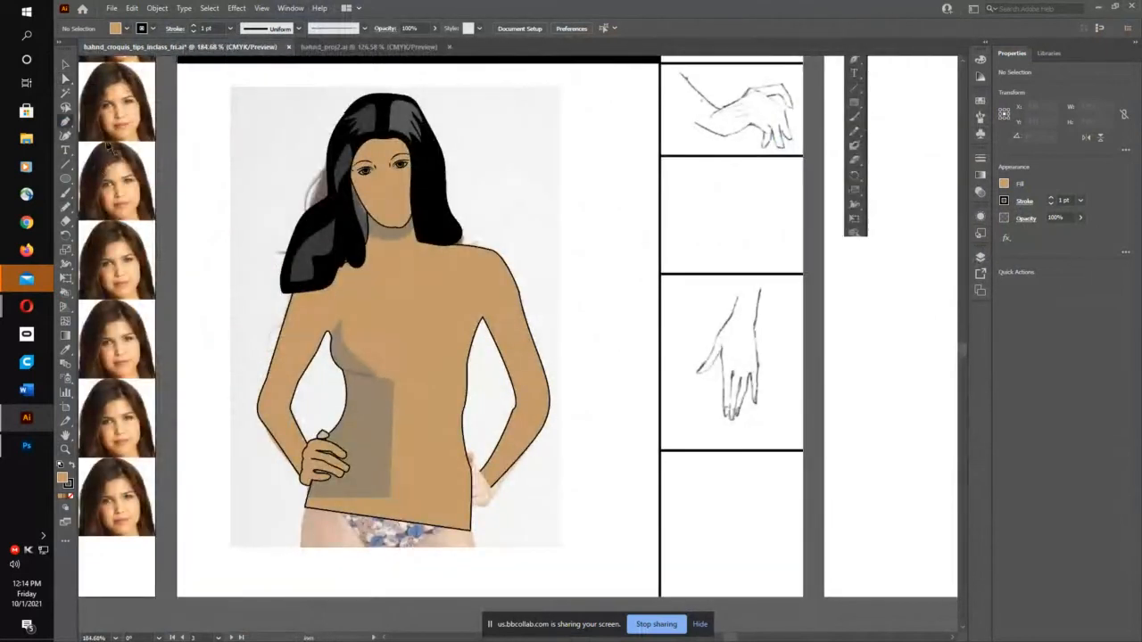
{"action": "left_click", "coordinate": [436, 258]}
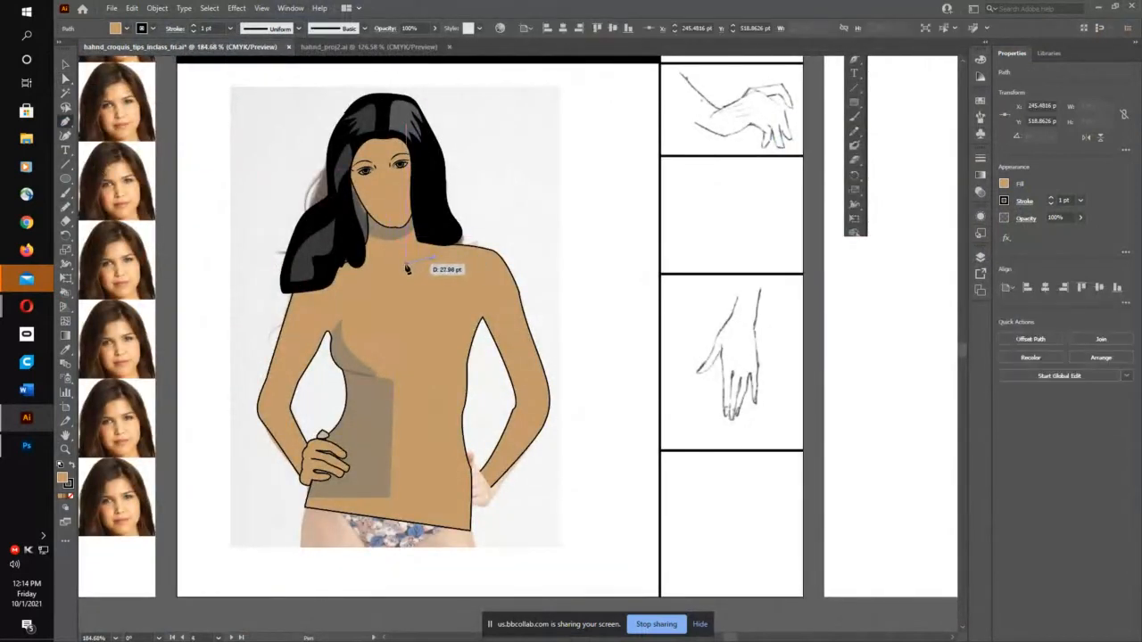
{"action": "left_click_drag", "start_coordinate": [401, 268], "coordinate": [393, 275]}
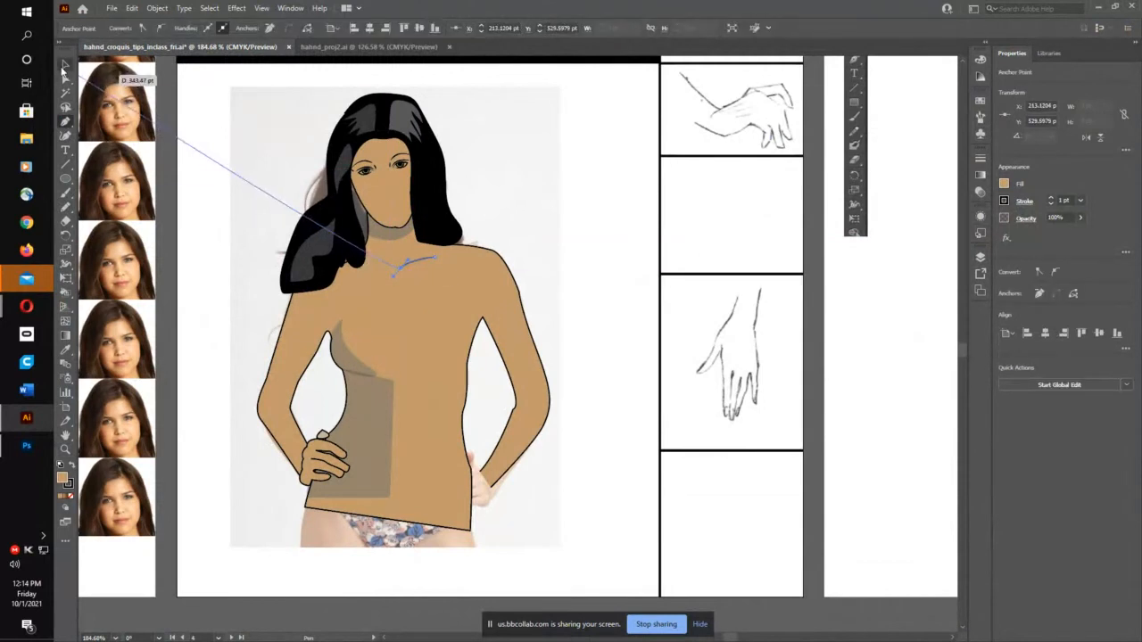
{"action": "left_click", "coordinate": [64, 66]}
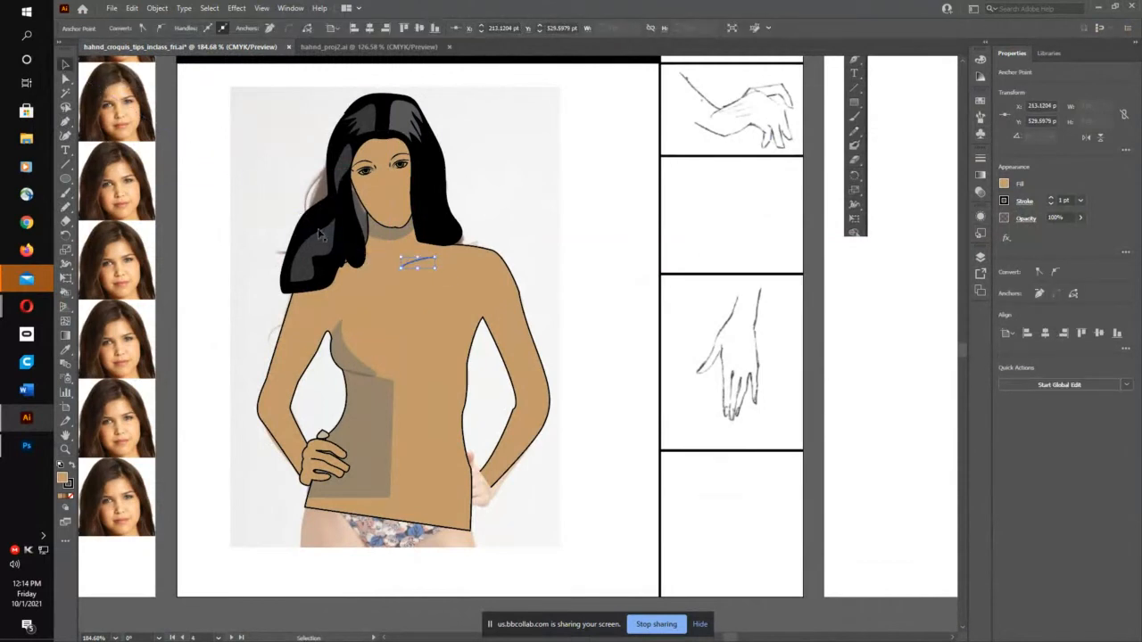
Step: Draw the opposite collarbone as a short curved Pen tool line beside the hair and deselect it
{"action": "left_click", "coordinate": [383, 265]}
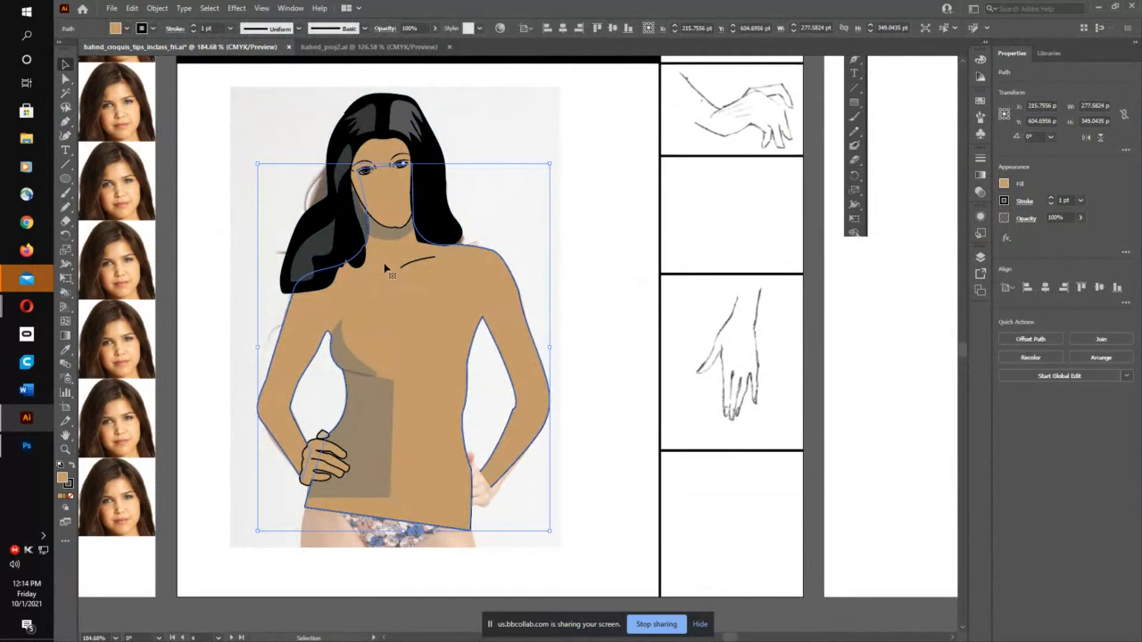
{"action": "key", "text": "p"}
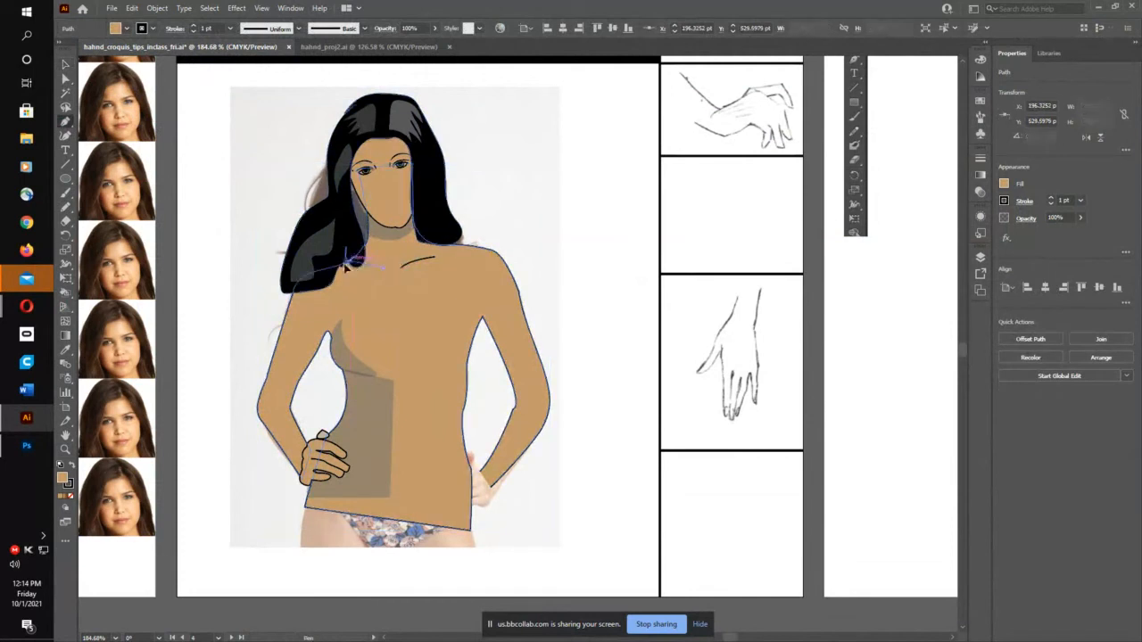
{"action": "left_click_drag", "start_coordinate": [353, 259], "coordinate": [174, 167]}
{"action": "left_click", "coordinate": [65, 64]}
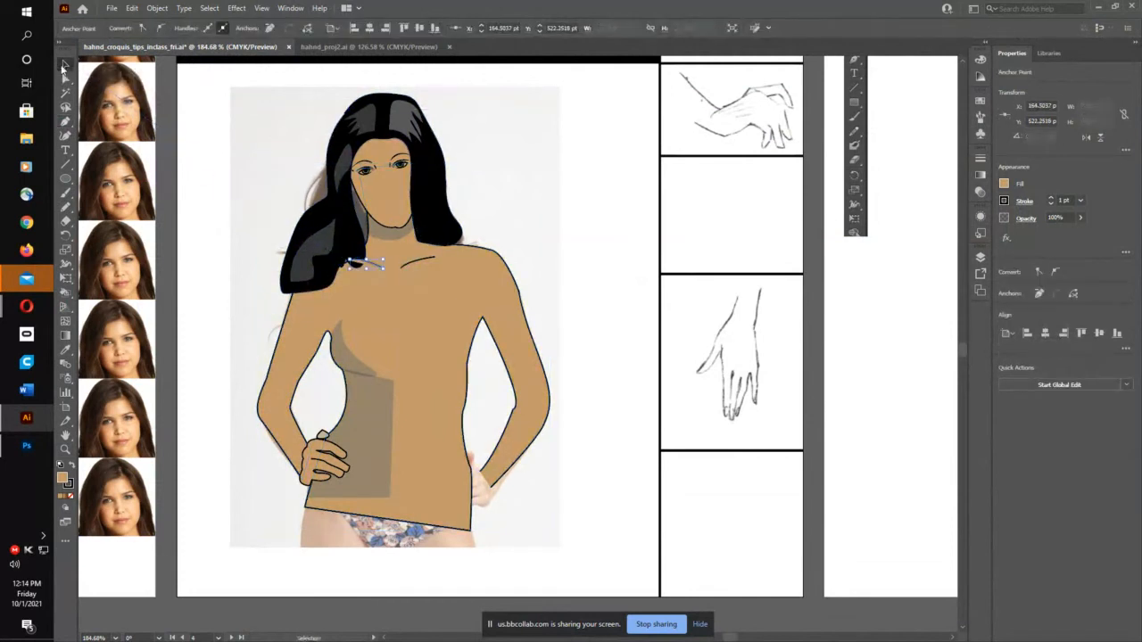
{"action": "left_click", "coordinate": [549, 200]}
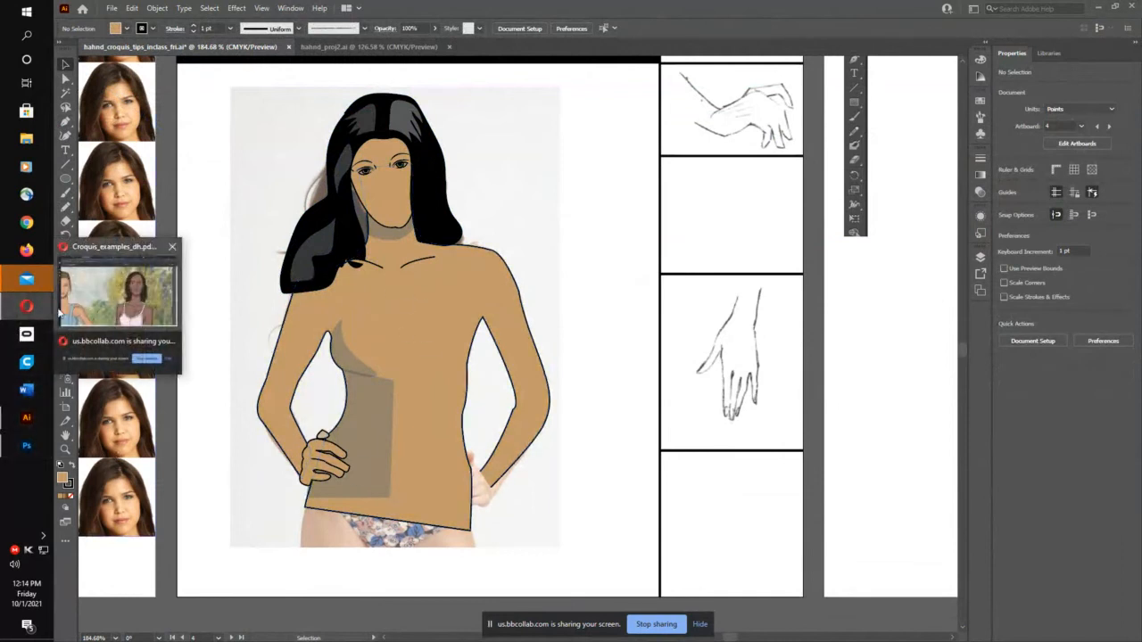
Step: Switch back to the Opera browser and examine the collarbones, arms, leg shading and shoes on the first example board
{"action": "left_click", "coordinate": [60, 312]}
{"action": "scroll", "coordinate": [816, 428], "scroll_direction": "down", "scroll_amount": 1}
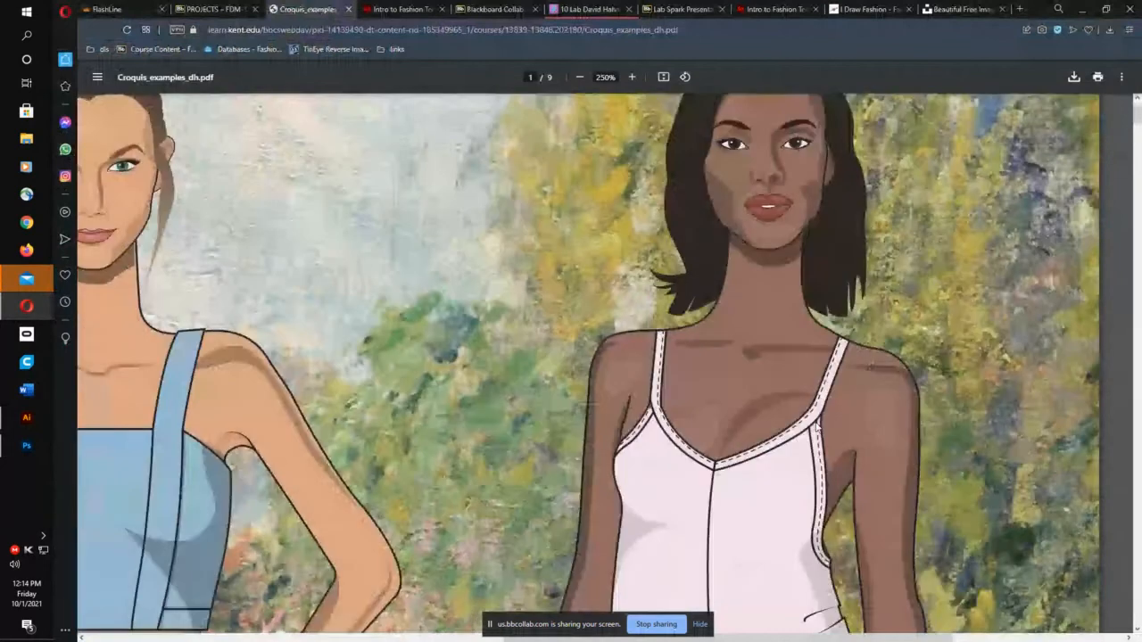
{"action": "scroll", "coordinate": [816, 428], "scroll_direction": "down", "scroll_amount": 2}
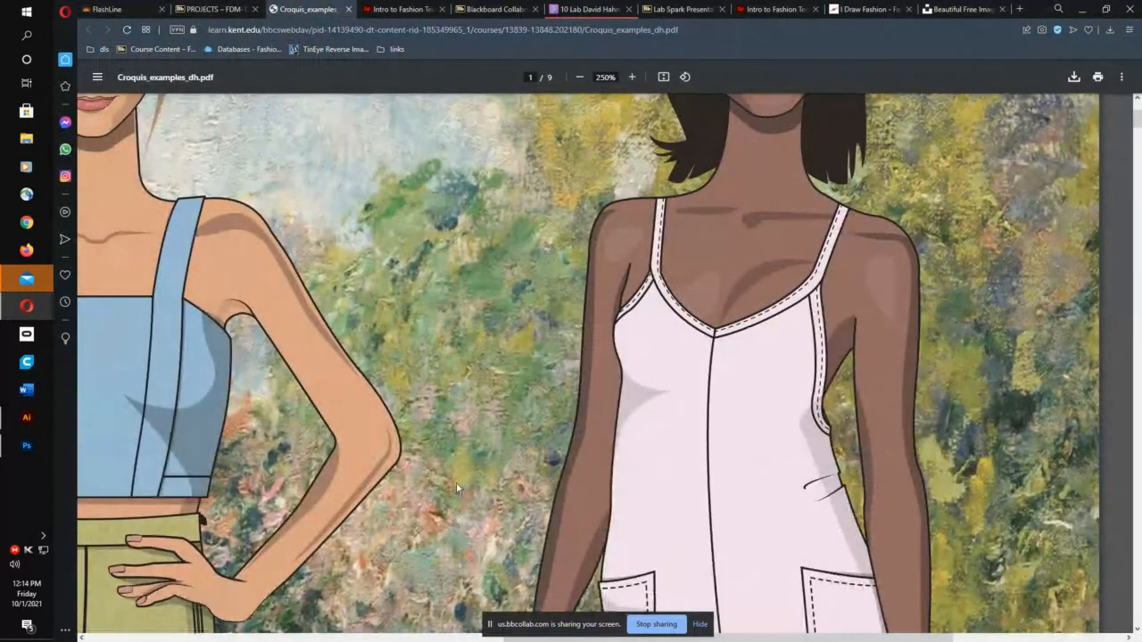
{"action": "scroll", "coordinate": [456, 481], "scroll_direction": "down", "scroll_amount": 7}
{"action": "scroll", "coordinate": [505, 479], "scroll_direction": "down", "scroll_amount": 5}
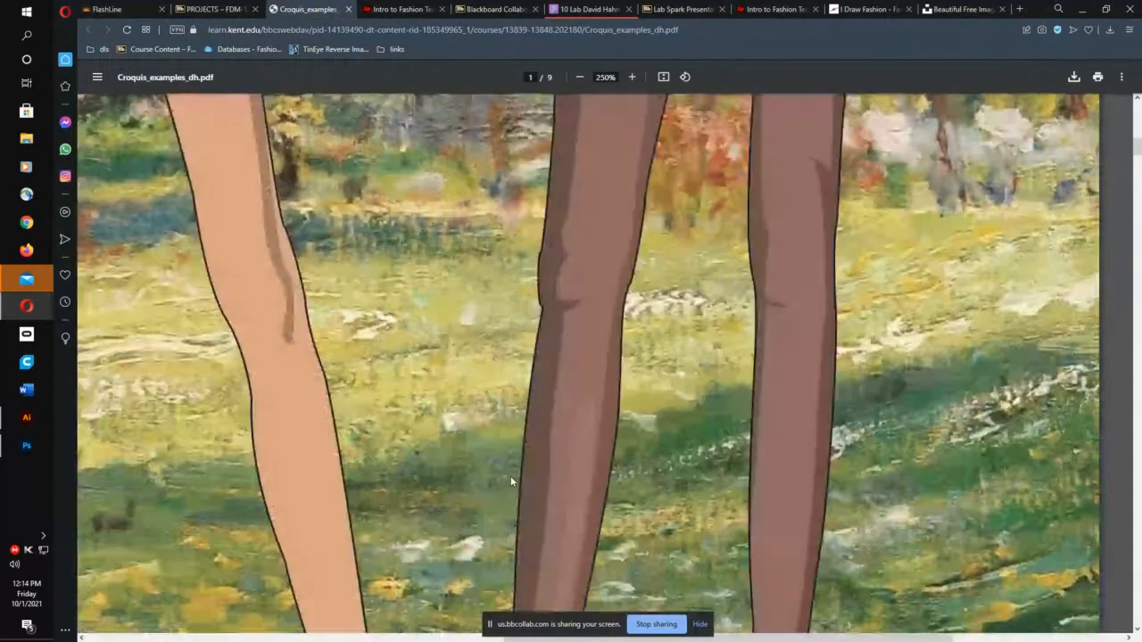
{"action": "scroll", "coordinate": [510, 475], "scroll_direction": "down", "scroll_amount": 5}
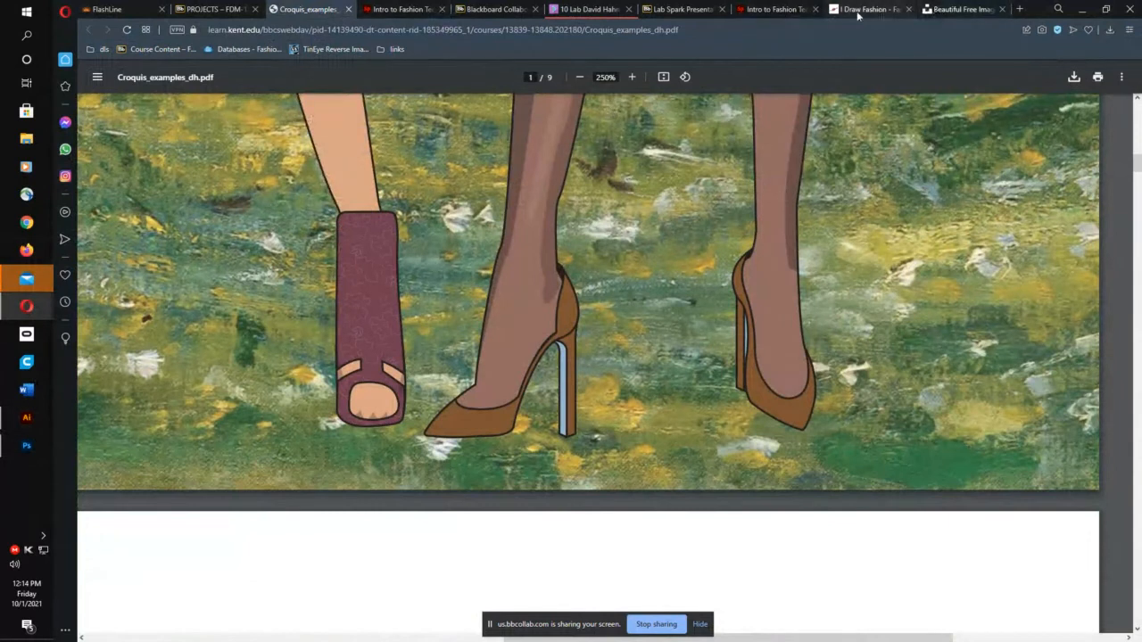
Step: Bring up the Unsplash home page and look through its editorial photos
{"action": "left_click", "coordinate": [954, 10]}
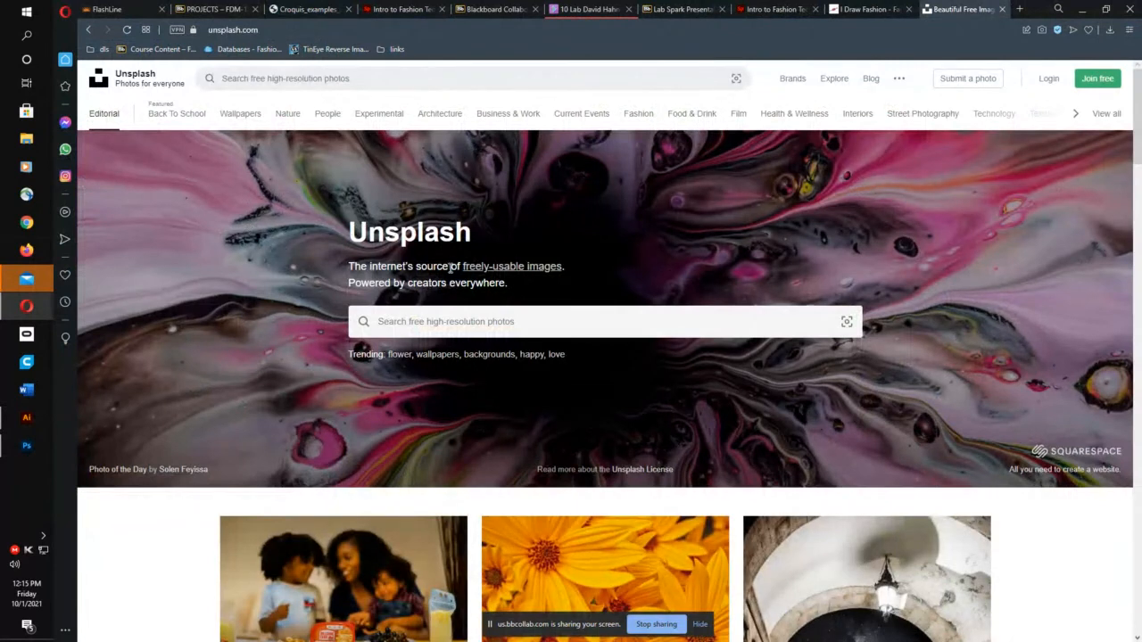
{"action": "scroll", "coordinate": [456, 269], "scroll_direction": "down", "scroll_amount": 1}
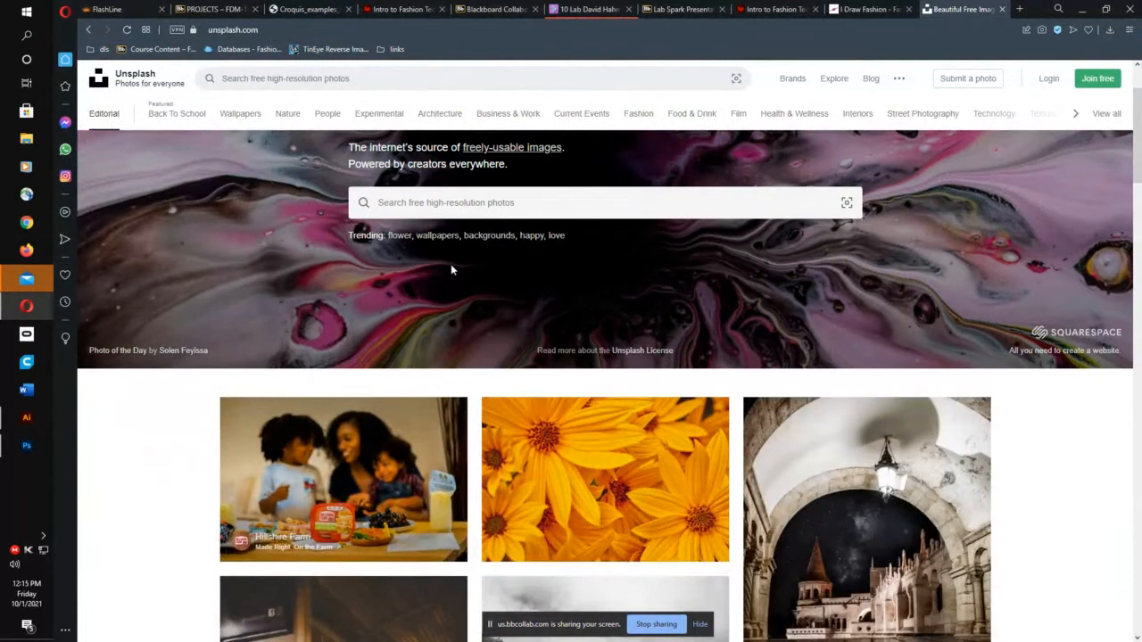
{"action": "scroll", "coordinate": [451, 268], "scroll_direction": "down", "scroll_amount": 3}
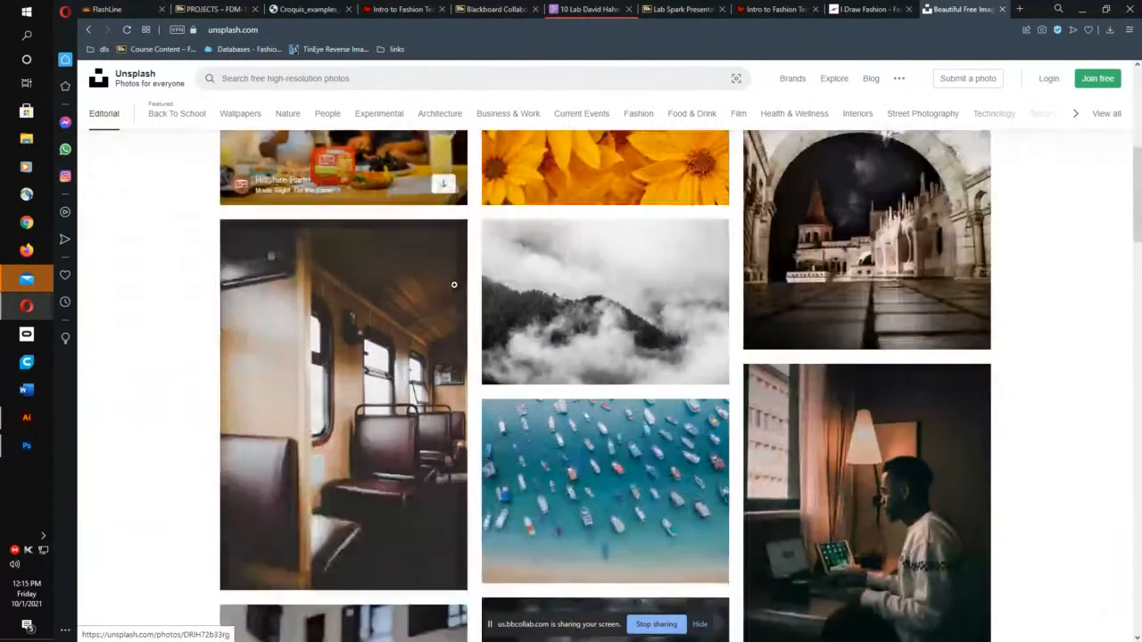
{"action": "scroll", "coordinate": [456, 290], "scroll_direction": "up", "scroll_amount": 5}
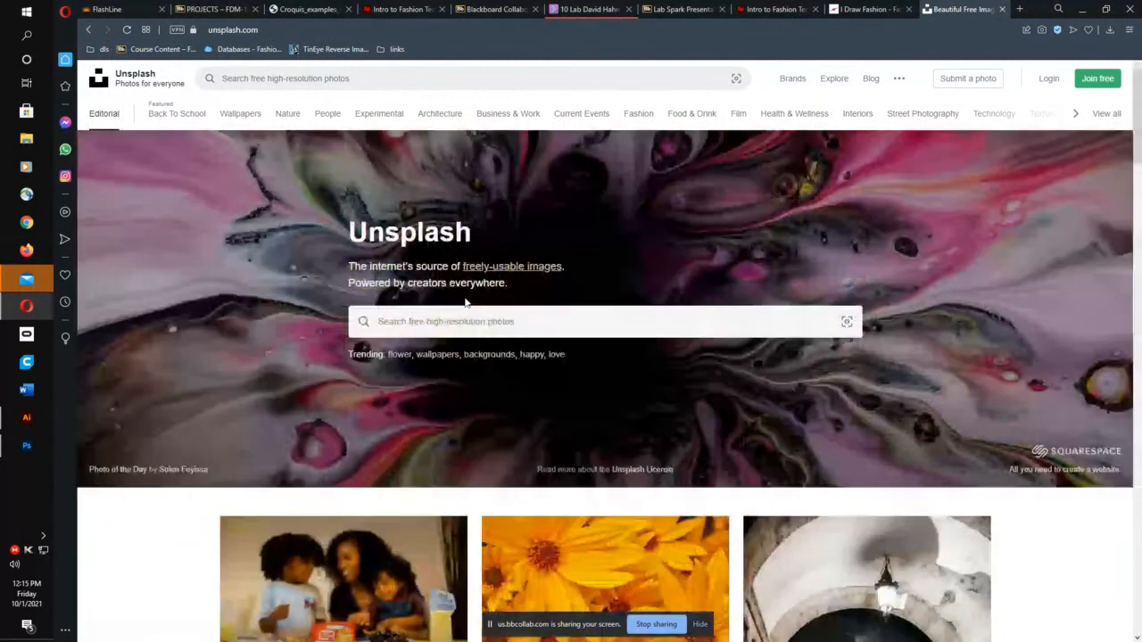
Step: Search Unsplash for "perspective street" and open the iStock photo of a city street at dusk
{"action": "left_click", "coordinate": [432, 323]}
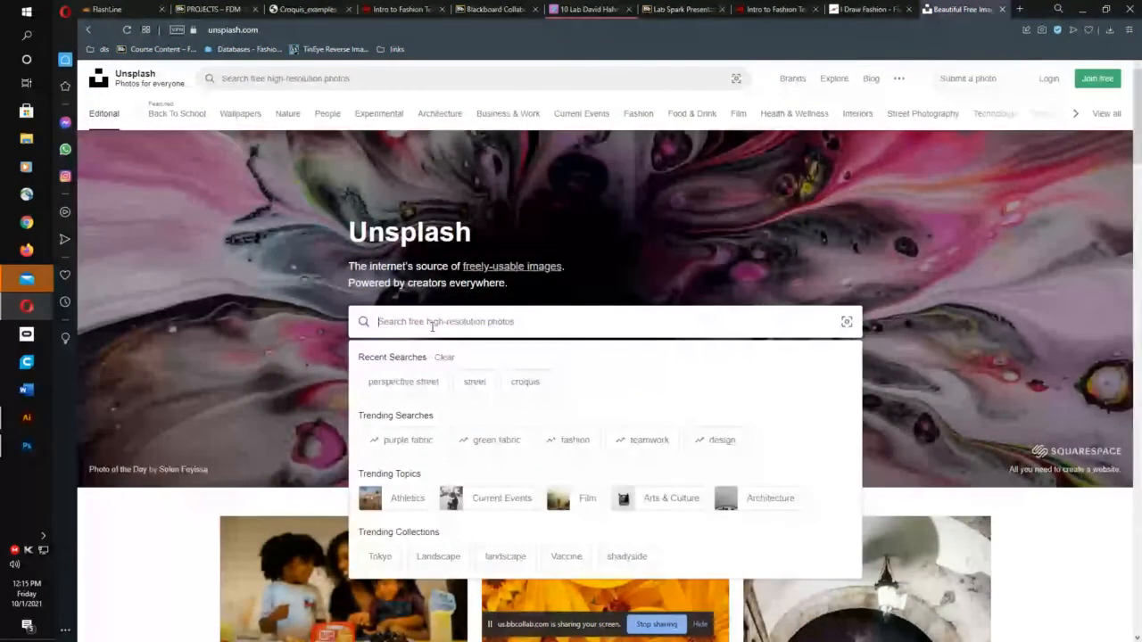
{"action": "type", "text": "perspec"}
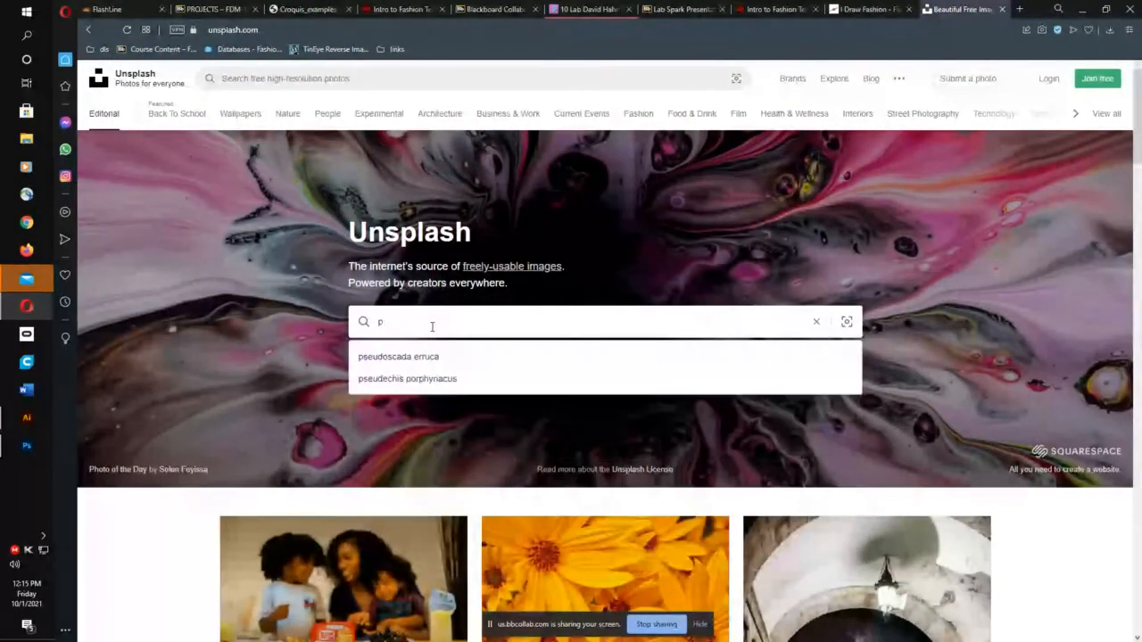
{"action": "type", "text": "tive"}
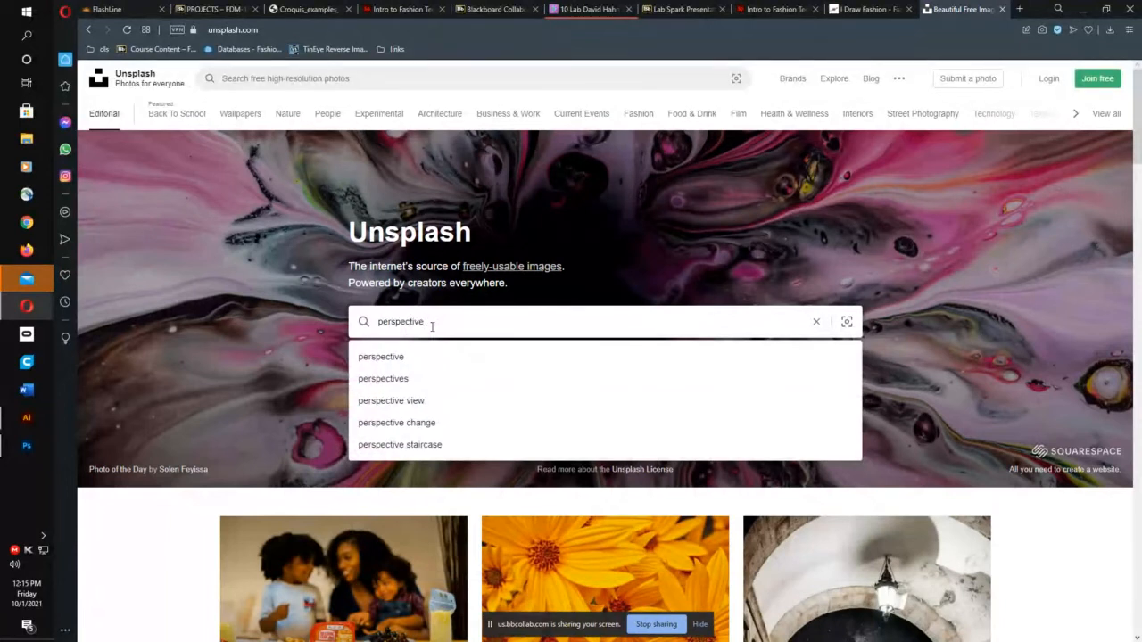
{"action": "type", "text": " street"}
{"action": "key", "text": "Return"}
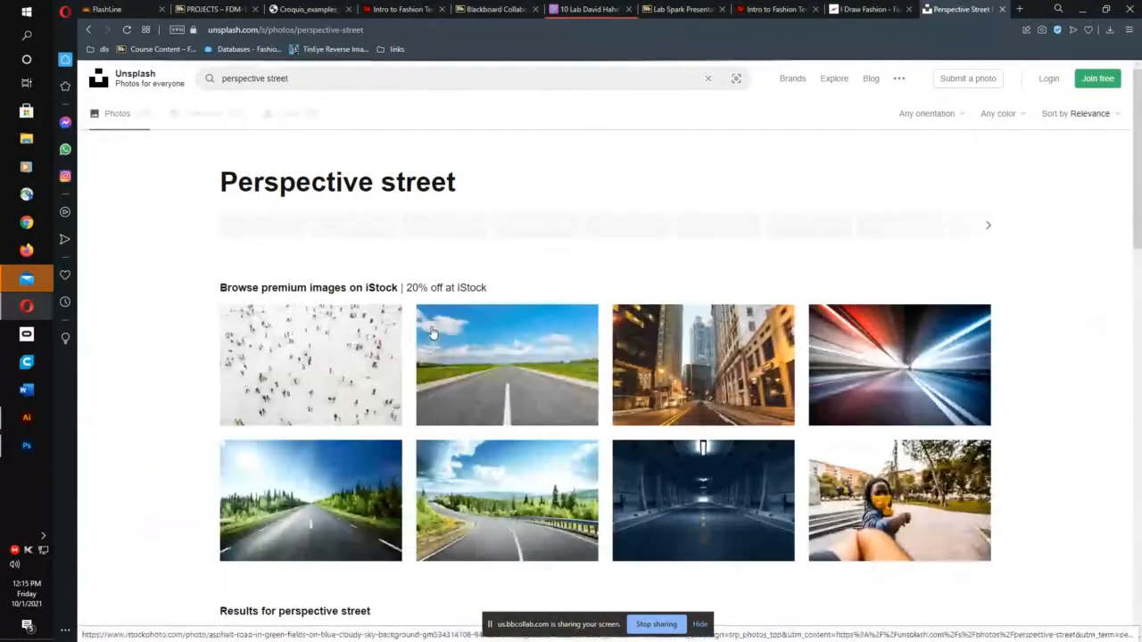
{"action": "left_click", "coordinate": [700, 380]}
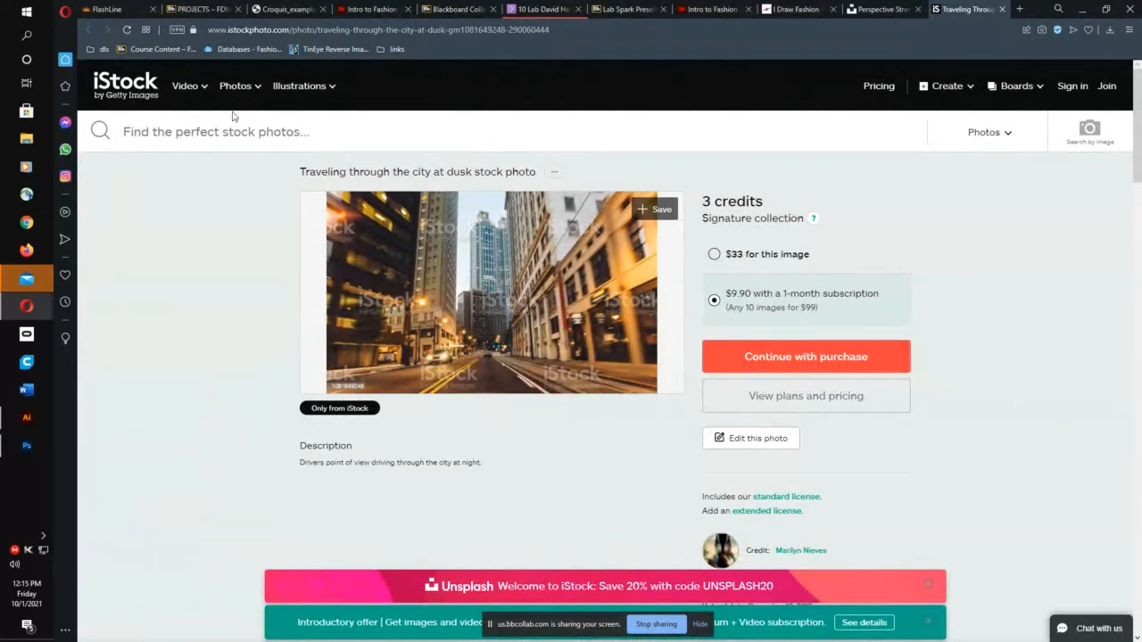
Step: Close the iStock page and open the Unsplash photo of a long straight road lined with autumn trees
{"action": "left_click", "coordinate": [1002, 10]}
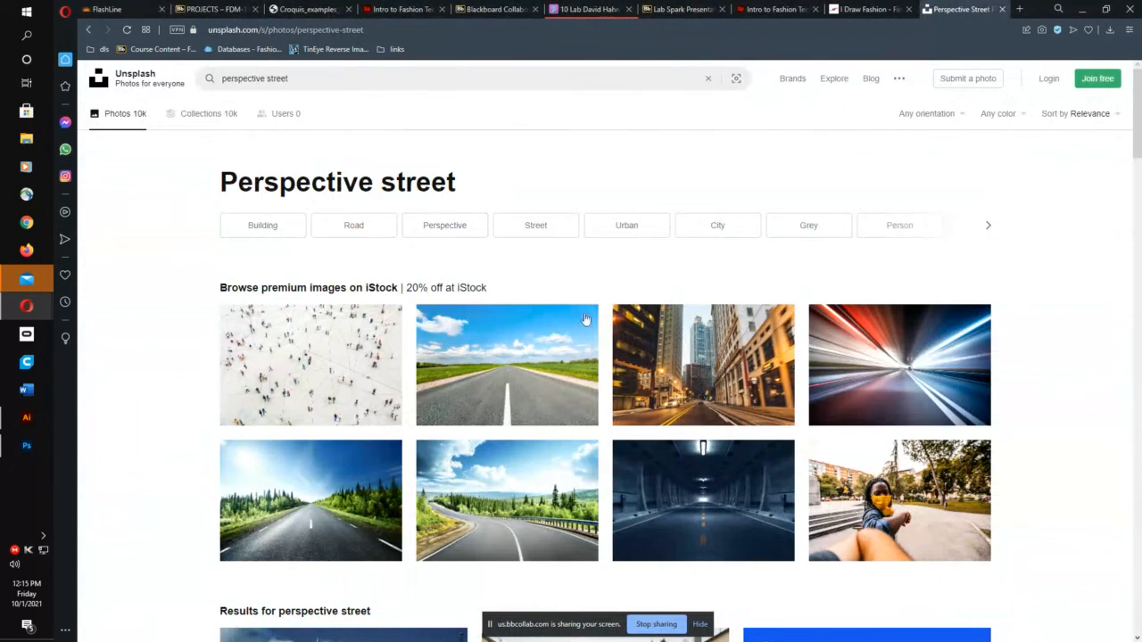
{"action": "scroll", "coordinate": [642, 364], "scroll_direction": "down", "scroll_amount": 2}
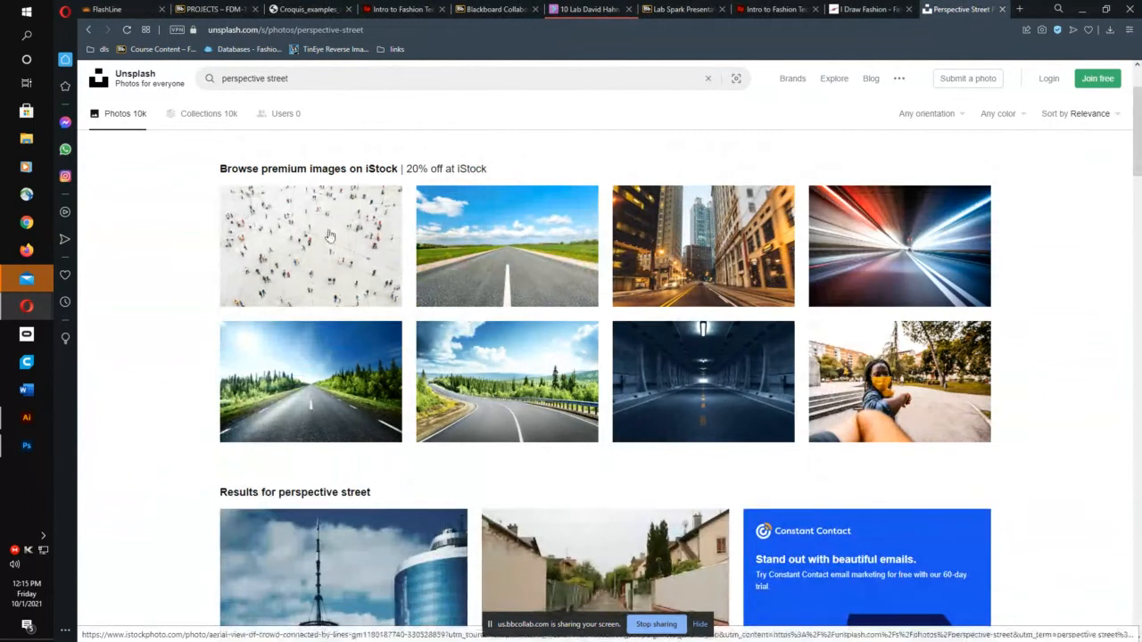
{"action": "scroll", "coordinate": [438, 318], "scroll_direction": "down", "scroll_amount": 5}
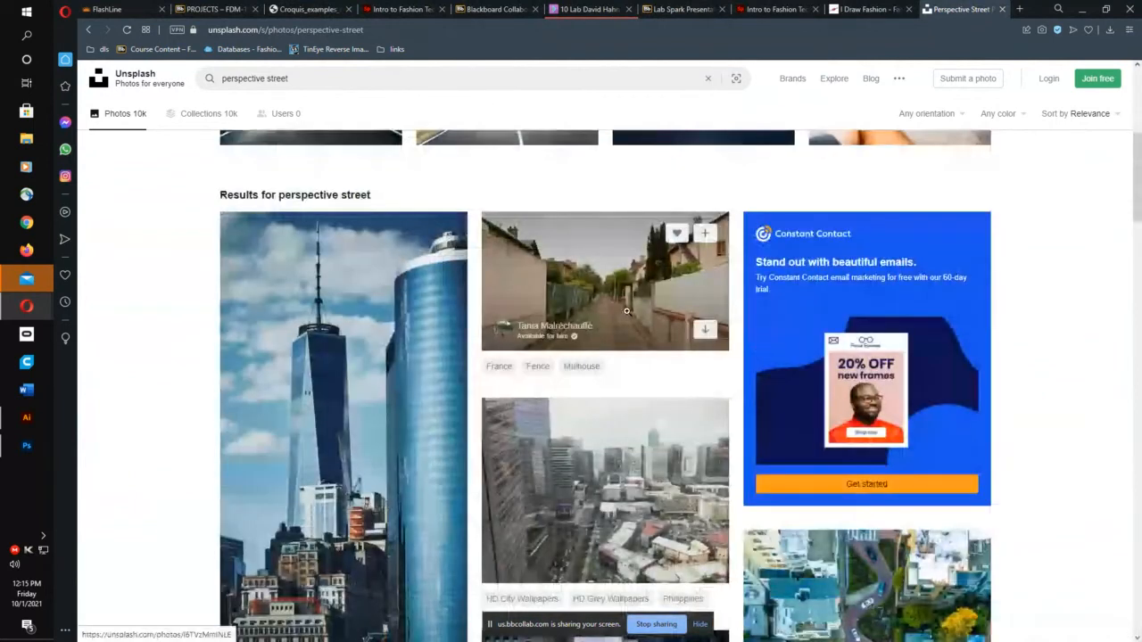
{"action": "scroll", "coordinate": [628, 310], "scroll_direction": "down", "scroll_amount": 2}
{"action": "scroll", "coordinate": [627, 310], "scroll_direction": "down", "scroll_amount": 2}
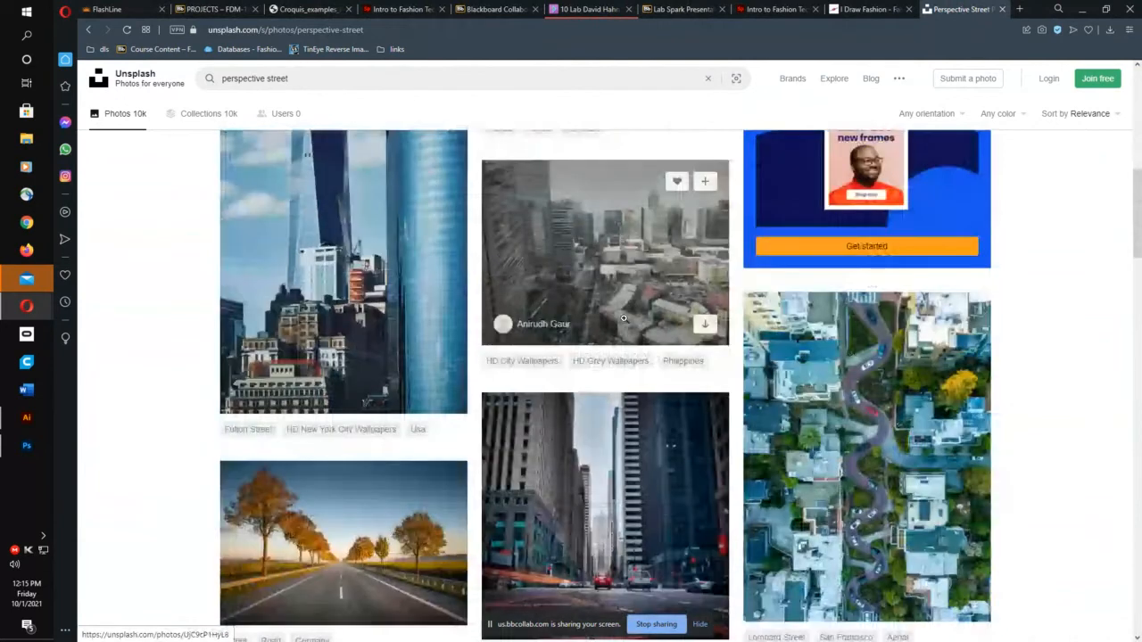
{"action": "scroll", "coordinate": [627, 310], "scroll_direction": "down", "scroll_amount": 1}
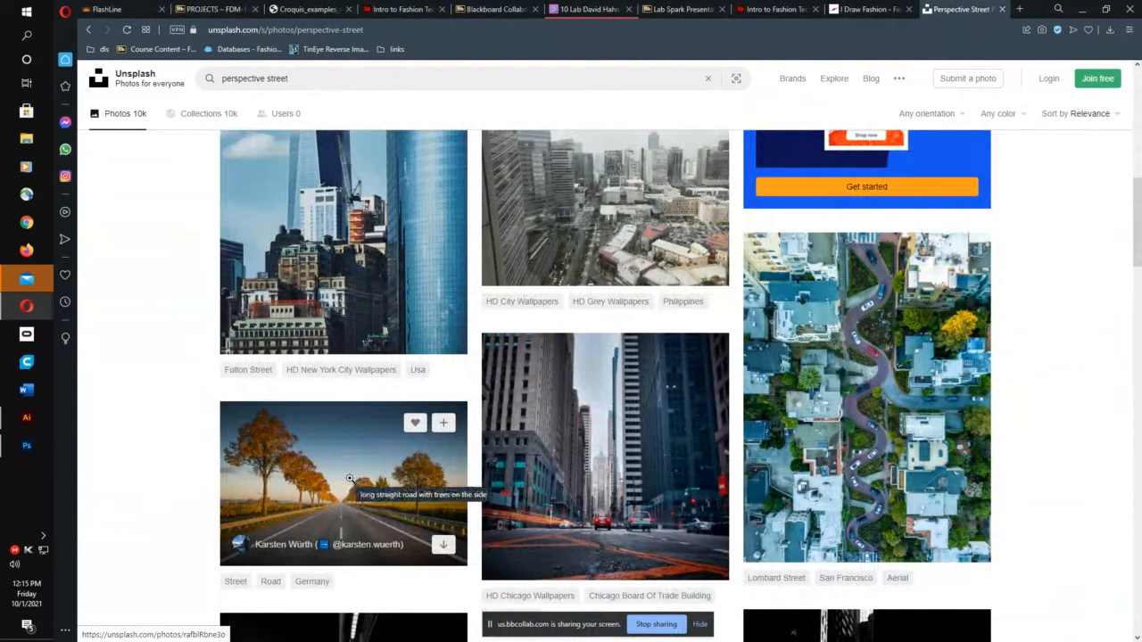
{"action": "left_click", "coordinate": [347, 482]}
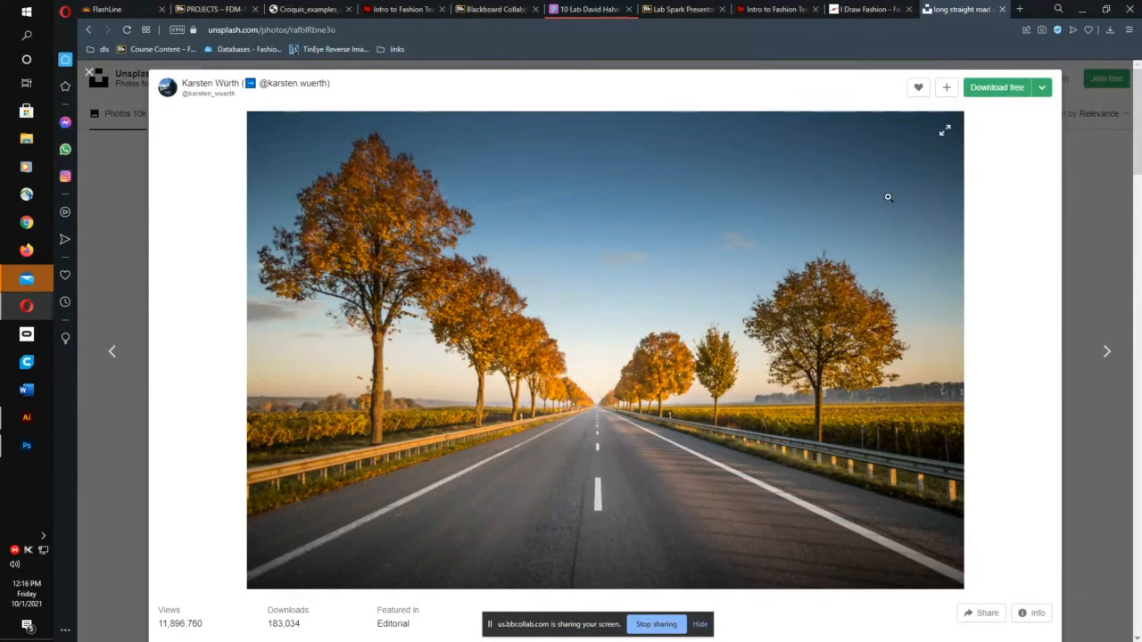
Step: Close the road photo and look through further perspective street results for possible croquis backgrounds
{"action": "left_click", "coordinate": [114, 204]}
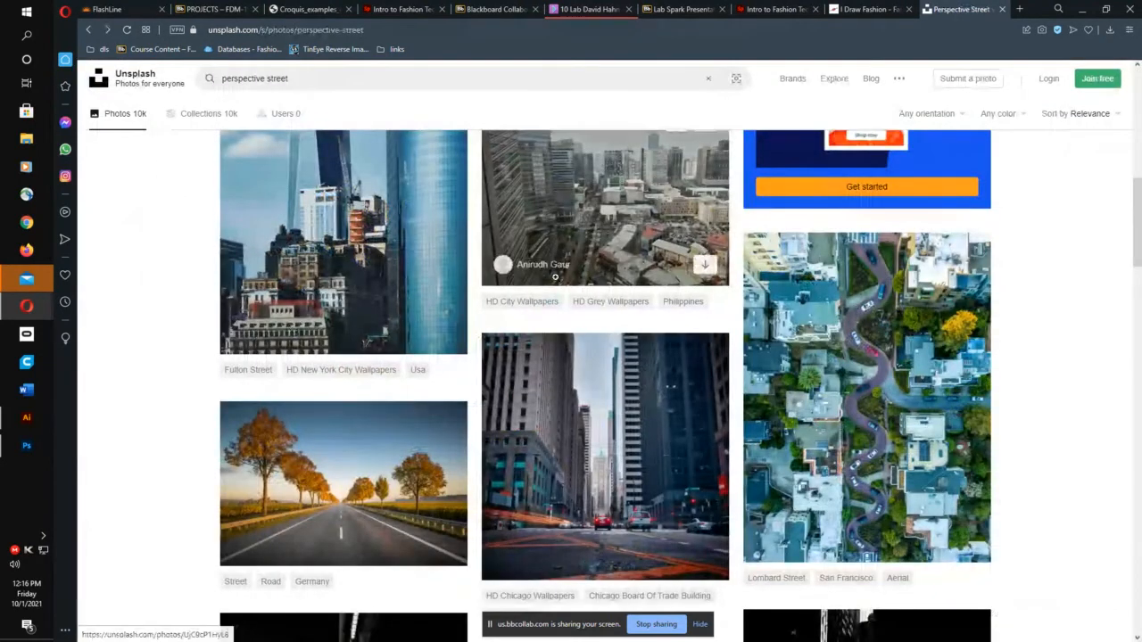
{"action": "scroll", "coordinate": [555, 276], "scroll_direction": "up", "scroll_amount": 1}
{"action": "scroll", "coordinate": [555, 277], "scroll_direction": "down", "scroll_amount": 1}
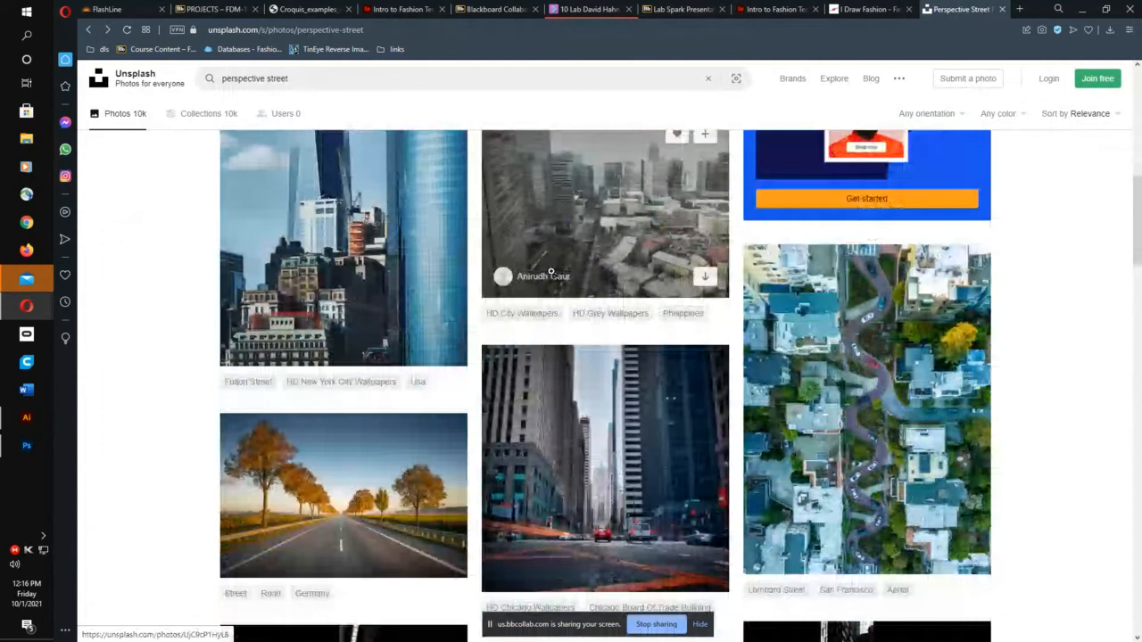
{"action": "scroll", "coordinate": [553, 264], "scroll_direction": "down", "scroll_amount": 4}
{"action": "scroll", "coordinate": [557, 255], "scroll_direction": "down", "scroll_amount": 2}
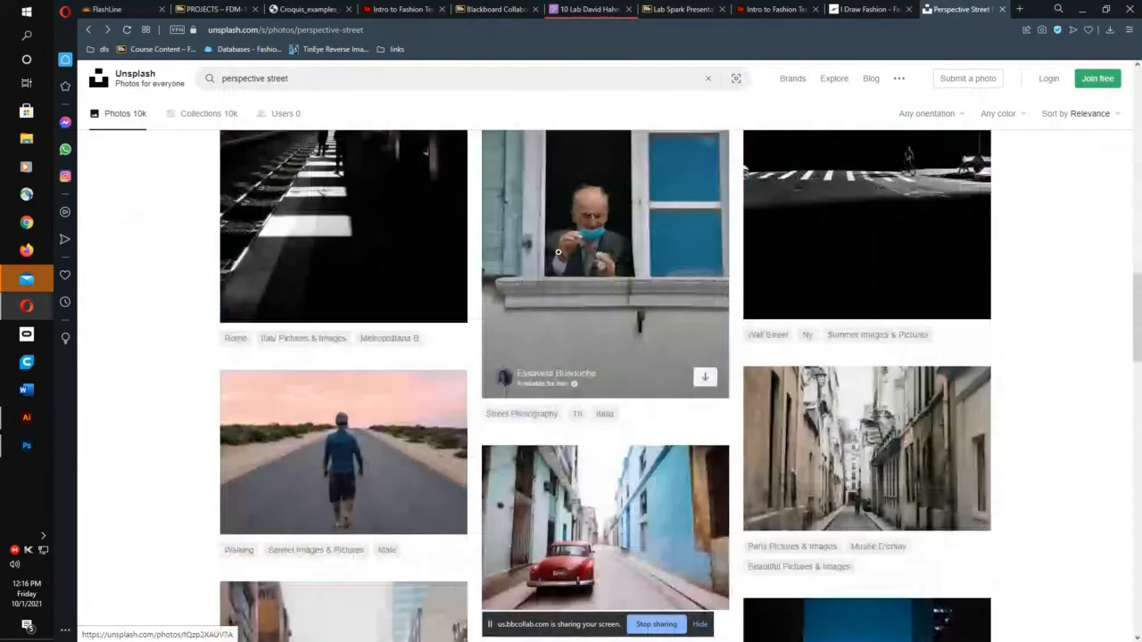
{"action": "scroll", "coordinate": [557, 253], "scroll_direction": "down", "scroll_amount": 2}
{"action": "scroll", "coordinate": [557, 244], "scroll_direction": "down", "scroll_amount": 3}
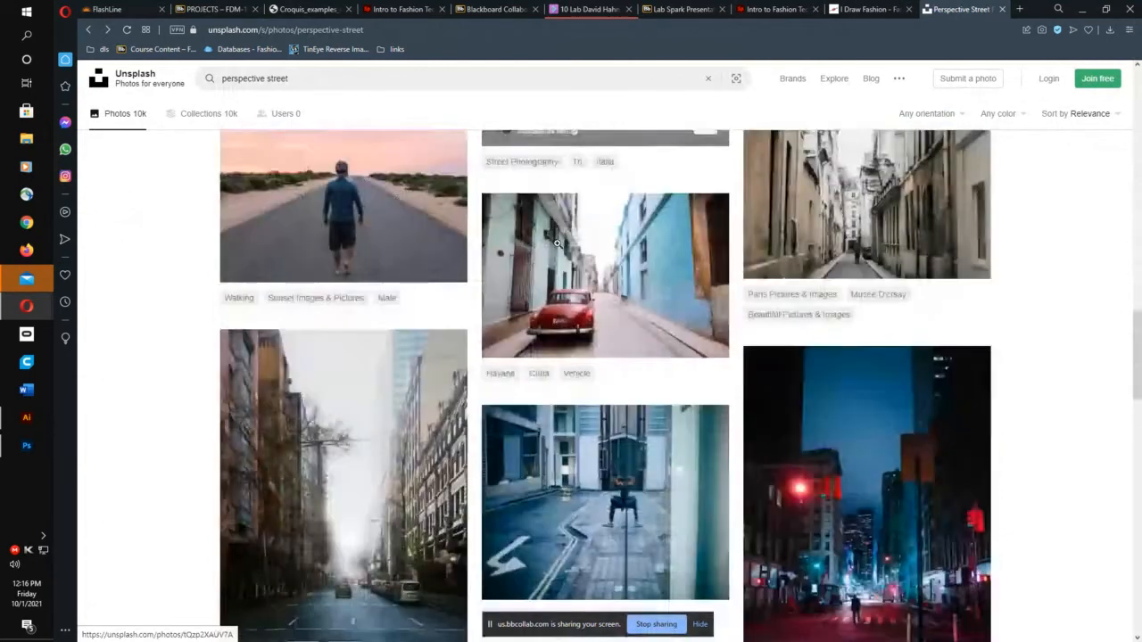
{"action": "scroll", "coordinate": [393, 294], "scroll_direction": "down", "scroll_amount": 1}
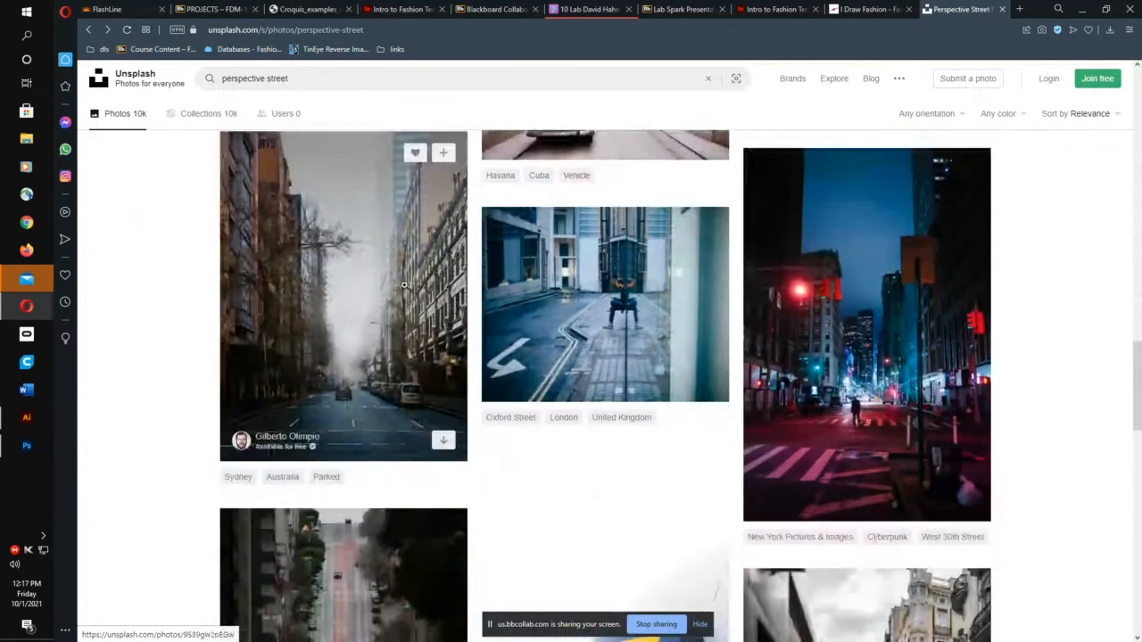
{"action": "scroll", "coordinate": [408, 278], "scroll_direction": "down", "scroll_amount": 1}
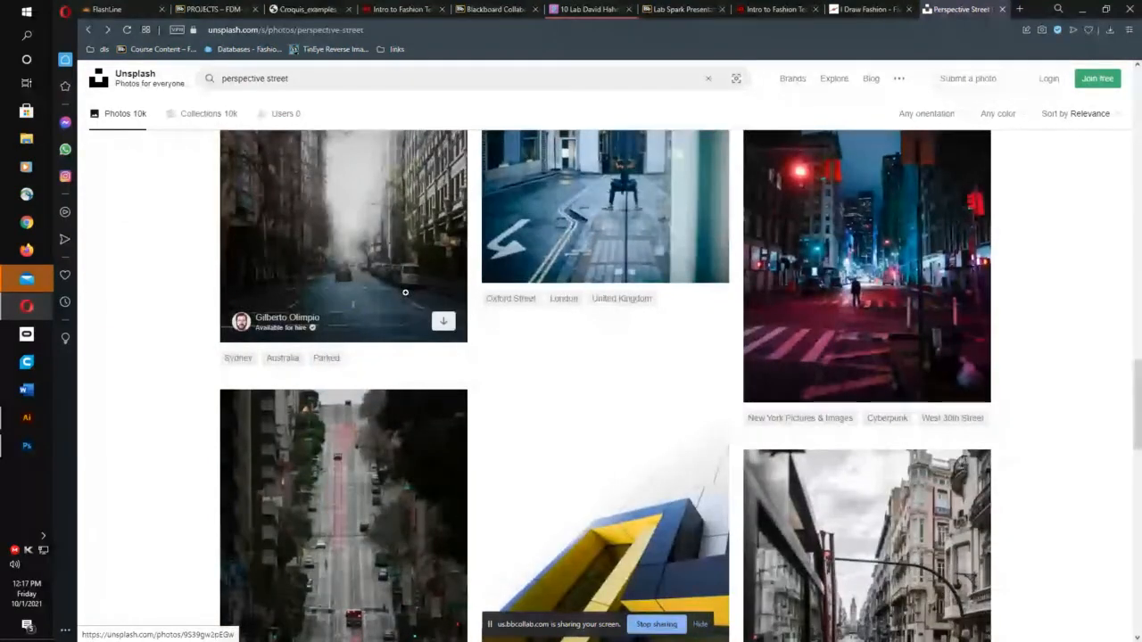
{"action": "scroll", "coordinate": [405, 292], "scroll_direction": "up", "scroll_amount": 2}
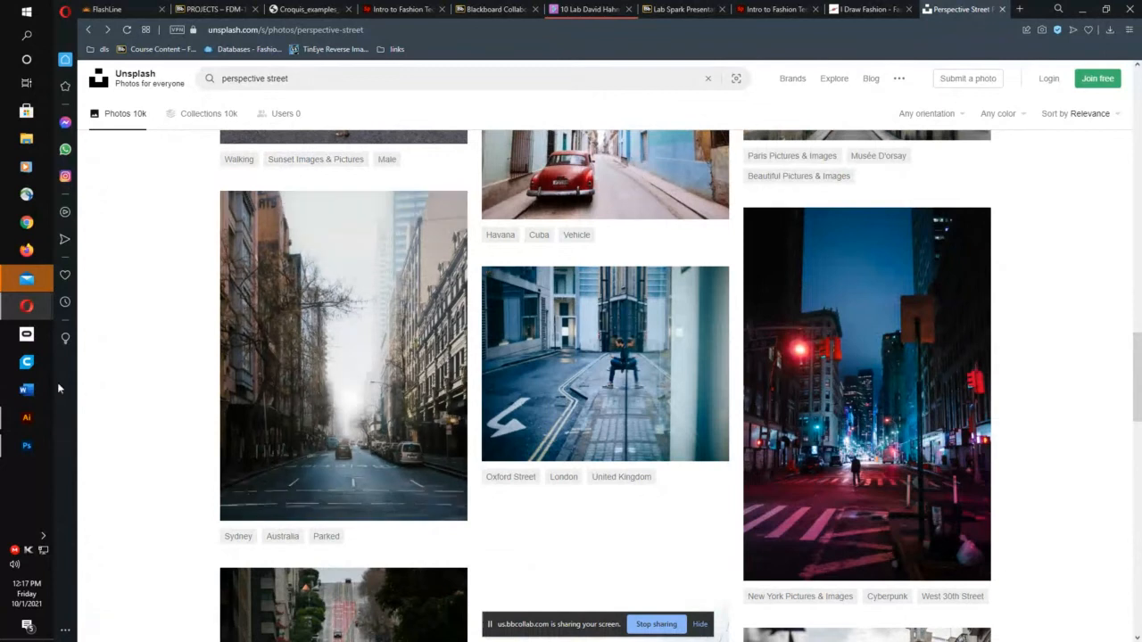
Step: Switch to Illustrator and move the brushed ground line on the traced croquis board slightly lower, leaving it deselected
{"action": "left_click", "coordinate": [26, 416]}
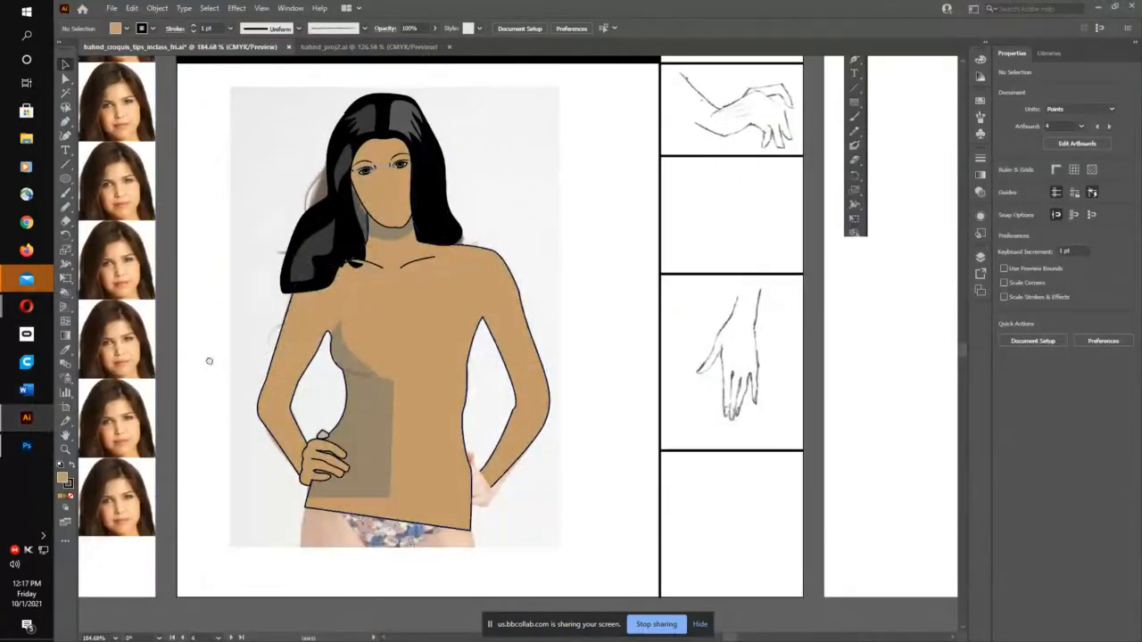
{"action": "scroll", "coordinate": [332, 399], "scroll_direction": "left", "scroll_amount": 15}
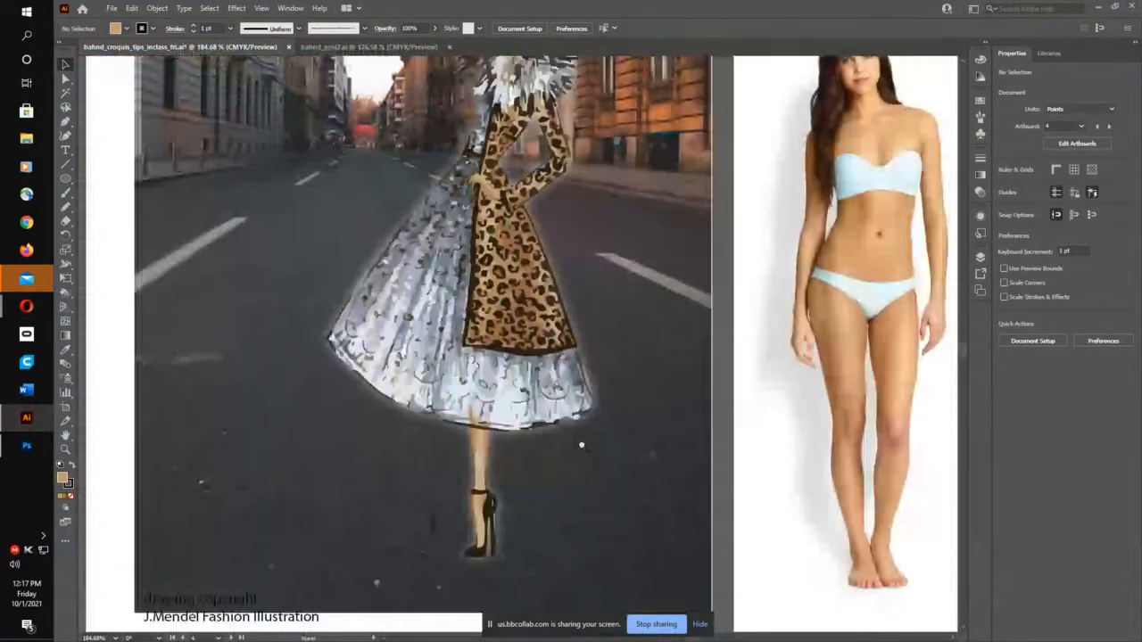
{"action": "key", "text": "ctrl+minus"}
{"action": "key", "text": "ctrl+minus"}
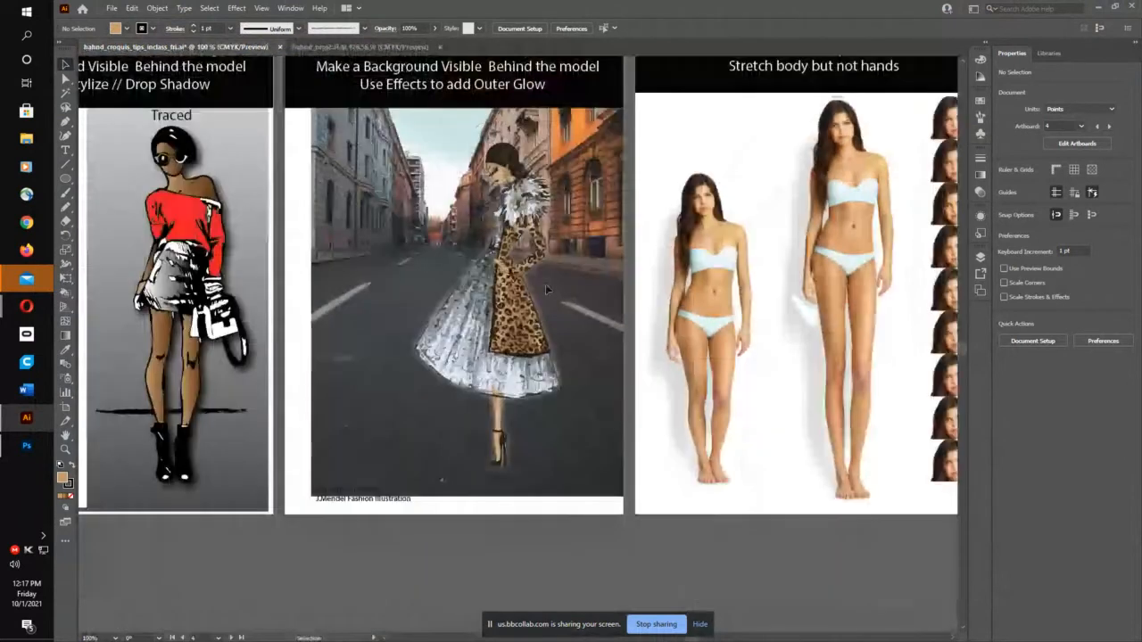
{"action": "scroll", "coordinate": [387, 295], "scroll_direction": "left", "scroll_amount": 5}
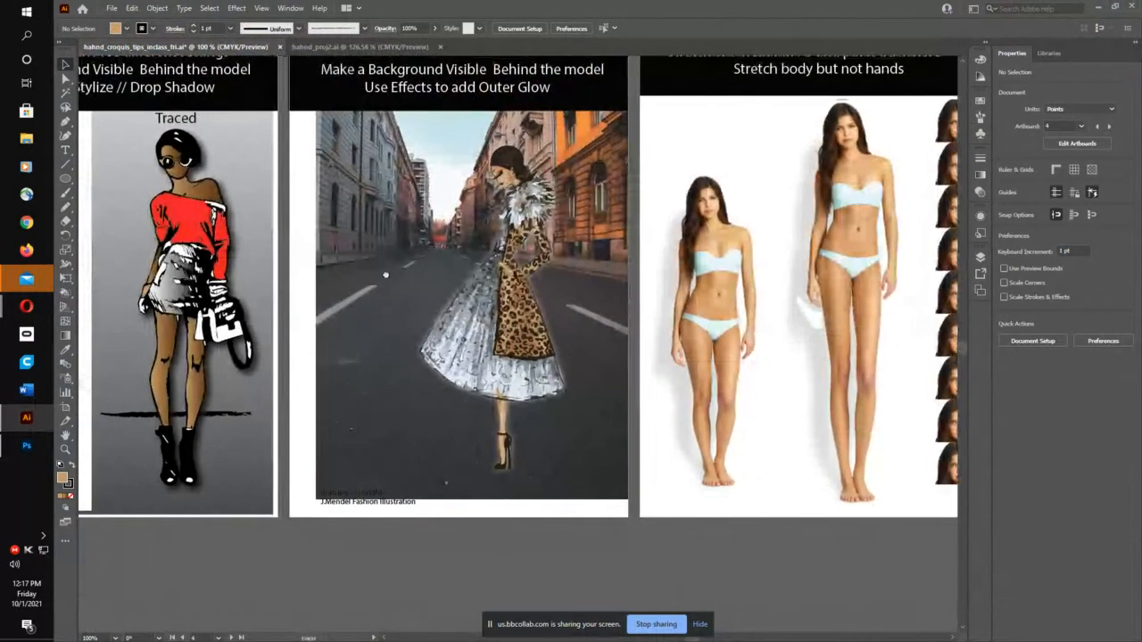
{"action": "scroll", "coordinate": [387, 296], "scroll_direction": "up", "scroll_amount": 1}
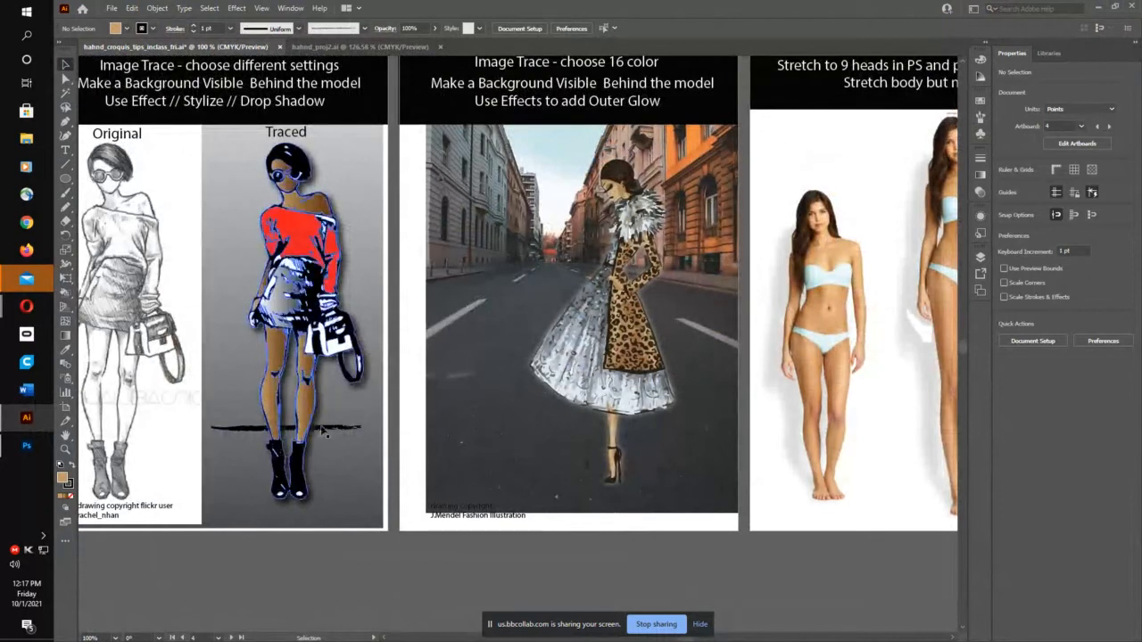
{"action": "mouse_move", "coordinate": [324, 427]}
{"action": "left_mouse_down"}
{"action": "mouse_move", "coordinate": [344, 428]}
{"action": "mouse_move", "coordinate": [326, 427]}
{"action": "mouse_move", "coordinate": [328, 438]}
{"action": "left_mouse_up"}
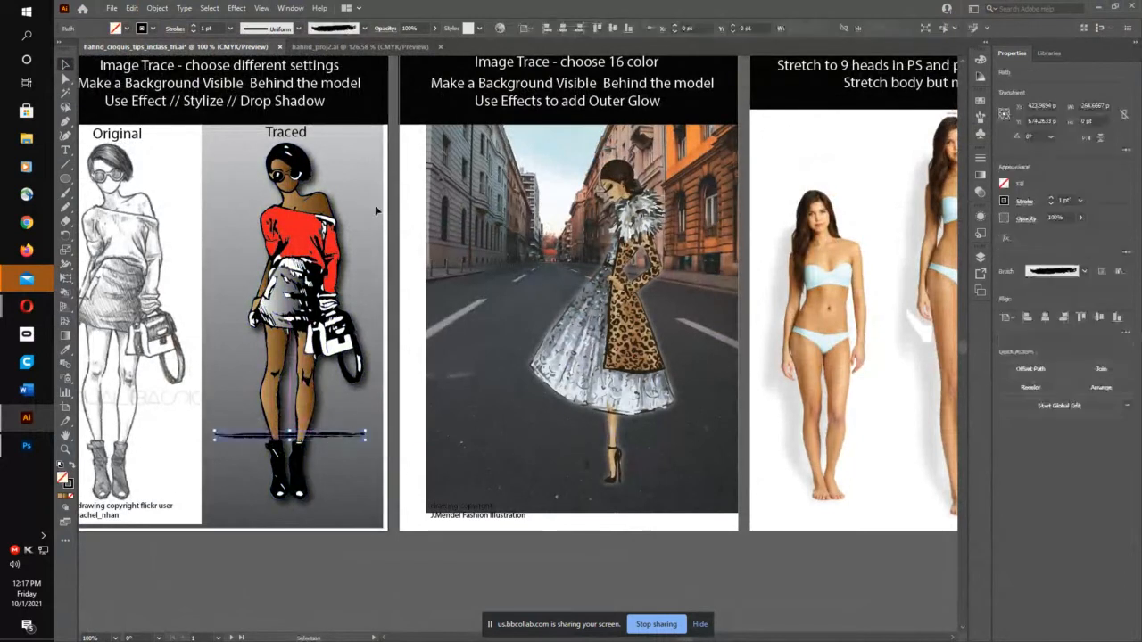
{"action": "left_click", "coordinate": [361, 221]}
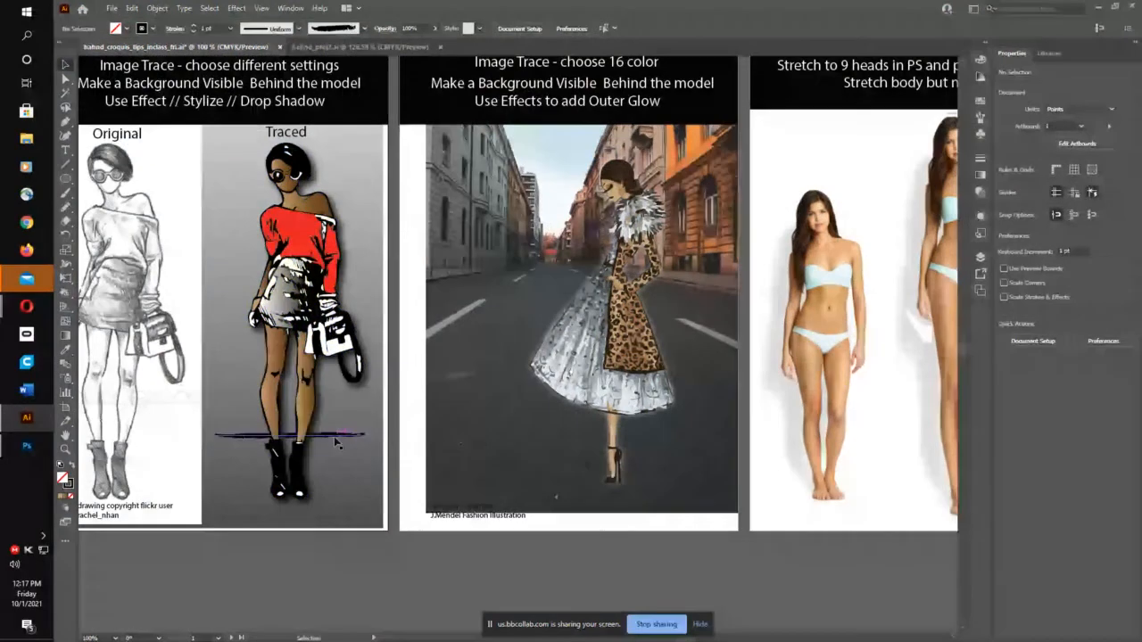
Step: Stretch the brushed ground line across the neighbouring board, shift it slightly, and shorten it to about 307 pt wide
{"action": "left_click_drag", "start_coordinate": [336, 438], "coordinate": [742, 433]}
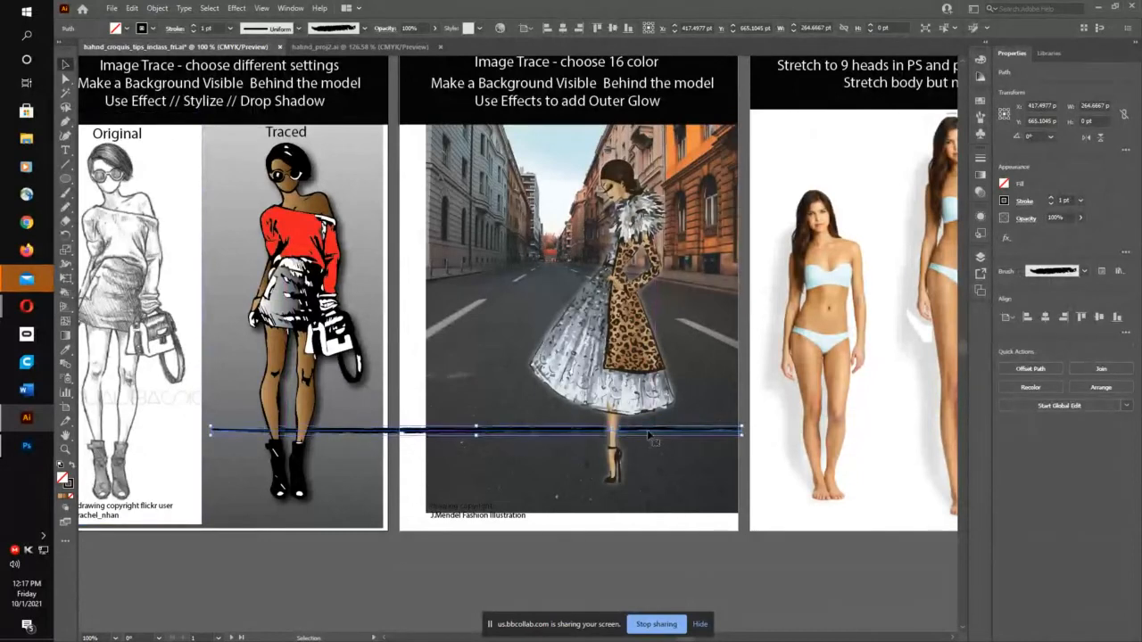
{"action": "left_click_drag", "start_coordinate": [584, 434], "coordinate": [567, 435]}
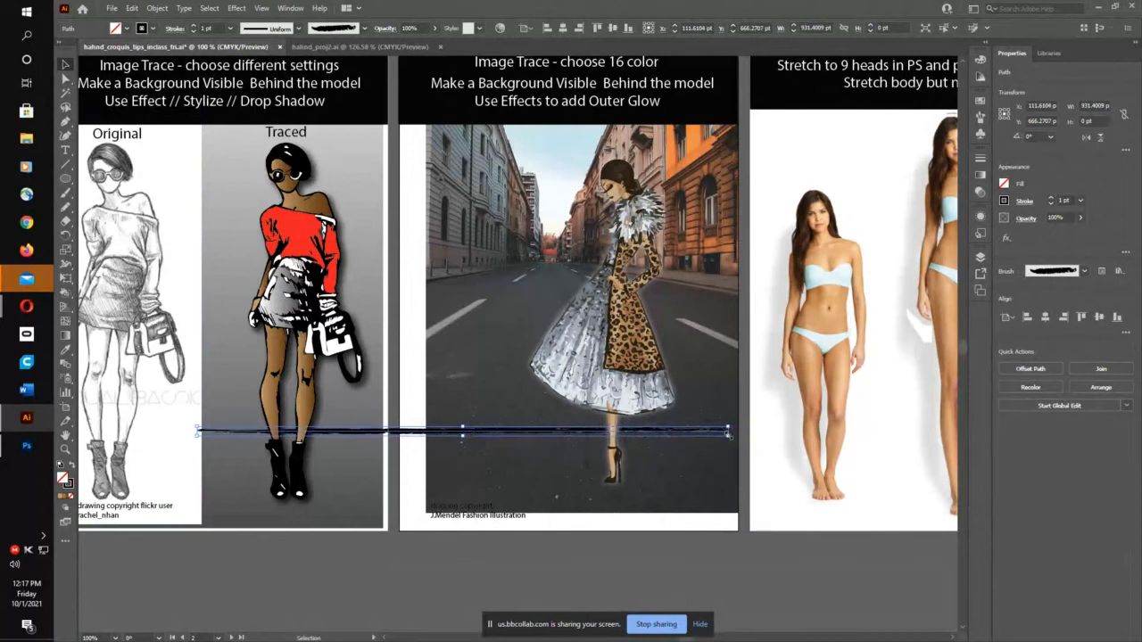
{"action": "left_click_drag", "start_coordinate": [728, 432], "coordinate": [377, 429]}
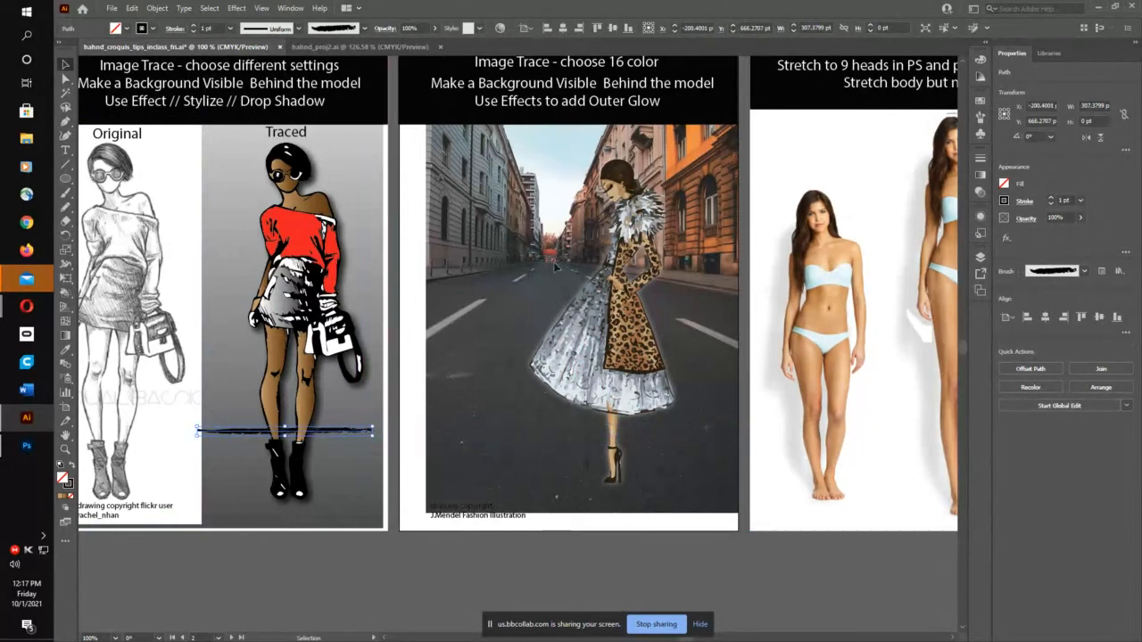
Step: Switch back to Opera and look through the perspective street results for the autumn tree-lined road photo
{"action": "left_click_drag", "start_coordinate": [557, 266], "coordinate": [456, 315]}
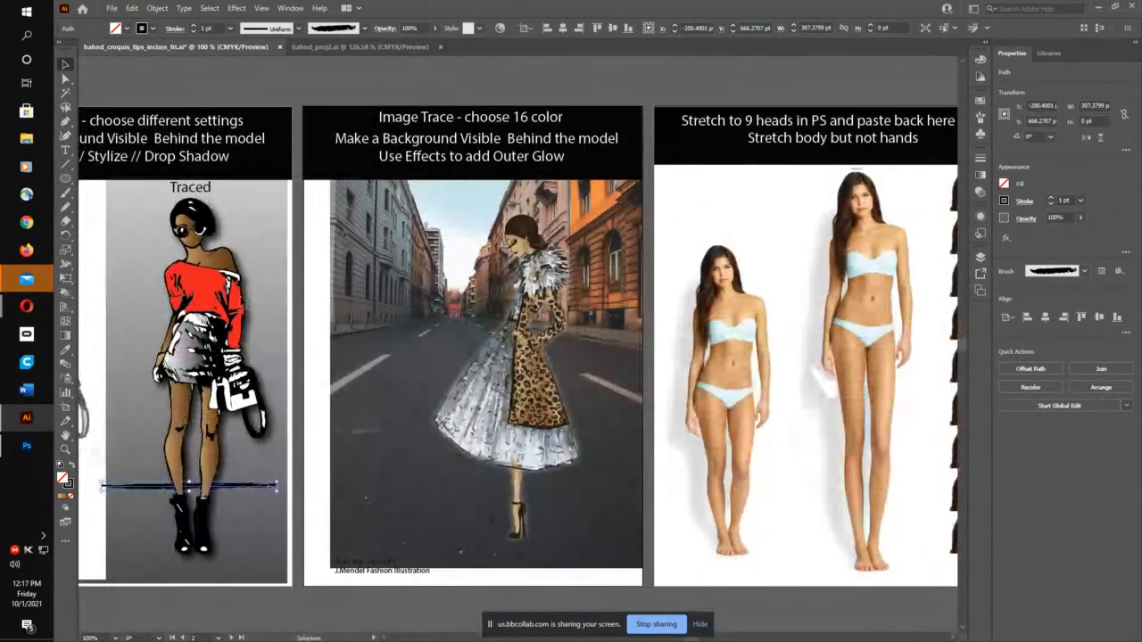
{"action": "left_click", "coordinate": [26, 445]}
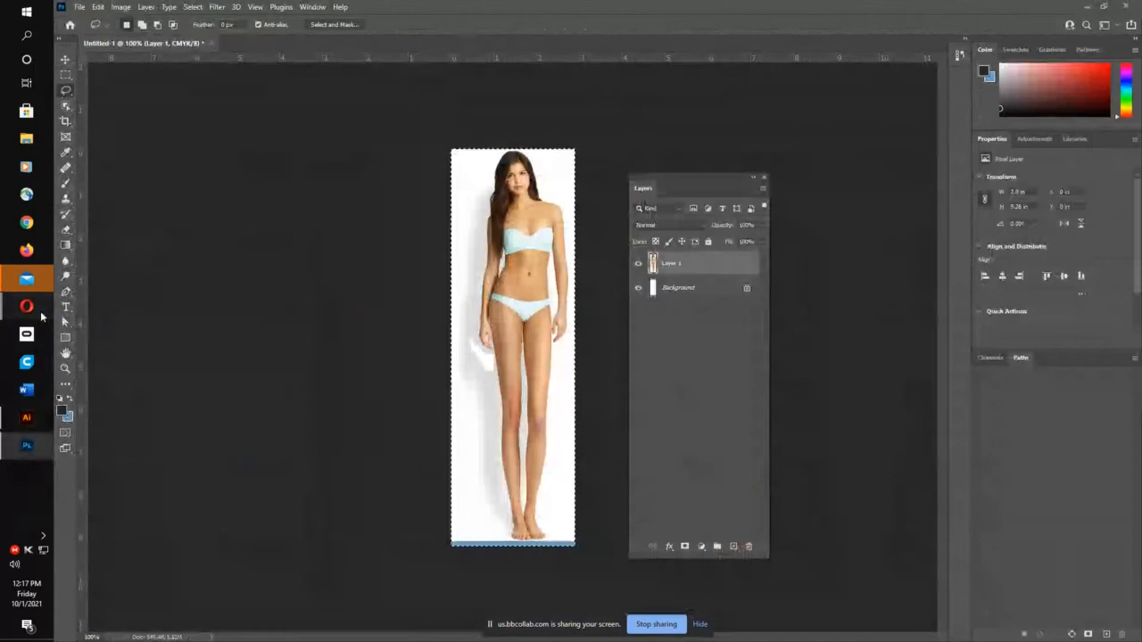
{"action": "mouse_move", "coordinate": [41, 313]}
{"action": "left_click", "coordinate": [114, 290]}
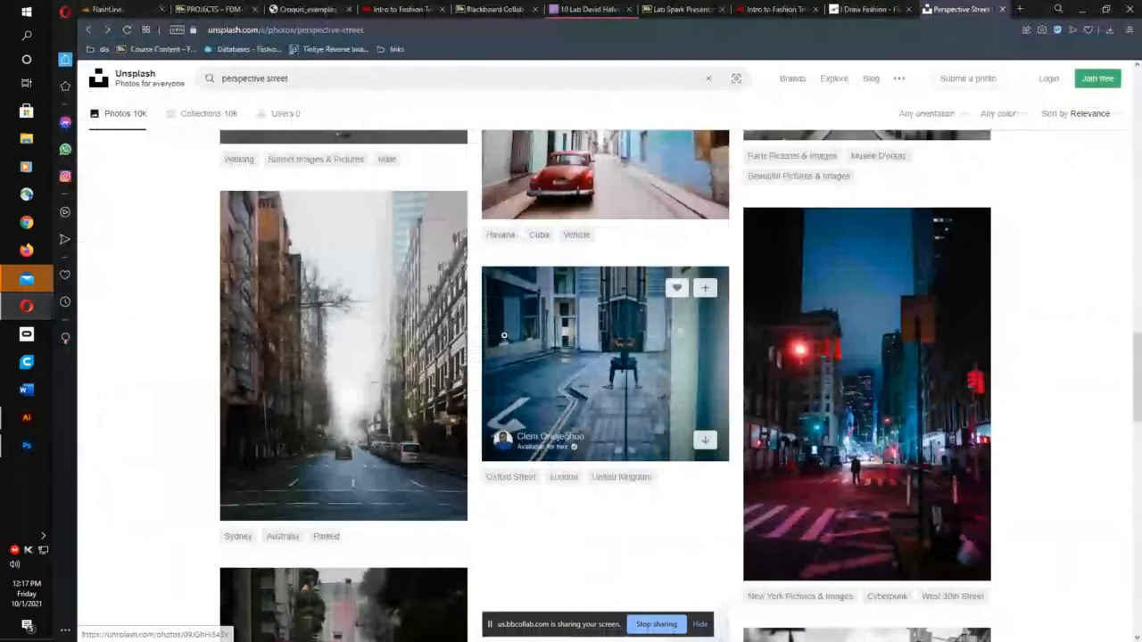
{"action": "scroll", "coordinate": [594, 303], "scroll_direction": "down", "scroll_amount": 2}
{"action": "scroll", "coordinate": [594, 303], "scroll_direction": "down", "scroll_amount": 6}
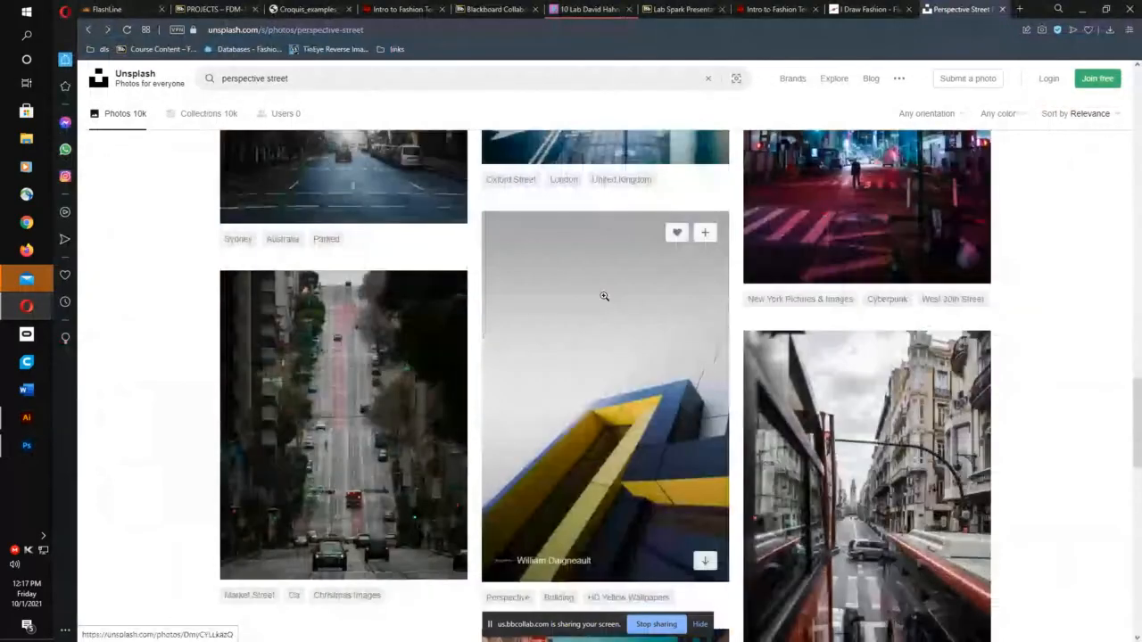
{"action": "scroll", "coordinate": [616, 314], "scroll_direction": "up", "scroll_amount": 7}
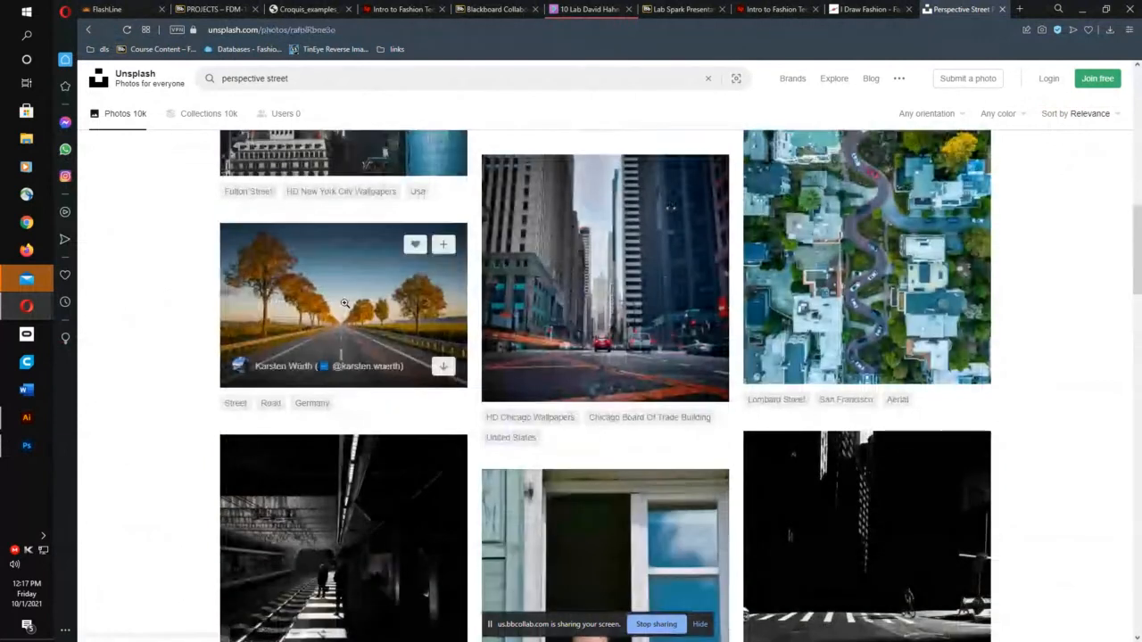
Step: Open the autumn road photo, copy the image, and paste it in Illustrator behind the model in the leopard-print coat
{"action": "left_click", "coordinate": [419, 295]}
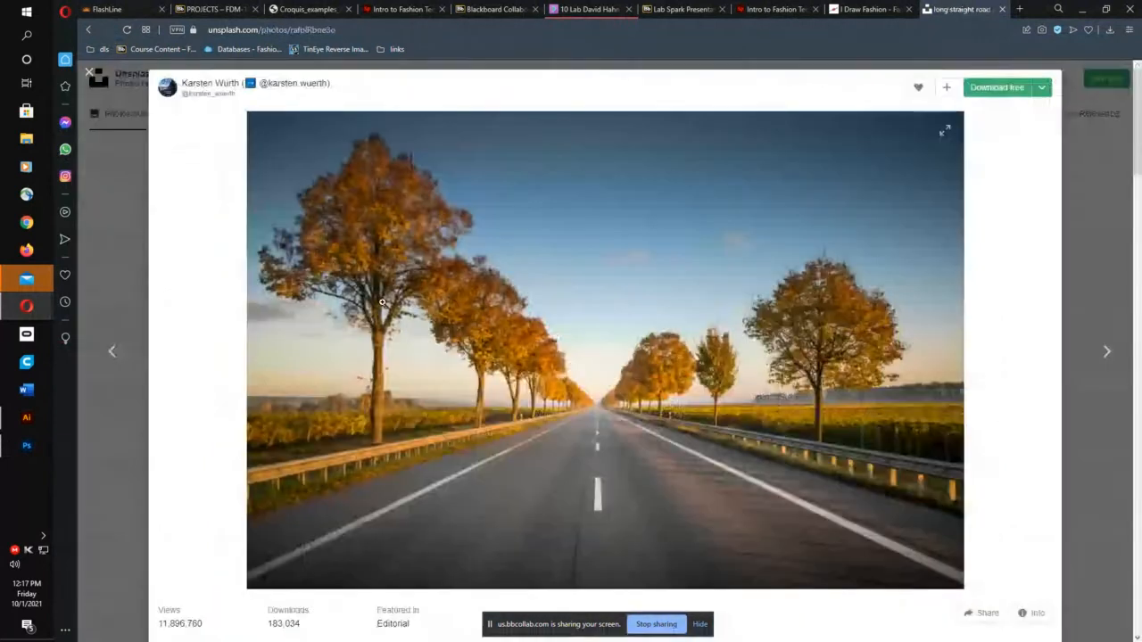
{"action": "right_click", "coordinate": [620, 303]}
{"action": "left_click", "coordinate": [652, 342]}
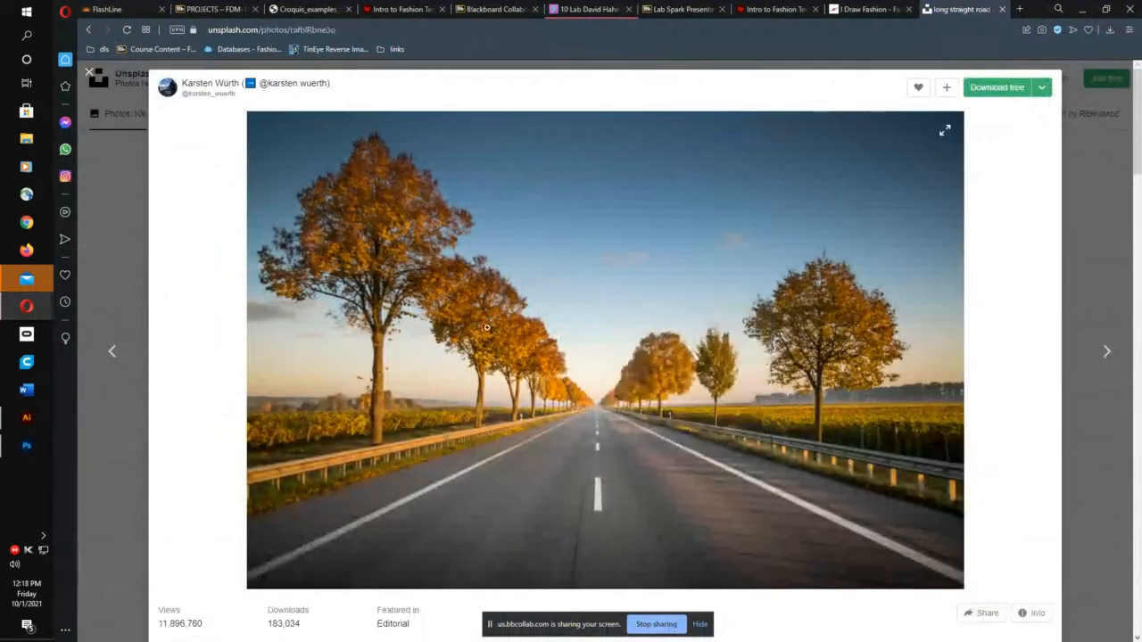
{"action": "left_click", "coordinate": [39, 417]}
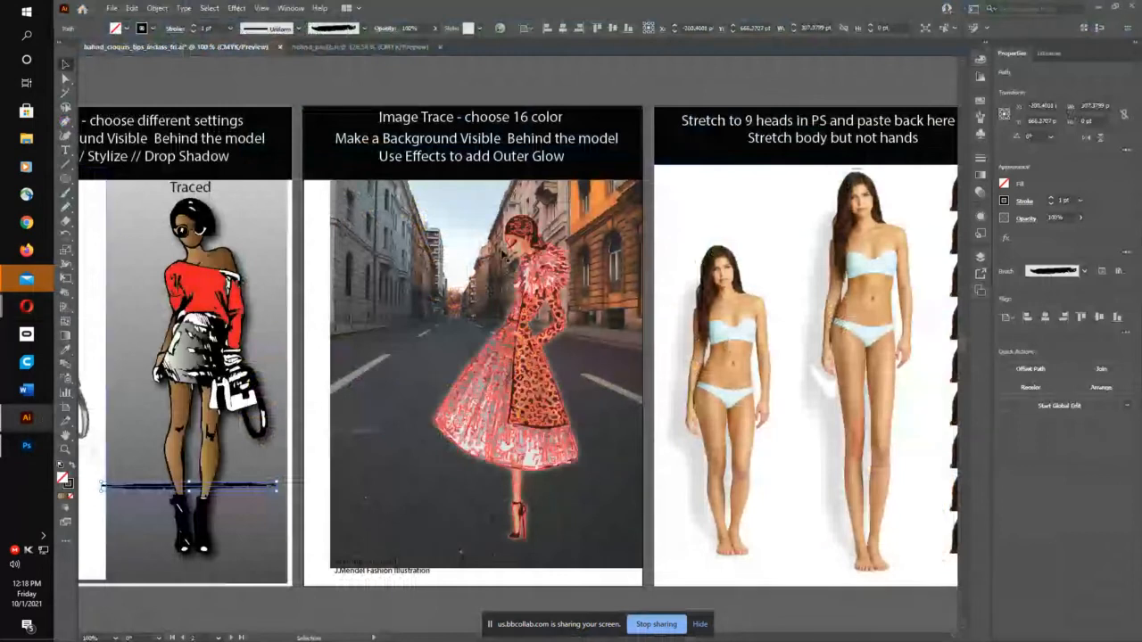
{"action": "key", "text": "ctrl+v"}
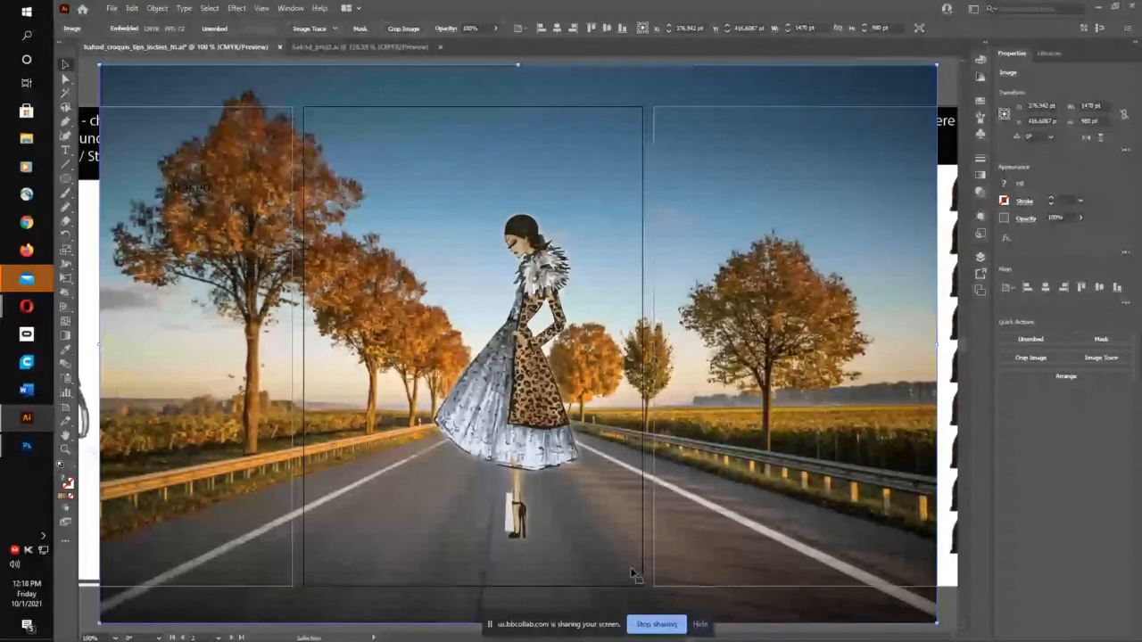
Step: Try squeezing the road photo horizontally to the board's width, about 601 pt, and undo both resizes
{"action": "left_click_drag", "start_coordinate": [100, 345], "coordinate": [304, 346]}
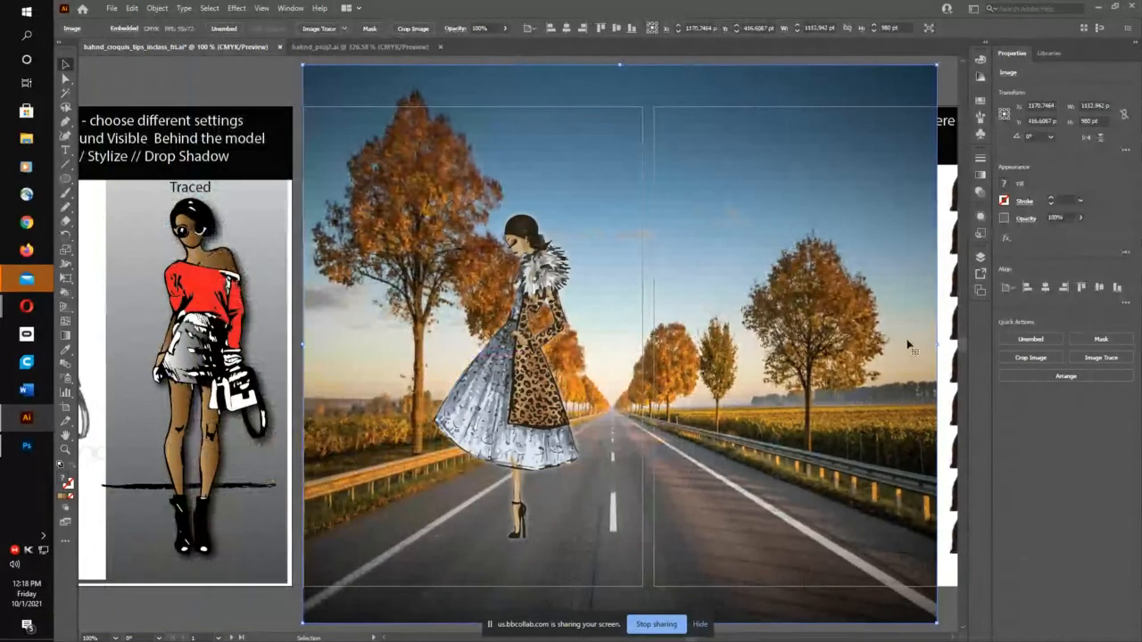
{"action": "left_click_drag", "start_coordinate": [939, 344], "coordinate": [647, 364]}
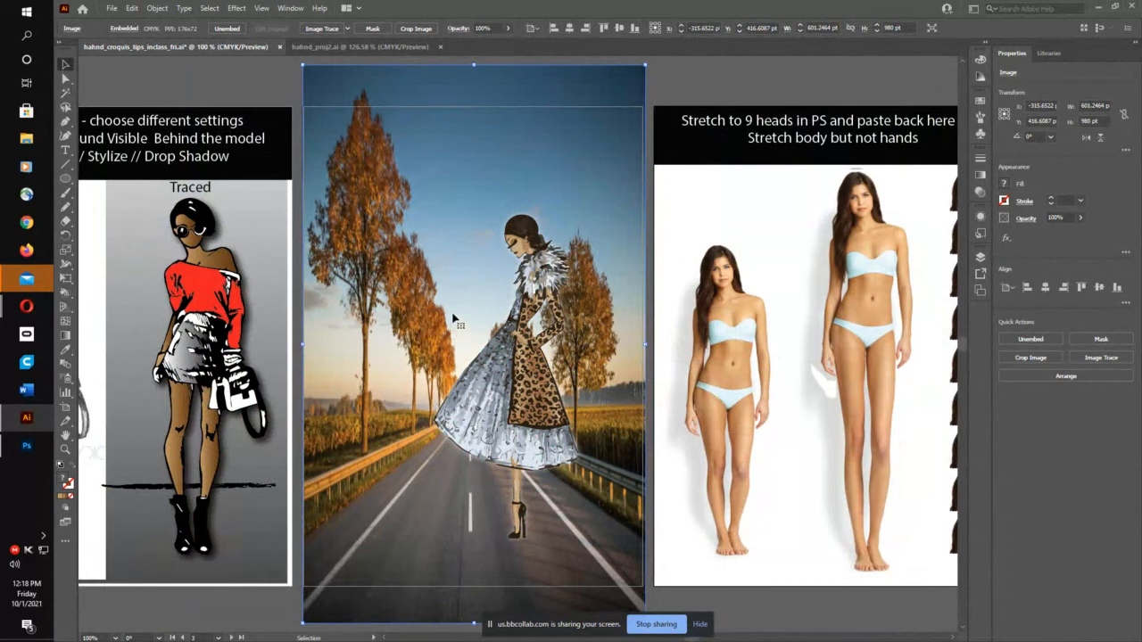
{"action": "key", "text": "ctrl+z"}
{"action": "key", "text": "ctrl+z"}
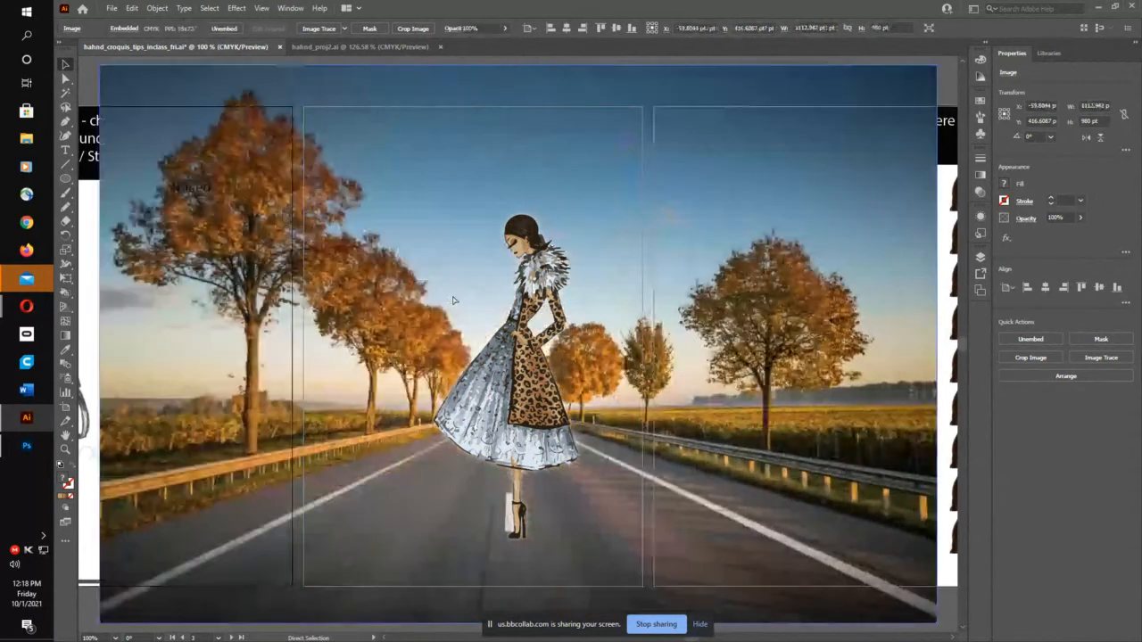
Step: Crop the autumn road photo to the edges of the leopard-coat model's board, about 597 × 843 pt
{"action": "left_click", "coordinate": [403, 29]}
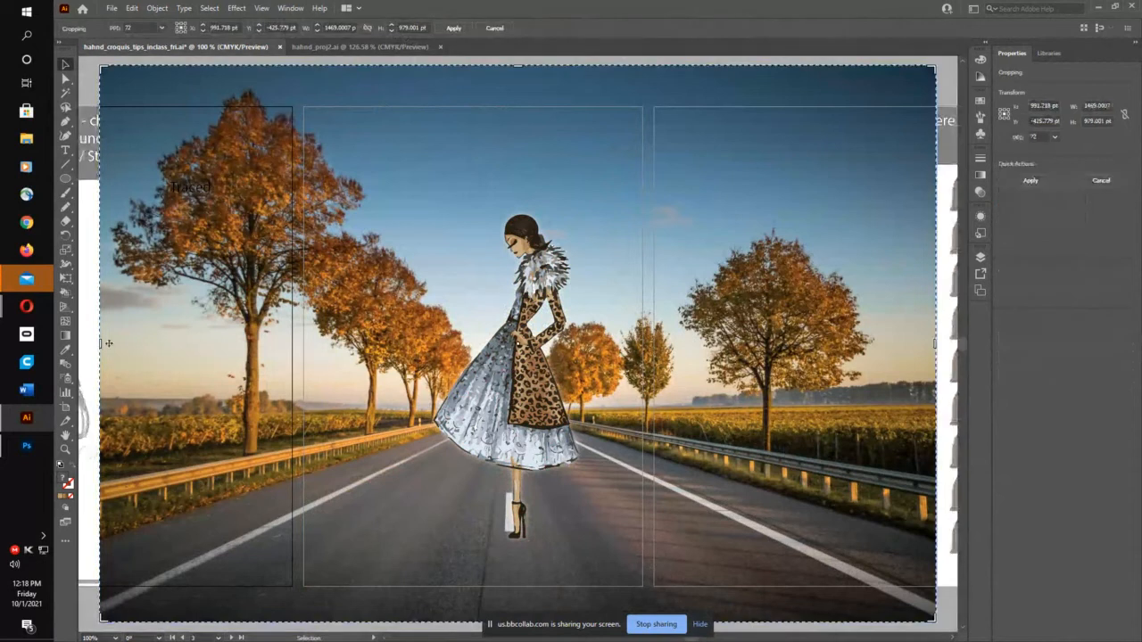
{"action": "left_click_drag", "start_coordinate": [108, 344], "coordinate": [303, 344]}
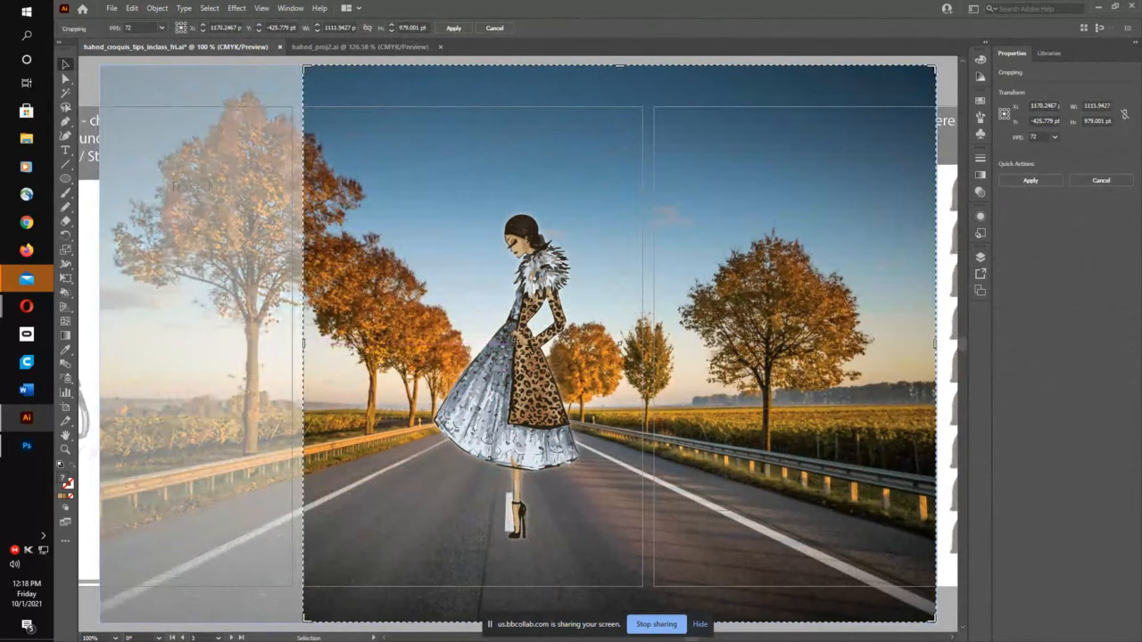
{"action": "left_click_drag", "start_coordinate": [935, 344], "coordinate": [644, 370]}
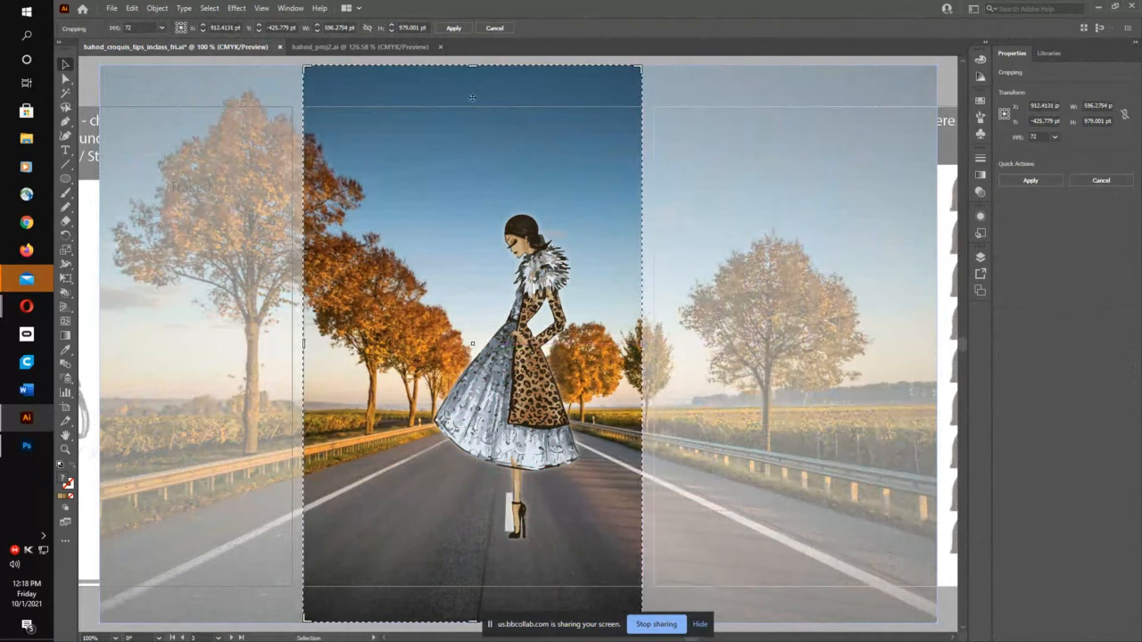
{"action": "left_click_drag", "start_coordinate": [477, 66], "coordinate": [476, 108]}
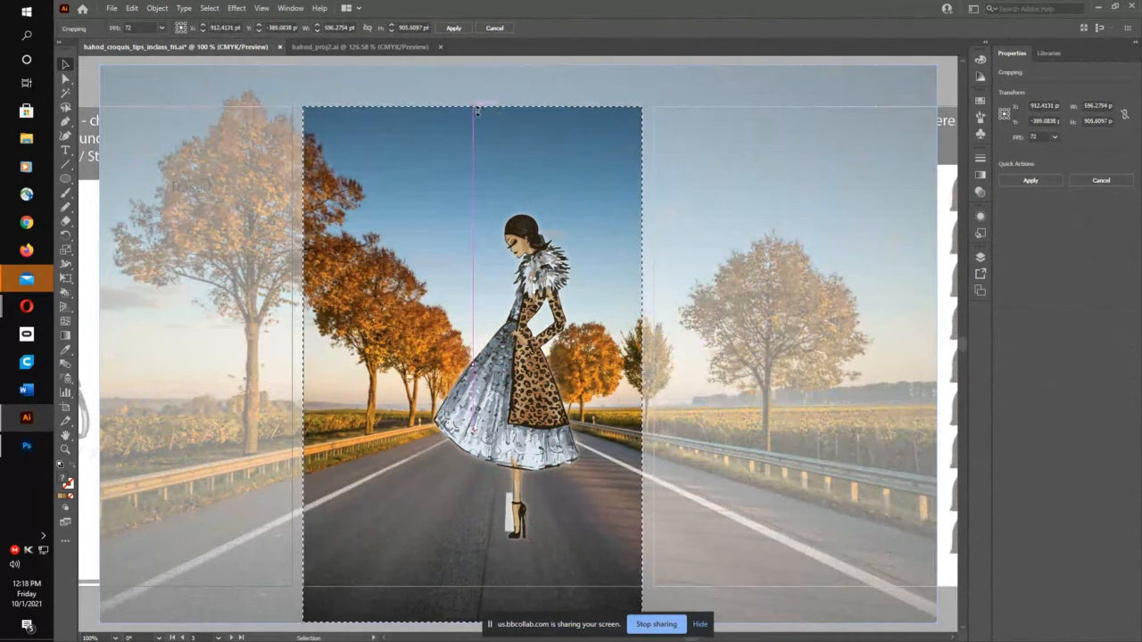
{"action": "scroll", "coordinate": [459, 441], "scroll_direction": "down", "scroll_amount": 2}
{"action": "left_click_drag", "start_coordinate": [472, 578], "coordinate": [475, 543]}
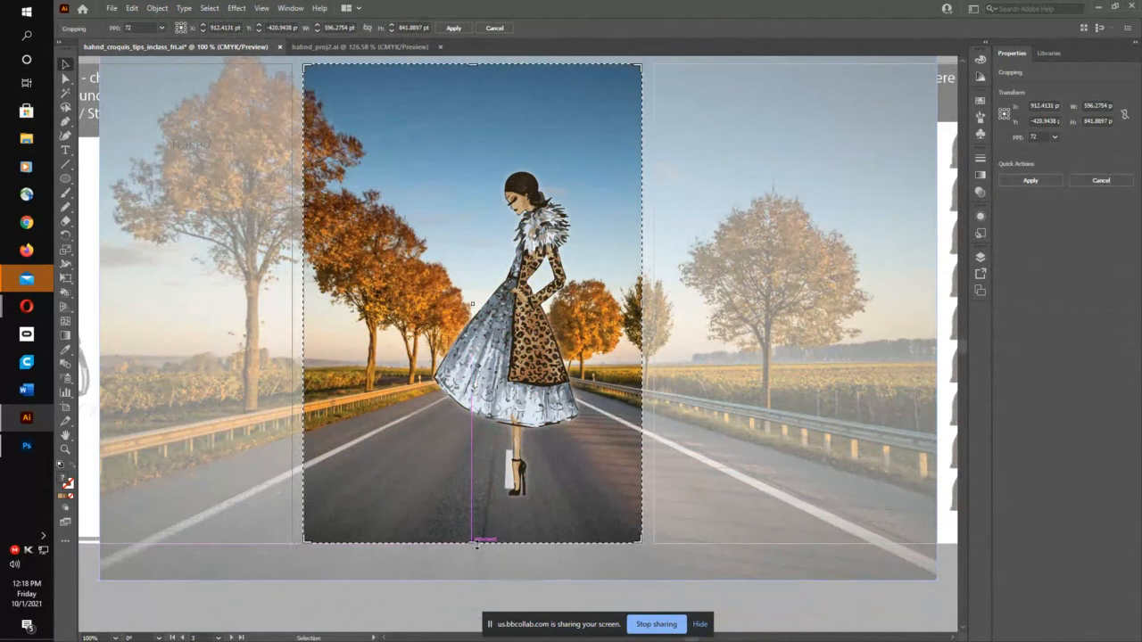
{"action": "left_click", "coordinate": [454, 27]}
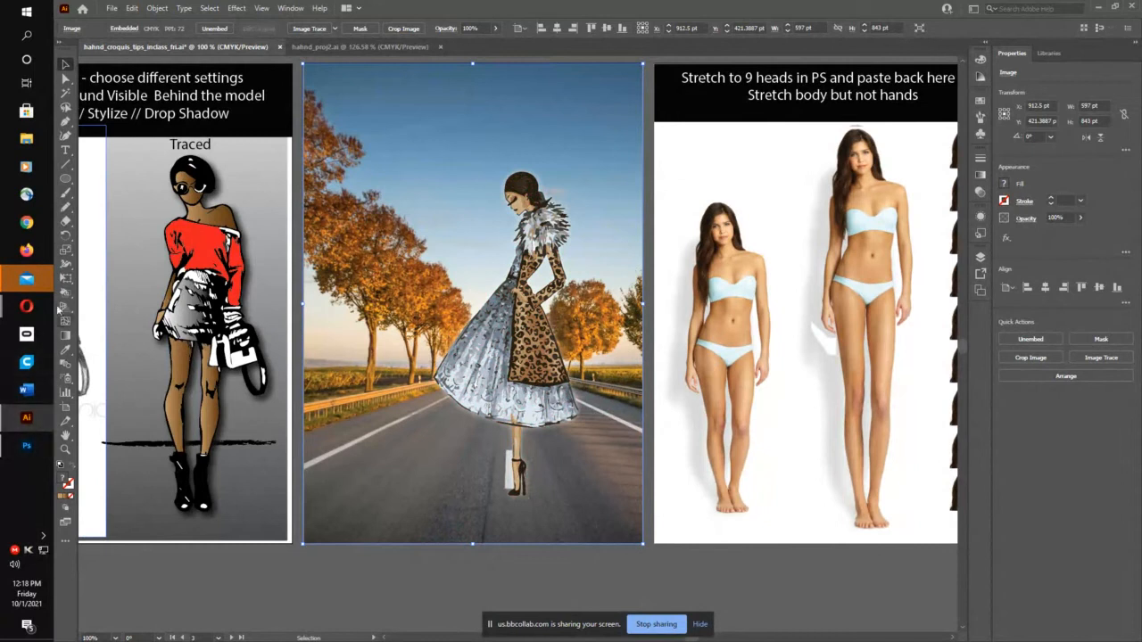
Step: Enlarge the cropped road photo proportionally to about 1160 × 1637 pt and position it behind the model past the board's edges
{"action": "mouse_move", "coordinate": [27, 306]}
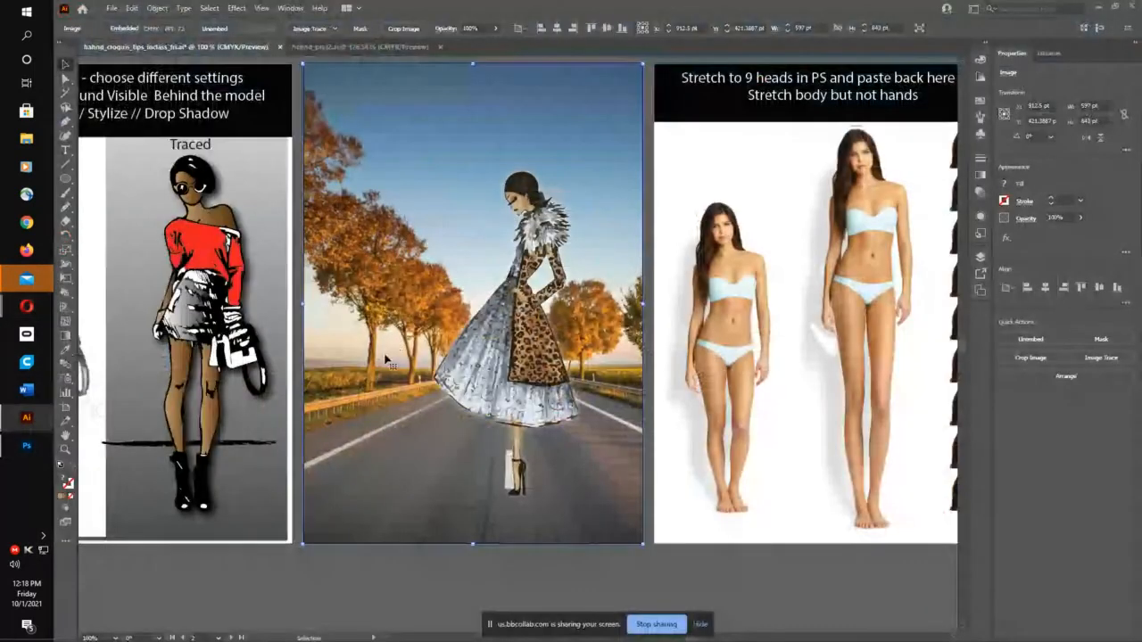
{"action": "left_click", "coordinate": [419, 434]}
{"action": "left_click_drag", "start_coordinate": [643, 543], "coordinate": [600, 546]}
{"action": "key", "text": "space"}
{"action": "left_click_drag", "start_coordinate": [545, 515], "coordinate": [554, 459]}
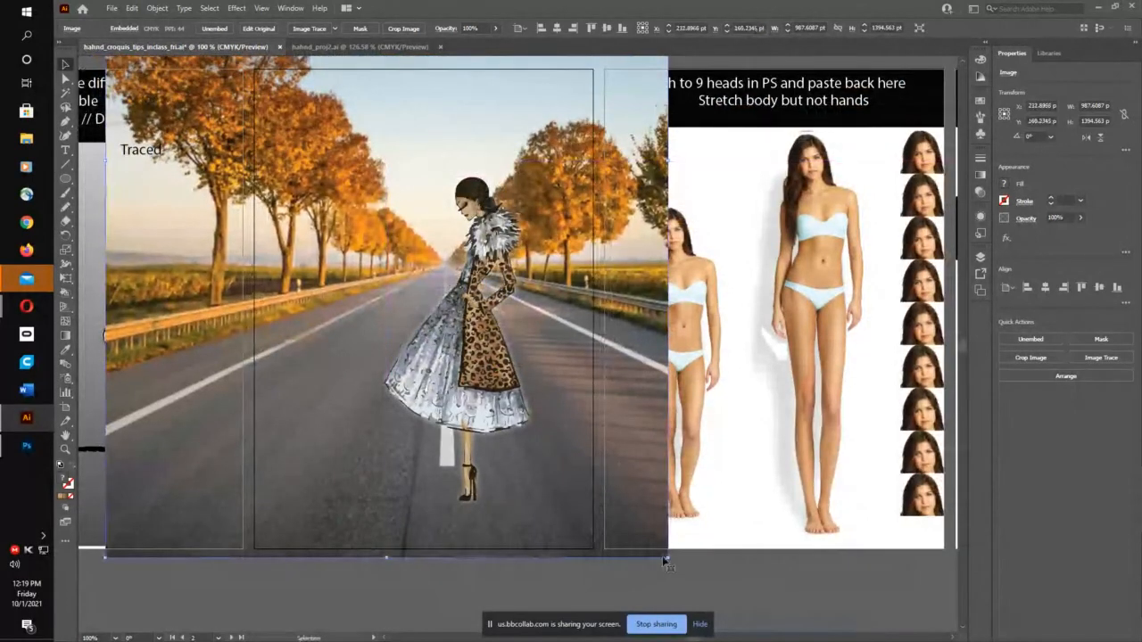
{"action": "left_click_drag", "start_coordinate": [669, 559], "coordinate": [767, 567]}
{"action": "left_click_drag", "start_coordinate": [646, 523], "coordinate": [582, 418]}
{"action": "left_click_drag", "start_coordinate": [589, 323], "coordinate": [566, 446]}
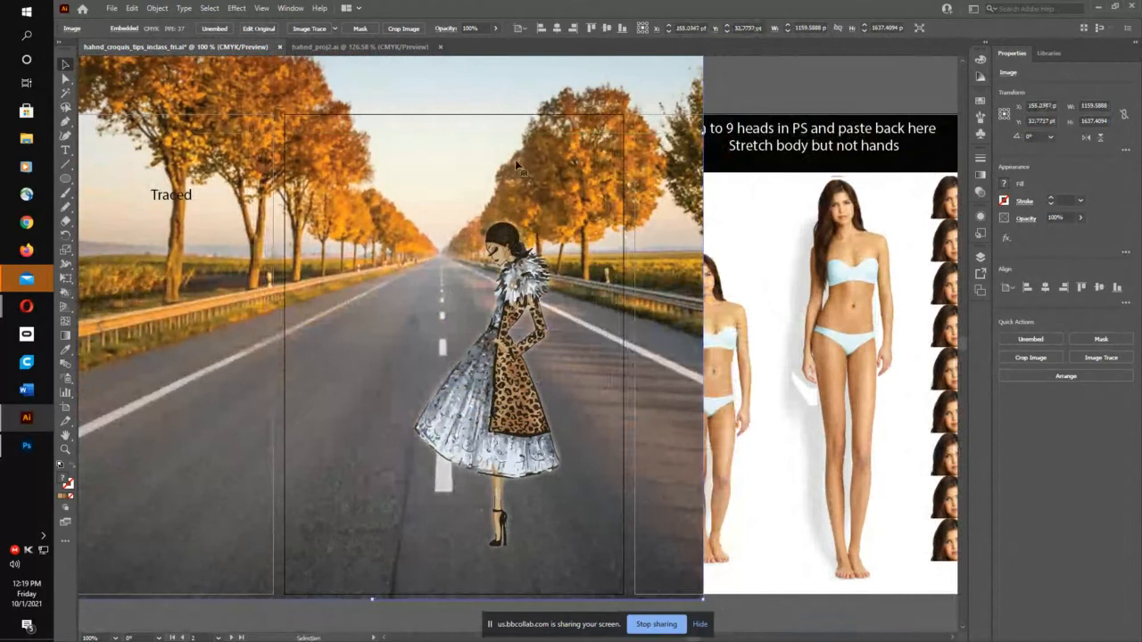
Step: Crop the enlarged road photo to the model's board again, to about 596 × 849 pt
{"action": "left_click", "coordinate": [402, 28]}
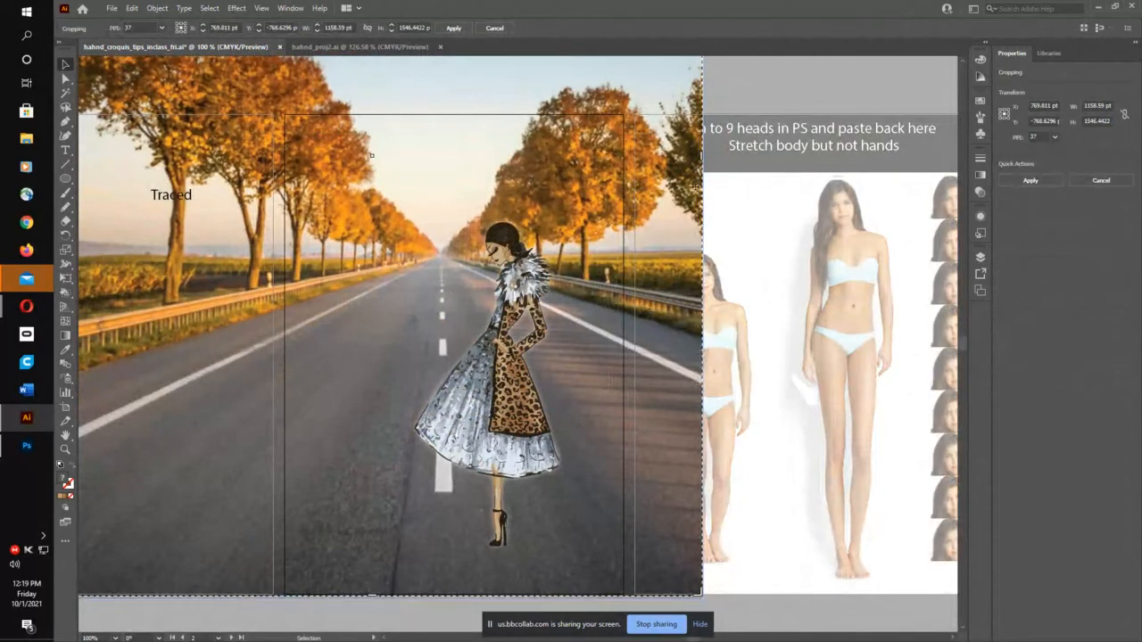
{"action": "left_click_drag", "start_coordinate": [702, 155], "coordinate": [621, 157]}
{"action": "scroll", "coordinate": [188, 324], "scroll_direction": "left", "scroll_amount": 4}
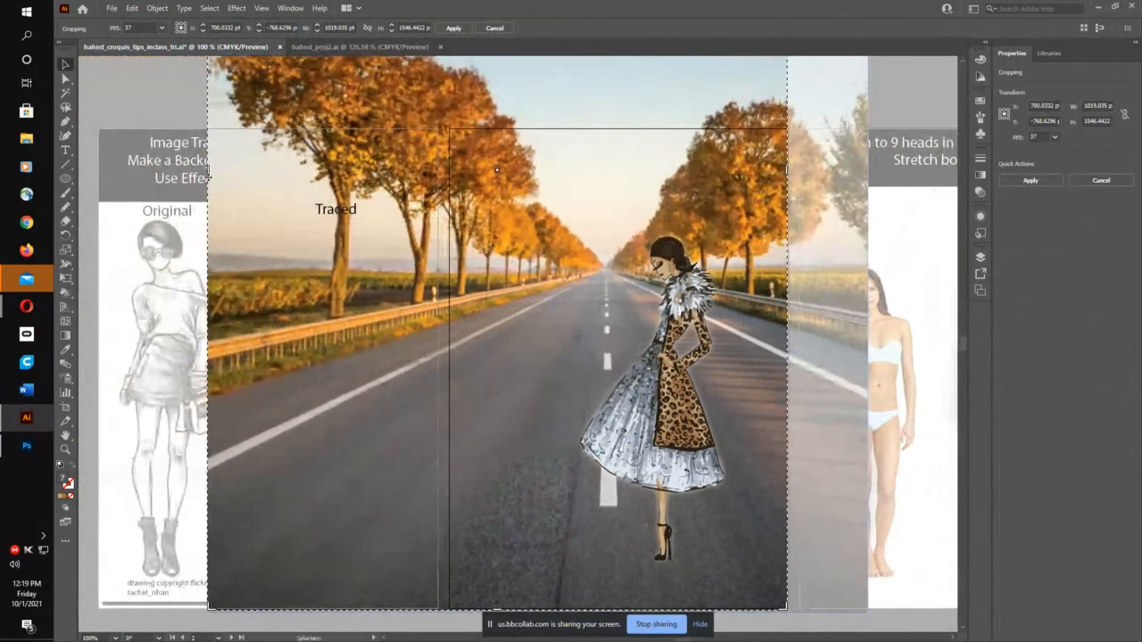
{"action": "left_click_drag", "start_coordinate": [209, 175], "coordinate": [449, 178]}
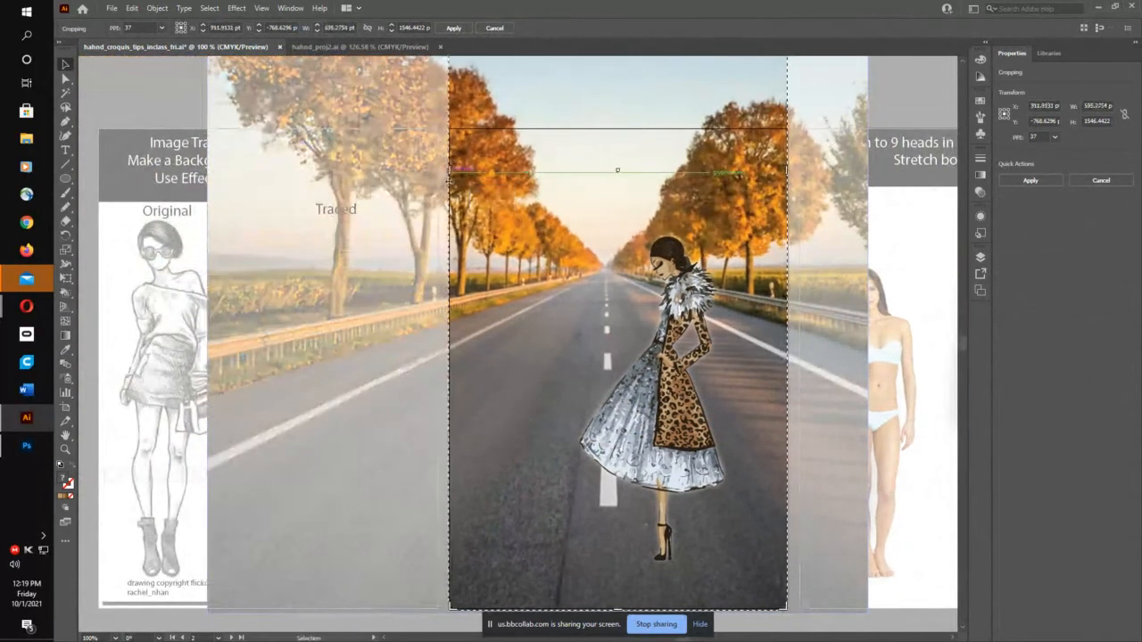
{"action": "key", "text": "space"}
{"action": "left_click_drag", "start_coordinate": [506, 200], "coordinate": [387, 532]}
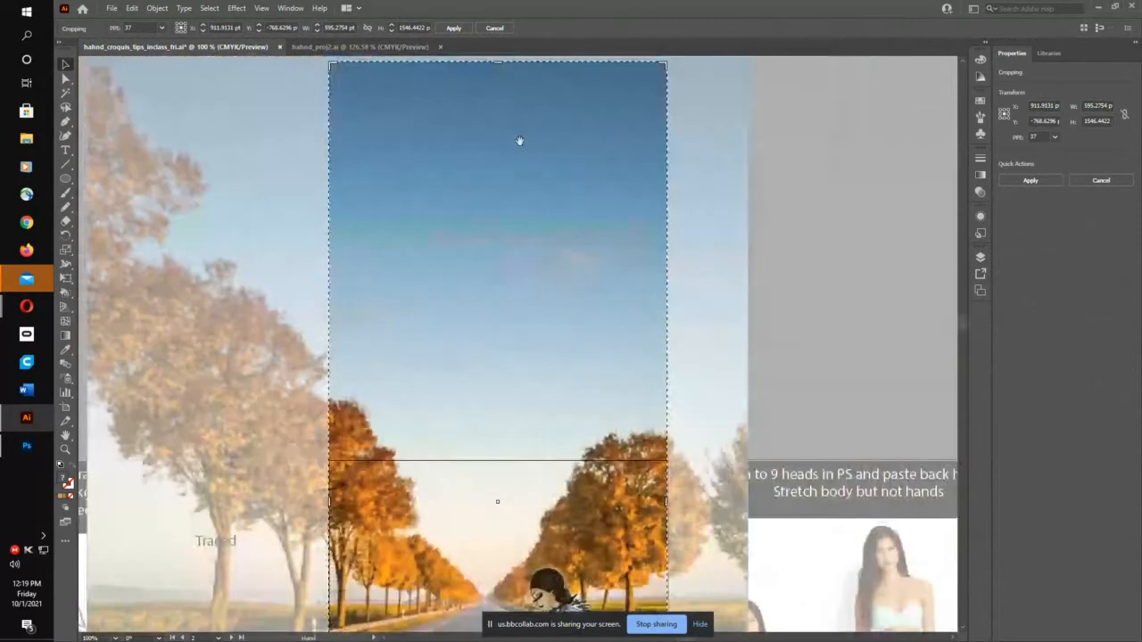
{"action": "left_click_drag", "start_coordinate": [496, 96], "coordinate": [475, 465]}
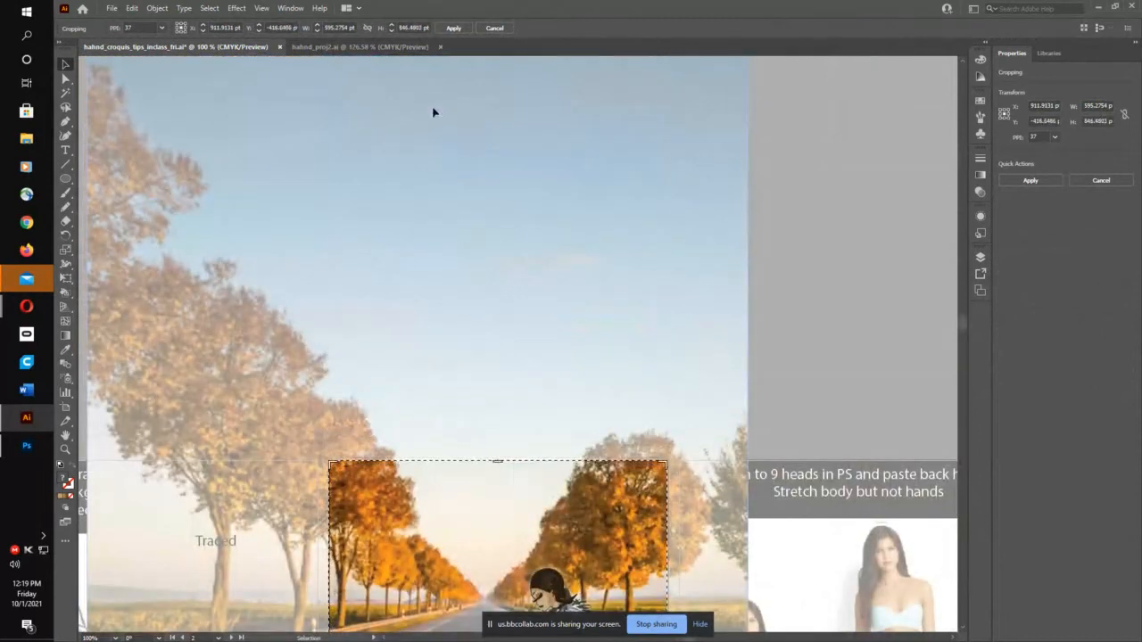
{"action": "left_click", "coordinate": [455, 28]}
{"action": "scroll", "coordinate": [465, 120], "scroll_direction": "down", "scroll_amount": 2}
{"action": "scroll", "coordinate": [552, 327], "scroll_direction": "down", "scroll_amount": 5}
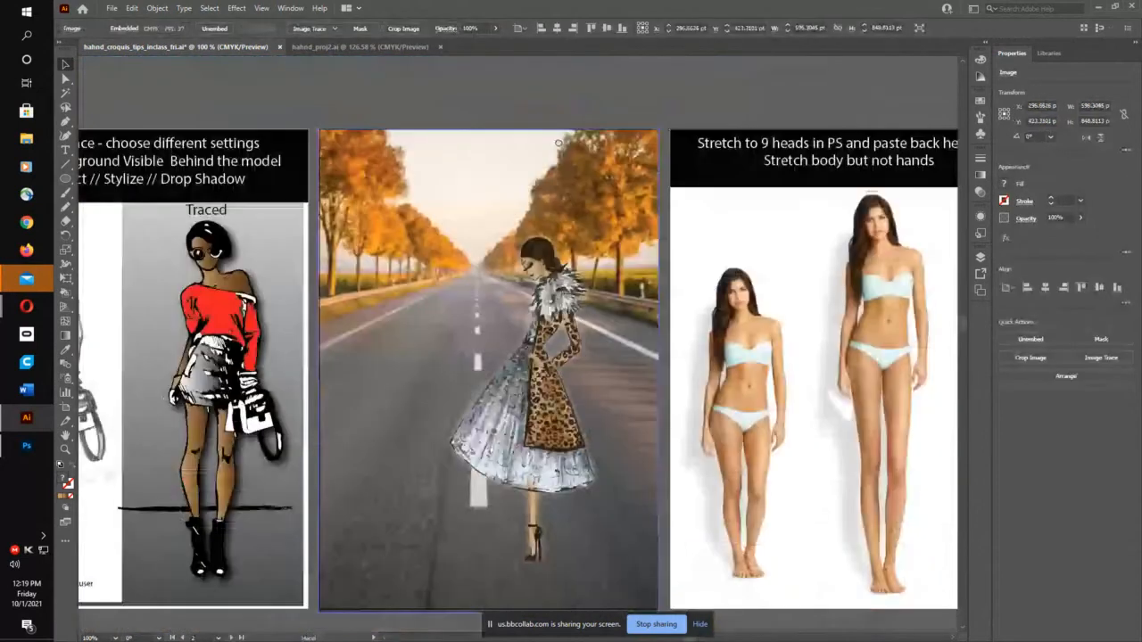
Step: Image Trace the cropped road photo with the High Fidelity Photo preset and clear the trace settings away from the artwork
{"action": "left_click_drag", "start_coordinate": [559, 142], "coordinate": [540, 78]}
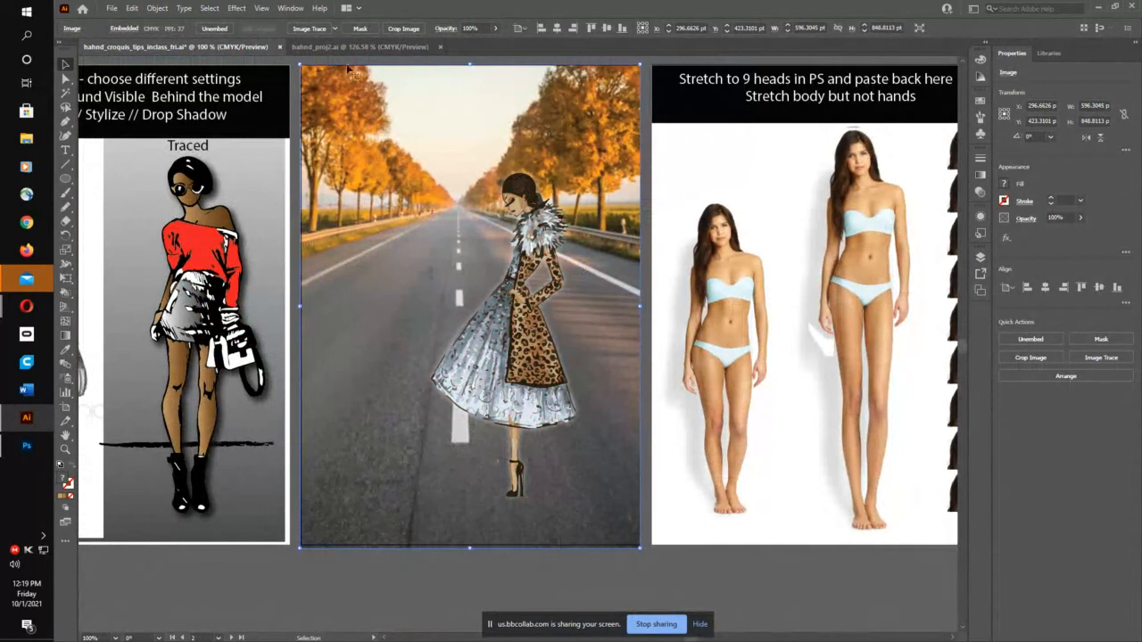
{"action": "left_click", "coordinate": [307, 28]}
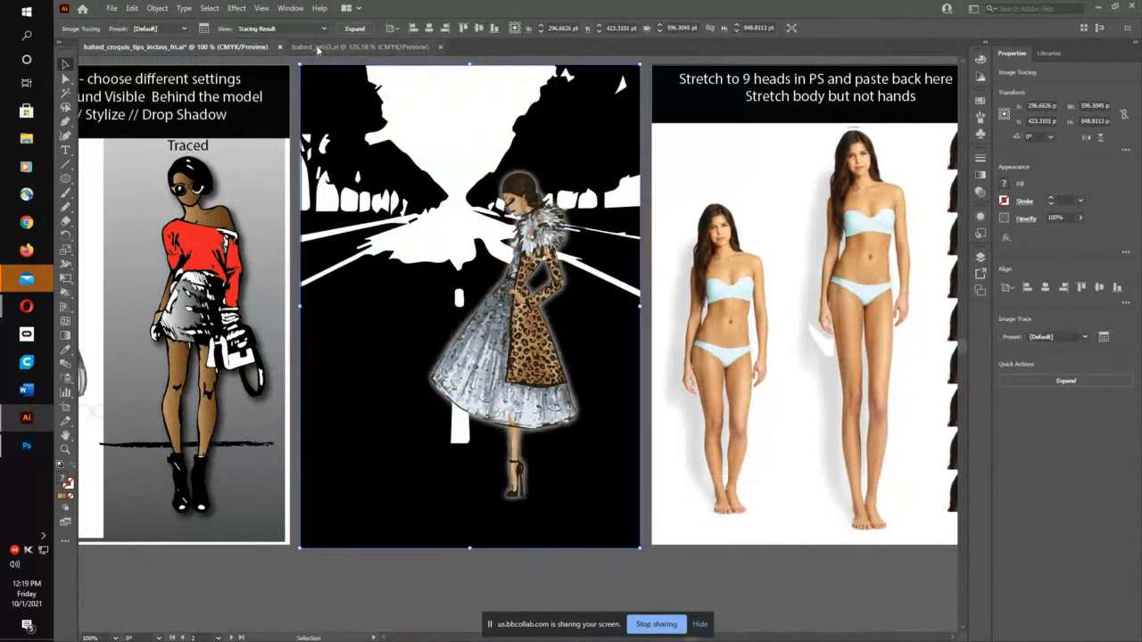
{"action": "left_click", "coordinate": [205, 29]}
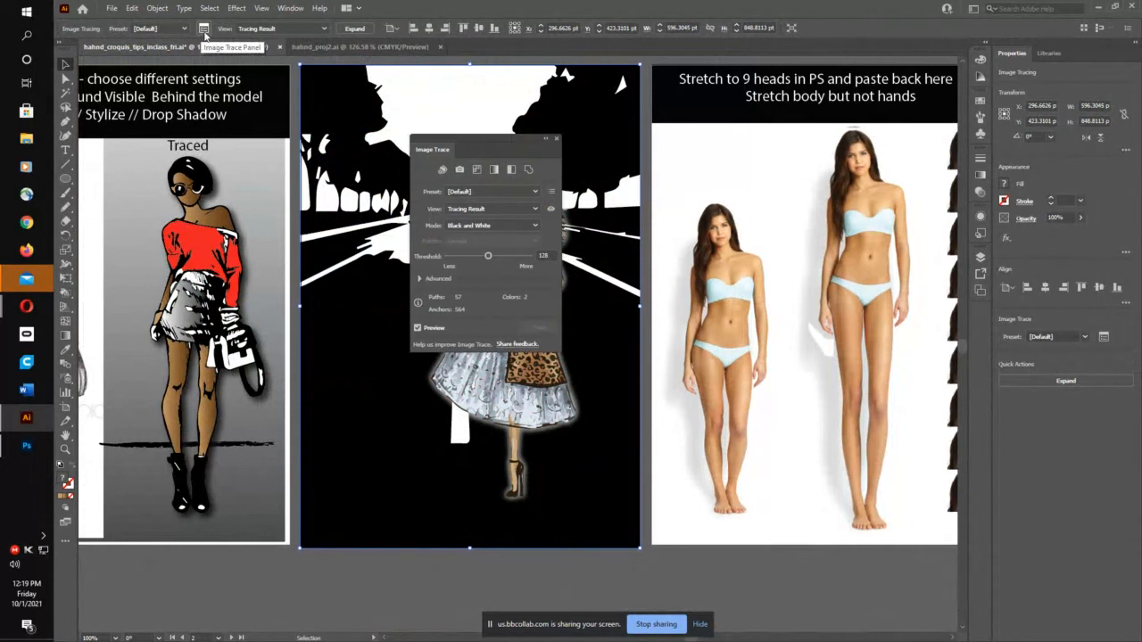
{"action": "left_click", "coordinate": [472, 190]}
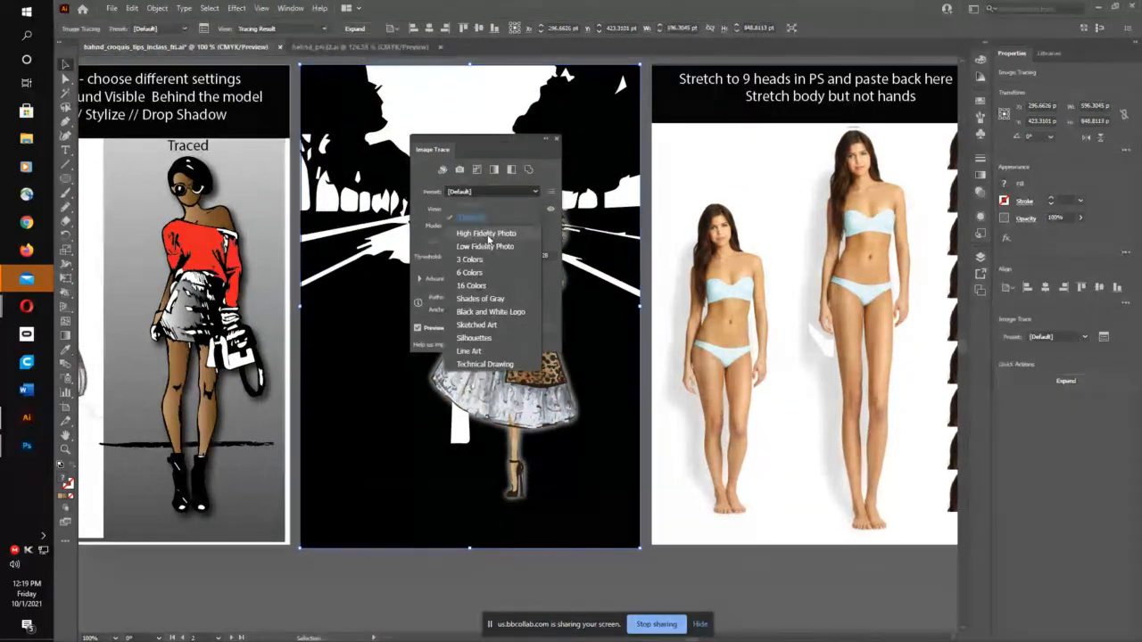
{"action": "left_click", "coordinate": [489, 226]}
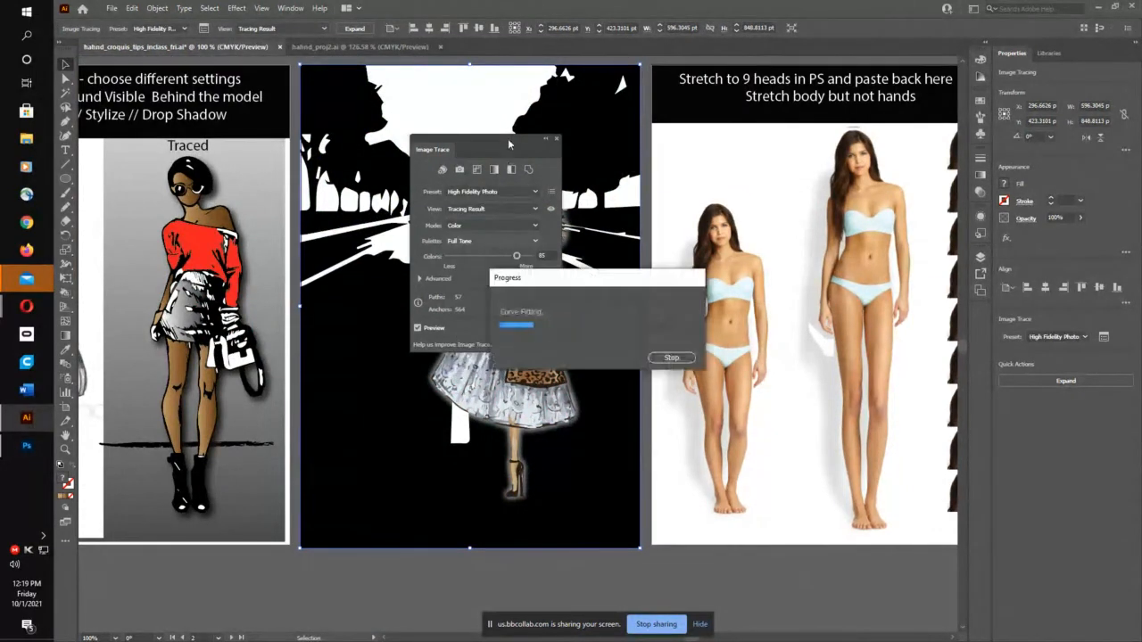
{"action": "left_click_drag", "start_coordinate": [507, 138], "coordinate": [247, 148]}
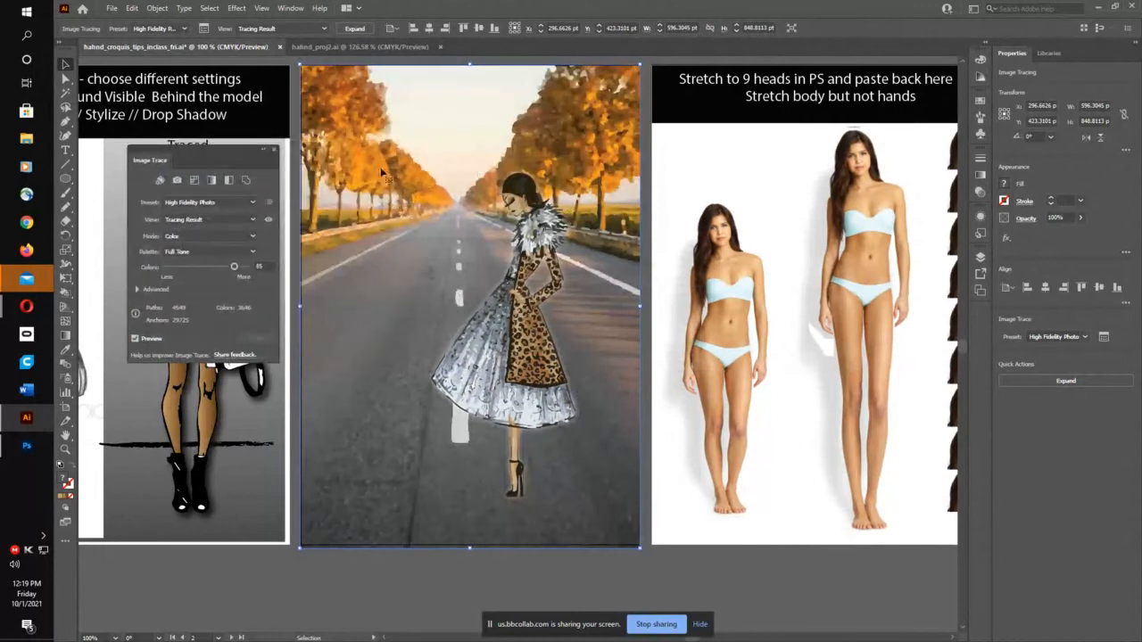
Step: Move the leopard-coat model slightly left on the road, nudge the neighbouring board's ground line left, and close the trace settings
{"action": "mouse_move", "coordinate": [518, 357]}
{"action": "left_mouse_down"}
{"action": "mouse_move", "coordinate": [482, 354]}
{"action": "mouse_move", "coordinate": [507, 342]}
{"action": "mouse_move", "coordinate": [470, 334]}
{"action": "mouse_move", "coordinate": [494, 347]}
{"action": "left_mouse_up"}
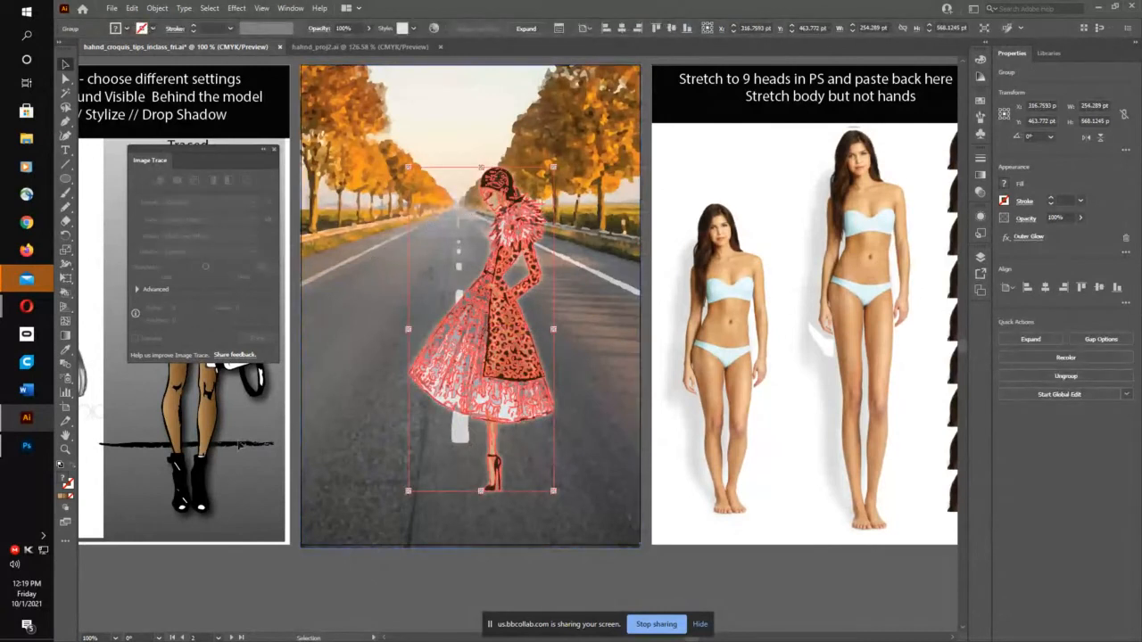
{"action": "left_click_drag", "start_coordinate": [239, 450], "coordinate": [230, 448]}
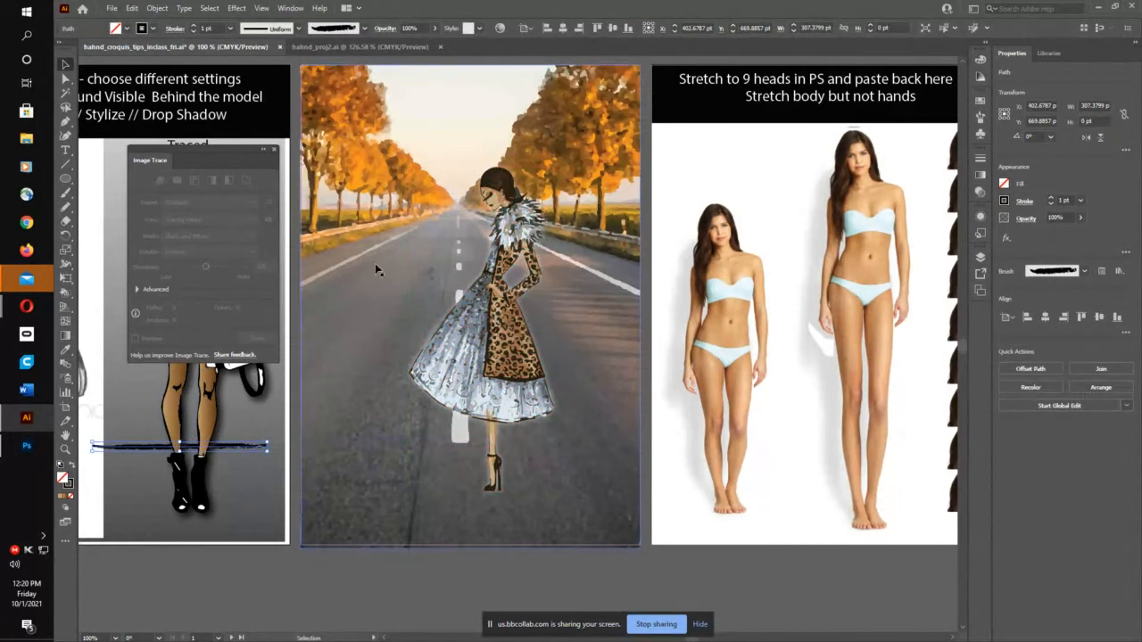
{"action": "left_click", "coordinate": [276, 151]}
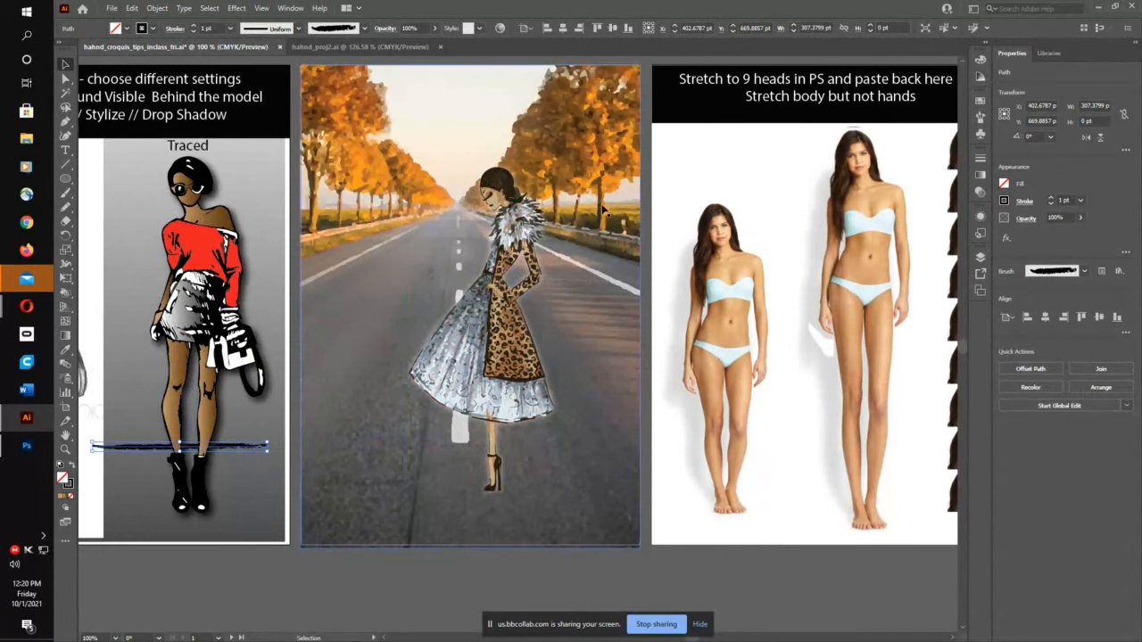
Step: Nudge the traced road background about 5 pt to the right behind the model
{"action": "left_click_drag", "start_coordinate": [700, 206], "coordinate": [582, 215]}
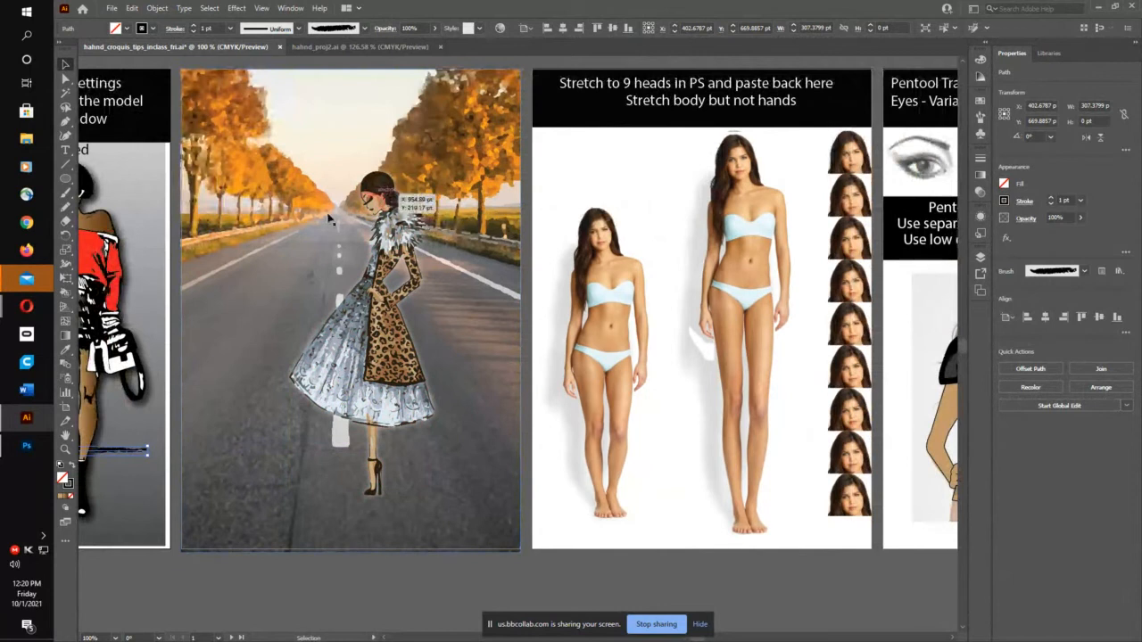
{"action": "left_click_drag", "start_coordinate": [737, 295], "coordinate": [625, 280]}
{"action": "mouse_move", "coordinate": [363, 174]}
{"action": "left_mouse_down"}
{"action": "mouse_move", "coordinate": [364, 185]}
{"action": "mouse_move", "coordinate": [363, 174]}
{"action": "left_mouse_up"}
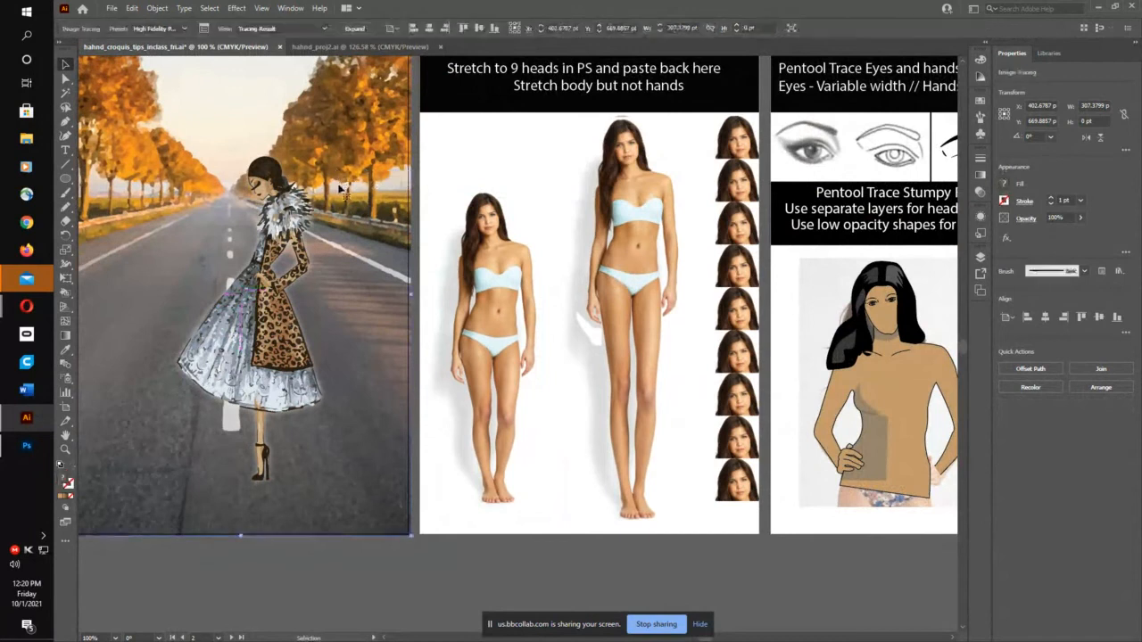
{"action": "left_click_drag", "start_coordinate": [725, 379], "coordinate": [396, 355]}
{"action": "left_click", "coordinate": [396, 356]}
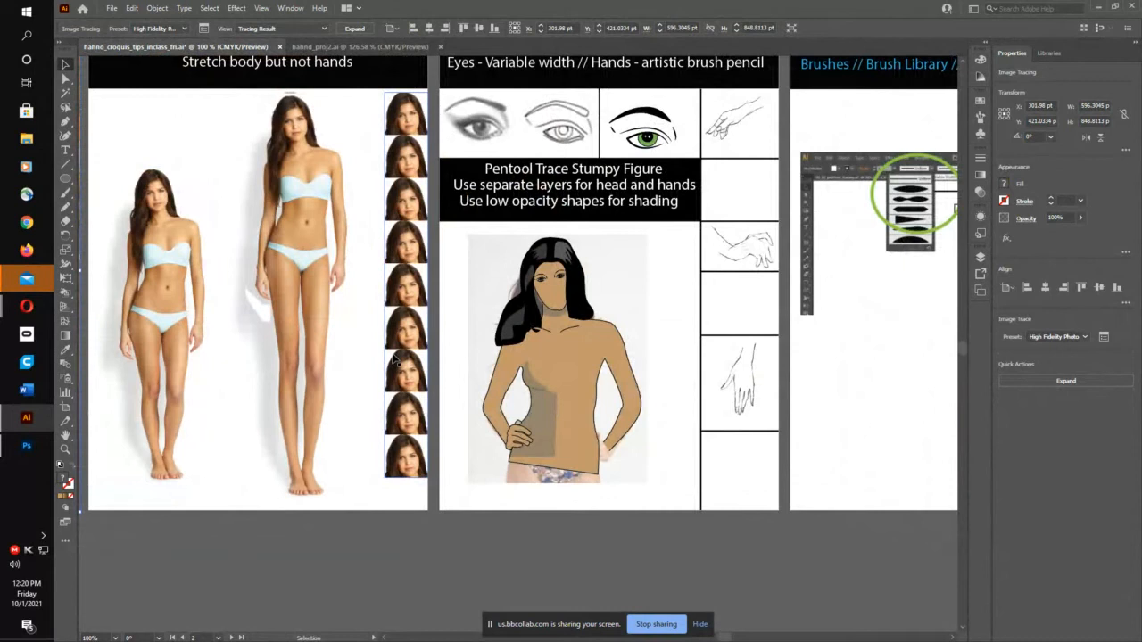
{"action": "left_click", "coordinate": [280, 486]}
{"action": "left_click", "coordinate": [118, 470]}
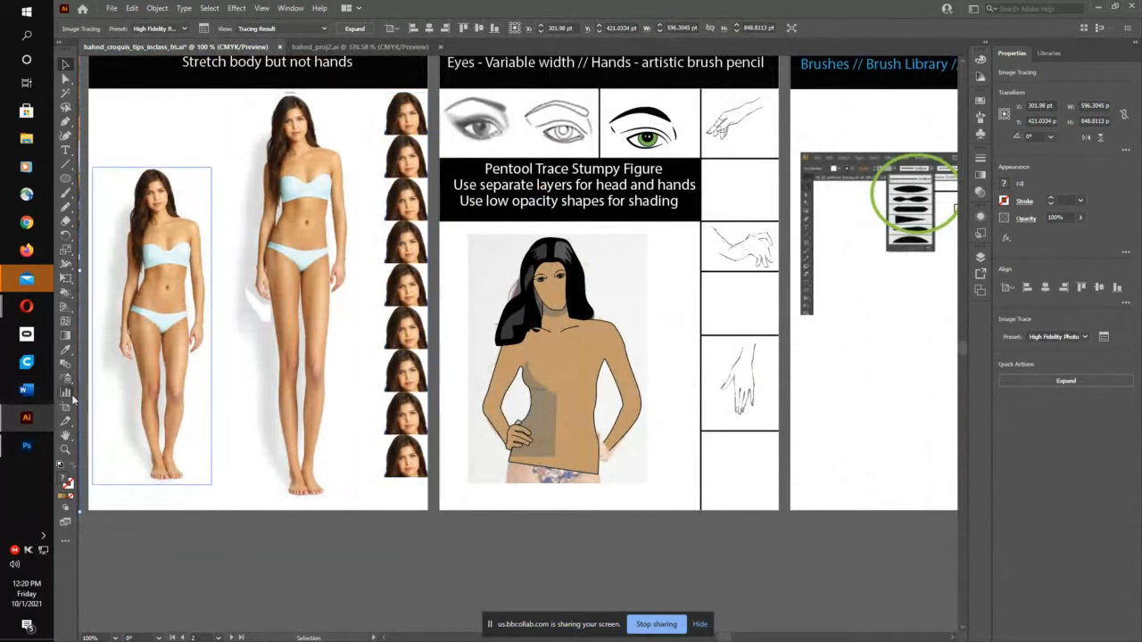
Step: Switch to Opera, read the Flats + Croquis project requirements on the Adobe Spark page, and bring up the I Draw Fashion site
{"action": "mouse_move", "coordinate": [27, 306]}
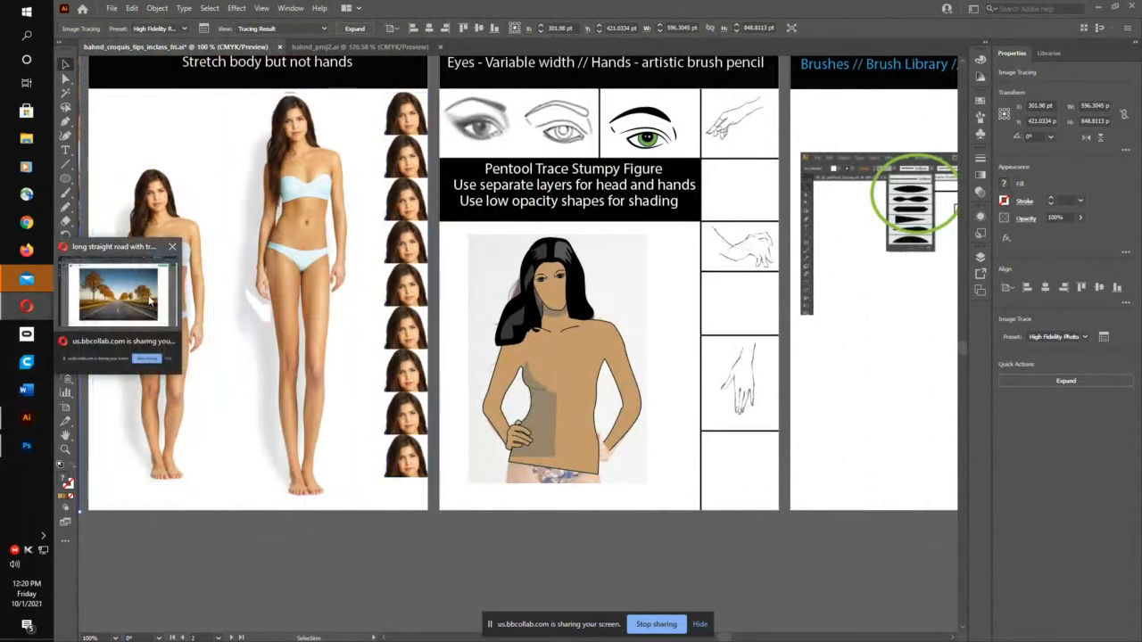
{"action": "left_click", "coordinate": [150, 302]}
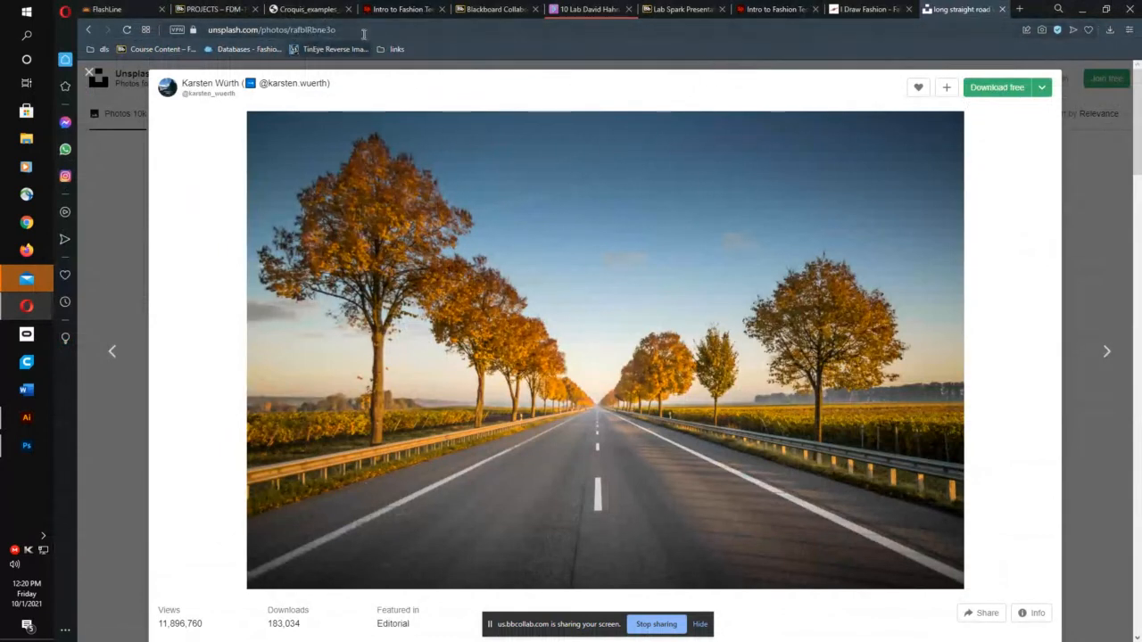
{"action": "left_click", "coordinate": [568, 10]}
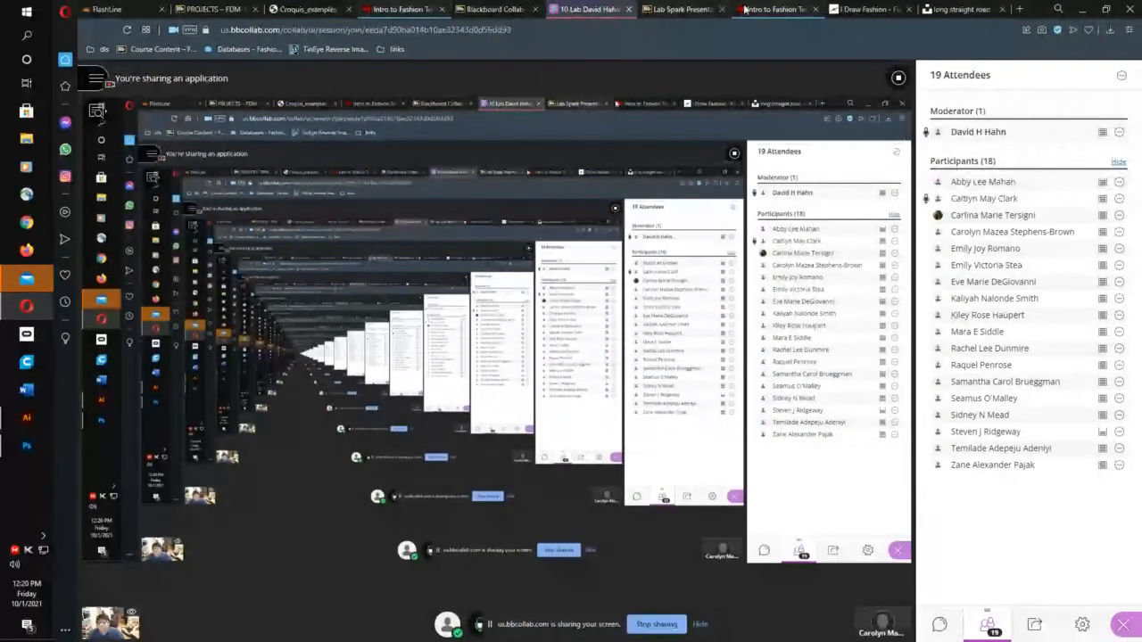
{"action": "left_click", "coordinate": [436, 12]}
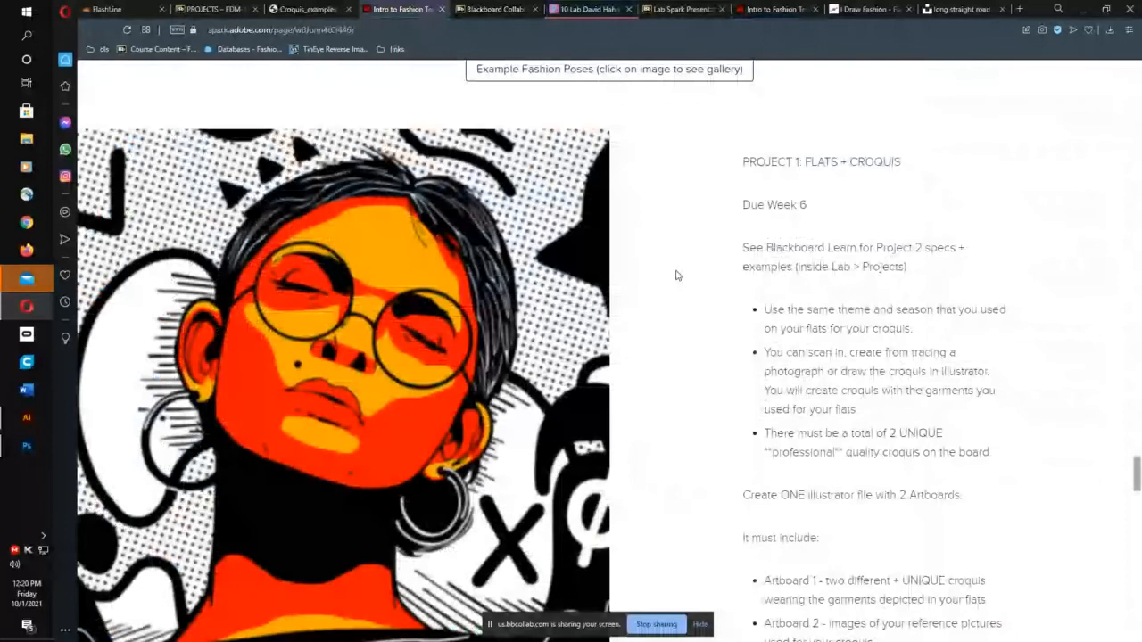
{"action": "scroll", "coordinate": [676, 276], "scroll_direction": "down", "scroll_amount": 2}
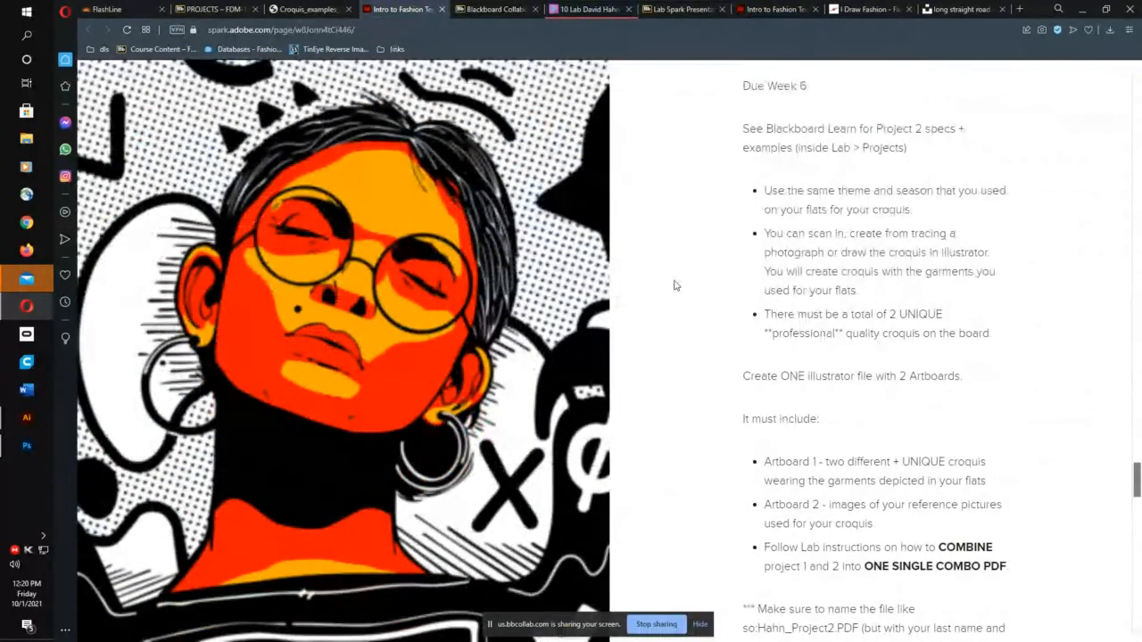
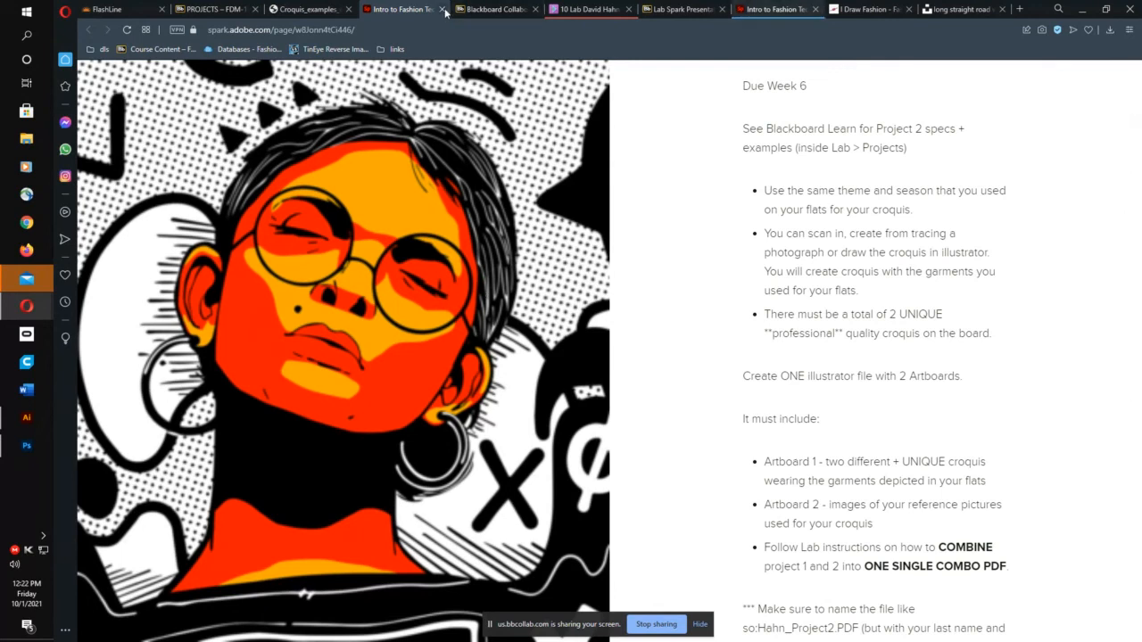
{"action": "left_click", "coordinate": [856, 9]}
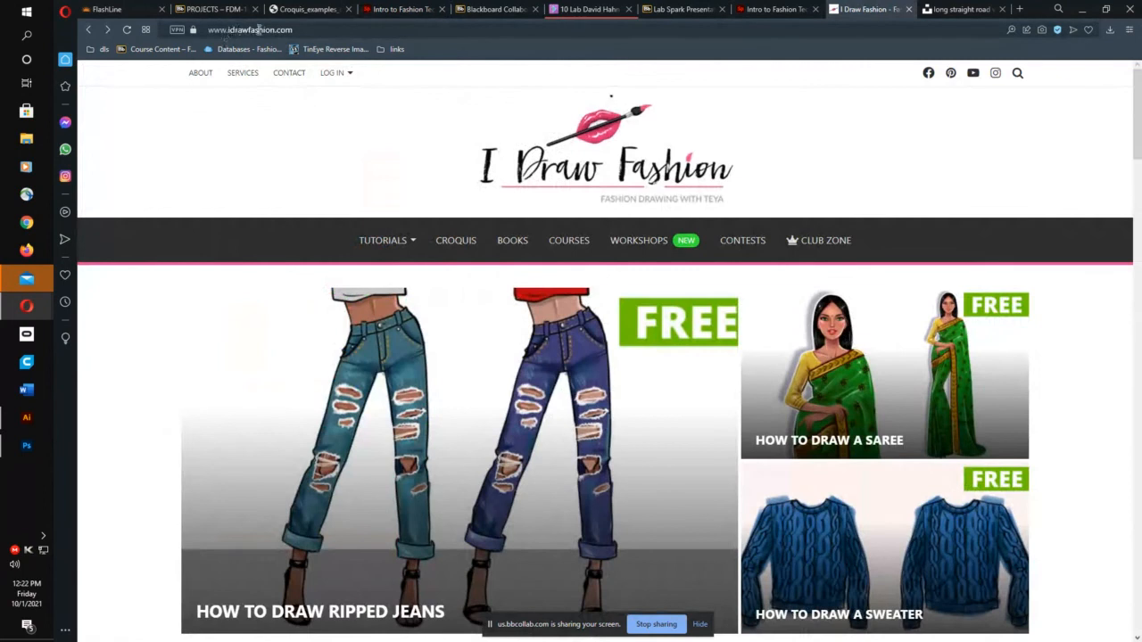
Step: Open the Clothing tutorials under Fashion Design on I Draw Fashion and browse the list of garment drawing guides
{"action": "mouse_move", "coordinate": [397, 240]}
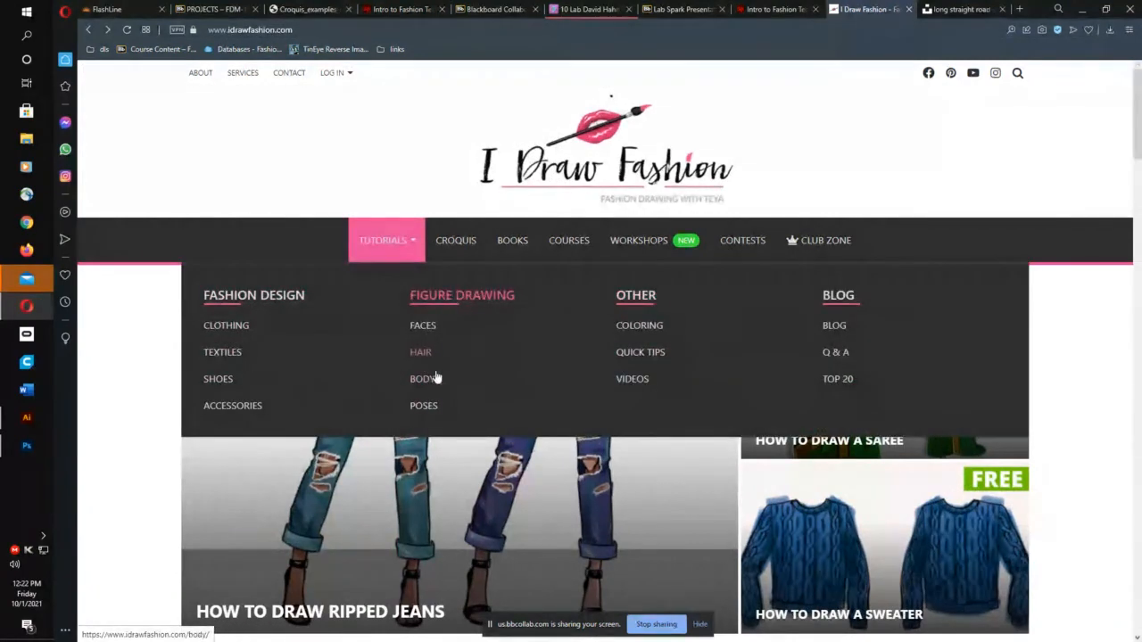
{"action": "left_click", "coordinate": [229, 332]}
{"action": "scroll", "coordinate": [574, 322], "scroll_direction": "down", "scroll_amount": 2}
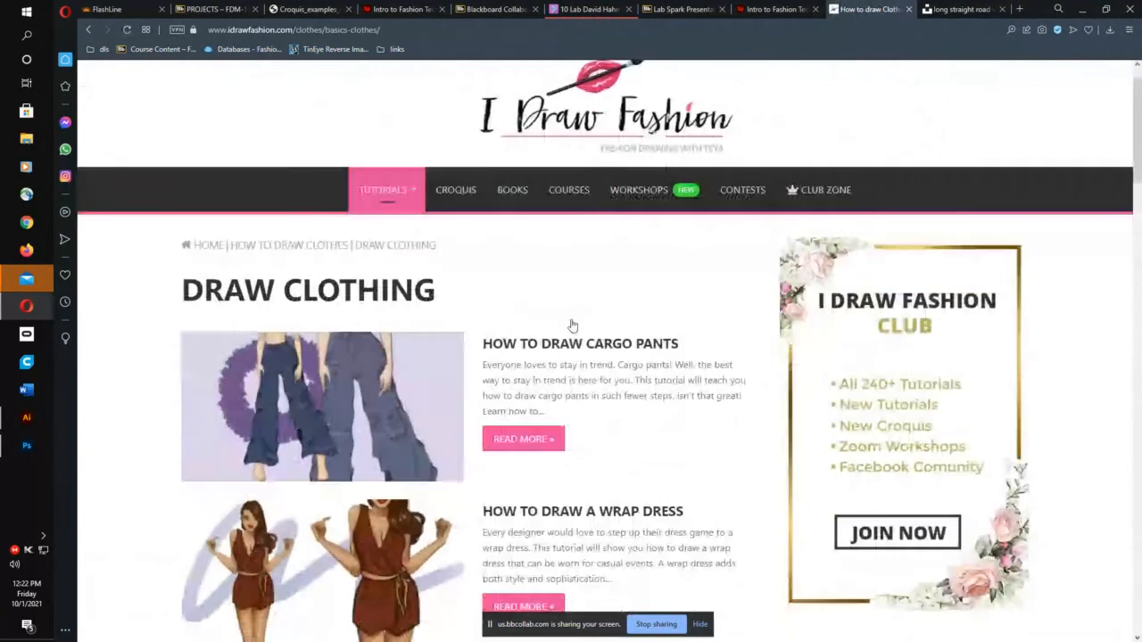
{"action": "scroll", "coordinate": [573, 322], "scroll_direction": "down", "scroll_amount": 2}
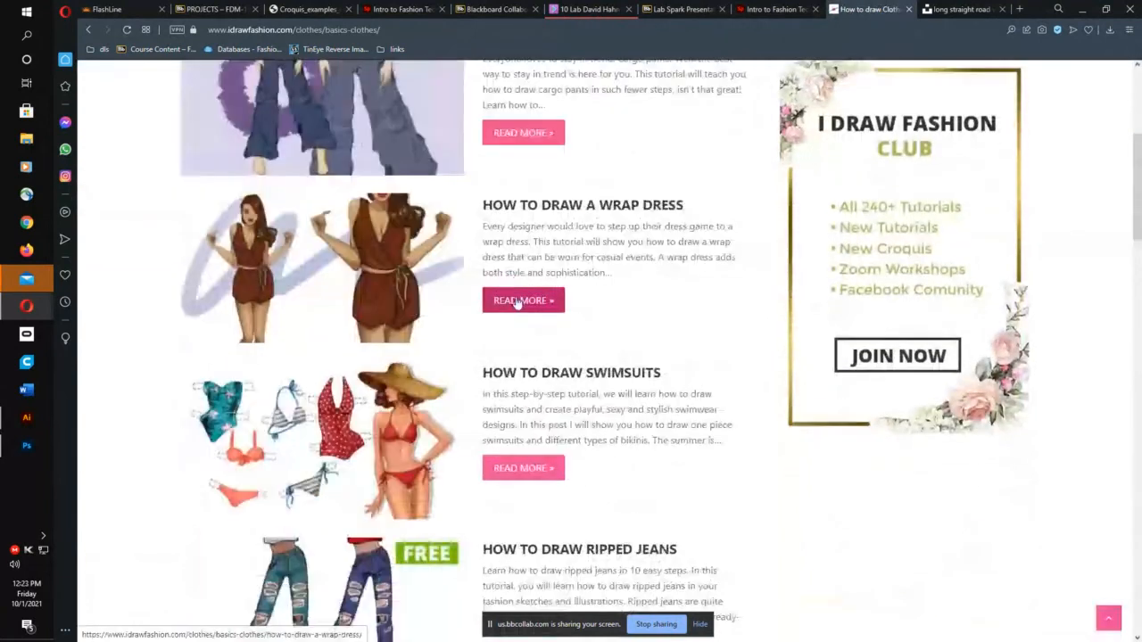
{"action": "scroll", "coordinate": [518, 302], "scroll_direction": "down", "scroll_amount": 4}
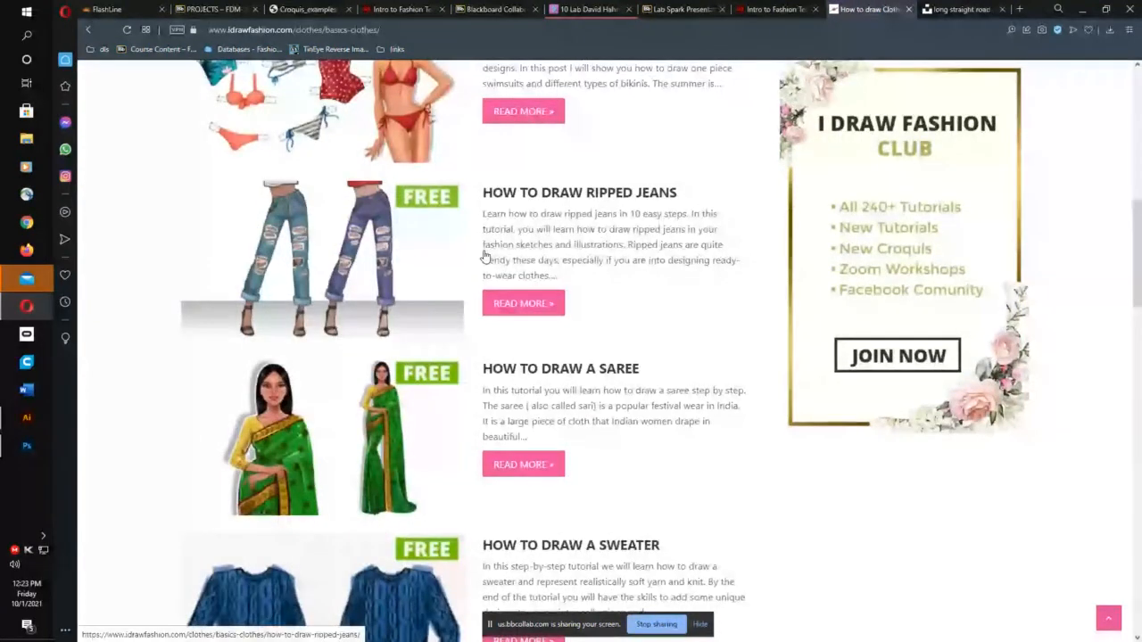
{"action": "scroll", "coordinate": [484, 257], "scroll_direction": "down", "scroll_amount": 3}
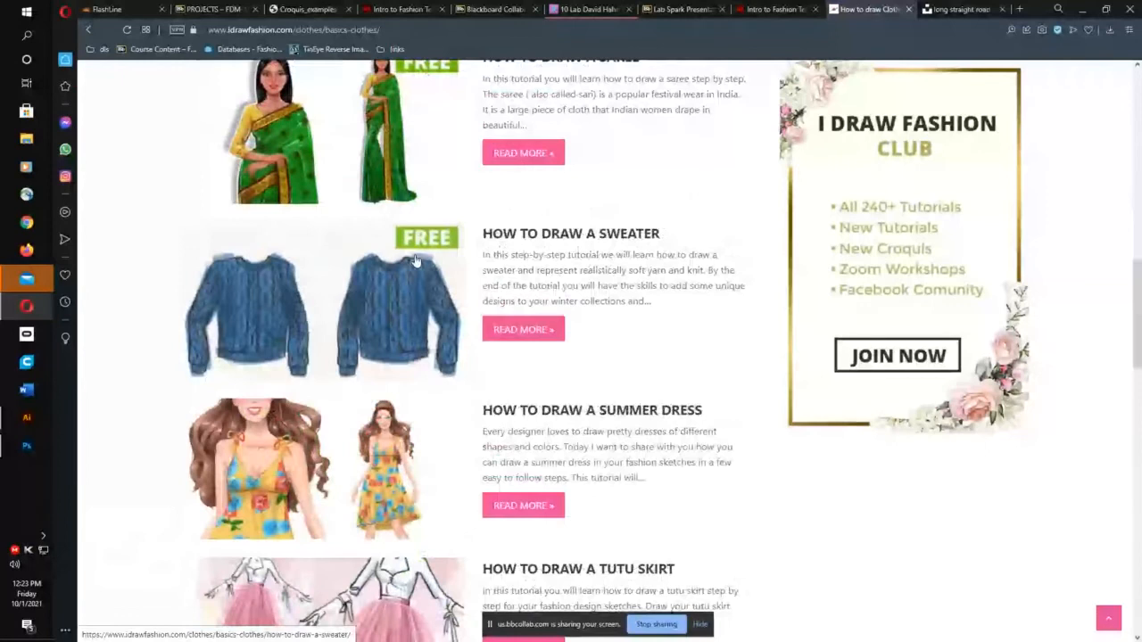
{"action": "scroll", "coordinate": [415, 260], "scroll_direction": "down", "scroll_amount": 8}
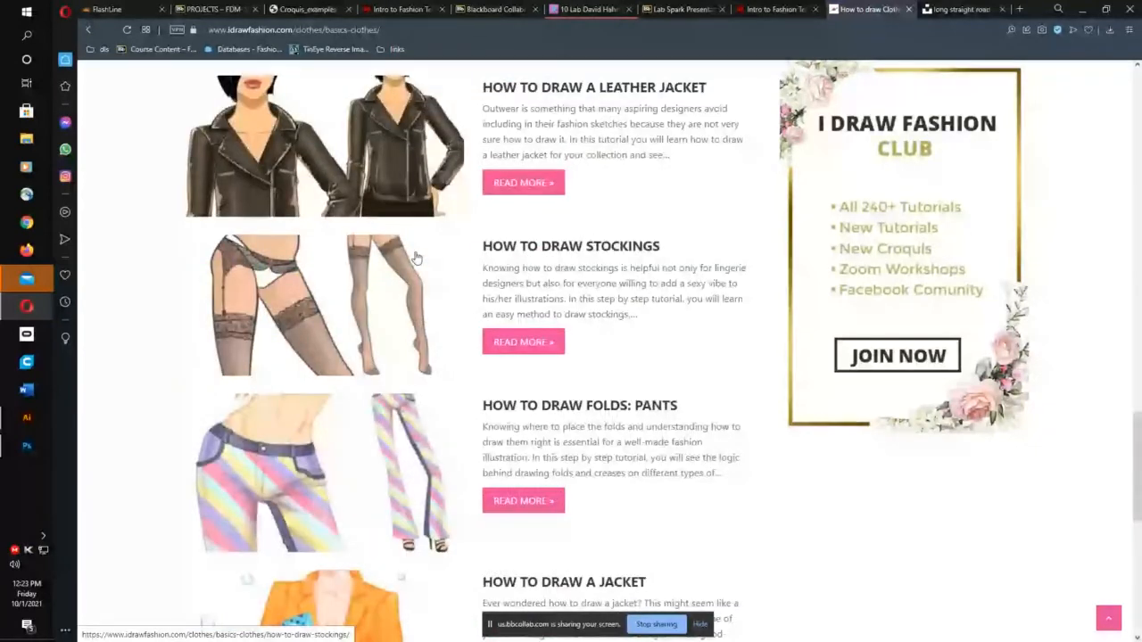
{"action": "scroll", "coordinate": [414, 258], "scroll_direction": "down", "scroll_amount": 2}
{"action": "scroll", "coordinate": [413, 282], "scroll_direction": "up", "scroll_amount": 7}
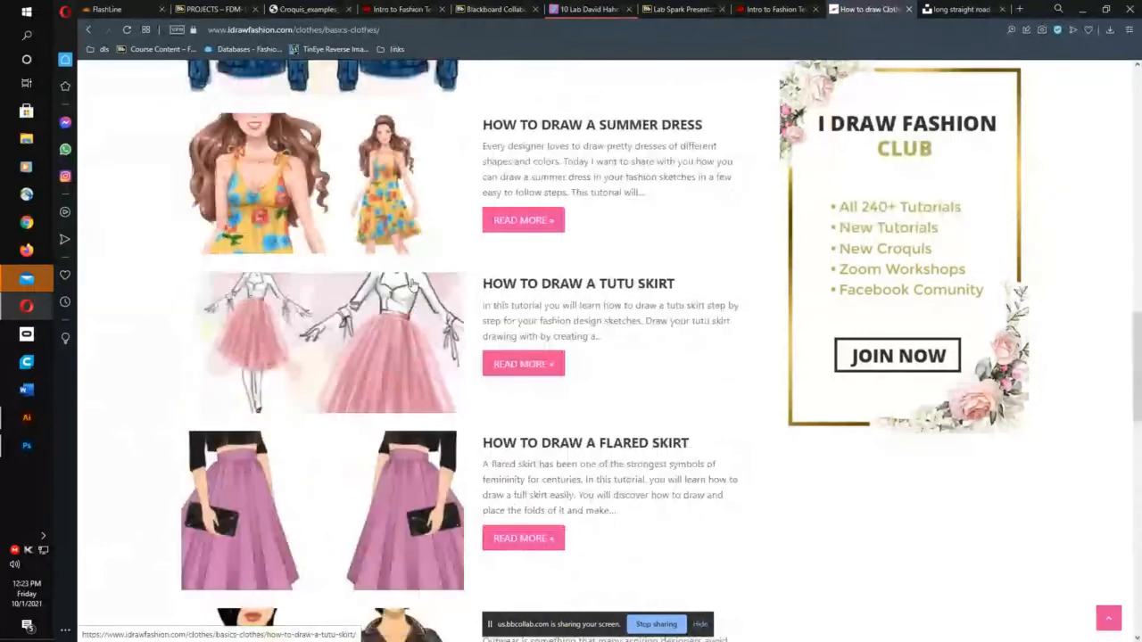
{"action": "scroll", "coordinate": [413, 281], "scroll_direction": "up", "scroll_amount": 3}
{"action": "scroll", "coordinate": [412, 278], "scroll_direction": "up", "scroll_amount": 4}
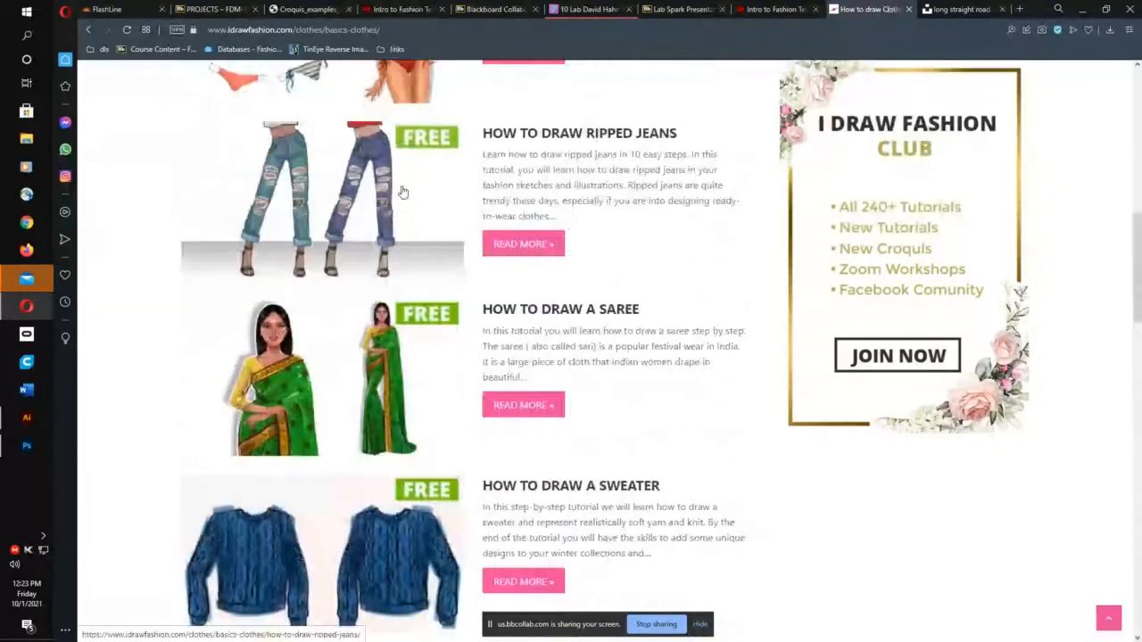
Step: Open the free How to Draw Ripped Jeans tutorial and read its line-drawing steps, from the outlines through the holes and buttons
{"action": "left_click", "coordinate": [402, 192]}
{"action": "scroll", "coordinate": [513, 277], "scroll_direction": "down", "scroll_amount": 3}
{"action": "scroll", "coordinate": [513, 277], "scroll_direction": "down", "scroll_amount": 7}
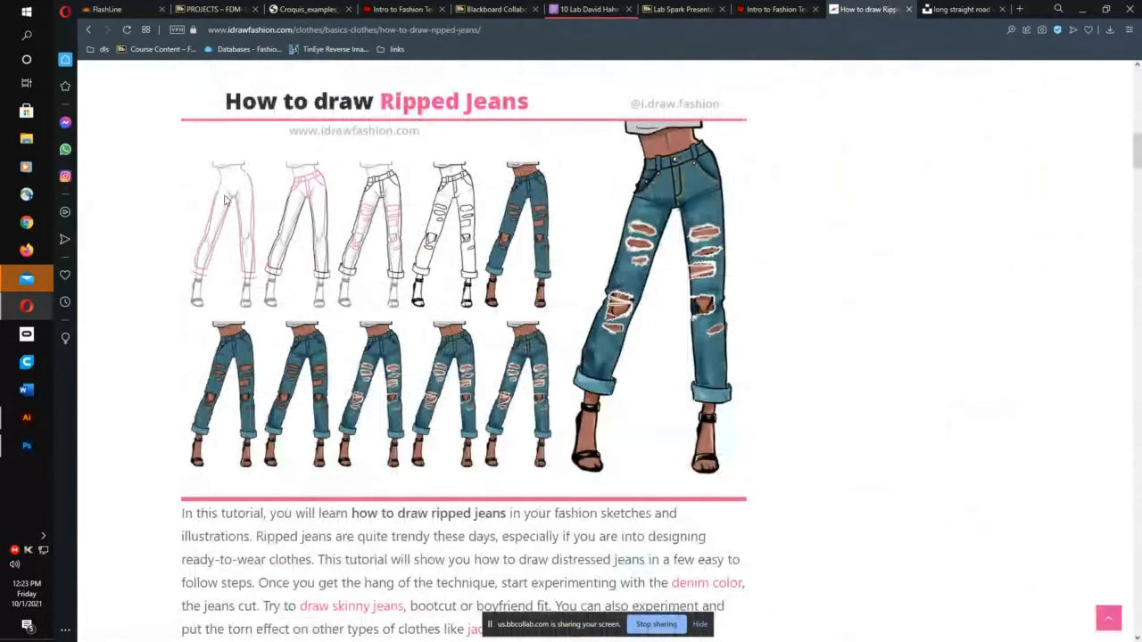
{"action": "scroll", "coordinate": [312, 257], "scroll_direction": "down", "scroll_amount": 8}
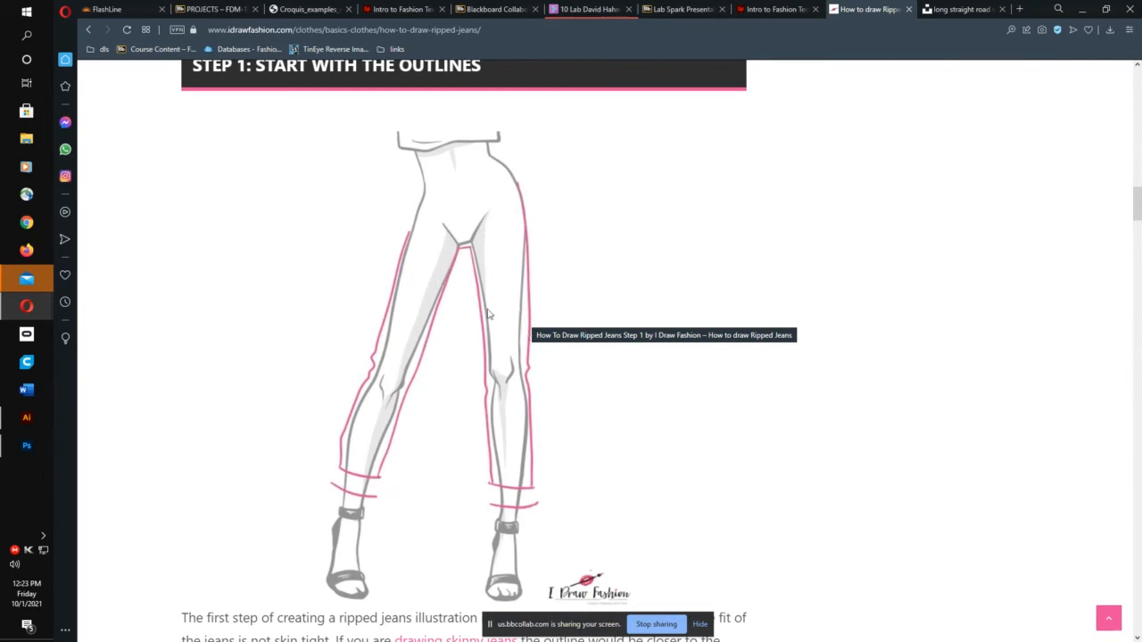
{"action": "scroll", "coordinate": [517, 426], "scroll_direction": "down", "scroll_amount": 7}
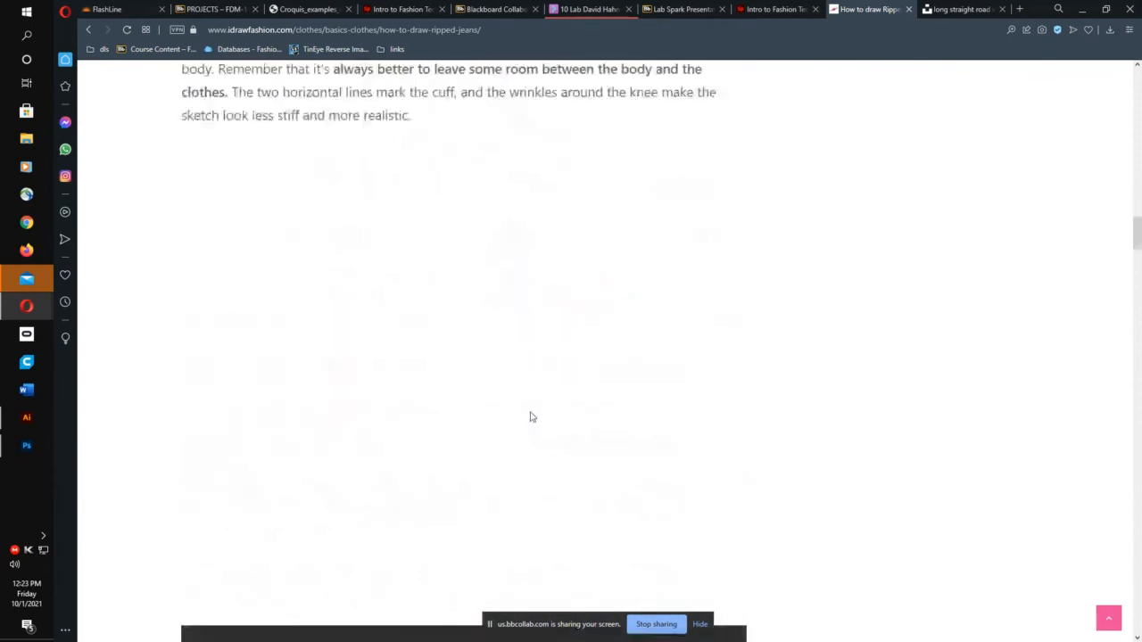
{"action": "scroll", "coordinate": [531, 416], "scroll_direction": "down", "scroll_amount": 6}
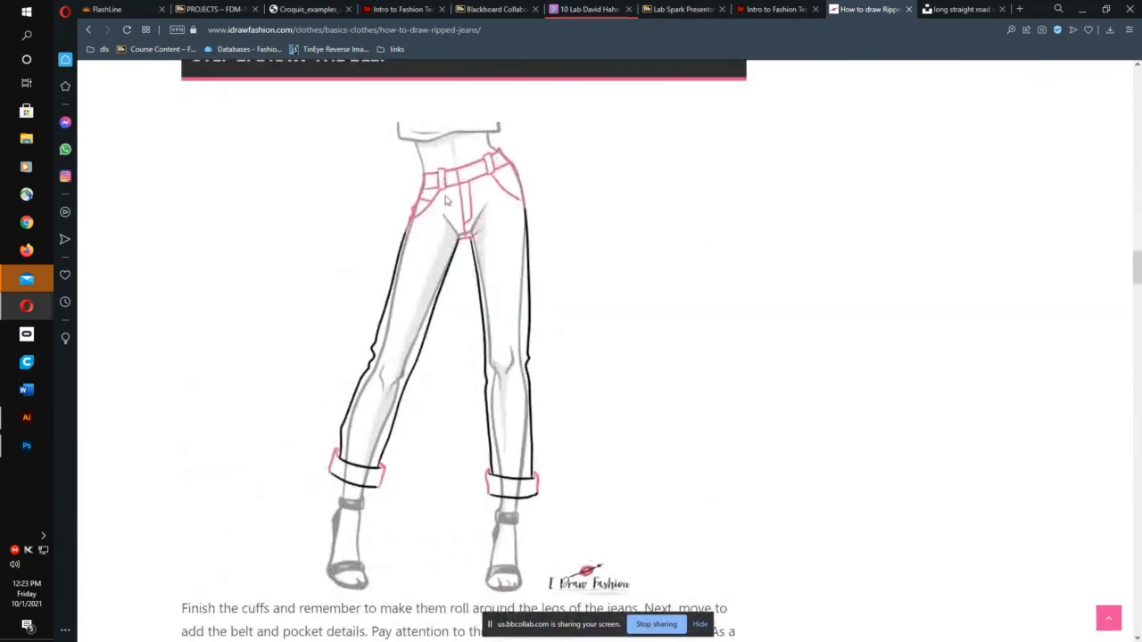
{"action": "scroll", "coordinate": [486, 308], "scroll_direction": "down", "scroll_amount": 7}
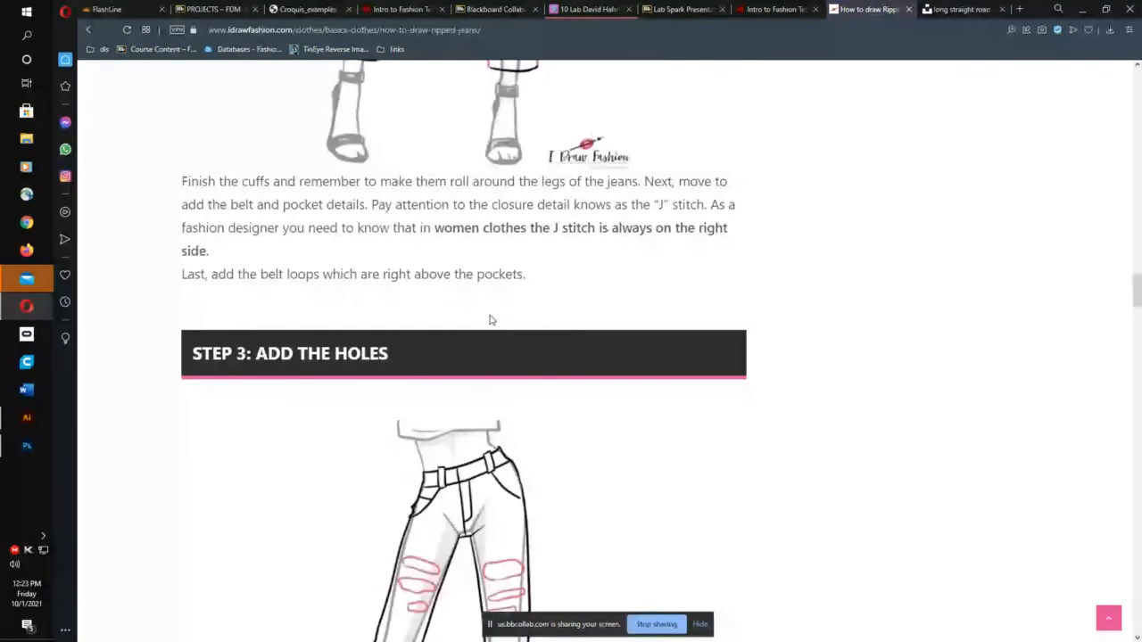
{"action": "scroll", "coordinate": [489, 318], "scroll_direction": "down", "scroll_amount": 2}
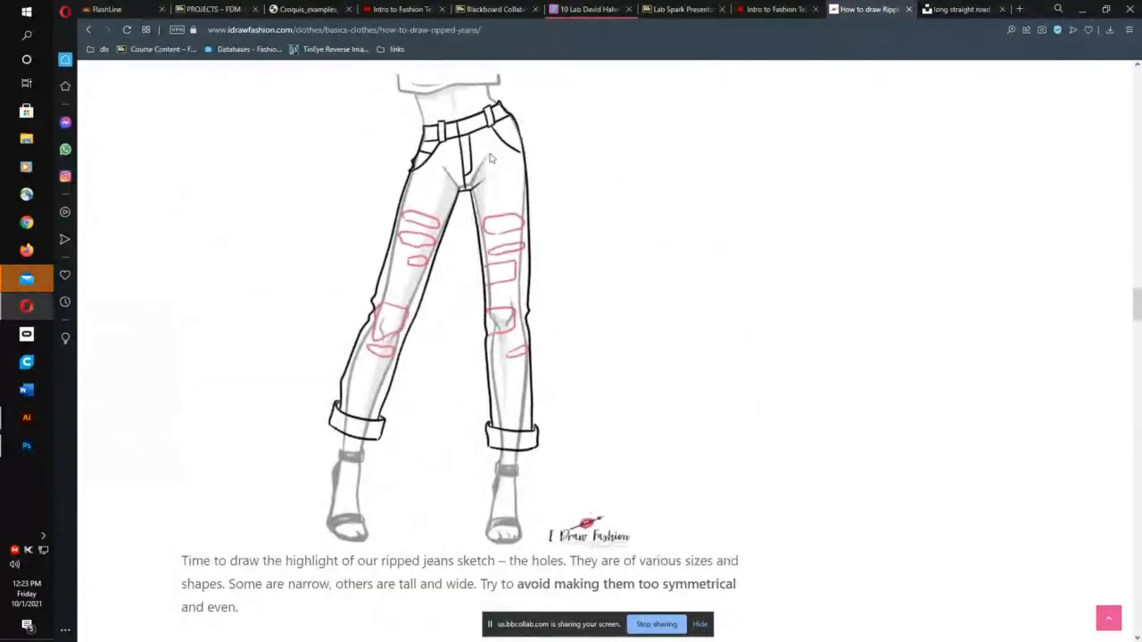
{"action": "scroll", "coordinate": [484, 285], "scroll_direction": "down", "scroll_amount": 9}
{"action": "scroll", "coordinate": [484, 310], "scroll_direction": "down", "scroll_amount": 2}
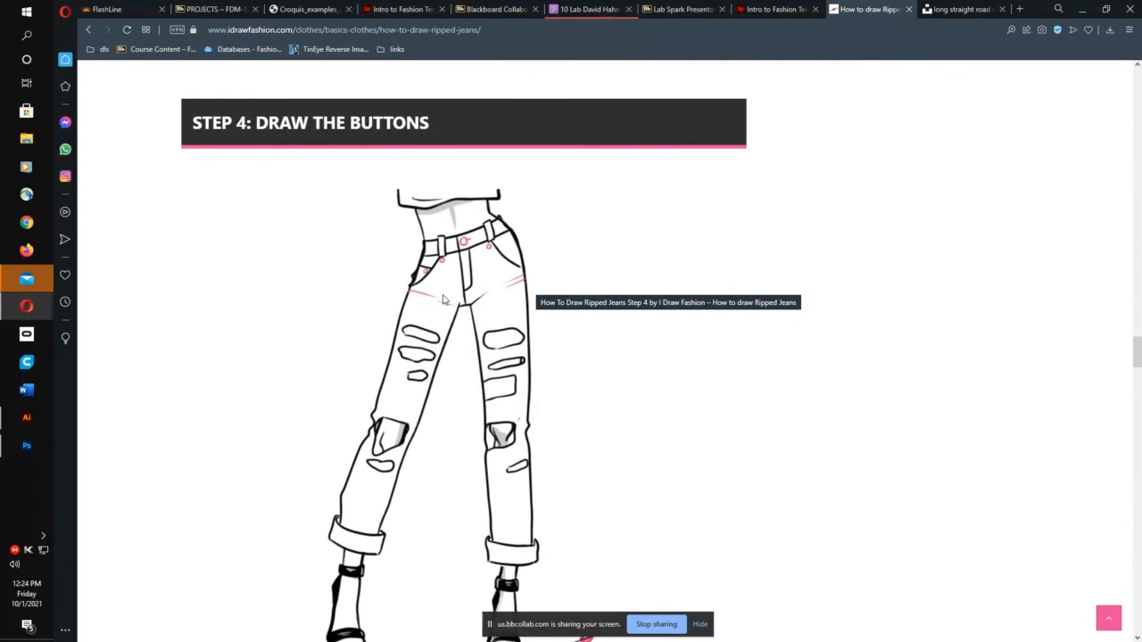
Step: Read the ripped jeans tutorial's coloring steps, covering the flat color and the darkening around the edges of the holes
{"action": "scroll", "coordinate": [442, 300], "scroll_direction": "down", "scroll_amount": 8}
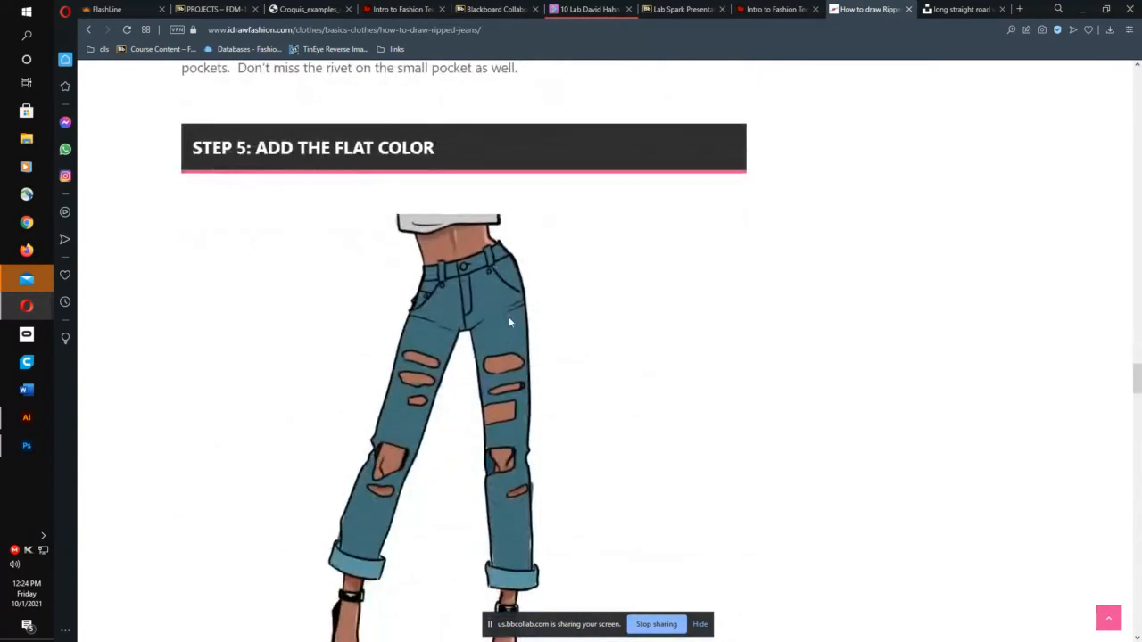
{"action": "scroll", "coordinate": [482, 308], "scroll_direction": "down", "scroll_amount": 3}
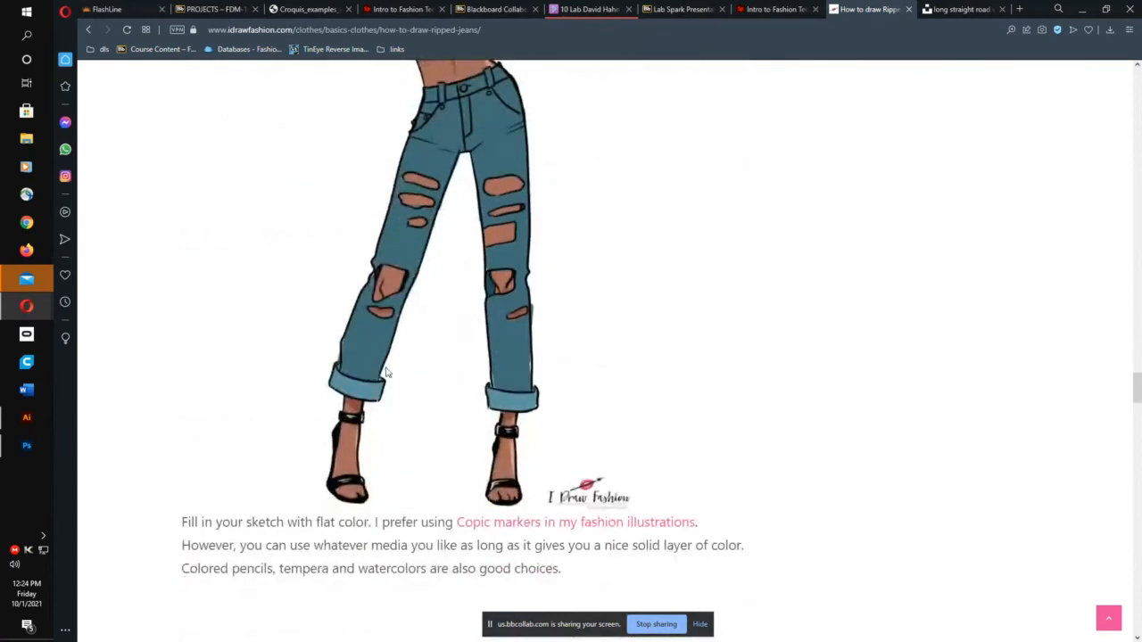
{"action": "scroll", "coordinate": [419, 357], "scroll_direction": "down", "scroll_amount": 8}
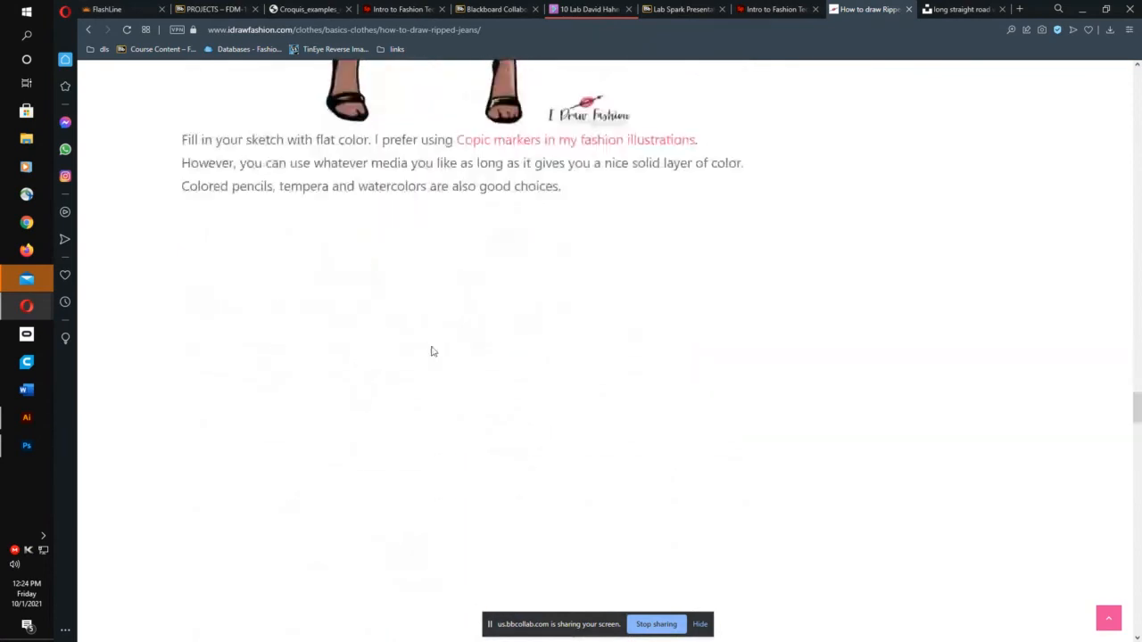
{"action": "scroll", "coordinate": [432, 345], "scroll_direction": "down", "scroll_amount": 5}
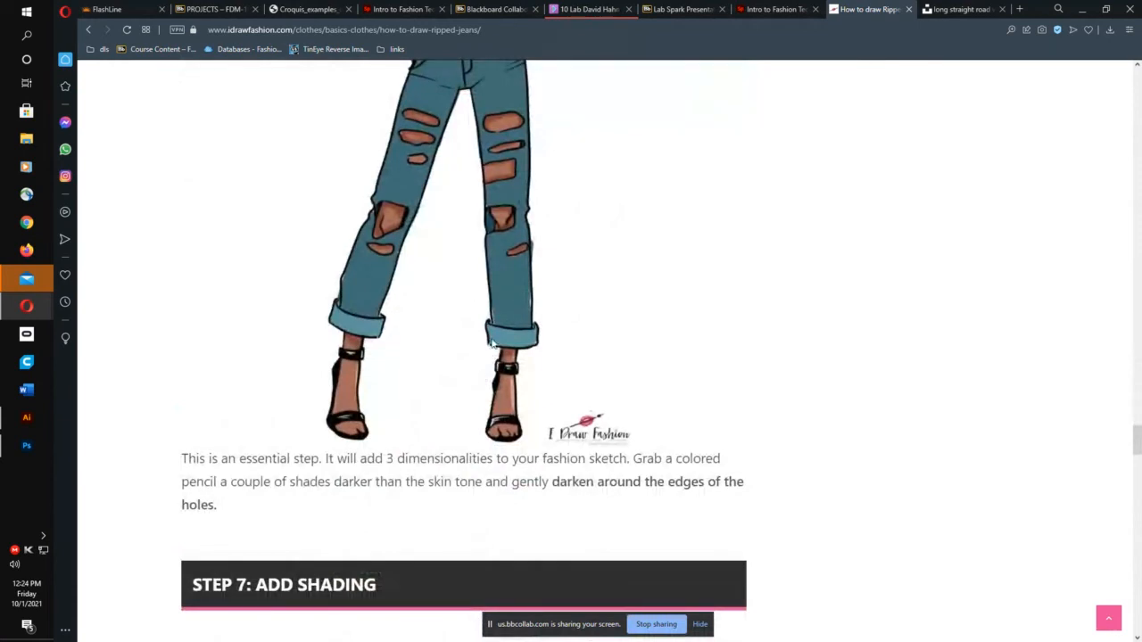
Step: Return to the clothing list, open the Shoes tutorials under Fashion Design and browse the footwear drawing guides
{"action": "key", "text": "alt+Left"}
{"action": "scroll", "coordinate": [500, 339], "scroll_direction": "up", "scroll_amount": 9}
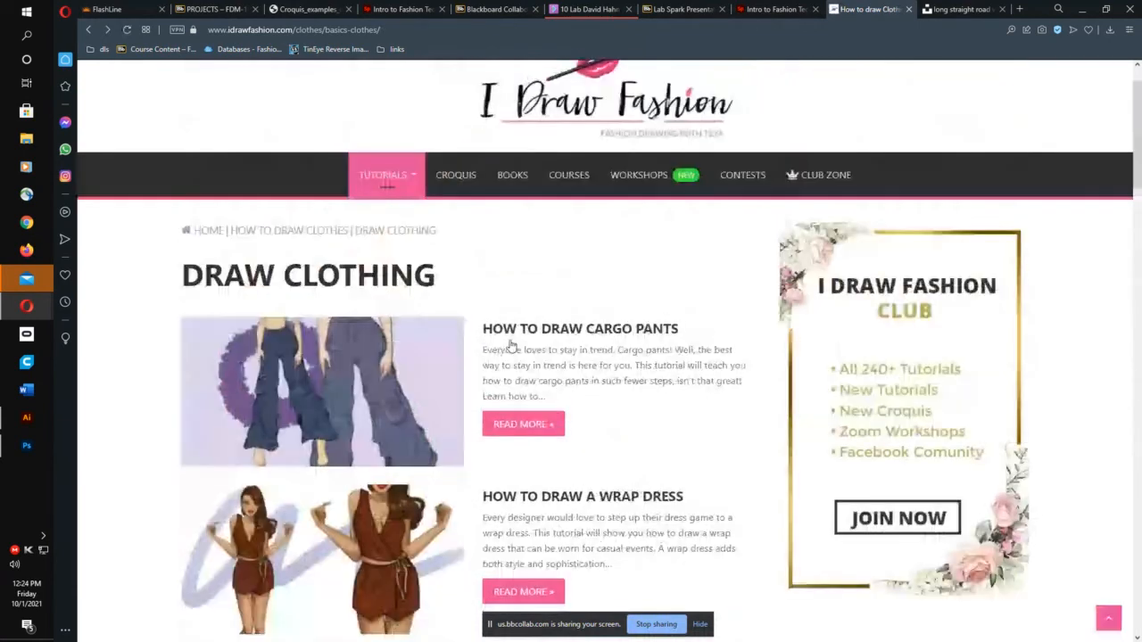
{"action": "mouse_move", "coordinate": [404, 250]}
{"action": "left_click", "coordinate": [231, 380]}
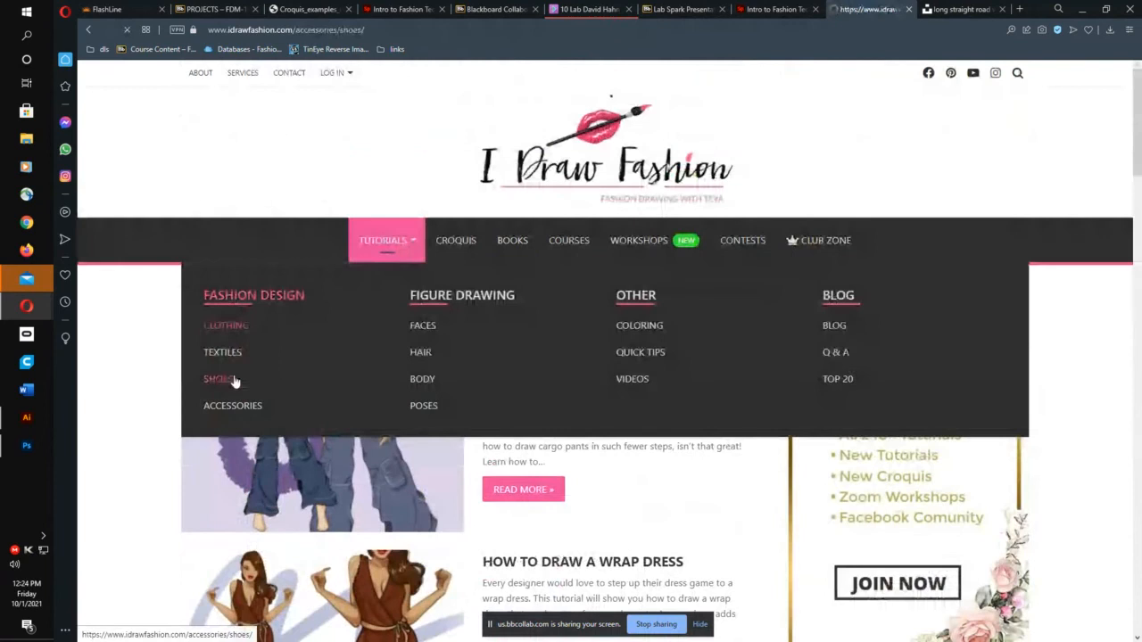
{"action": "scroll", "coordinate": [529, 377], "scroll_direction": "down", "scroll_amount": 4}
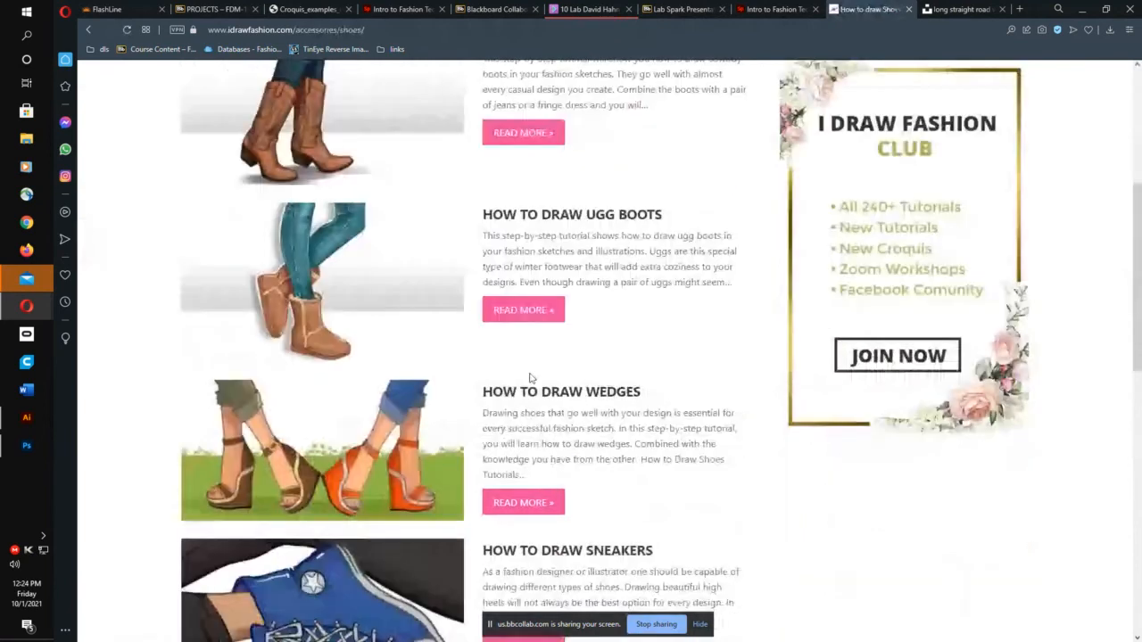
{"action": "scroll", "coordinate": [529, 377], "scroll_direction": "down", "scroll_amount": 8}
{"action": "scroll", "coordinate": [495, 375], "scroll_direction": "up", "scroll_amount": 3}
Step: Open the free How to Draw Front View Shoes tutorial and read it from the leg guidelines and base shapes to the soles
{"action": "left_click", "coordinate": [496, 378]}
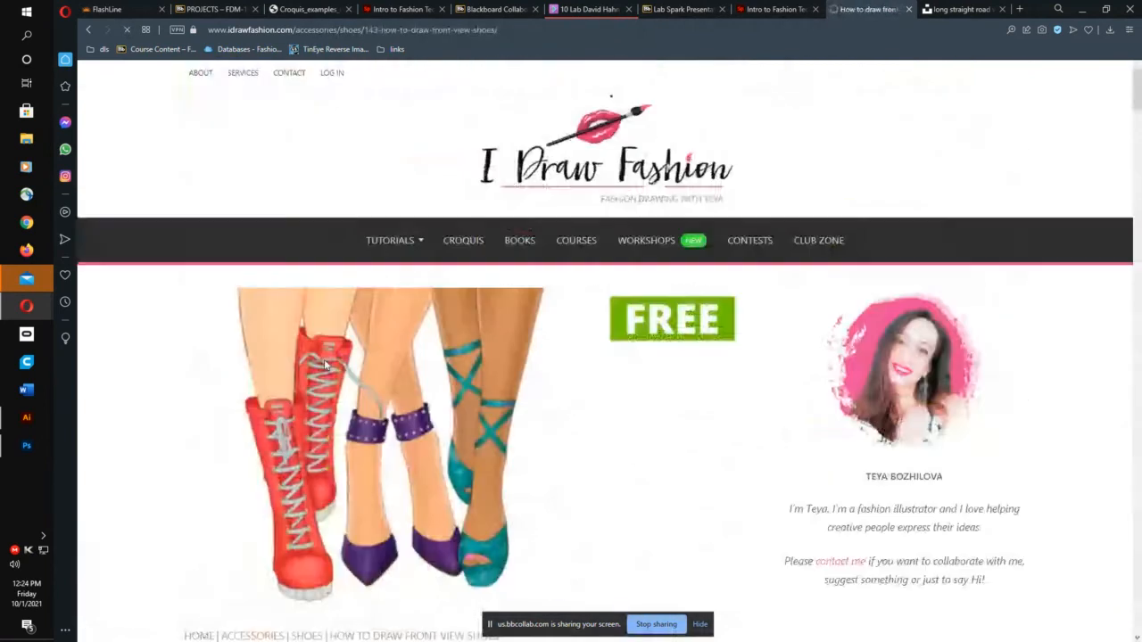
{"action": "scroll", "coordinate": [511, 351], "scroll_direction": "down", "scroll_amount": 2}
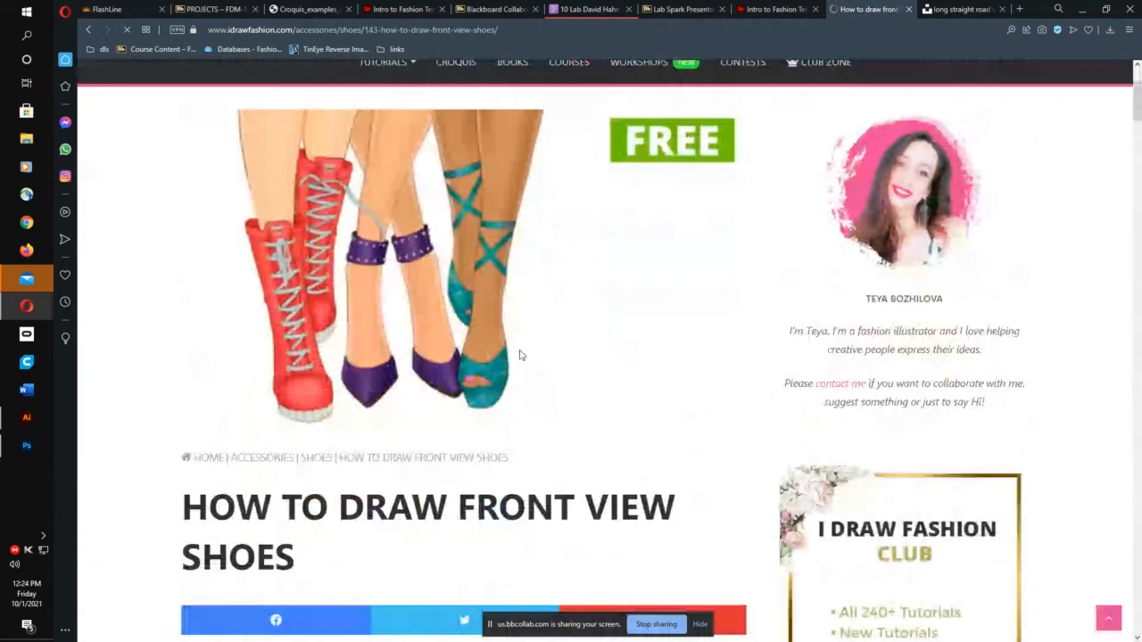
{"action": "scroll", "coordinate": [521, 355], "scroll_direction": "down", "scroll_amount": 4}
{"action": "scroll", "coordinate": [510, 348], "scroll_direction": "down", "scroll_amount": 10}
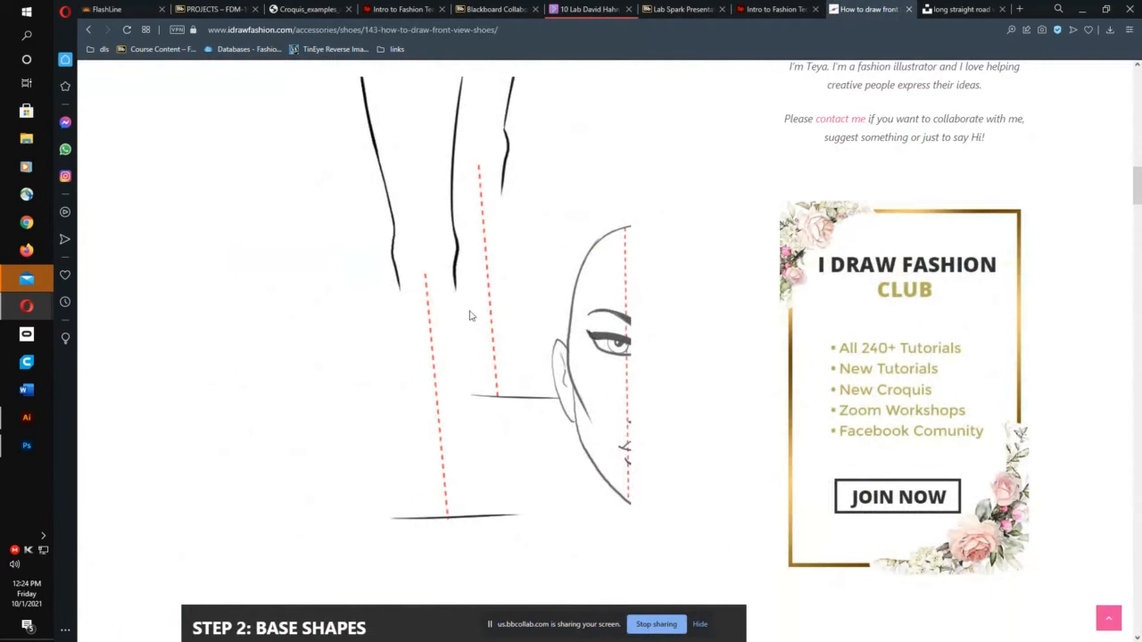
{"action": "scroll", "coordinate": [469, 317], "scroll_direction": "down", "scroll_amount": 4}
{"action": "scroll", "coordinate": [471, 319], "scroll_direction": "down", "scroll_amount": 4}
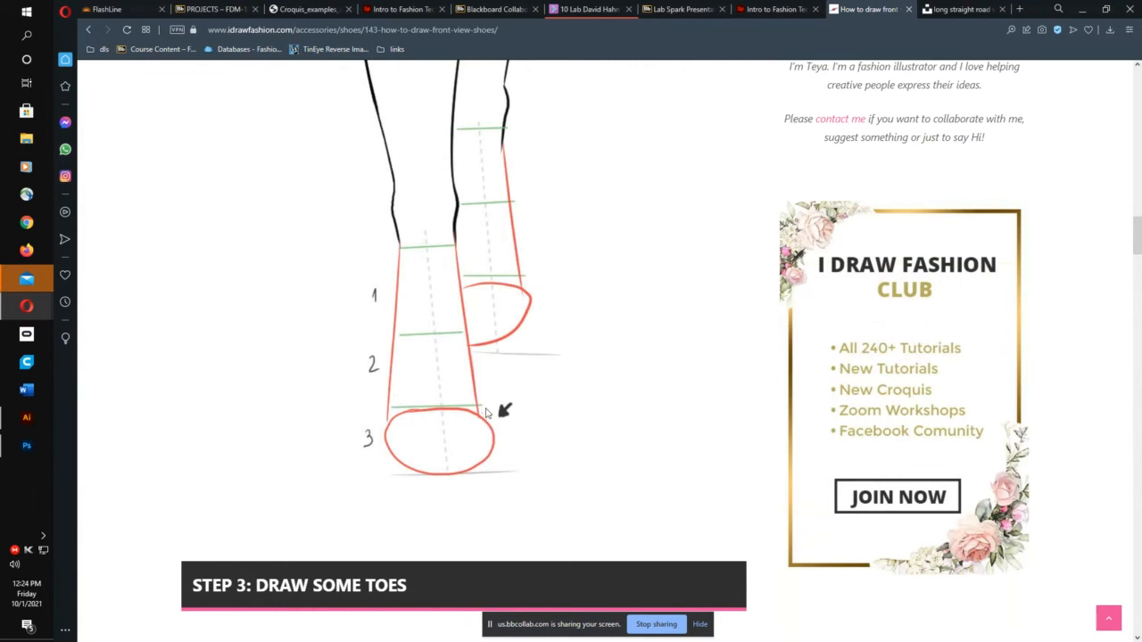
{"action": "scroll", "coordinate": [466, 410], "scroll_direction": "down", "scroll_amount": 10}
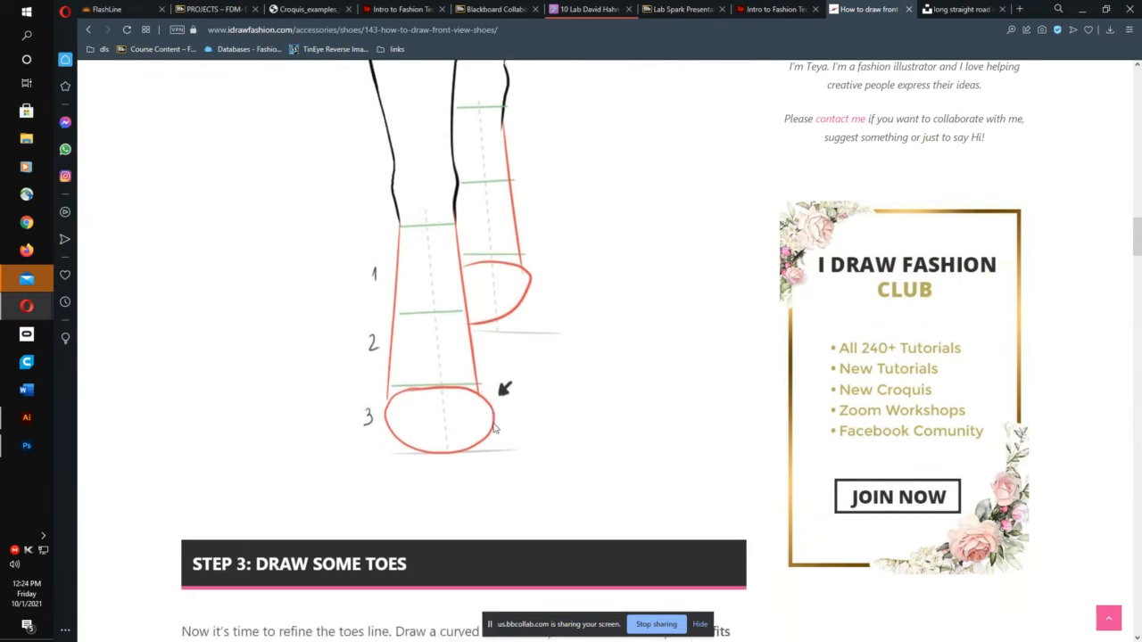
{"action": "scroll", "coordinate": [526, 402], "scroll_direction": "down", "scroll_amount": 6}
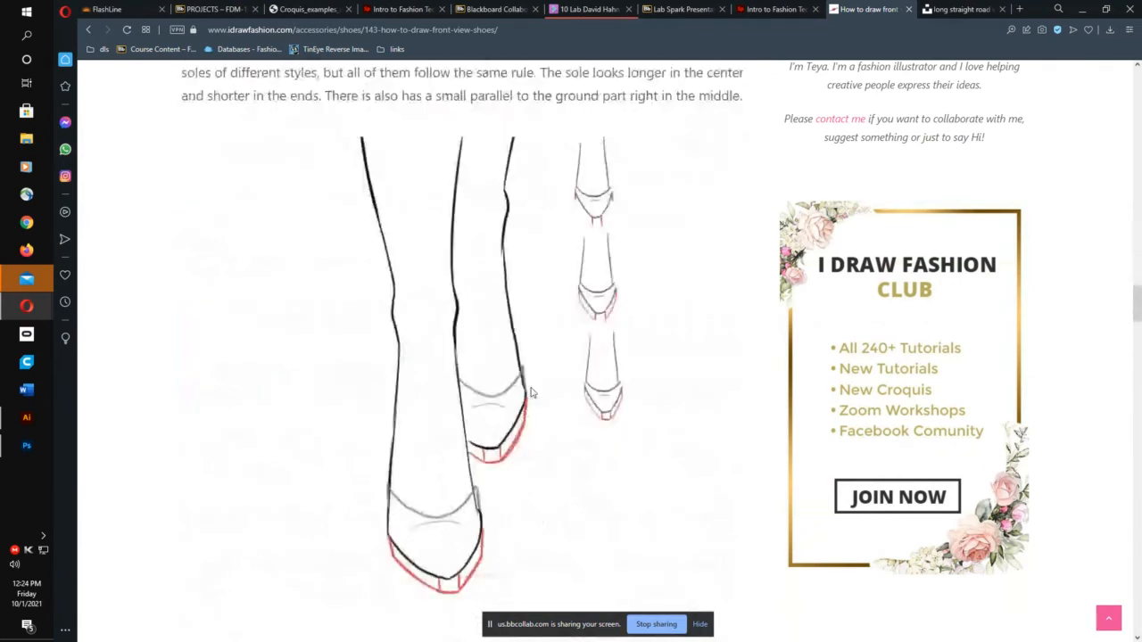
Step: Compare the base-shape ellipse in Step 2 of the front view shoes tutorial with the finished toe and sole drawing in Step 5
{"action": "scroll", "coordinate": [528, 390], "scroll_direction": "up", "scroll_amount": 2}
{"action": "scroll", "coordinate": [529, 388], "scroll_direction": "up", "scroll_amount": 5}
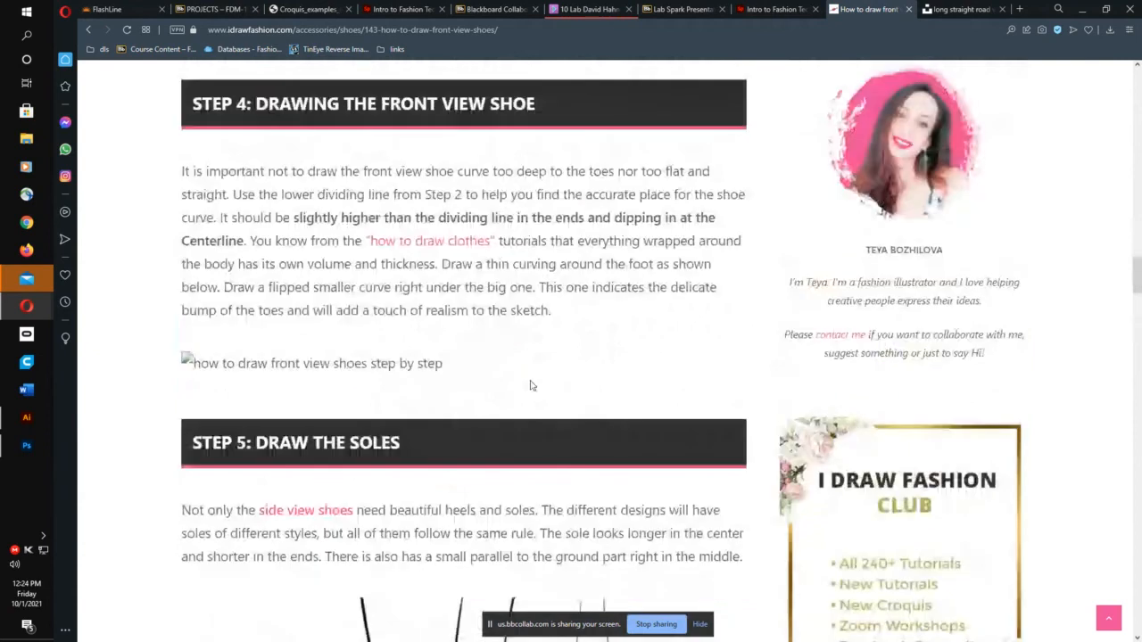
{"action": "scroll", "coordinate": [530, 386], "scroll_direction": "up", "scroll_amount": 5}
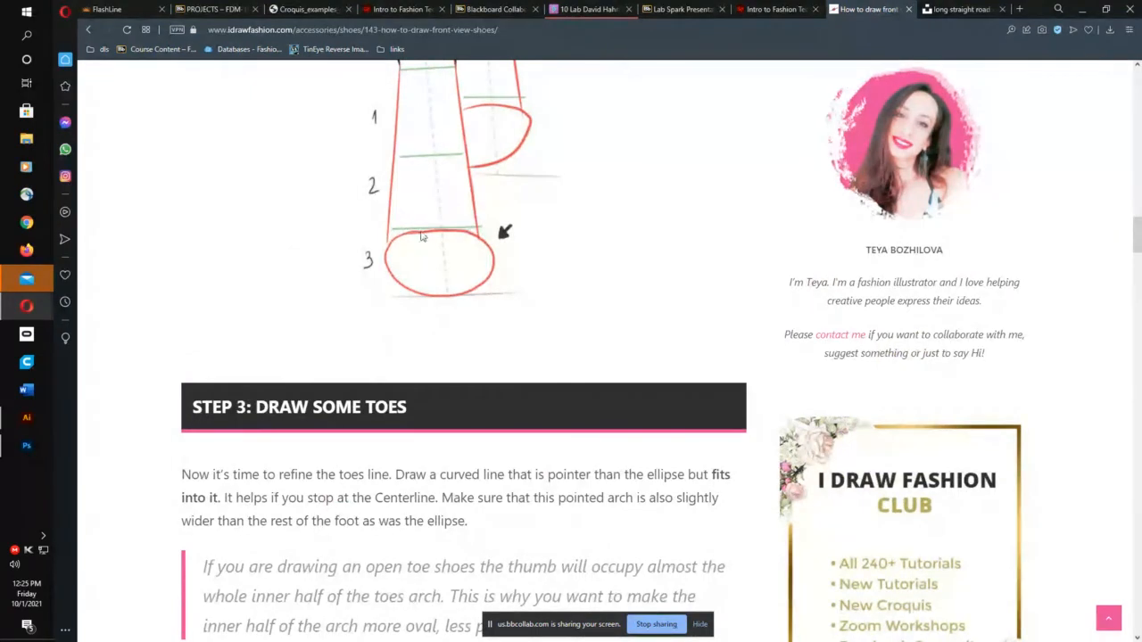
{"action": "scroll", "coordinate": [547, 273], "scroll_direction": "down", "scroll_amount": 5}
{"action": "scroll", "coordinate": [548, 310], "scroll_direction": "down", "scroll_amount": 10}
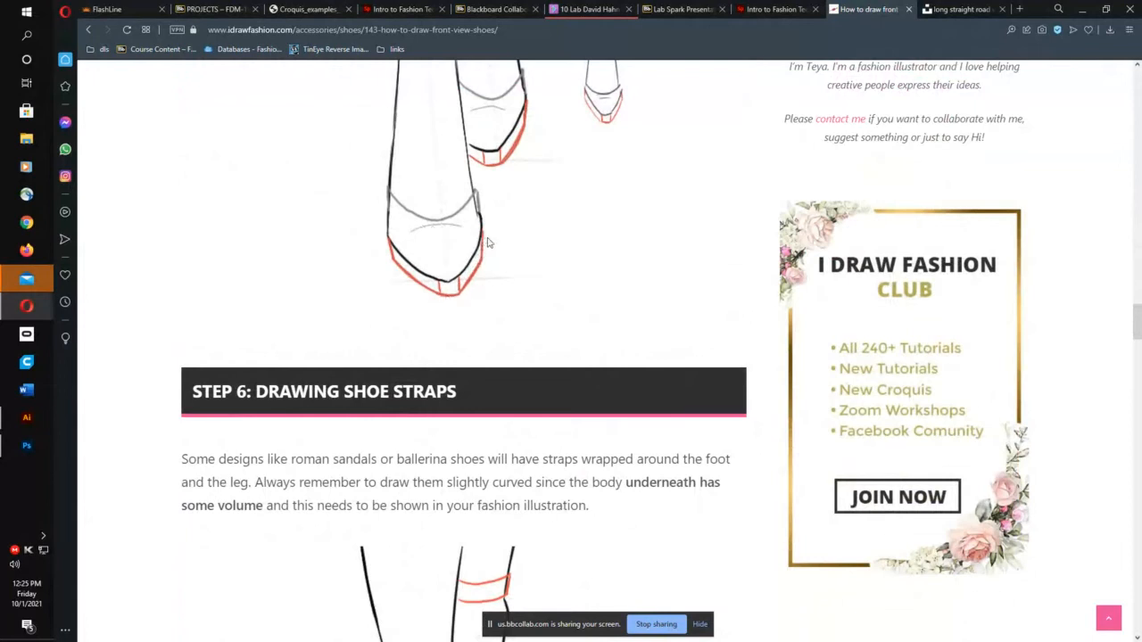
{"action": "scroll", "coordinate": [522, 316], "scroll_direction": "up", "scroll_amount": 15}
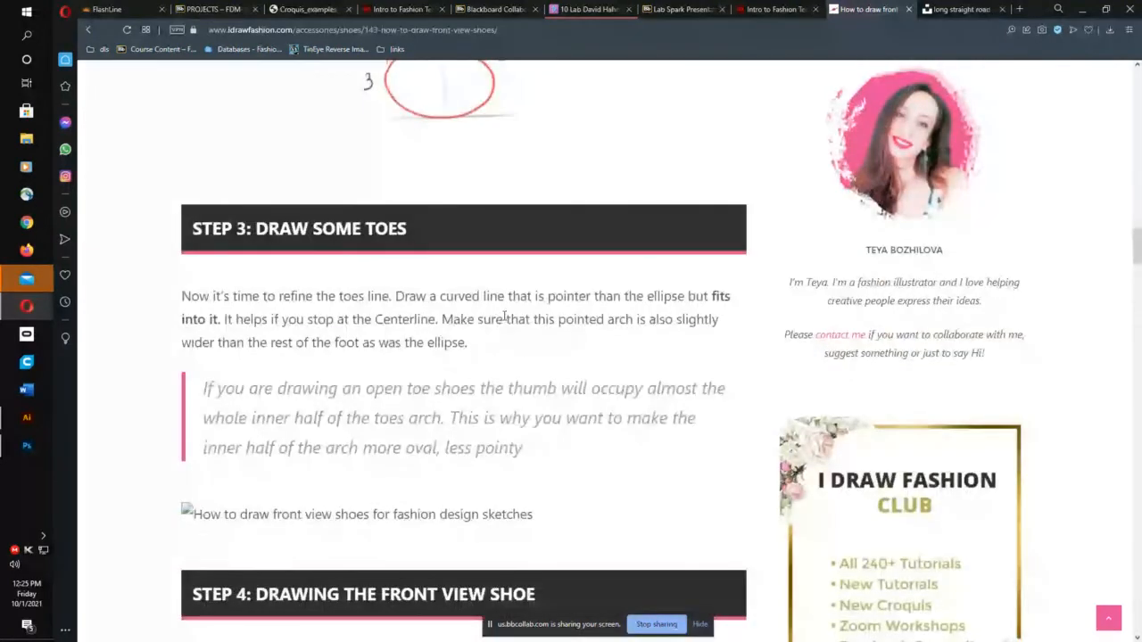
{"action": "scroll", "coordinate": [505, 316], "scroll_direction": "up", "scroll_amount": 3}
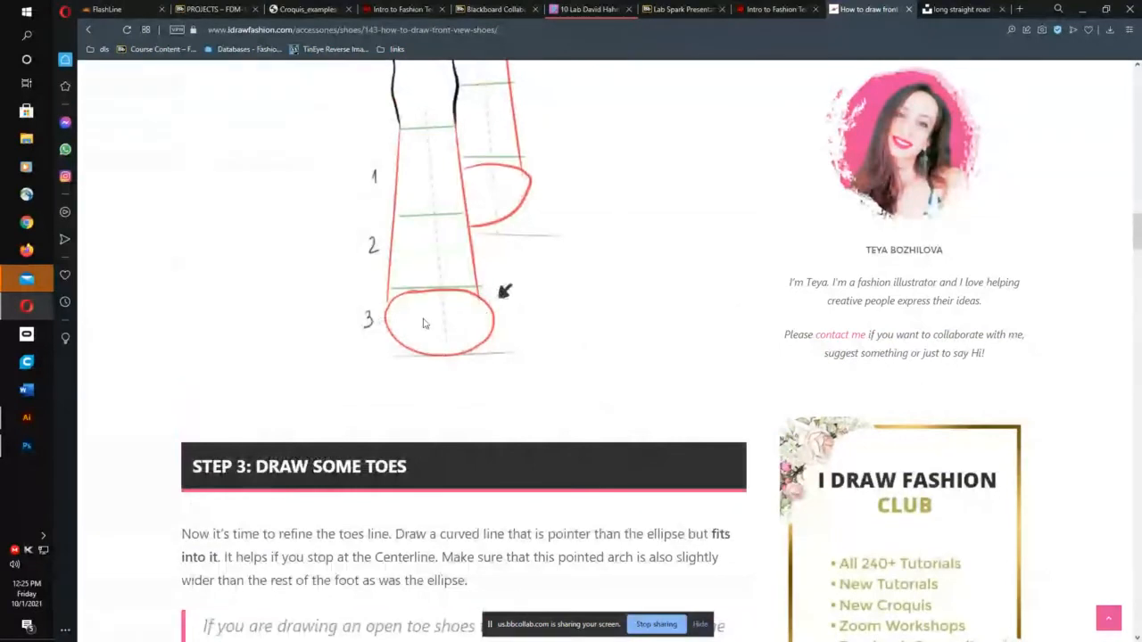
{"action": "scroll", "coordinate": [525, 357], "scroll_direction": "down", "scroll_amount": 3}
{"action": "scroll", "coordinate": [525, 357], "scroll_direction": "down", "scroll_amount": 15}
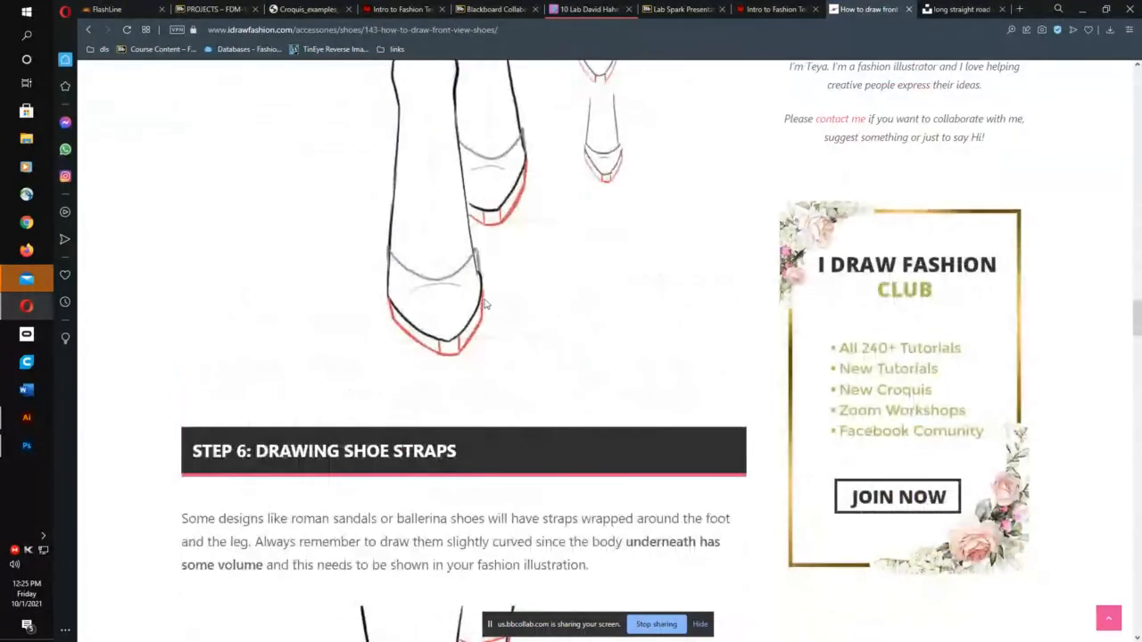
{"action": "scroll", "coordinate": [446, 315], "scroll_direction": "up", "scroll_amount": 1}
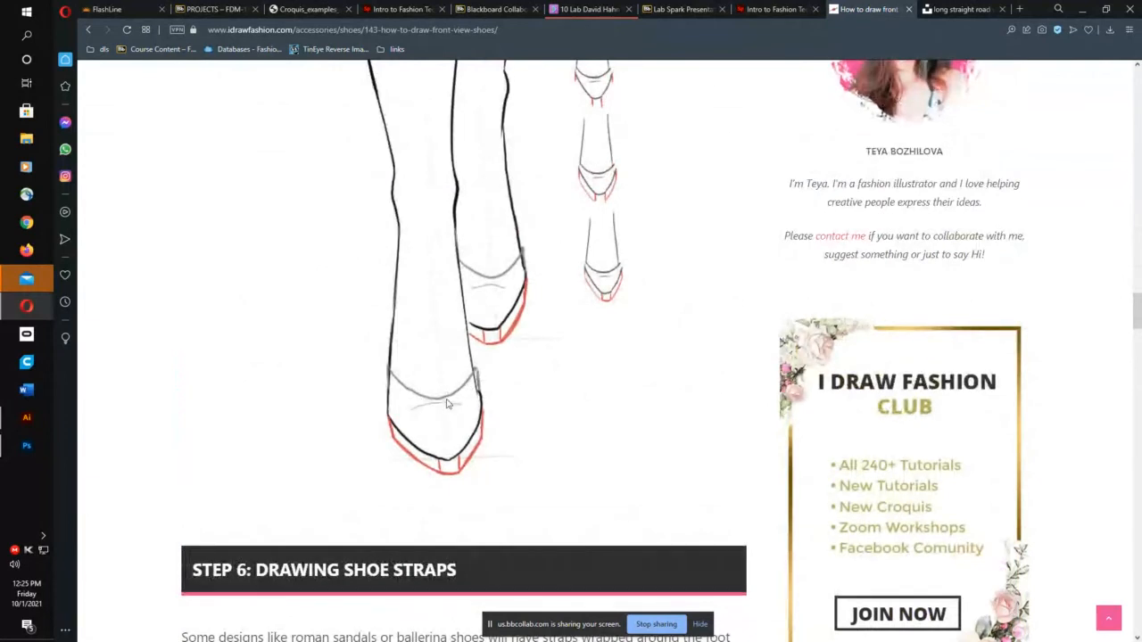
Step: Read the front view shoes tutorial from the Step 6 straps through coloring, shadows and variations, returning to the page's beginning
{"action": "scroll", "coordinate": [559, 416], "scroll_direction": "down", "scroll_amount": 3}
{"action": "scroll", "coordinate": [563, 417], "scroll_direction": "down", "scroll_amount": 8}
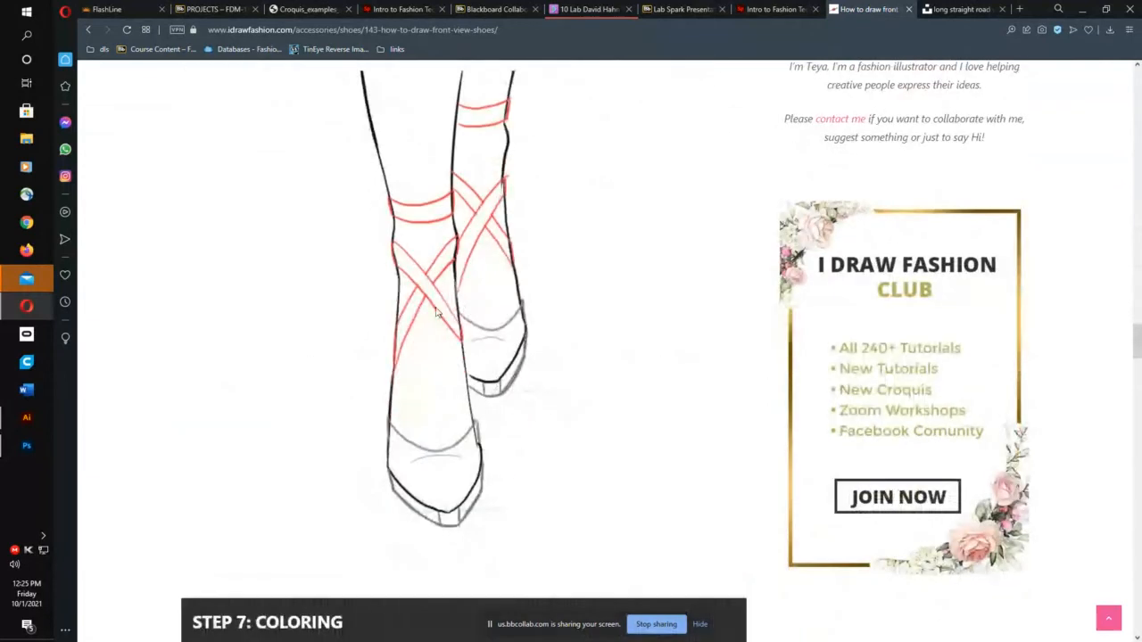
{"action": "scroll", "coordinate": [495, 350], "scroll_direction": "down", "scroll_amount": 6}
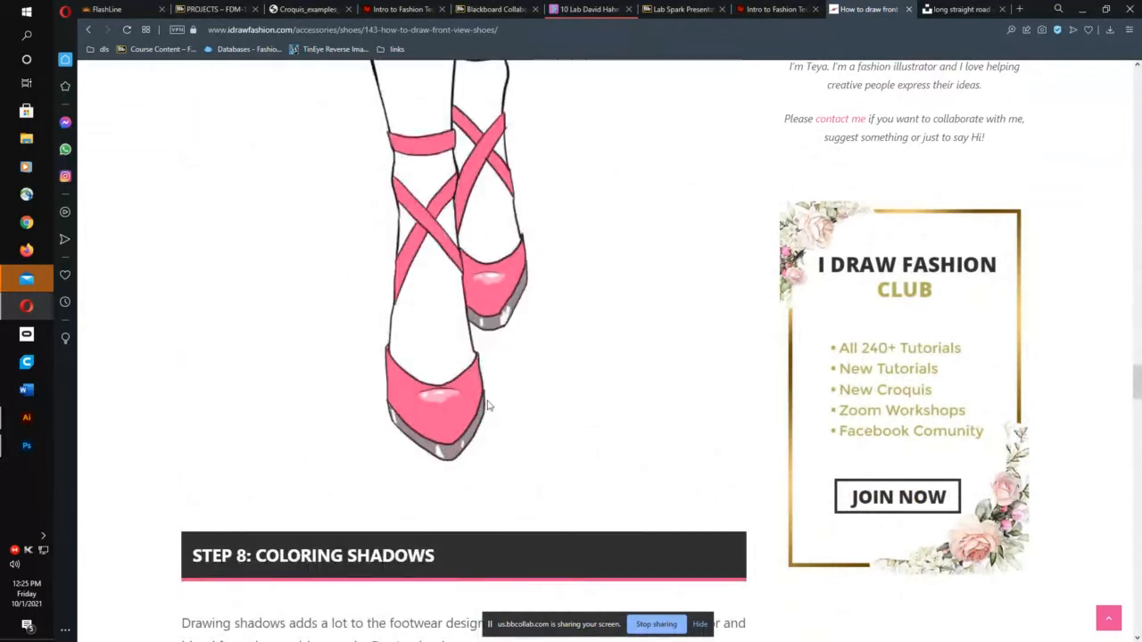
{"action": "scroll", "coordinate": [515, 381], "scroll_direction": "down", "scroll_amount": 7}
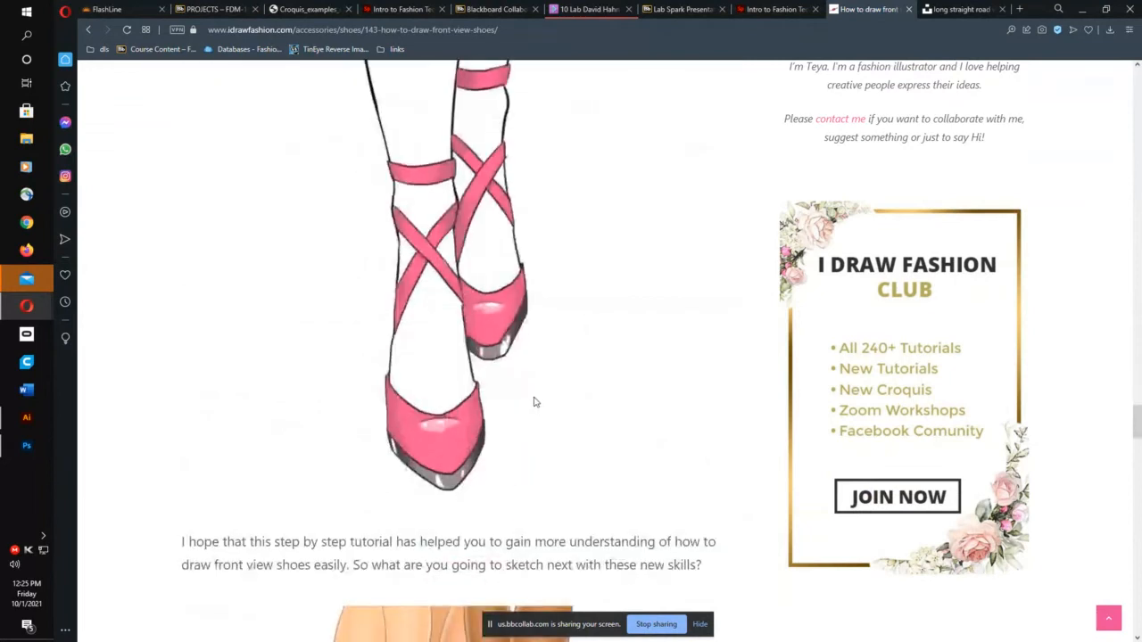
{"action": "scroll", "coordinate": [540, 392], "scroll_direction": "down", "scroll_amount": 5}
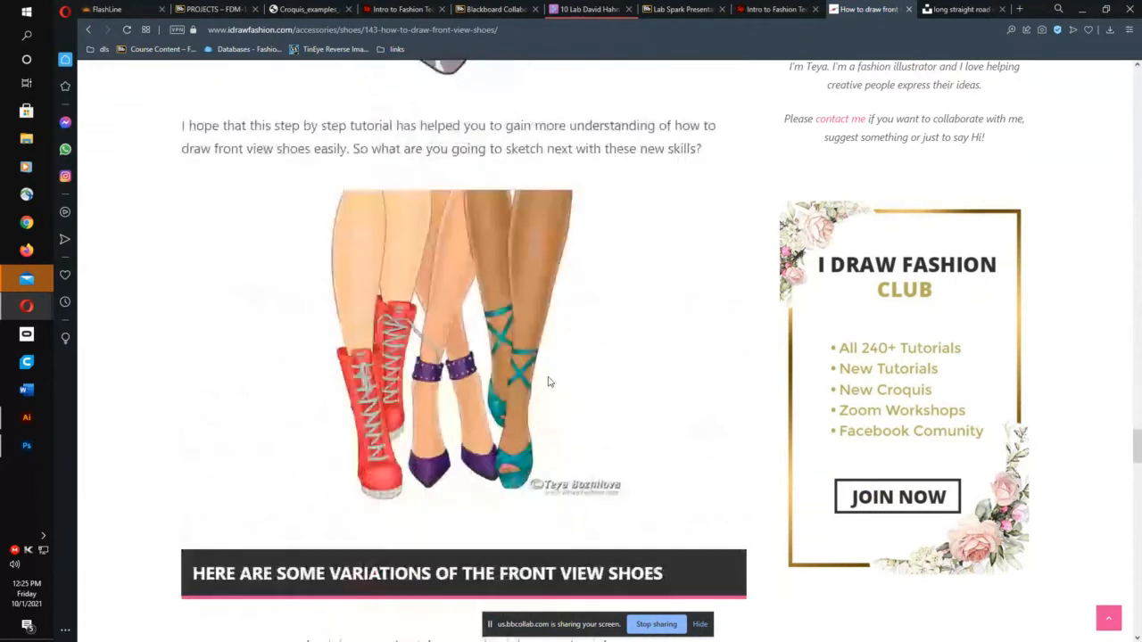
{"action": "scroll", "coordinate": [548, 382], "scroll_direction": "up", "scroll_amount": 3}
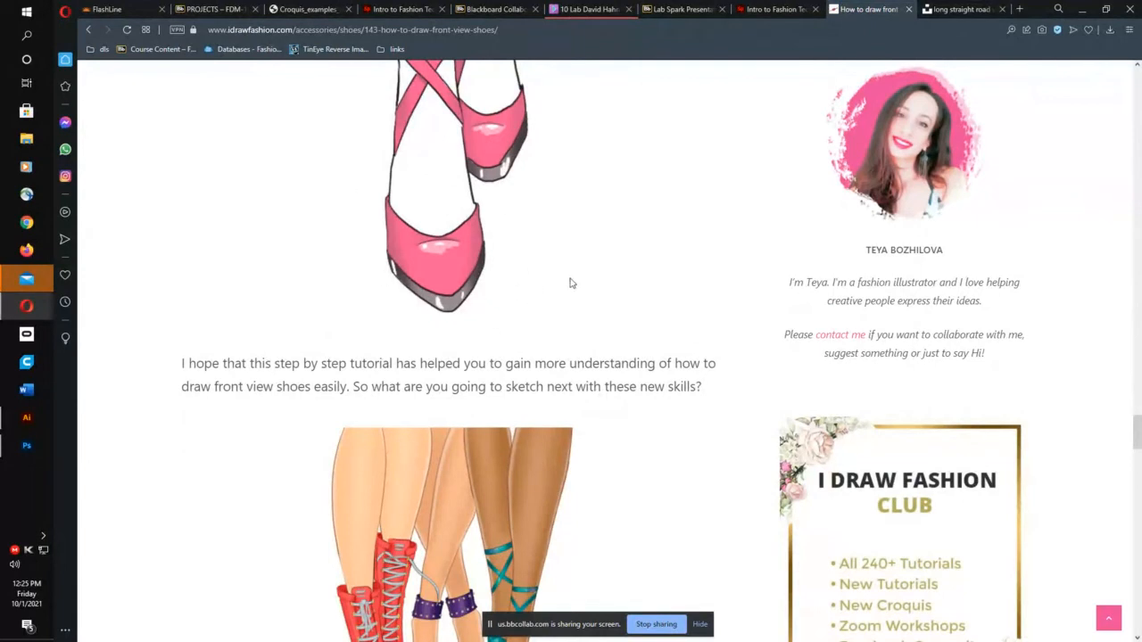
{"action": "scroll", "coordinate": [609, 318], "scroll_direction": "up", "scroll_amount": 3}
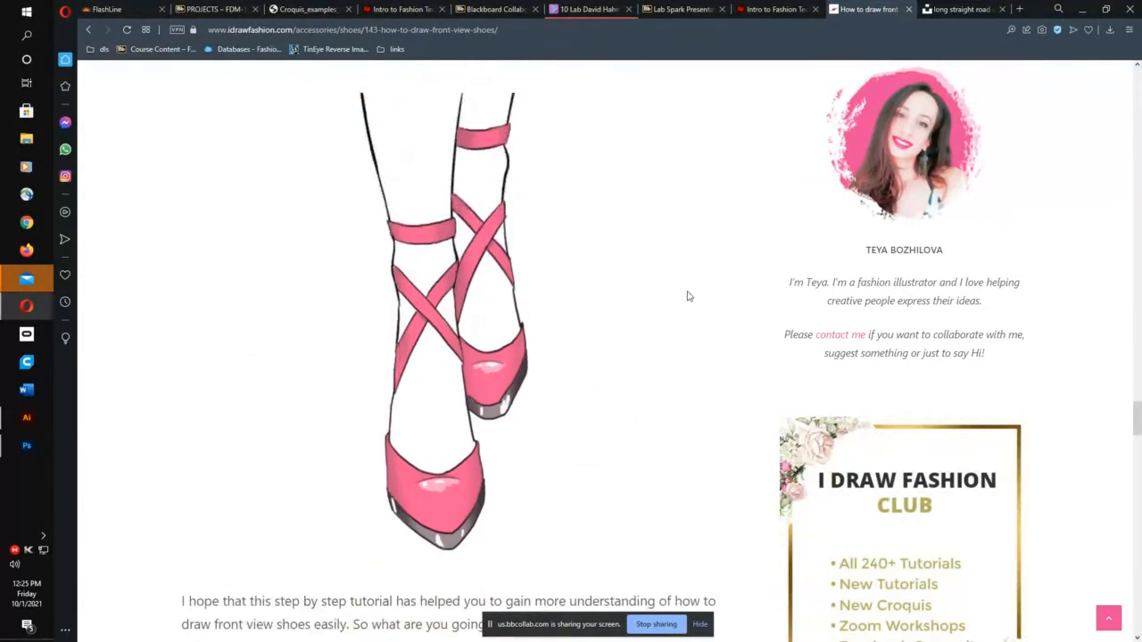
{"action": "scroll", "coordinate": [689, 295], "scroll_direction": "up", "scroll_amount": 1}
{"action": "left_click_drag", "start_coordinate": [1136, 405], "coordinate": [1126, 91]}
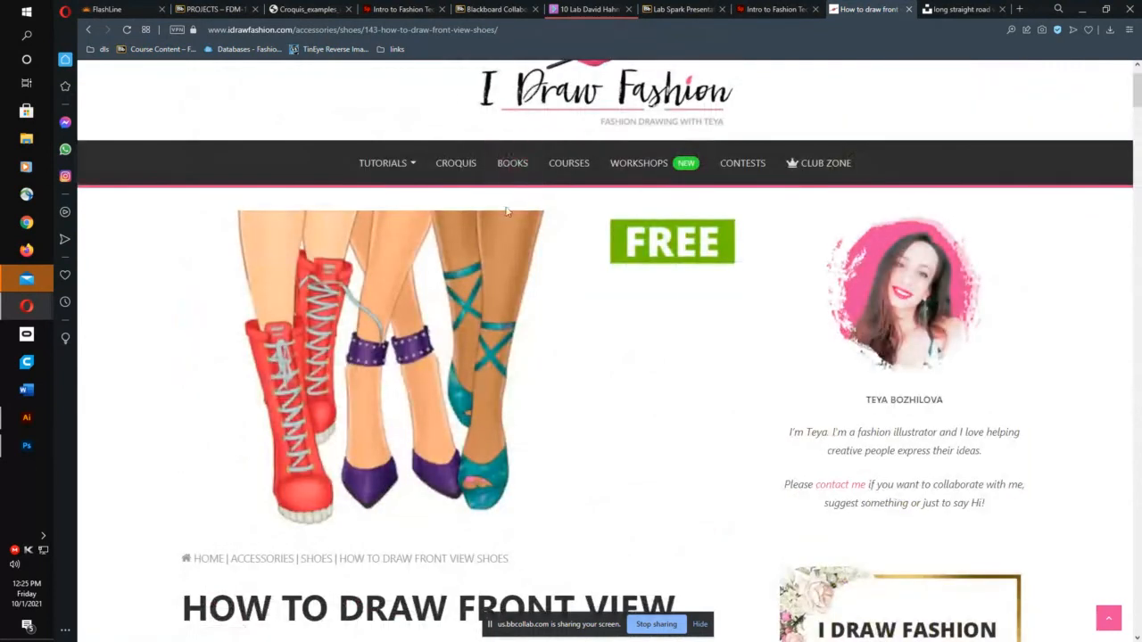
Step: Return to the fashion course's Spark page, review the pose examples and open the linked LinkedIn Learning course on drawing flats in CS6
{"action": "left_click", "coordinate": [404, 12]}
{"action": "scroll", "coordinate": [1139, 295], "scroll_direction": "down", "scroll_amount": 3}
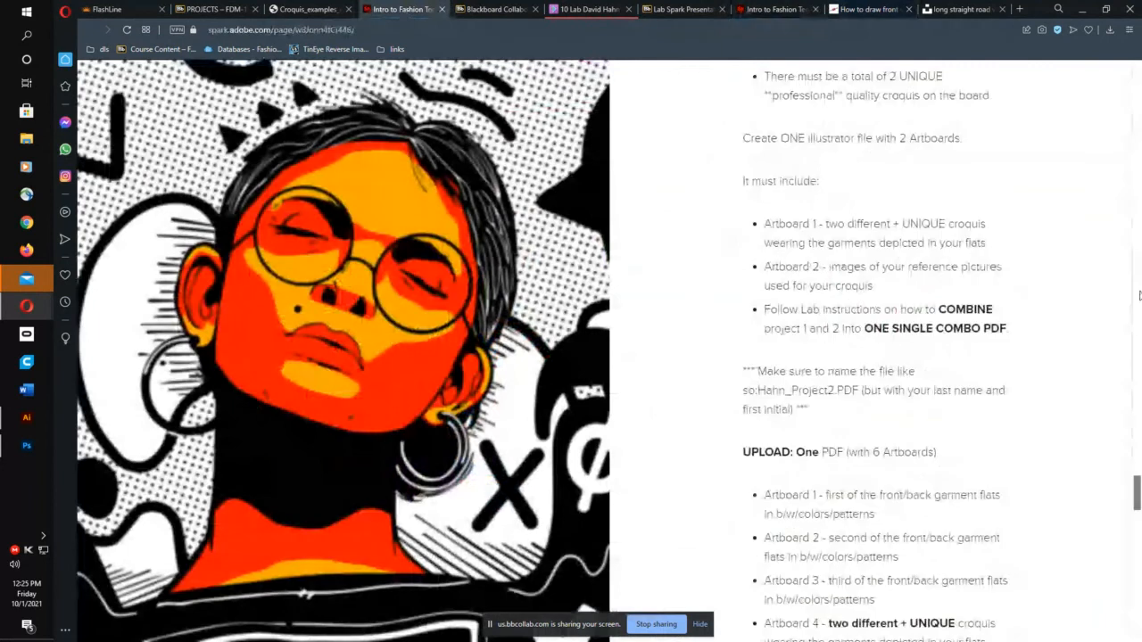
{"action": "scroll", "coordinate": [798, 372], "scroll_direction": "down", "scroll_amount": 15}
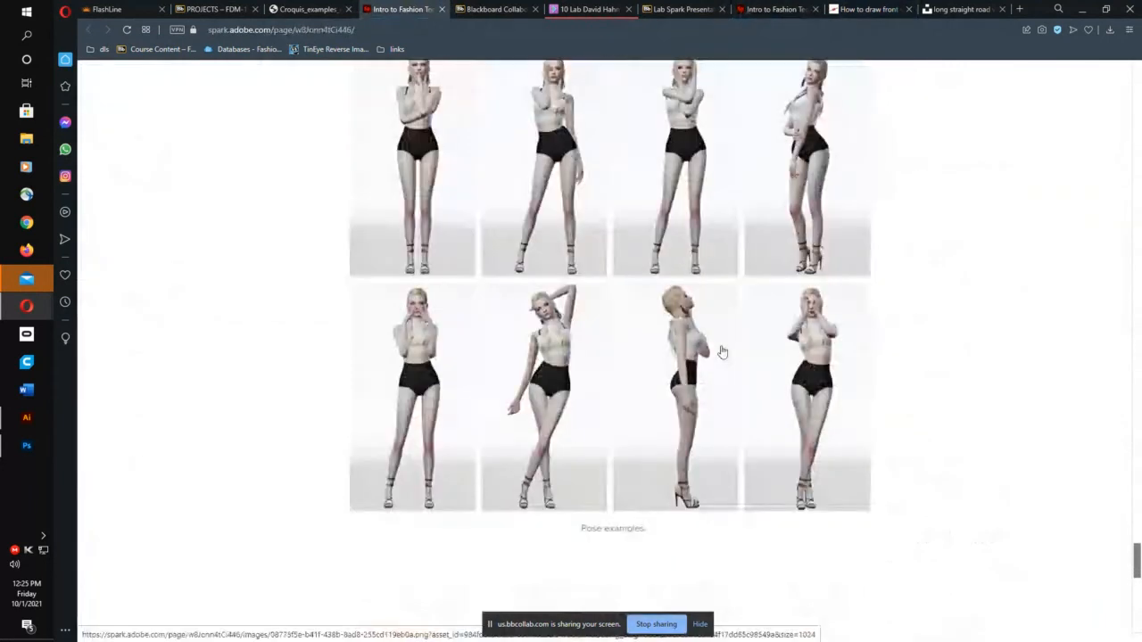
{"action": "scroll", "coordinate": [715, 343], "scroll_direction": "down", "scroll_amount": 4}
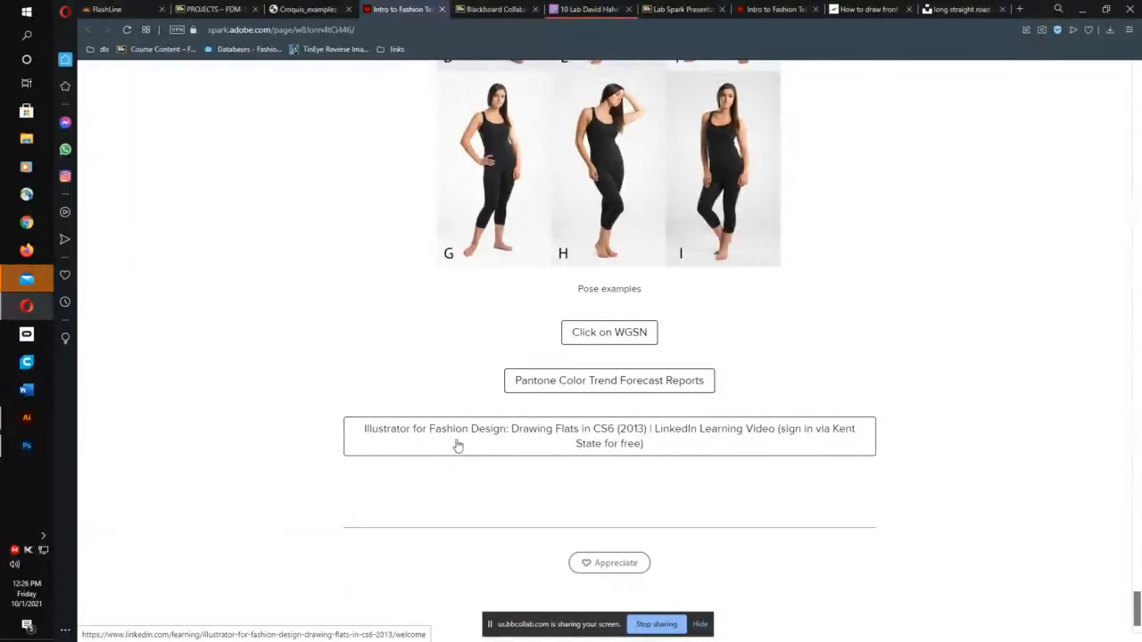
{"action": "left_click", "coordinate": [573, 437]}
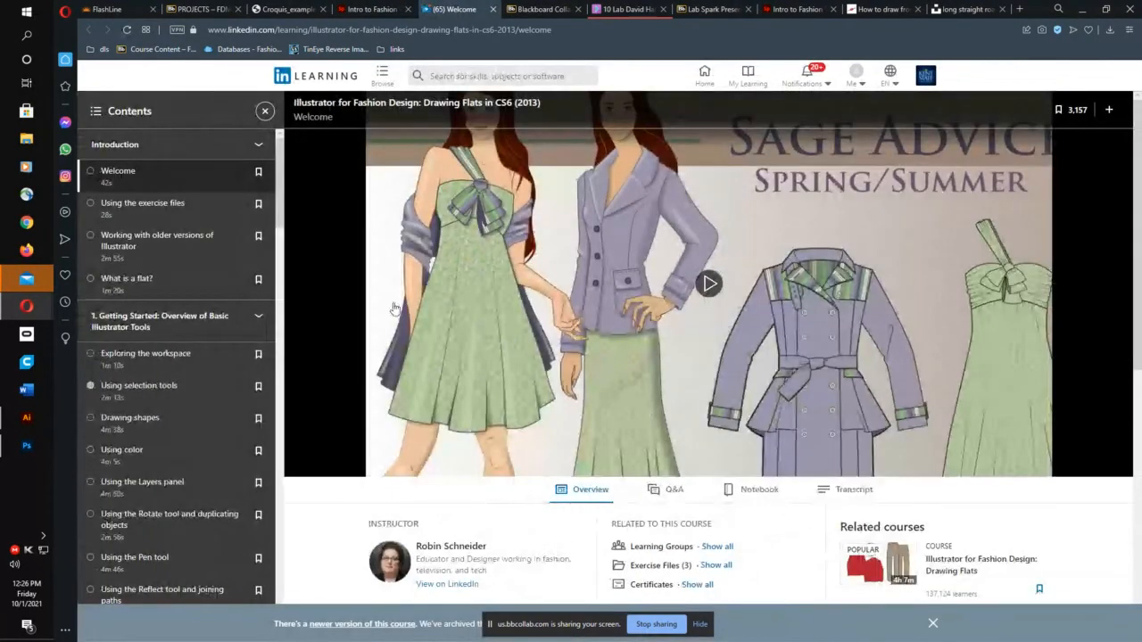
Step: Review the drawing flats course's contents from the basic Illustrator tools to drawing pants, and return to the Spark page
{"action": "scroll", "coordinate": [236, 370], "scroll_direction": "down", "scroll_amount": 2}
{"action": "scroll", "coordinate": [504, 355], "scroll_direction": "down", "scroll_amount": 2}
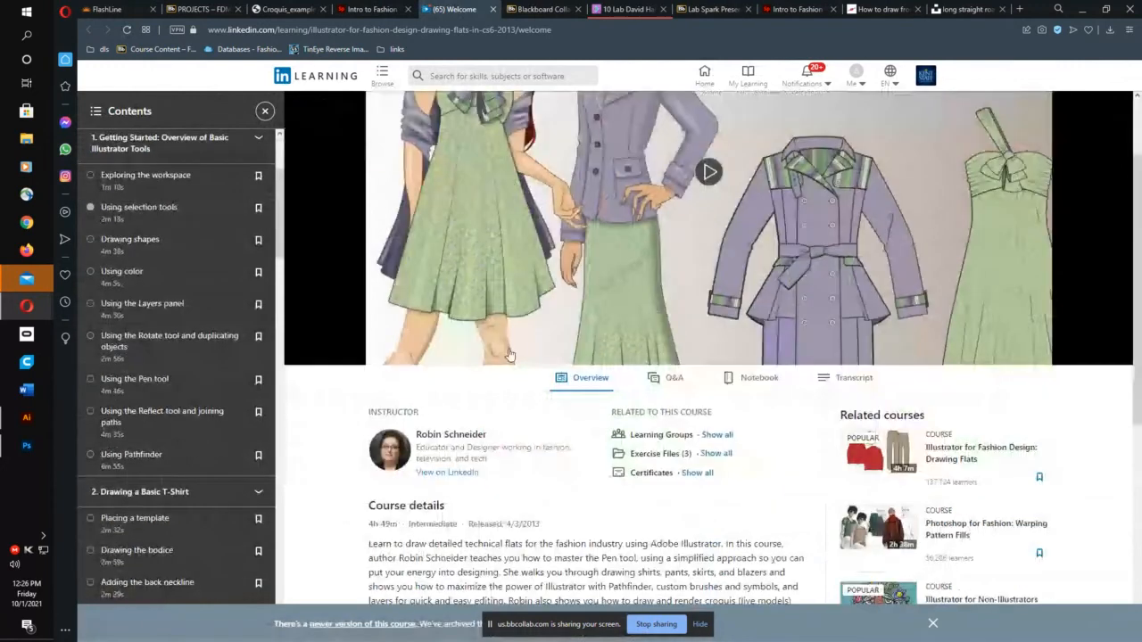
{"action": "scroll", "coordinate": [253, 379], "scroll_direction": "down", "scroll_amount": 4}
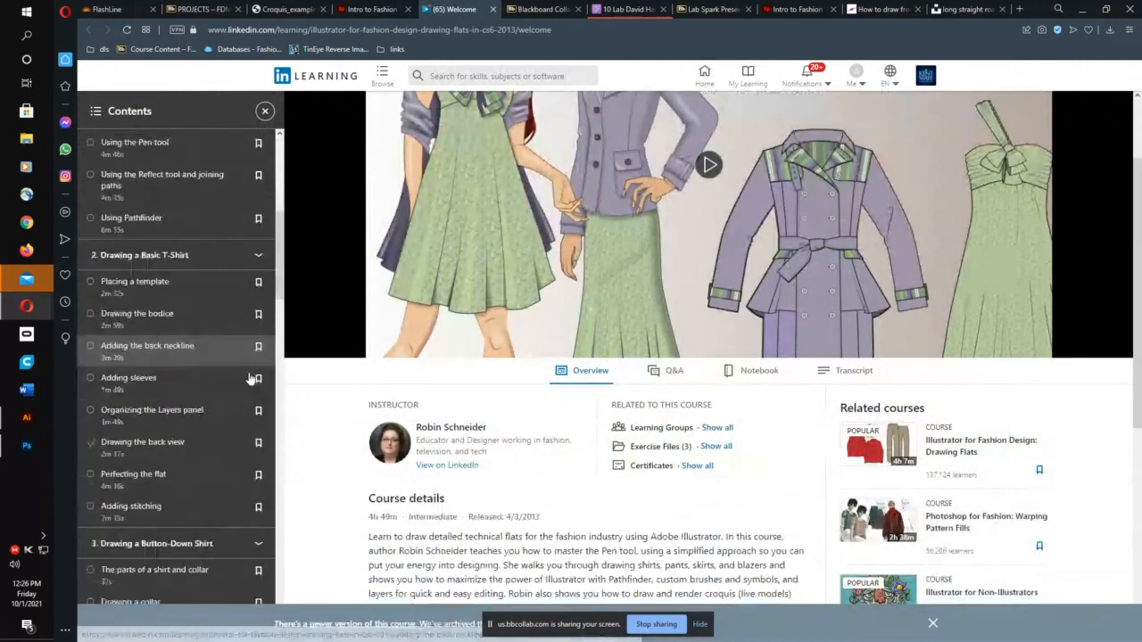
{"action": "scroll", "coordinate": [250, 381], "scroll_direction": "down", "scroll_amount": 6}
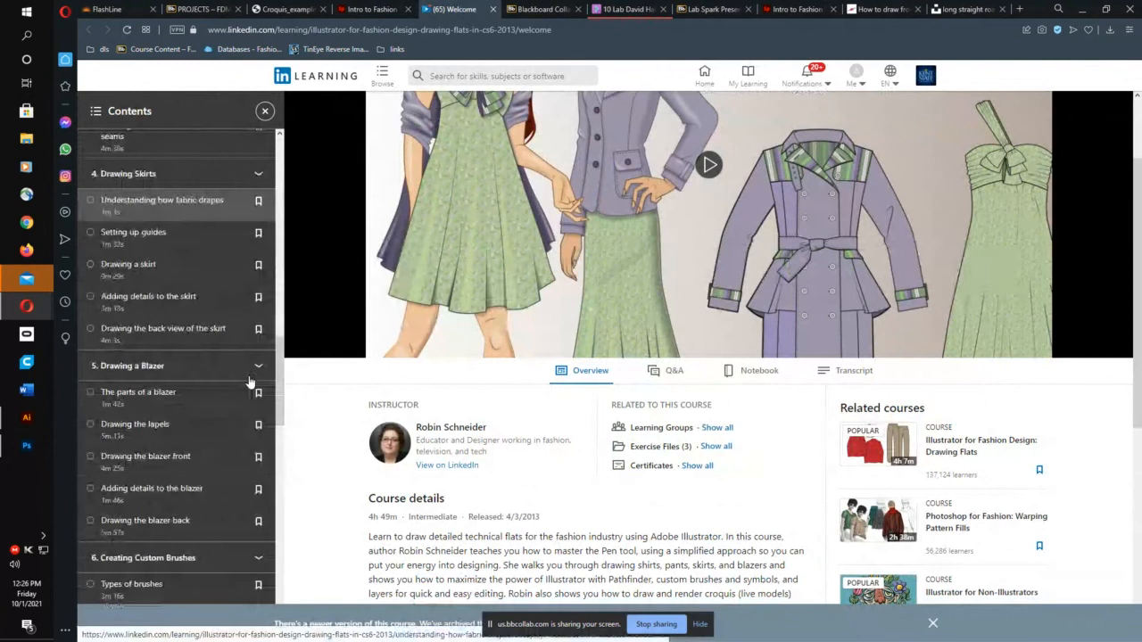
{"action": "scroll", "coordinate": [255, 384], "scroll_direction": "down", "scroll_amount": 8}
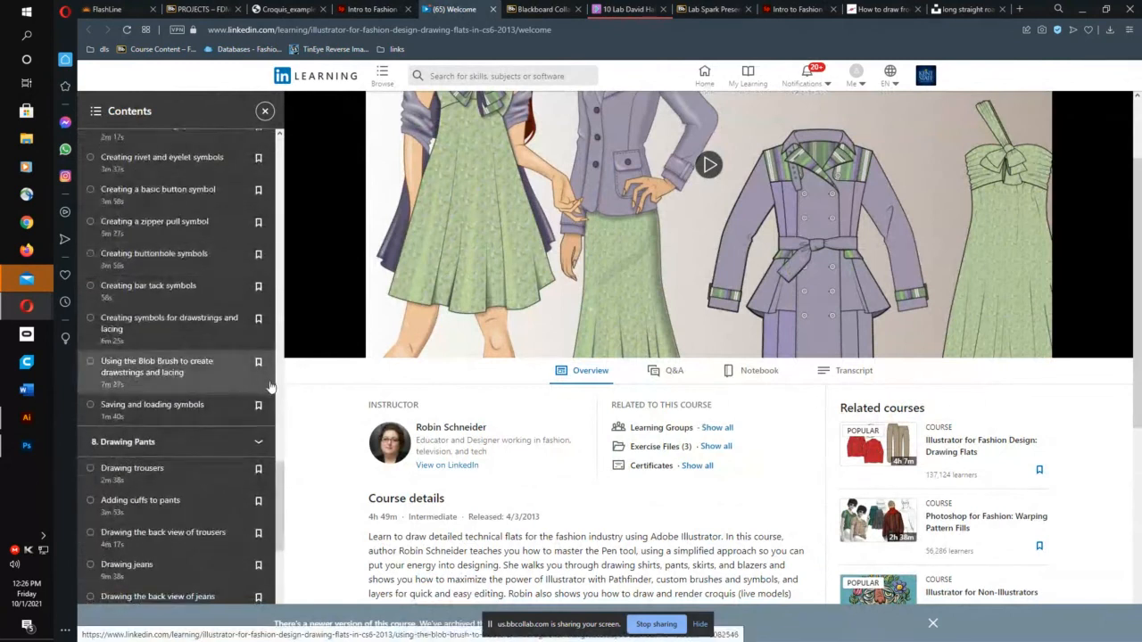
{"action": "scroll", "coordinate": [223, 383], "scroll_direction": "up", "scroll_amount": 3}
{"action": "scroll", "coordinate": [406, 205], "scroll_direction": "up", "scroll_amount": 2}
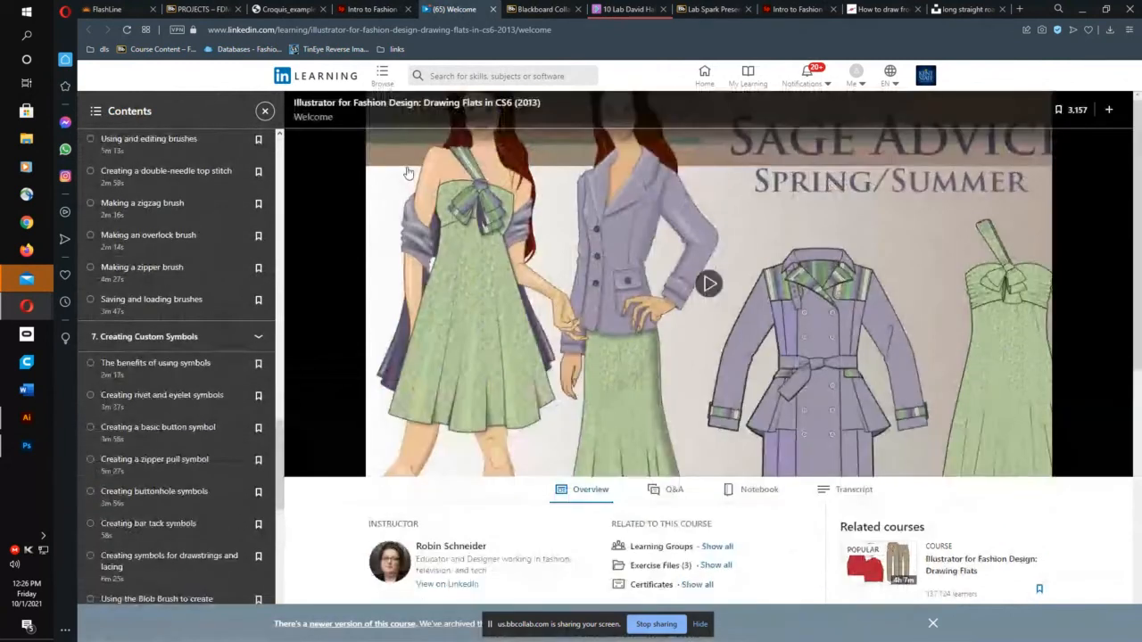
{"action": "left_click", "coordinate": [372, 10]}
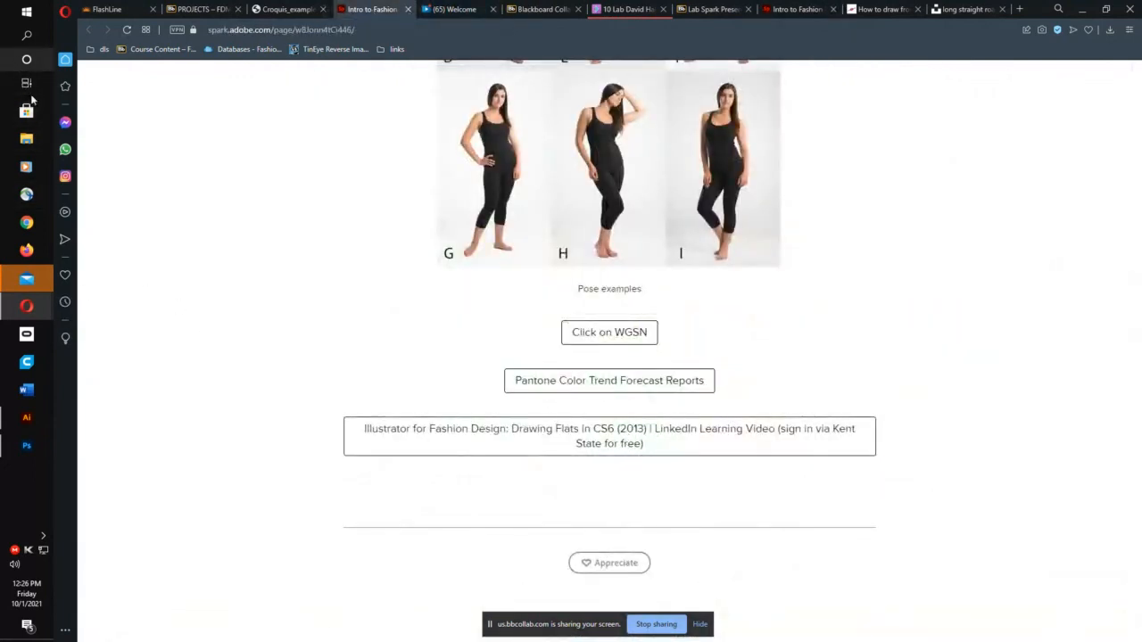
Step: Find and launch Adobe Creative Cloud on the computer and open its Tutorials resource link
{"action": "left_click", "coordinate": [24, 12]}
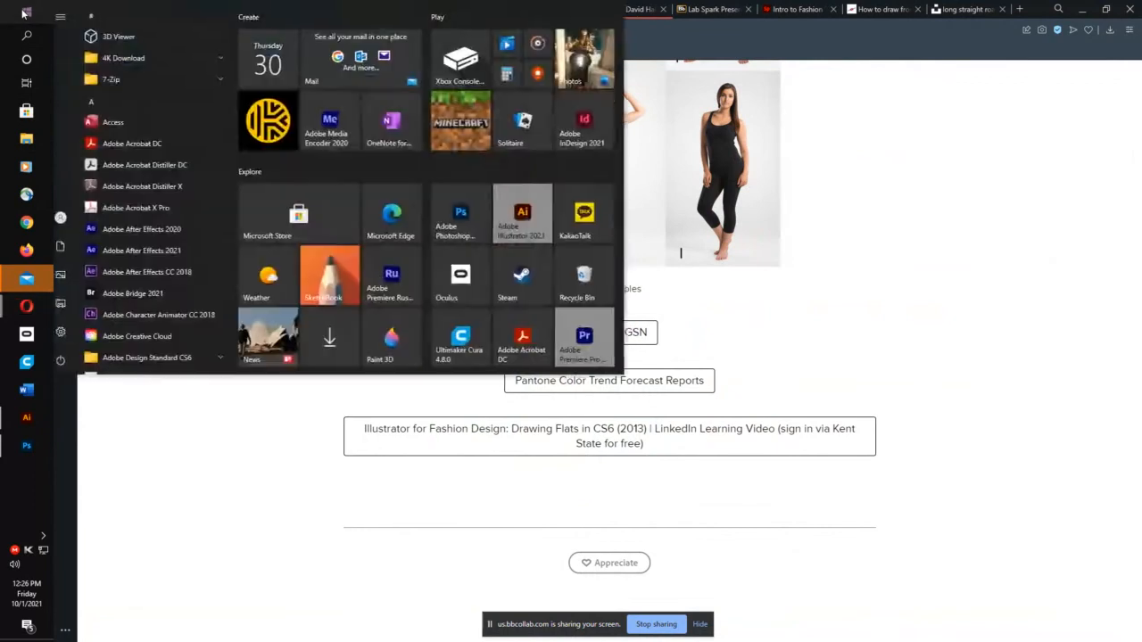
{"action": "left_click", "coordinate": [29, 38]}
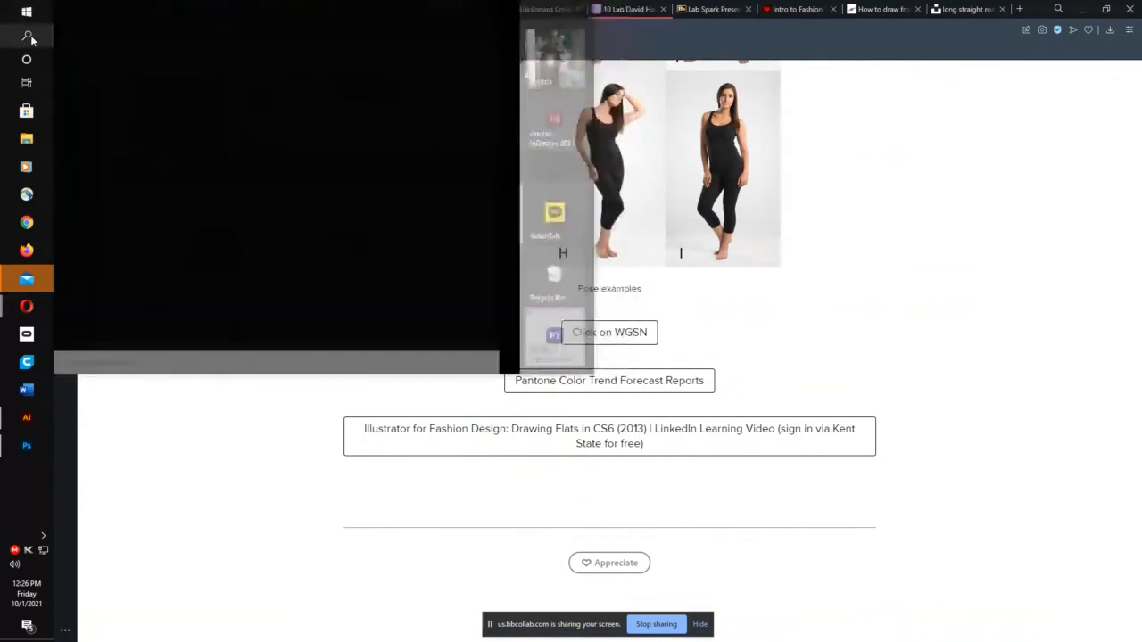
{"action": "type", "text": "c"}
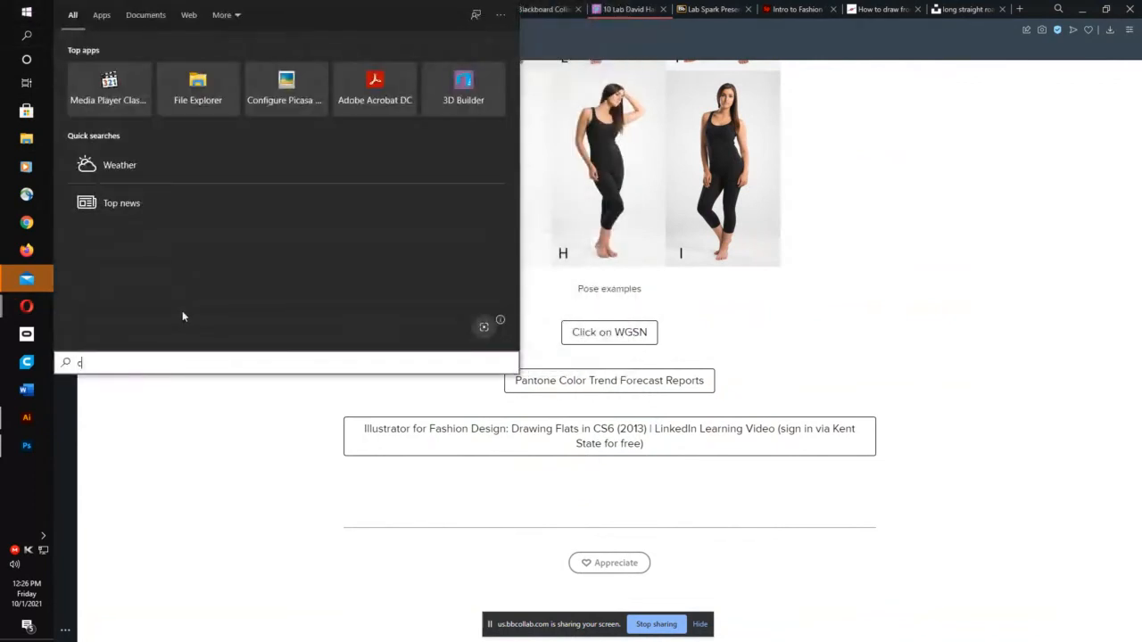
{"action": "type", "text": "rea"}
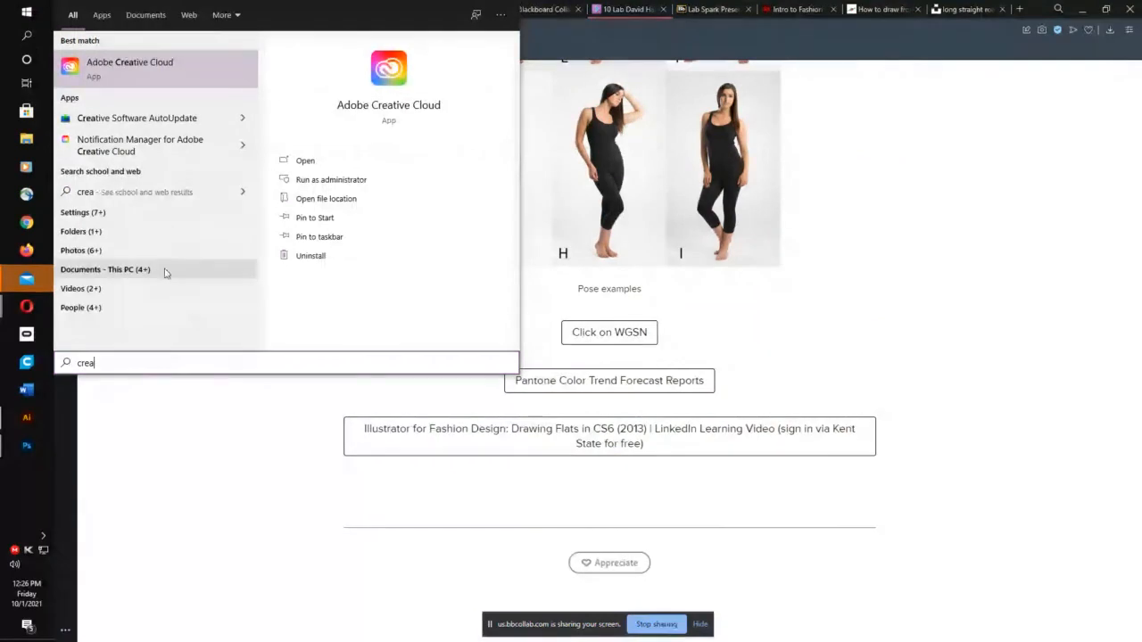
{"action": "left_click", "coordinate": [129, 67]}
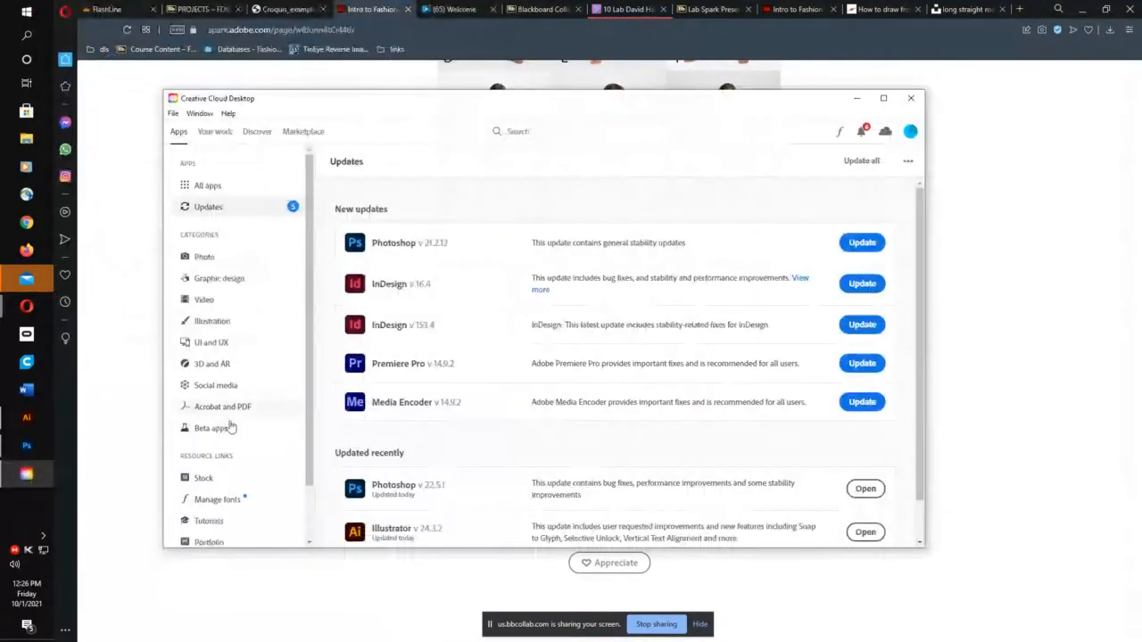
{"action": "scroll", "coordinate": [232, 495], "scroll_direction": "down", "scroll_amount": 2}
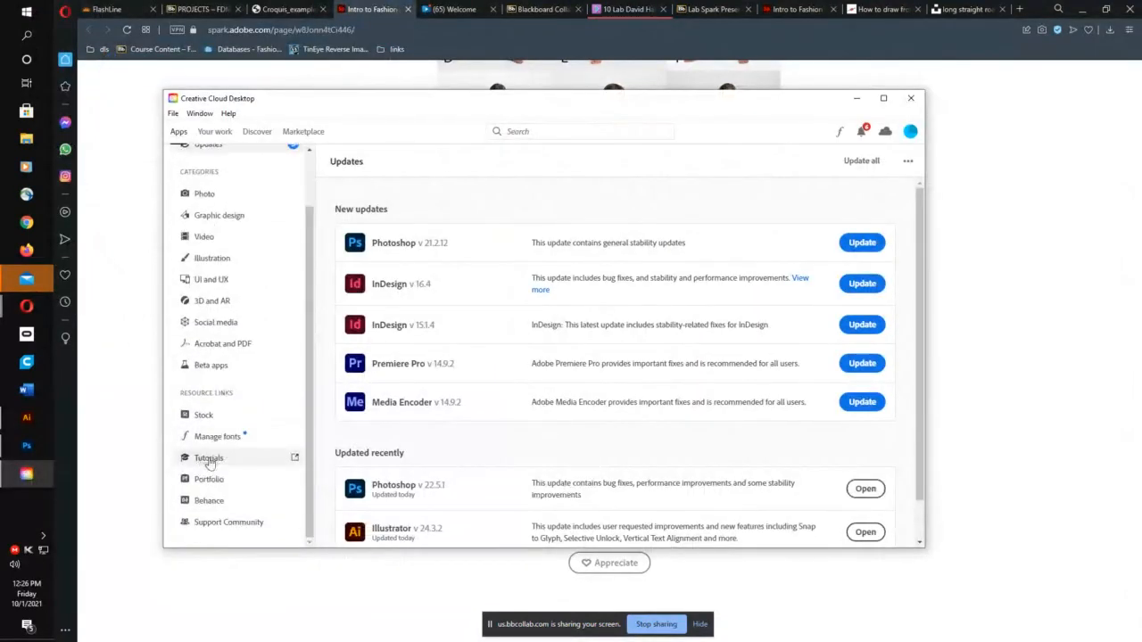
{"action": "left_click", "coordinate": [294, 457]}
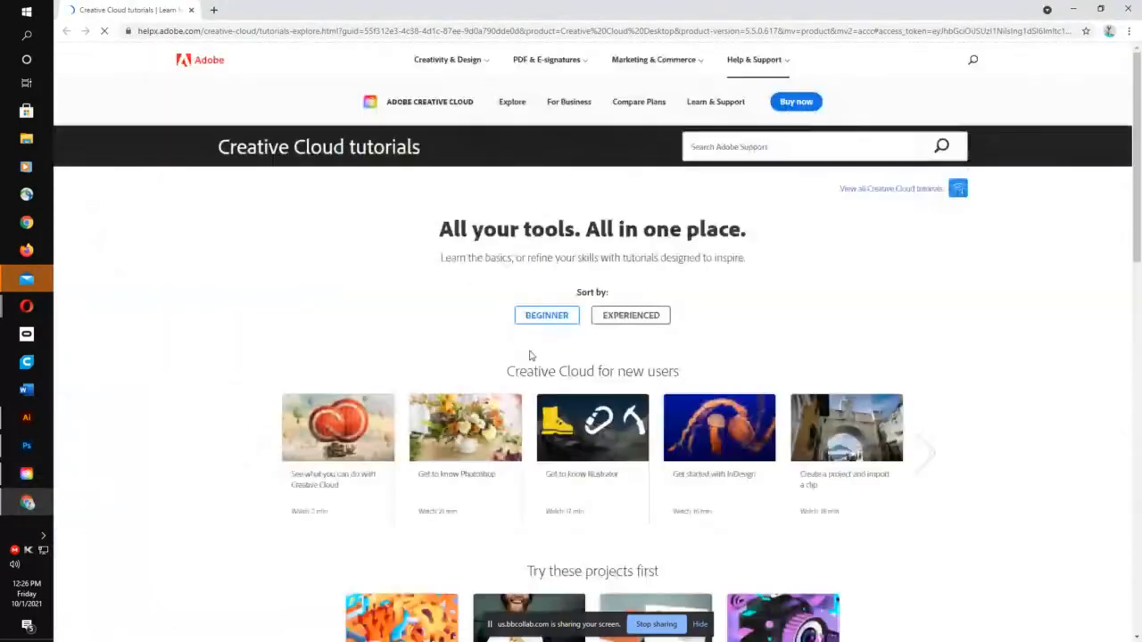
Step: Browse the beginner Creative Cloud tutorials, switch to the Experienced level, then close the page and minimize Creative Cloud Desktop
{"action": "scroll", "coordinate": [734, 284], "scroll_direction": "down", "scroll_amount": 1}
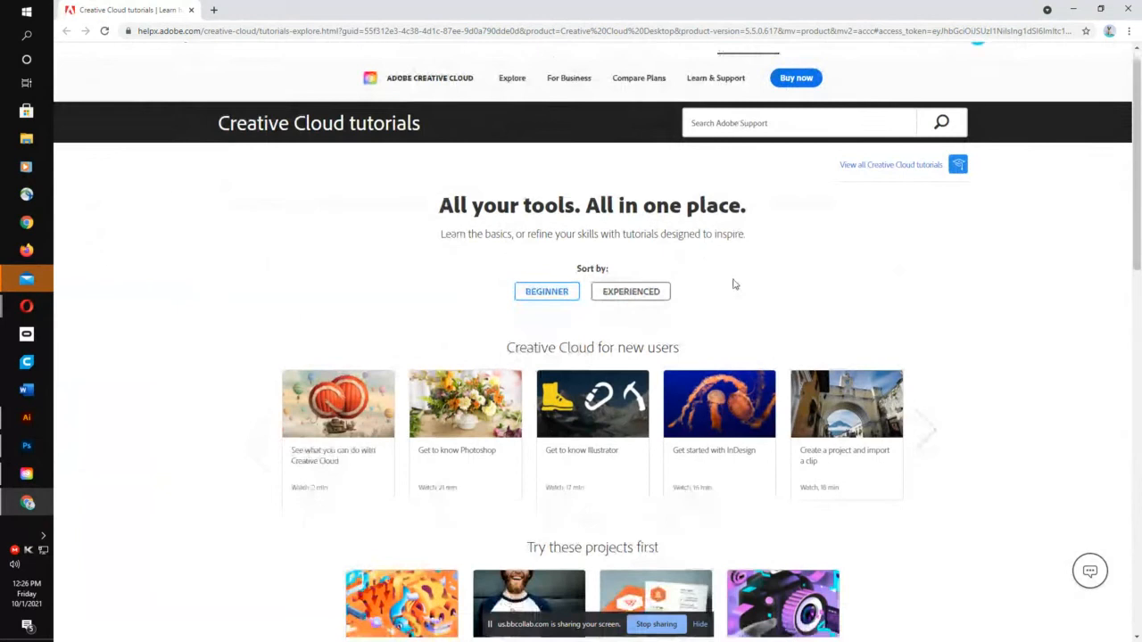
{"action": "scroll", "coordinate": [734, 285], "scroll_direction": "down", "scroll_amount": 2}
{"action": "scroll", "coordinate": [681, 358], "scroll_direction": "down", "scroll_amount": 2}
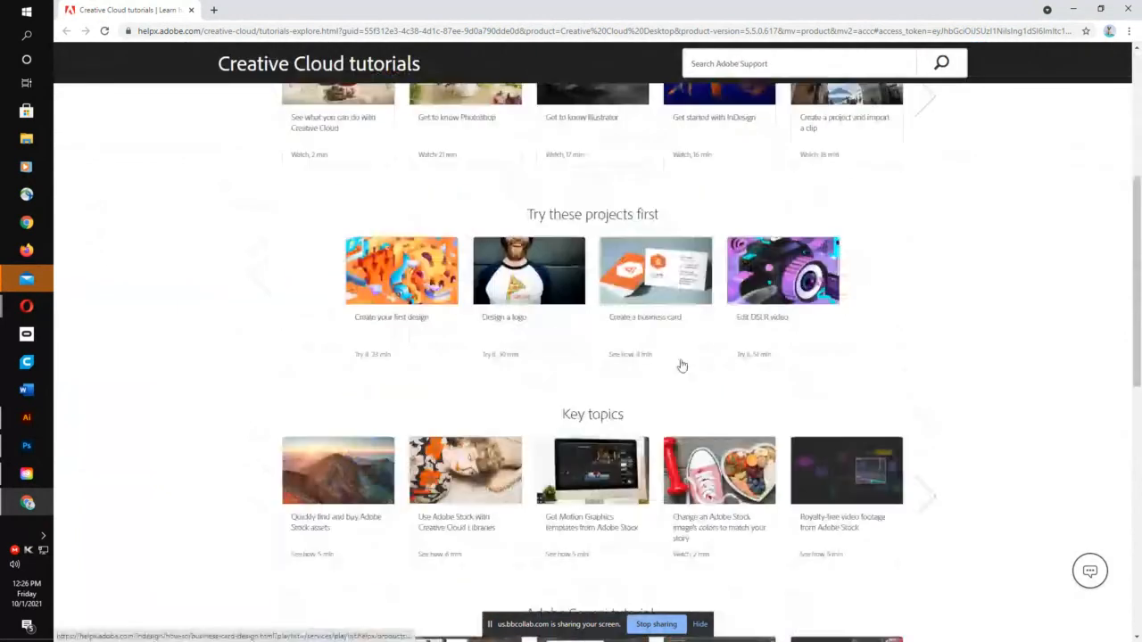
{"action": "scroll", "coordinate": [681, 366], "scroll_direction": "up", "scroll_amount": 4}
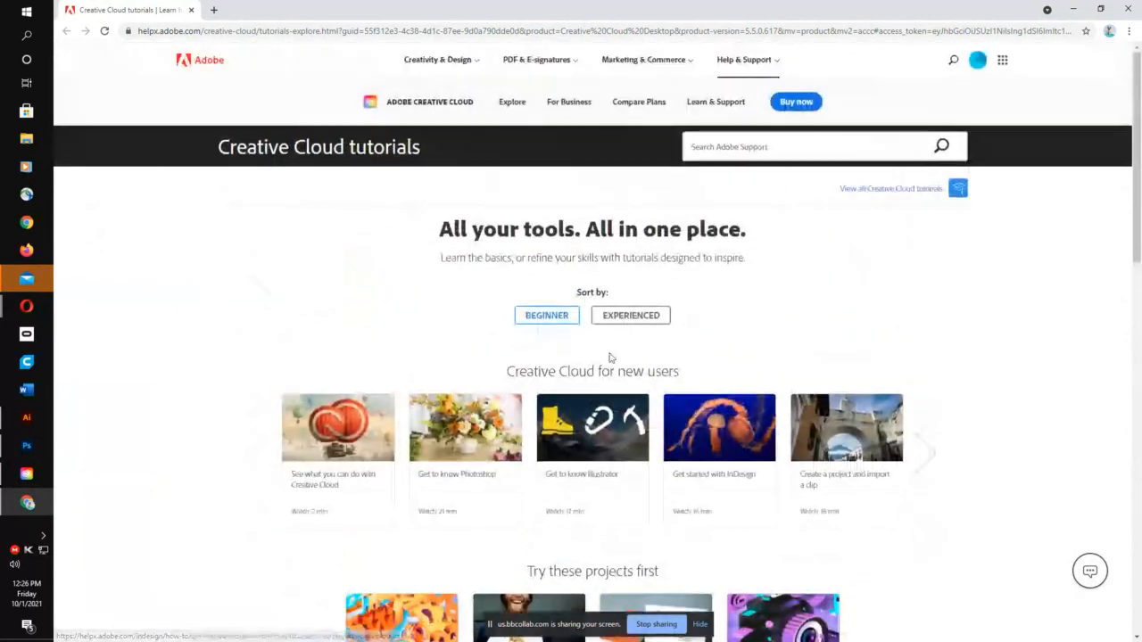
{"action": "left_click", "coordinate": [629, 318]}
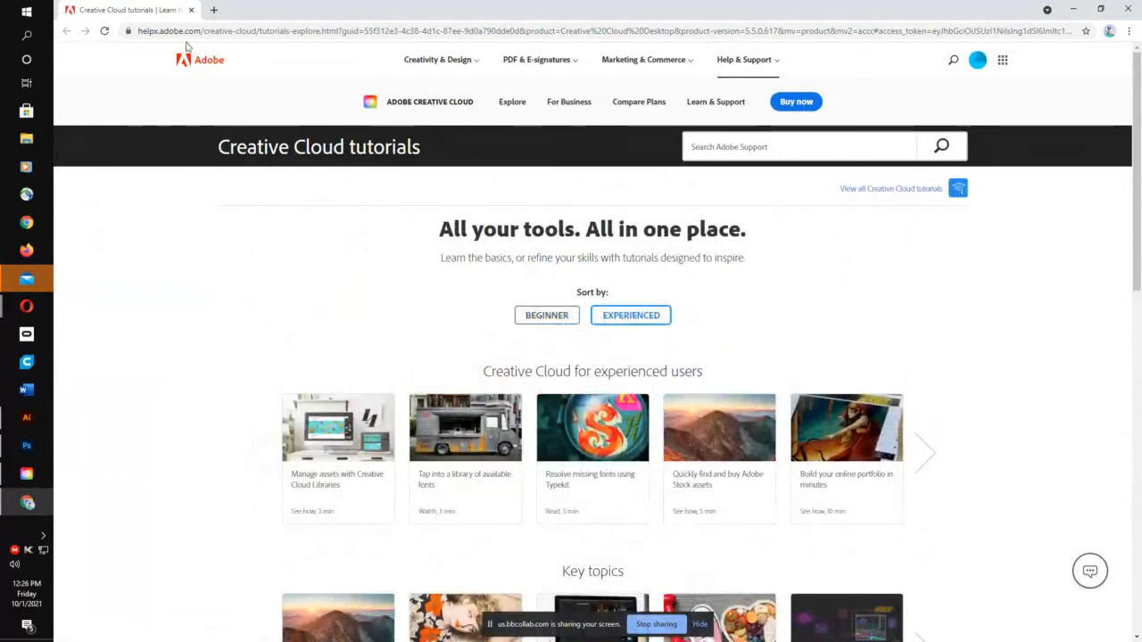
{"action": "left_click", "coordinate": [1125, 9]}
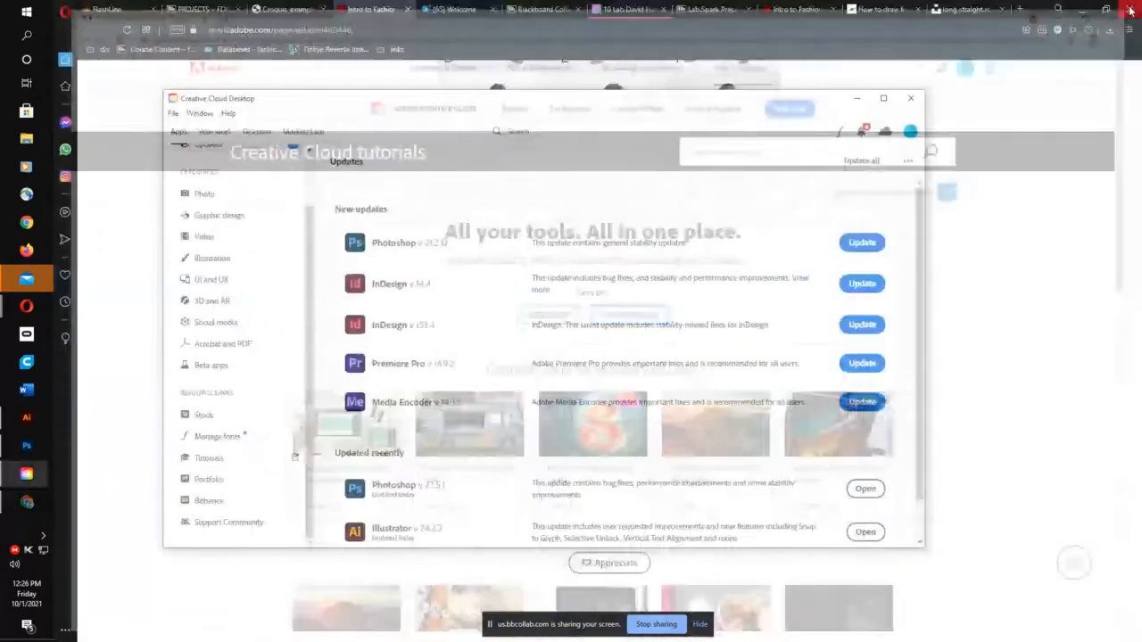
{"action": "left_click", "coordinate": [856, 99]}
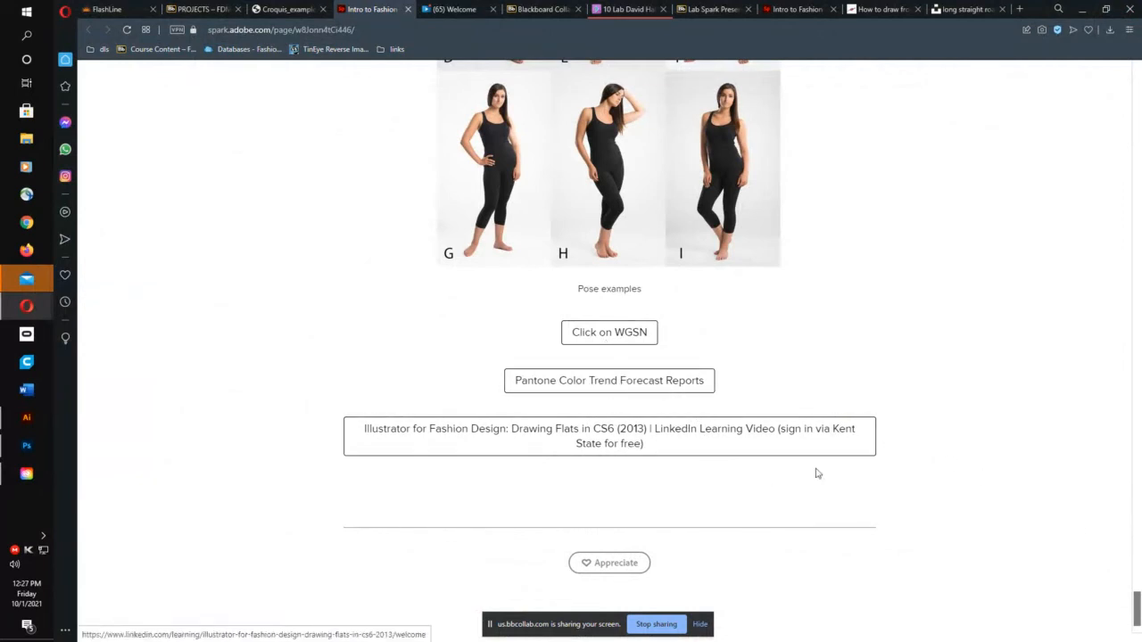
Step: Open the Example Fashion Poses link above the Project 1 section of the Spark page and view the linked editorial poses page
{"action": "left_click_drag", "start_coordinate": [1136, 618], "coordinate": [1135, 472]}
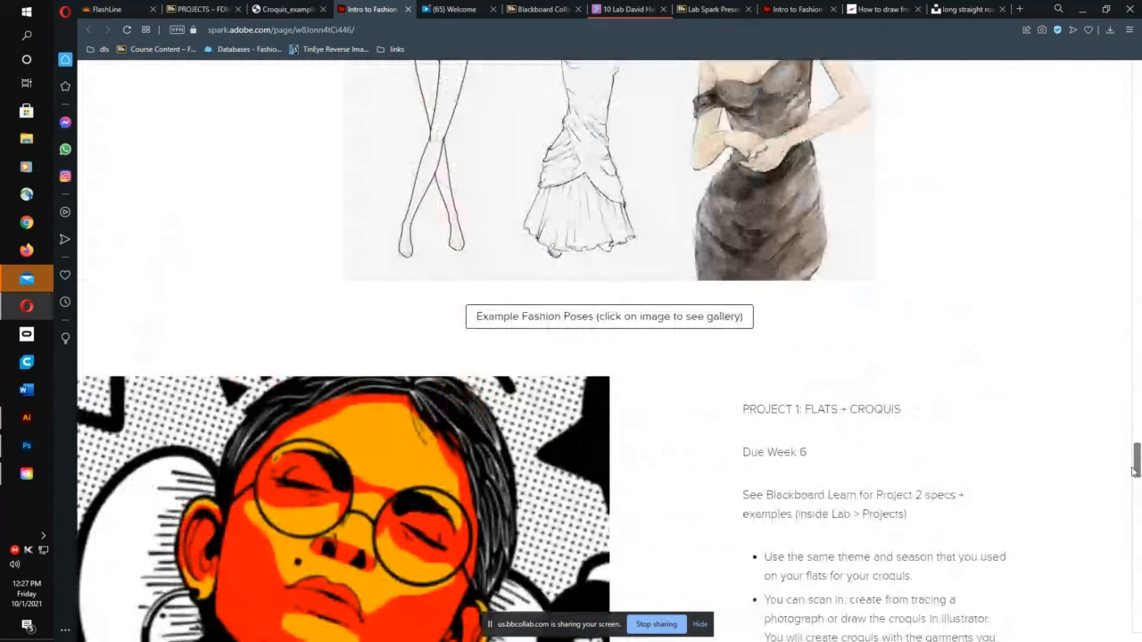
{"action": "left_click", "coordinate": [548, 321]}
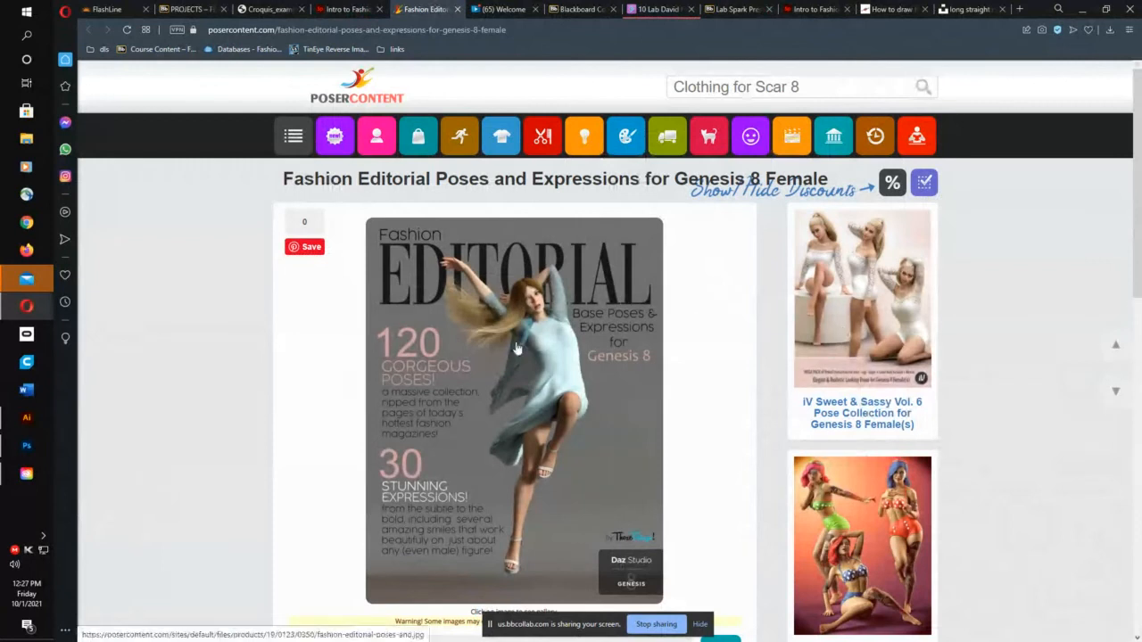
{"action": "scroll", "coordinate": [1138, 251], "scroll_direction": "down", "scroll_amount": 1}
{"action": "left_click_drag", "start_coordinate": [1139, 251], "coordinate": [1114, 241]}
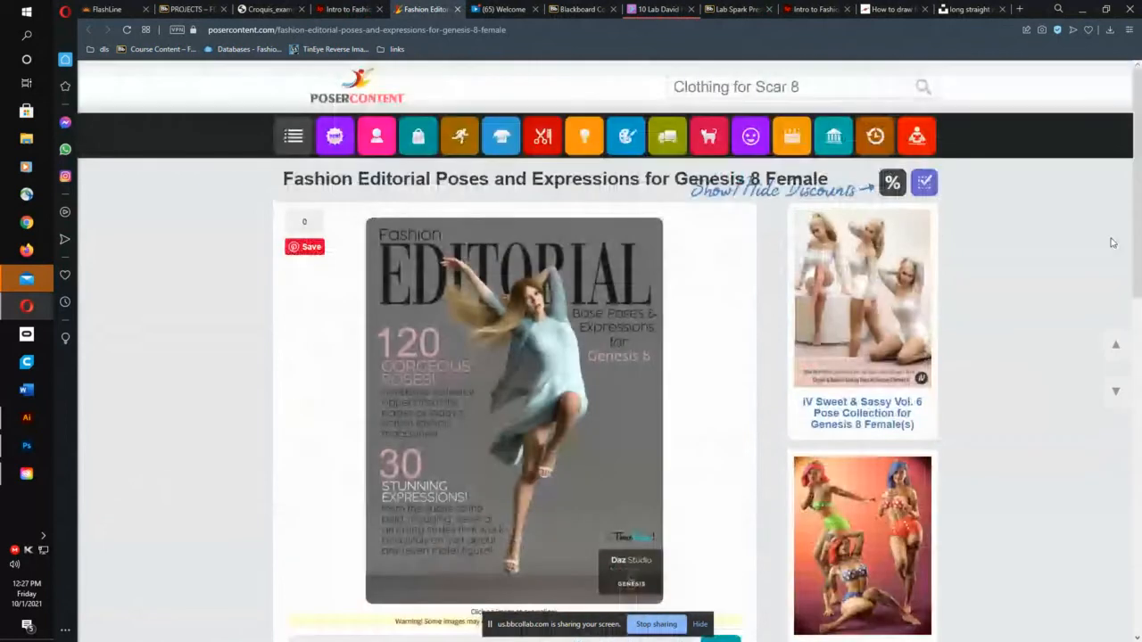
Step: Open PoserContent's Poses, Expressions, Animations category and browse the pose collections
{"action": "left_click", "coordinate": [458, 135]}
{"action": "left_click_drag", "start_coordinate": [523, 223], "coordinate": [660, 247]}
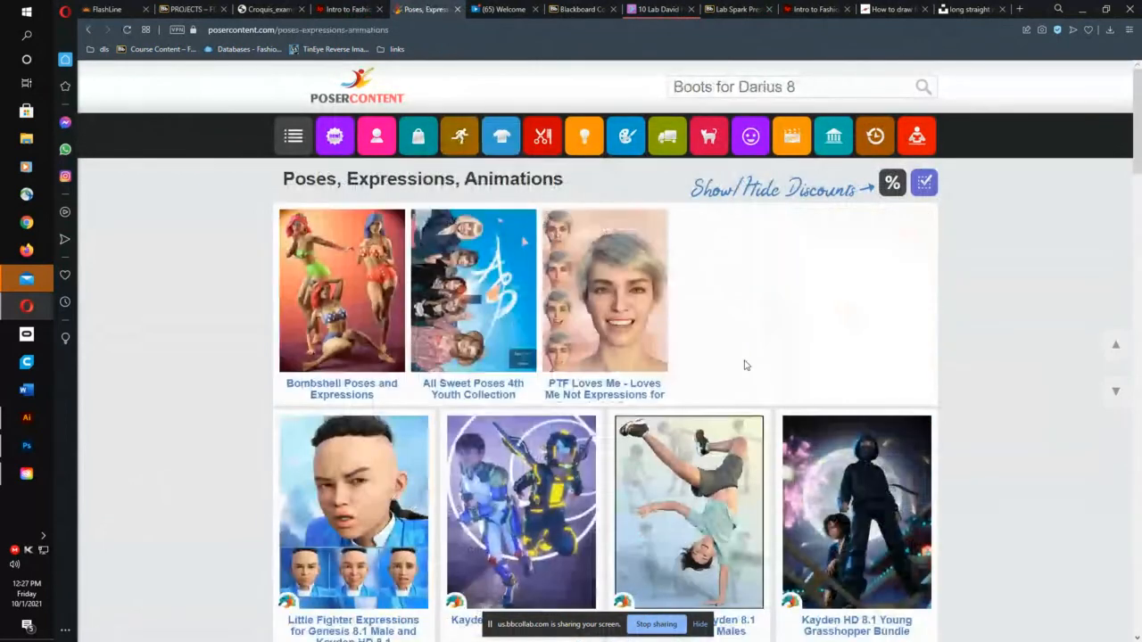
{"action": "scroll", "coordinate": [785, 365], "scroll_direction": "down", "scroll_amount": 3}
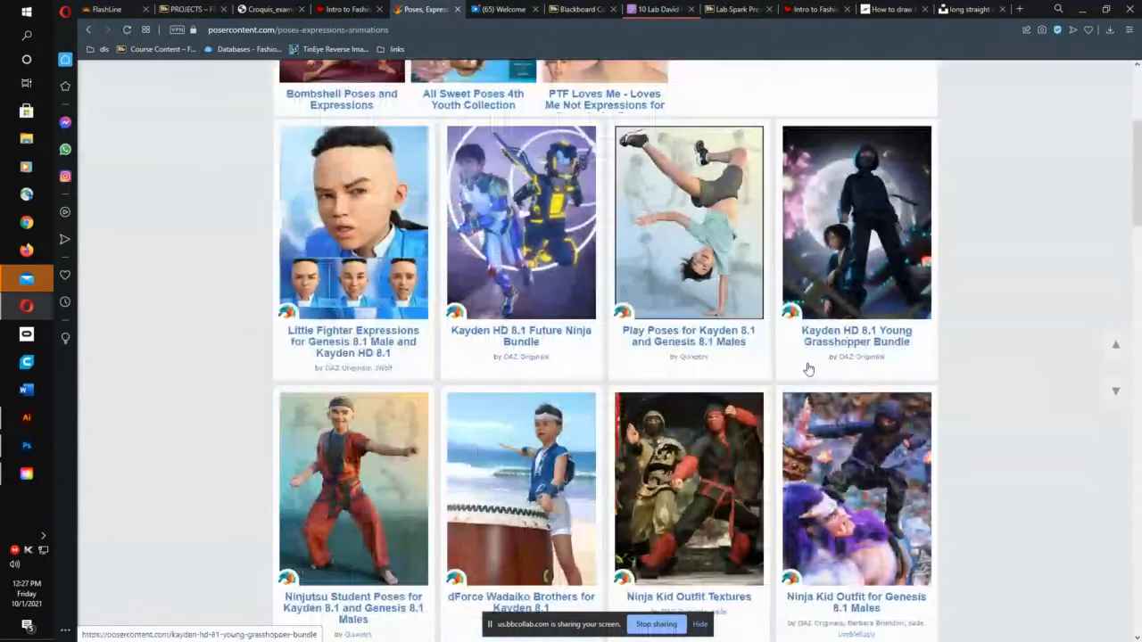
Step: Return to the Spark page and review the Project 1 Flats + Croquis requirements, highlighting the instruction to combine both projects into one PDF
{"action": "scroll", "coordinate": [808, 368], "scroll_direction": "down", "scroll_amount": 2}
{"action": "scroll", "coordinate": [433, 197], "scroll_direction": "up", "scroll_amount": 4}
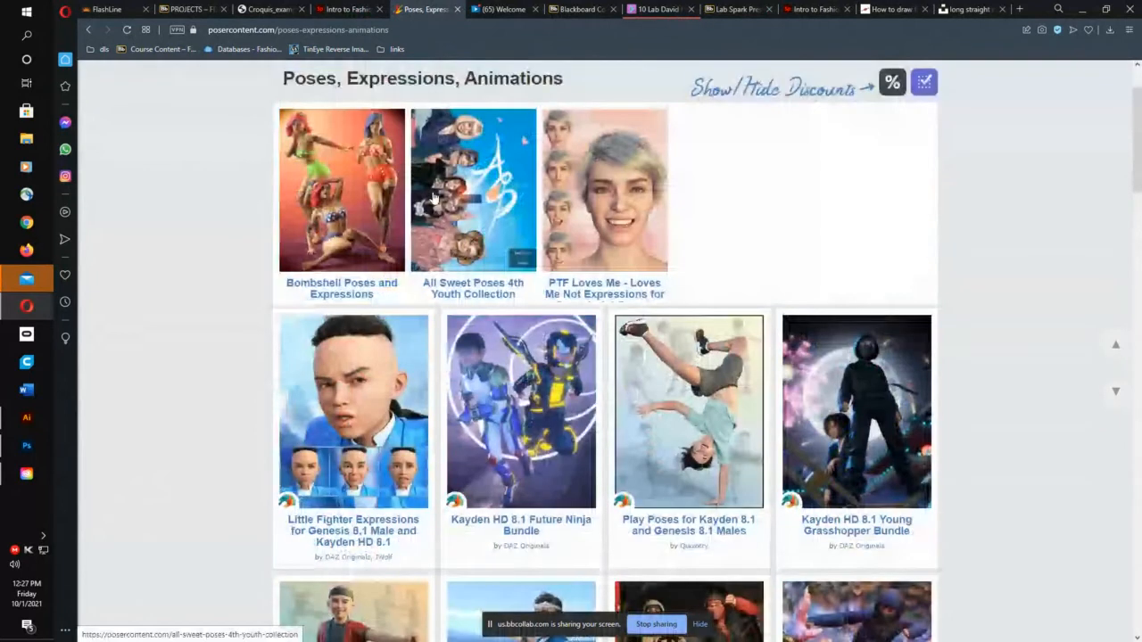
{"action": "left_click", "coordinate": [352, 11]}
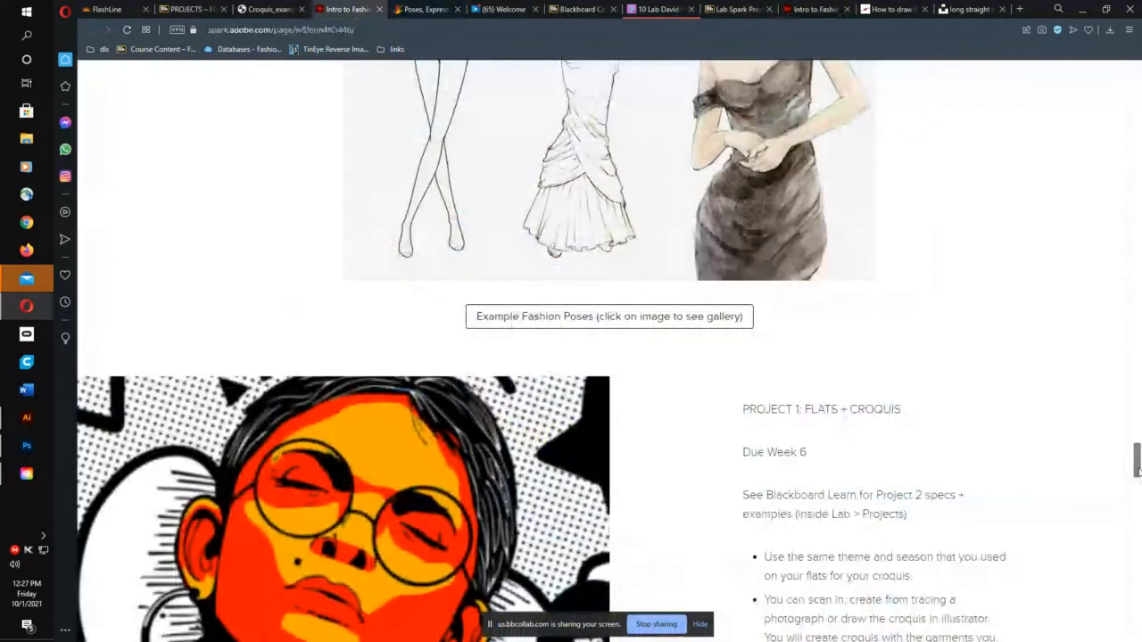
{"action": "left_click_drag", "start_coordinate": [1137, 472], "coordinate": [1137, 489]}
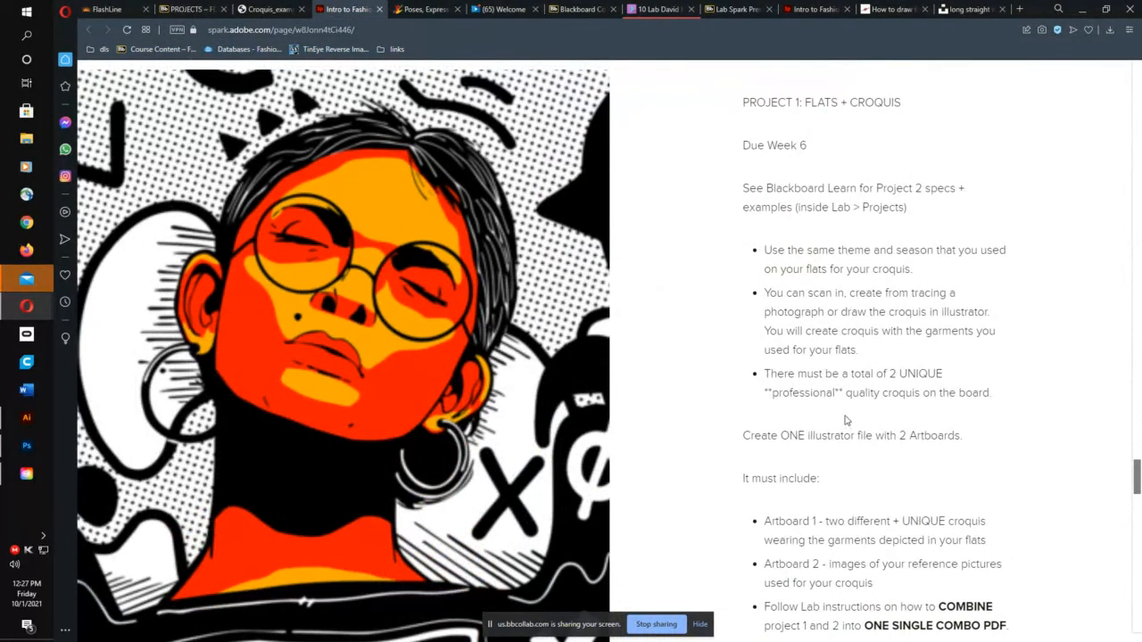
{"action": "scroll", "coordinate": [864, 411], "scroll_direction": "down", "scroll_amount": 1}
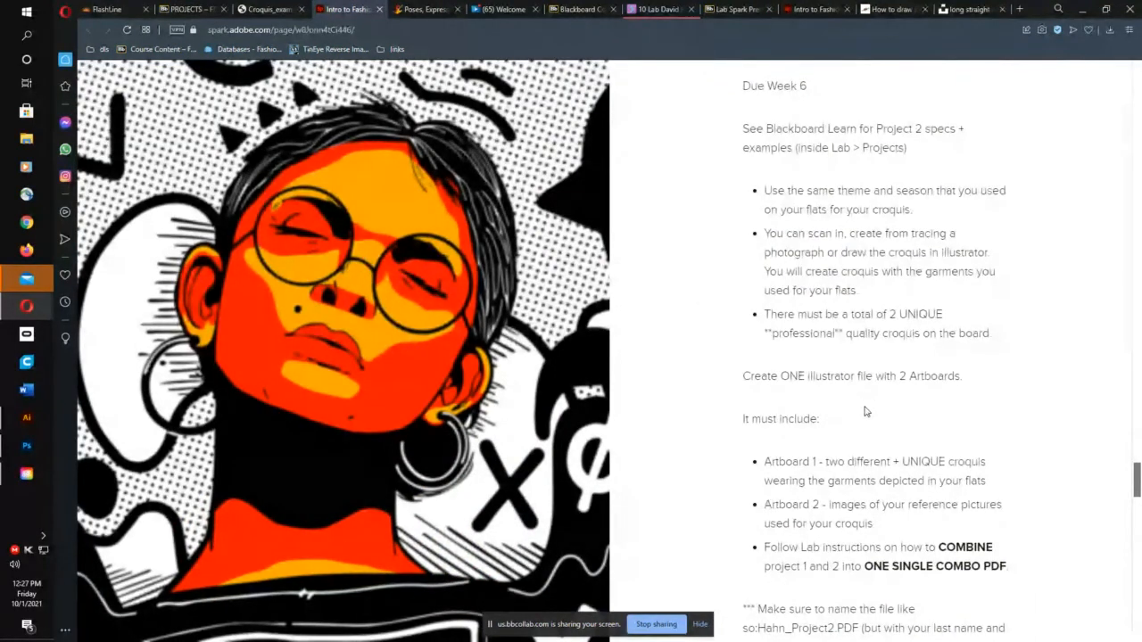
{"action": "scroll", "coordinate": [863, 411], "scroll_direction": "down", "scroll_amount": 1}
{"action": "scroll", "coordinate": [865, 405], "scroll_direction": "down", "scroll_amount": 1}
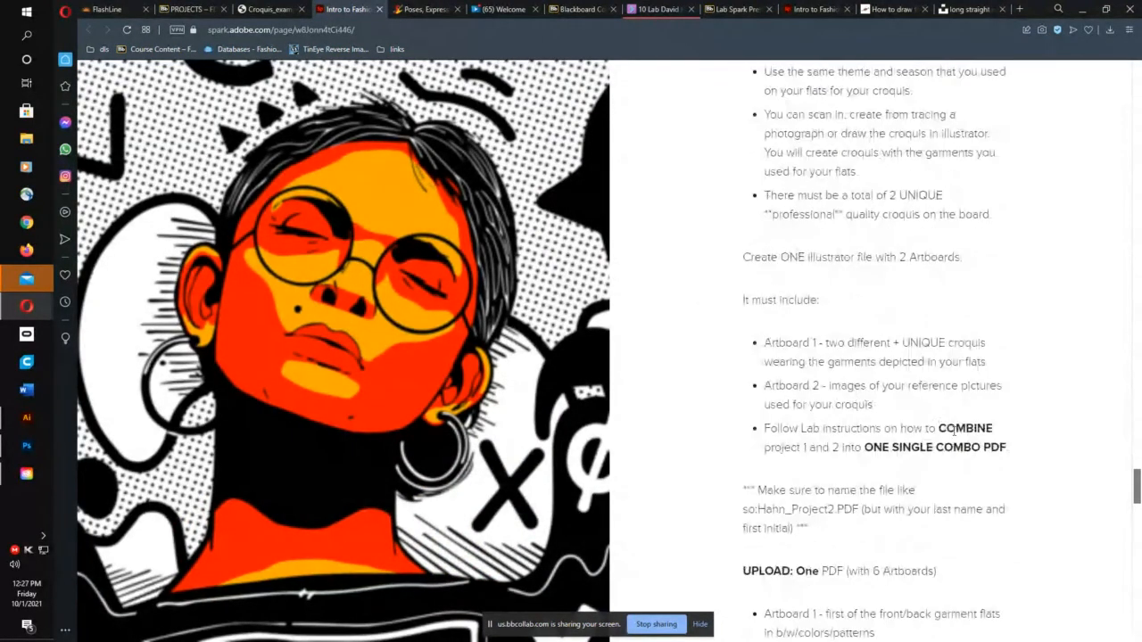
{"action": "left_click_drag", "start_coordinate": [937, 428], "coordinate": [1021, 452]}
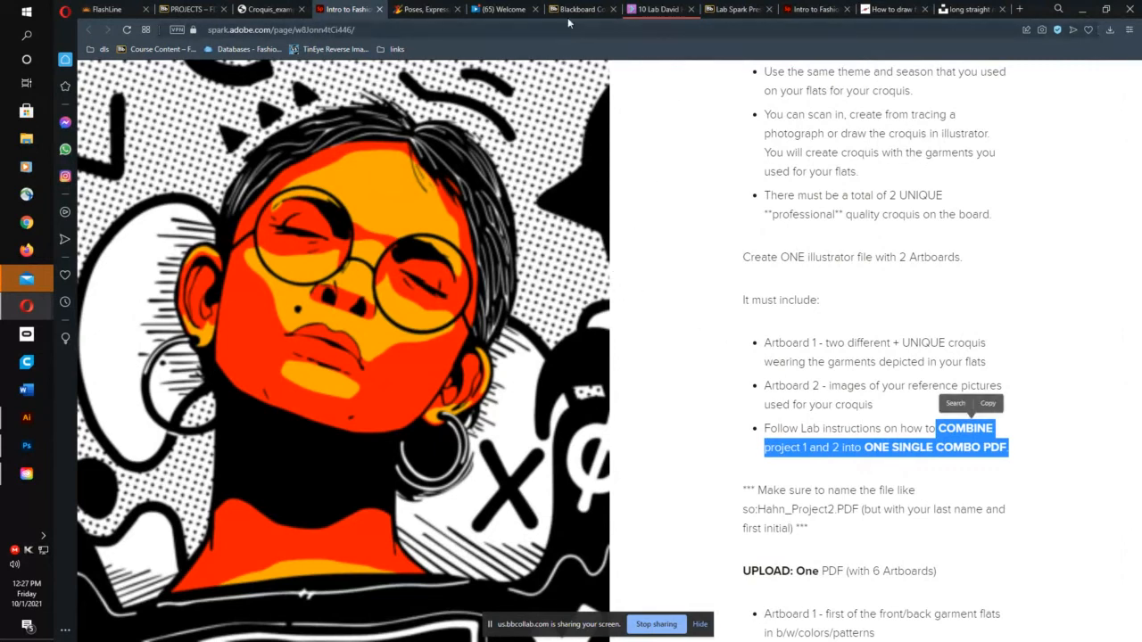
Step: Switch to Croquis_examples_dh.pdf and view the whole page of model reference photos on page 2 at 67% zoom
{"action": "left_click", "coordinate": [266, 10]}
{"action": "scroll", "coordinate": [957, 383], "scroll_direction": "down", "scroll_amount": 2}
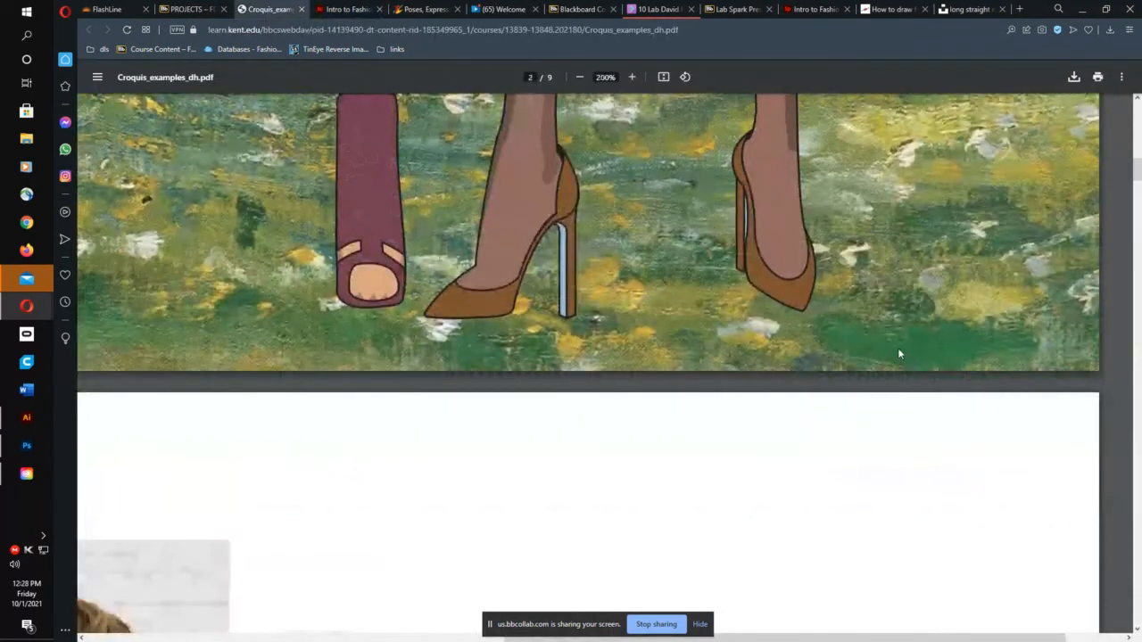
{"action": "scroll", "coordinate": [897, 348], "scroll_direction": "down", "scroll_amount": 1}
{"action": "left_click", "coordinate": [578, 77]}
{"action": "left_click", "coordinate": [578, 77]}
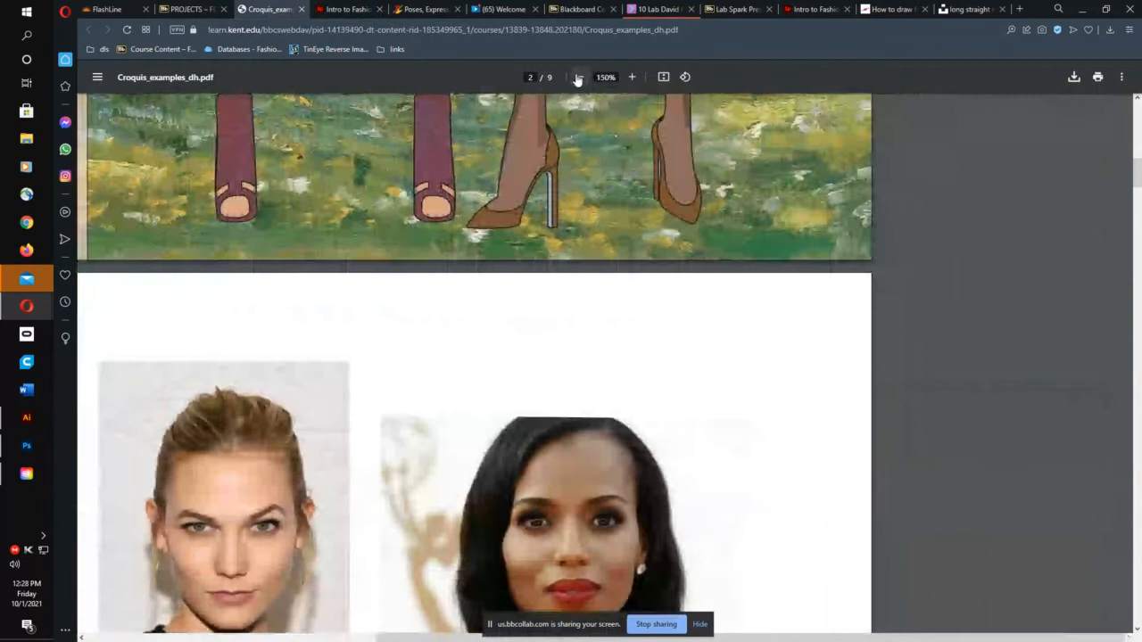
{"action": "left_click", "coordinate": [578, 77]}
{"action": "left_click", "coordinate": [578, 77]}
{"action": "scroll", "coordinate": [732, 280], "scroll_direction": "down", "scroll_amount": 3}
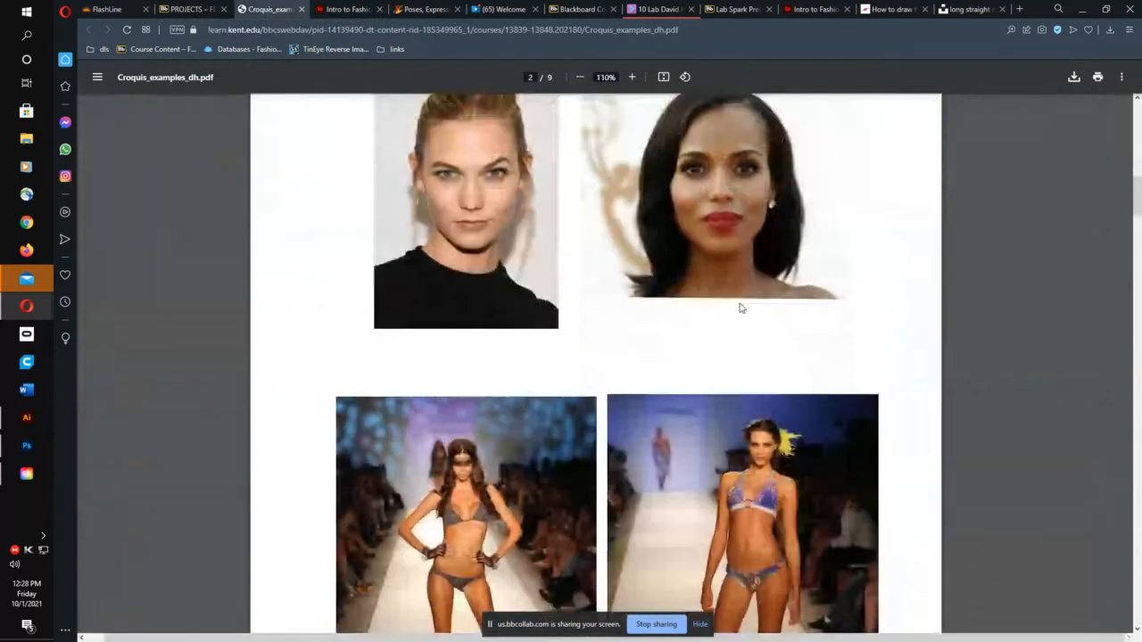
{"action": "left_click", "coordinate": [579, 78]}
{"action": "left_click", "coordinate": [580, 77]}
{"action": "left_click", "coordinate": [580, 77]}
{"action": "left_click", "coordinate": [580, 78]}
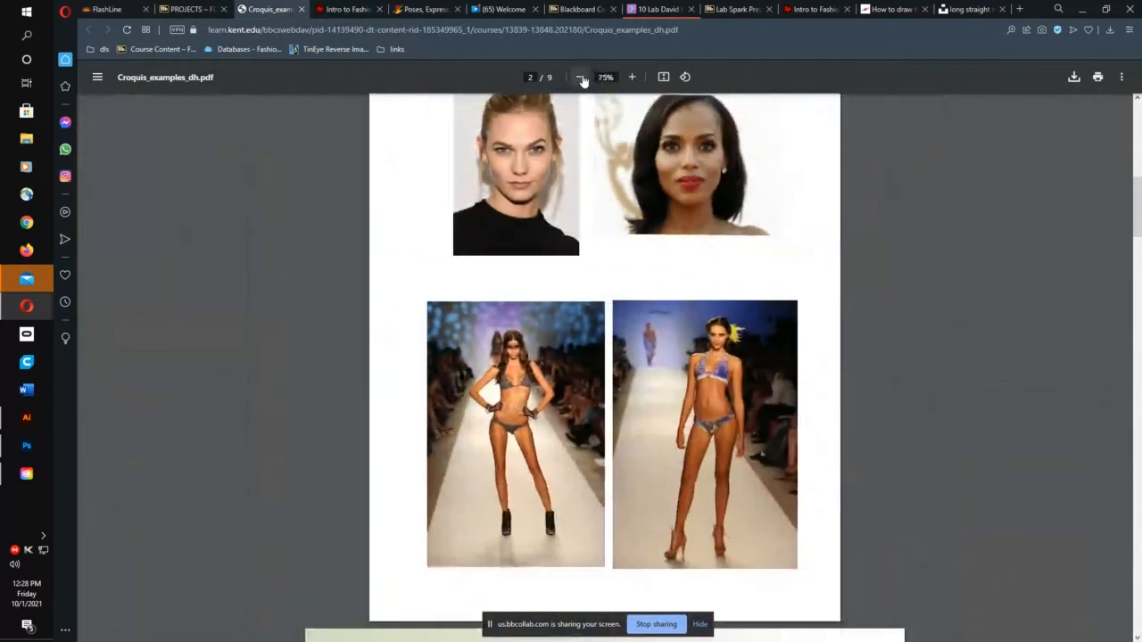
{"action": "left_click", "coordinate": [580, 78]}
Step: Examine the Tropico croquis board on page 3 at 110% zoom and compare it with the line croquis on page 4
{"action": "scroll", "coordinate": [748, 386], "scroll_direction": "down", "scroll_amount": 2}
{"action": "scroll", "coordinate": [758, 392], "scroll_direction": "down", "scroll_amount": 2}
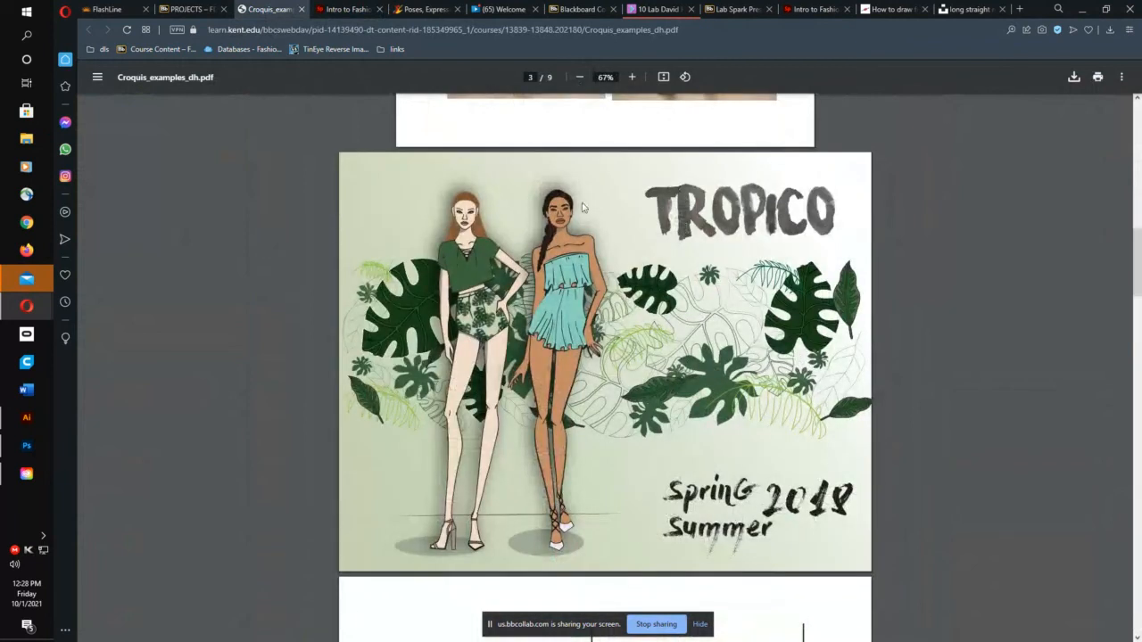
{"action": "scroll", "coordinate": [565, 429], "scroll_direction": "down", "scroll_amount": 5}
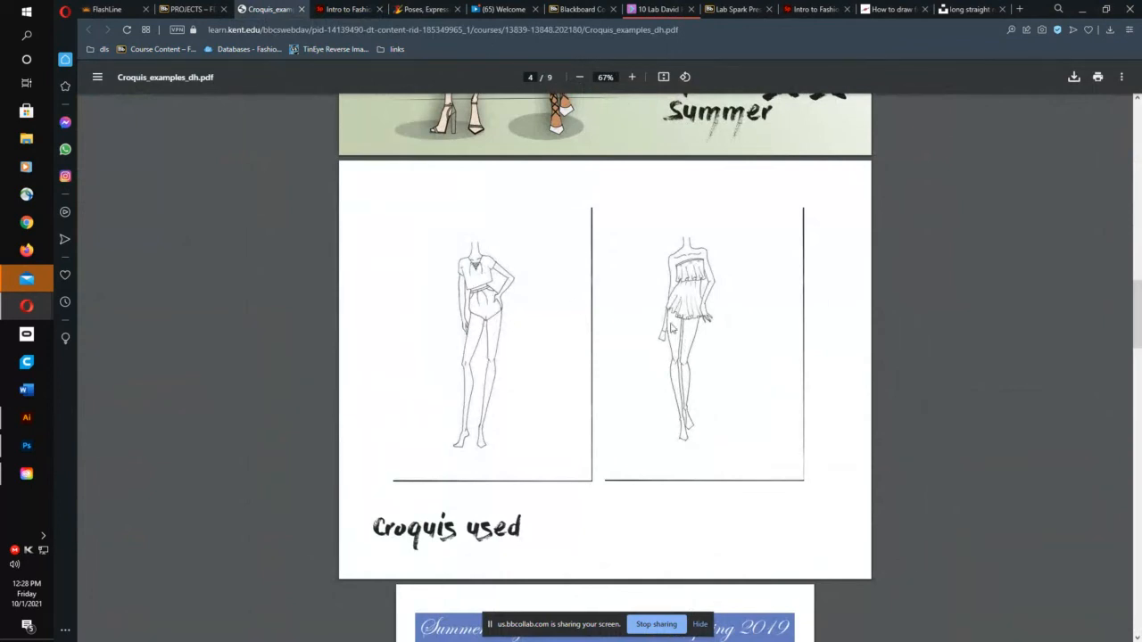
{"action": "scroll", "coordinate": [675, 422], "scroll_direction": "up", "scroll_amount": 5}
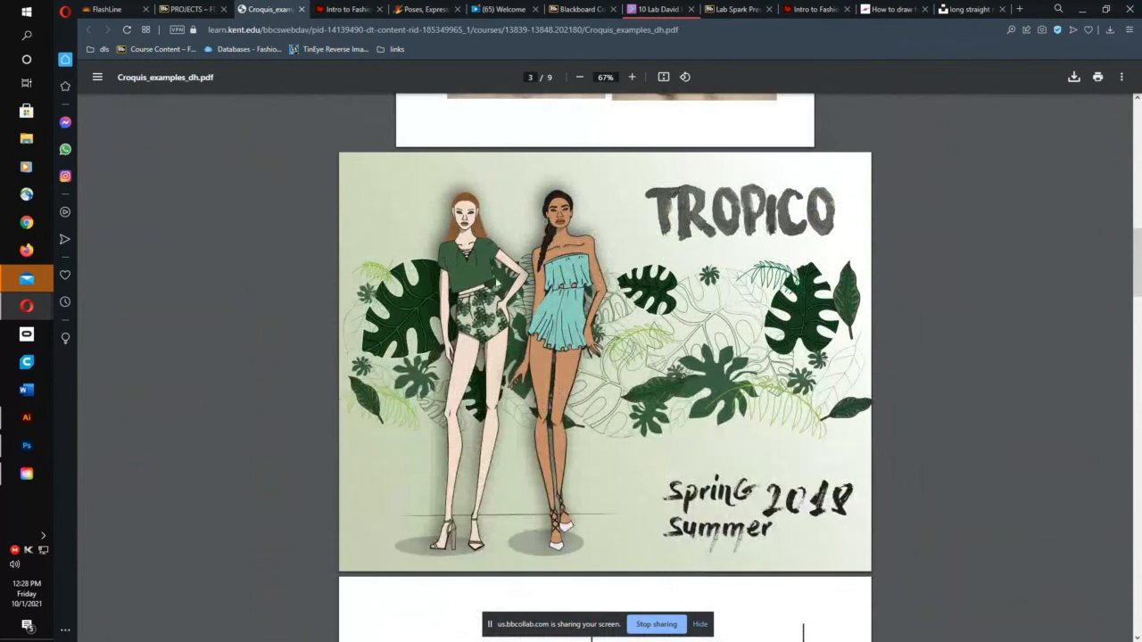
{"action": "left_click", "coordinate": [632, 76]}
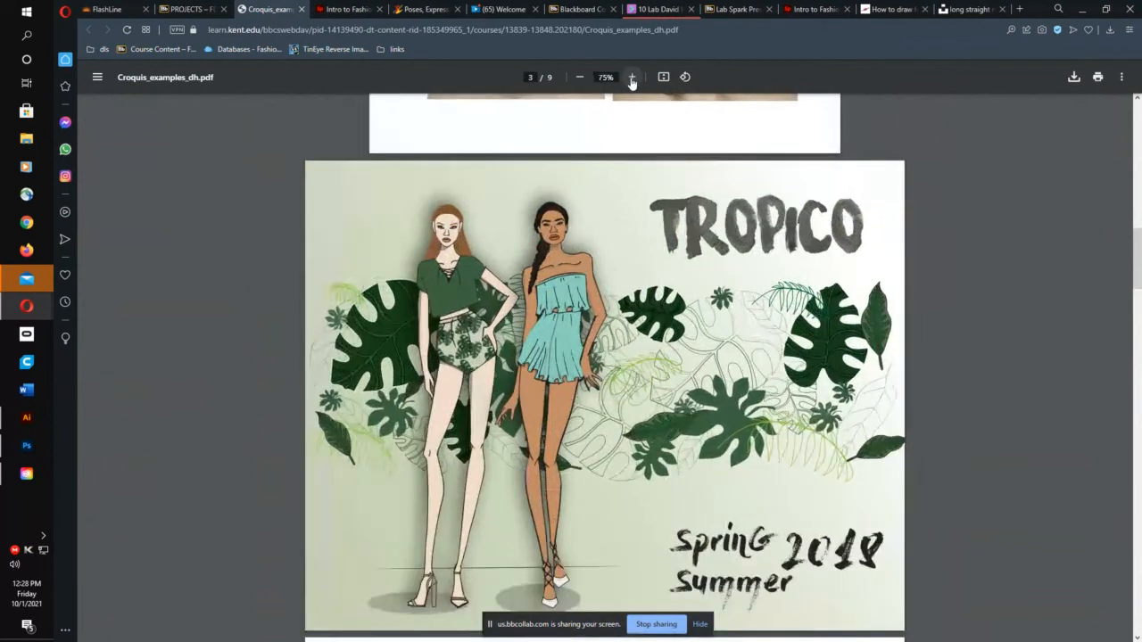
{"action": "left_click", "coordinate": [632, 77]}
{"action": "left_click", "coordinate": [631, 77]}
{"action": "left_click", "coordinate": [632, 76]}
{"action": "left_click", "coordinate": [632, 77]}
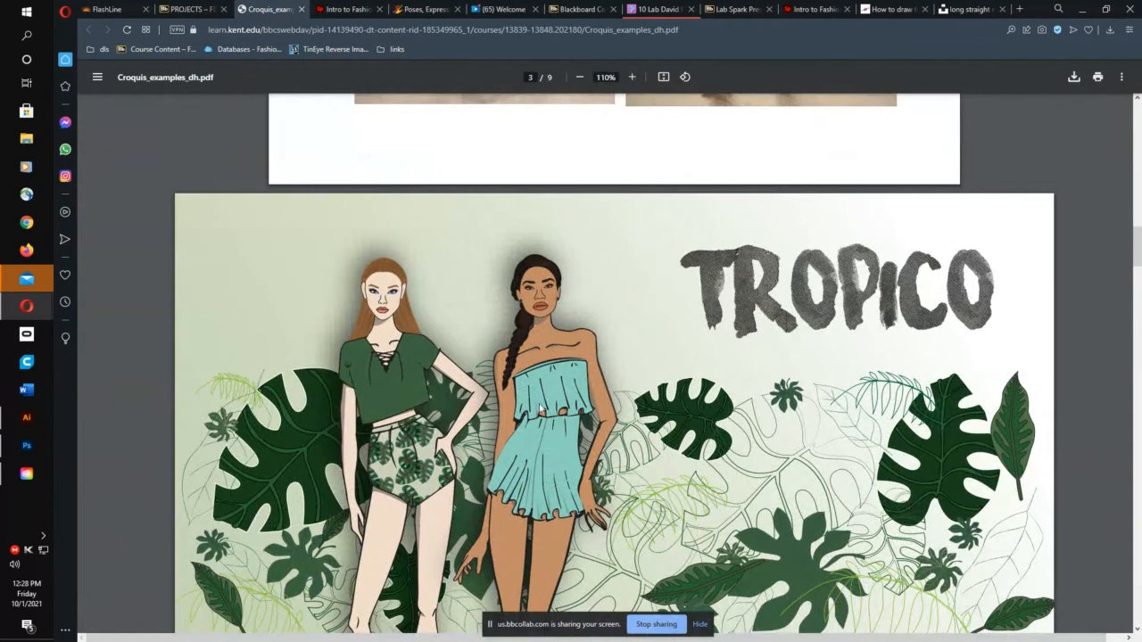
{"action": "scroll", "coordinate": [539, 408], "scroll_direction": "down", "scroll_amount": 2}
{"action": "scroll", "coordinate": [576, 420], "scroll_direction": "up", "scroll_amount": 2}
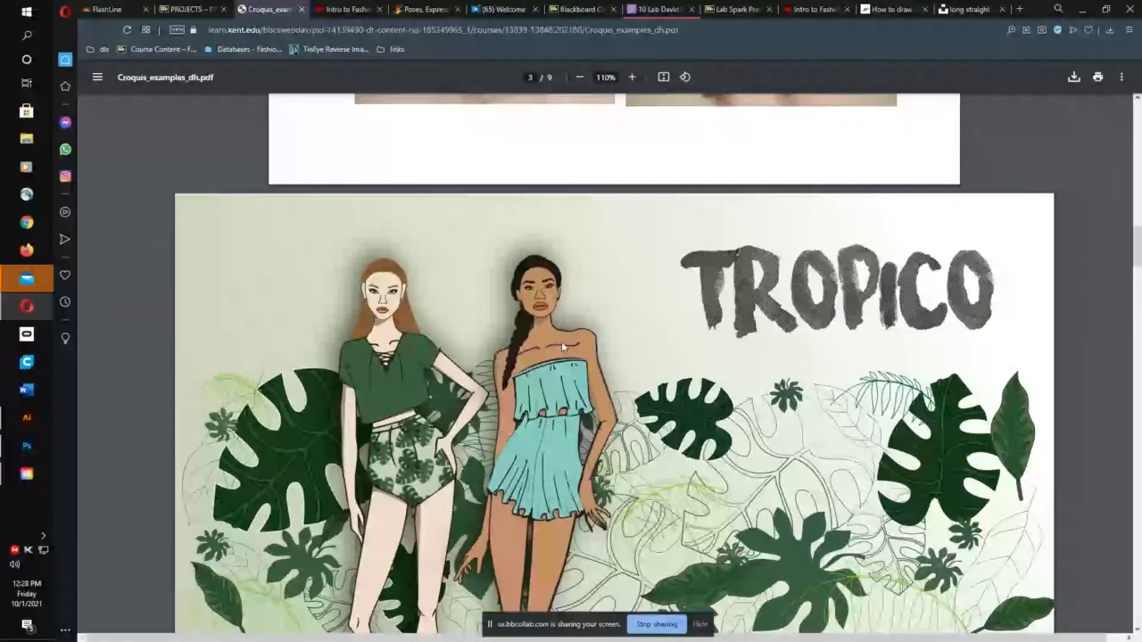
{"action": "scroll", "coordinate": [778, 459], "scroll_direction": "down", "scroll_amount": 3}
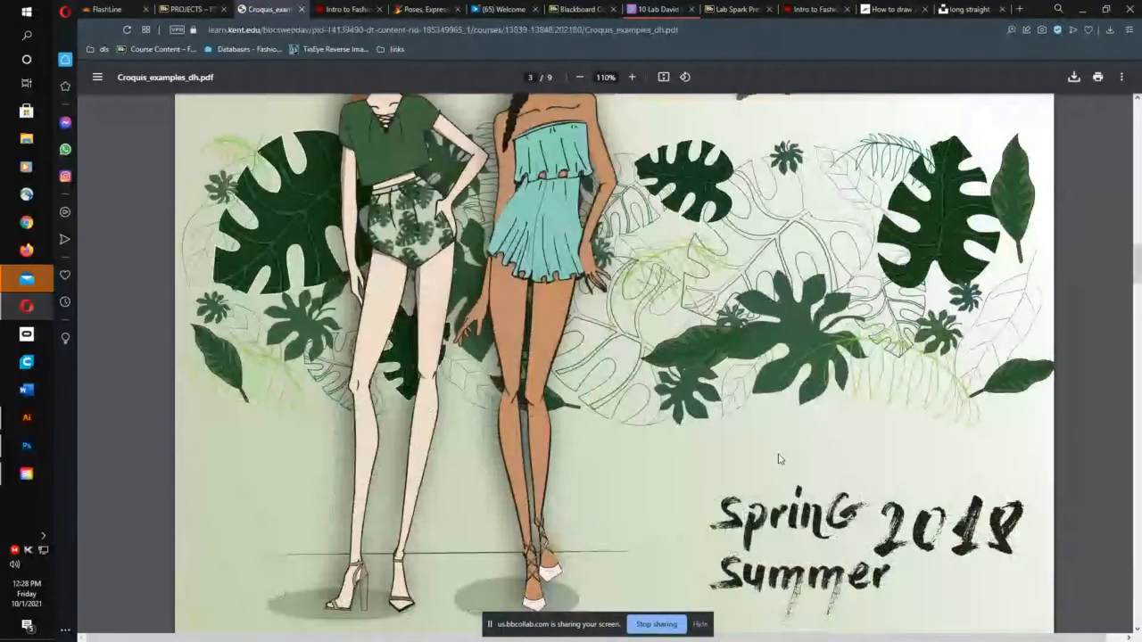
Step: Inspect the page 5 croquis in the blue outfit and patterned dress, including their shoes, and skim the examples through page 9
{"action": "scroll", "coordinate": [825, 443], "scroll_direction": "down", "scroll_amount": 10}
{"action": "scroll", "coordinate": [824, 443], "scroll_direction": "up", "scroll_amount": 1}
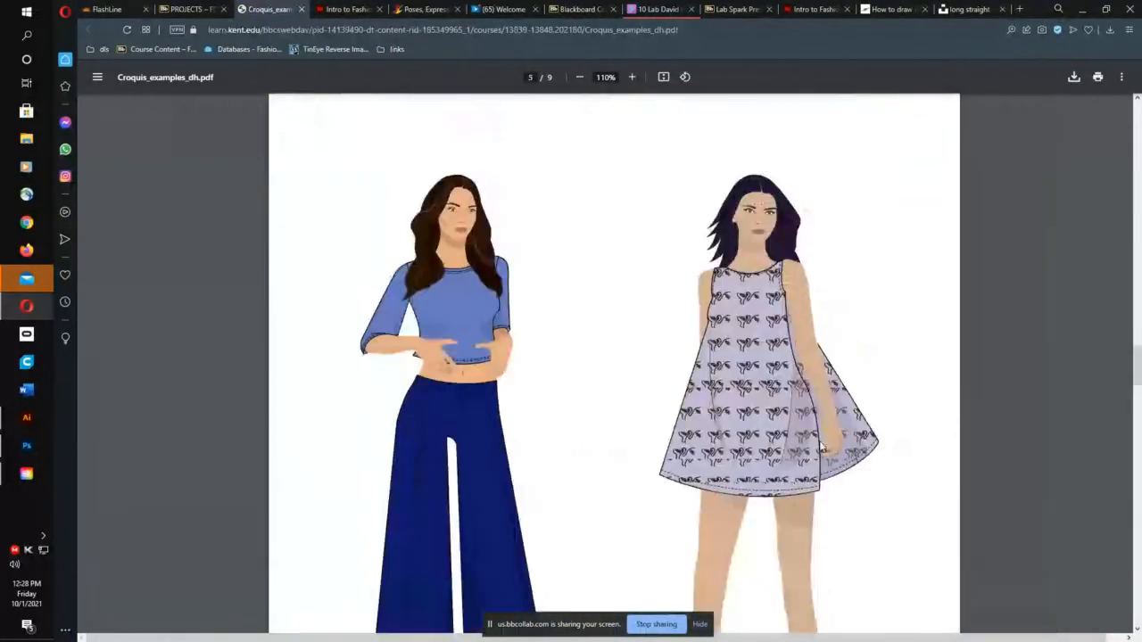
{"action": "scroll", "coordinate": [818, 442], "scroll_direction": "up", "scroll_amount": 3}
{"action": "scroll", "coordinate": [798, 439], "scroll_direction": "down", "scroll_amount": 7}
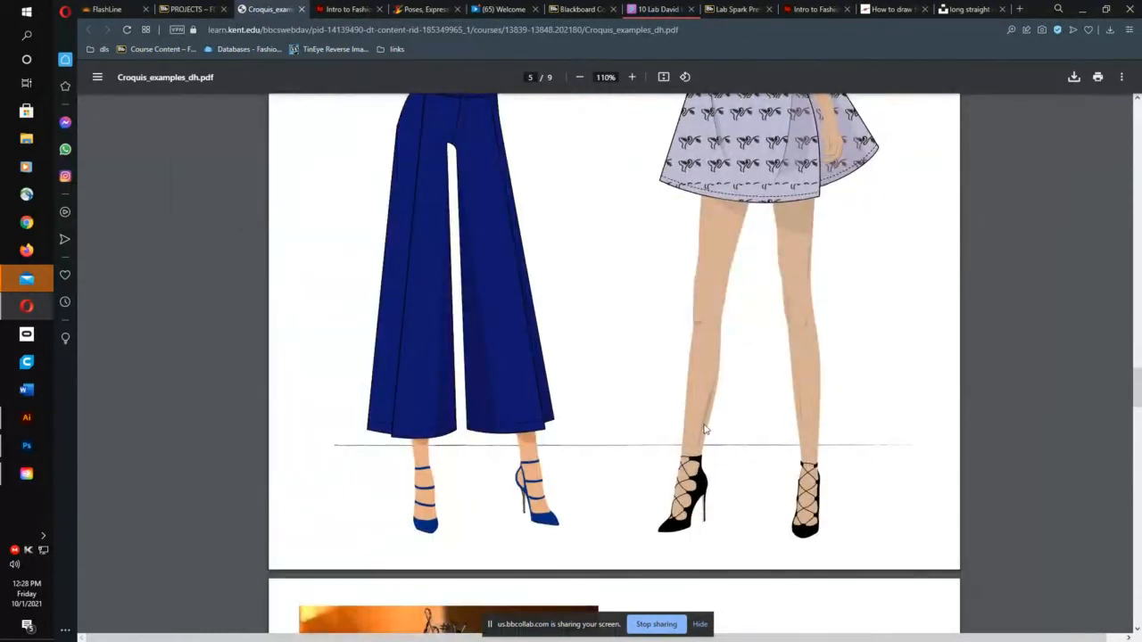
{"action": "scroll", "coordinate": [711, 451], "scroll_direction": "up", "scroll_amount": 5}
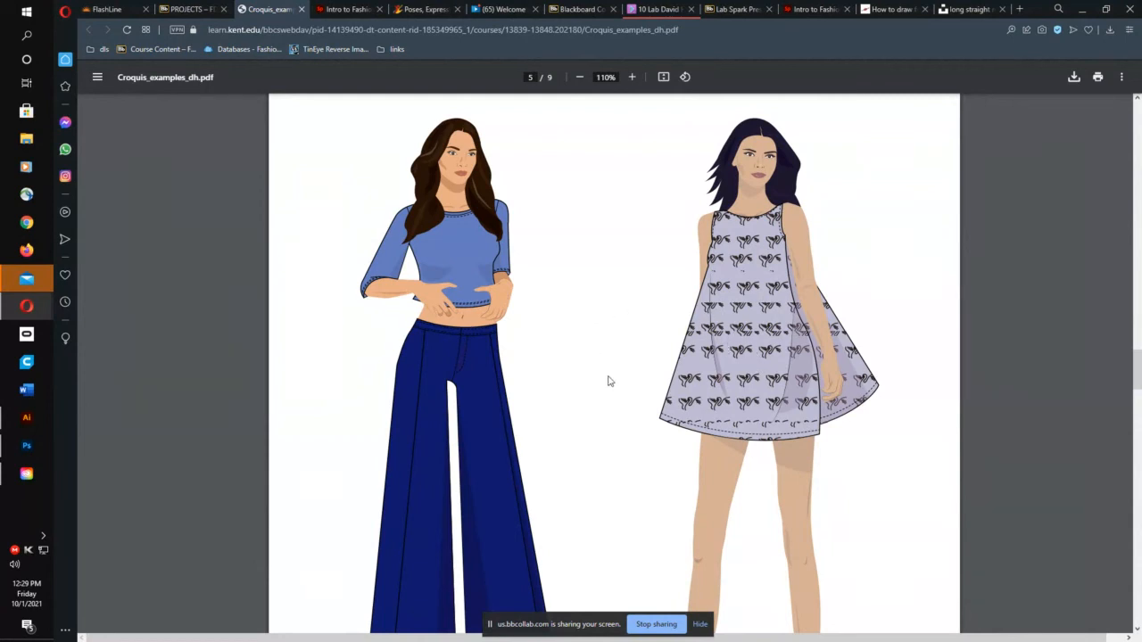
{"action": "scroll", "coordinate": [582, 393], "scroll_direction": "down", "scroll_amount": 20}
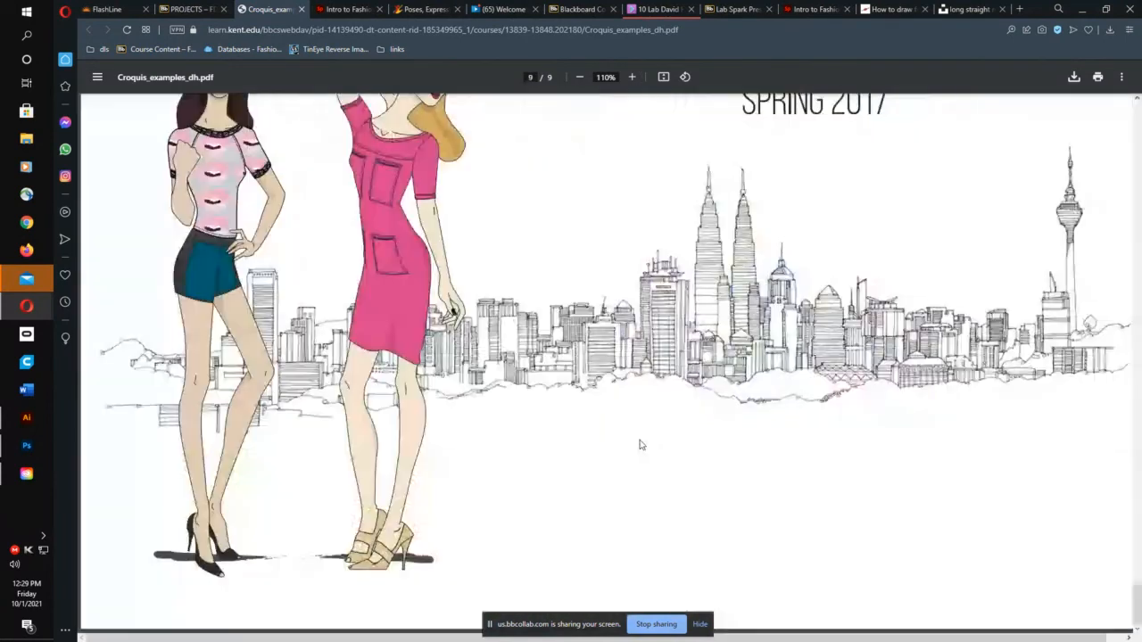
{"action": "left_click_drag", "start_coordinate": [1139, 605], "coordinate": [1109, 375]}
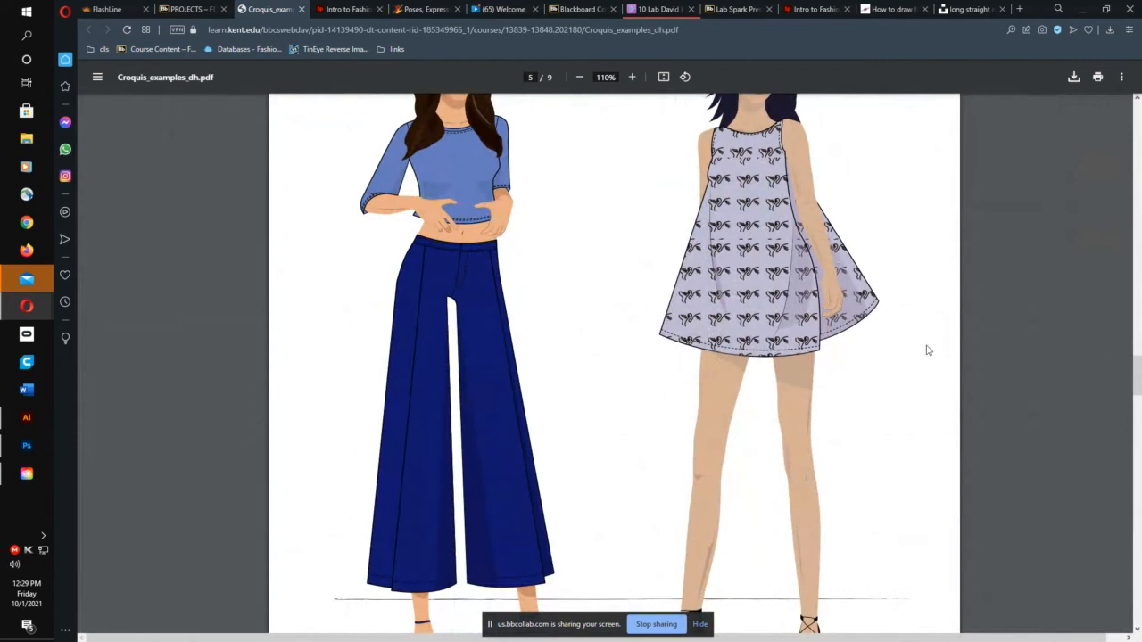
Step: Compare the scanned pencil croquis on page 8 with the finished Rosemary-Go-Round board on page 7
{"action": "left_click_drag", "start_coordinate": [1135, 381], "coordinate": [1130, 548]}
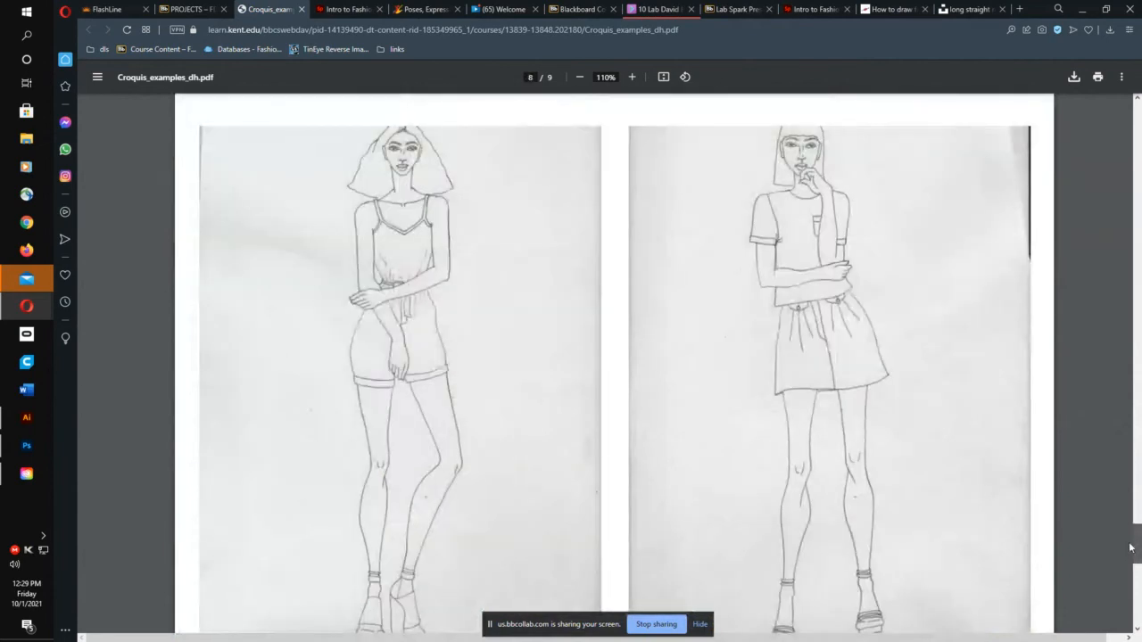
{"action": "scroll", "coordinate": [1130, 548], "scroll_direction": "down", "scroll_amount": 2}
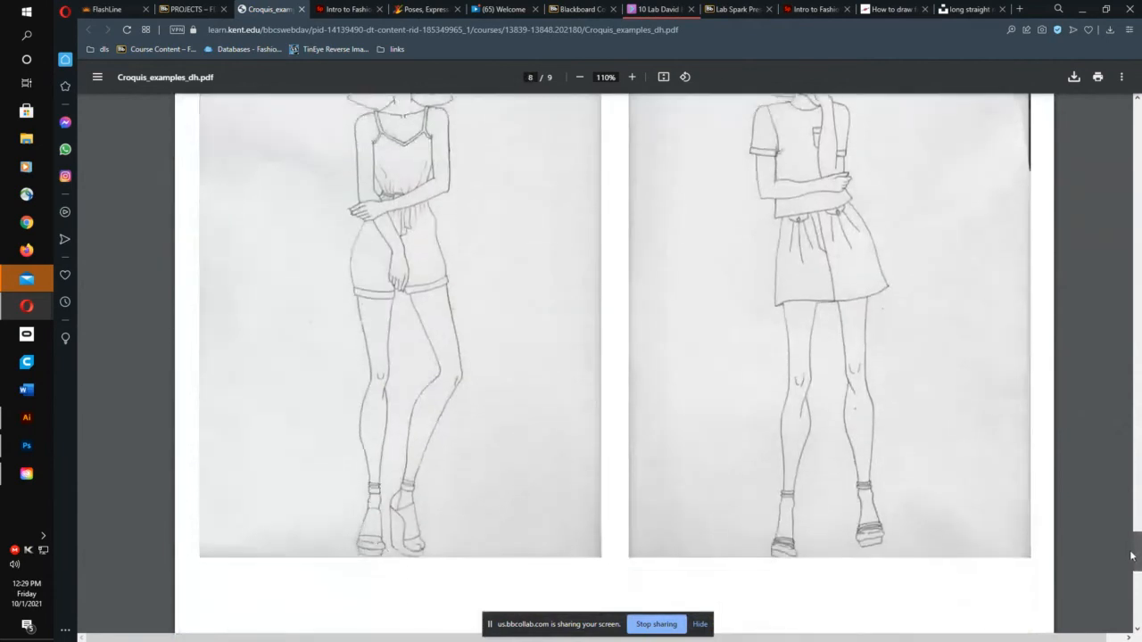
{"action": "scroll", "coordinate": [1129, 535], "scroll_direction": "up", "scroll_amount": 5}
{"action": "scroll", "coordinate": [1130, 530], "scroll_direction": "up", "scroll_amount": 4}
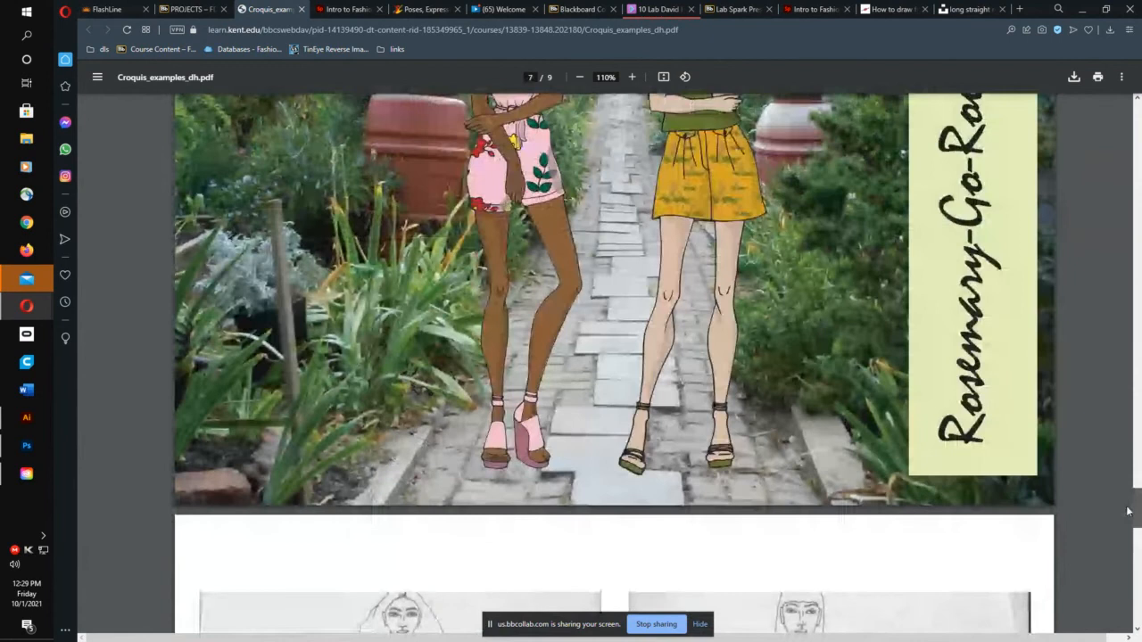
{"action": "scroll", "coordinate": [1127, 501], "scroll_direction": "up", "scroll_amount": 1}
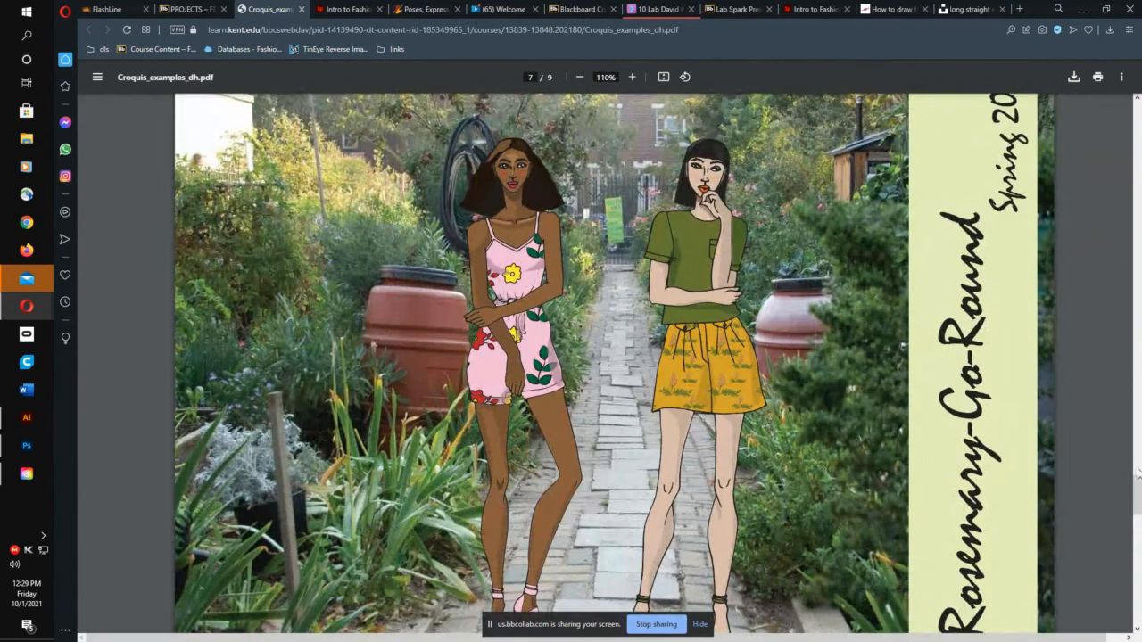
{"action": "mouse_move", "coordinate": [1138, 473]}
{"action": "left_mouse_down"}
{"action": "mouse_move", "coordinate": [1132, 517]}
{"action": "mouse_move", "coordinate": [922, 520]}
{"action": "left_mouse_up"}
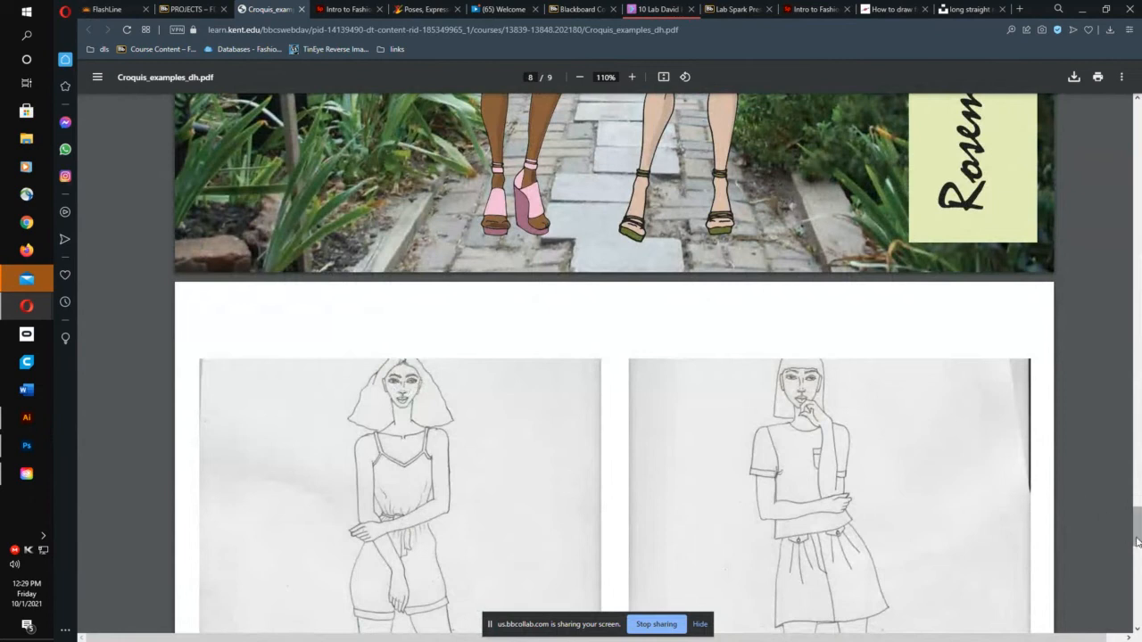
{"action": "left_click_drag", "start_coordinate": [1137, 541], "coordinate": [1136, 507]}
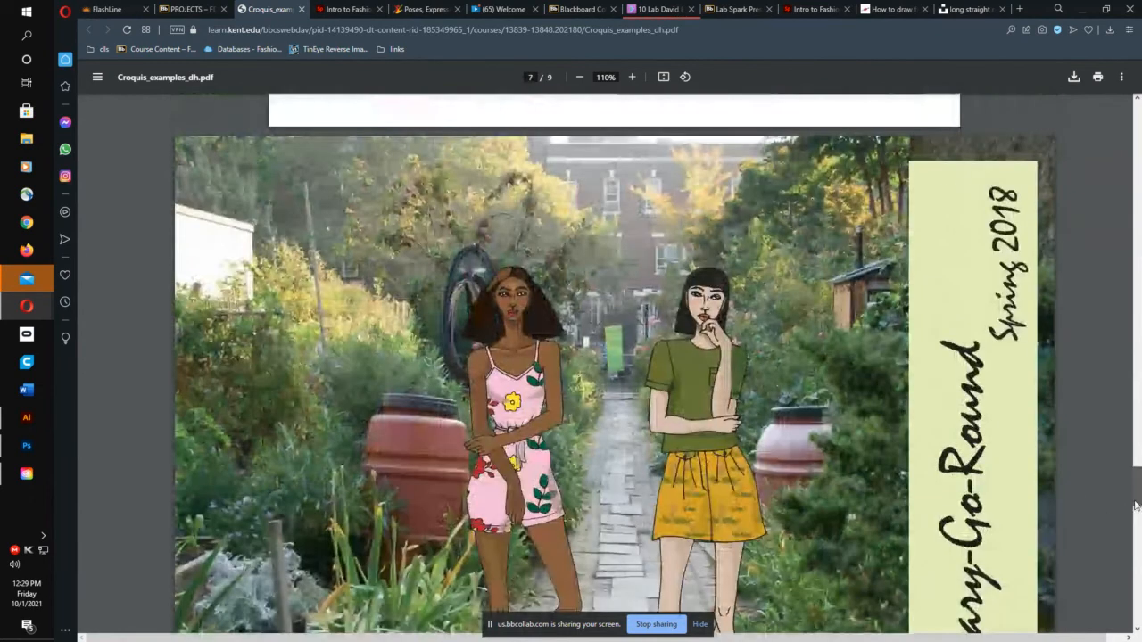
{"action": "scroll", "coordinate": [575, 371], "scroll_direction": "down", "scroll_amount": 1}
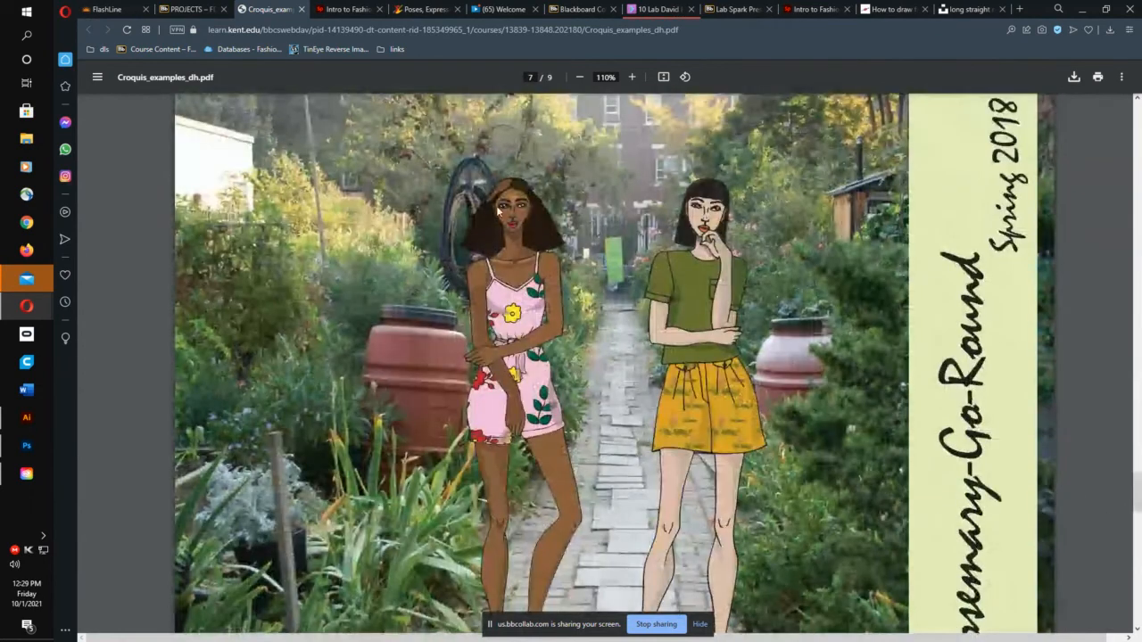
Step: Enlarge the Rosemary-Go-Round board to 200% and centre on the two croquis' faces and upper bodies
{"action": "left_click", "coordinate": [629, 78]}
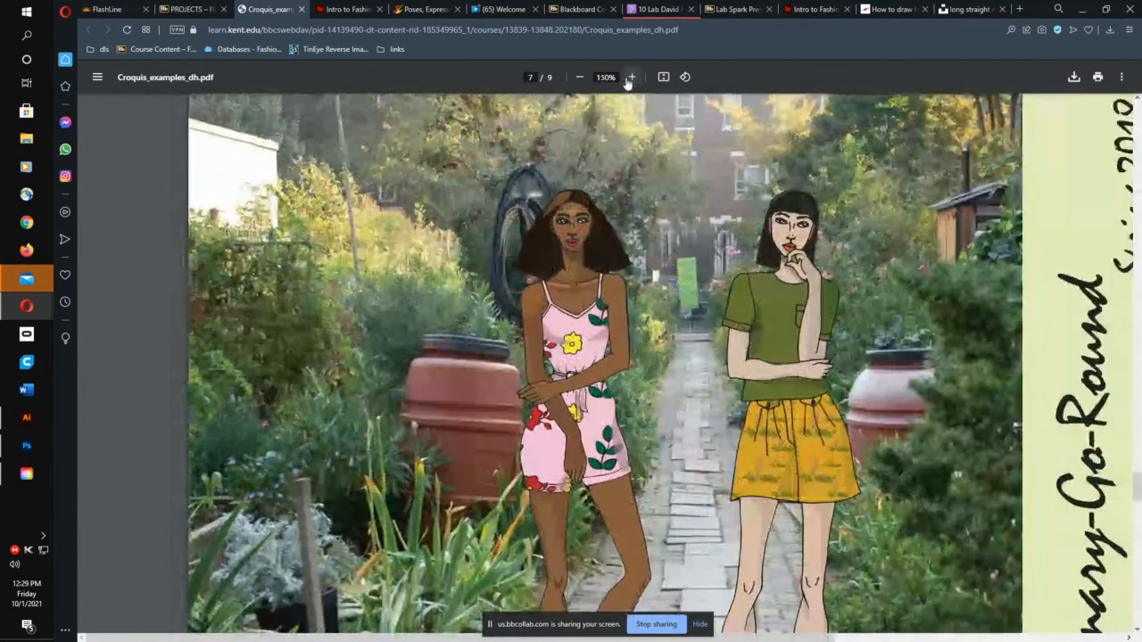
{"action": "left_click", "coordinate": [628, 77]}
{"action": "left_click", "coordinate": [629, 78]}
{"action": "left_click", "coordinate": [629, 78]}
{"action": "left_click_drag", "start_coordinate": [461, 636], "coordinate": [700, 637]}
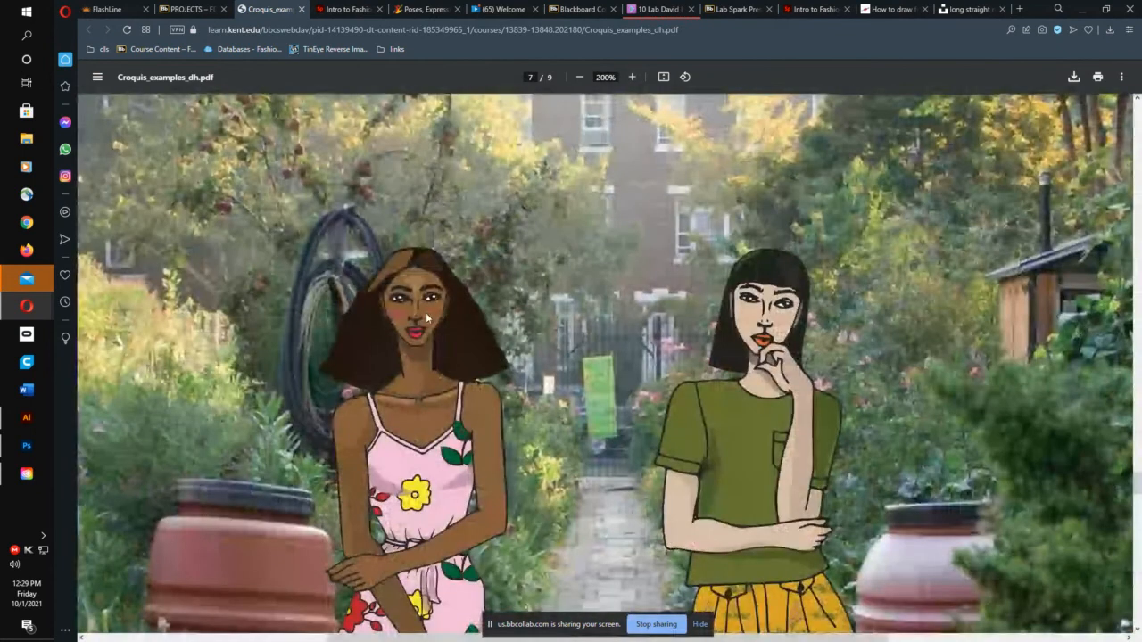
Step: Compare the page 1 Spring/Summer 18 croquis with the Rosemary-Go-Round figures, and view the latter full length at 90% zoom
{"action": "left_click_drag", "start_coordinate": [1137, 496], "coordinate": [1135, 127]}
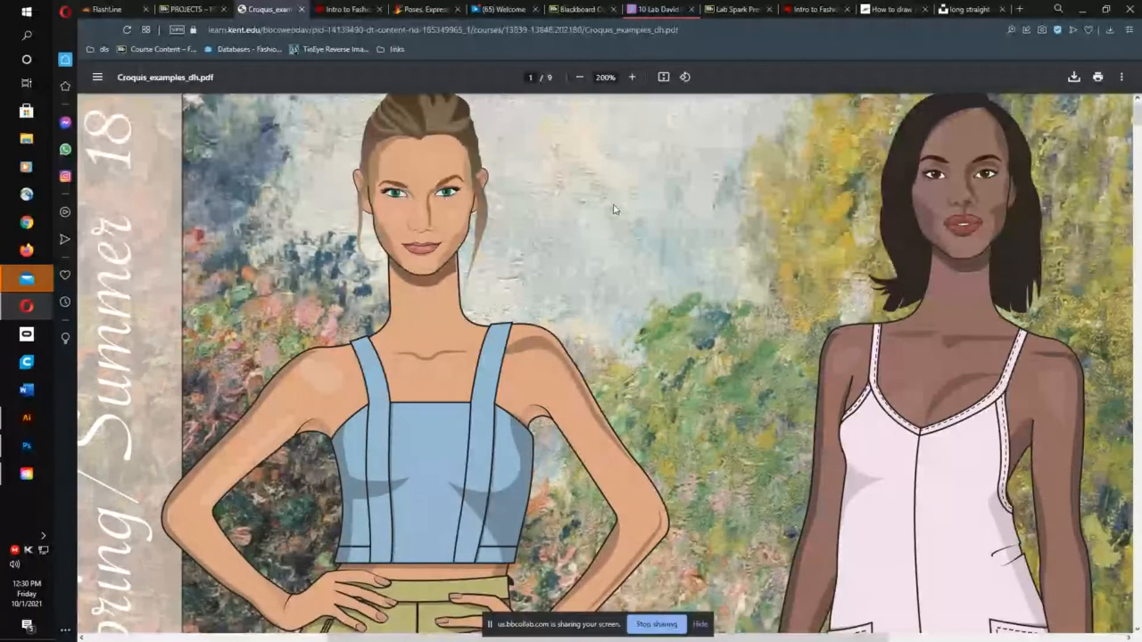
{"action": "left_click_drag", "start_coordinate": [1139, 116], "coordinate": [1140, 495]}
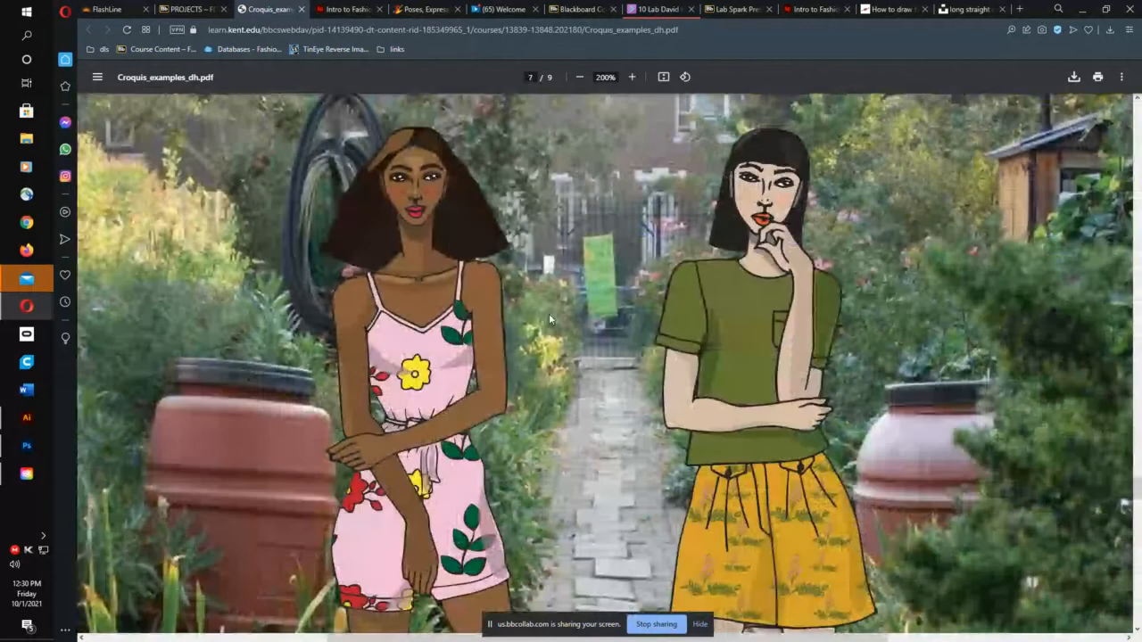
{"action": "left_click", "coordinate": [579, 78]}
{"action": "left_click", "coordinate": [580, 78]}
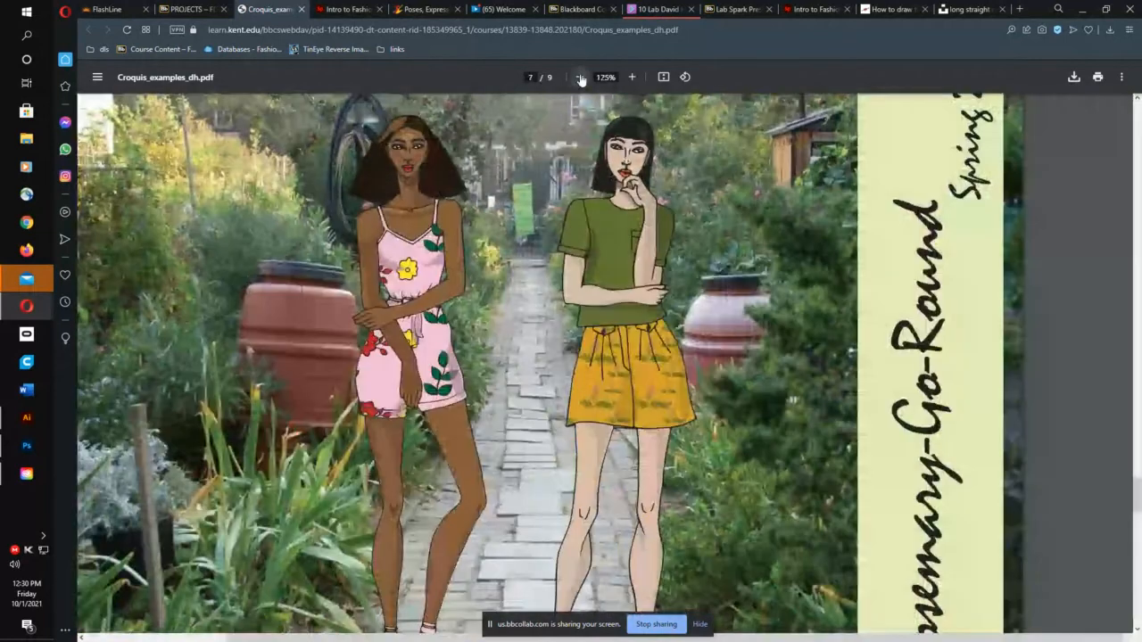
{"action": "left_click", "coordinate": [580, 78]}
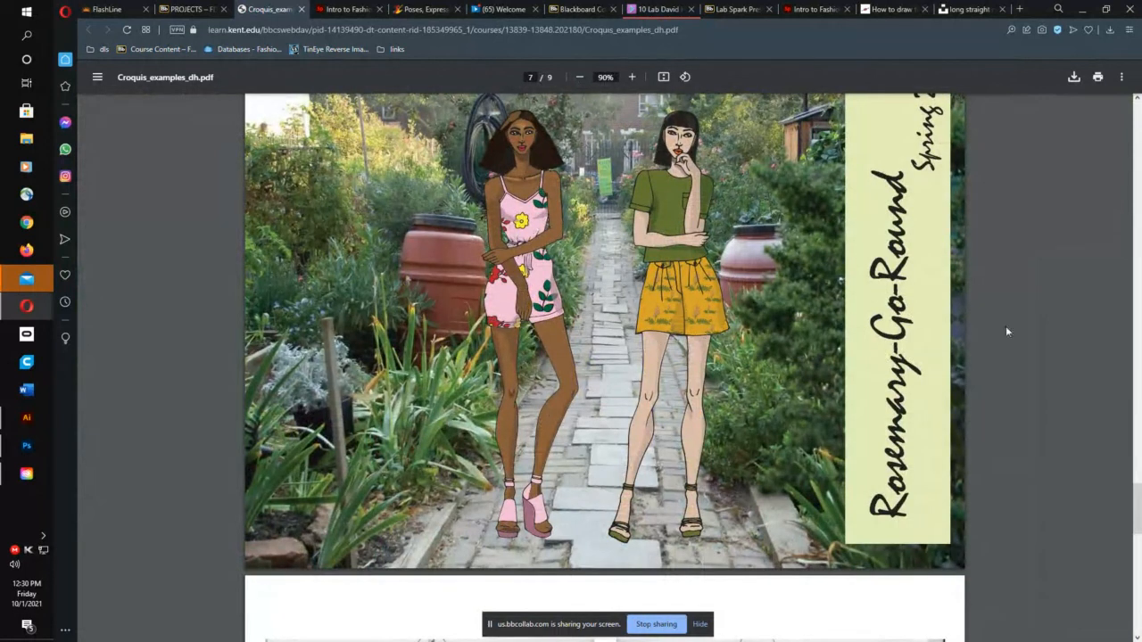
Step: Enlarge the page 9 Midtown Affair board to 250% and inspect both croquis' faces, hair and upper bodies
{"action": "left_click_drag", "start_coordinate": [1138, 501], "coordinate": [1129, 606]}
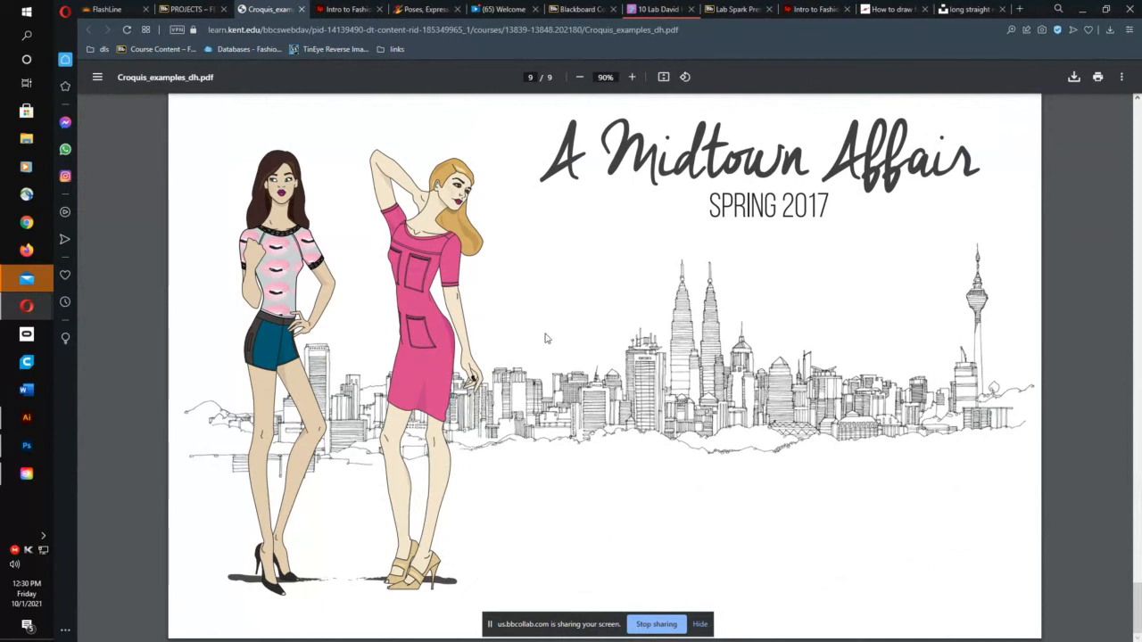
{"action": "left_click", "coordinate": [631, 77]}
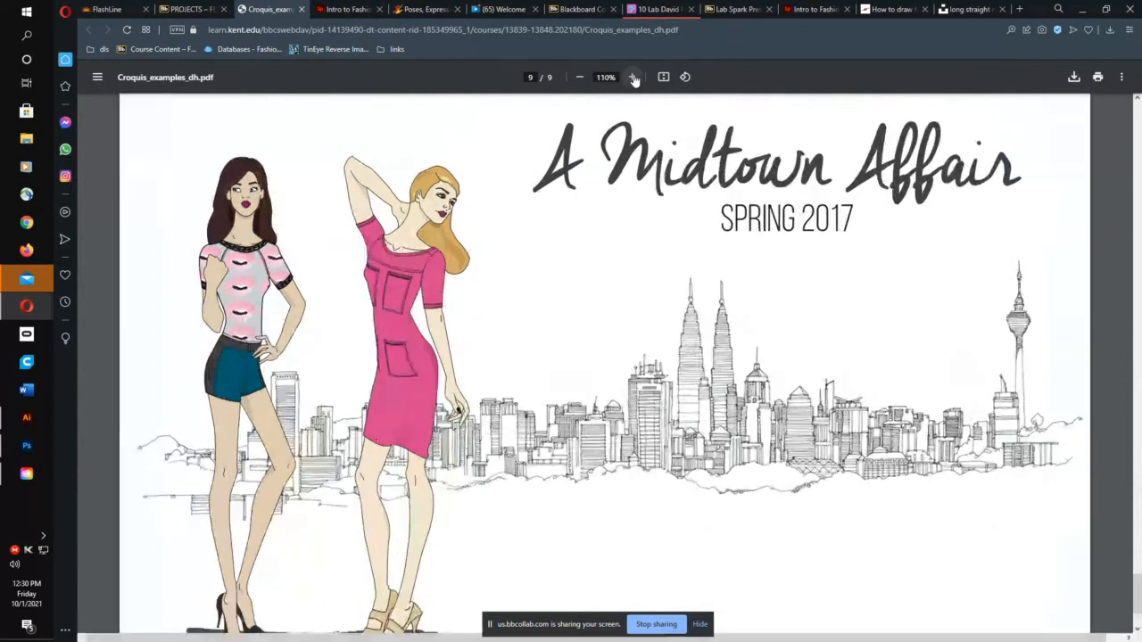
{"action": "left_click", "coordinate": [632, 77]}
{"action": "left_click", "coordinate": [633, 77]}
{"action": "left_click", "coordinate": [634, 77]}
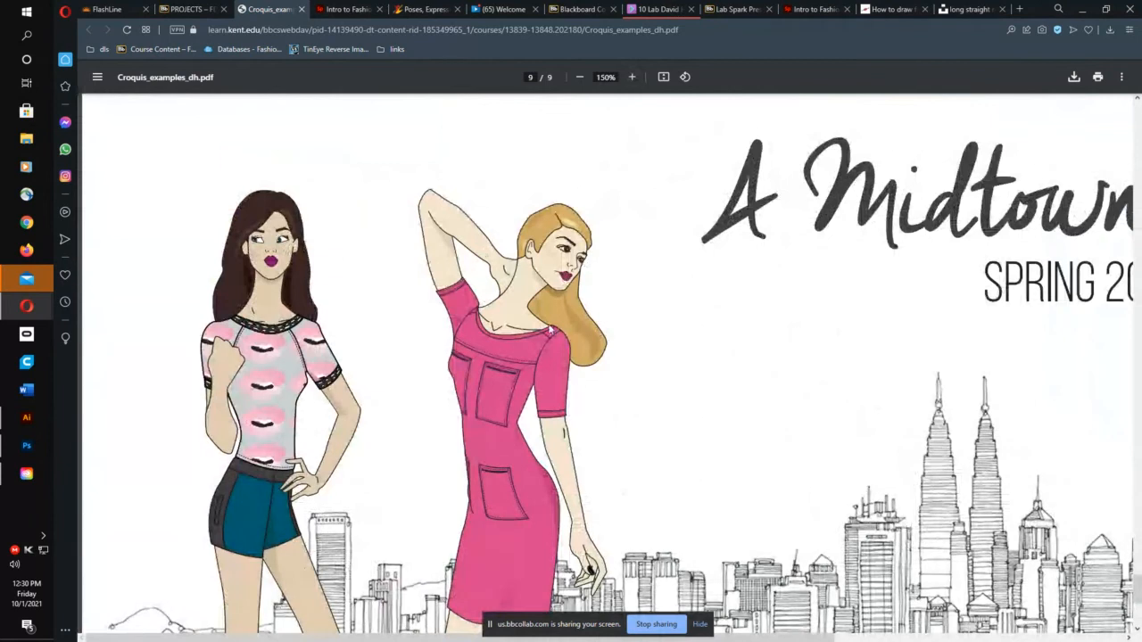
{"action": "left_click", "coordinate": [632, 78]}
{"action": "double_click", "coordinate": [633, 77]}
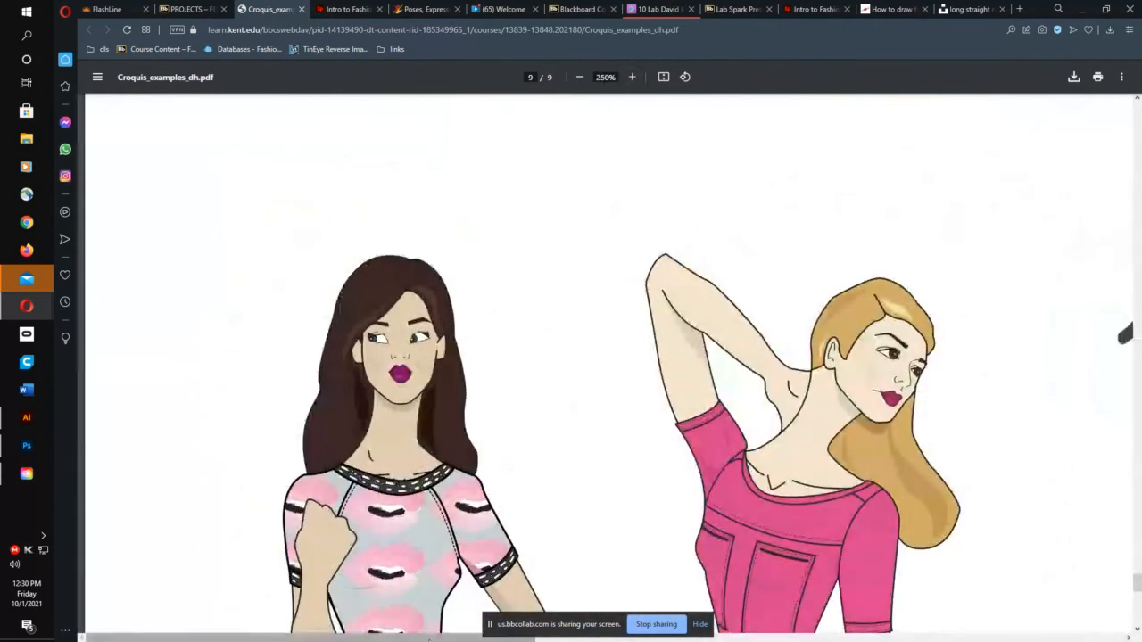
{"action": "scroll", "coordinate": [607, 622], "scroll_direction": "right", "scroll_amount": 5}
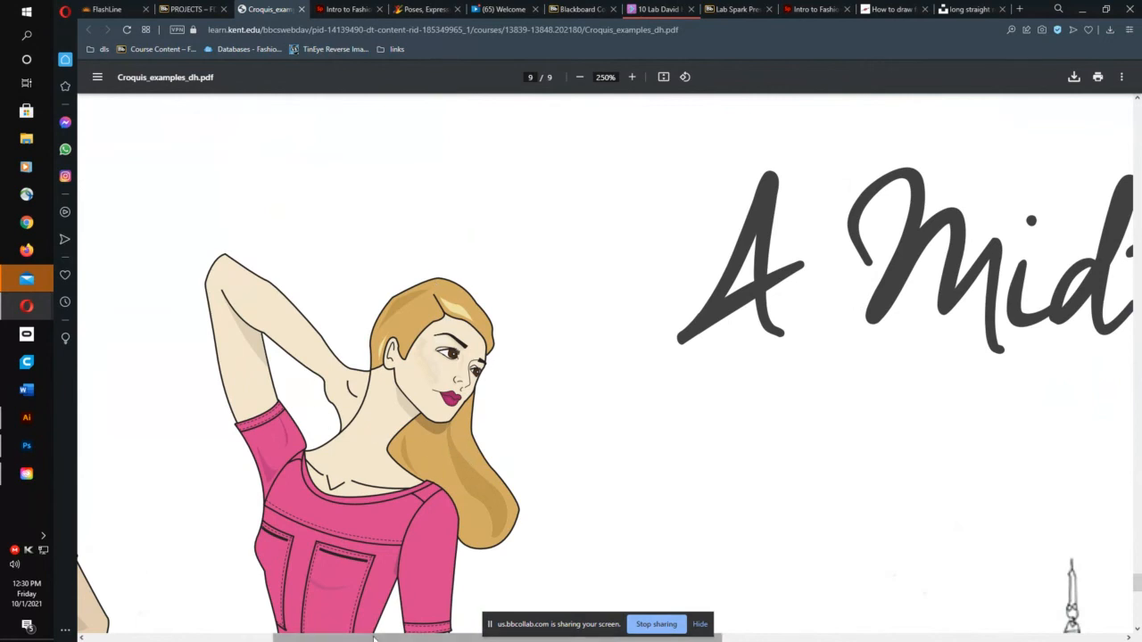
{"action": "left_click_drag", "start_coordinate": [392, 639], "coordinate": [235, 639]}
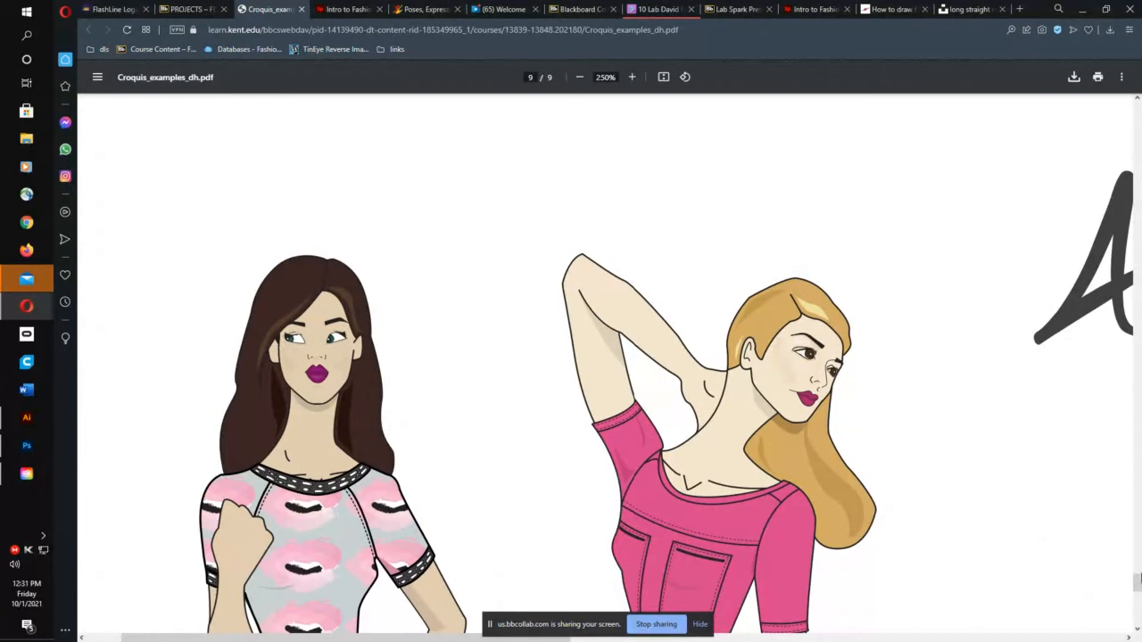
Step: Compare the faces and hair of the page 3 and page 5 croquis with the two Midtown Affair figures on page 9
{"action": "left_click_drag", "start_coordinate": [1136, 582], "coordinate": [1137, 240]}
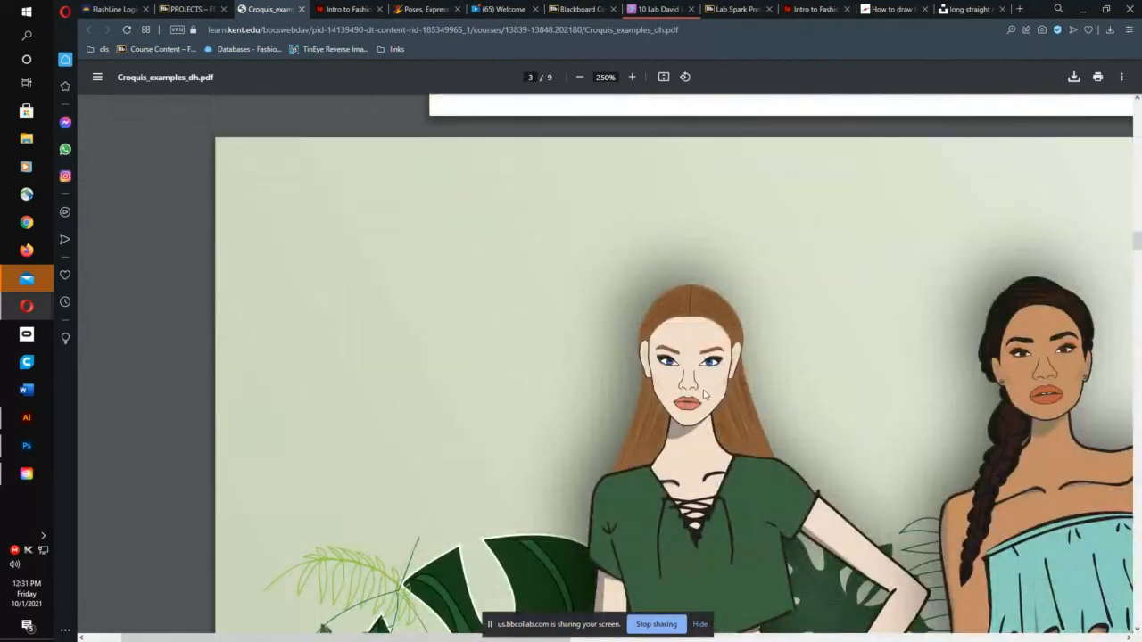
{"action": "left_click_drag", "start_coordinate": [1137, 241], "coordinate": [1137, 364]}
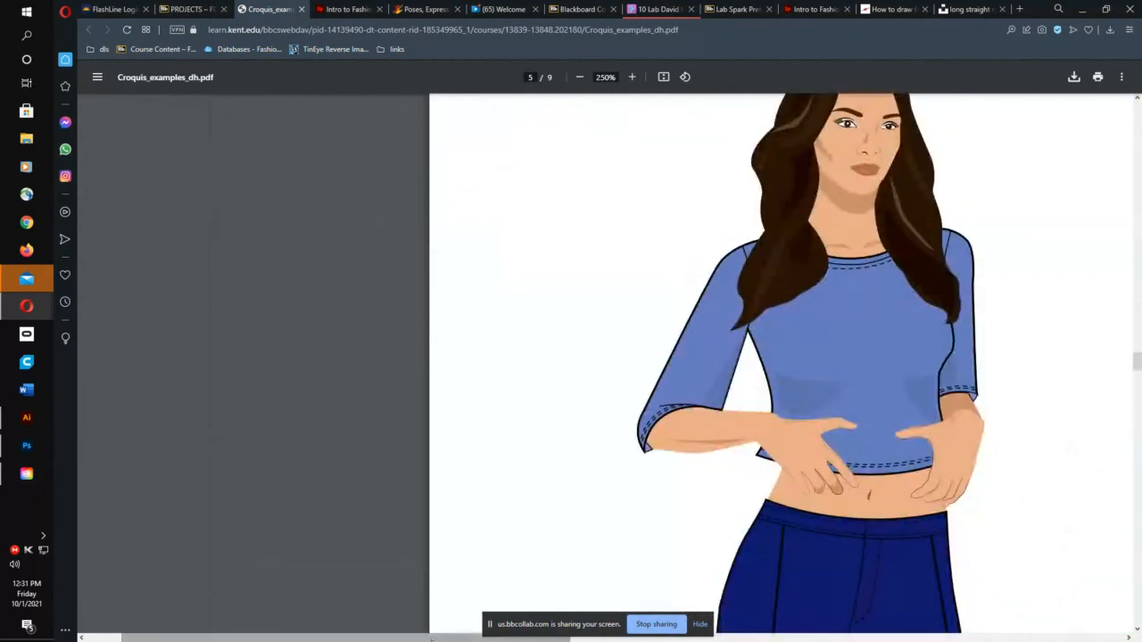
{"action": "left_click_drag", "start_coordinate": [452, 636], "coordinate": [712, 616]}
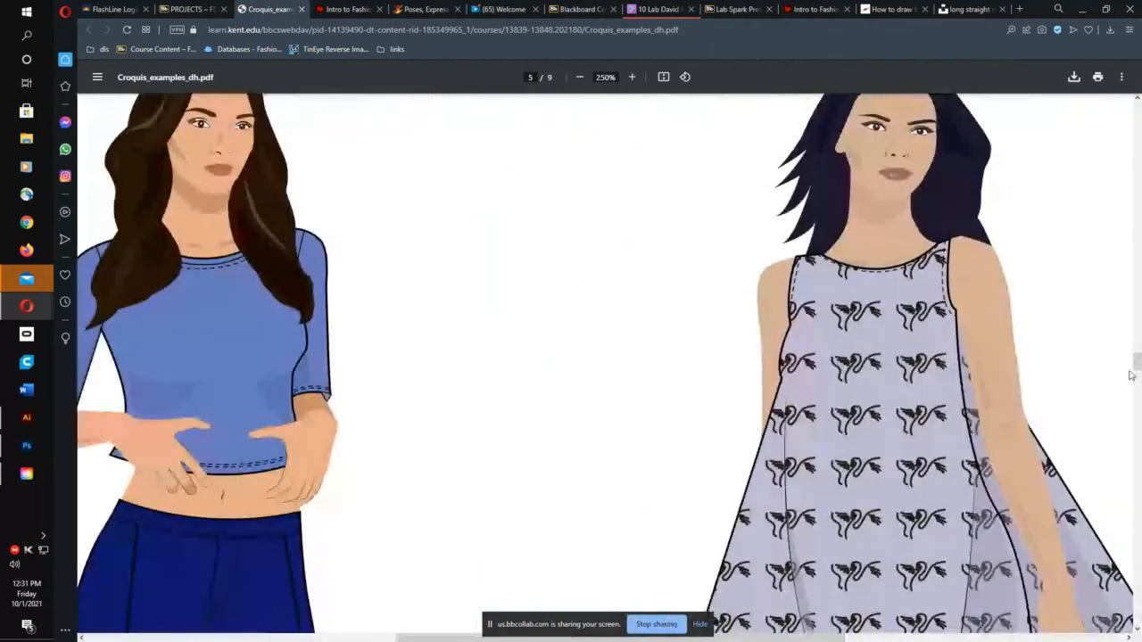
{"action": "left_click_drag", "start_coordinate": [1136, 367], "coordinate": [1136, 586]}
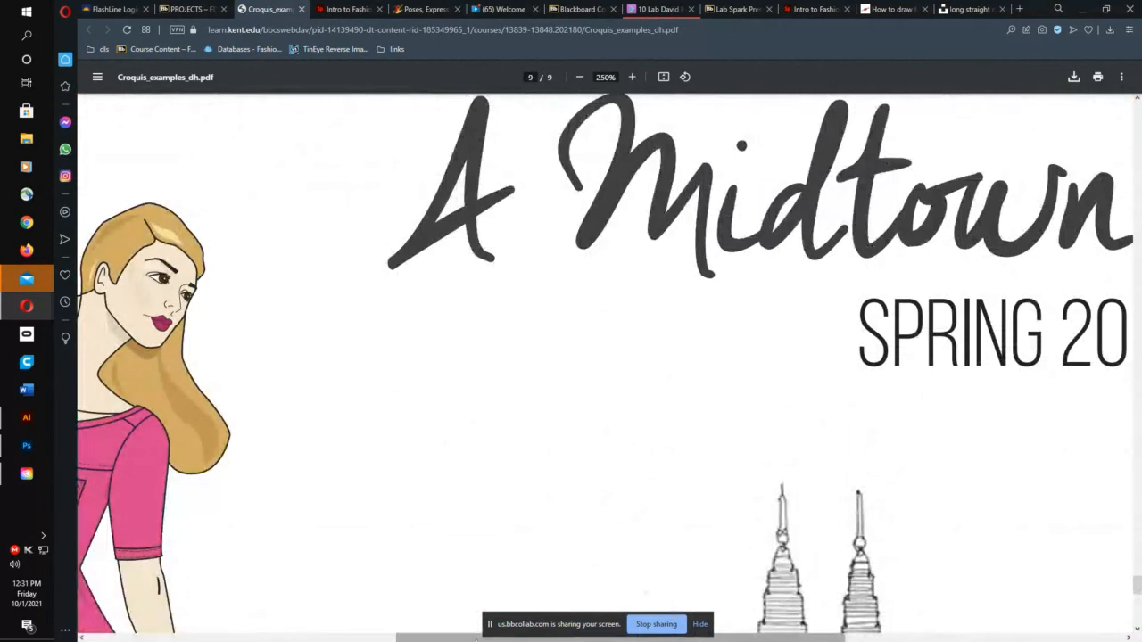
{"action": "left_click_drag", "start_coordinate": [476, 638], "coordinate": [239, 639]}
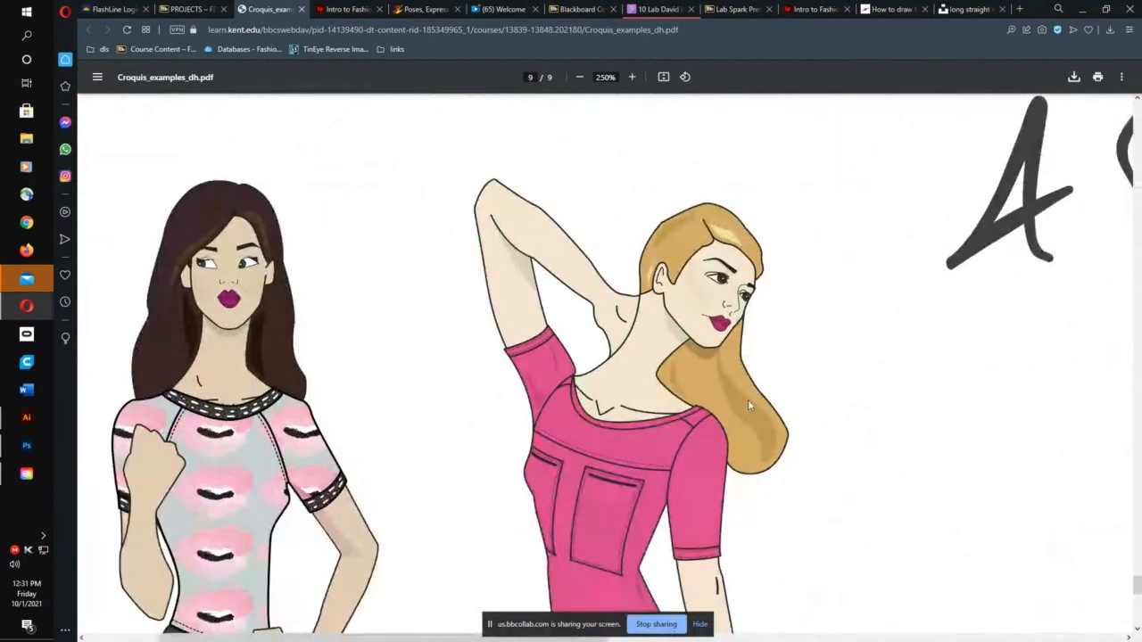
{"action": "scroll", "coordinate": [807, 438], "scroll_direction": "down", "scroll_amount": 2}
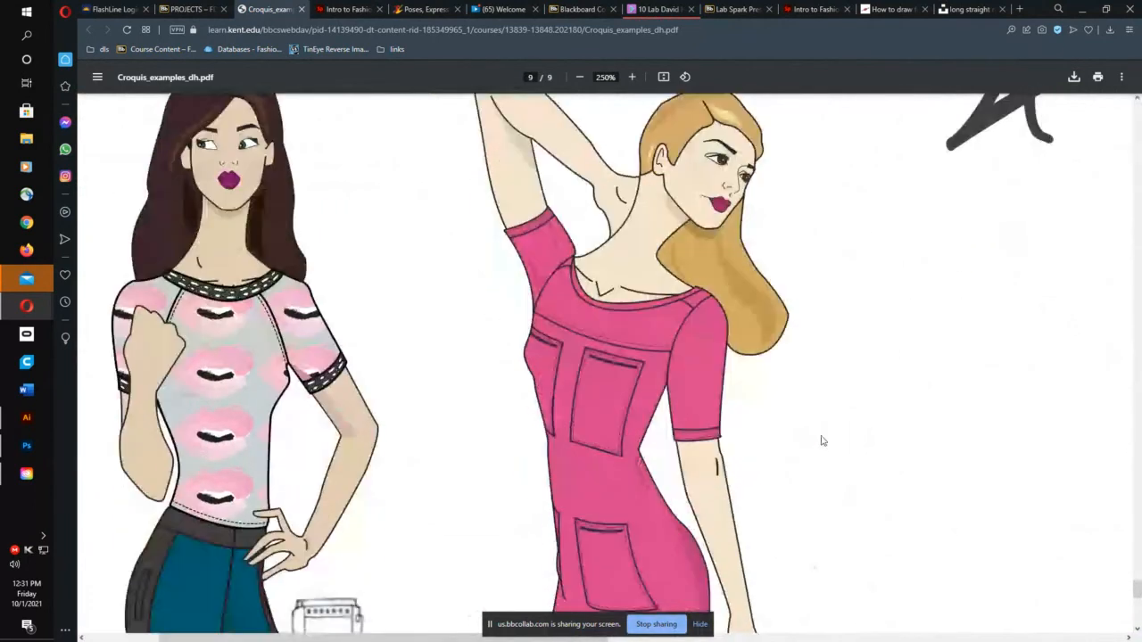
Step: Reduce the Midtown Affair board to 100% zoom to view both croquis full length with the skyline
{"action": "left_click", "coordinate": [579, 76]}
{"action": "left_click", "coordinate": [579, 77]}
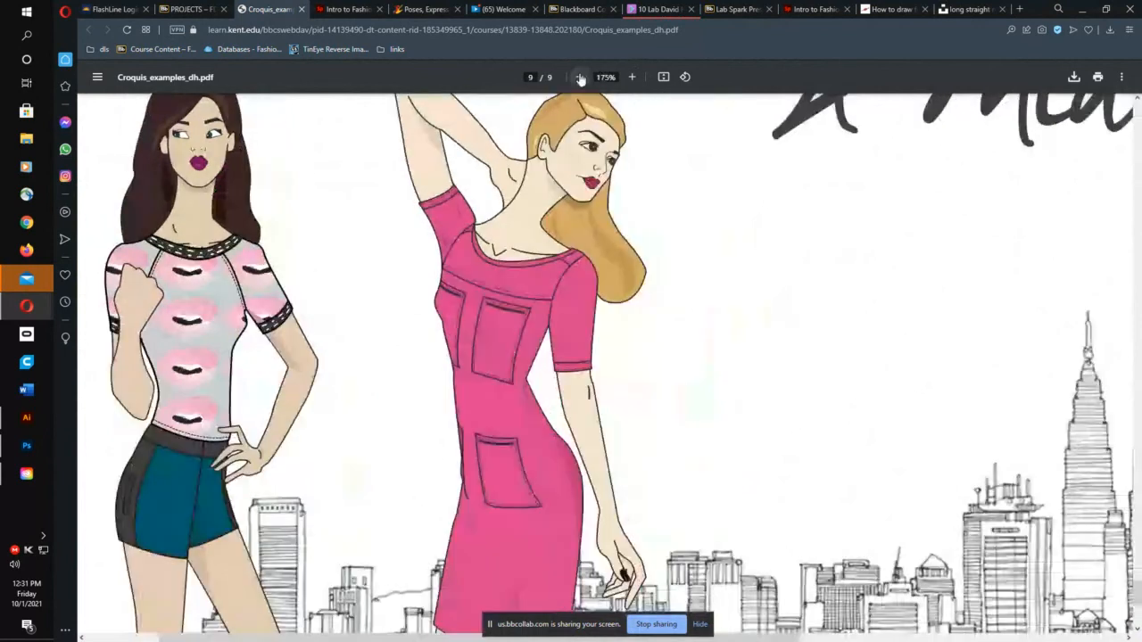
{"action": "left_click", "coordinate": [579, 77]}
{"action": "left_click", "coordinate": [579, 77]}
{"action": "left_click", "coordinate": [579, 77]}
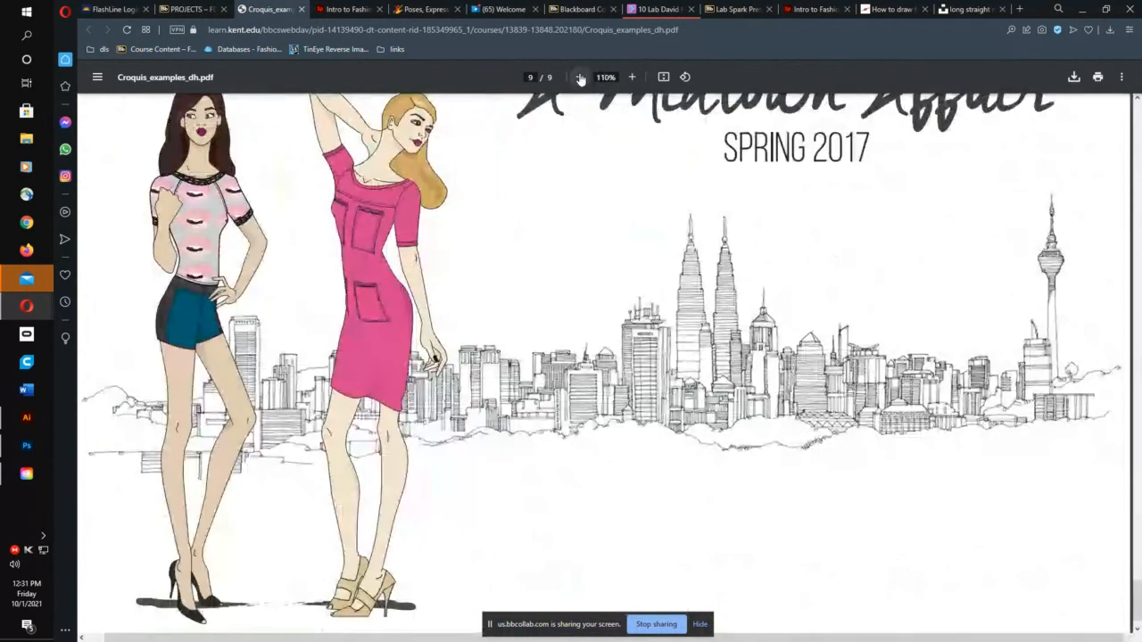
{"action": "left_click", "coordinate": [579, 77]}
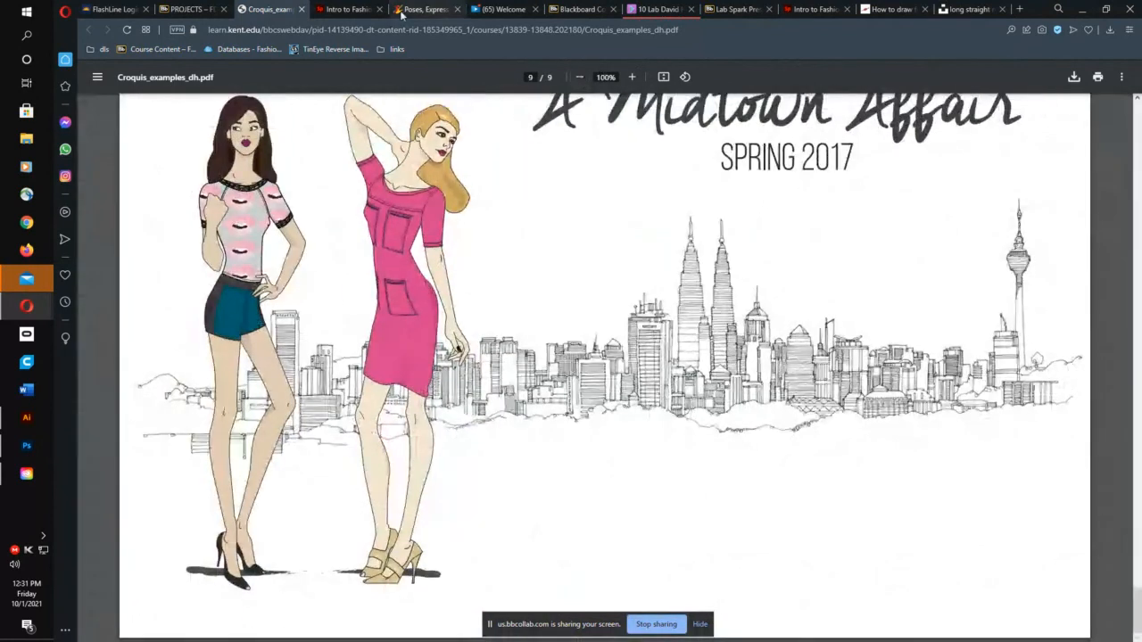
Step: Launch Adobe Acrobat DC and open its Combine Files tool
{"action": "left_click", "coordinate": [24, 419]}
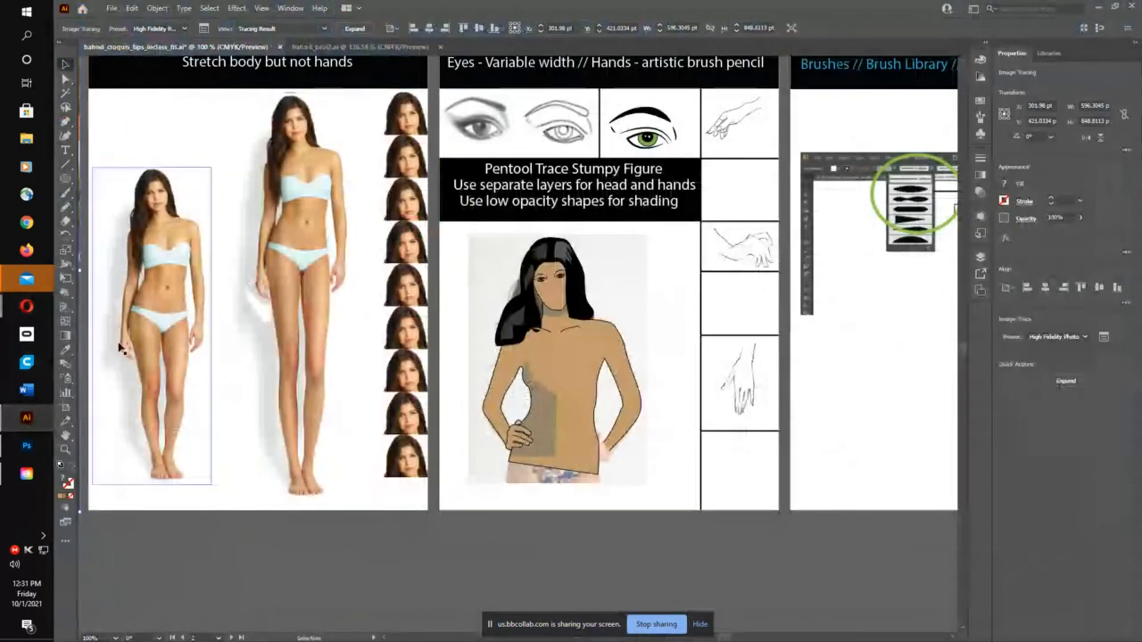
{"action": "left_click", "coordinate": [26, 10]}
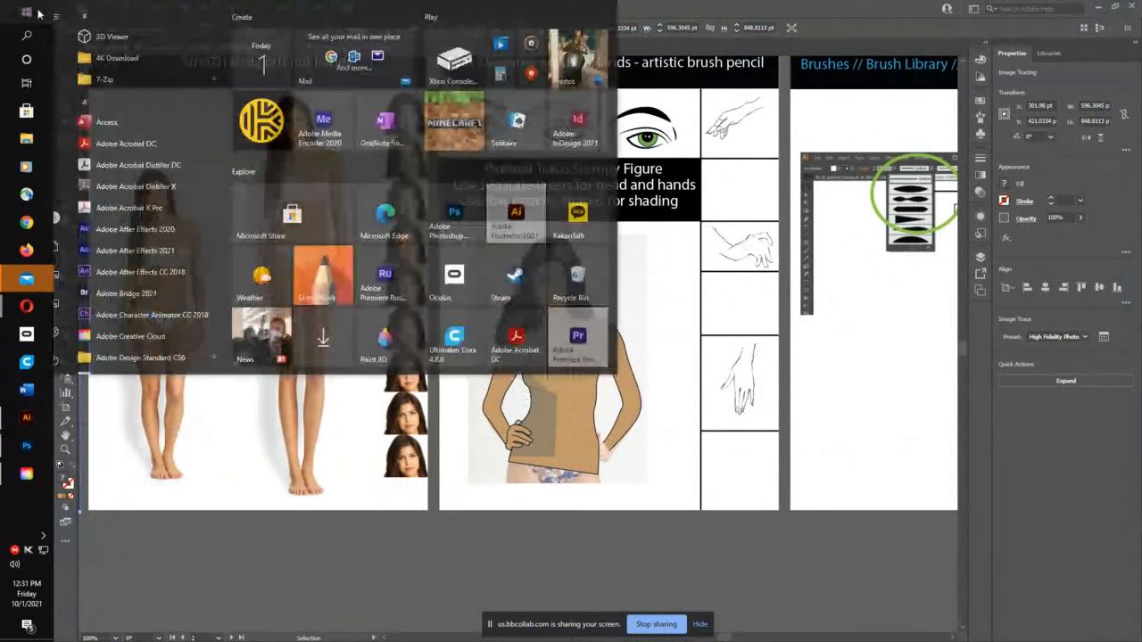
{"action": "left_click", "coordinate": [528, 340]}
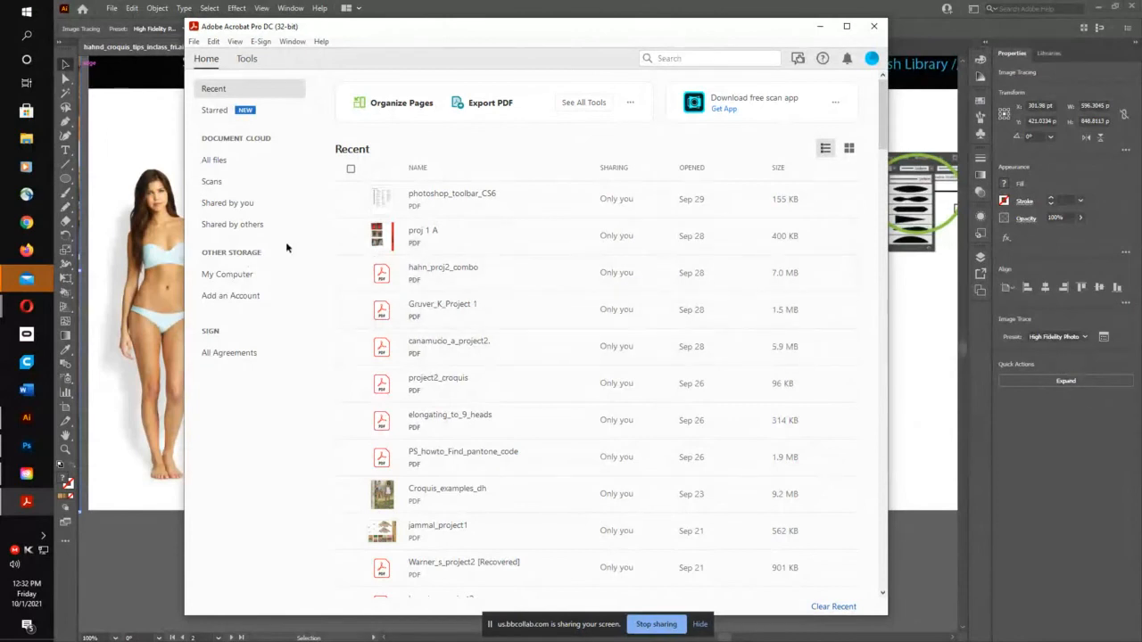
{"action": "left_click", "coordinate": [247, 60]}
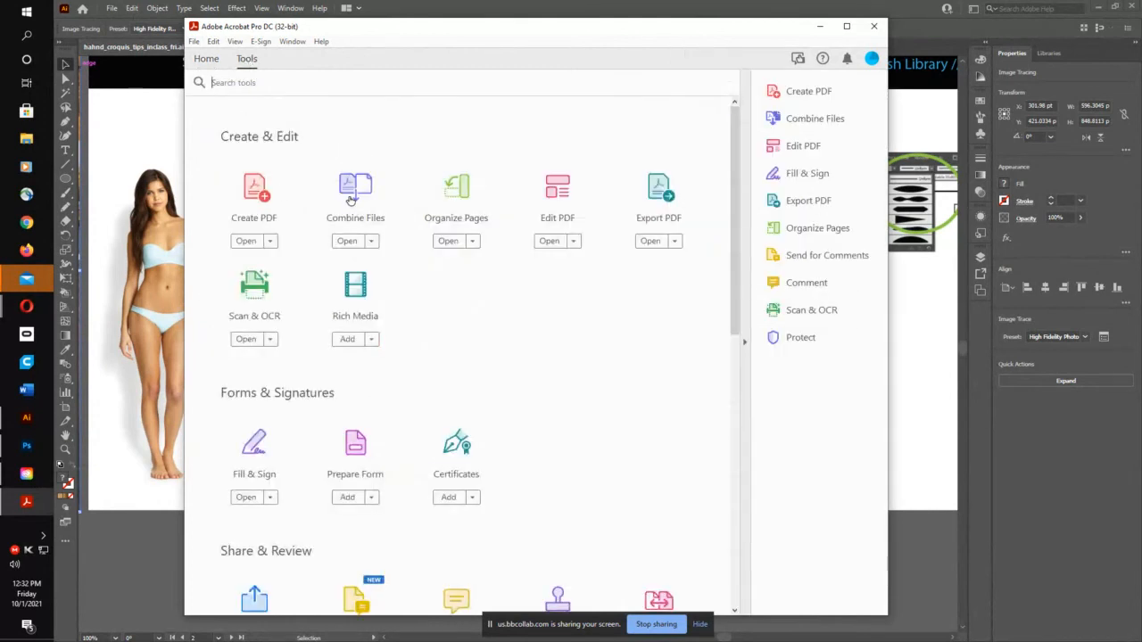
{"action": "left_click", "coordinate": [364, 187]}
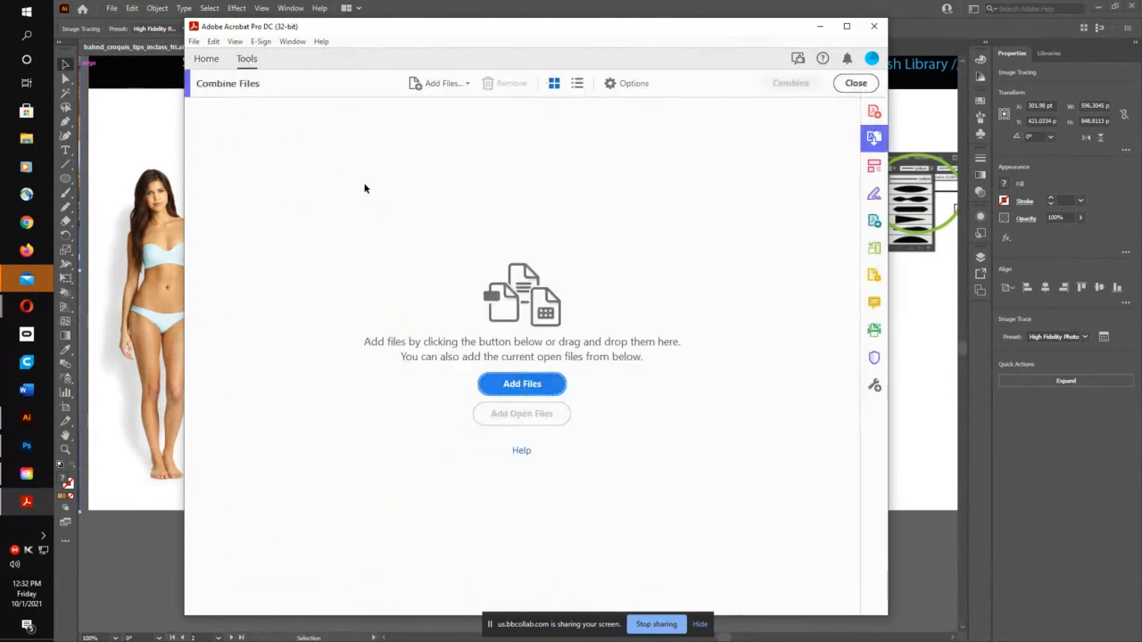
Step: Add the first student project 1 PDF from the 15_FALL_Tech > EXAMPLES > proj1 folder to the files being combined
{"action": "left_click", "coordinate": [521, 385]}
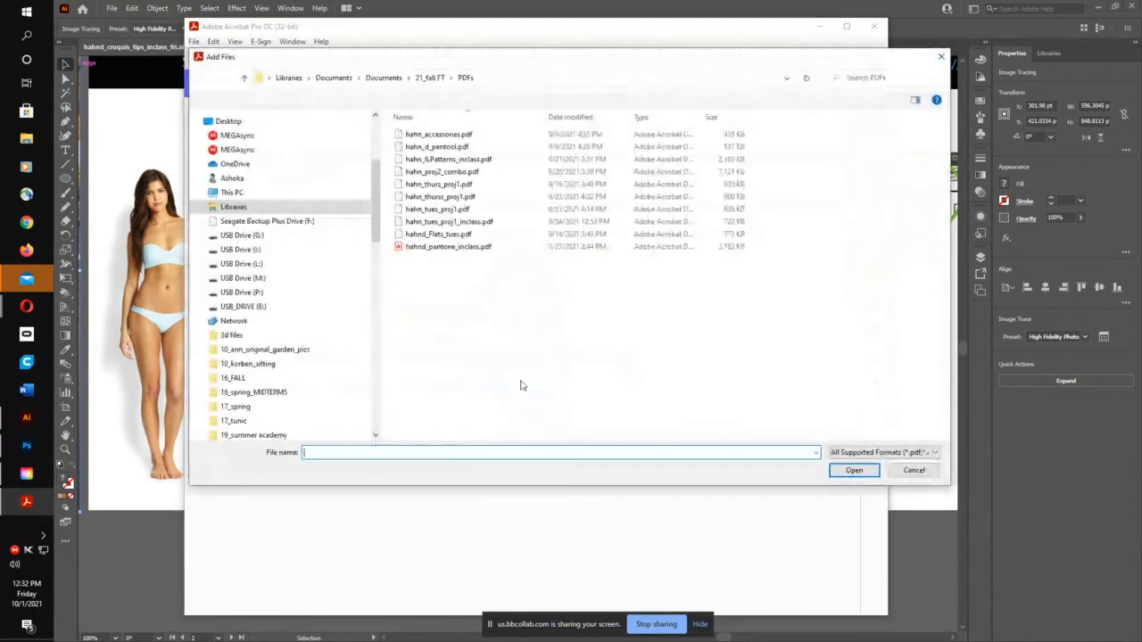
{"action": "left_click", "coordinate": [384, 78]}
{"action": "left_click", "coordinate": [415, 134]}
{"action": "double_click", "coordinate": [414, 134]}
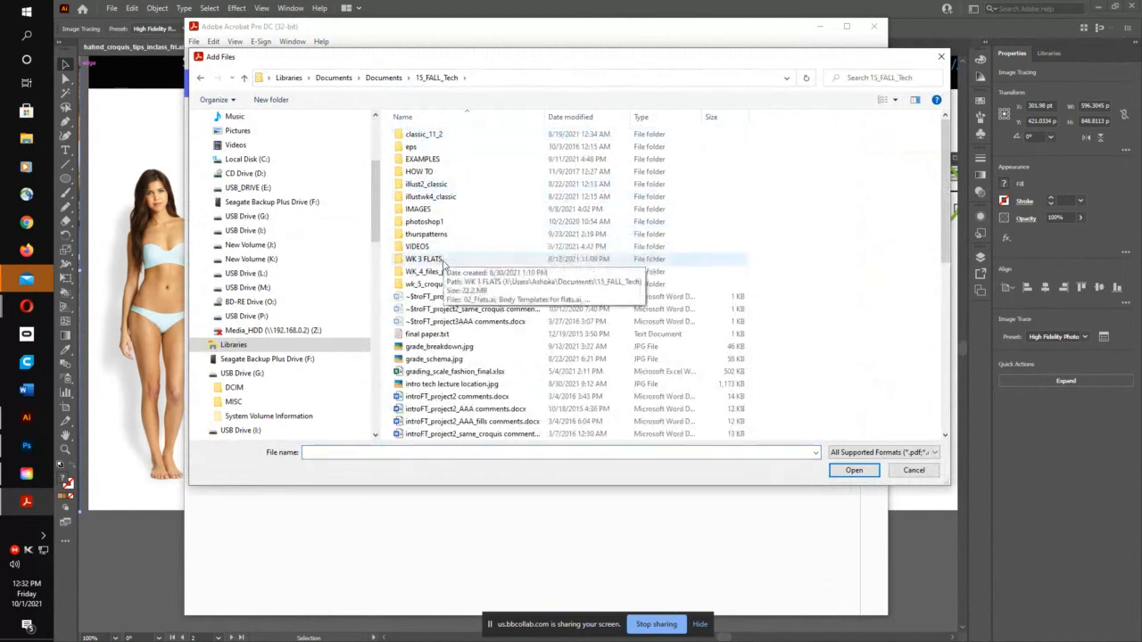
{"action": "double_click", "coordinate": [423, 159]}
{"action": "double_click", "coordinate": [437, 197]}
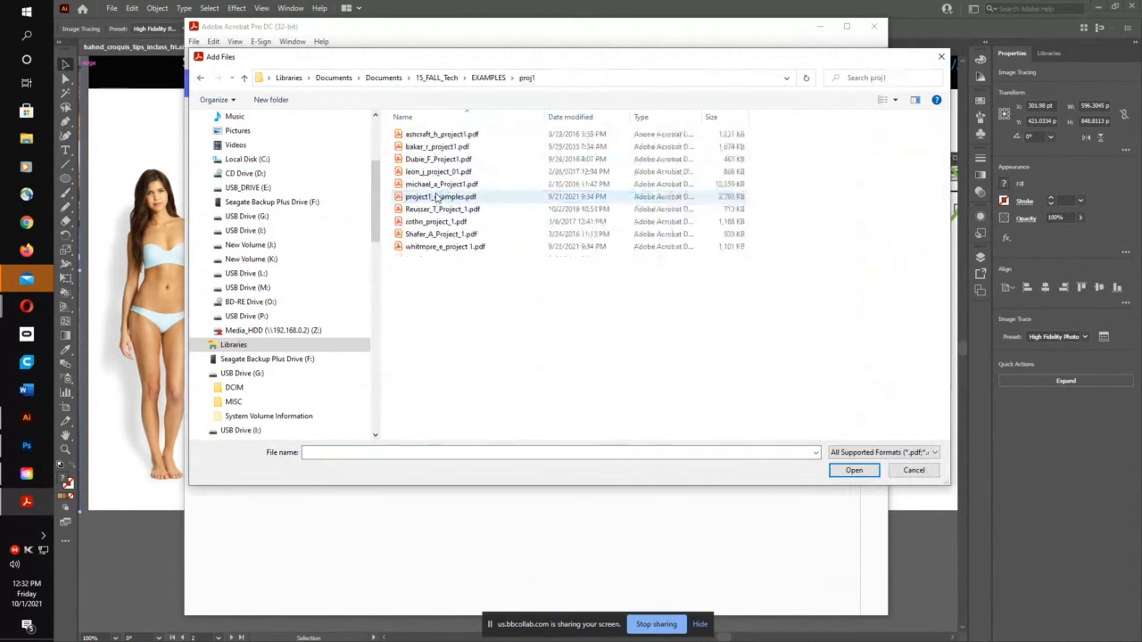
{"action": "left_click", "coordinate": [430, 136]}
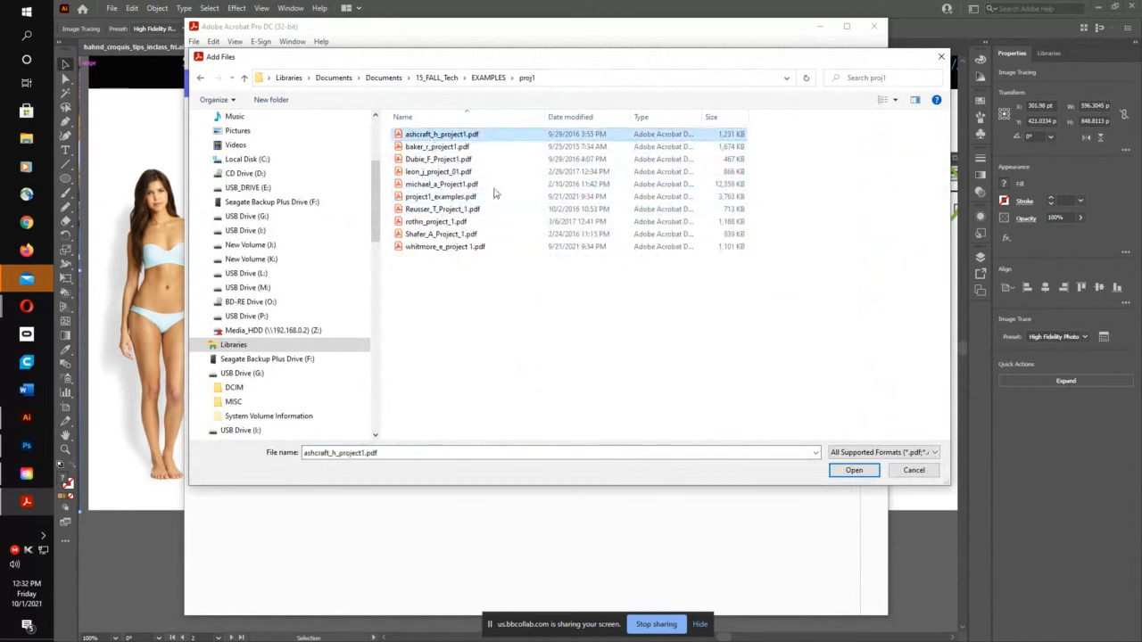
{"action": "left_click", "coordinate": [852, 470]}
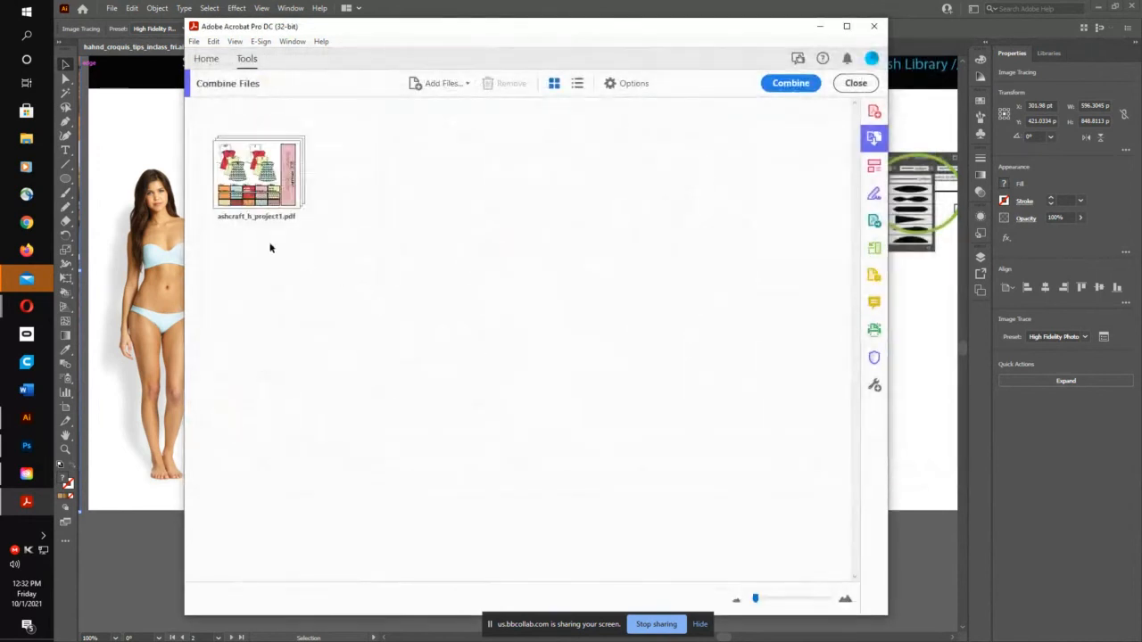
Step: Check the added PDF in list view, return to thumbnail view, and expand the file into its individual pages
{"action": "mouse_move", "coordinate": [323, 166]}
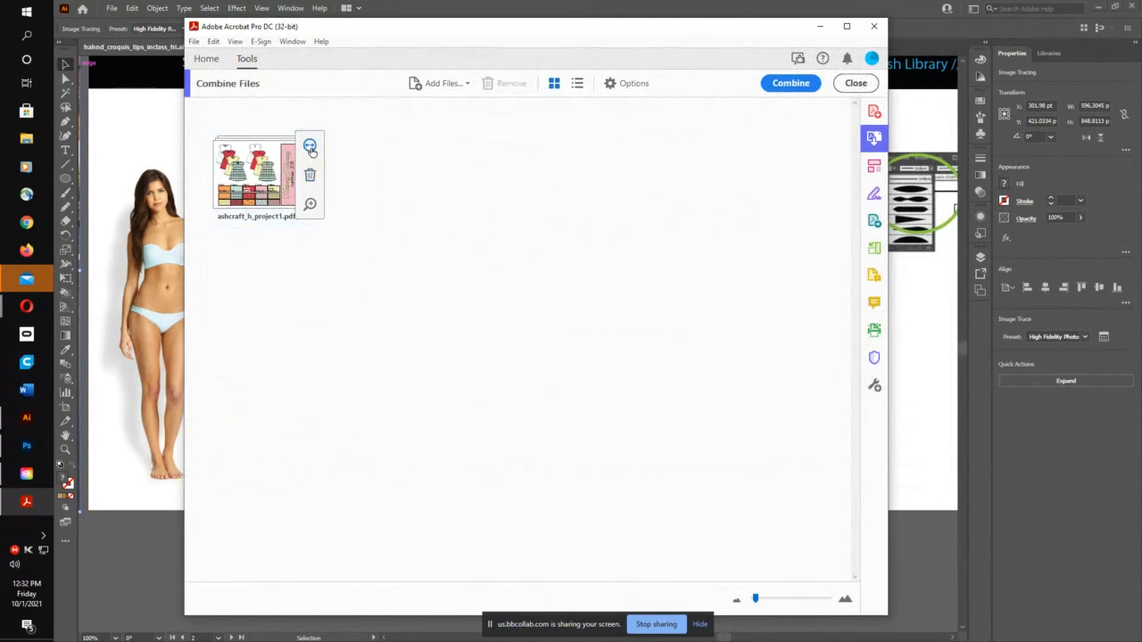
{"action": "left_click", "coordinate": [577, 83]}
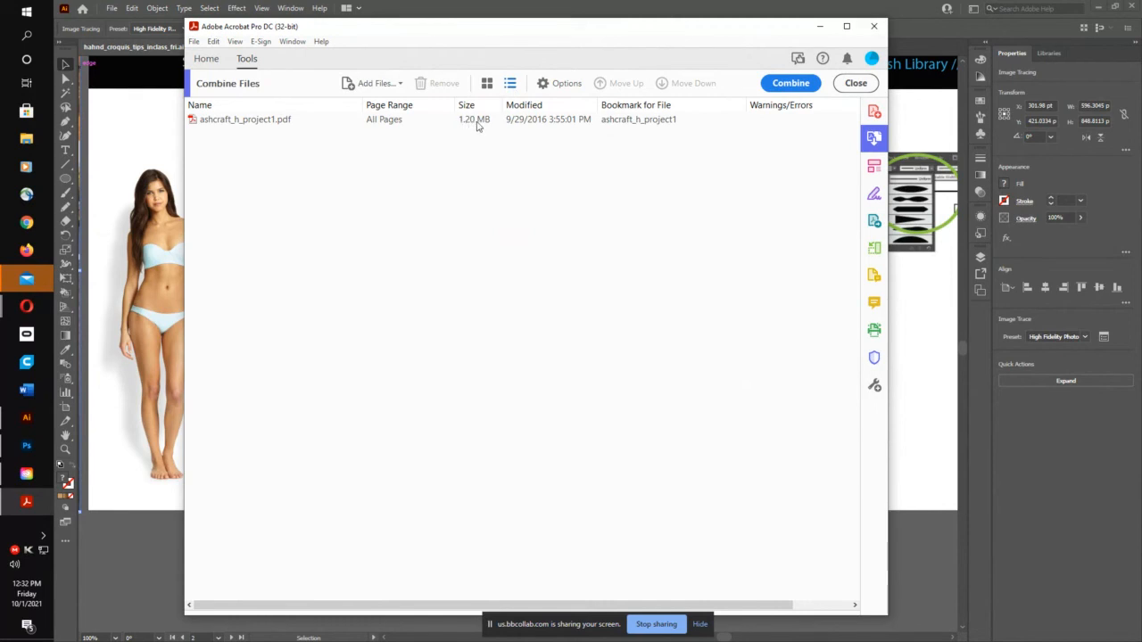
{"action": "left_click", "coordinate": [487, 85]}
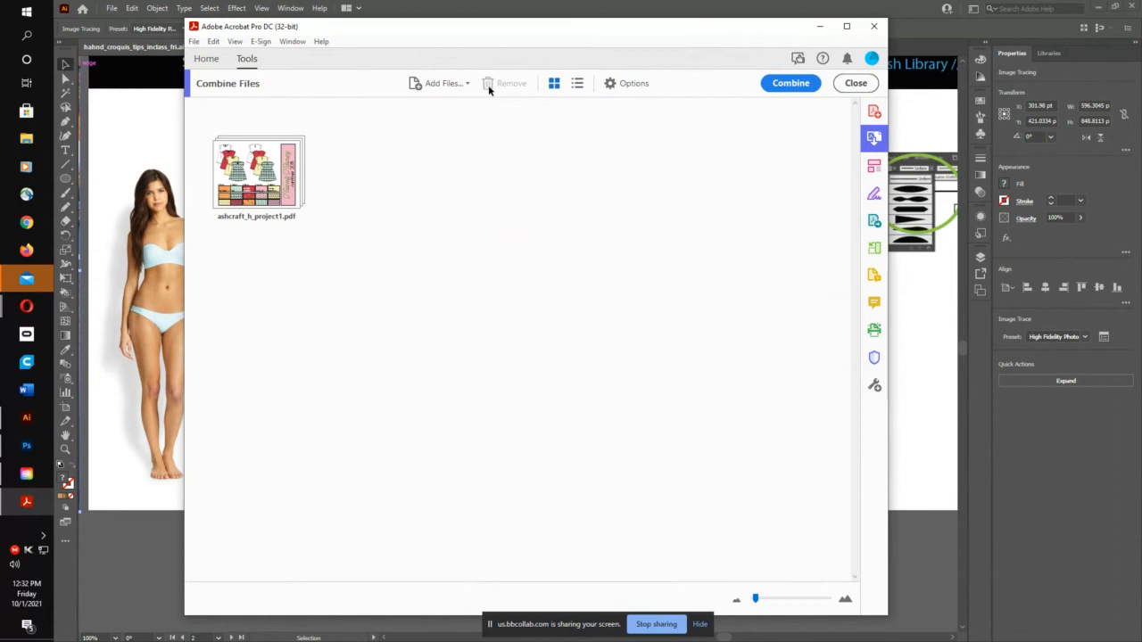
{"action": "mouse_move", "coordinate": [281, 180]}
{"action": "left_click", "coordinate": [309, 146]}
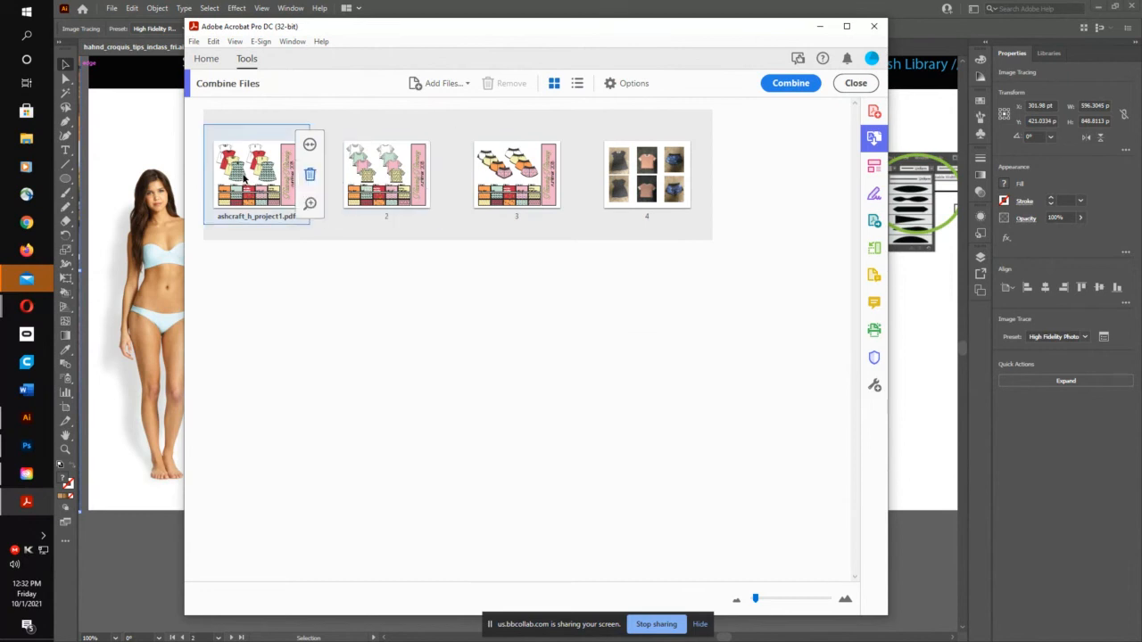
Step: Move the expanded PDF's first page into third position, directly before page 4
{"action": "left_click_drag", "start_coordinate": [248, 181], "coordinate": [528, 181]}
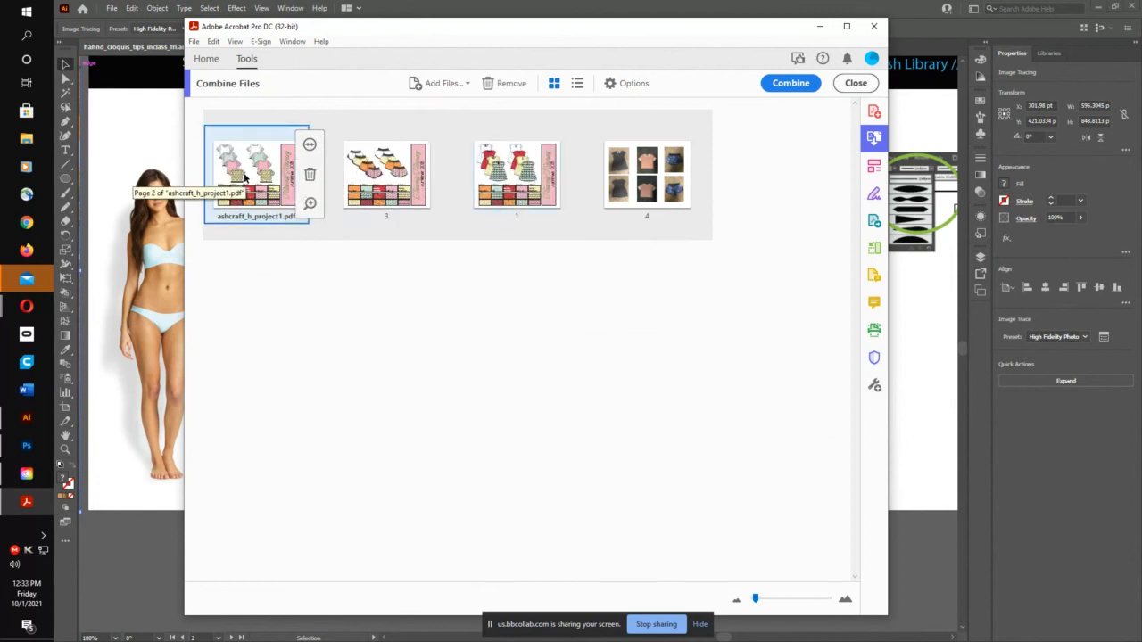
{"action": "left_click", "coordinate": [393, 178]}
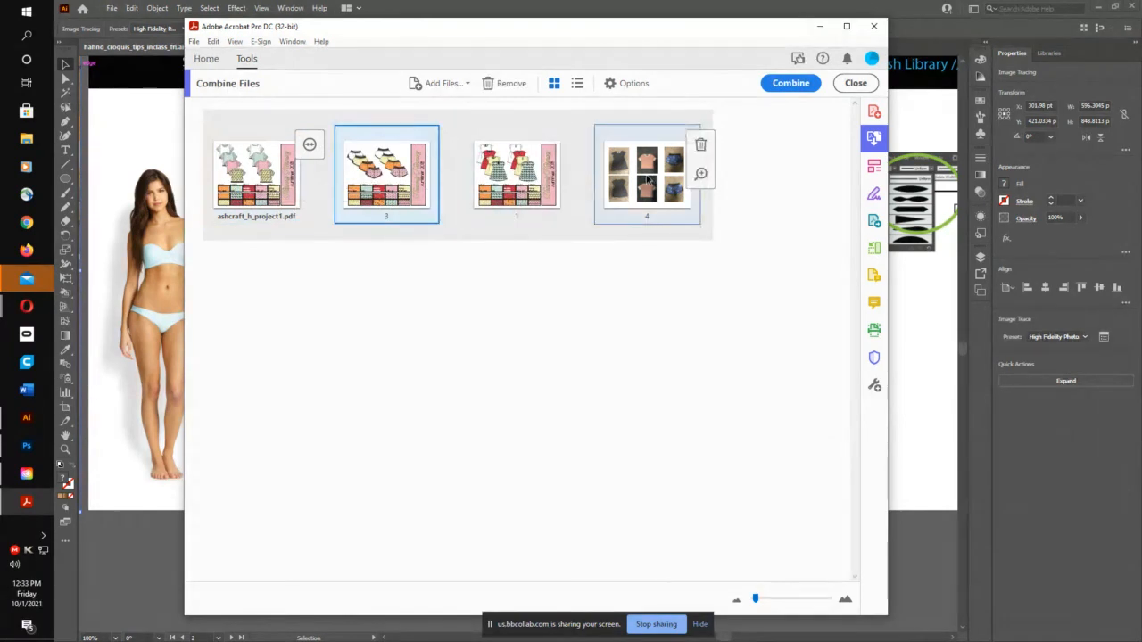
{"action": "left_click", "coordinate": [650, 179]}
{"action": "left_click", "coordinate": [586, 272]}
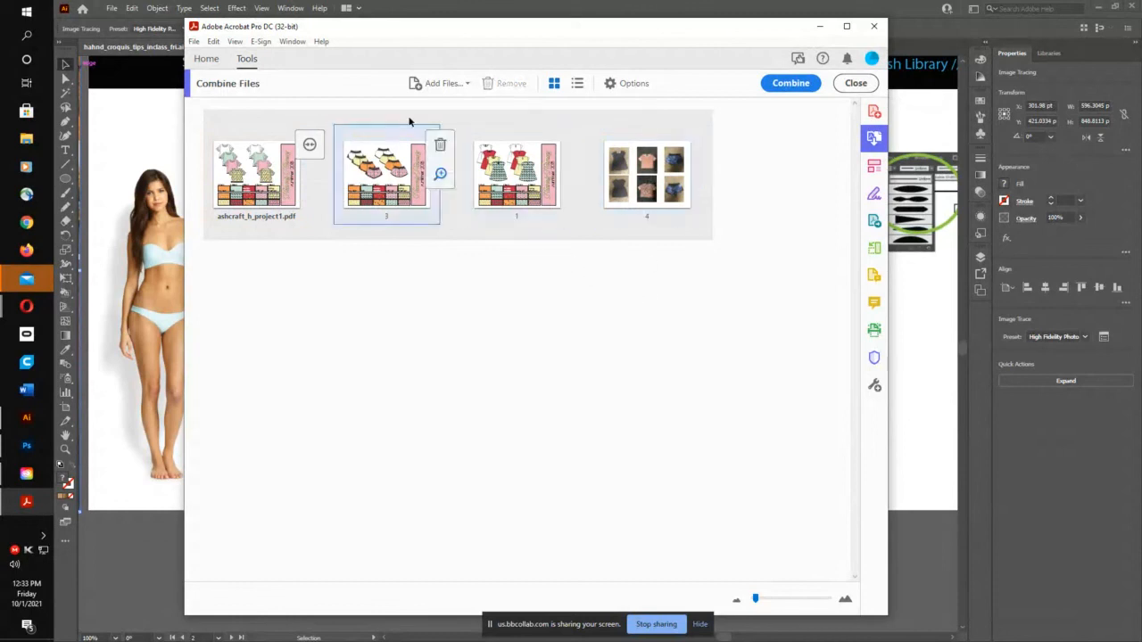
Step: Add the third student PDF listed in the 15_FALL_Tech > EXAMPLES > proj 2 folder to the files being combined
{"action": "left_click", "coordinate": [425, 87]}
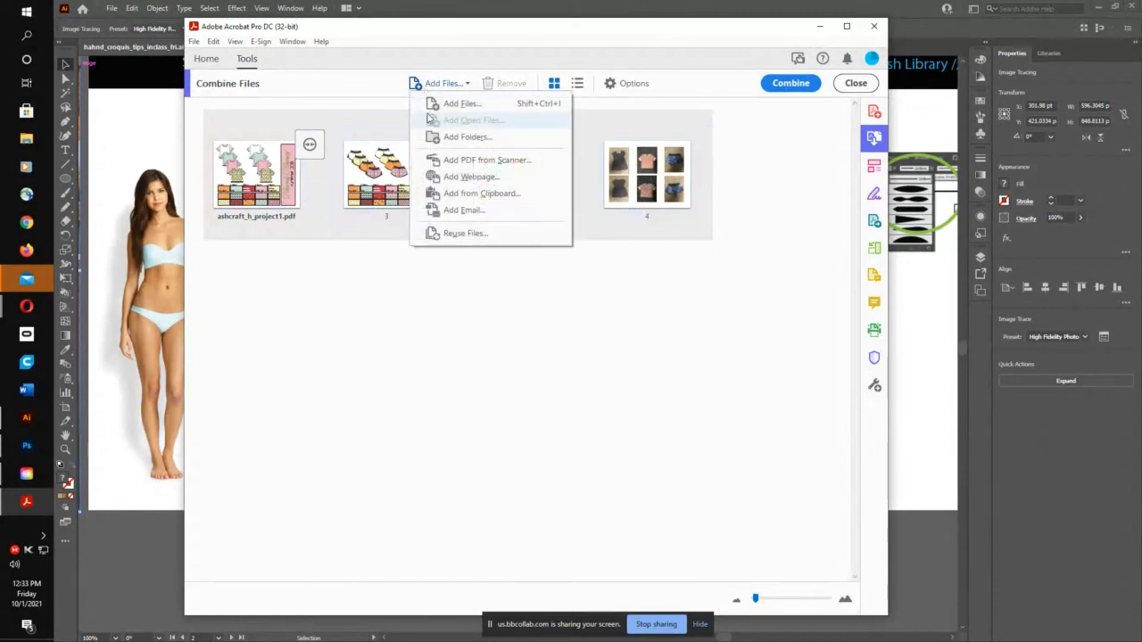
{"action": "left_click", "coordinate": [426, 109]}
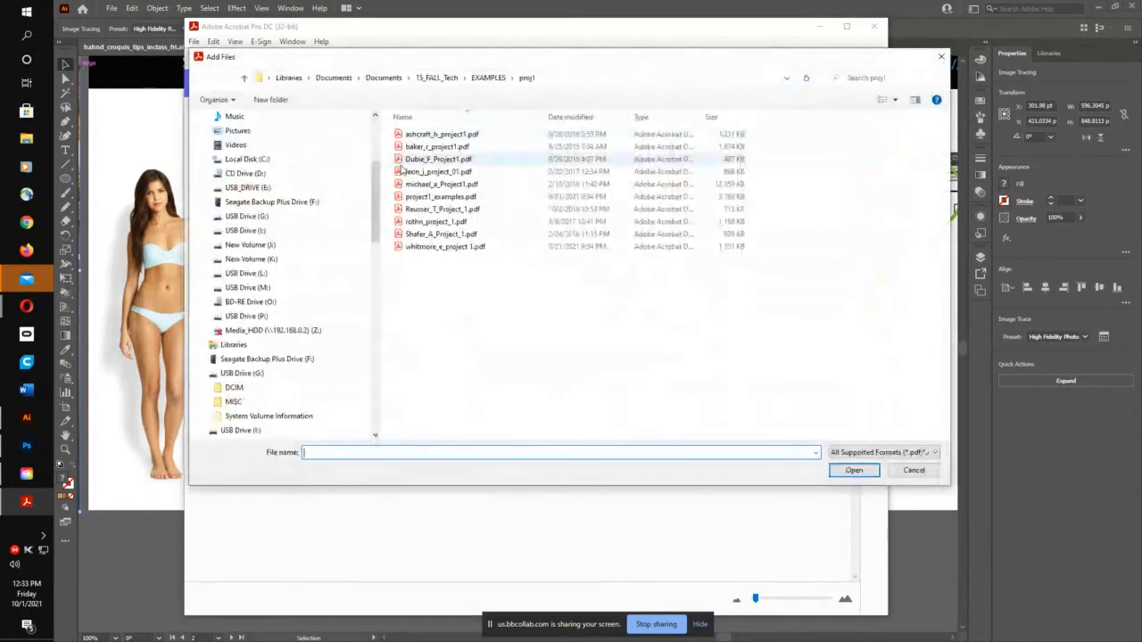
{"action": "left_click", "coordinate": [464, 79]}
{"action": "left_click", "coordinate": [491, 118]}
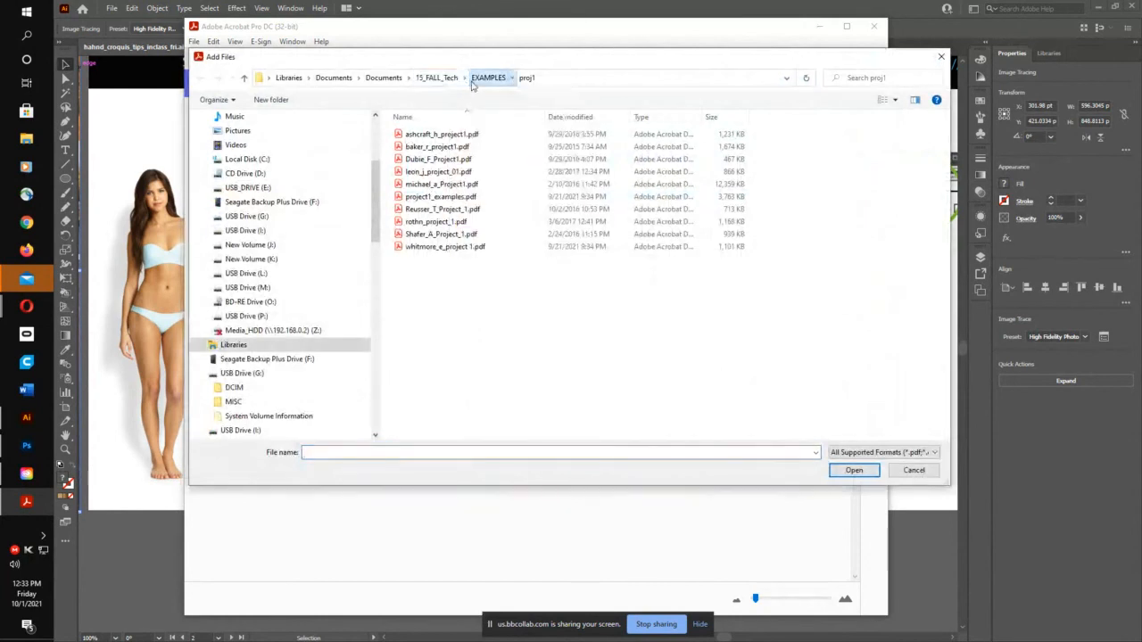
{"action": "double_click", "coordinate": [429, 183]}
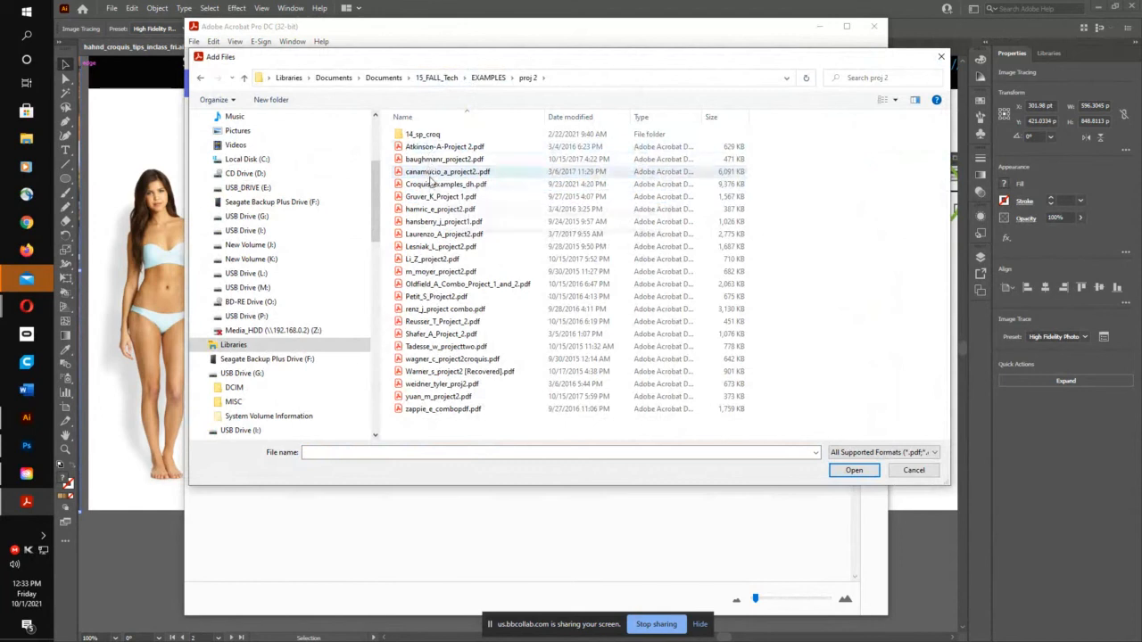
{"action": "left_click", "coordinate": [434, 172]}
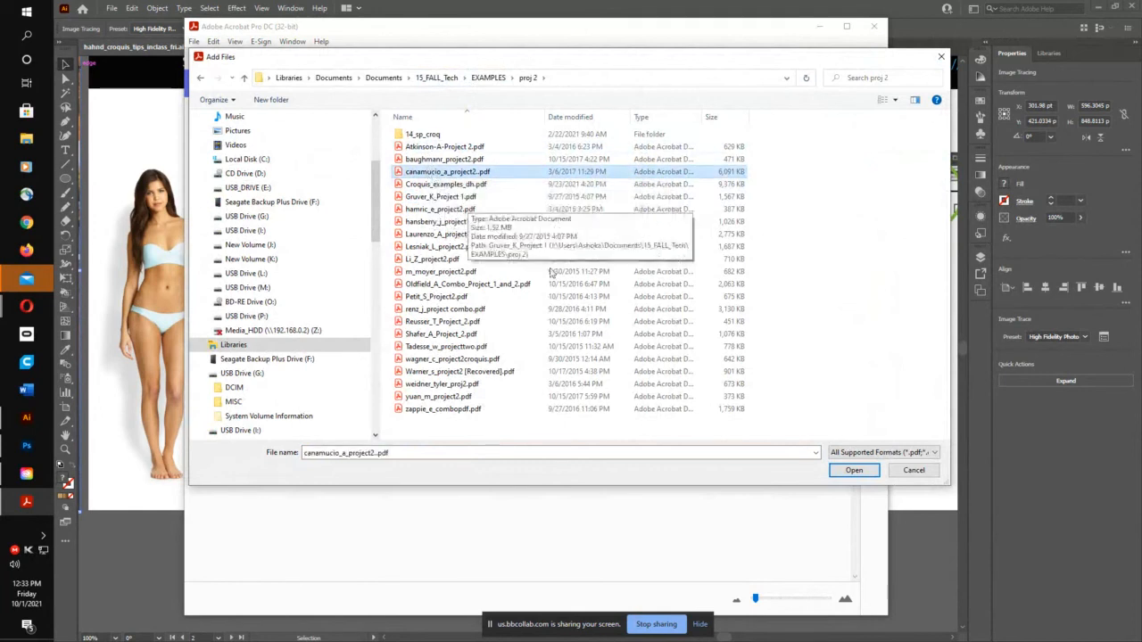
{"action": "left_click", "coordinate": [852, 470]}
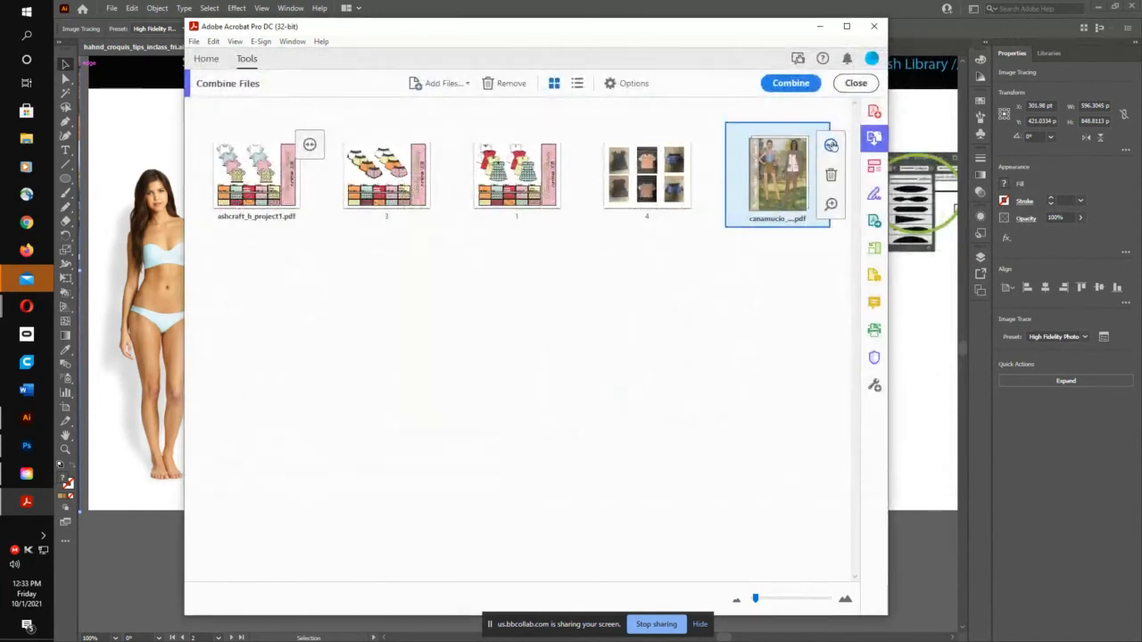
Step: Collapse the expanded project 1 PDF back into one thumbnail and check both files in list view before returning to thumbnails
{"action": "left_click", "coordinate": [830, 144]}
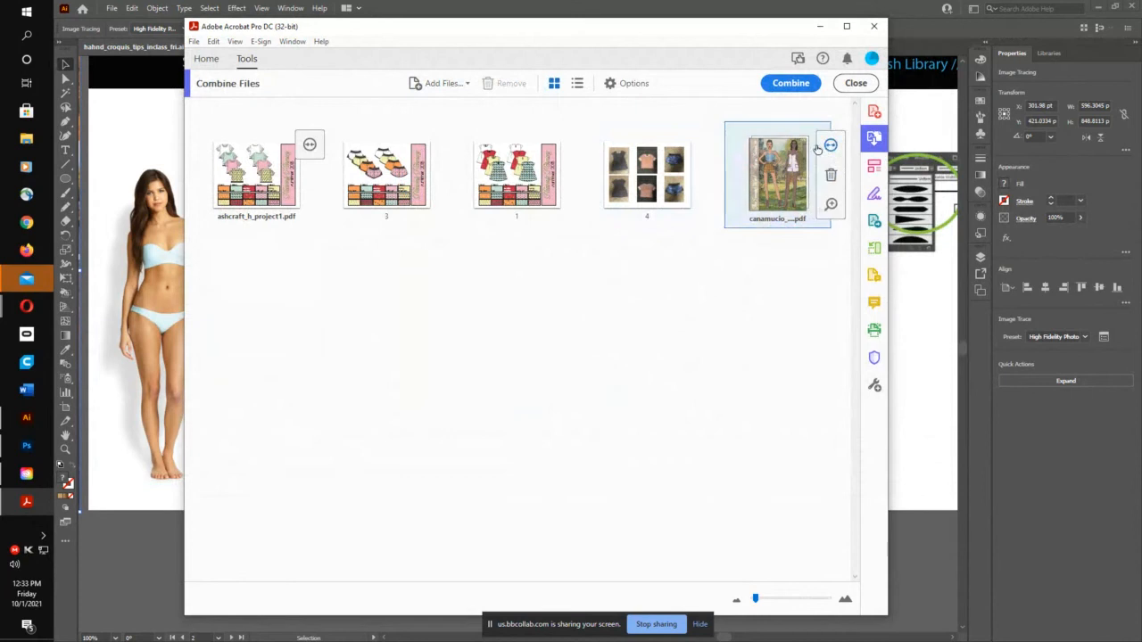
{"action": "left_click", "coordinate": [309, 147]}
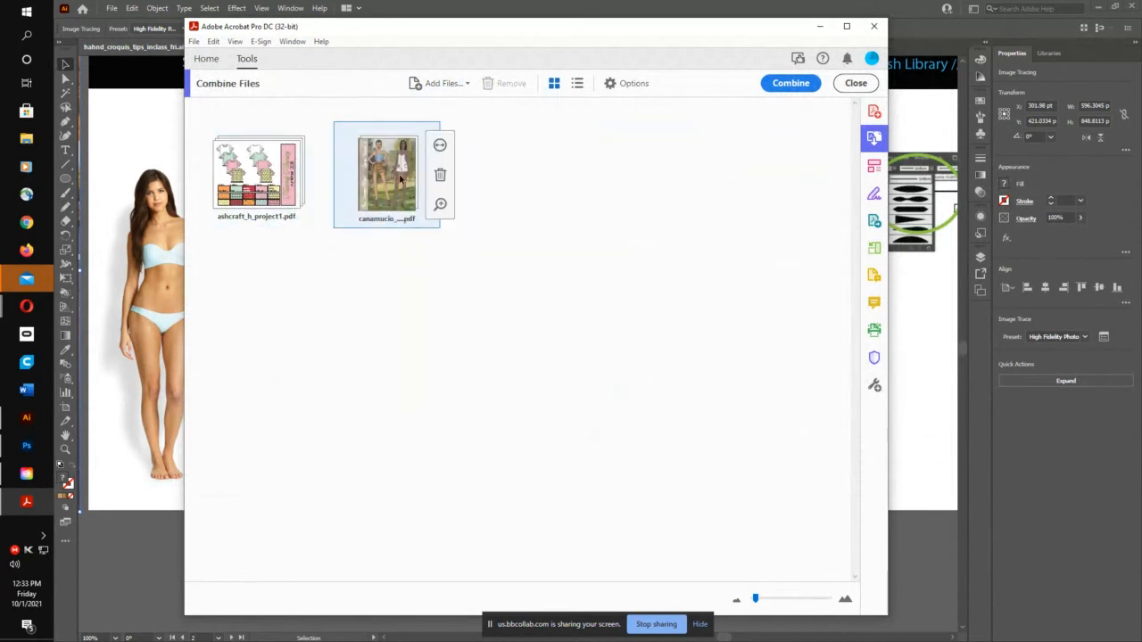
{"action": "left_click", "coordinate": [577, 84]}
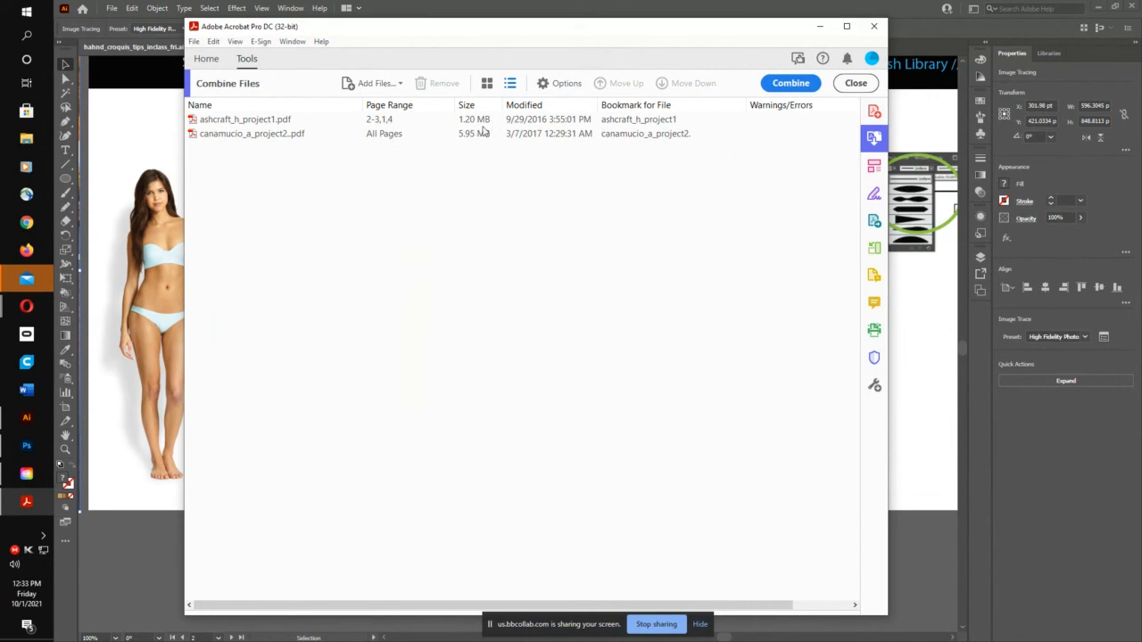
{"action": "left_click", "coordinate": [487, 83]}
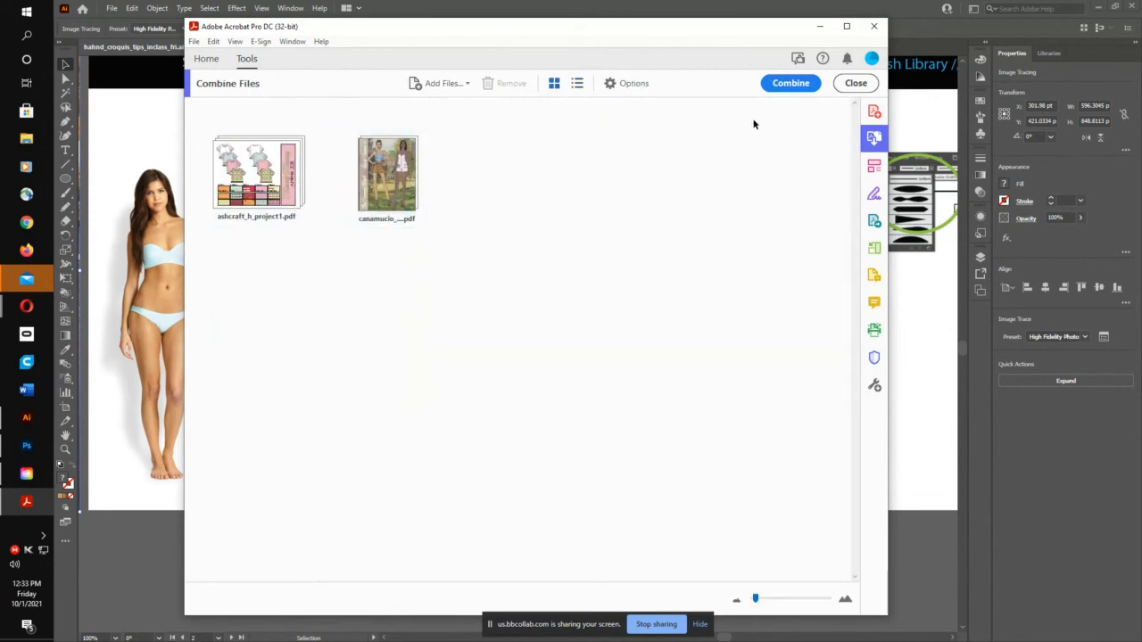
Step: Combine the project 1 and project 2 files into a single PDF and look through its pages
{"action": "left_click", "coordinate": [788, 83]}
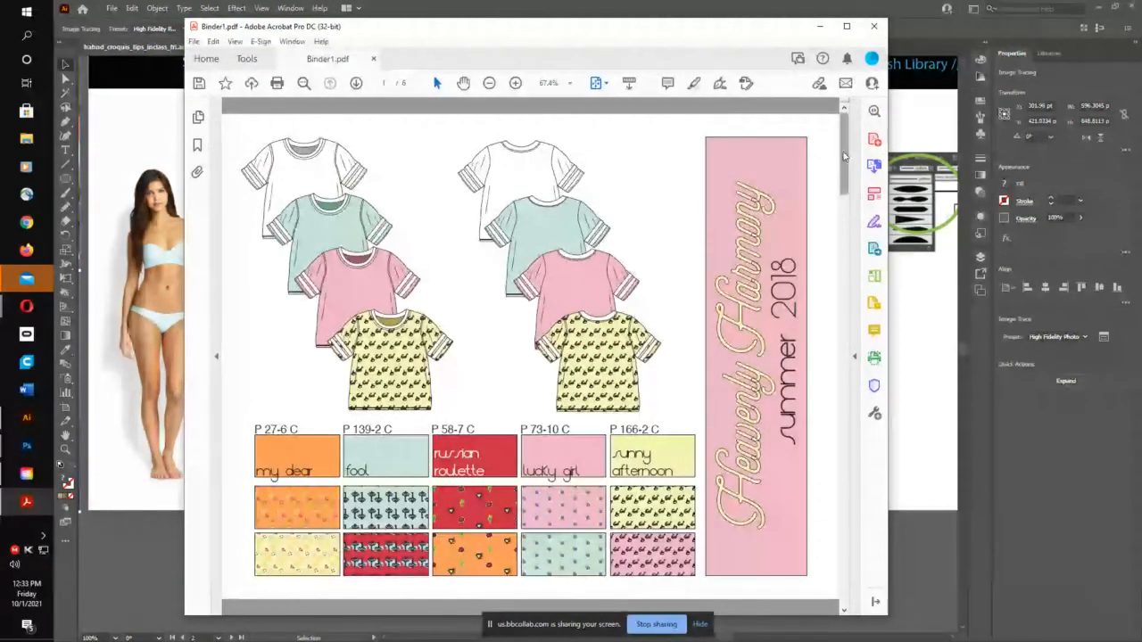
{"action": "mouse_move", "coordinate": [844, 160]}
{"action": "left_mouse_down"}
{"action": "mouse_move", "coordinate": [848, 536]}
{"action": "mouse_move", "coordinate": [846, 143]}
{"action": "left_mouse_up"}
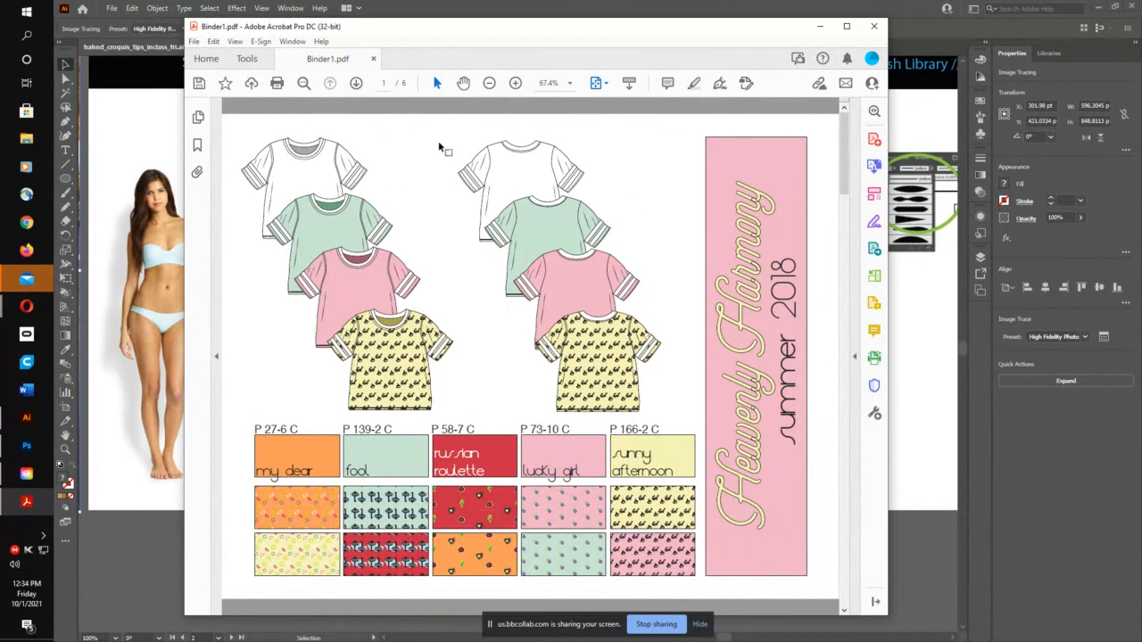
Step: Start saving the combined PDF as a new file in the 21 fall Intro to fashion tech > PDFs folder
{"action": "left_click", "coordinate": [193, 42]}
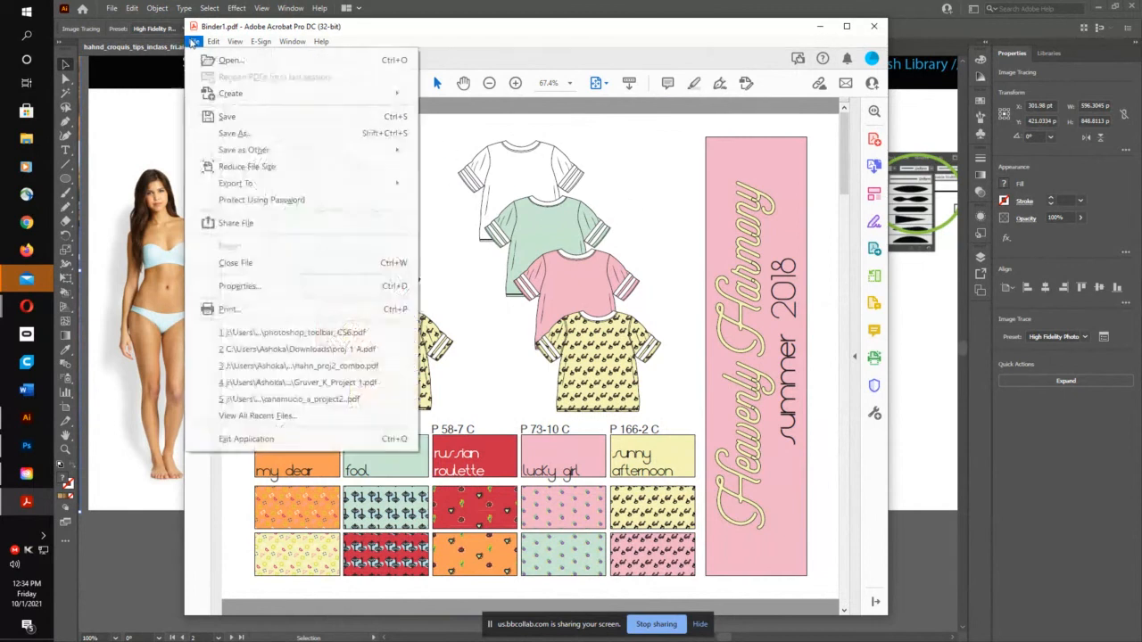
{"action": "left_click", "coordinate": [234, 133]}
{"action": "left_click", "coordinate": [737, 472]}
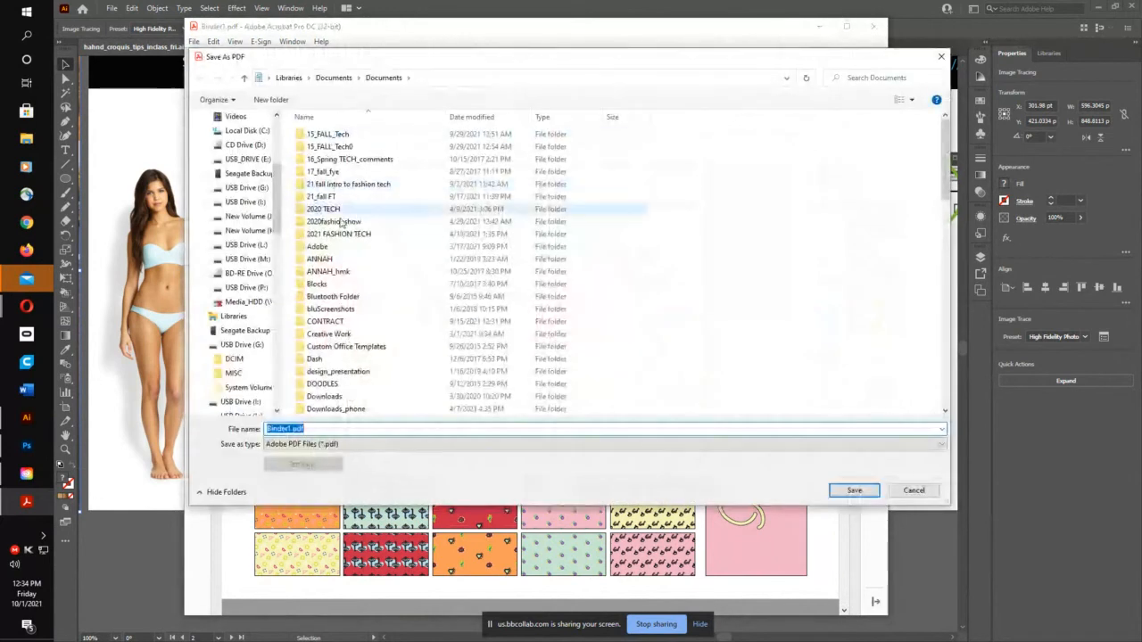
{"action": "left_click", "coordinate": [345, 186]}
{"action": "double_click", "coordinate": [344, 185]}
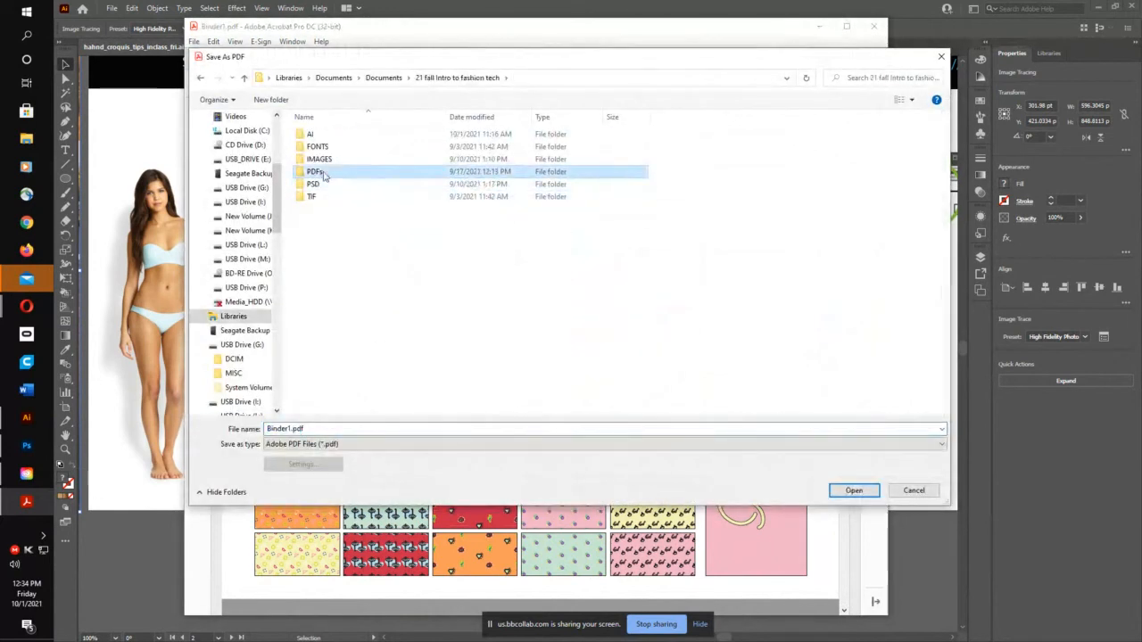
{"action": "double_click", "coordinate": [327, 183]}
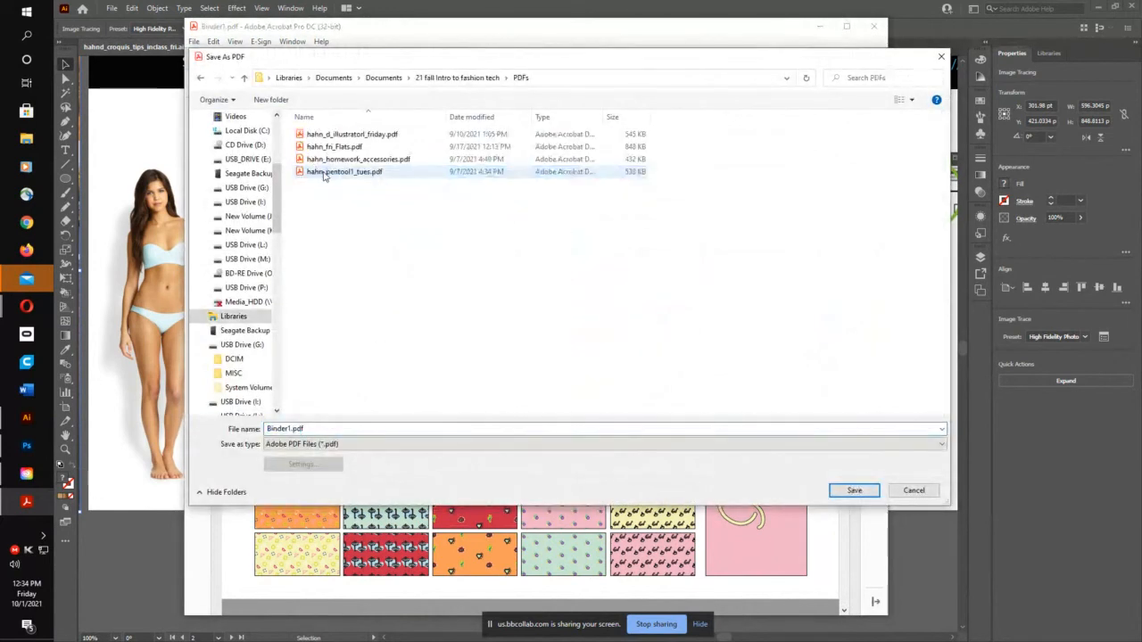
Step: Name the combined PDF with the owner's last name followed by "_pro2_combo", save it, and look through its pages
{"action": "double_click", "coordinate": [291, 430]}
{"action": "left_click", "coordinate": [290, 430]}
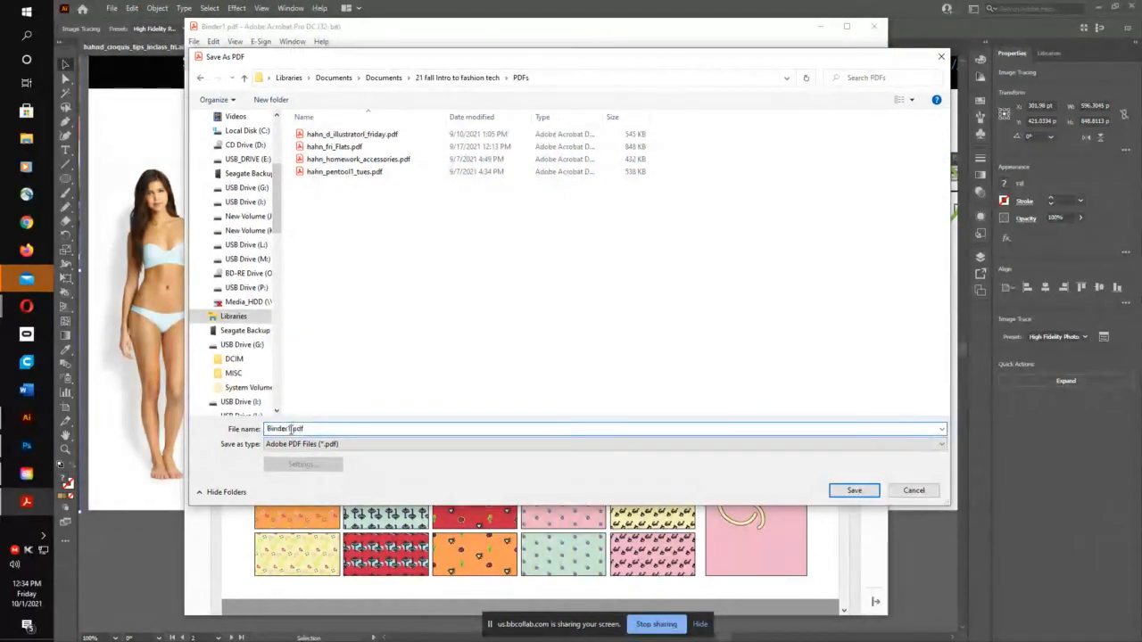
{"action": "double_click", "coordinate": [283, 429]}
{"action": "type", "text": "hahn_"}
{"action": "key", "text": "BackSpace"}
{"action": "type", "text": "_pro"}
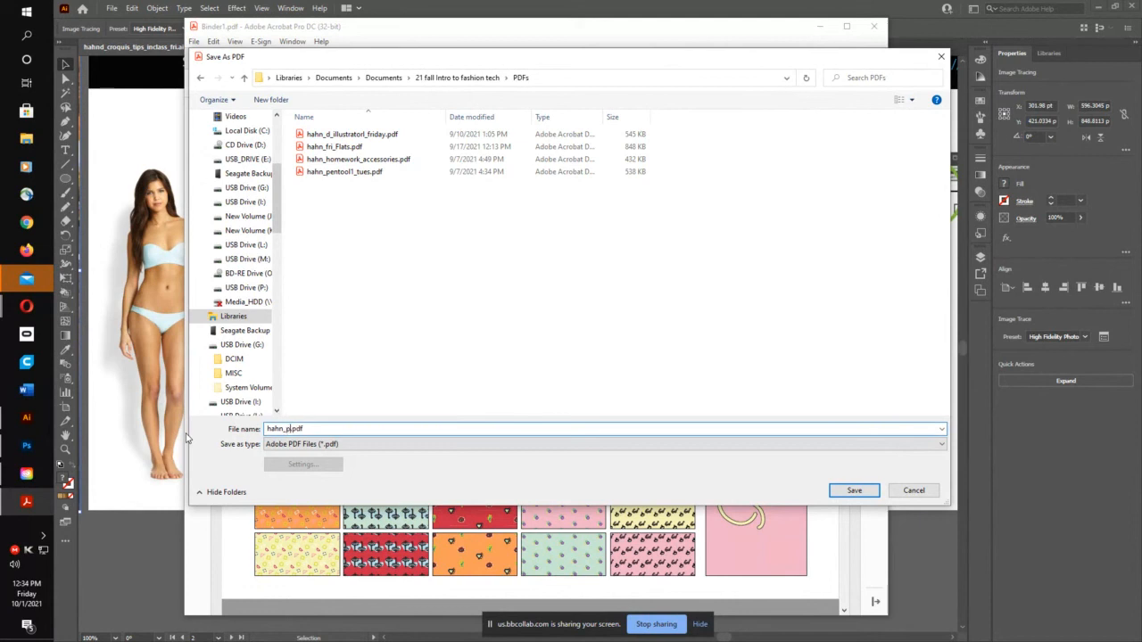
{"action": "type", "text": "j2"}
{"action": "type", "text": "_combo"}
{"action": "key", "text": "Return"}
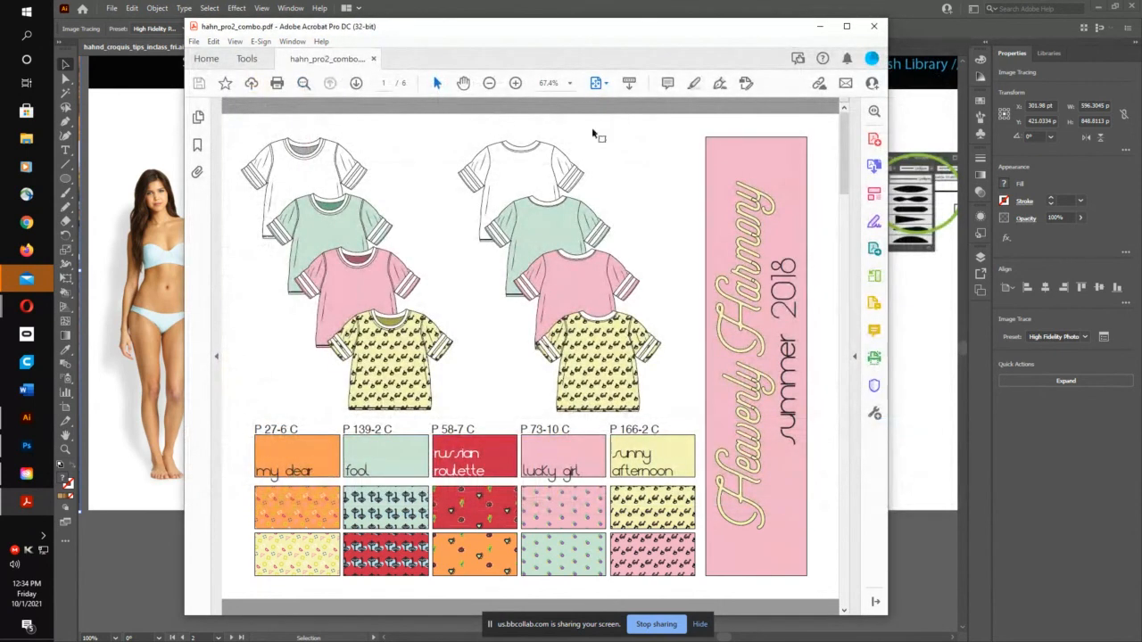
{"action": "left_click_drag", "start_coordinate": [842, 153], "coordinate": [826, 109]}
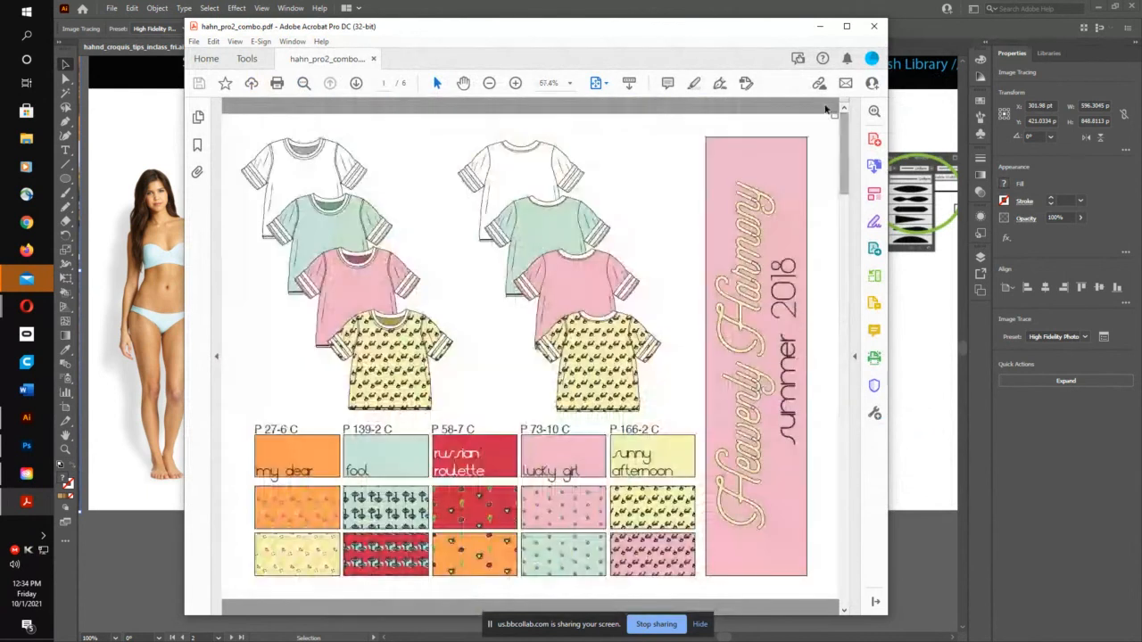
Step: Minimize Acrobat, switch to the PROJECTS page in Opera, and open the Project 2: Croquis assignment to examine its file submission area
{"action": "left_click", "coordinate": [820, 29]}
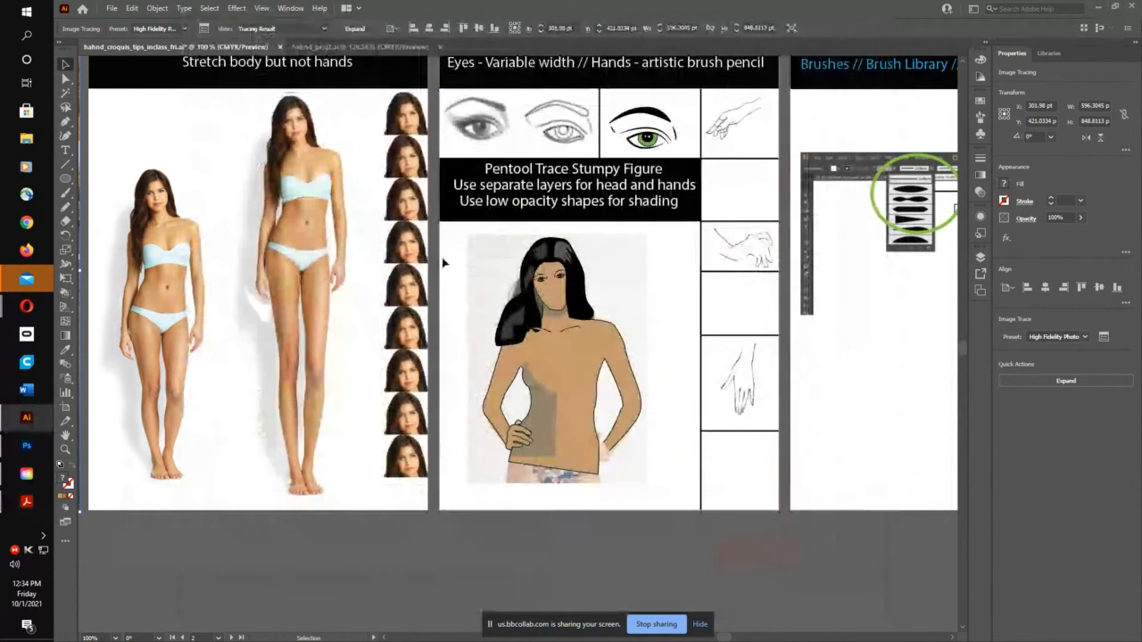
{"action": "mouse_move", "coordinate": [27, 306]}
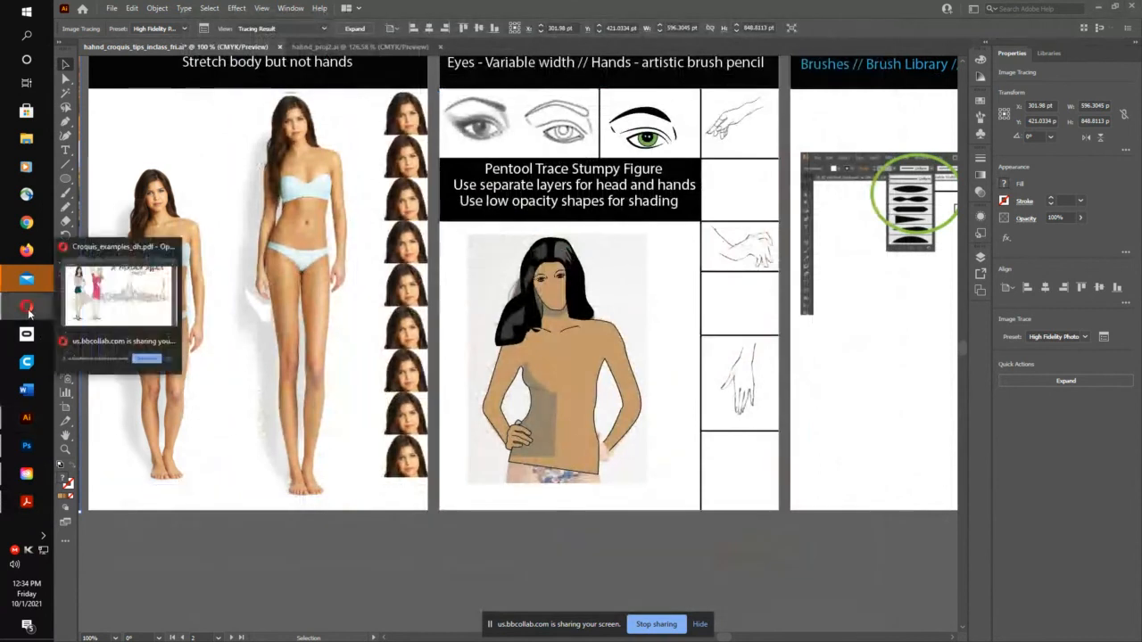
{"action": "left_click", "coordinate": [120, 308]}
{"action": "left_click", "coordinate": [200, 11]}
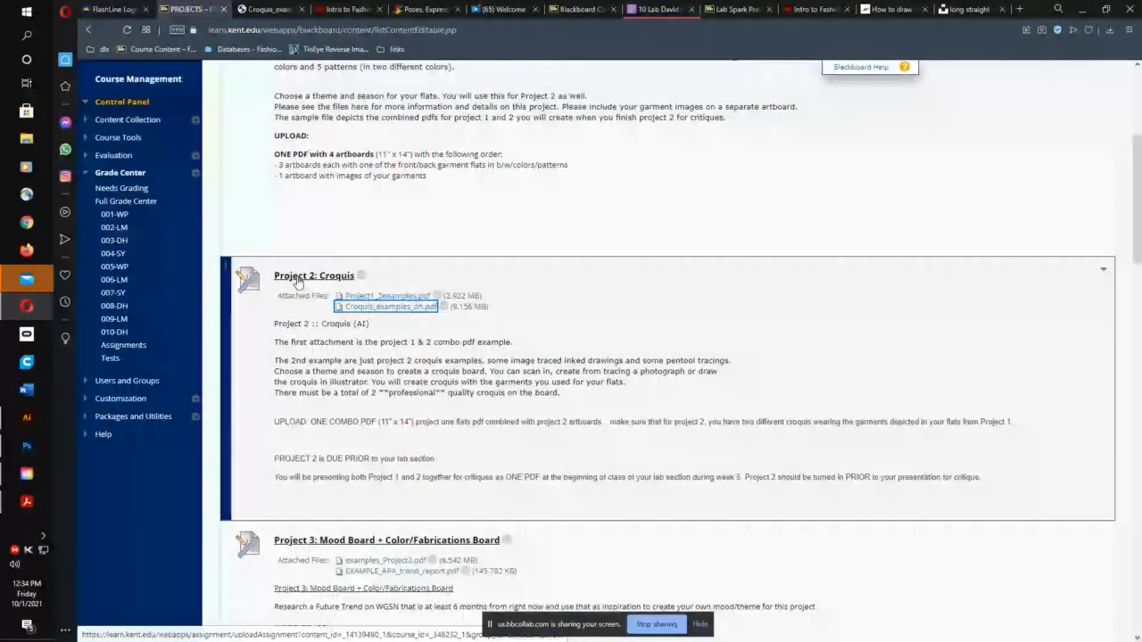
{"action": "left_click", "coordinate": [344, 274]}
{"action": "scroll", "coordinate": [553, 339], "scroll_direction": "down", "scroll_amount": 3}
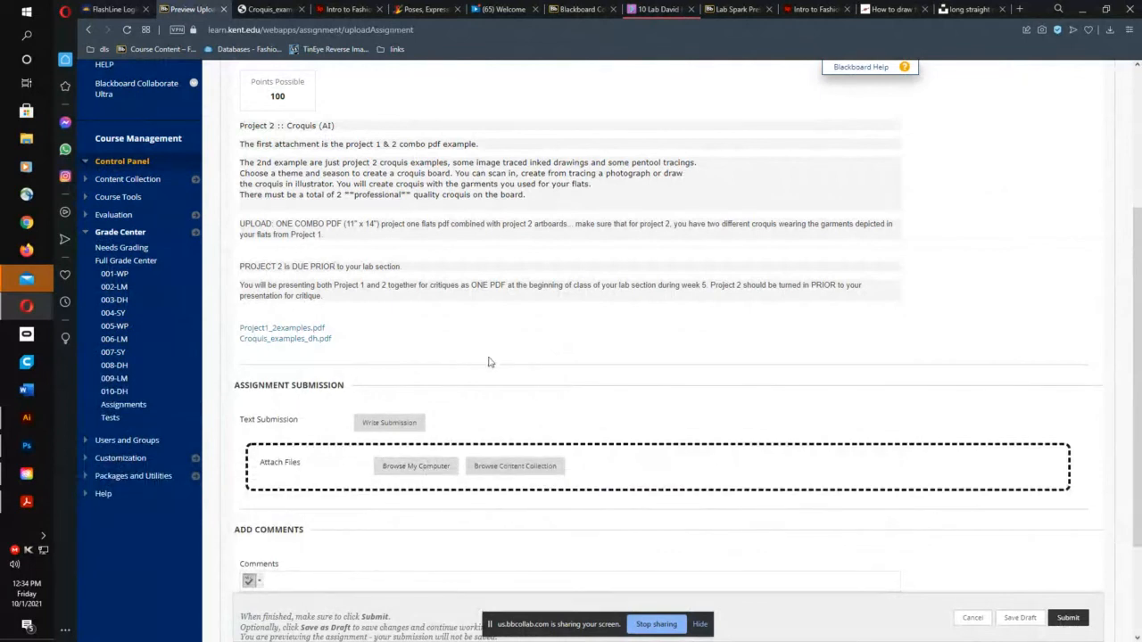
{"action": "scroll", "coordinate": [490, 446], "scroll_direction": "down", "scroll_amount": 2}
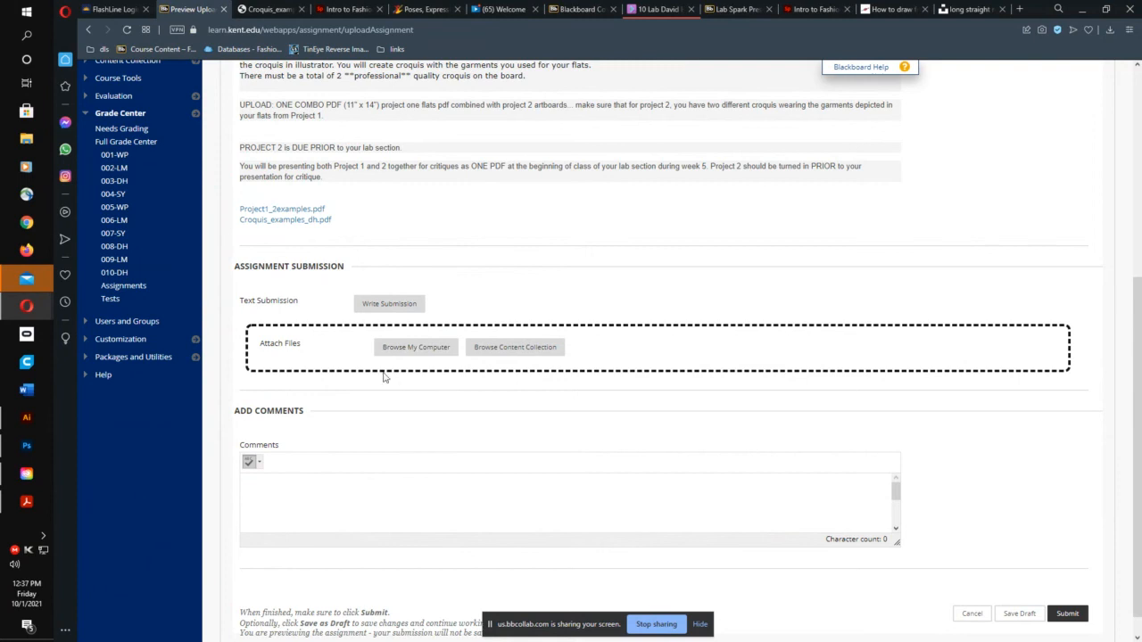
Step: Return to the course's PROJECTS page and examine the Project 1: Flats requirements at its beginning
{"action": "scroll", "coordinate": [467, 426], "scroll_direction": "up", "scroll_amount": 3}
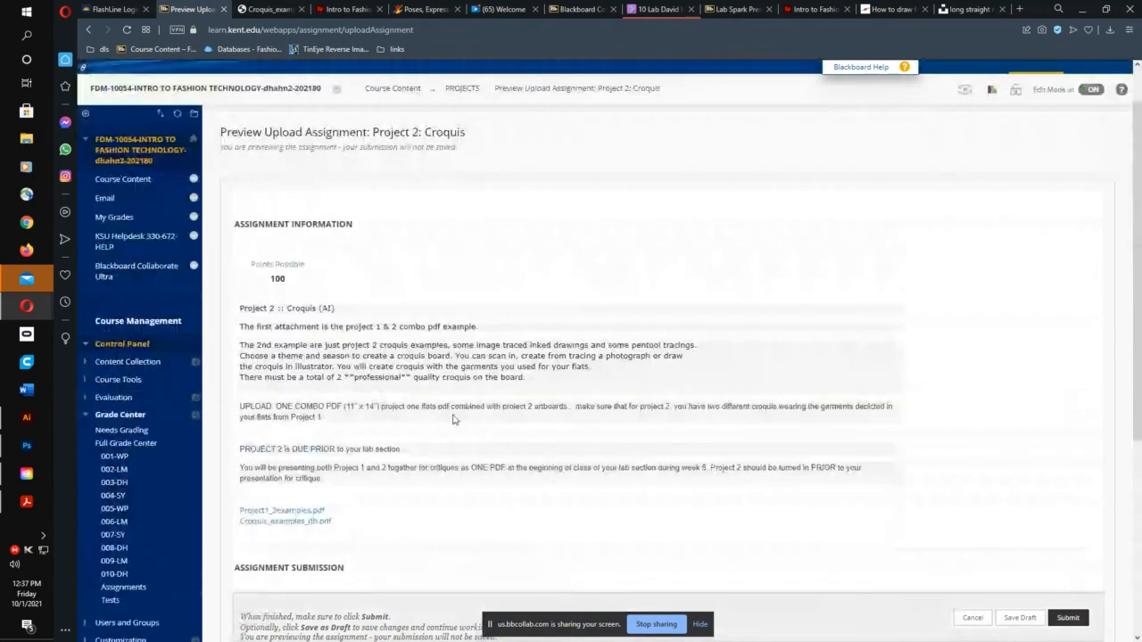
{"action": "scroll", "coordinate": [455, 419], "scroll_direction": "up", "scroll_amount": 1}
{"action": "key", "text": "alt+Left"}
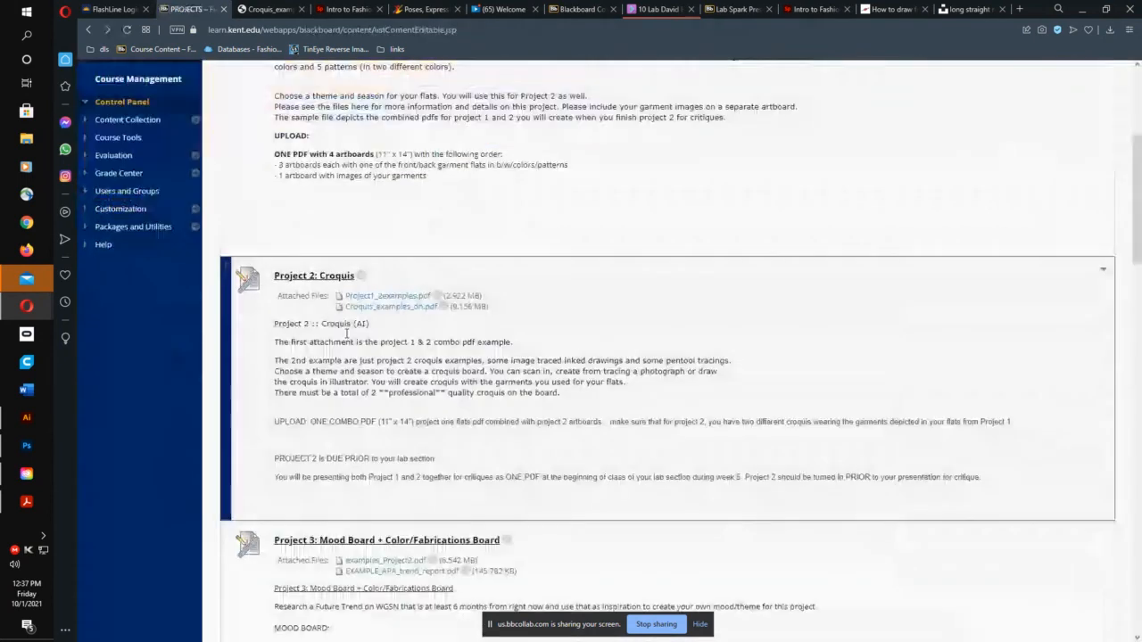
{"action": "scroll", "coordinate": [350, 334], "scroll_direction": "up", "scroll_amount": 3}
{"action": "left_click", "coordinate": [260, 225]}
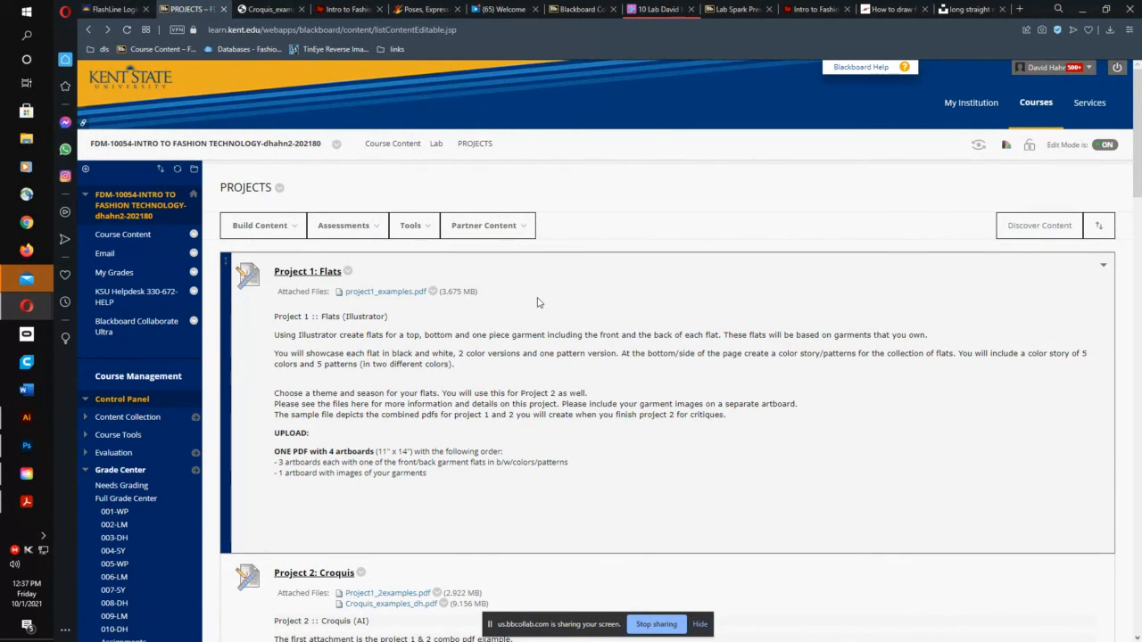
Step: Check the attendees in the Collaborate session and bring up the Intro to Fashion page with the croquis requirements
{"action": "left_click", "coordinate": [663, 10]}
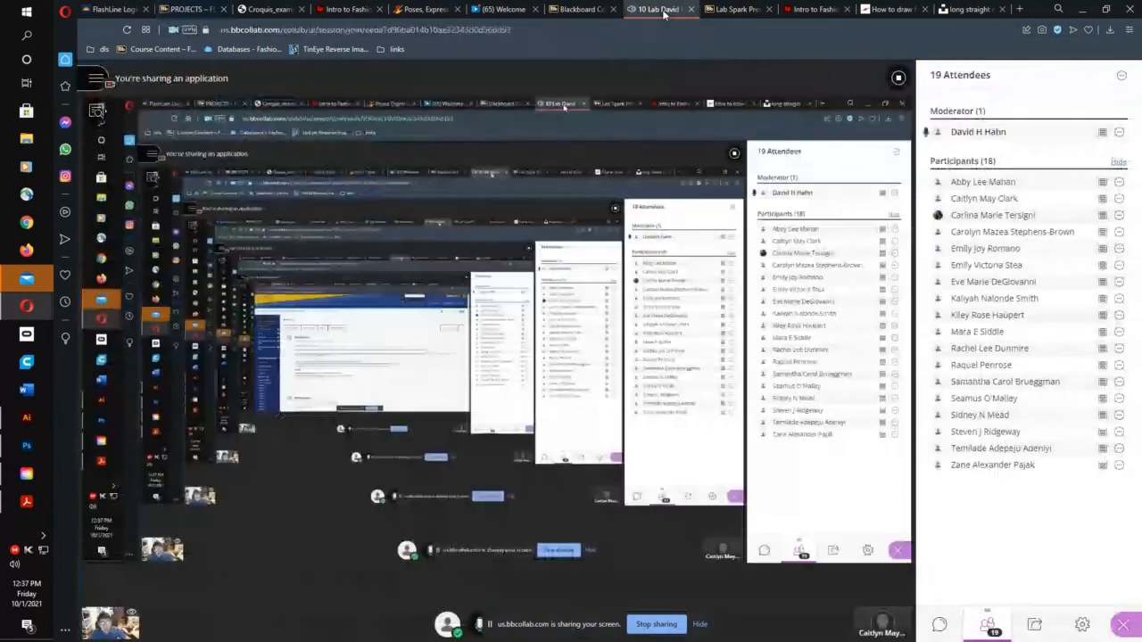
{"action": "left_click", "coordinate": [353, 11]}
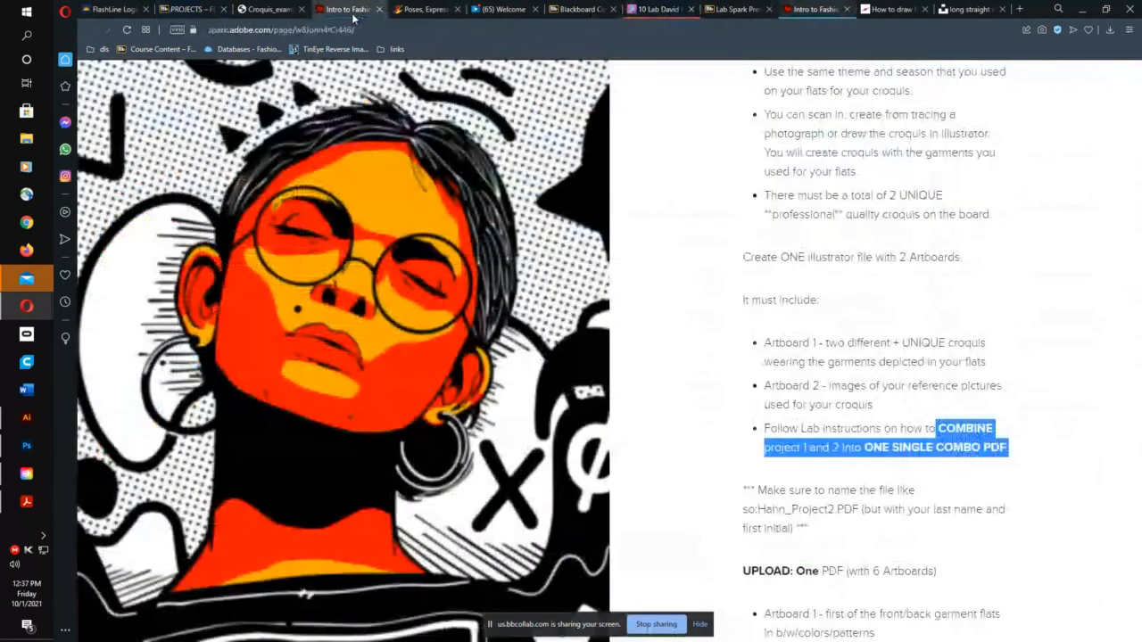
Step: Switch to Illustrator and examine the image trace example artboards in the croquis tips document
{"action": "left_click", "coordinate": [12, 419]}
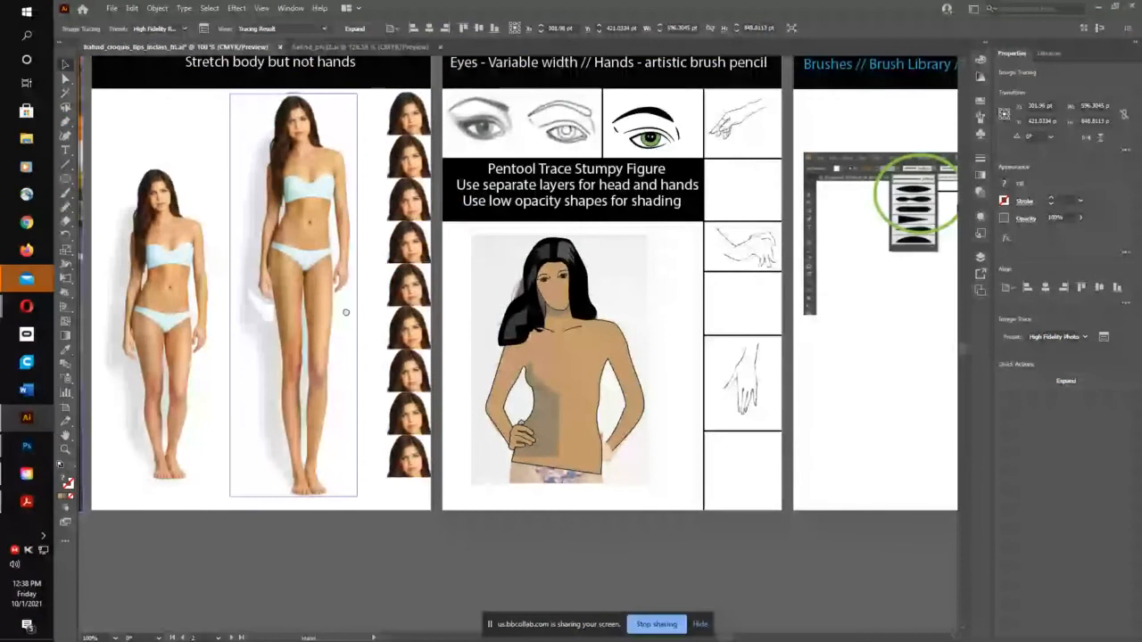
{"action": "left_click_drag", "start_coordinate": [346, 312], "coordinate": [631, 407]}
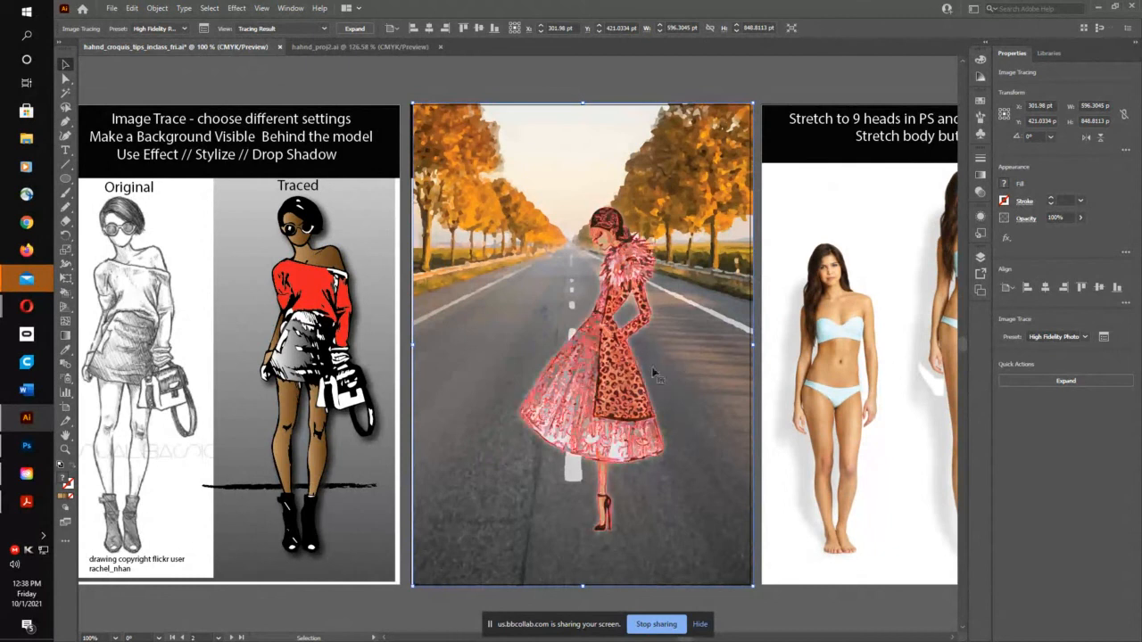
Step: Switch to Photoshop and show the History panel for the stretched figure document
{"action": "left_click", "coordinate": [26, 445]}
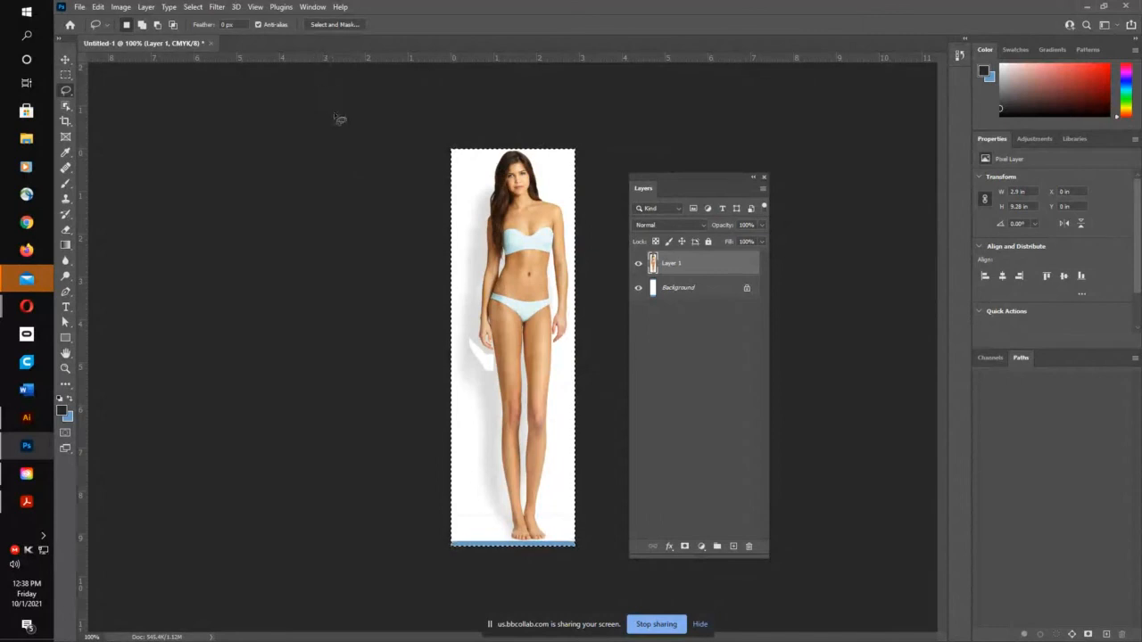
{"action": "left_click", "coordinate": [314, 9]}
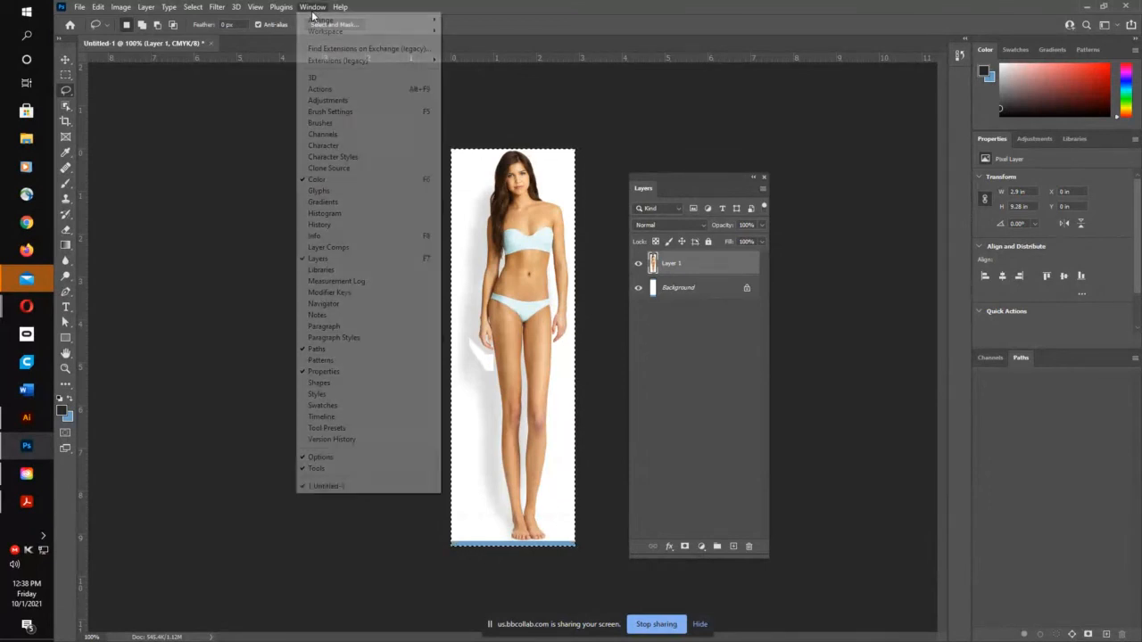
{"action": "left_click", "coordinate": [319, 226]}
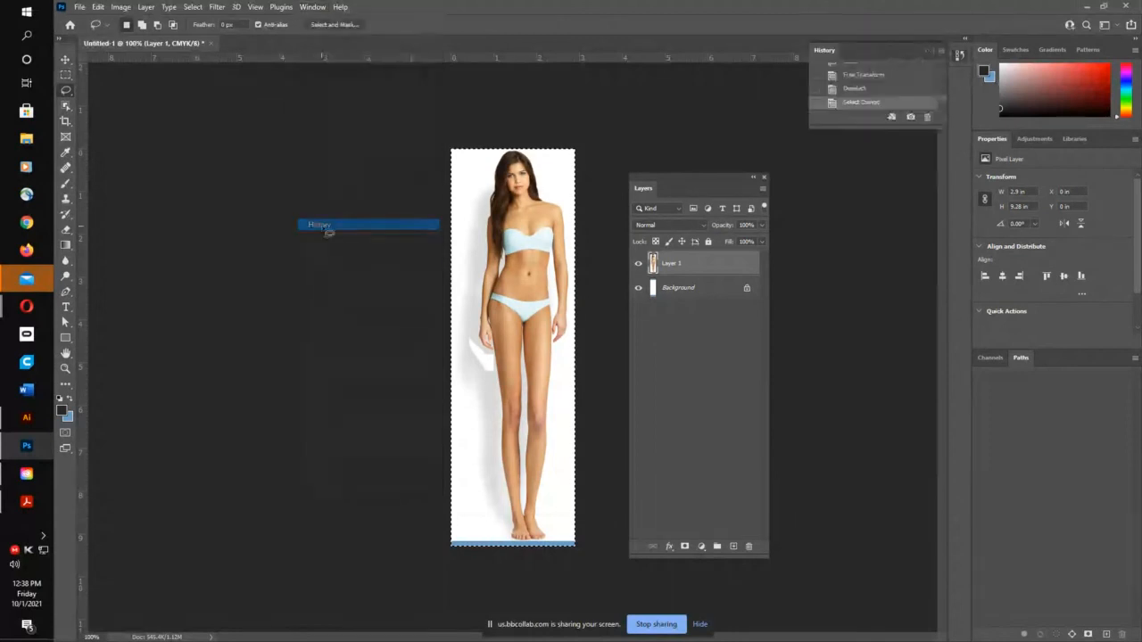
Step: Enlarge the History panel until all recorded states are listed, and look over the panel's available options
{"action": "left_click_drag", "start_coordinate": [871, 128], "coordinate": [862, 490]}
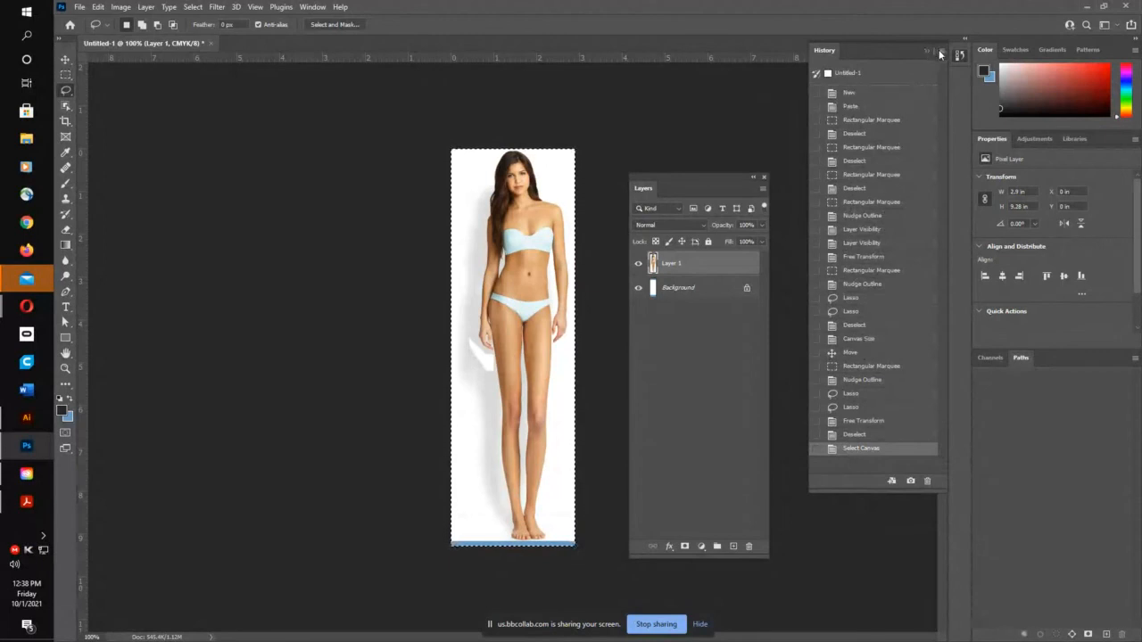
{"action": "left_click", "coordinate": [939, 53]}
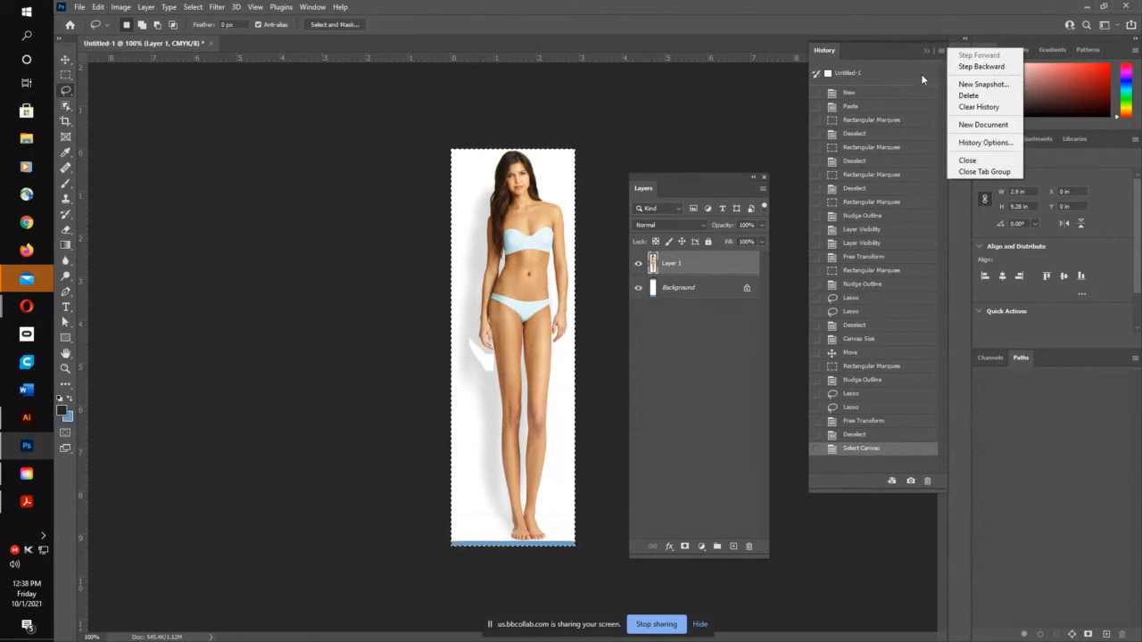
{"action": "left_click", "coordinate": [921, 80]}
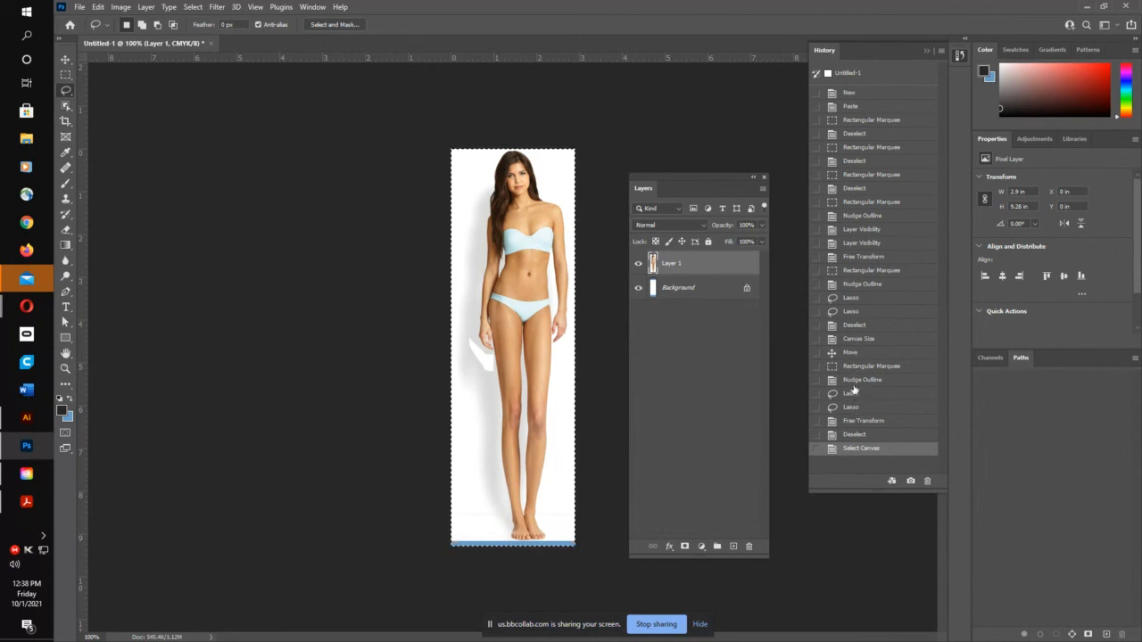
{"action": "left_click", "coordinate": [940, 51]}
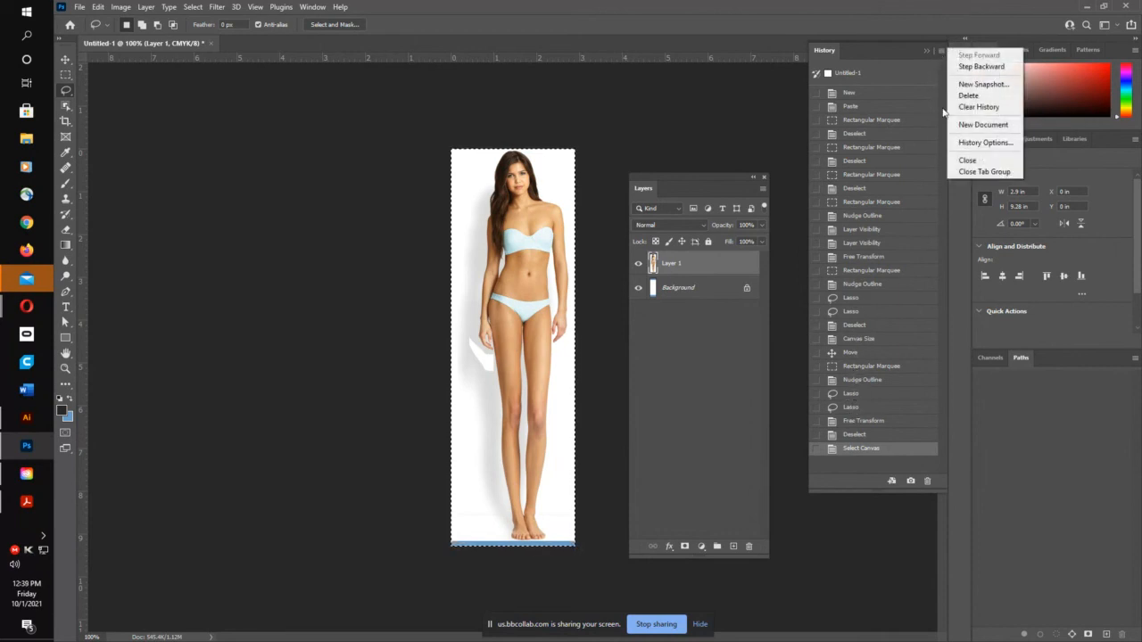
{"action": "left_click", "coordinate": [899, 63]}
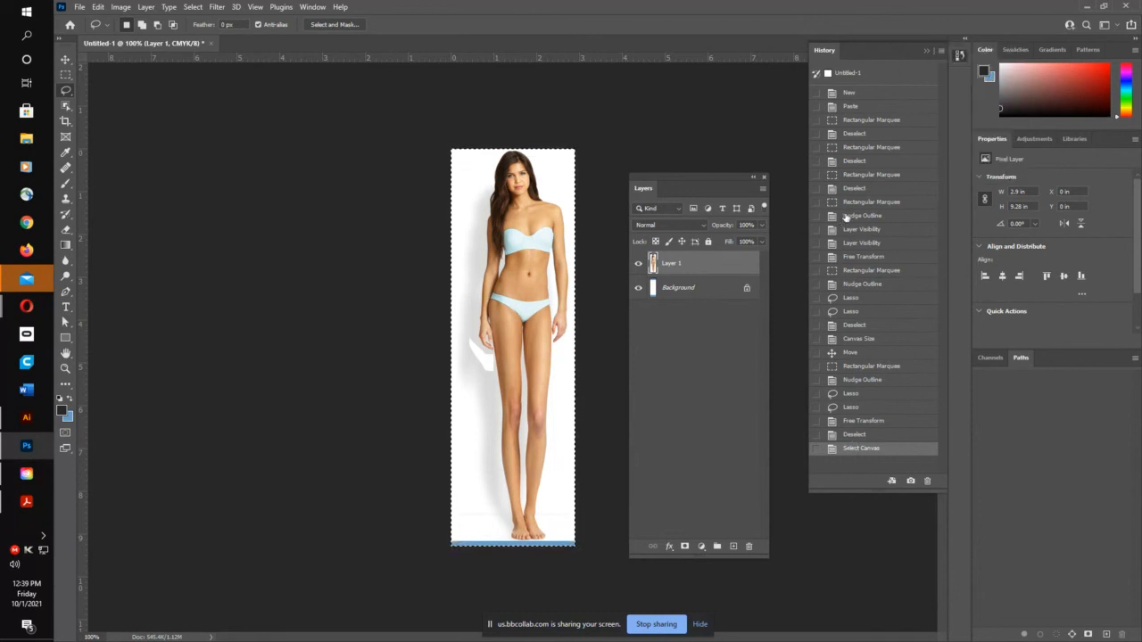
Step: Step through the Nudge Outline, Canvas Size and Move history states, ending at the second-to-last Rectangular Marquee state before the hand lassos
{"action": "left_click", "coordinate": [853, 283]}
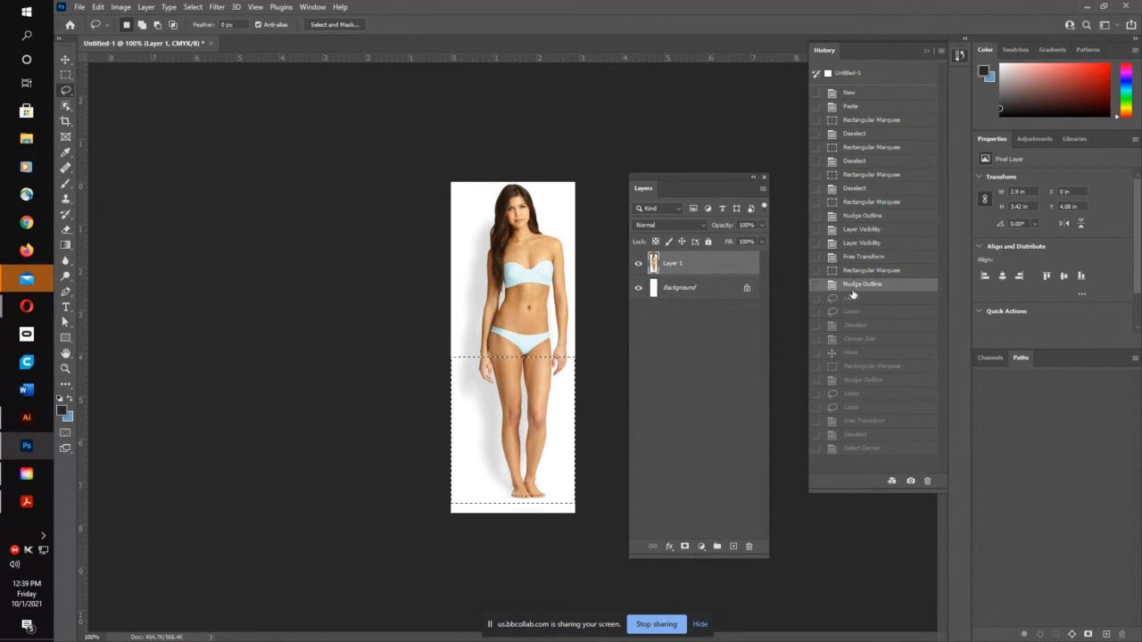
{"action": "left_click", "coordinate": [854, 343]}
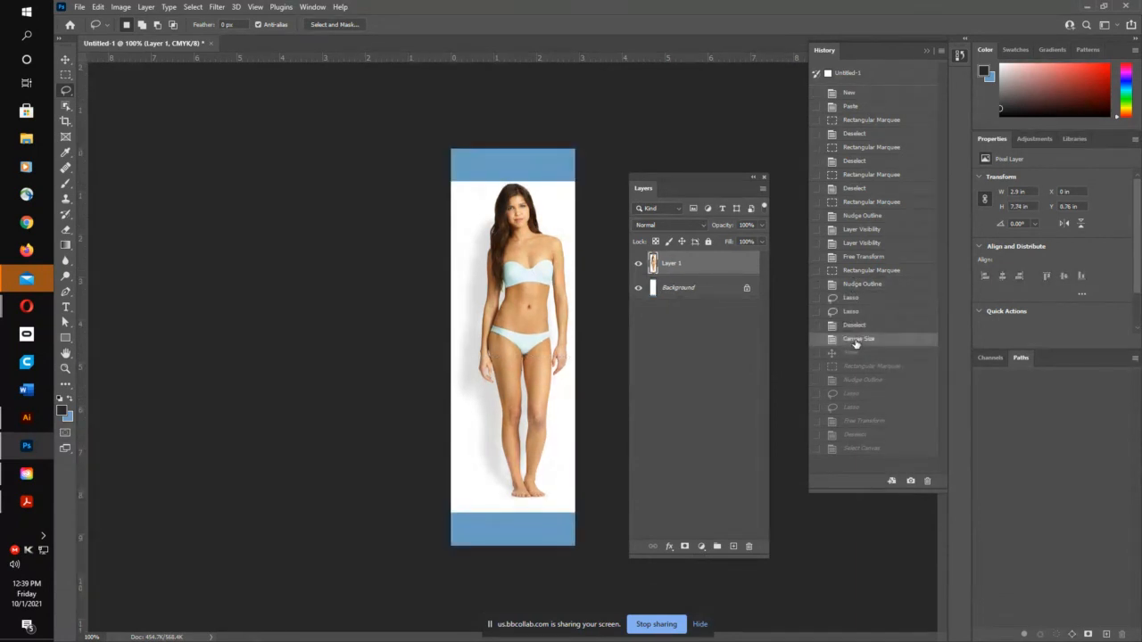
{"action": "left_click", "coordinate": [858, 357]}
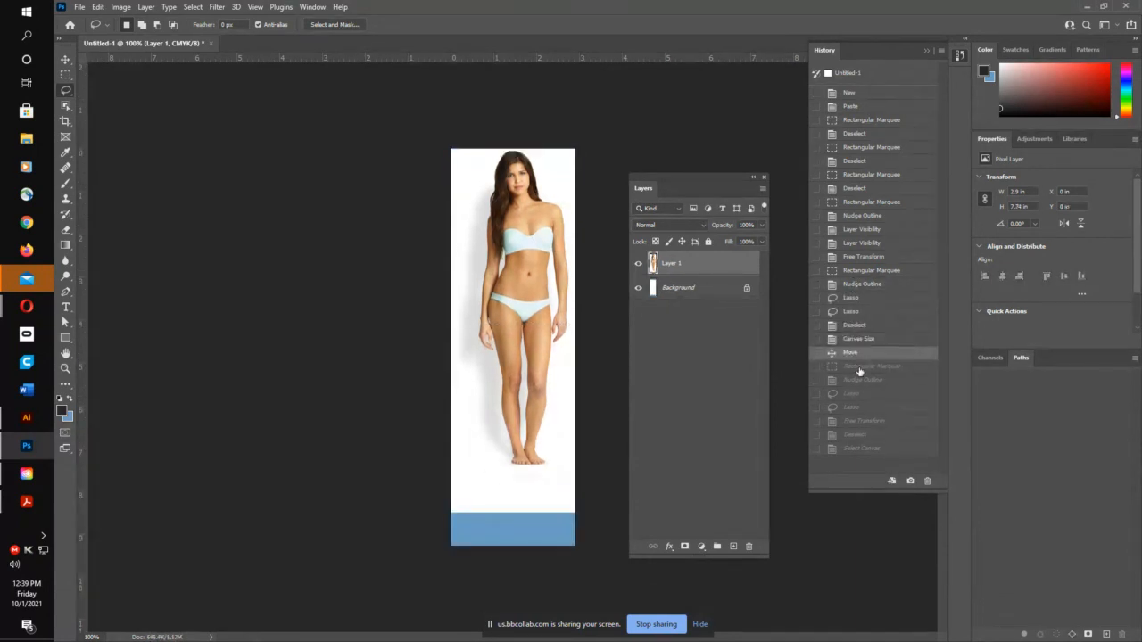
{"action": "left_click", "coordinate": [860, 368]}
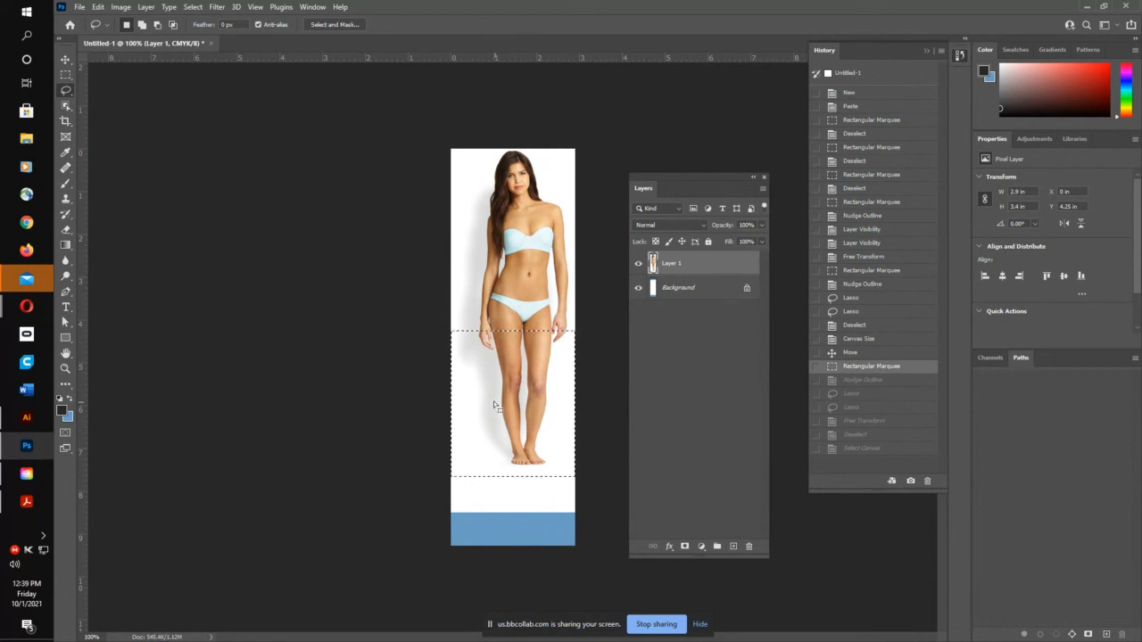
Step: Nudge the rectangular selection outline around the legs so its upper edge lies just below the bikini bottom
{"action": "key", "text": "Up"}
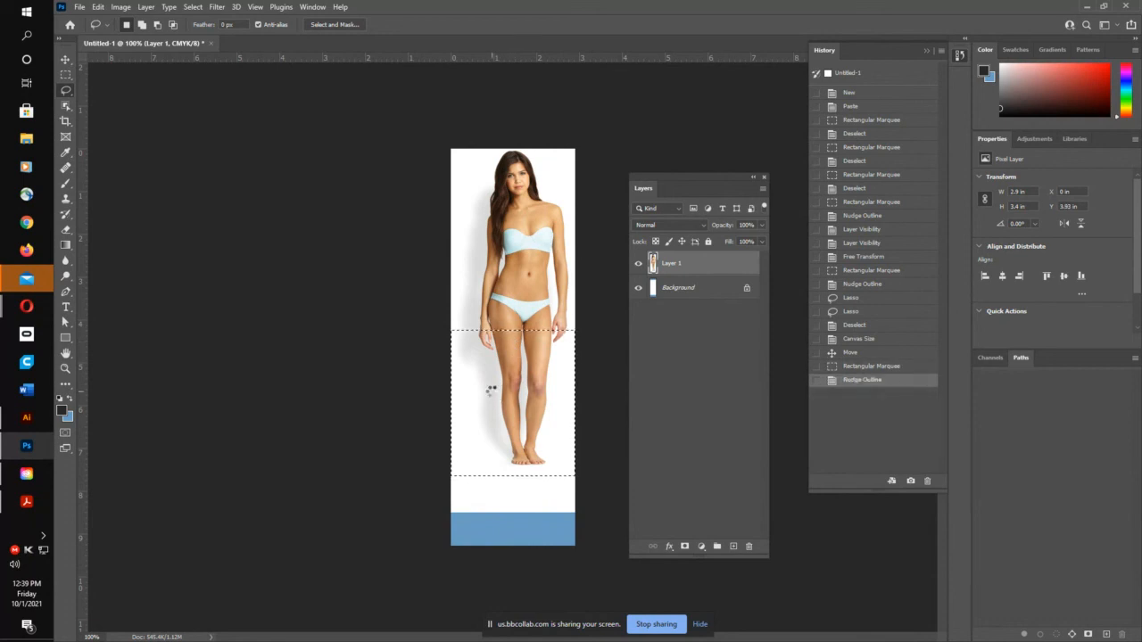
{"action": "key", "text": "Up"}
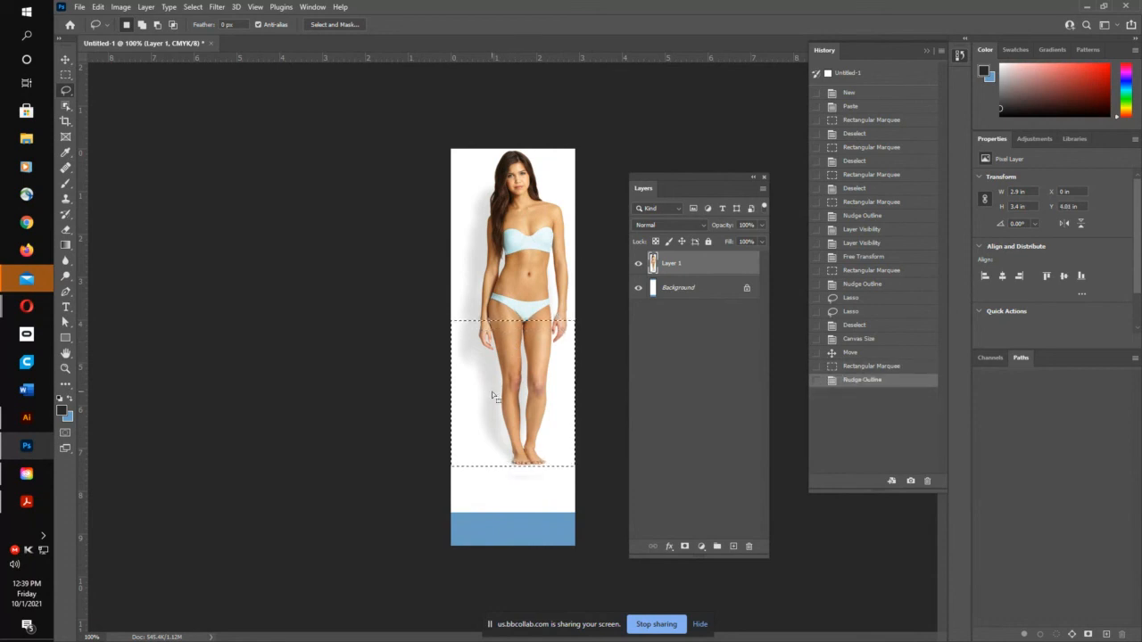
{"action": "key", "text": "Down"}
{"action": "key", "text": "Down"}
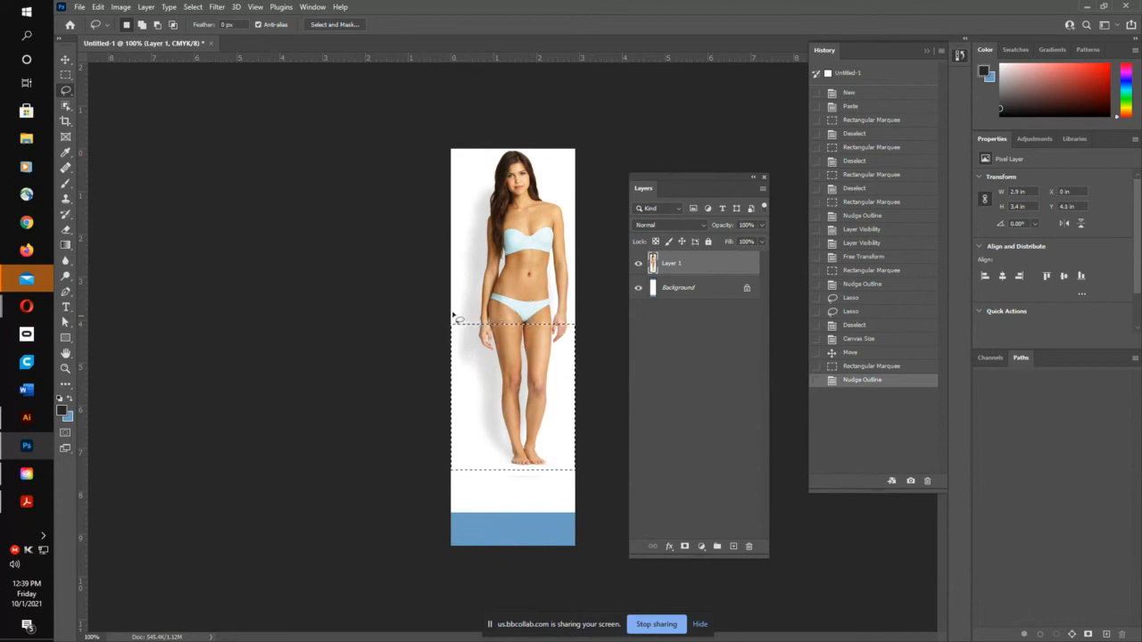
Step: Subtract both hands from the leg selection with freehand Lasso outlines around each hand
{"action": "right_click", "coordinate": [68, 93]}
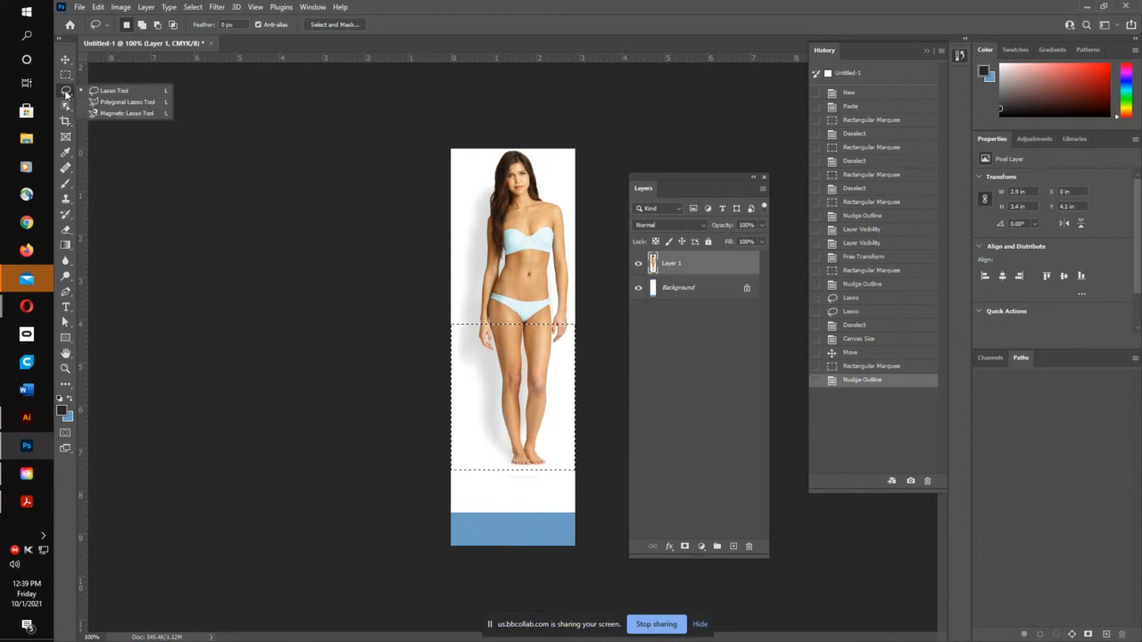
{"action": "left_click", "coordinate": [112, 91]}
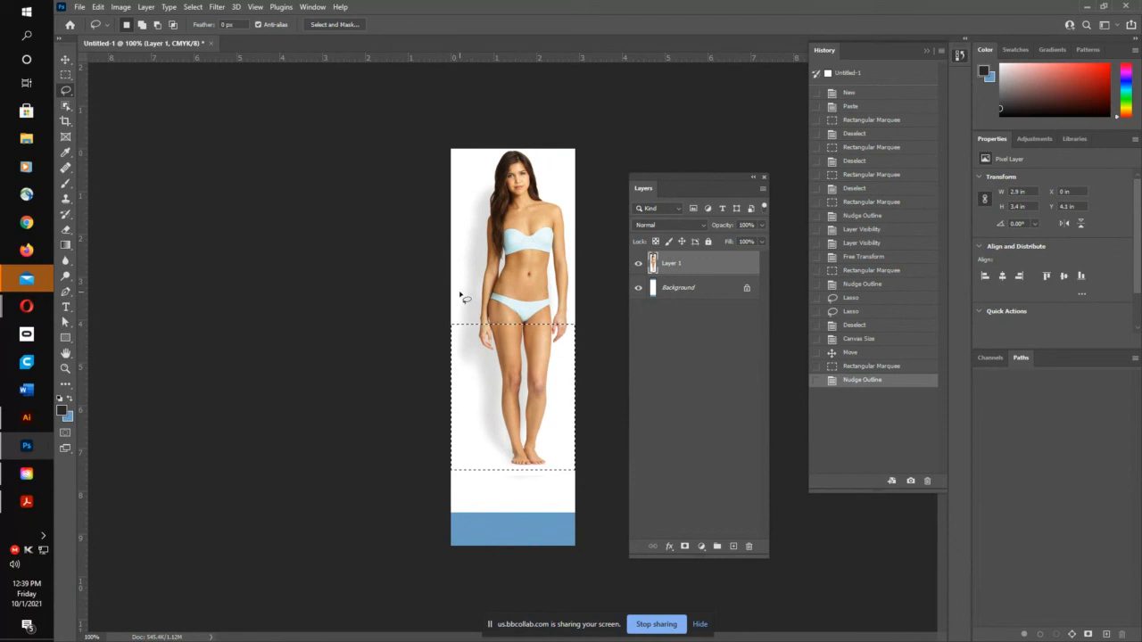
{"action": "key", "text": "alt"}
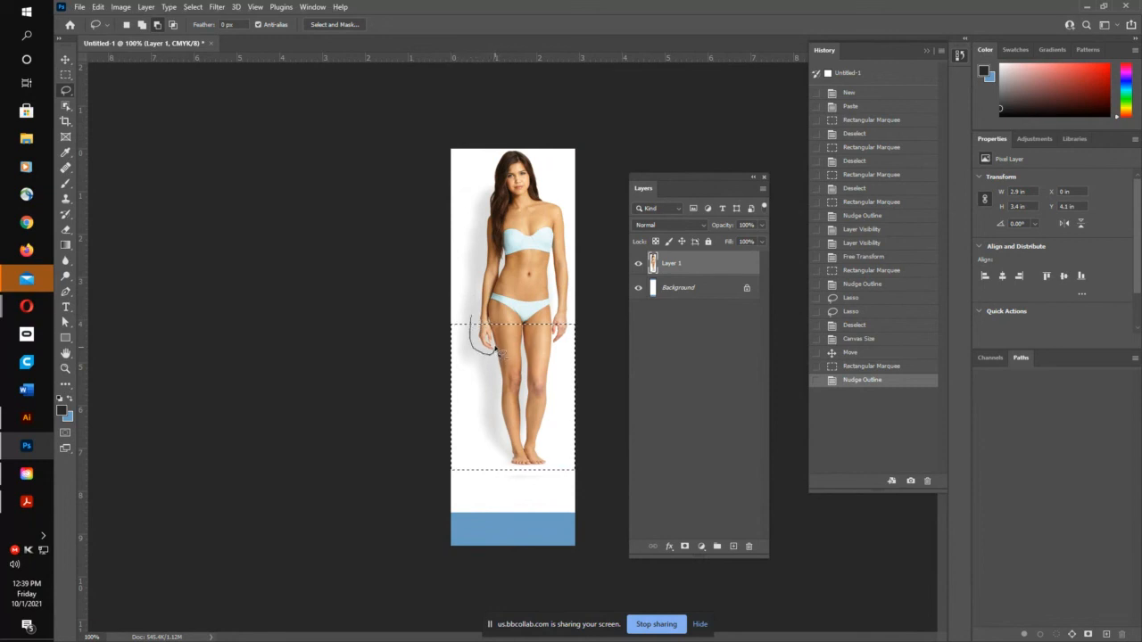
{"action": "left_click_drag", "start_coordinate": [460, 330], "coordinate": [458, 324]}
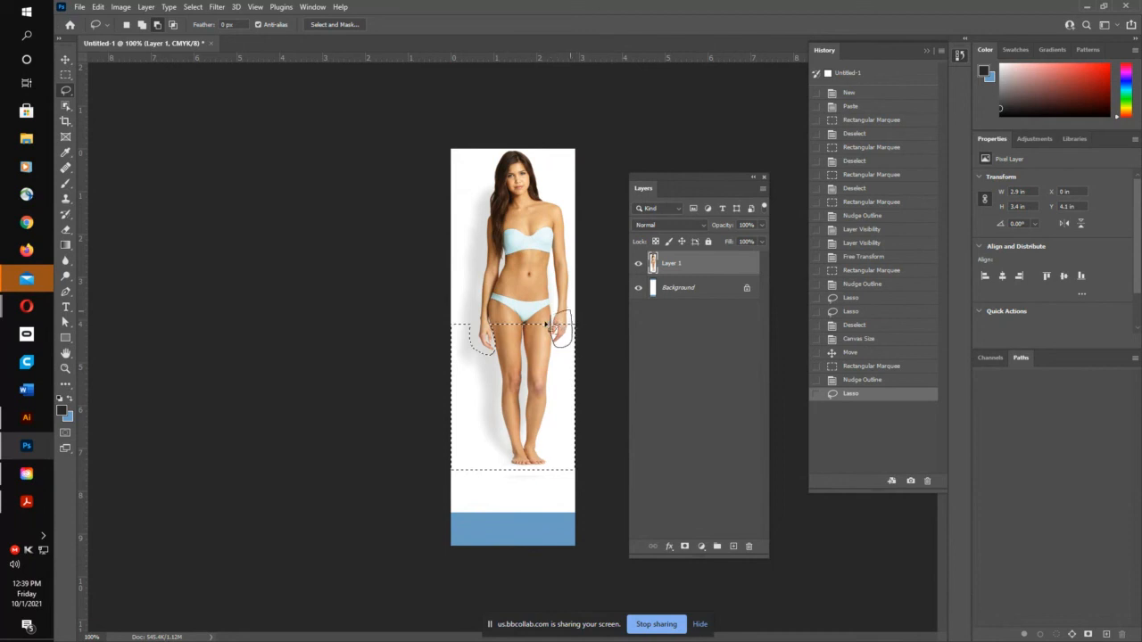
{"action": "left_click_drag", "start_coordinate": [555, 328], "coordinate": [550, 325]}
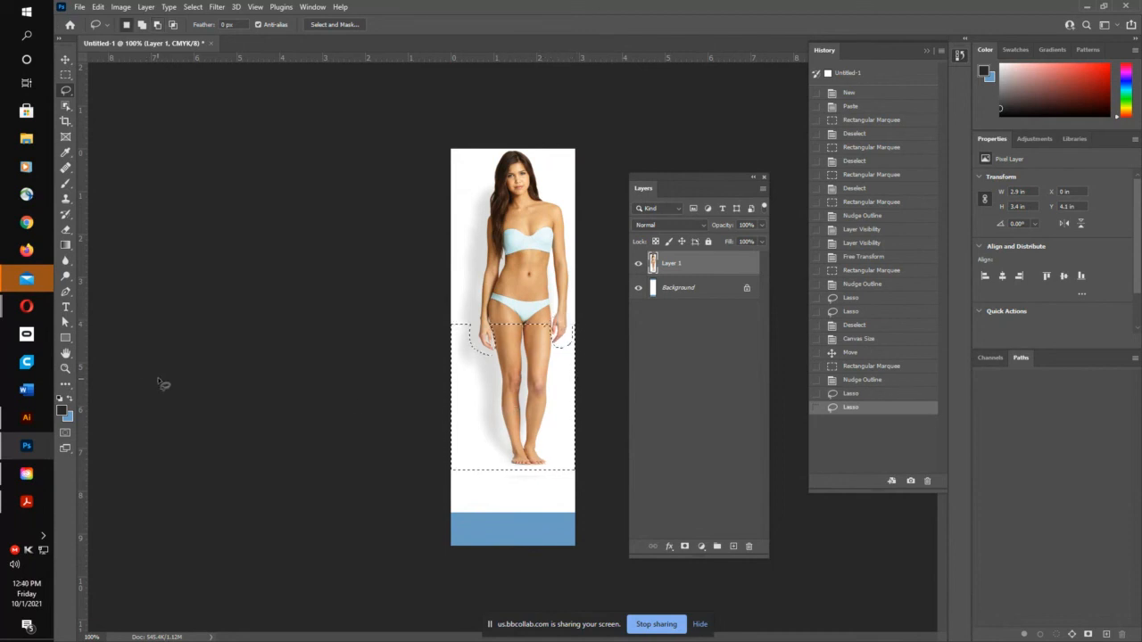
Step: Stretch the selected legs downward to about 152% height with Free Transform, apply it, and deselect
{"action": "left_click", "coordinate": [97, 8]}
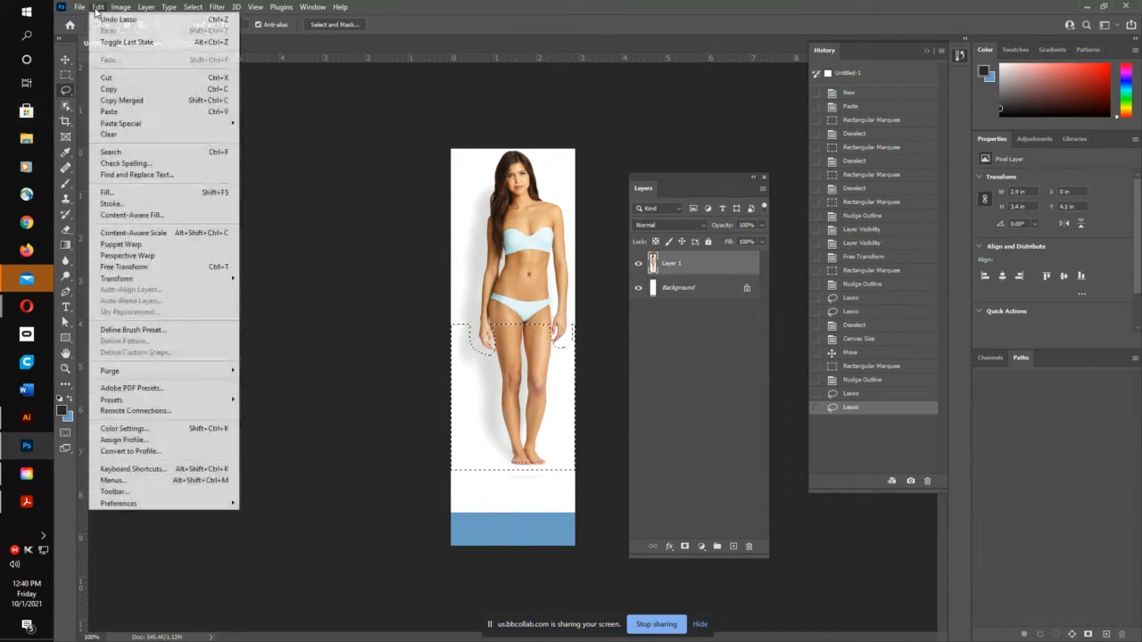
{"action": "left_click", "coordinate": [157, 266]}
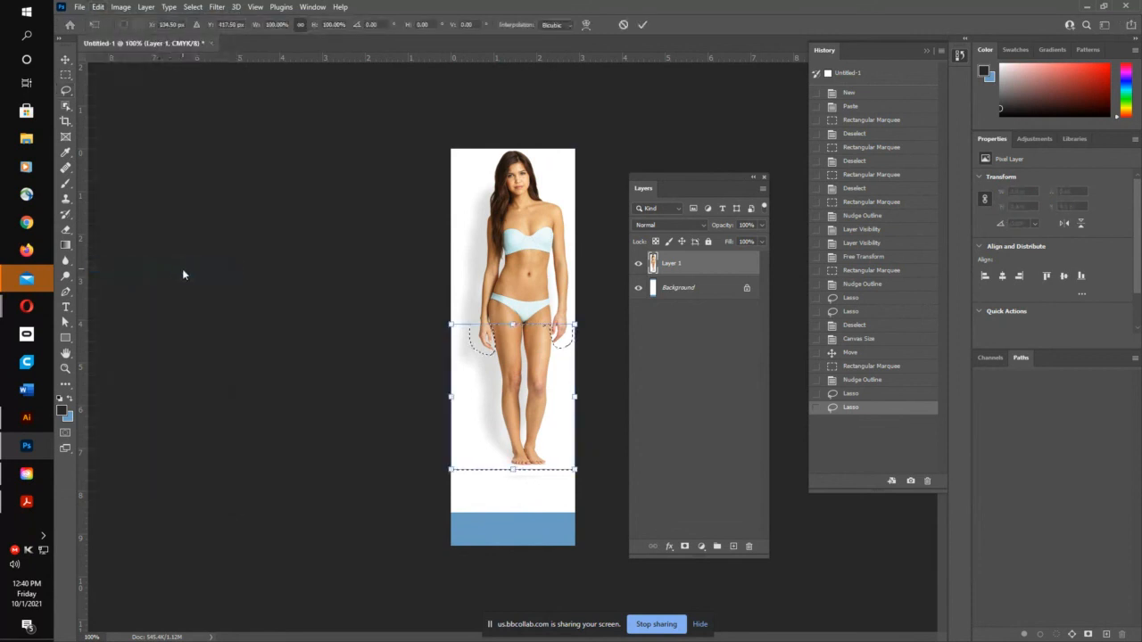
{"action": "left_click_drag", "start_coordinate": [512, 472], "coordinate": [513, 543]}
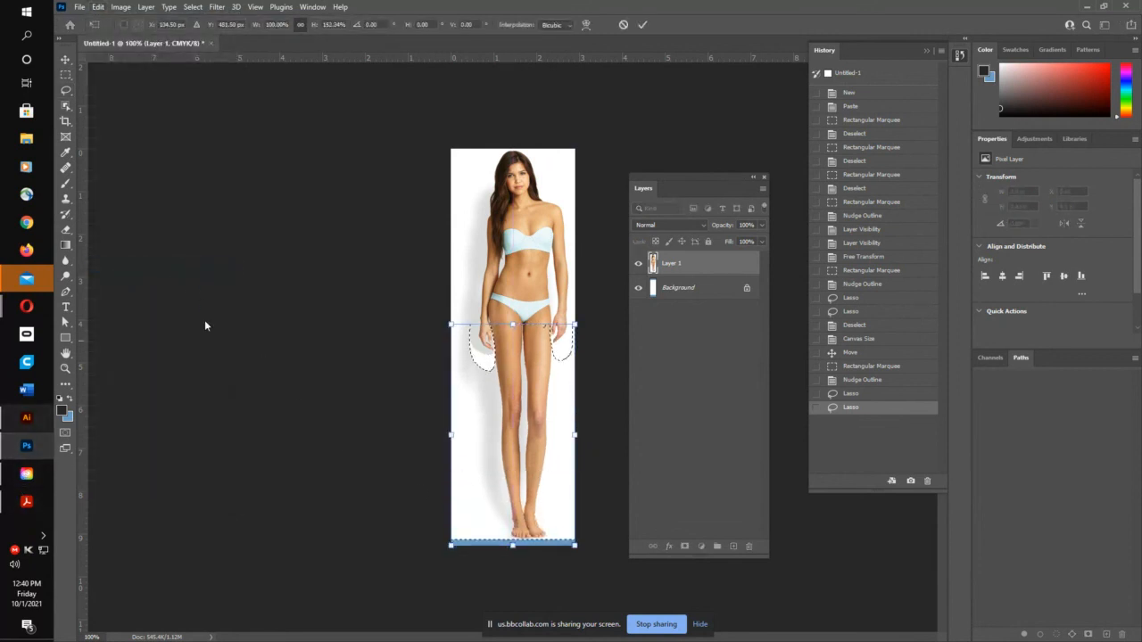
{"action": "left_click", "coordinate": [642, 25]}
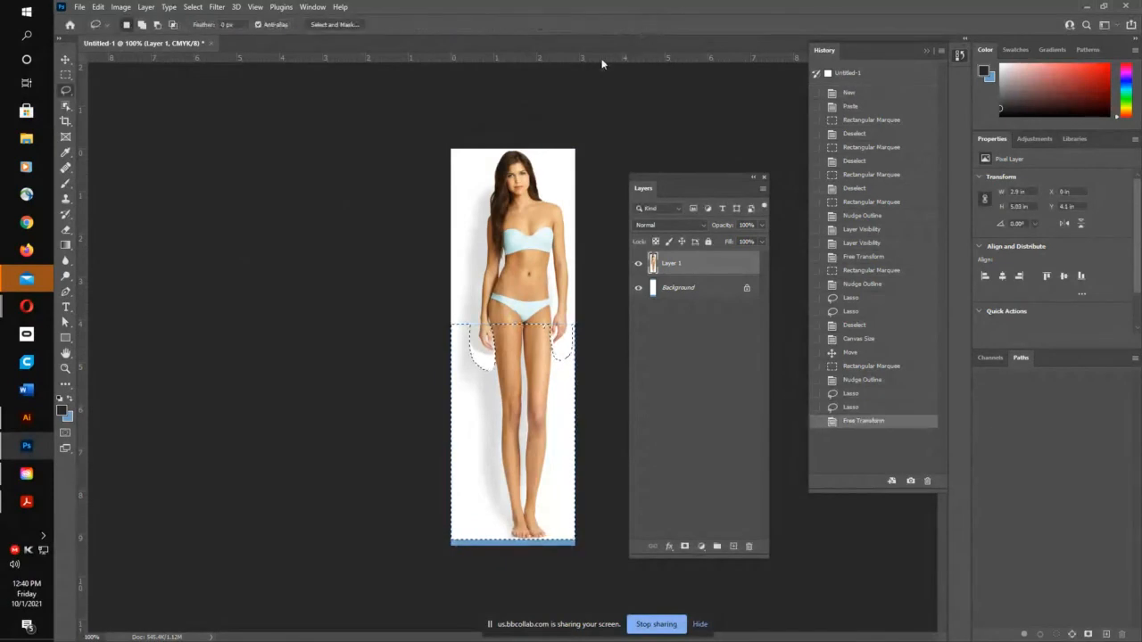
{"action": "left_click", "coordinate": [223, 191]}
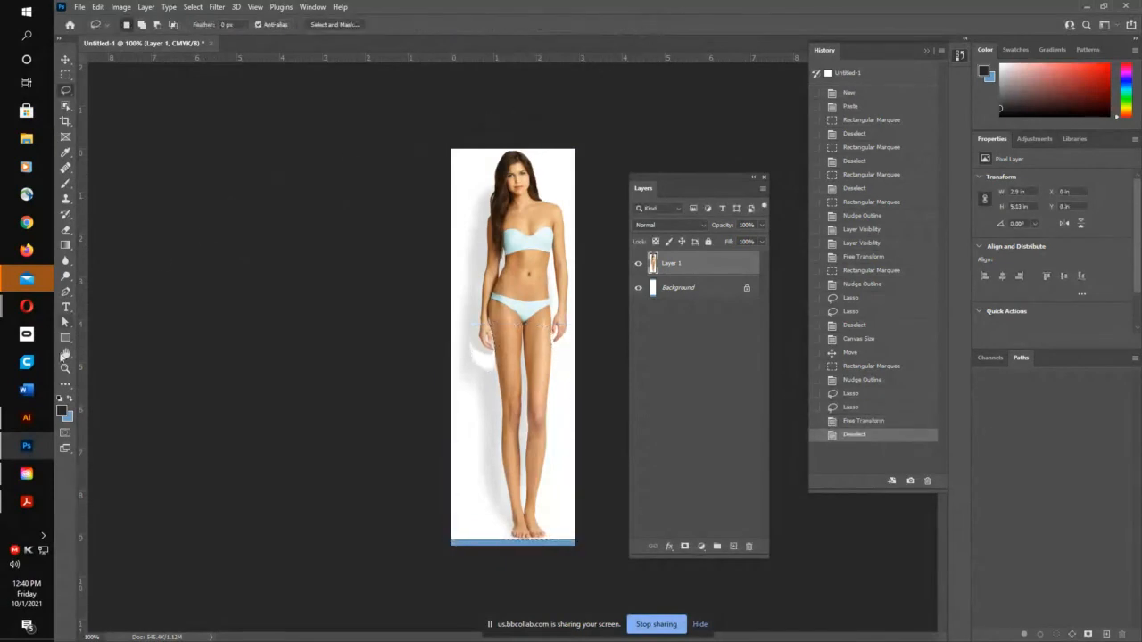
Step: Switch to Illustrator and review the 9-heads stretch, pen tool trace and variable width artboards in the croquis tips document
{"action": "left_click", "coordinate": [27, 417]}
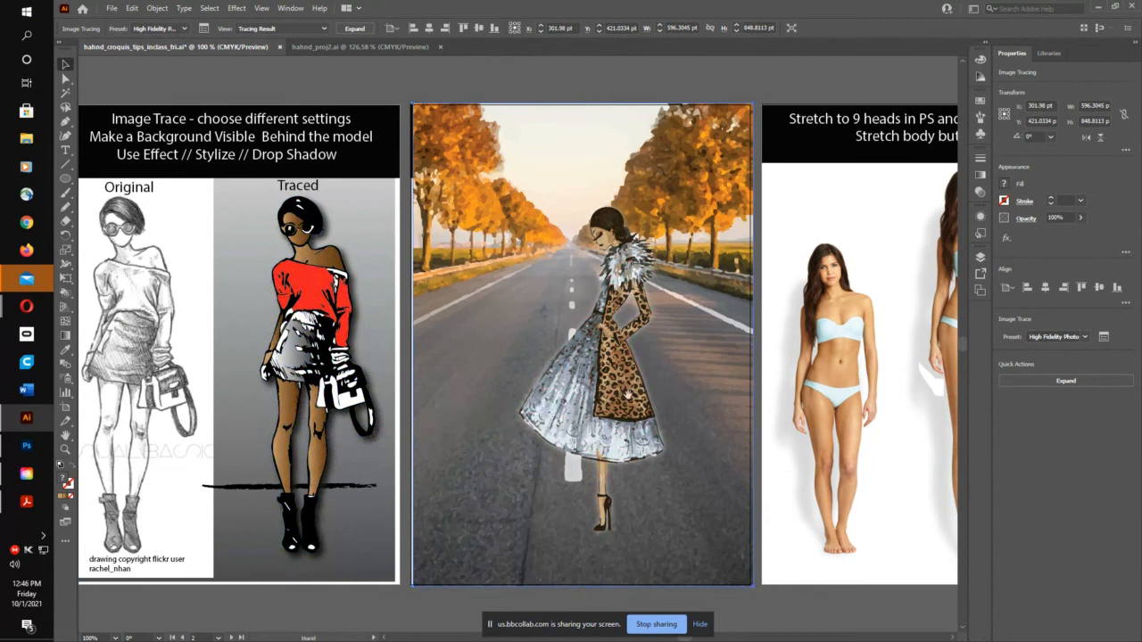
{"action": "left_click_drag", "start_coordinate": [624, 395], "coordinate": [333, 398]}
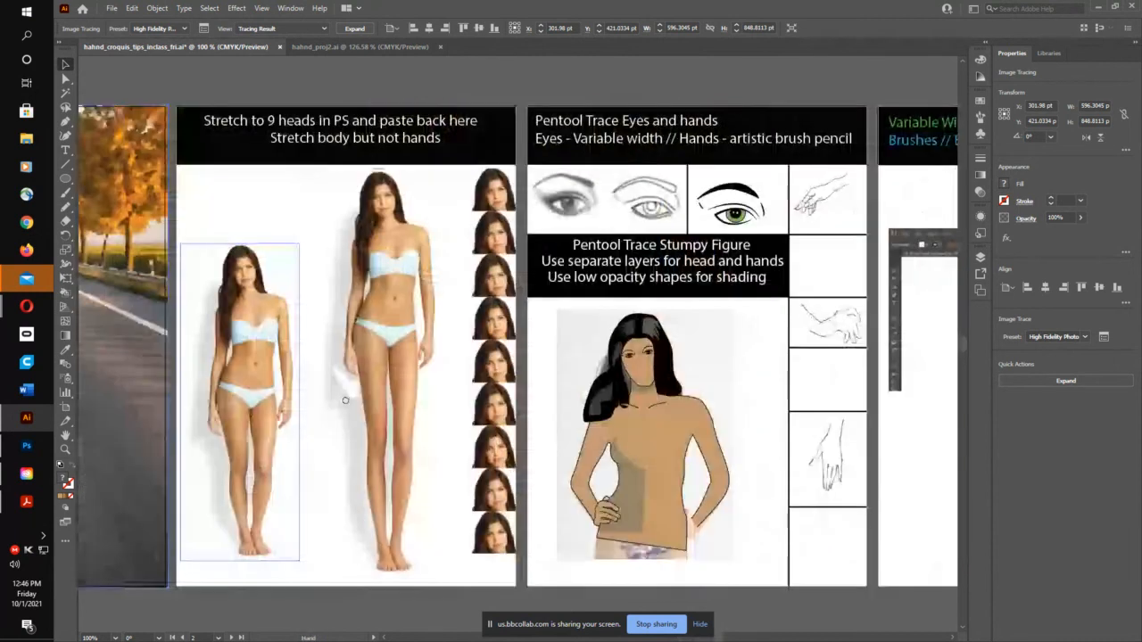
{"action": "left_click_drag", "start_coordinate": [680, 405], "coordinate": [318, 409]}
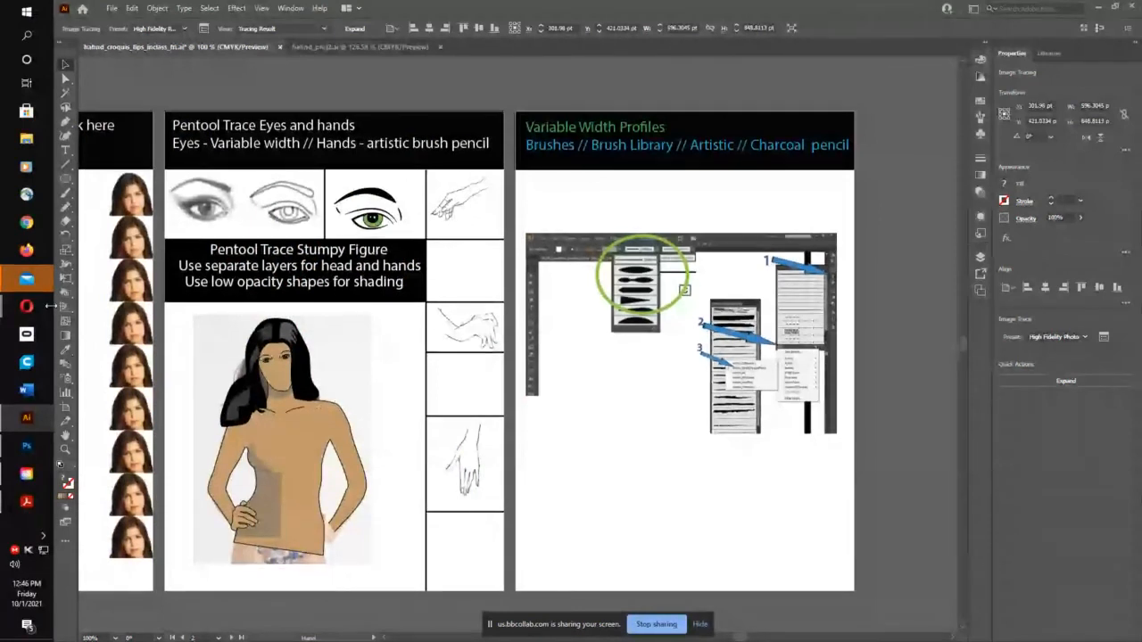
Step: Switch to the Opera browser and check the attendees in the Collaborate session
{"action": "mouse_move", "coordinate": [29, 306]}
{"action": "left_click", "coordinate": [89, 294]}
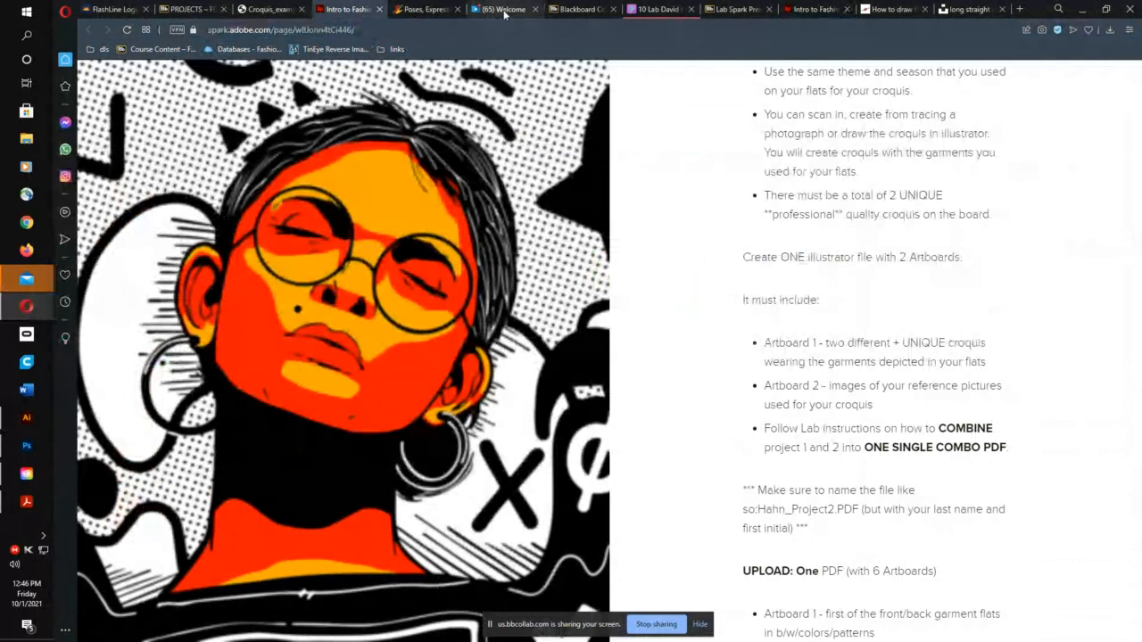
{"action": "left_click", "coordinate": [641, 9]}
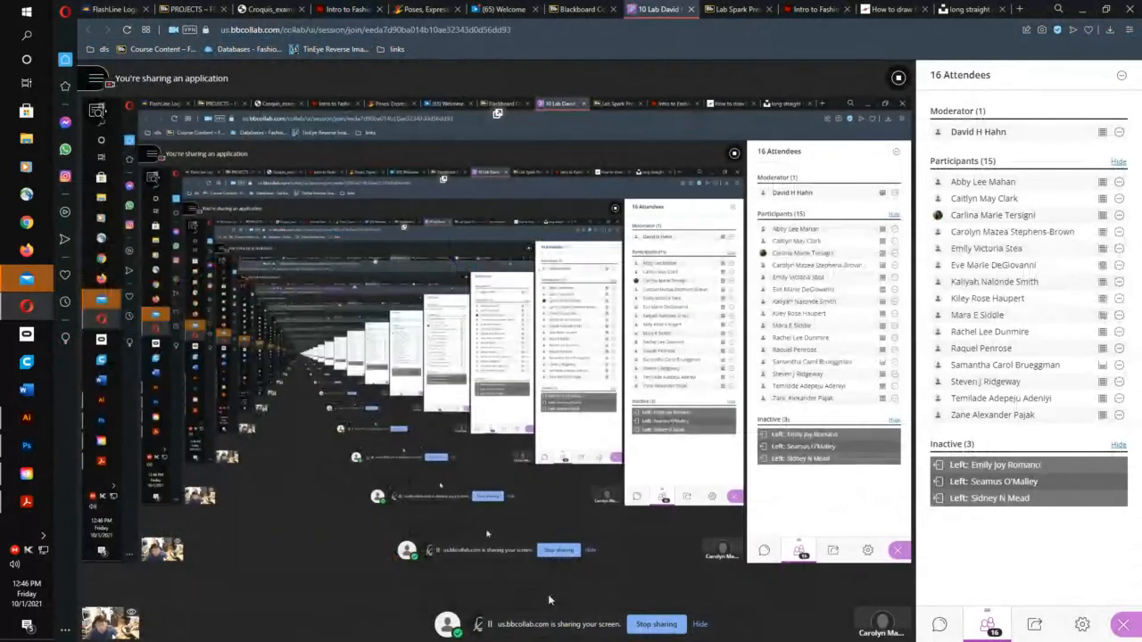
Step: Return to the Intro to Fashion page and examine the upload requirements, plagiarism notice and pose examples
{"action": "left_click", "coordinate": [347, 10]}
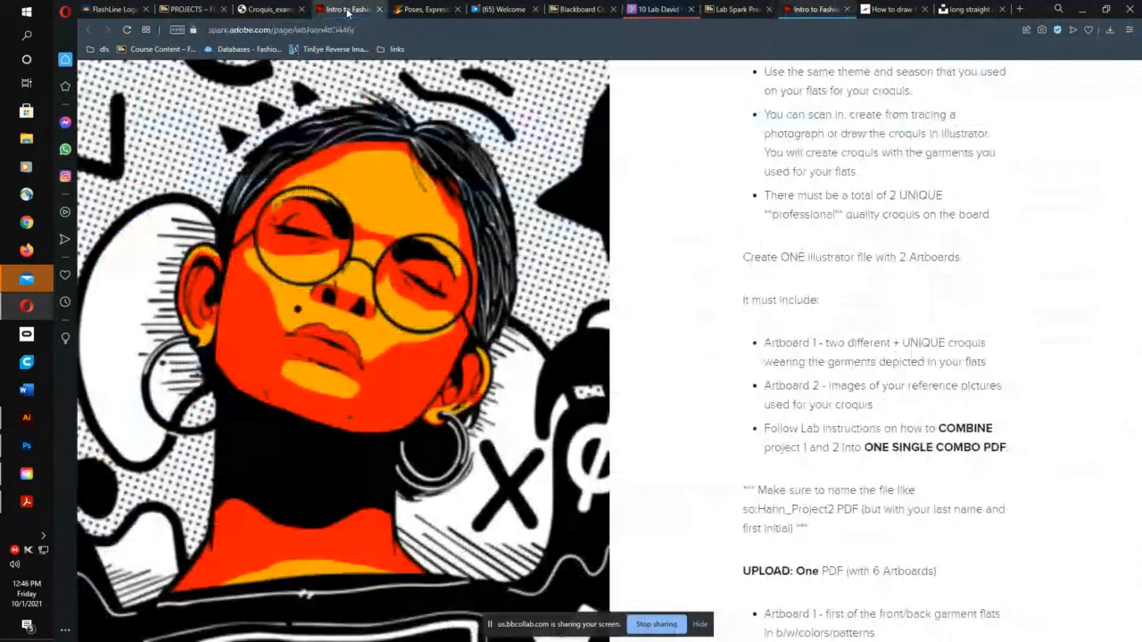
{"action": "scroll", "coordinate": [843, 449], "scroll_direction": "down", "scroll_amount": 3}
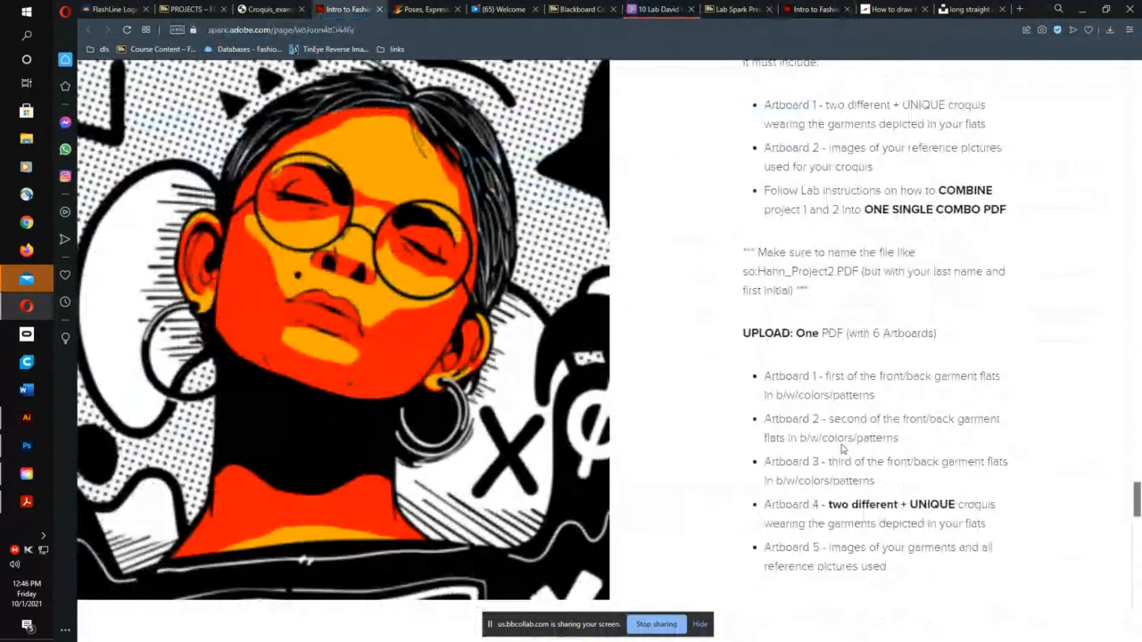
{"action": "scroll", "coordinate": [843, 448], "scroll_direction": "down", "scroll_amount": 12}
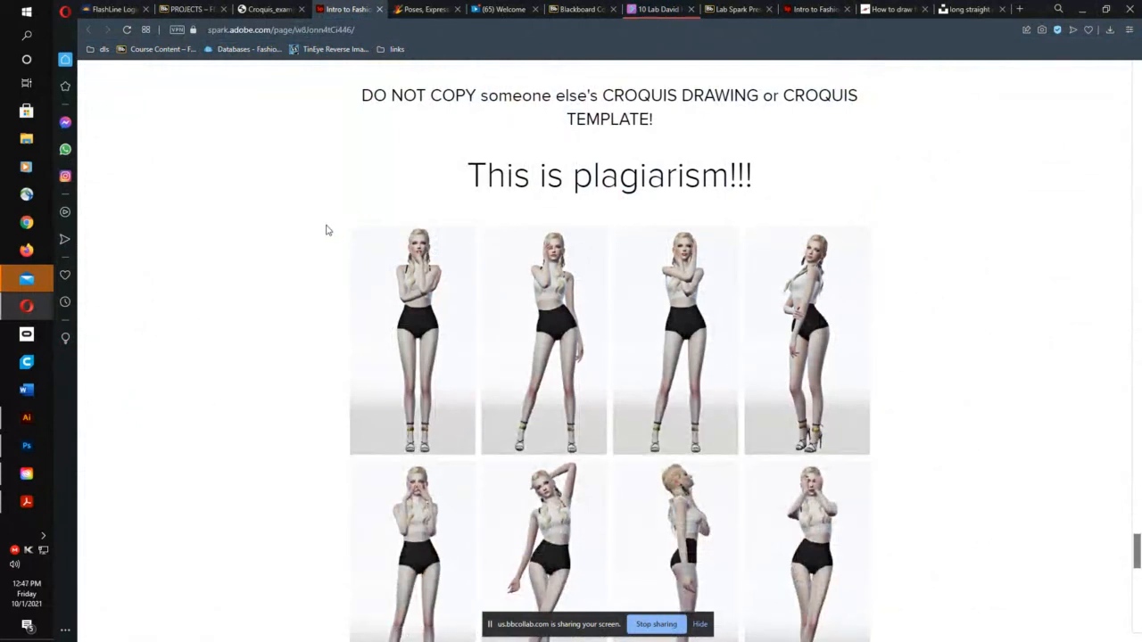
{"action": "scroll", "coordinate": [321, 294], "scroll_direction": "down", "scroll_amount": 10}
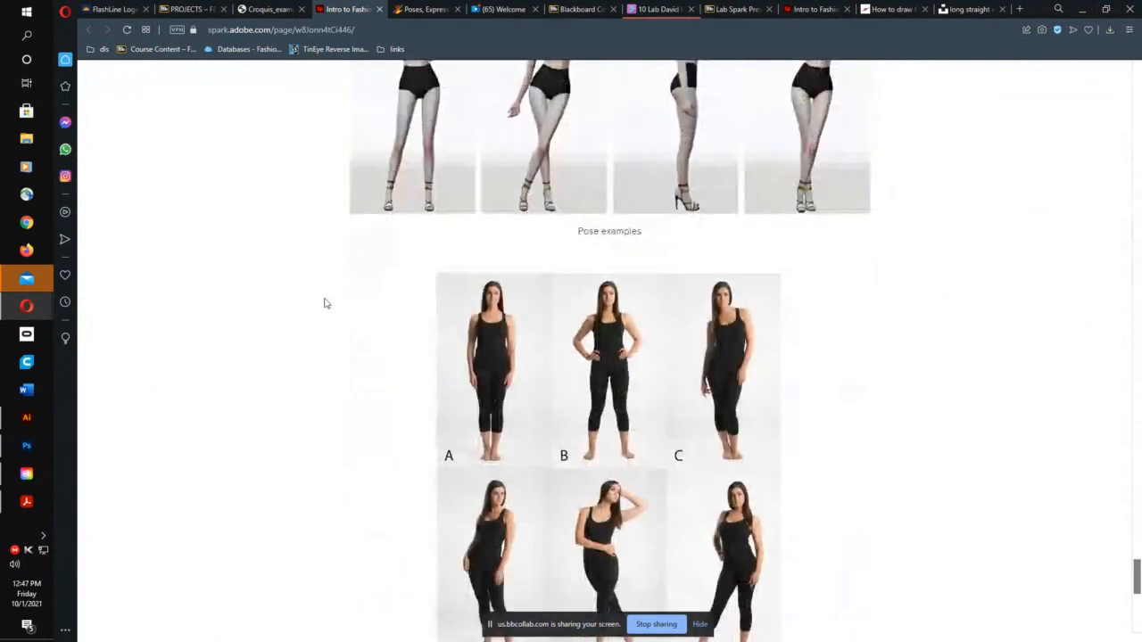
{"action": "scroll", "coordinate": [327, 318], "scroll_direction": "up", "scroll_amount": 9}
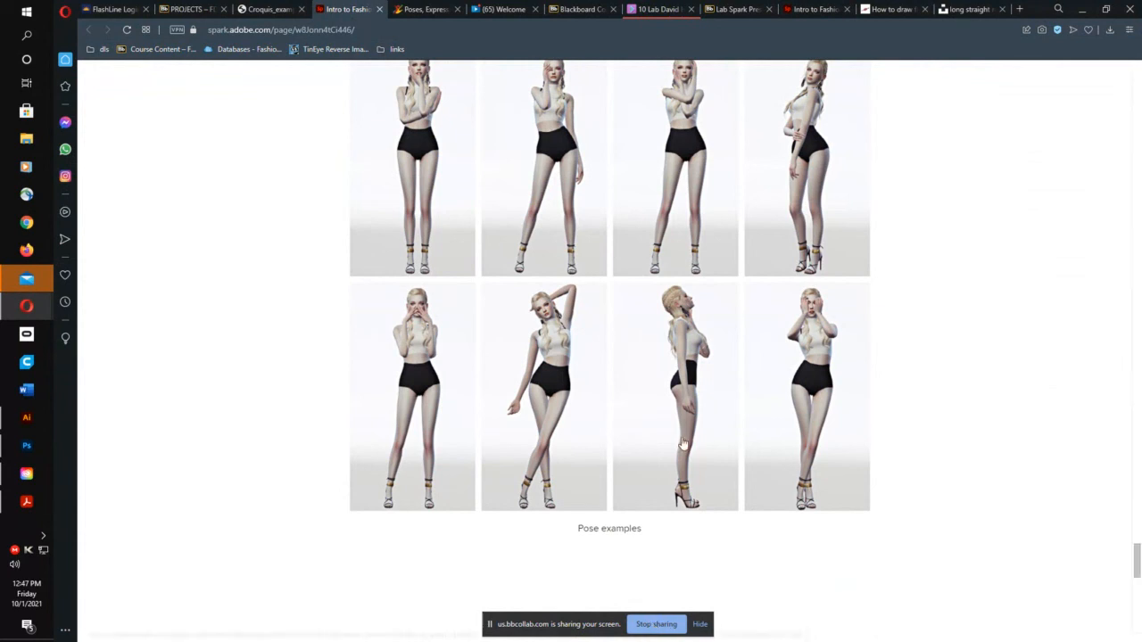
Step: Check the Collaborate session's content sharing options, and bring up the free croquis templates page on the I Draw Fashion site
{"action": "left_click", "coordinate": [674, 627]}
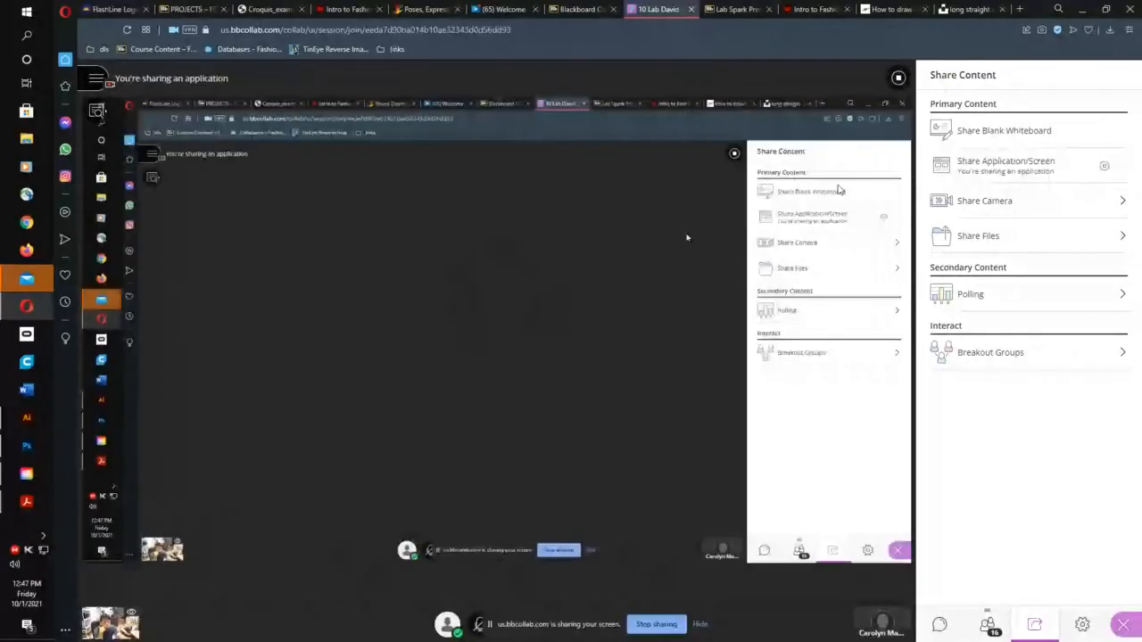
{"action": "left_click", "coordinate": [895, 10]}
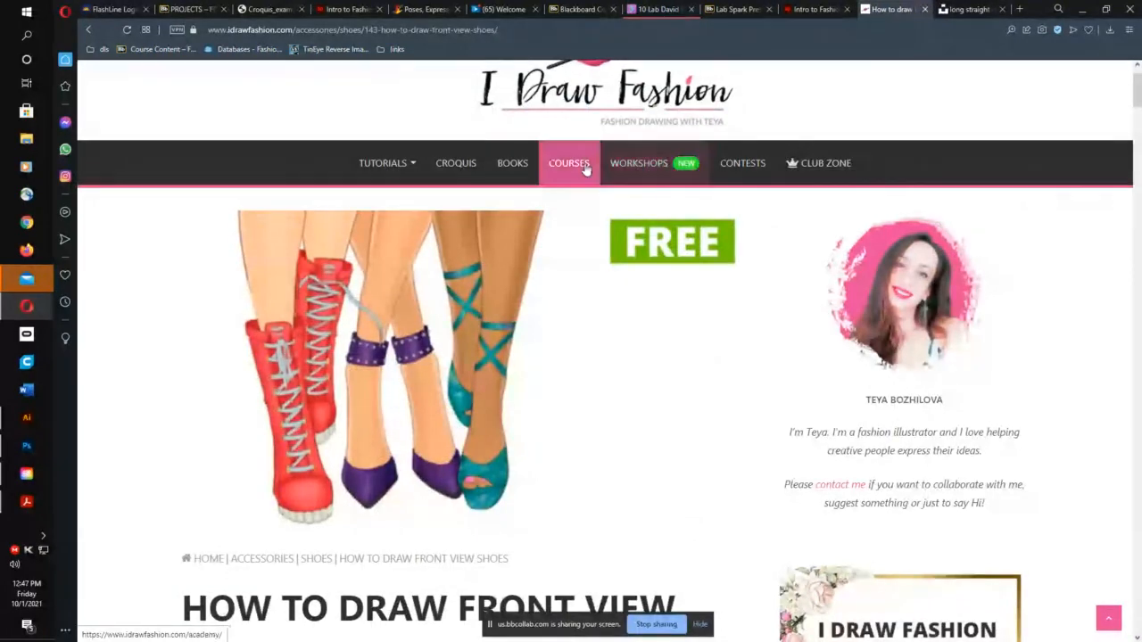
{"action": "left_click", "coordinate": [458, 166]}
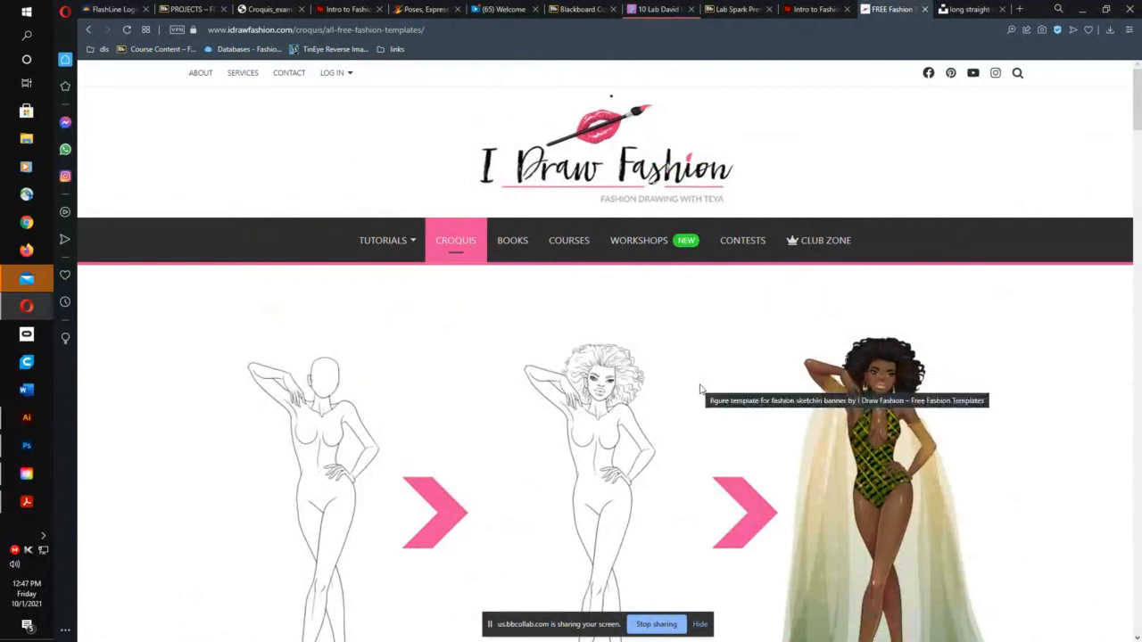
Step: Examine the free fashion figure templates, the commercial use and credit notice, and the October 2021 Queen of the Month croquis
{"action": "scroll", "coordinate": [700, 389], "scroll_direction": "down", "scroll_amount": 4}
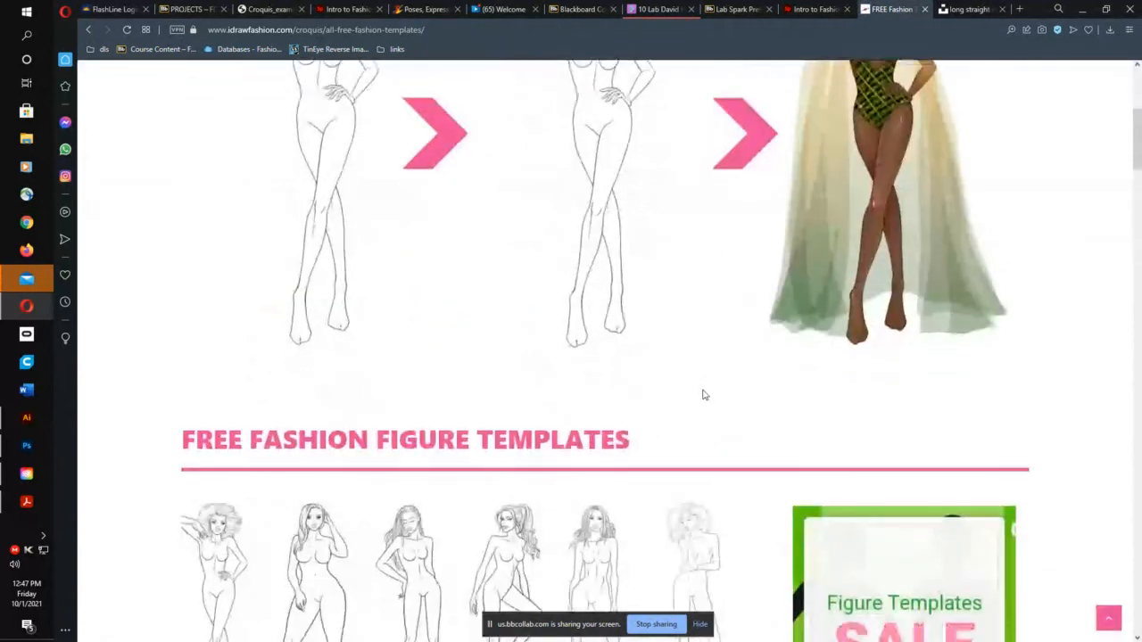
{"action": "scroll", "coordinate": [703, 395], "scroll_direction": "down", "scroll_amount": 2}
{"action": "scroll", "coordinate": [704, 395], "scroll_direction": "down", "scroll_amount": 1}
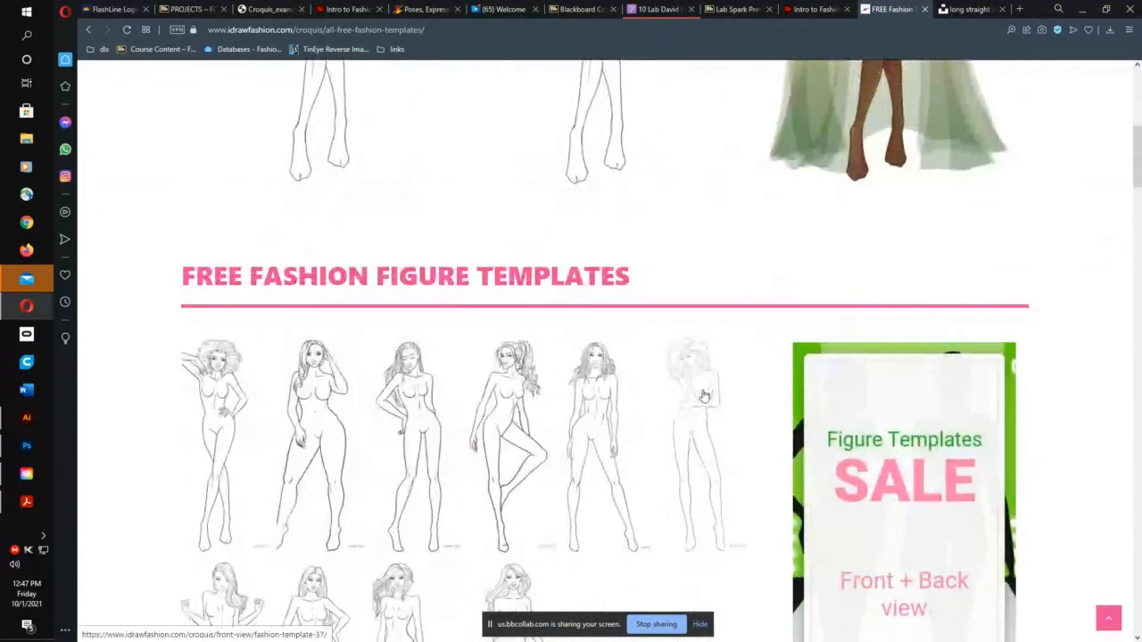
{"action": "scroll", "coordinate": [705, 395], "scroll_direction": "down", "scroll_amount": 2}
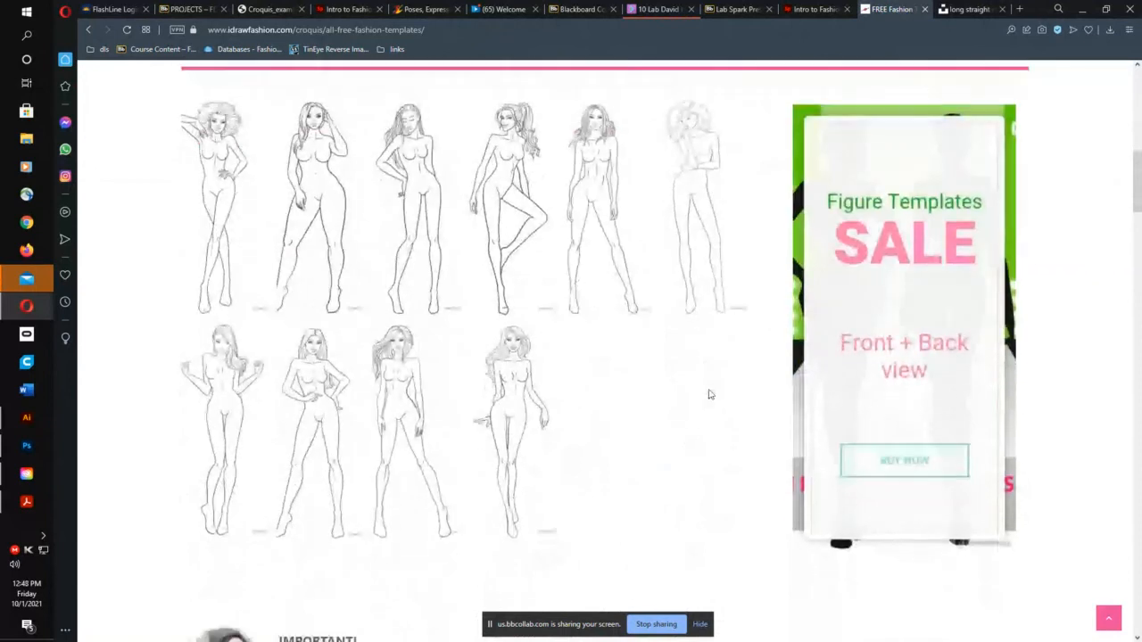
{"action": "scroll", "coordinate": [710, 394], "scroll_direction": "down", "scroll_amount": 2}
{"action": "scroll", "coordinate": [710, 392], "scroll_direction": "down", "scroll_amount": 1}
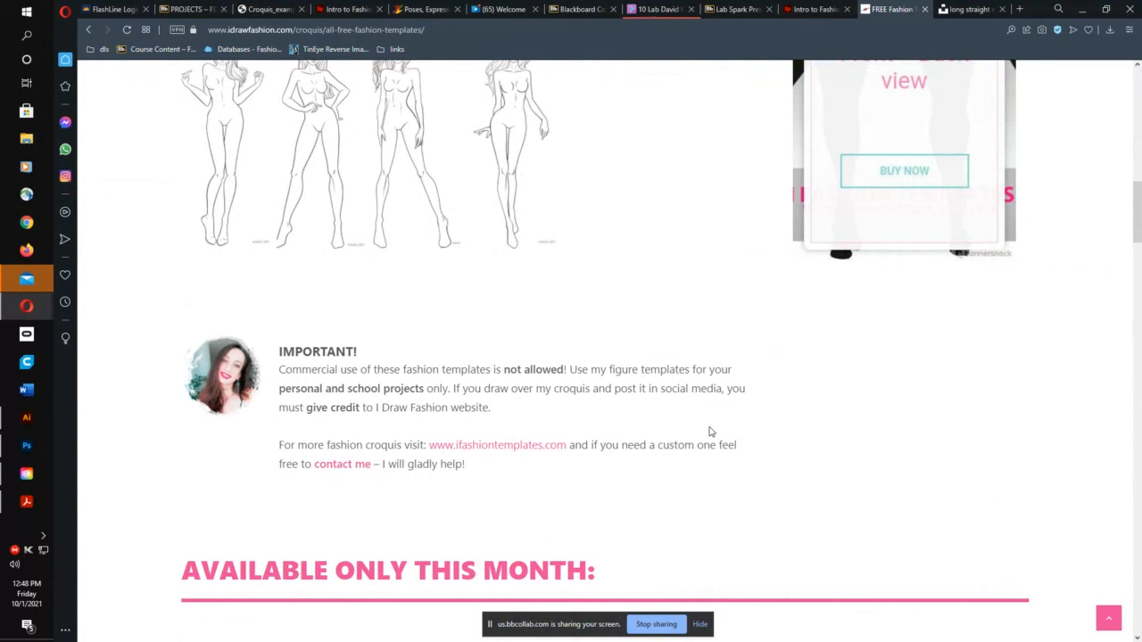
{"action": "scroll", "coordinate": [710, 433], "scroll_direction": "down", "scroll_amount": 2}
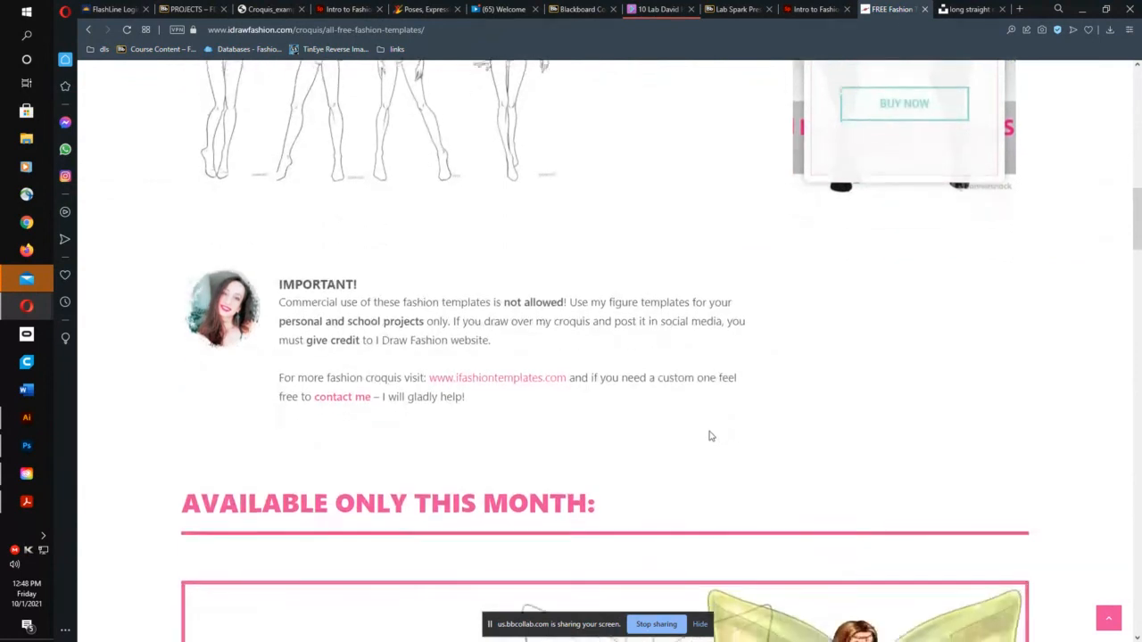
{"action": "scroll", "coordinate": [711, 433], "scroll_direction": "down", "scroll_amount": 1}
{"action": "scroll", "coordinate": [710, 436], "scroll_direction": "down", "scroll_amount": 2}
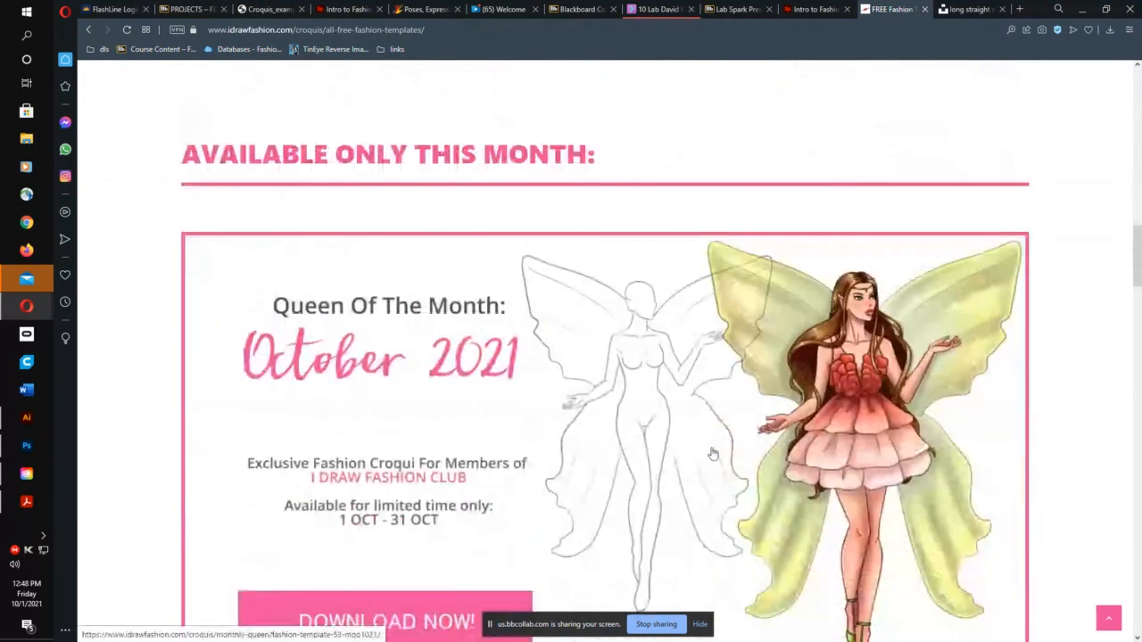
{"action": "scroll", "coordinate": [712, 454], "scroll_direction": "up", "scroll_amount": 1}
{"action": "scroll", "coordinate": [713, 454], "scroll_direction": "up", "scroll_amount": 7}
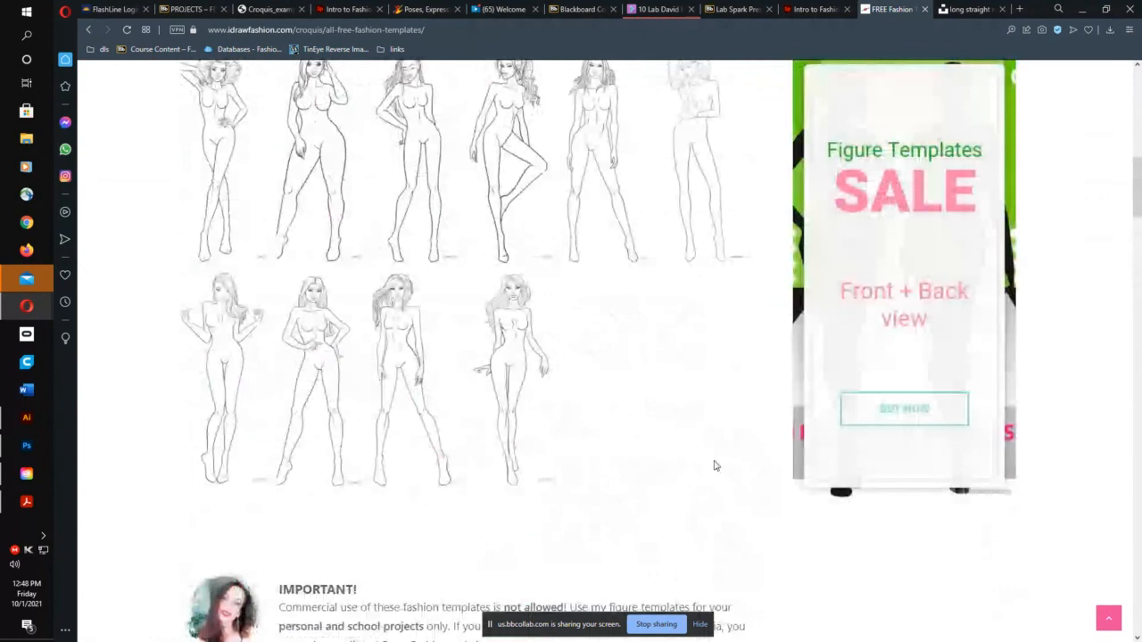
{"action": "scroll", "coordinate": [714, 465], "scroll_direction": "up", "scroll_amount": 1}
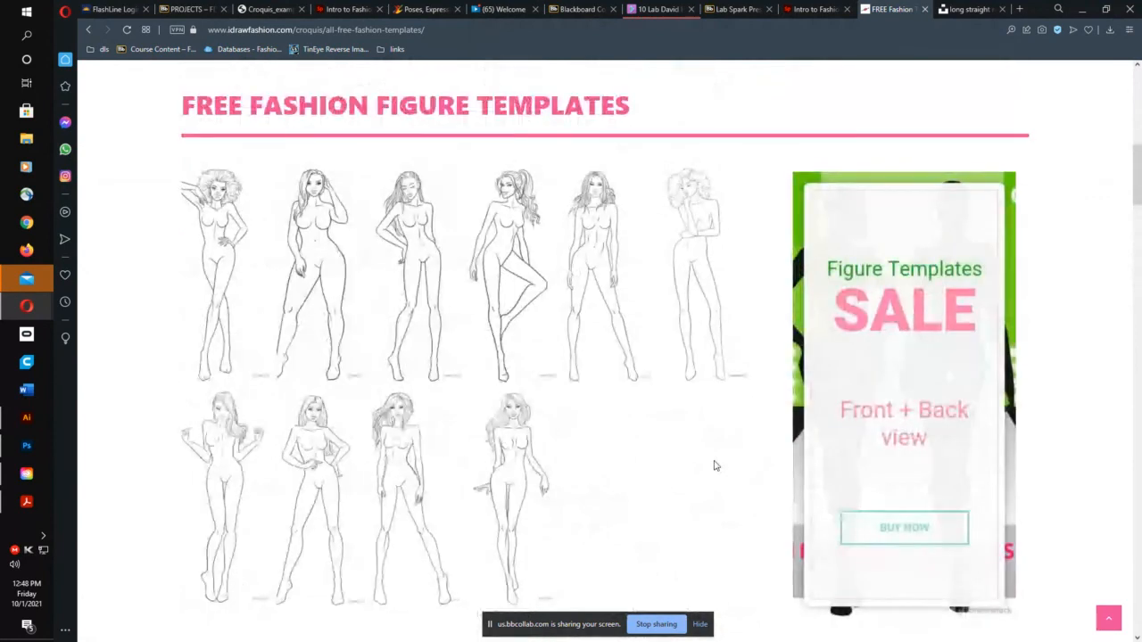
{"action": "scroll", "coordinate": [714, 465], "scroll_direction": "down", "scroll_amount": 12}
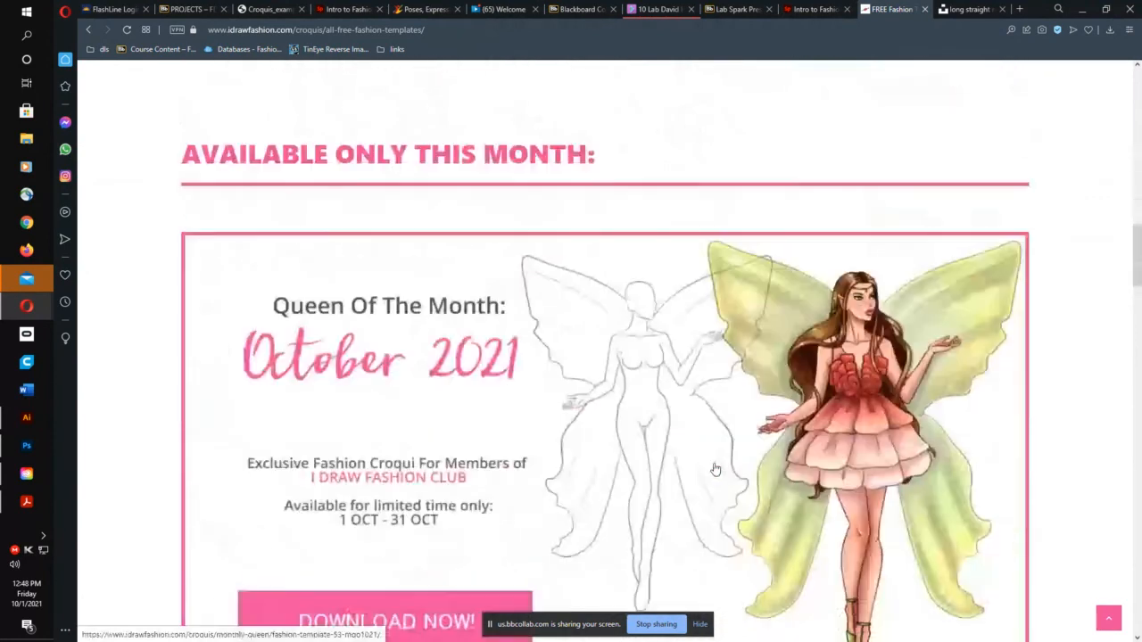
{"action": "scroll", "coordinate": [715, 465], "scroll_direction": "up", "scroll_amount": 4}
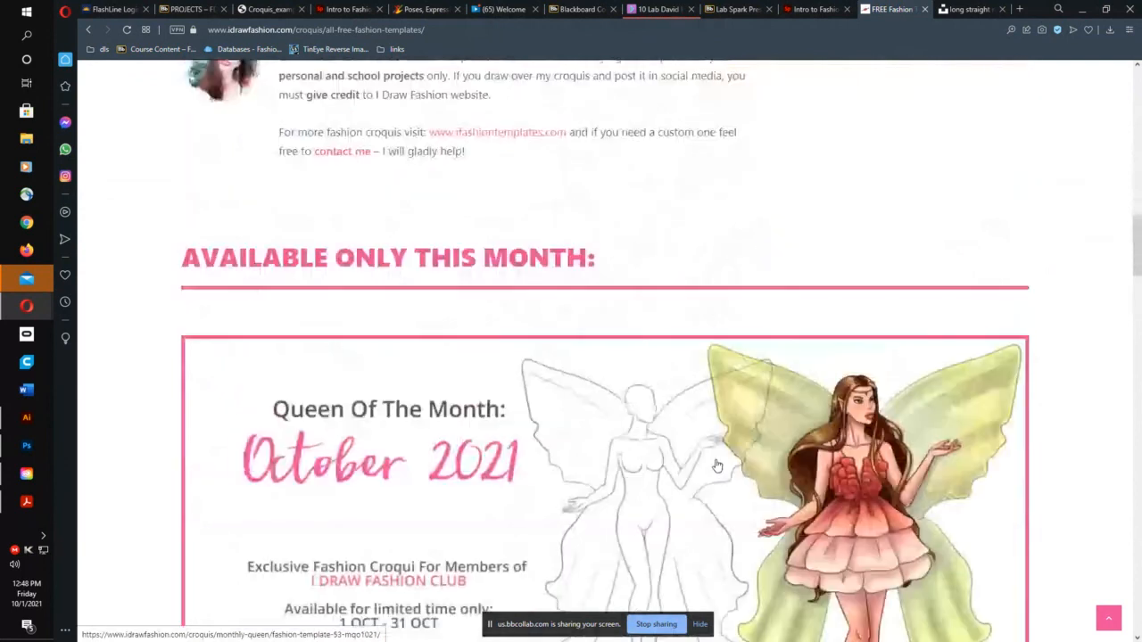
{"action": "scroll", "coordinate": [717, 465], "scroll_direction": "up", "scroll_amount": 6}
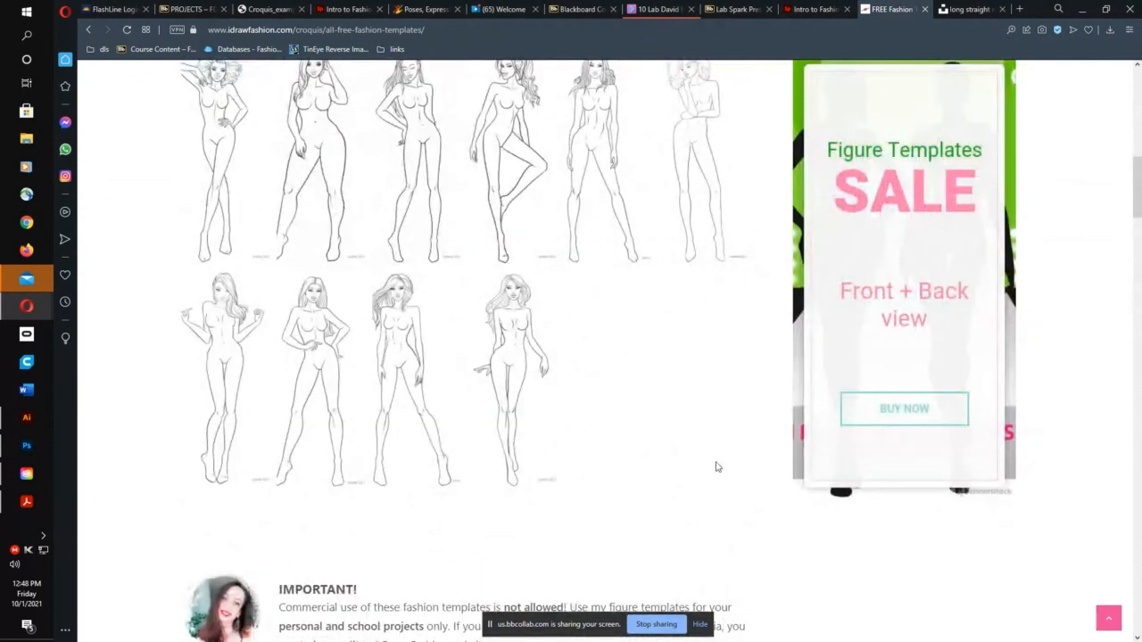
{"action": "scroll", "coordinate": [715, 467], "scroll_direction": "up", "scroll_amount": 2}
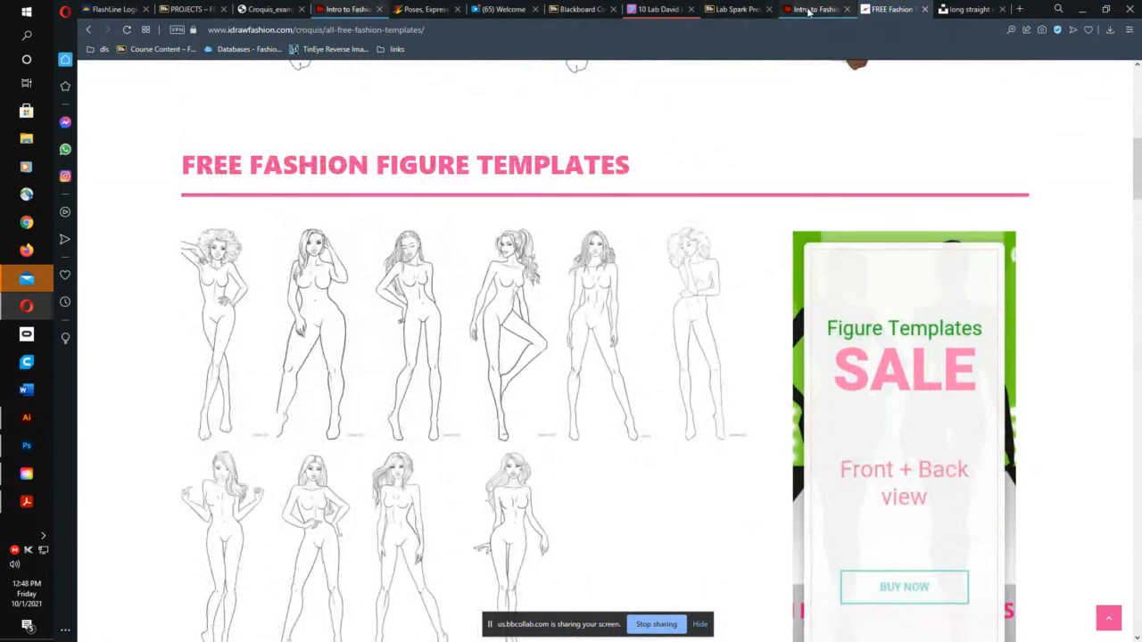
Step: Bring up the LinkedIn Learning course on drawing fashion flats and find its Drawing Croquis chapter in the contents
{"action": "left_click", "coordinate": [808, 11]}
{"action": "left_click", "coordinate": [749, 12]}
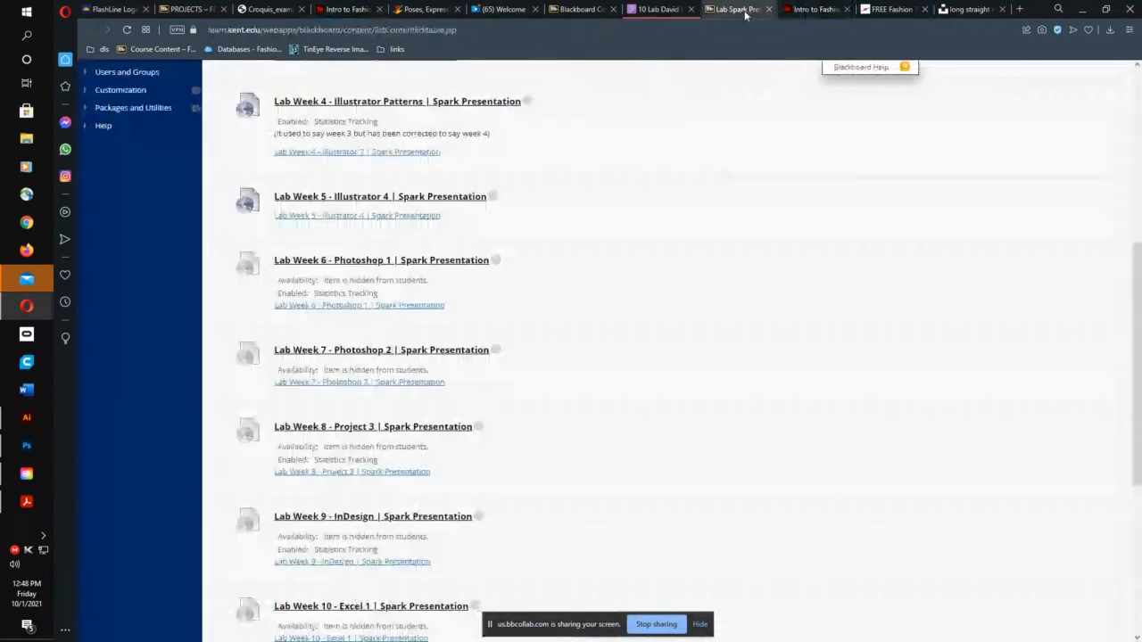
{"action": "left_click", "coordinate": [660, 11]}
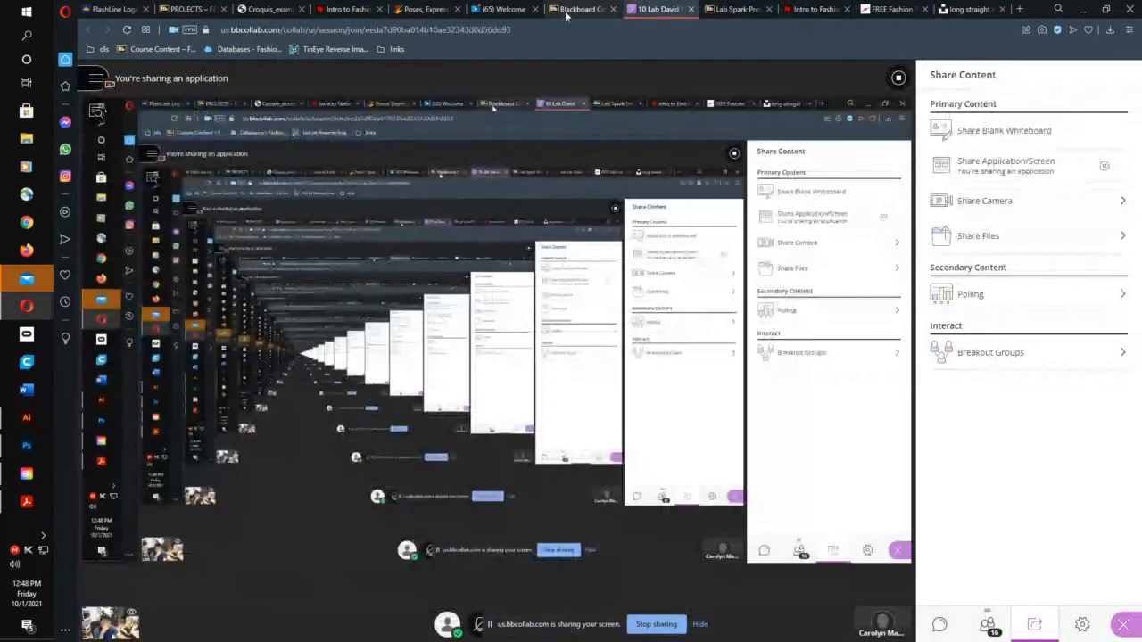
{"action": "left_click", "coordinate": [567, 10]}
{"action": "left_click", "coordinate": [504, 11]}
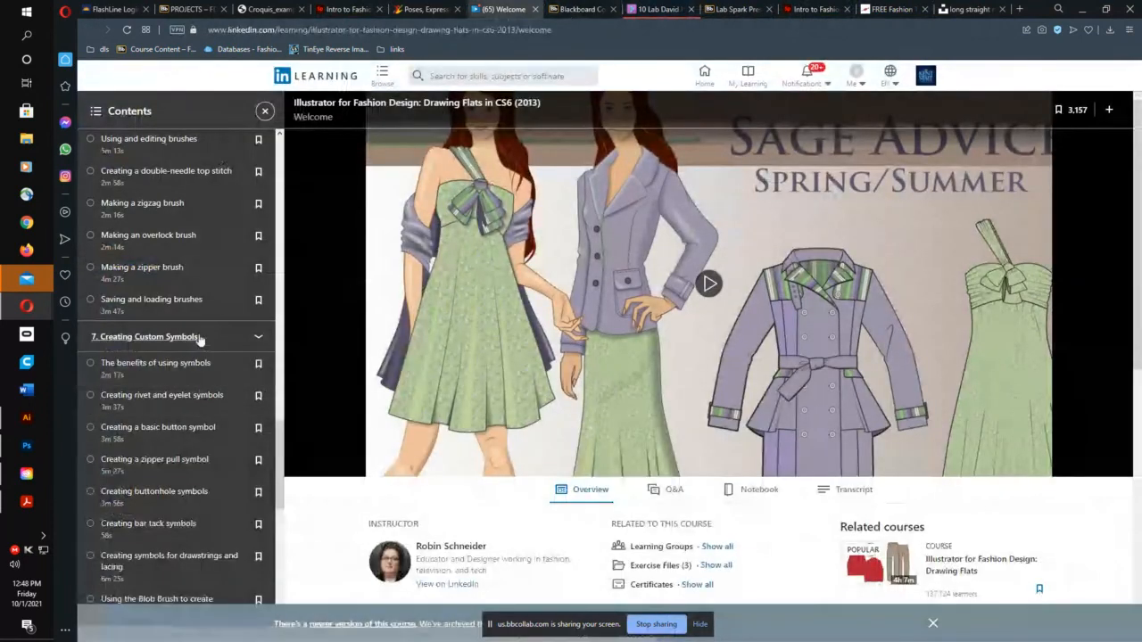
{"action": "scroll", "coordinate": [200, 339], "scroll_direction": "down", "scroll_amount": 4}
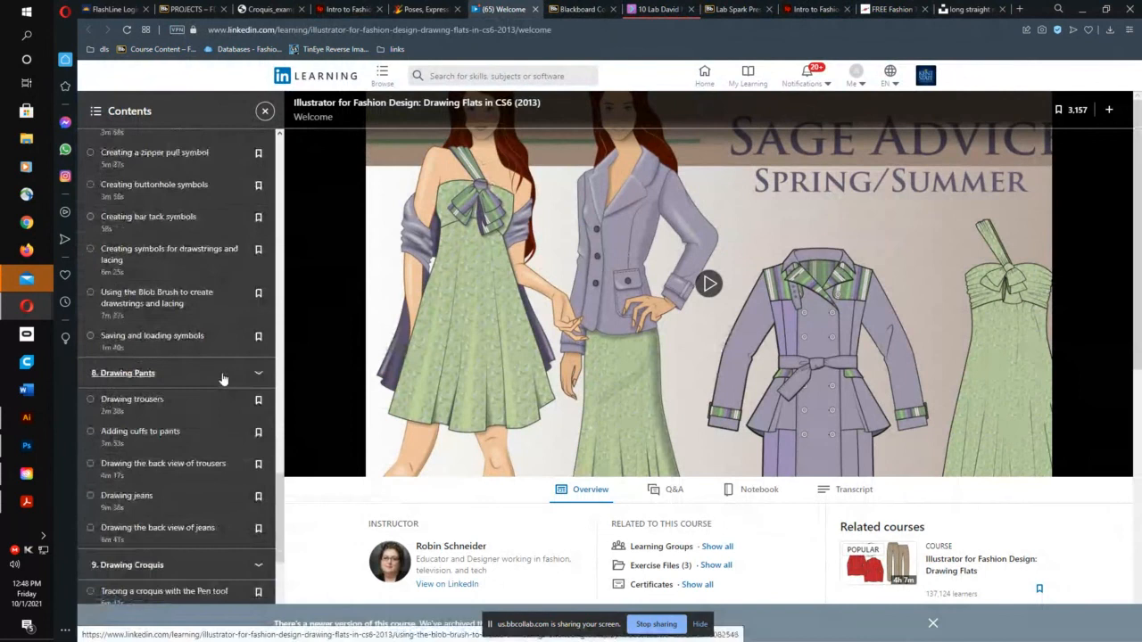
{"action": "scroll", "coordinate": [223, 379], "scroll_direction": "down", "scroll_amount": 1}
{"action": "scroll", "coordinate": [223, 381], "scroll_direction": "down", "scroll_amount": 2}
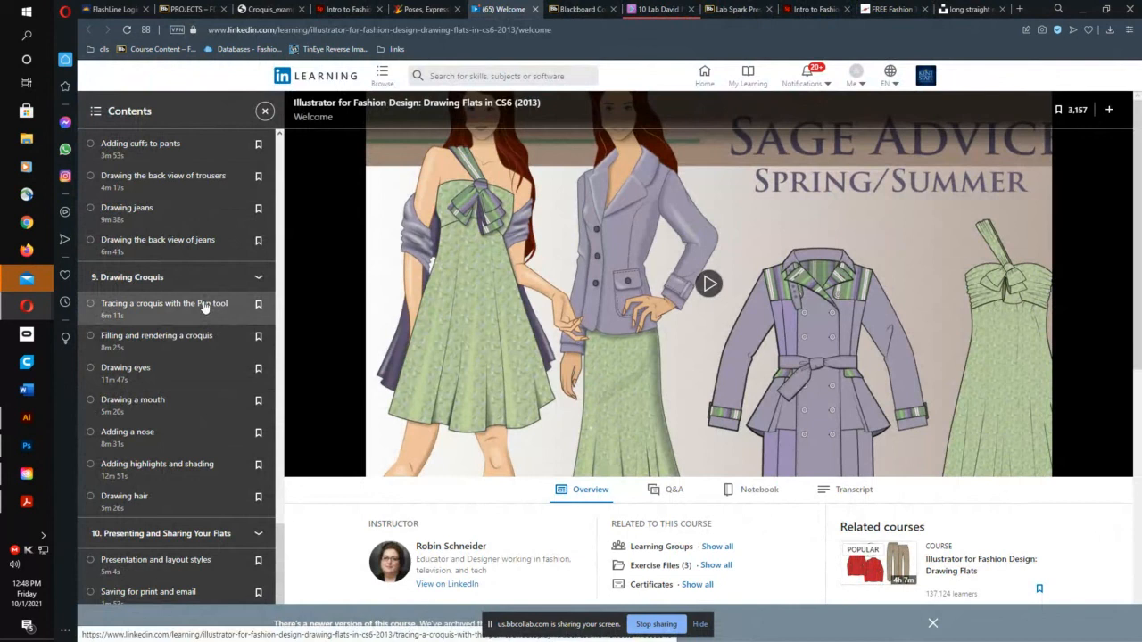
Step: Play the Filling and rendering a croquis lesson muted and skim through its skin colour, dress pattern and bow rendering parts
{"action": "left_click", "coordinate": [203, 339]}
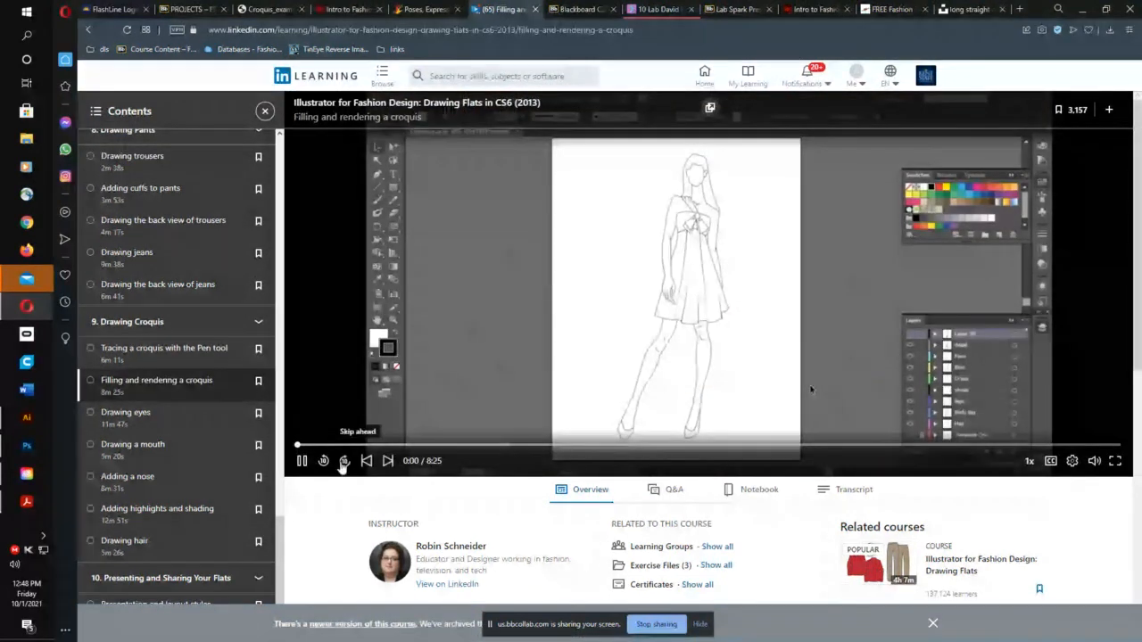
{"action": "left_click", "coordinate": [1094, 460]}
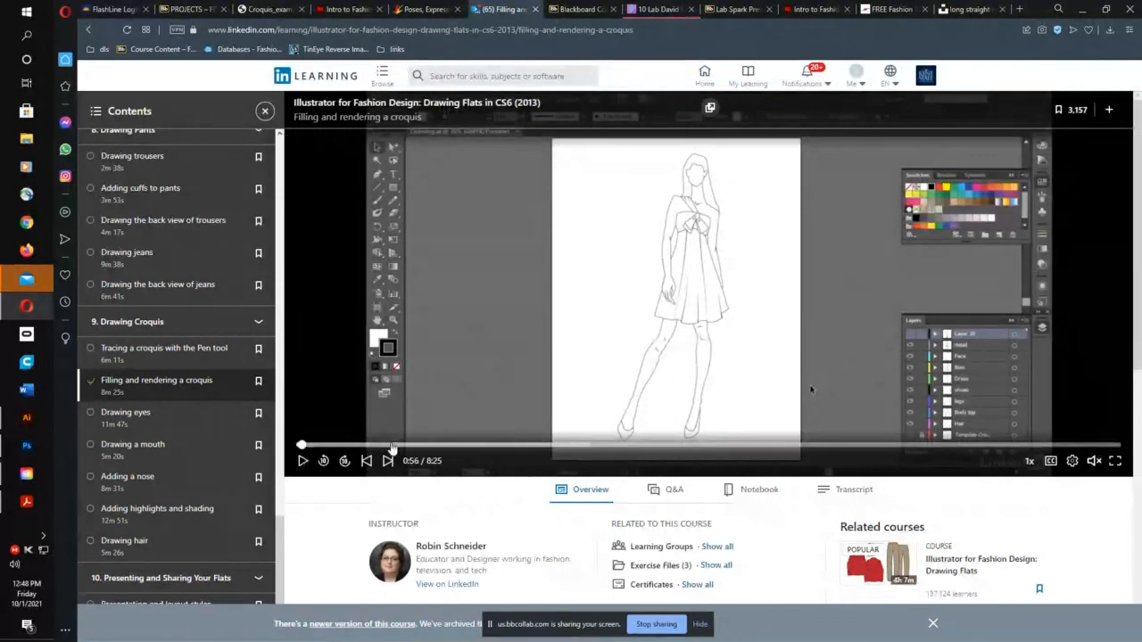
{"action": "left_click", "coordinate": [390, 444]}
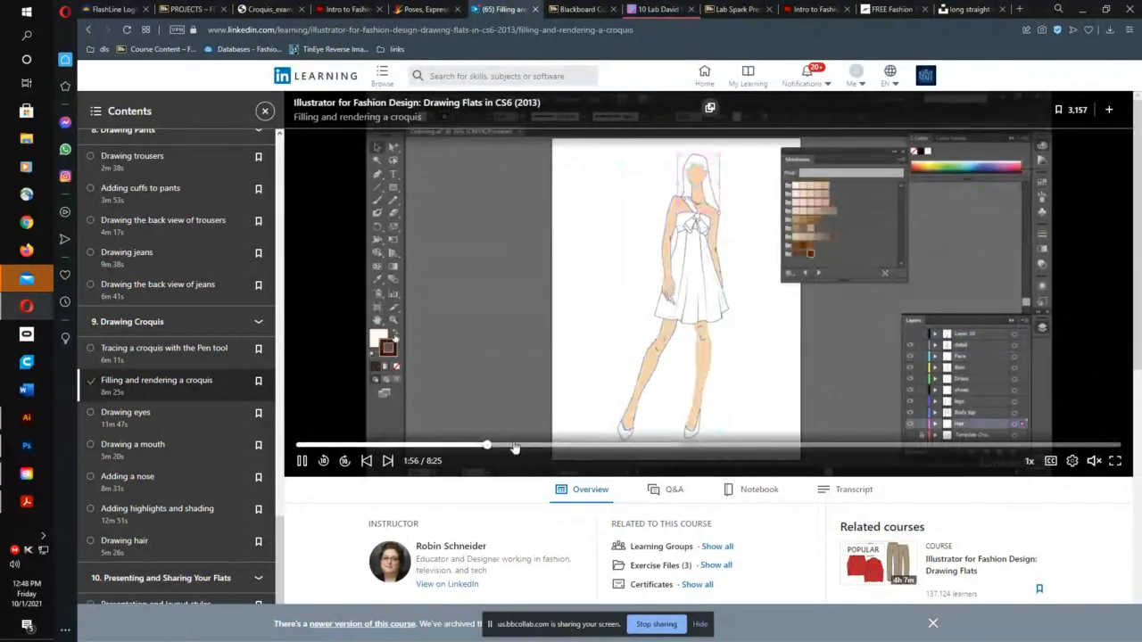
{"action": "left_click", "coordinate": [584, 444]}
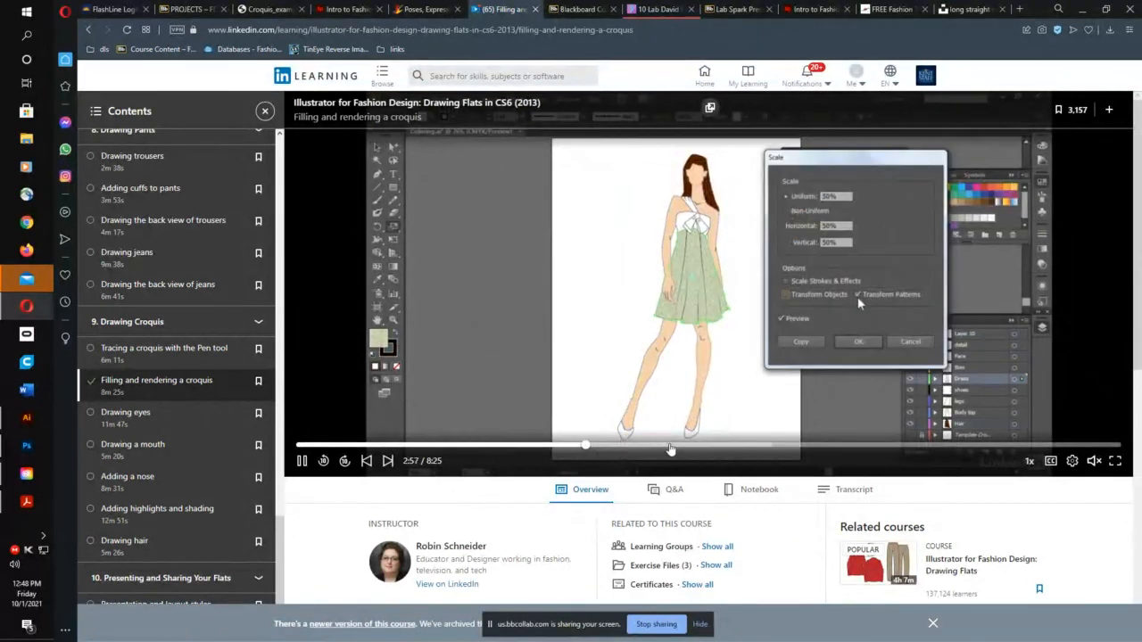
{"action": "left_click", "coordinate": [671, 444]}
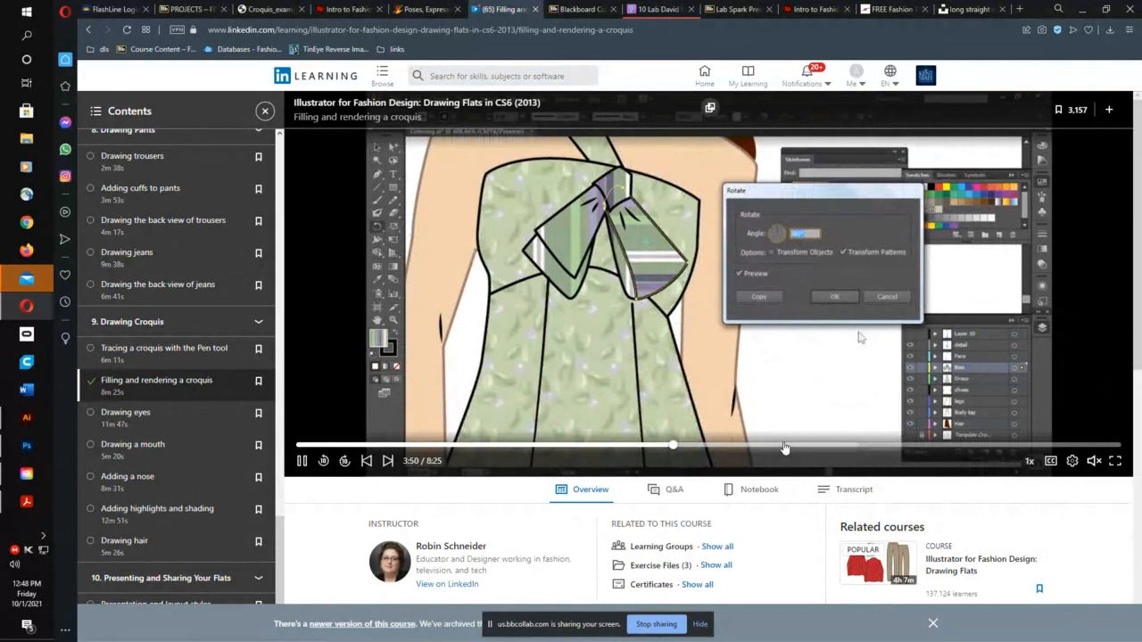
{"action": "left_click", "coordinate": [833, 445]}
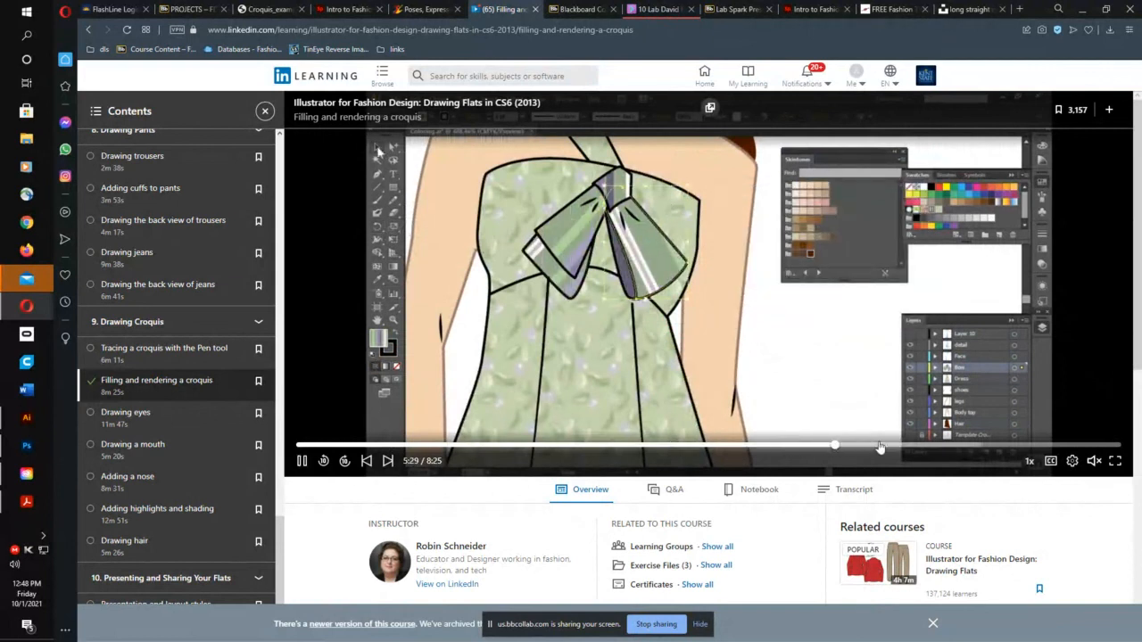
{"action": "left_click", "coordinate": [899, 444]}
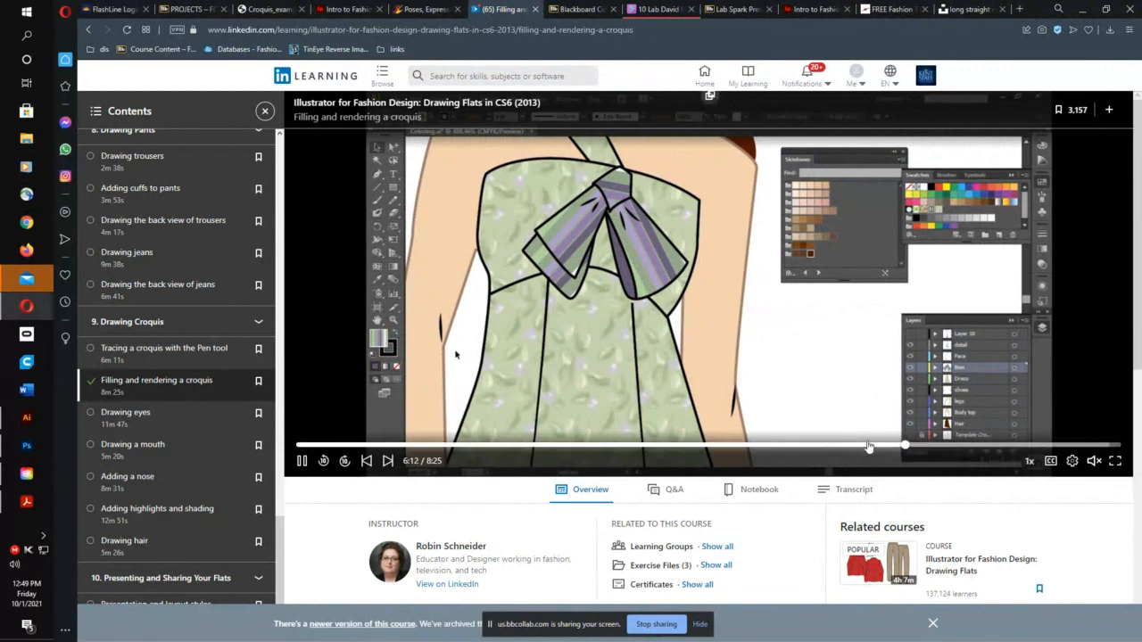
{"action": "left_click", "coordinate": [868, 445]}
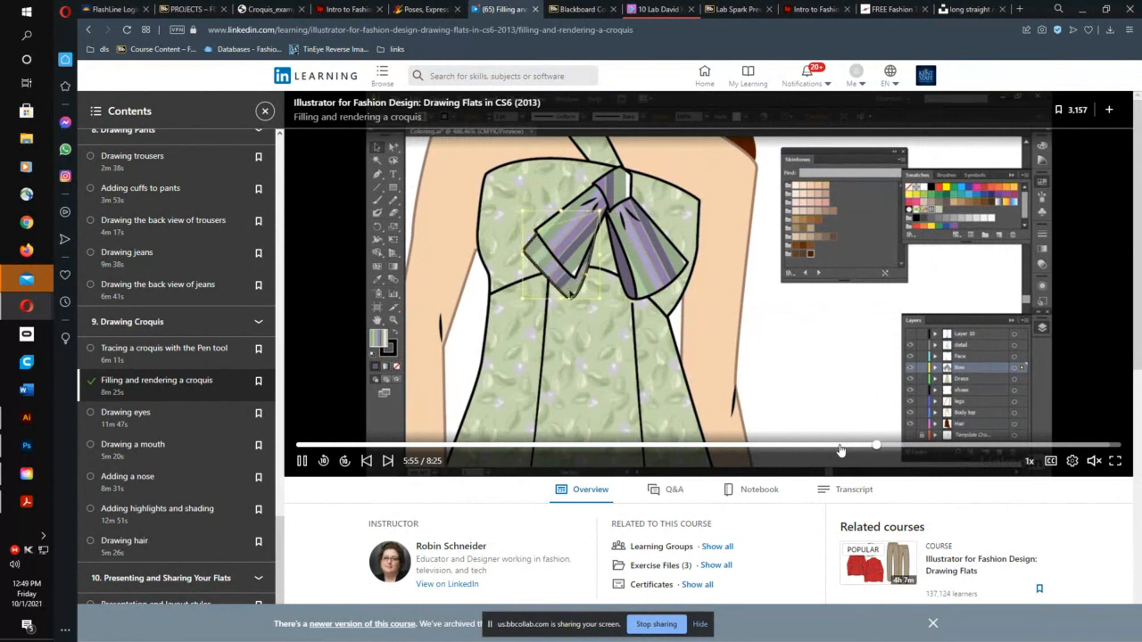
{"action": "left_click", "coordinate": [839, 445]}
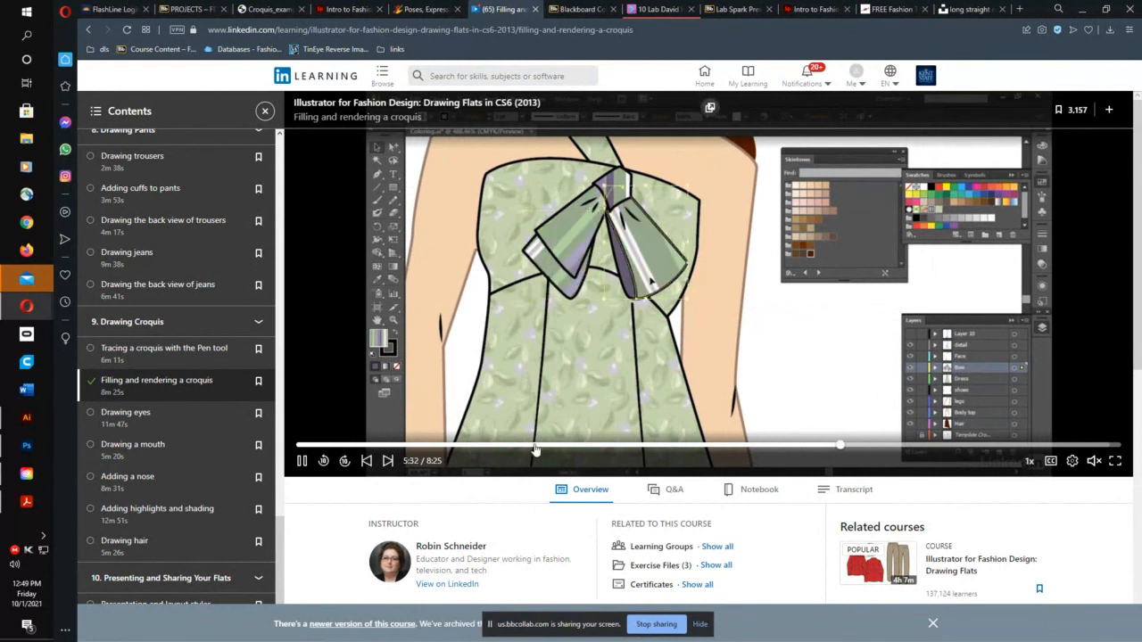
Step: Play the Drawing eyes lesson and skim through to the part where the iris and eye outline are drawn
{"action": "left_click", "coordinate": [212, 428]}
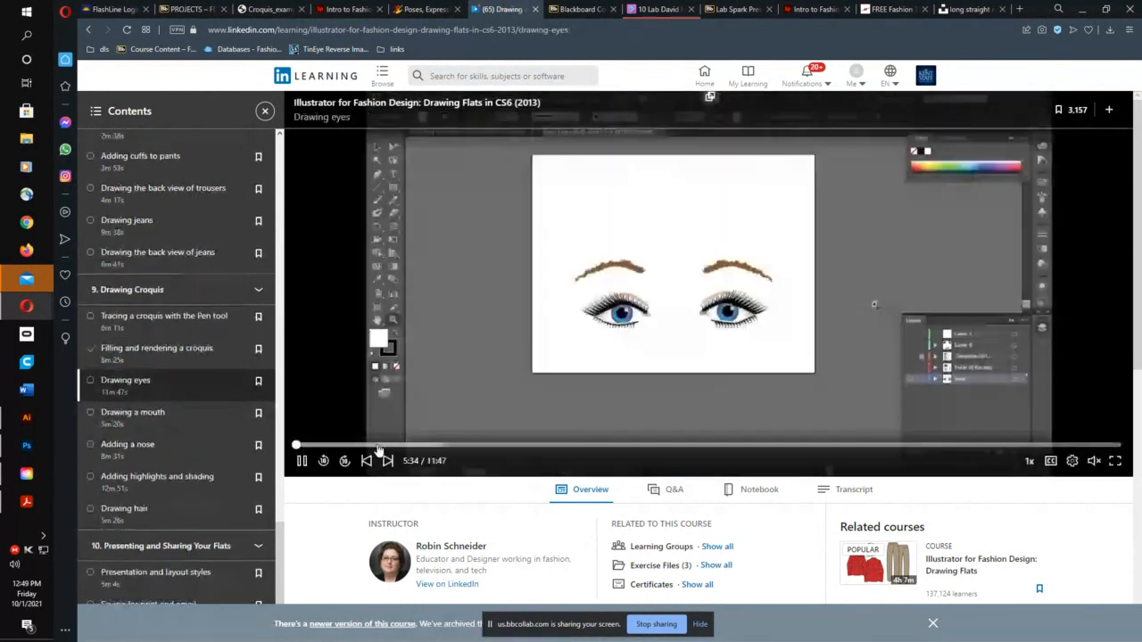
{"action": "left_click", "coordinate": [377, 446]}
{"action": "left_click", "coordinate": [434, 446]}
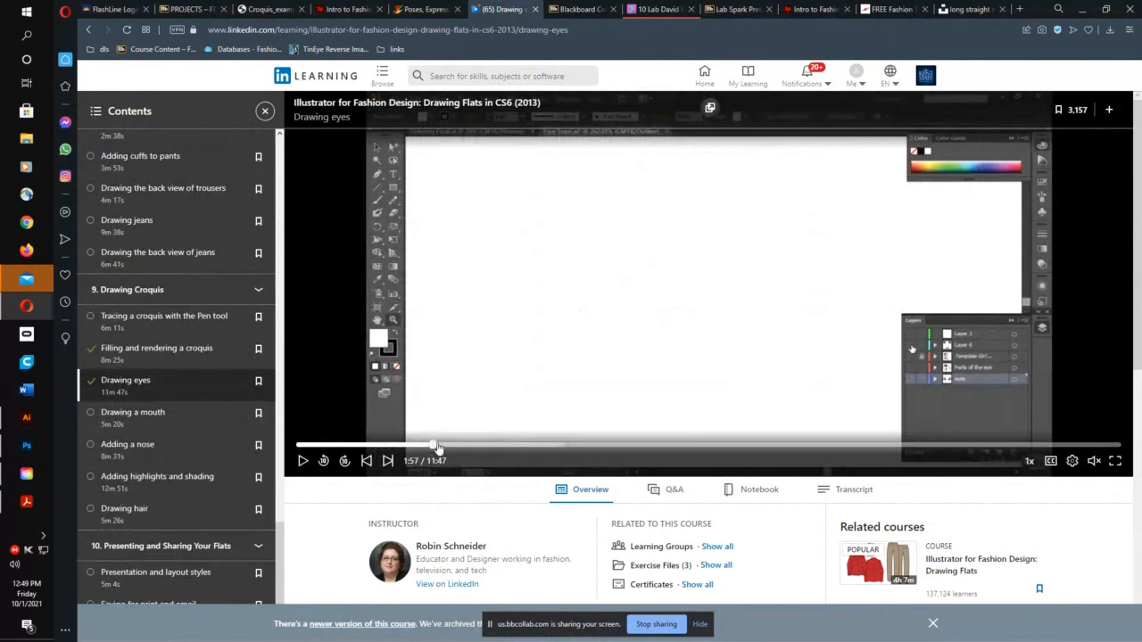
{"action": "left_click", "coordinate": [528, 446]}
{"action": "left_click", "coordinate": [655, 445]}
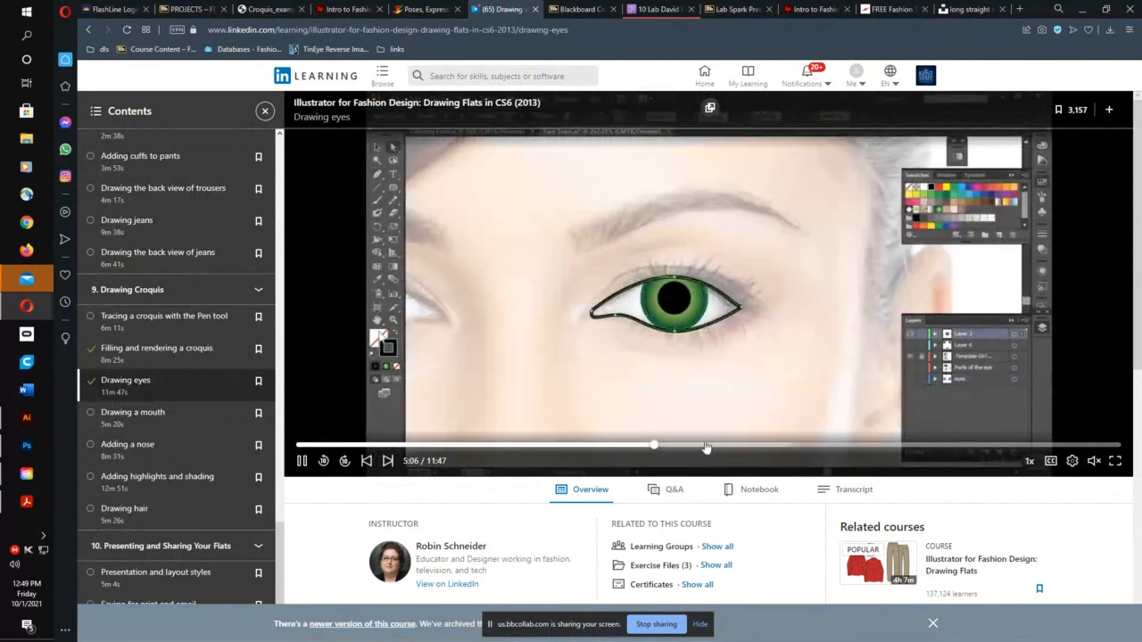
{"action": "left_click", "coordinate": [609, 446]}
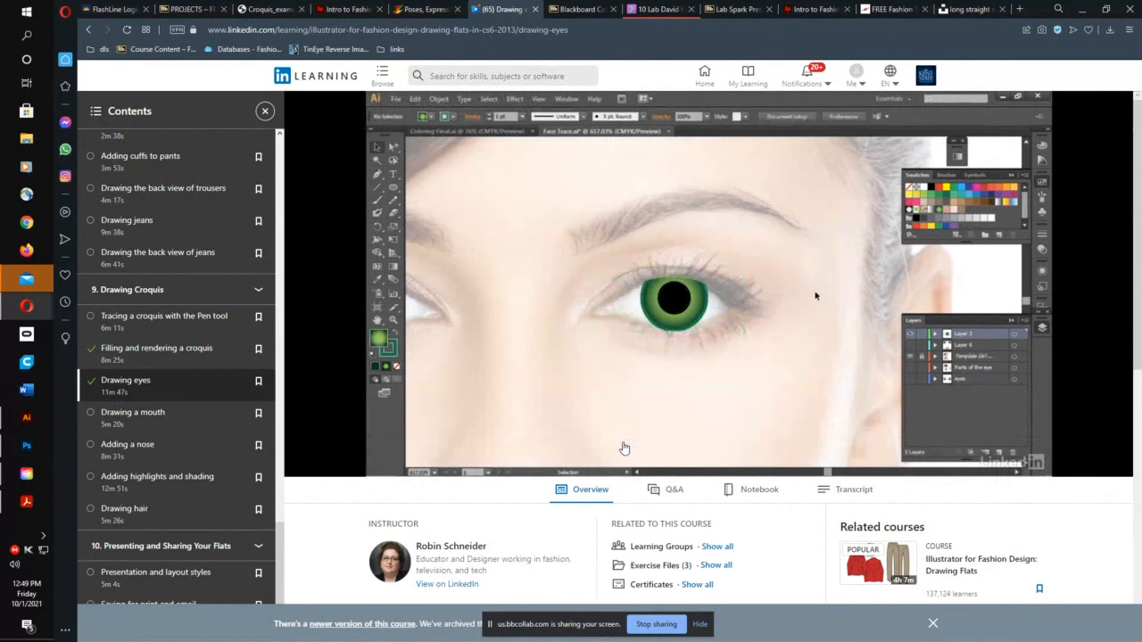
{"action": "mouse_move", "coordinate": [652, 420]}
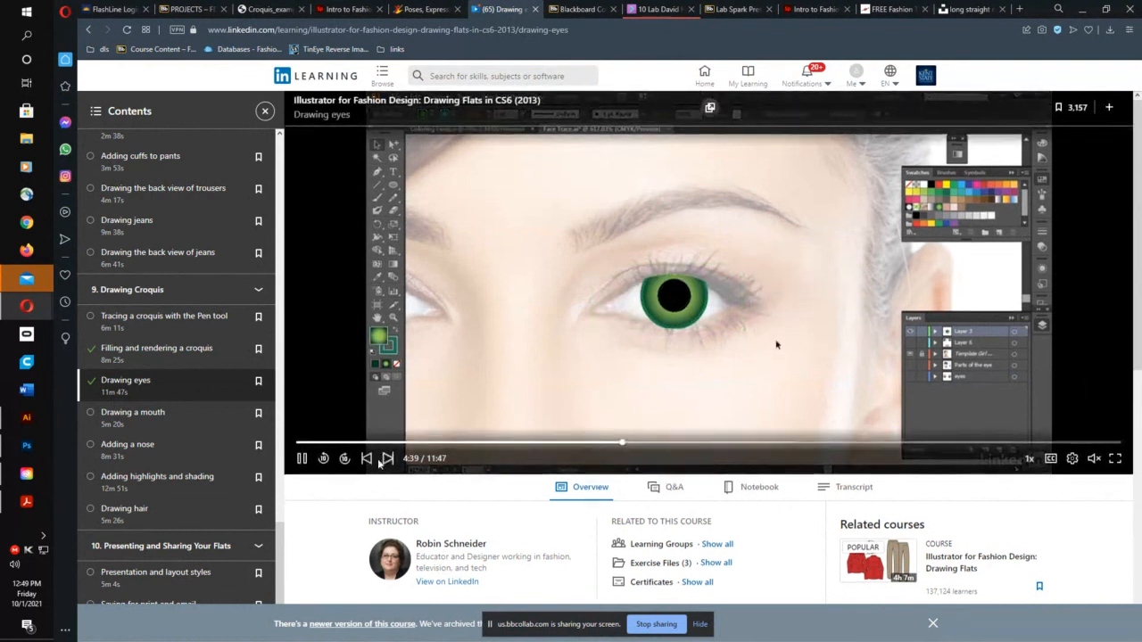
Step: Check the course details below the video and go back to the Filling and rendering a croquis lesson
{"action": "scroll", "coordinate": [499, 446], "scroll_direction": "down", "scroll_amount": 2}
{"action": "scroll", "coordinate": [223, 472], "scroll_direction": "down", "scroll_amount": 1}
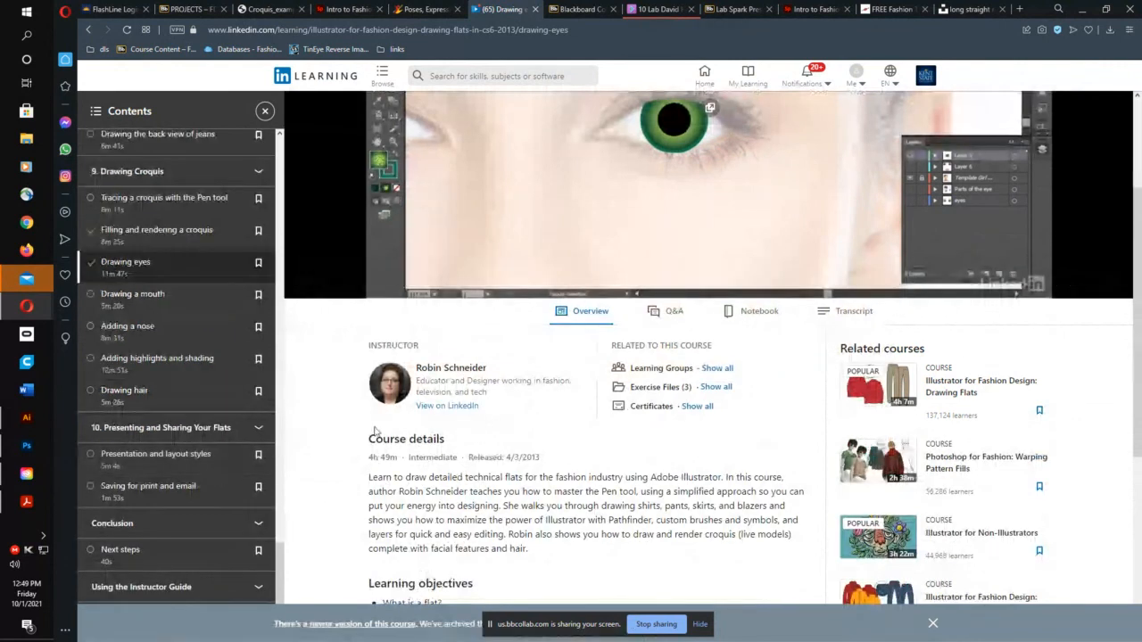
{"action": "key", "text": "alt+Left"}
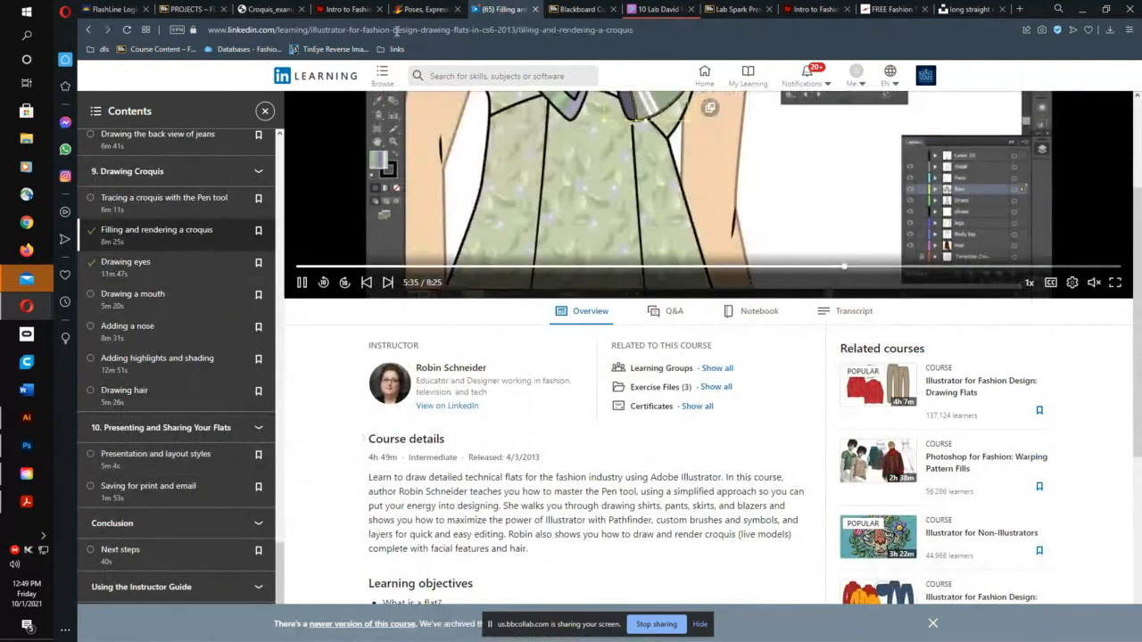
Step: Revisit the poses site, the croquis examples PDF and the Blackboard Projects page, and return to the Collaborate session
{"action": "left_click", "coordinate": [416, 10]}
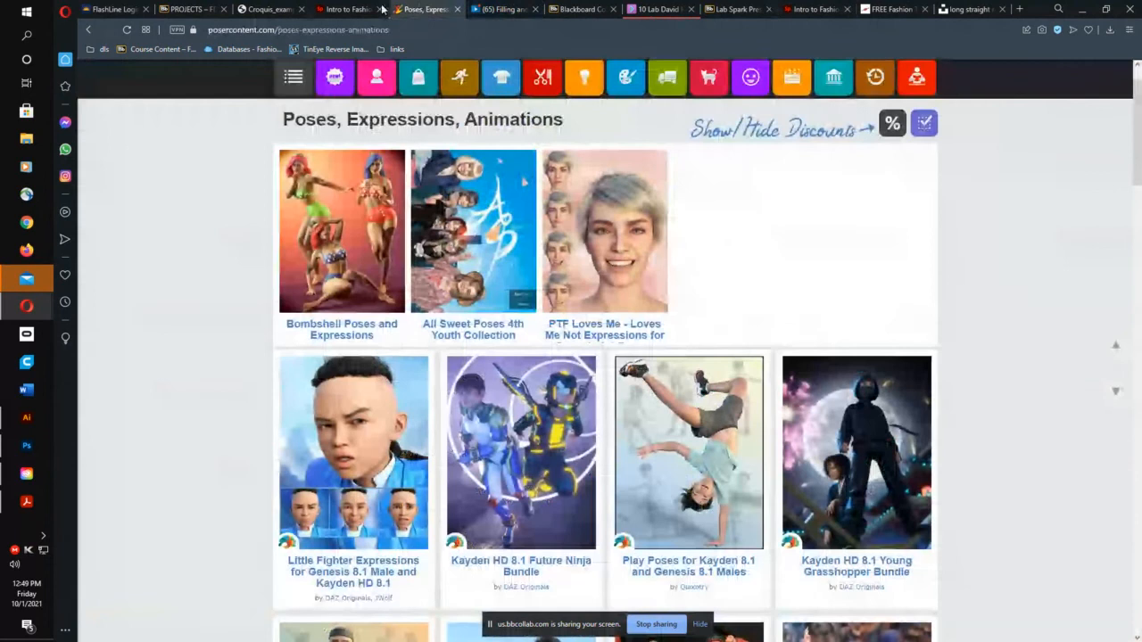
{"action": "left_click", "coordinate": [375, 10]}
{"action": "left_click", "coordinate": [279, 11]}
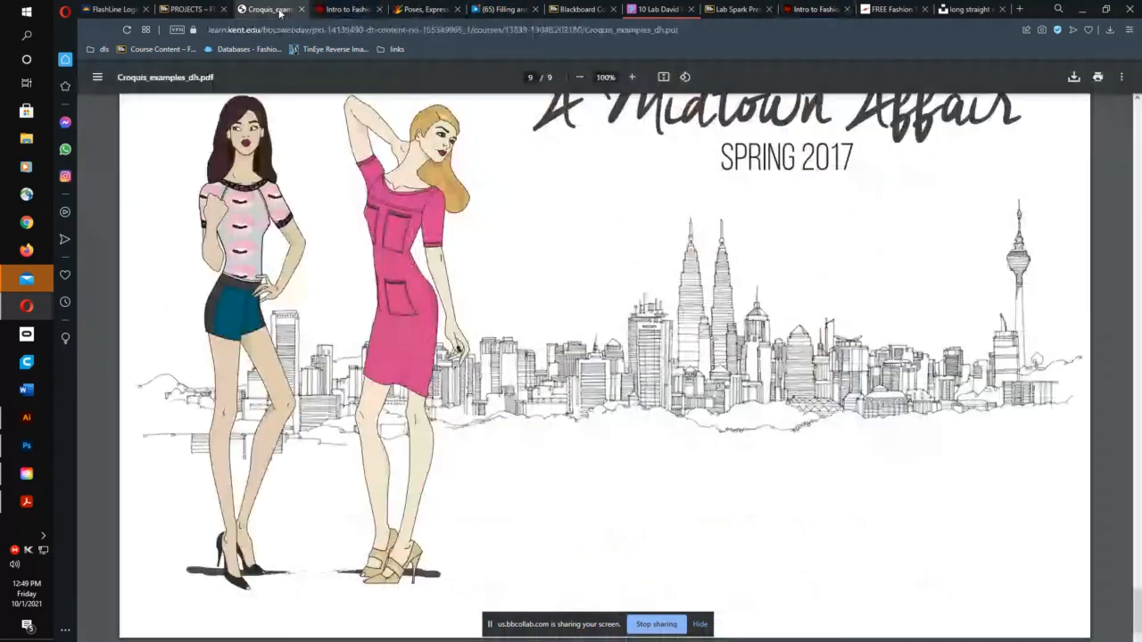
{"action": "left_click", "coordinate": [196, 11]}
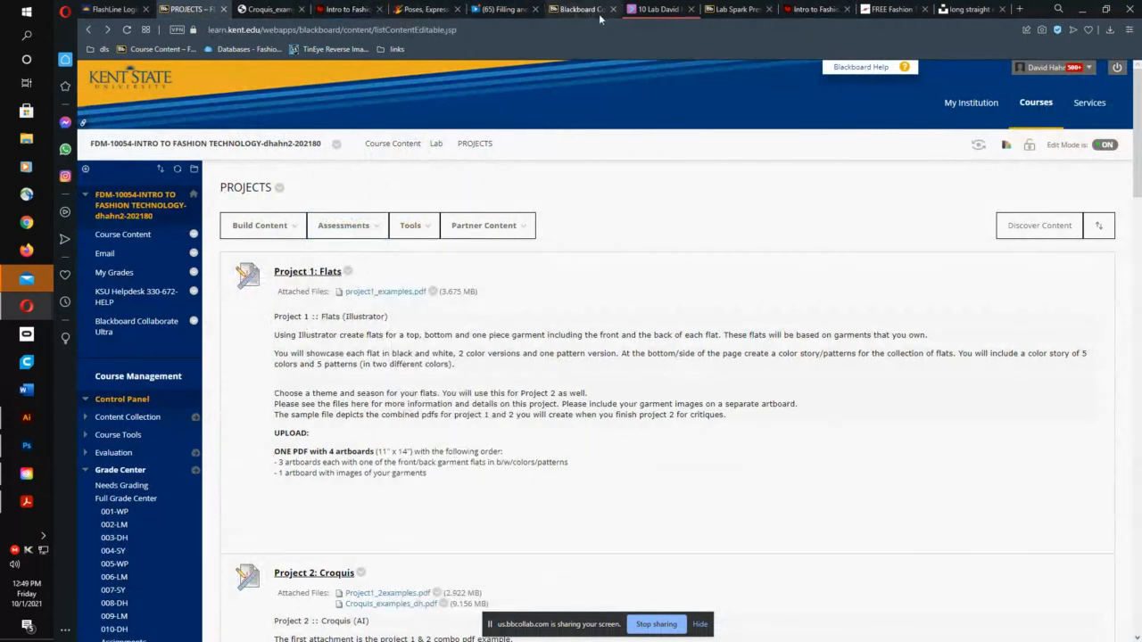
{"action": "left_click", "coordinate": [655, 9]}
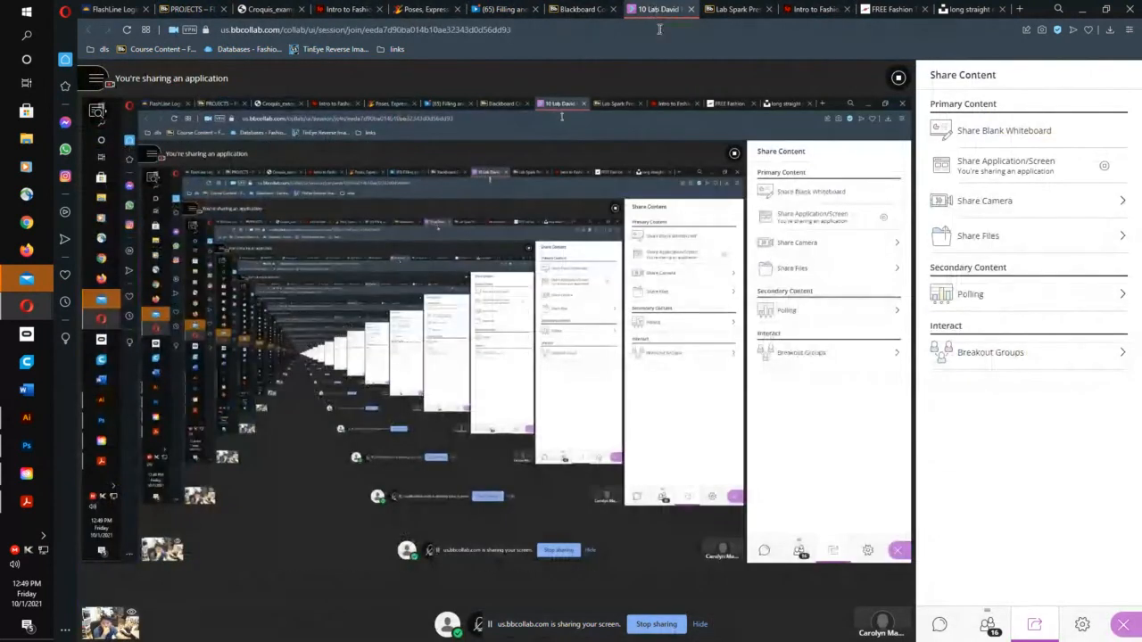